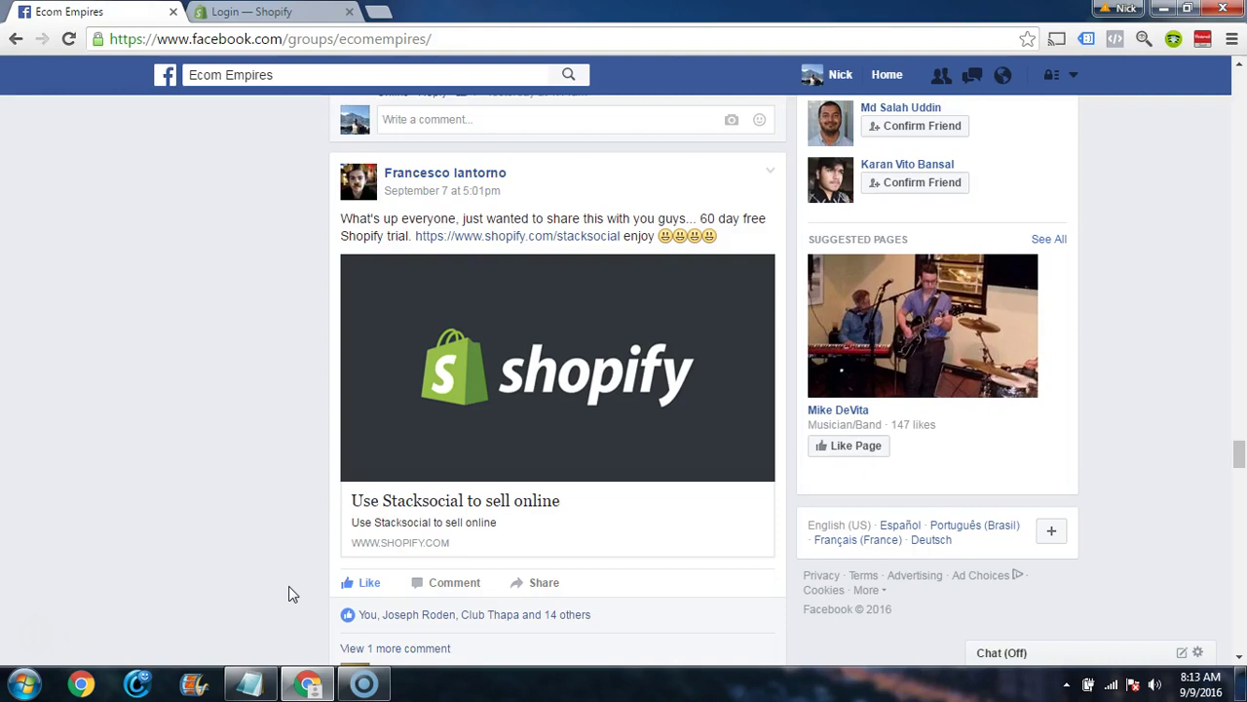
# - Open the shopify.com/stacksocial 60-day trial link from the Shopify post in the Ecom Empires group
pyautogui.click(192, 683)
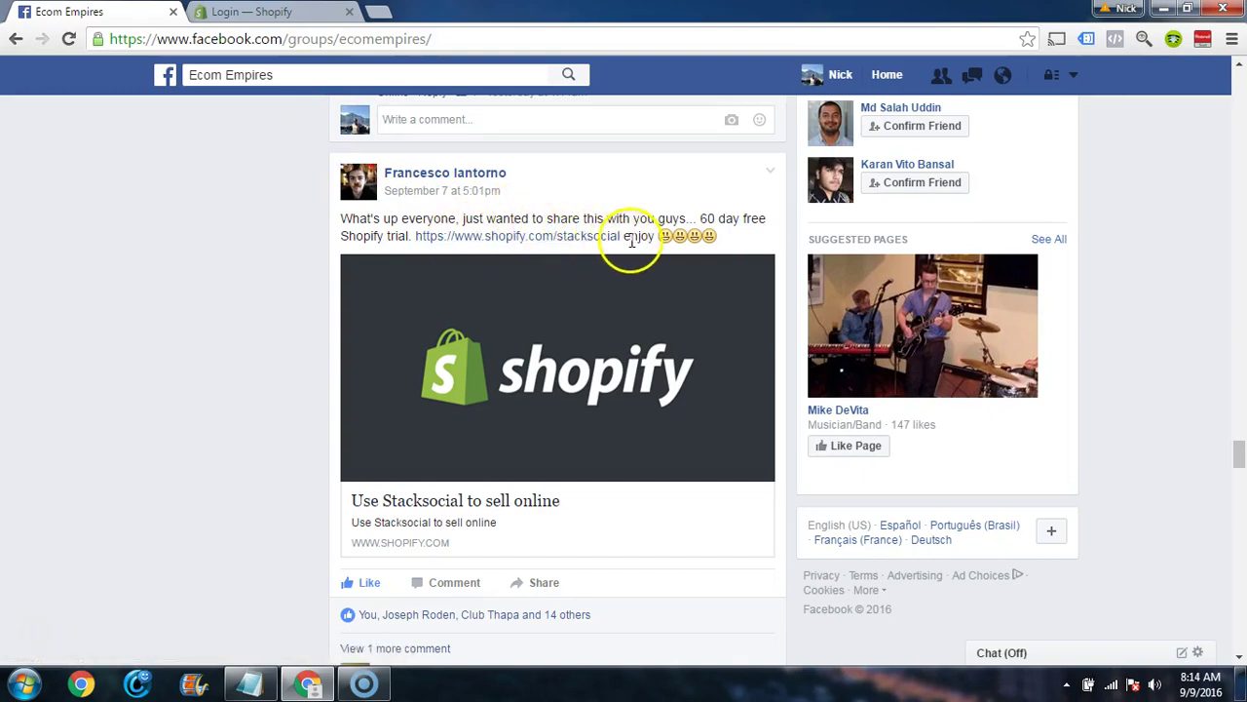
pyautogui.click(538, 237)
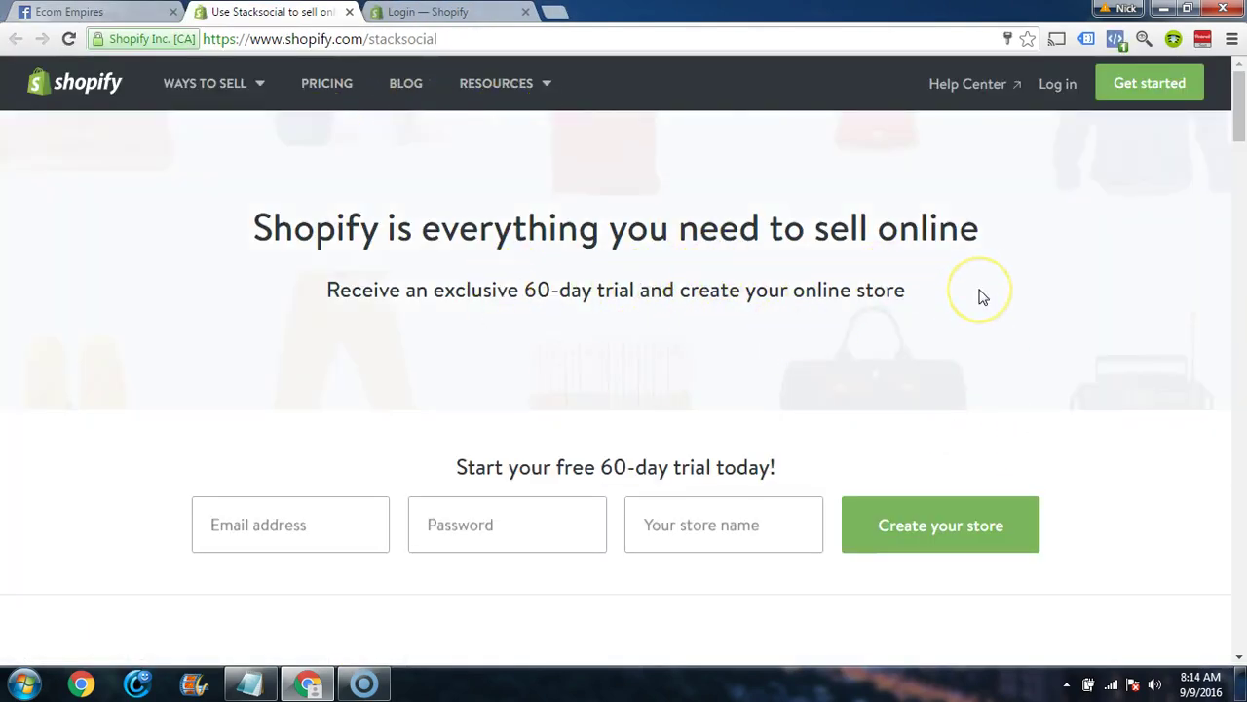
pyautogui.scroll(-1, 981, 295)
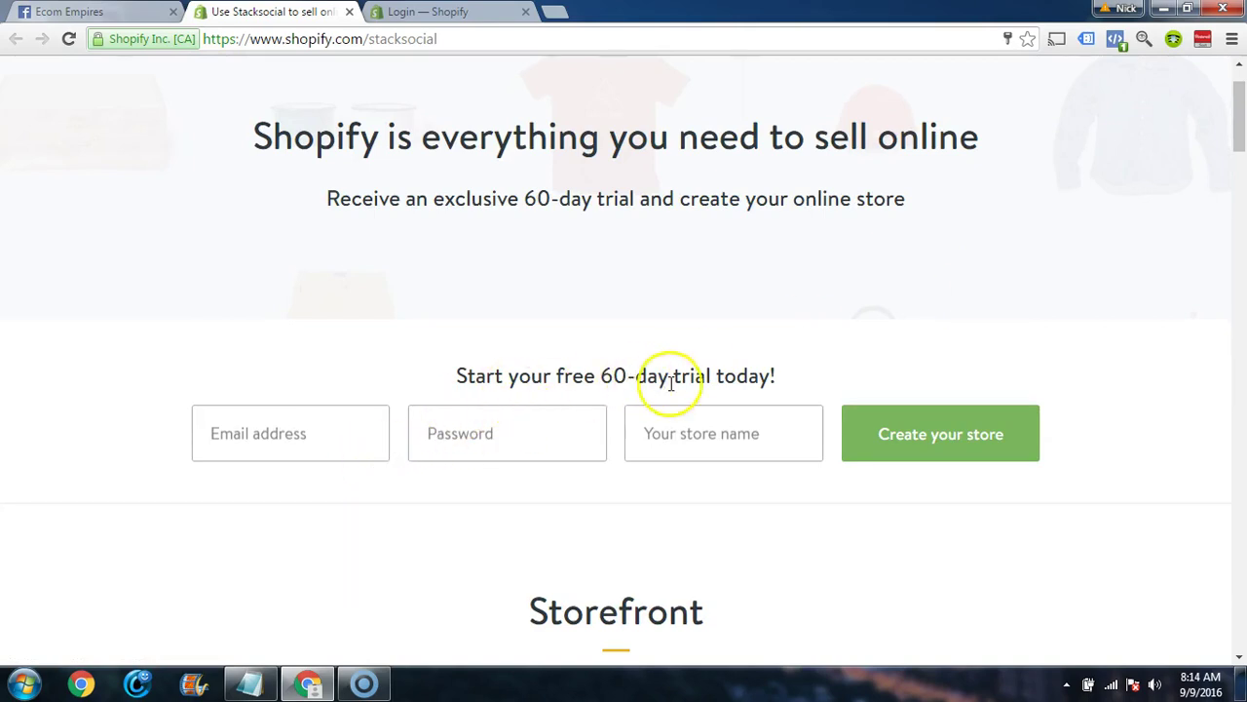
# - Examine the email address, password and store name fields of the 60-day trial sign-up form
pyautogui.click(328, 451)
pyautogui.click(458, 434)
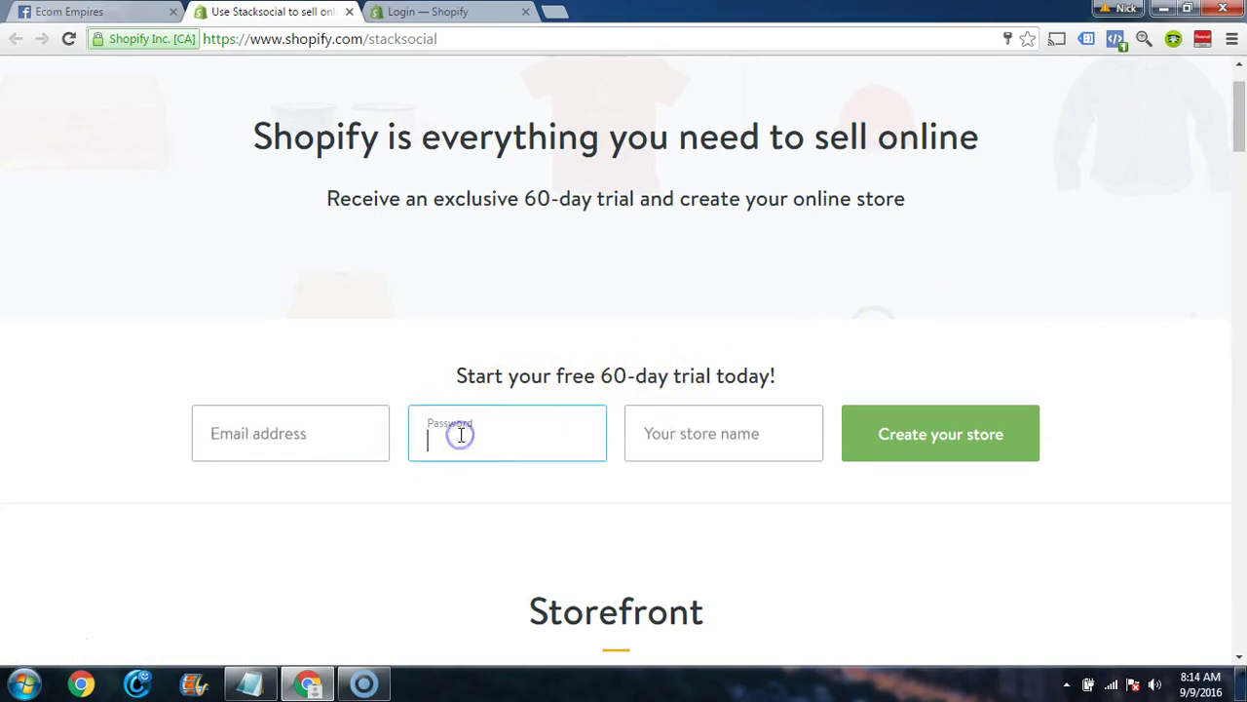
pyautogui.click(682, 437)
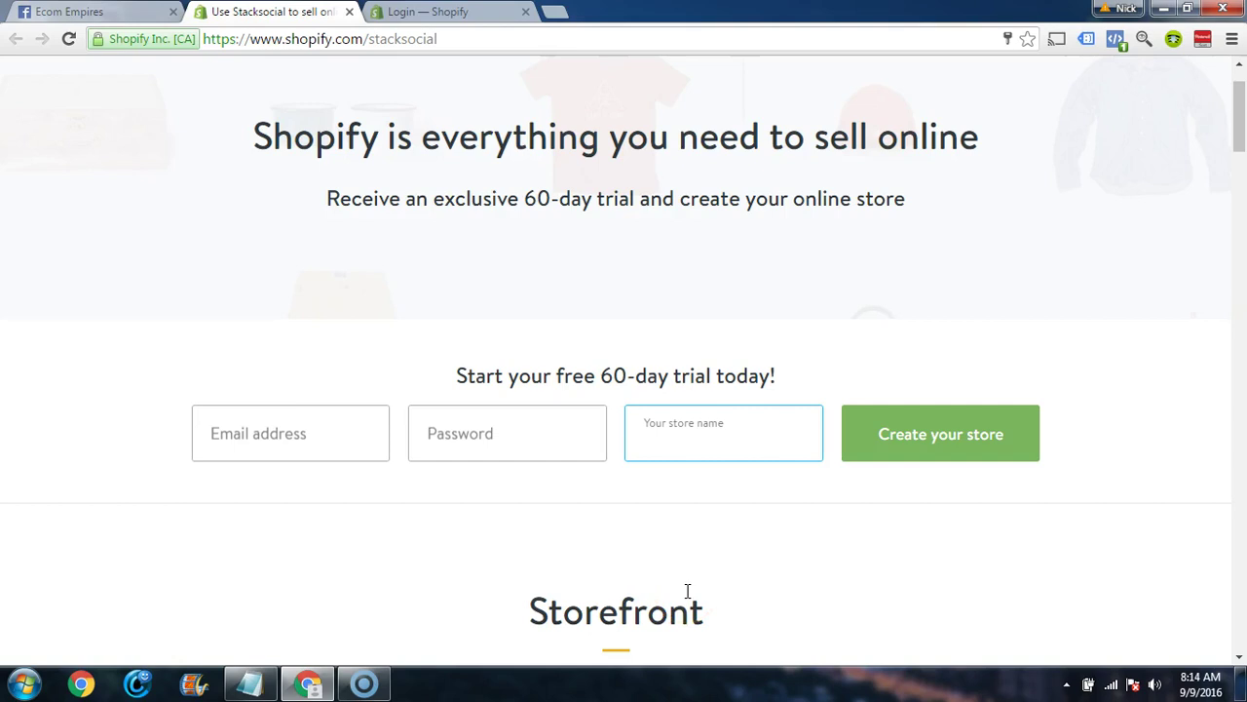
pyautogui.click(710, 449)
pyautogui.click(744, 471)
pyautogui.click(665, 339)
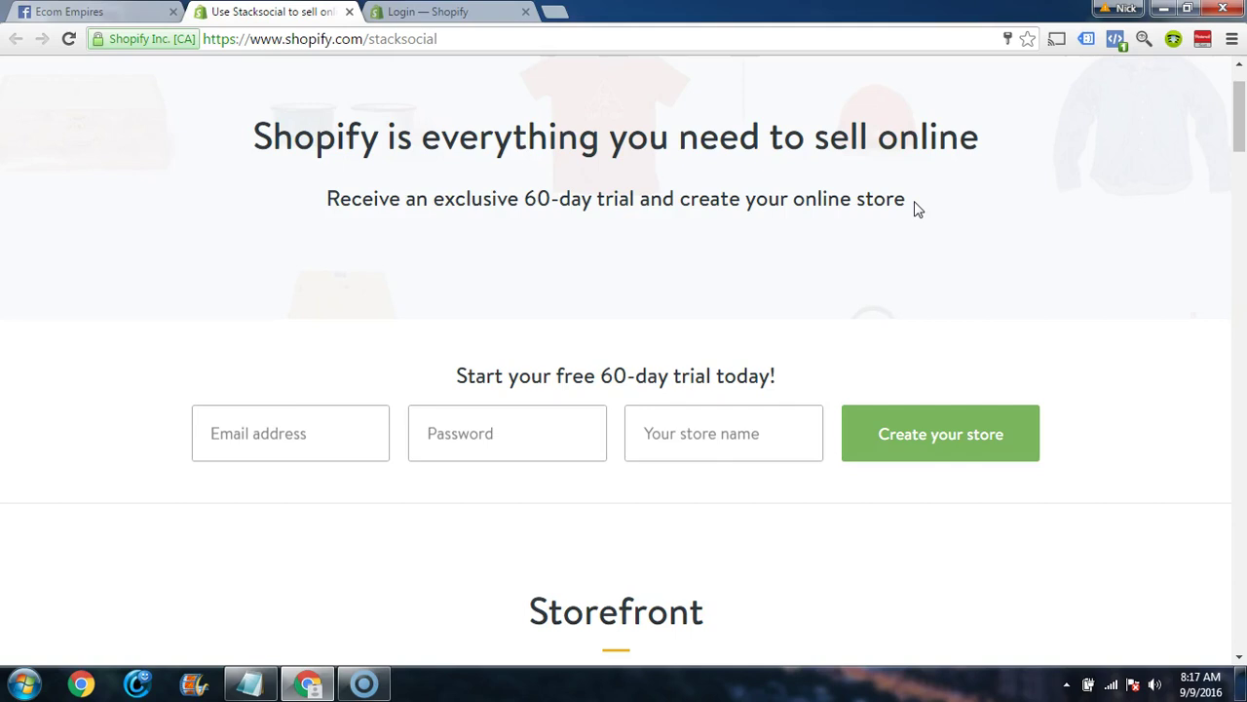
# - Open the domain search site domize.com in a new browser tab
pyautogui.click(557, 12)
pyautogui.write('domize.com')
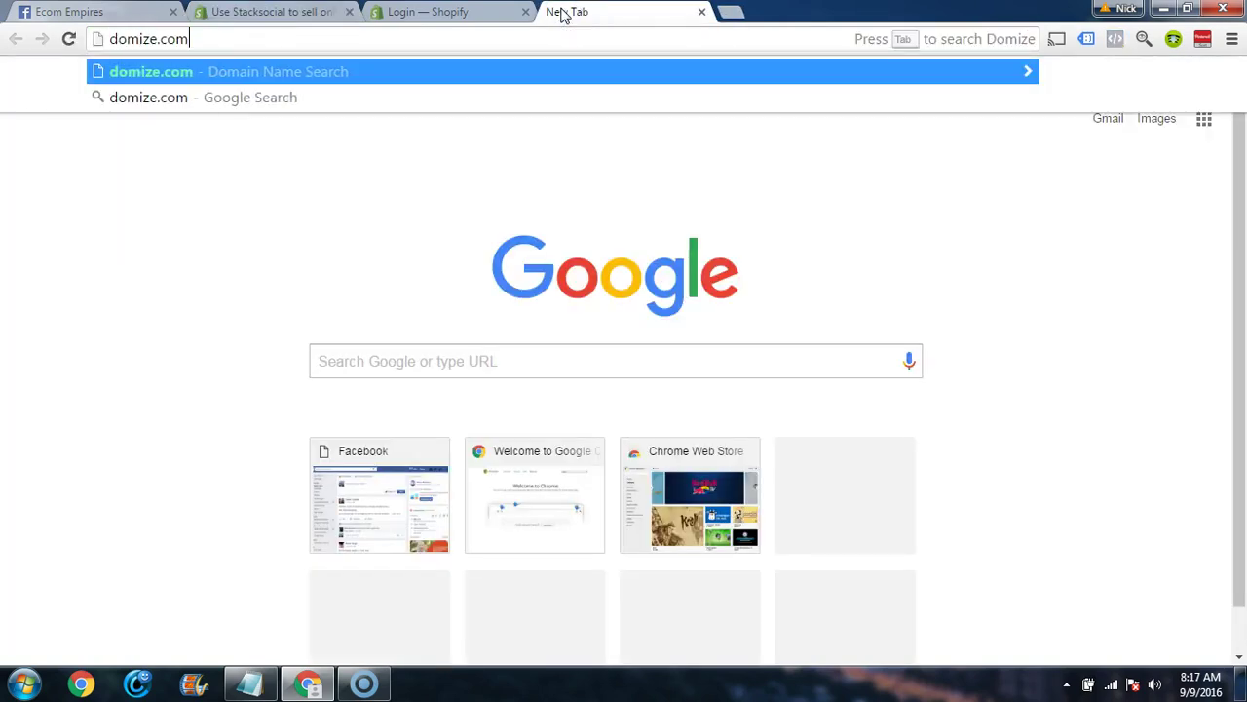
pyautogui.press('Return')
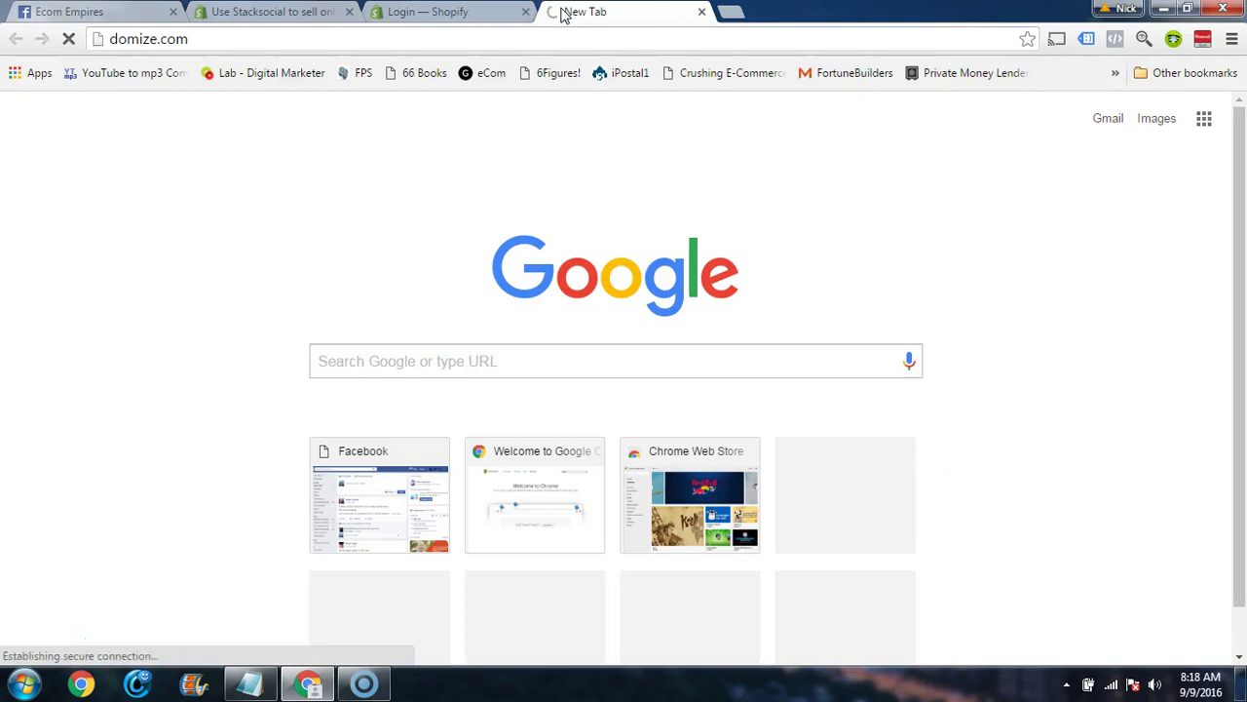
# - Search for the domain name superdeals and review the availability of its com, co, net and org extensions
pyautogui.click(526, 202)
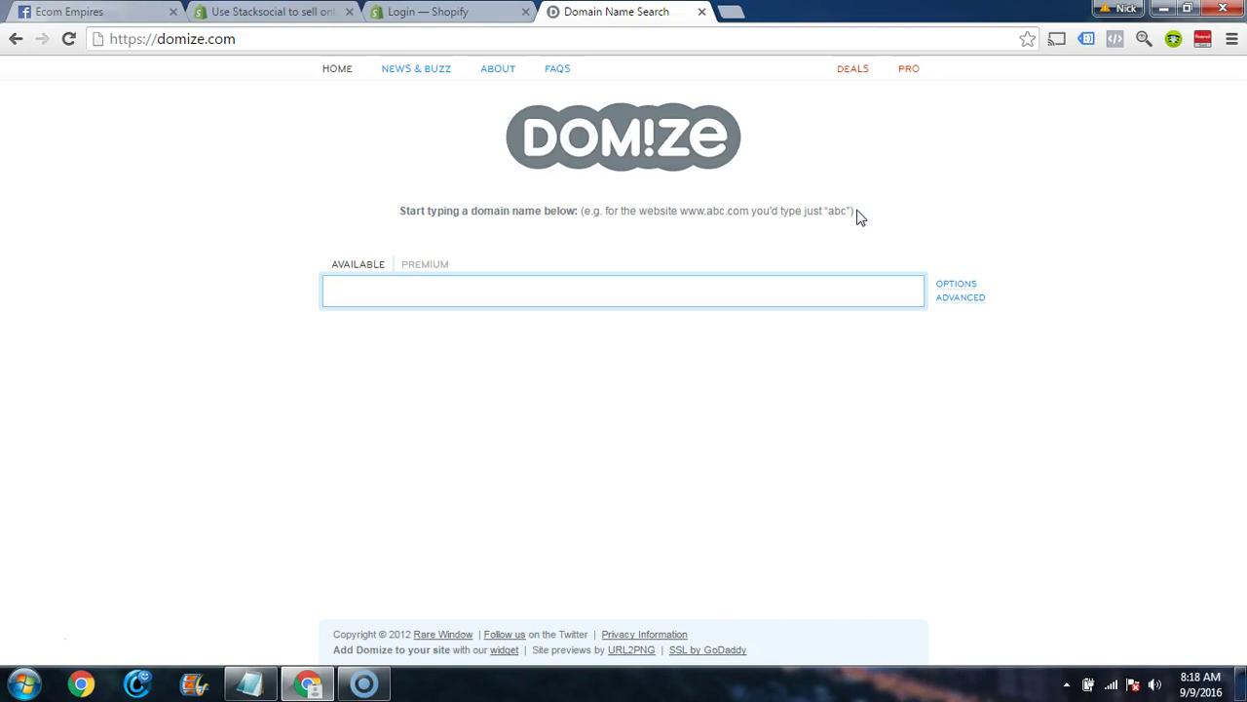
pyautogui.write('superdeals')
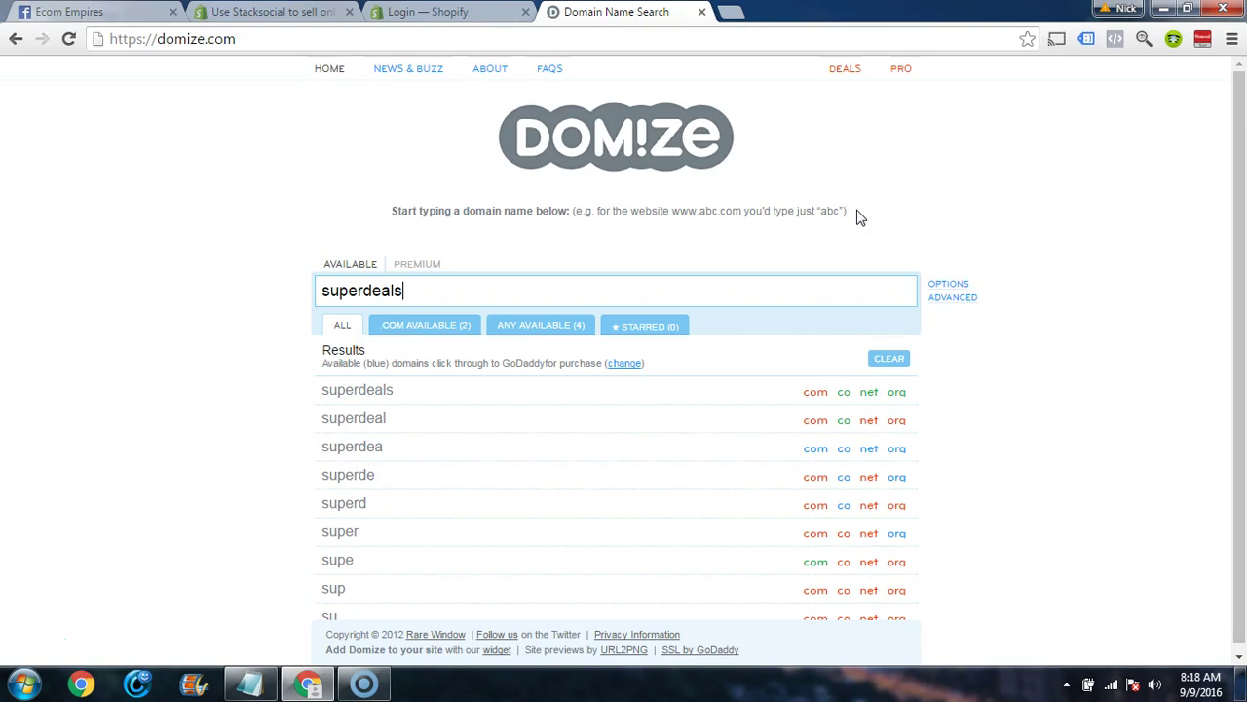
pyautogui.scroll(-1, 992, 383)
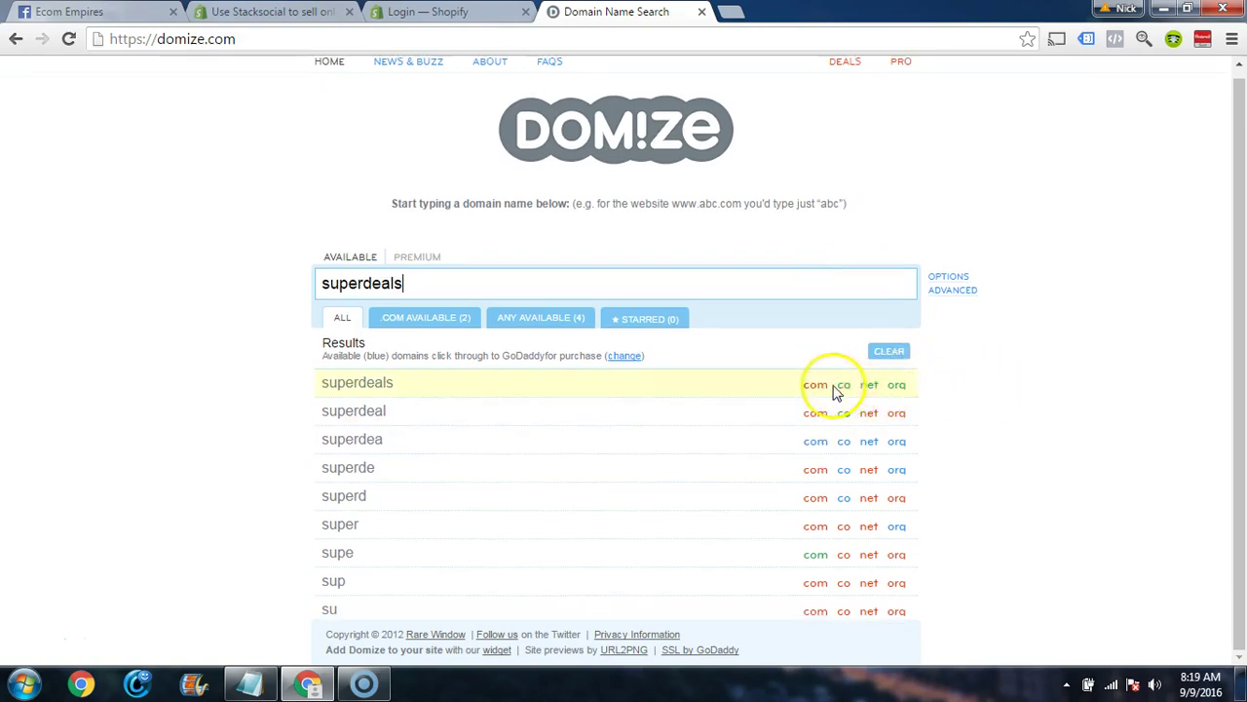
pyautogui.click(228, 40)
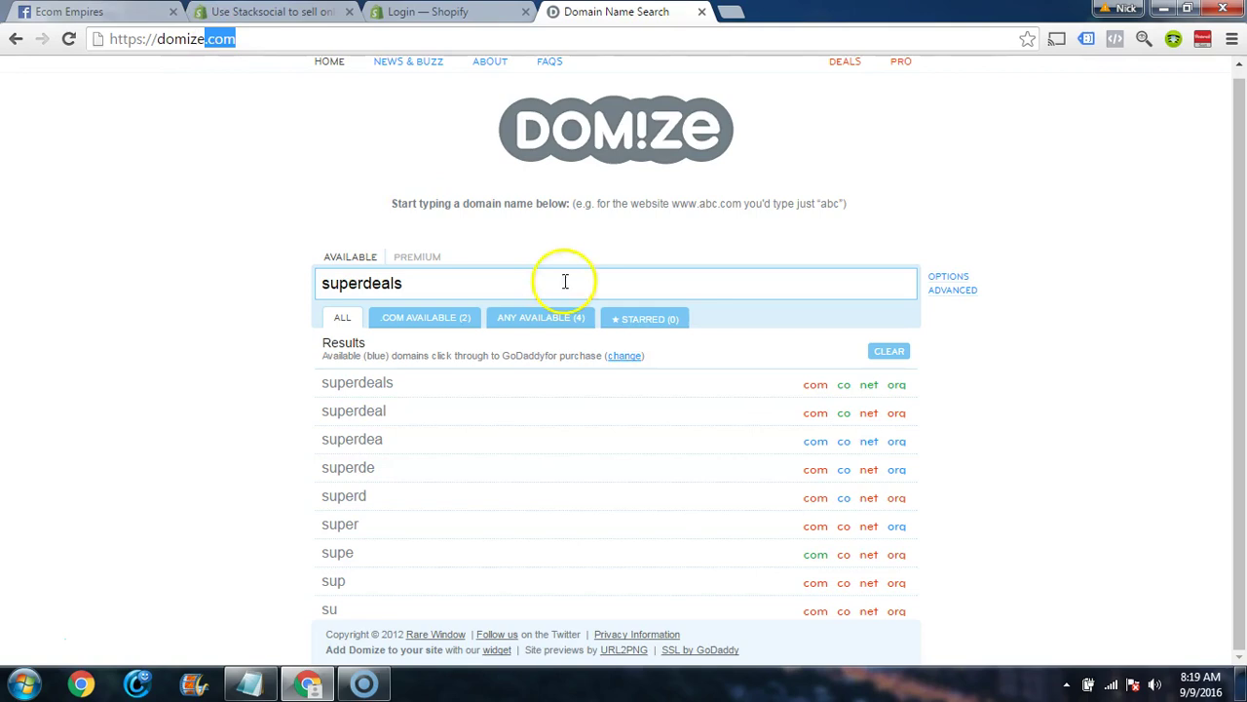
pyautogui.click(937, 380)
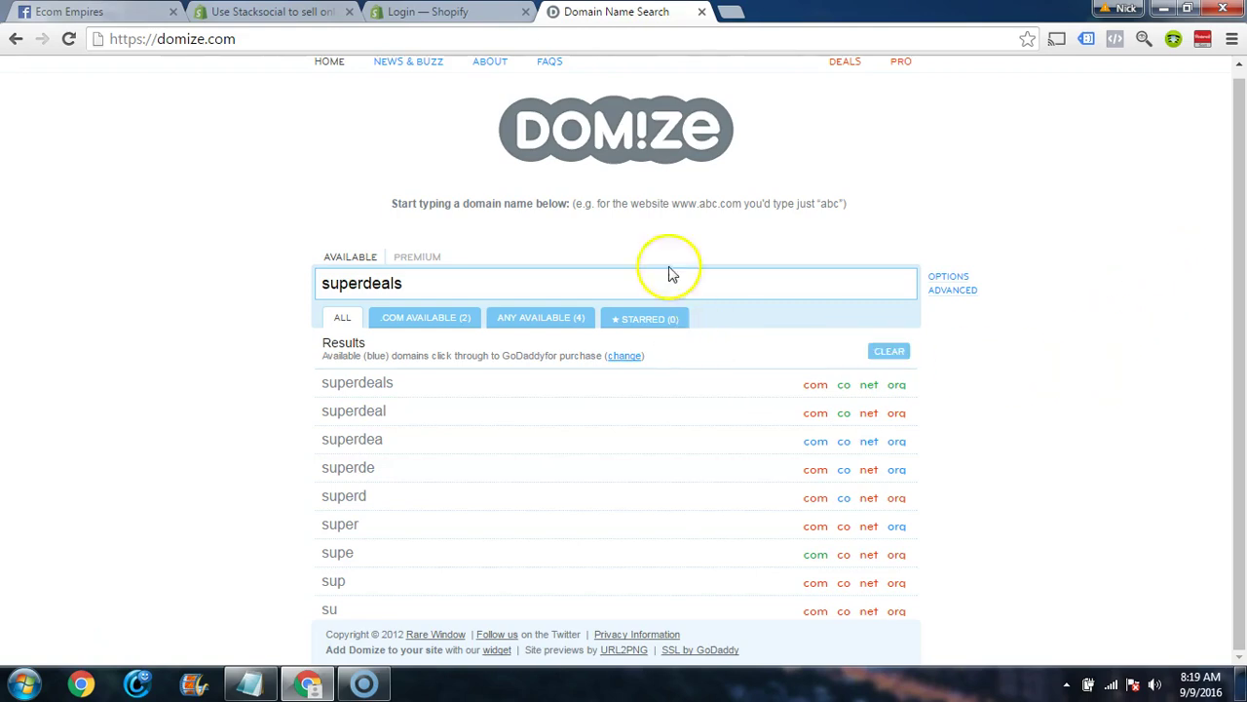
# - Visit superdeals.com in a new browser tab to inspect the existing site, and close that tab
pyautogui.click(729, 12)
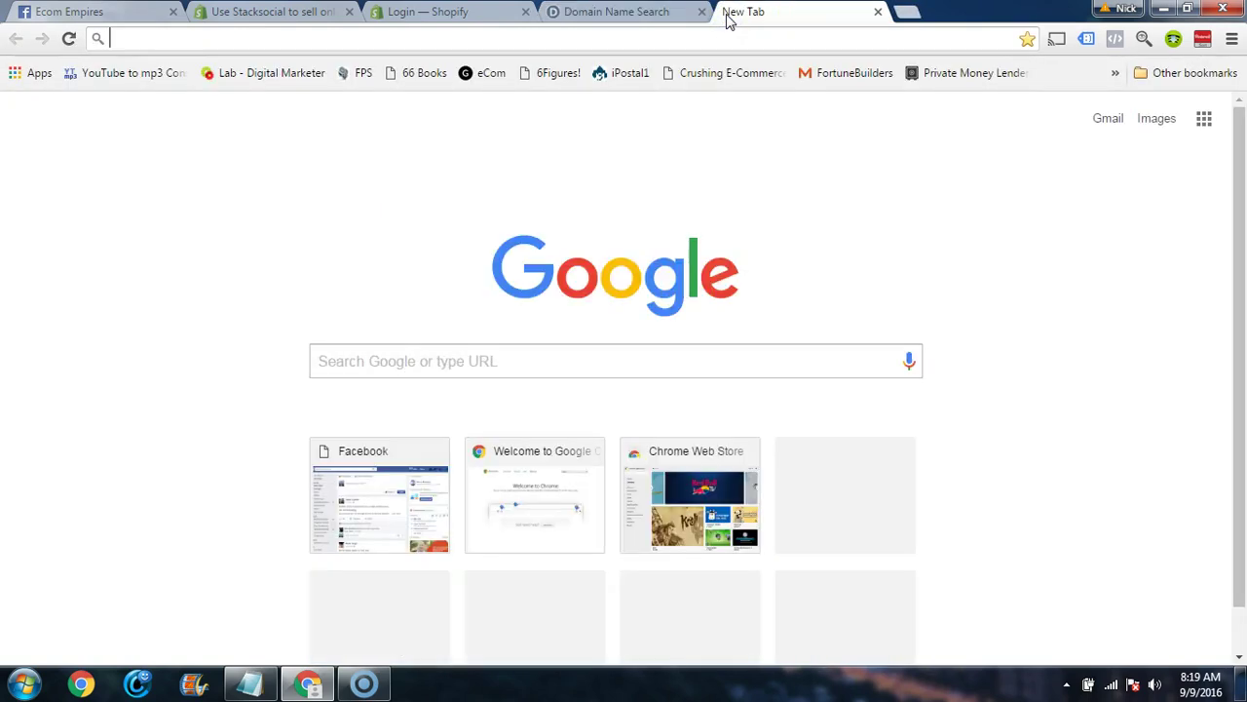
pyautogui.write('superdeals.')
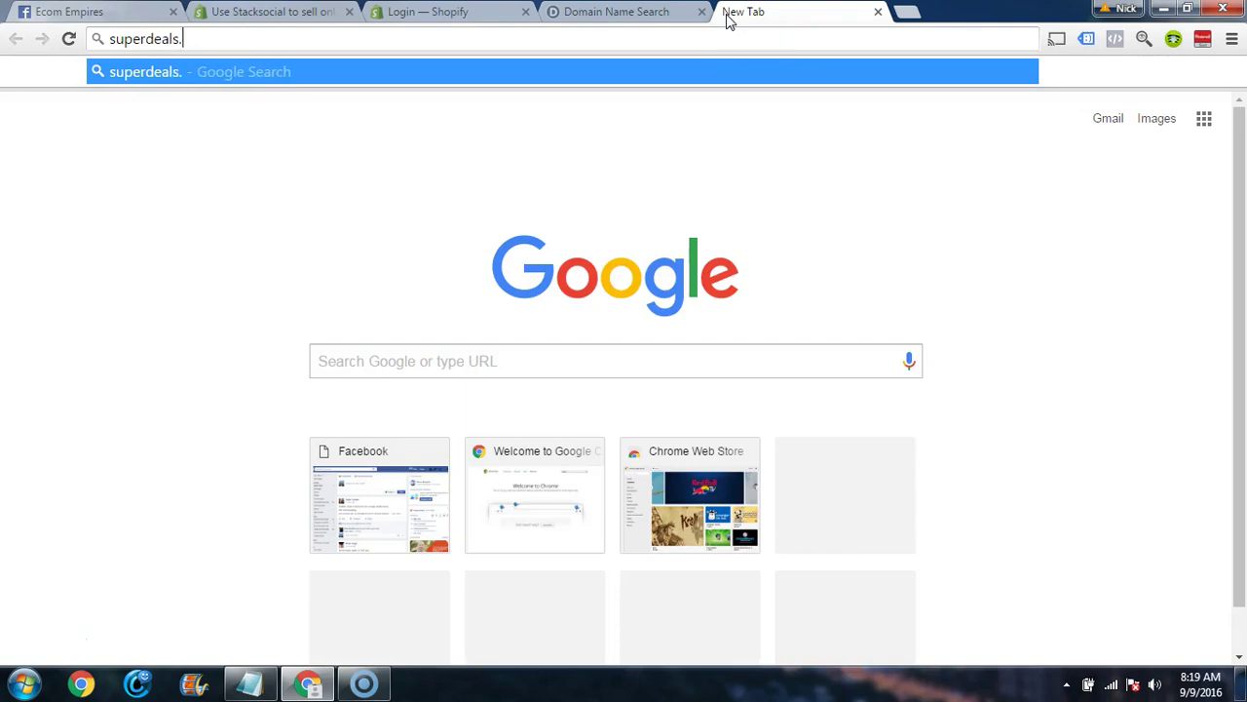
pyautogui.write('com')
pyautogui.press('Return')
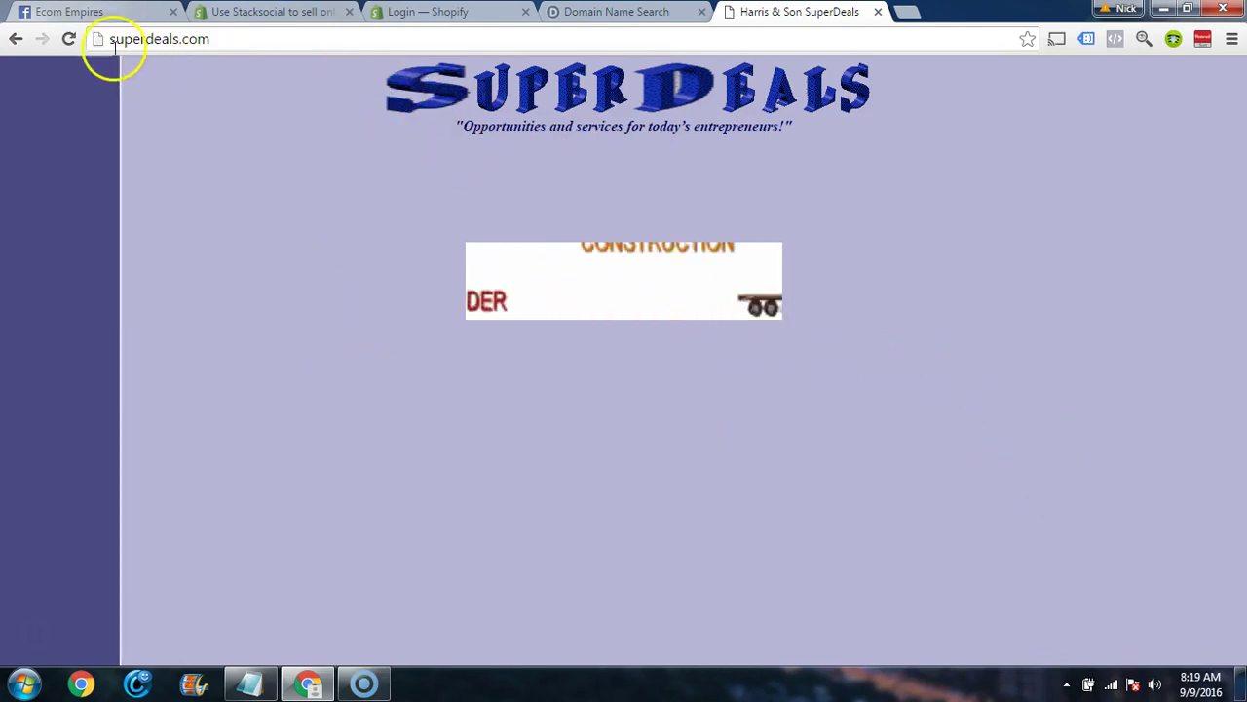
pyautogui.moveTo(220, 39); pyautogui.dragTo(102, 39)
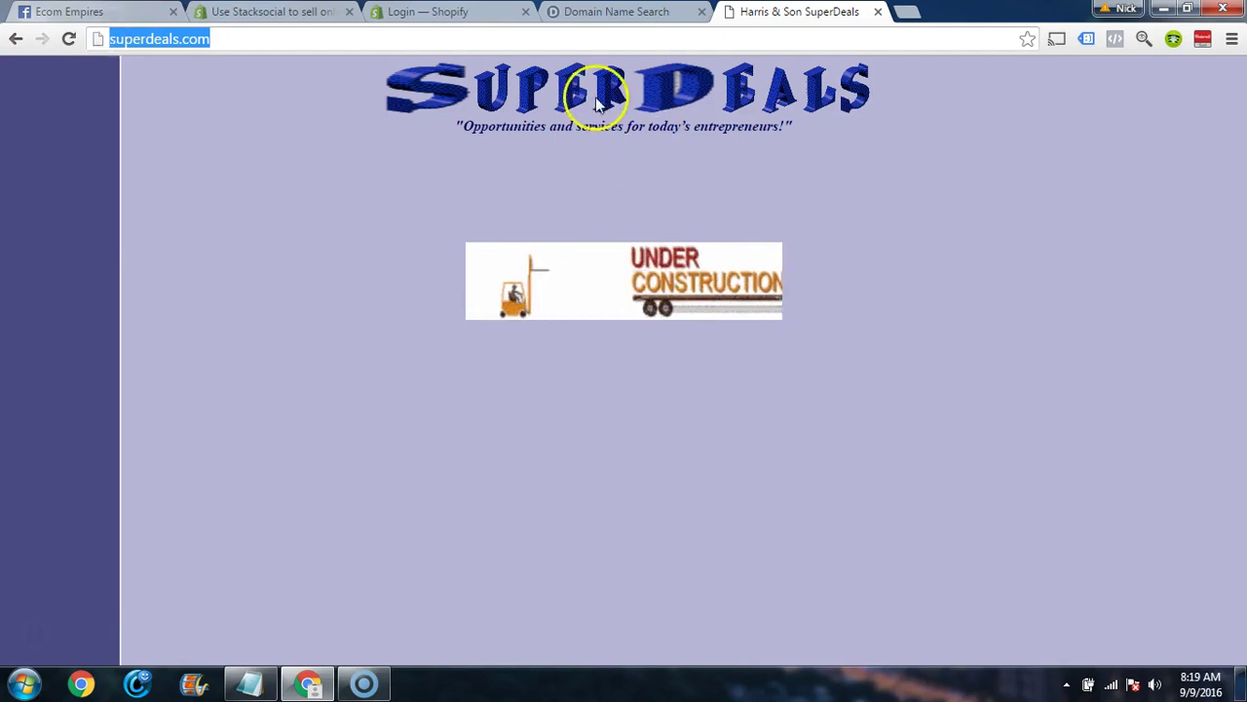
pyautogui.click(877, 11)
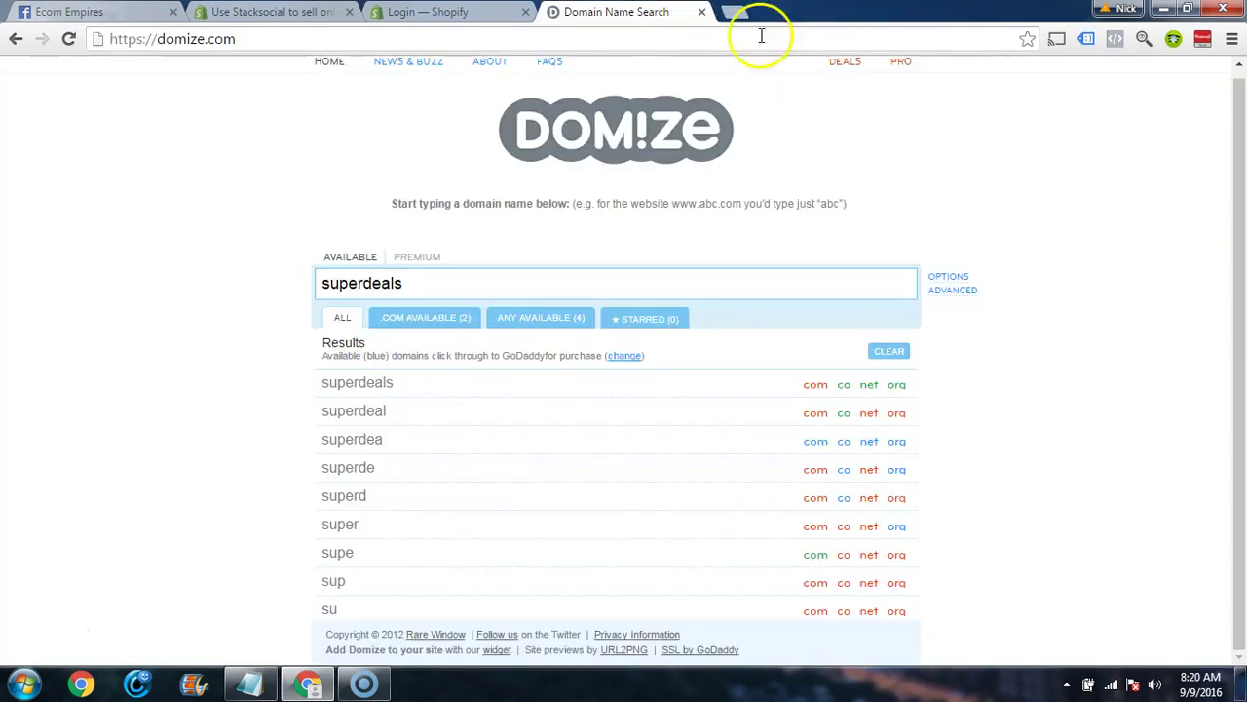
# - Examine the alternative extensions and registrar price offers in the superdeals search results
pyautogui.doubleClick(422, 281)
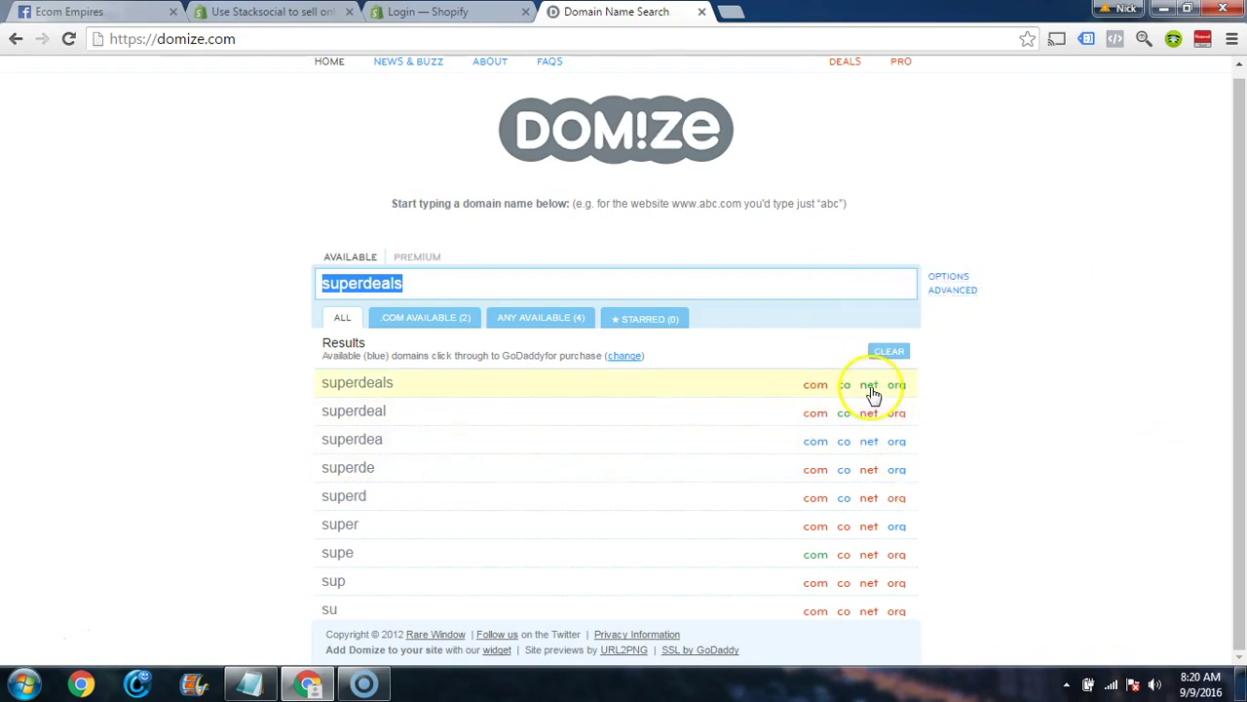
pyautogui.moveTo(847, 390)
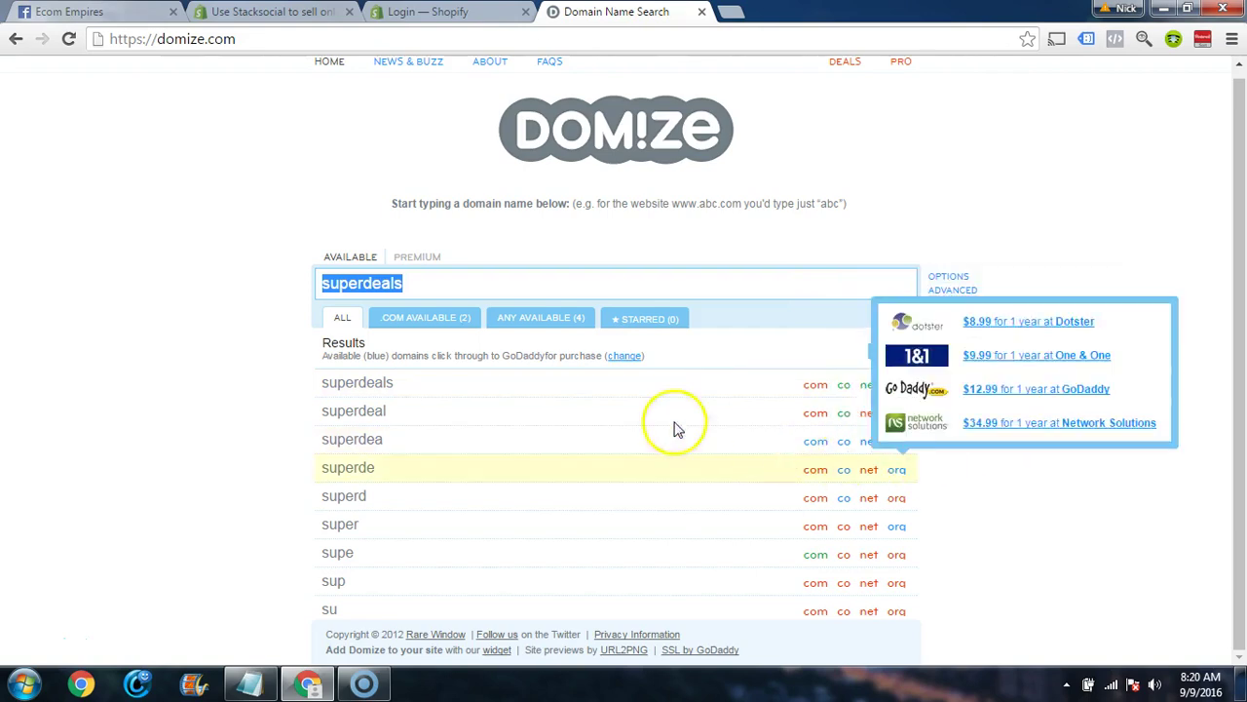
pyautogui.click(1007, 465)
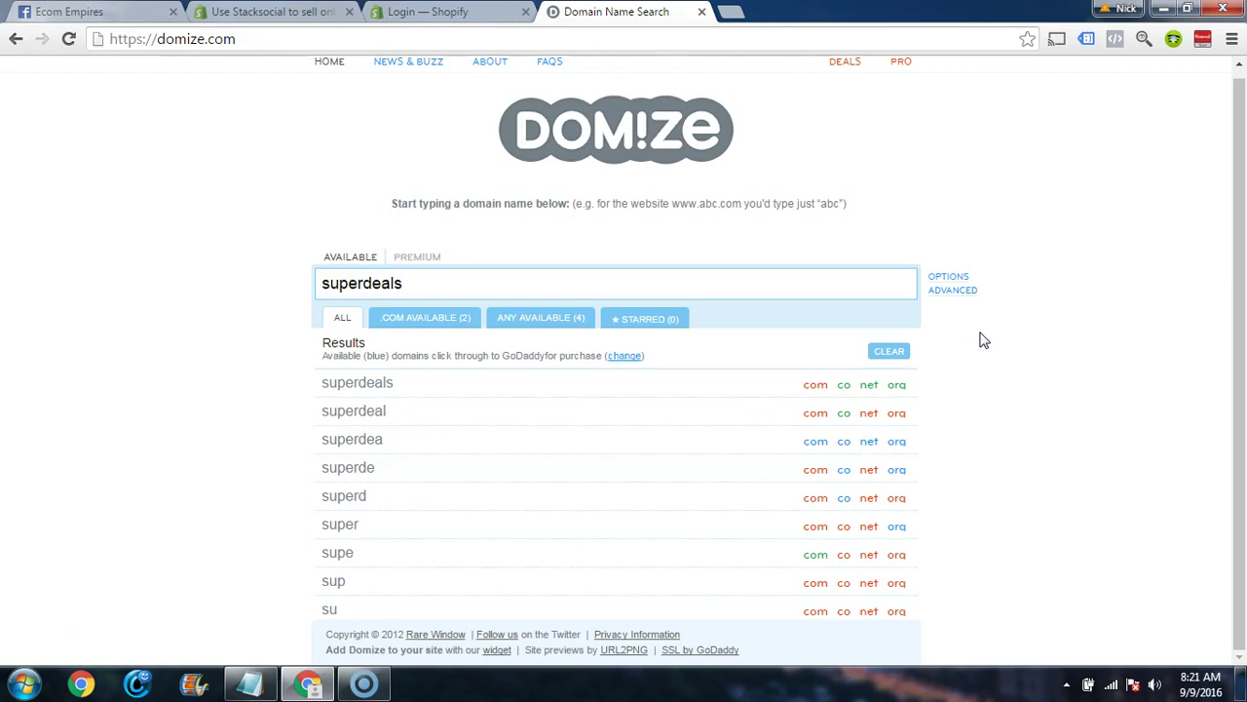
# - Open the Shopify store showcase site storebase.co in a new browser tab
pyautogui.click(736, 13)
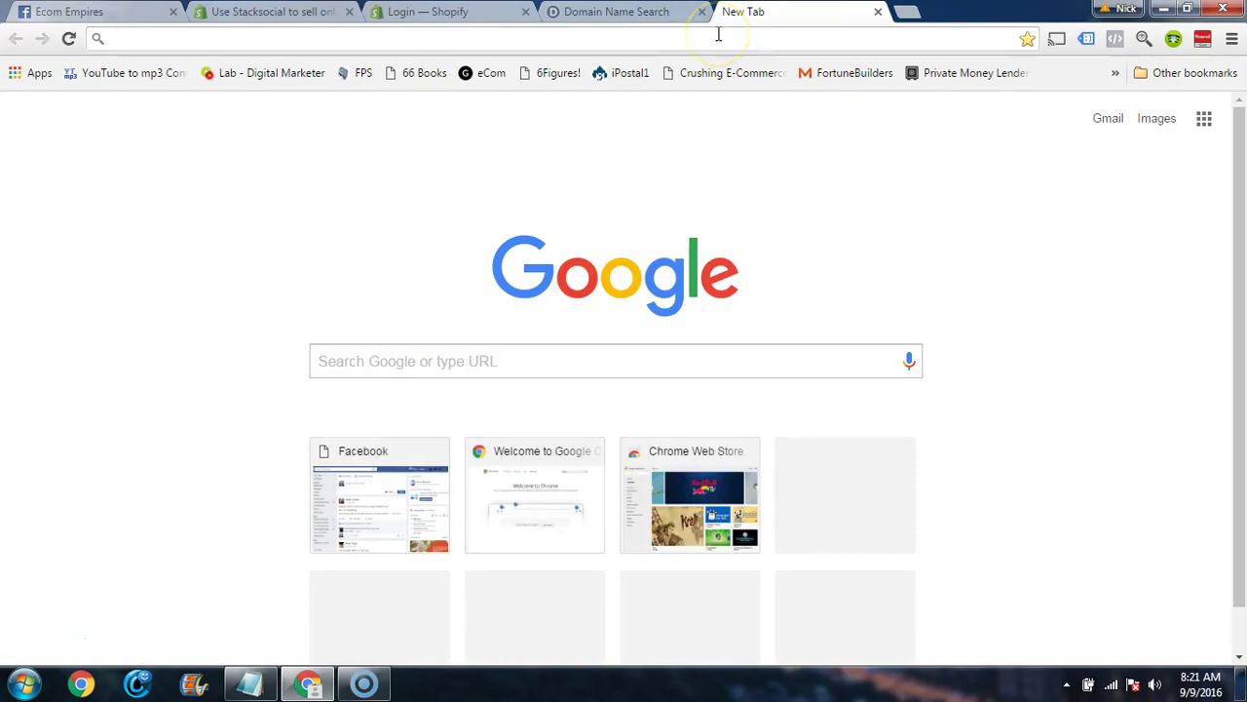
pyautogui.write('sotre')
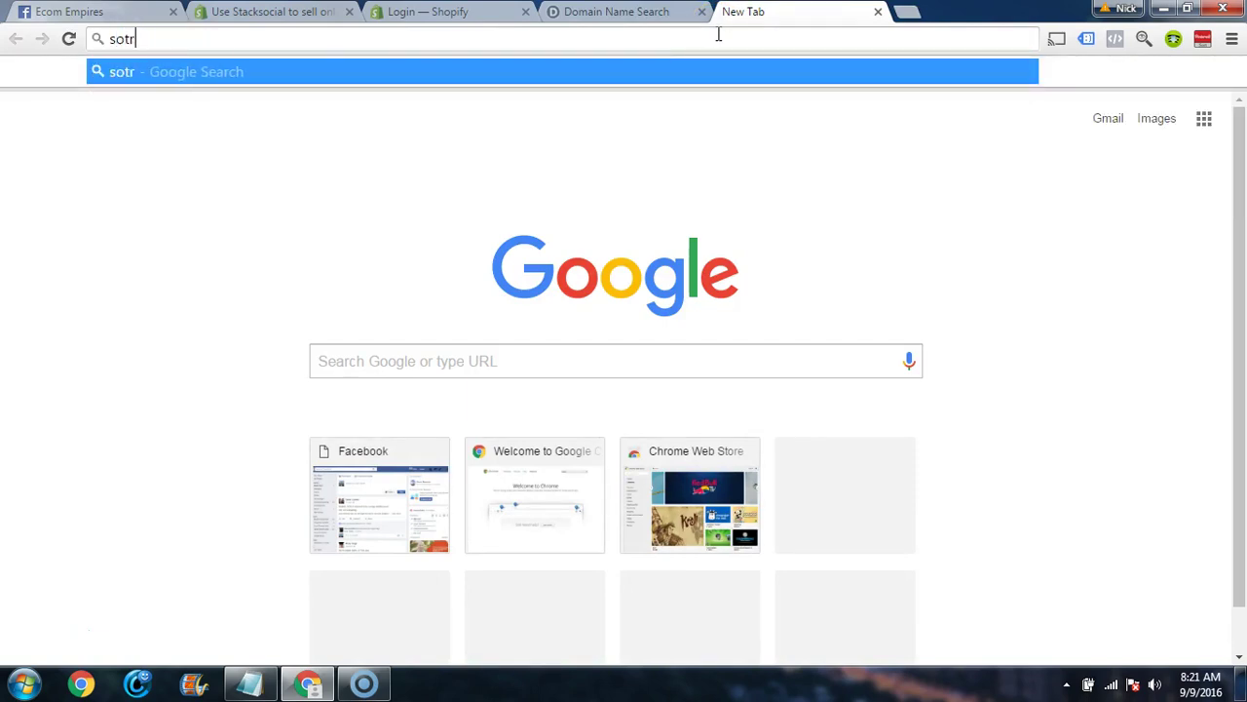
pyautogui.press('BackSpace')
pyautogui.press('BackSpace')
pyautogui.press('BackSpace')
pyautogui.write('torebase.co')
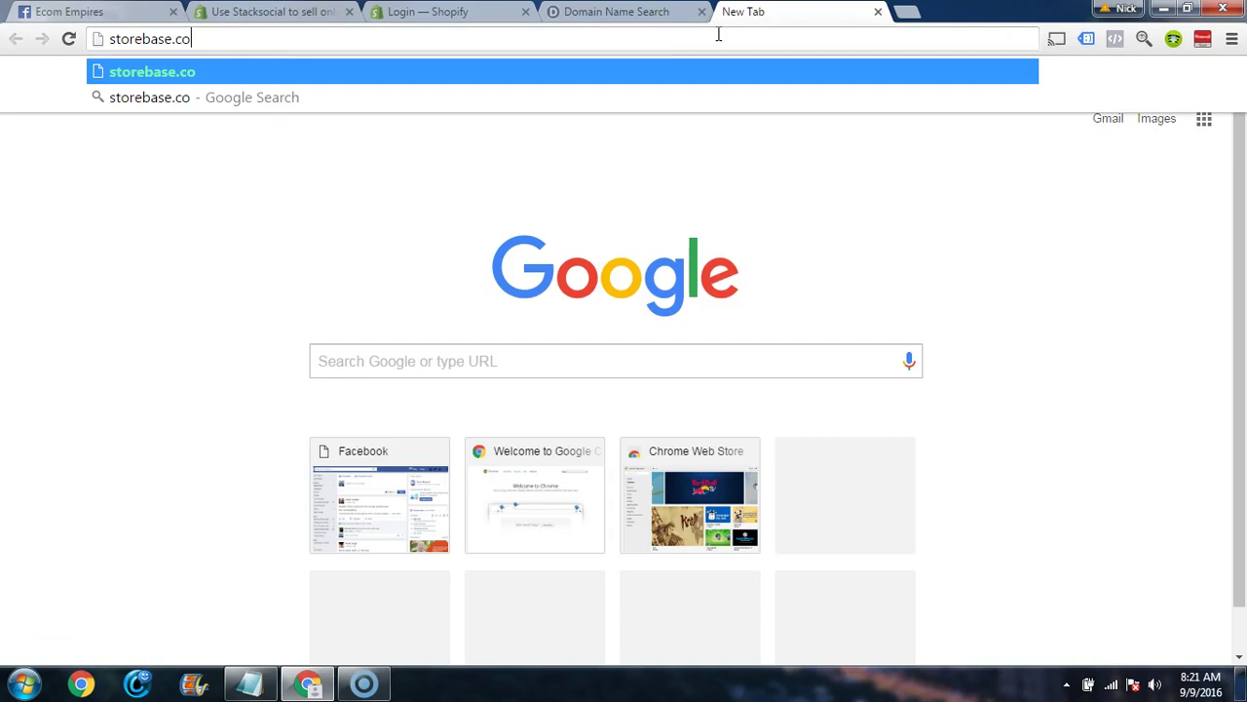
pyautogui.press('Return')
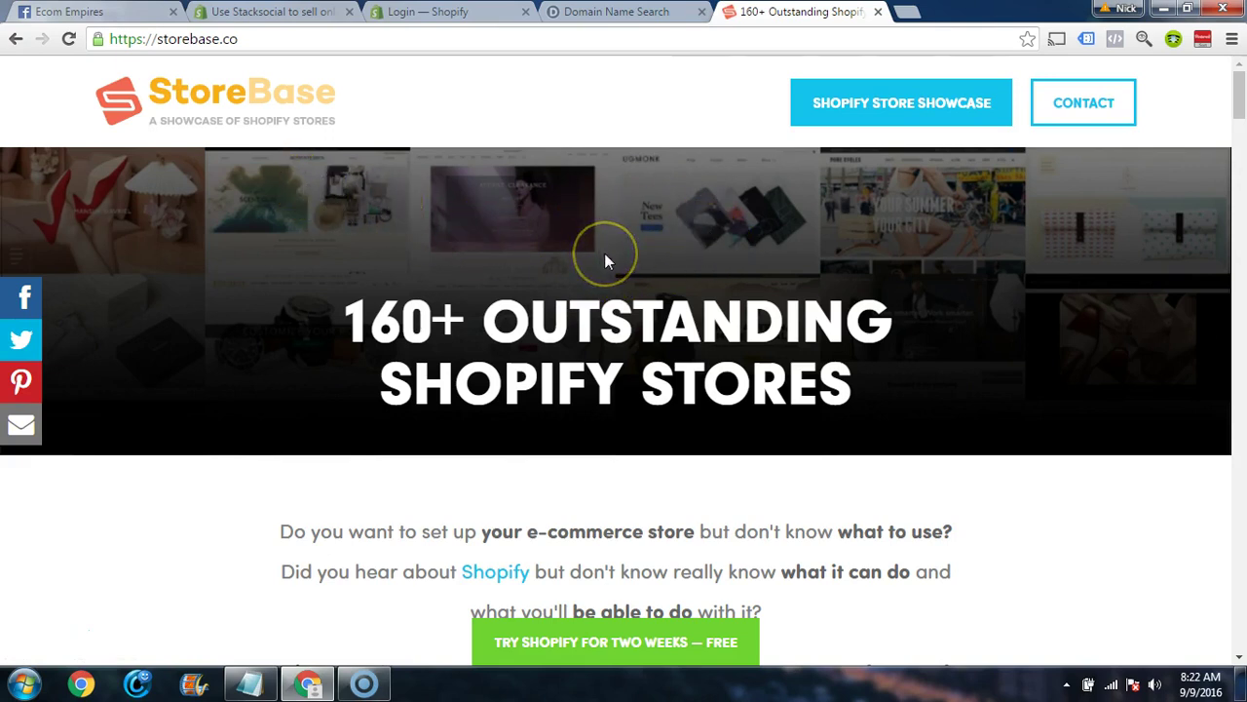
# - Look through the store categories on the StoreBase home page down to the section for all Shopify stores
pyautogui.scroll(-10, 604, 262)
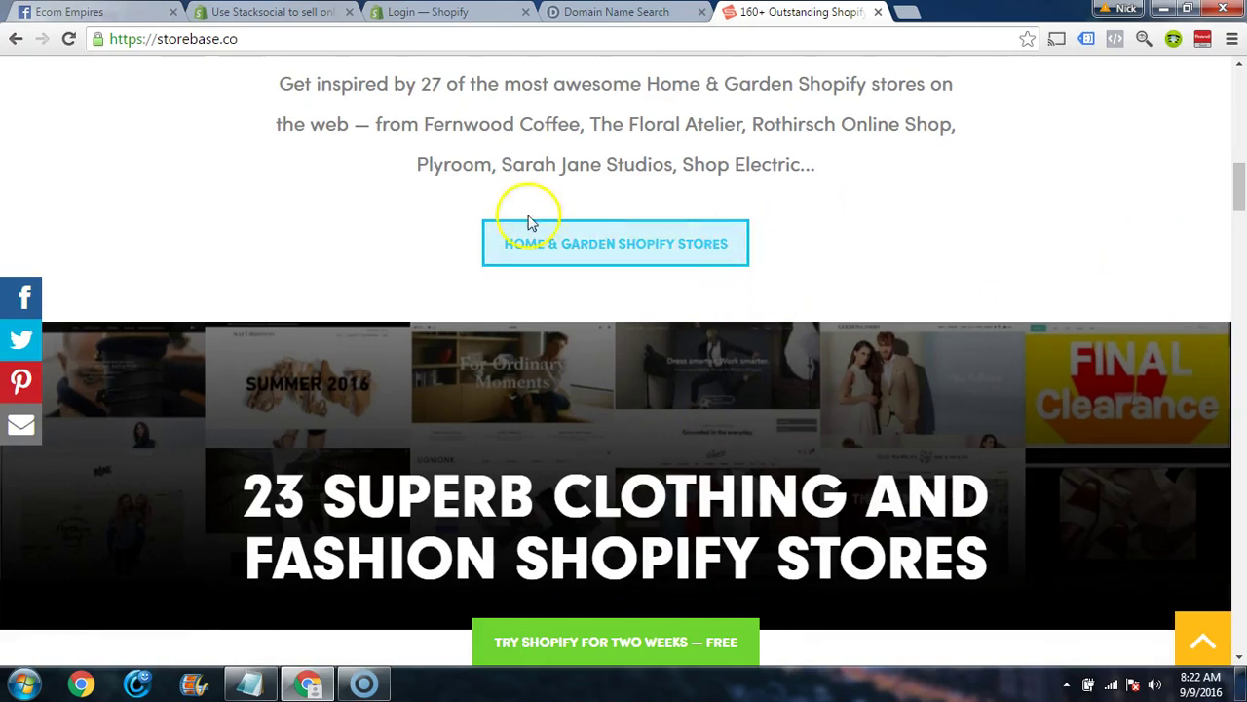
pyautogui.scroll(5, 627, 474)
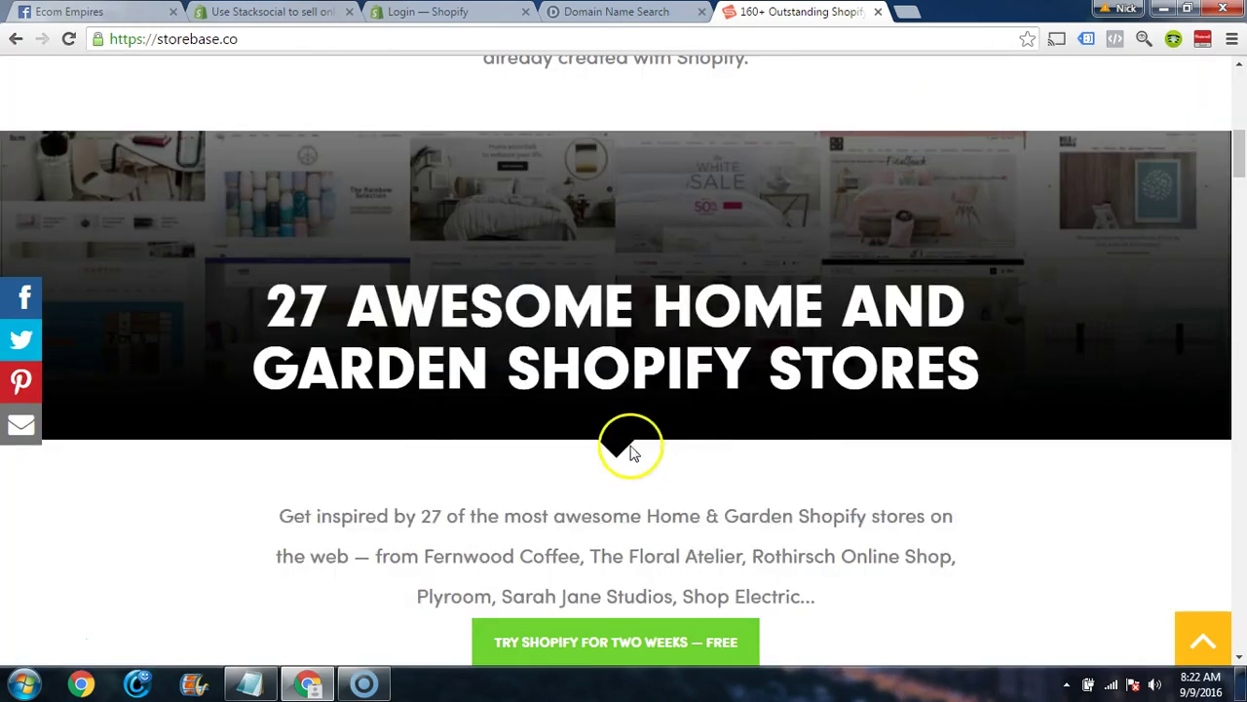
pyautogui.scroll(-10, 868, 439)
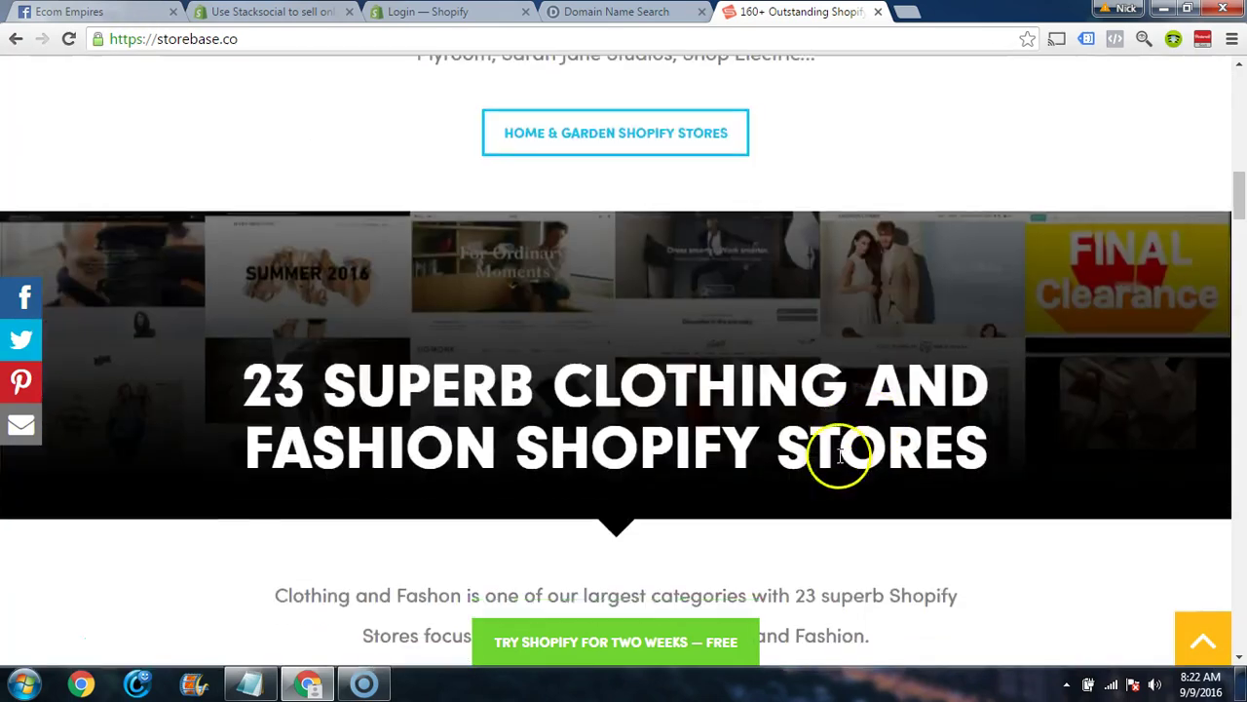
pyautogui.moveTo(1238, 229); pyautogui.dragTo(1238, 605)
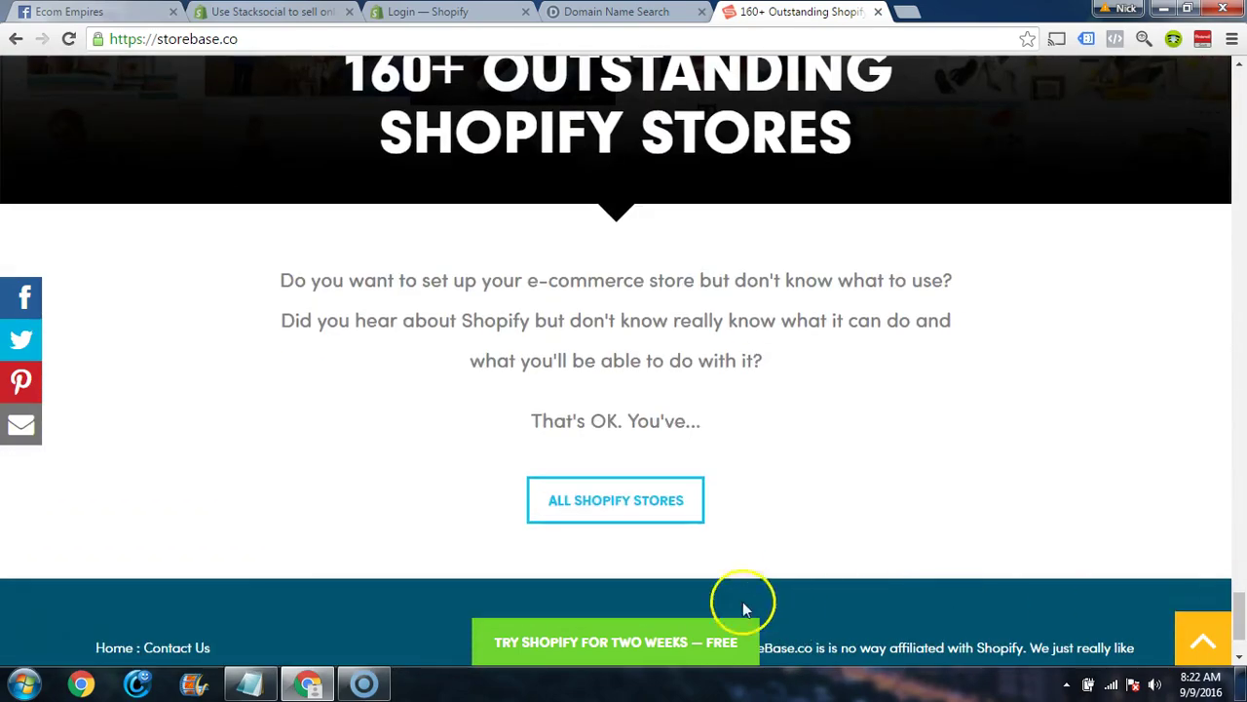
# - Open the full list of Shopify stores and browse the featured examples for store name and design inspiration
pyautogui.click(616, 503)
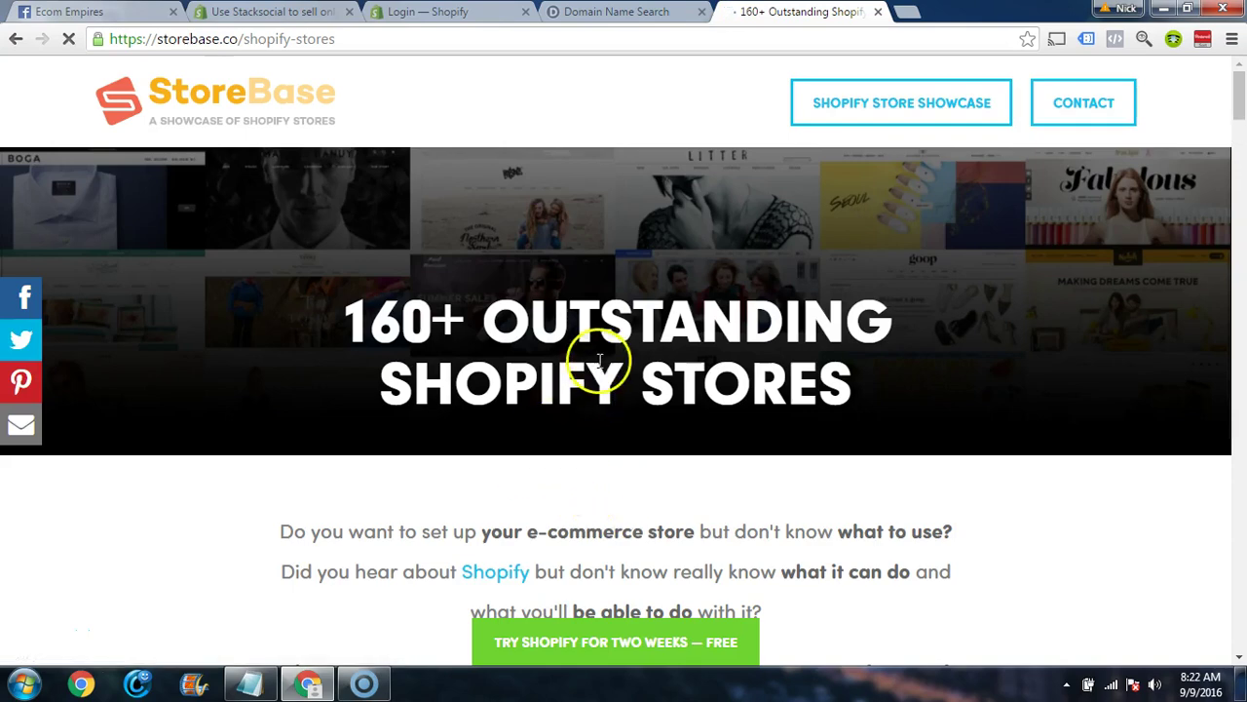
pyautogui.scroll(-6, 632, 332)
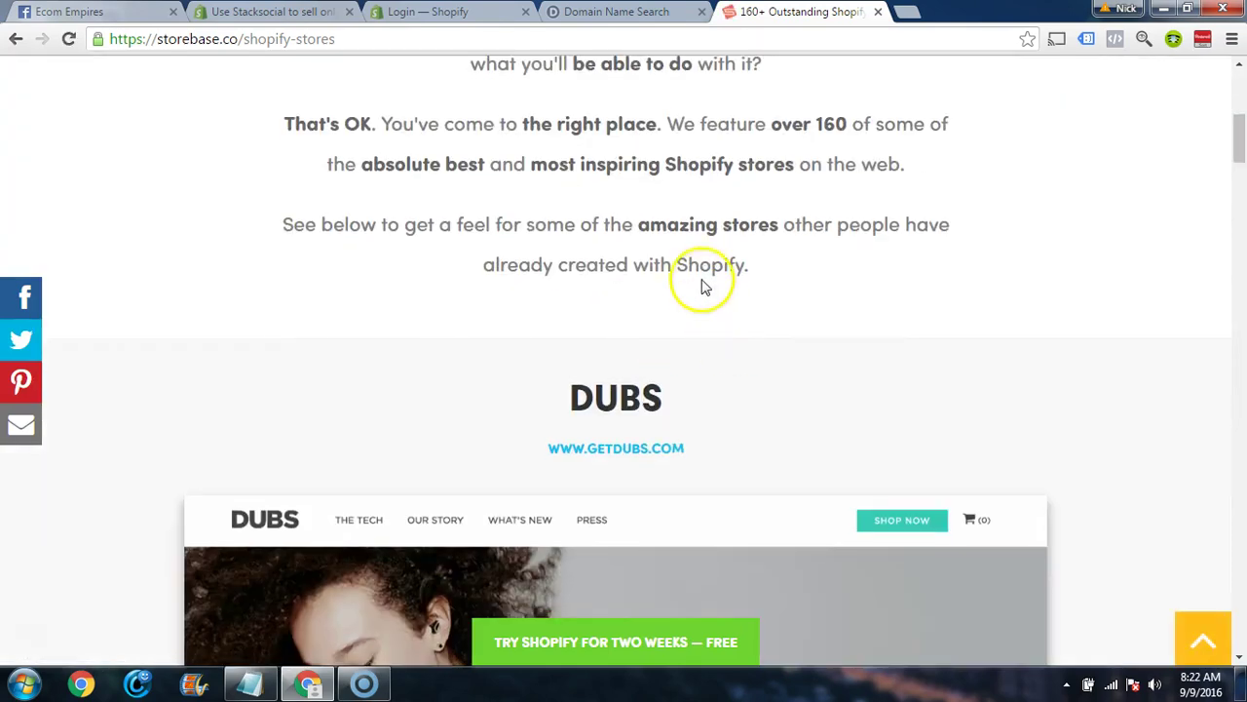
pyautogui.scroll(-2, 706, 281)
pyautogui.scroll(-9, 696, 279)
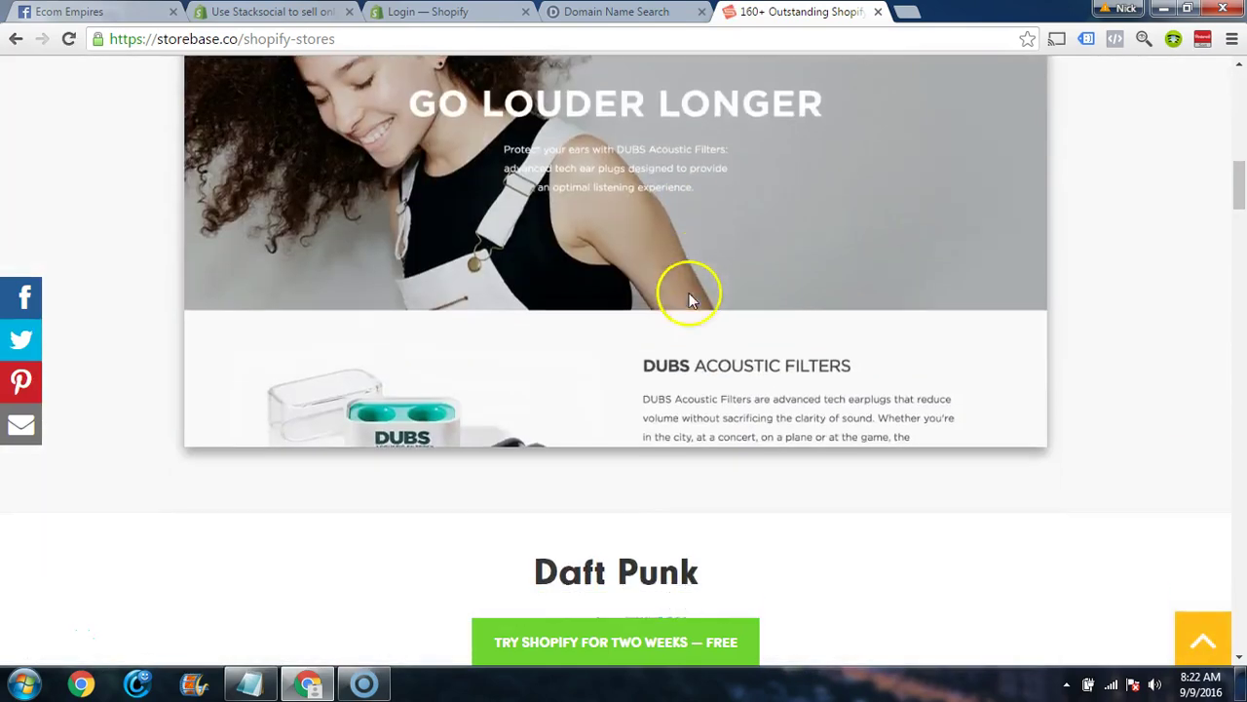
pyautogui.scroll(-8, 672, 215)
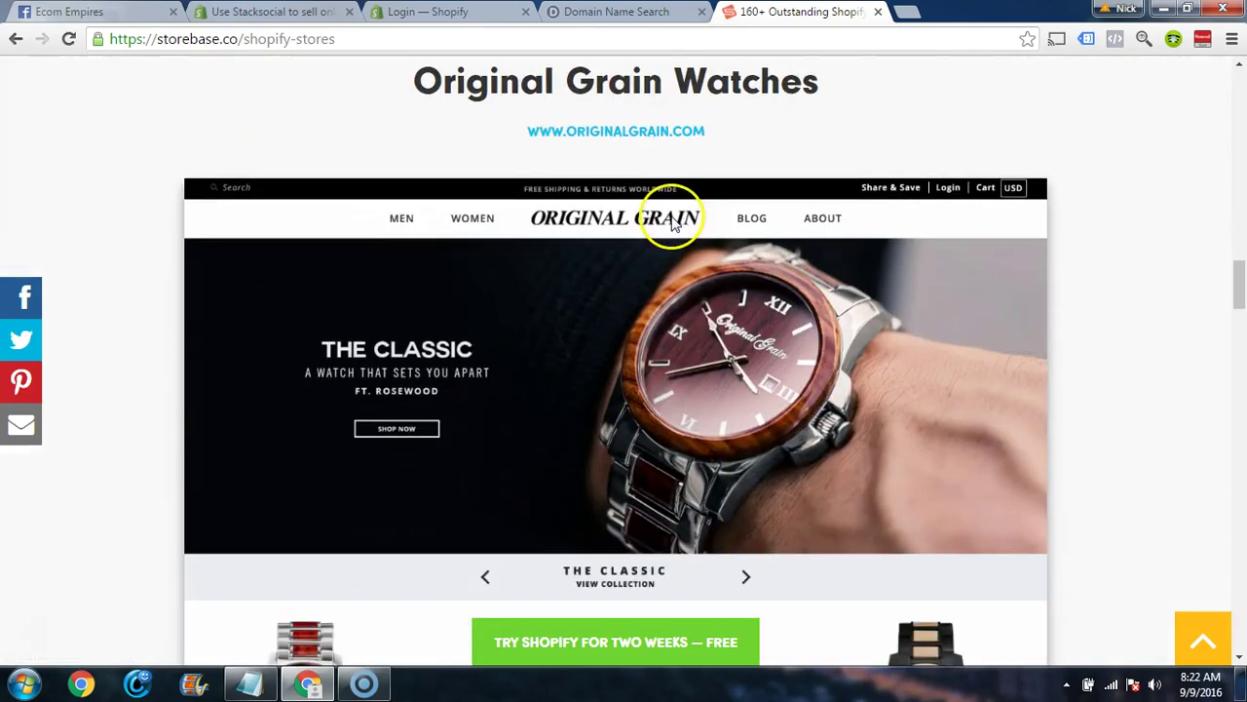
pyautogui.scroll(-18, 668, 236)
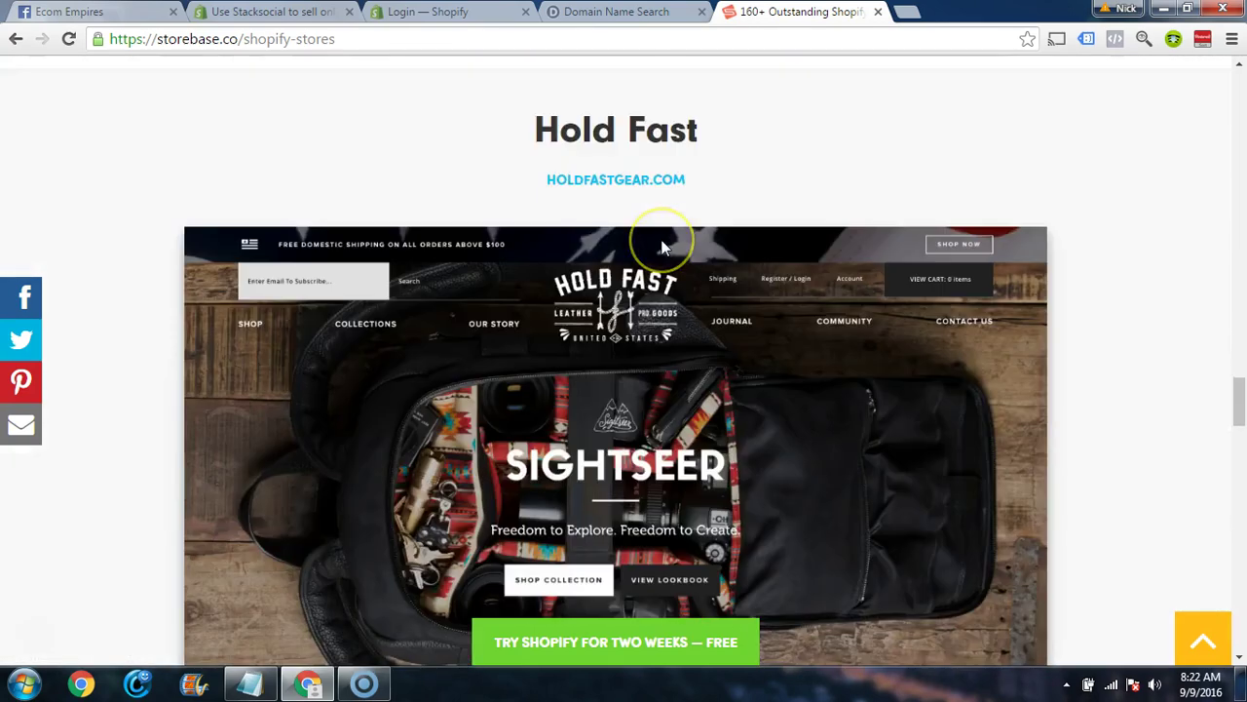
pyautogui.scroll(-7, 661, 247)
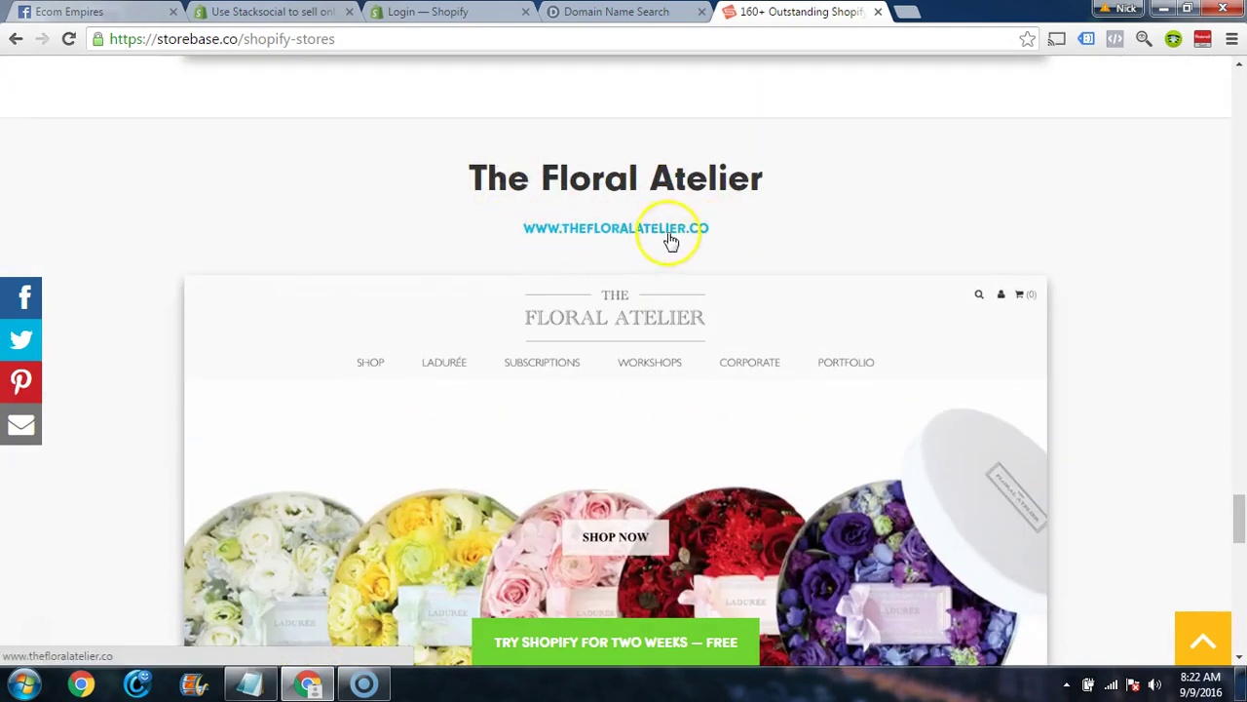
# - Compare the names and home page designs of The Floral Atelier, Hold Fast, Fernwood Coffee and Rothirsch in the store list
pyautogui.scroll(-1, 741, 322)
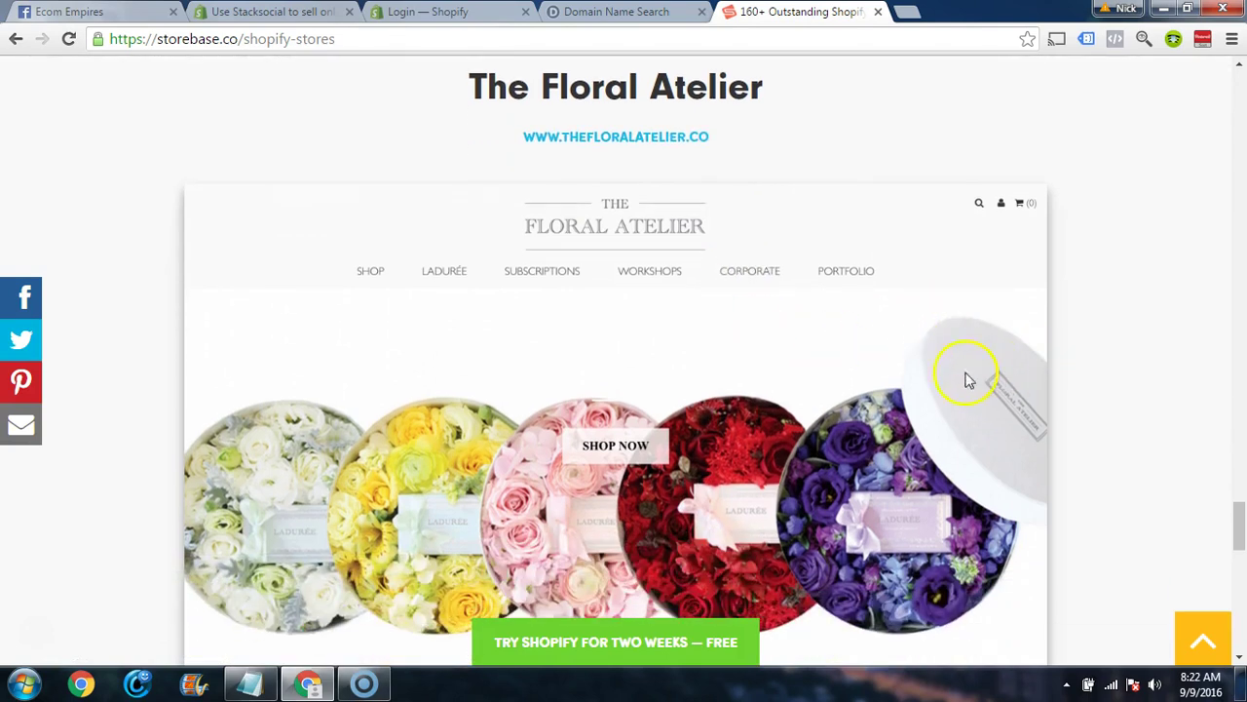
pyautogui.scroll(-1, 1072, 263)
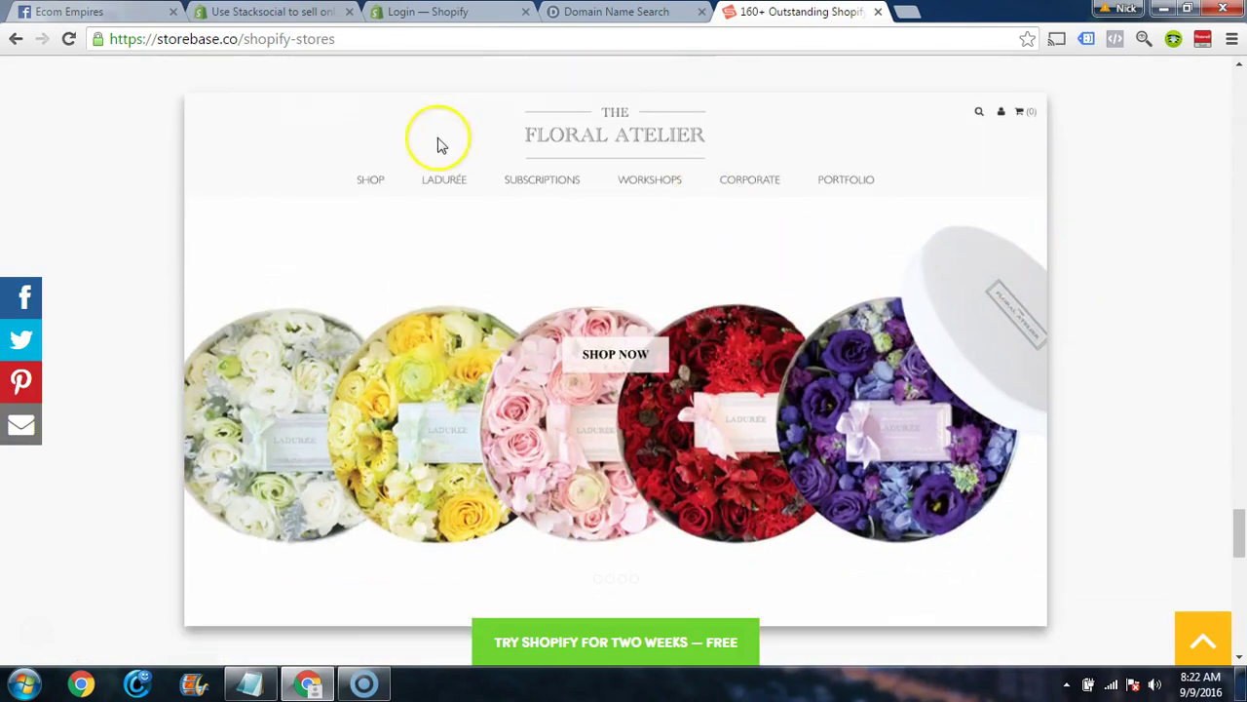
pyautogui.scroll(10, 838, 434)
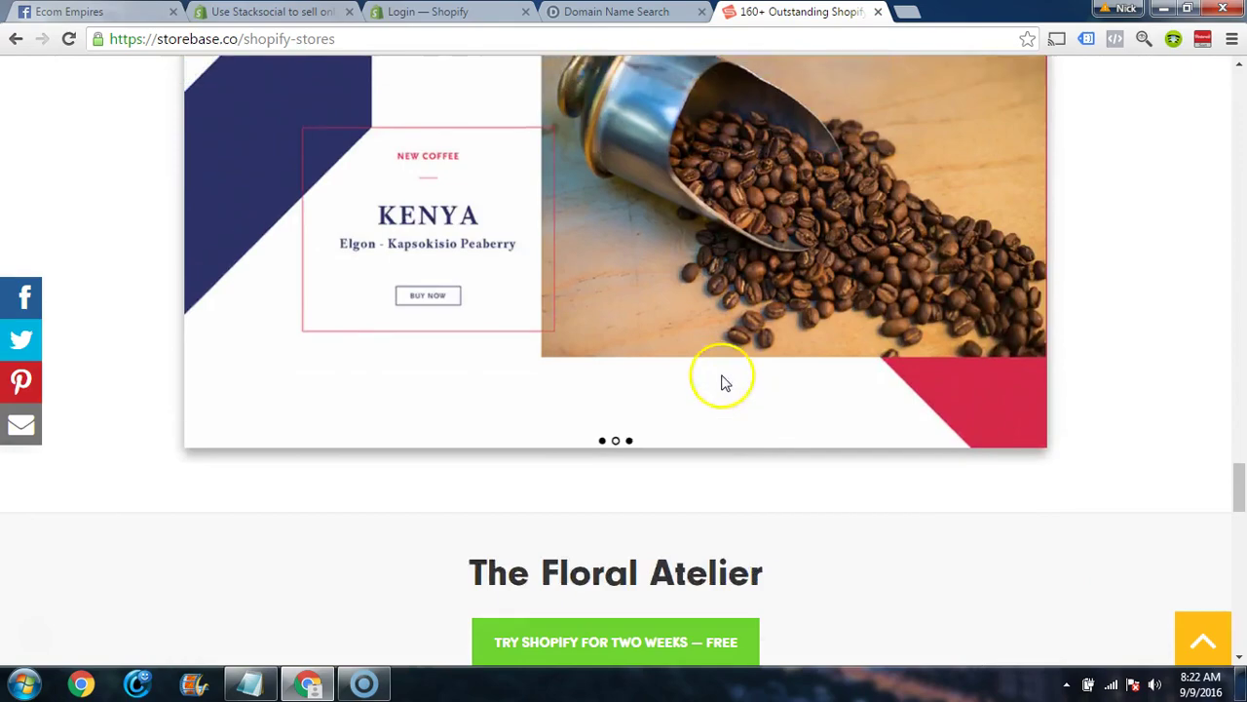
pyautogui.scroll(12, 314, 214)
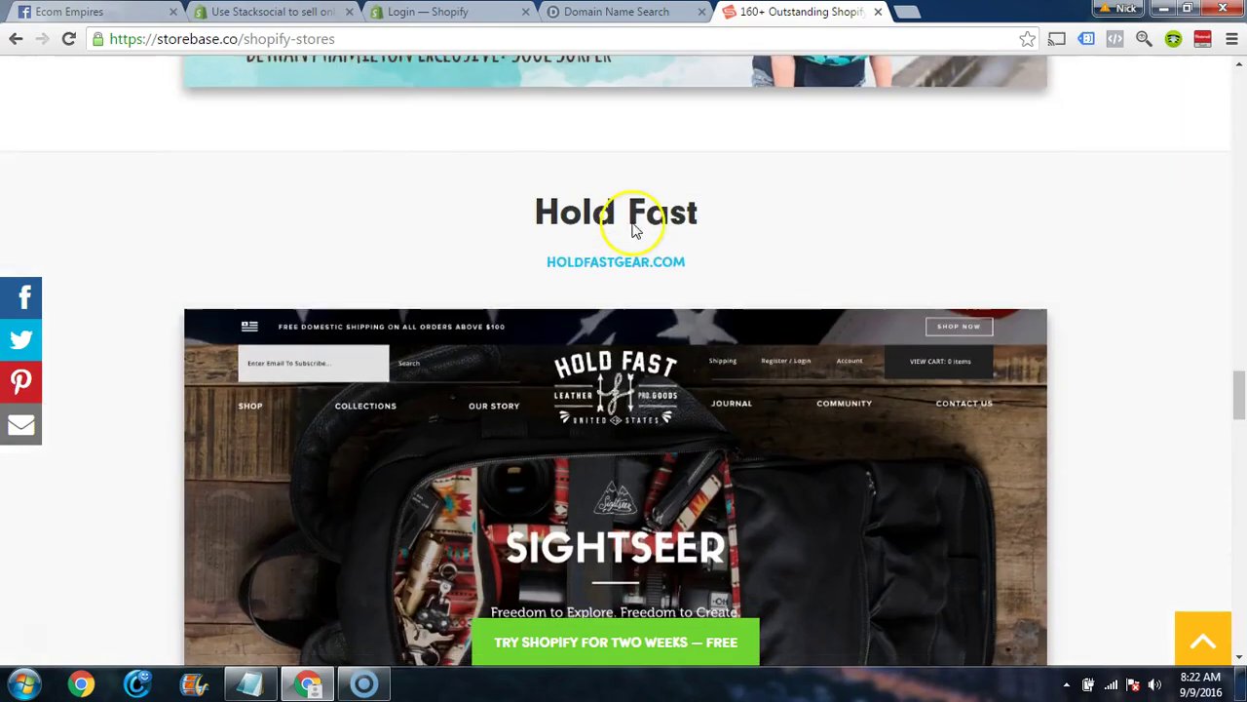
pyautogui.scroll(5, 628, 224)
pyautogui.scroll(-20, 623, 243)
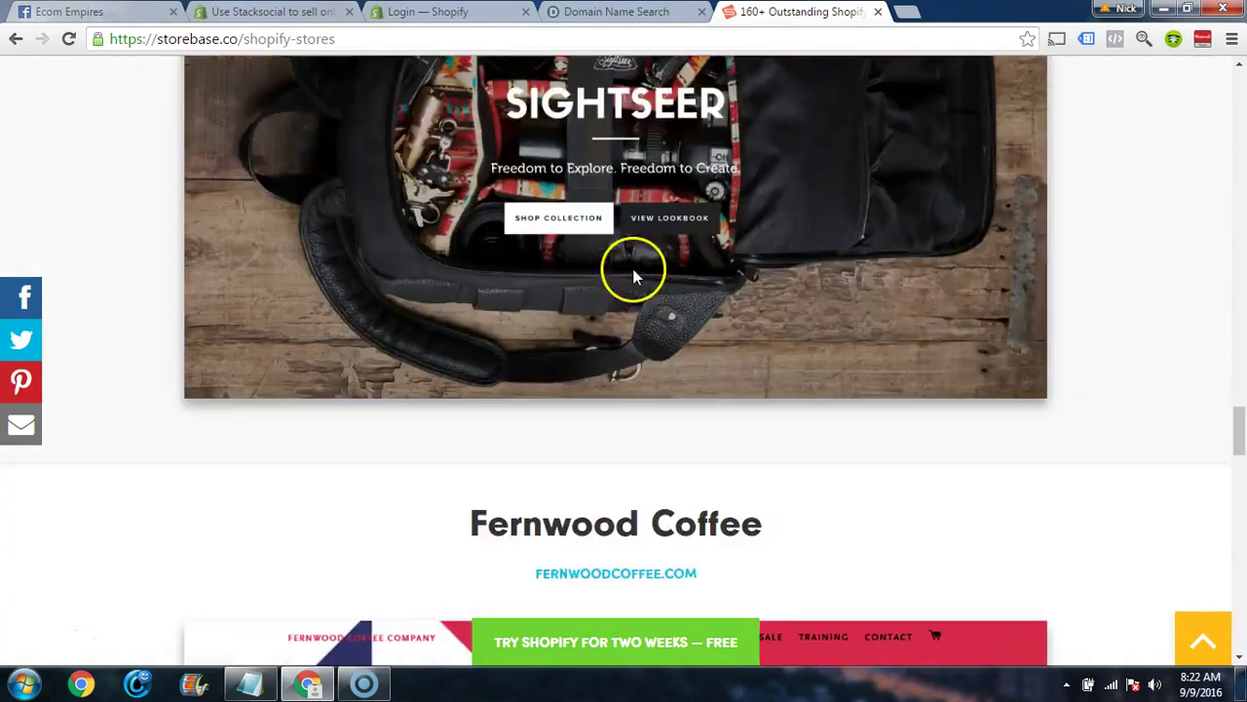
pyautogui.scroll(-5, 663, 298)
pyautogui.scroll(3, 663, 301)
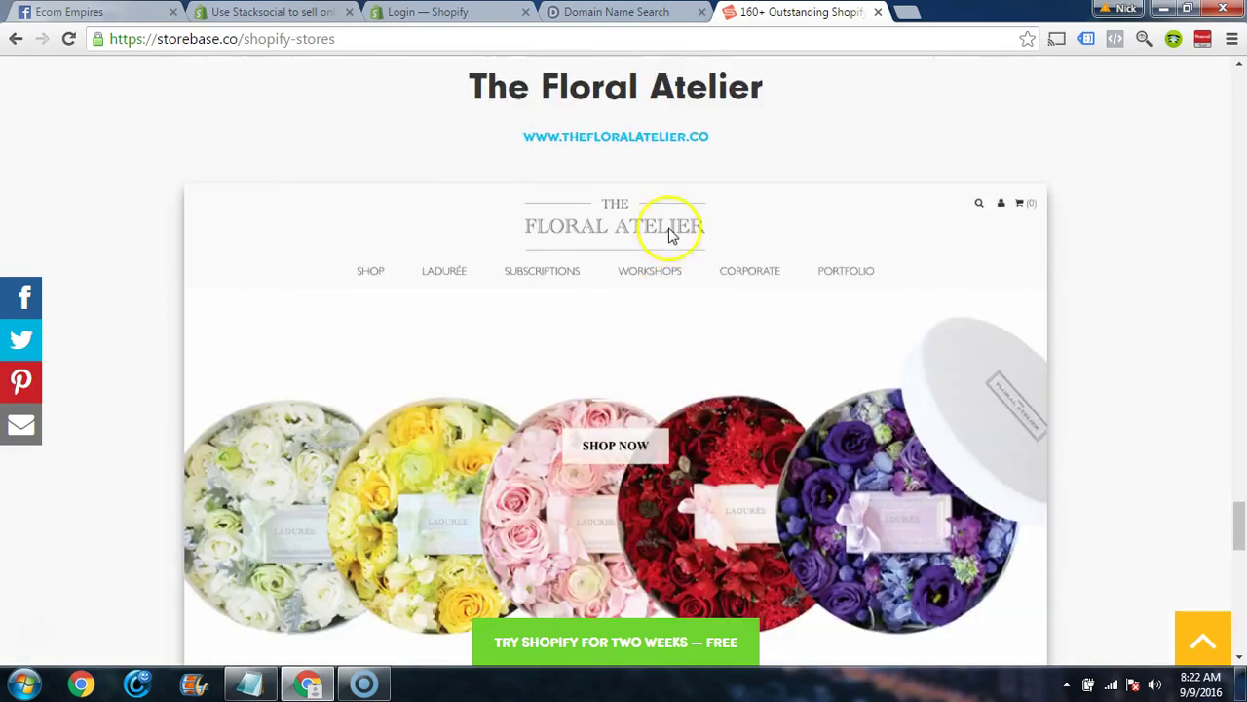
pyautogui.scroll(-16, 857, 329)
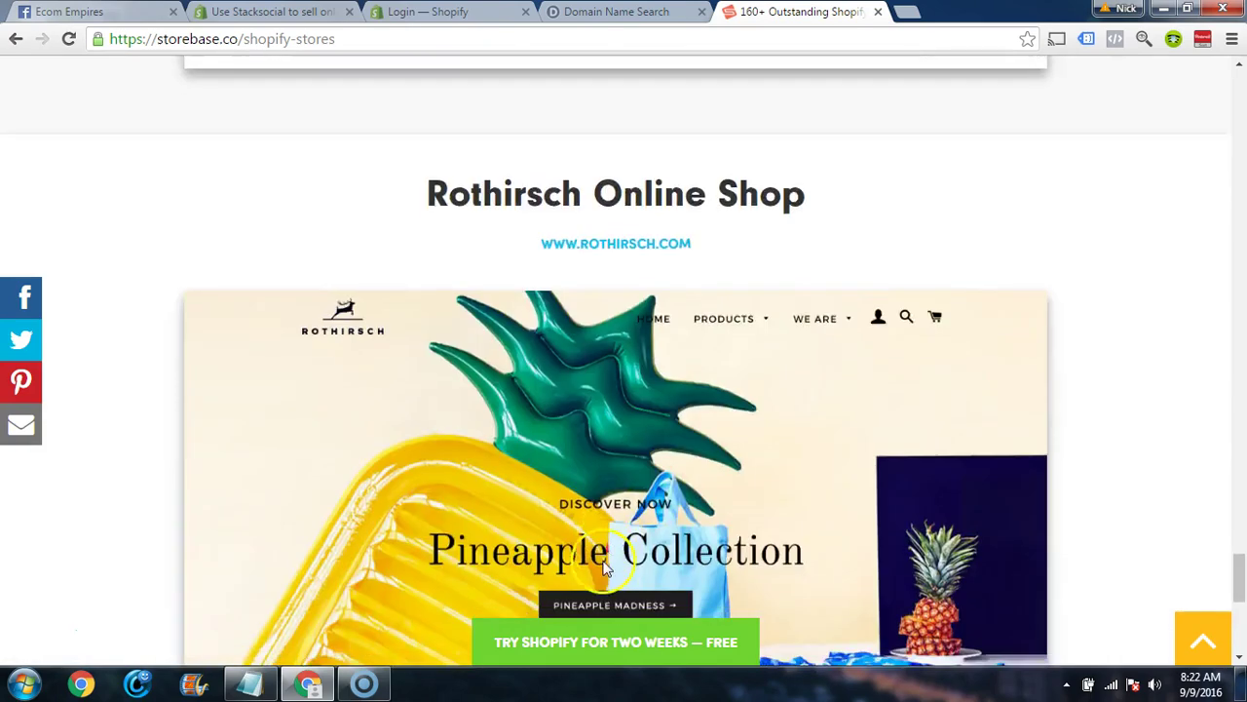
# - Open page 2 of the Shopify store list and skim its featured store examples
pyautogui.click(350, 378)
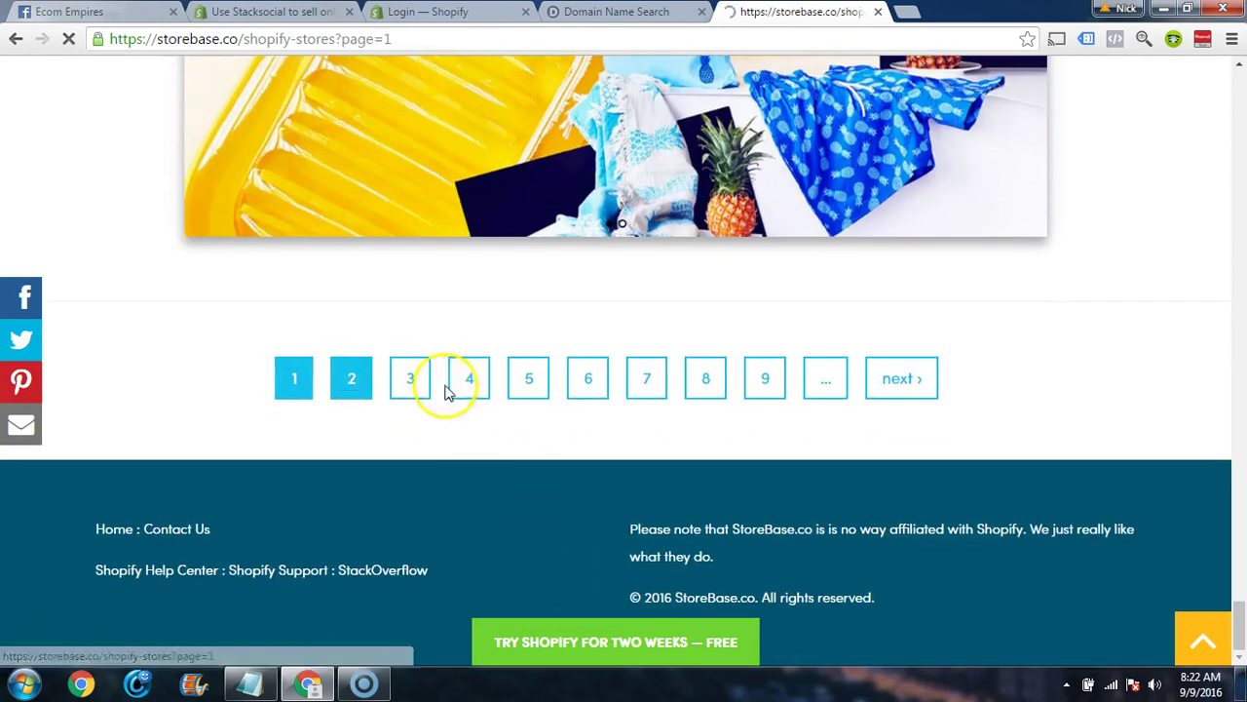
pyautogui.scroll(-20, 743, 388)
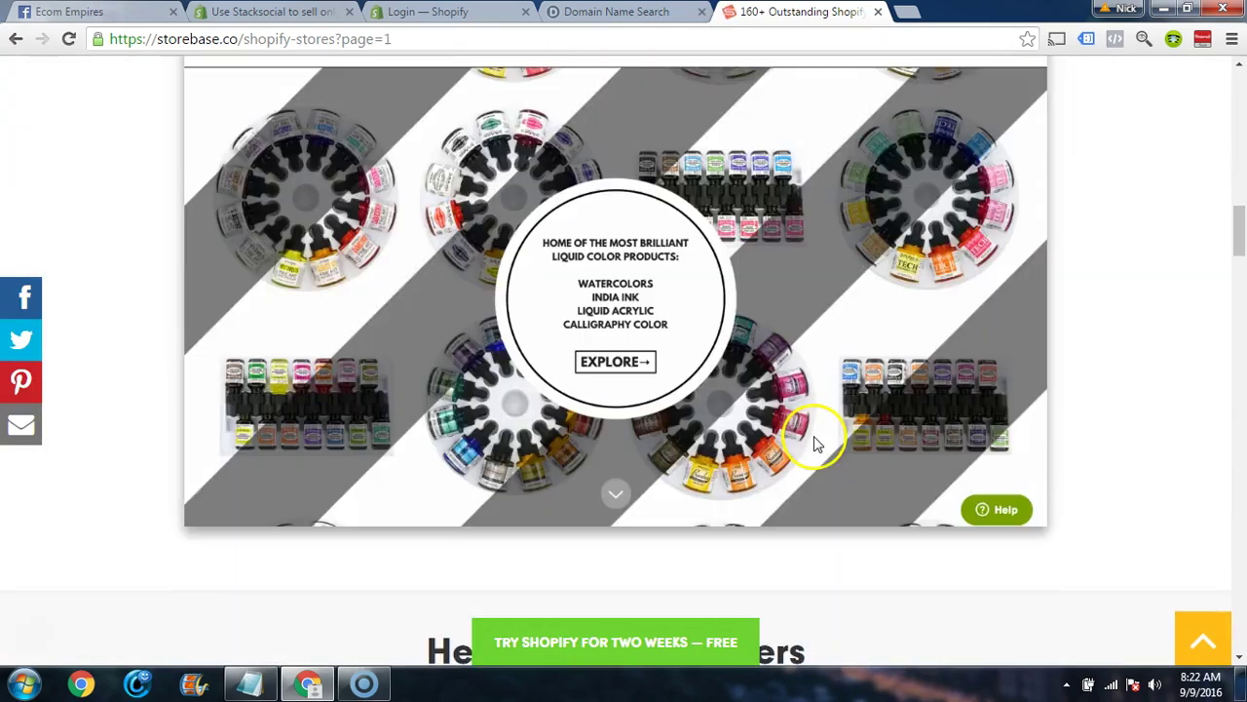
pyautogui.scroll(-8, 816, 441)
pyautogui.scroll(1, 757, 337)
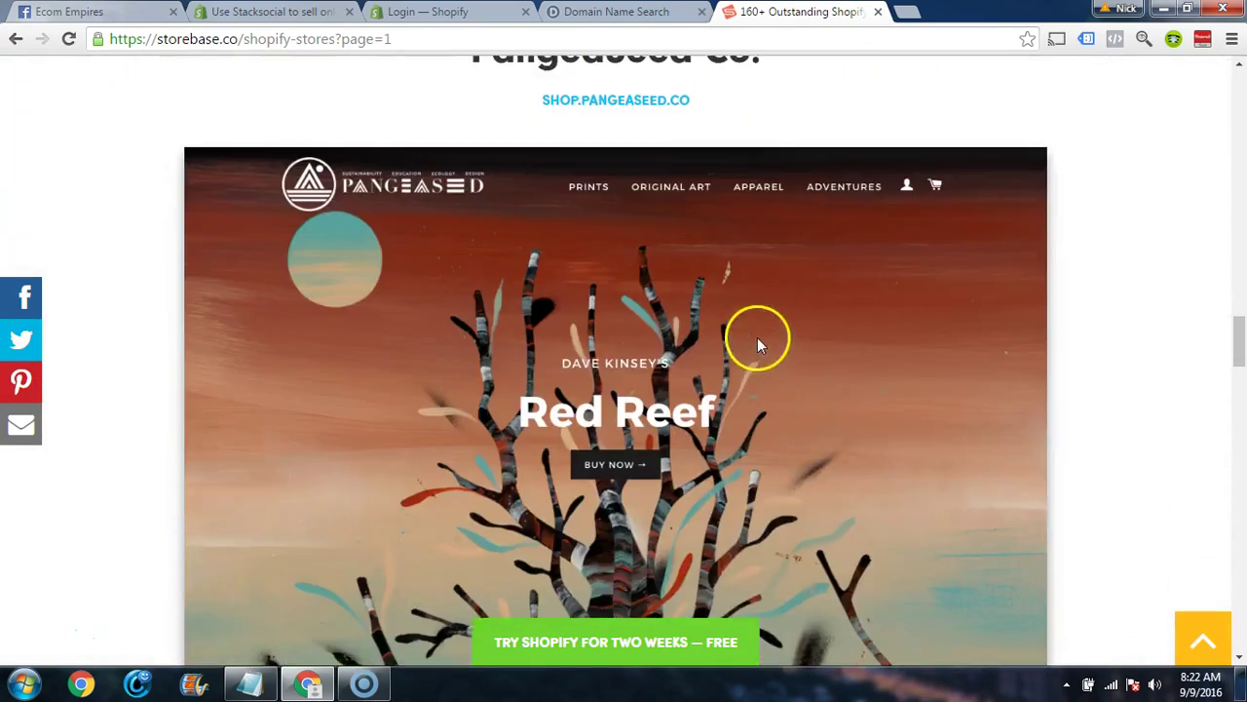
pyautogui.scroll(-3, 1052, 376)
pyautogui.scroll(7, 1105, 387)
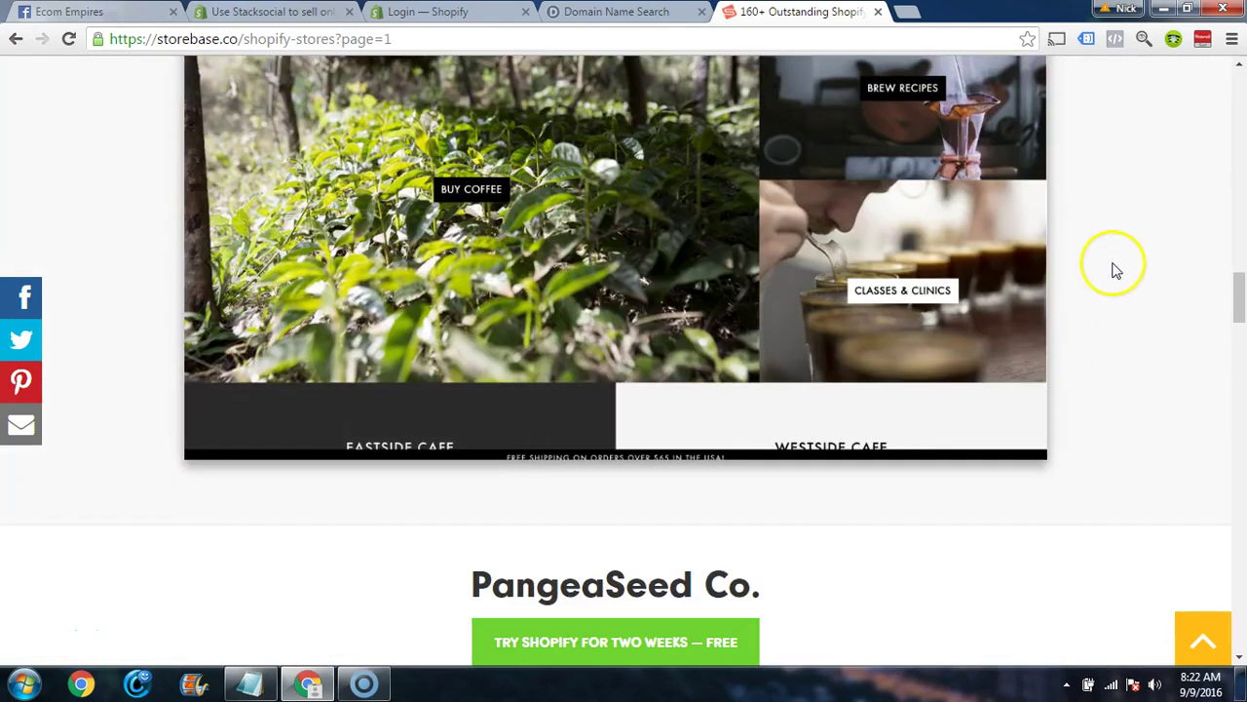
# - Open nationalparksdepot.us in a new browser tab, decline its notification offer and inspect the domain's .us extension
pyautogui.click(906, 12)
pyautogui.write('nationalparksdep')
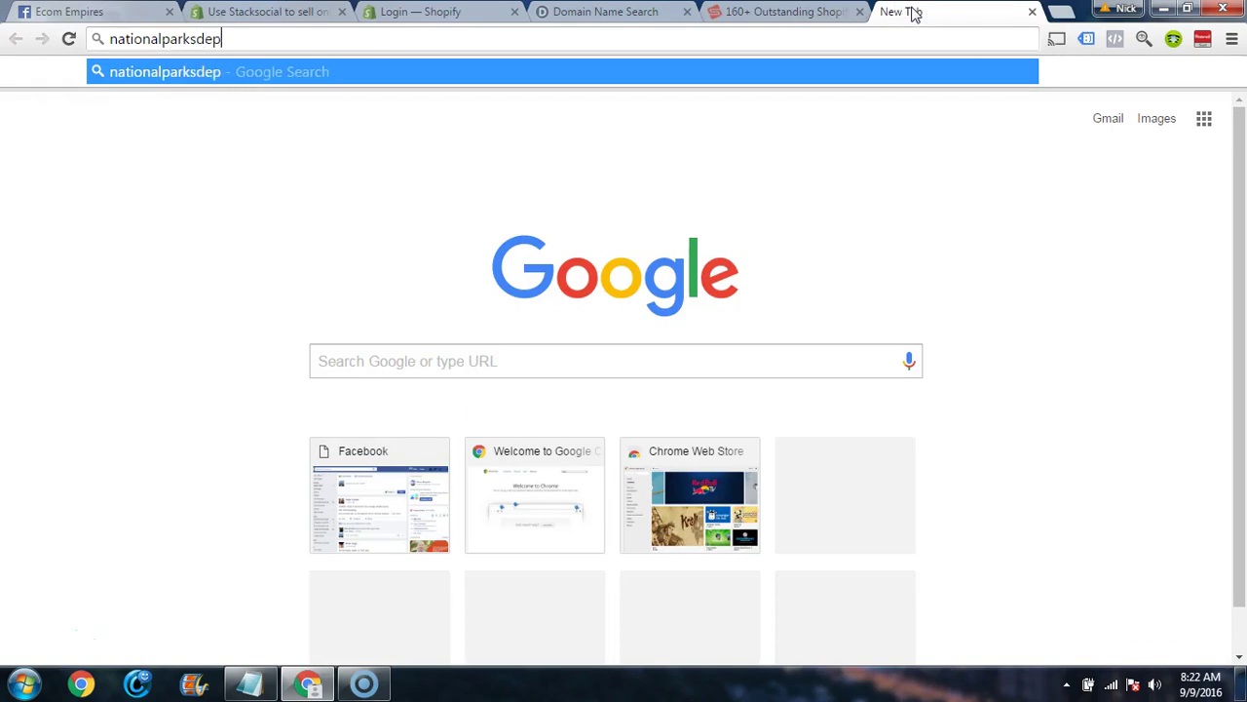
pyautogui.write('ot.us')
pyautogui.press('Return')
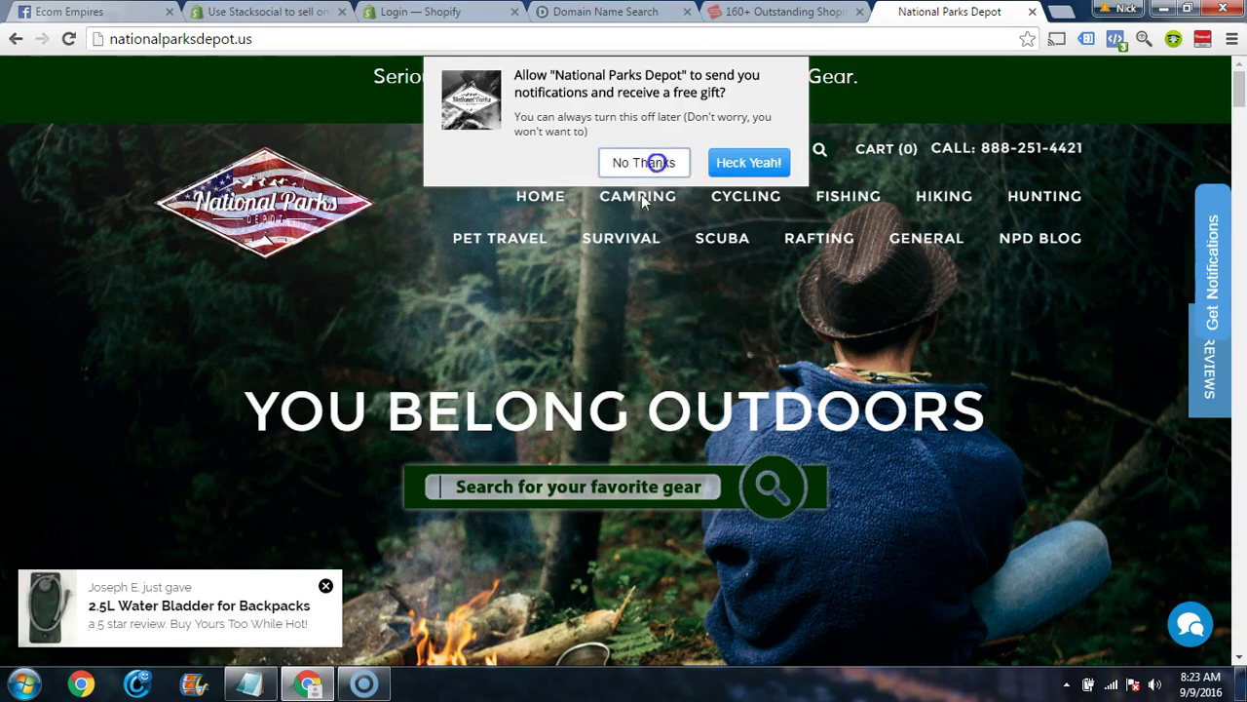
pyautogui.click(644, 162)
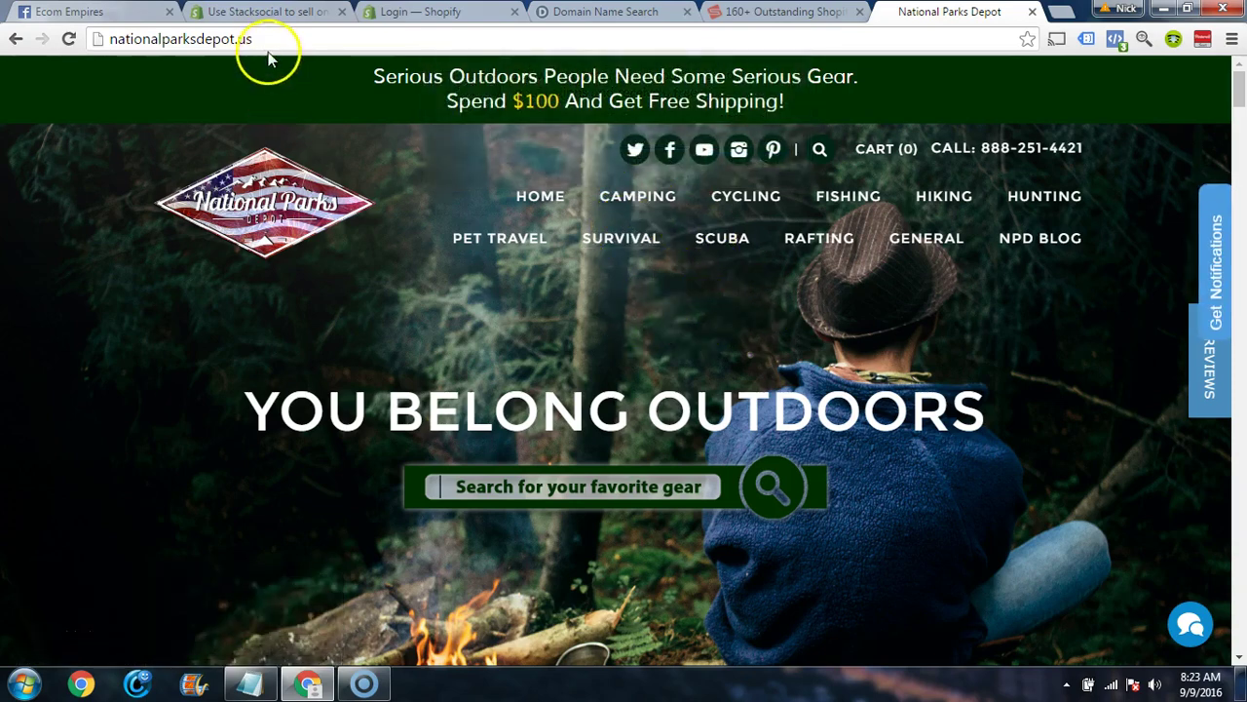
pyautogui.moveTo(250, 39); pyautogui.dragTo(231, 40)
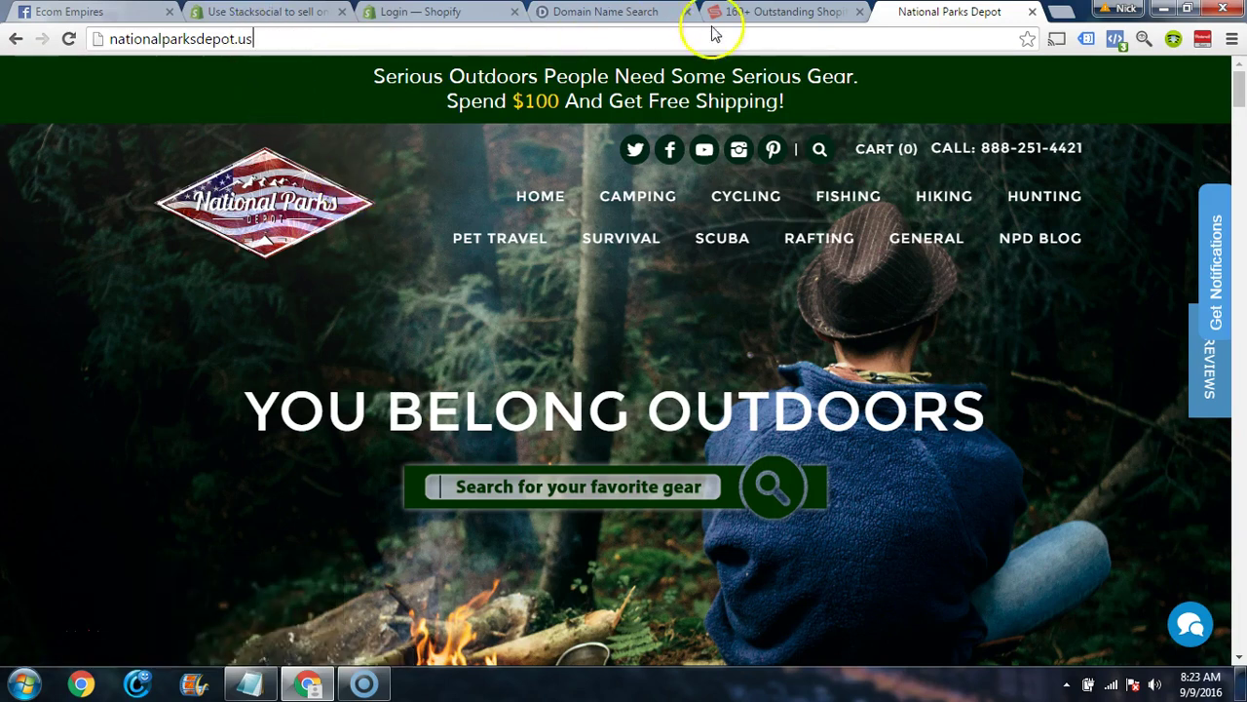
# - Return to the Domize results by way of the StoreBase list and check the price offers for the superdeals alternative extensions
pyautogui.click(798, 12)
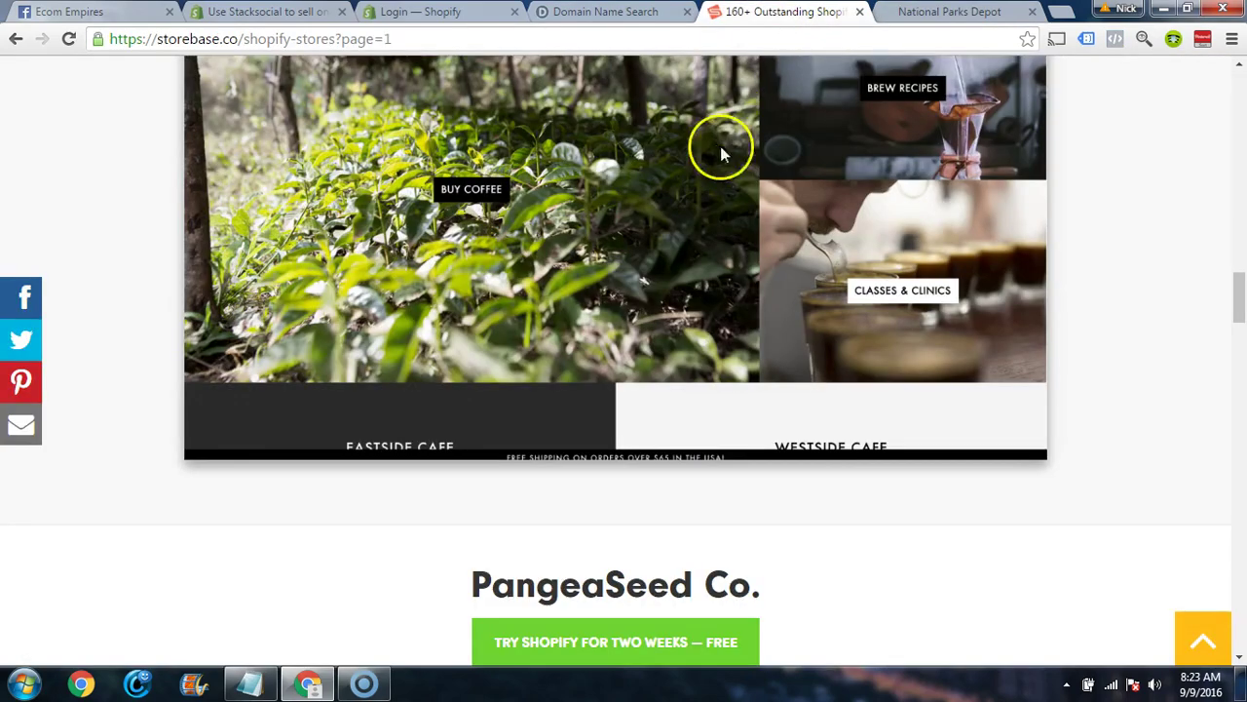
pyautogui.scroll(3, 712, 478)
pyautogui.scroll(-7, 716, 432)
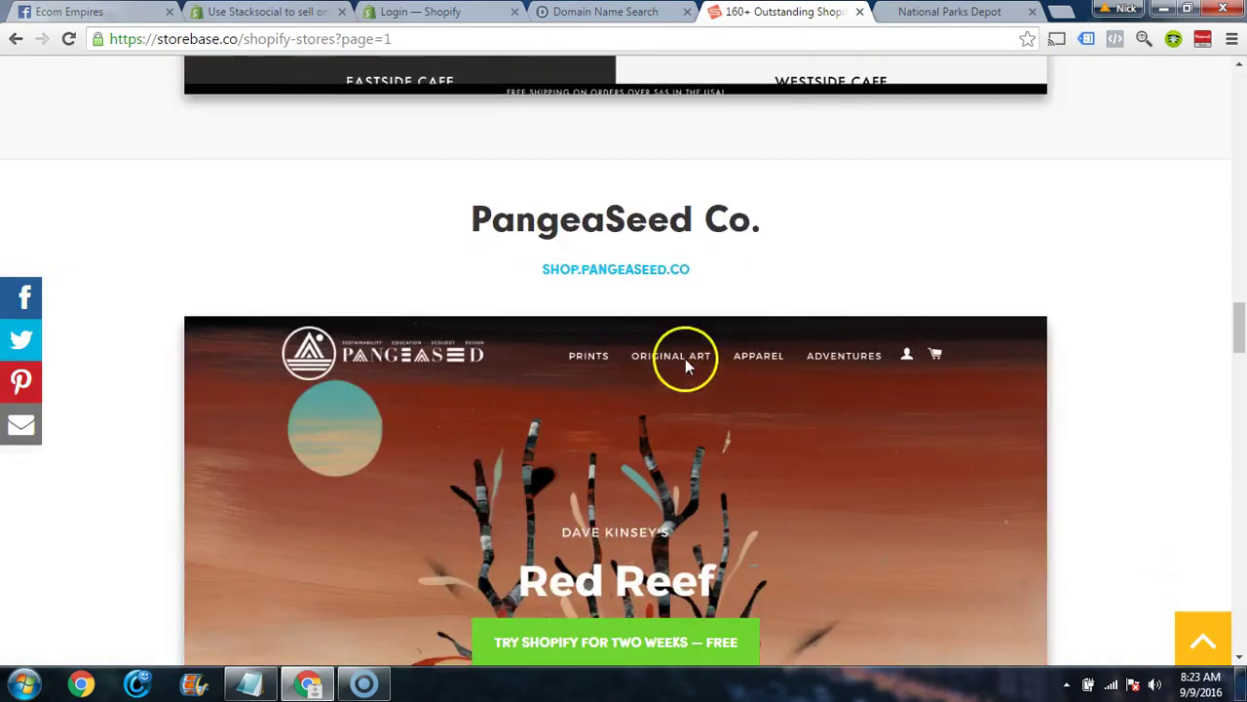
pyautogui.hotkey('ctrl', 'shift', 'Tab')
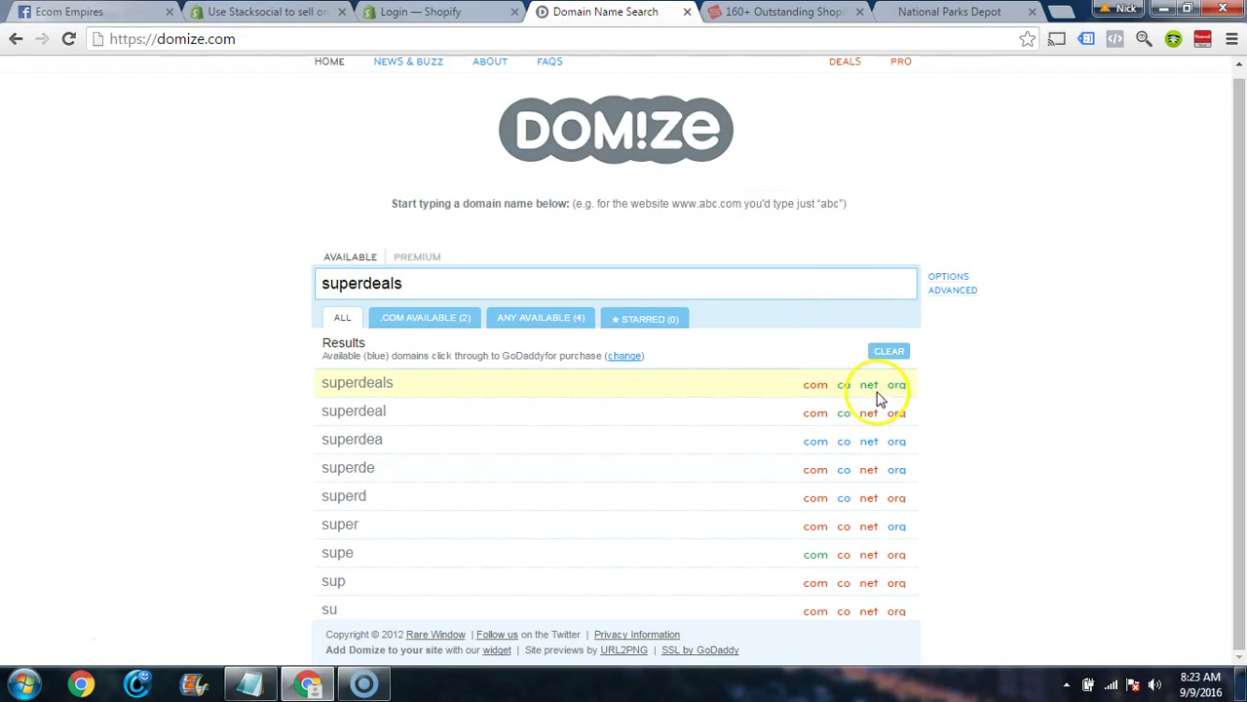
pyautogui.moveTo(870, 392)
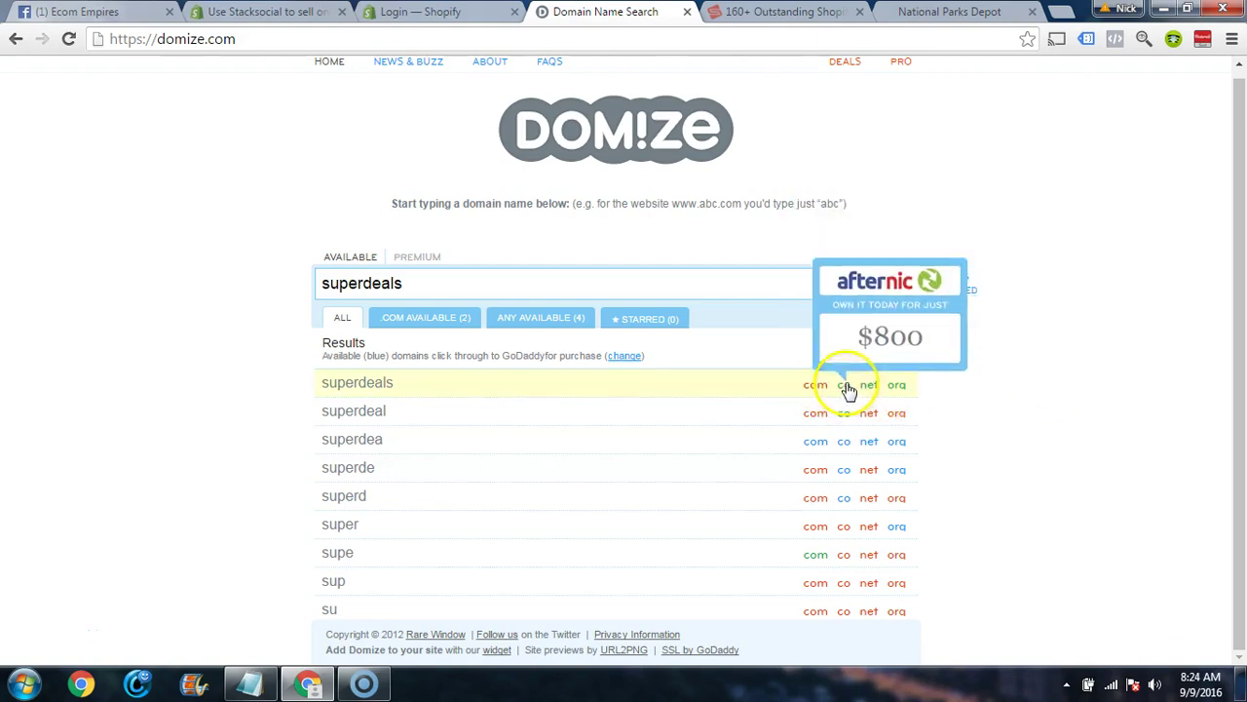
# - Review the National Parks Depot home page and its domain name as a branding example, and close that site
pyautogui.click(925, 22)
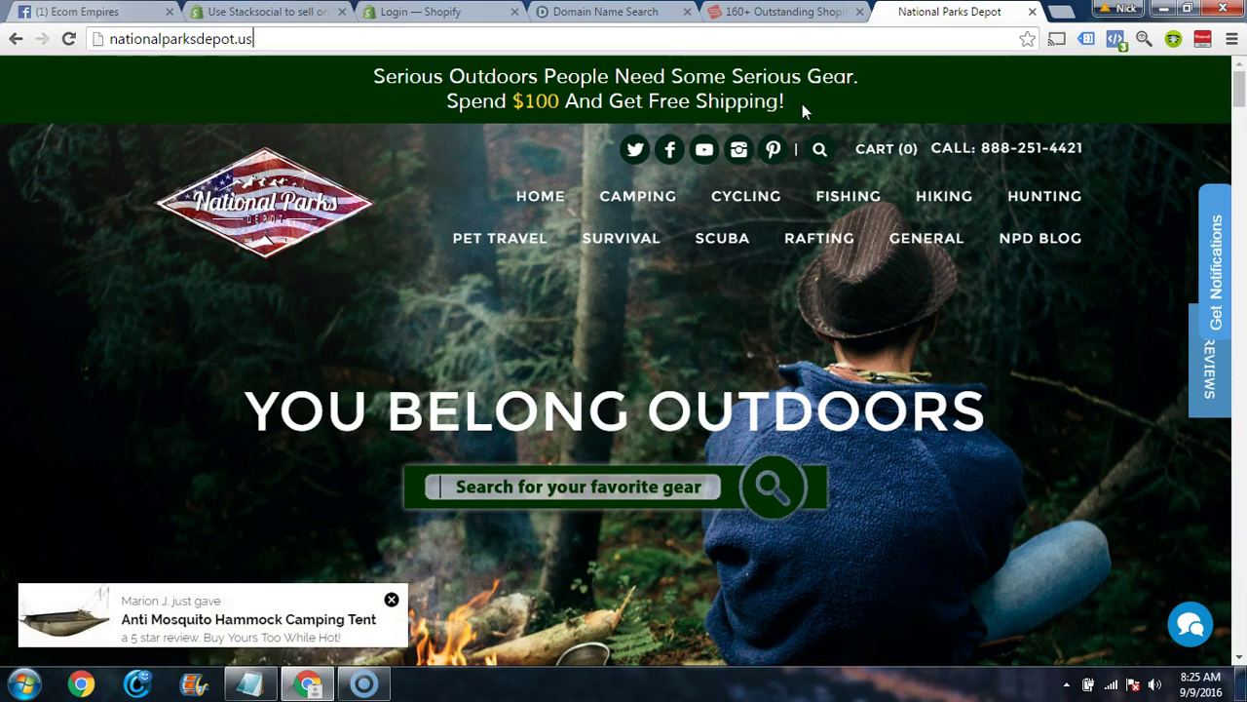
pyautogui.click(559, 214)
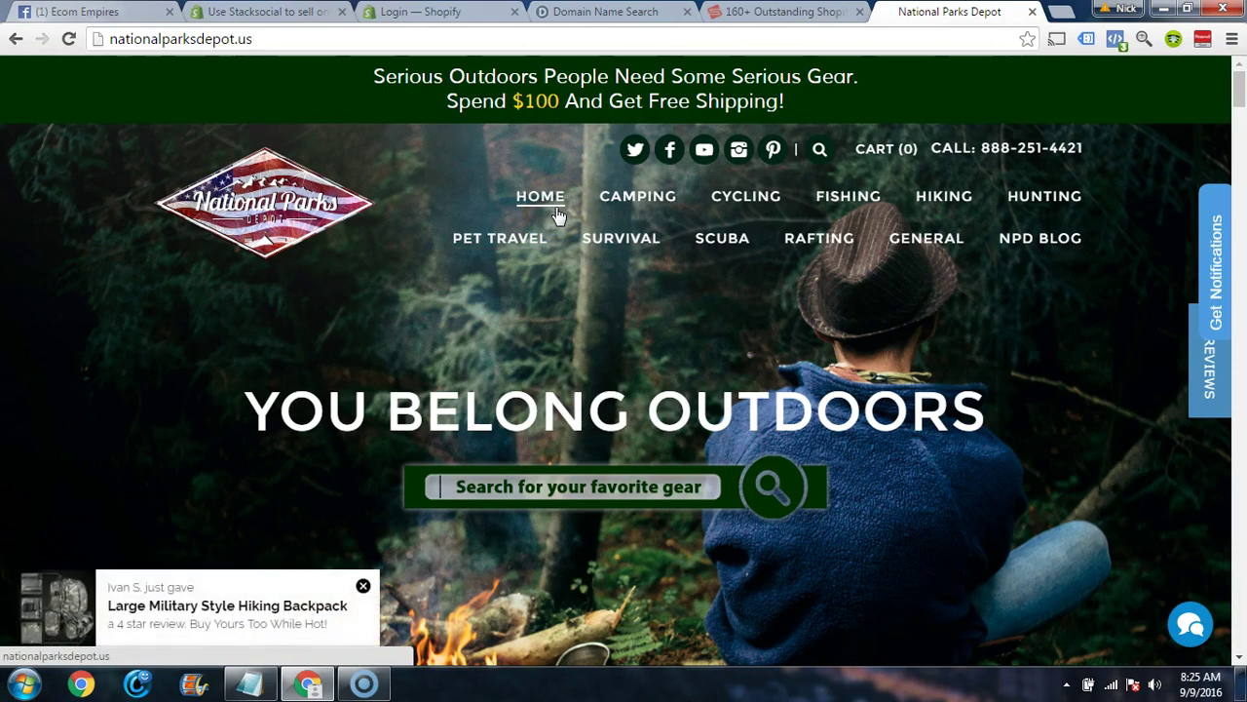
pyautogui.click(386, 260)
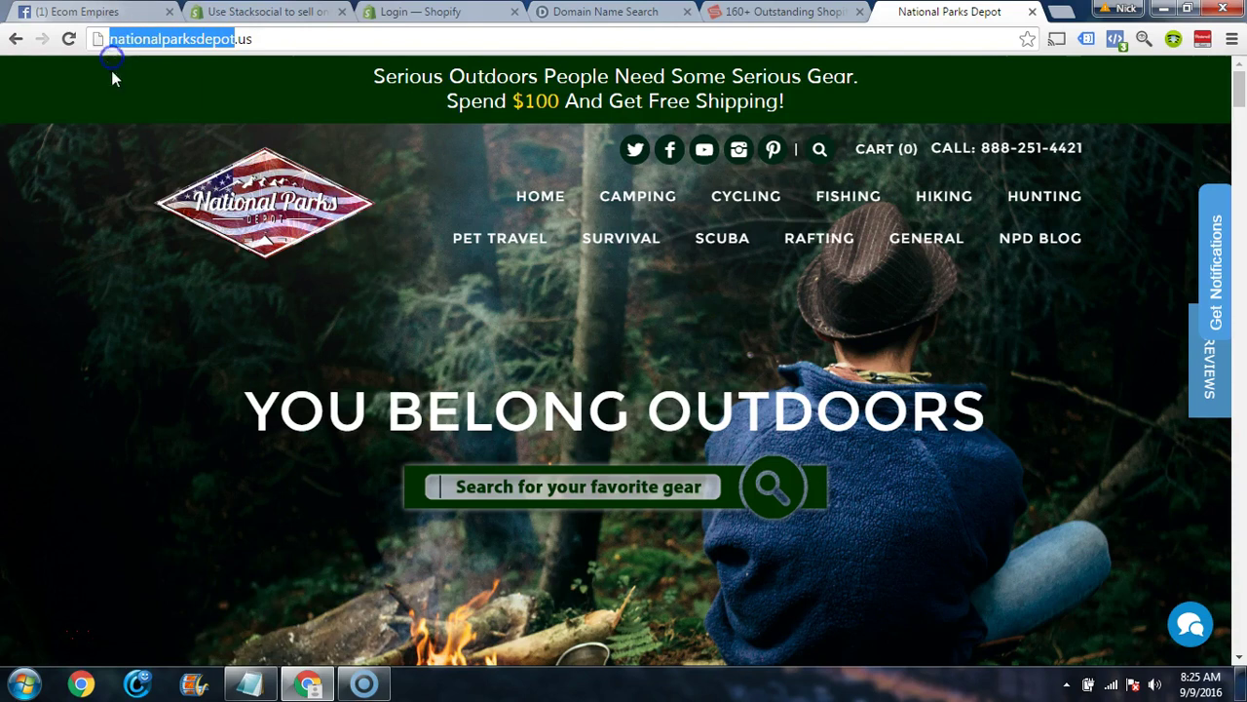
pyautogui.click(263, 39)
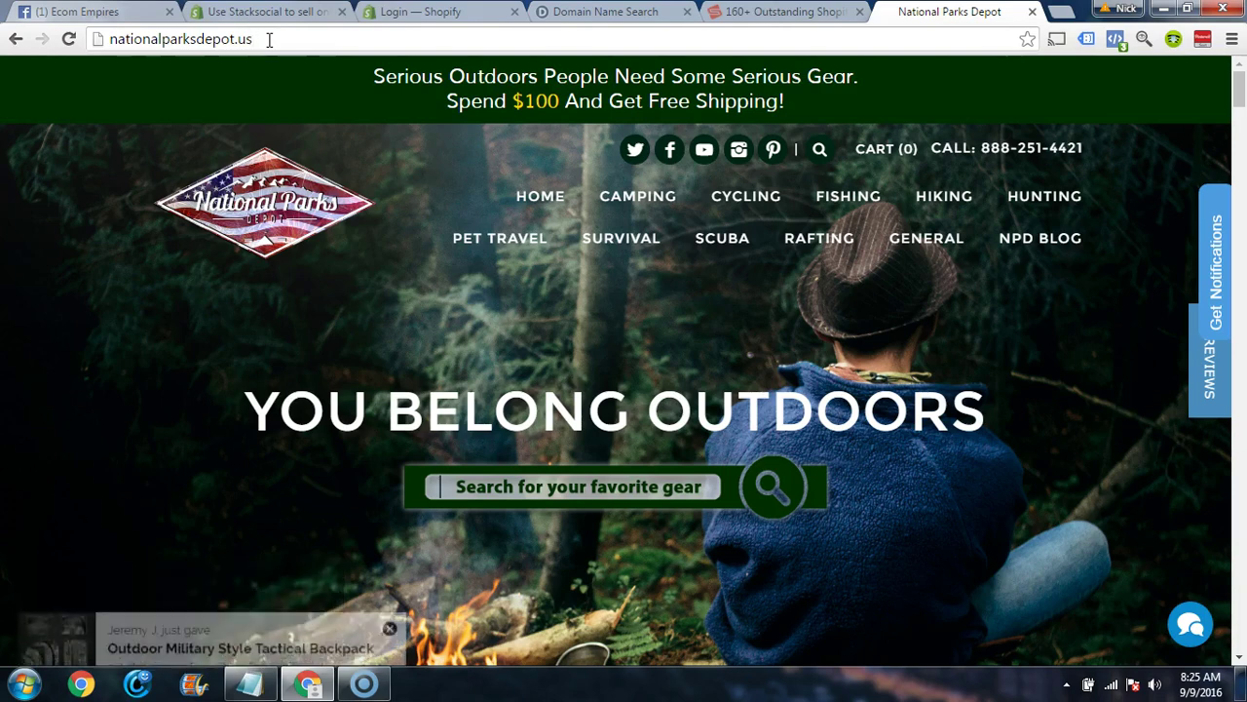
pyautogui.click(1035, 11)
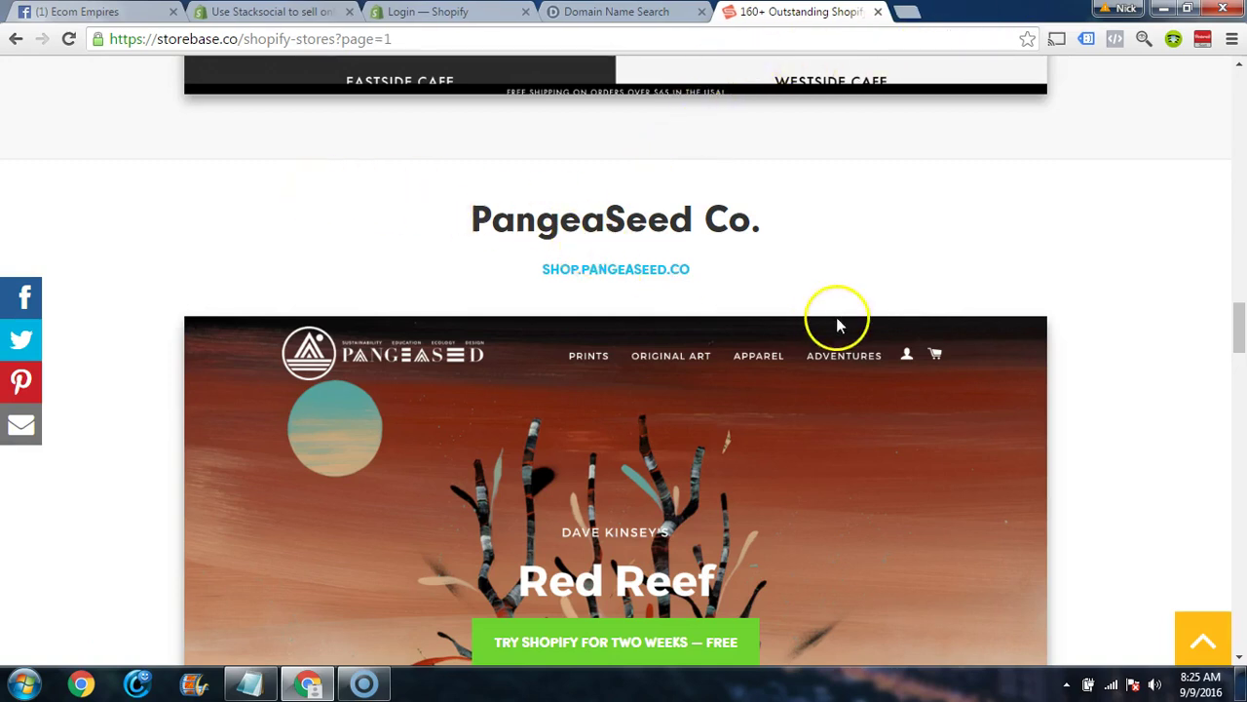
# - Examine the Fairfax & Favor, Dr. Ph. Martin's and PangeaSeed Co. storefronts in the StoreBase list for branding and design ideas
pyautogui.scroll(10, 770, 324)
pyautogui.scroll(15, 607, 326)
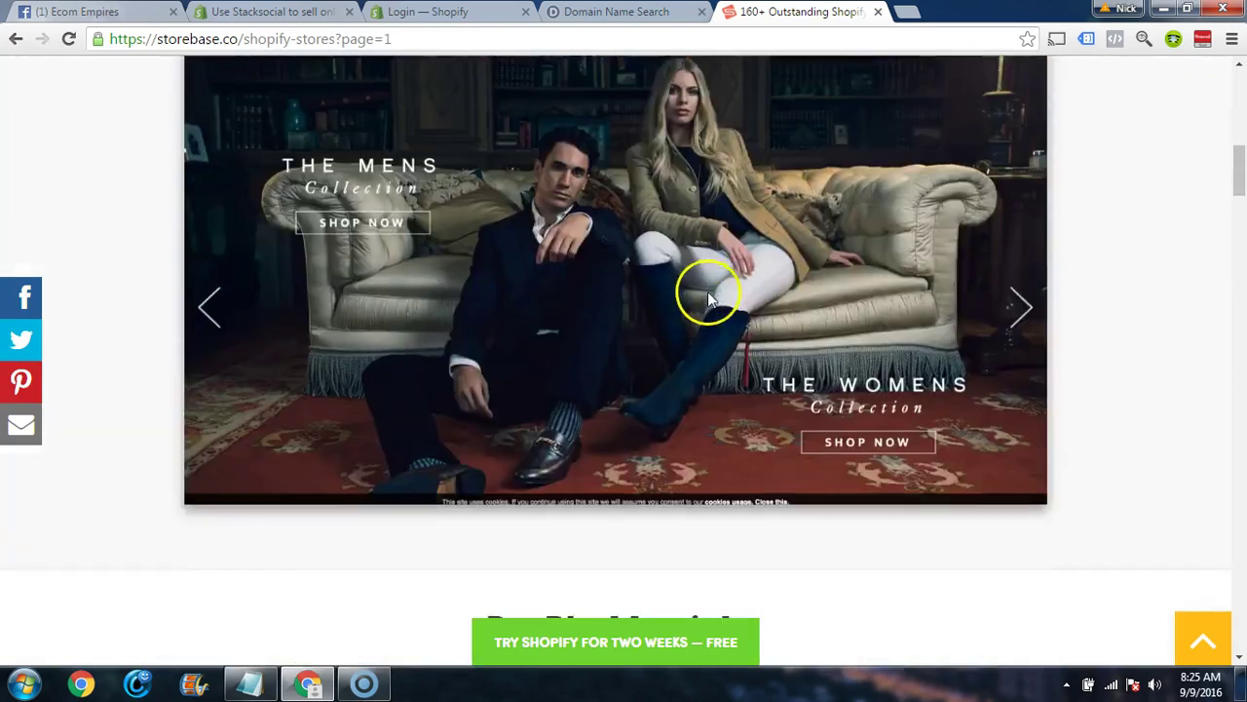
pyautogui.scroll(-4, 732, 314)
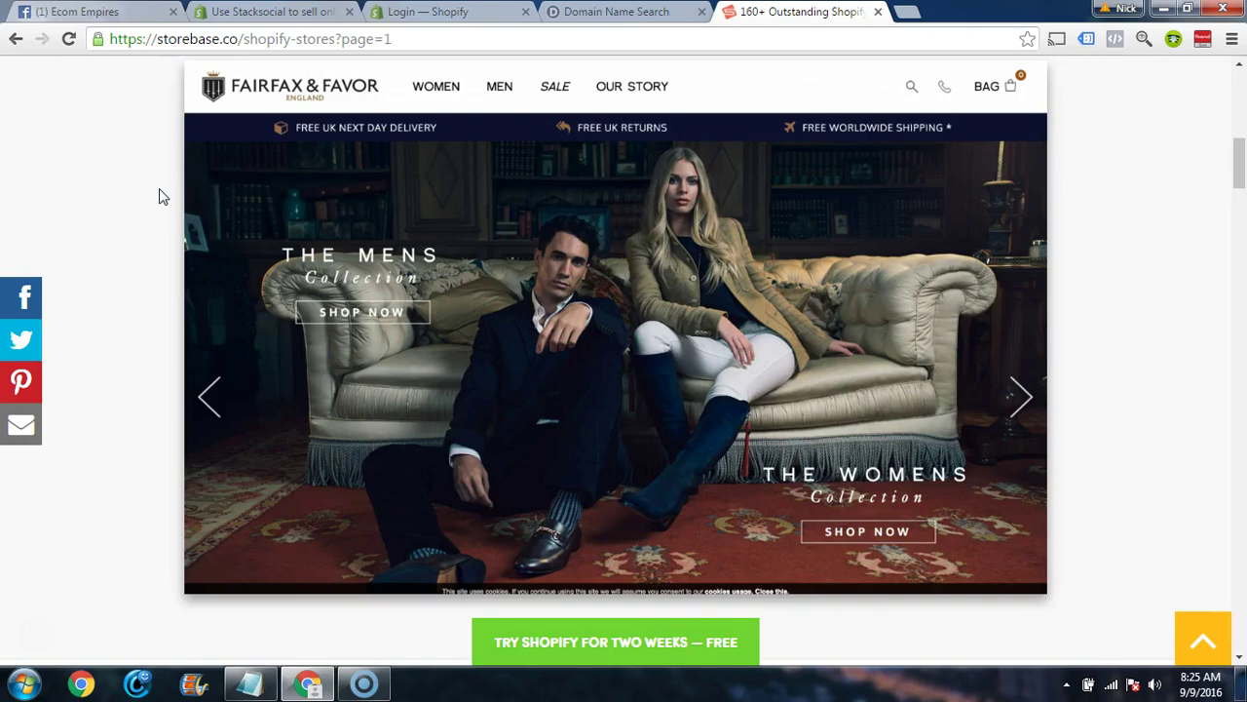
pyautogui.scroll(-8, 163, 197)
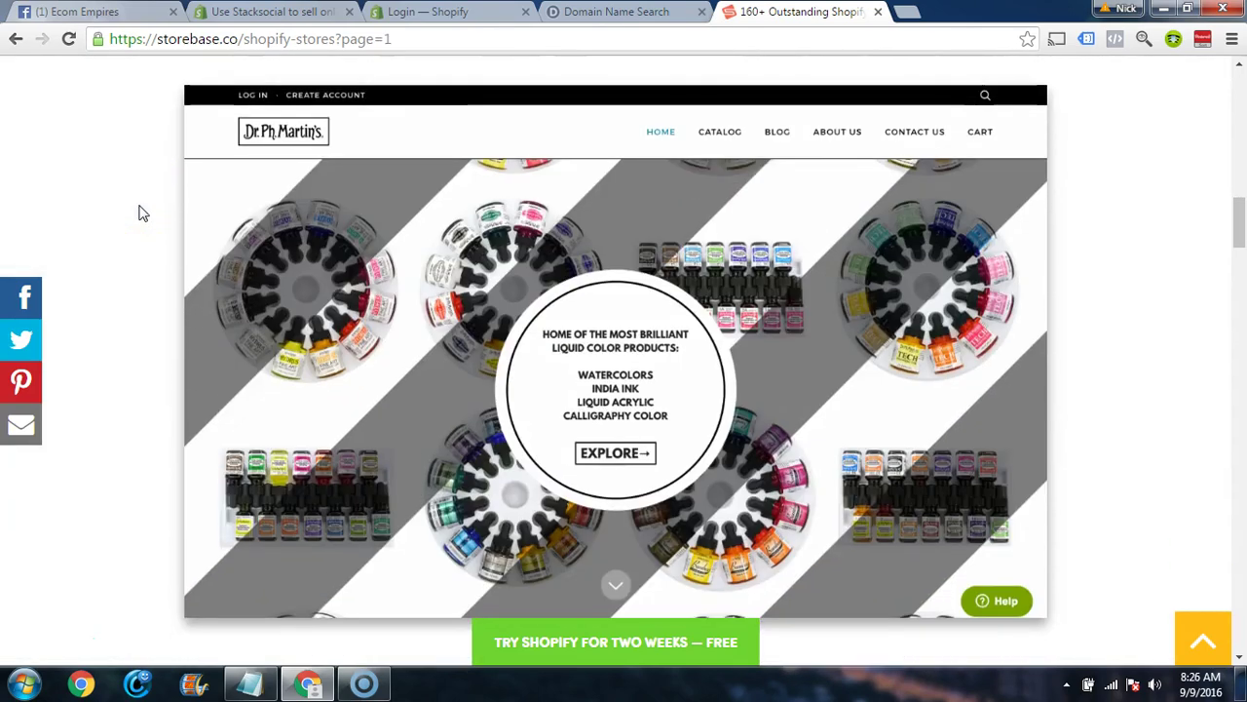
pyautogui.scroll(-2, 145, 229)
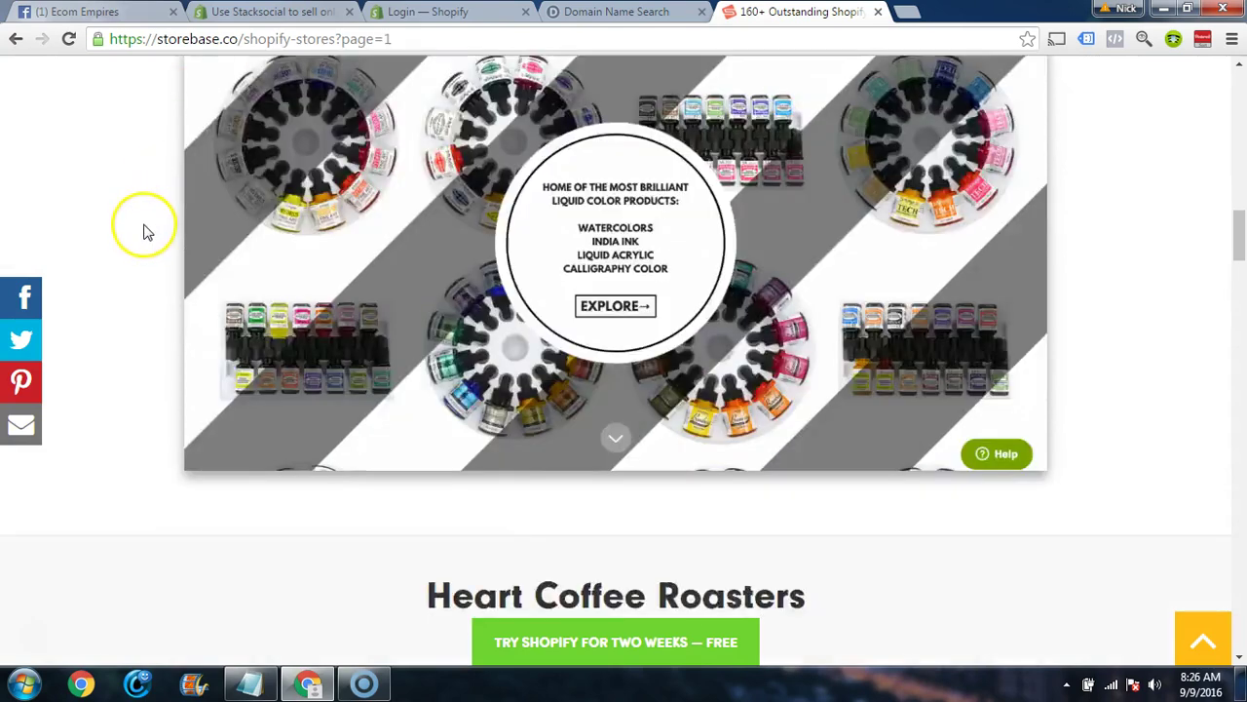
pyautogui.scroll(-6, 144, 231)
pyautogui.scroll(-5, 73, 256)
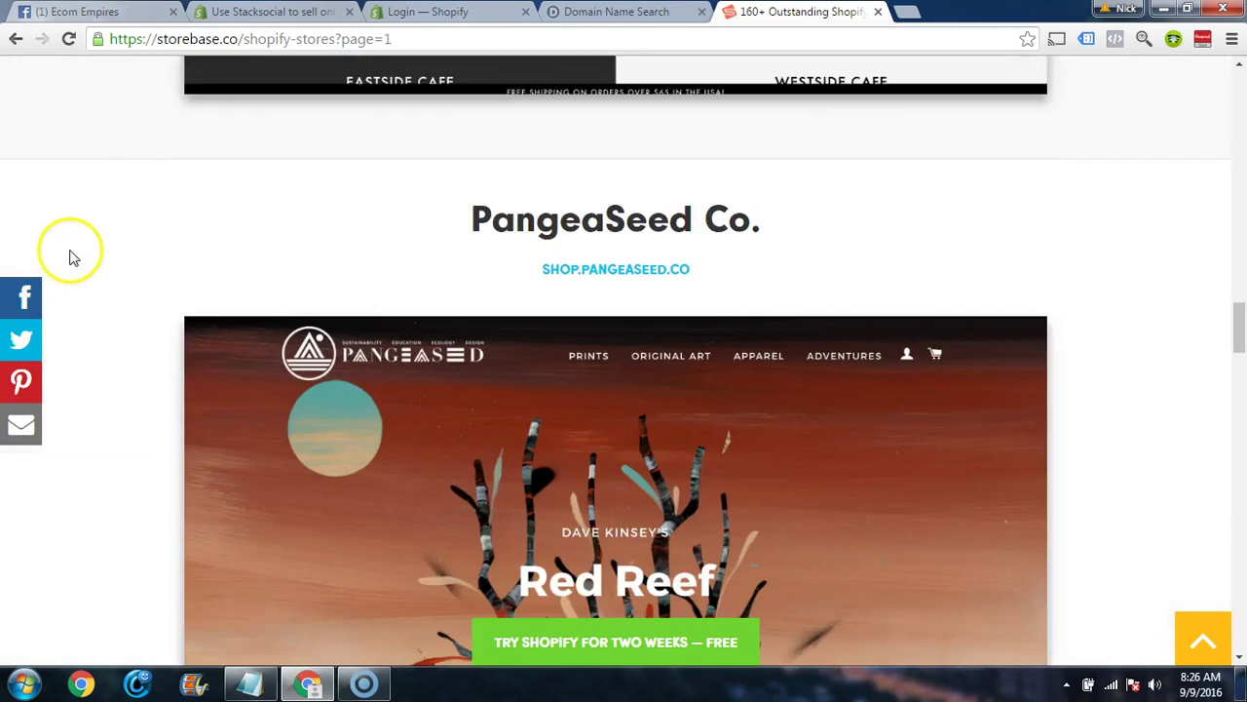
pyautogui.scroll(-3, 73, 256)
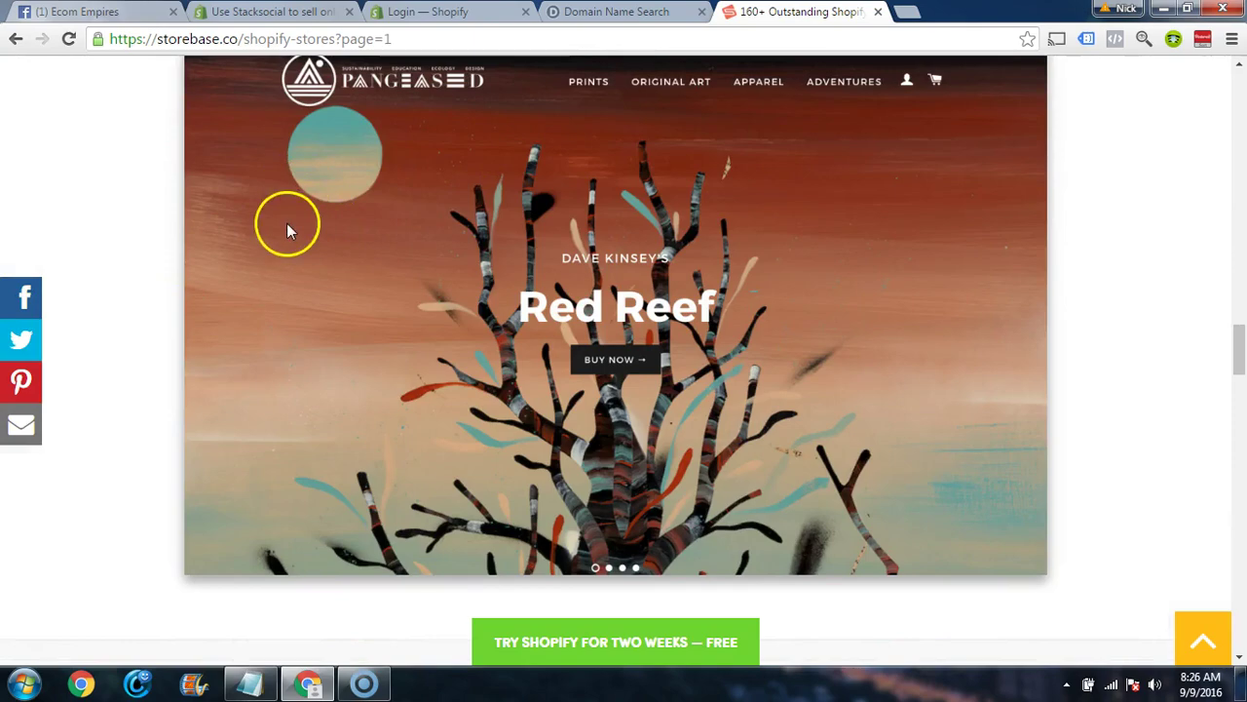
# - Examine the Heart Coffee Roasters, Calm The Ham and Peter Nappi storefronts for name and layout inspiration
pyautogui.scroll(10, 287, 227)
pyautogui.scroll(-1, 653, 342)
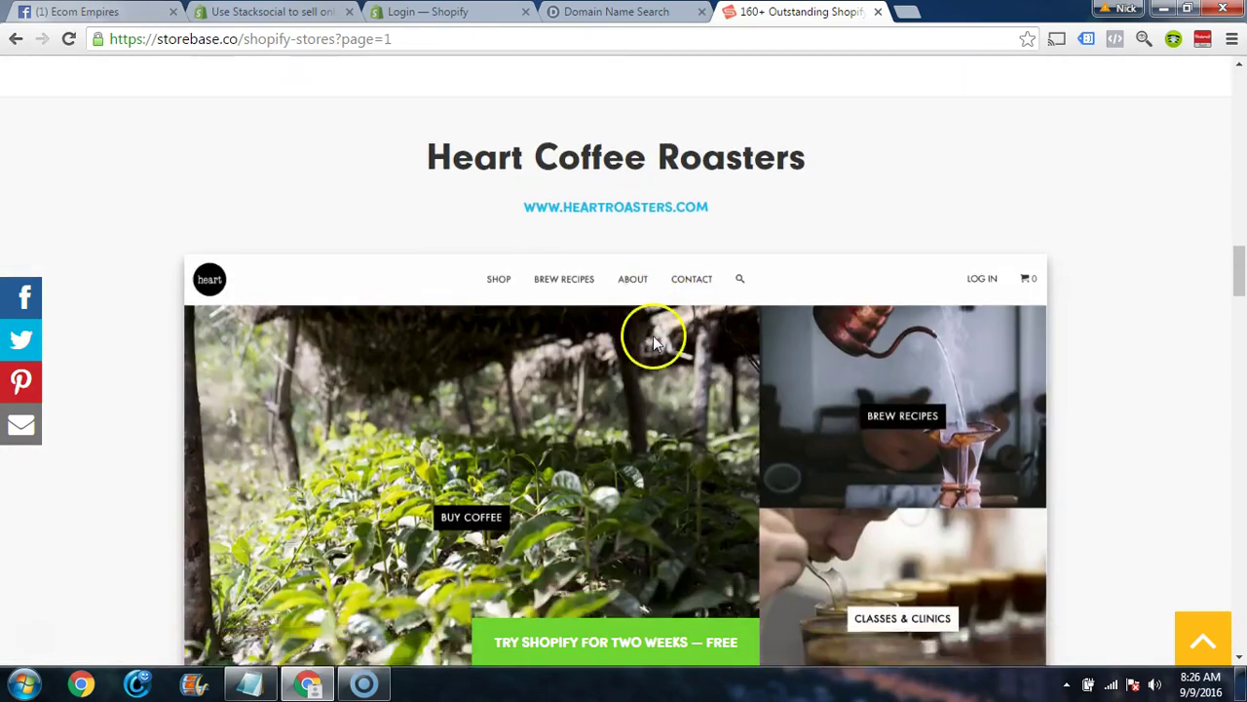
pyautogui.scroll(-3, 1108, 287)
pyautogui.scroll(4, 925, 309)
pyautogui.scroll(-3, 1030, 315)
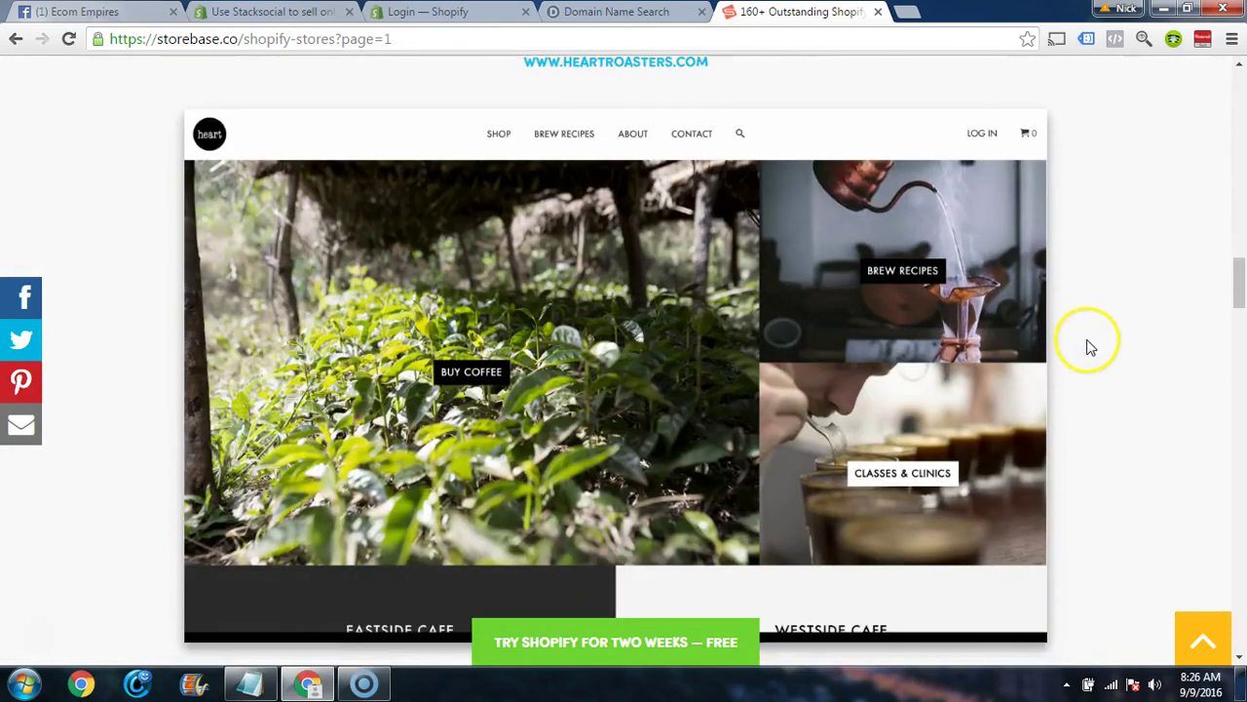
pyautogui.scroll(-14, 1091, 348)
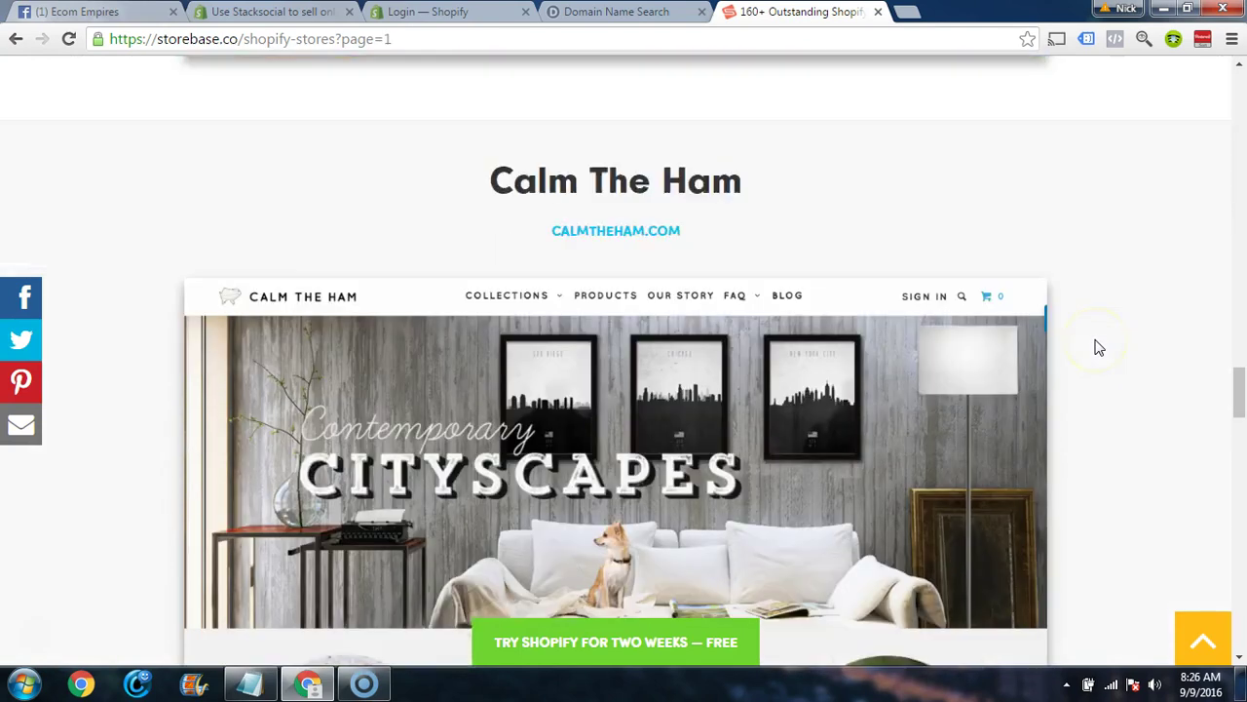
pyautogui.scroll(-2, 1098, 348)
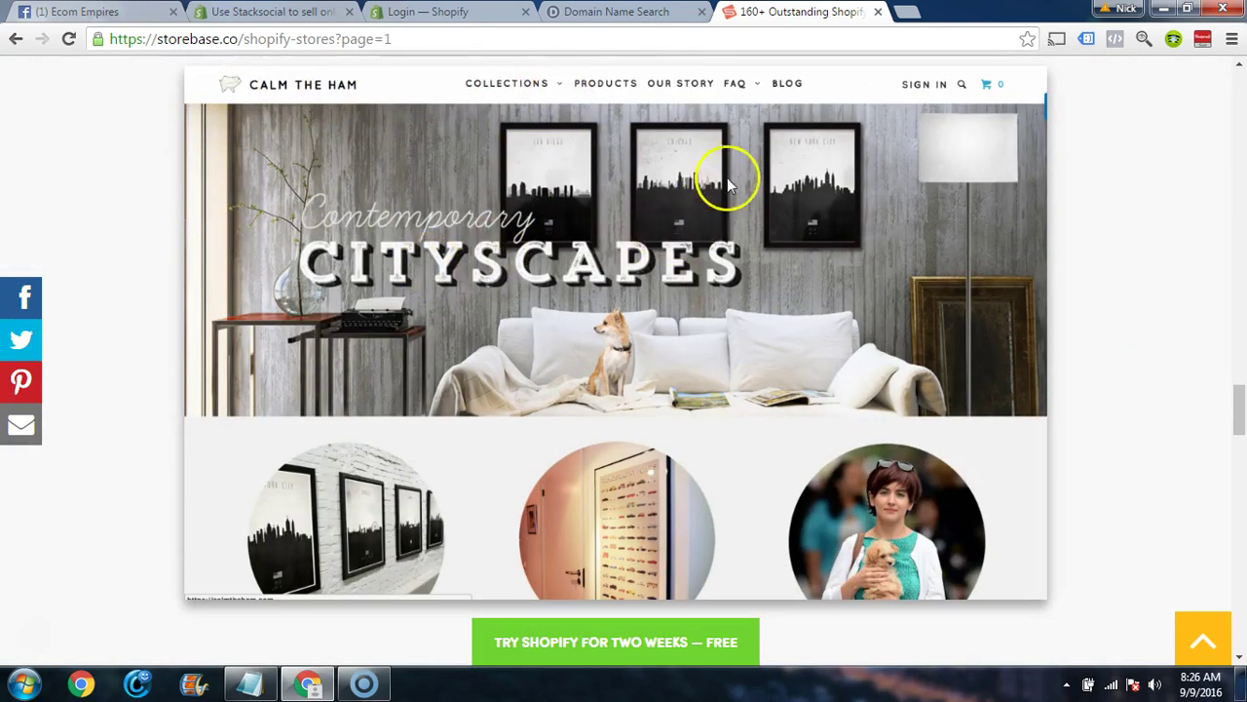
pyautogui.scroll(-9, 173, 351)
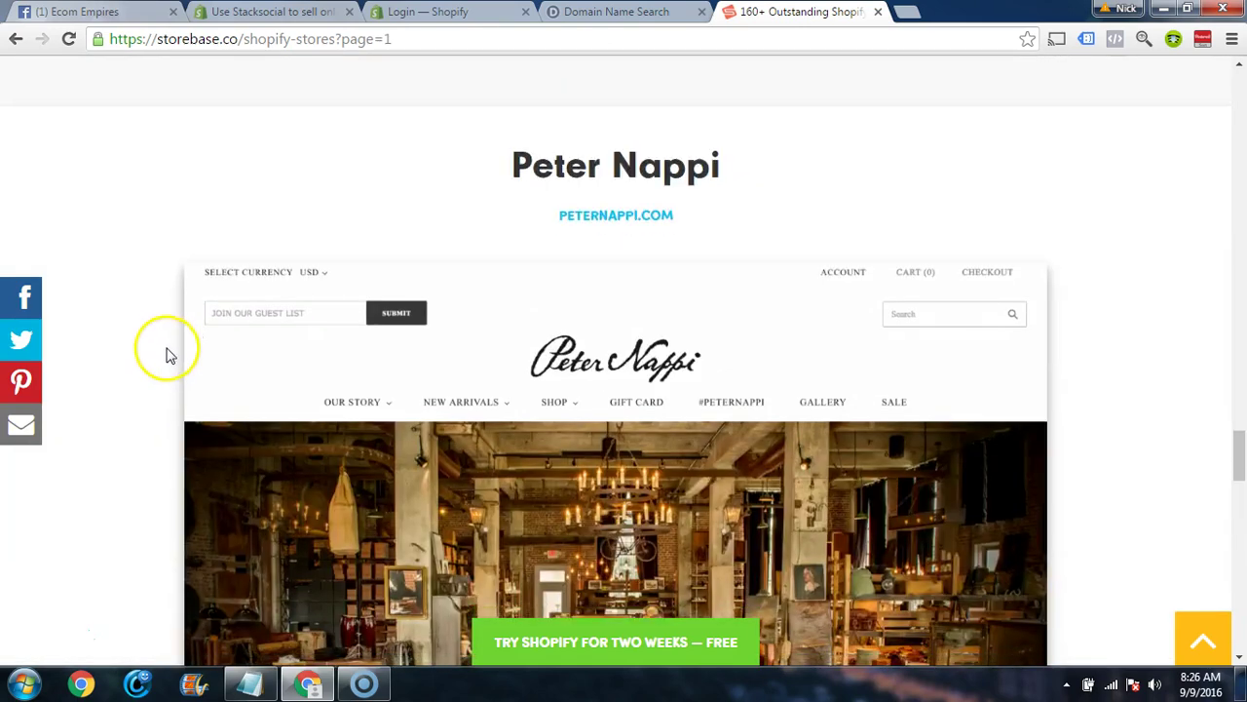
# - Examine the Peter Nappi, stereodesk and elSage Designs storefronts through to the end of the StoreBase page
pyautogui.scroll(2, 166, 355)
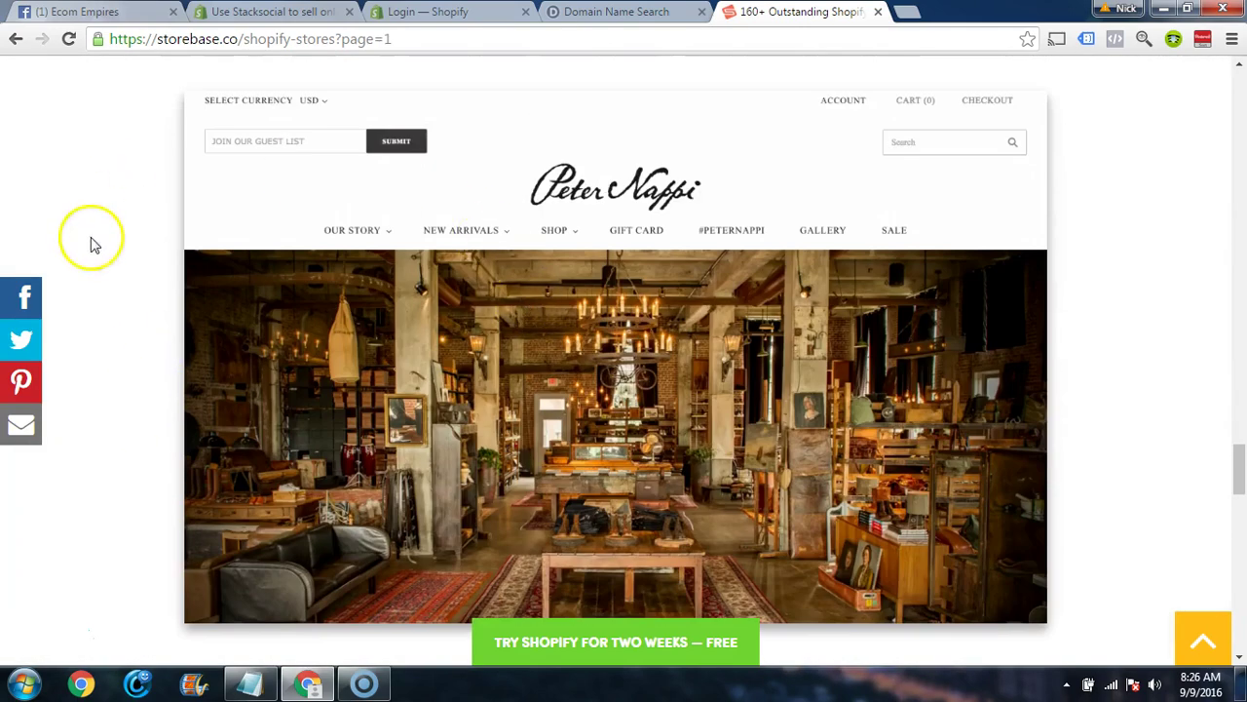
pyautogui.scroll(-8, 91, 243)
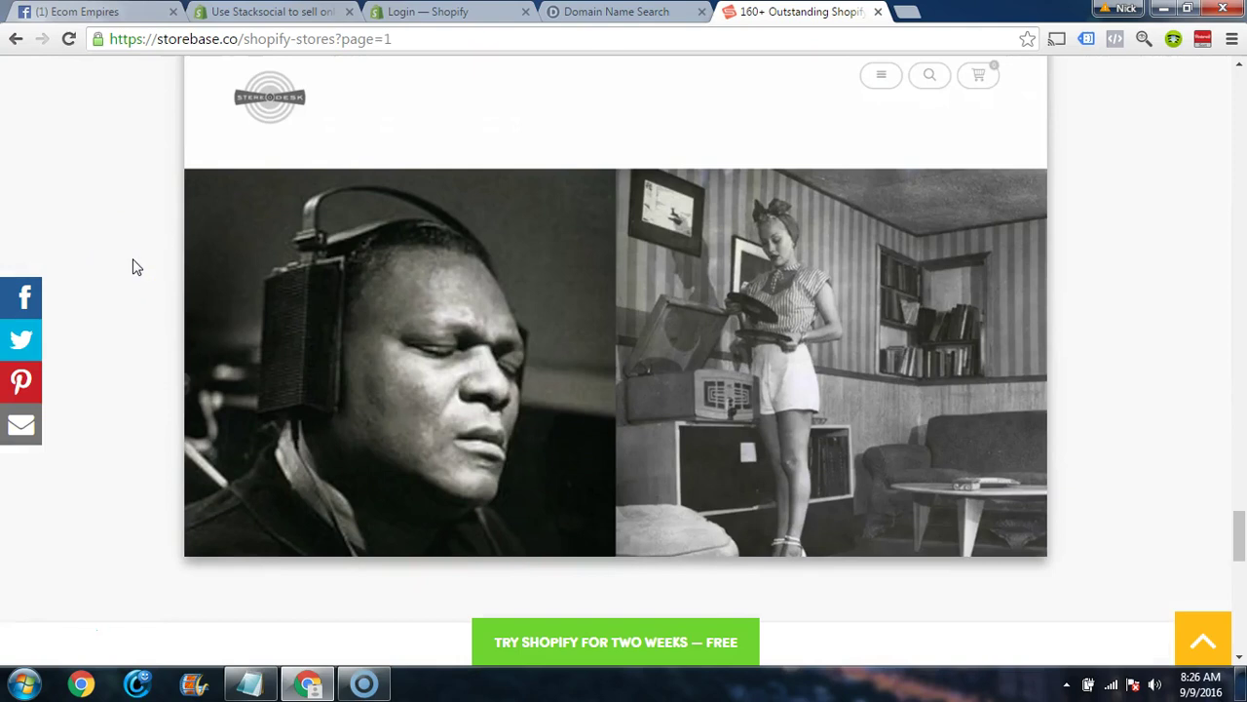
pyautogui.scroll(1, 136, 267)
pyautogui.scroll(-7, 137, 267)
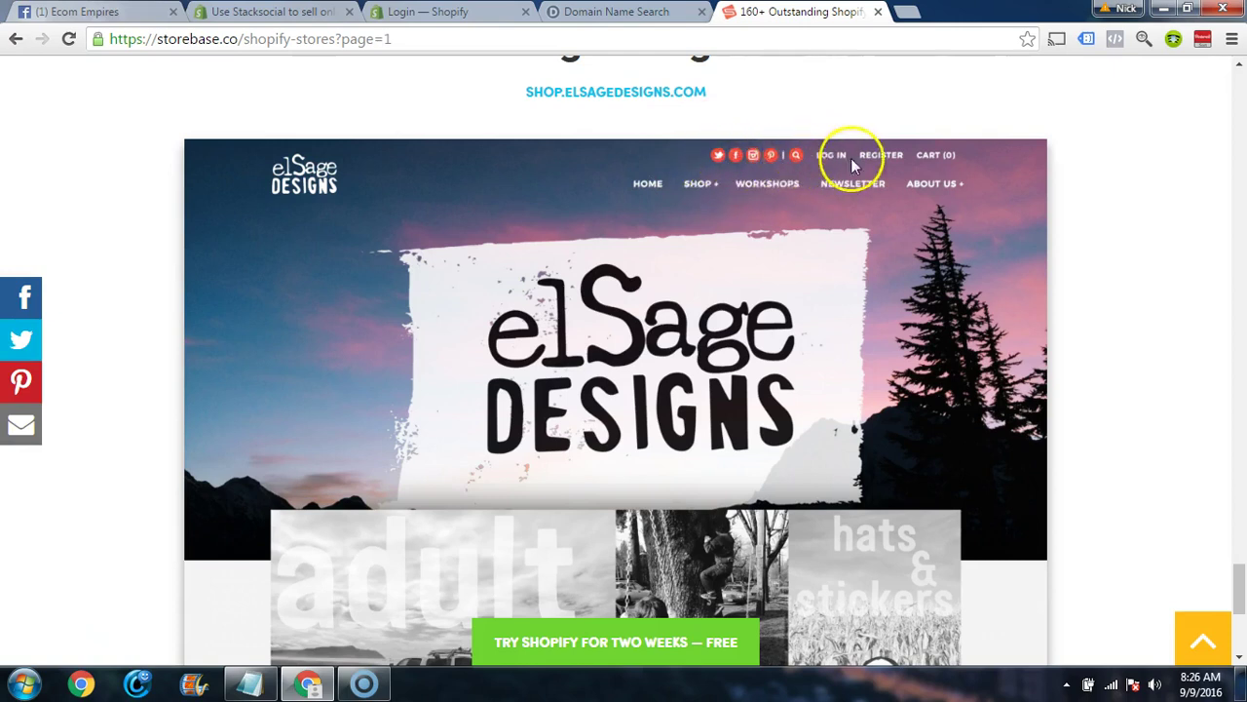
pyautogui.scroll(-4, 1120, 216)
pyautogui.scroll(-1, 1120, 216)
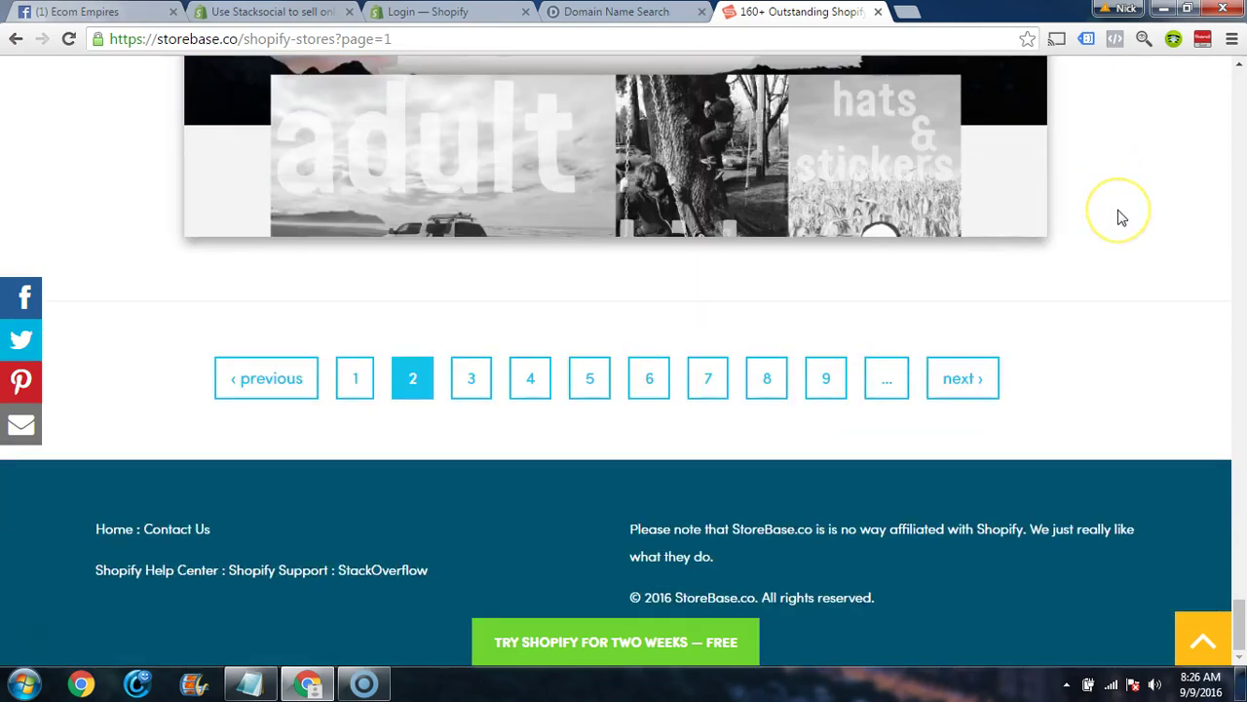
# - Revisit the Peter Nappi, Calm The Ham, PangeaSeed Co. and Heart Coffee Roasters entries to compare their names and layouts
pyautogui.scroll(9, 1120, 215)
pyautogui.scroll(6, 1111, 245)
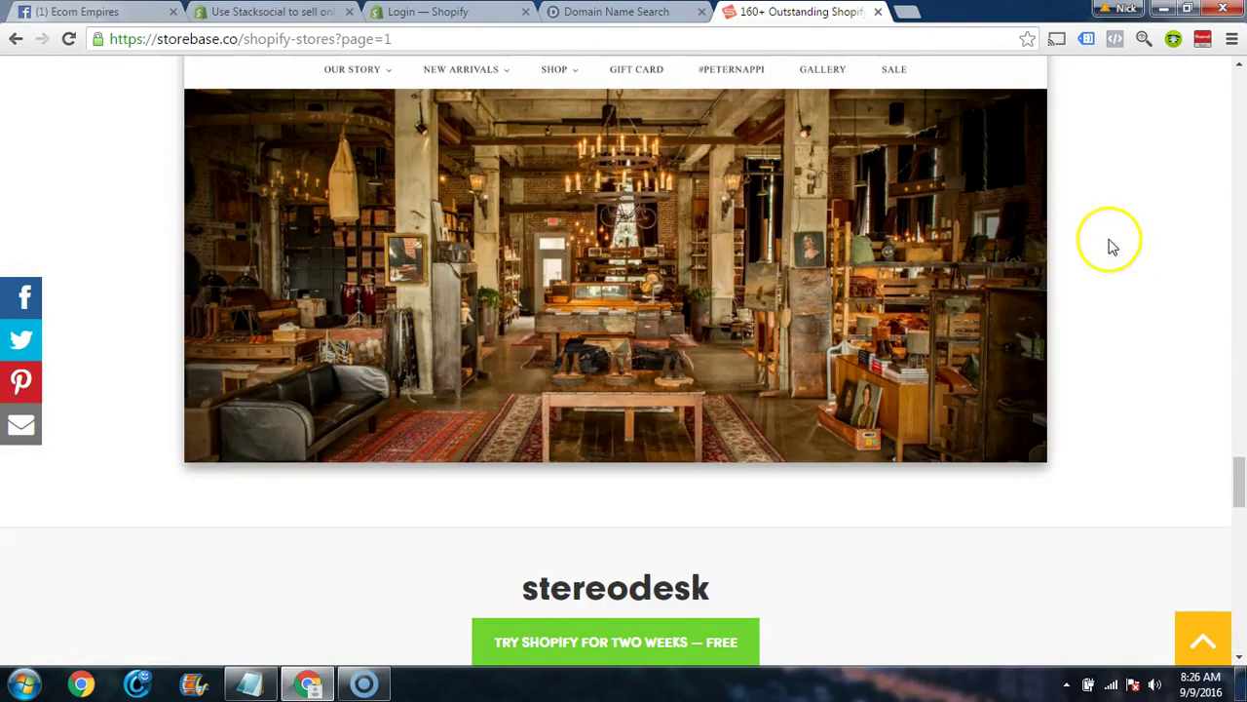
pyautogui.scroll(1, 420, 297)
pyautogui.scroll(12, 420, 298)
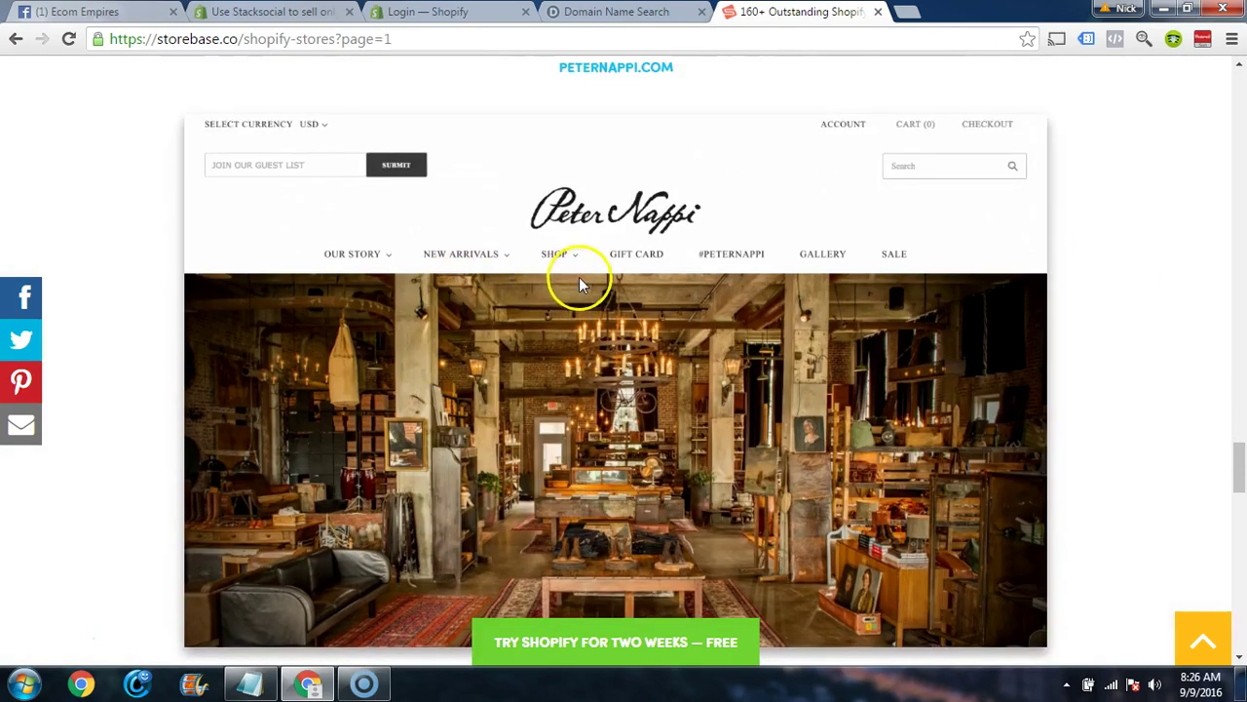
pyautogui.scroll(2, 745, 335)
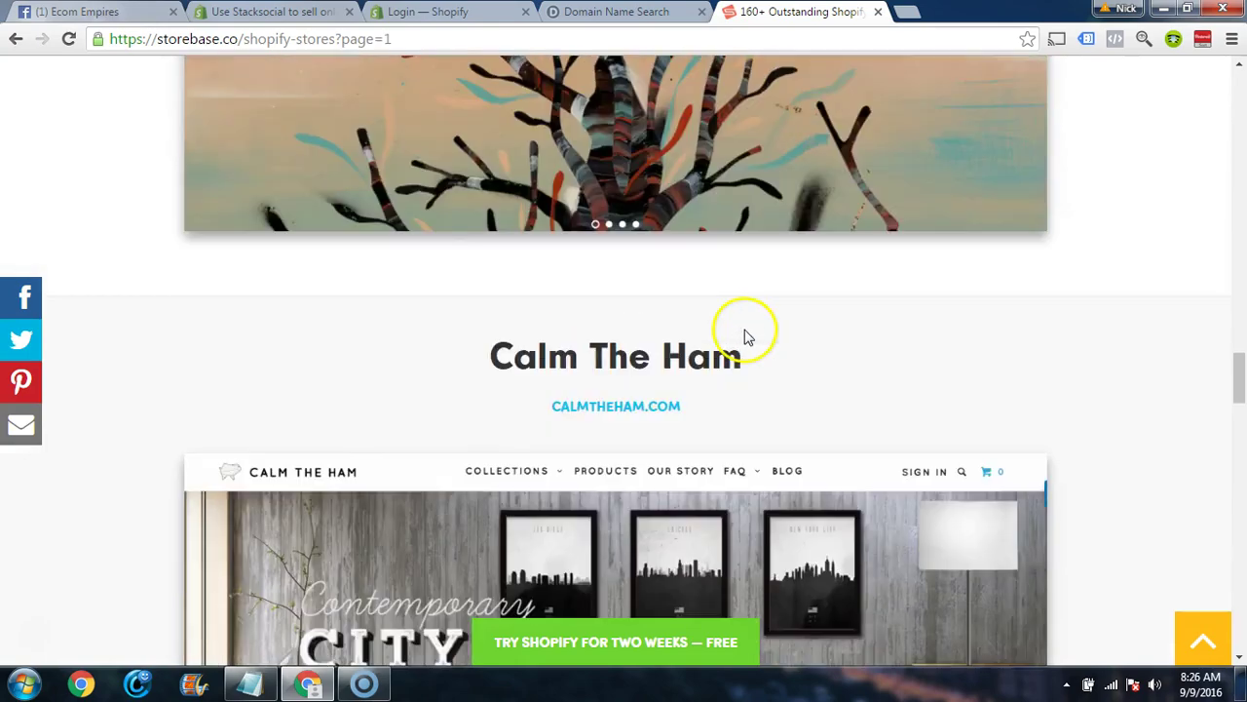
pyautogui.scroll(6, 974, 385)
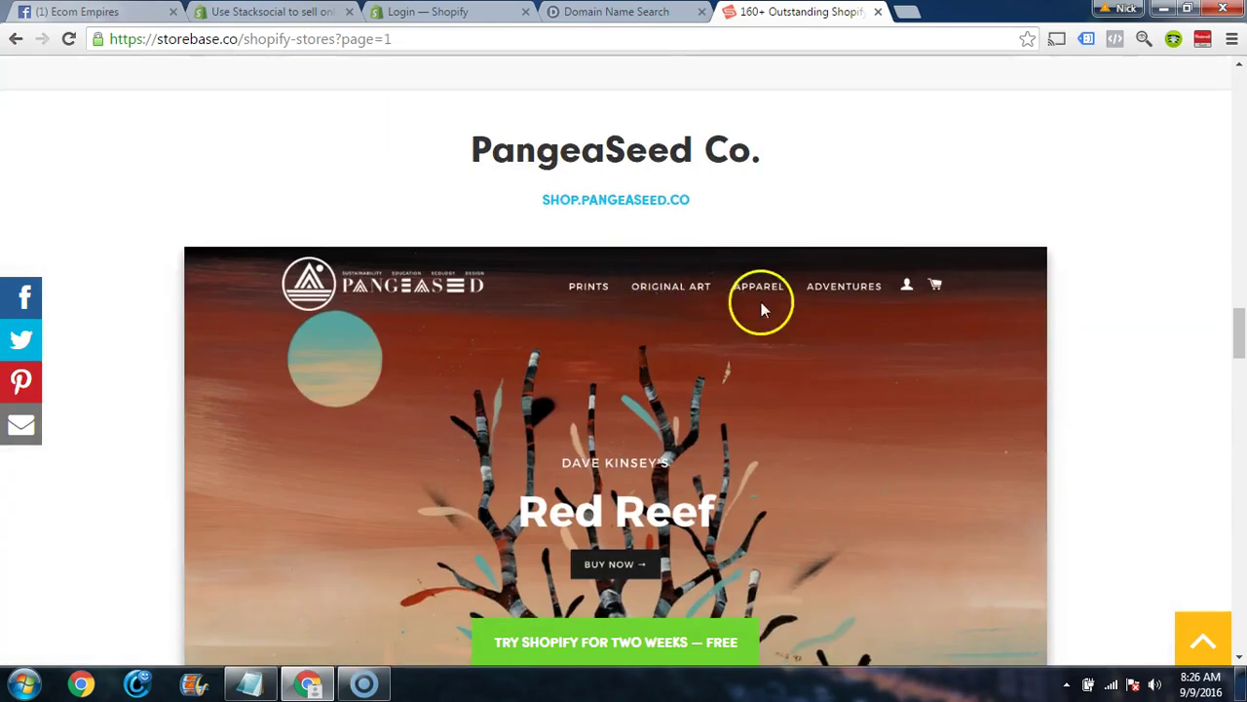
pyautogui.scroll(7, 832, 277)
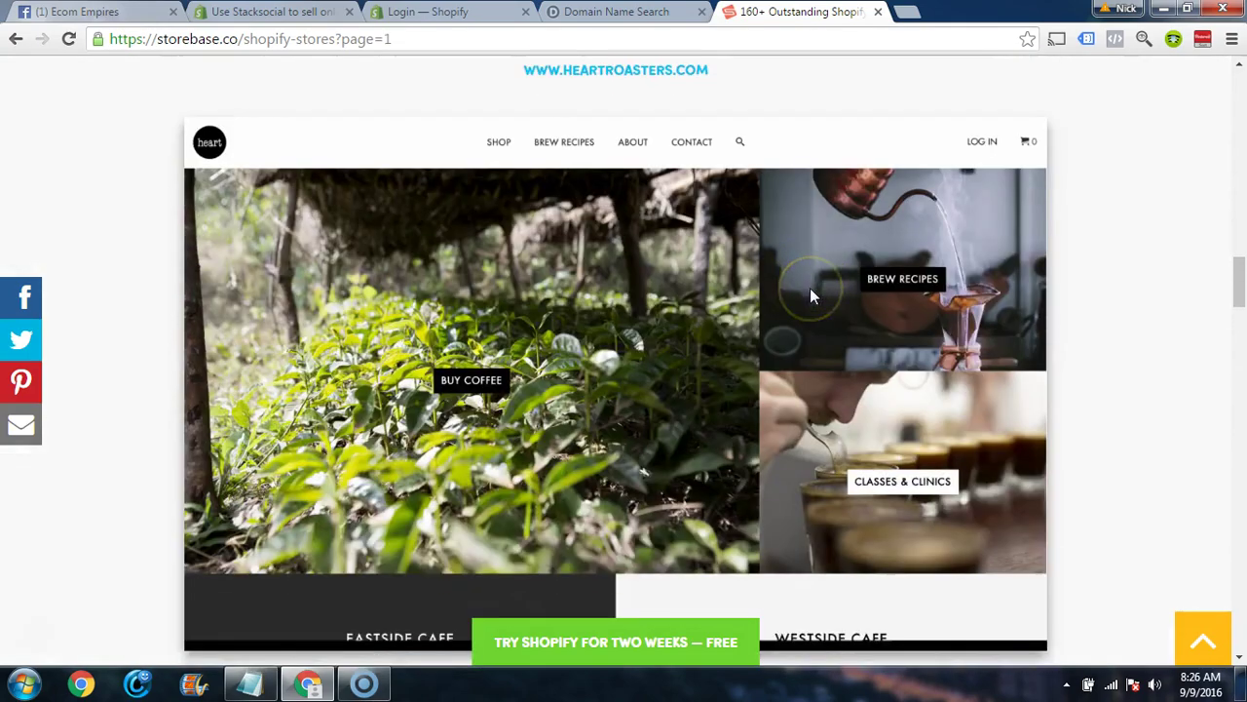
pyautogui.scroll(-1, 810, 287)
pyautogui.scroll(4, 1095, 279)
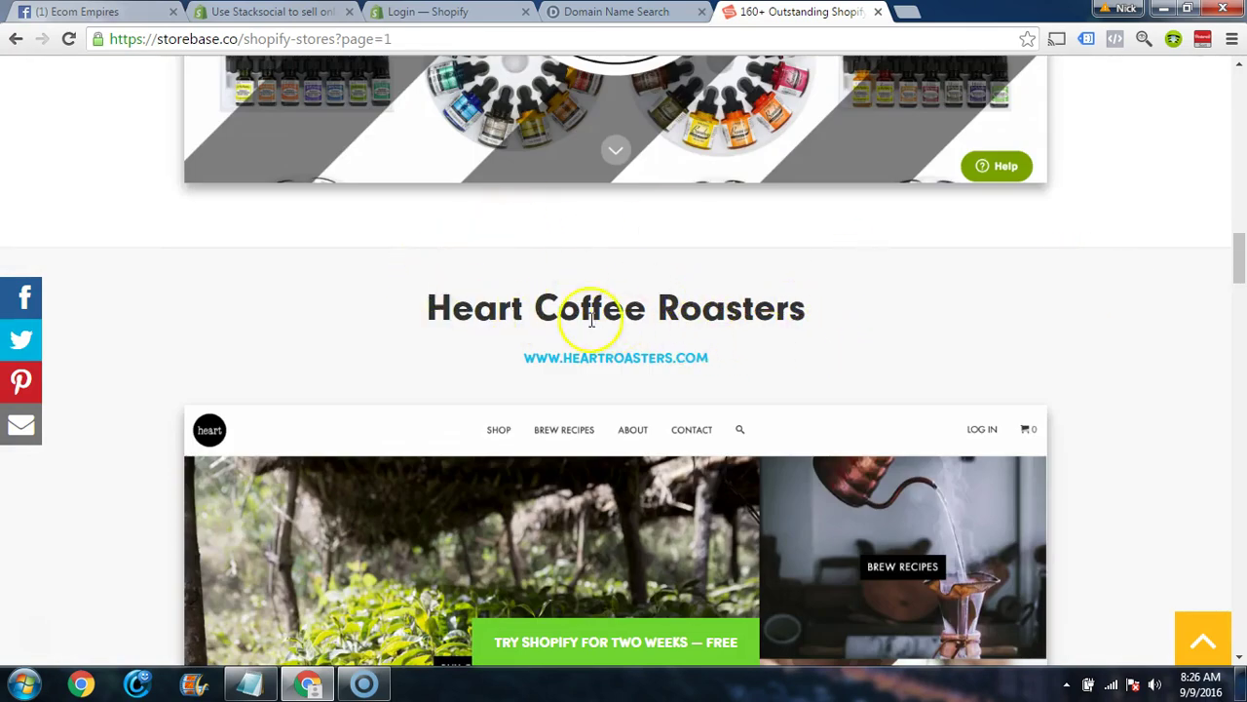
pyautogui.scroll(-3, 1136, 295)
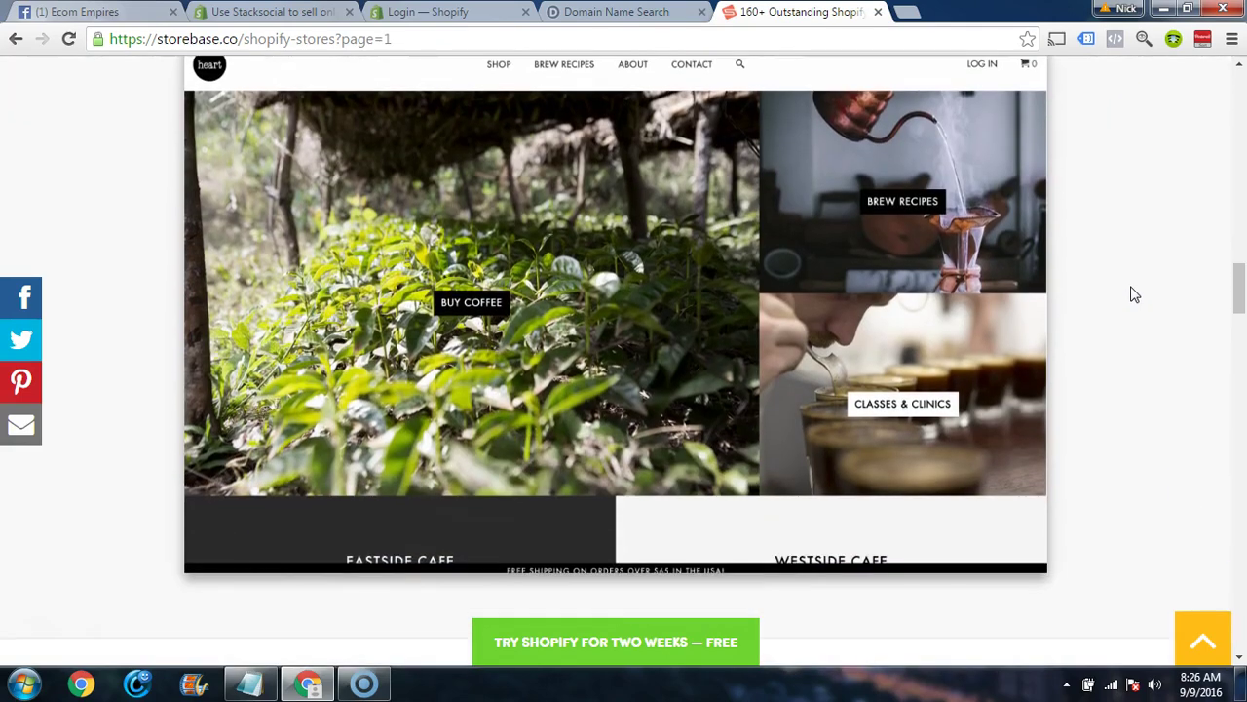
# - Compare the Heart Coffee Roasters, Peter Nappi and Calm The Ham storefronts once more as naming and branding examples
pyautogui.scroll(-4, 1131, 293)
pyautogui.scroll(-15, 1018, 285)
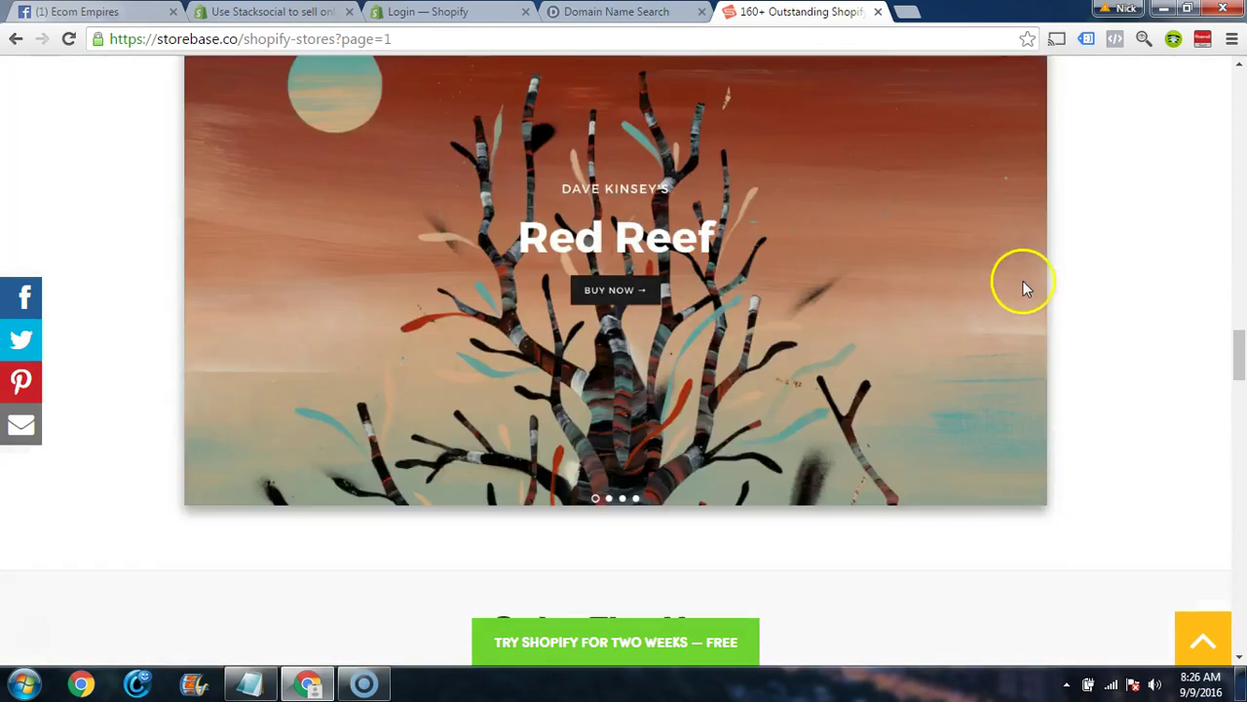
pyautogui.scroll(-3, 746, 189)
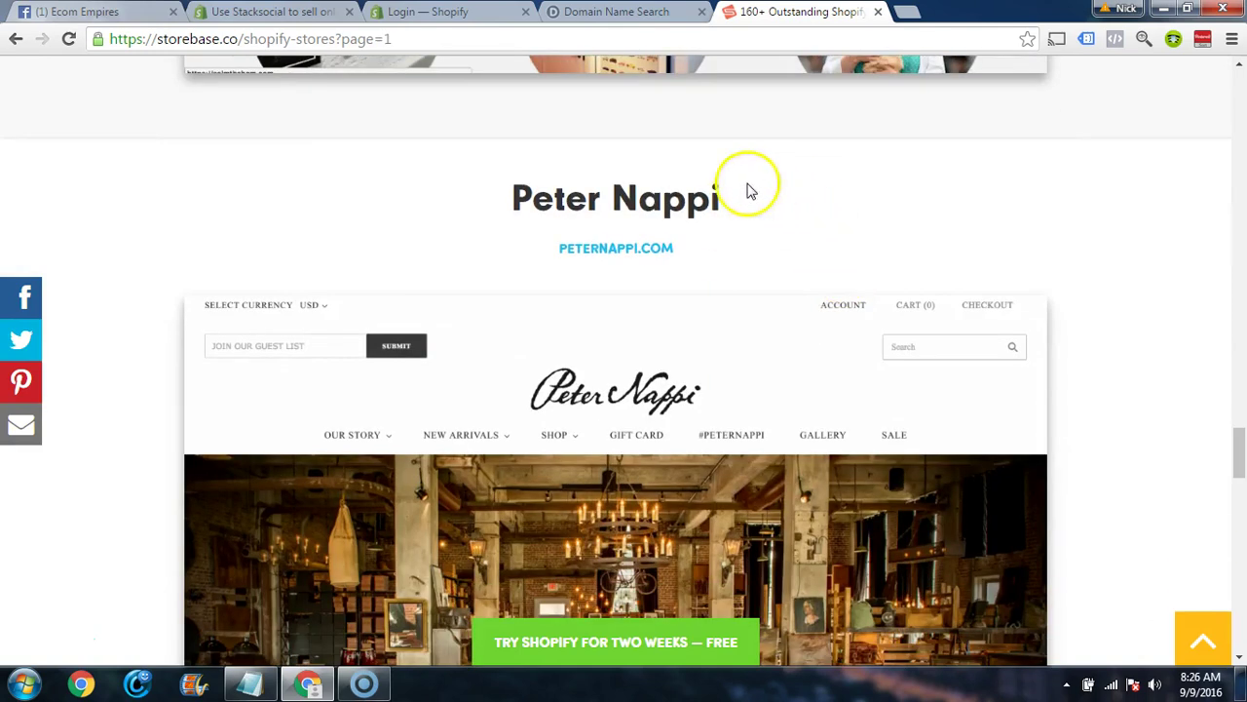
pyautogui.scroll(-5, 1141, 226)
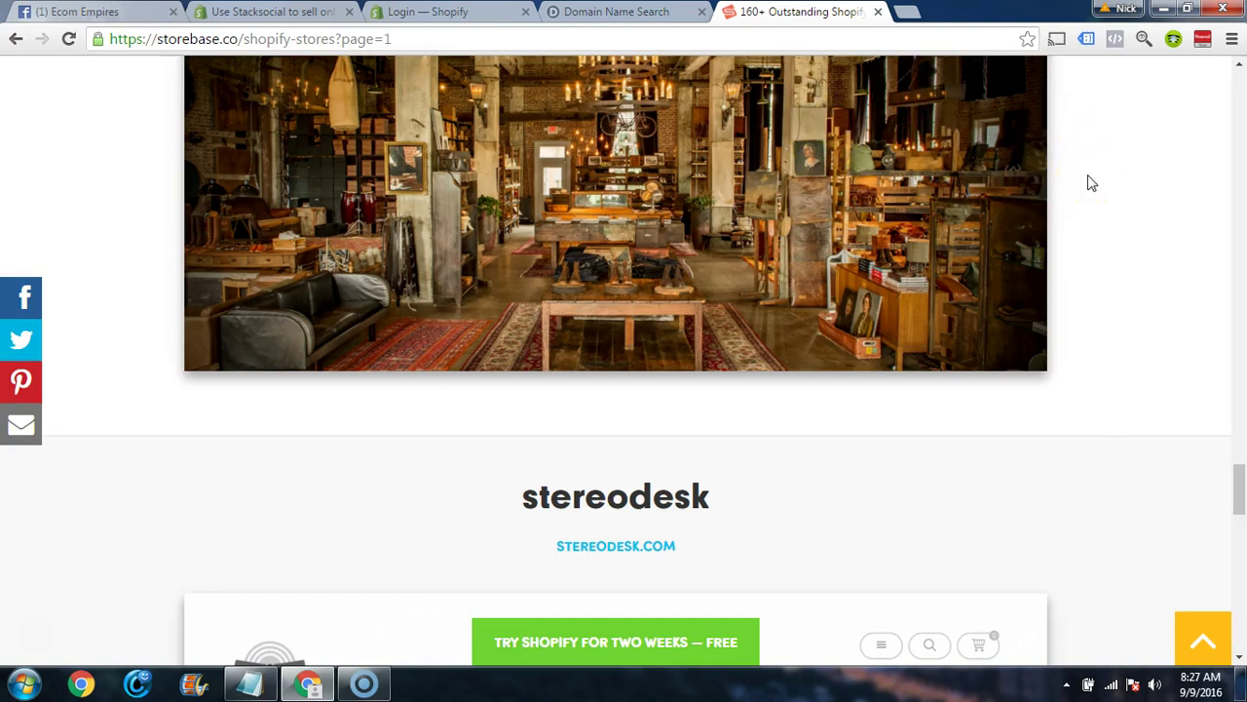
pyautogui.scroll(1, 1092, 183)
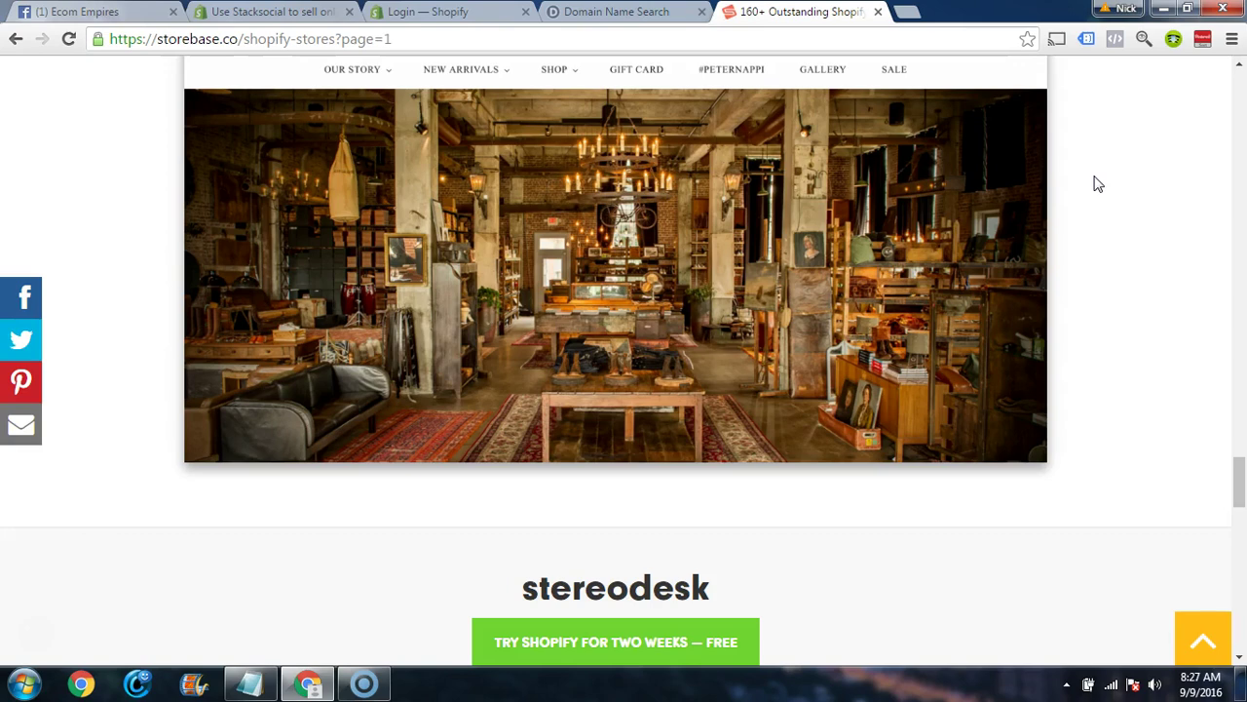
pyautogui.scroll(7, 1098, 184)
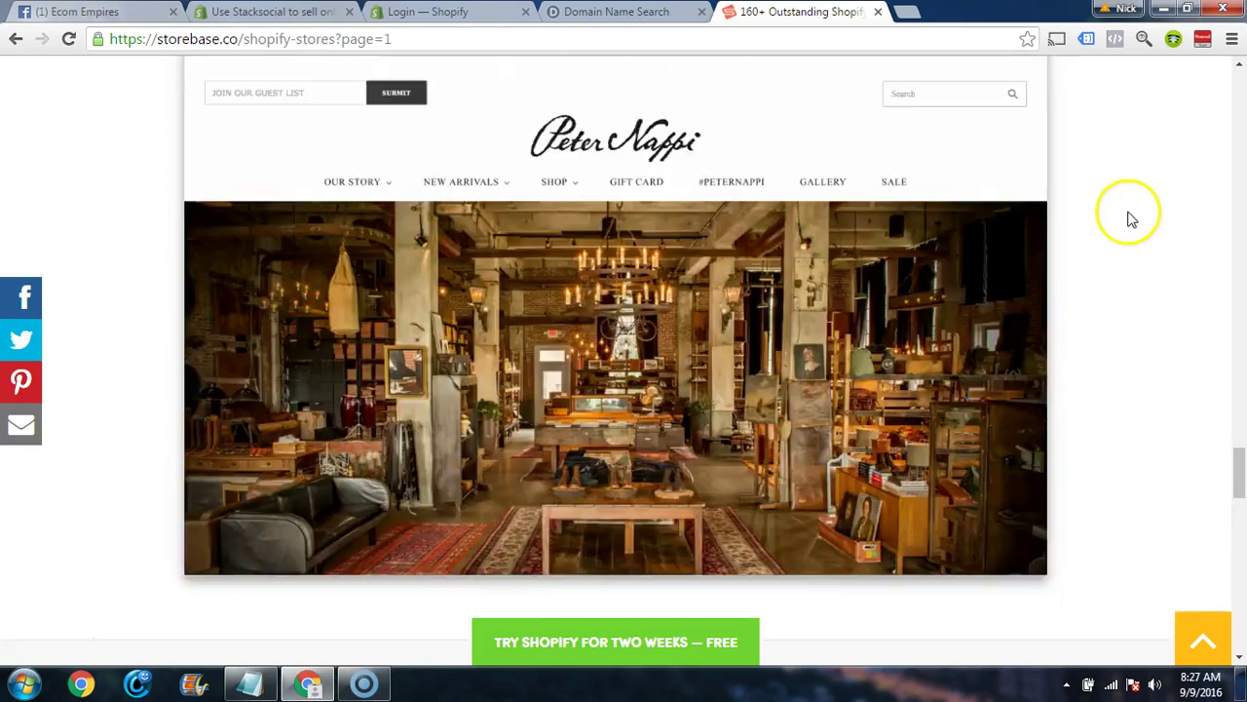
pyautogui.scroll(19, 779, 380)
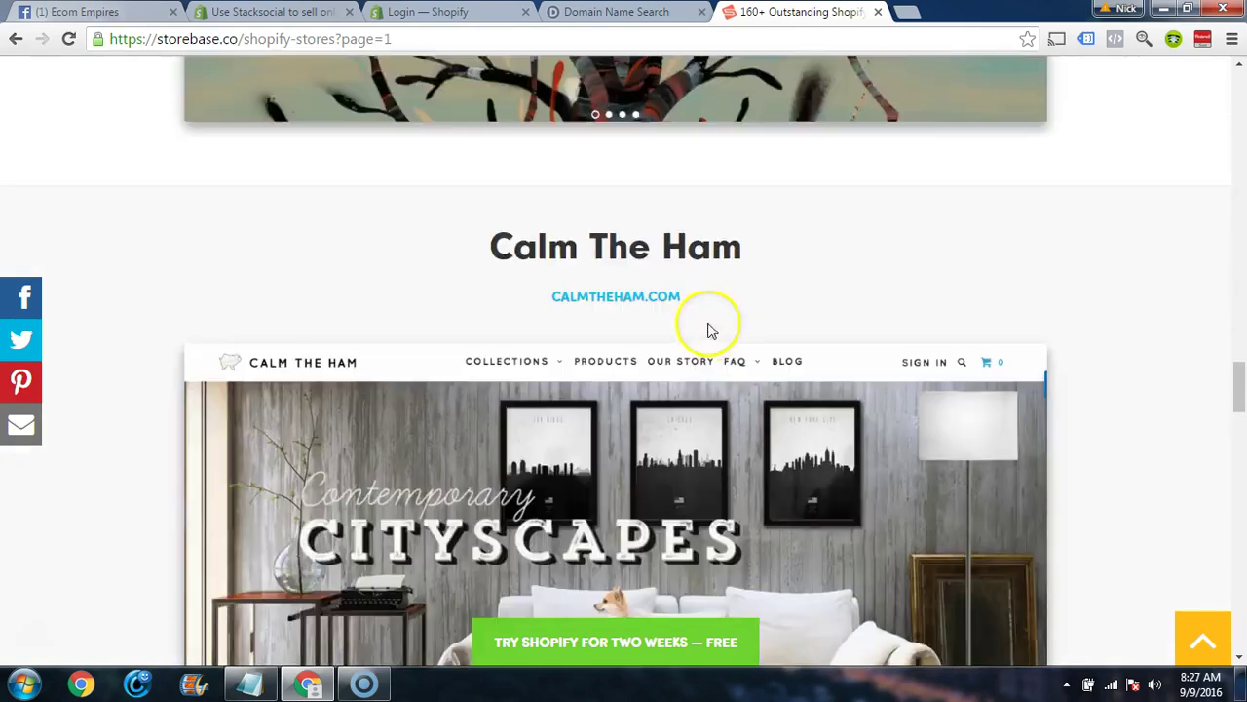
pyautogui.scroll(5, 722, 300)
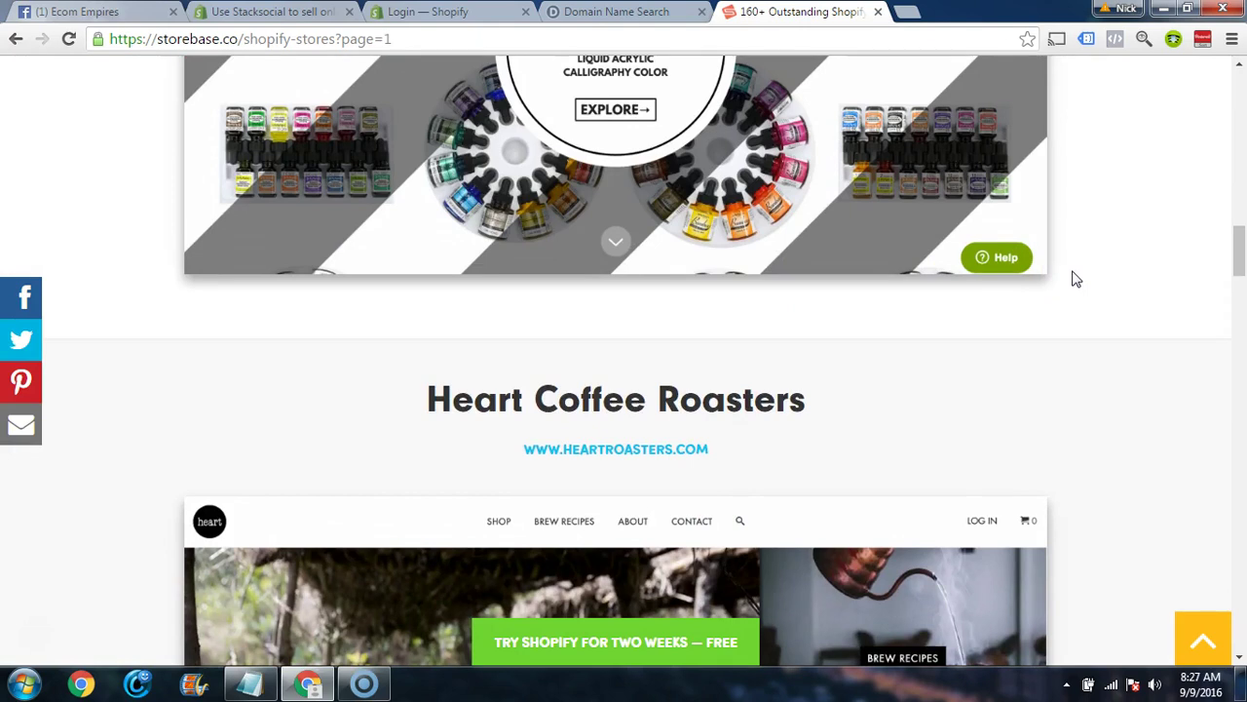
# - Search Google for "shopify business name generator" in a new browser tab and open Shopify's Business Name Generator page
pyautogui.click(905, 16)
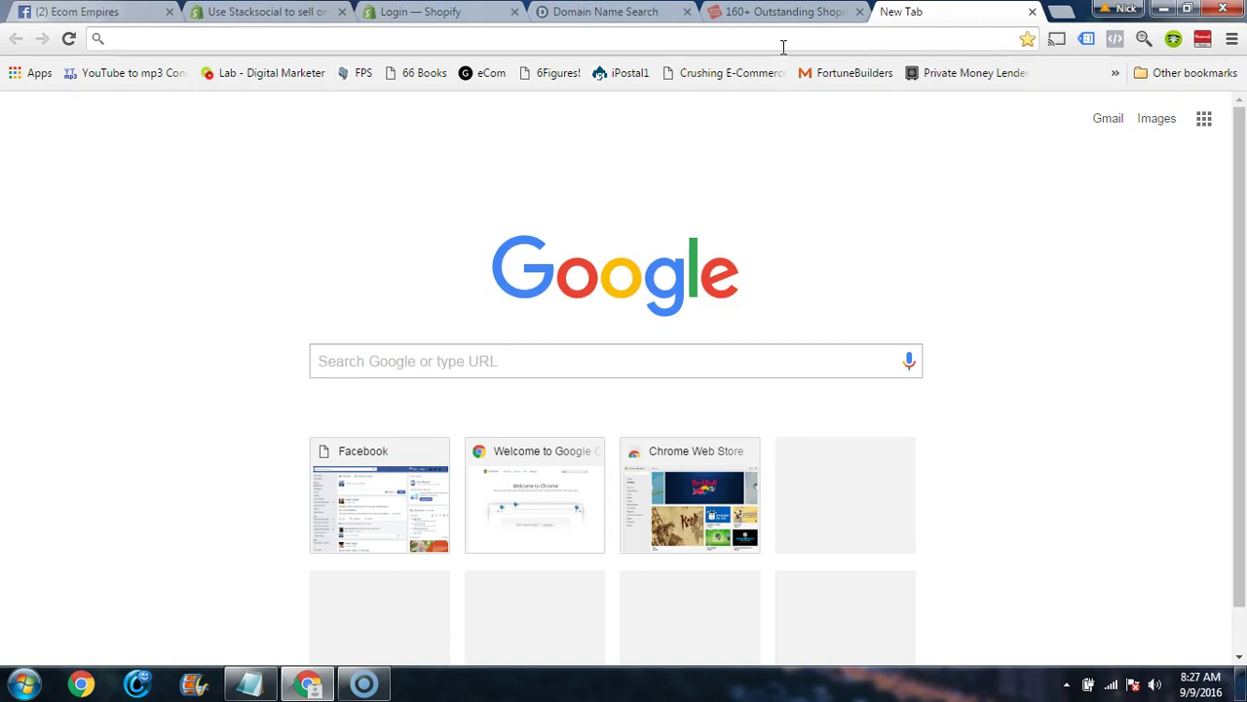
pyautogui.write('shopify')
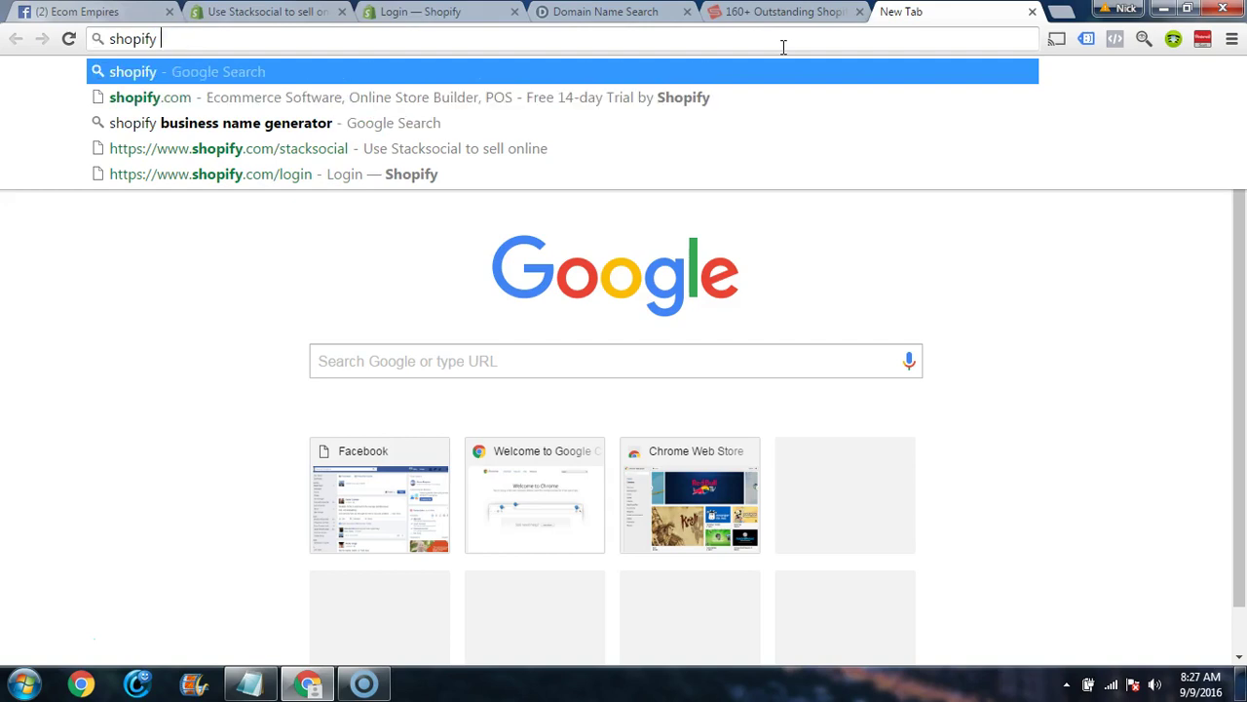
pyautogui.click(236, 127)
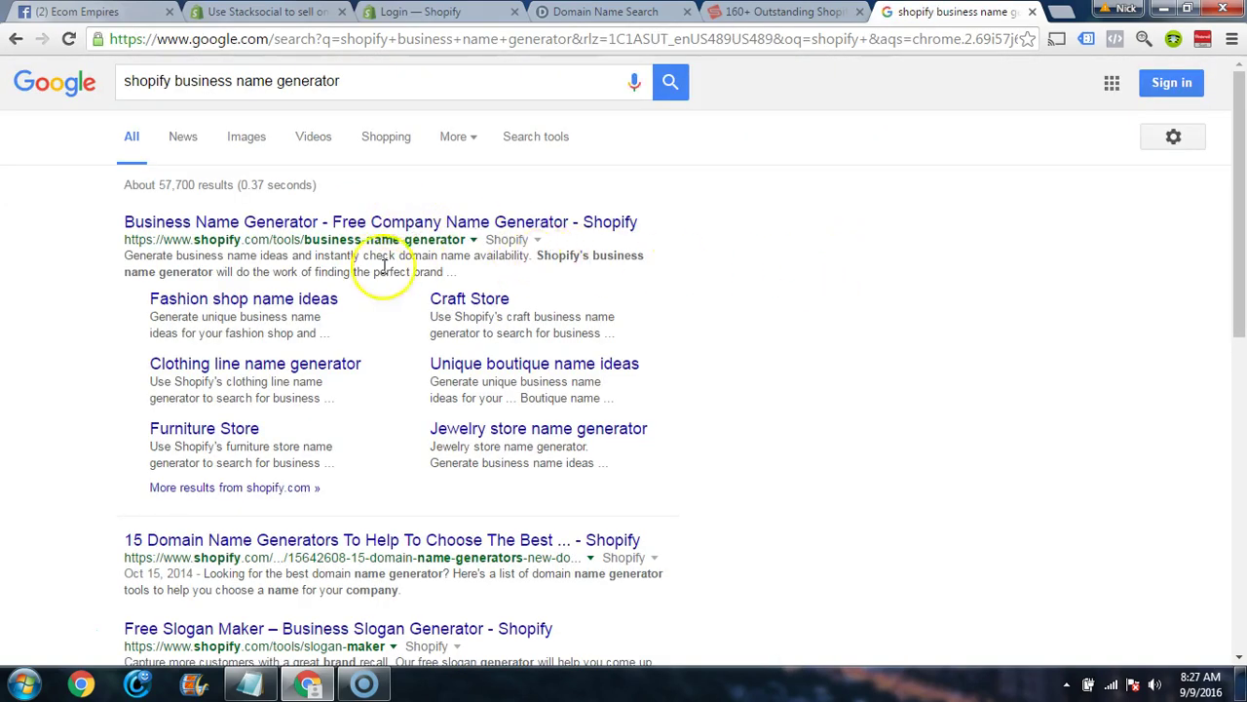
pyautogui.click(288, 223)
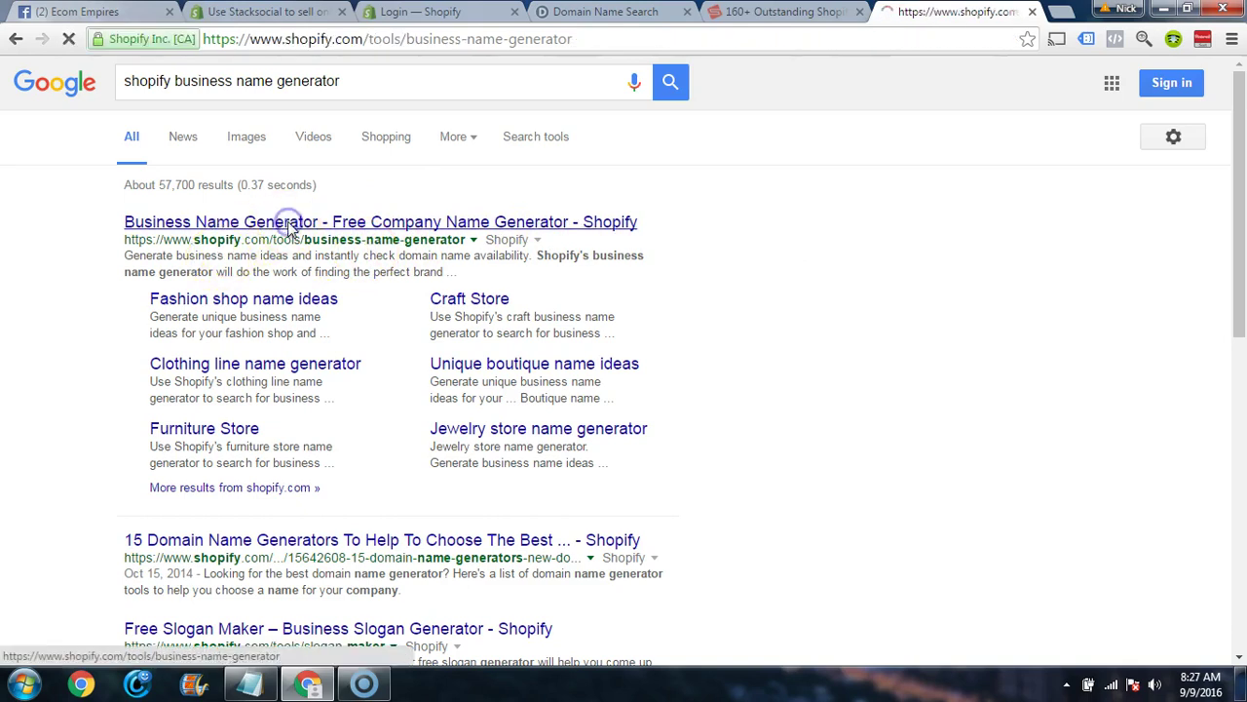
# - Generate business name ideas containing "super deals"
pyautogui.scroll(-2, 933, 268)
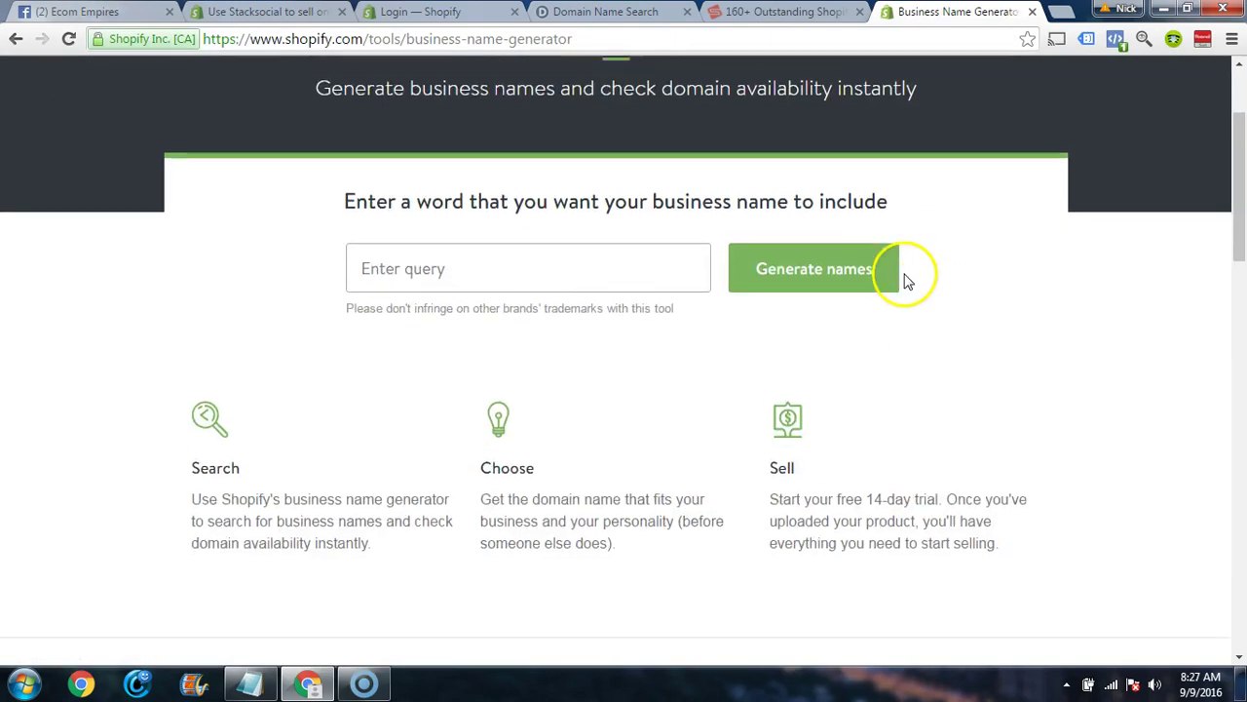
pyautogui.scroll(1, 907, 281)
pyautogui.click(427, 356)
pyautogui.write('super deals')
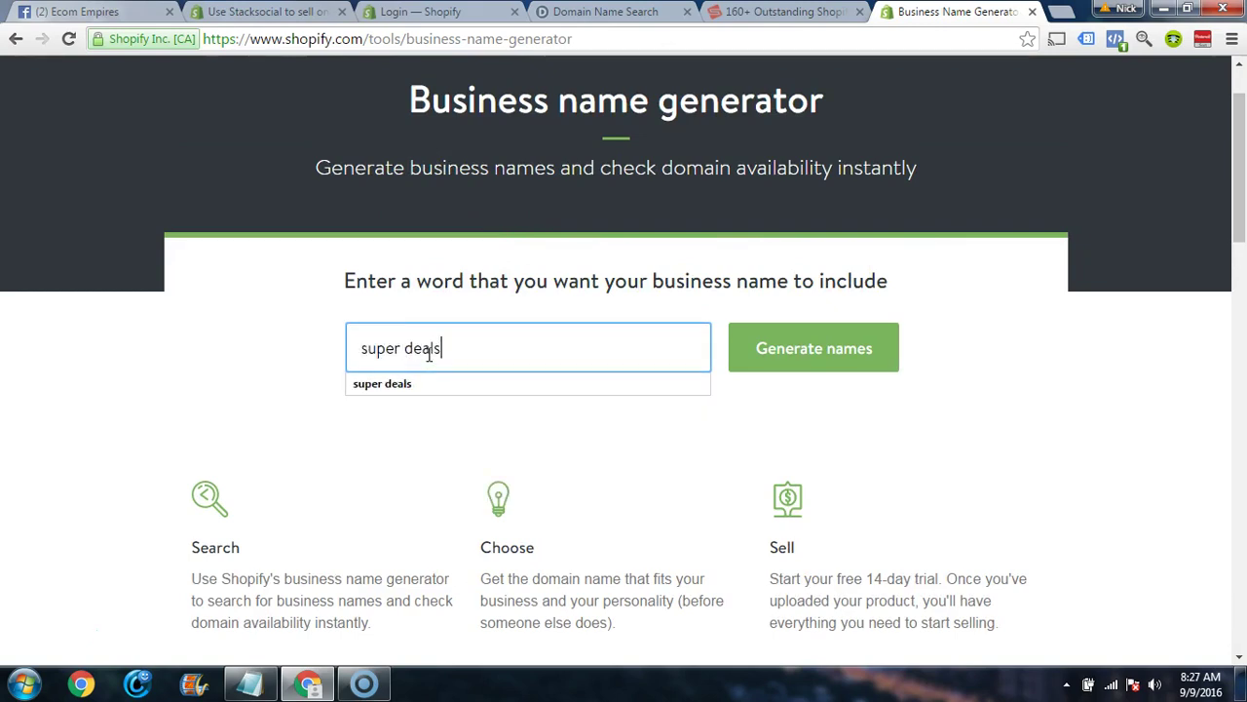
pyautogui.press('Return')
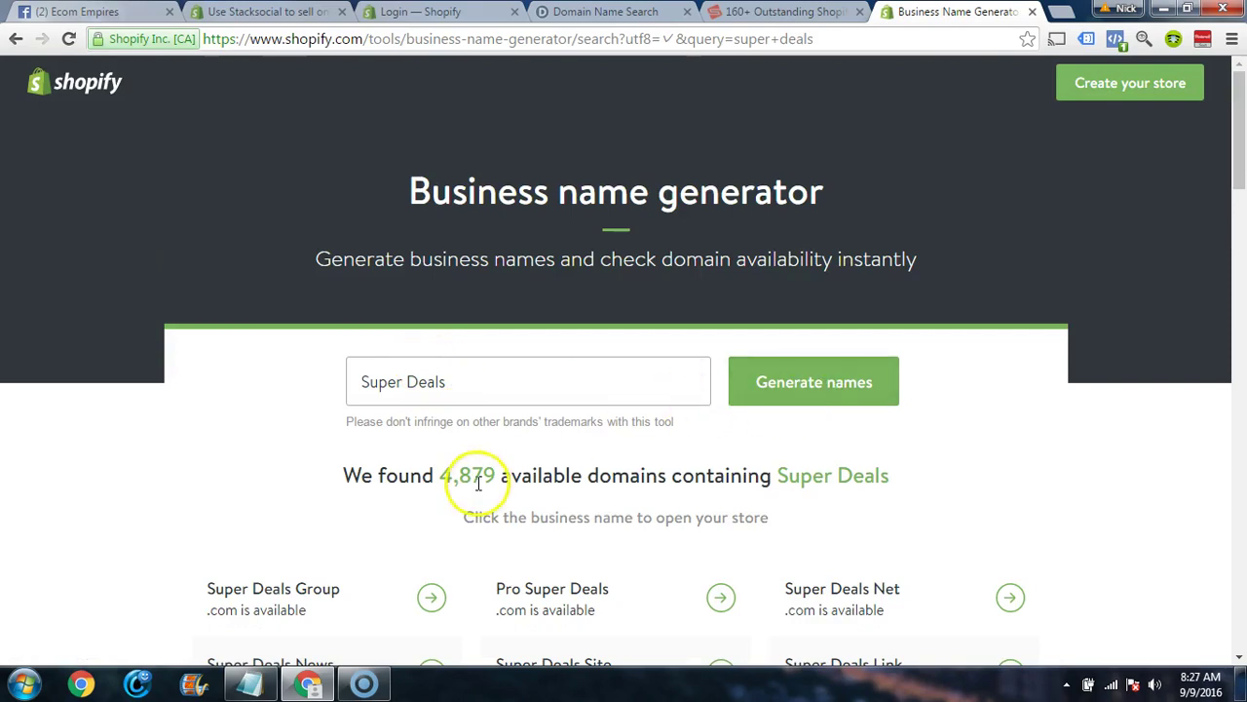
# - Review the suggested Super Deals business names and their .com domain availability
pyautogui.scroll(-4, 770, 463)
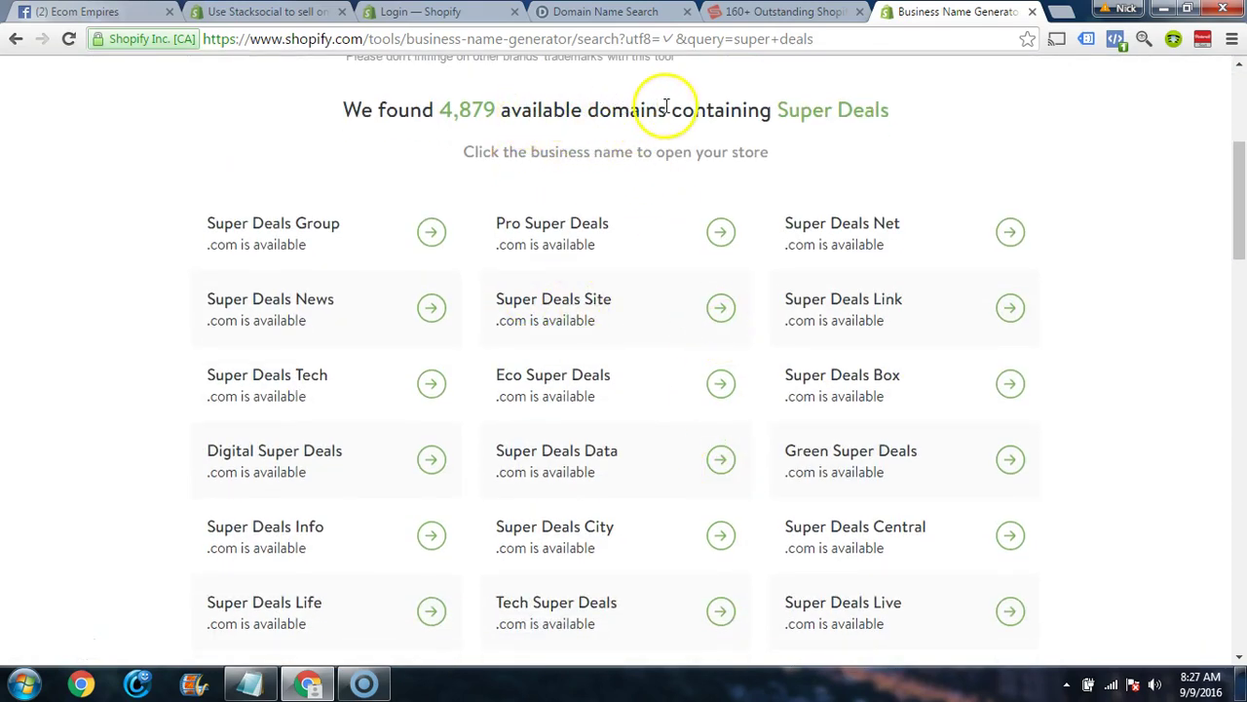
pyautogui.moveTo(666, 110); pyautogui.dragTo(484, 101)
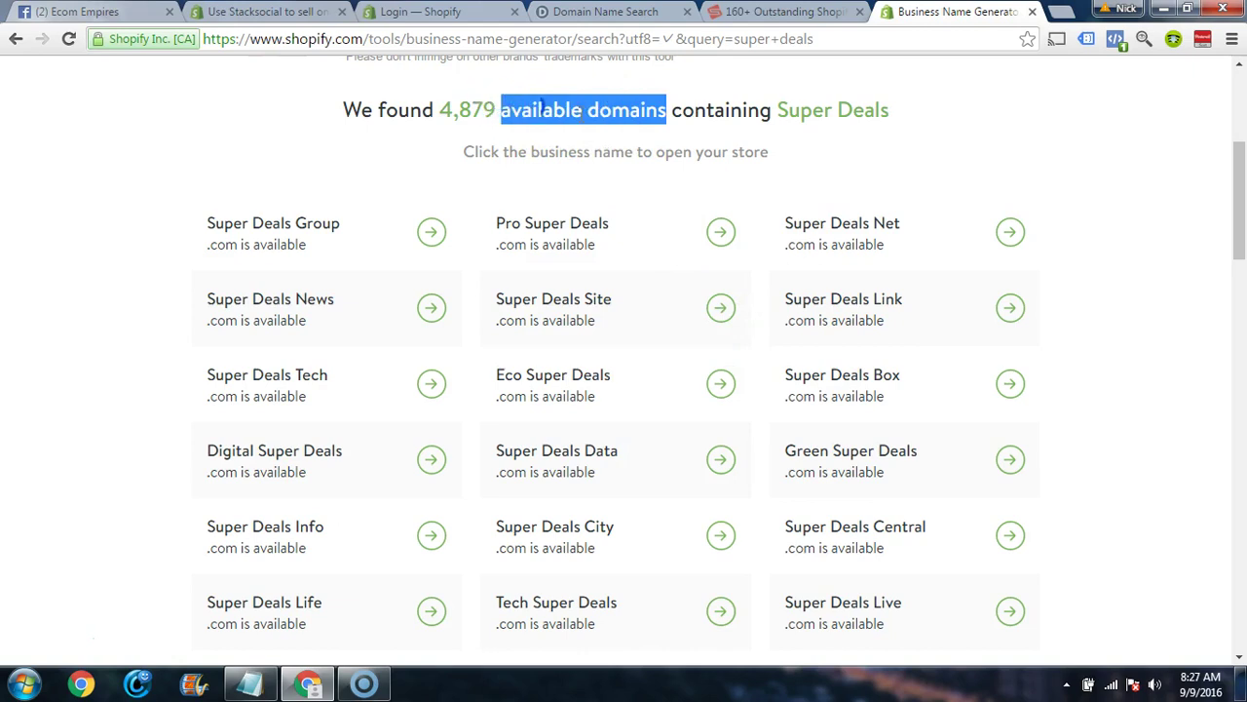
pyautogui.click(688, 107)
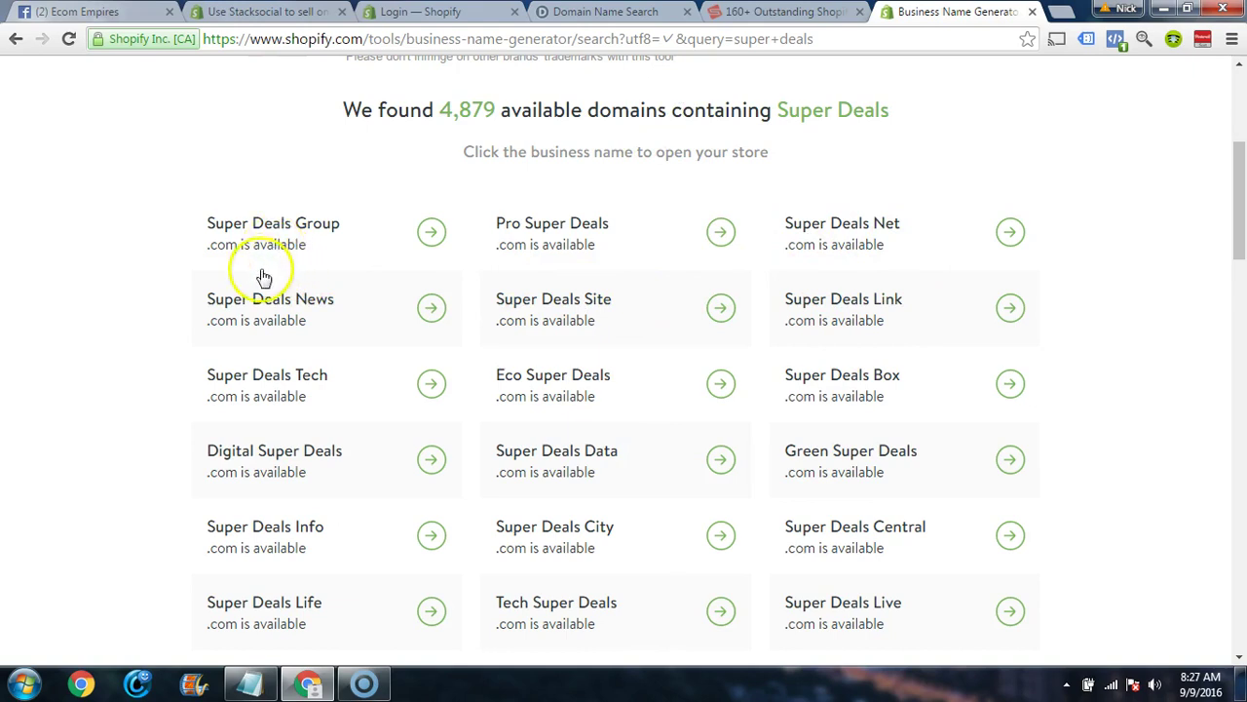
pyautogui.scroll(-1, 700, 339)
pyautogui.scroll(-2, 700, 339)
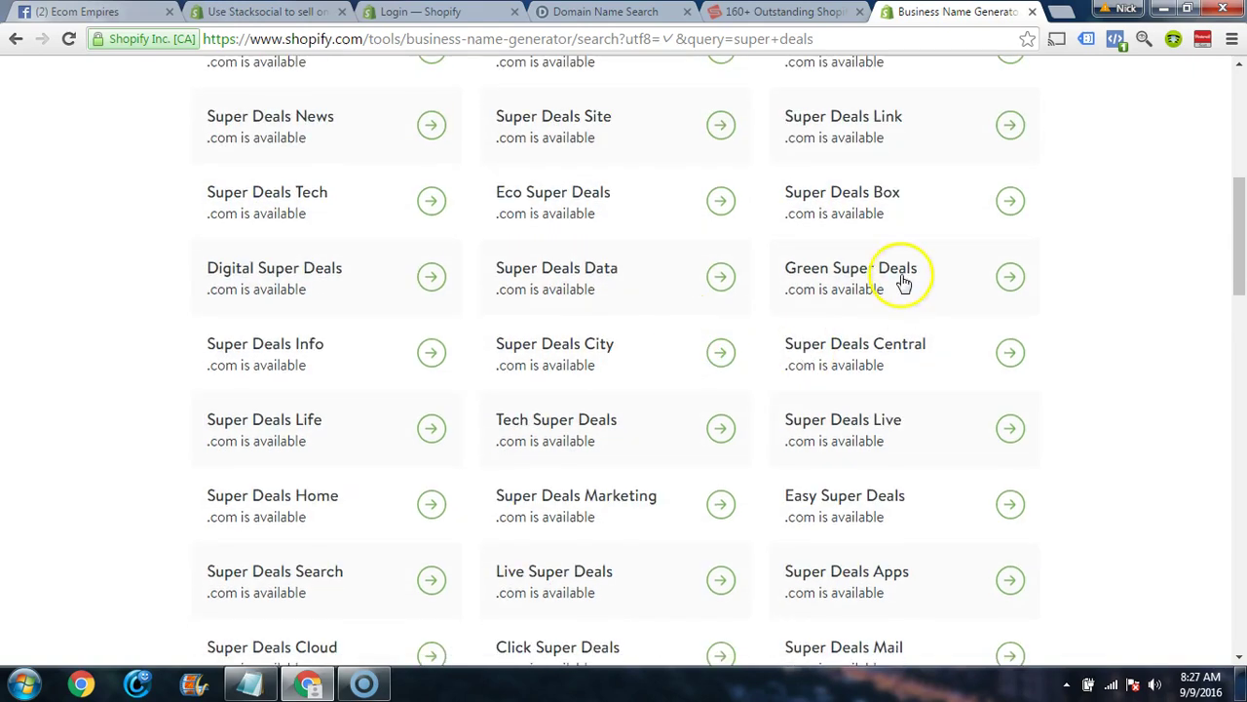
pyautogui.scroll(-3, 700, 339)
pyautogui.scroll(-1, 700, 339)
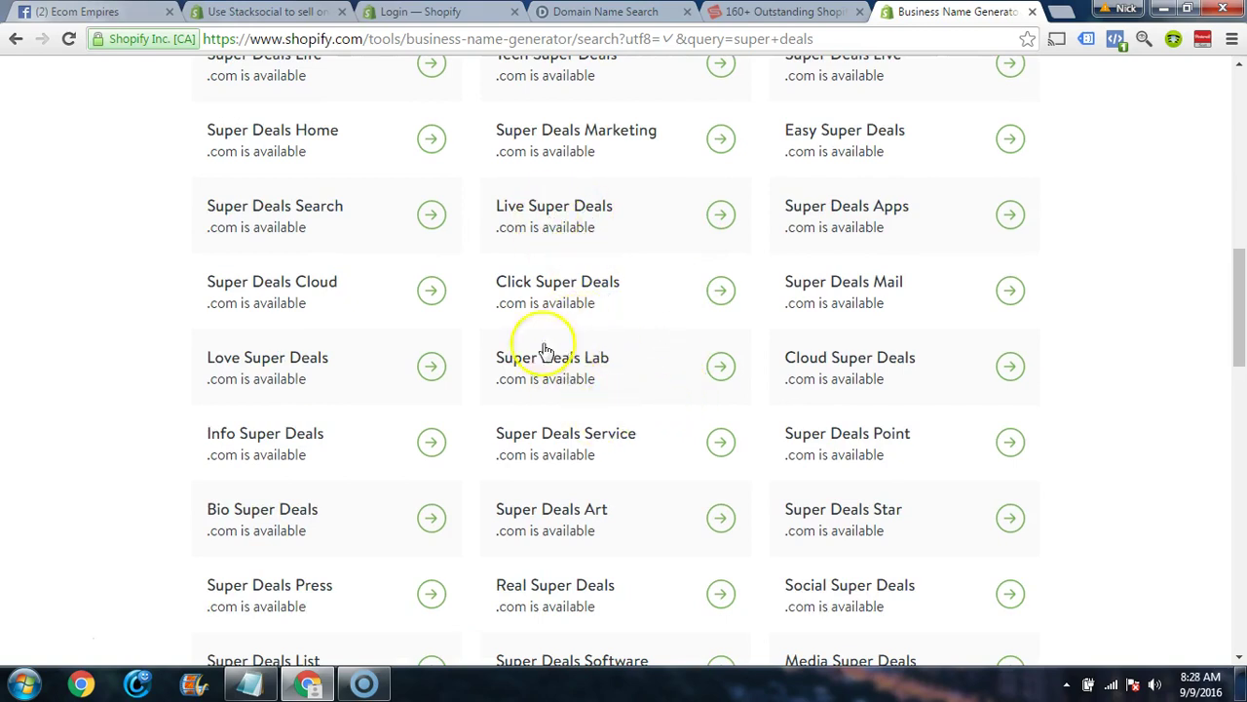
pyautogui.scroll(-2, 683, 397)
pyautogui.scroll(-7, 685, 399)
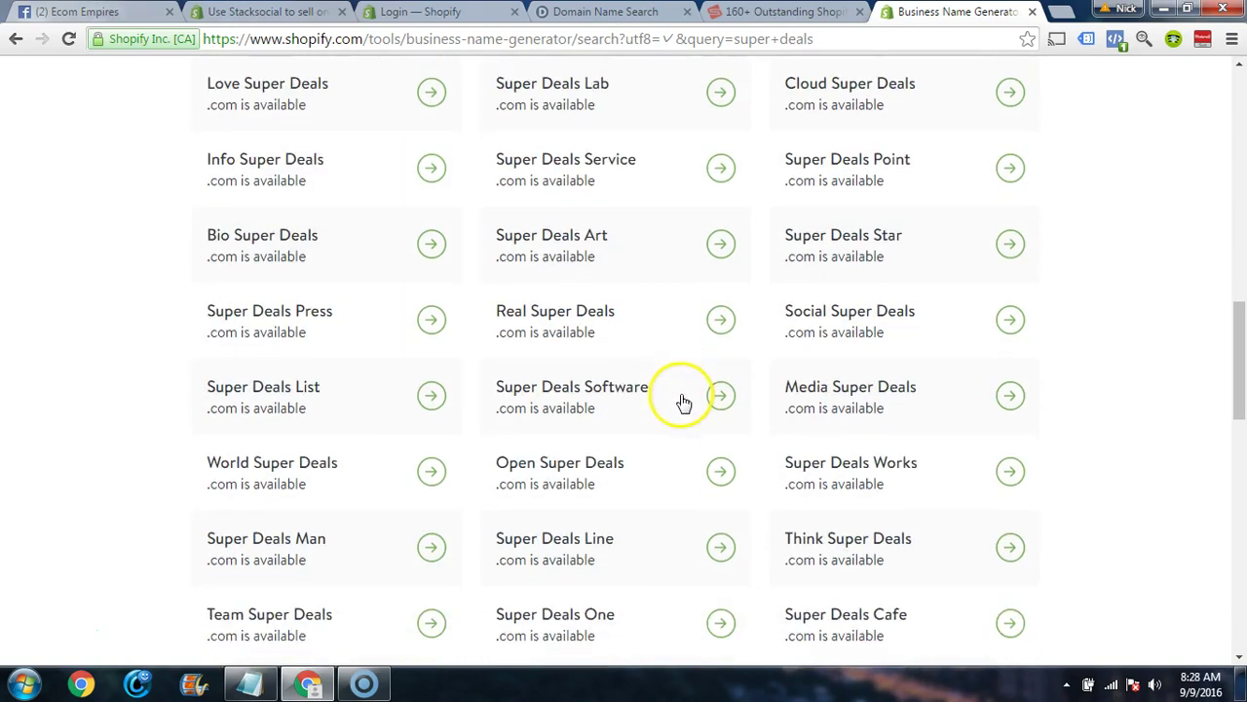
pyautogui.scroll(7, 688, 429)
pyautogui.scroll(10, 689, 446)
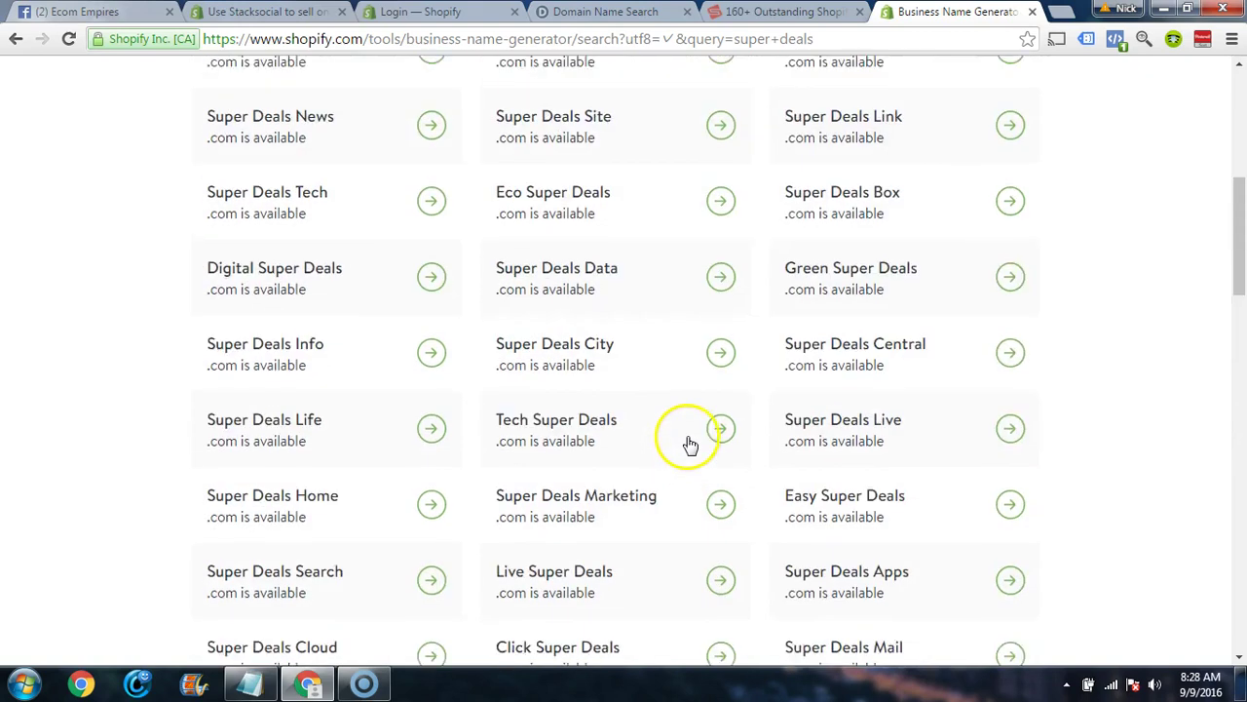
pyautogui.scroll(-2, 689, 446)
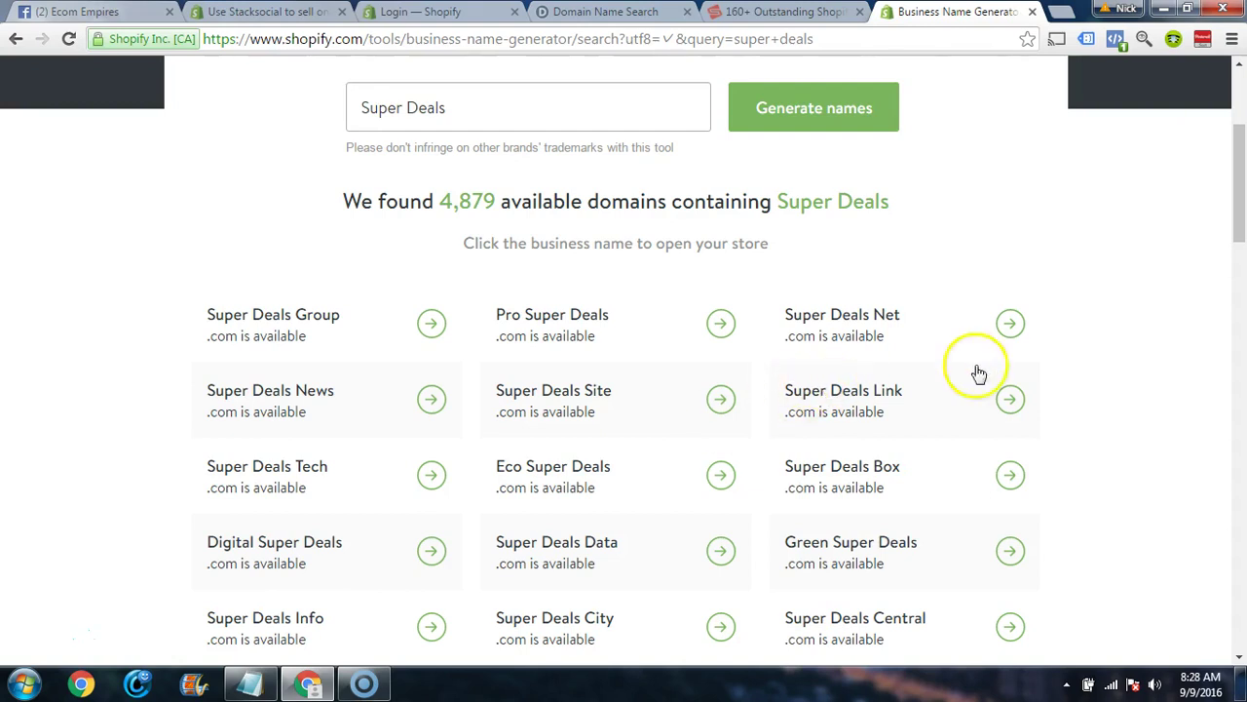
# - Return to the Shopify Stacksocial 60-day trial page and activate the store name field of the sign-up form
pyautogui.click(273, 14)
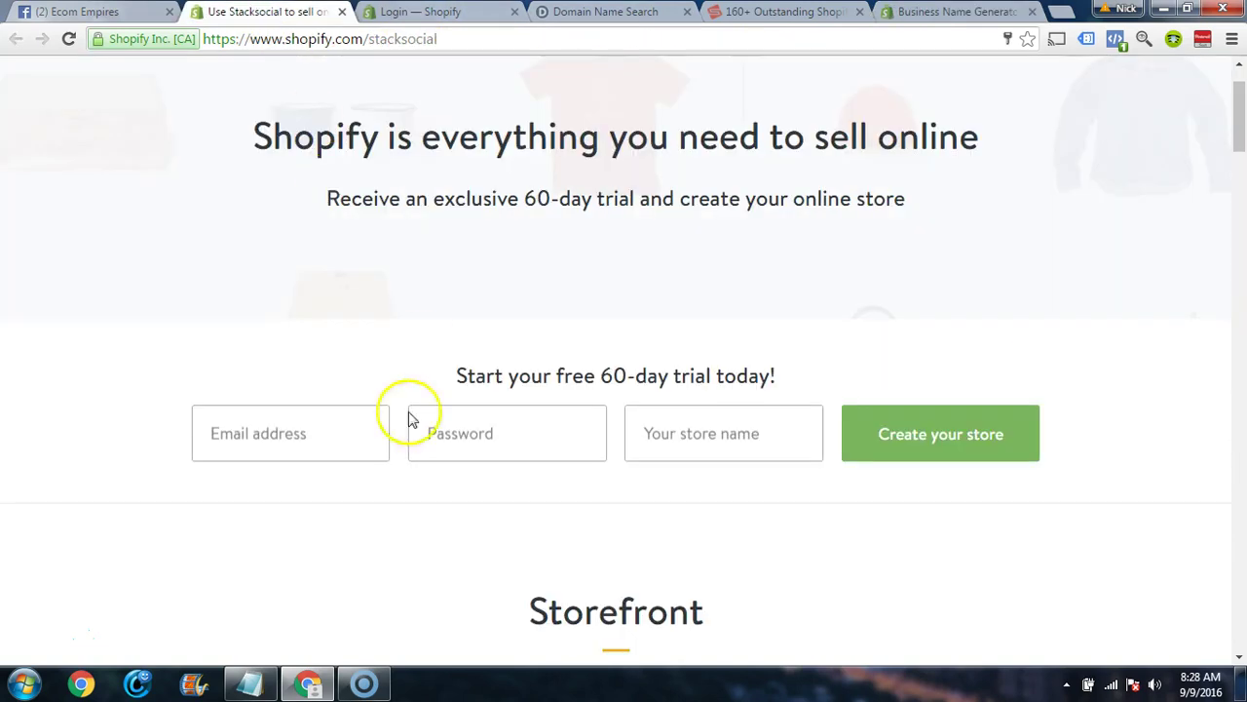
pyautogui.click(729, 444)
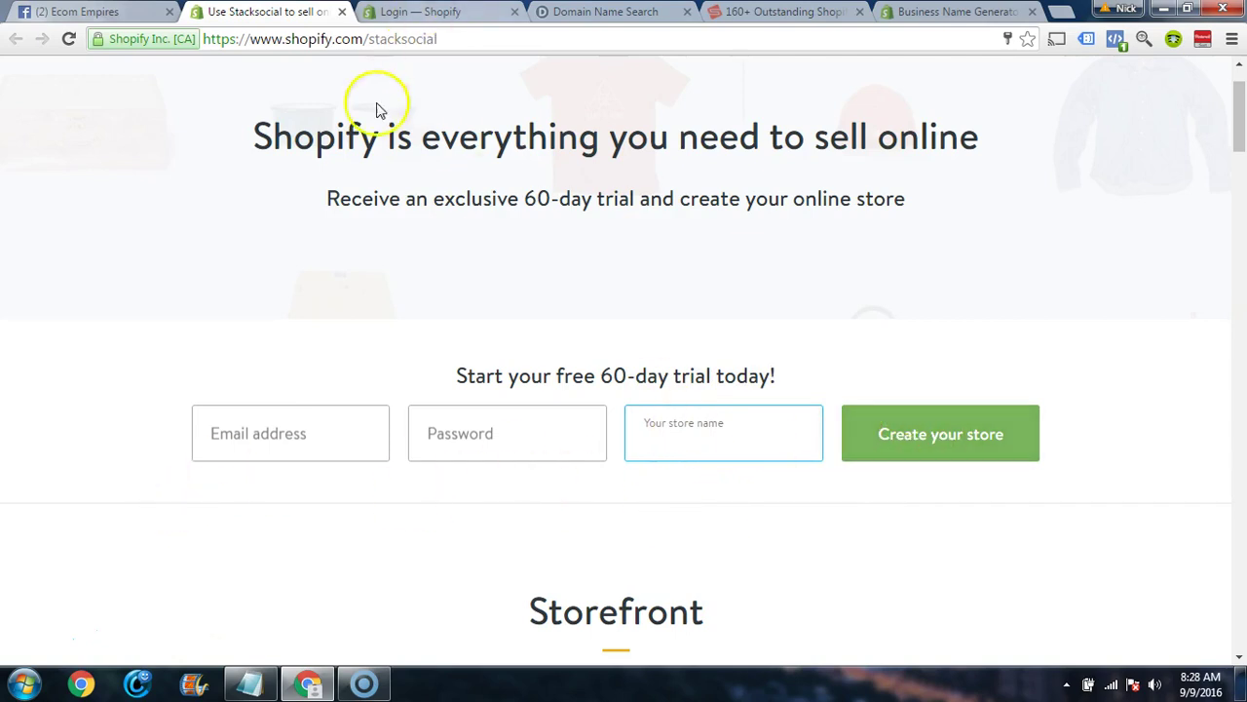
# - Log in to the bold-and-social Shopify store and close the Stacksocial trial, store-examples and business-name-generator pages
pyautogui.click(400, 16)
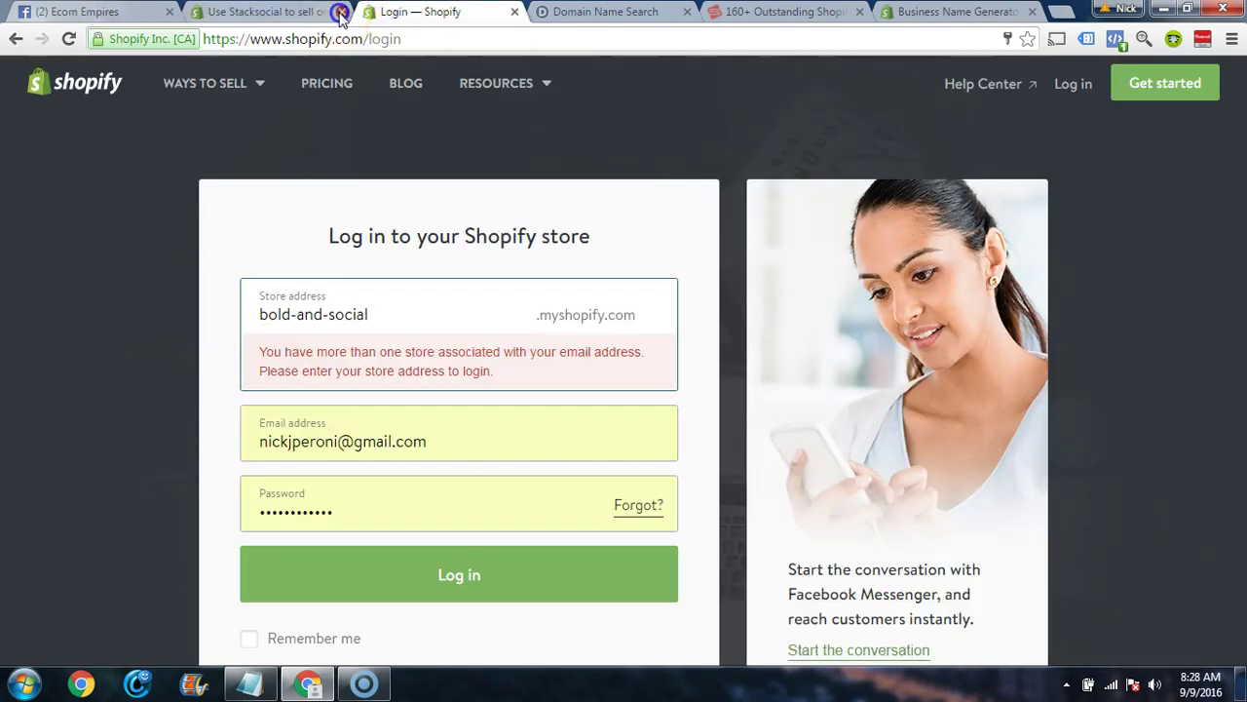
pyautogui.click(340, 12)
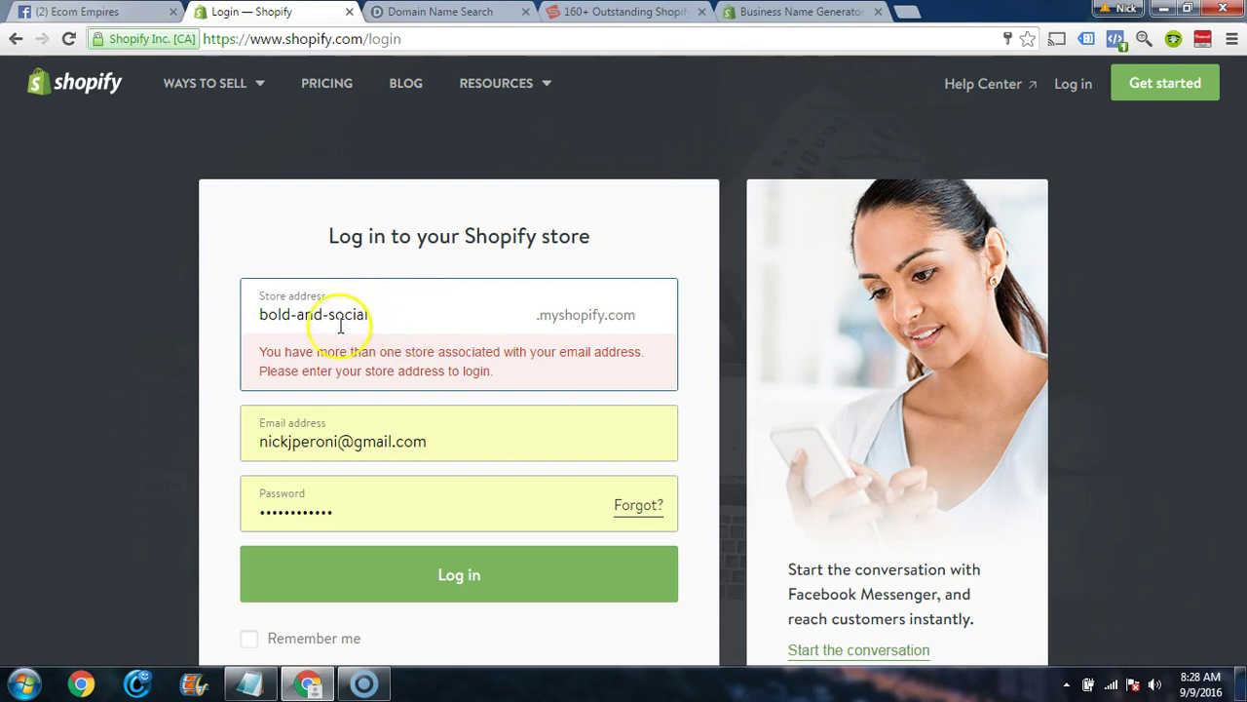
pyautogui.click(426, 576)
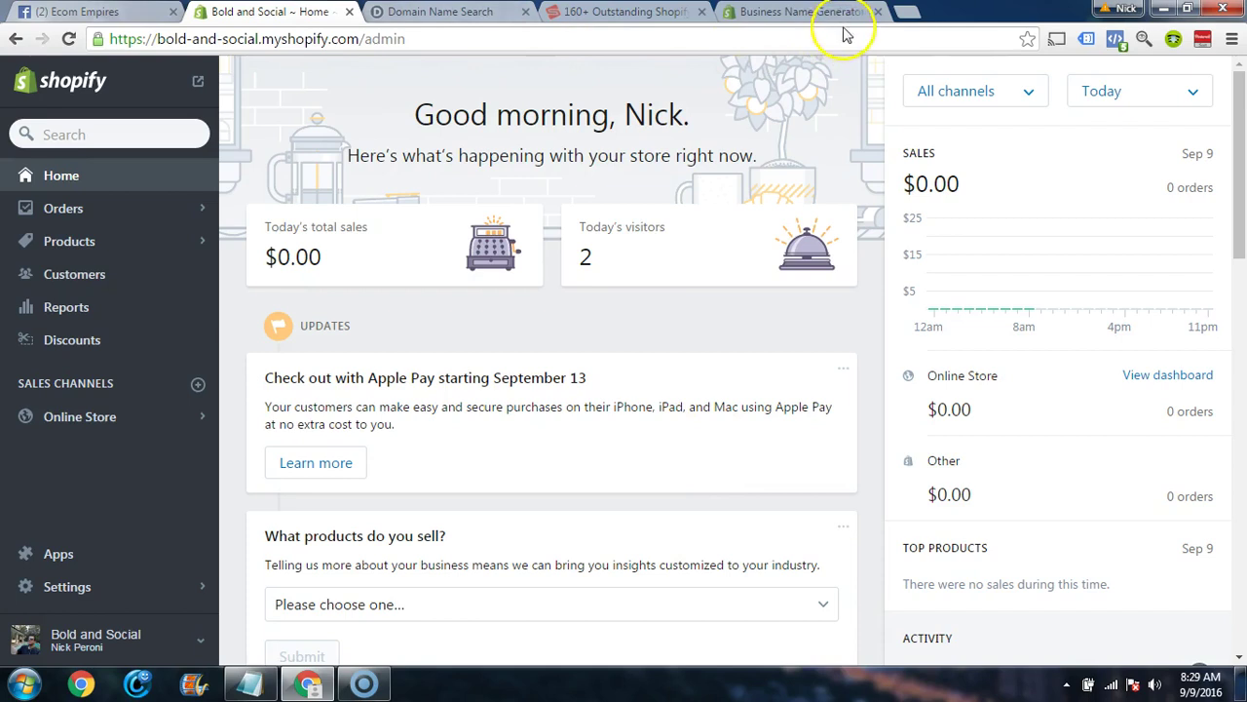
pyautogui.click(702, 12)
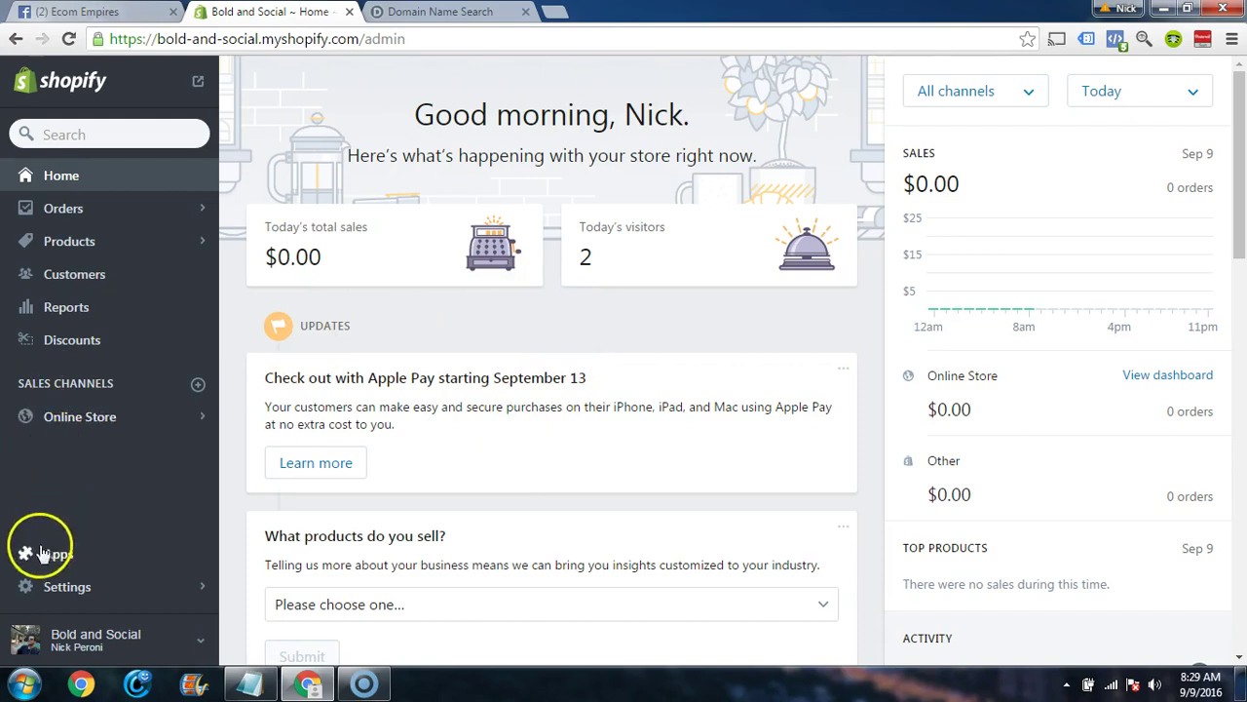
# - Open the plan selection page from the store's account settings
pyautogui.click(62, 586)
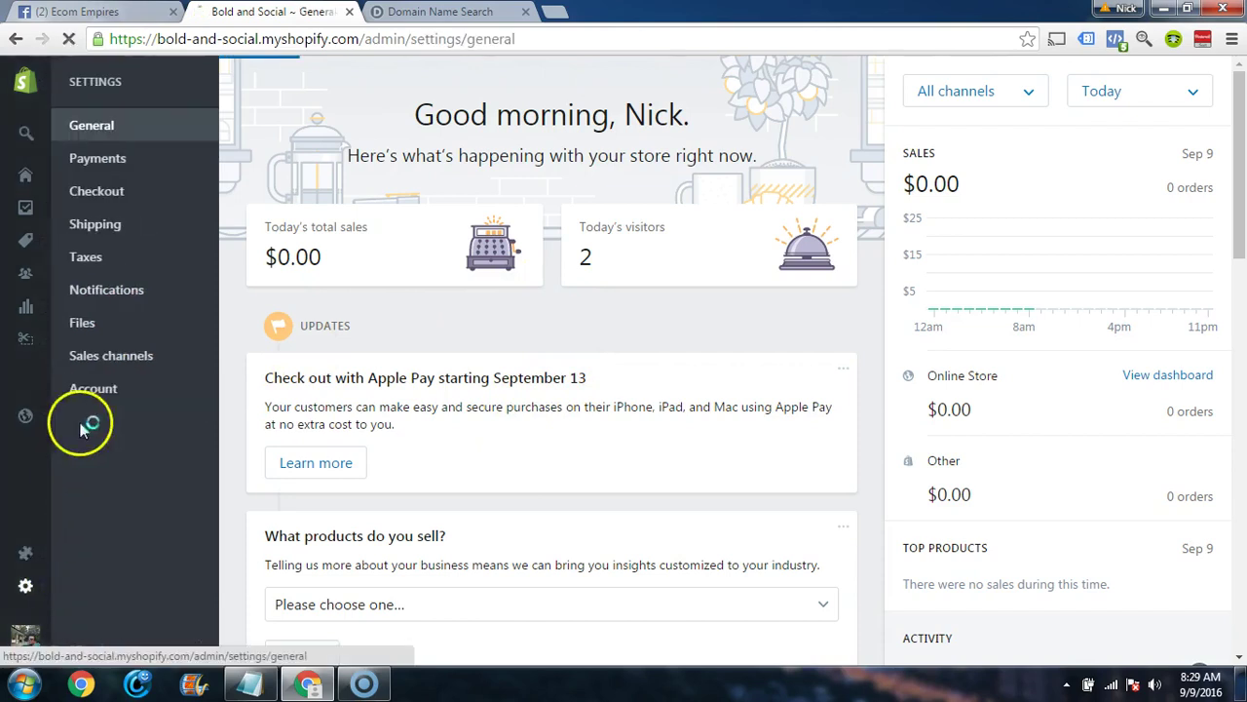
pyautogui.click(95, 404)
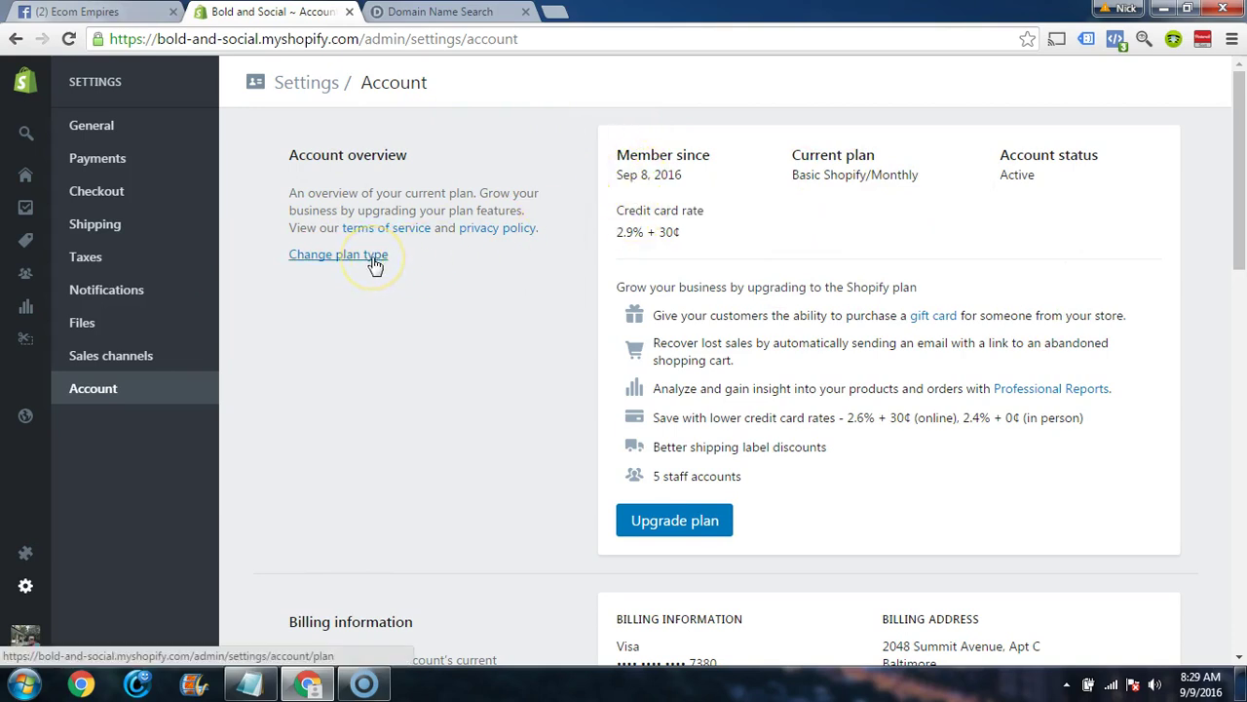
pyautogui.click(320, 256)
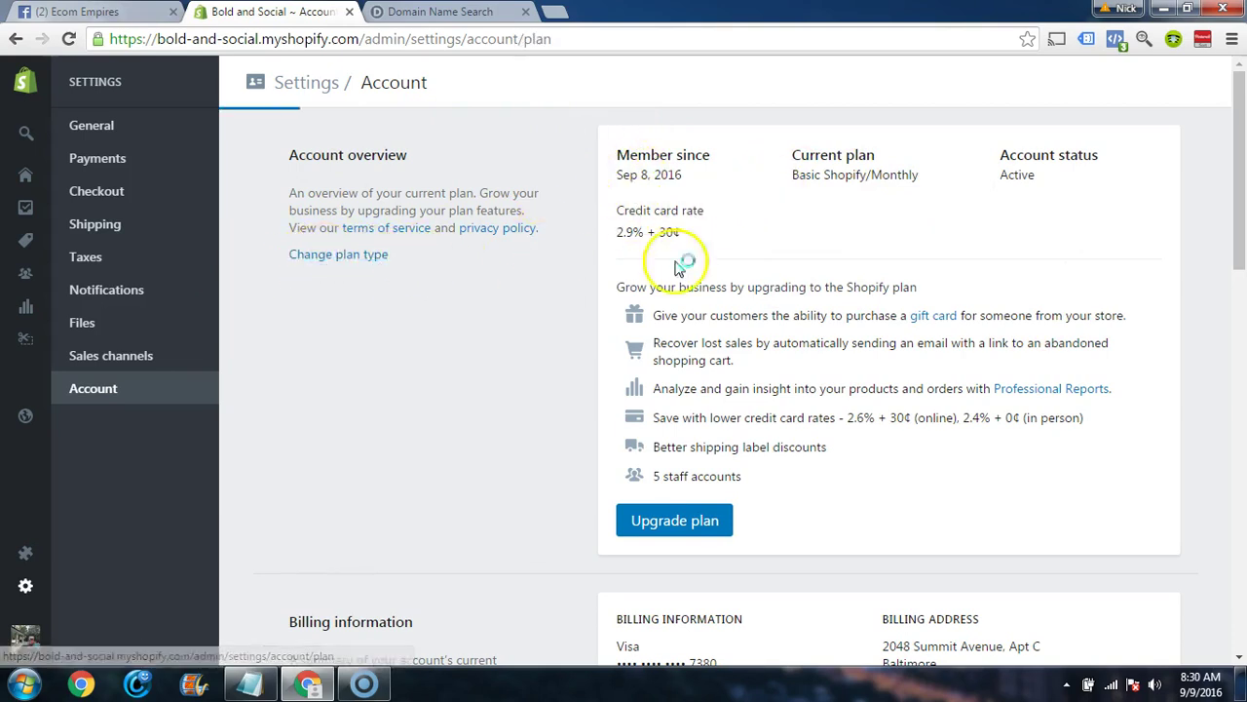
# - Compare the prices, credit card rates and features of the Basic Shopify, Shopify and Advanced Shopify plans, including professional reports
pyautogui.scroll(-3, 724, 315)
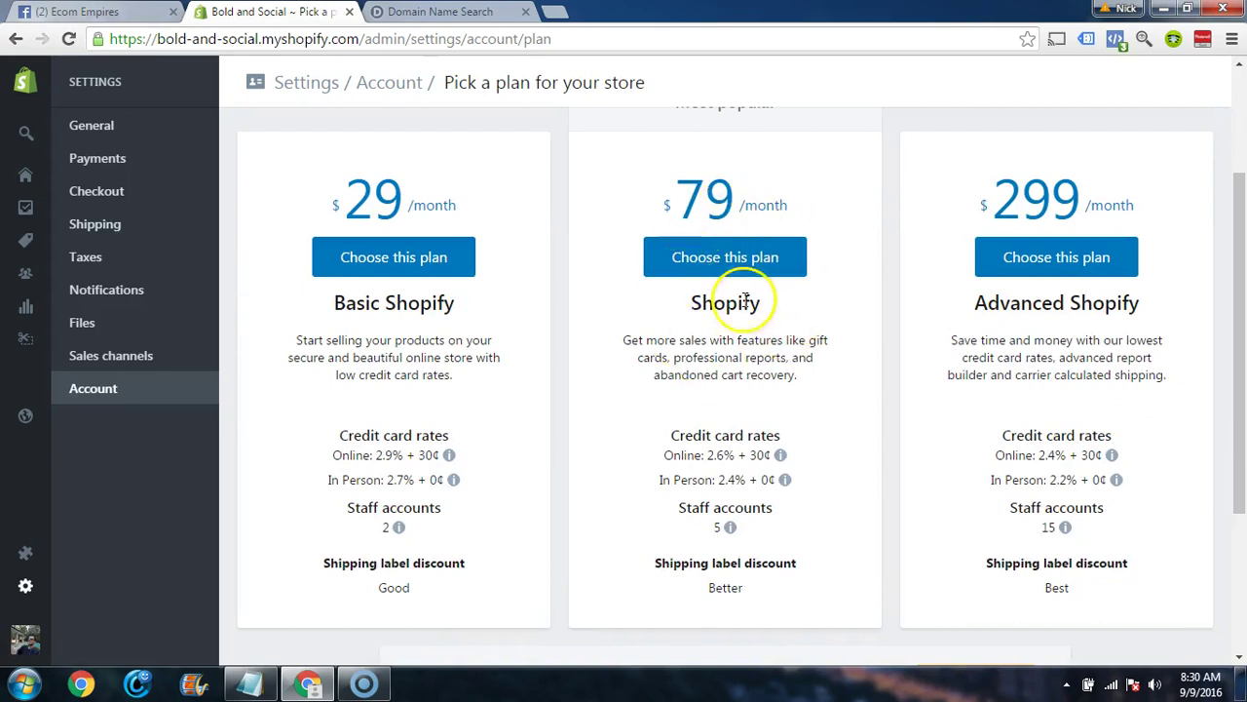
pyautogui.scroll(1, 726, 287)
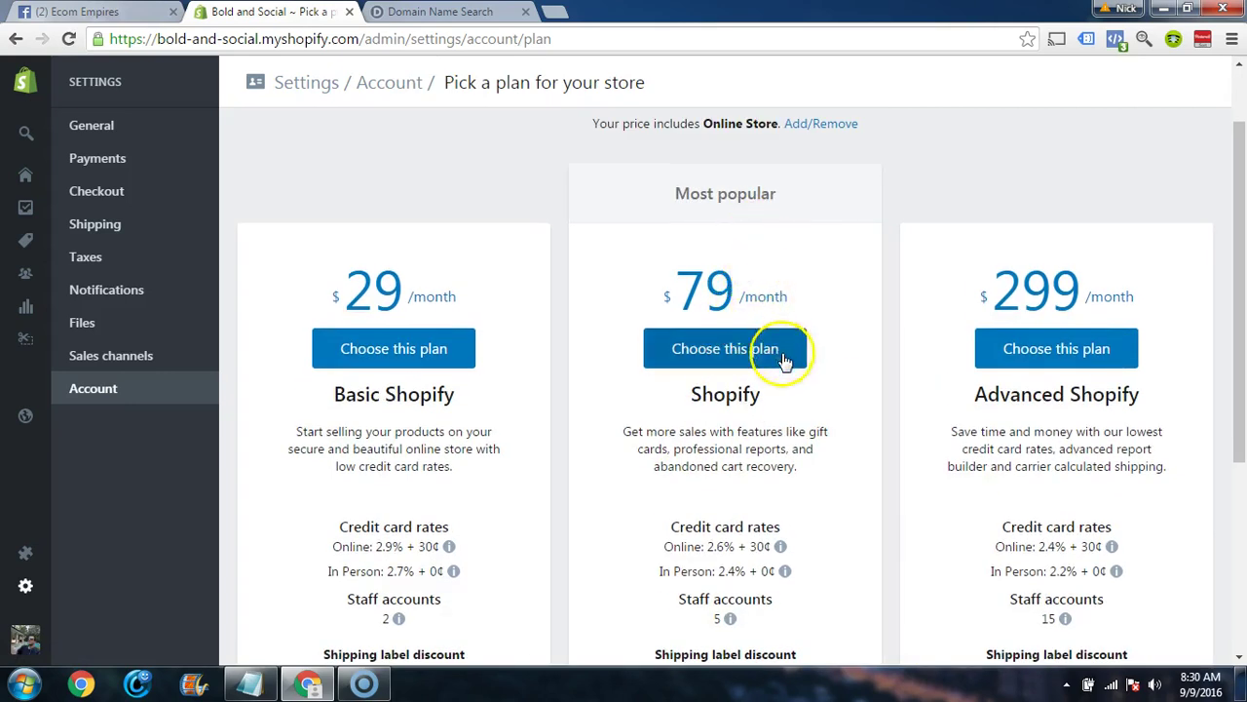
pyautogui.scroll(-3, 776, 387)
pyautogui.scroll(3, 776, 393)
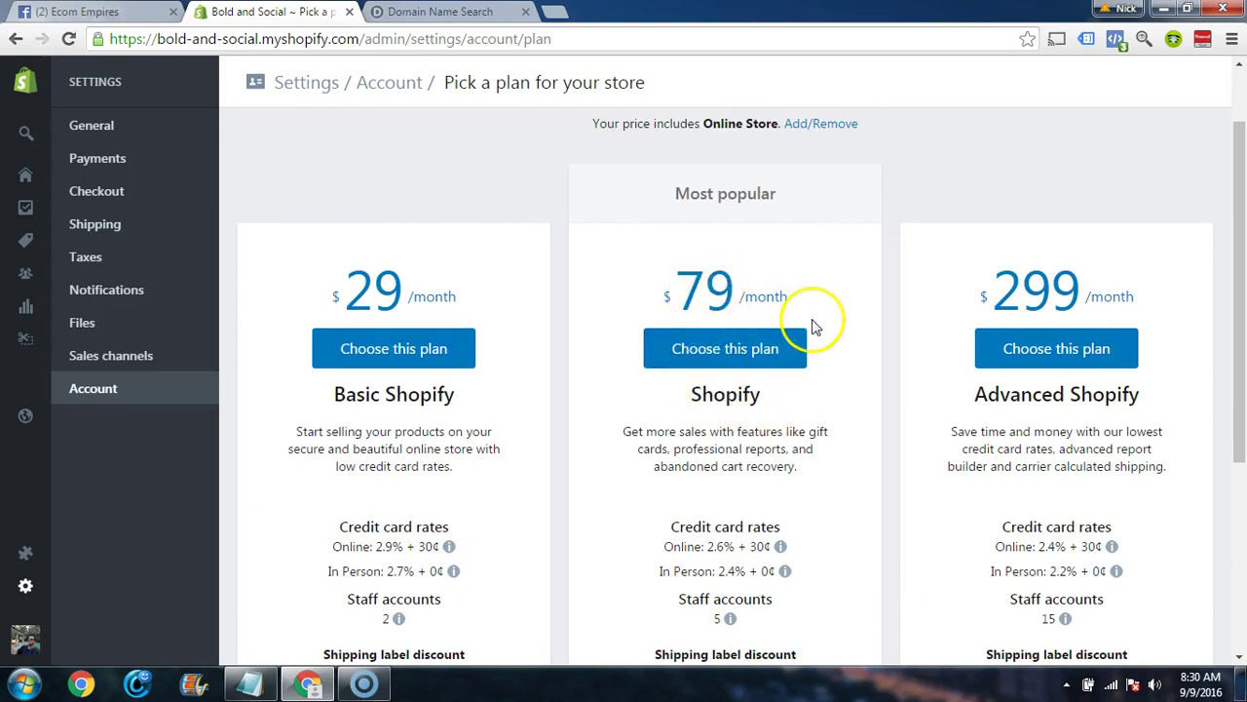
pyautogui.scroll(-1, 819, 329)
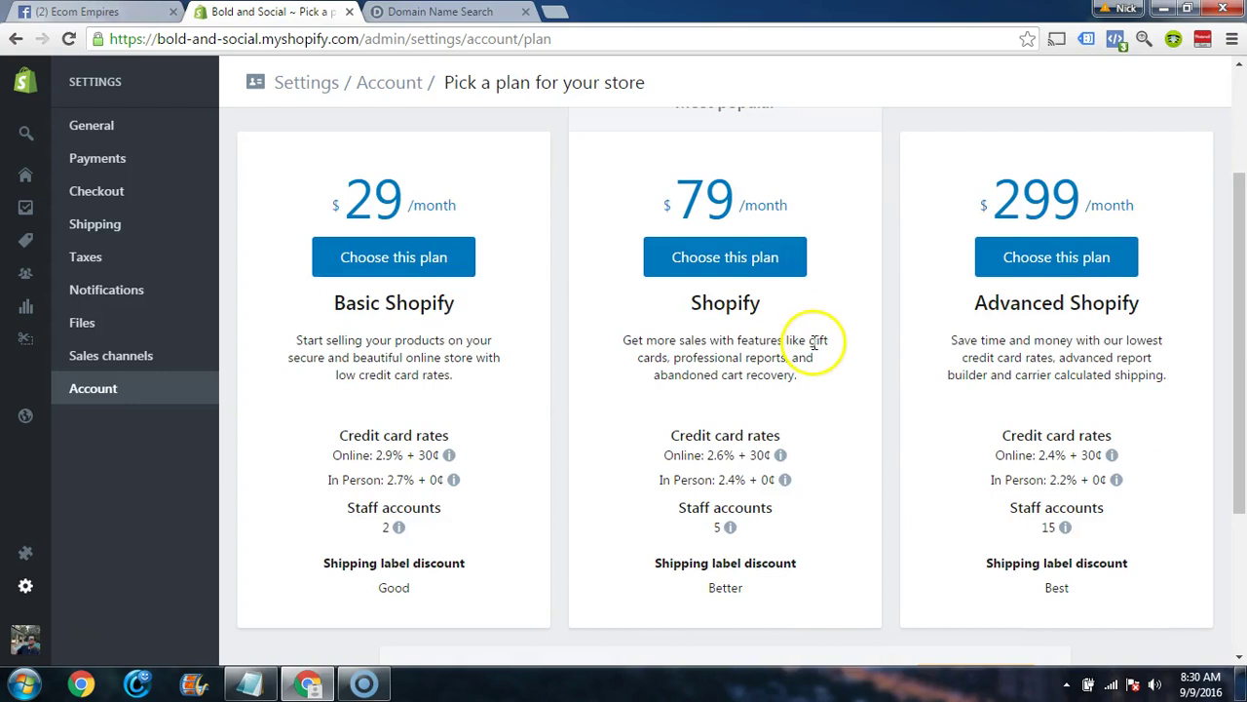
pyautogui.scroll(1, 842, 366)
pyautogui.scroll(-1, 844, 369)
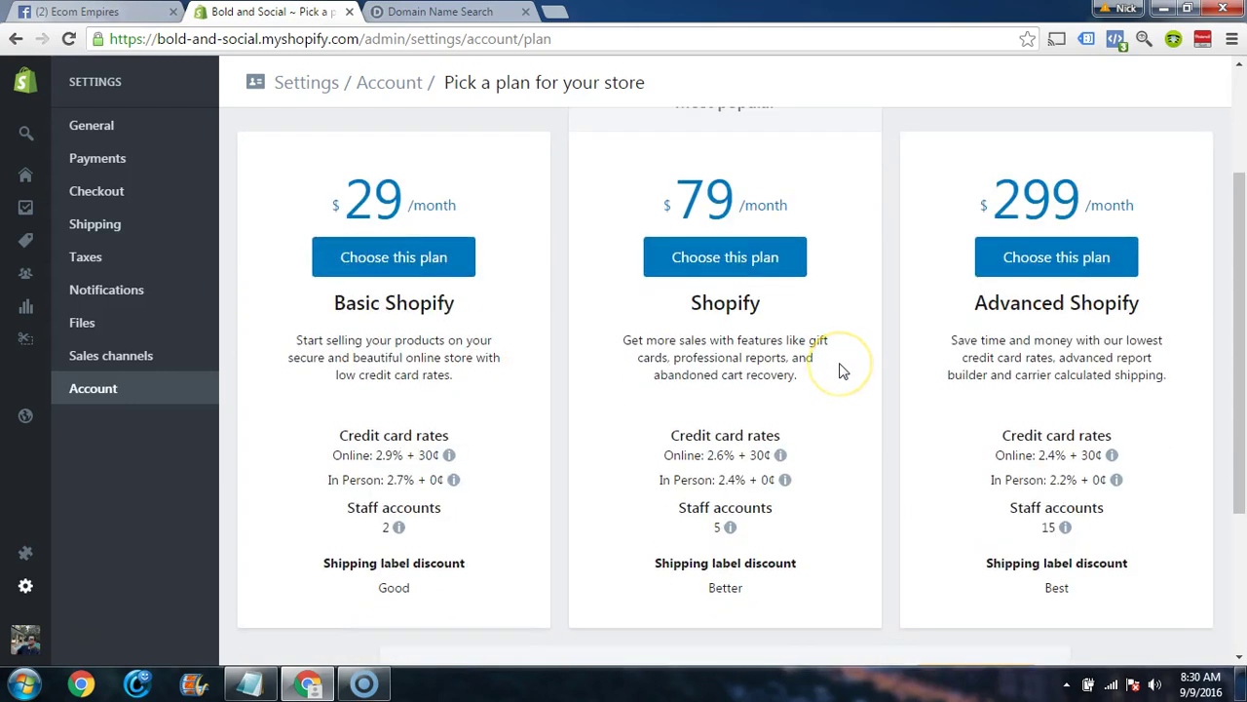
pyautogui.moveTo(787, 361); pyautogui.dragTo(672, 357)
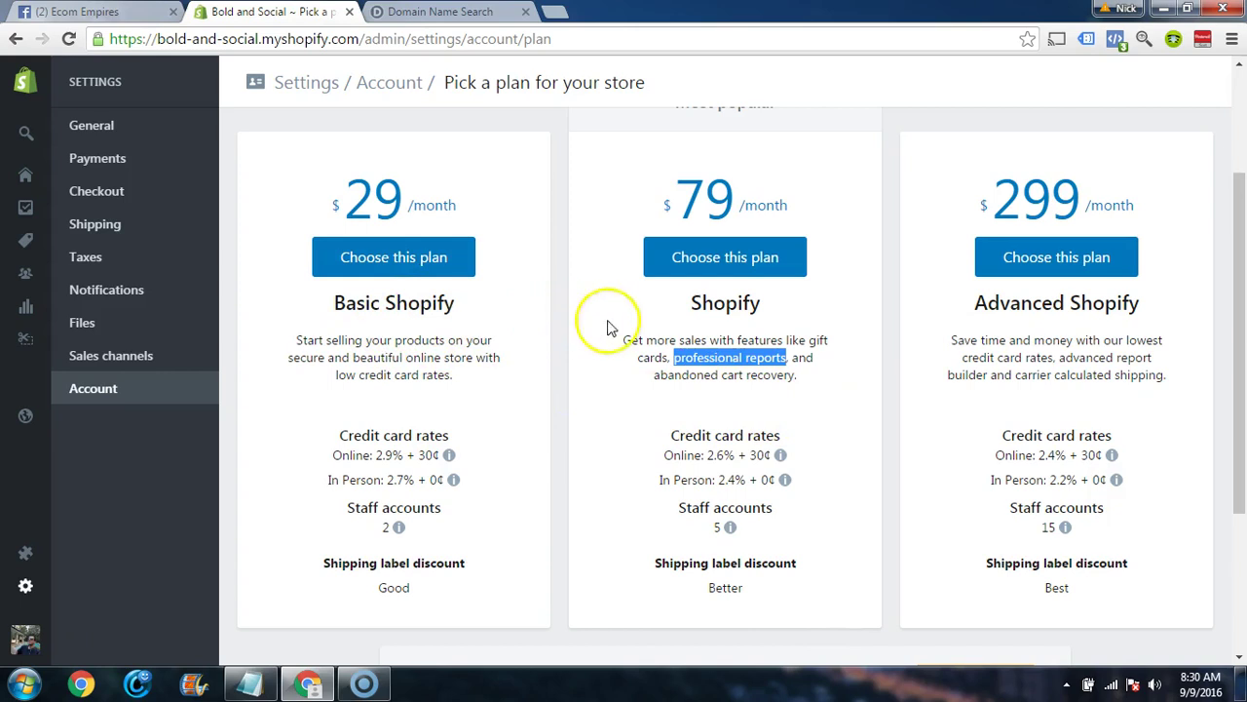
pyautogui.click(791, 359)
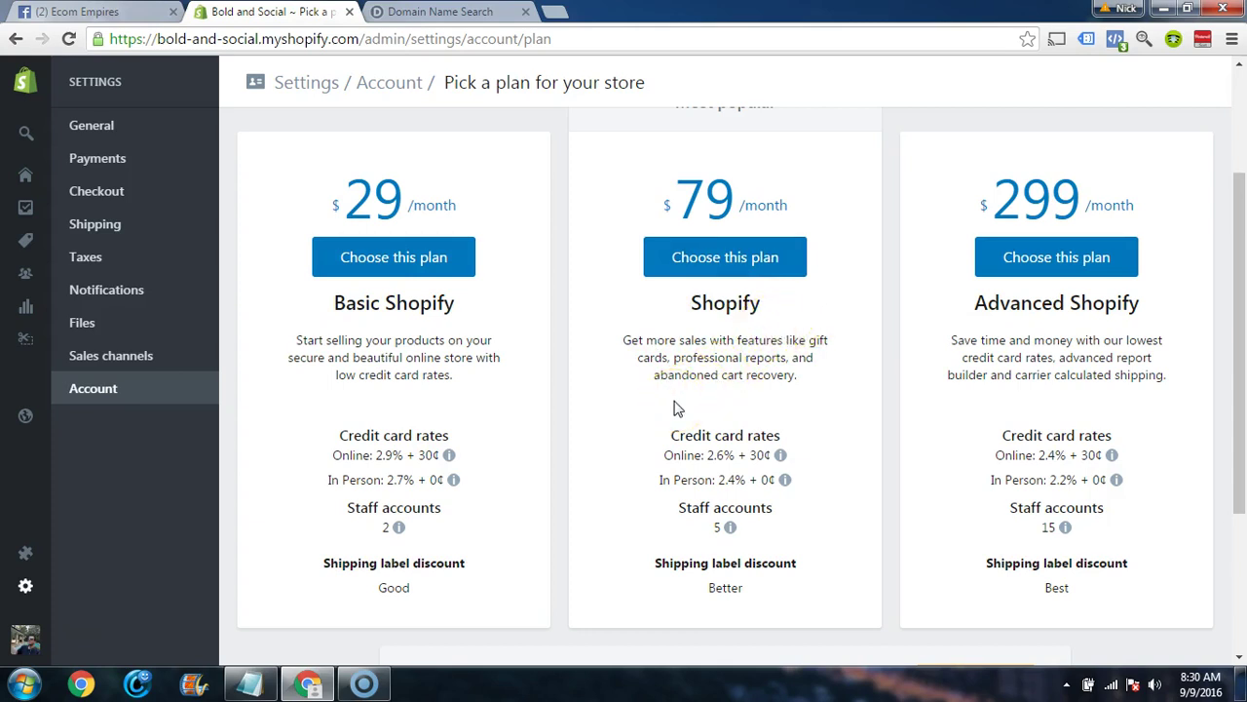
pyautogui.scroll(2, 678, 407)
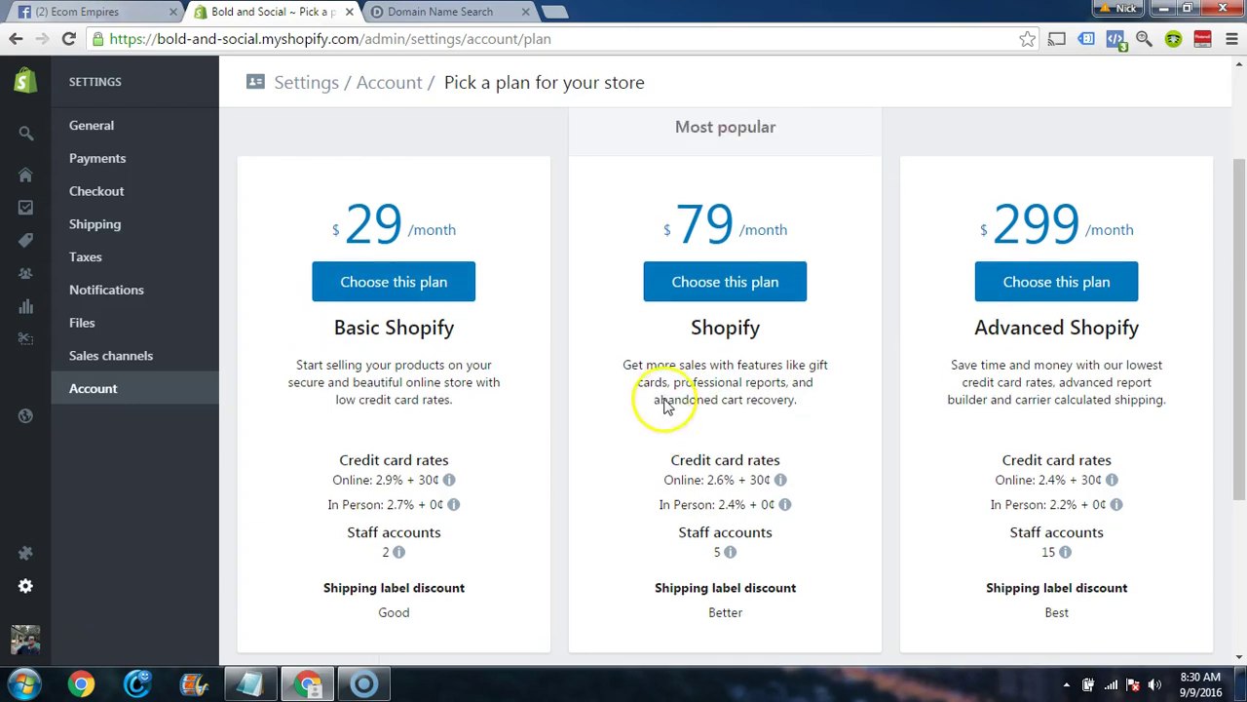
pyautogui.scroll(-1, 641, 384)
pyautogui.scroll(1, 579, 285)
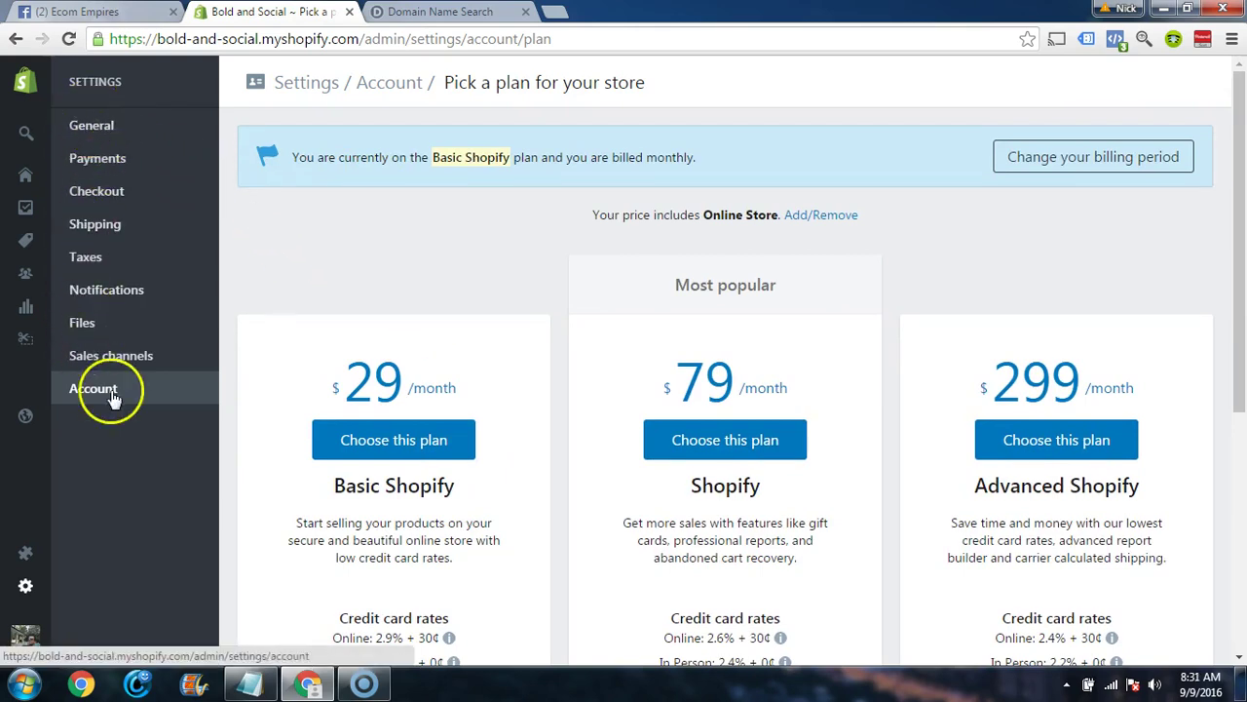
# - Open the general settings and review the store details and store address, paying attention to the customer email
pyautogui.click(103, 125)
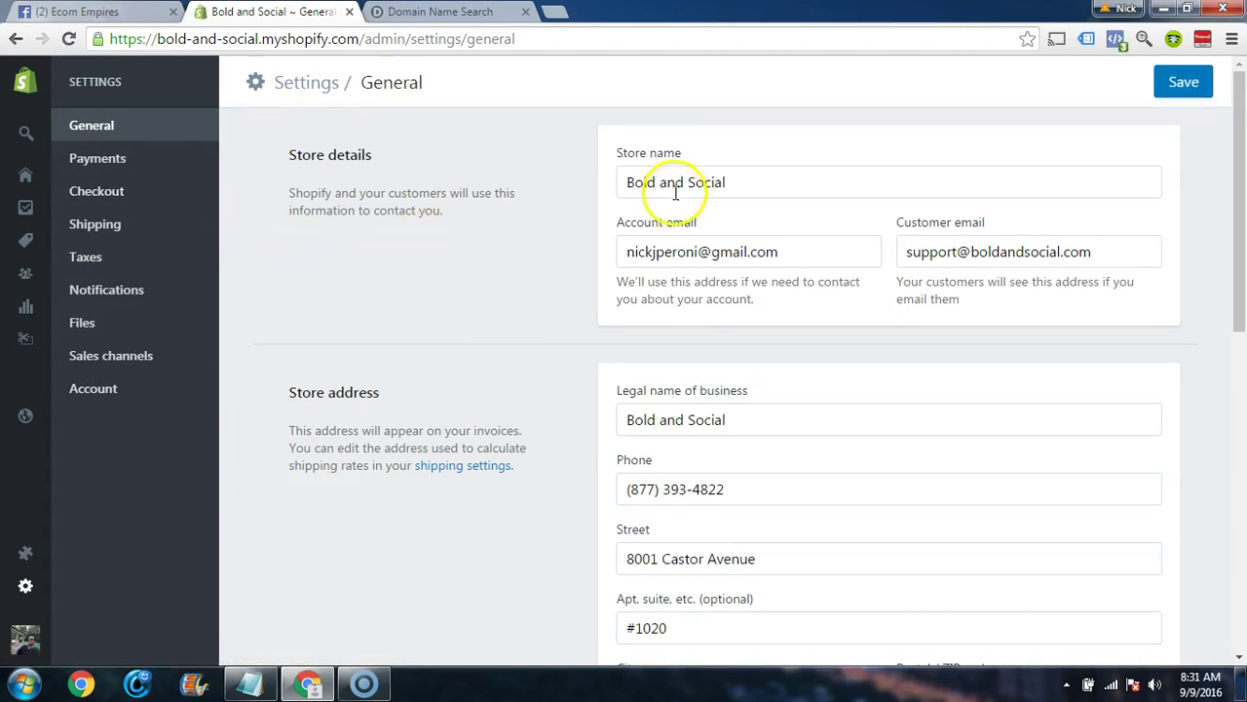
pyautogui.scroll(-4, 571, 284)
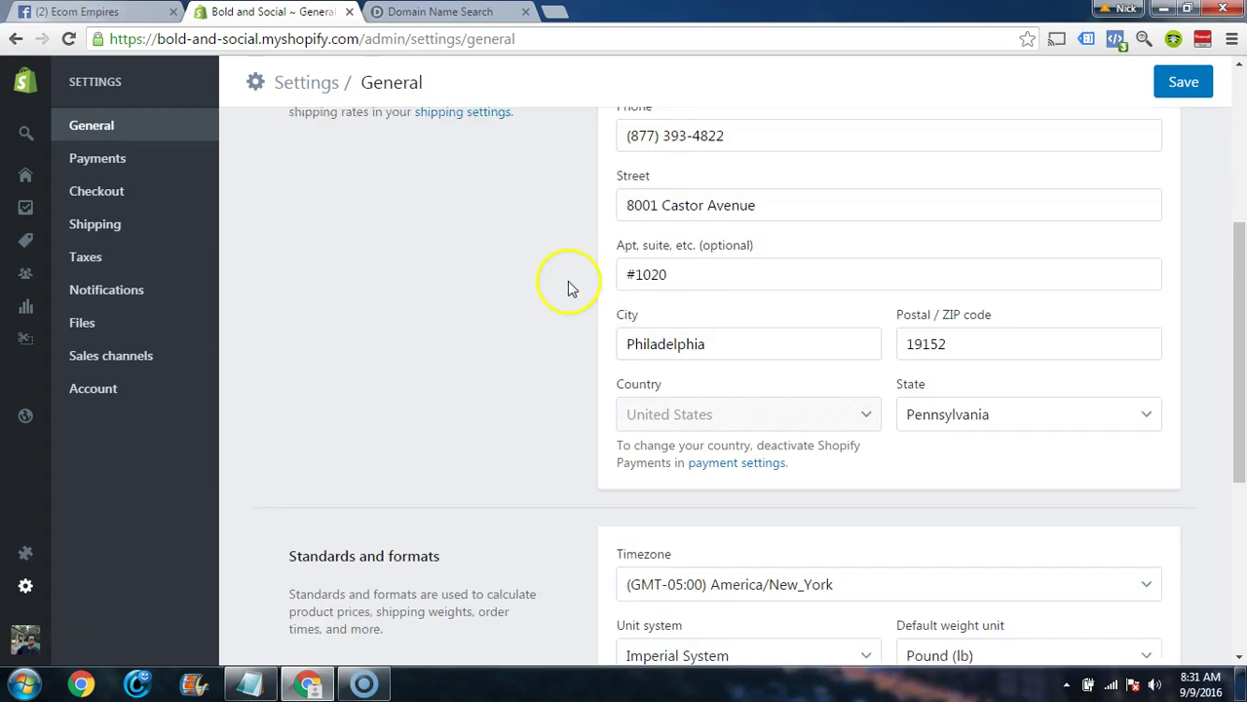
pyautogui.scroll(1, 679, 304)
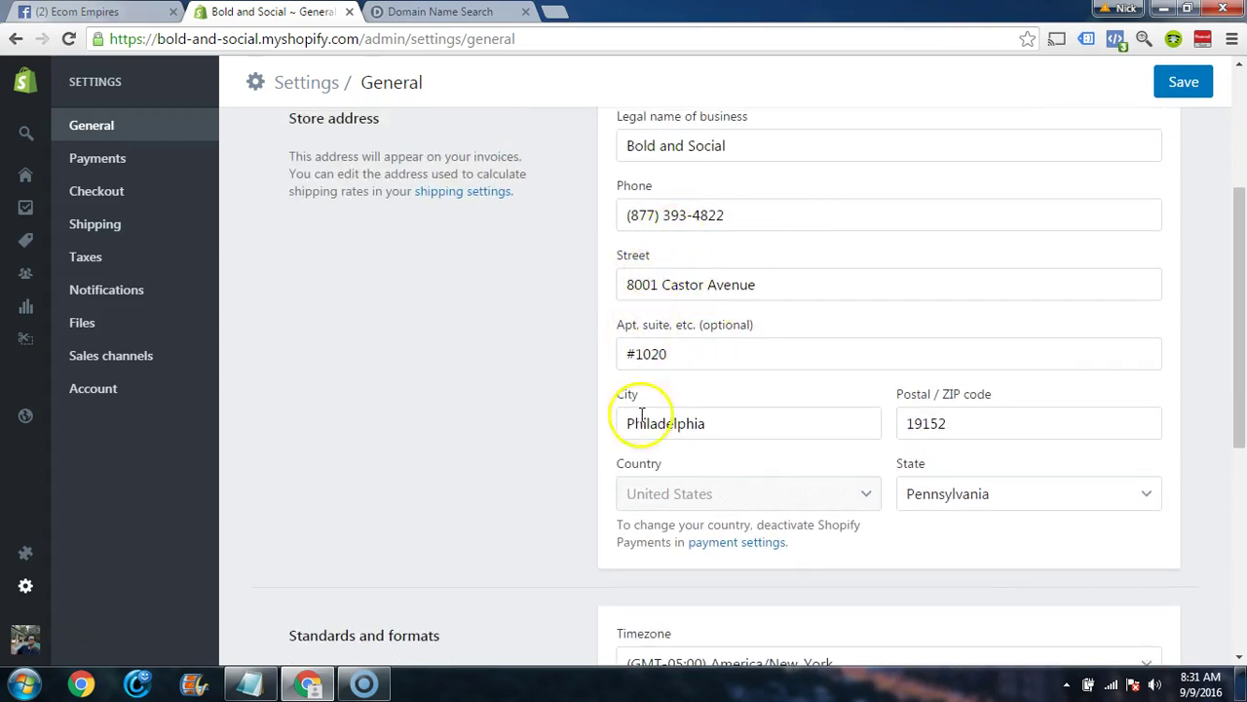
pyautogui.scroll(-1, 579, 423)
pyautogui.scroll(3, 574, 423)
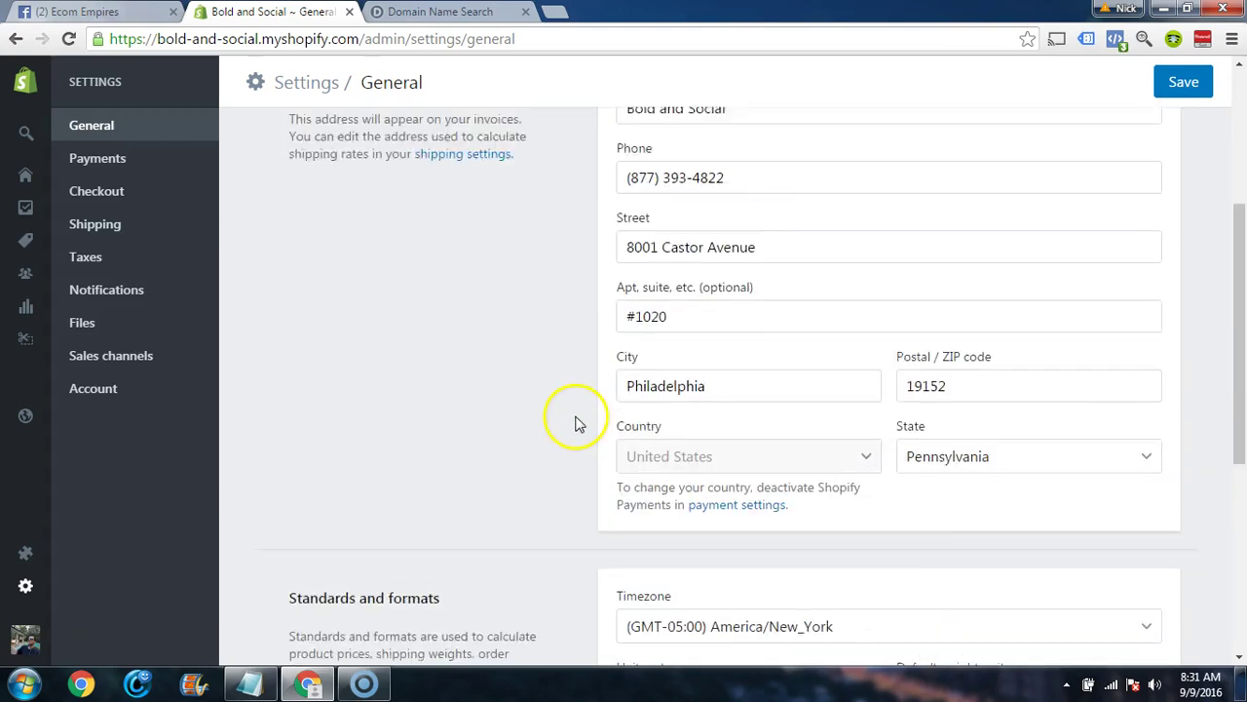
pyautogui.scroll(1, 809, 375)
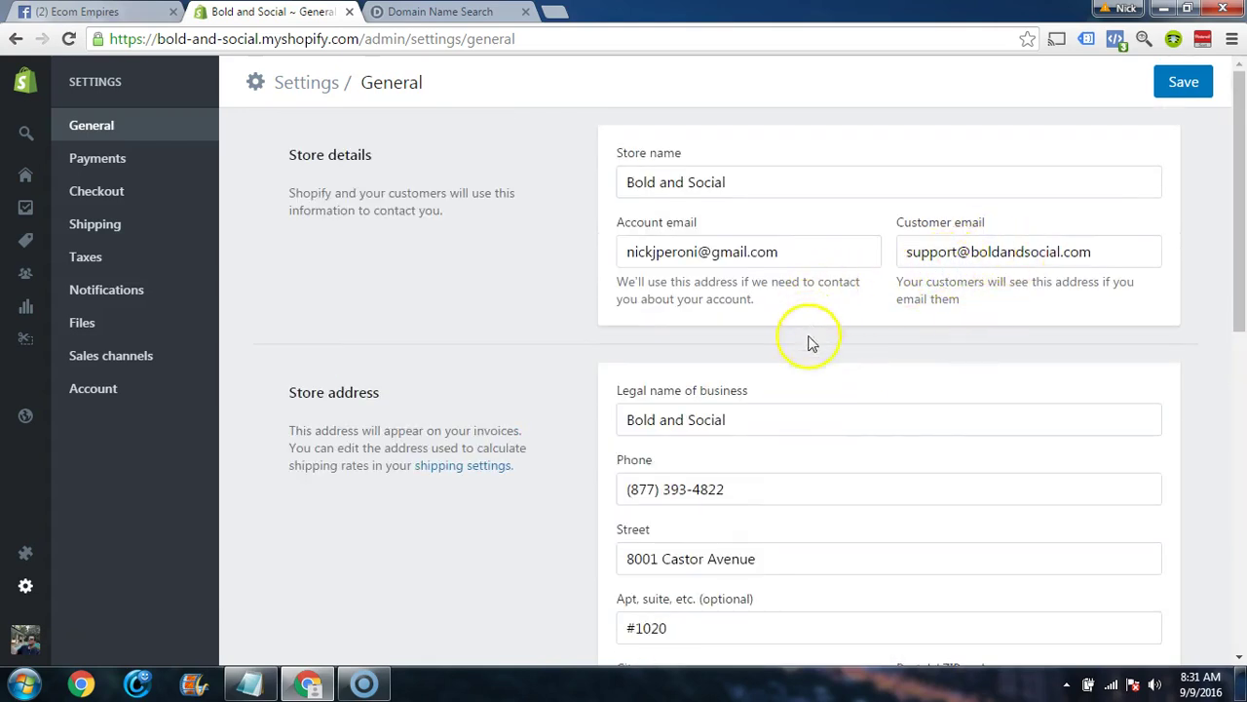
pyautogui.moveTo(1114, 251); pyautogui.dragTo(900, 278)
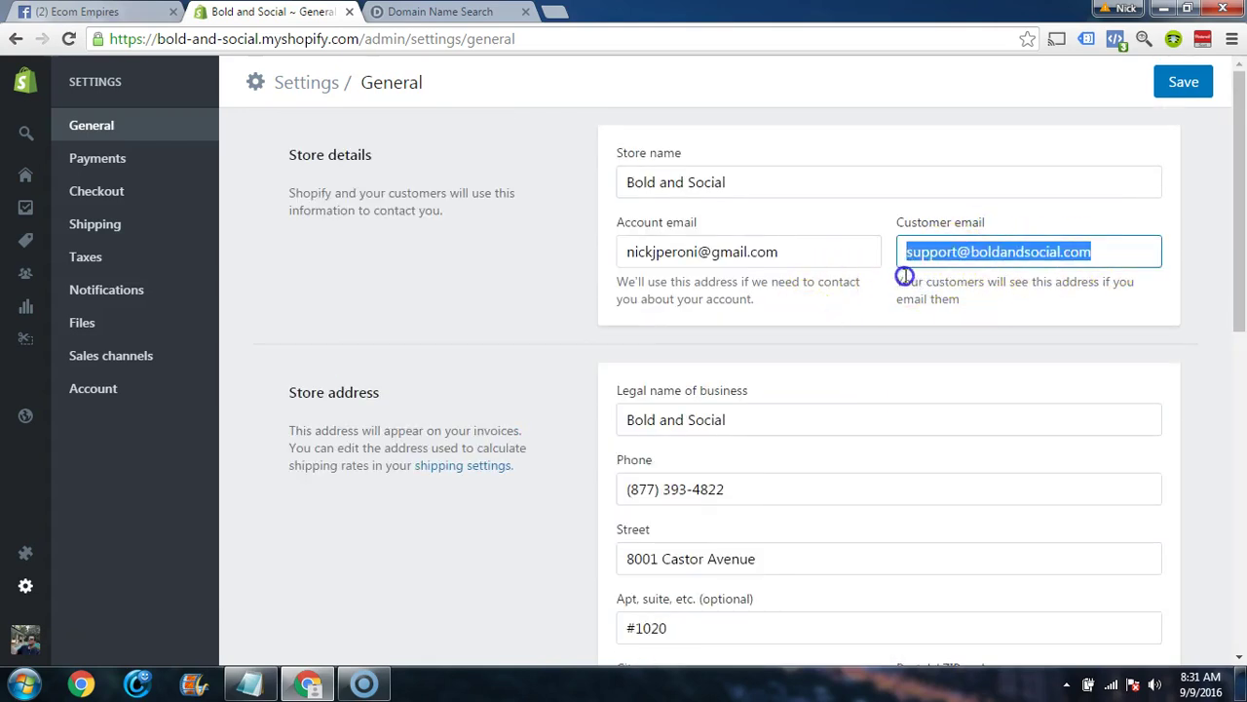
pyautogui.click(960, 294)
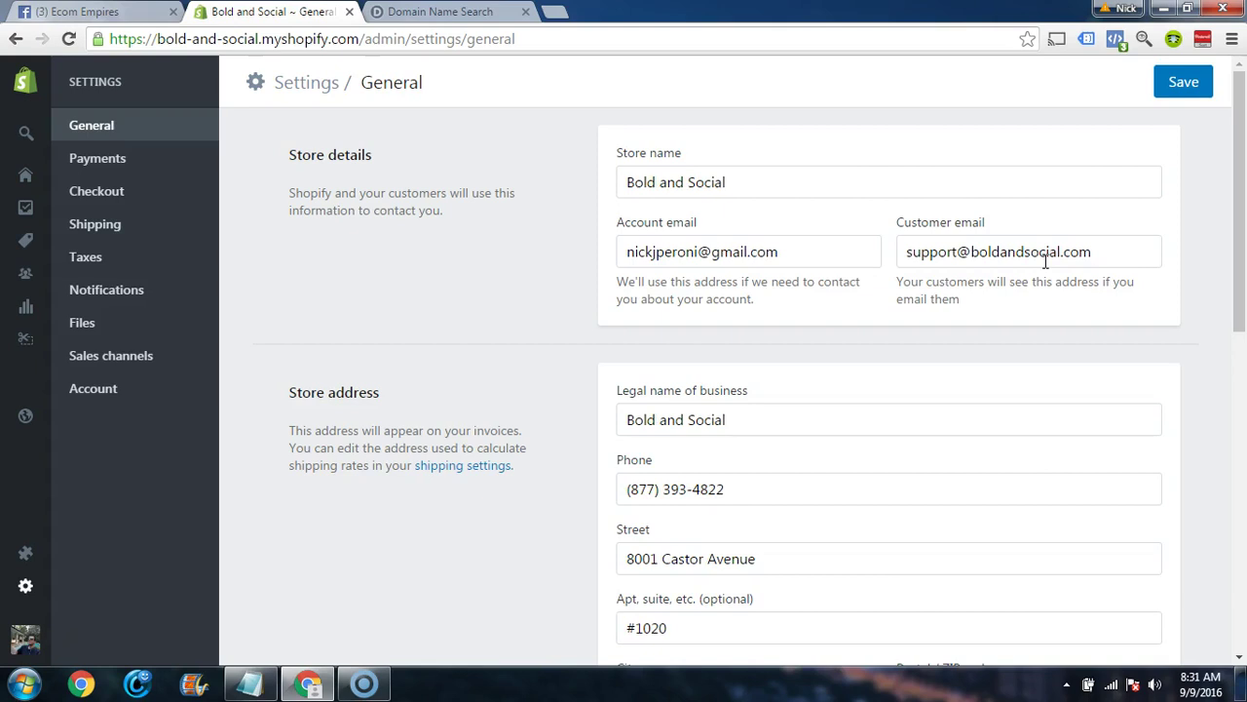
pyautogui.click(960, 261)
# - View the web hosting offer at ipage.com in a new browser tab, and close that tab
pyautogui.click(554, 12)
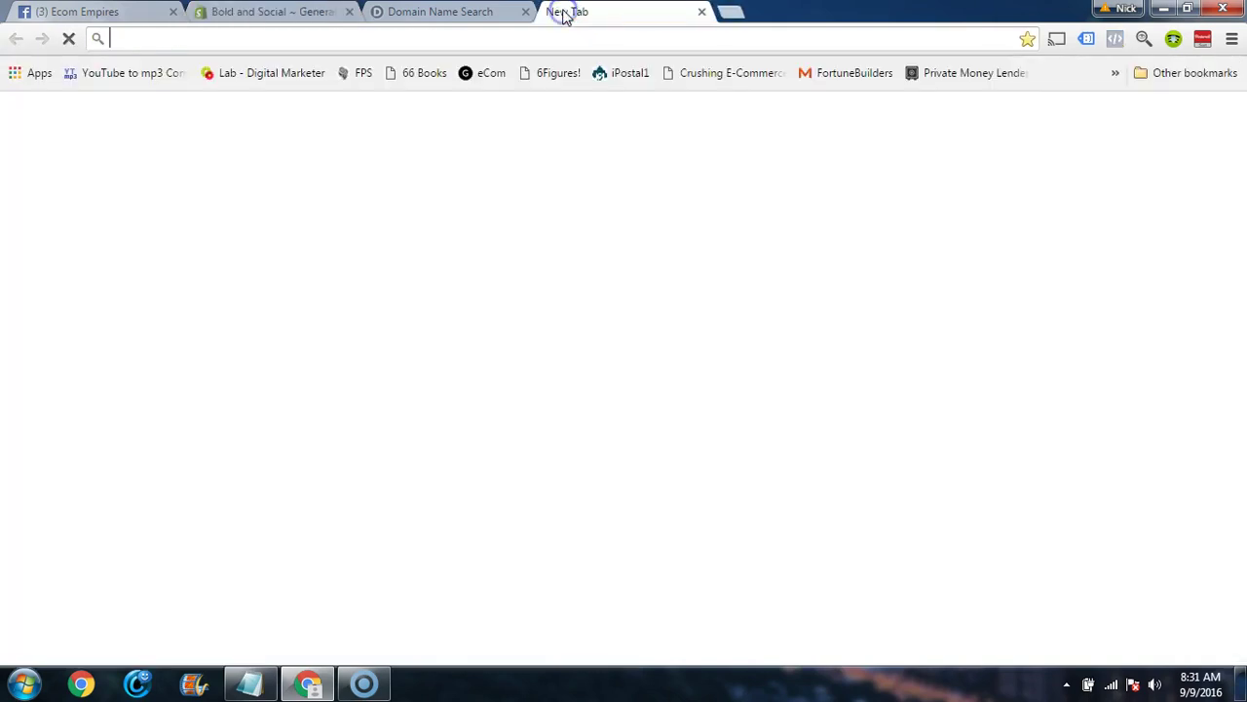
pyautogui.write('ipage.com')
pyautogui.press('Return')
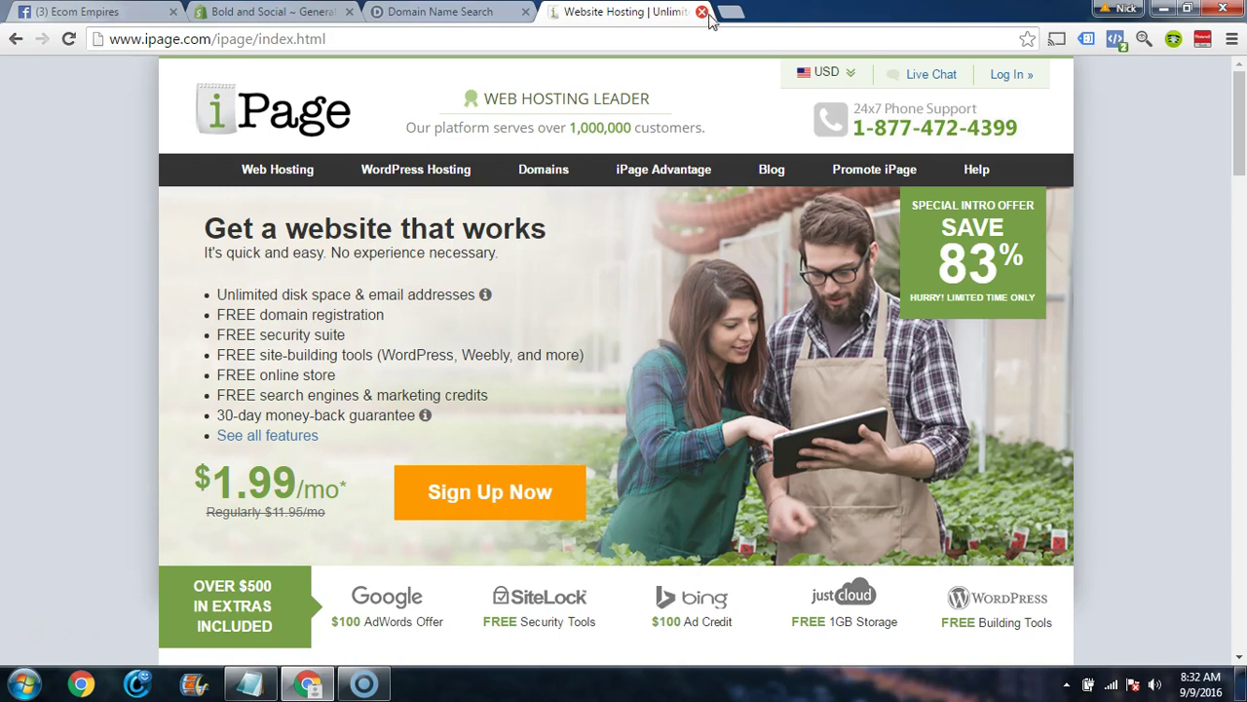
pyautogui.click(701, 11)
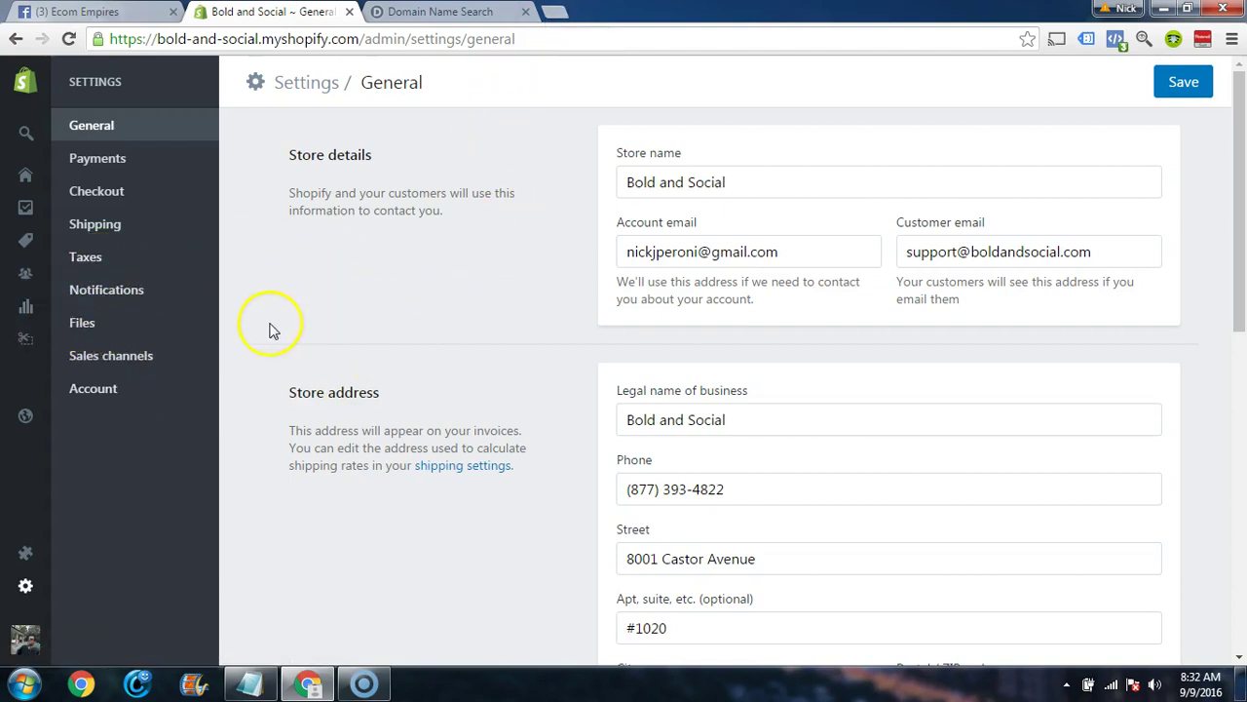
# - Go to the Online Store section and open its Domains page in a separate browser tab
pyautogui.moveTo(24, 245)
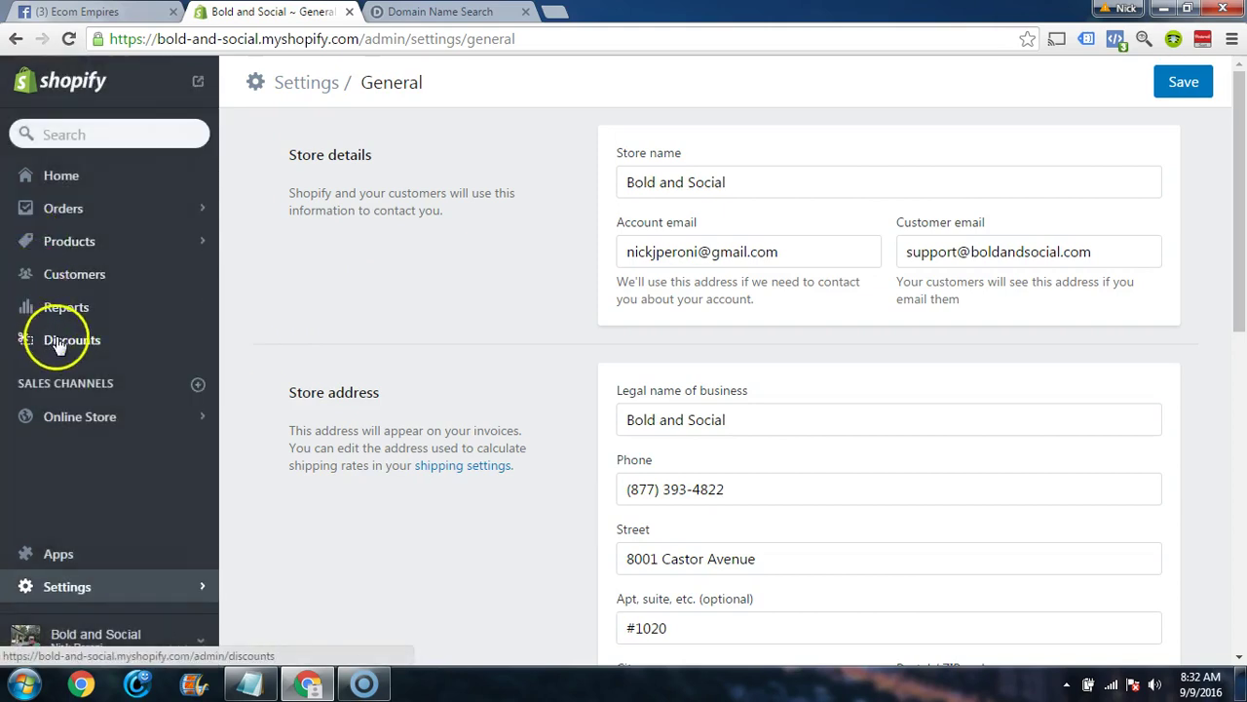
pyautogui.click(78, 417)
pyautogui.rightClick(111, 228)
pyautogui.press('Escape')
pyautogui.rightClick(92, 259)
pyautogui.click(113, 276)
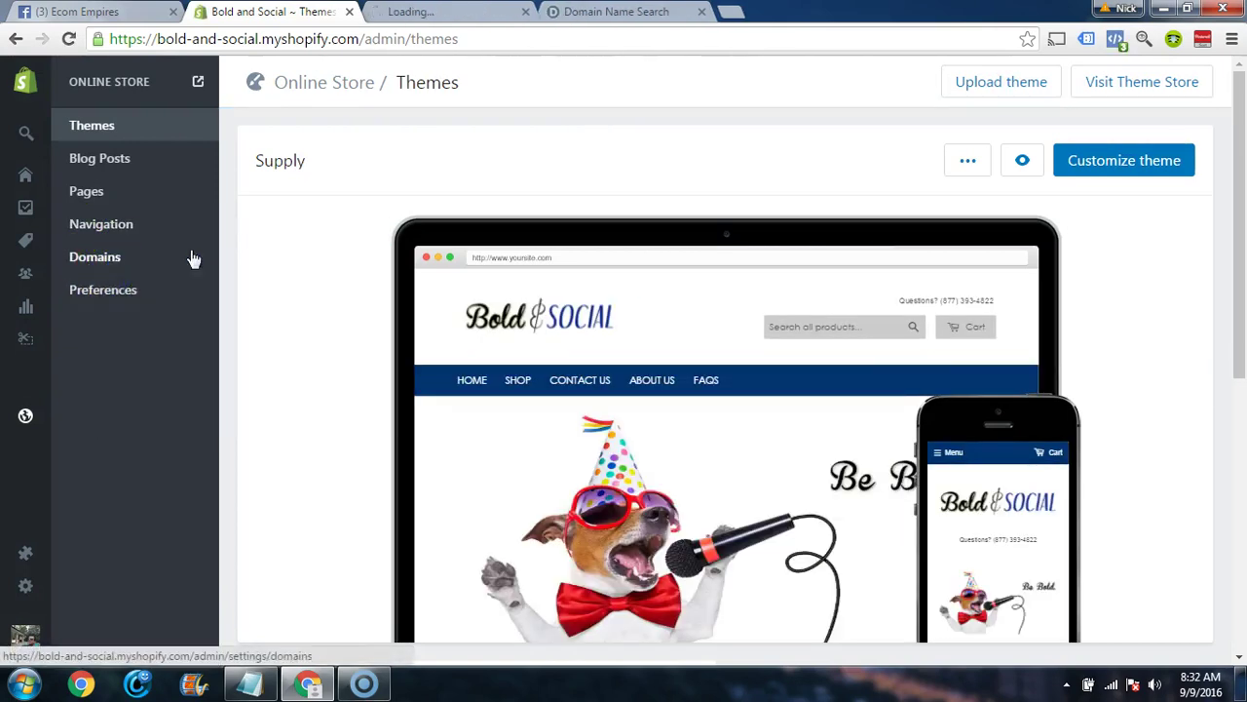
pyautogui.click(46, 557)
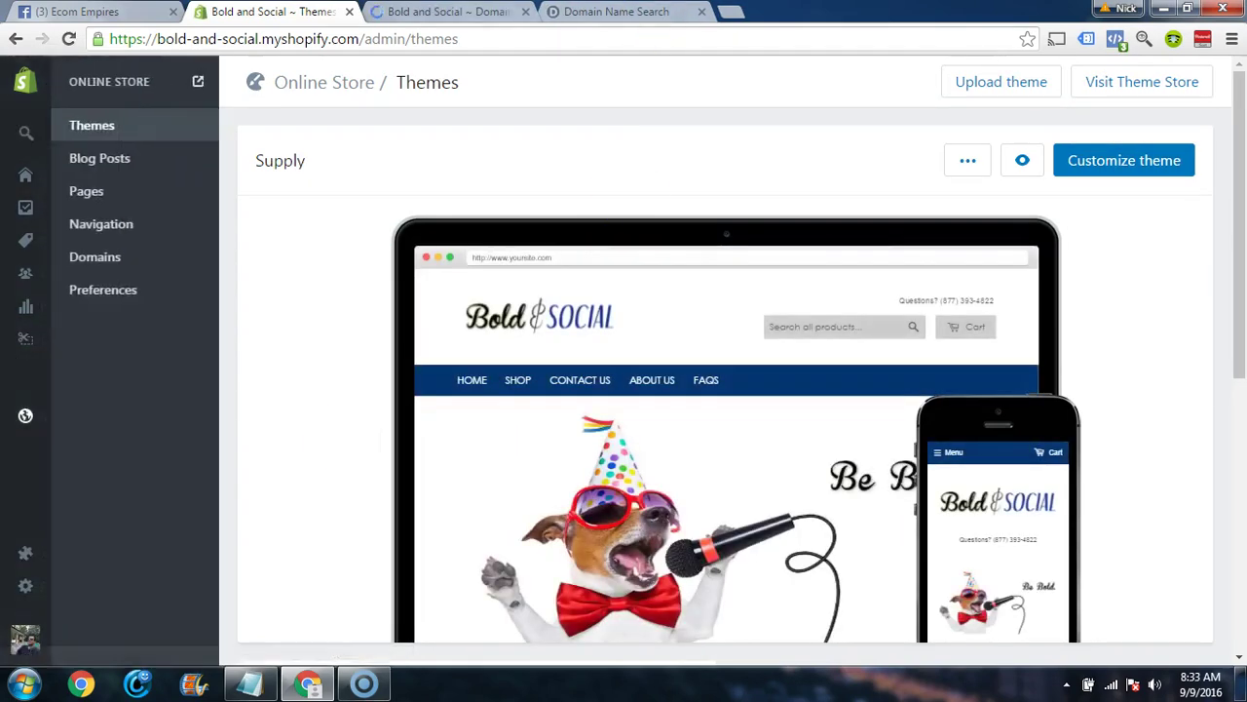
pyautogui.click(449, 12)
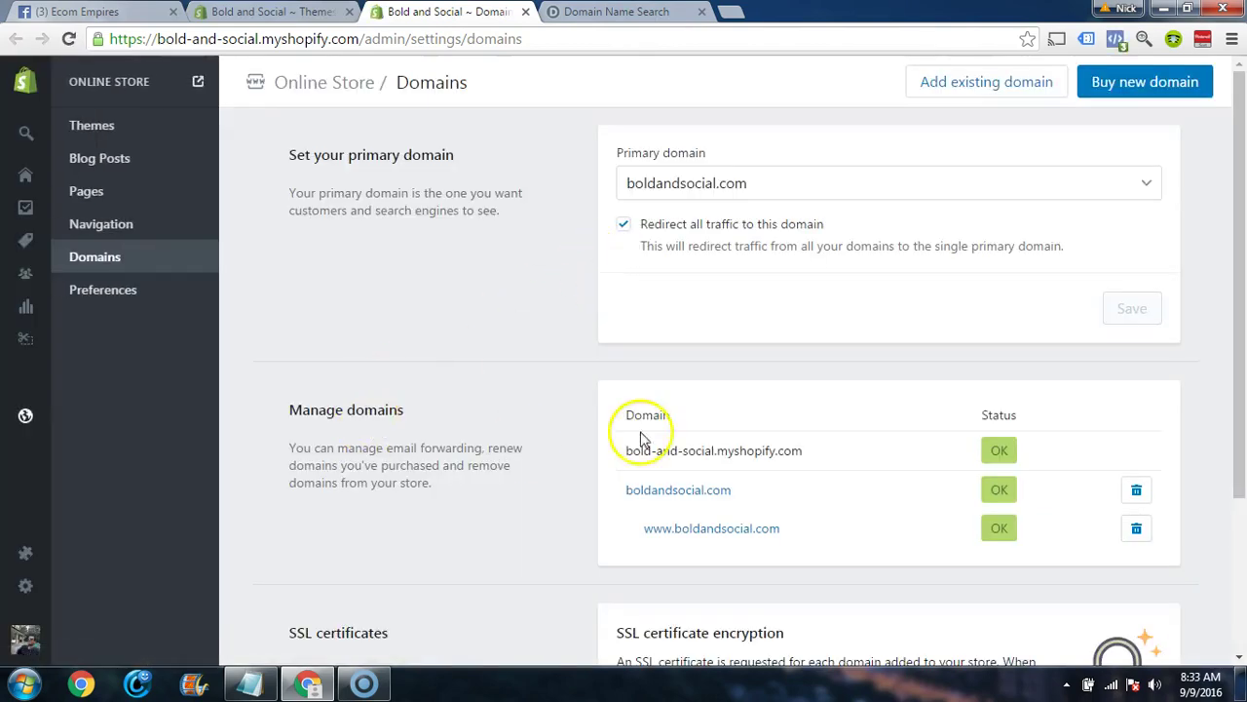
# - Review the primary domain, managed domains and SSL certificate settings, and look through Shopify's Domains Manual
pyautogui.scroll(-3, 794, 429)
pyautogui.scroll(2, 489, 465)
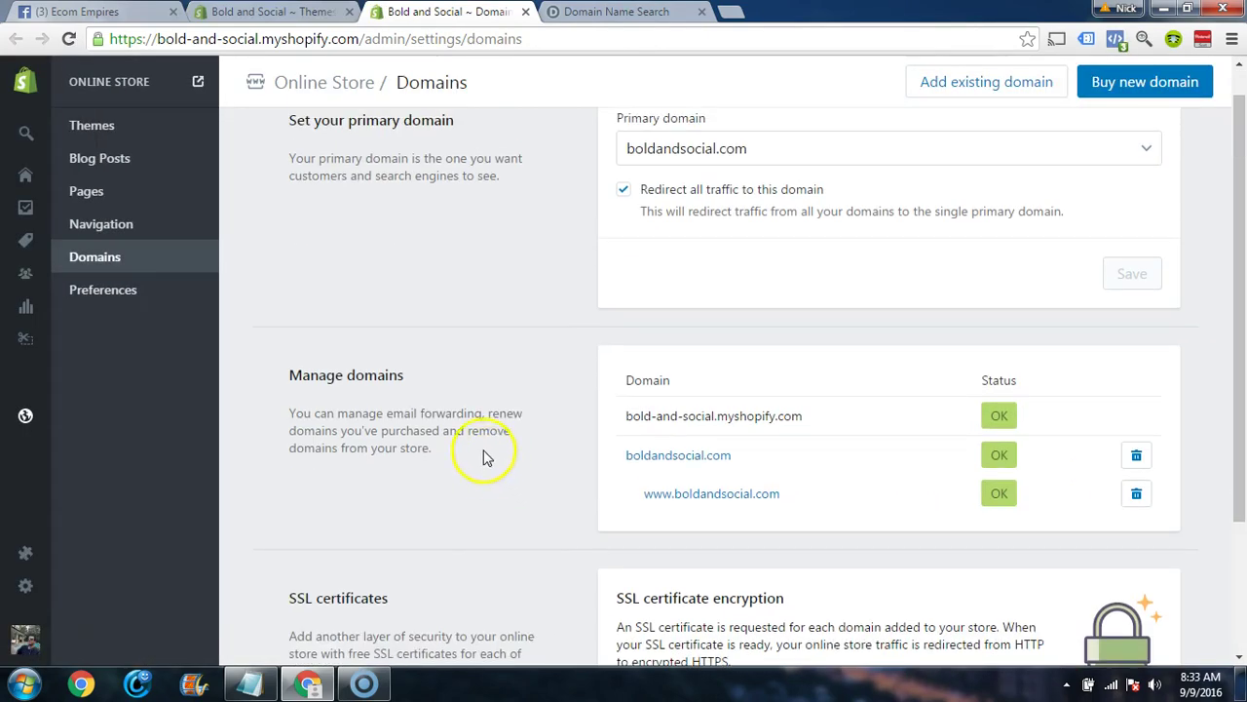
pyautogui.scroll(1, 979, 398)
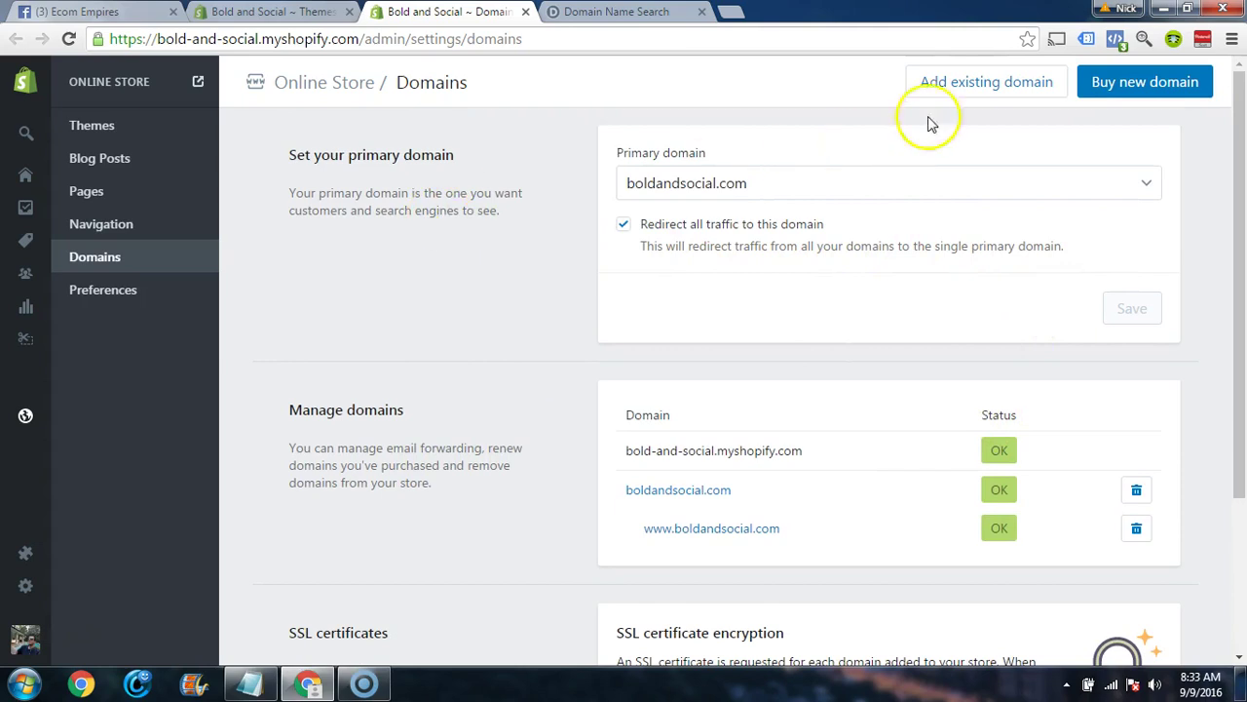
pyautogui.scroll(-2, 261, 343)
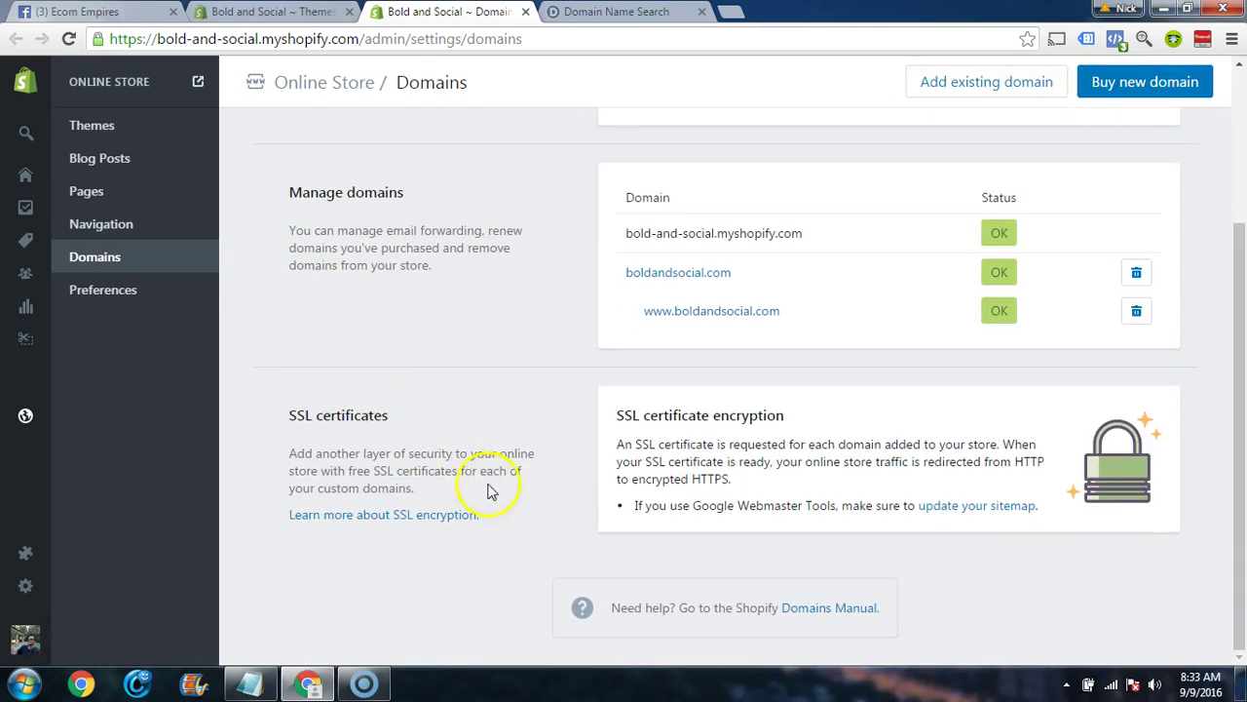
pyautogui.click(828, 607)
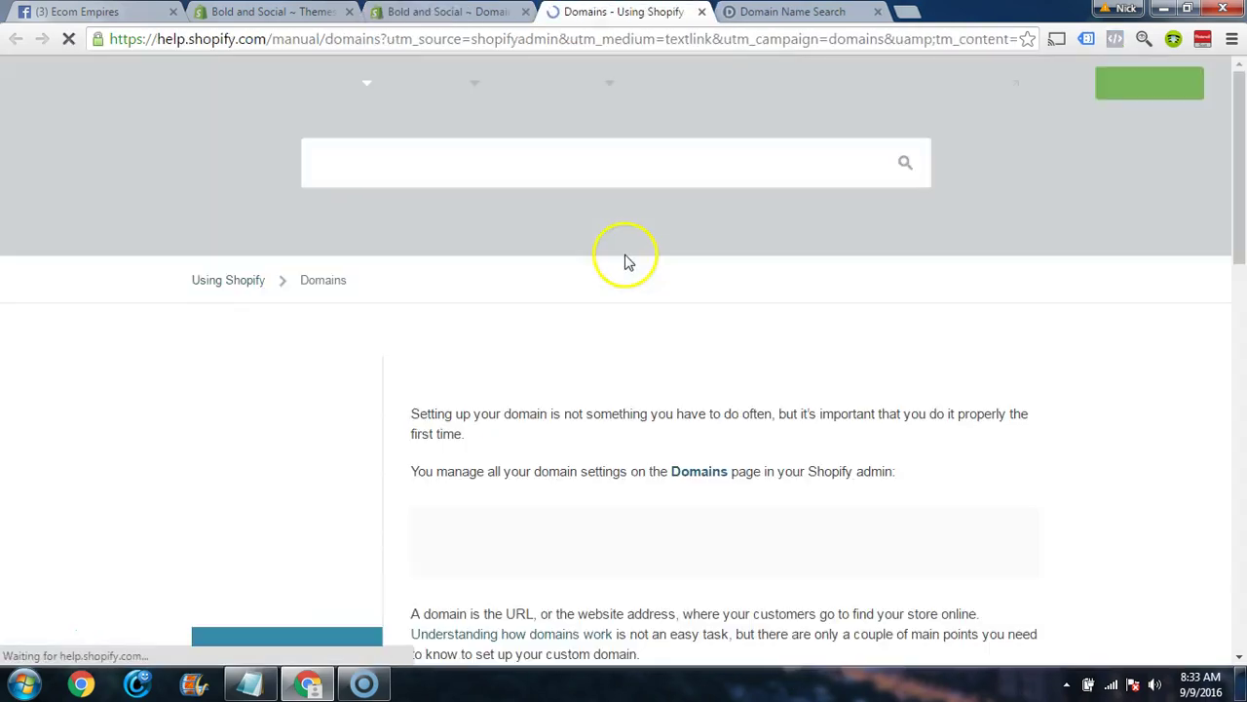
pyautogui.scroll(-12, 626, 261)
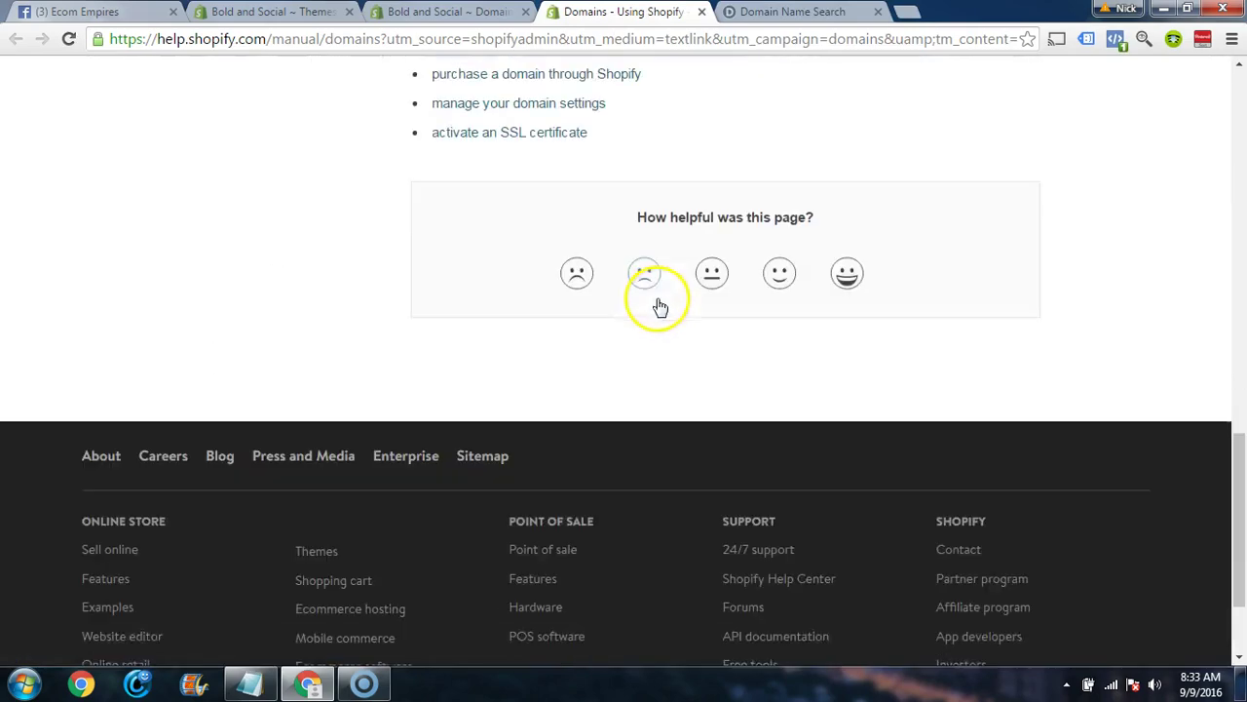
# - Open the Managing domains article in the Shopify manual and read how to set a primary domain
pyautogui.scroll(5, 657, 306)
pyautogui.scroll(3, 604, 385)
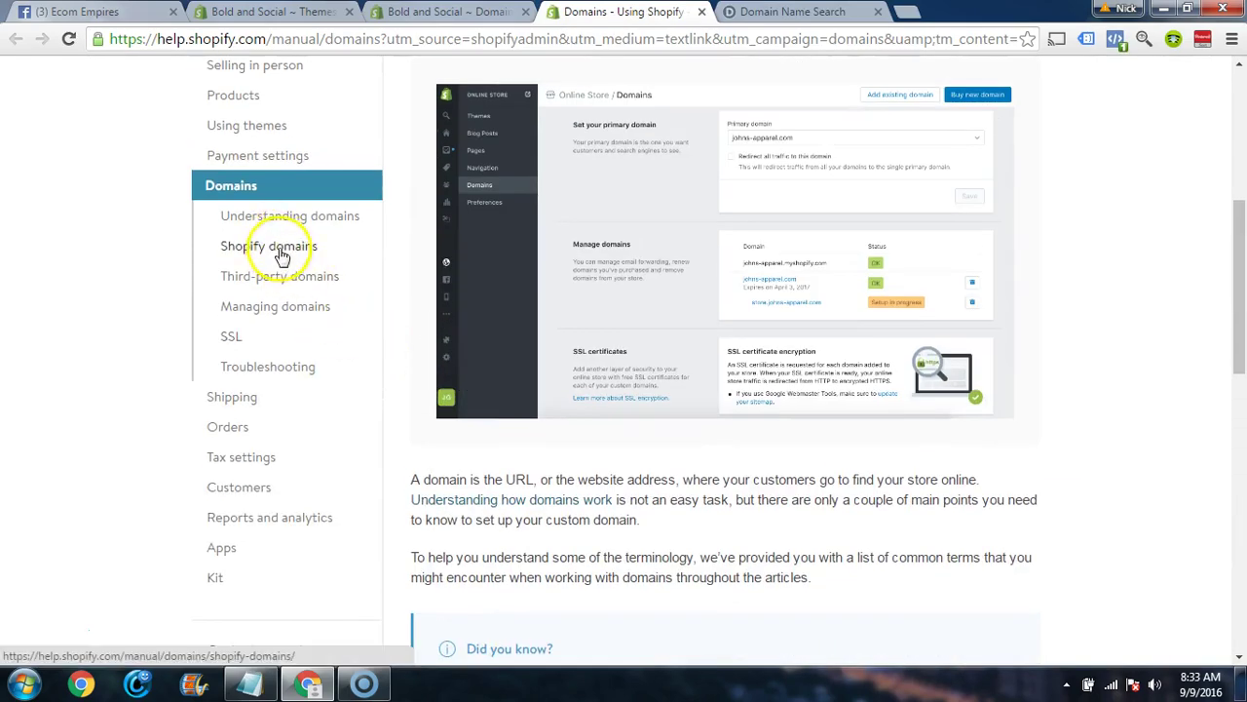
pyautogui.scroll(2, 312, 251)
pyautogui.scroll(-1, 292, 293)
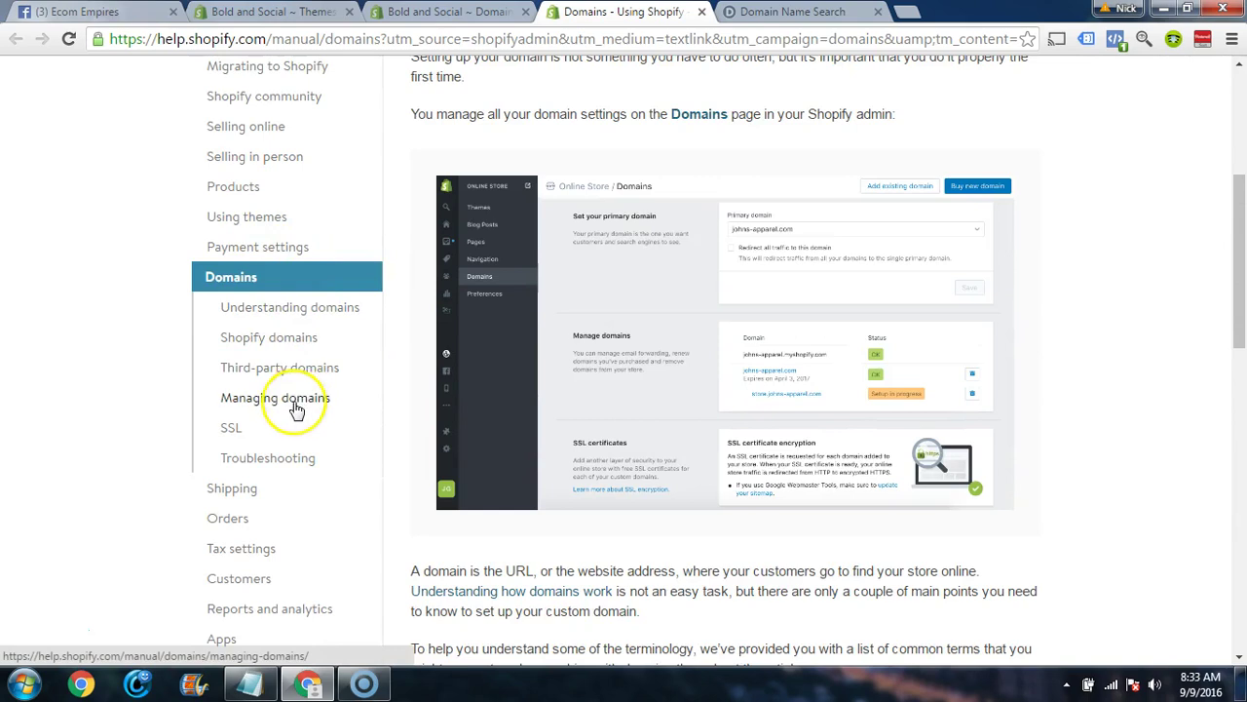
pyautogui.click(293, 404)
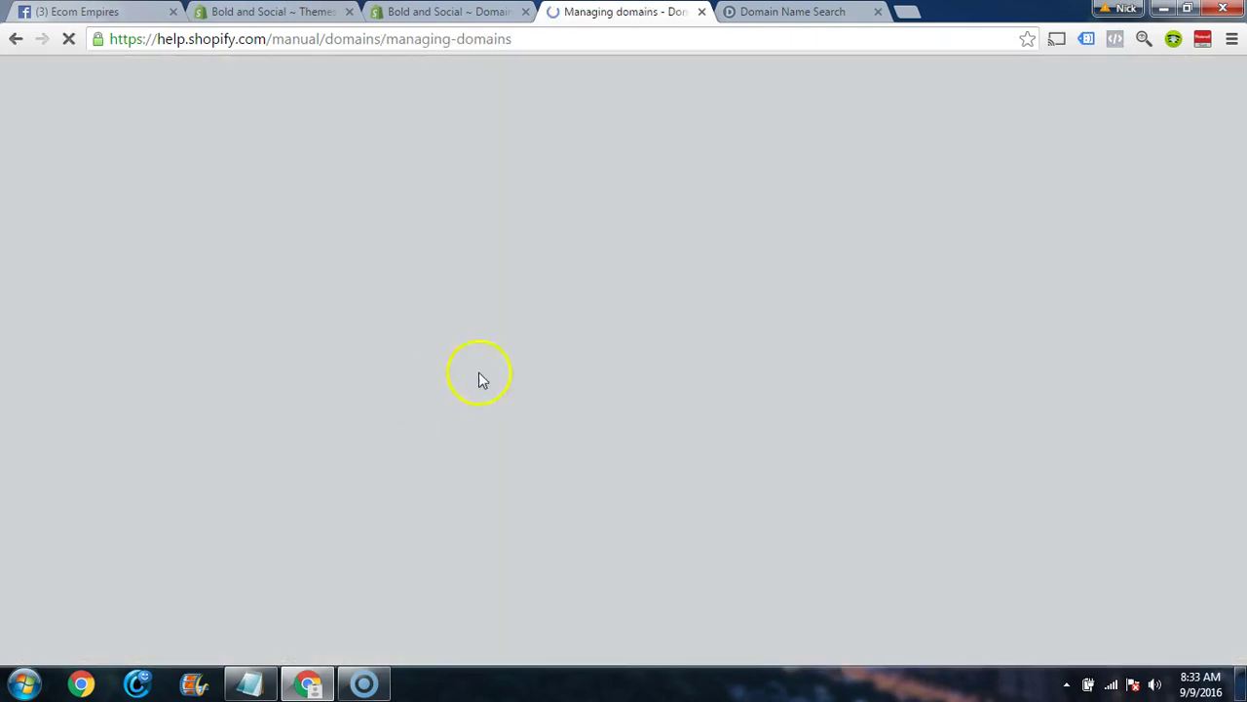
pyautogui.scroll(-15, 676, 327)
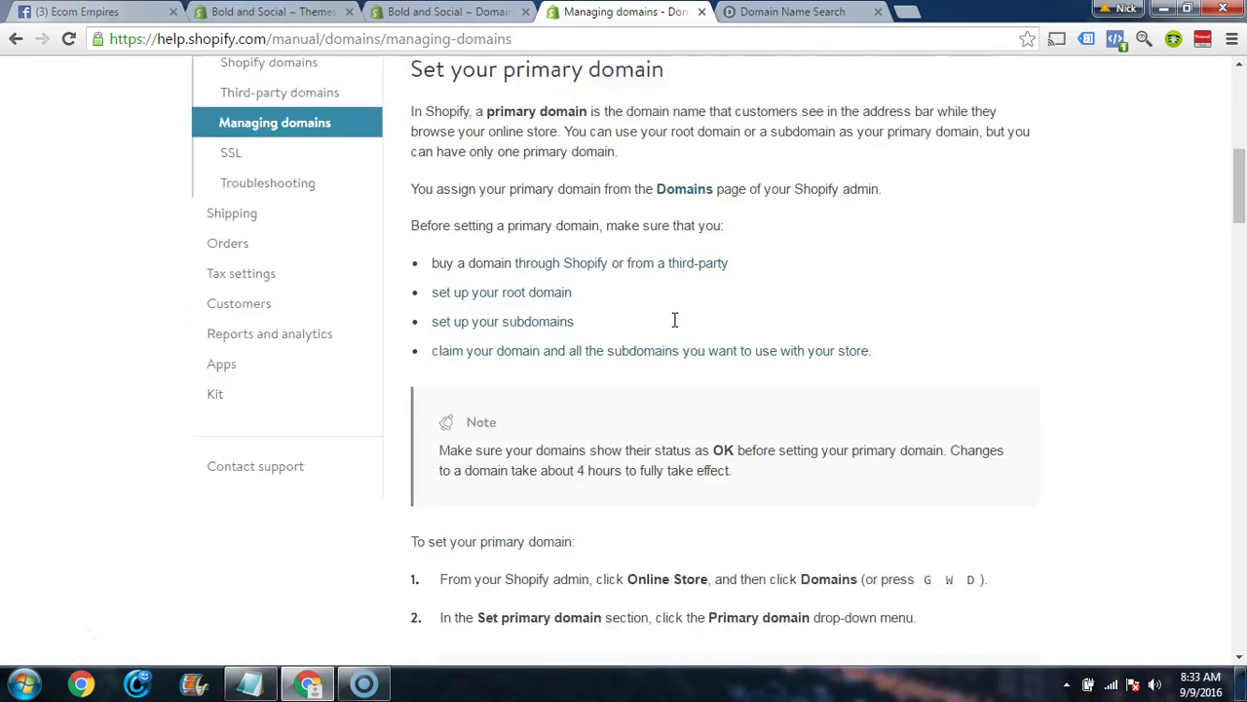
pyautogui.scroll(8, 674, 327)
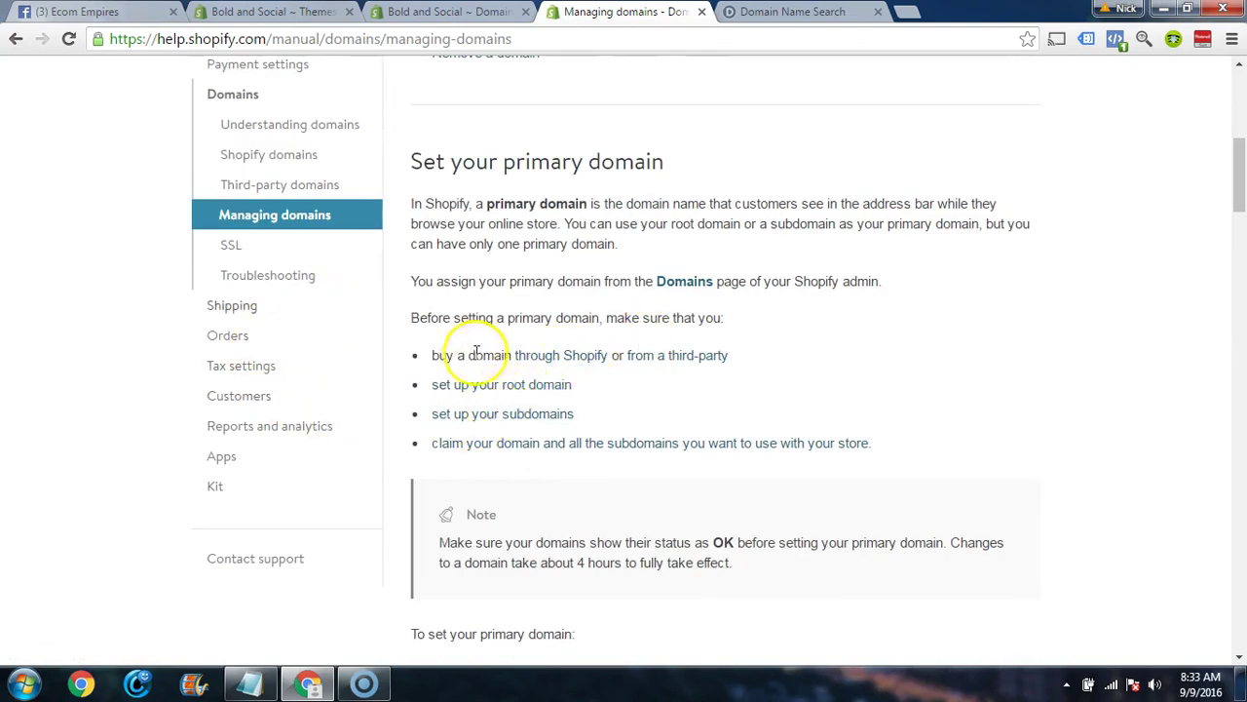
# - Open the root domain setup instructions for third-party domains and look through the article
pyautogui.click(508, 388)
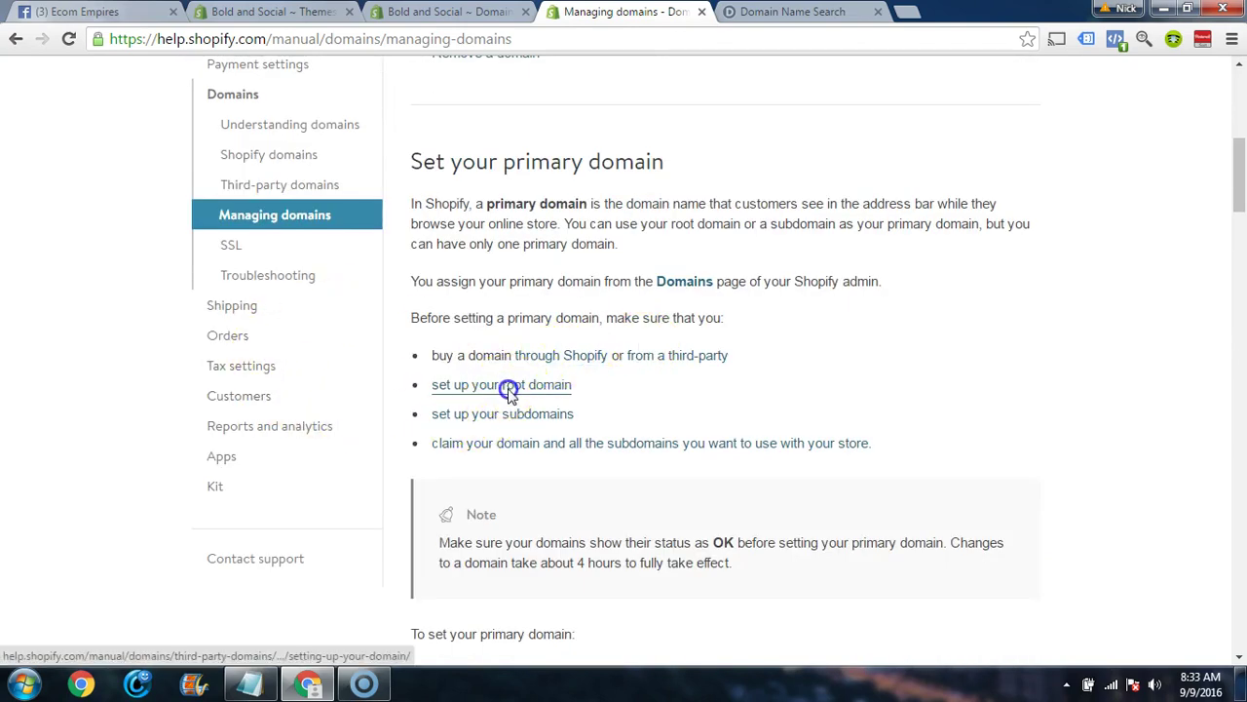
pyautogui.scroll(-5, 633, 341)
pyautogui.scroll(-15, 676, 341)
pyautogui.scroll(20, 679, 369)
pyautogui.scroll(4, 614, 390)
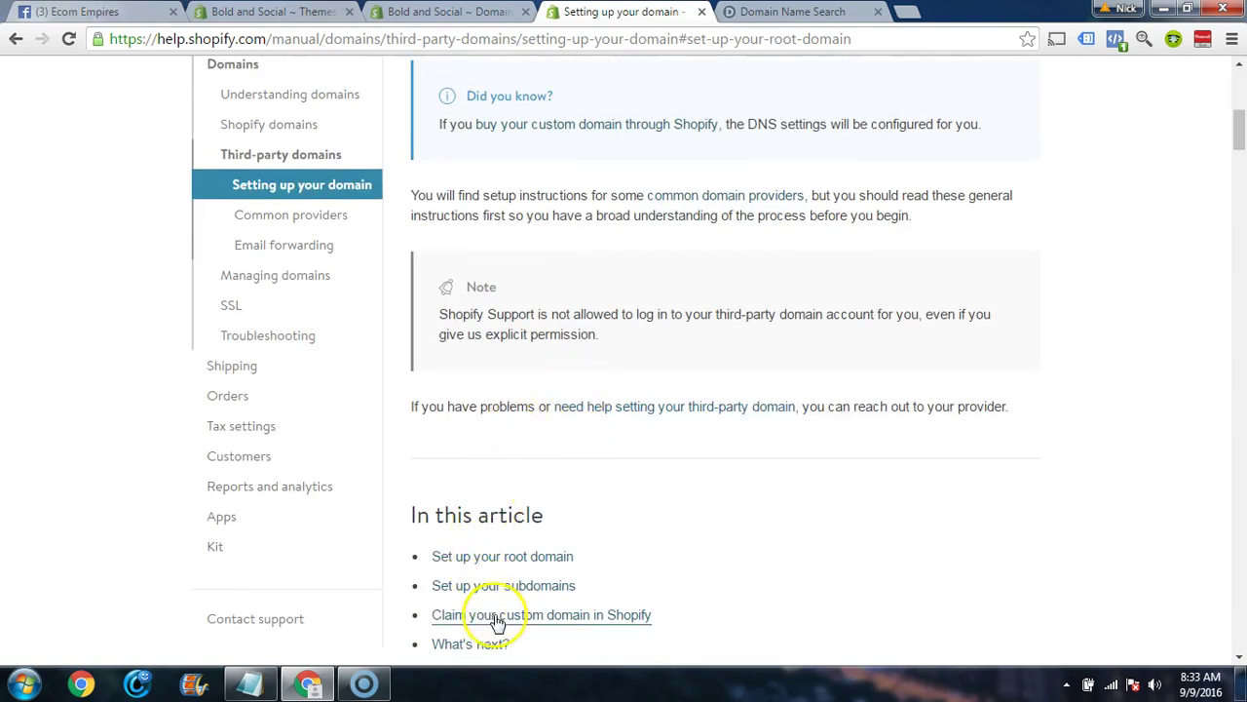
pyautogui.scroll(1, 295, 277)
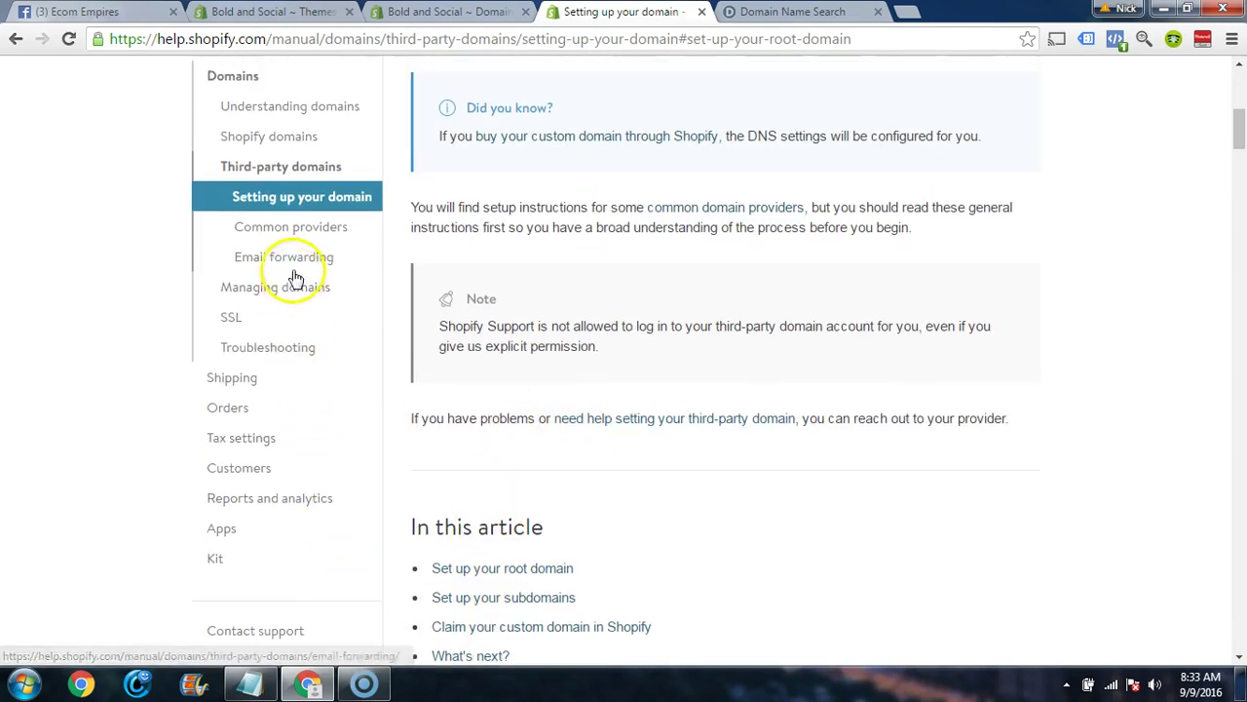
# - Open the Common providers article and examine the list of third-party domain providers with setup instructions
pyautogui.scroll(1, 295, 277)
pyautogui.scroll(-5, 679, 416)
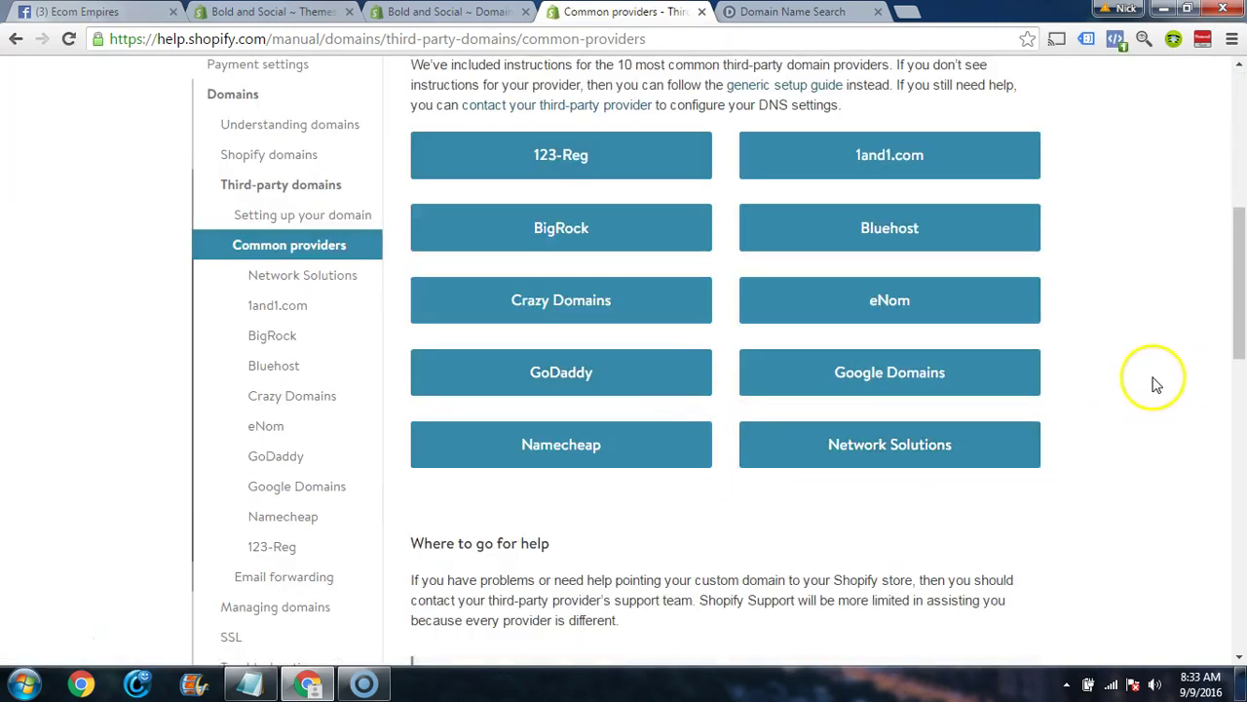
pyautogui.scroll(1, 1148, 388)
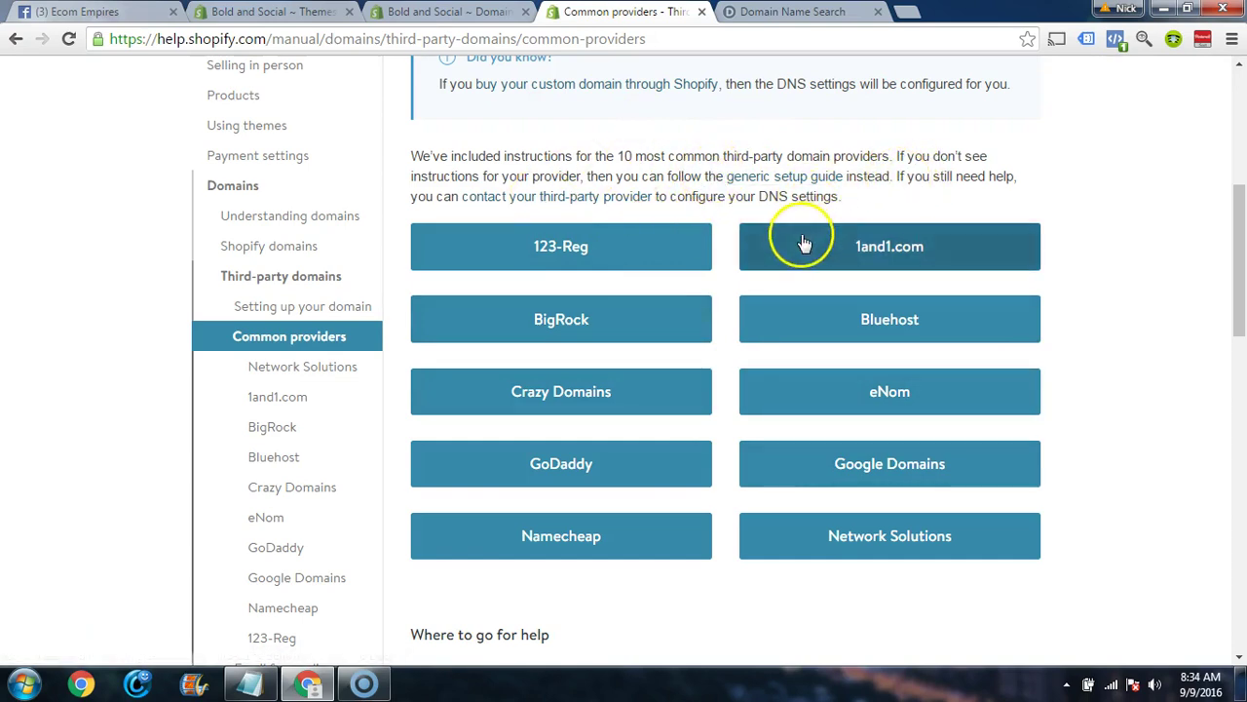
pyautogui.scroll(3, 1051, 239)
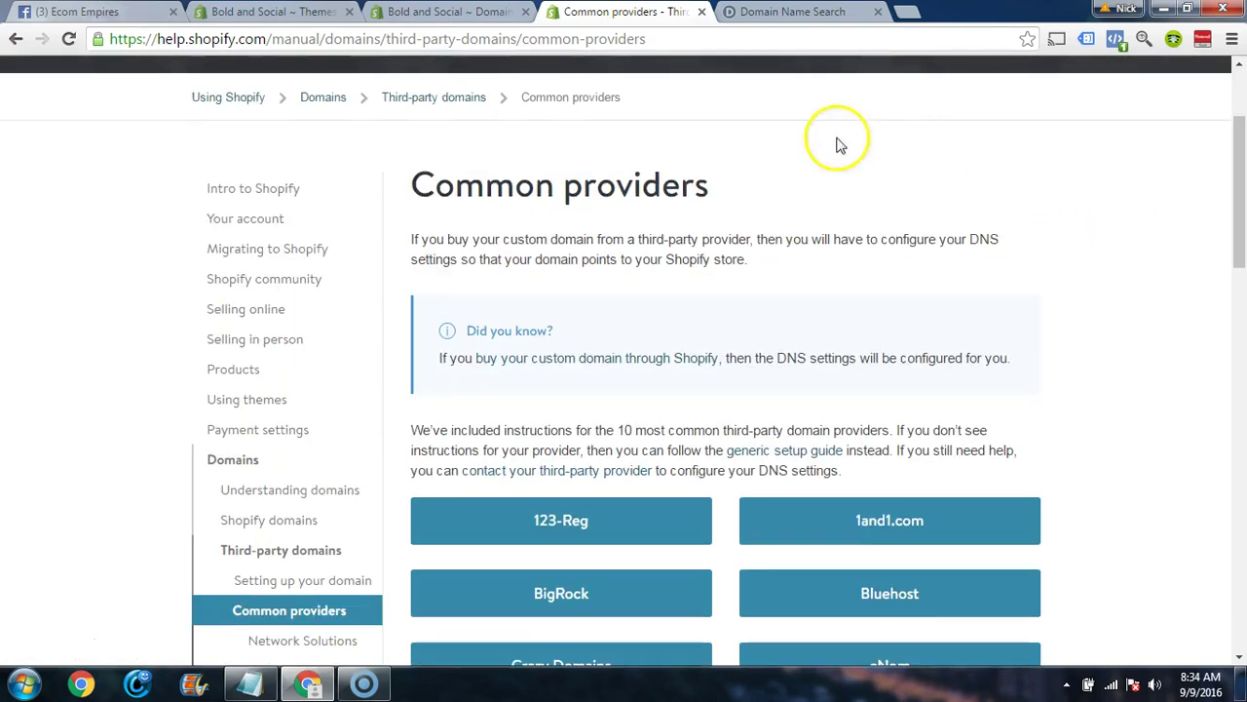
pyautogui.scroll(-3, 742, 257)
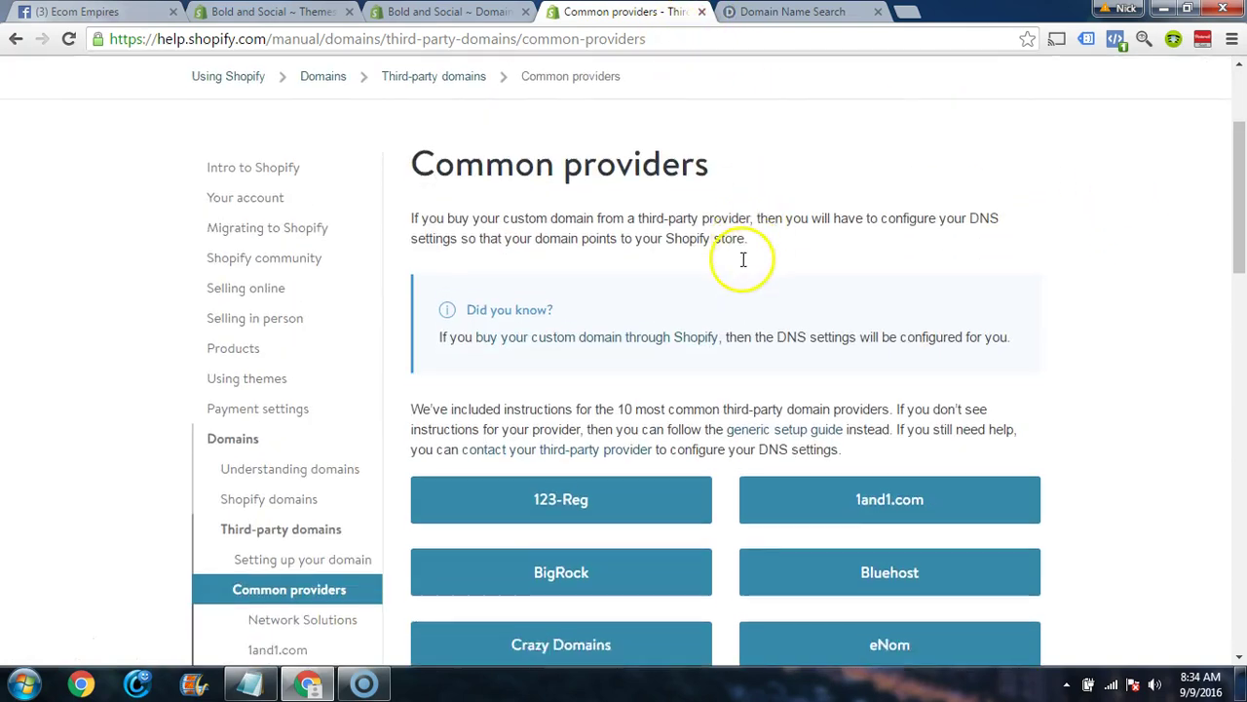
# - Close the browser tabs with the Shopify manual, the store's Domains page and the Domize domain search
pyautogui.click(702, 11)
pyautogui.click(525, 12)
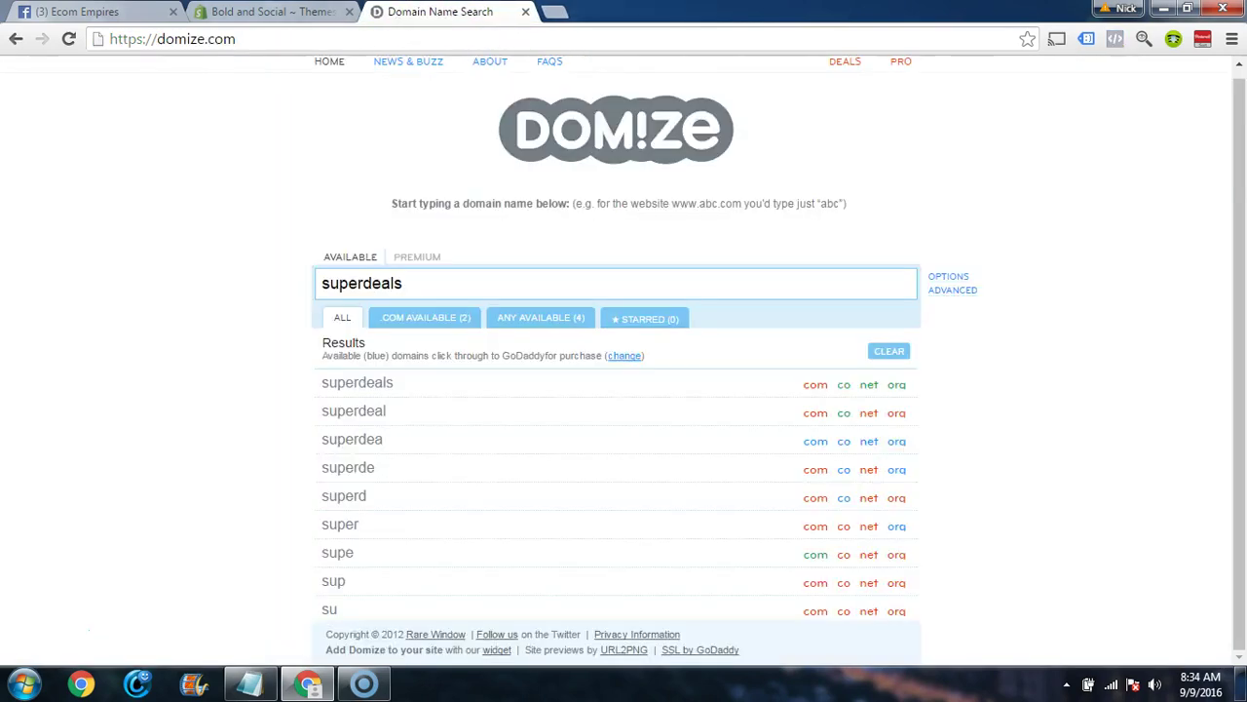
pyautogui.click(527, 11)
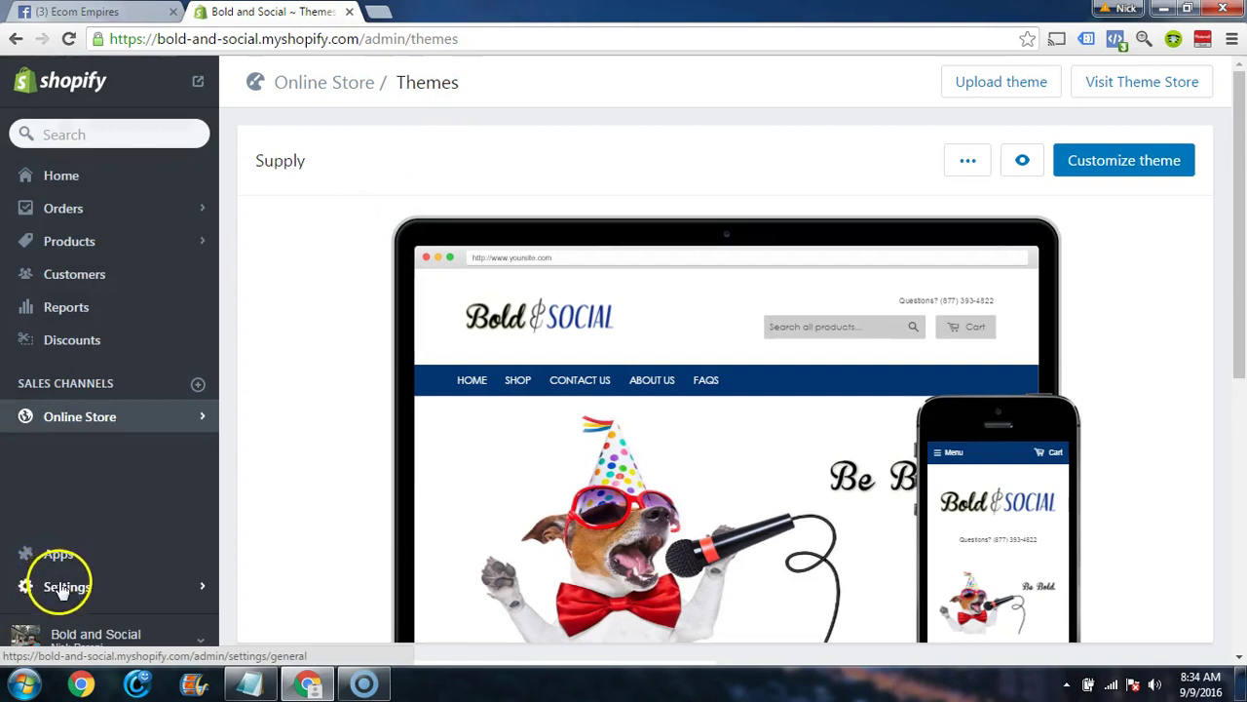
# - Open the store's general settings and examine the customer email address
pyautogui.click(59, 585)
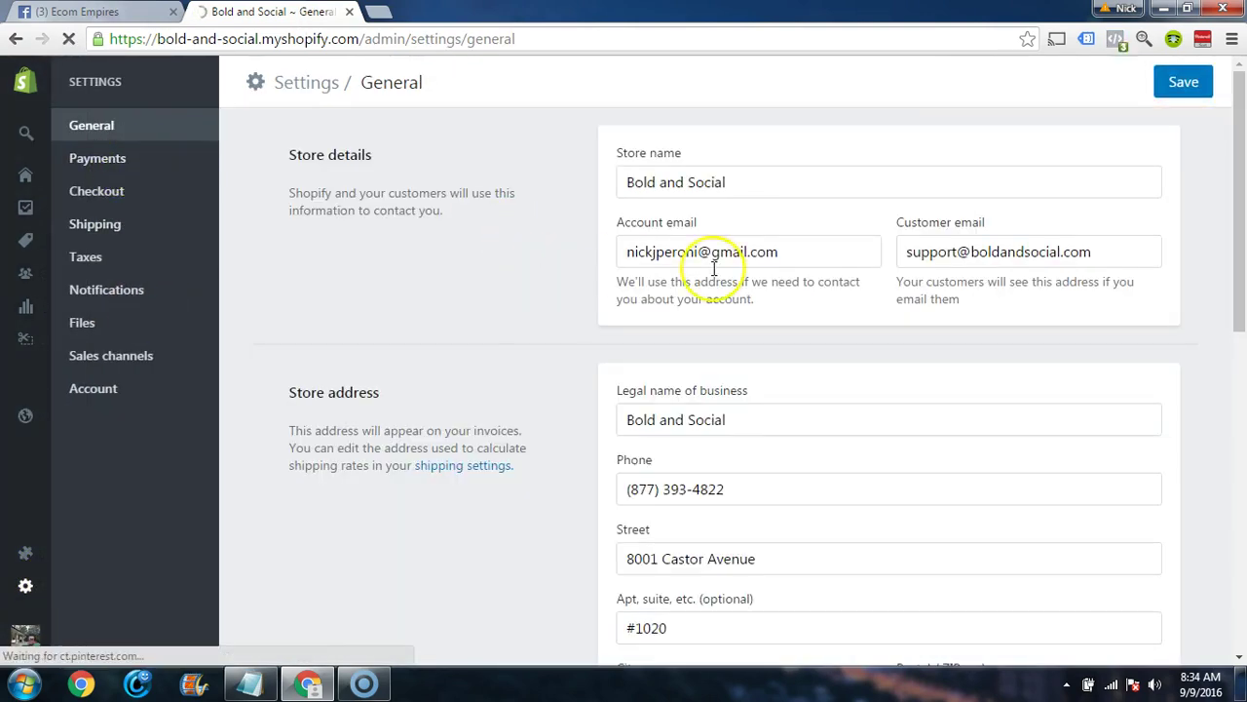
pyautogui.moveTo(1108, 248); pyautogui.dragTo(934, 272)
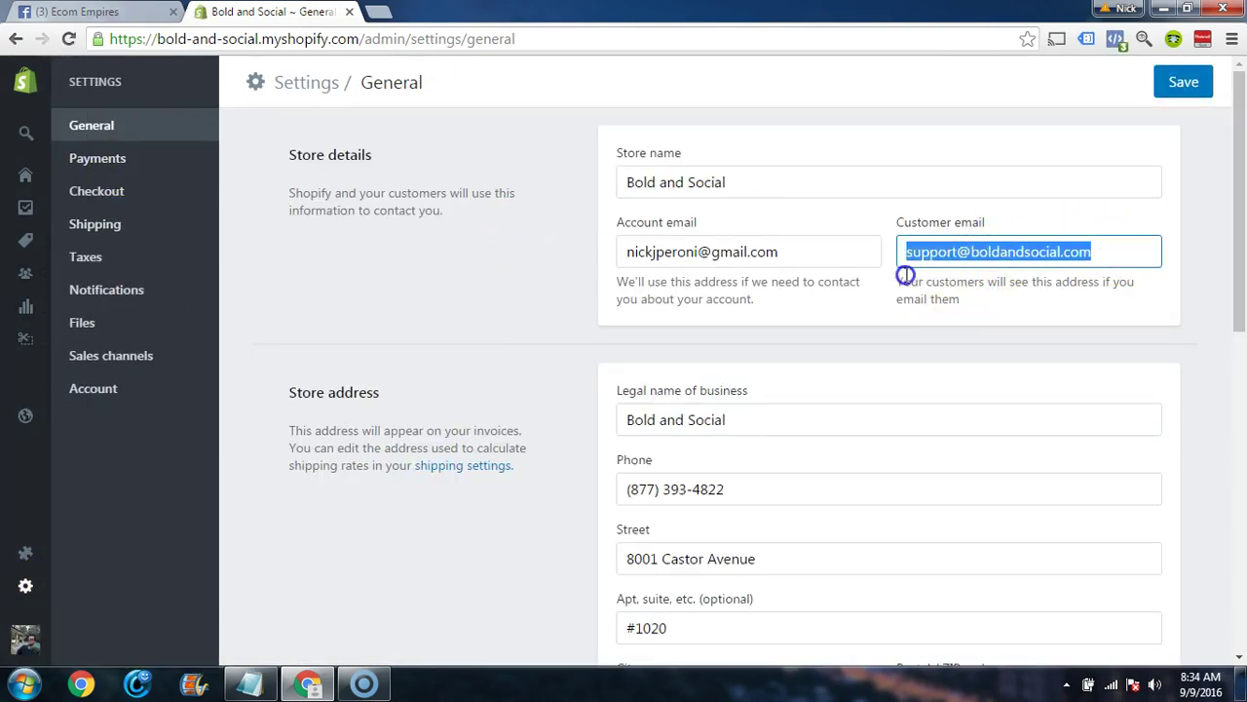
pyautogui.click(1059, 251)
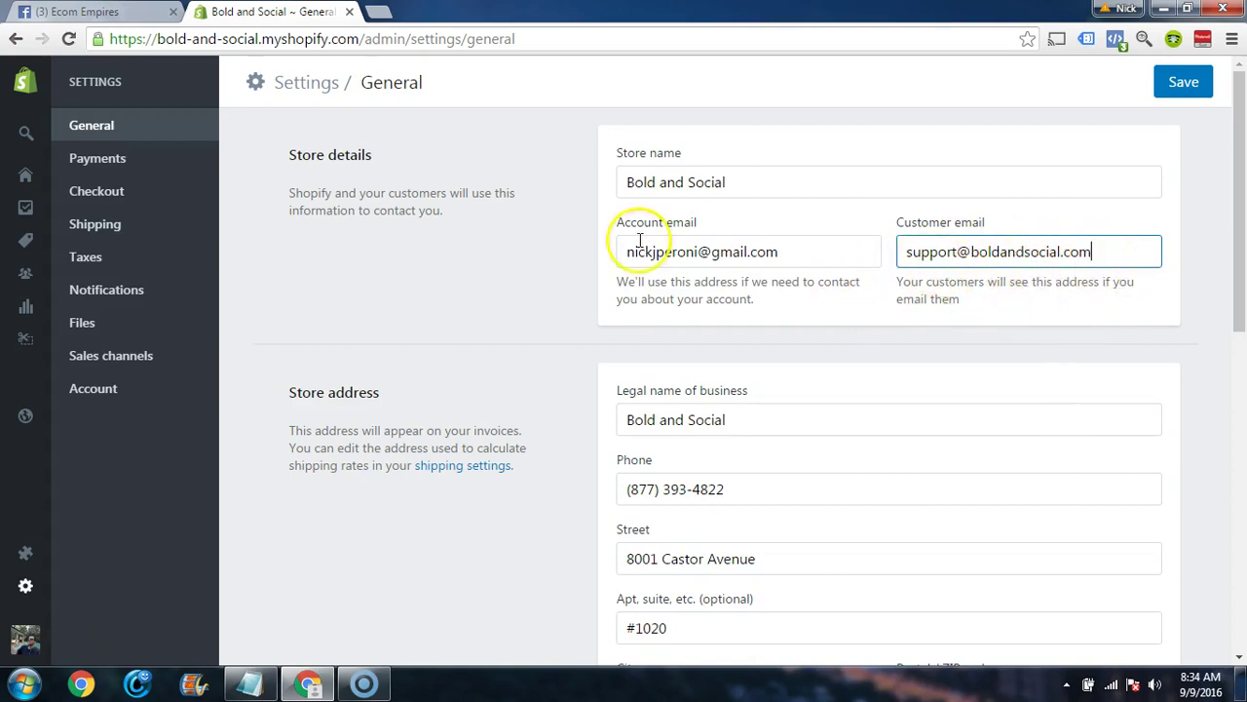
# - Examine the business phone number in the Store address section of the general settings
pyautogui.scroll(-3, 552, 248)
pyautogui.scroll(1, 585, 263)
pyautogui.scroll(-1, 565, 259)
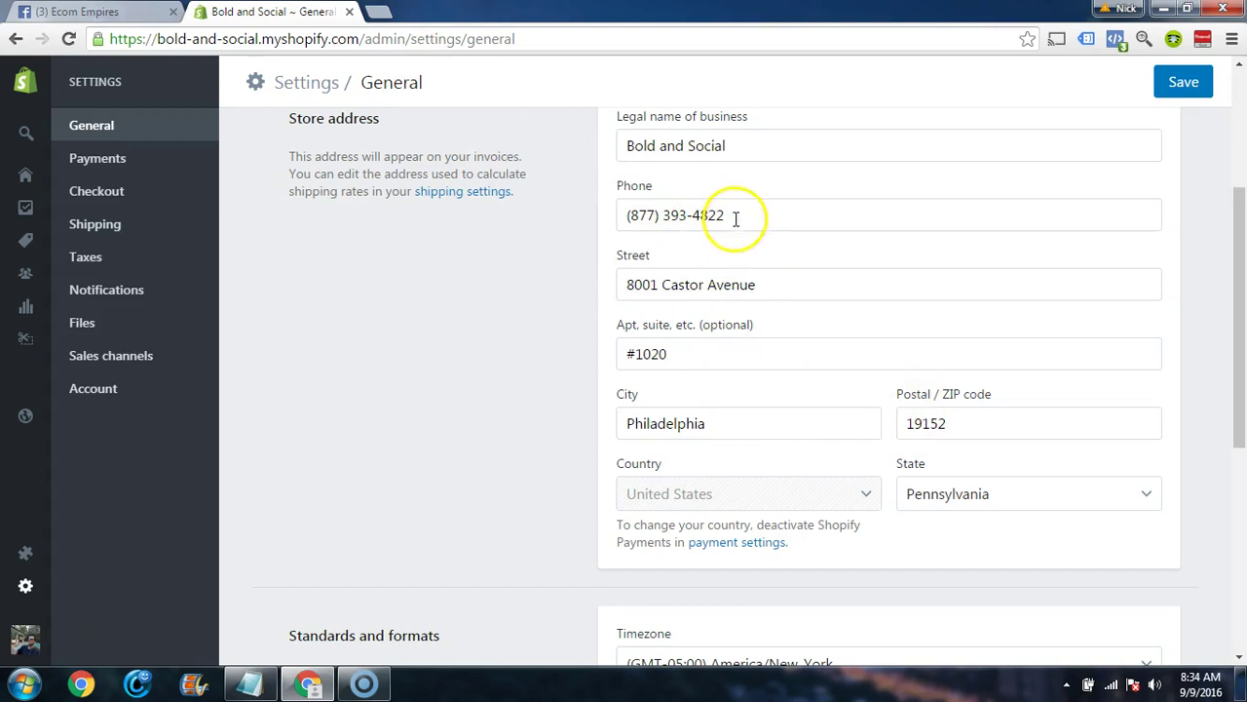
pyautogui.click(674, 222)
pyautogui.moveTo(675, 222); pyautogui.dragTo(618, 220)
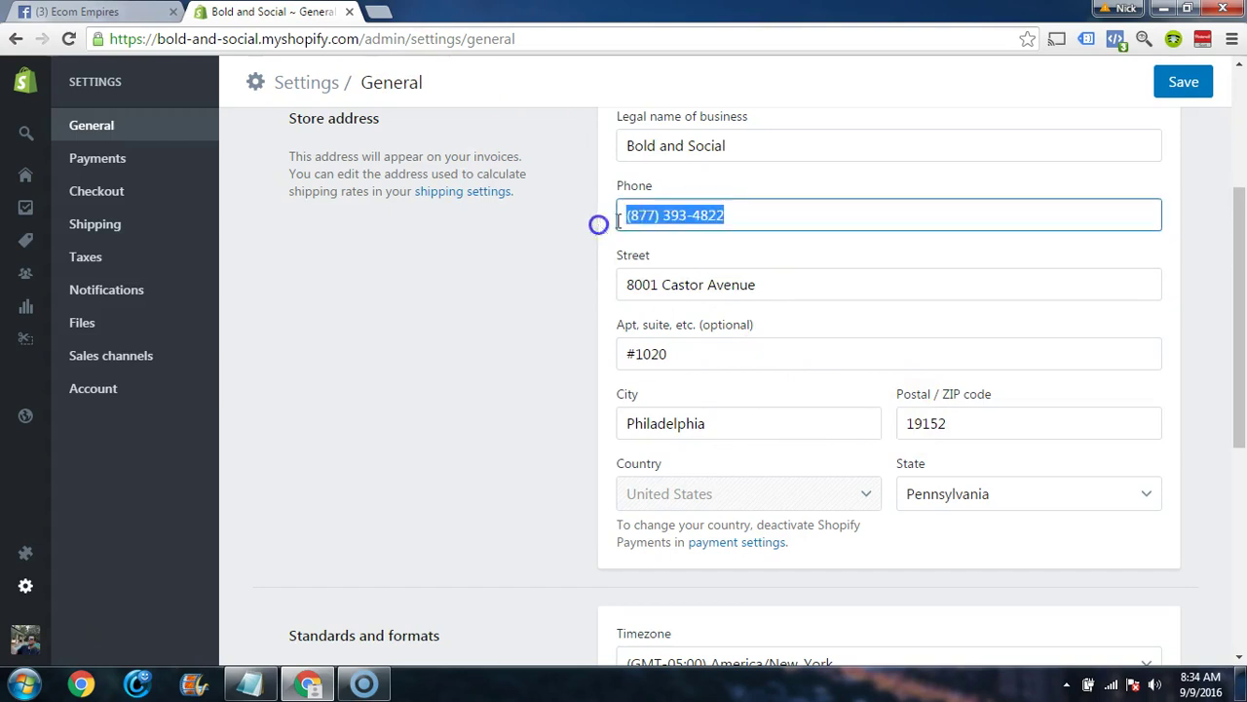
pyautogui.click(743, 217)
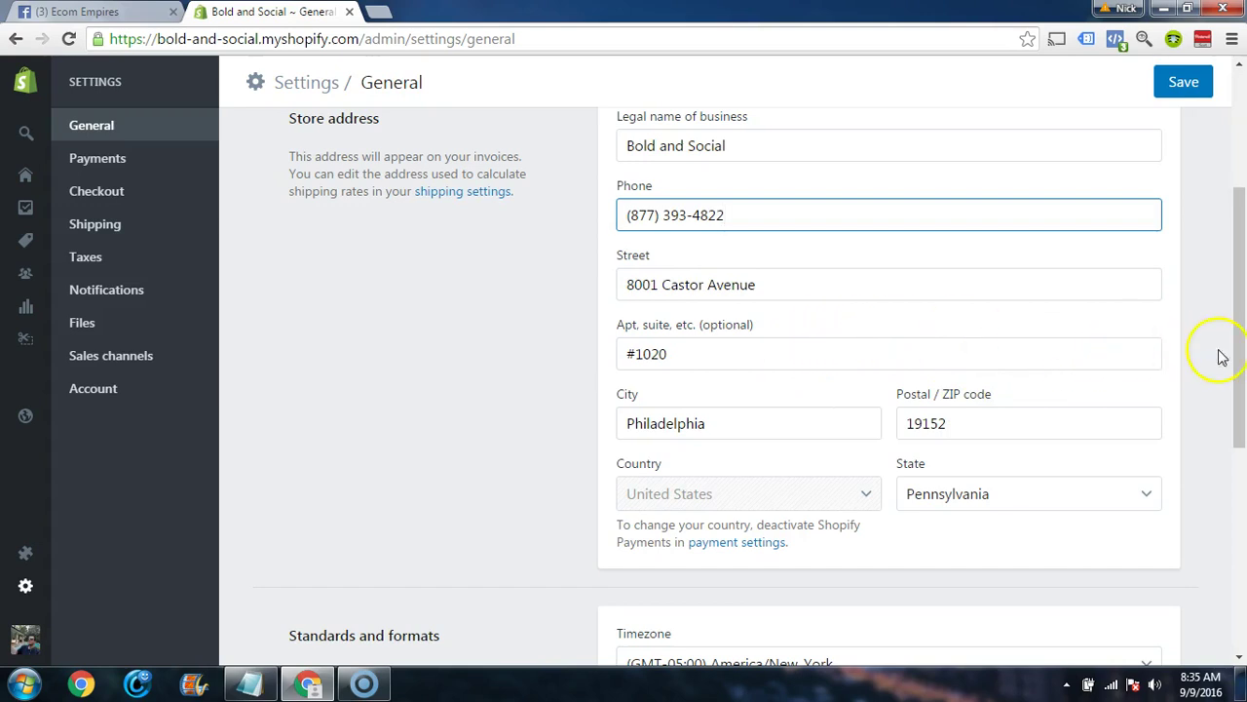
# - Review the remaining store address fields along with the phone number, including street, city and ZIP code
pyautogui.moveTo(1231, 331); pyautogui.dragTo(1232, 331)
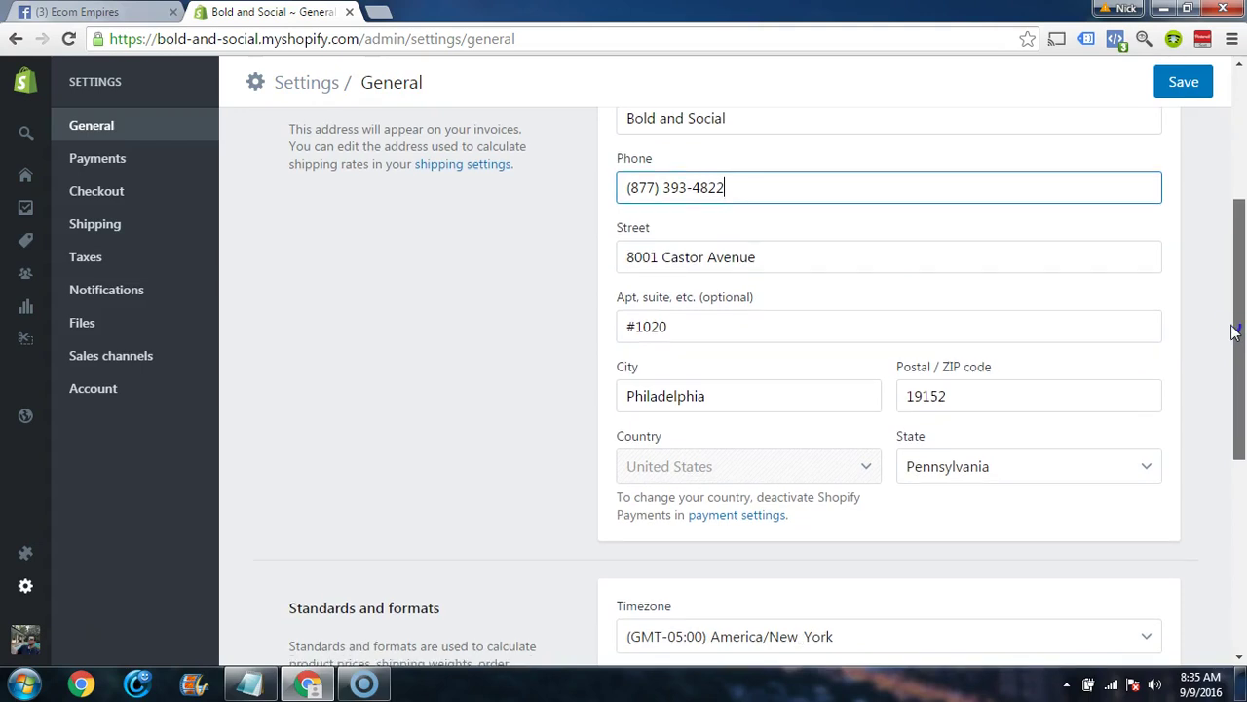
pyautogui.click(1239, 324)
pyautogui.moveTo(1237, 334); pyautogui.dragTo(1236, 332)
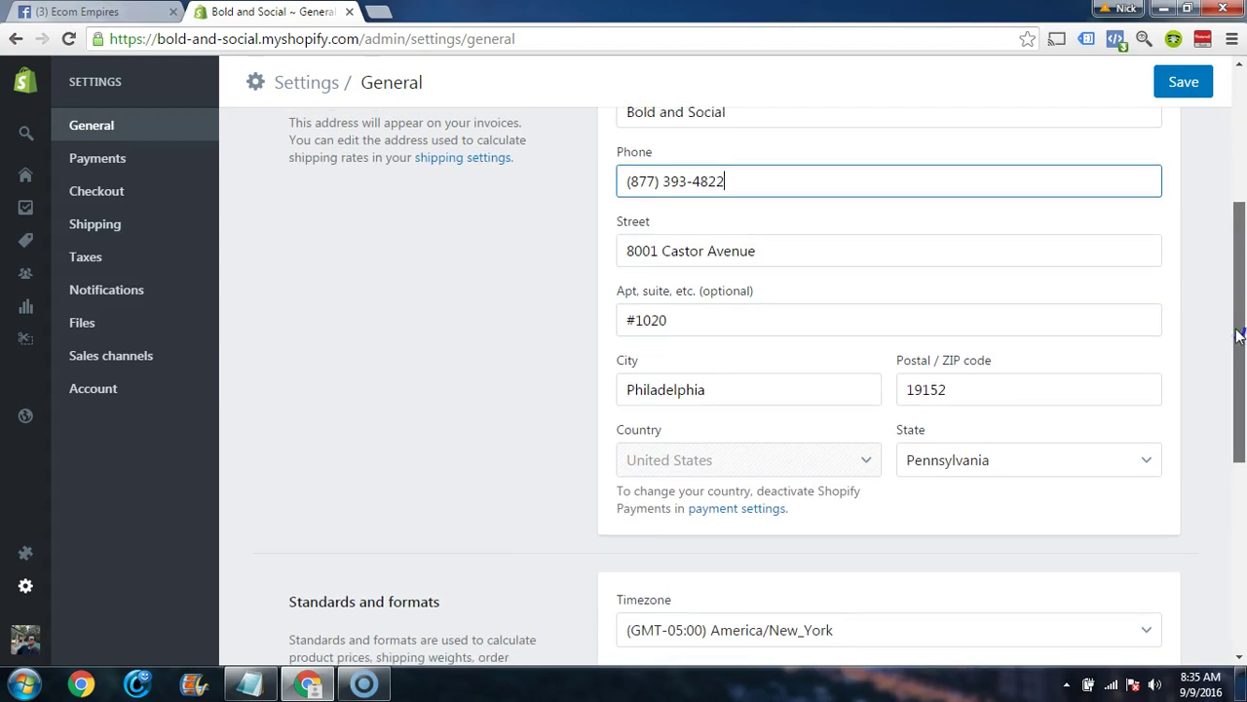
pyautogui.click(1238, 334)
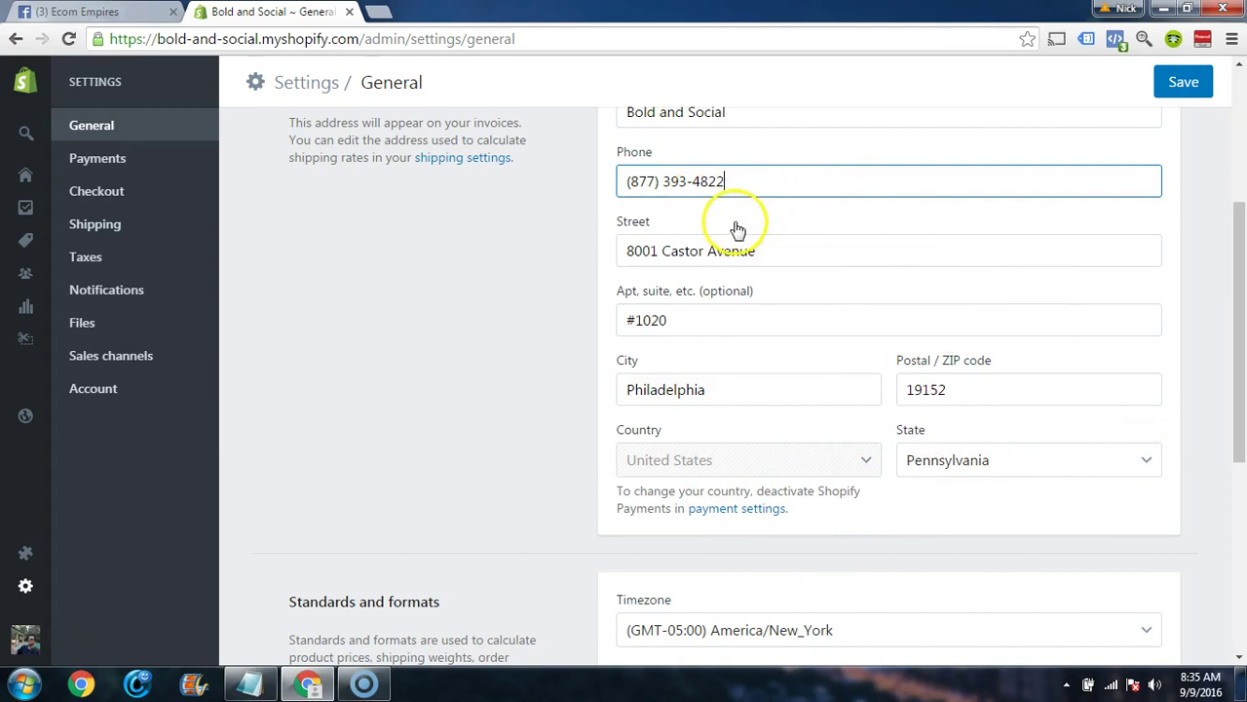
pyautogui.click(569, 228)
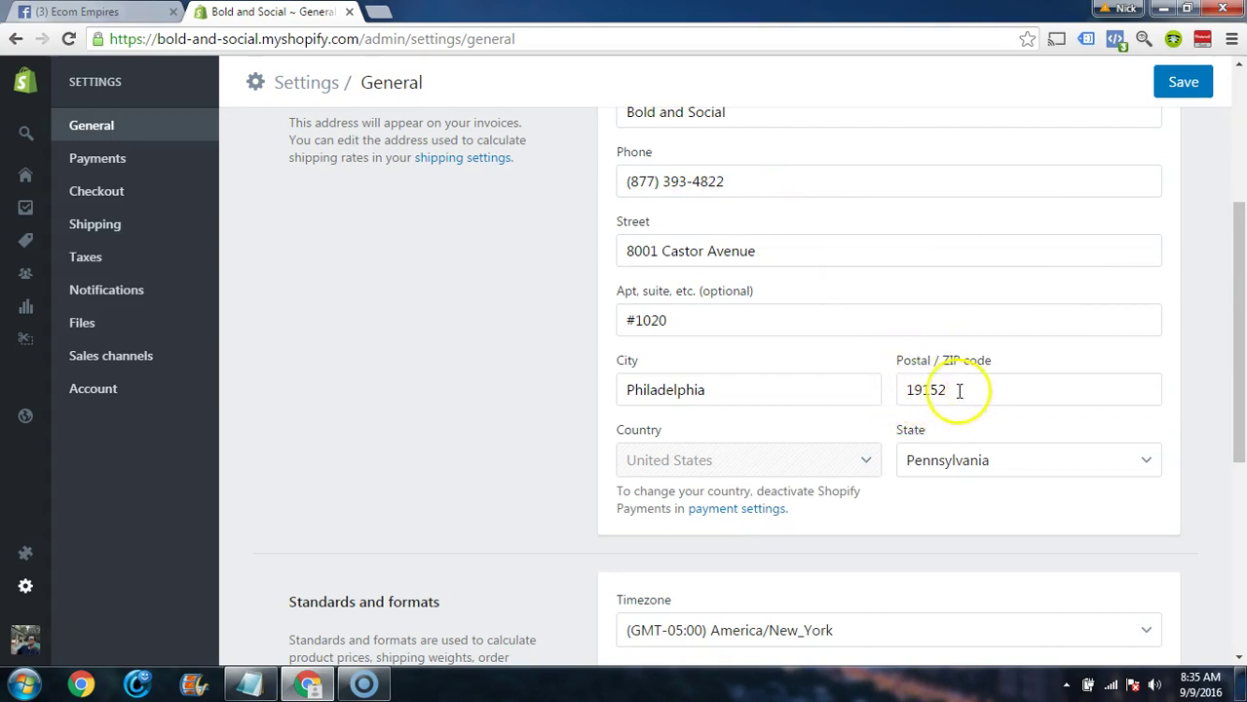
pyautogui.moveTo(731, 186); pyautogui.dragTo(615, 189)
pyautogui.click(578, 241)
pyautogui.moveTo(579, 241); pyautogui.dragTo(605, 241)
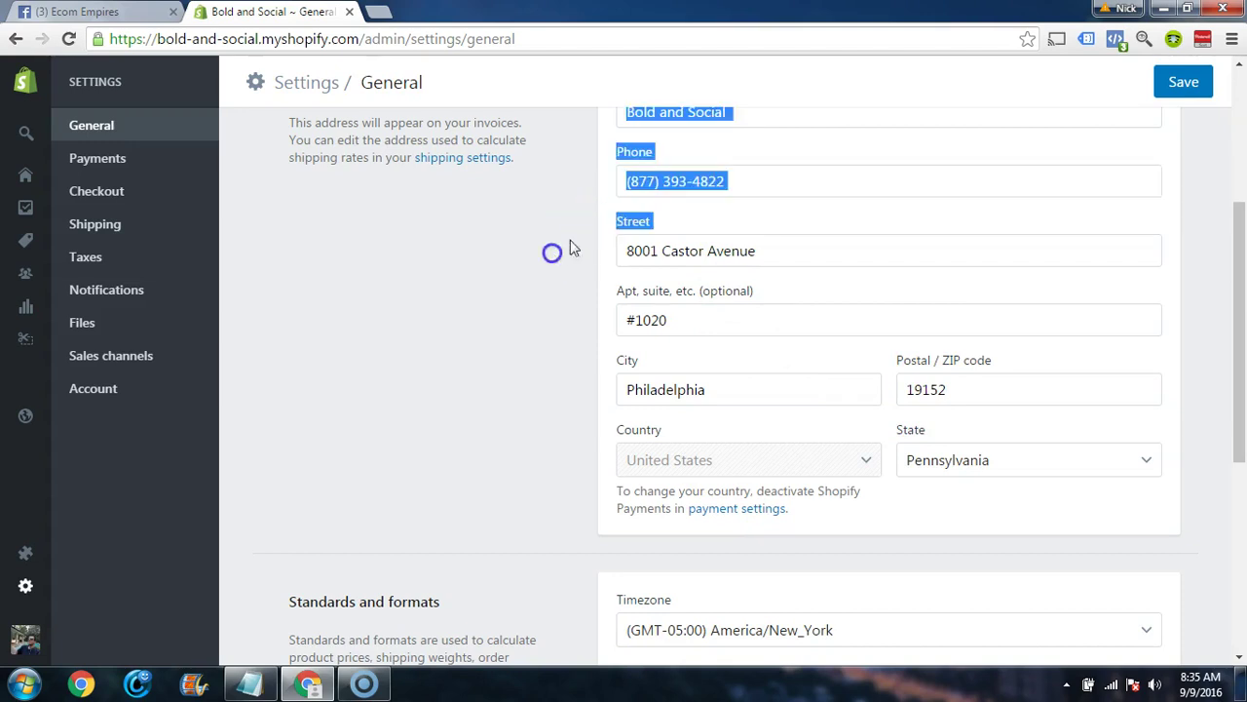
pyautogui.click(571, 243)
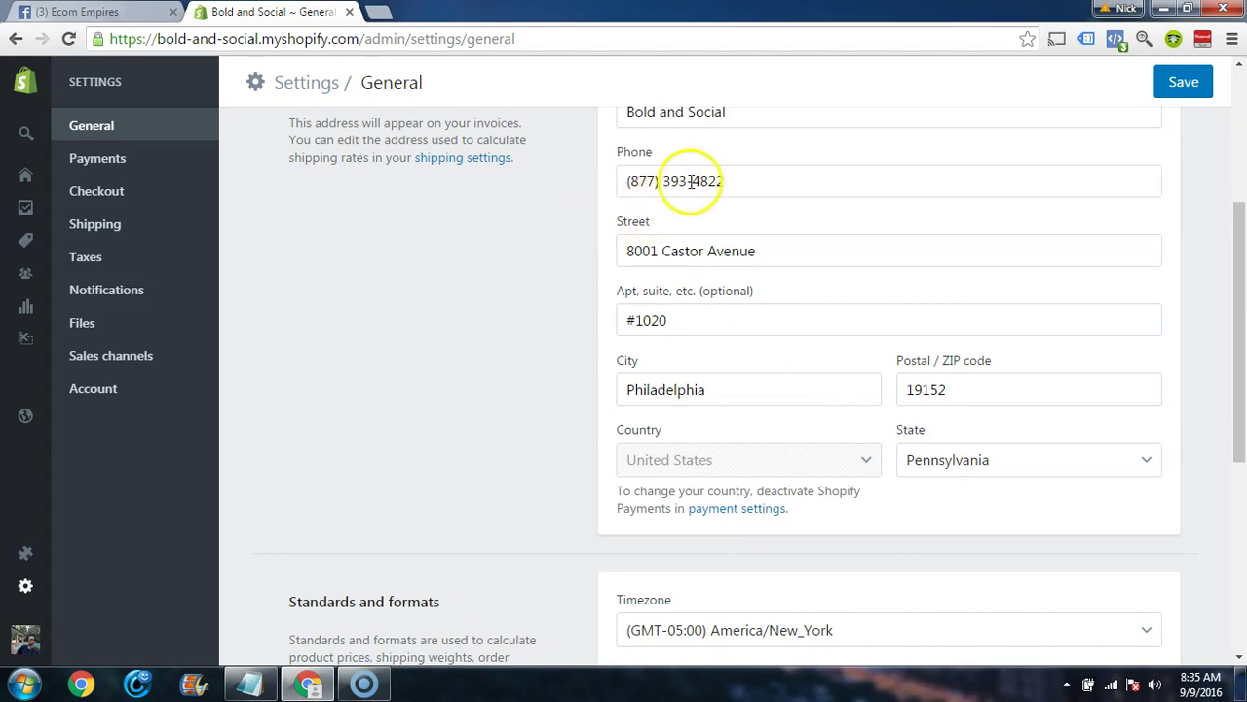
# - Load callture.com in a new browser tab and open its Virtual Office page under Business Phone Services
pyautogui.click(380, 14)
pyautogui.write('callture.com')
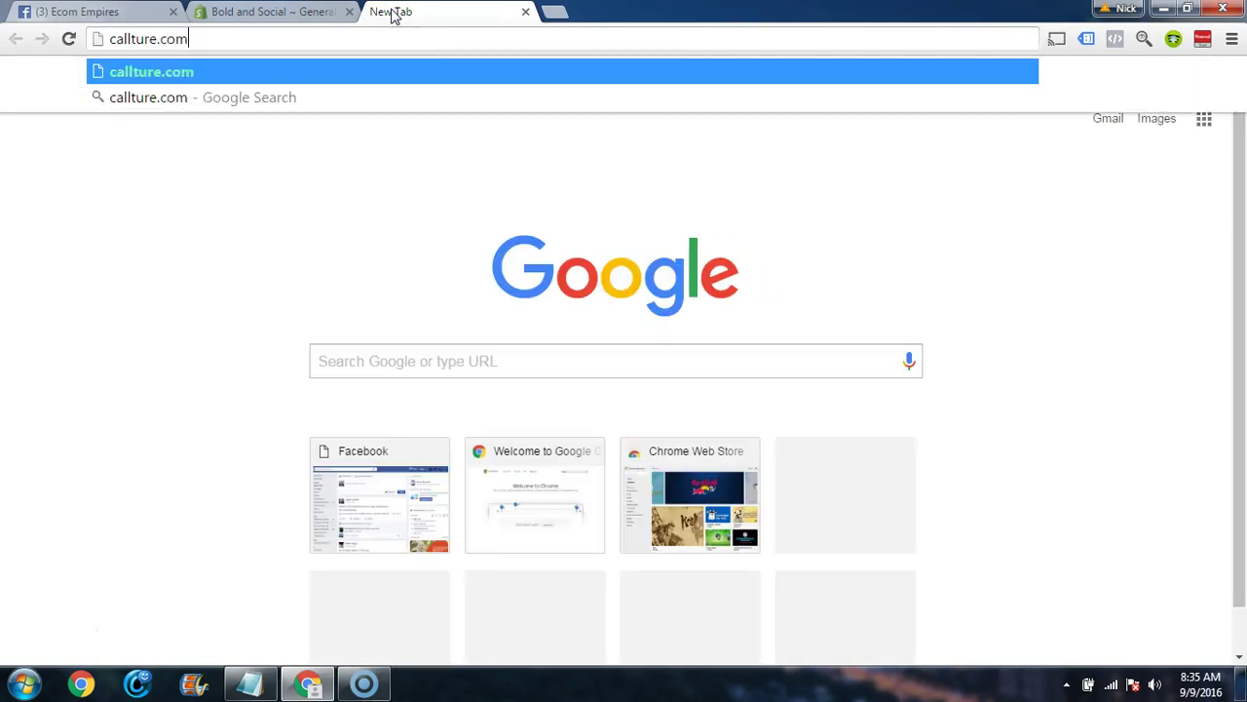
pyautogui.press('Return')
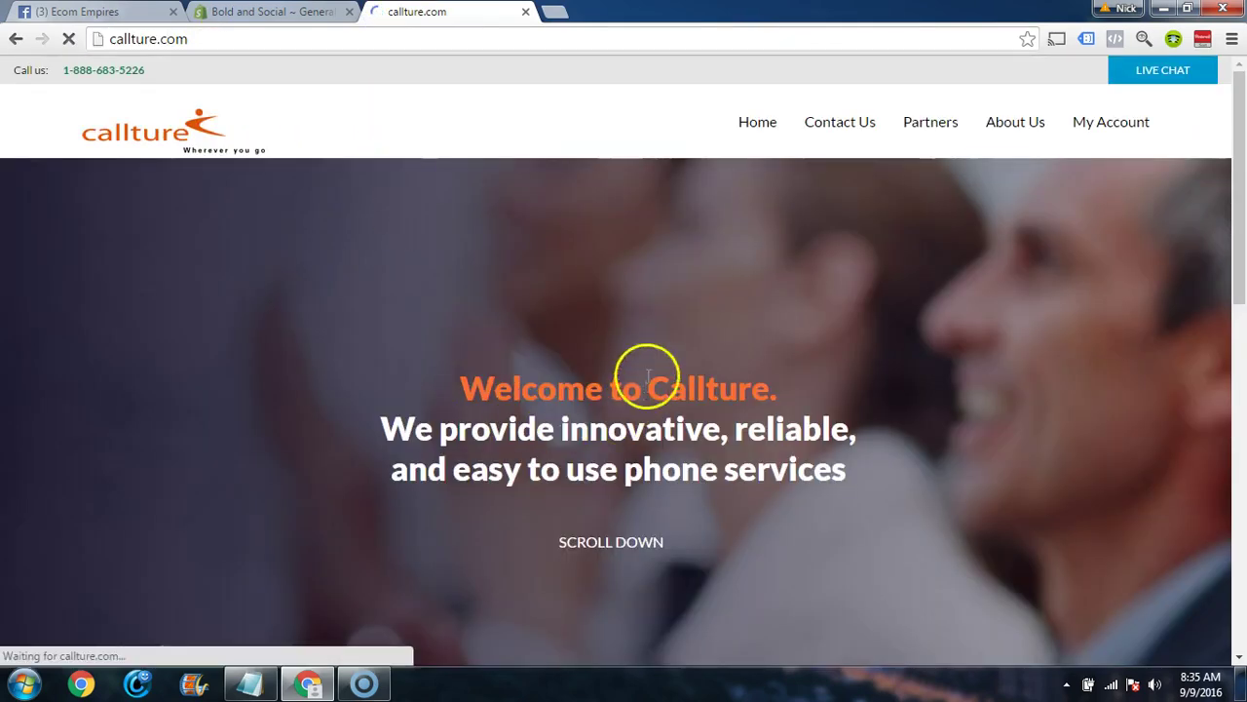
pyautogui.scroll(-5, 584, 356)
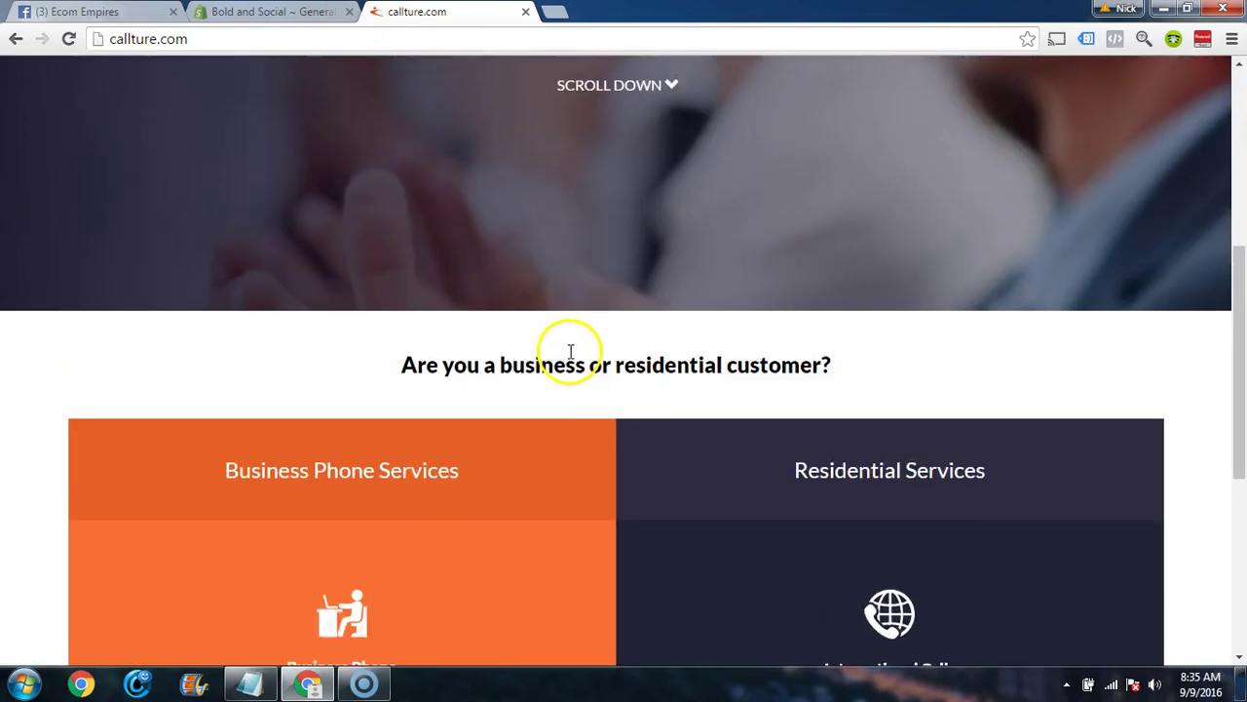
pyautogui.scroll(-5, 571, 353)
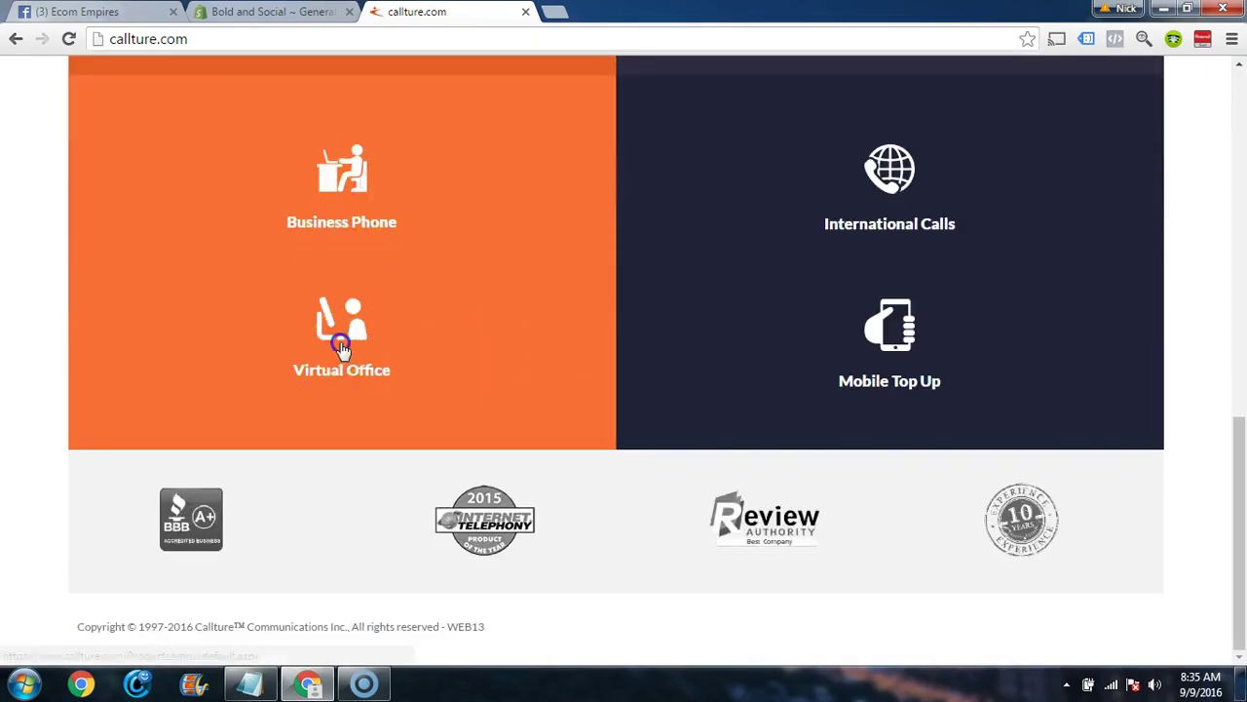
pyautogui.click(362, 378)
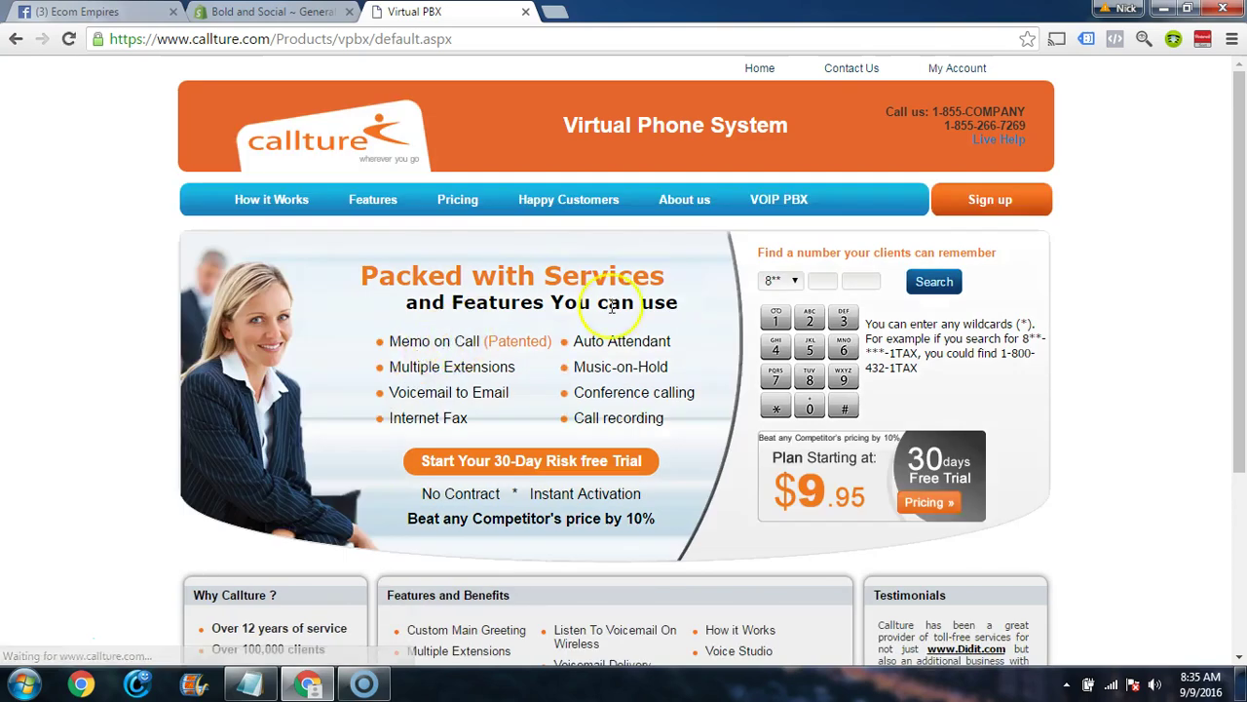
# - View Callture's virtual phone system pricing, examine the Standard package, and close the rates window
pyautogui.click(467, 203)
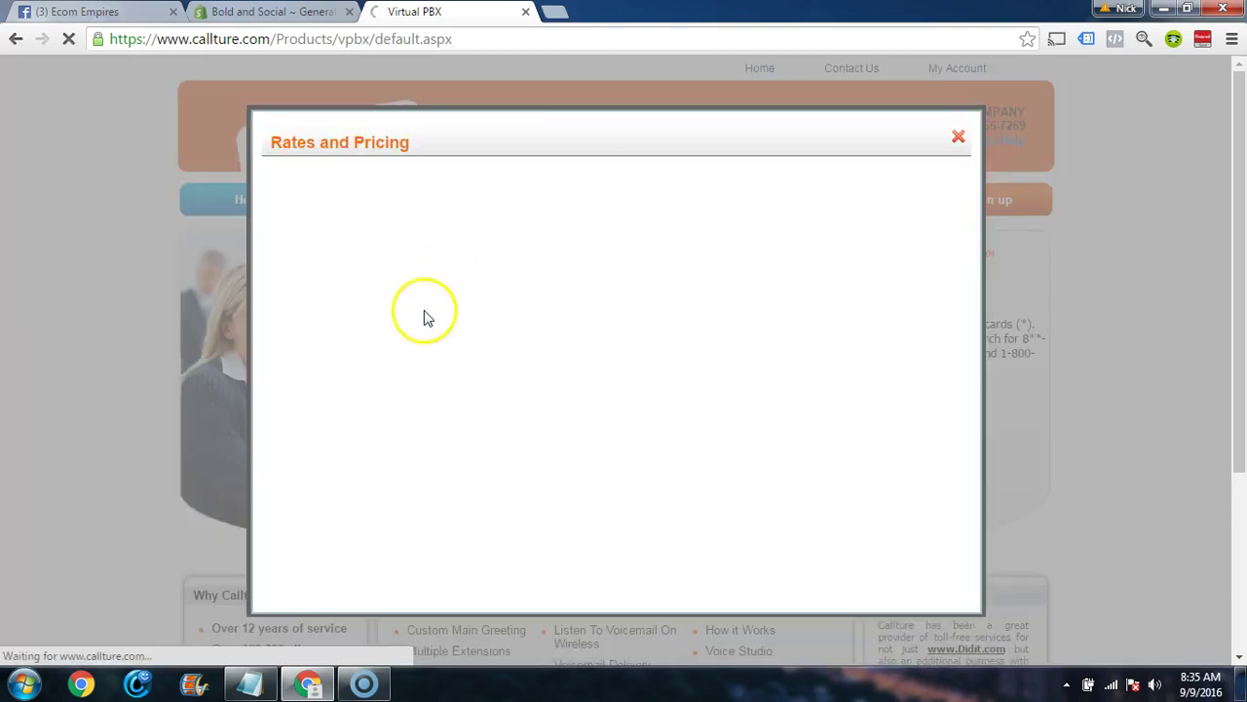
pyautogui.moveTo(307, 356); pyautogui.dragTo(894, 359)
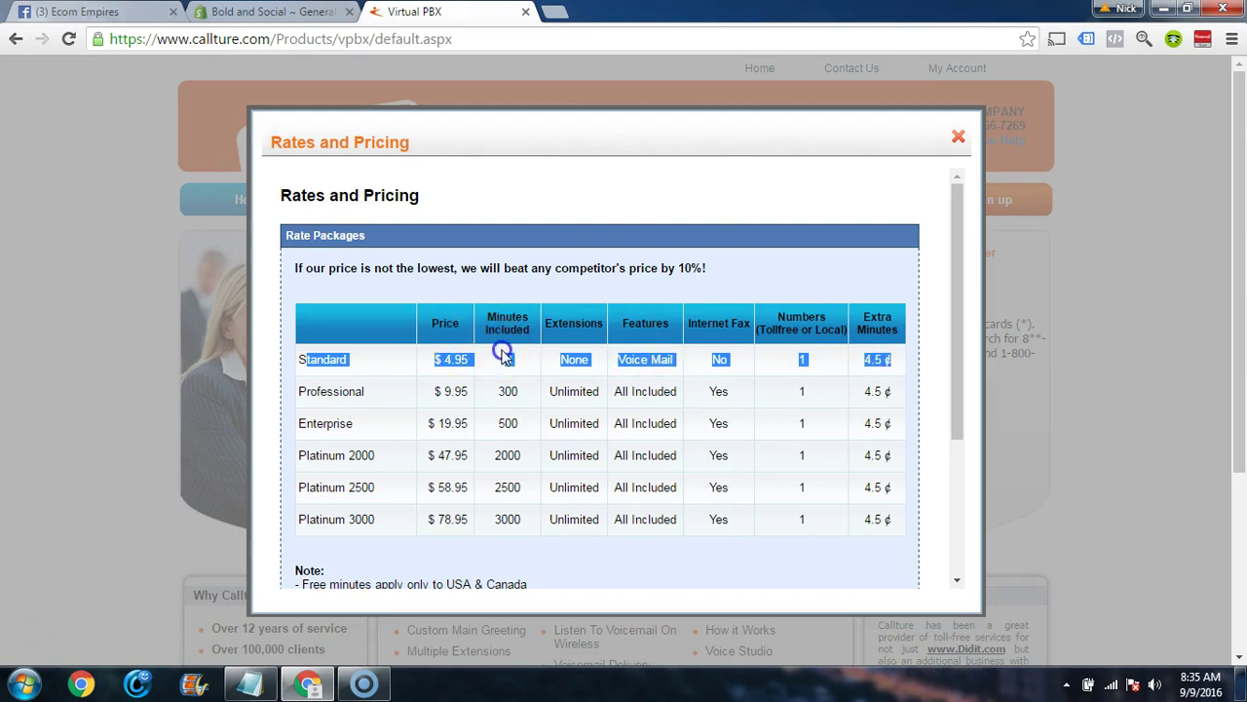
pyautogui.click(504, 353)
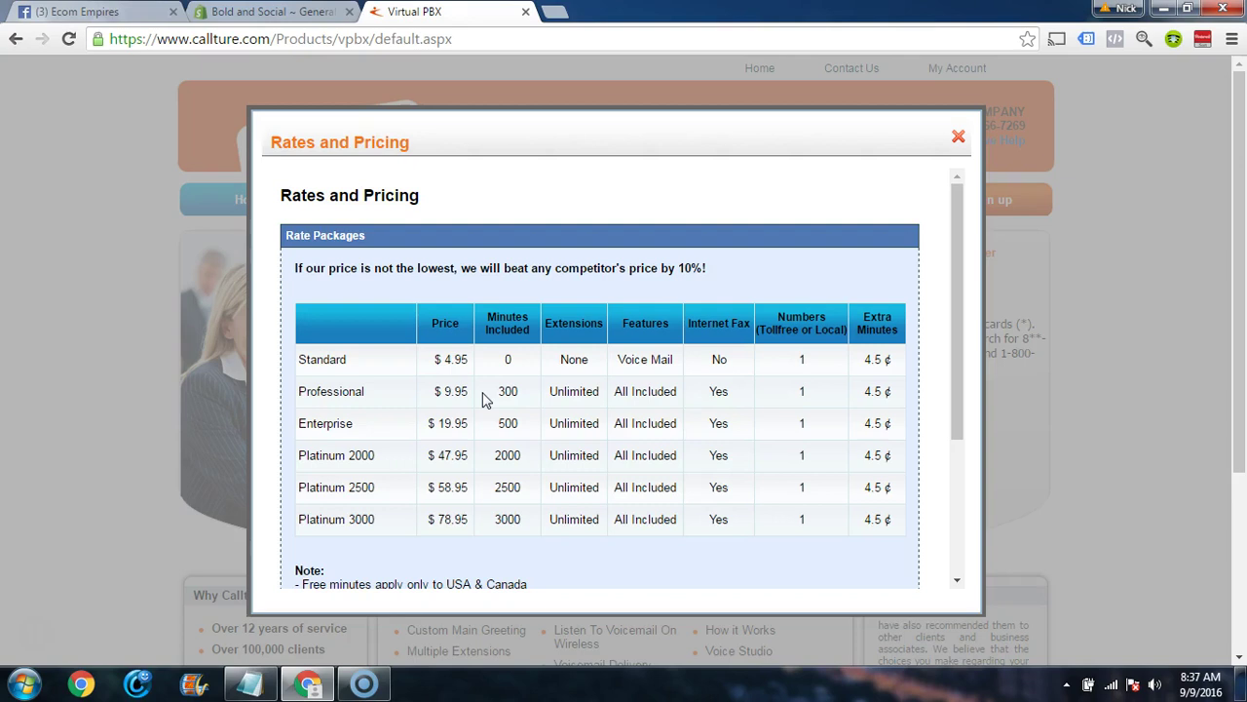
pyautogui.click(960, 141)
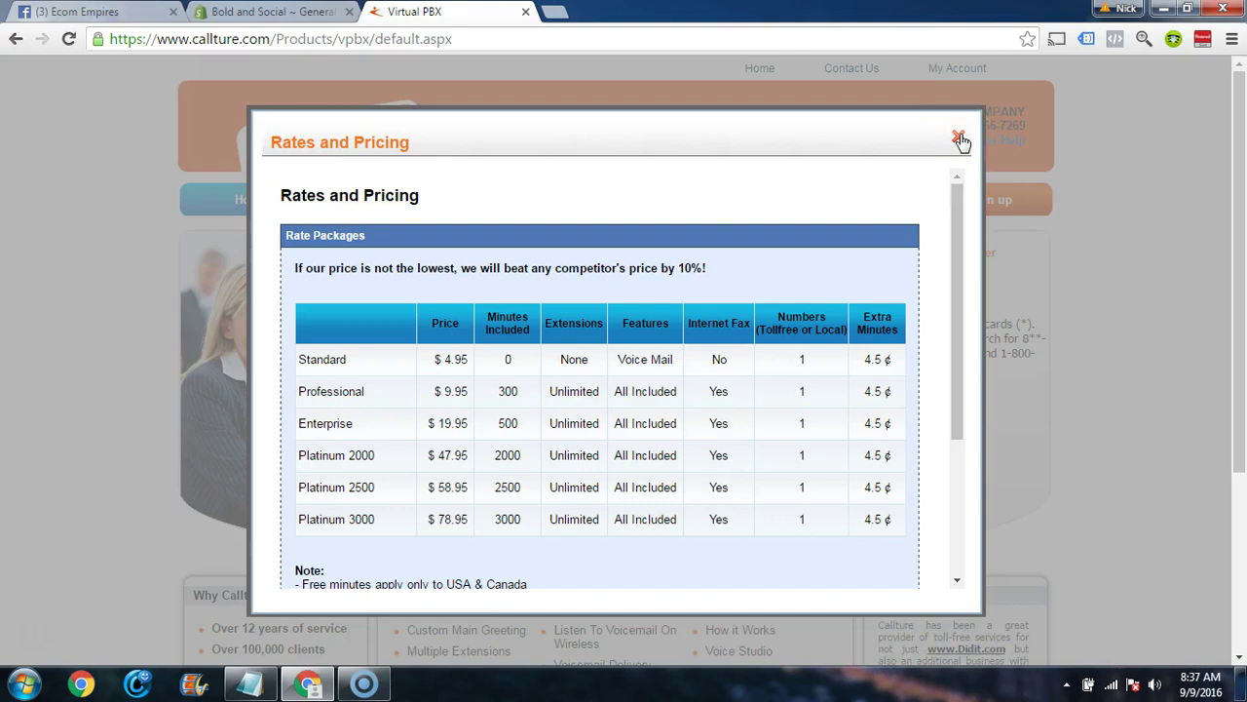
# - Examine the Standard package row in Callture's rate table and close the Rates and Pricing window
pyautogui.click(959, 141)
pyautogui.click(966, 144)
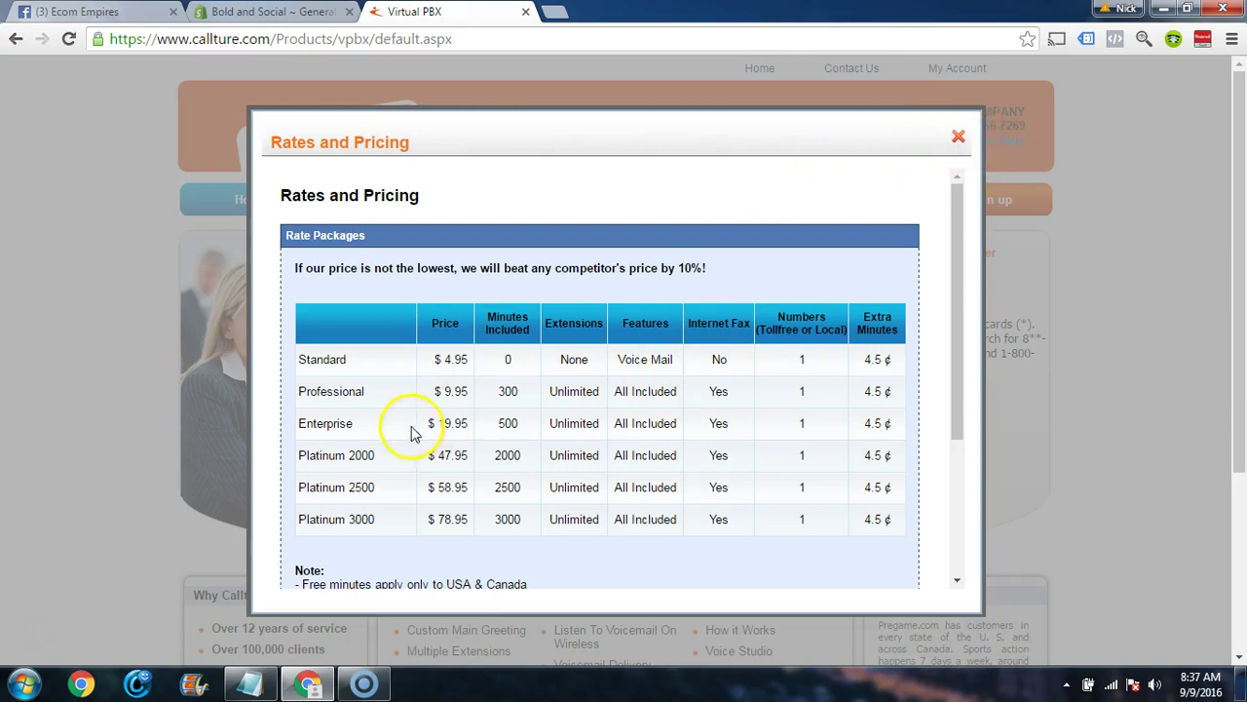
pyautogui.moveTo(306, 359); pyautogui.dragTo(832, 359)
pyautogui.click(838, 360)
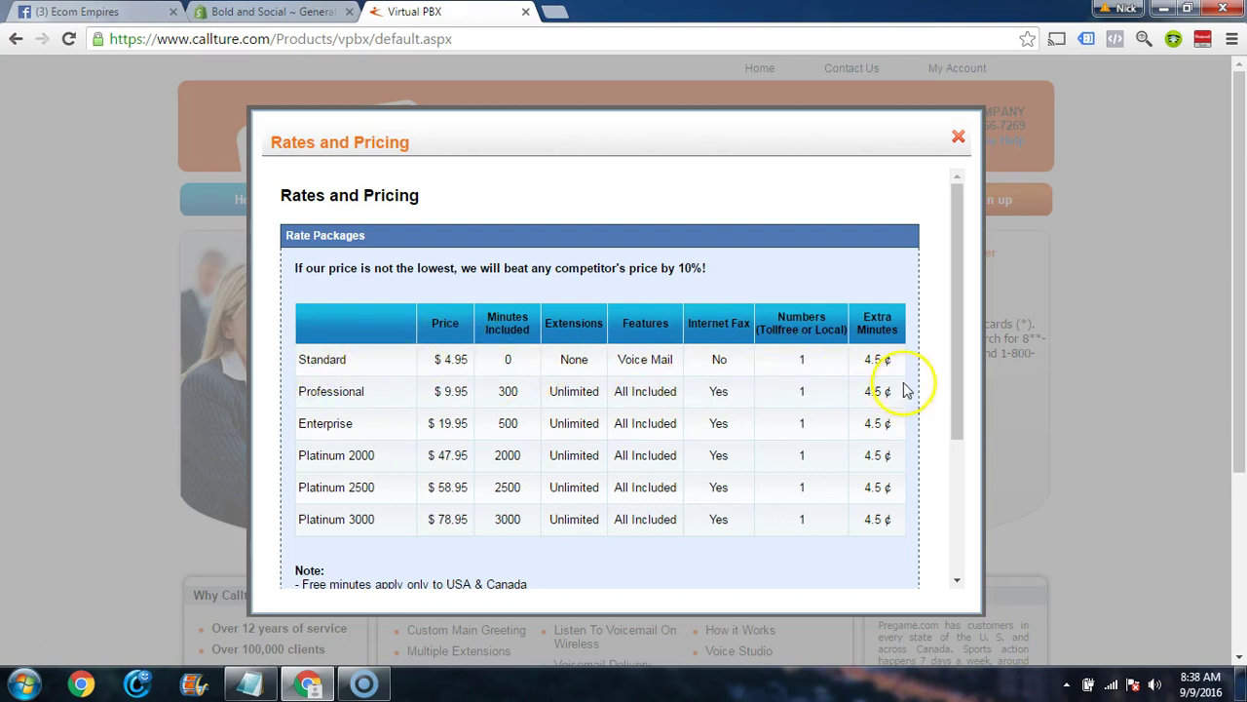
pyautogui.click(959, 139)
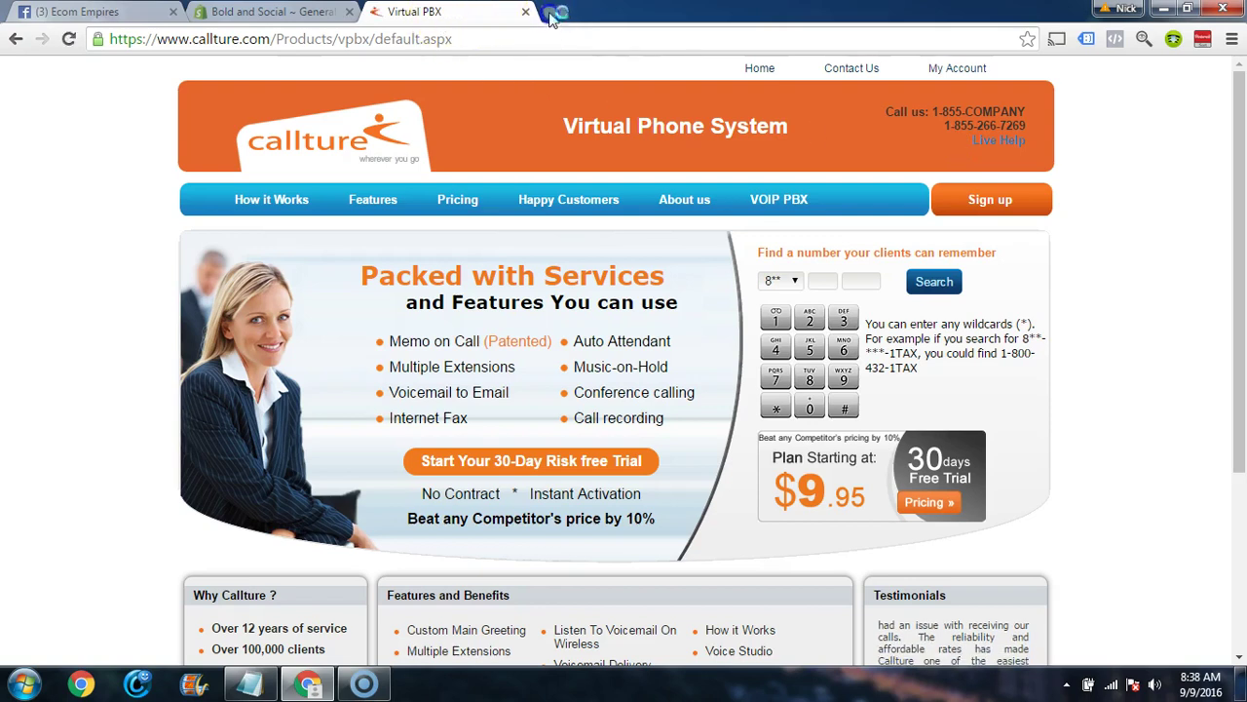
# - Load ipostal1.com in a new browser tab
pyautogui.click(552, 14)
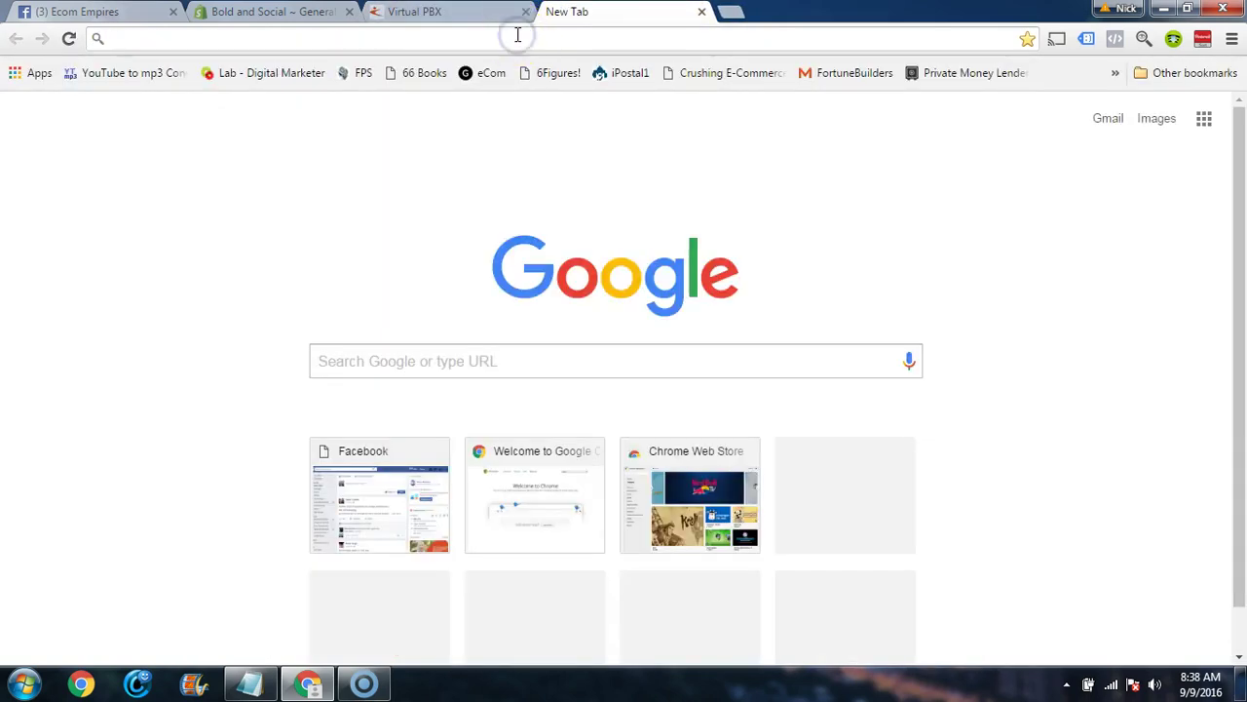
pyautogui.write('ipostal1.com')
pyautogui.press('Return')
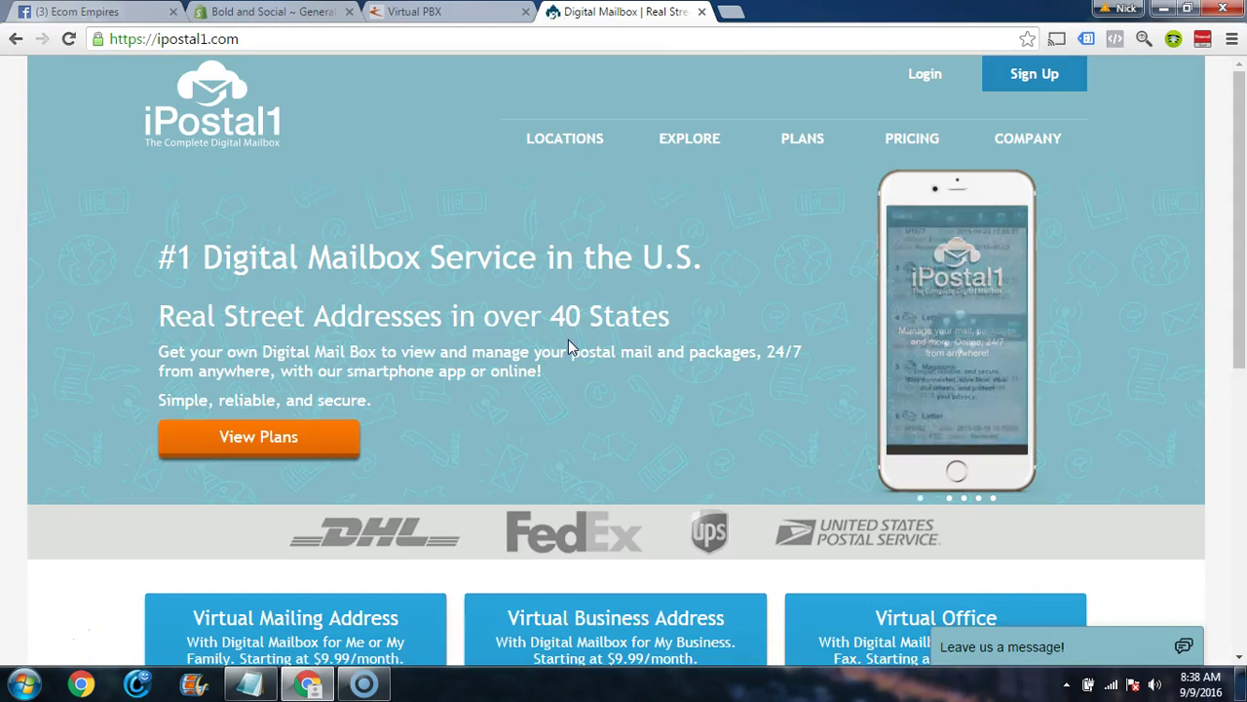
# - Open iPostal1's Virtual Mailing Address pricing and examine the Green plan's monthly price and mail item allowance
pyautogui.click(911, 139)
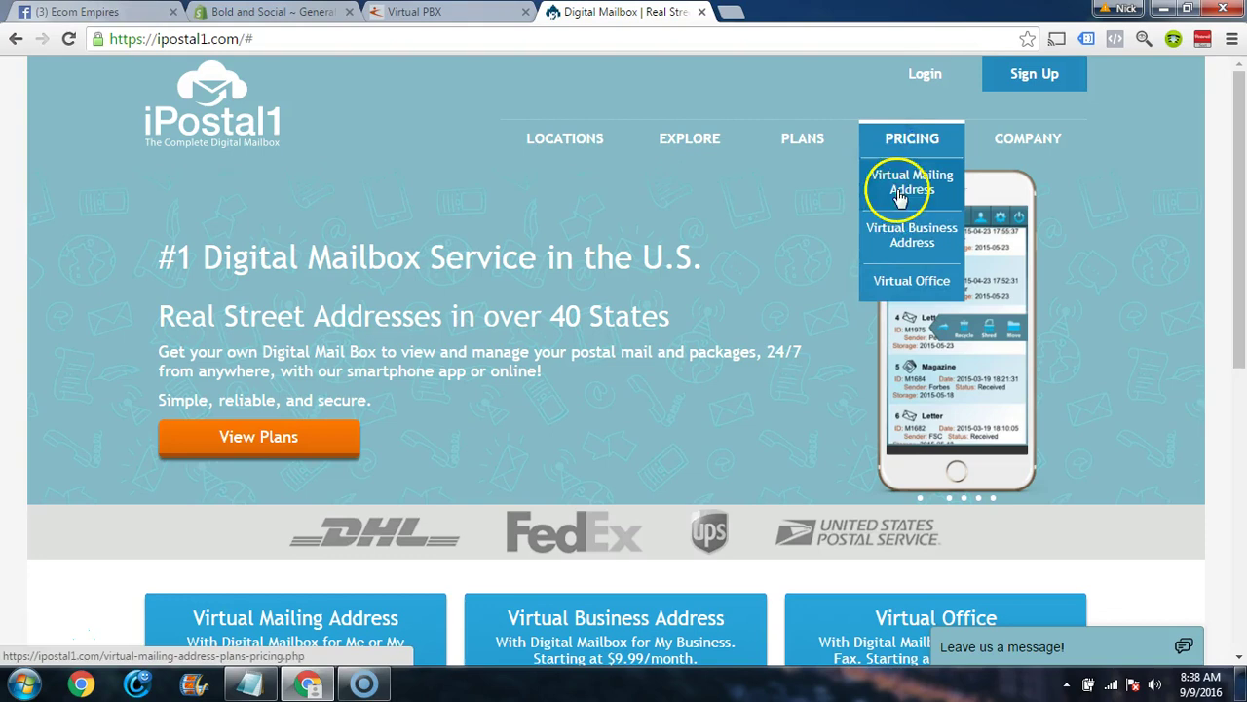
pyautogui.click(895, 183)
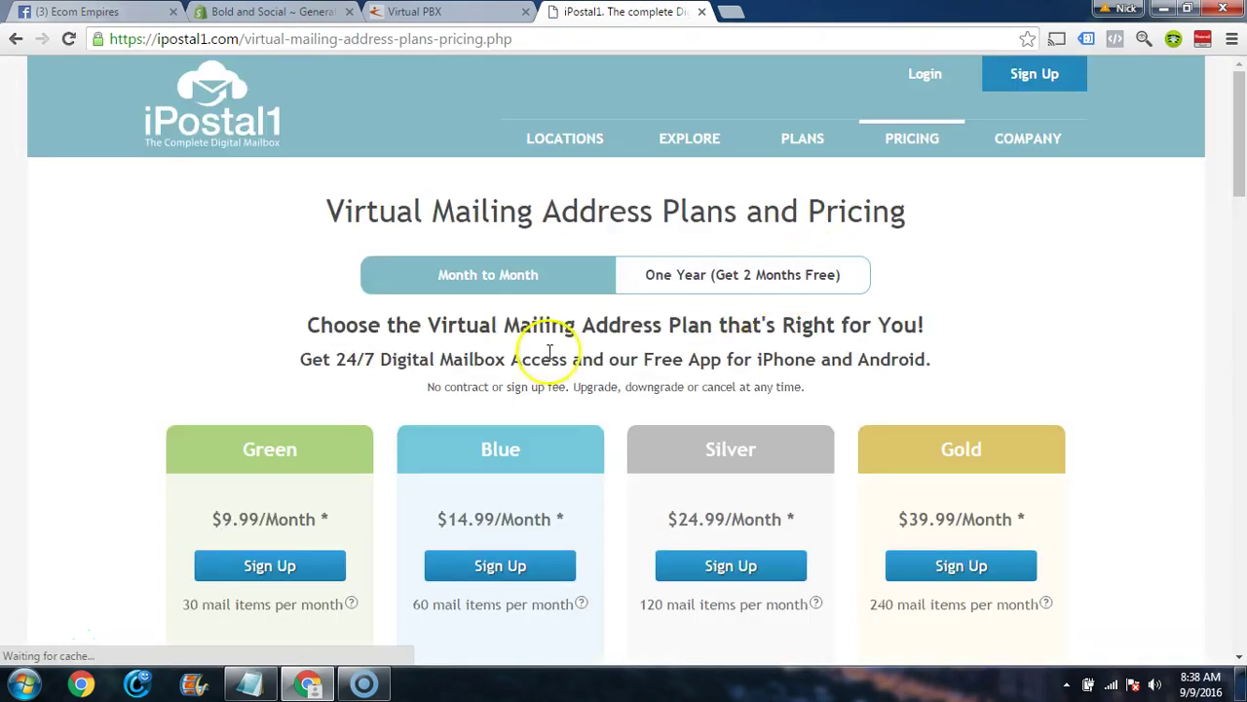
pyautogui.scroll(-2, 321, 484)
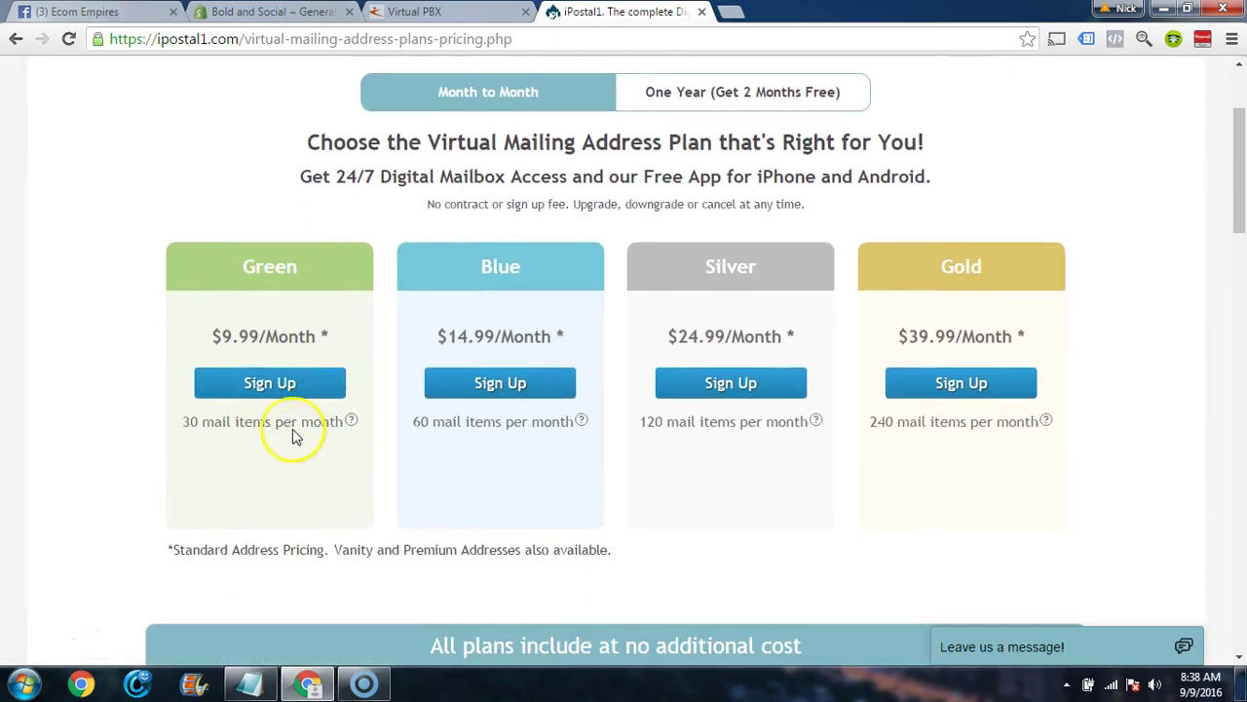
pyautogui.moveTo(279, 417)
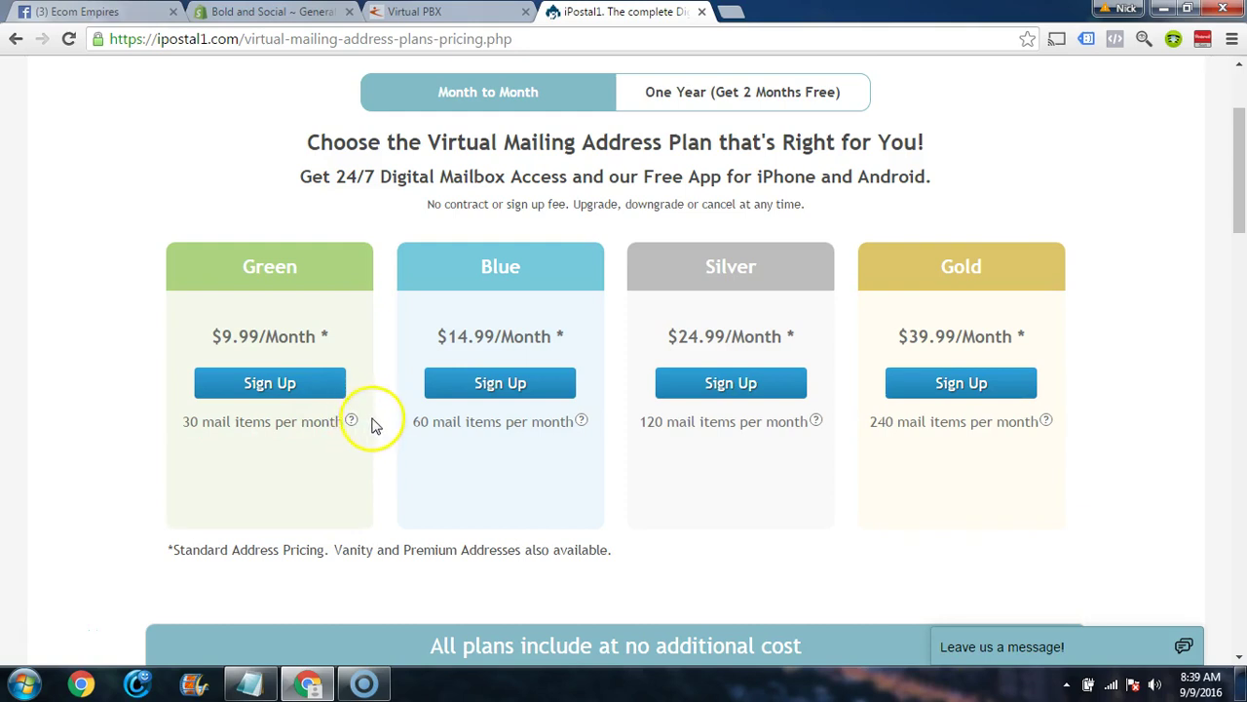
pyautogui.moveTo(350, 421)
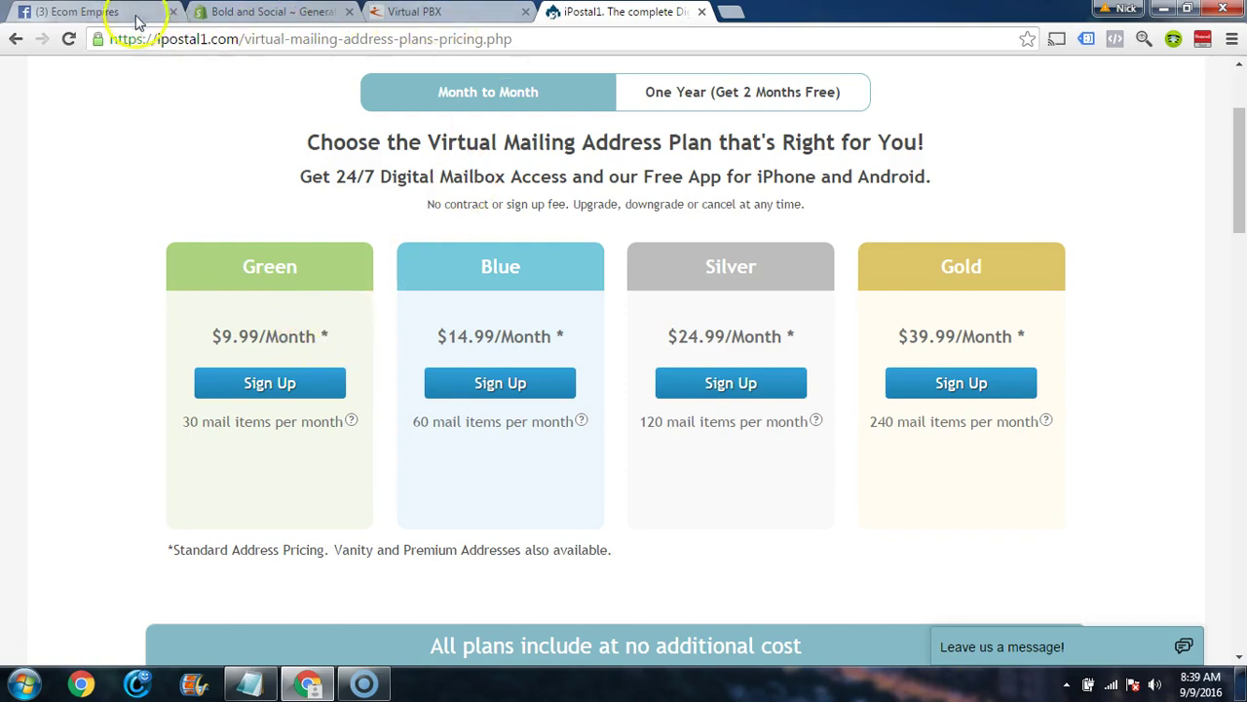
# - Return to the Shopify general settings and examine the Standards and formats section, including the order ID prefix
pyautogui.click(296, 13)
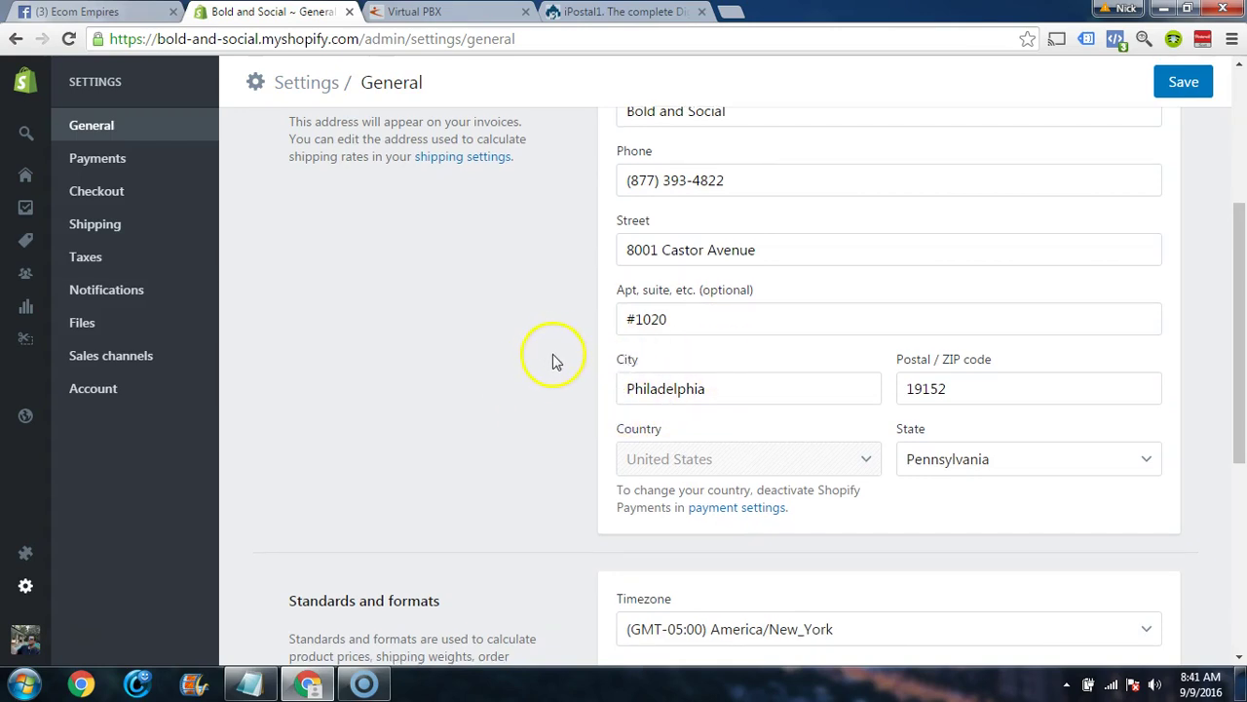
pyautogui.scroll(-5, 546, 360)
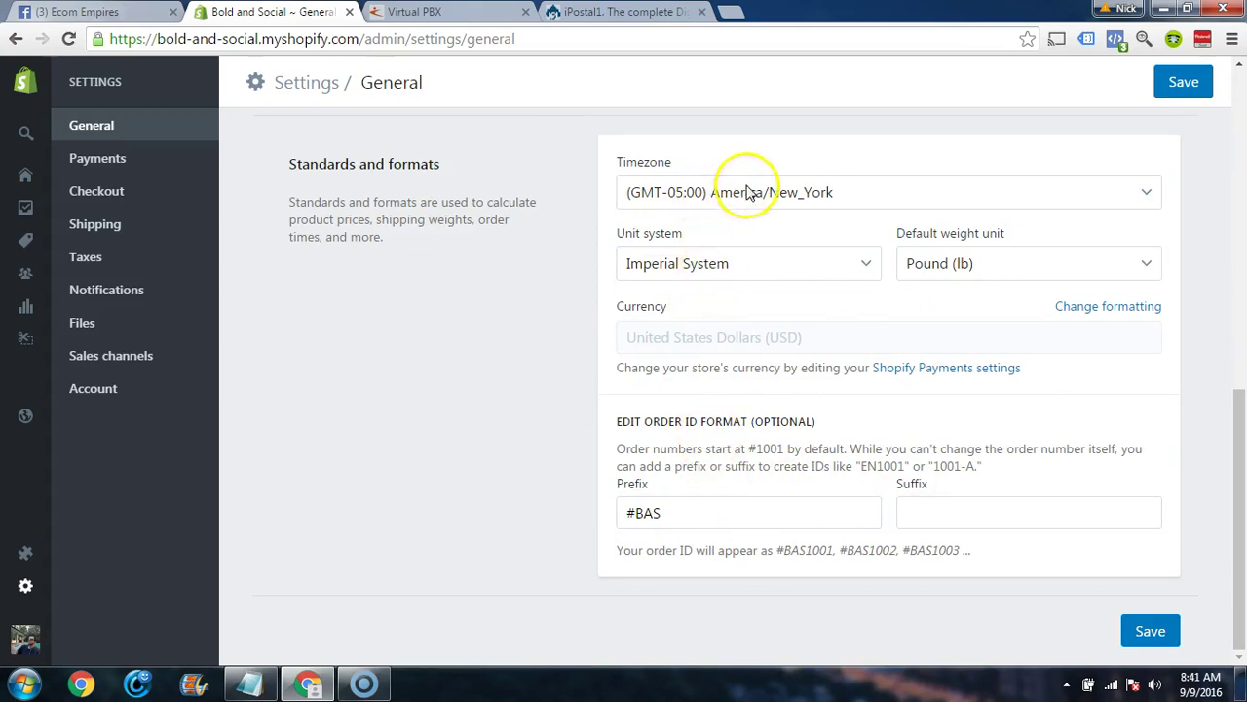
pyautogui.click(648, 513)
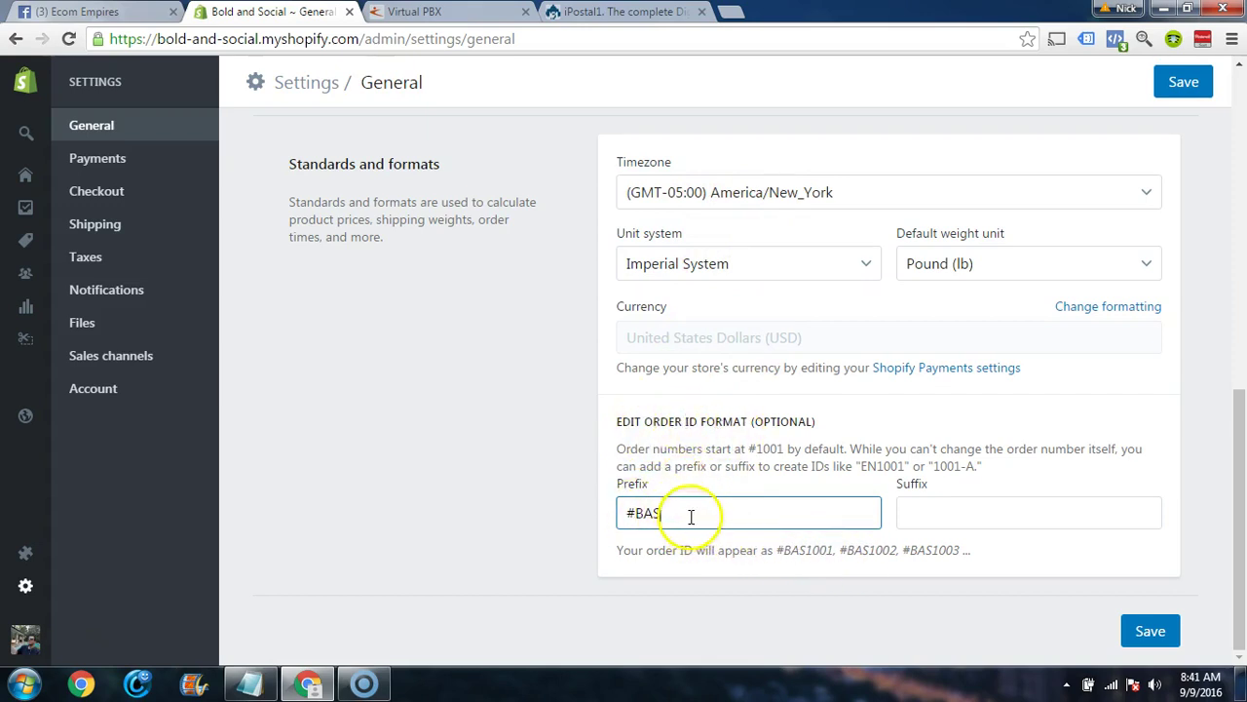
pyautogui.moveTo(677, 513); pyautogui.dragTo(629, 513)
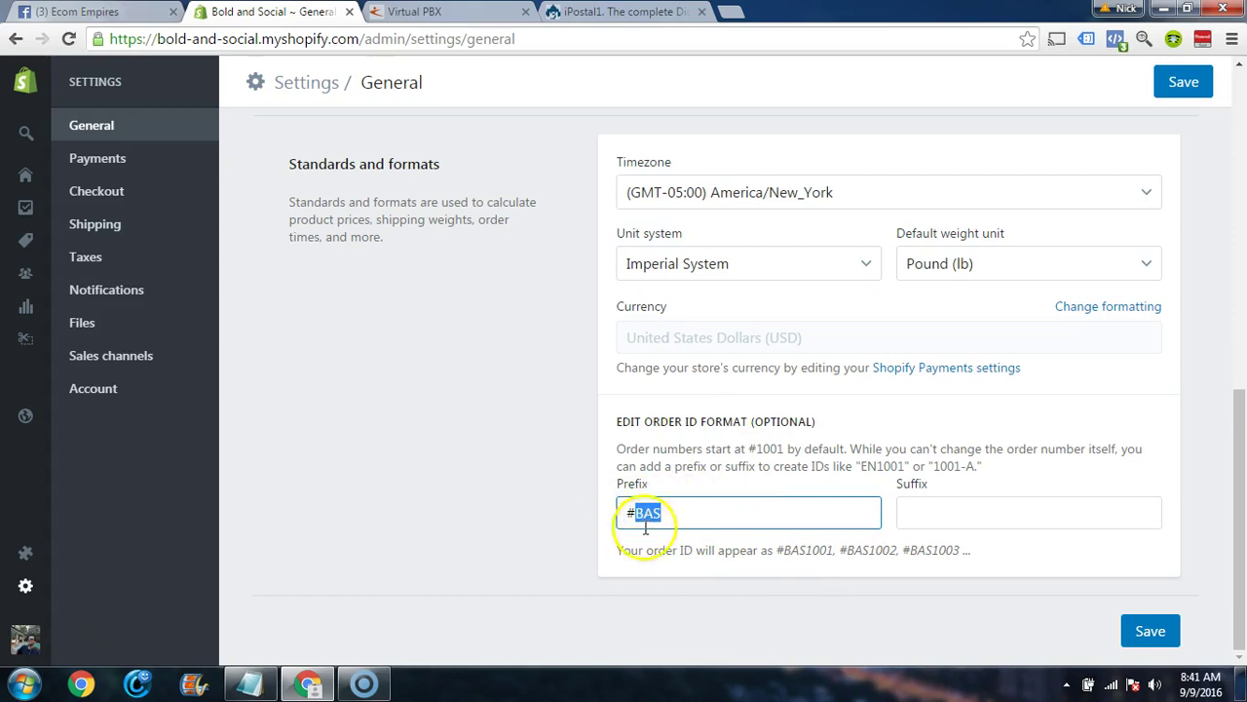
pyautogui.click(513, 513)
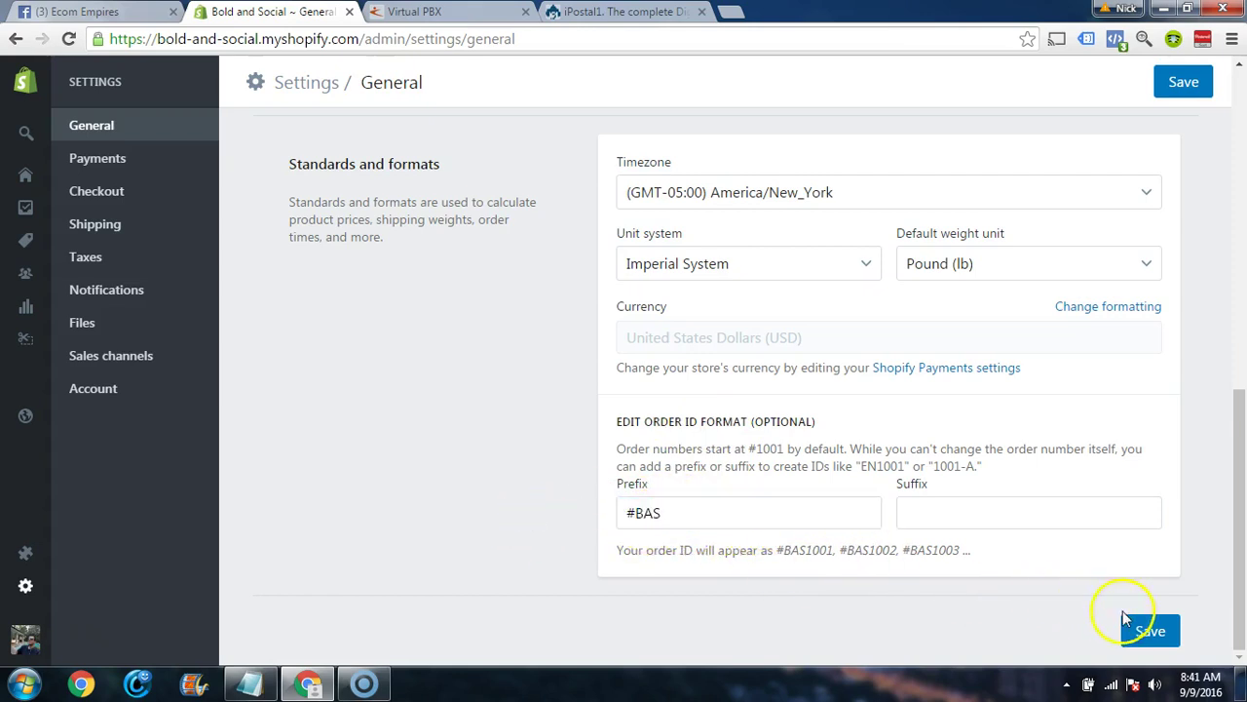
# - Save the store's general settings and open the Payments settings
pyautogui.scroll(5, 881, 393)
pyautogui.scroll(3, 882, 393)
pyautogui.scroll(-7, 919, 403)
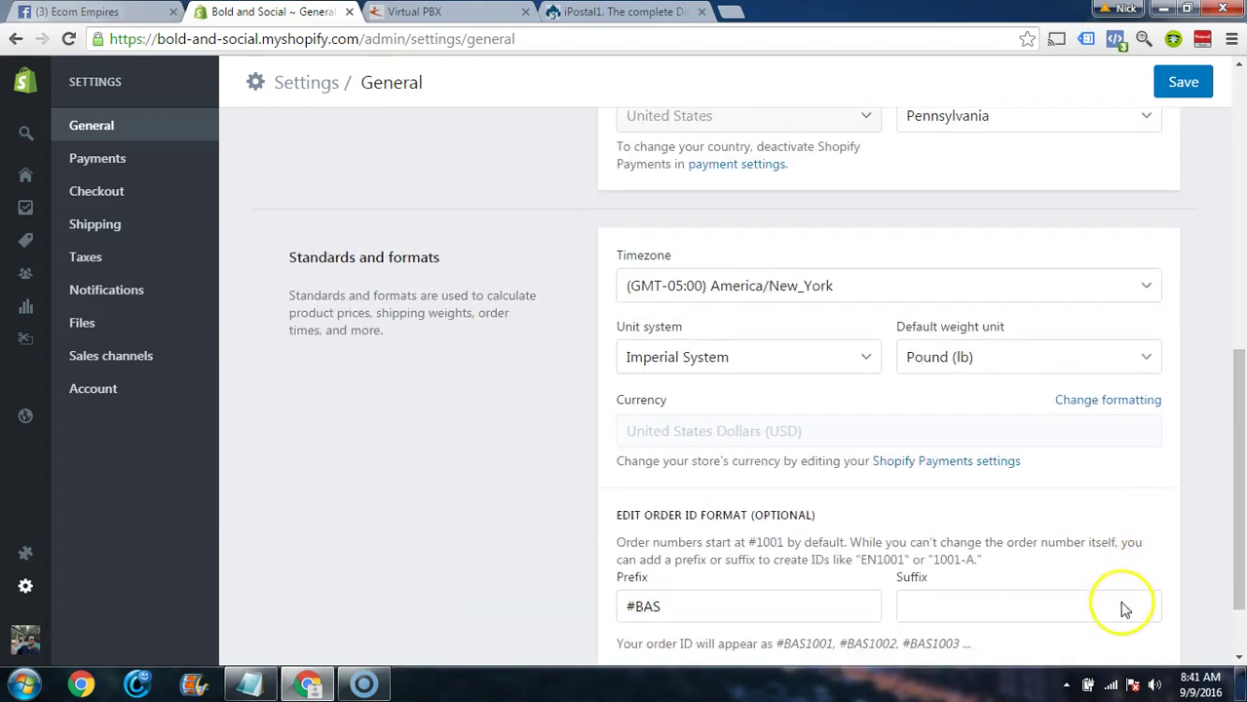
pyautogui.click(1145, 632)
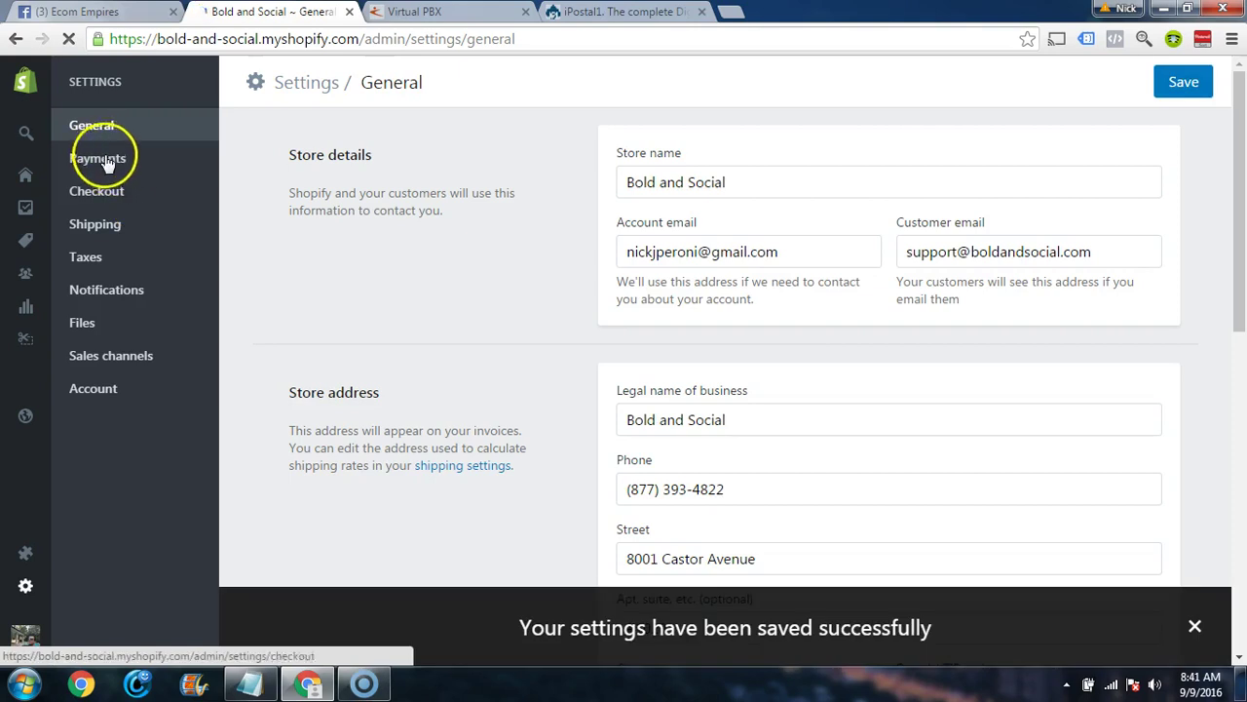
pyautogui.click(113, 163)
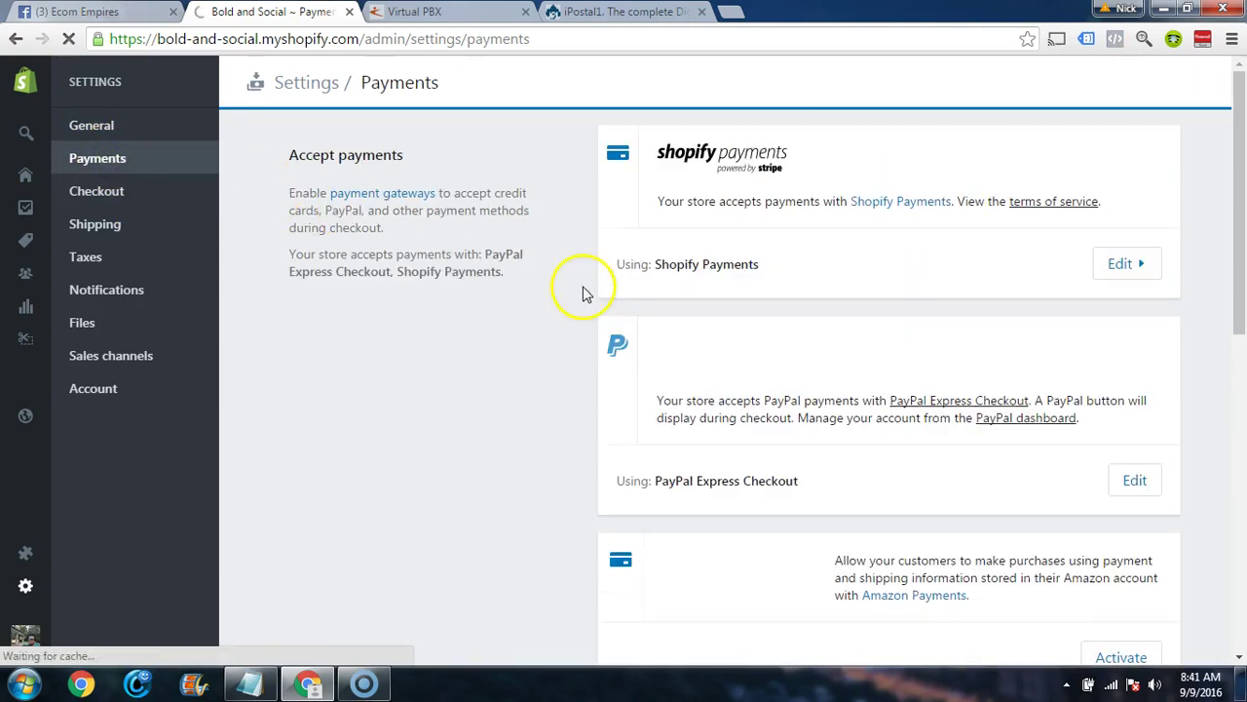
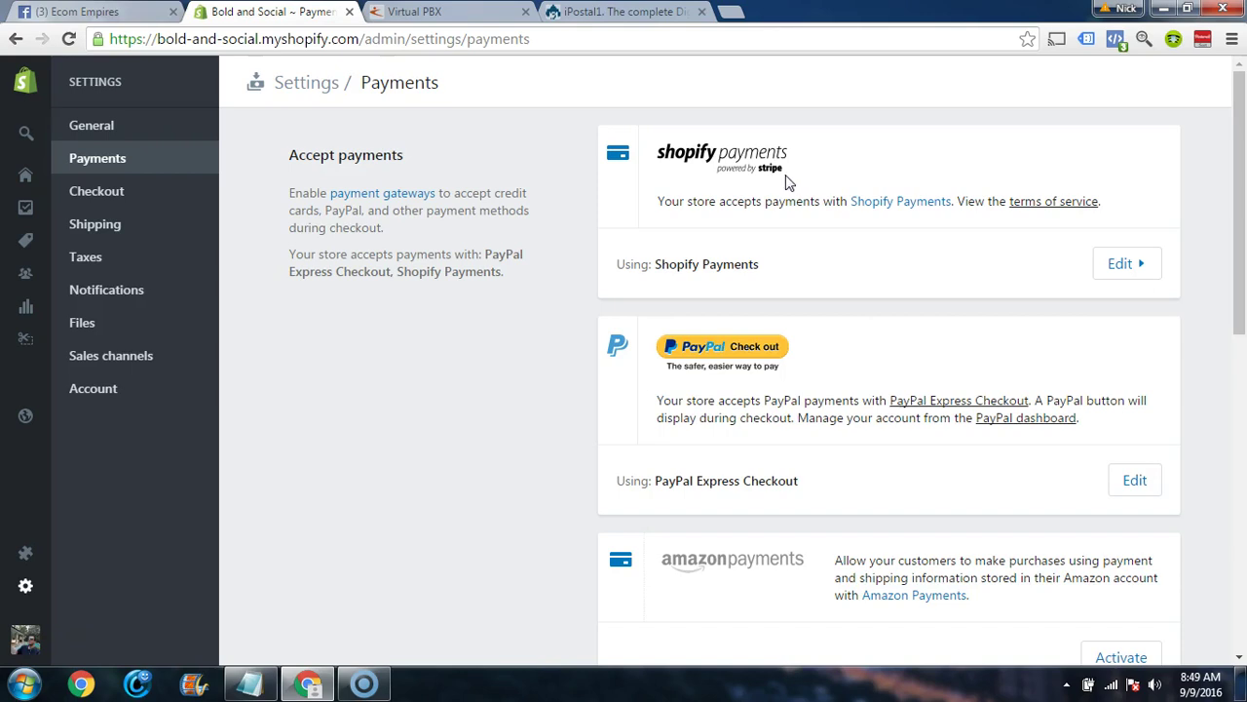
pyautogui.click(780, 175)
# - Open the Checkout settings and review the customer account and form options, keeping the company name hidden
pyautogui.click(115, 194)
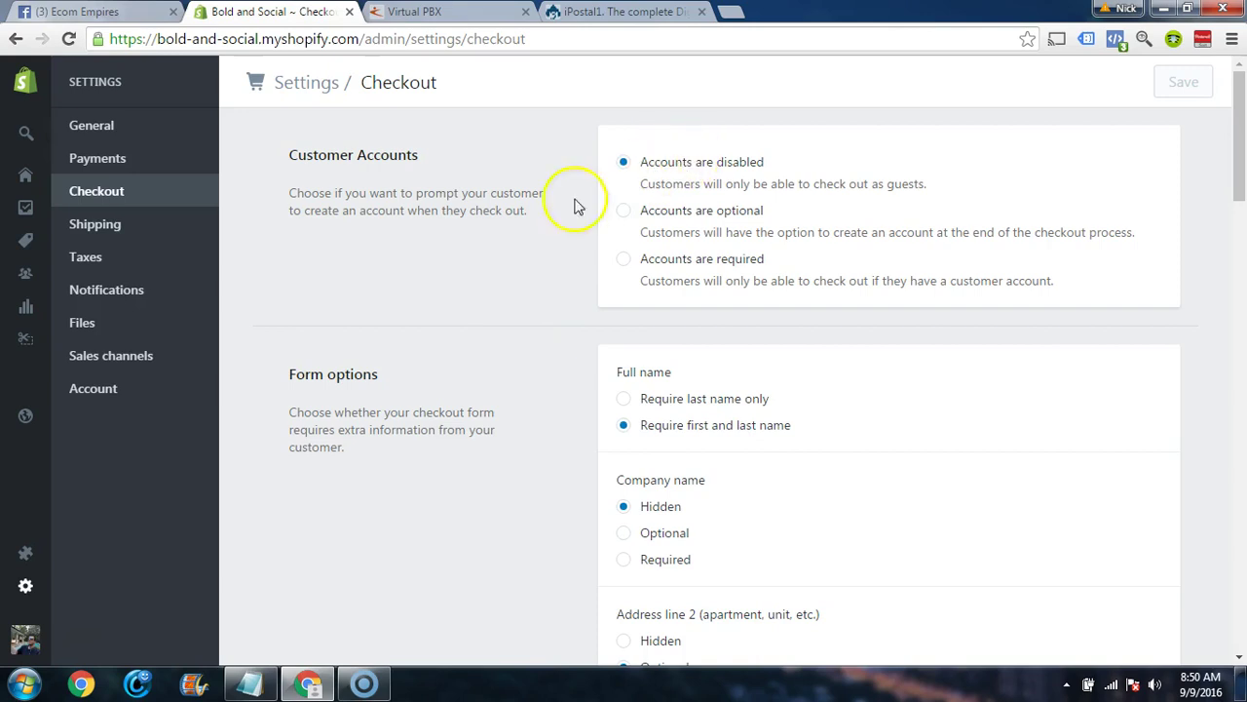
pyautogui.scroll(-1, 546, 294)
pyautogui.scroll(-2, 546, 295)
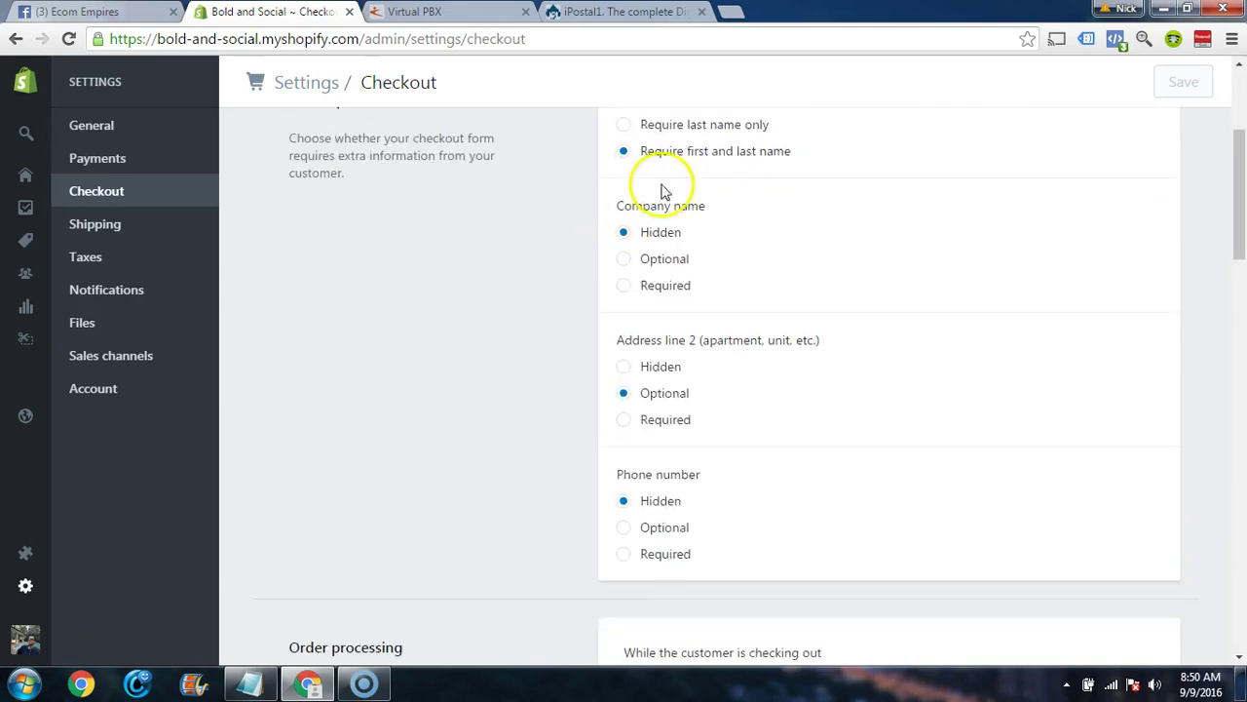
pyautogui.click(624, 234)
pyautogui.scroll(-2, 549, 267)
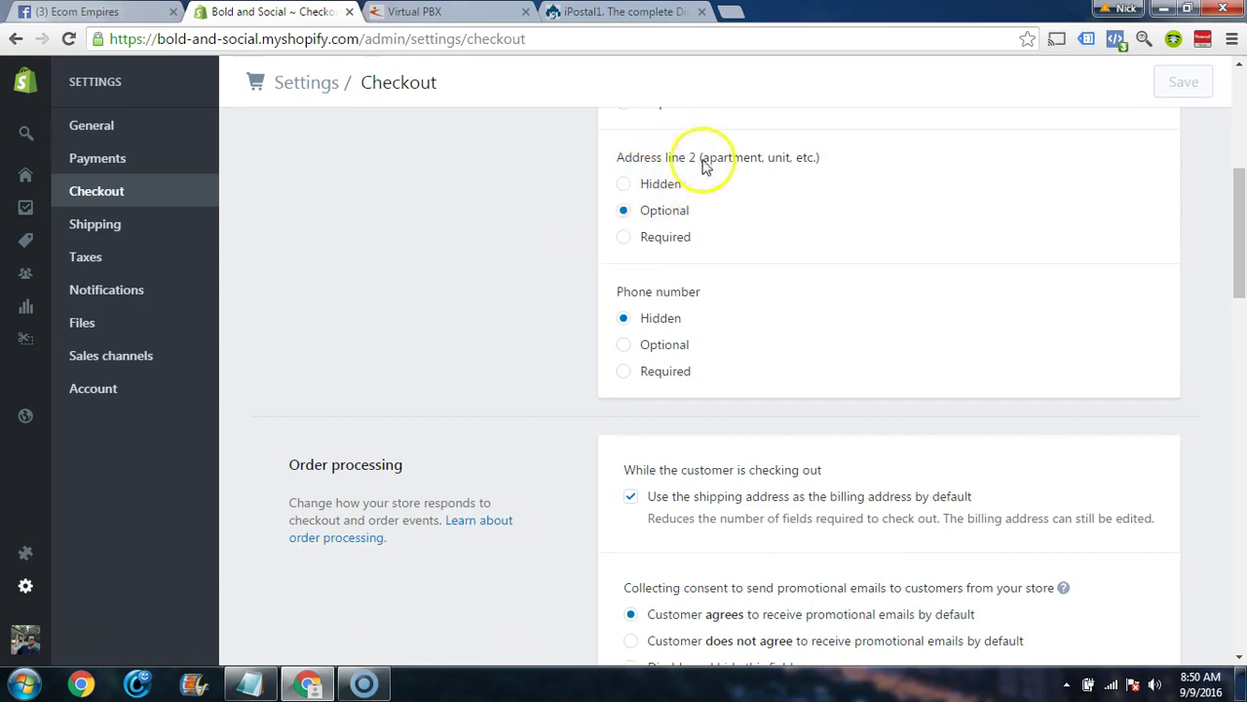
pyautogui.scroll(-2, 562, 239)
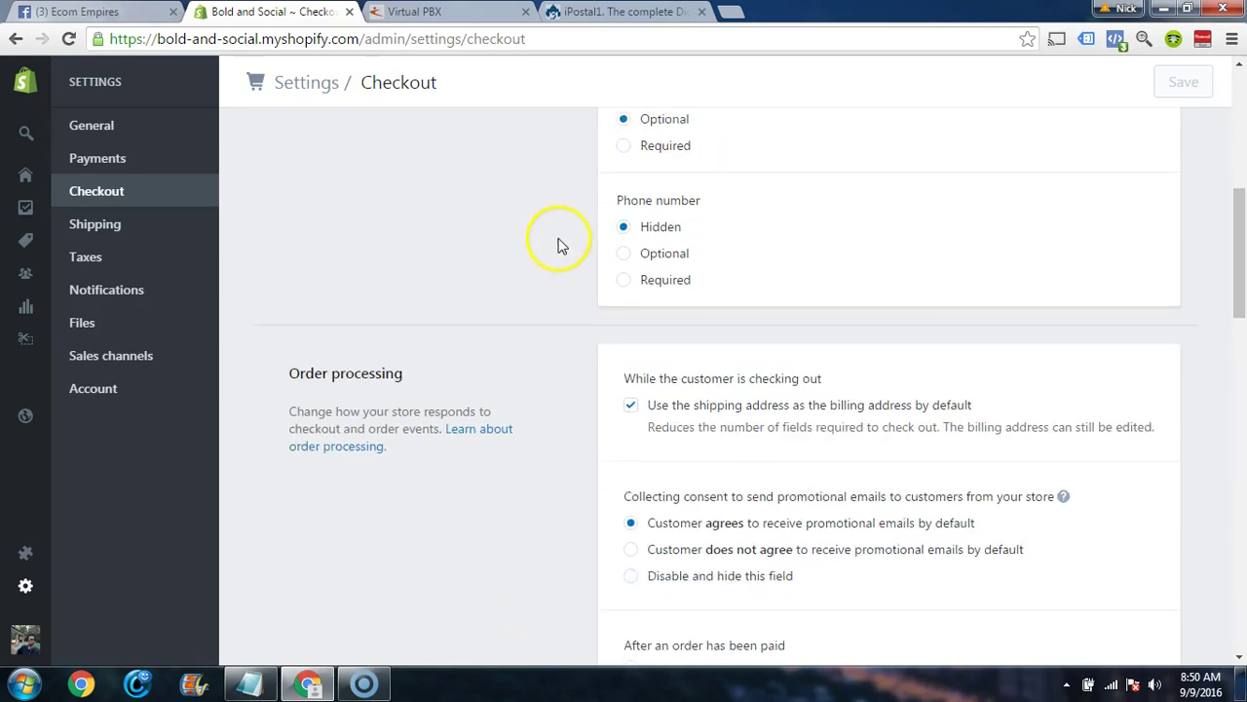
pyautogui.scroll(-1, 566, 259)
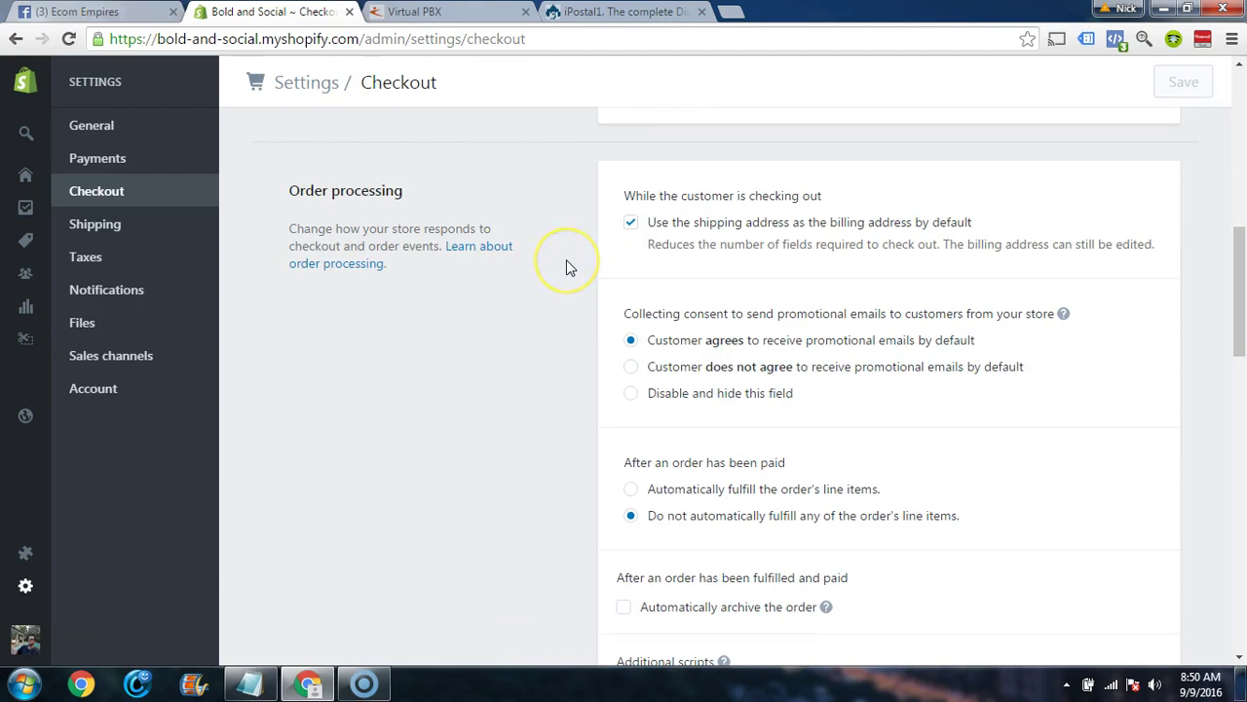
# - Try the "does not agree" default for promotional email consent in order processing and restore the "Customer agrees" default
pyautogui.scroll(-1, 566, 259)
pyautogui.scroll(1, 575, 255)
pyautogui.scroll(-1, 609, 316)
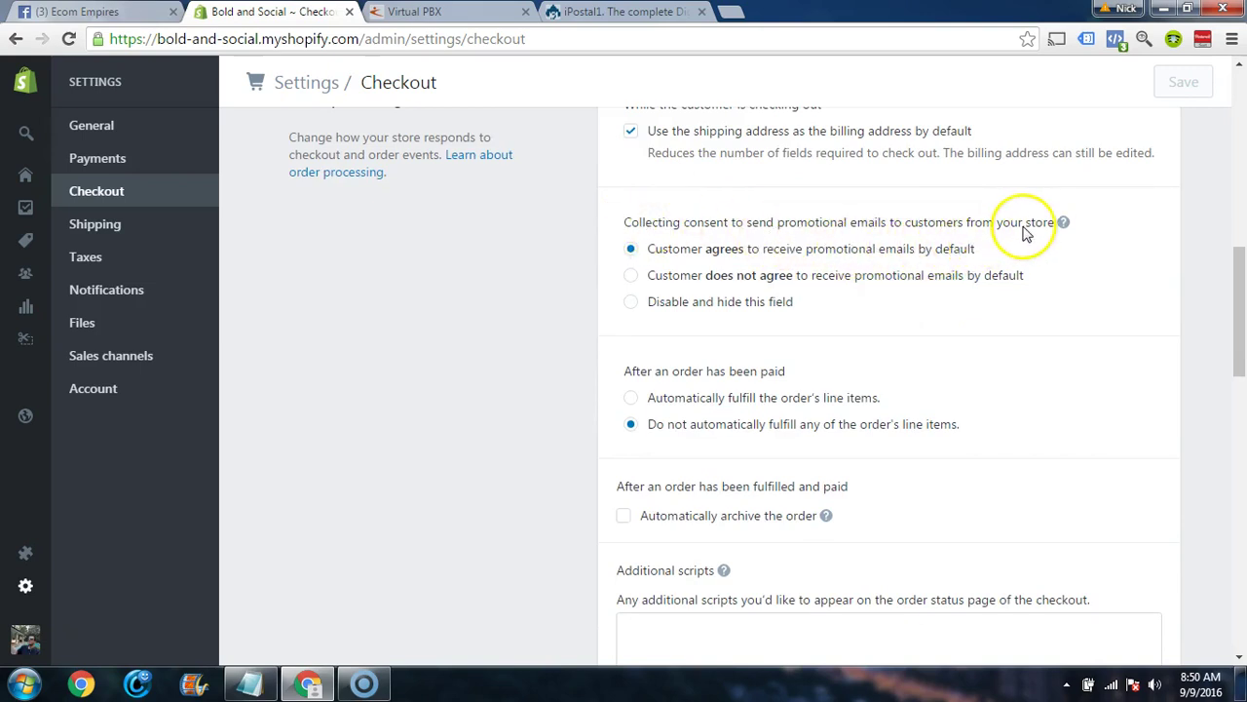
pyautogui.click(632, 278)
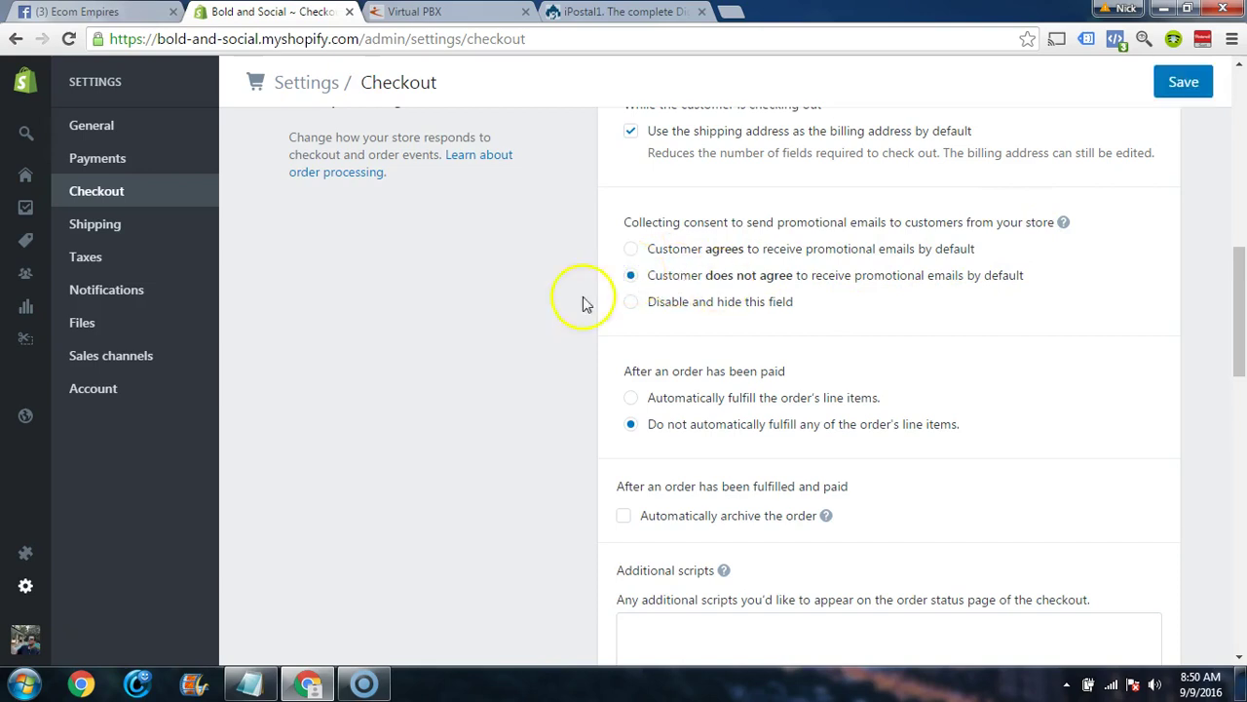
pyautogui.click(632, 250)
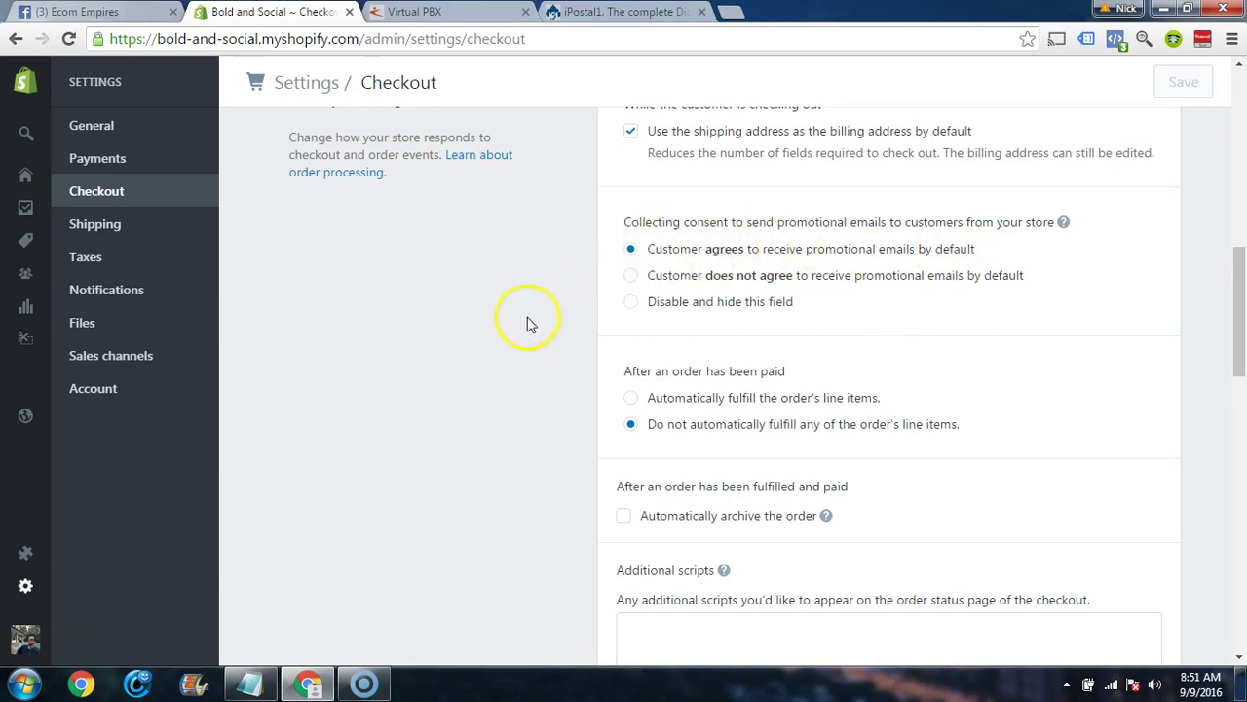
# - Review the remaining order processing options and the refund, privacy and terms of service statements in the Checkout settings
pyautogui.scroll(-2, 526, 324)
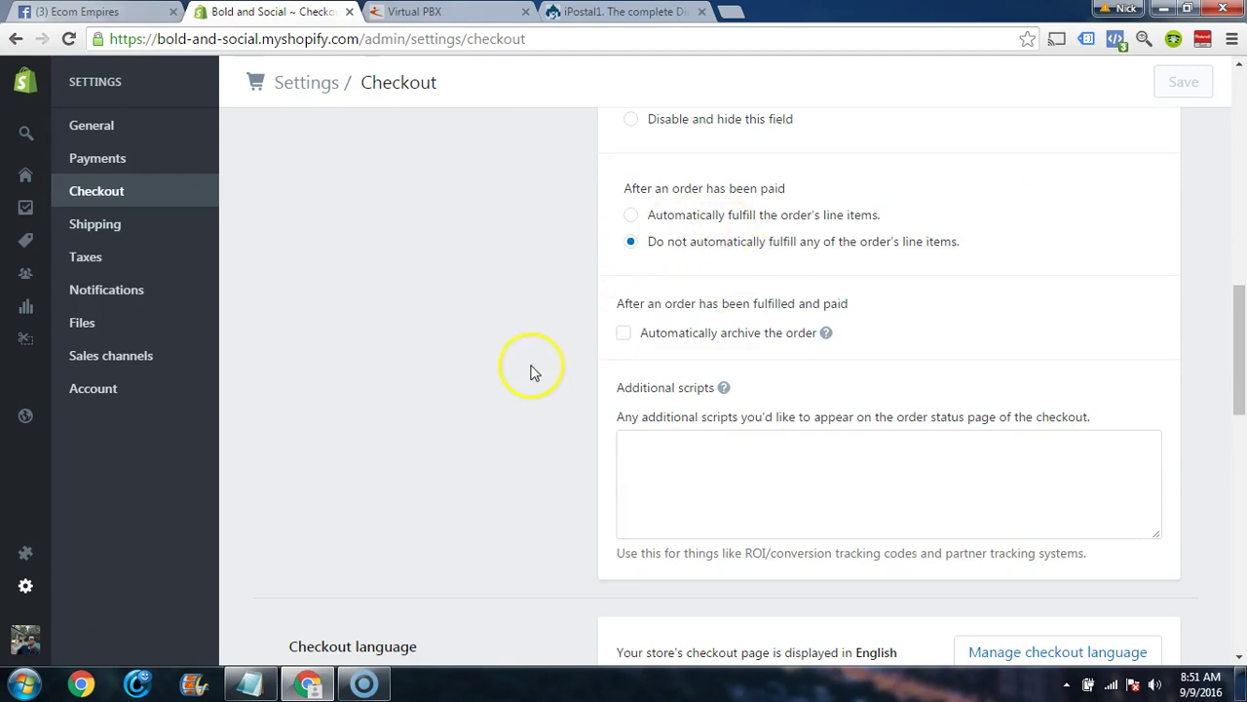
pyautogui.scroll(-8, 531, 369)
pyautogui.scroll(3, 529, 364)
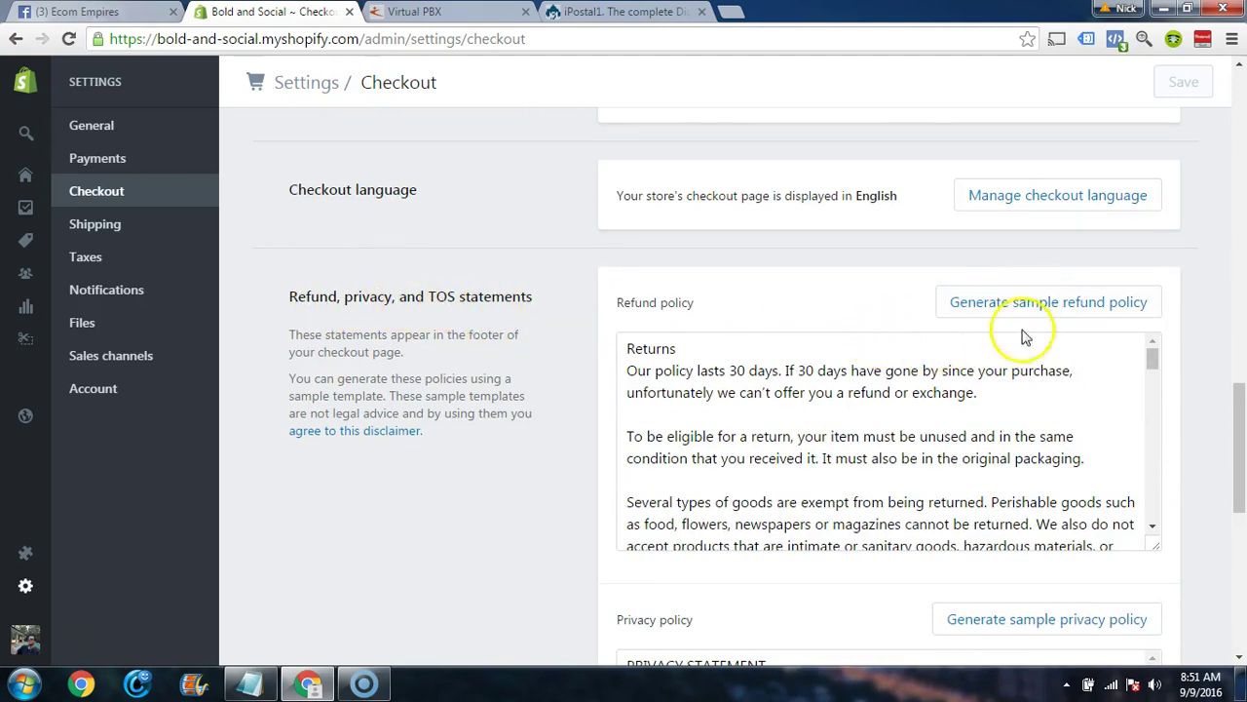
pyautogui.scroll(-4, 1095, 412)
pyautogui.scroll(-2, 1072, 551)
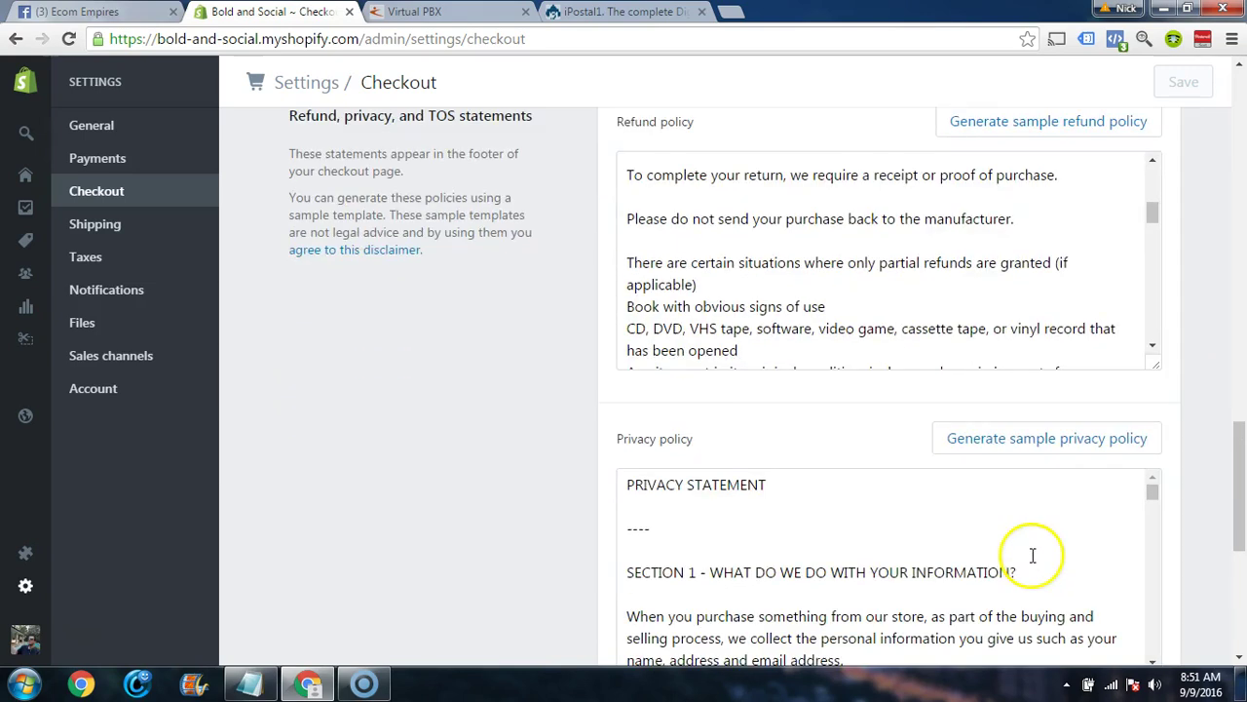
pyautogui.scroll(-5, 548, 462)
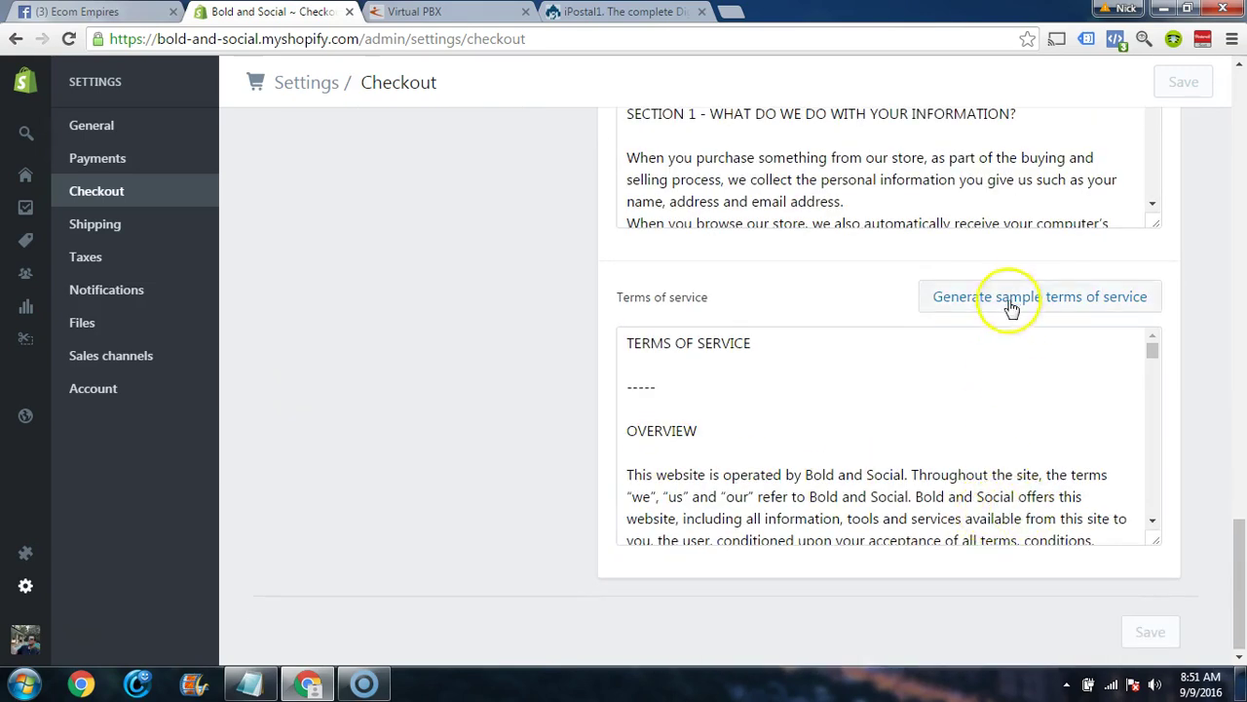
# - Go back to the refund policy and read through its text
pyautogui.scroll(7, 478, 424)
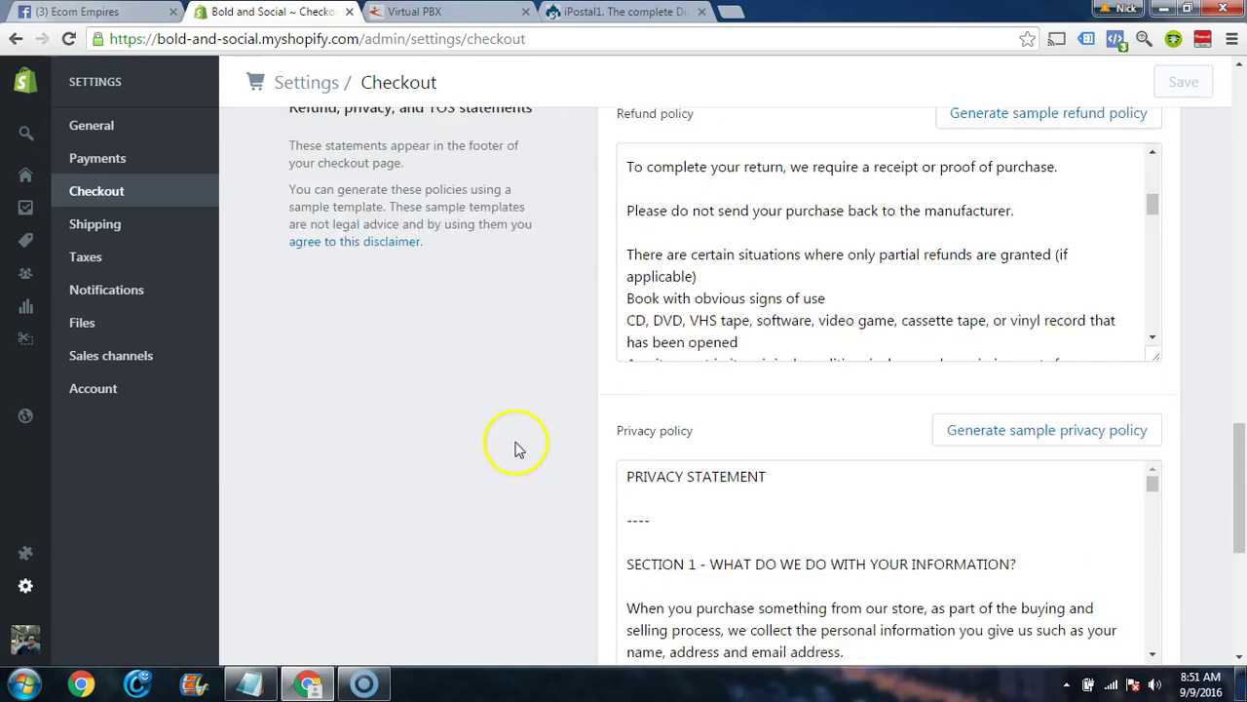
pyautogui.scroll(-1, 541, 457)
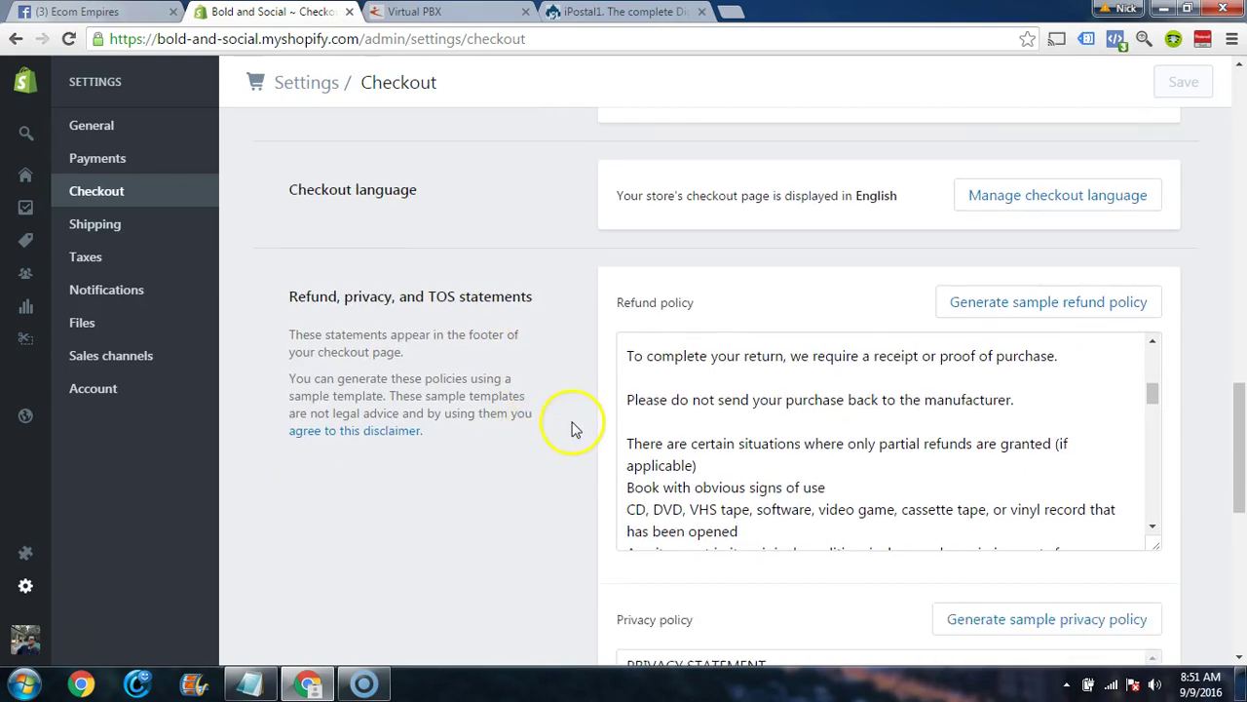
pyautogui.scroll(-4, 673, 429)
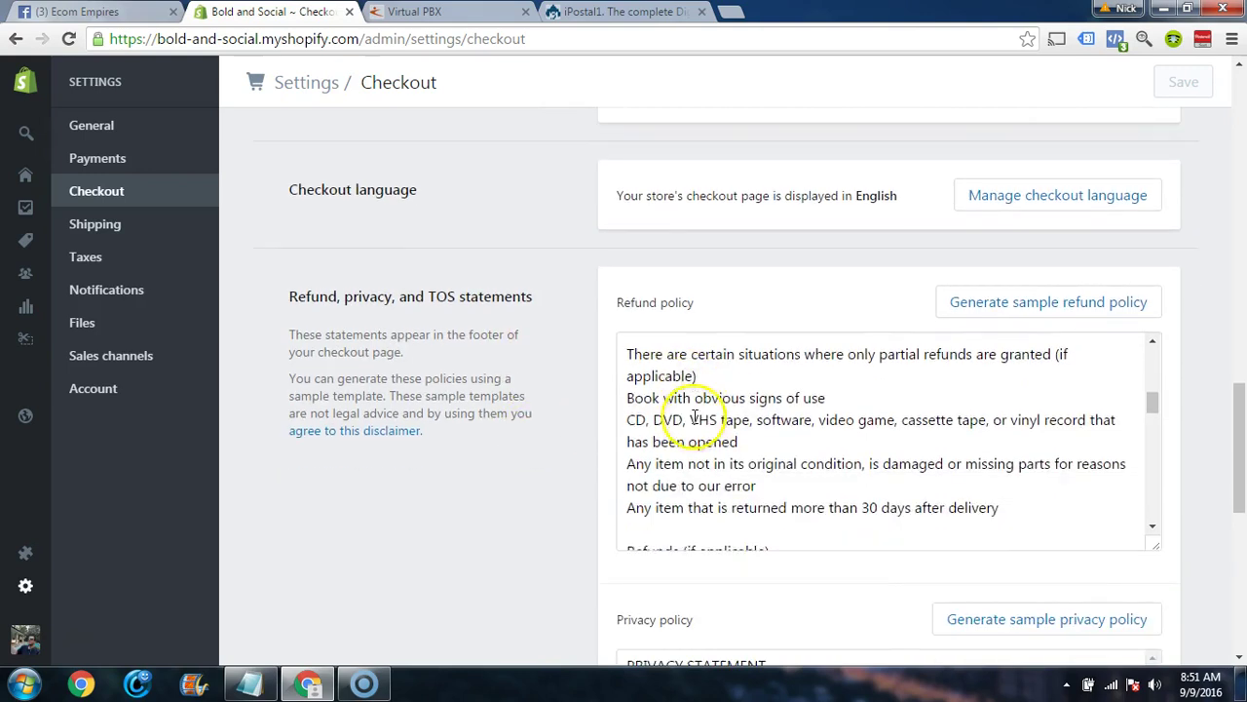
pyautogui.scroll(5, 694, 414)
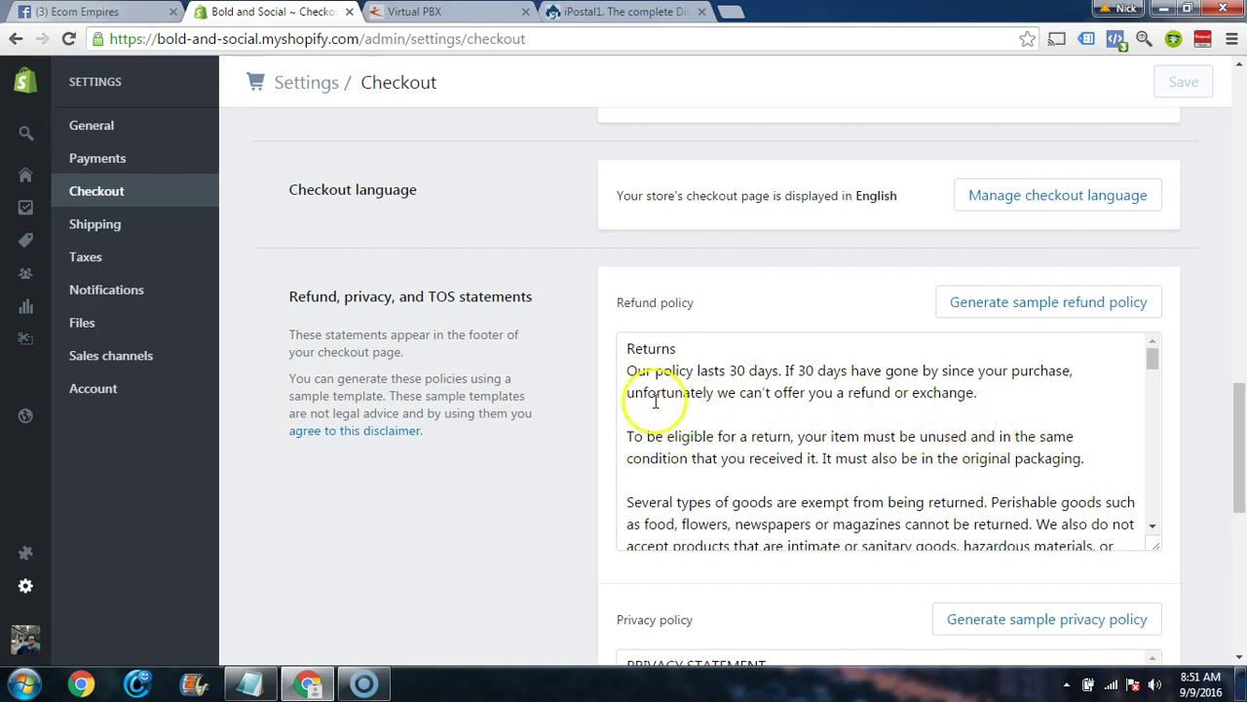
# - Skim the refund policy, privacy policy and terms of service texts in the Checkout settings
pyautogui.scroll(-2, 570, 419)
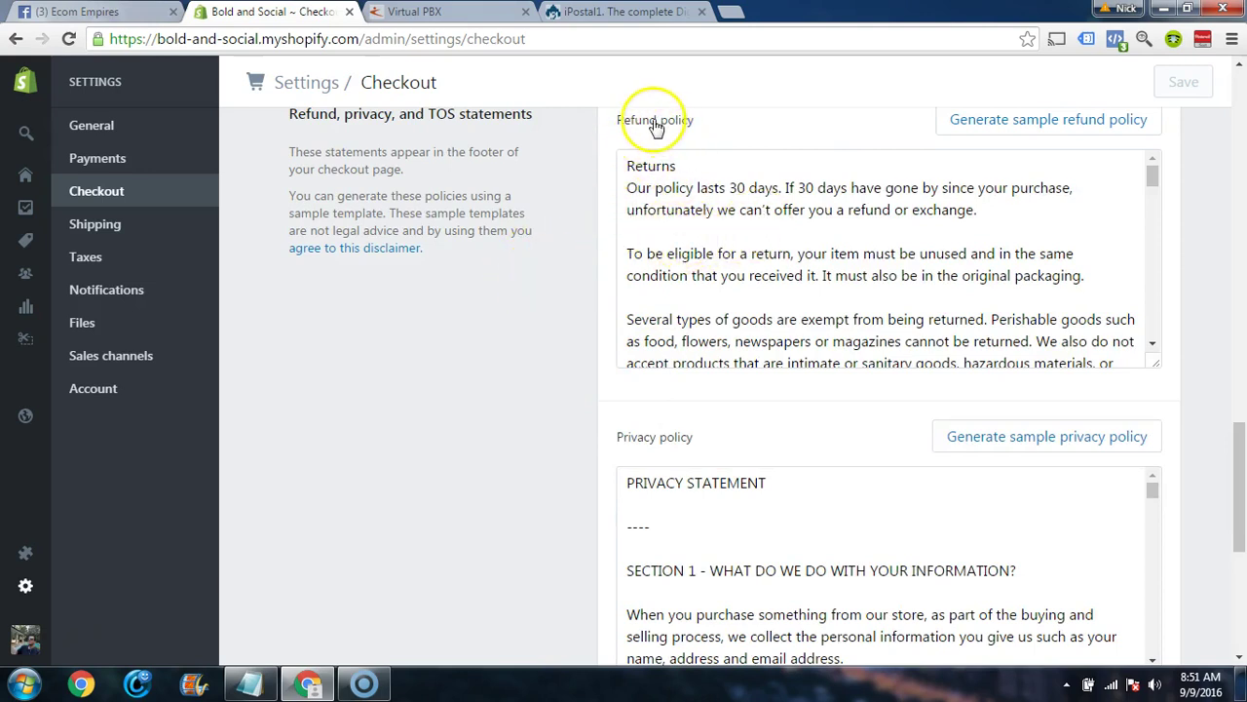
pyautogui.scroll(-5, 551, 437)
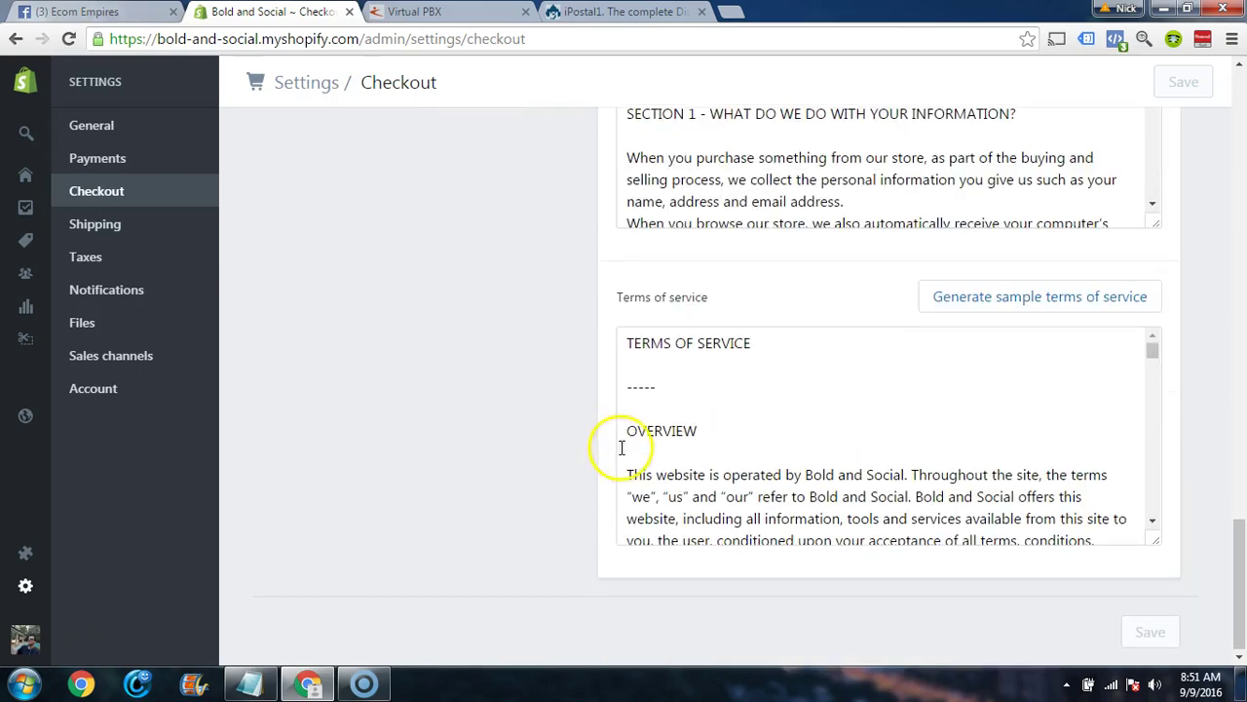
pyautogui.scroll(7, 552, 371)
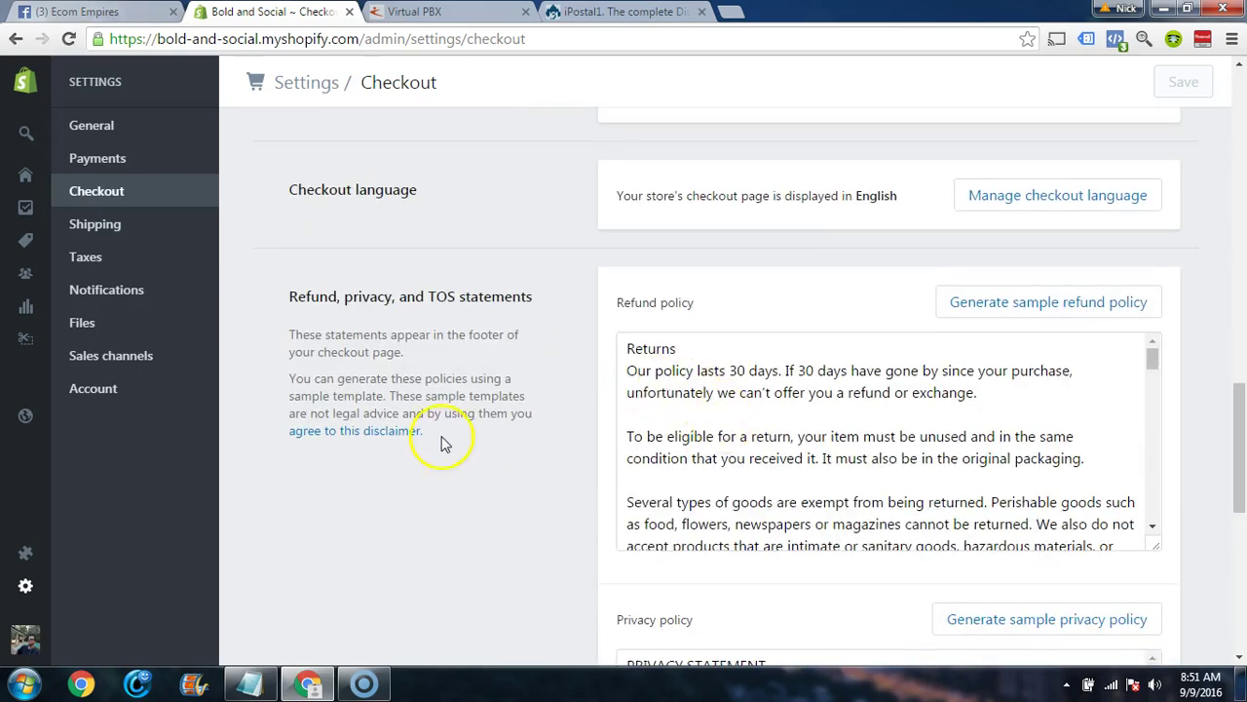
# - Read down the refund policy and highlight the support contact e-mail given for refunds that have not arrived
pyautogui.scroll(-3, 515, 411)
pyautogui.scroll(1, 571, 409)
pyautogui.scroll(-1, 719, 230)
pyautogui.scroll(-5, 721, 226)
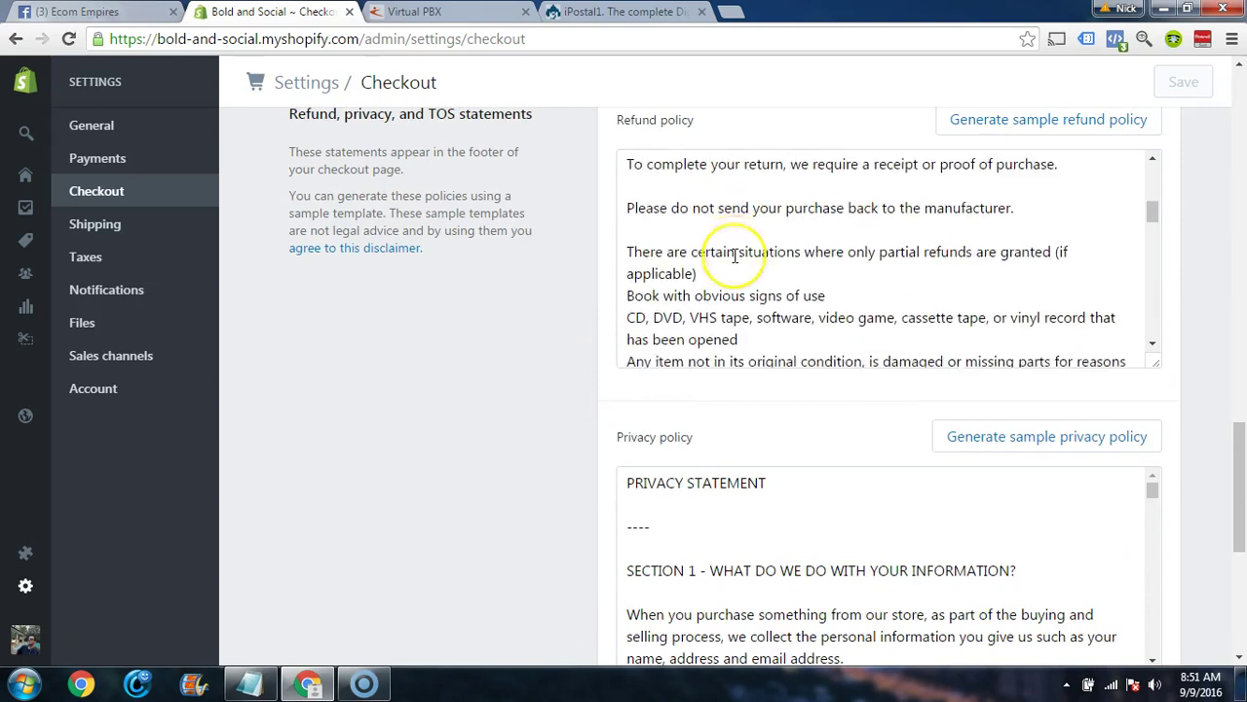
pyautogui.scroll(-5, 734, 255)
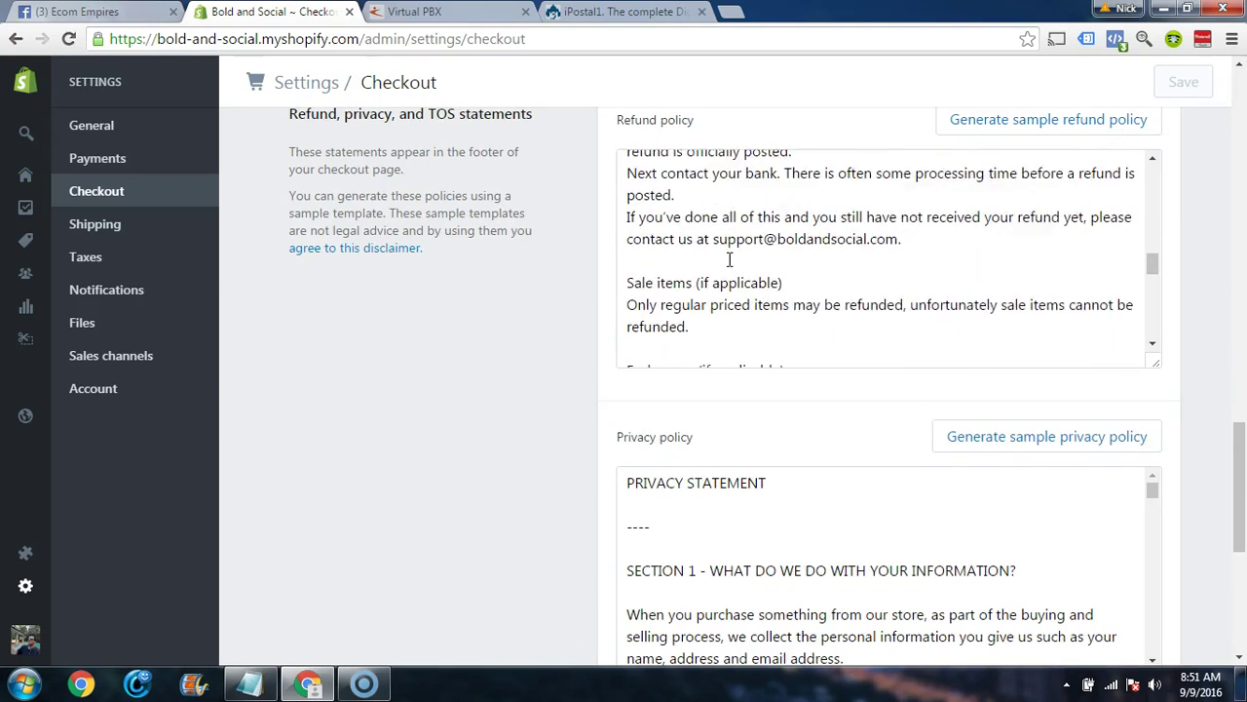
pyautogui.doubleClick(772, 244)
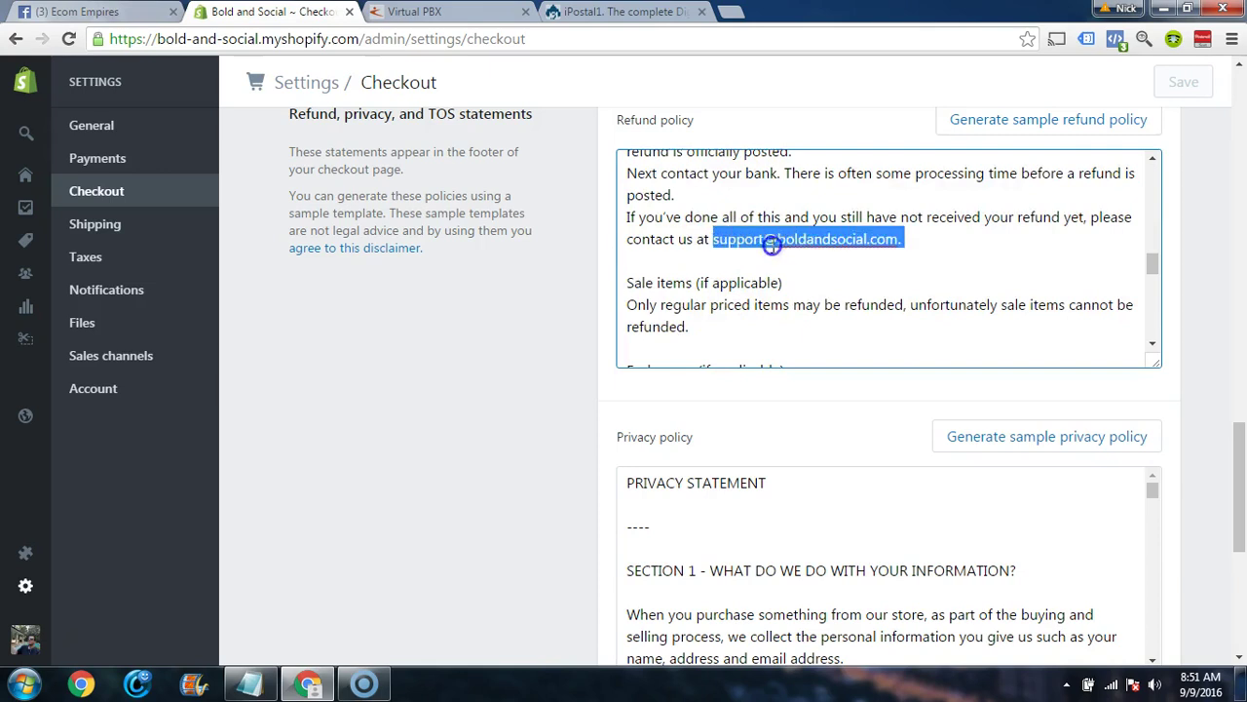
pyautogui.click(731, 288)
# - Highlight the return mailing address in the refund policy's Exchanges section to check it
pyautogui.scroll(-5, 748, 310)
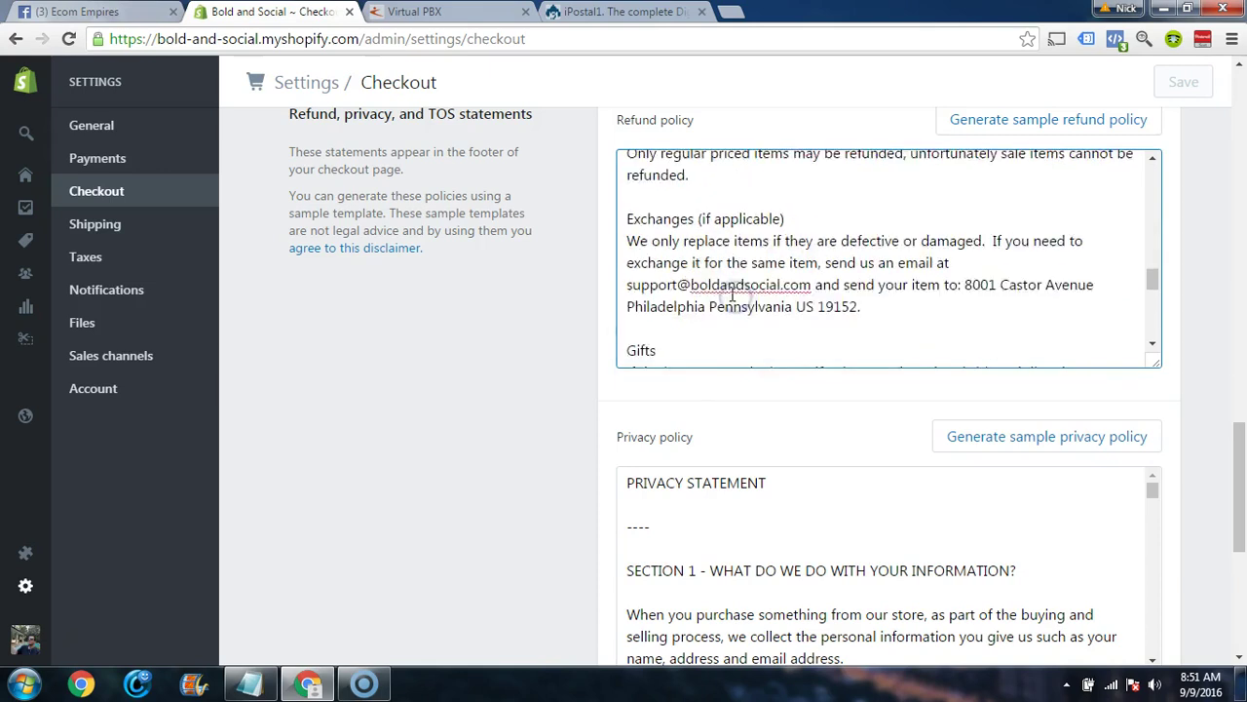
pyautogui.scroll(1, 799, 292)
pyautogui.scroll(1, 848, 274)
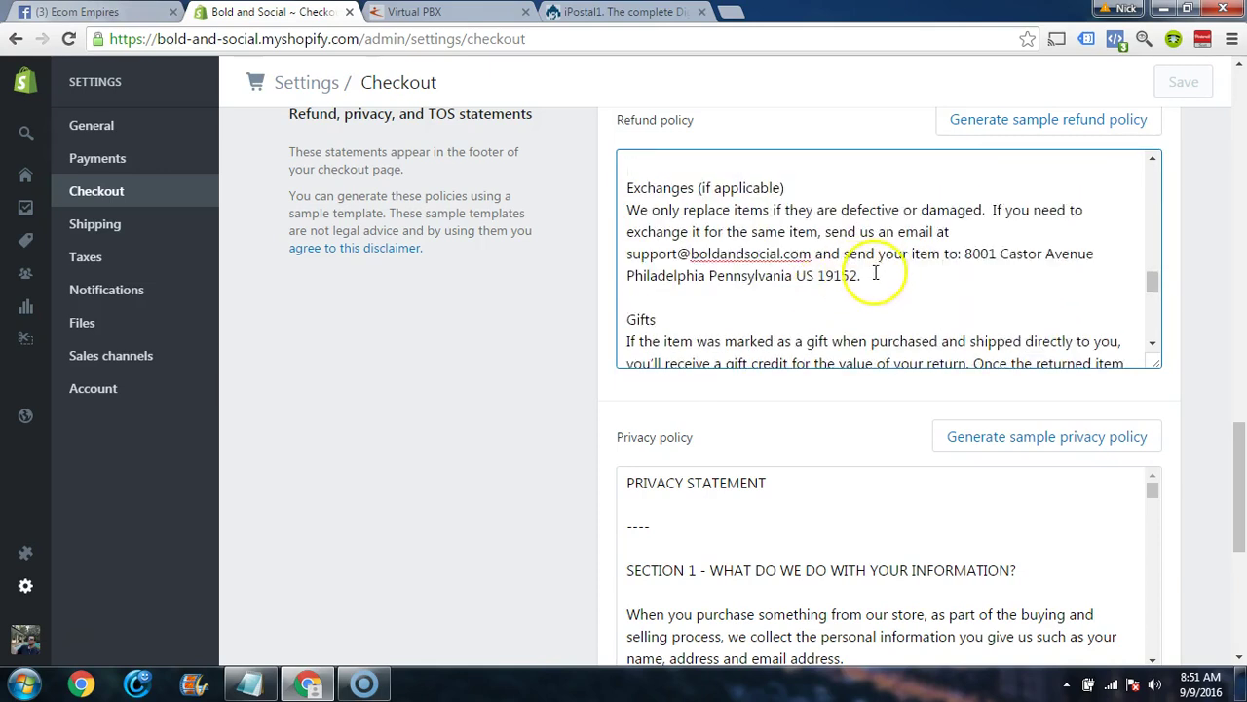
pyautogui.keyDown('shift'); pyautogui.click(962, 252); pyautogui.keyUp('shift')
pyautogui.click(934, 284)
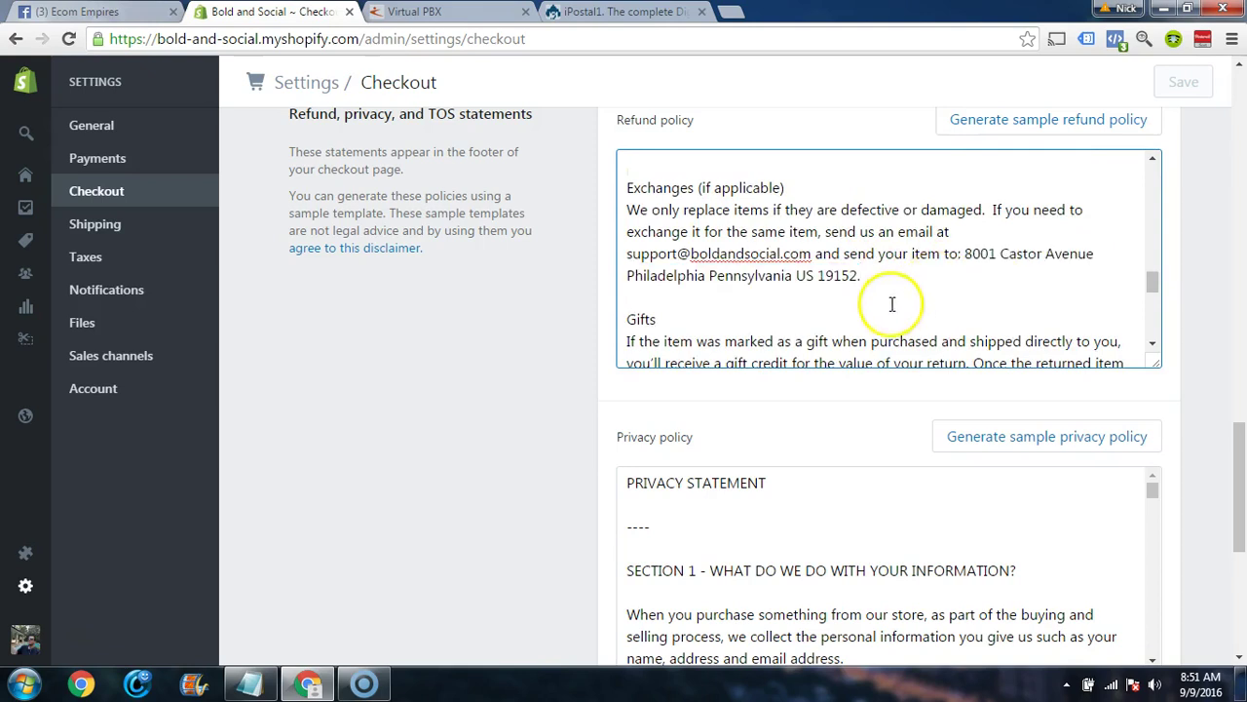
pyautogui.keyDown('shift'); pyautogui.click(962, 253); pyautogui.keyUp('shift')
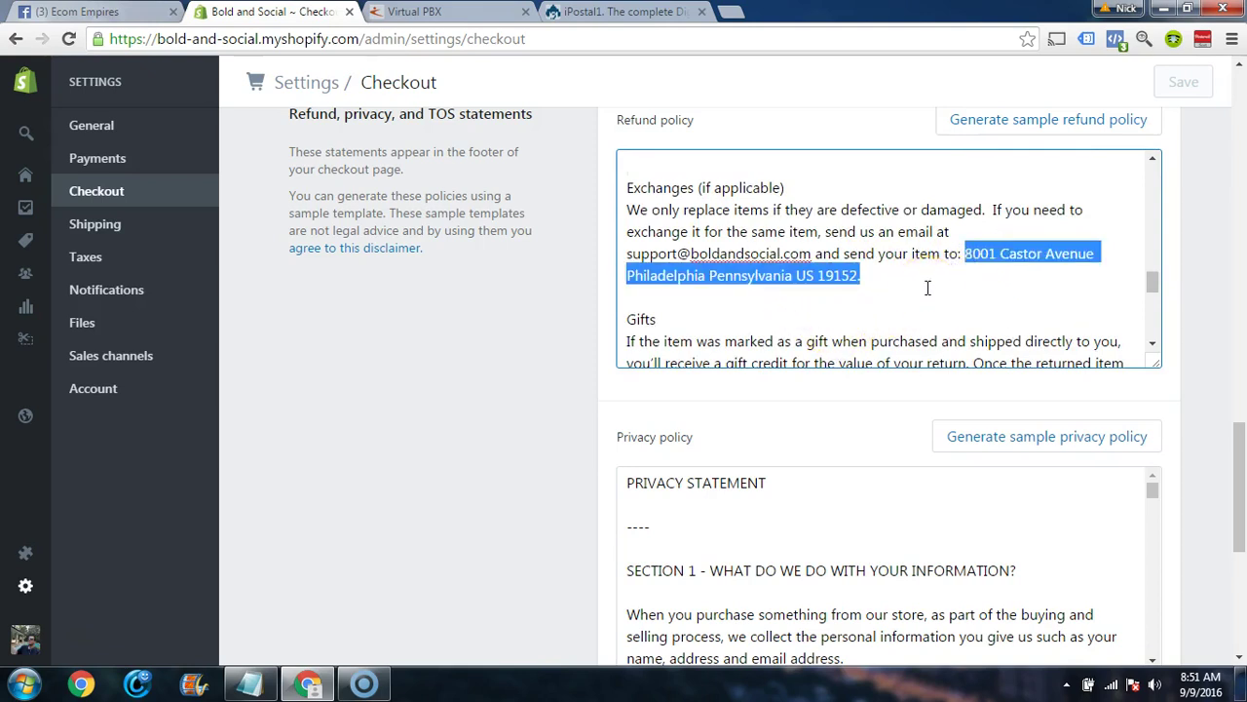
pyautogui.click(945, 281)
pyautogui.keyDown('shift'); pyautogui.click(973, 256); pyautogui.keyUp('shift')
pyautogui.click(785, 319)
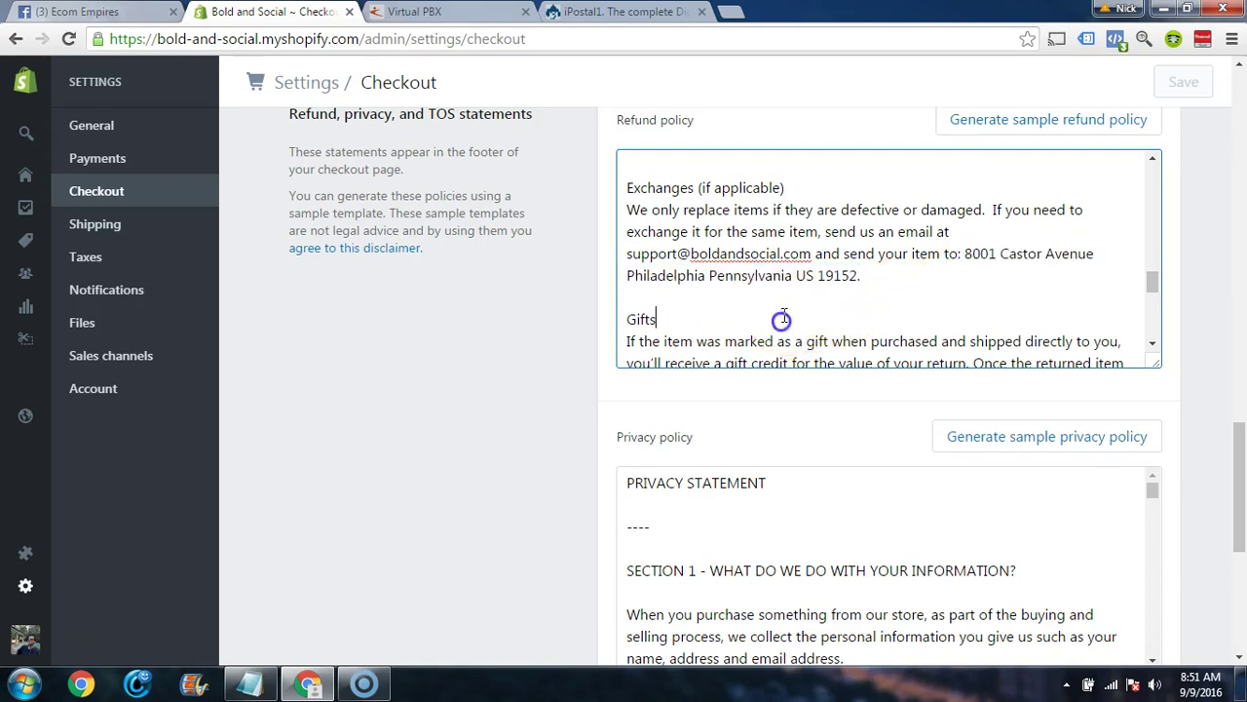
# - Check the remaining refund, privacy and terms of service text, including the contact details in the privacy policy's consent section
pyautogui.scroll(-10, 803, 285)
pyautogui.scroll(-5, 801, 287)
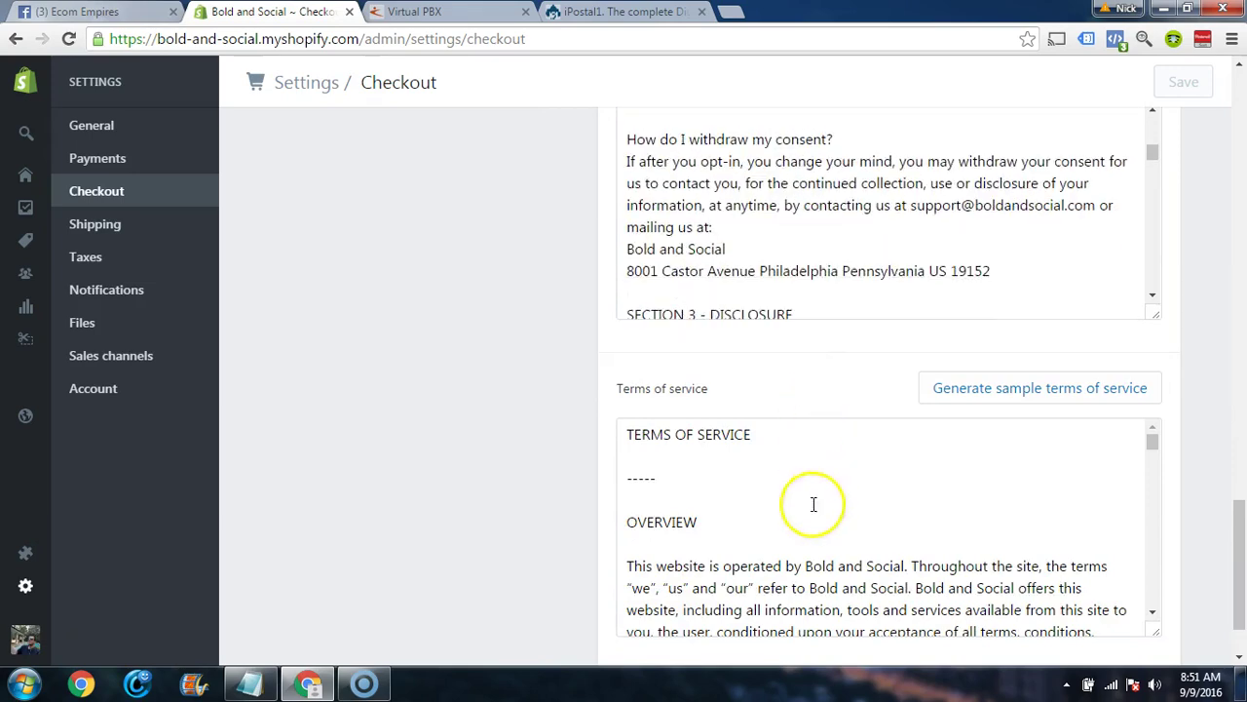
pyautogui.scroll(-3, 804, 504)
pyautogui.scroll(3, 487, 480)
pyautogui.scroll(15, 487, 481)
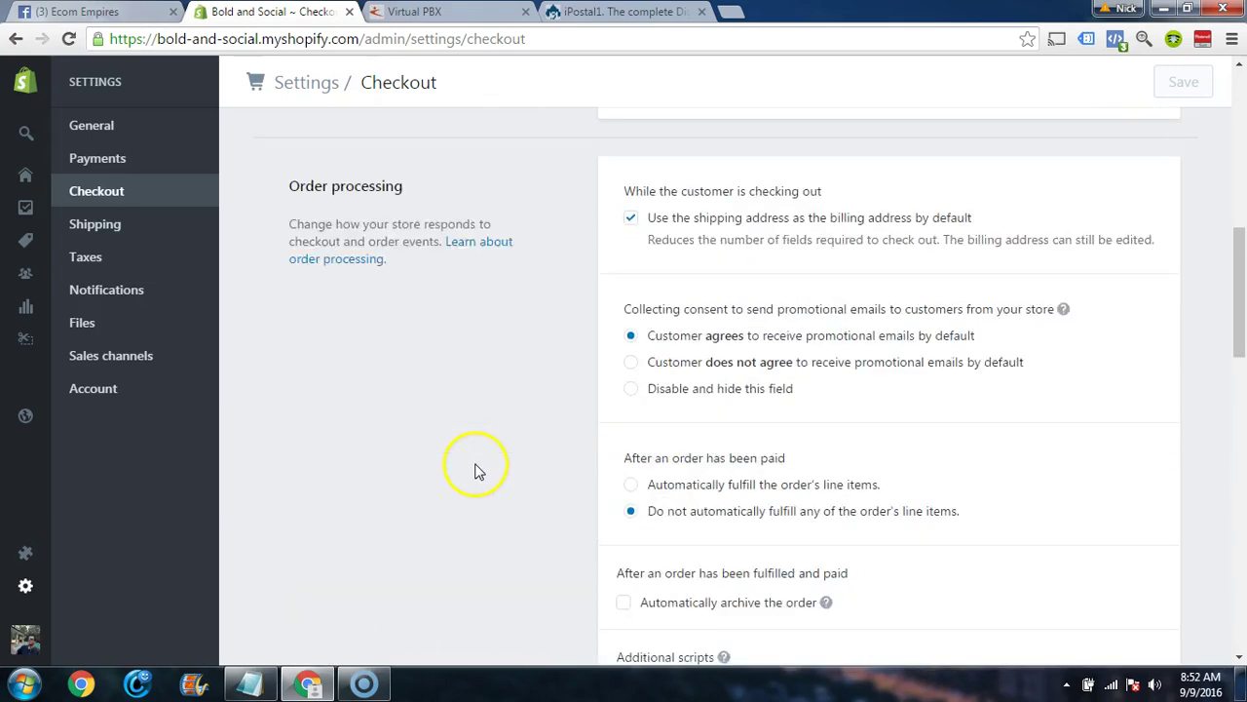
pyautogui.scroll(-12, 517, 441)
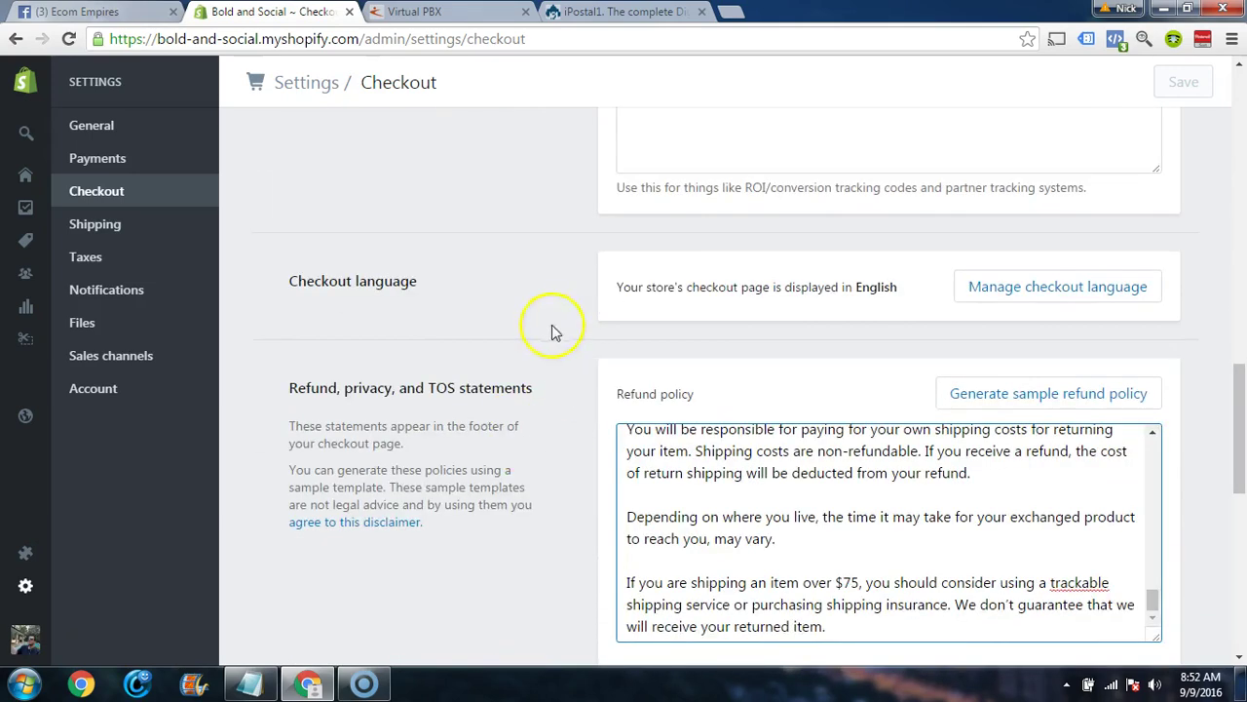
pyautogui.scroll(-4, 509, 435)
pyautogui.scroll(2, 537, 399)
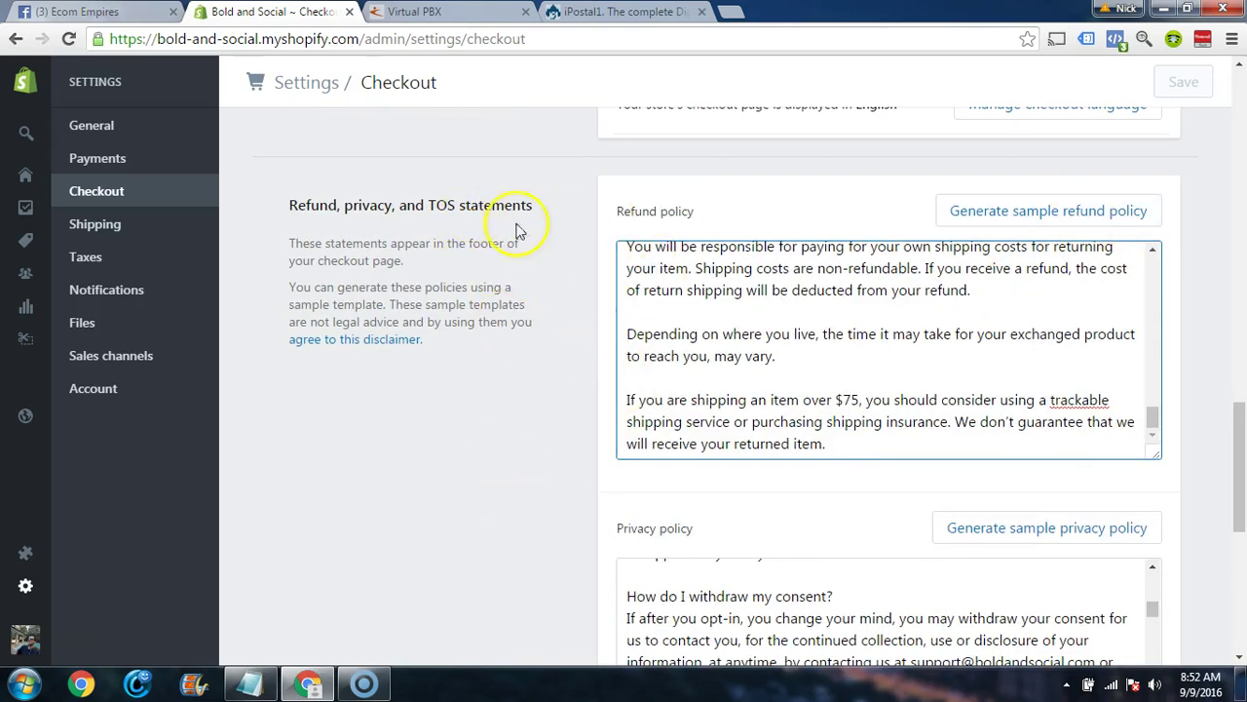
# - Close the Virtual PBX and iPostal1 tabs and open the store's Shipping settings in a new tab
pyautogui.click(525, 11)
pyautogui.click(525, 11)
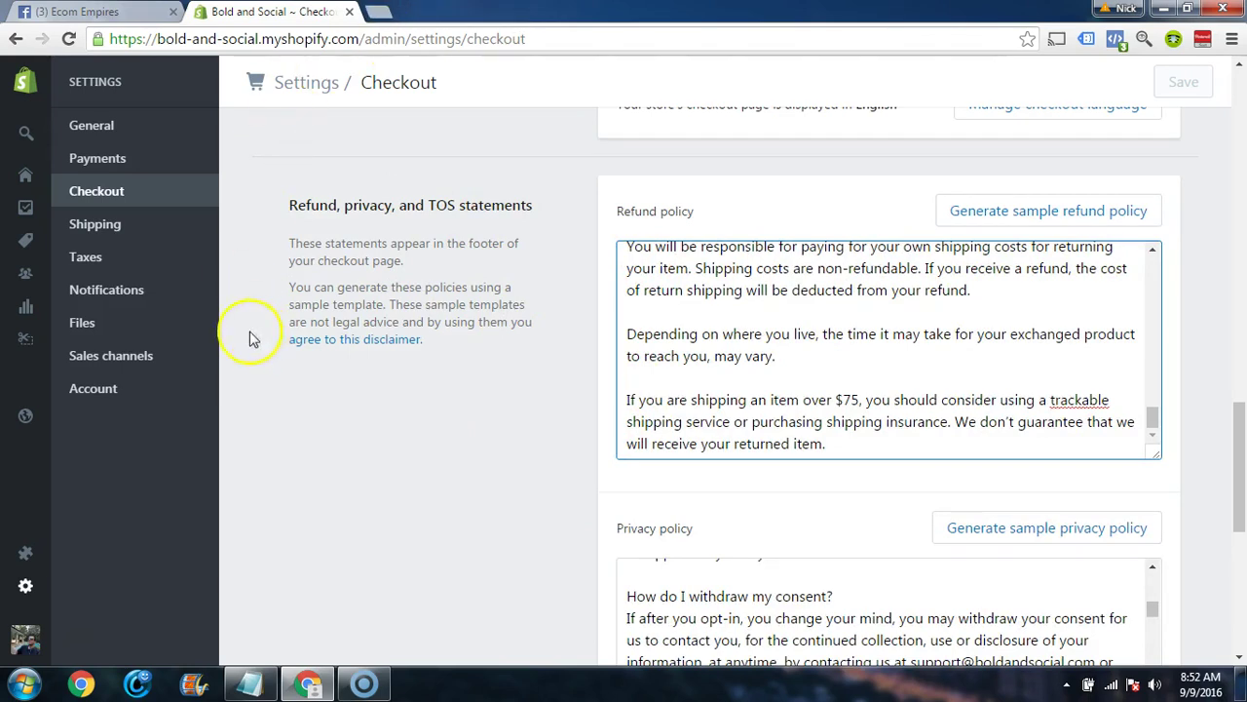
pyautogui.rightClick(97, 224)
pyautogui.click(122, 240)
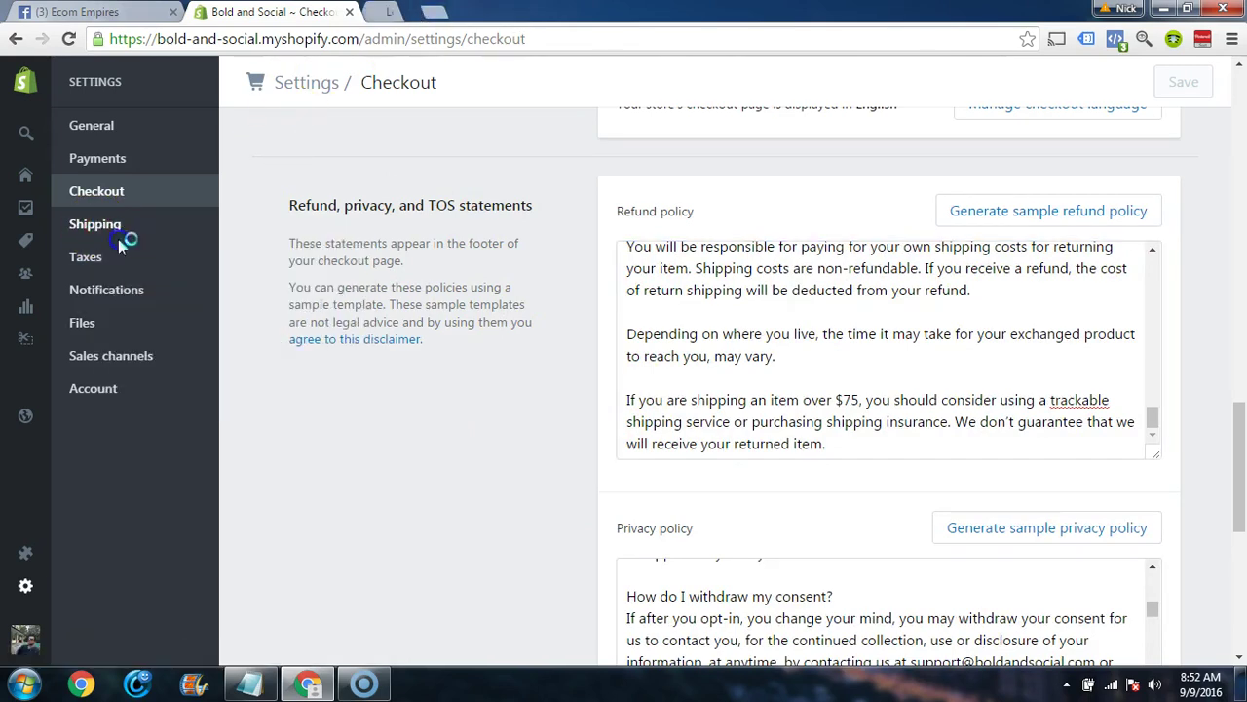
pyautogui.click(399, 10)
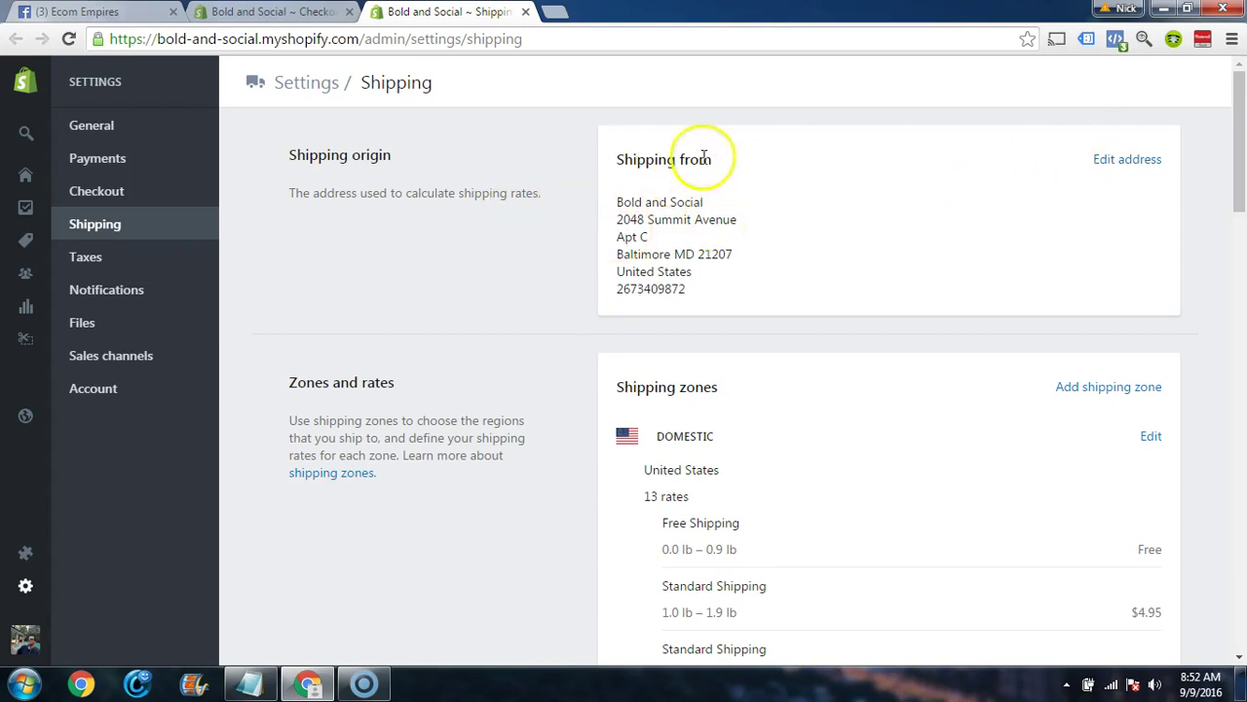
# - Review the Domestic shipping zone's rates by weight range and the section for countries not covered by the shipping zones
pyautogui.scroll(-5, 534, 234)
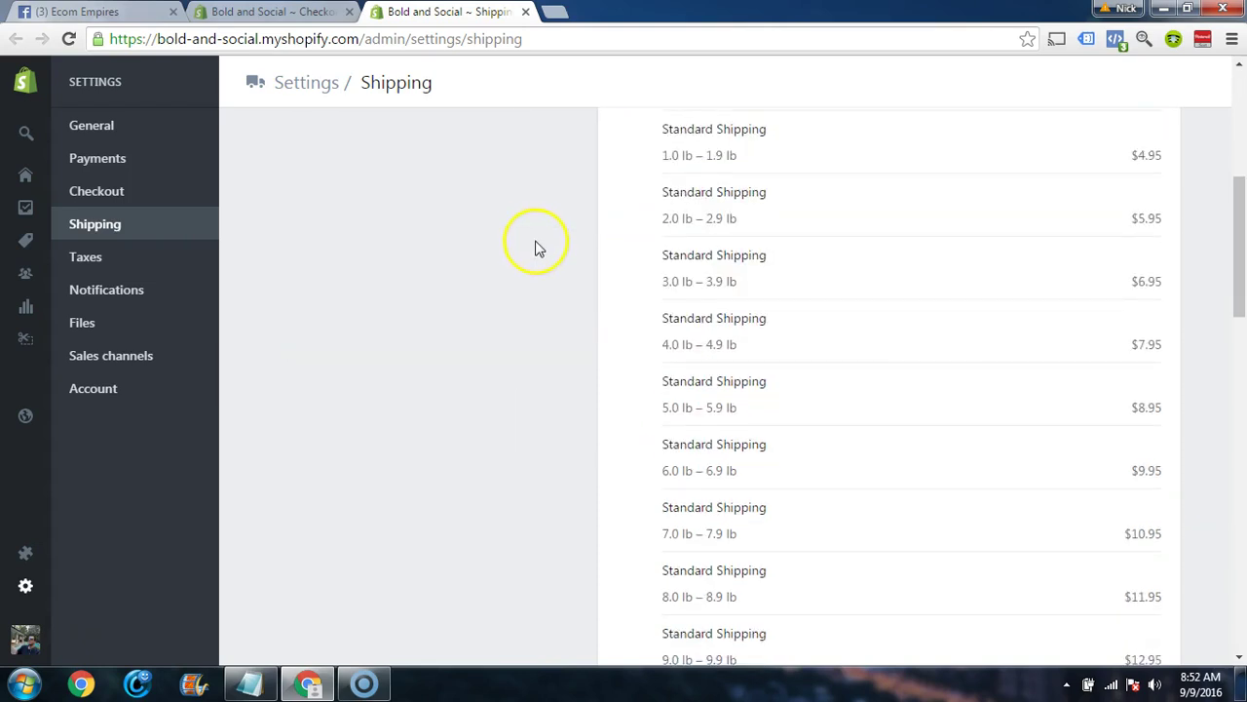
pyautogui.scroll(2, 532, 249)
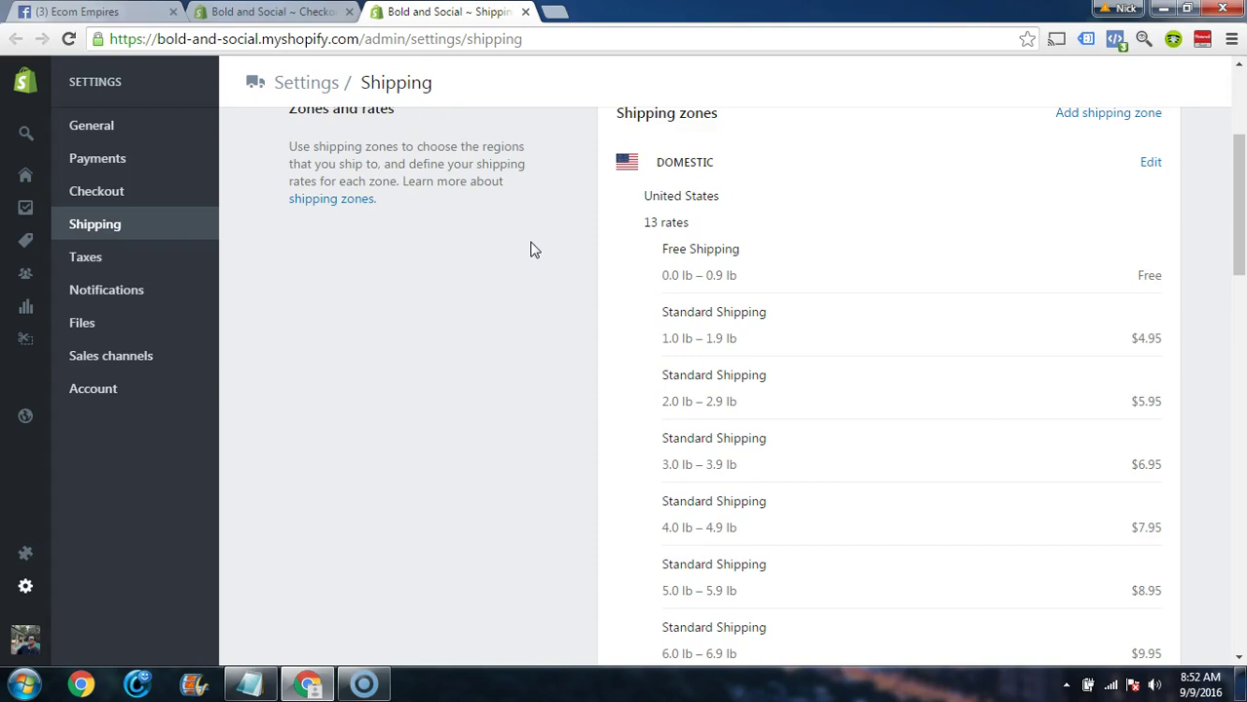
pyautogui.scroll(-8, 627, 315)
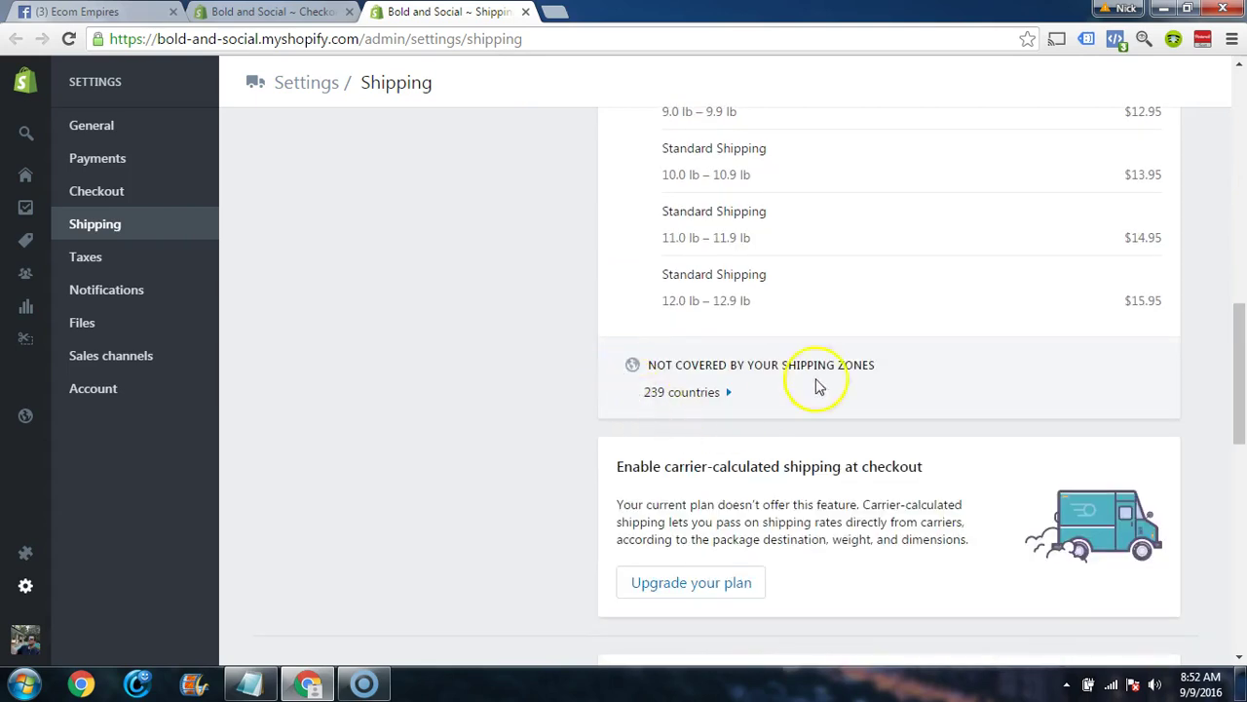
pyautogui.scroll(4, 682, 415)
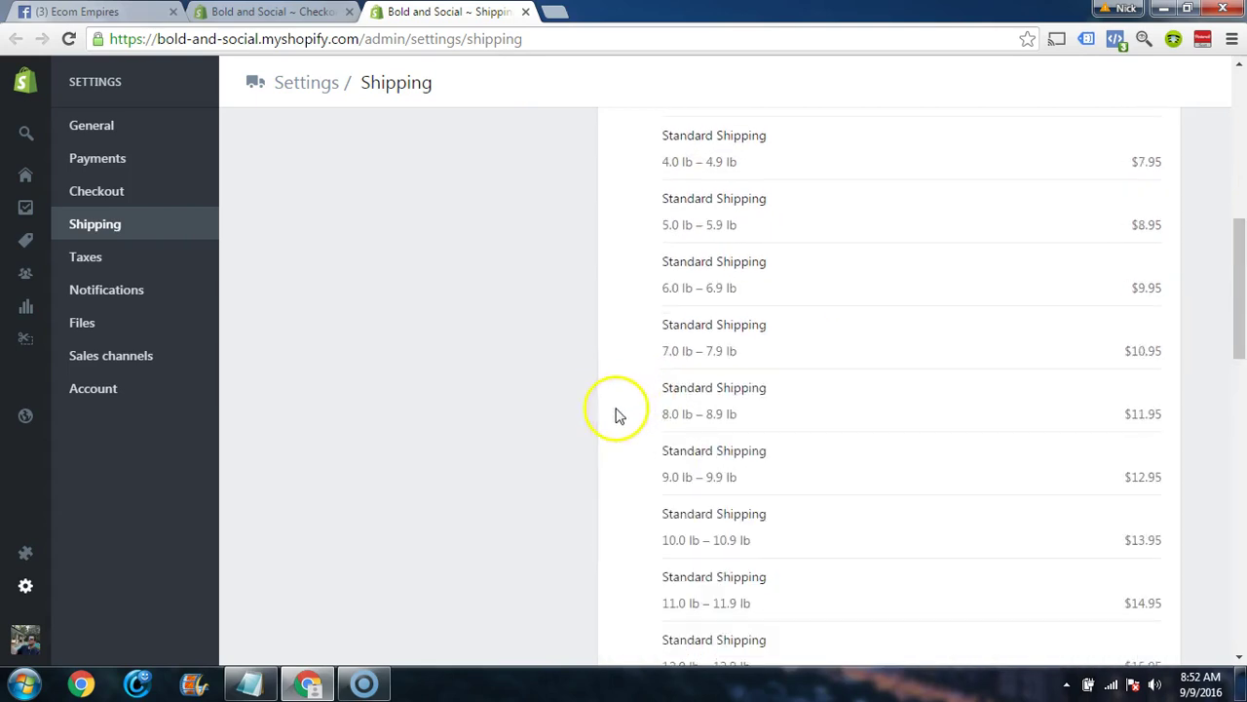
pyautogui.scroll(4, 615, 416)
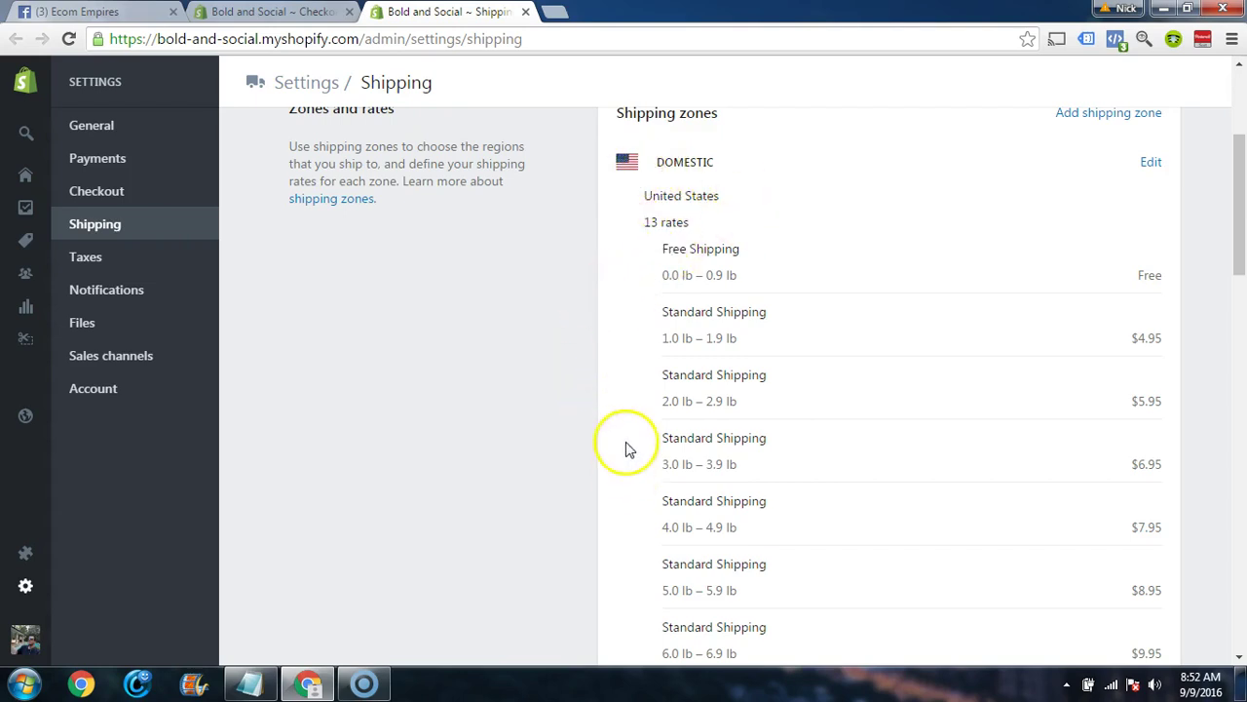
pyautogui.scroll(-6, 590, 429)
pyautogui.scroll(-4, 591, 429)
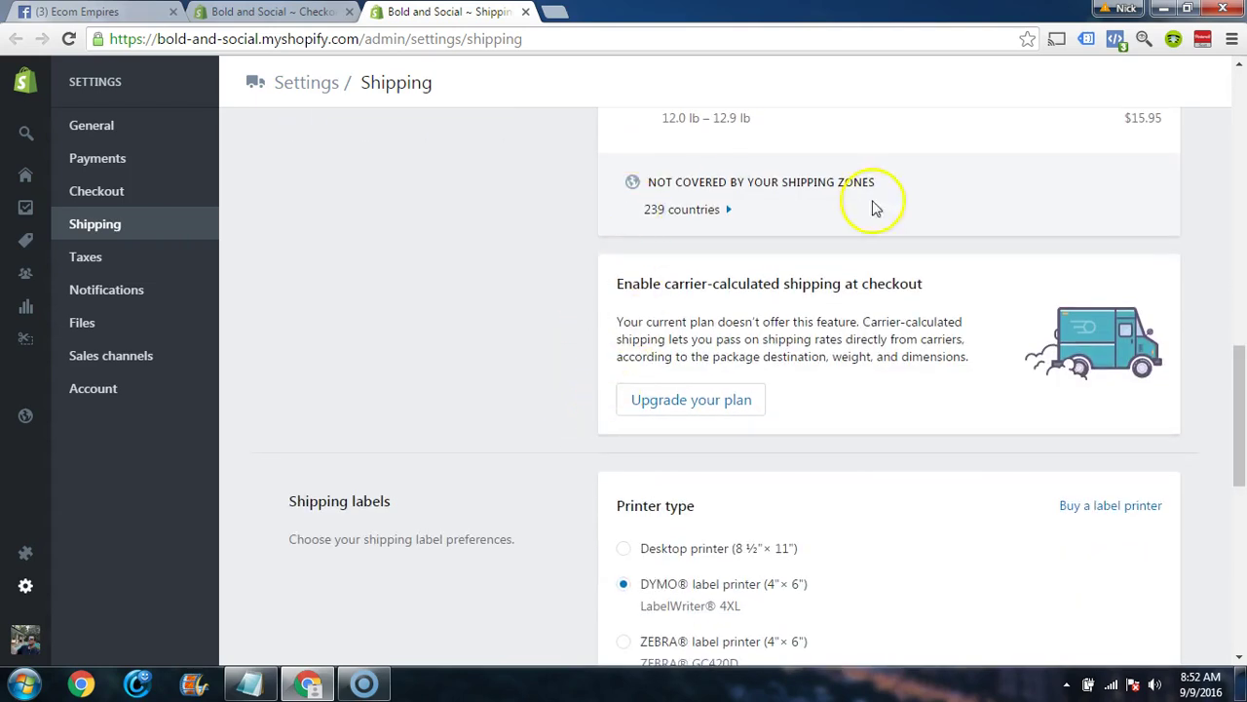
pyautogui.scroll(2, 610, 329)
pyautogui.scroll(8, 718, 418)
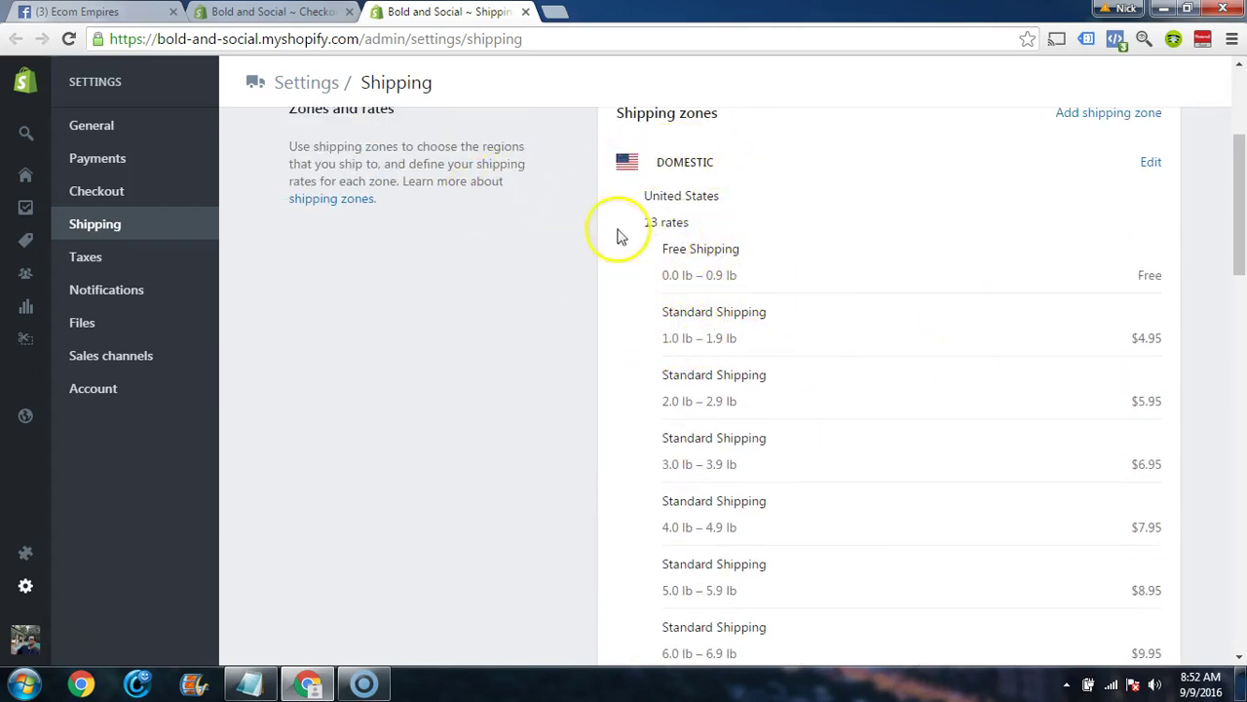
# - Examine the Domestic zone's free and standard shipping tiers again, along with the uncovered countries and carrier-calculated shipping sections
pyautogui.scroll(-9, 534, 323)
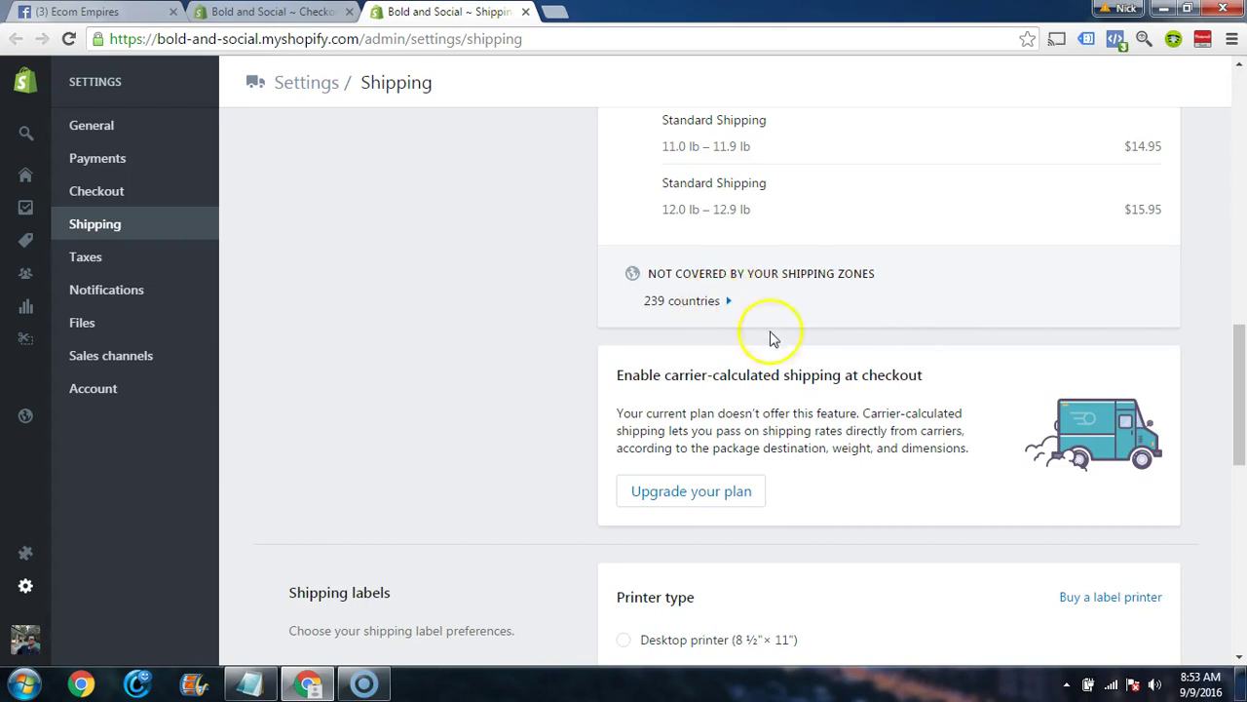
pyautogui.scroll(2, 896, 455)
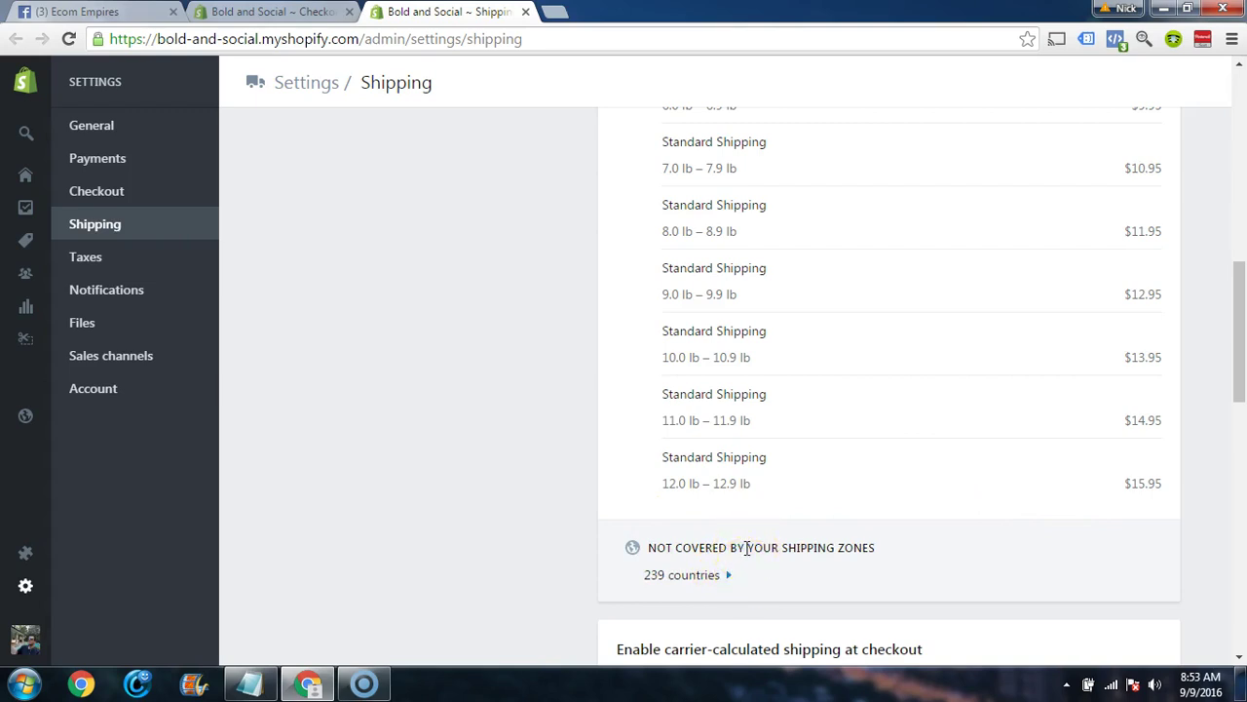
pyautogui.scroll(8, 722, 562)
pyautogui.scroll(-2, 710, 490)
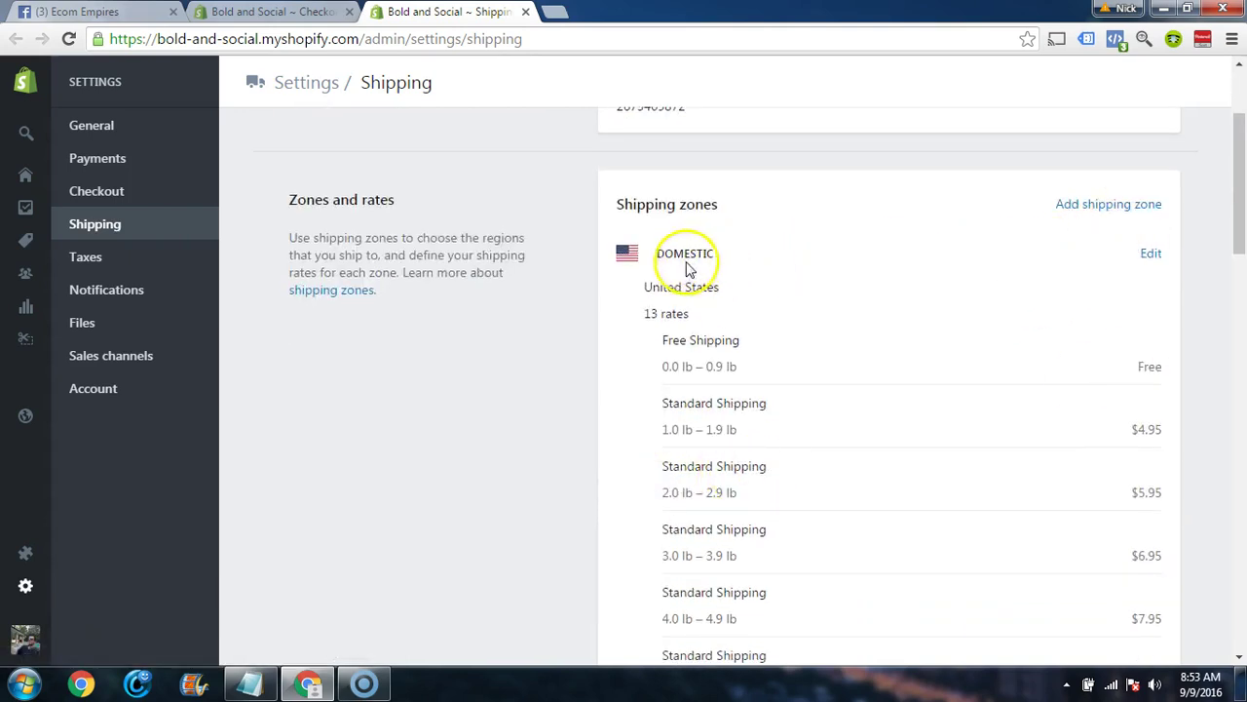
pyautogui.scroll(-1, 694, 263)
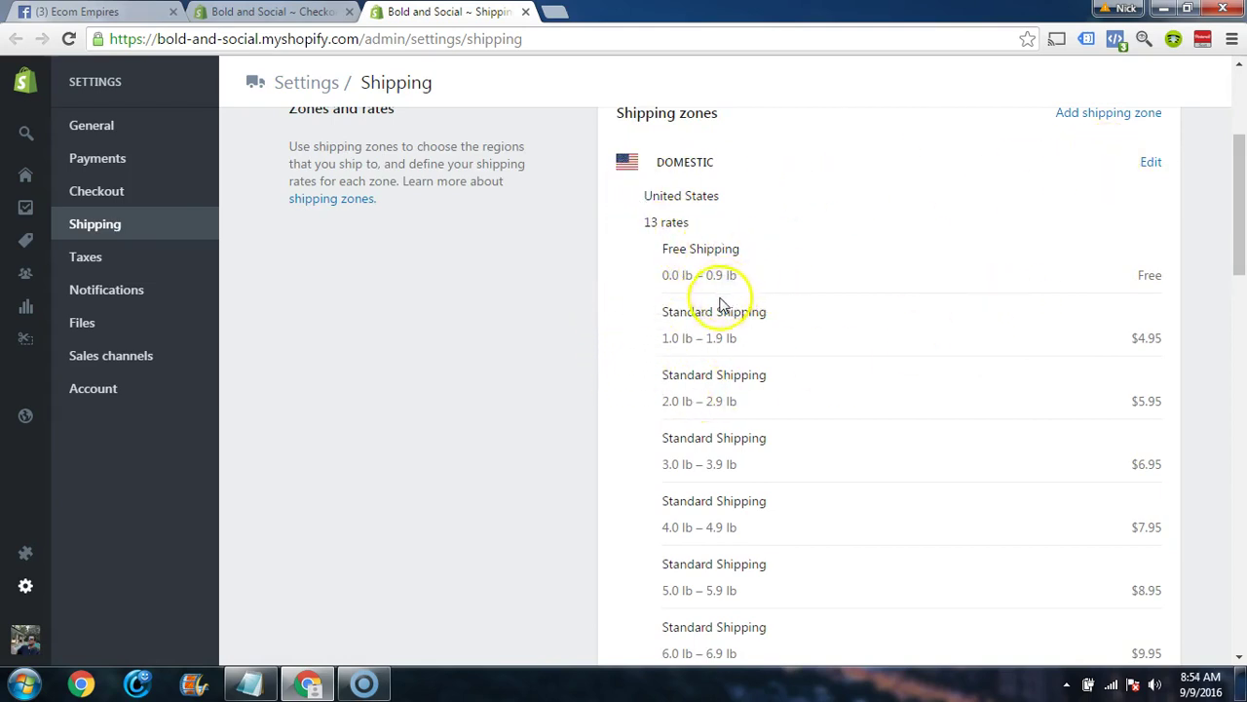
pyautogui.scroll(-1, 595, 344)
pyautogui.scroll(1, 594, 345)
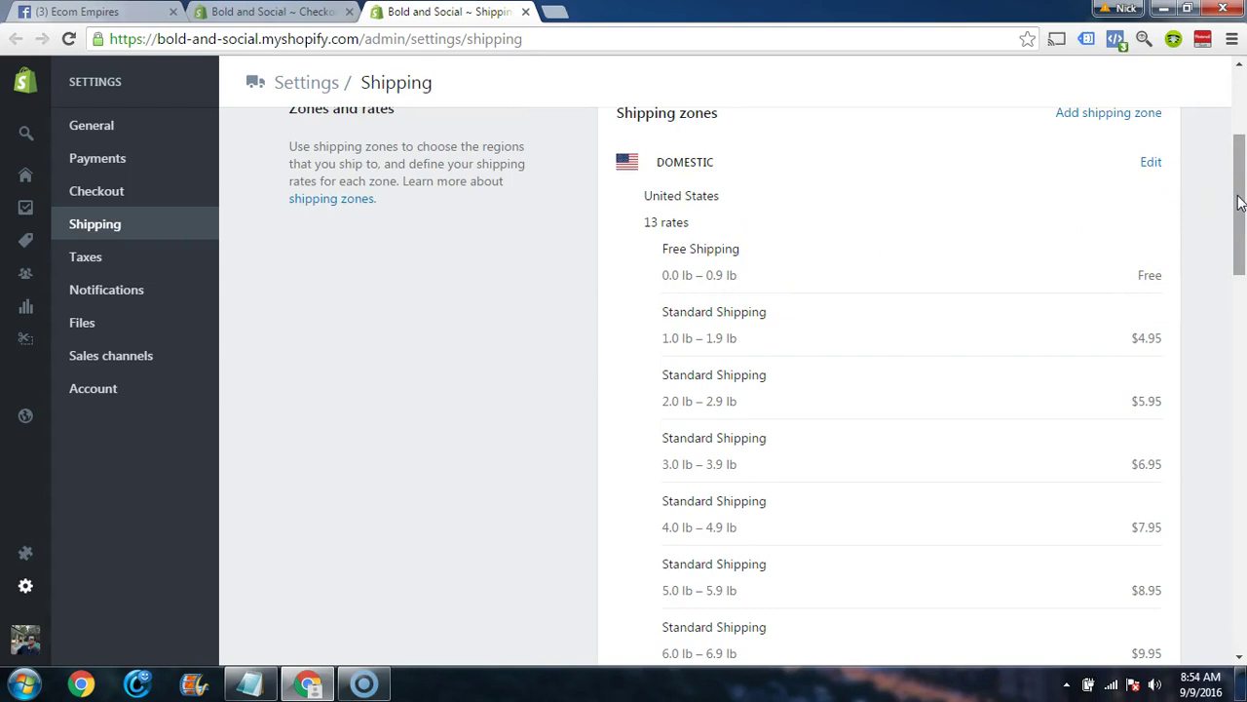
pyautogui.click(1211, 244)
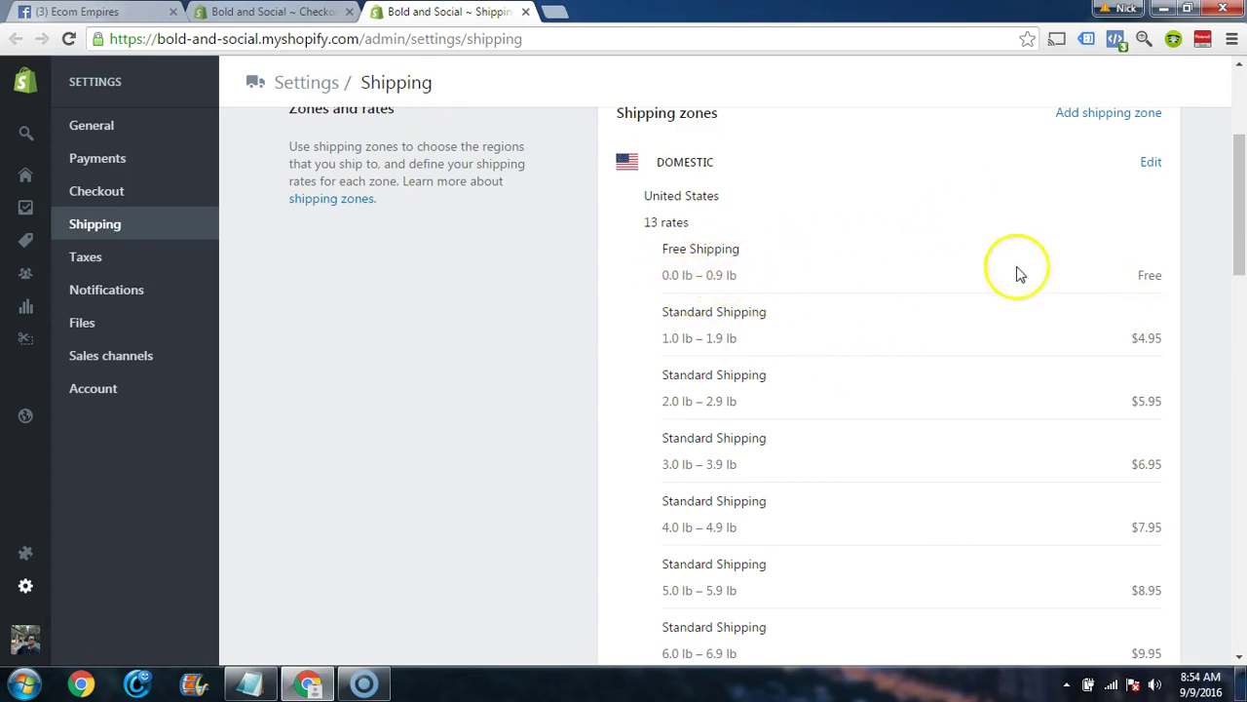
pyautogui.scroll(-11, 717, 249)
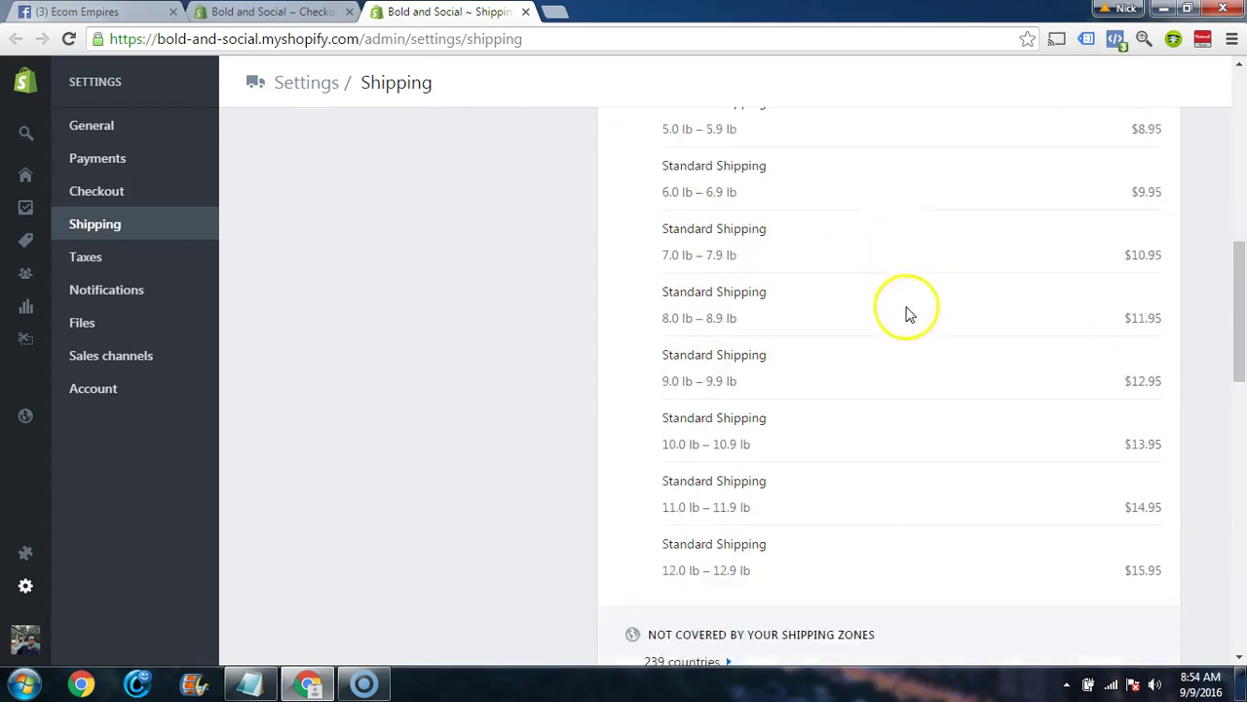
pyautogui.scroll(3, 874, 368)
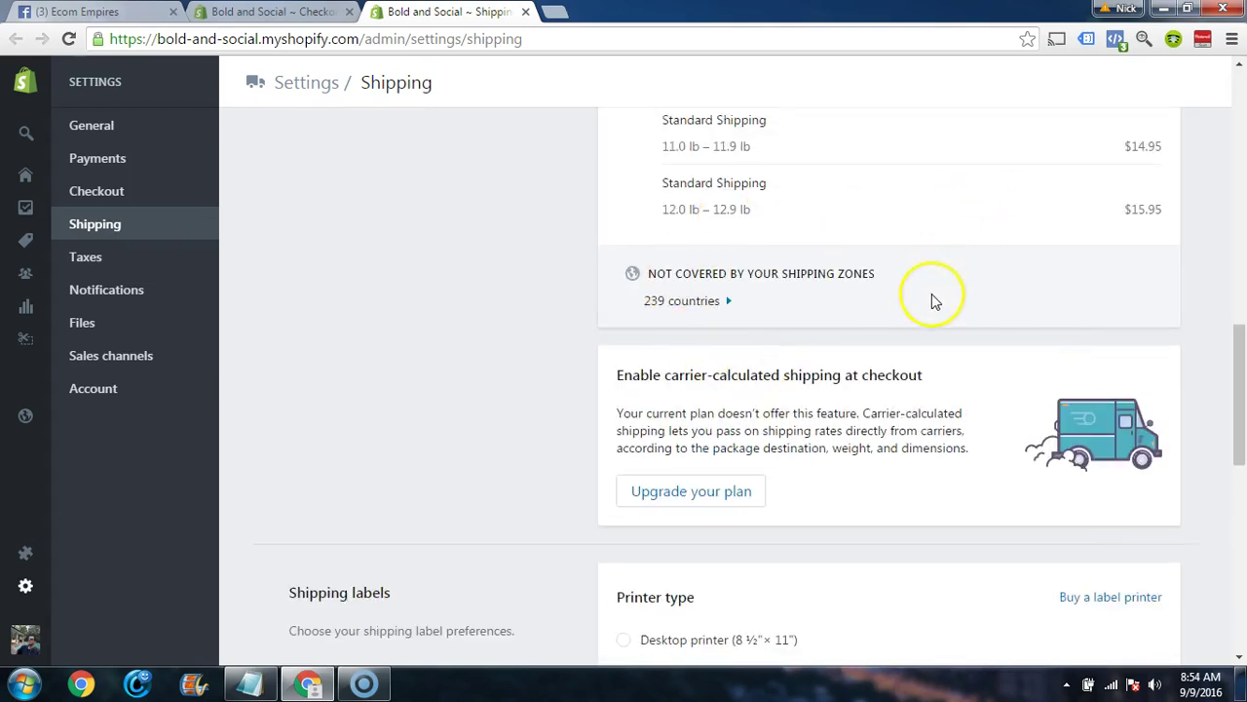
# - Open the Domestic shipping zone for editing and bring up its list of weight based rates
pyautogui.scroll(8, 933, 302)
pyautogui.click(1153, 254)
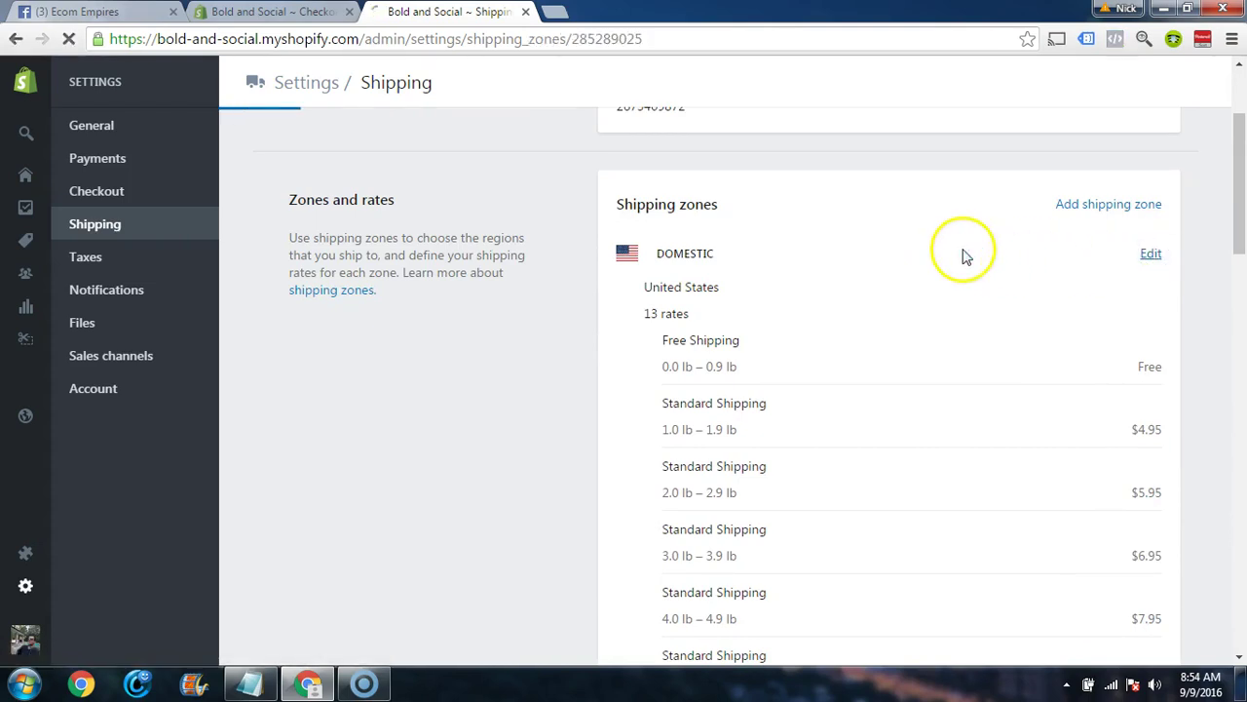
pyautogui.scroll(-1, 957, 421)
pyautogui.scroll(1, 960, 421)
pyautogui.scroll(-1, 947, 376)
pyautogui.scroll(1, 819, 351)
pyautogui.scroll(-2, 766, 332)
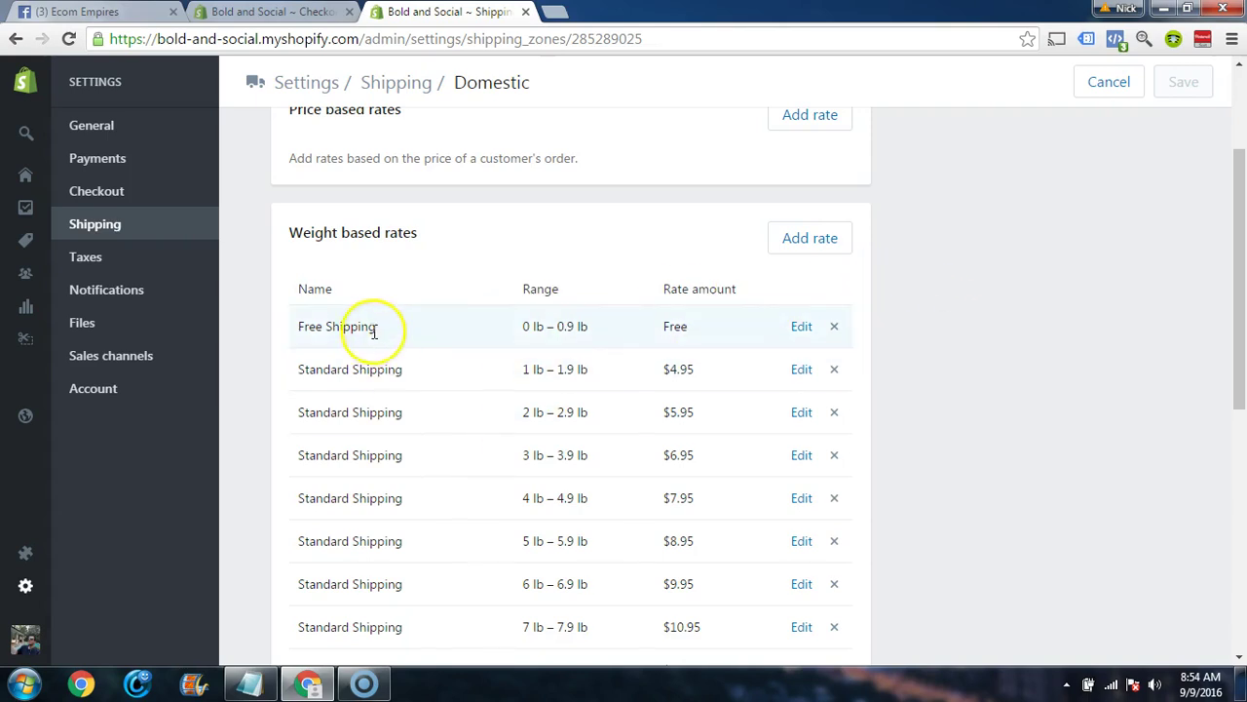
# - Open the store's Products page in a new browser tab and start adding a new product
pyautogui.scroll(-1, 552, 321)
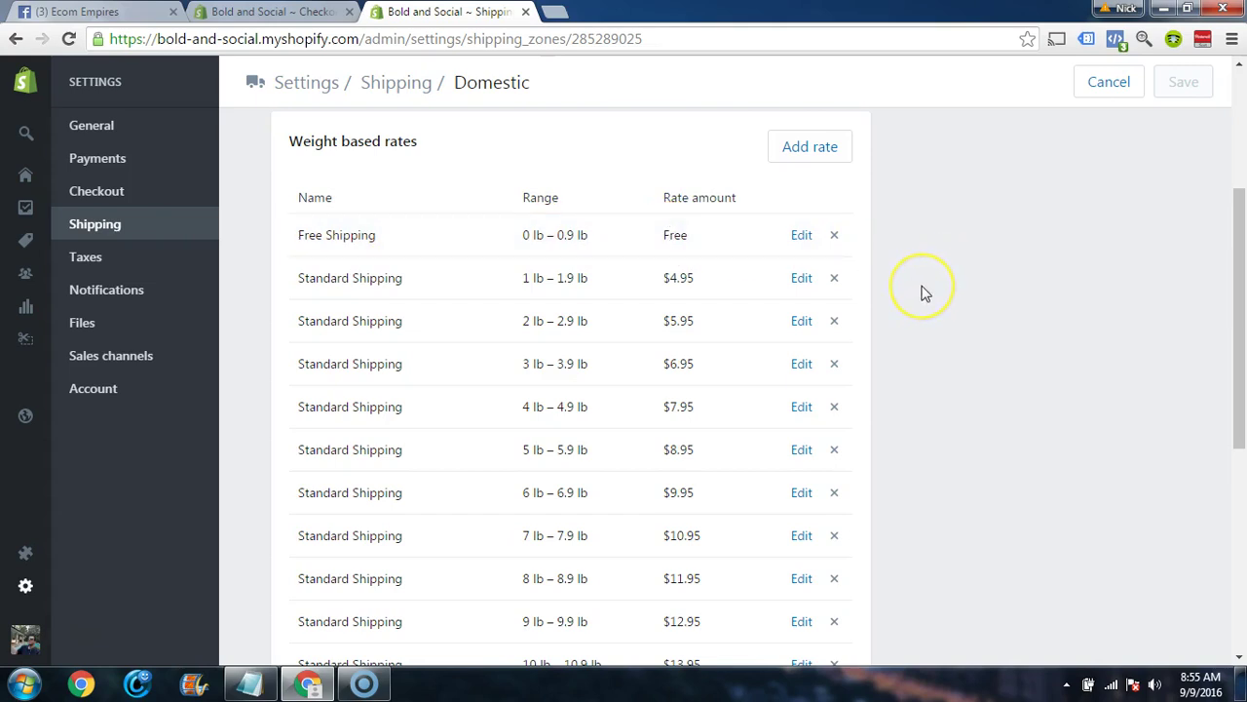
pyautogui.rightClick(23, 239)
pyautogui.click(55, 248)
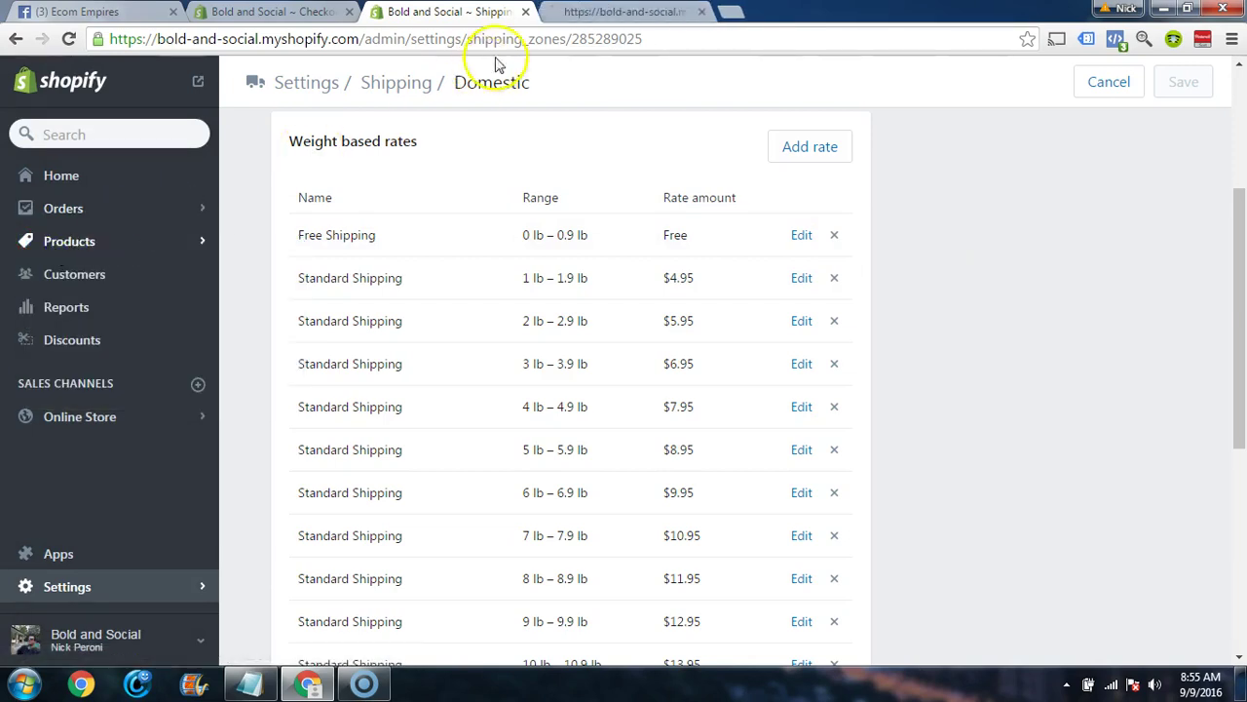
pyautogui.click(574, 11)
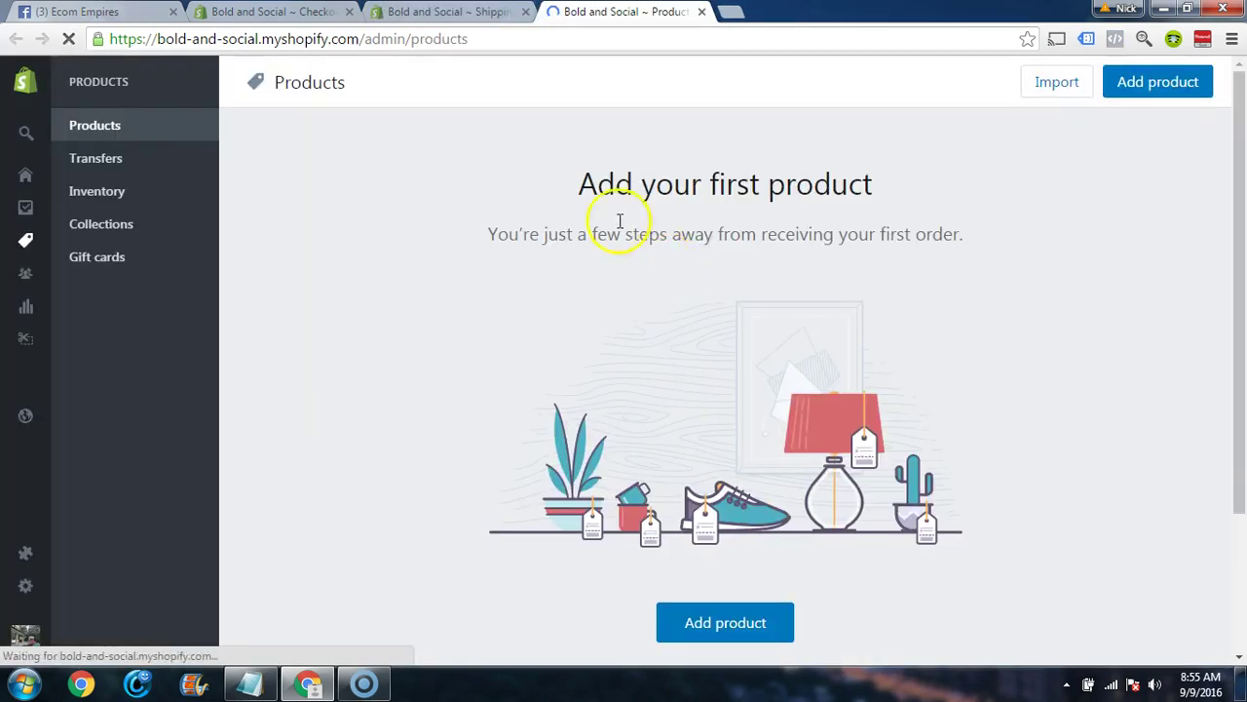
pyautogui.scroll(-2, 797, 326)
pyautogui.click(738, 436)
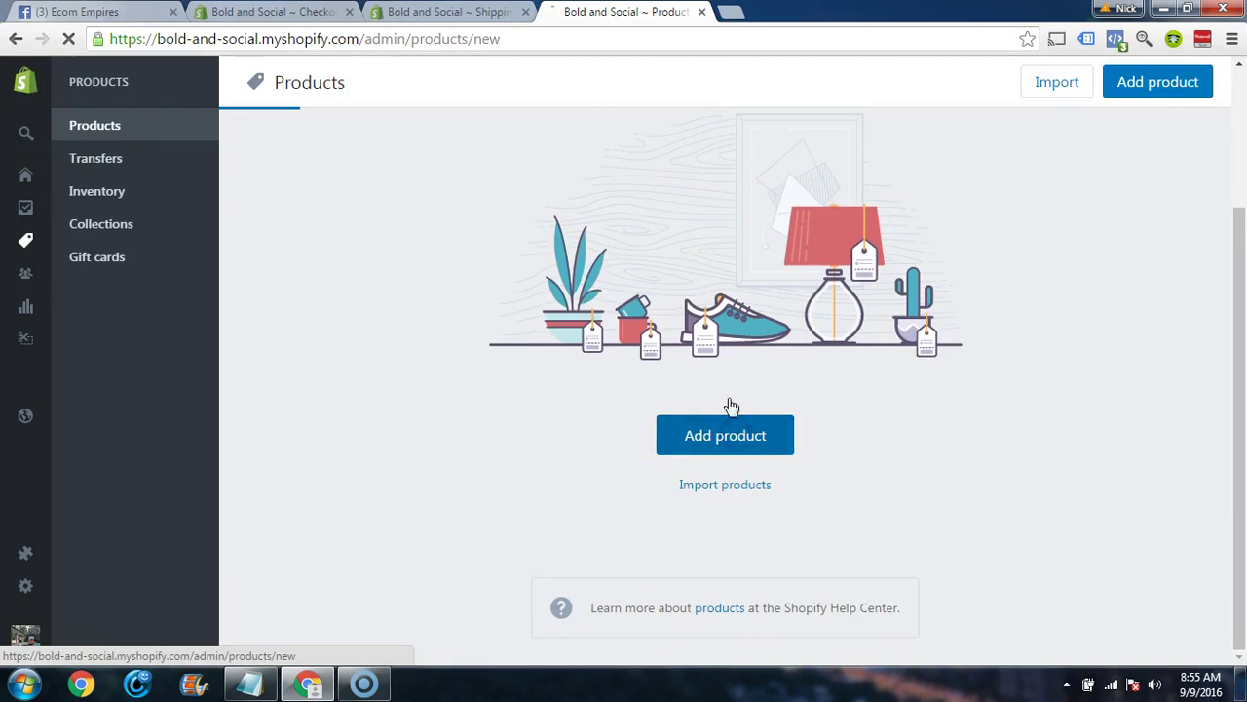
# - Examine the Weight field in the Shipping section of the new product form
pyautogui.scroll(-6, 563, 351)
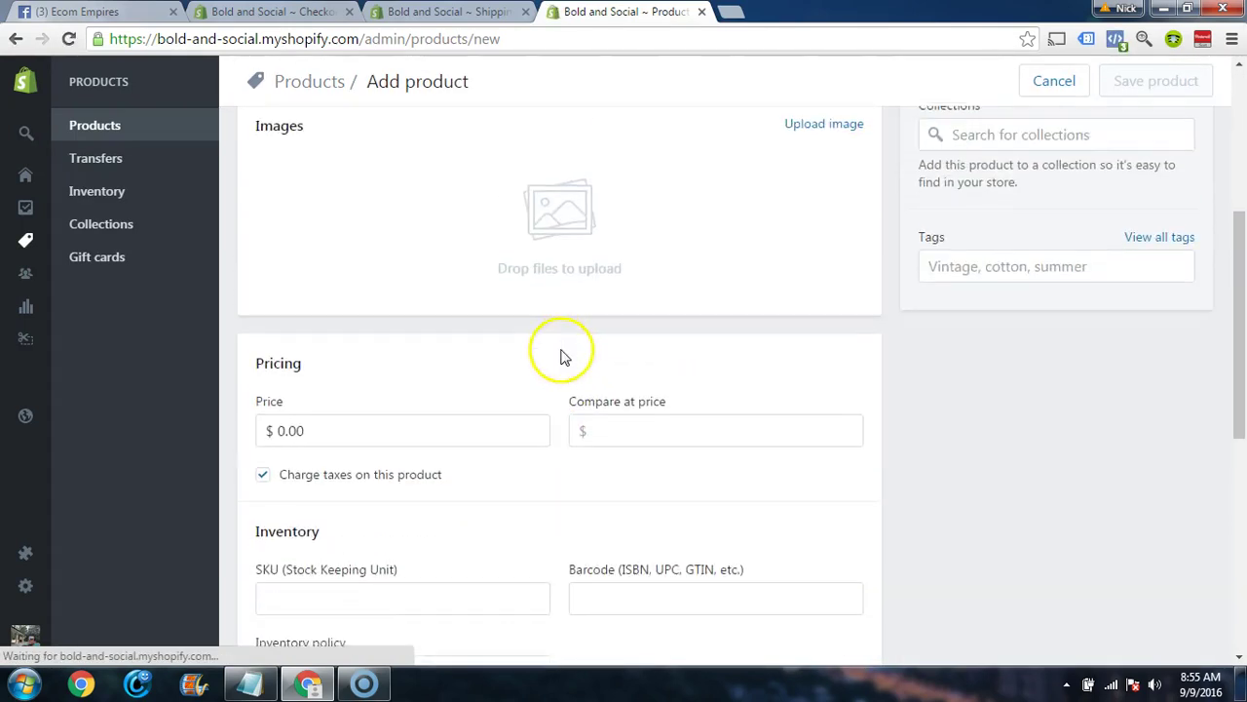
pyautogui.scroll(-3, 540, 344)
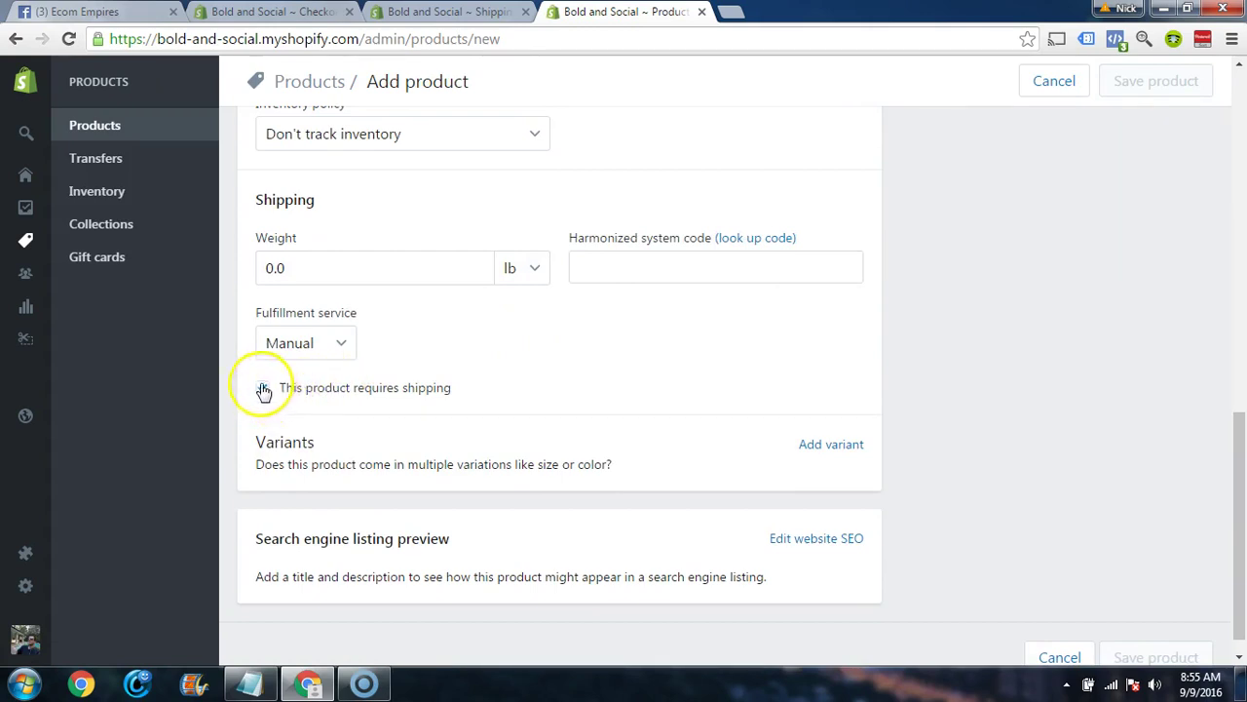
pyautogui.doubleClick(301, 267)
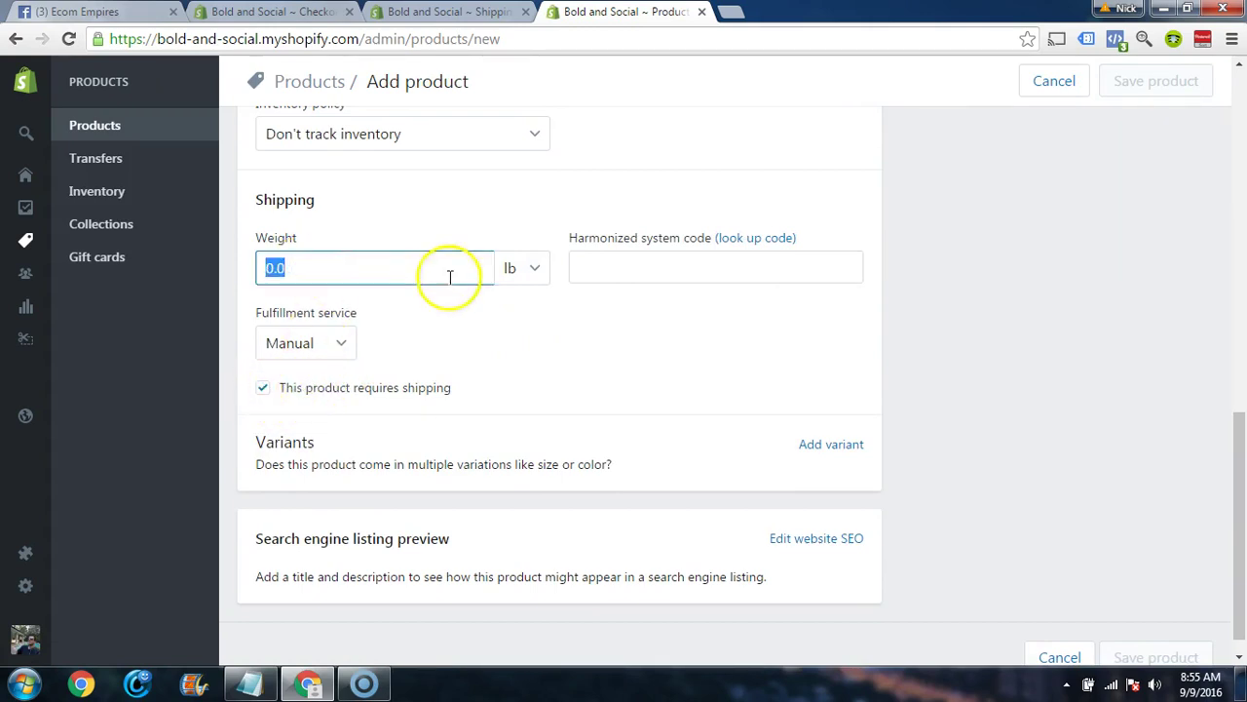
pyautogui.click(514, 331)
pyautogui.click(287, 270)
pyautogui.click(476, 331)
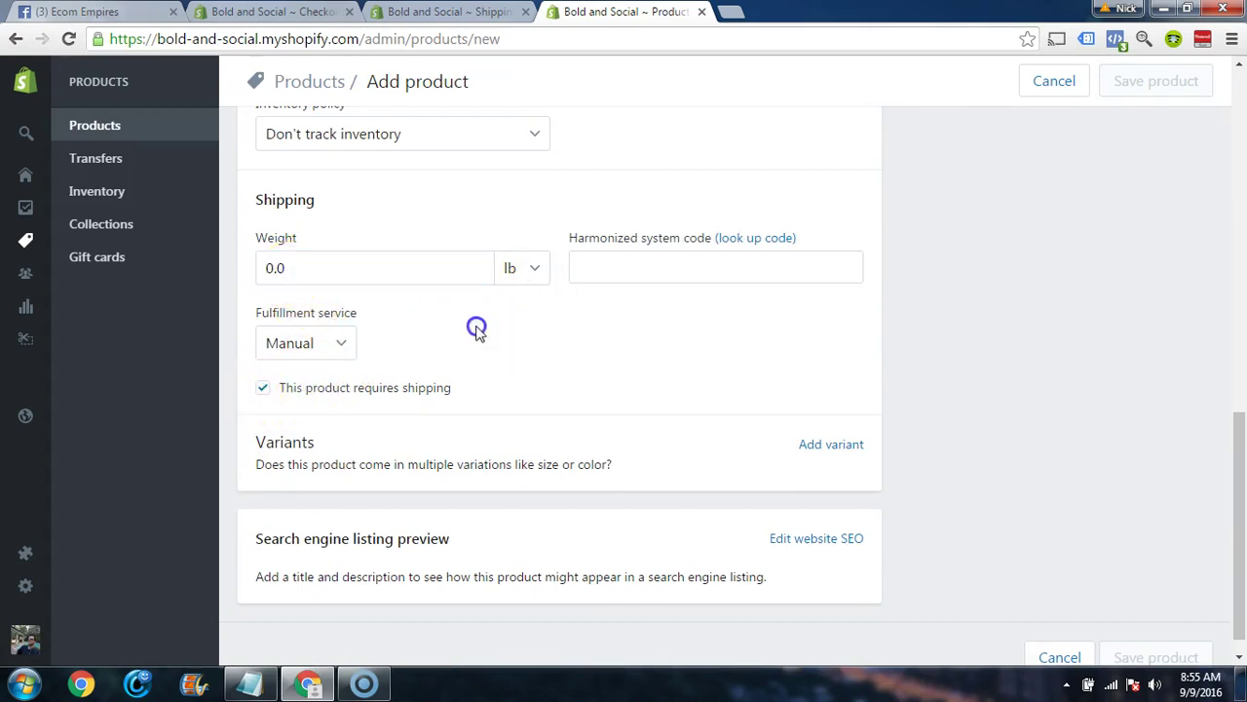
pyautogui.click(292, 270)
# - Check where the first Standard Shipping tier starts in the Domestic zone, and set the new product's weight to 1 lb
pyautogui.click(473, 13)
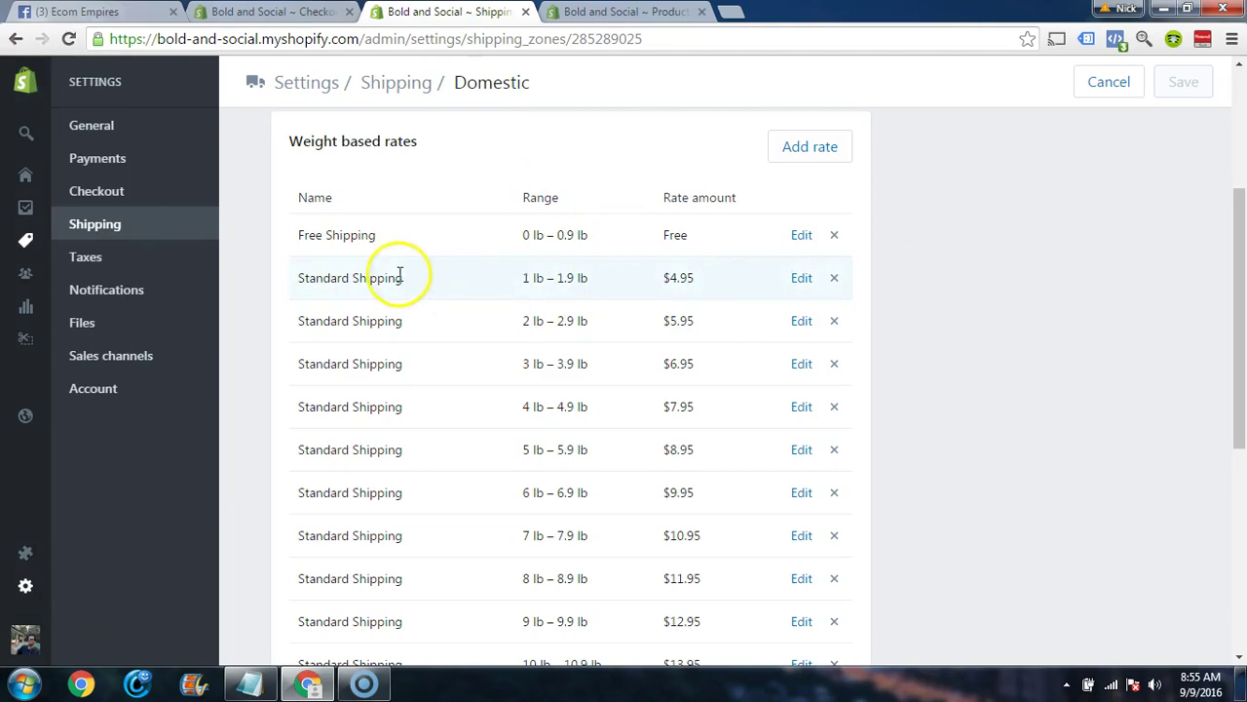
pyautogui.scroll(-1, 507, 246)
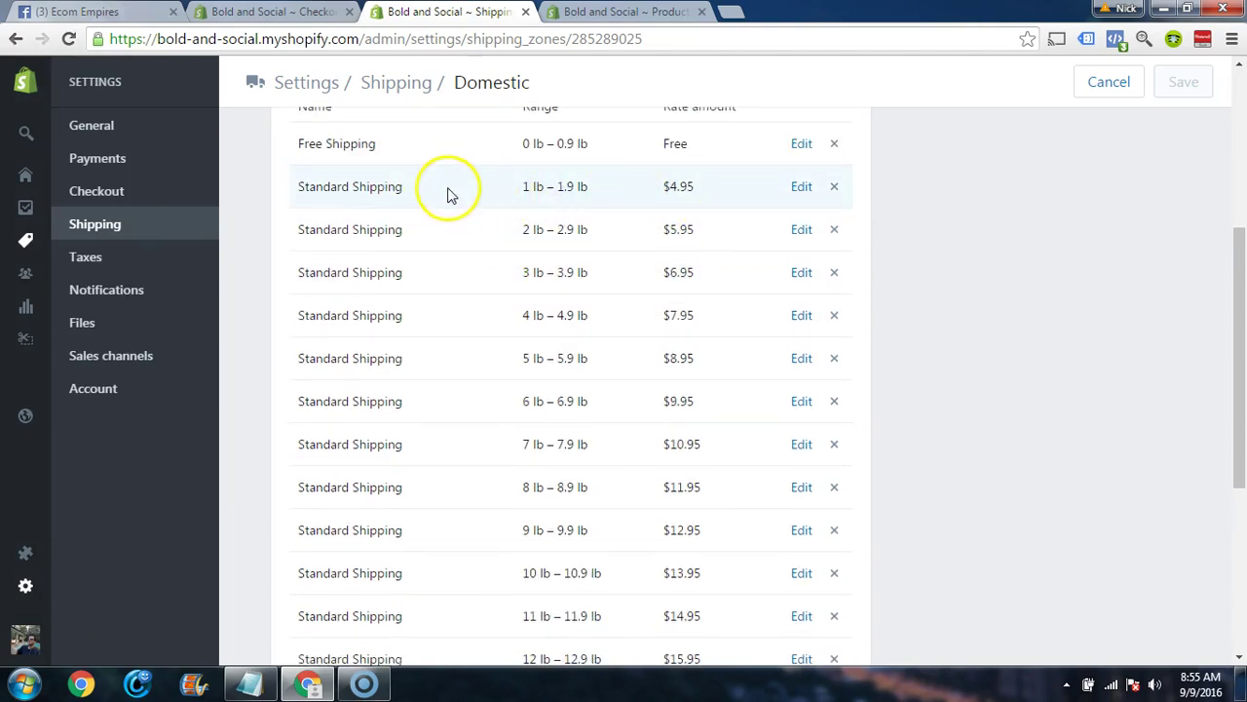
pyautogui.doubleClick(526, 187)
pyautogui.click(624, 11)
pyautogui.doubleClick(264, 268)
pyautogui.write('1')
pyautogui.click(414, 338)
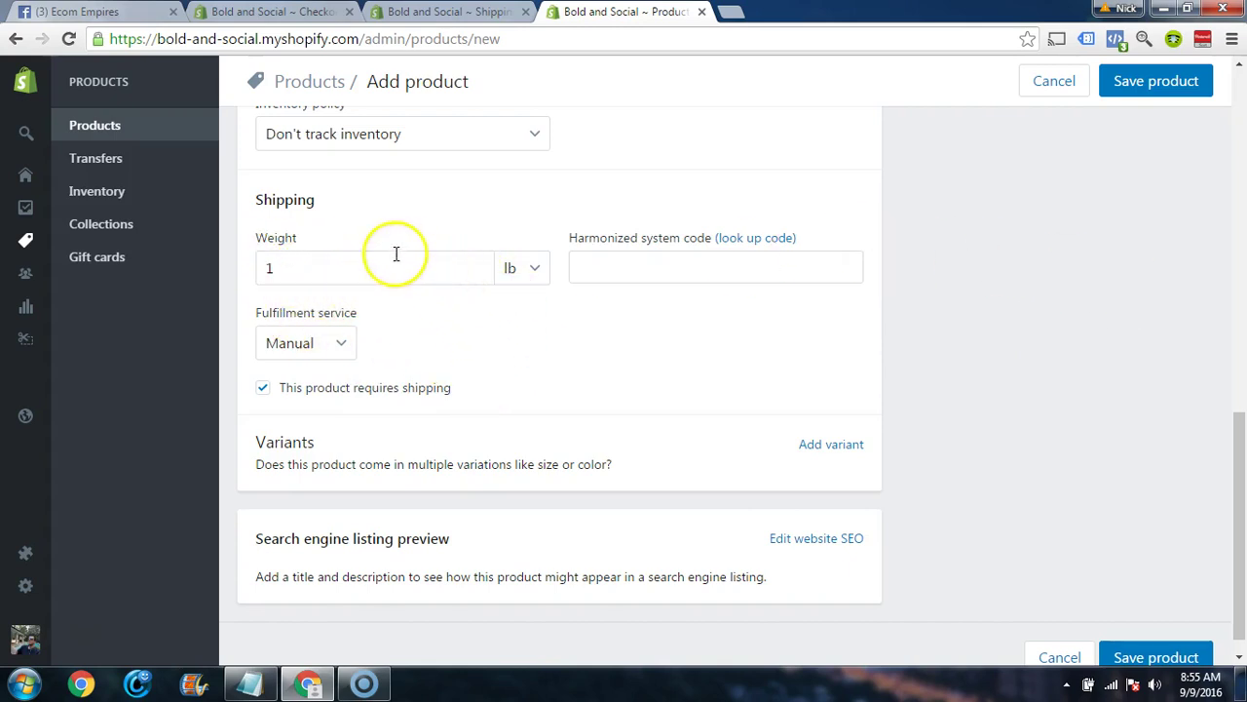
# - Return to the Domestic zone's rates and check the rate amount that applies to a 1 lb product
pyautogui.click(456, 13)
pyautogui.moveTo(705, 186); pyautogui.dragTo(668, 186)
pyautogui.click(1074, 251)
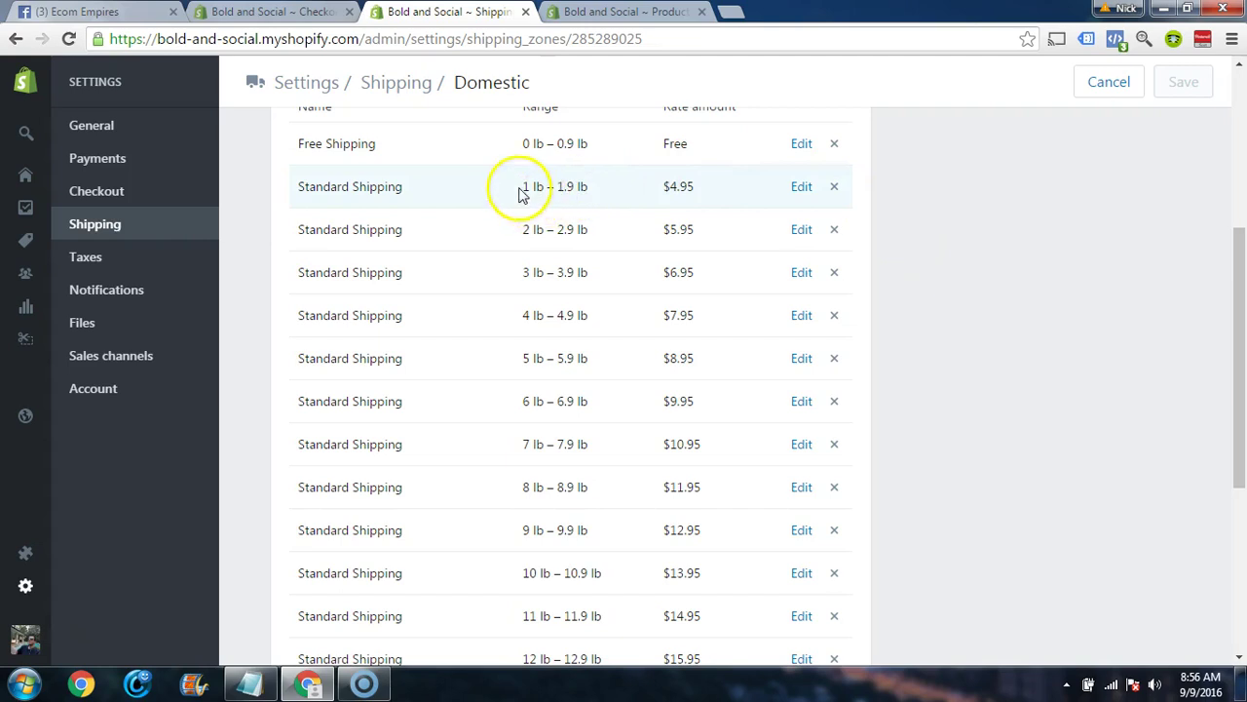
# - Examine how the starting weights and rate amounts of the first Standard Shipping tiers follow each other in the Domestic zone
pyautogui.scroll(-4, 600, 266)
pyautogui.scroll(6, 593, 306)
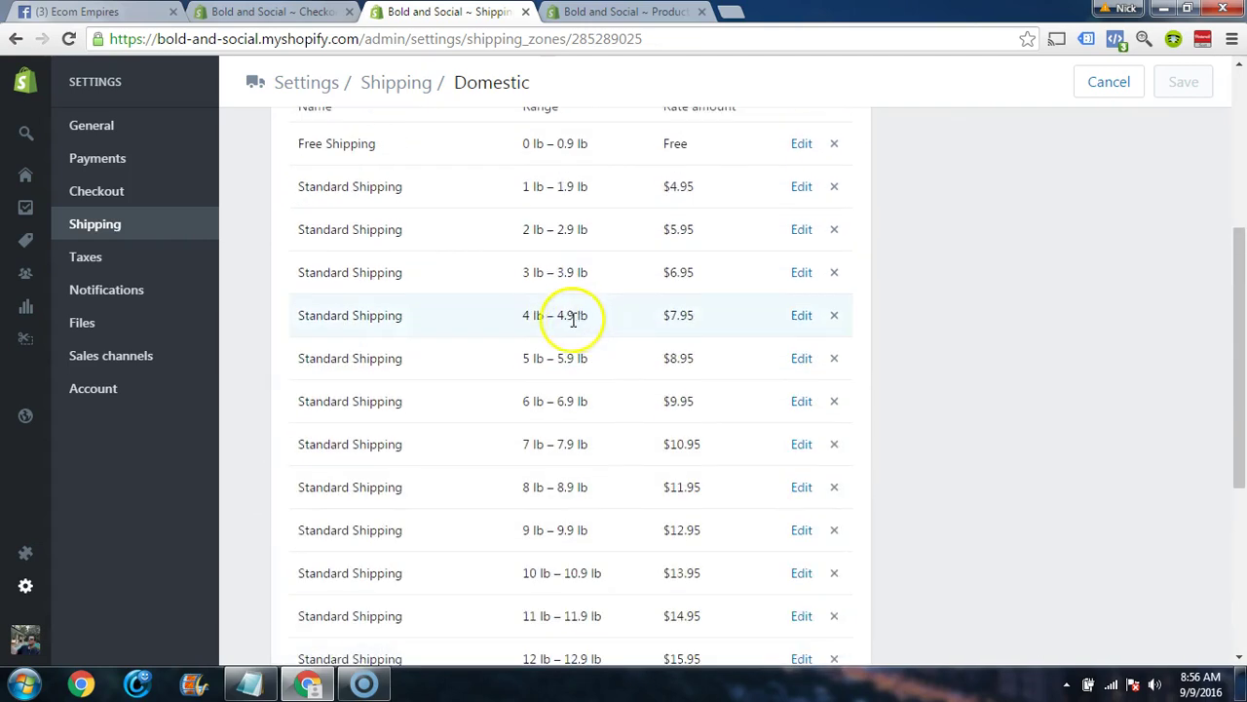
pyautogui.scroll(-3, 545, 302)
pyautogui.scroll(1, 536, 234)
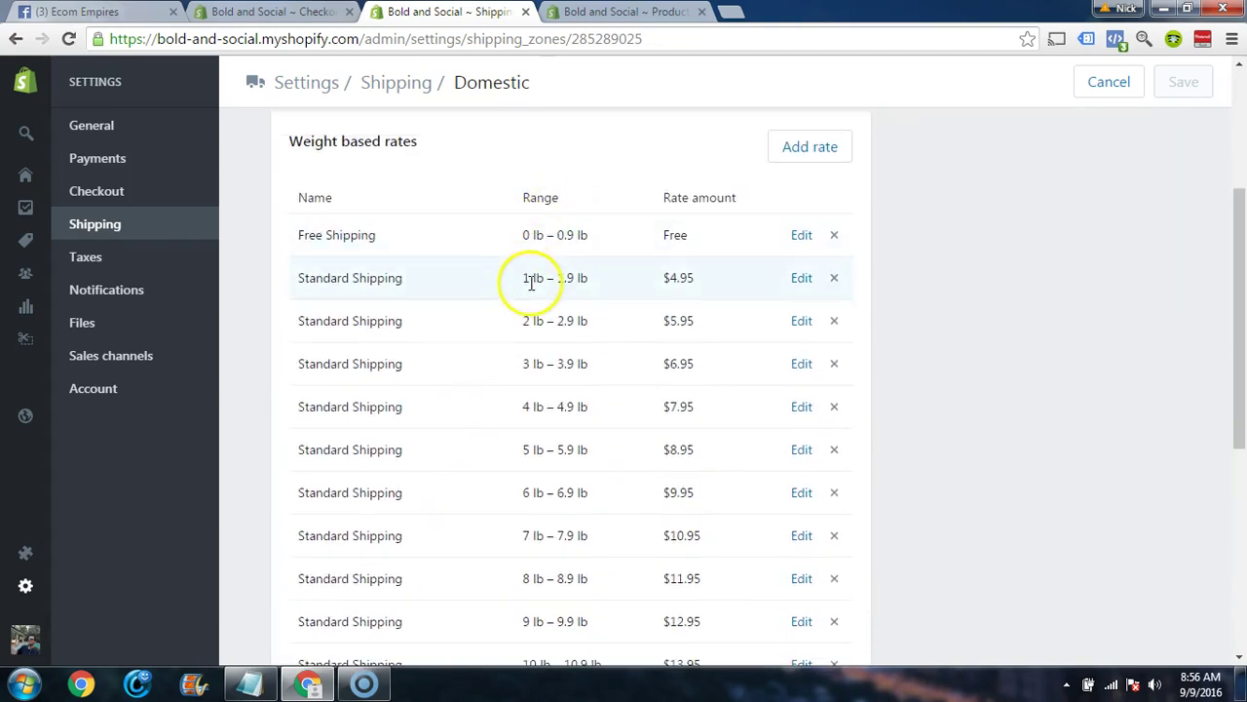
pyautogui.doubleClick(525, 321)
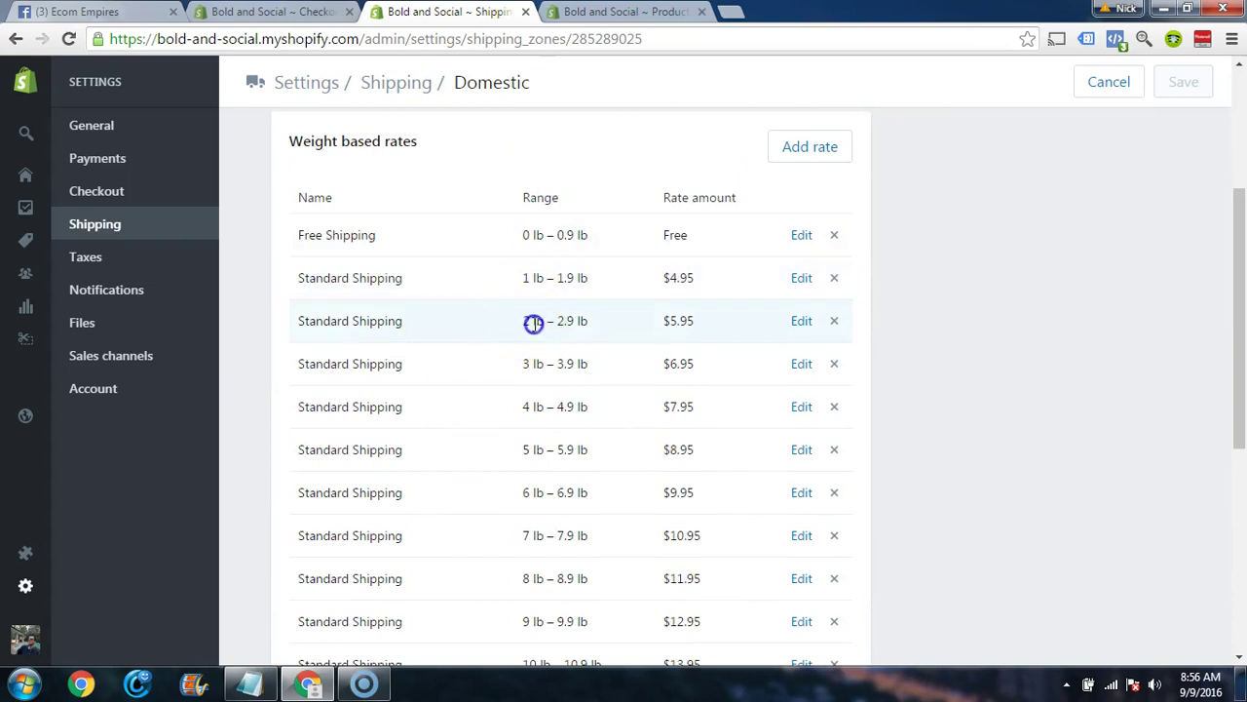
pyautogui.doubleClick(525, 363)
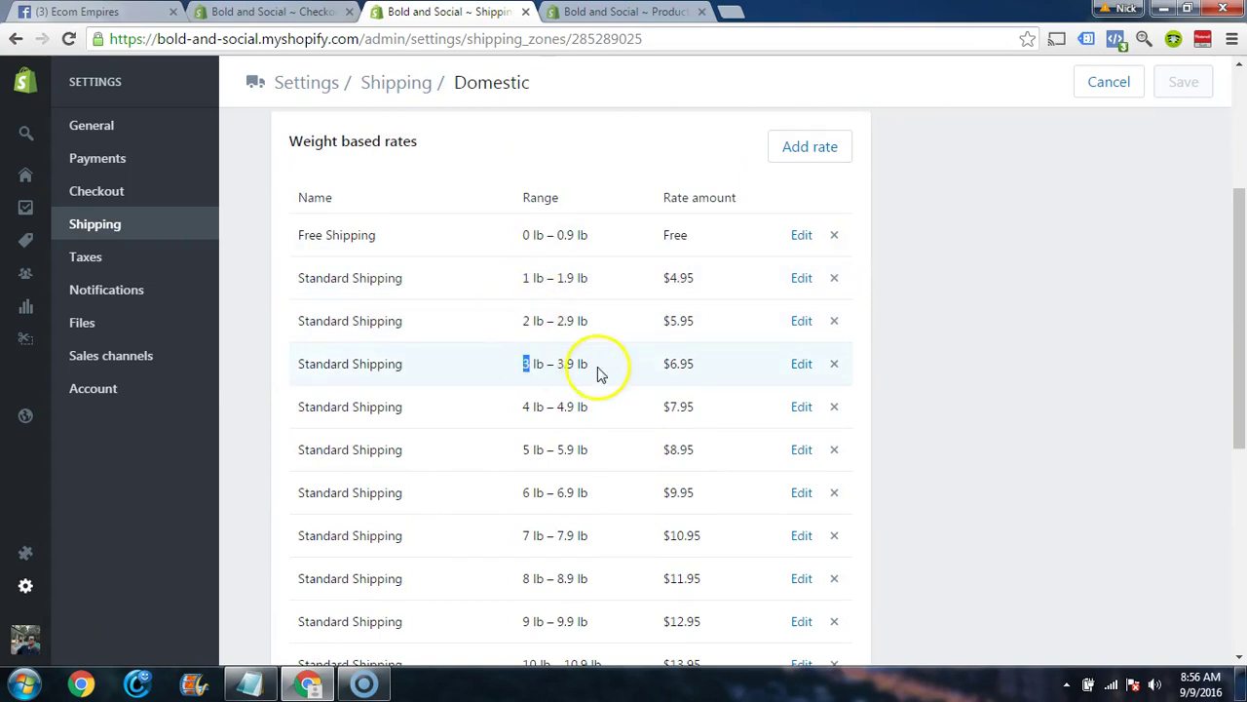
pyautogui.click(920, 309)
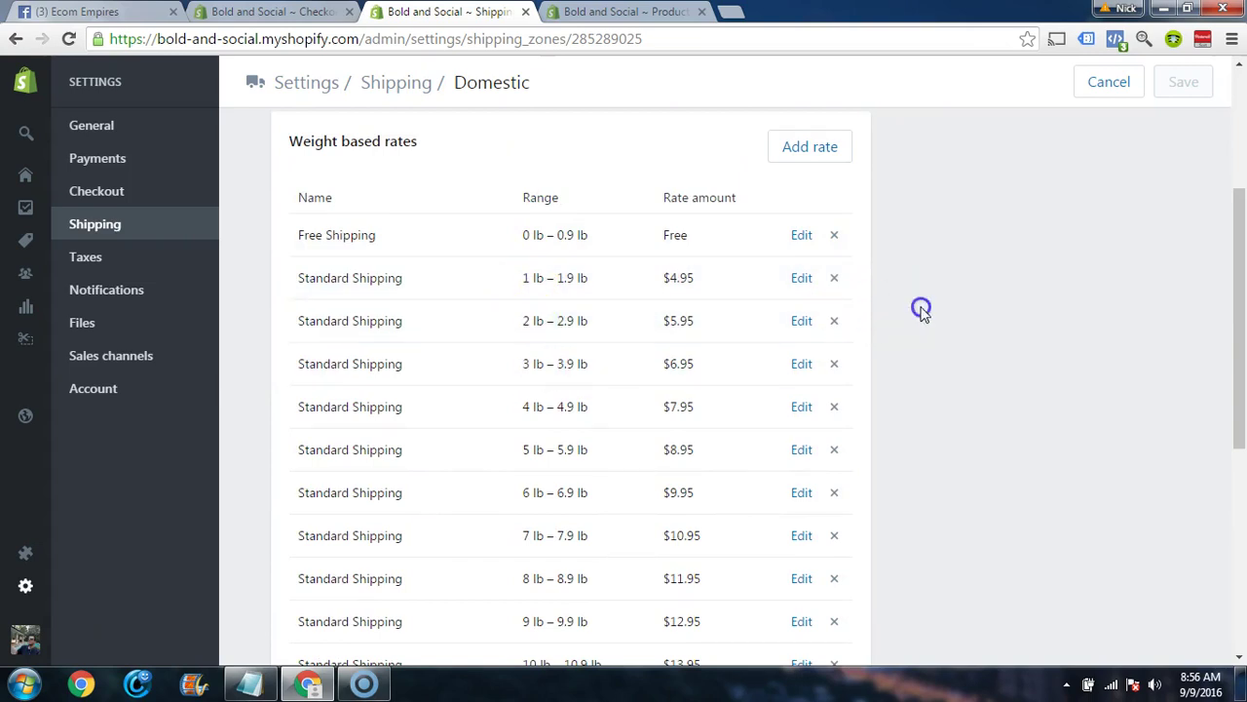
pyautogui.doubleClick(527, 278)
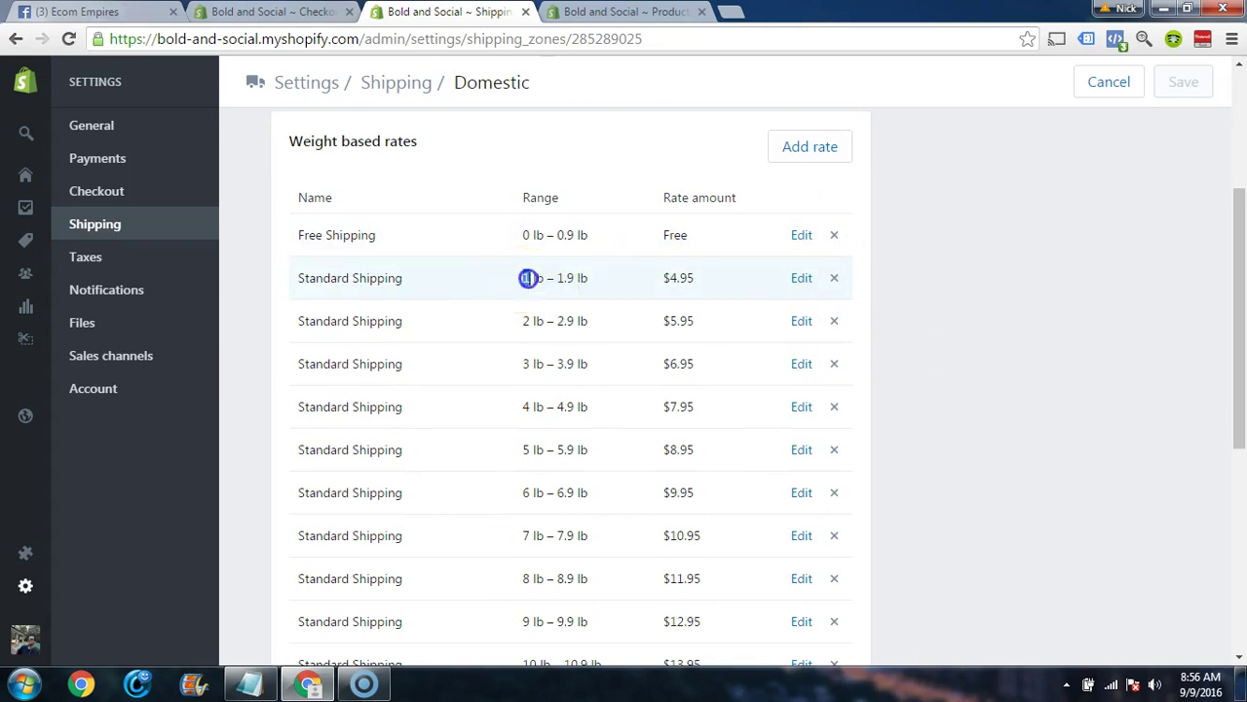
pyautogui.click(517, 321)
pyautogui.scroll(-1, 701, 282)
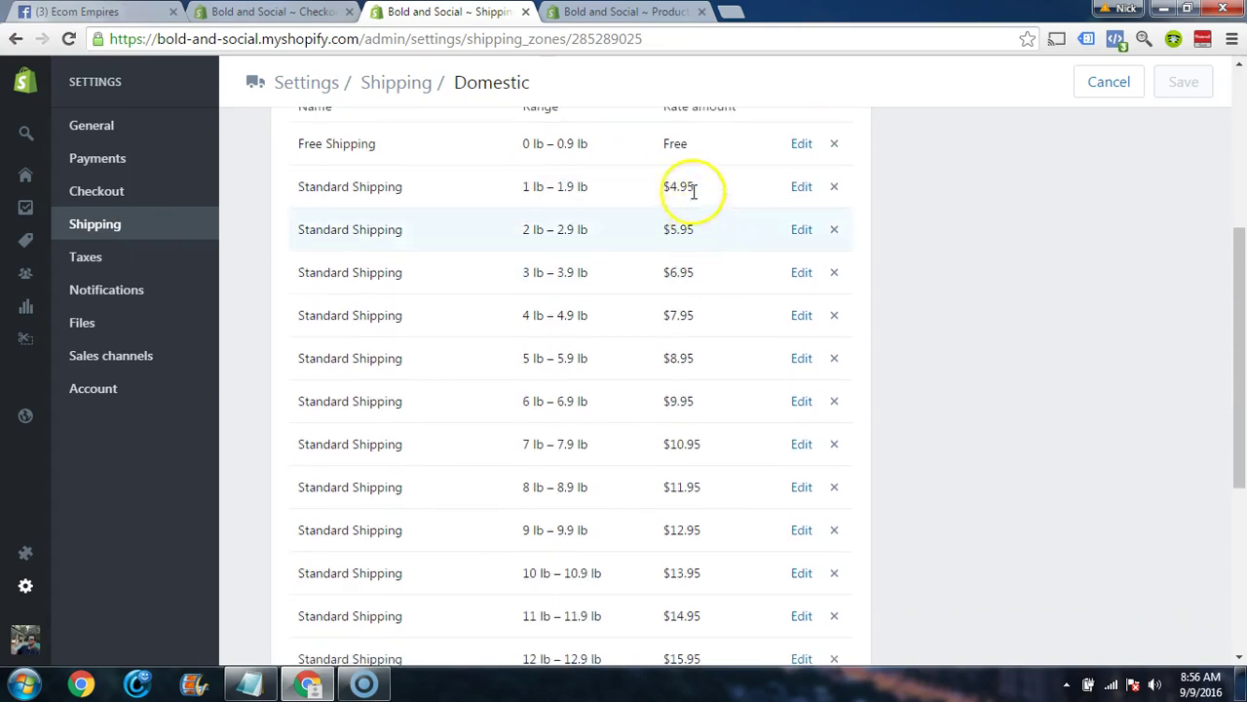
pyautogui.click(527, 228)
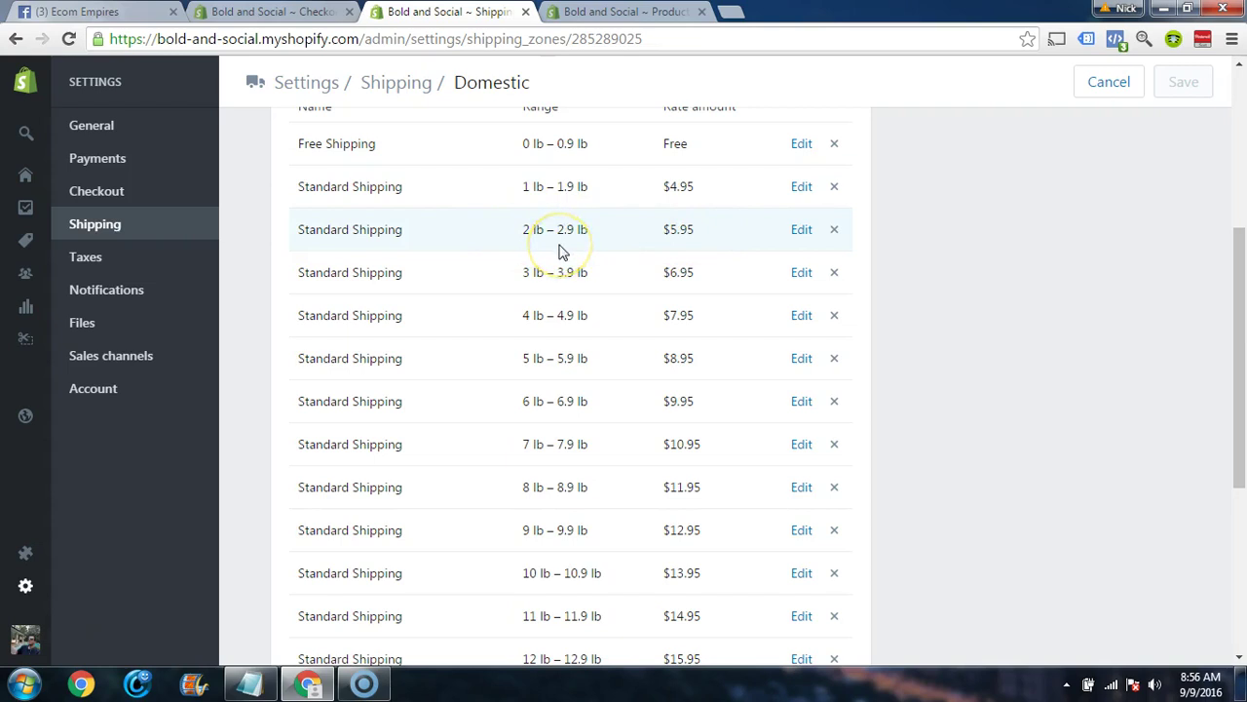
# - Review the Domestic zone's heavier Standard Shipping tiers, focusing on the 11 lb – 11.9 lb range
pyautogui.scroll(-1, 626, 273)
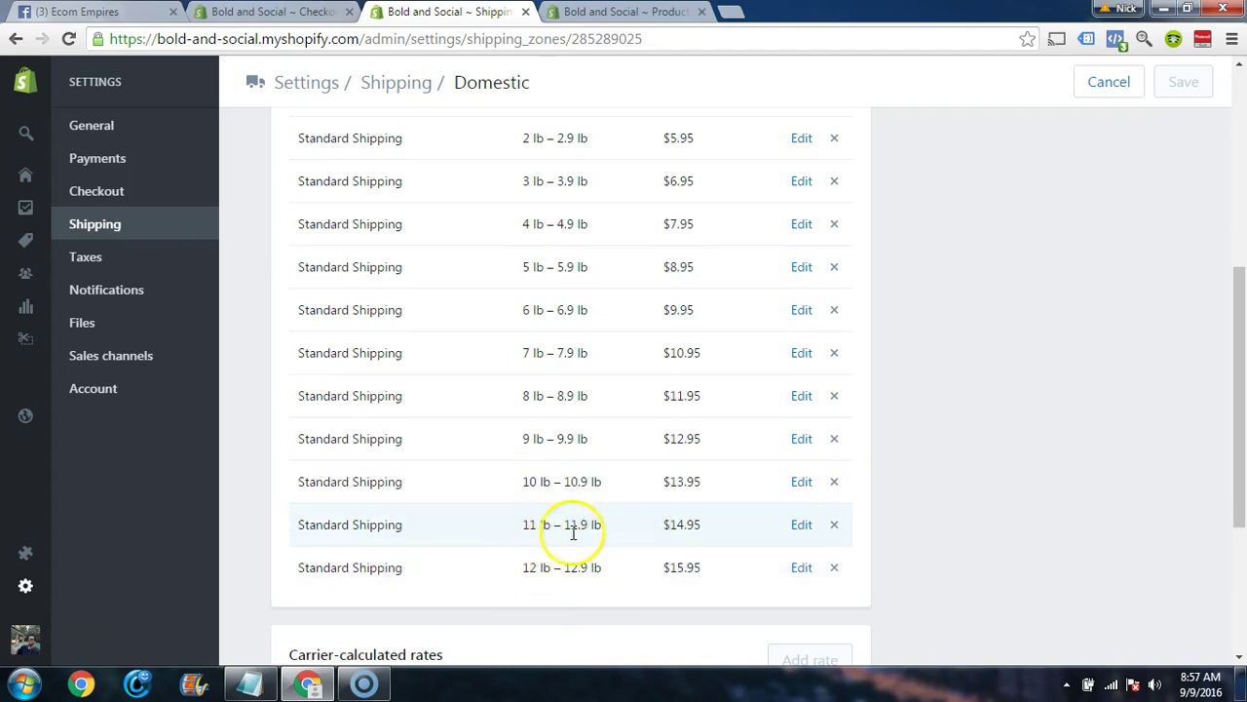
pyautogui.scroll(2, 575, 517)
pyautogui.scroll(-2, 584, 480)
pyautogui.scroll(2, 584, 439)
pyautogui.scroll(-3, 571, 454)
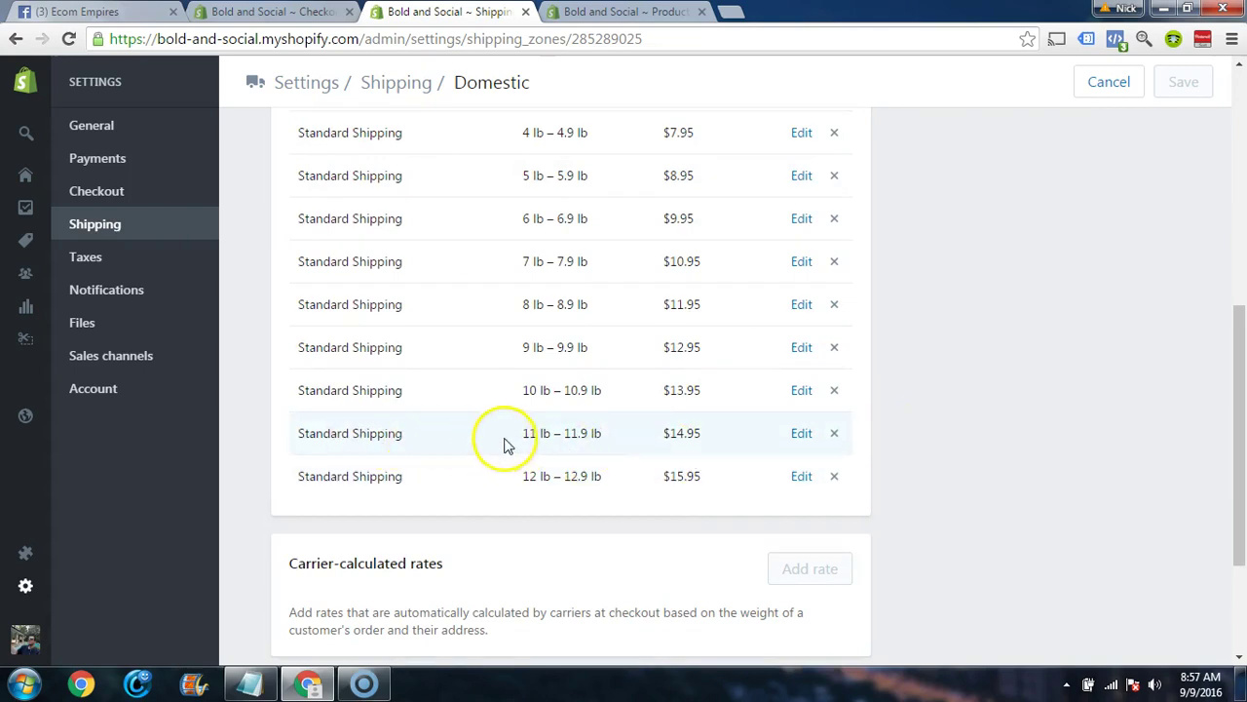
pyautogui.moveTo(523, 433); pyautogui.dragTo(606, 432)
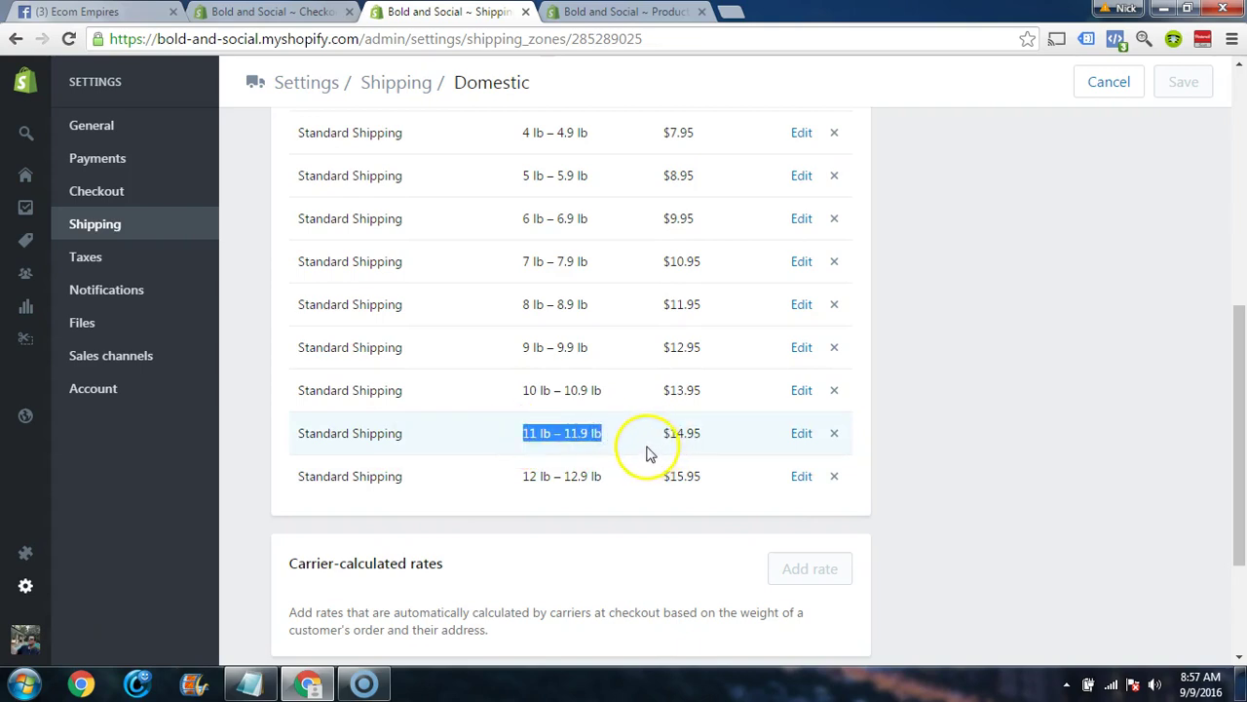
pyautogui.click(950, 475)
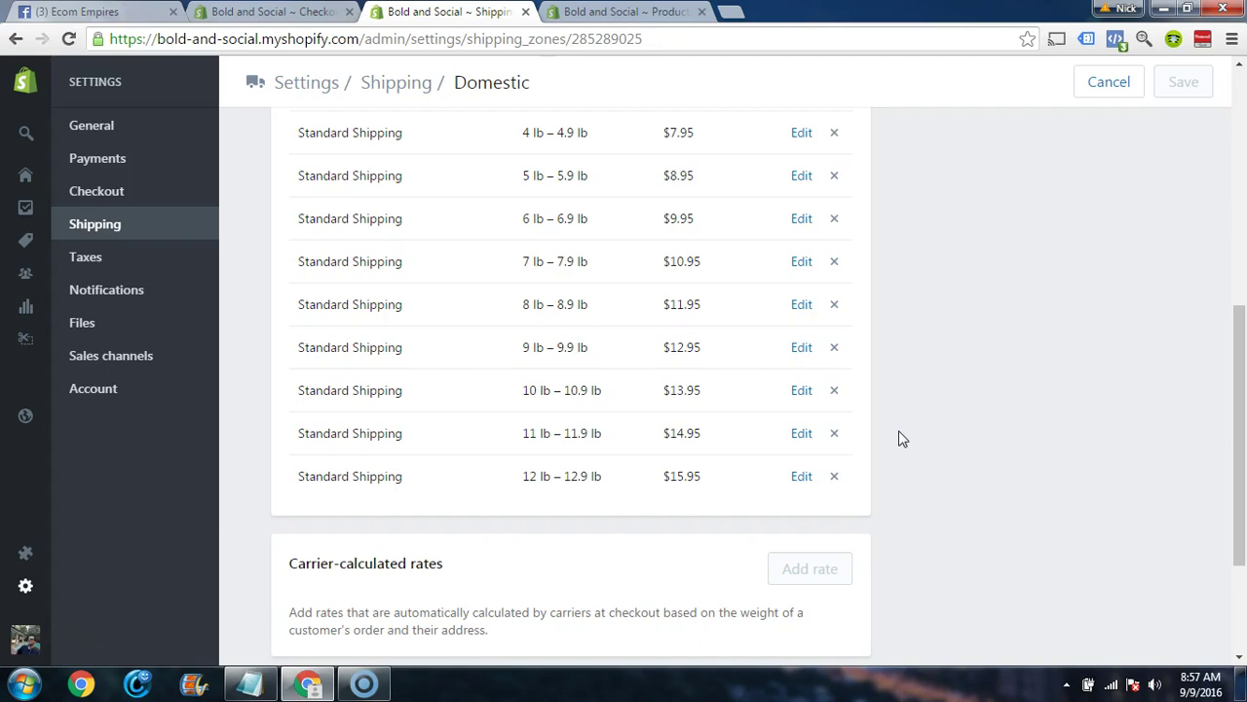
# - Review the Domestic zone's weight based shipping rates and compare them with the new product's shipping weight
pyautogui.scroll(5, 691, 496)
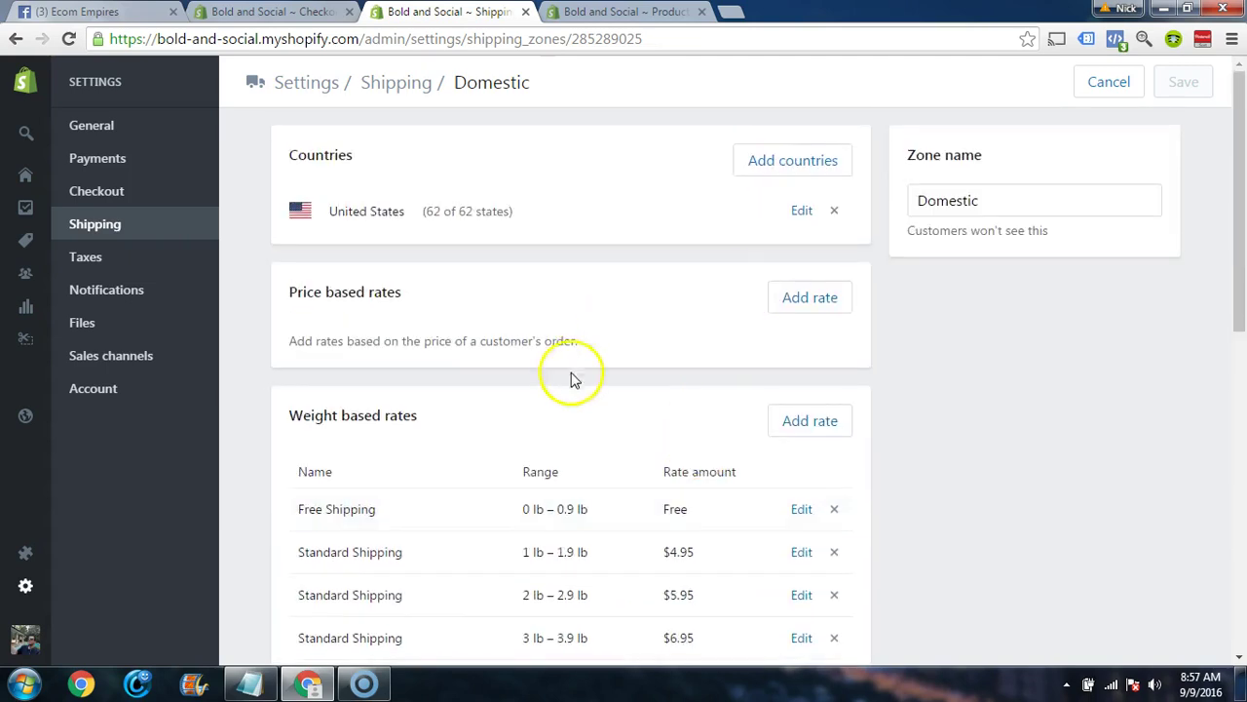
pyautogui.scroll(-4, 602, 280)
pyautogui.scroll(-1, 602, 342)
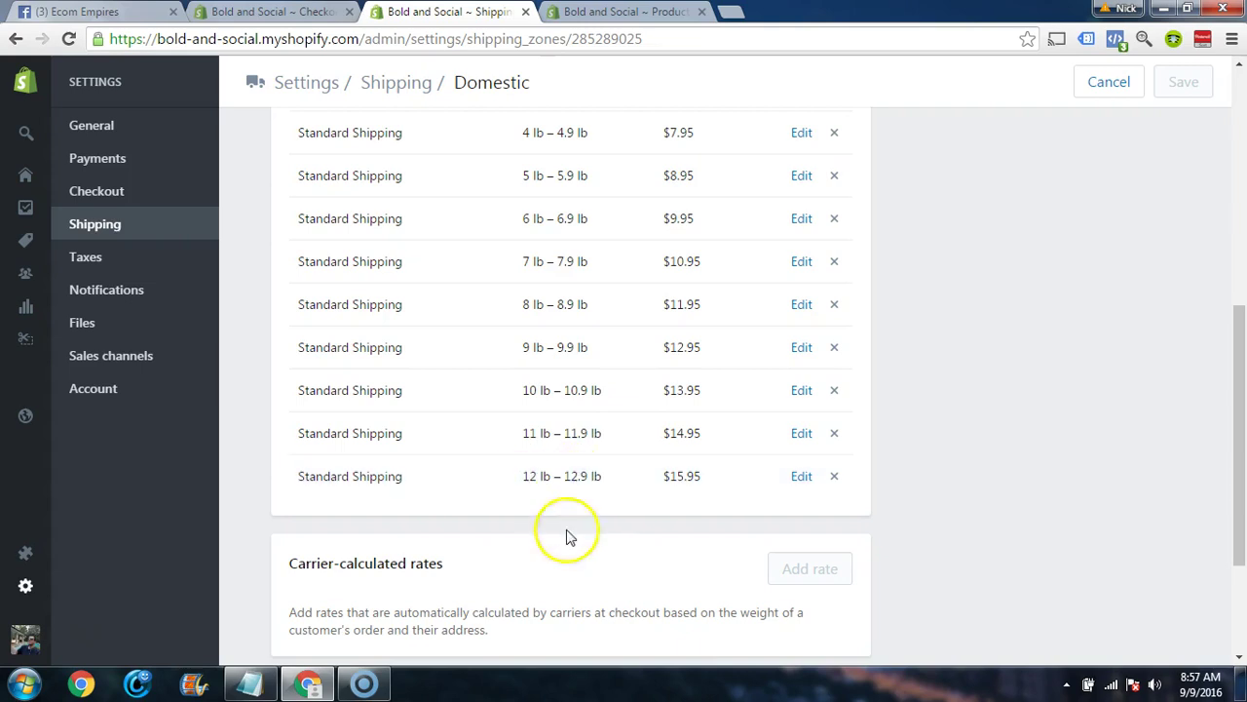
pyautogui.click(930, 427)
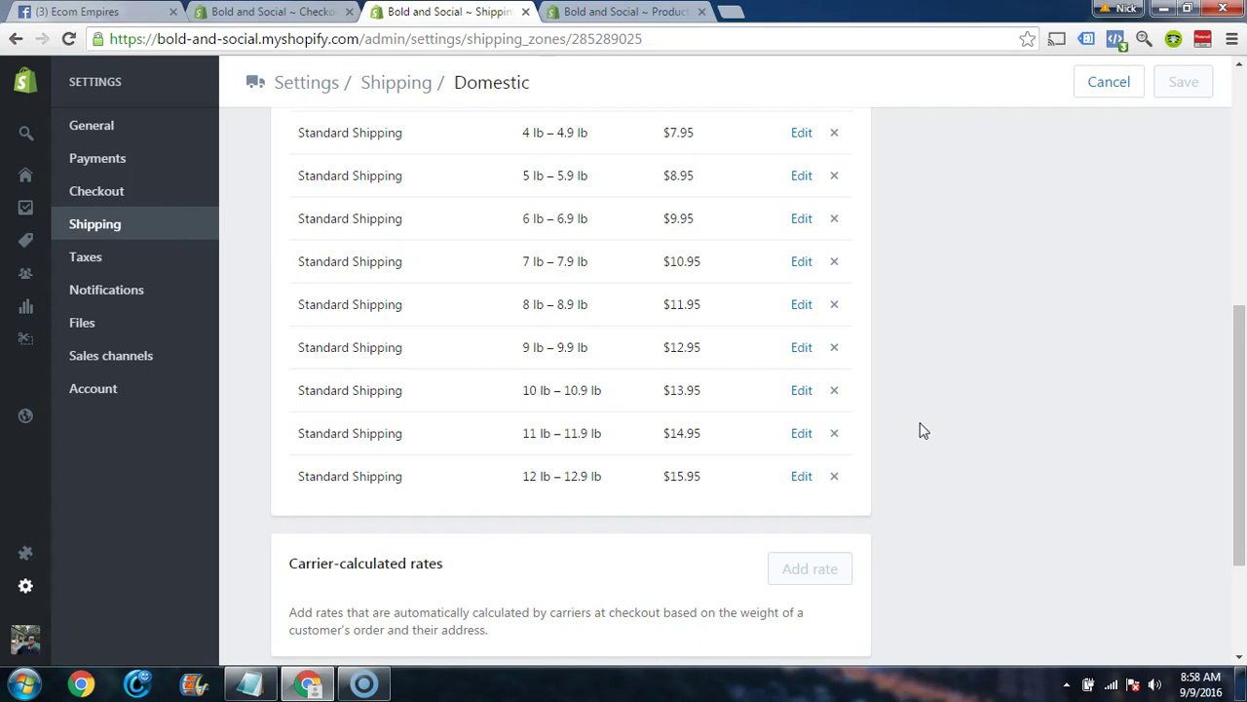
pyautogui.scroll(2, 975, 468)
pyautogui.scroll(-1, 990, 458)
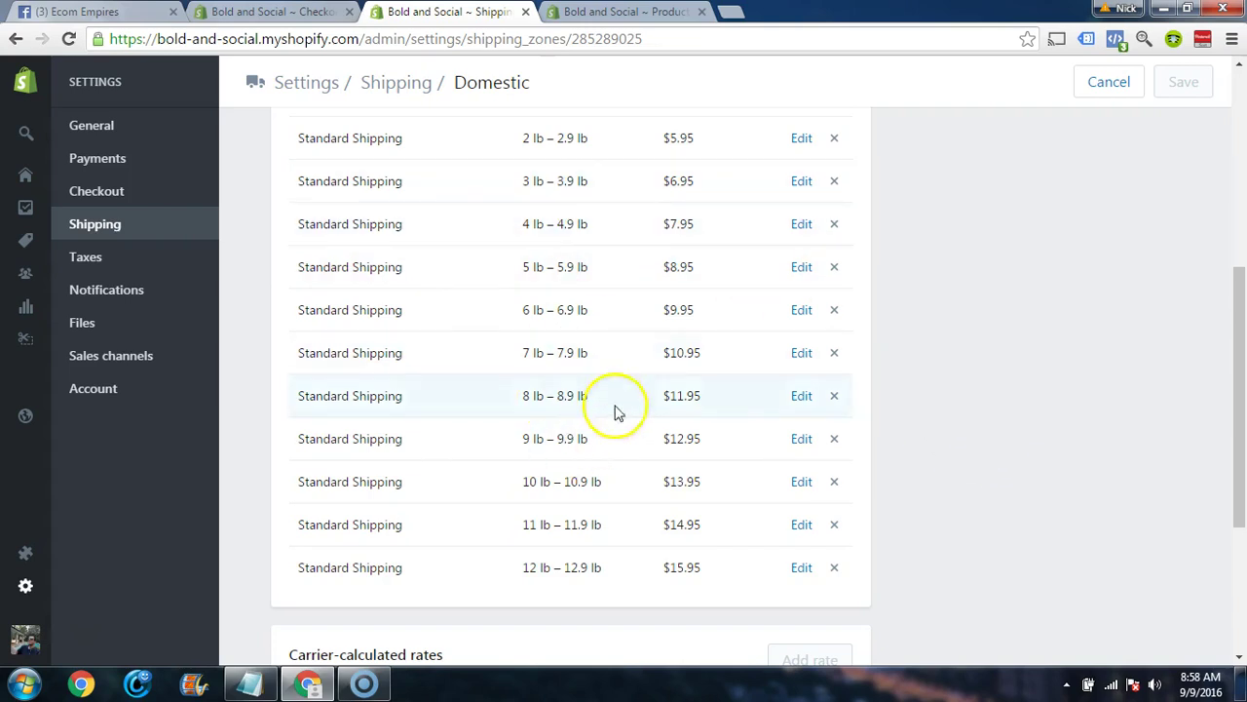
pyautogui.click(615, 13)
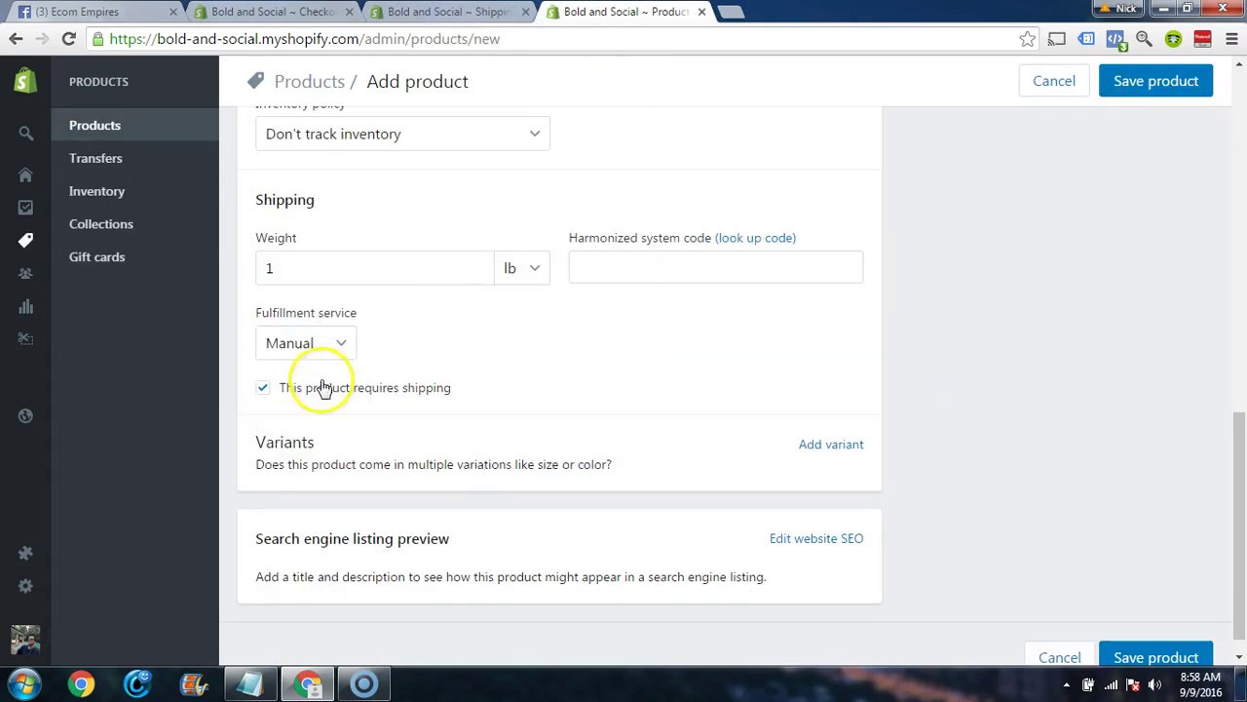
pyautogui.click(441, 14)
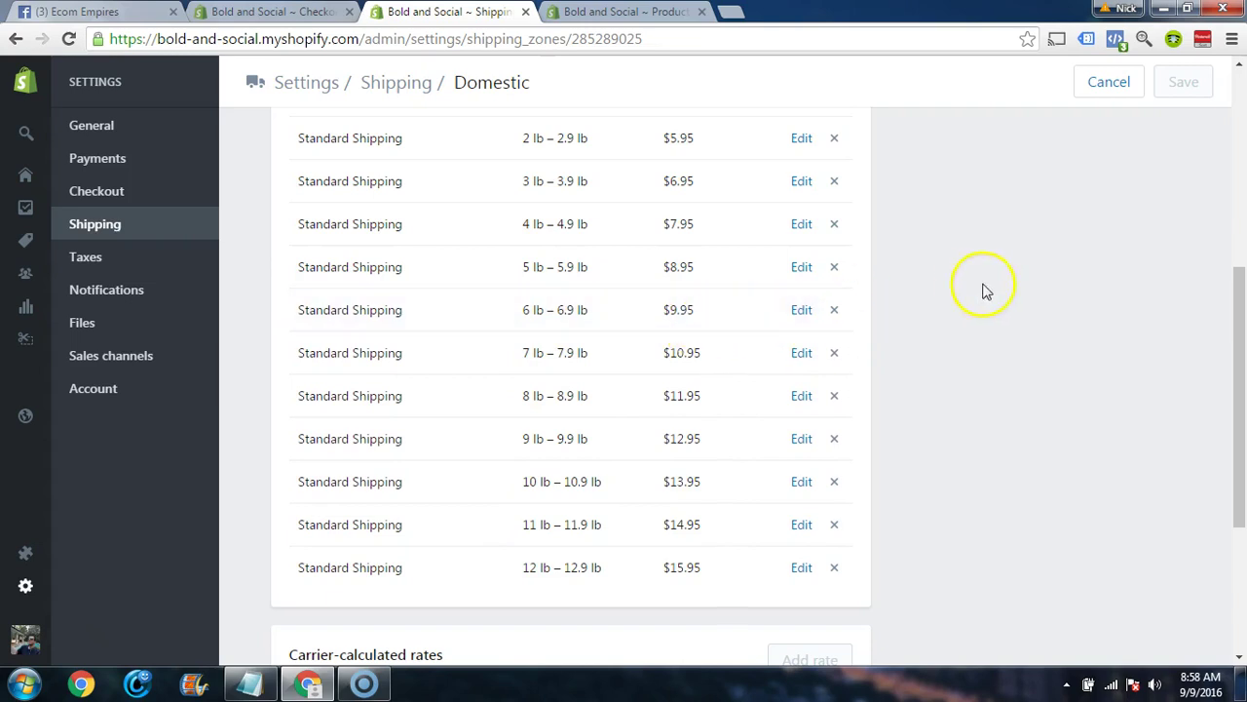
pyautogui.moveTo(524, 310); pyautogui.dragTo(529, 312)
pyautogui.click(682, 277)
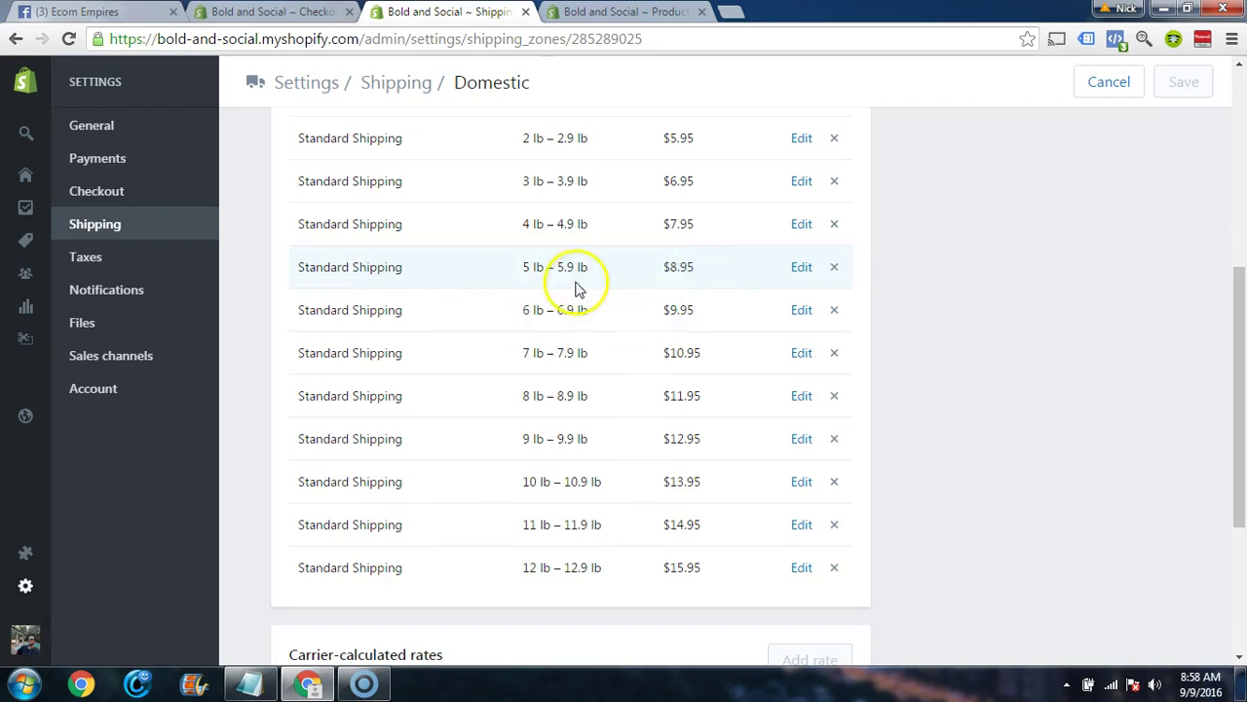
pyautogui.moveTo(527, 265); pyautogui.dragTo(527, 267)
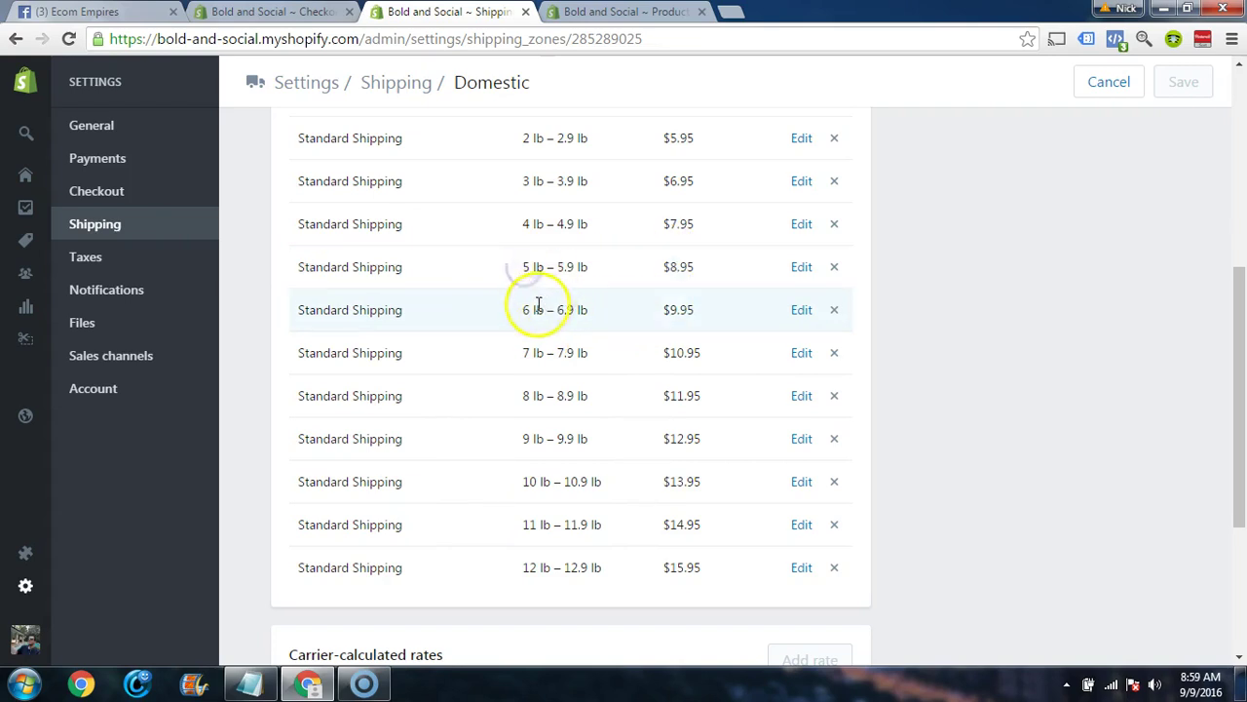
# - Set the new product's shipping weight to 6 lb on the Add product page
pyautogui.click(619, 12)
pyautogui.click(279, 270)
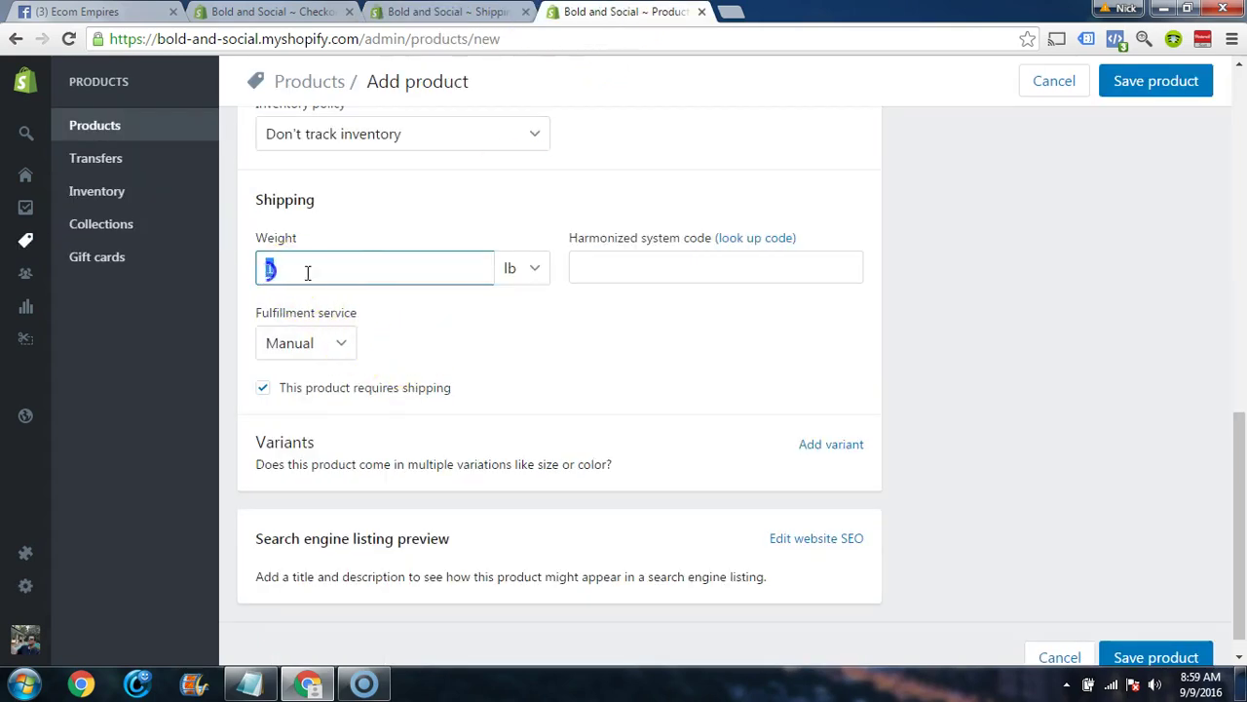
pyautogui.scroll(5, 322, 293)
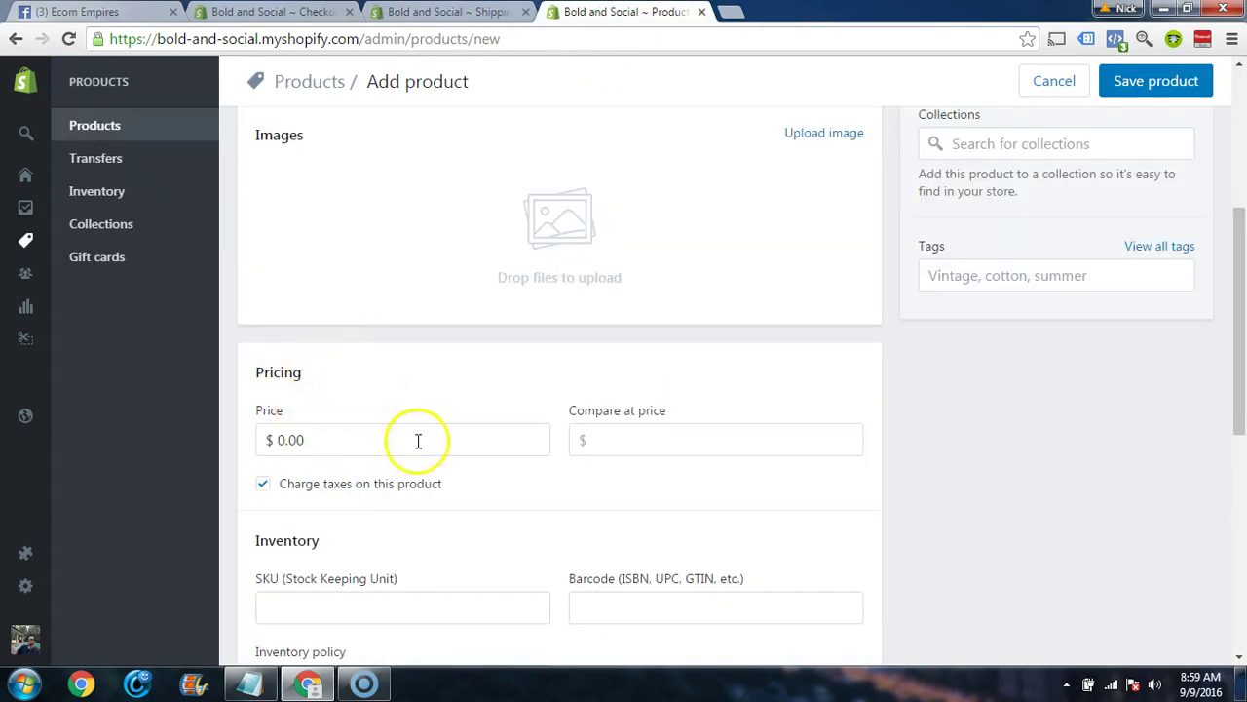
pyautogui.scroll(-4, 418, 441)
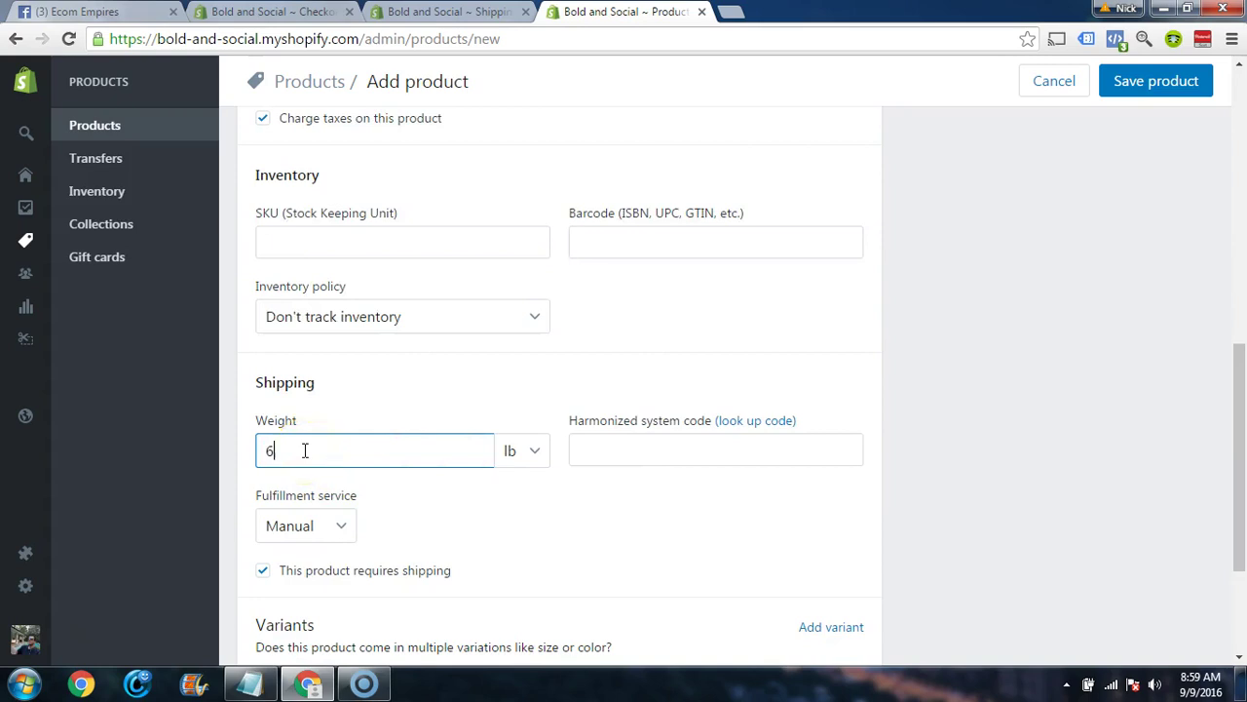
pyautogui.click(960, 400)
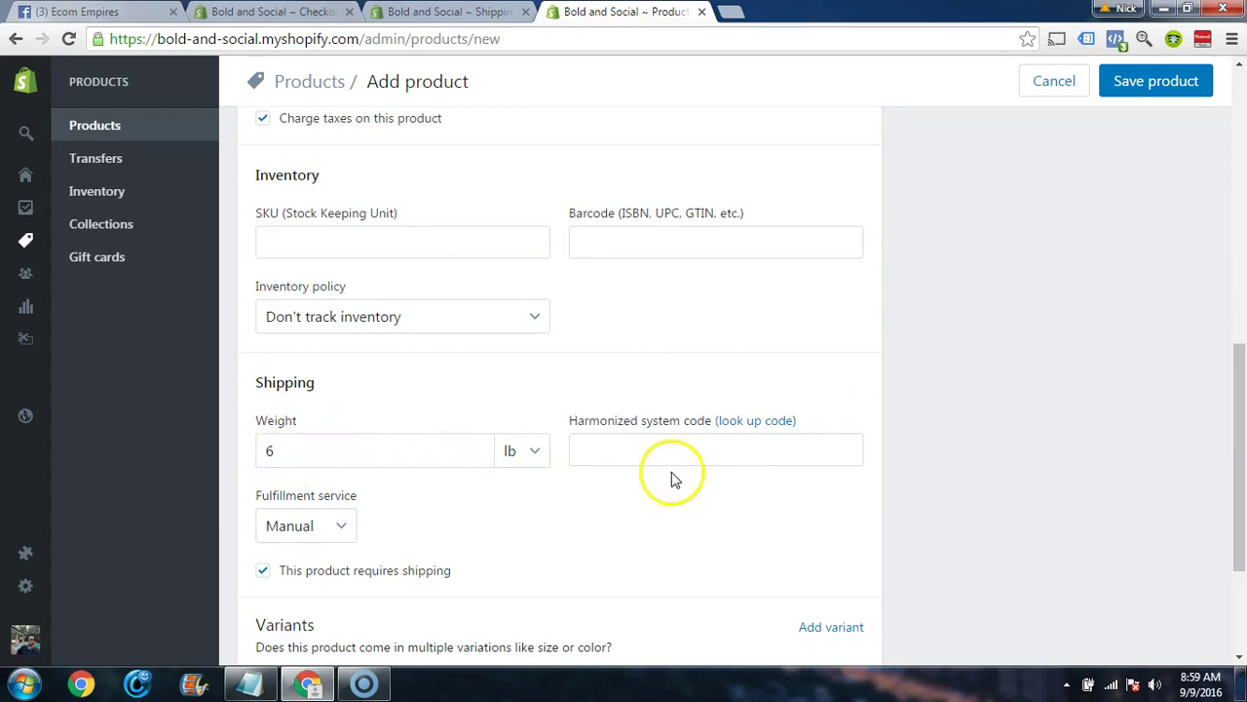
# - Return to the Domestic shipping zone and examine its weight based rates, from free shipping to the heaviest tier
pyautogui.click(453, 12)
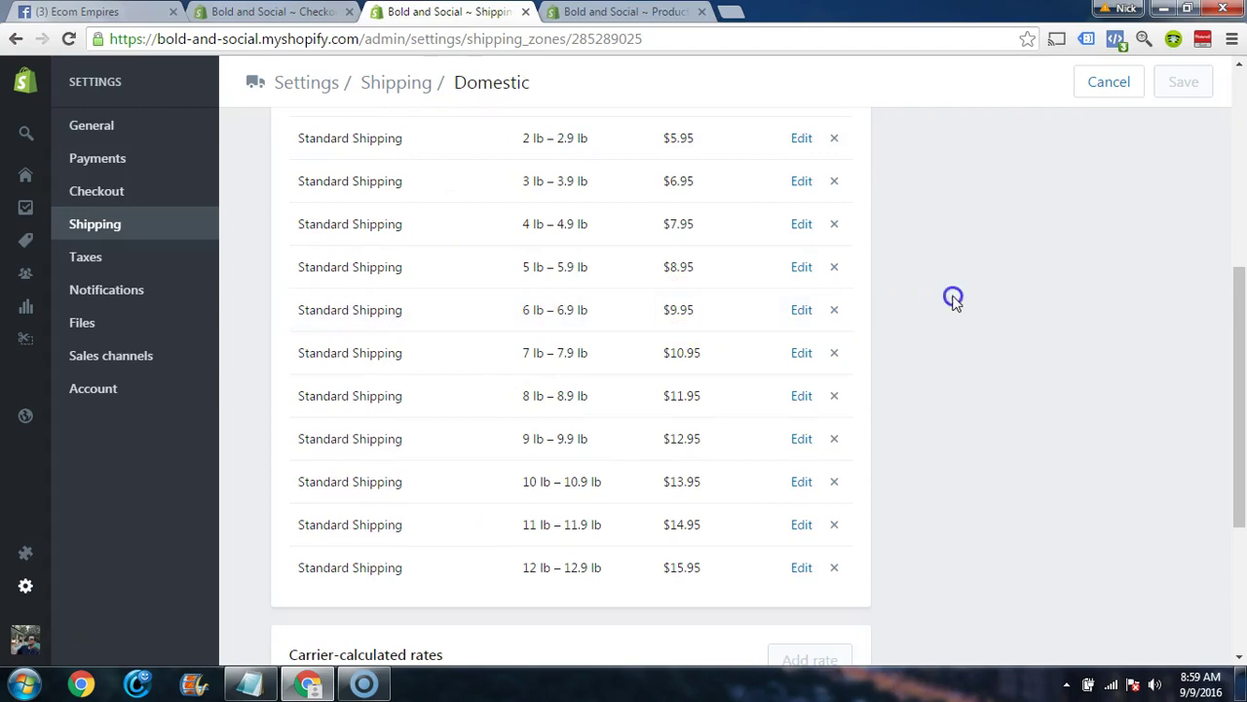
pyautogui.scroll(-1, 955, 302)
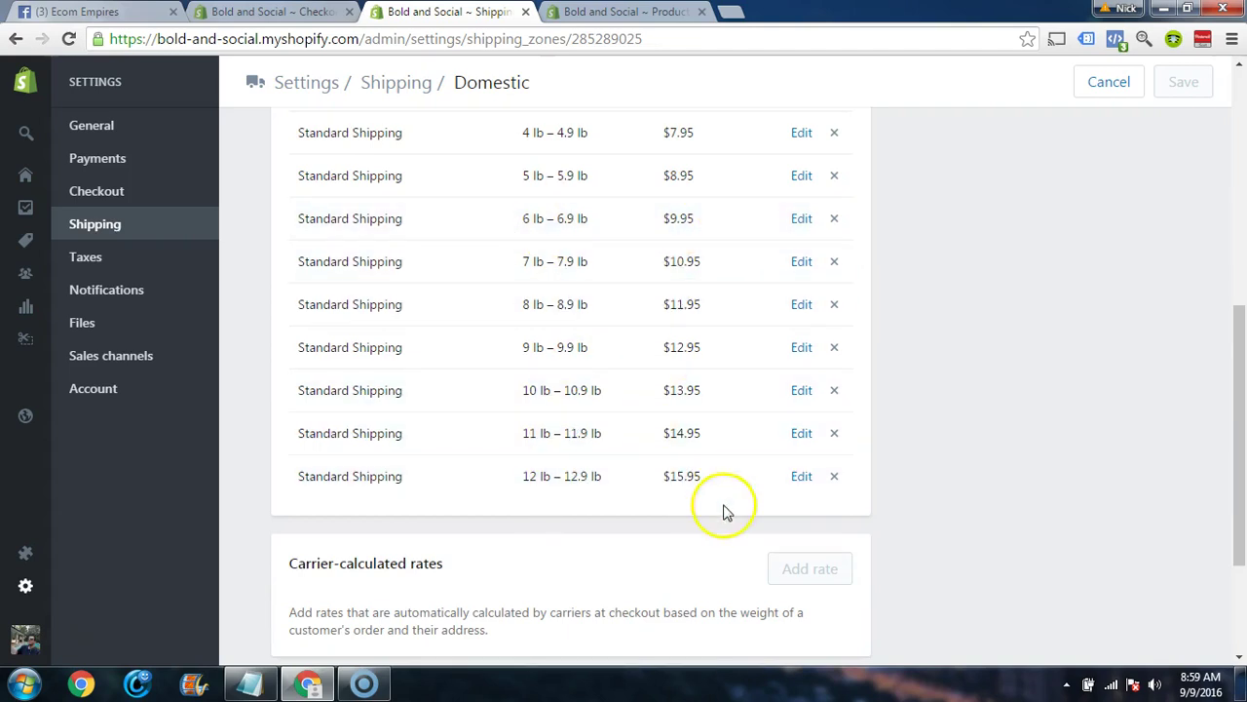
pyautogui.scroll(-1, 510, 279)
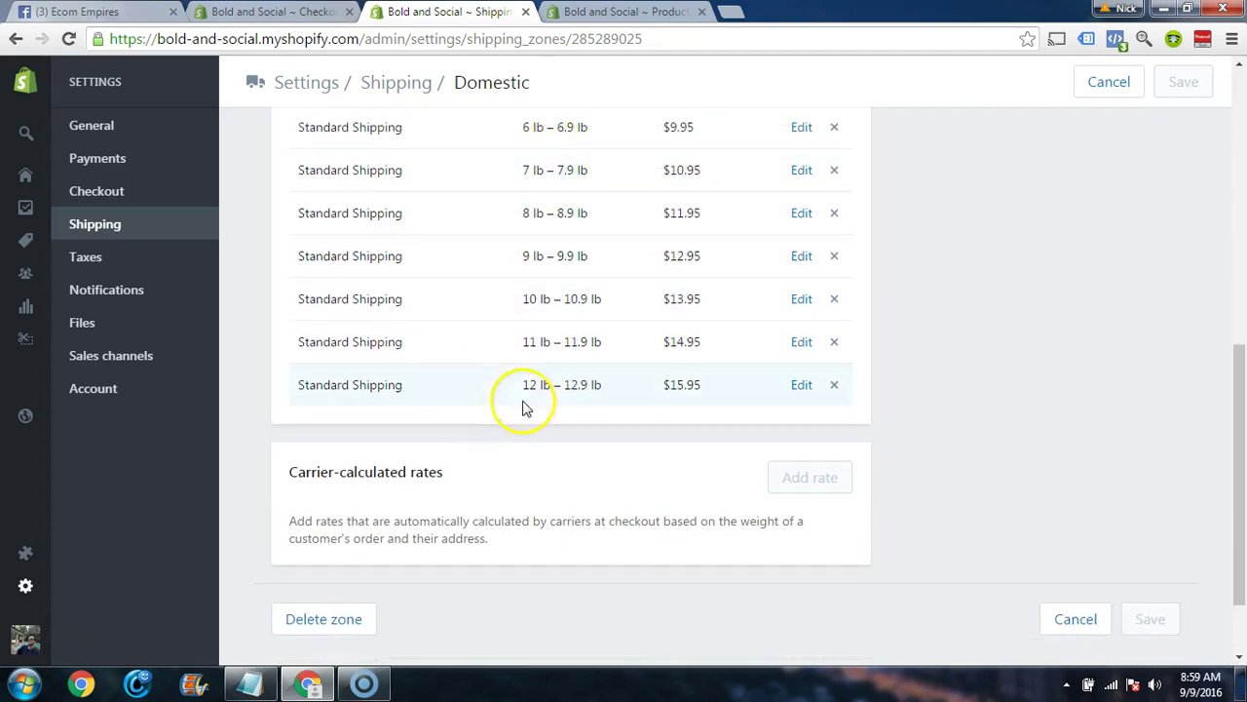
pyautogui.click(701, 386)
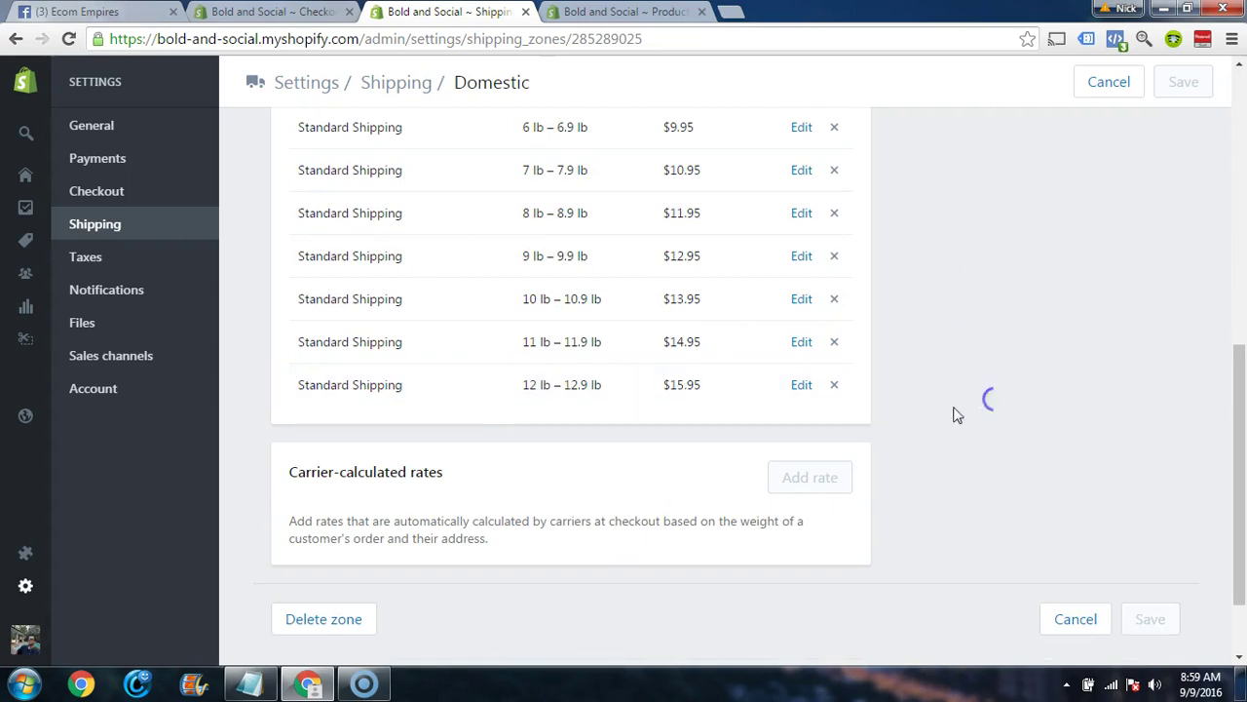
pyautogui.scroll(3, 1043, 380)
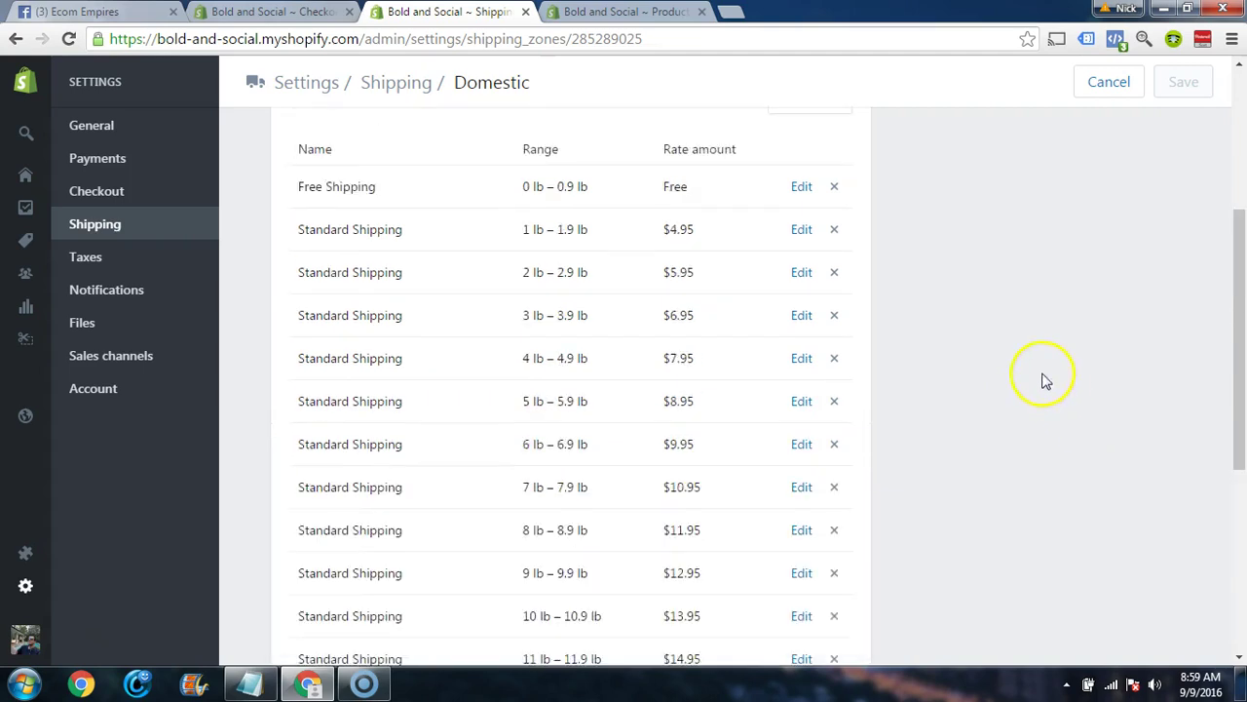
pyautogui.scroll(-3, 976, 368)
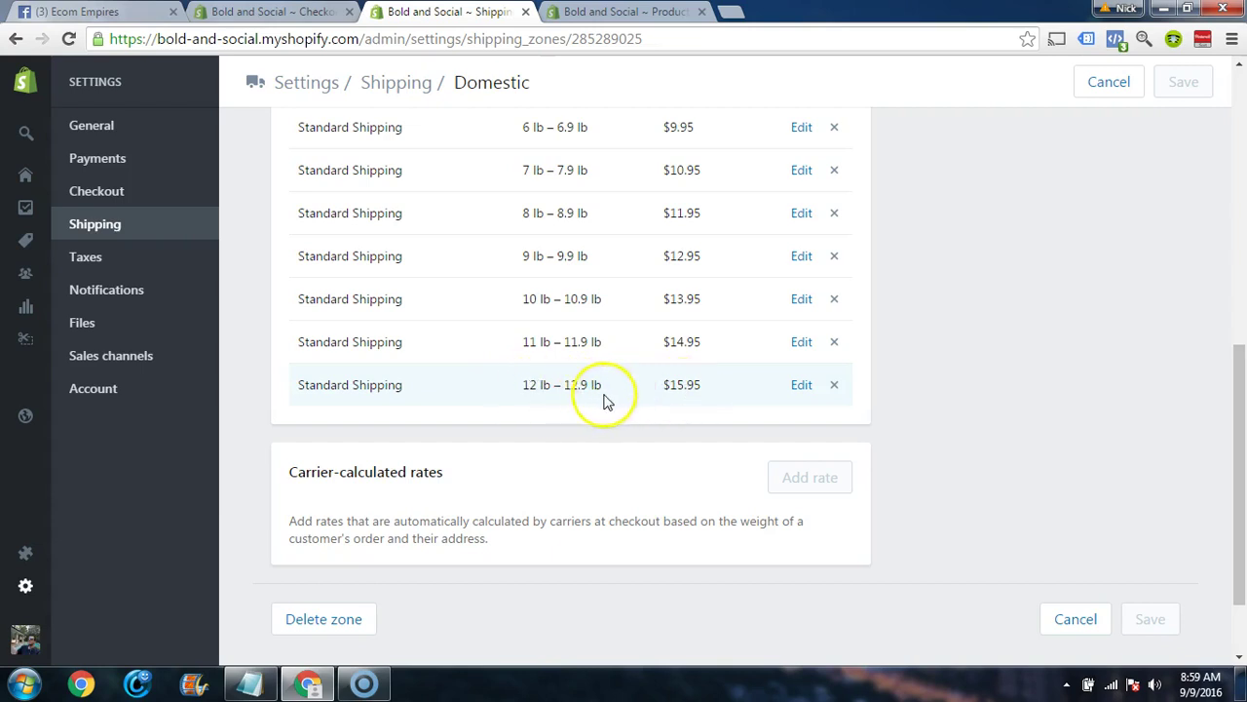
pyautogui.scroll(1, 683, 356)
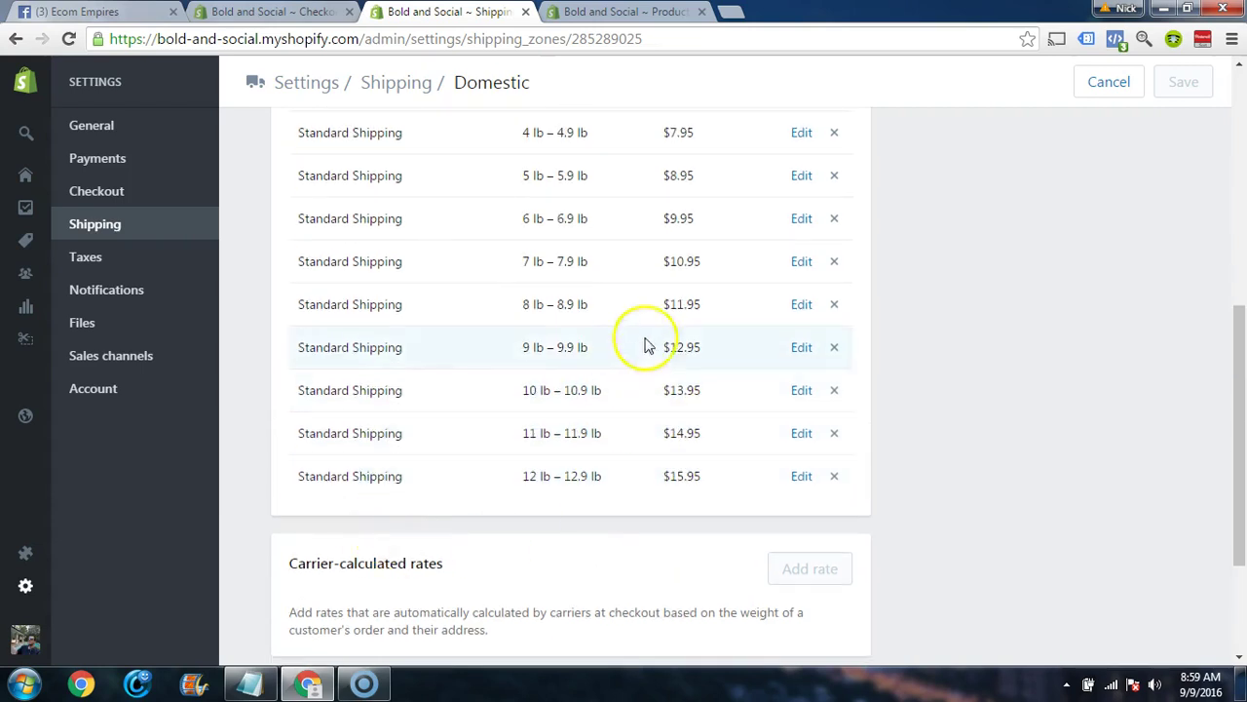
# - Switch to Calculator and add 9.95 + 5.95 + 5.95 to work out a combined shipping rate
pyautogui.click(26, 683)
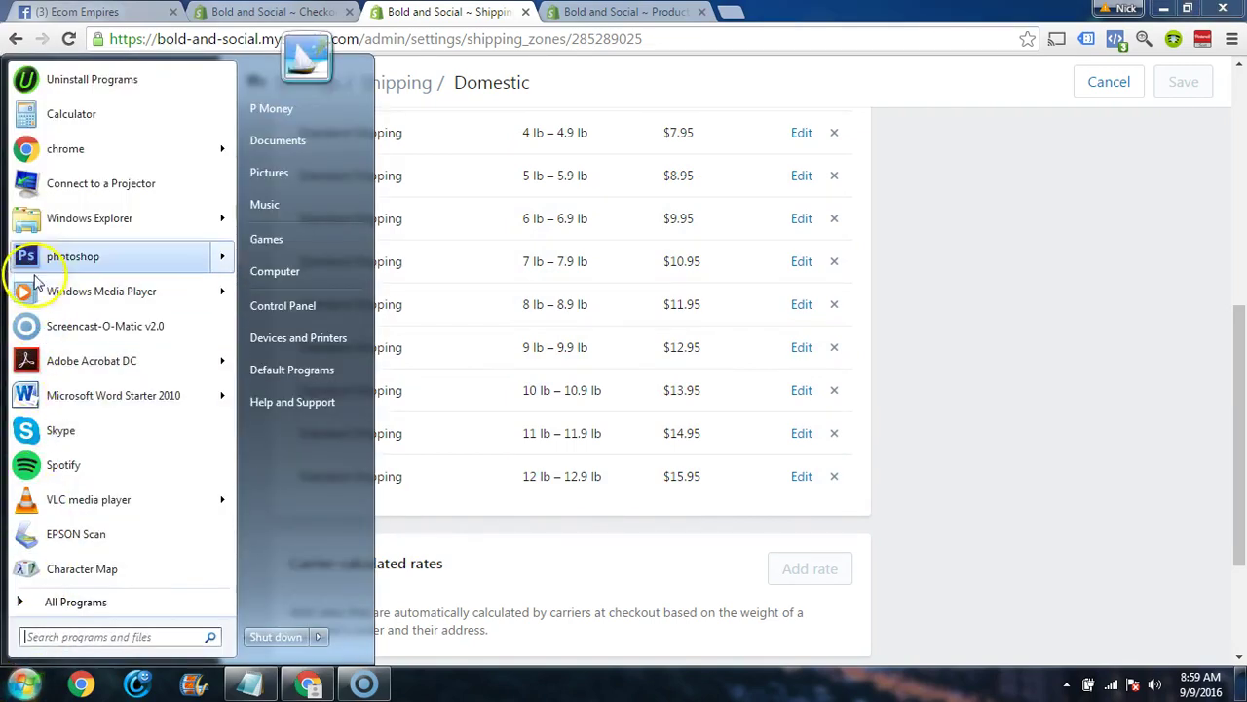
pyautogui.click(39, 114)
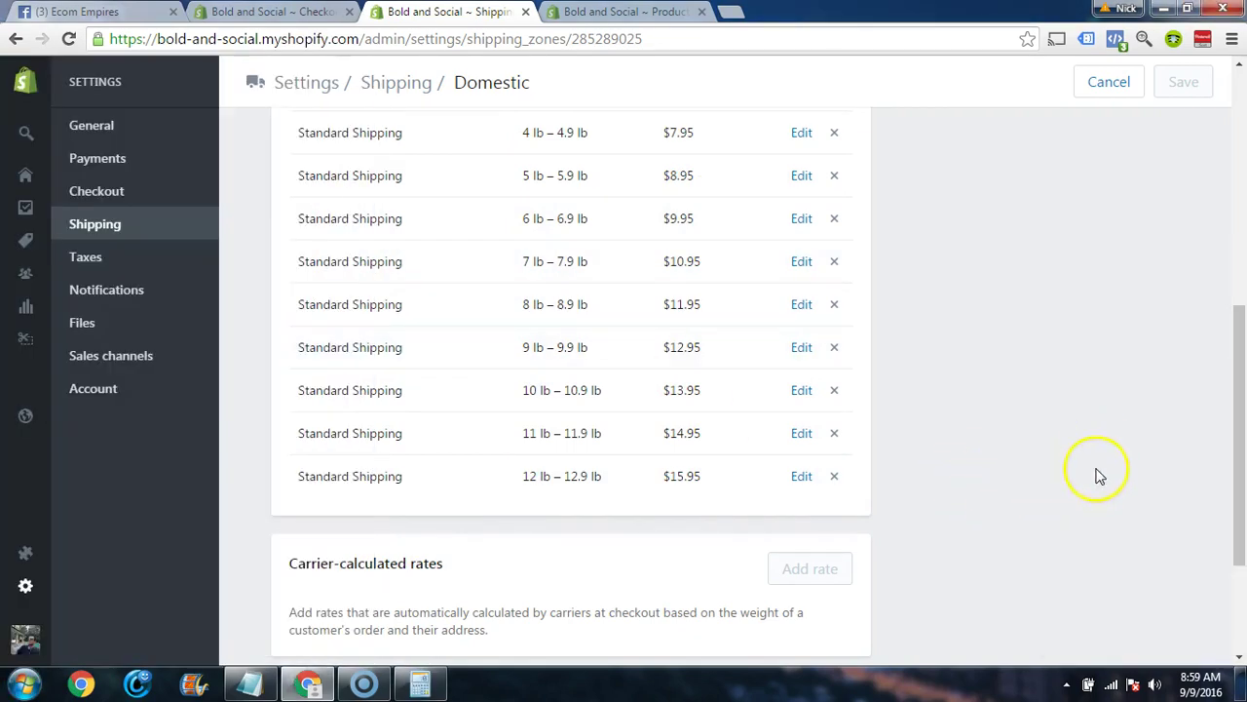
pyautogui.click(421, 680)
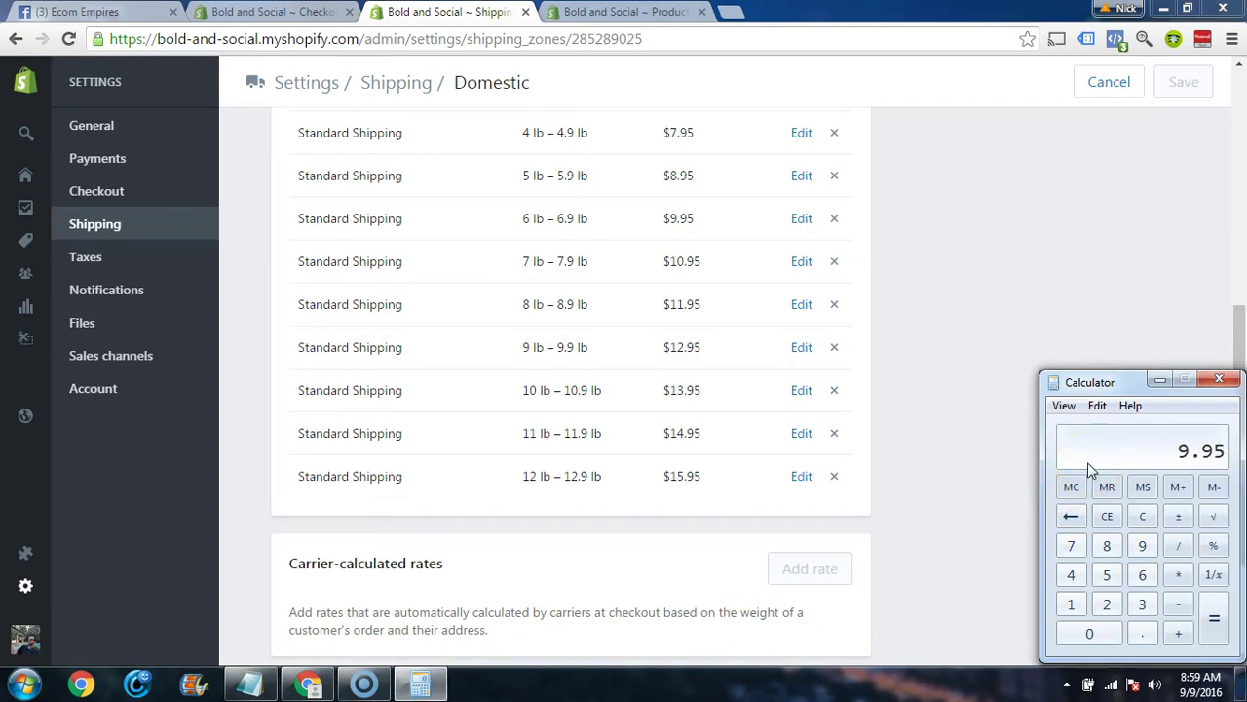
pyautogui.press('+')
pyautogui.write('5.9')
pyautogui.write('5')
pyautogui.press('Return')
pyautogui.press('+')
pyautogui.write('5.95')
pyautogui.press('Return')
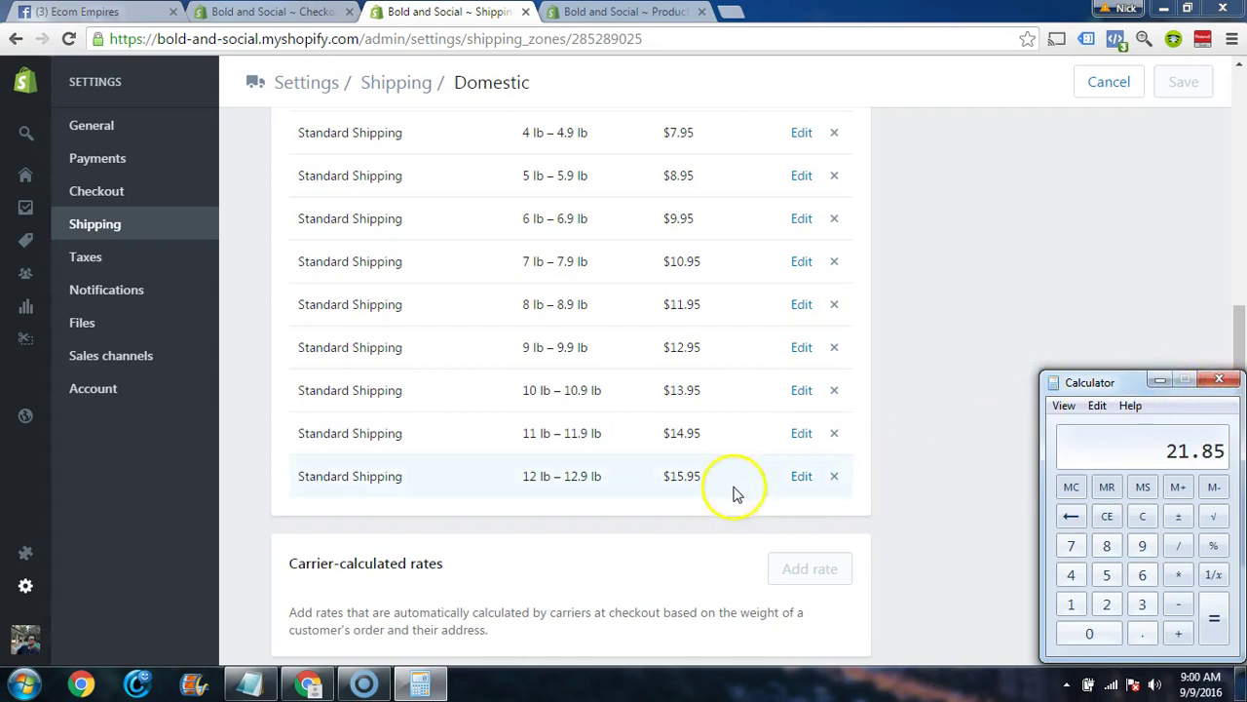
# - Start a new weight based rate in the Domestic zone, named Standard Shipping, with a minimum order weight of 13 lb
pyautogui.click(959, 393)
pyautogui.scroll(4, 890, 426)
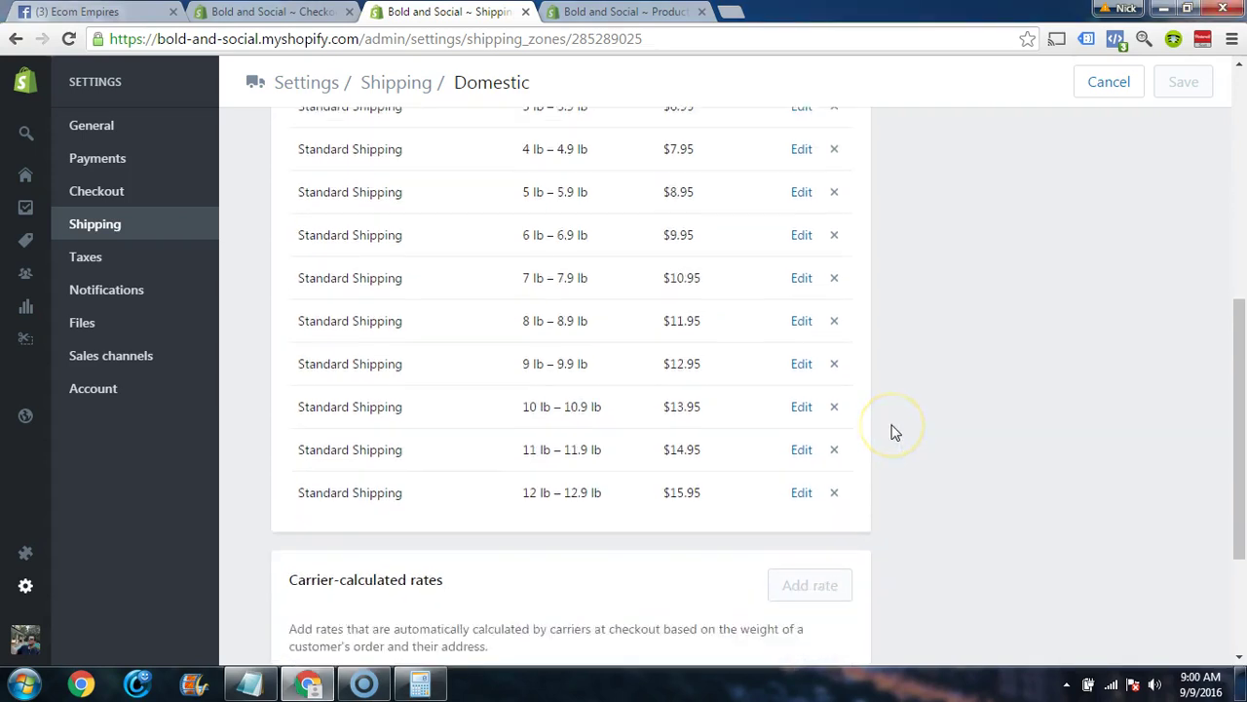
pyautogui.click(819, 253)
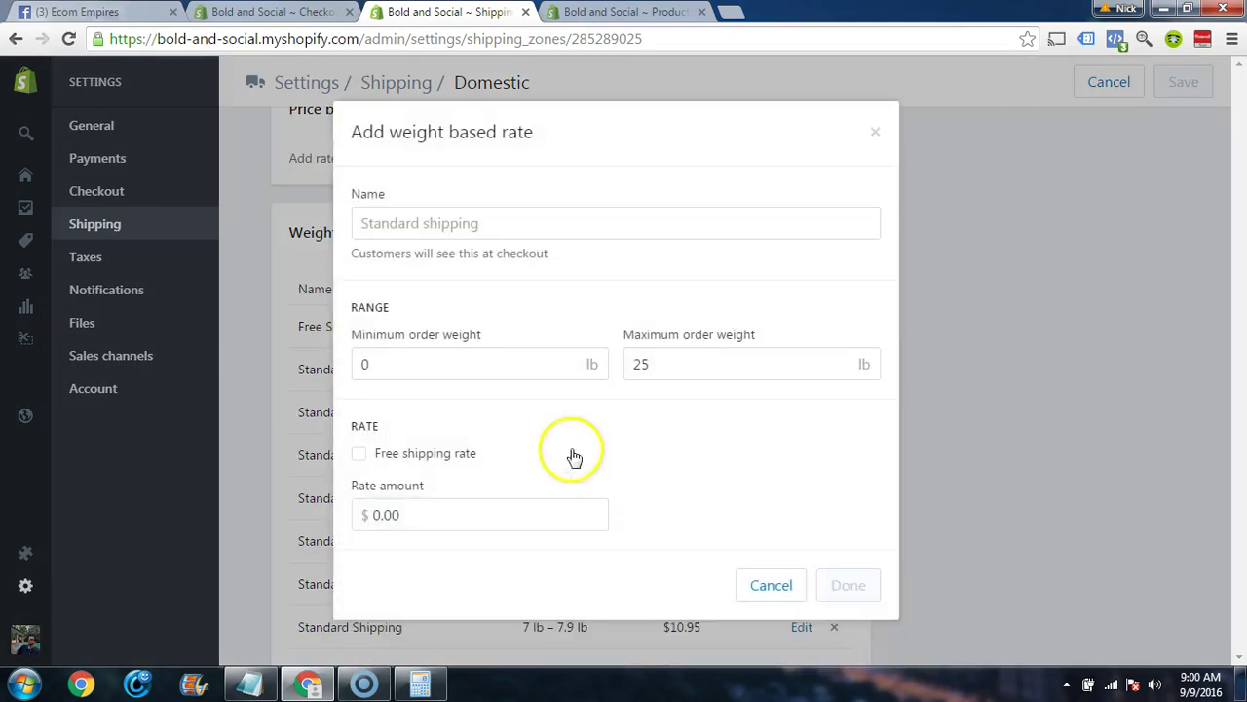
pyautogui.doubleClick(452, 364)
pyautogui.write('13')
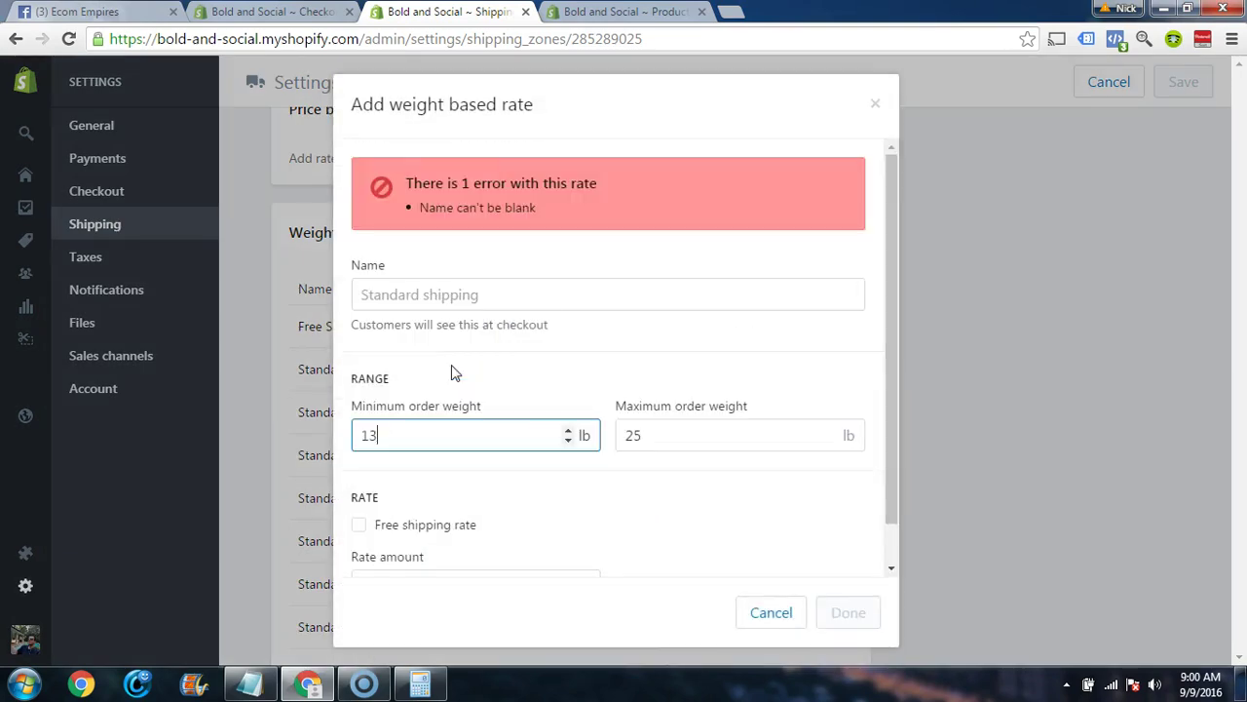
pyautogui.press('Tab')
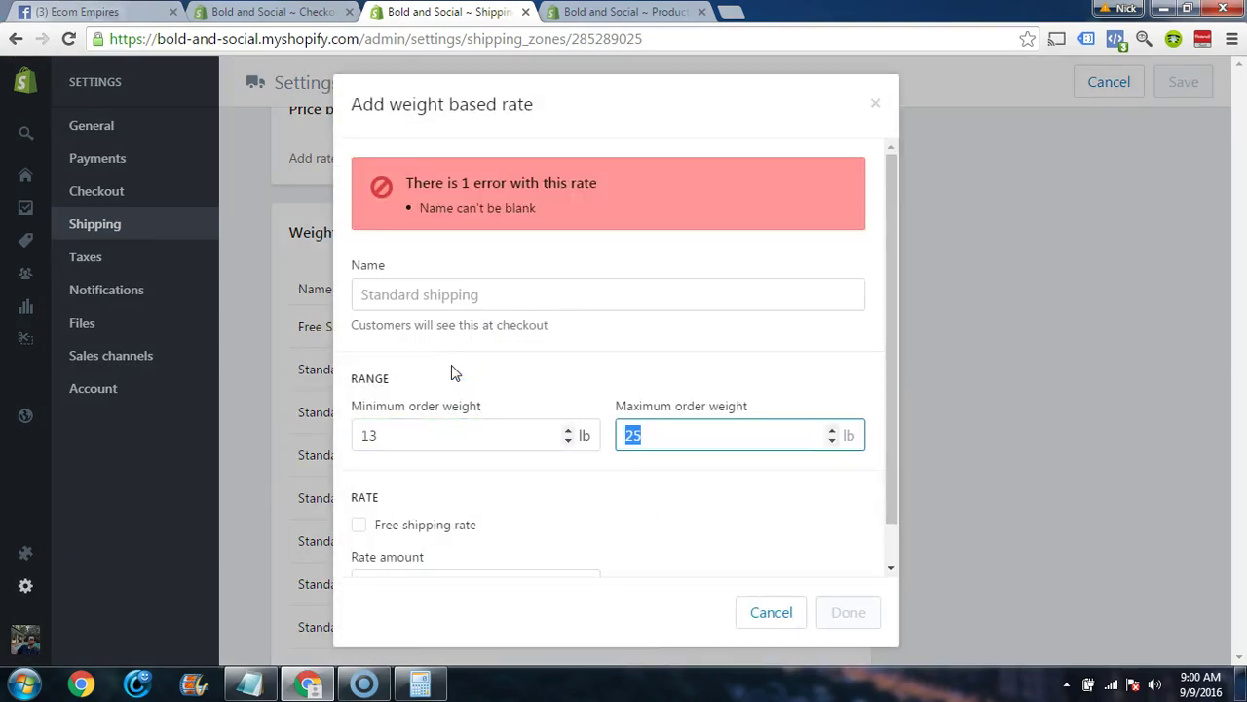
pyautogui.click(469, 305)
pyautogui.write('Standard Shipping')
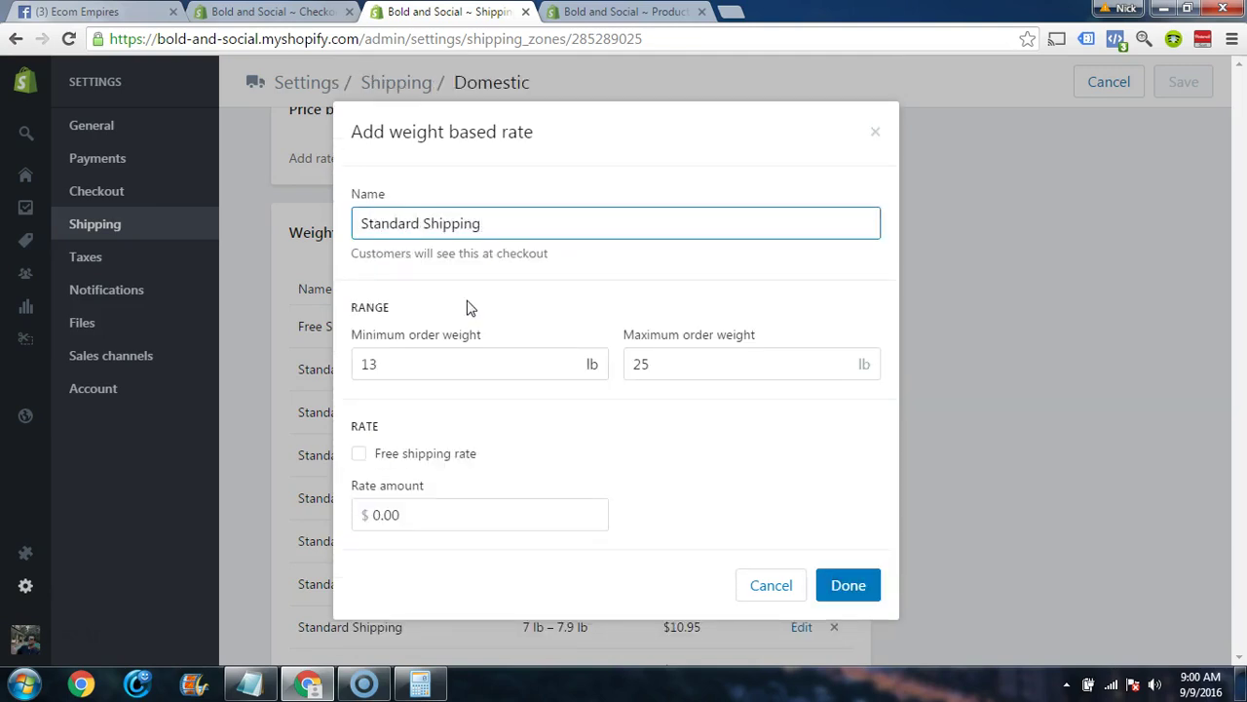
# - Set the new rate's maximum order weight to 18.9 lb and its amount to $21.95, and add it to the zone
pyautogui.doubleClick(639, 362)
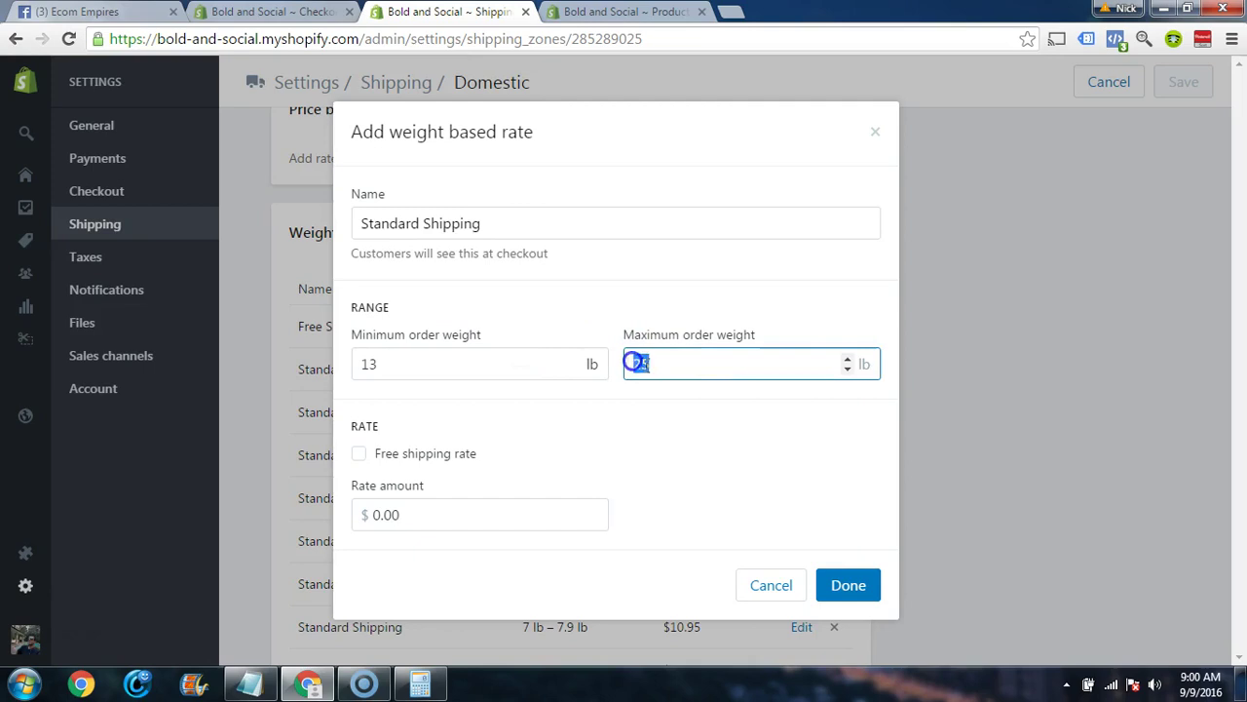
pyautogui.write('18.9')
pyautogui.click(651, 456)
pyautogui.click(375, 456)
pyautogui.click(405, 524)
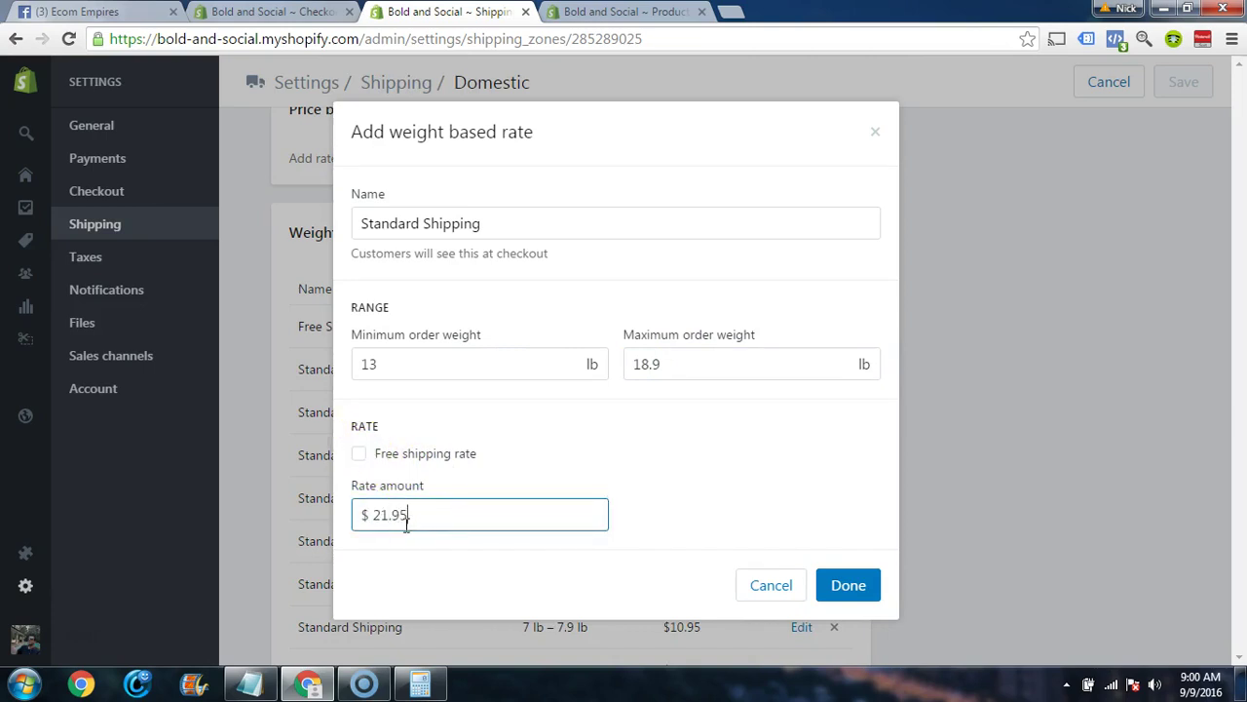
pyautogui.click(855, 588)
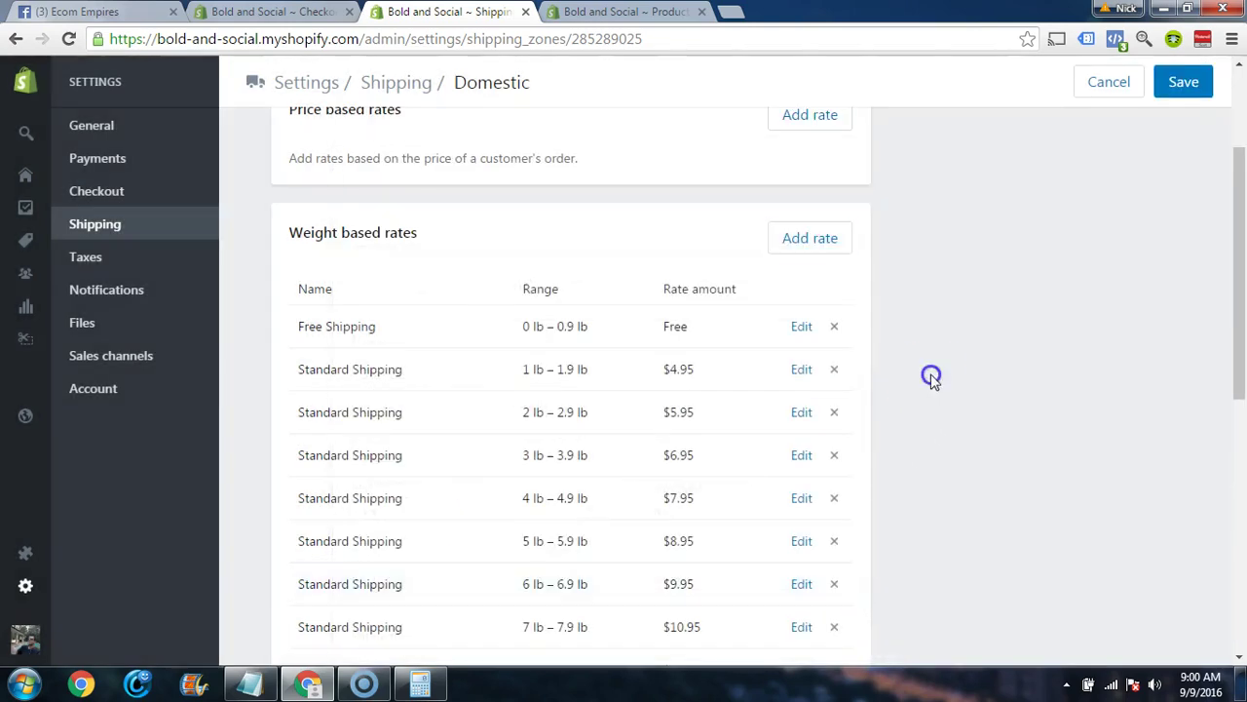
# - Check the extended list of Domestic weight based rates against the new product's shipping weight
pyautogui.scroll(-2, 930, 378)
pyautogui.scroll(-2, 928, 388)
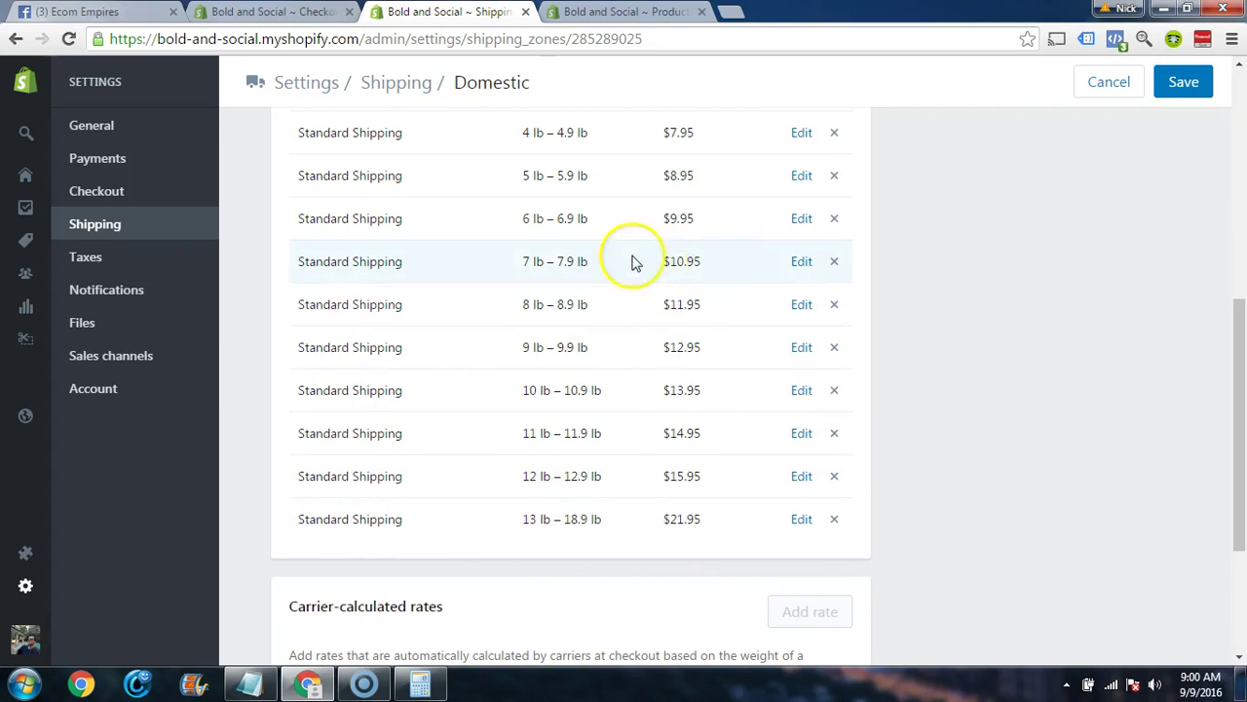
pyautogui.click(633, 12)
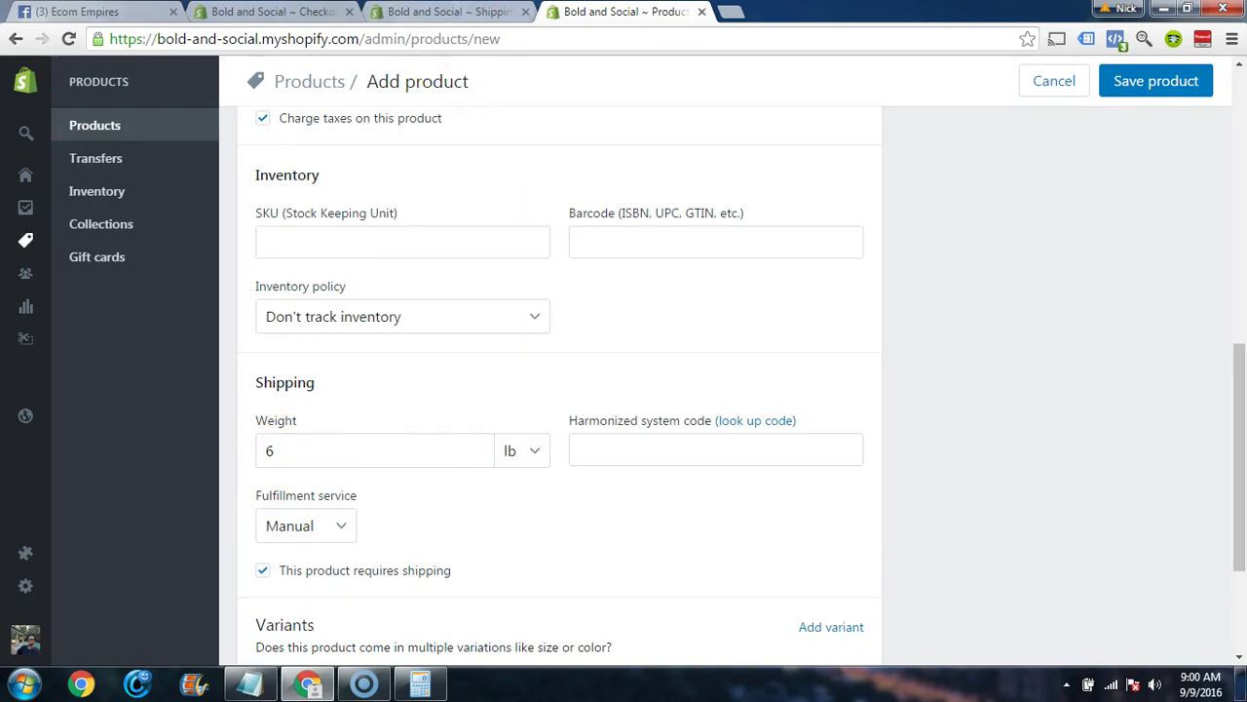
pyautogui.hotkey('ctrl', 'shift', 'Tab')
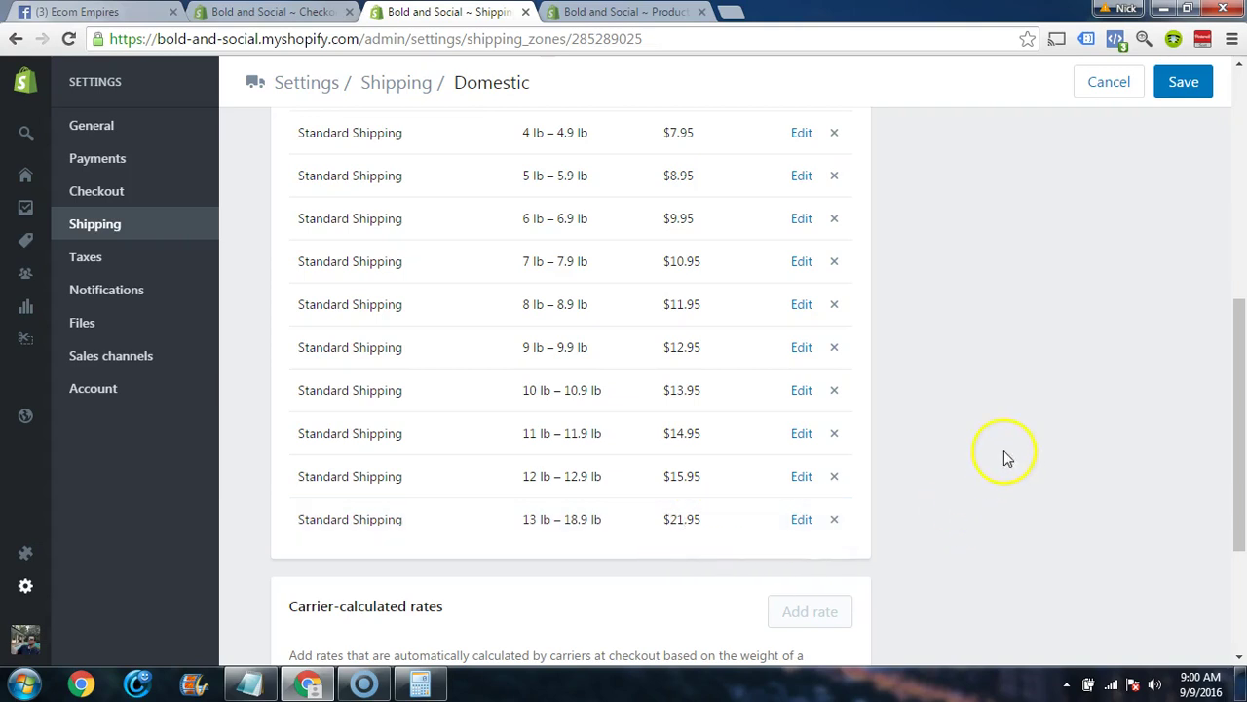
pyautogui.scroll(2, 969, 423)
pyautogui.scroll(-1, 935, 419)
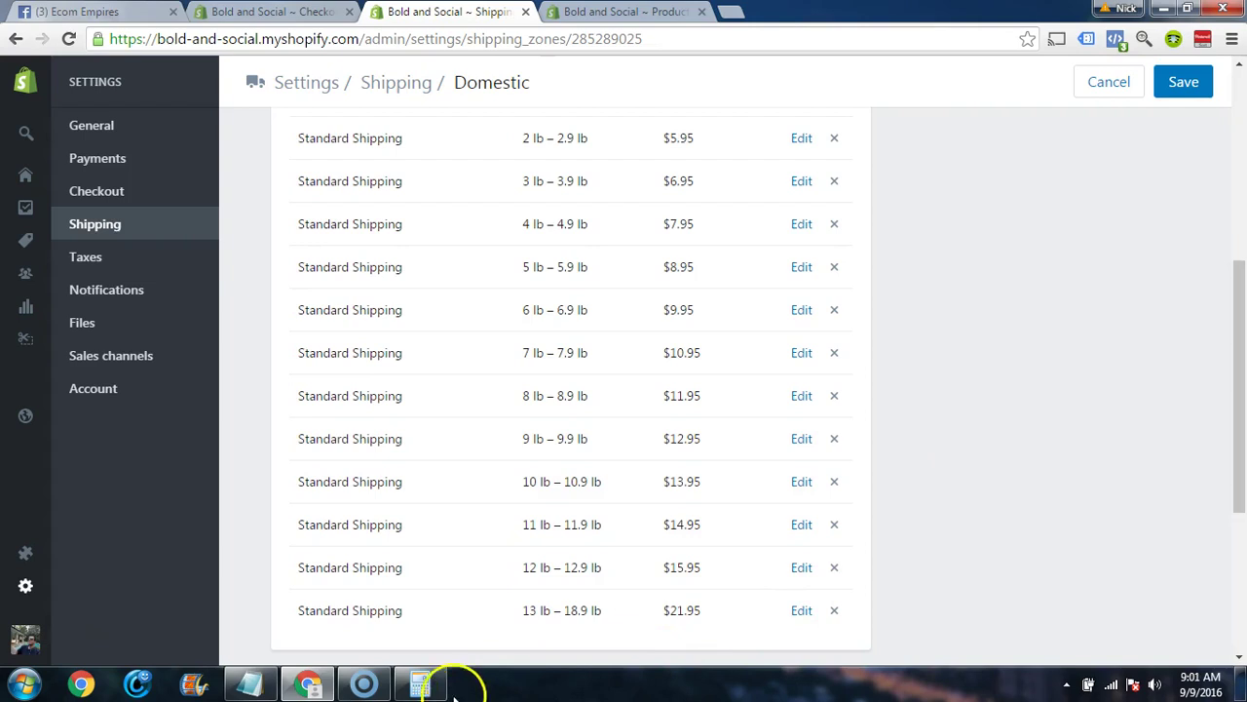
# - Switch to Calculator, add 21.95 + 5.95 to work out the next shipping rate, and close it
pyautogui.click(434, 686)
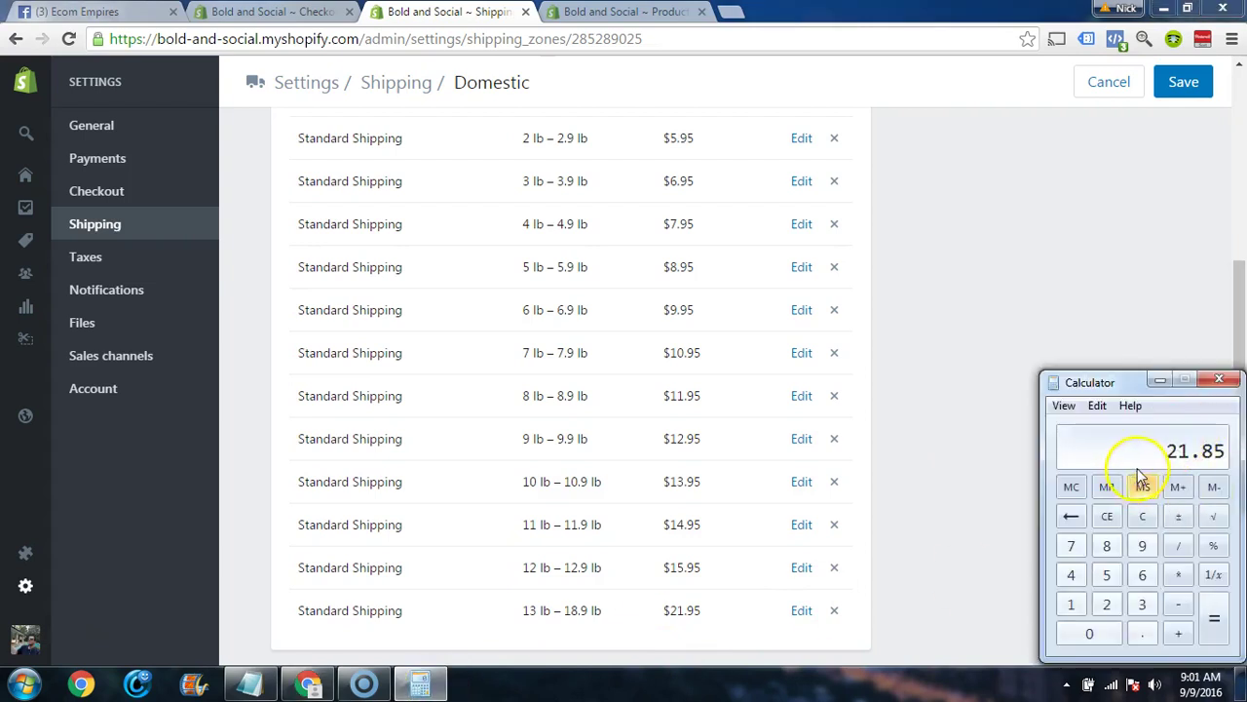
pyautogui.write('21.95+5.95')
pyautogui.press('Return')
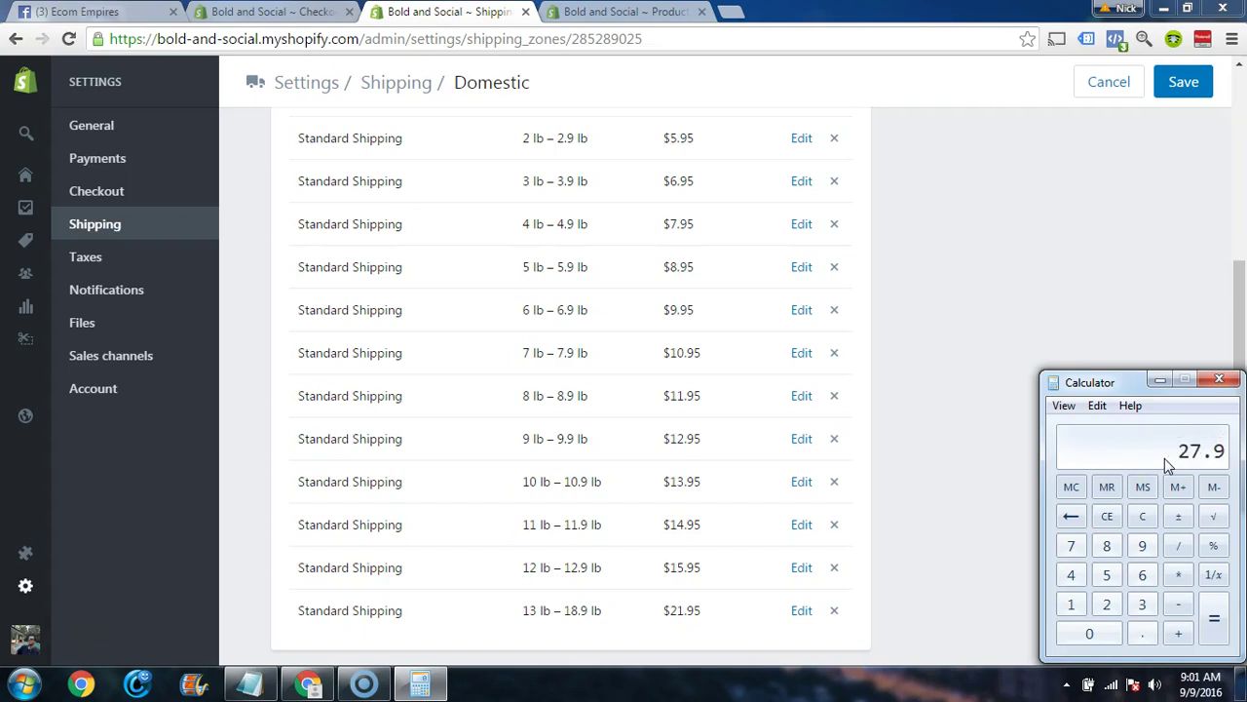
pyautogui.click(1216, 383)
# - Start a new weight based rate in the Domestic zone with an order weight range of 19.0 to 24.9 lb
pyautogui.scroll(1, 850, 454)
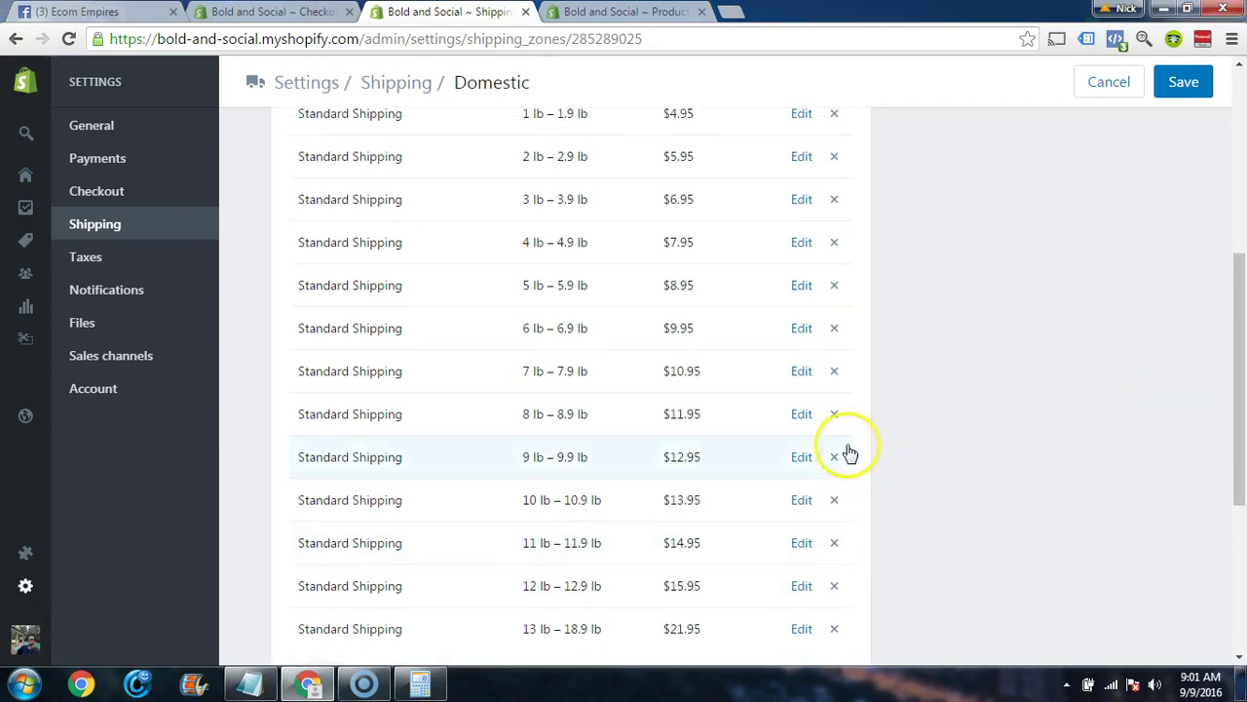
pyautogui.scroll(5, 850, 453)
pyautogui.click(814, 243)
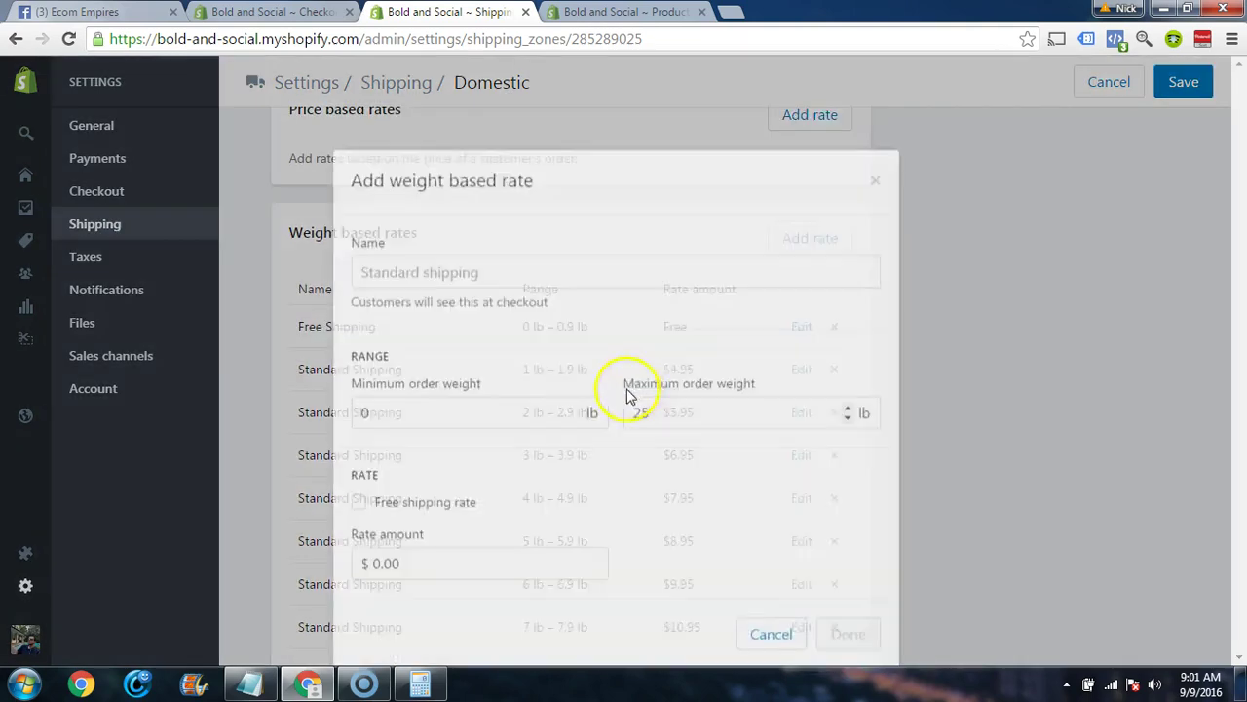
pyautogui.doubleClick(429, 367)
pyautogui.write('19.')
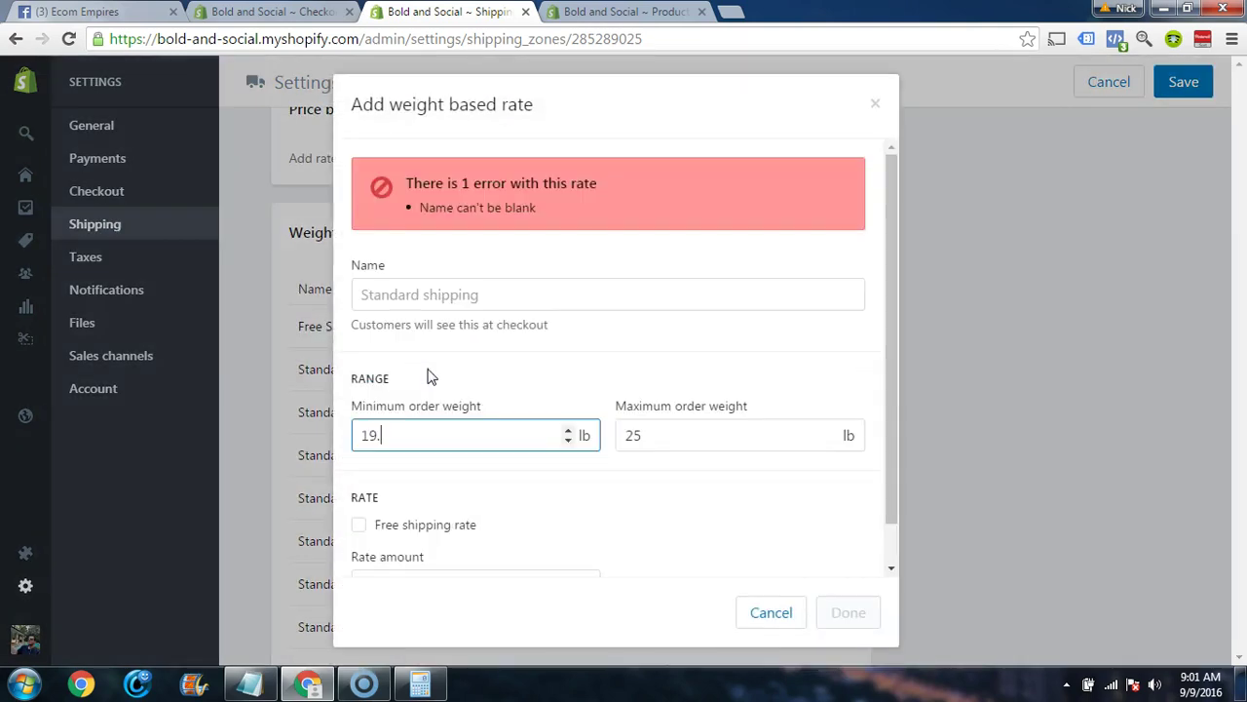
pyautogui.press('Tab')
pyautogui.write('24.')
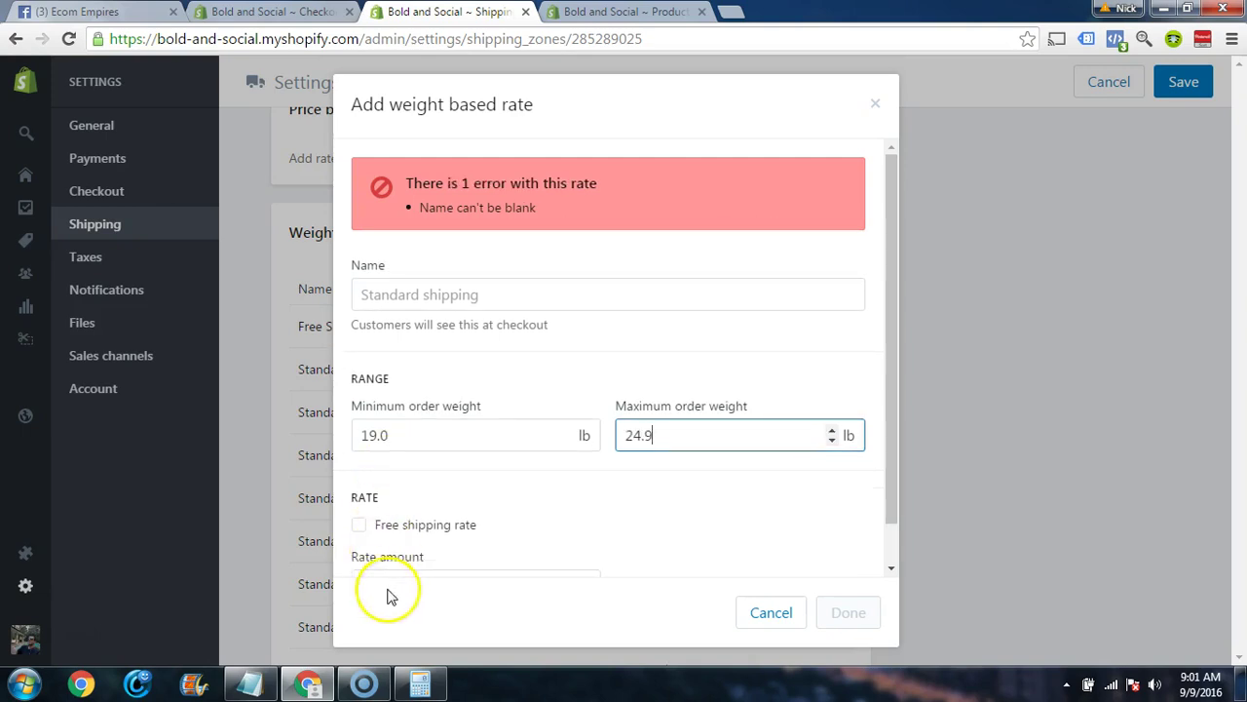
# - Set the new rate's amount to $27.95, name it Standard Shipping, and add it to the zone
pyautogui.scroll(-1, 454, 540)
pyautogui.click(432, 543)
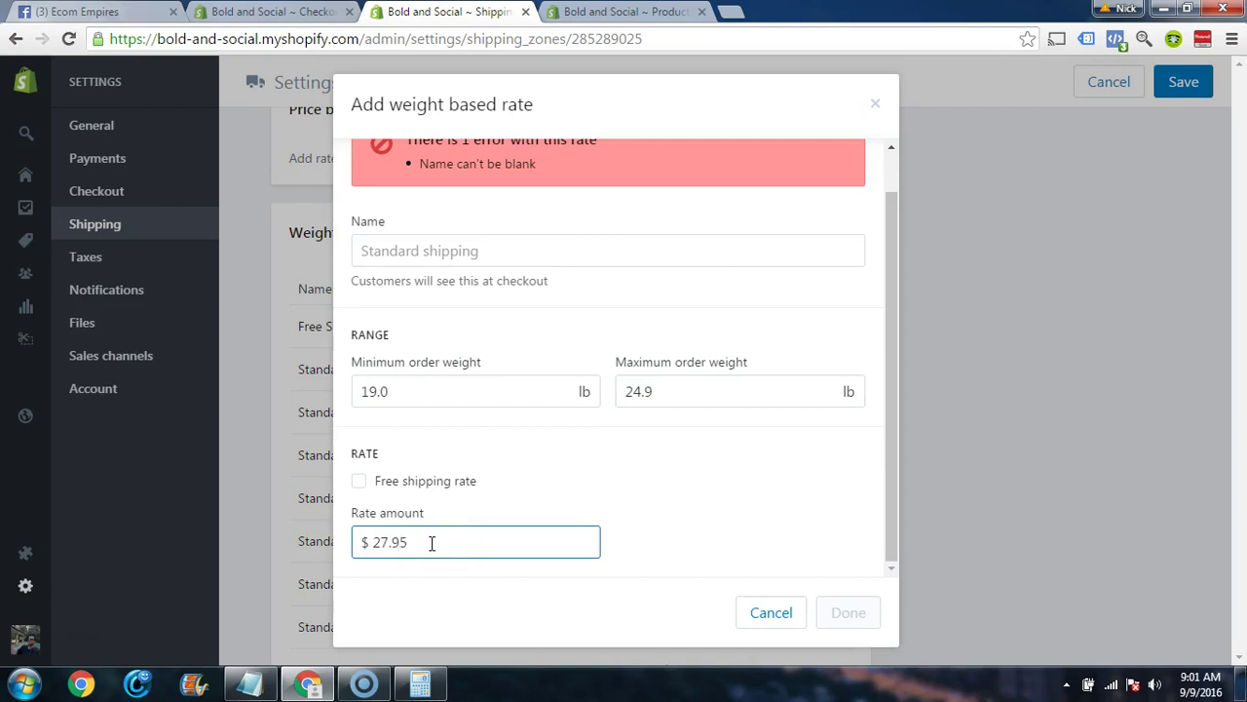
pyautogui.click(468, 249)
pyautogui.write('Standard Shipping')
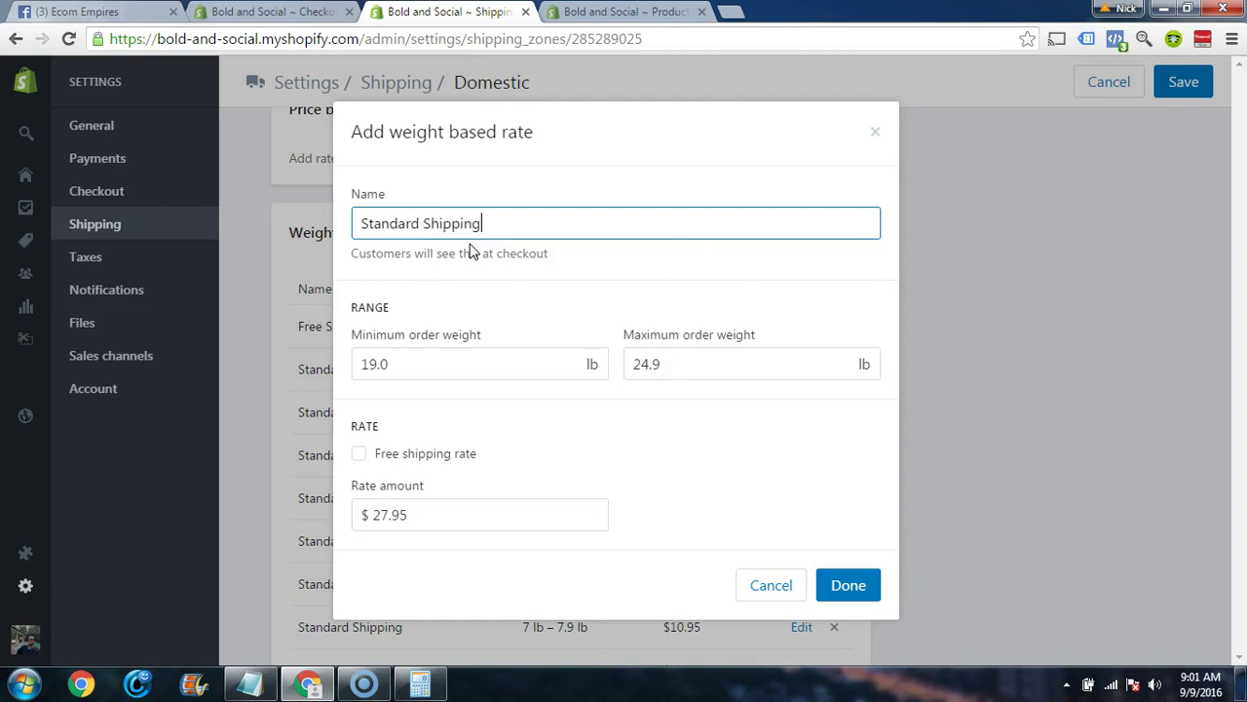
pyautogui.click(849, 586)
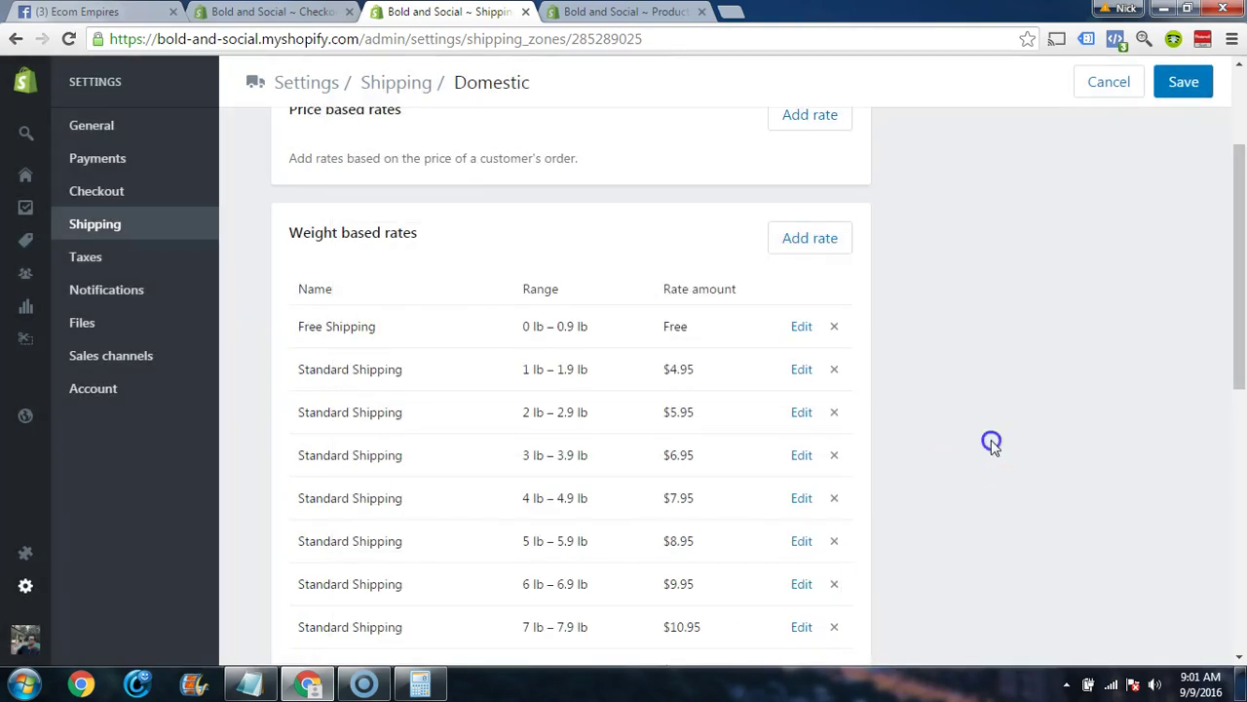
# - Review the full list of Domestic weight based rates, comparing the weight ranges with their rate amounts
pyautogui.scroll(-3, 992, 441)
pyautogui.scroll(-2, 992, 441)
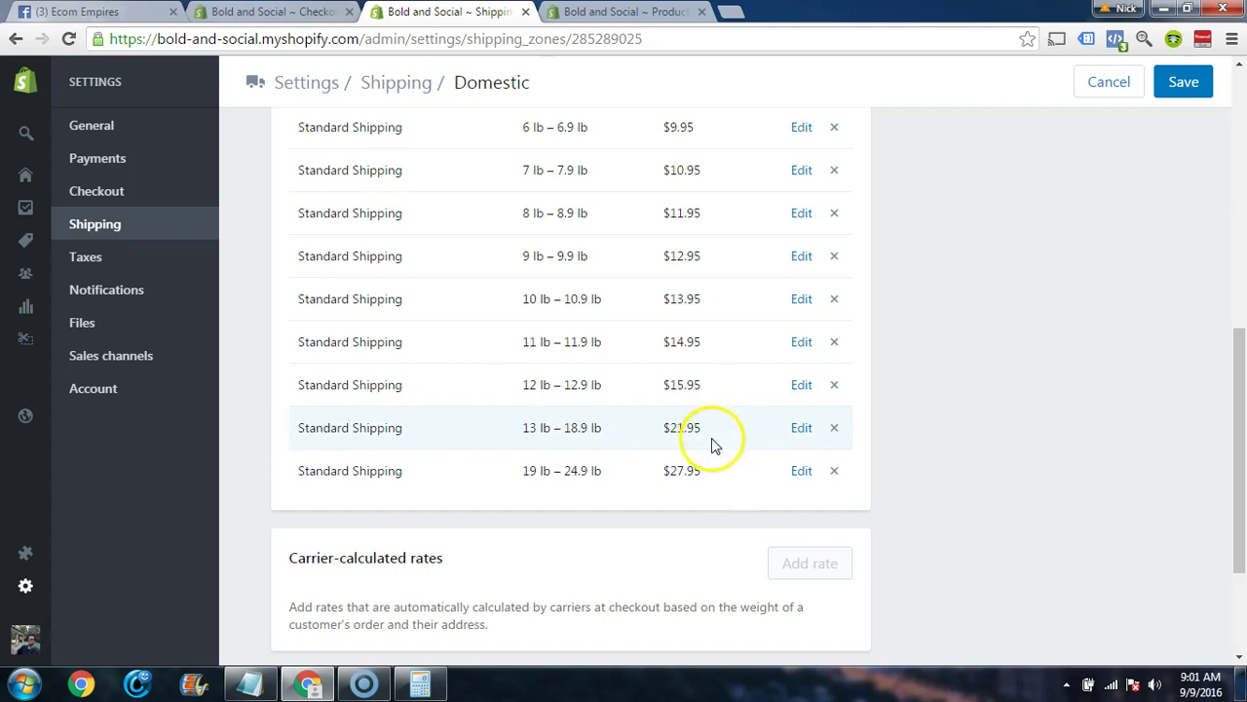
pyautogui.scroll(2, 673, 424)
pyautogui.scroll(-2, 641, 377)
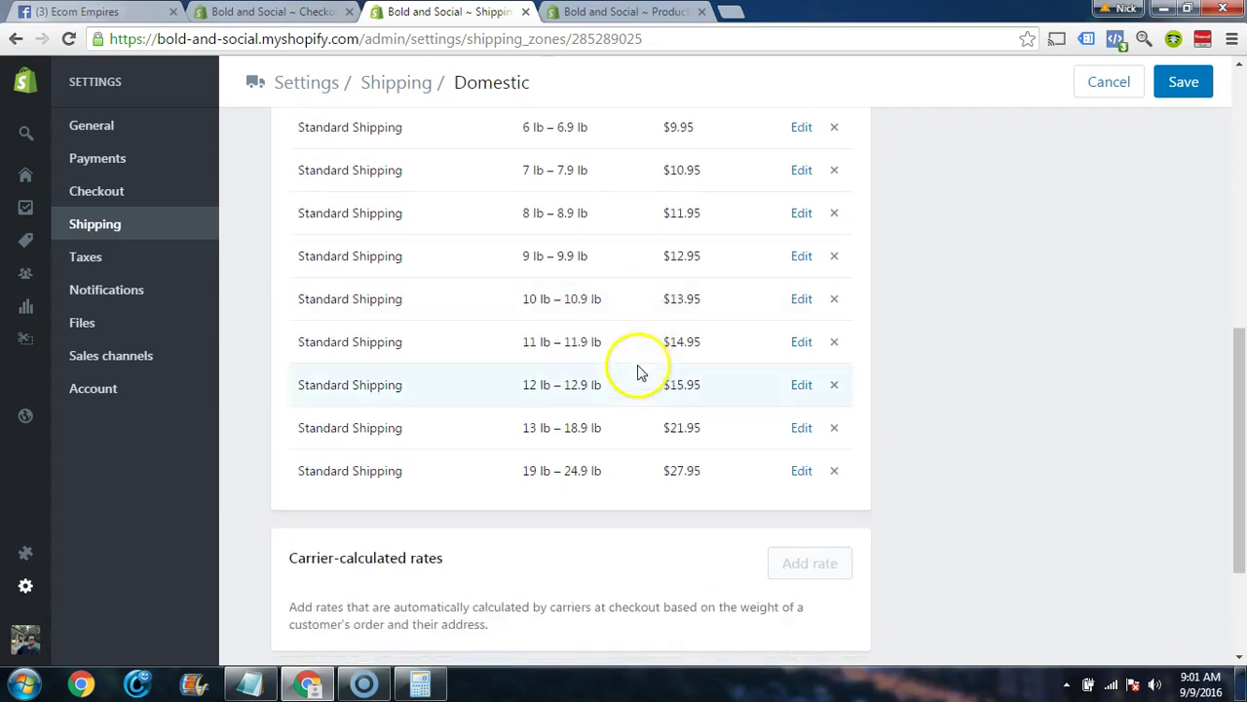
pyautogui.scroll(4, 694, 224)
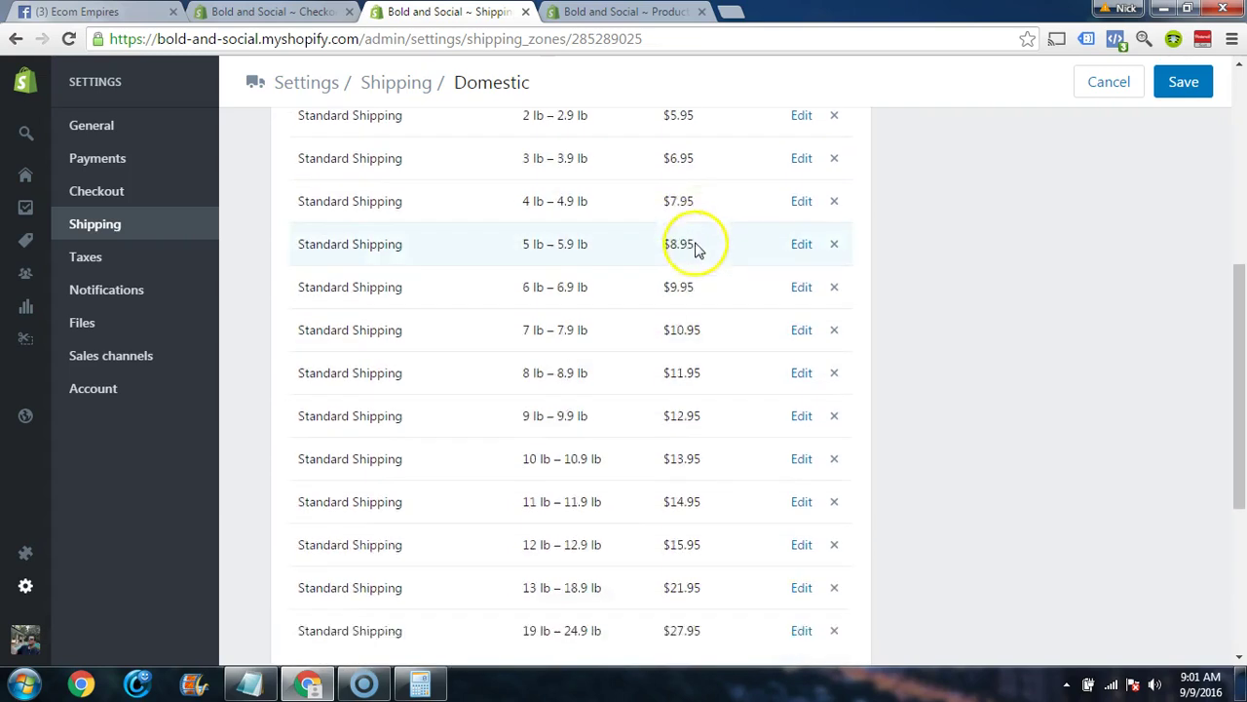
pyautogui.scroll(-2, 704, 245)
pyautogui.scroll(-4, 703, 245)
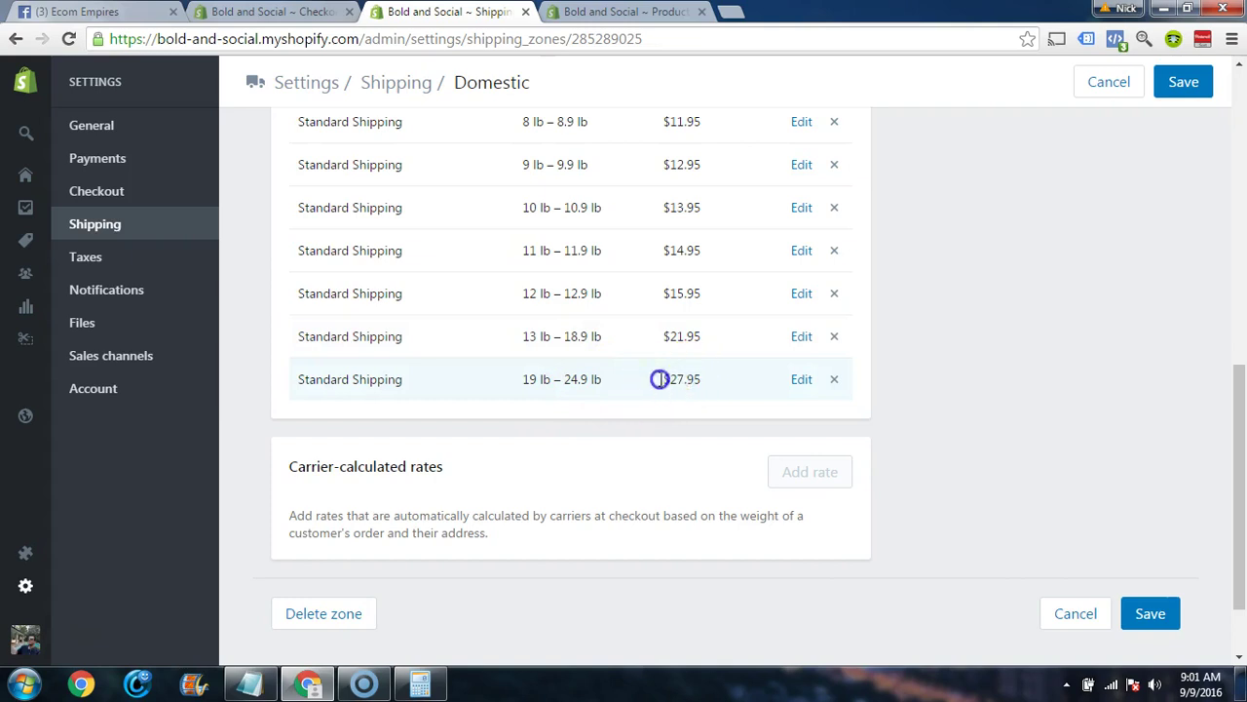
pyautogui.click(718, 390)
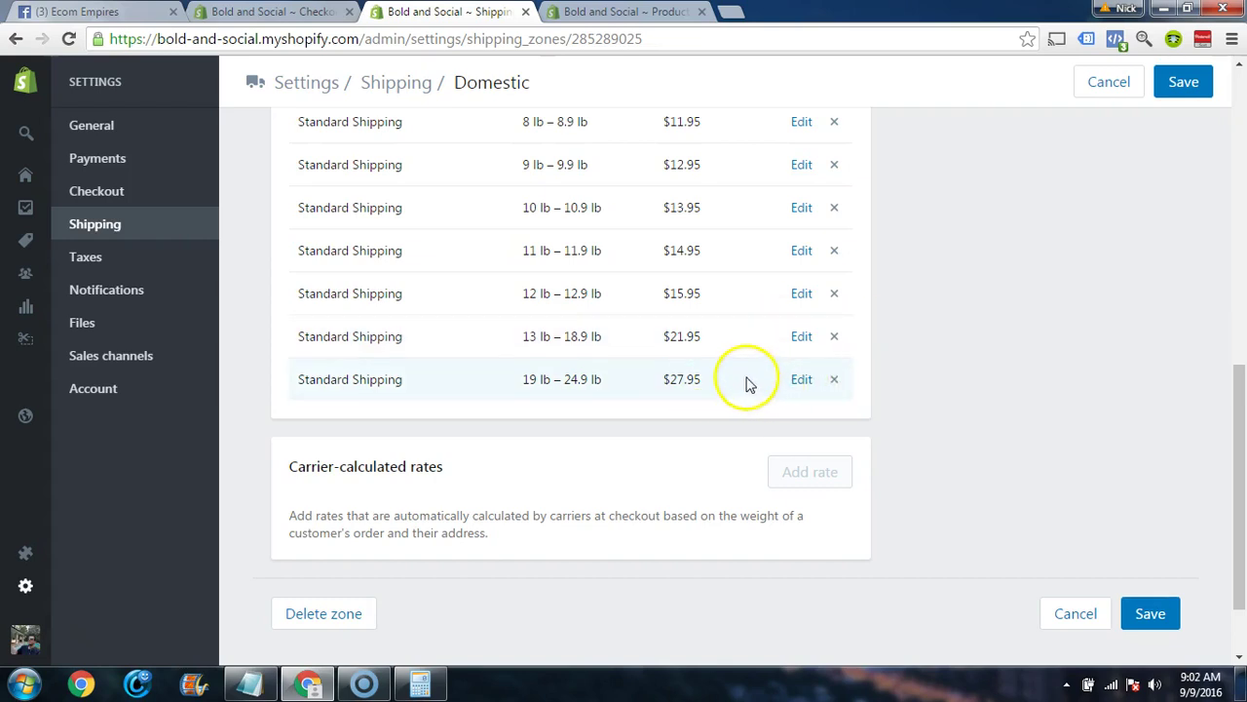
pyautogui.scroll(6, 1028, 409)
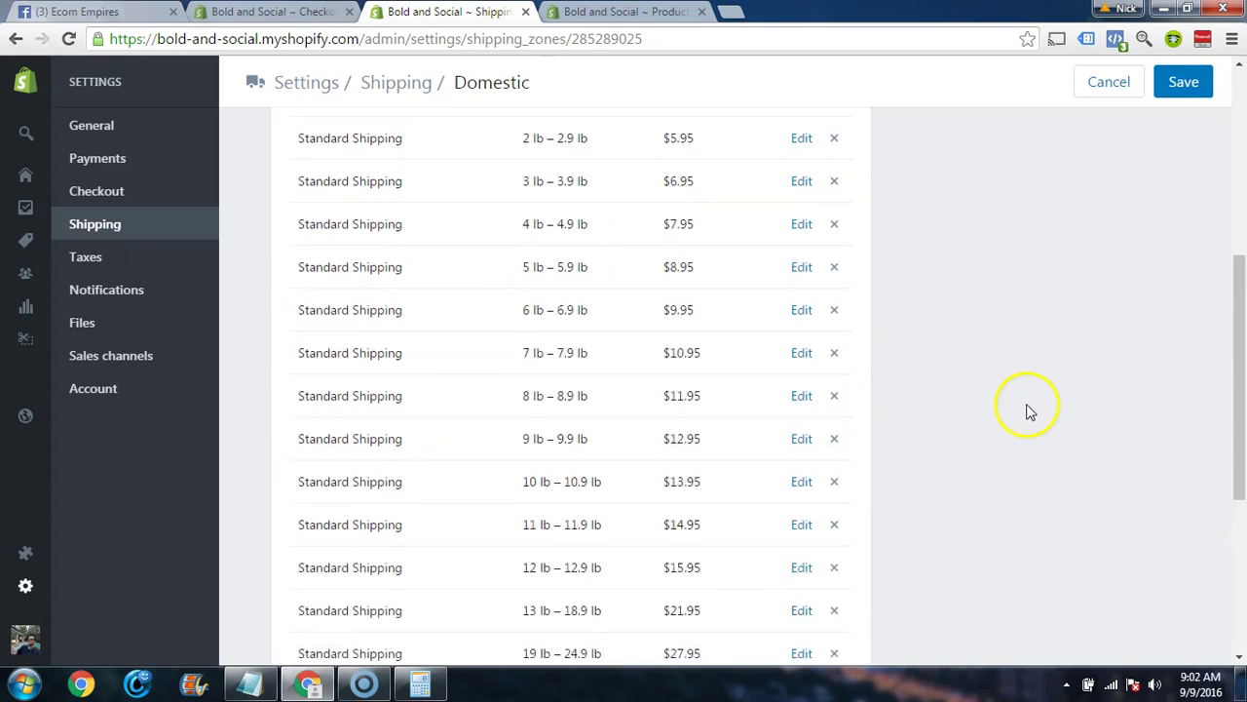
pyautogui.scroll(-6, 487, 234)
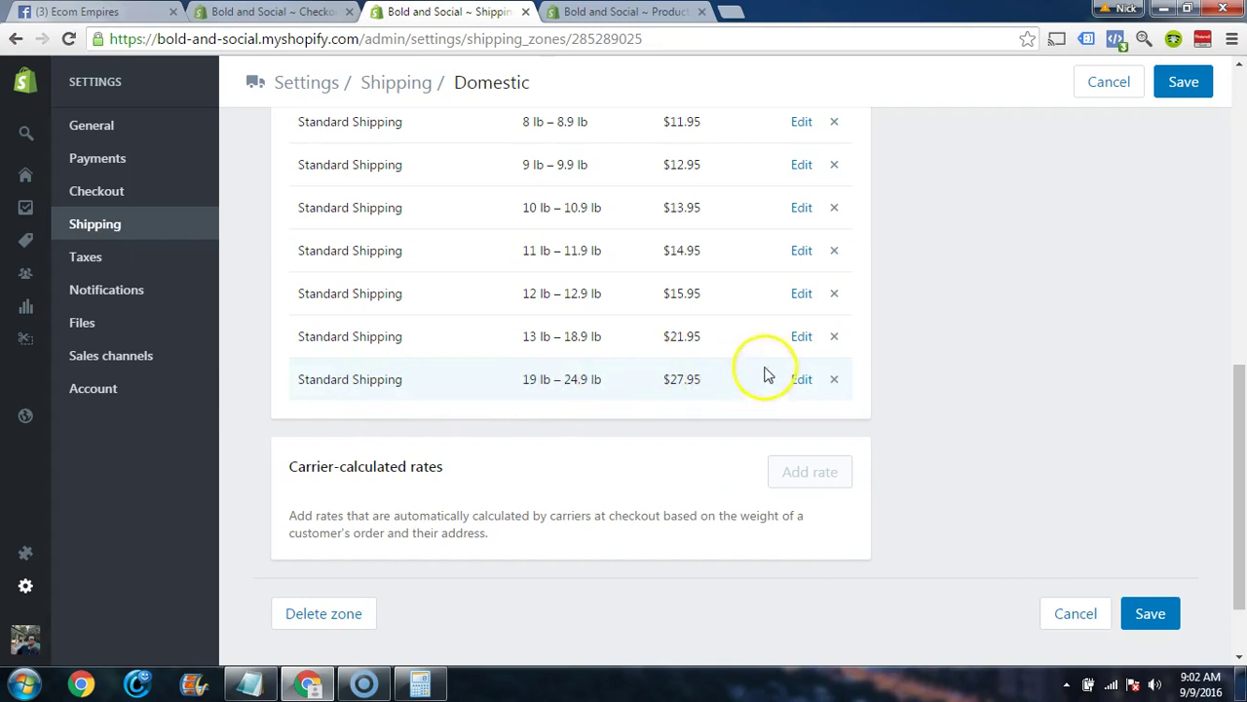
pyautogui.scroll(4, 950, 359)
pyautogui.scroll(-2, 953, 361)
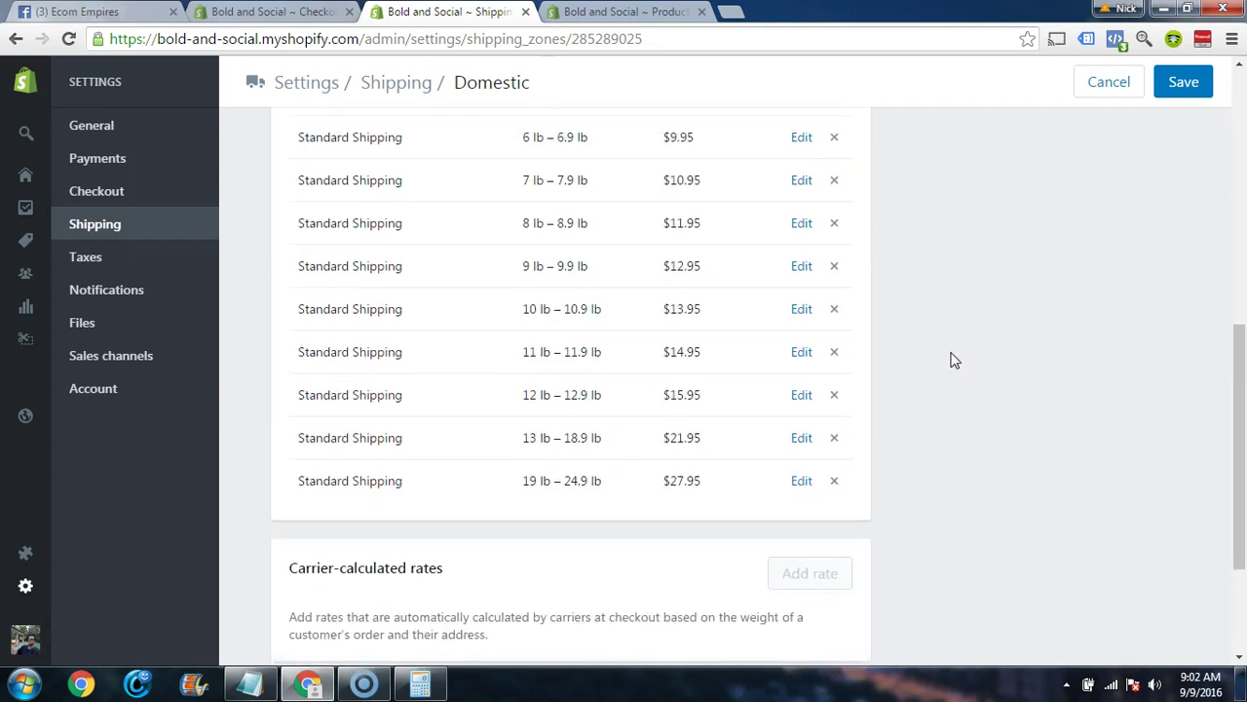
pyautogui.scroll(-1, 953, 360)
pyautogui.scroll(4, 955, 360)
pyautogui.scroll(-1, 956, 359)
pyautogui.scroll(3, 955, 359)
pyautogui.scroll(-2, 953, 358)
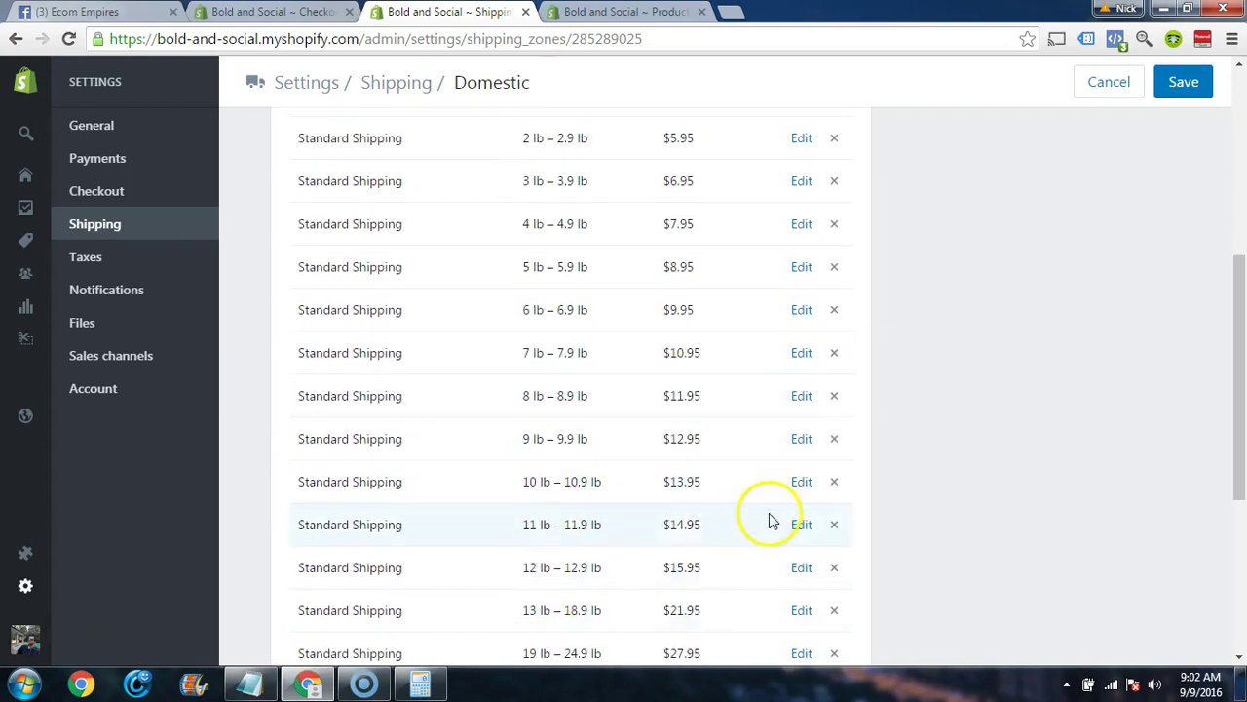
pyautogui.scroll(-2, 765, 525)
pyautogui.scroll(5, 696, 507)
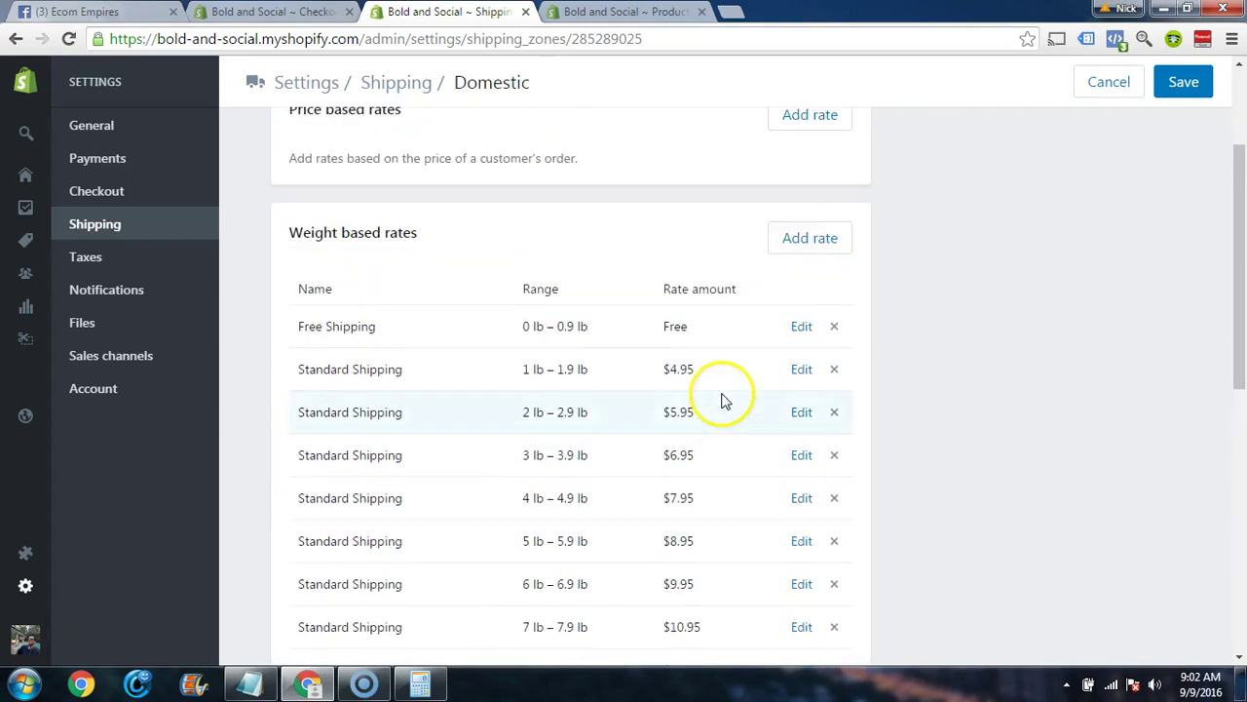
pyautogui.scroll(-1, 724, 399)
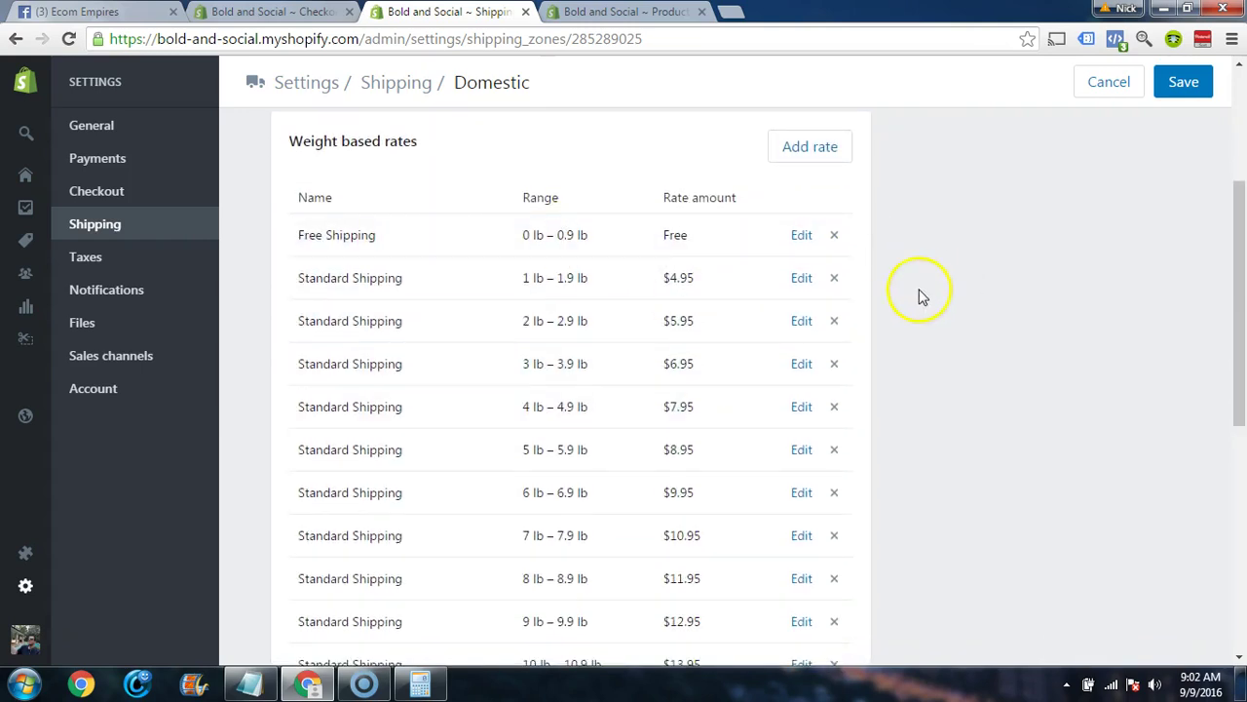
pyautogui.scroll(-1, 887, 313)
pyautogui.scroll(-1, 885, 321)
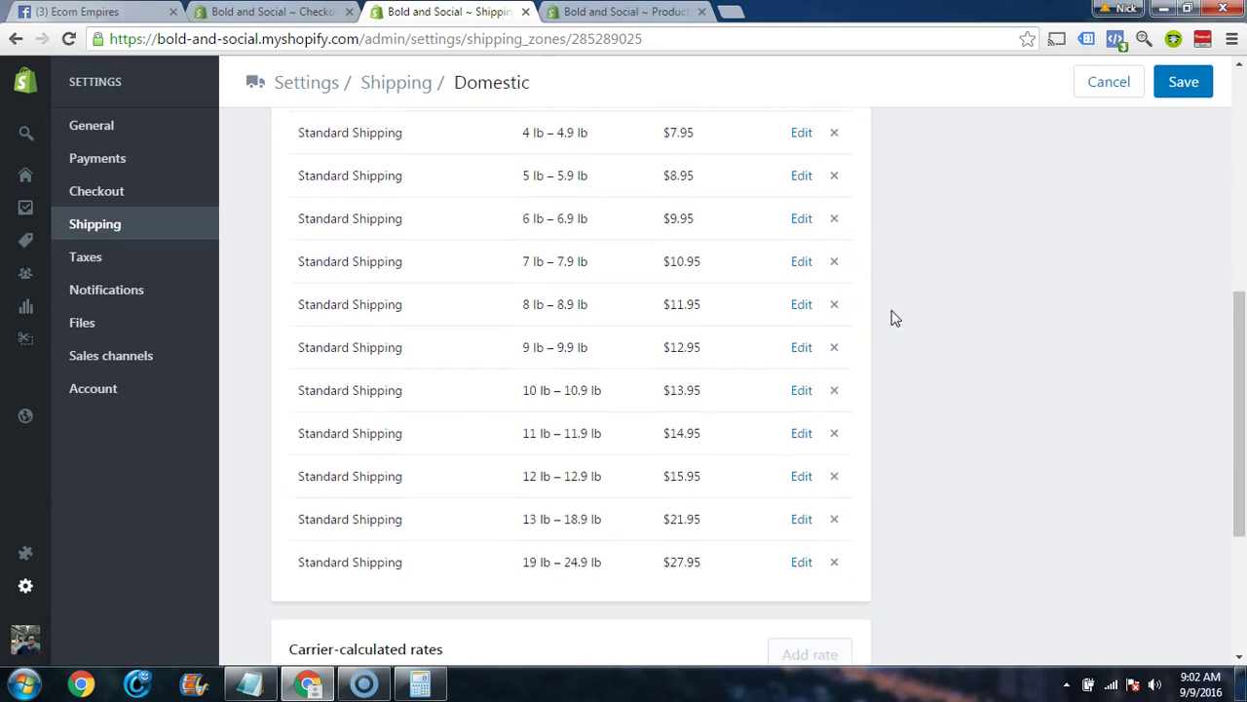
pyautogui.scroll(2, 941, 310)
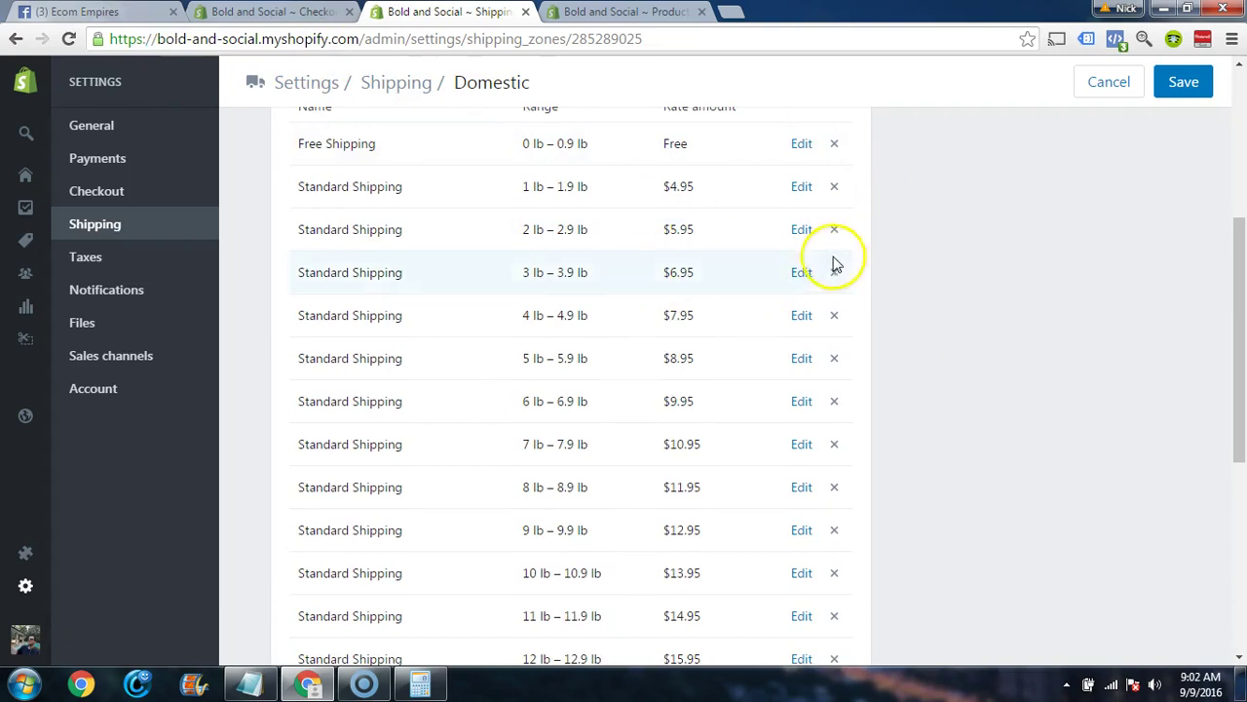
# - Try out a price based rate named Free Shipping Promotion, with free shipping from a $50.00 minimum order price, and discard it
pyautogui.scroll(1, 541, 294)
pyautogui.scroll(2, 544, 293)
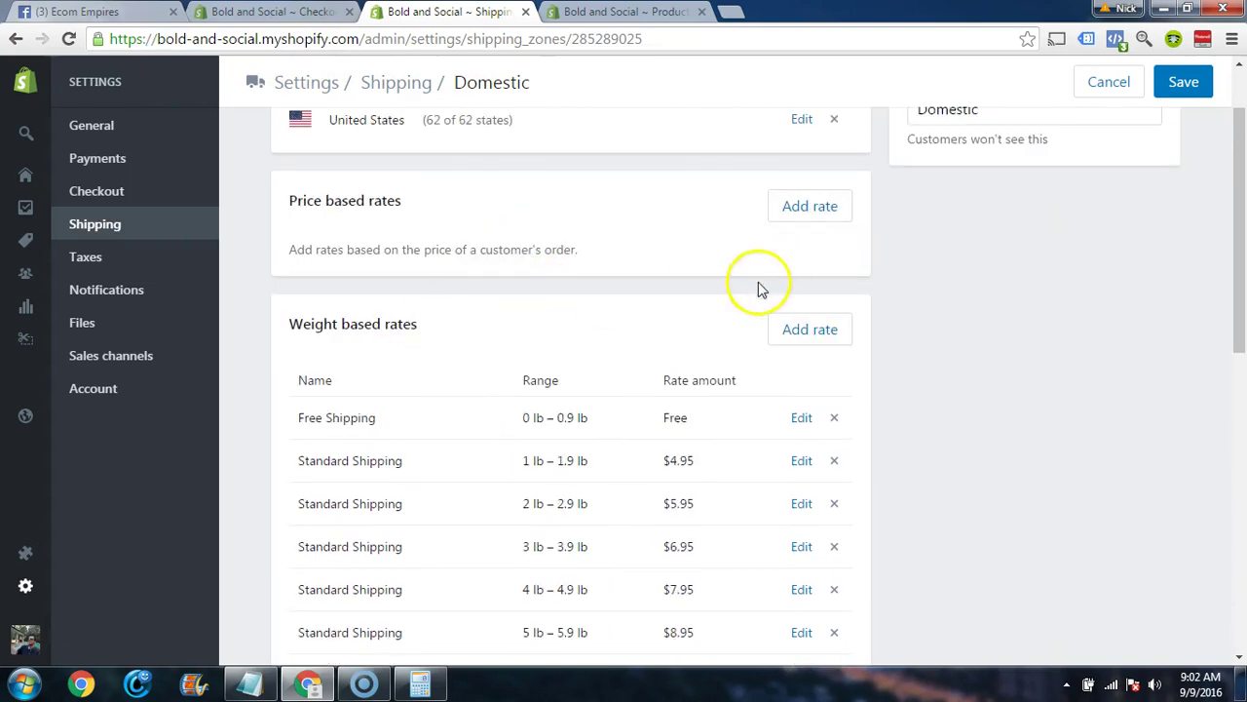
pyautogui.scroll(1, 546, 308)
pyautogui.click(812, 300)
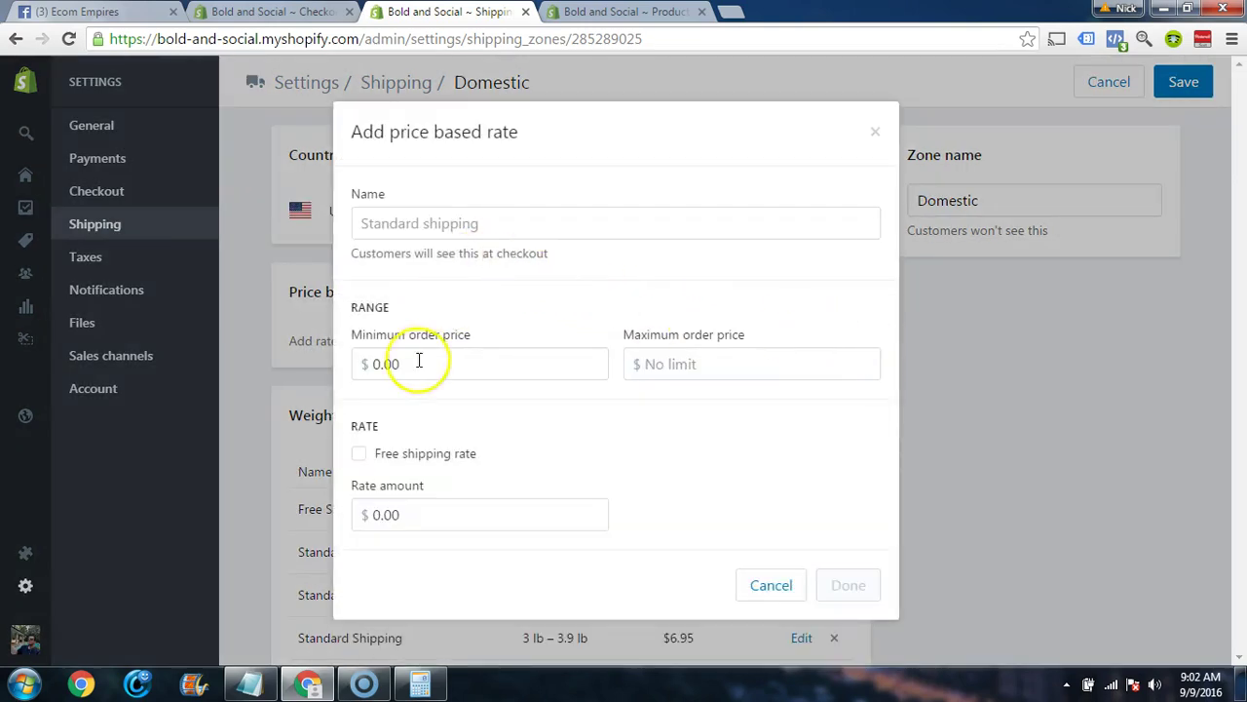
pyautogui.click(420, 363)
pyautogui.write('50.00')
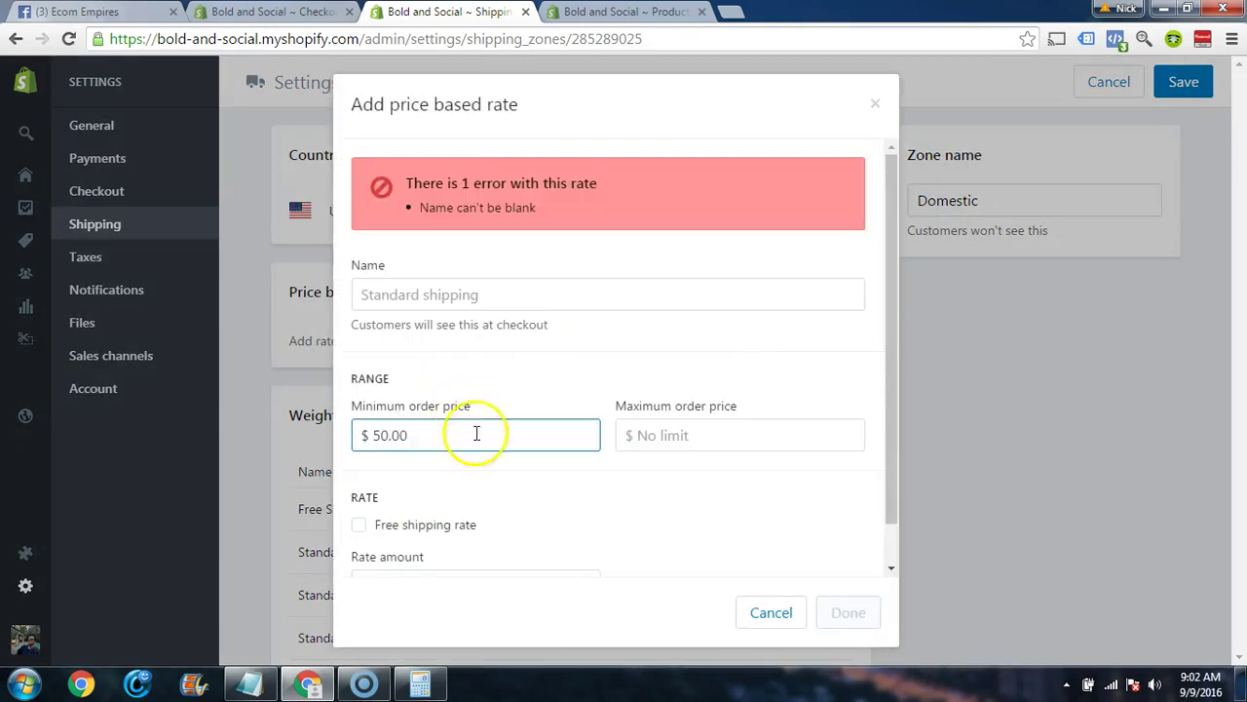
pyautogui.click(359, 531)
pyautogui.click(404, 303)
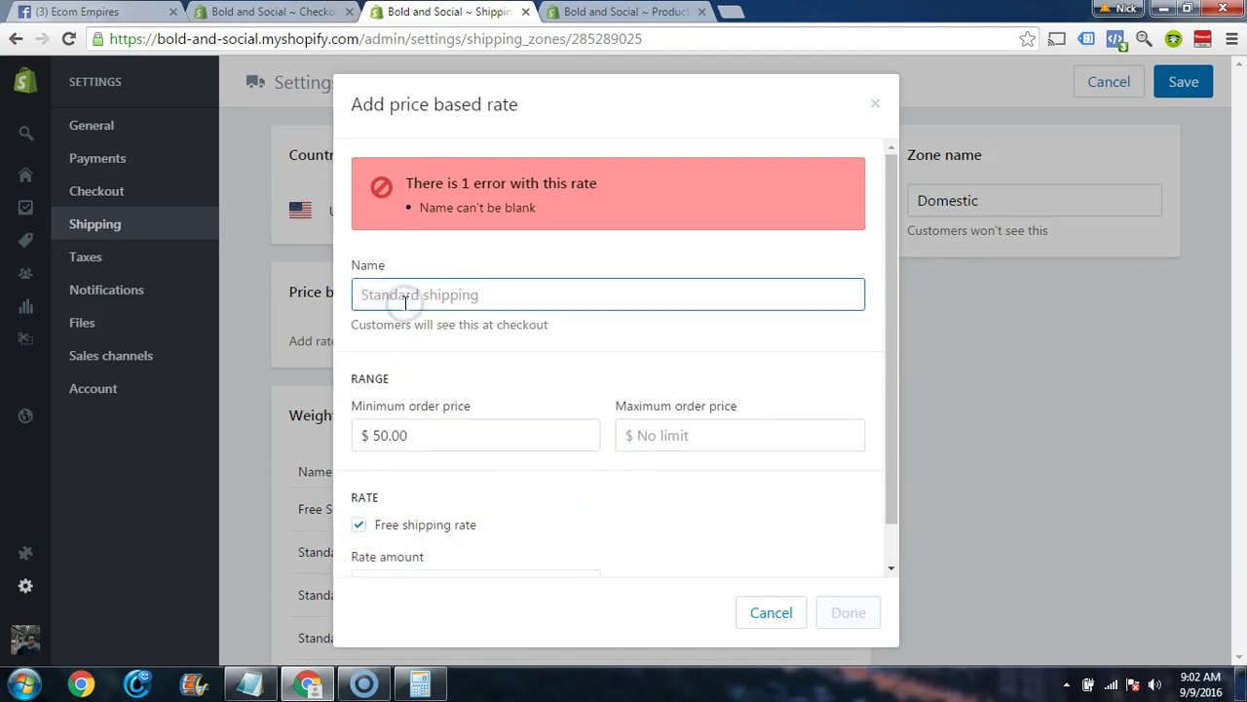
pyautogui.write('Free Shipping Promotion')
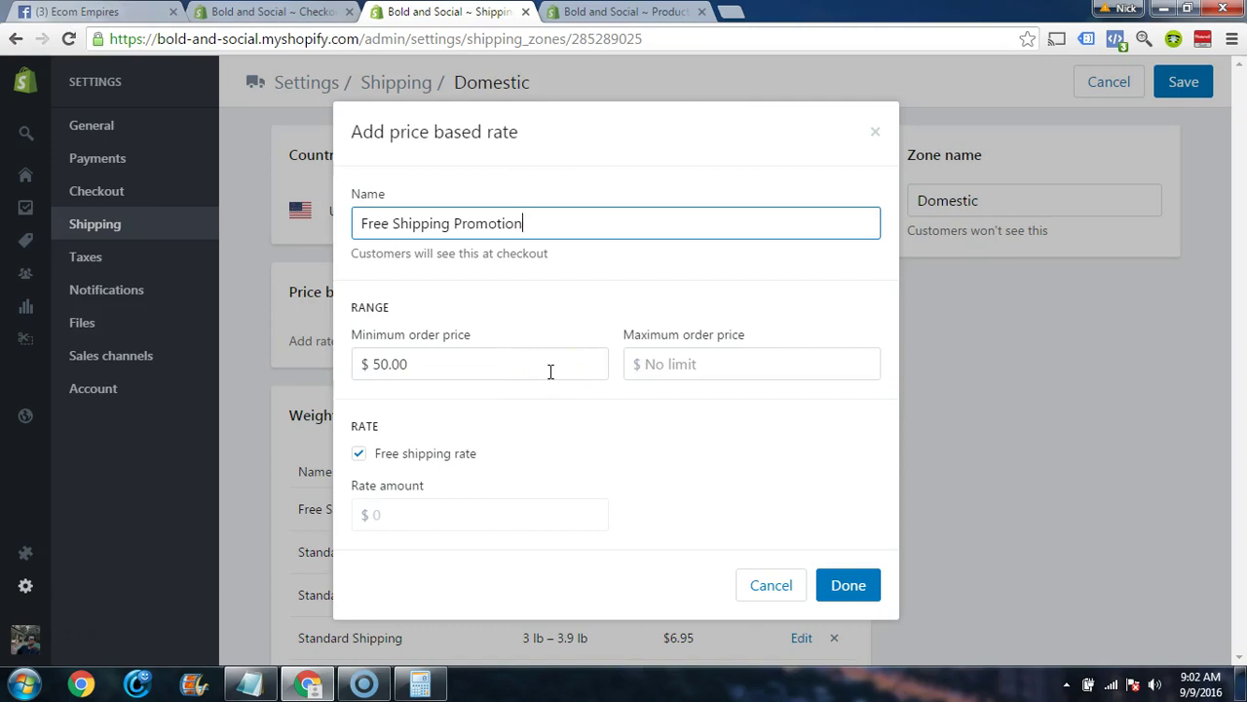
pyautogui.click(724, 409)
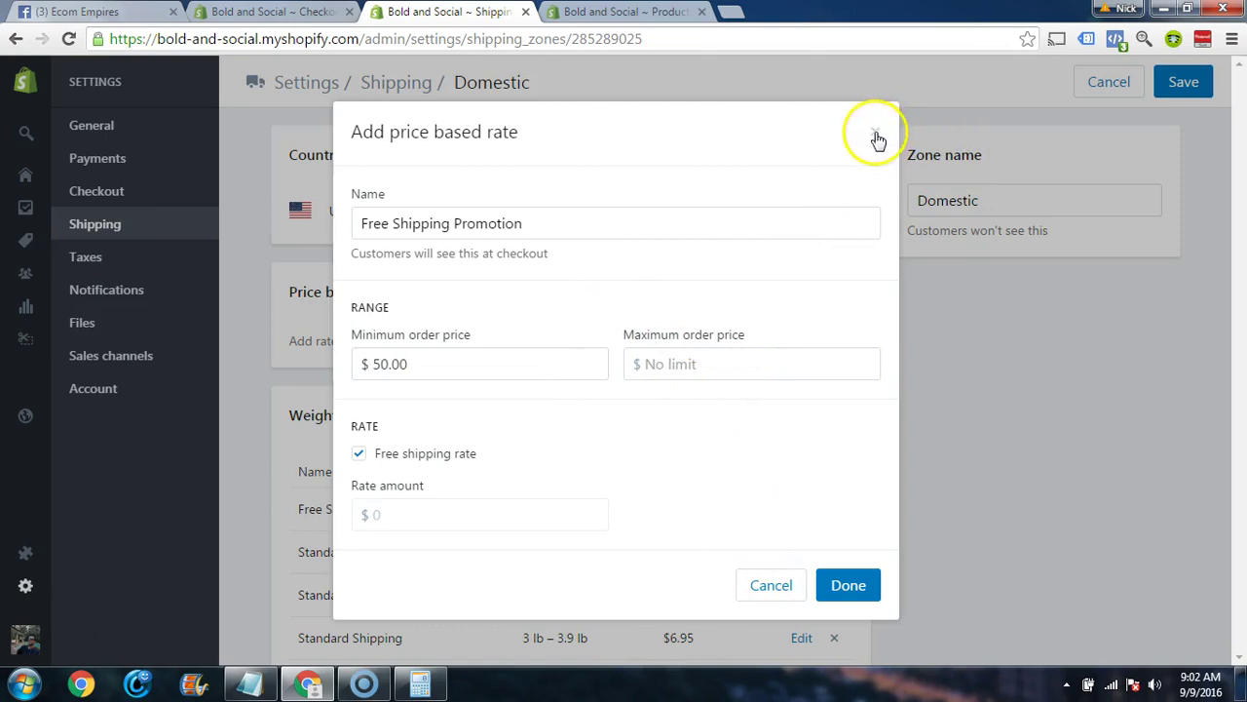
pyautogui.click(762, 583)
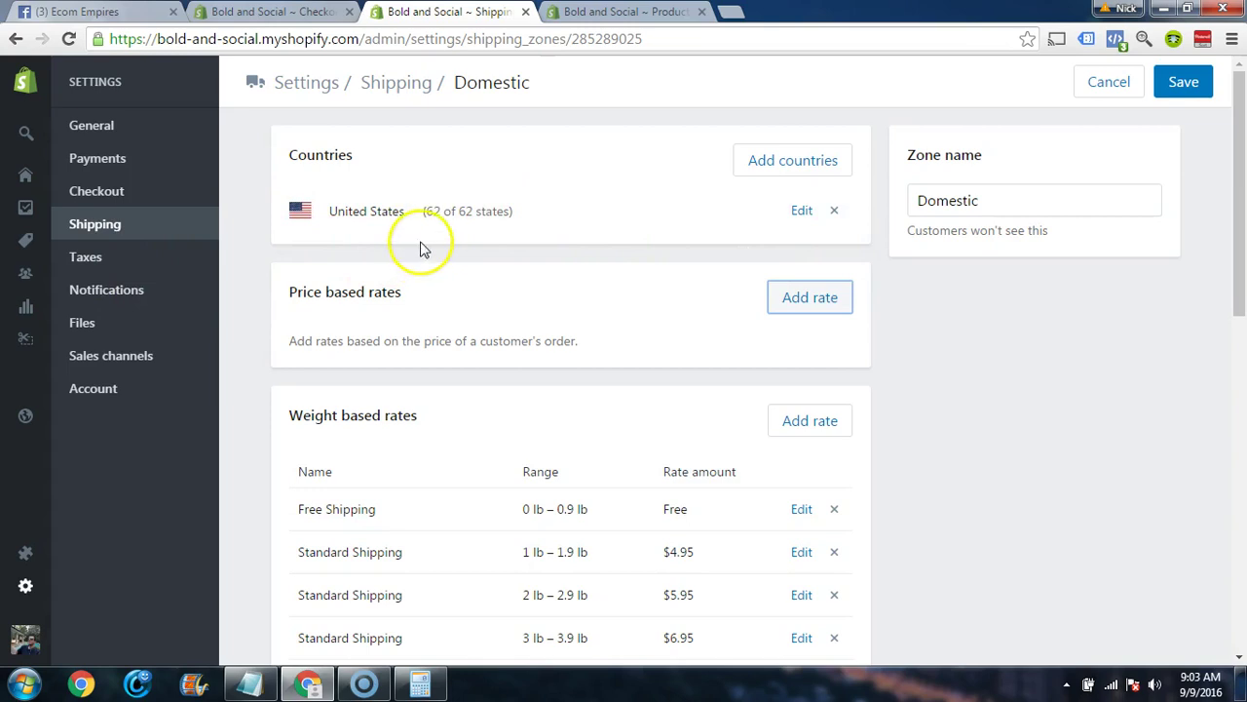
# - Return to the new product's form and turn off charging taxes on this product
pyautogui.hotkey('ctrl', 'Tab')
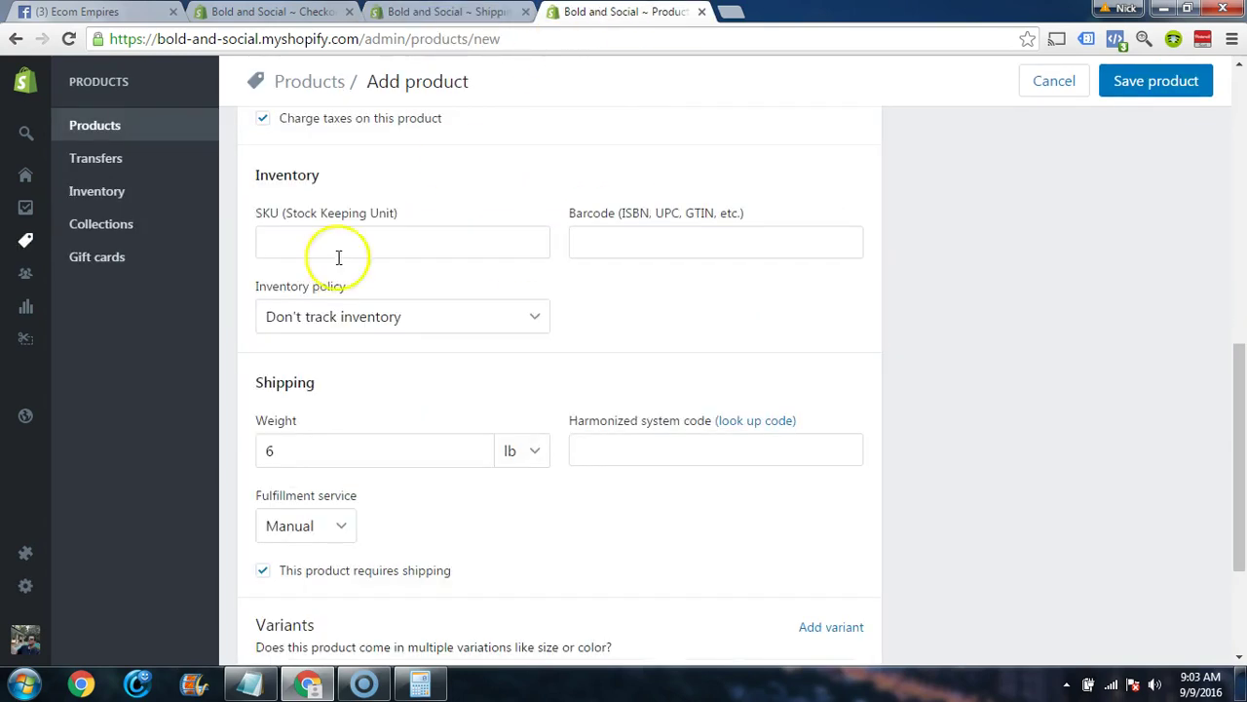
pyautogui.scroll(-1, 593, 381)
pyautogui.scroll(8, 410, 335)
pyautogui.scroll(-3, 410, 335)
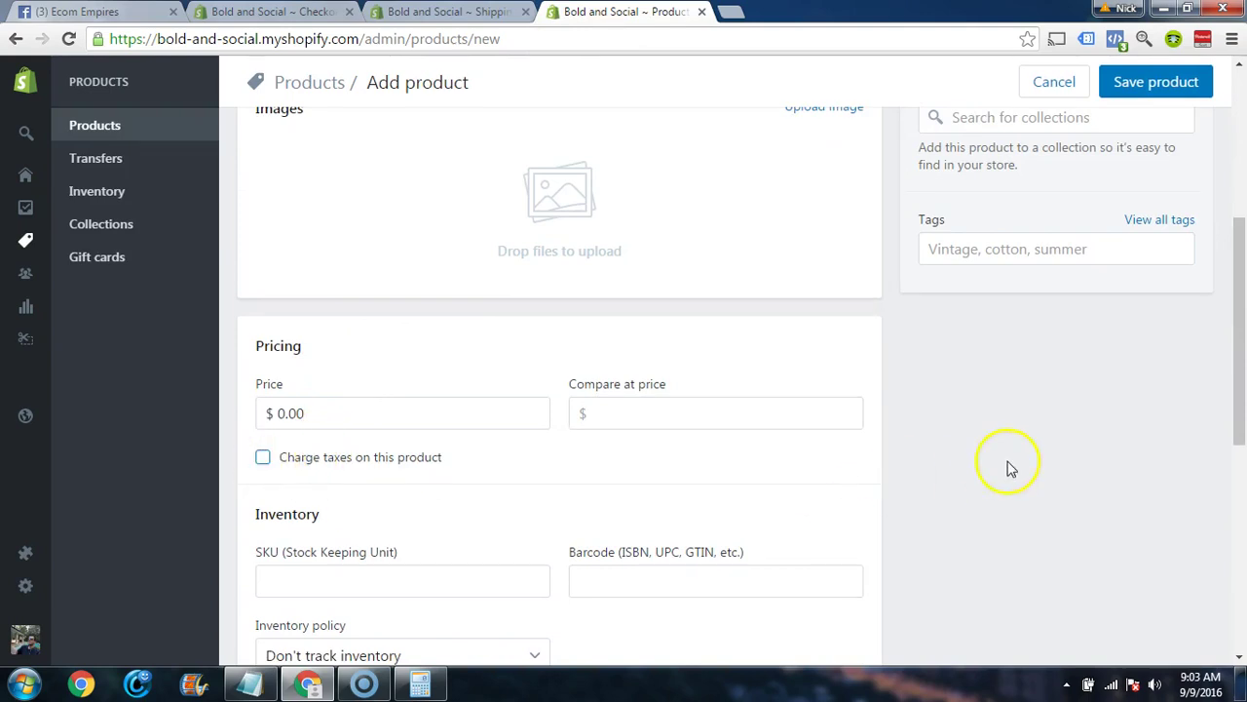
pyautogui.scroll(-2, 1018, 453)
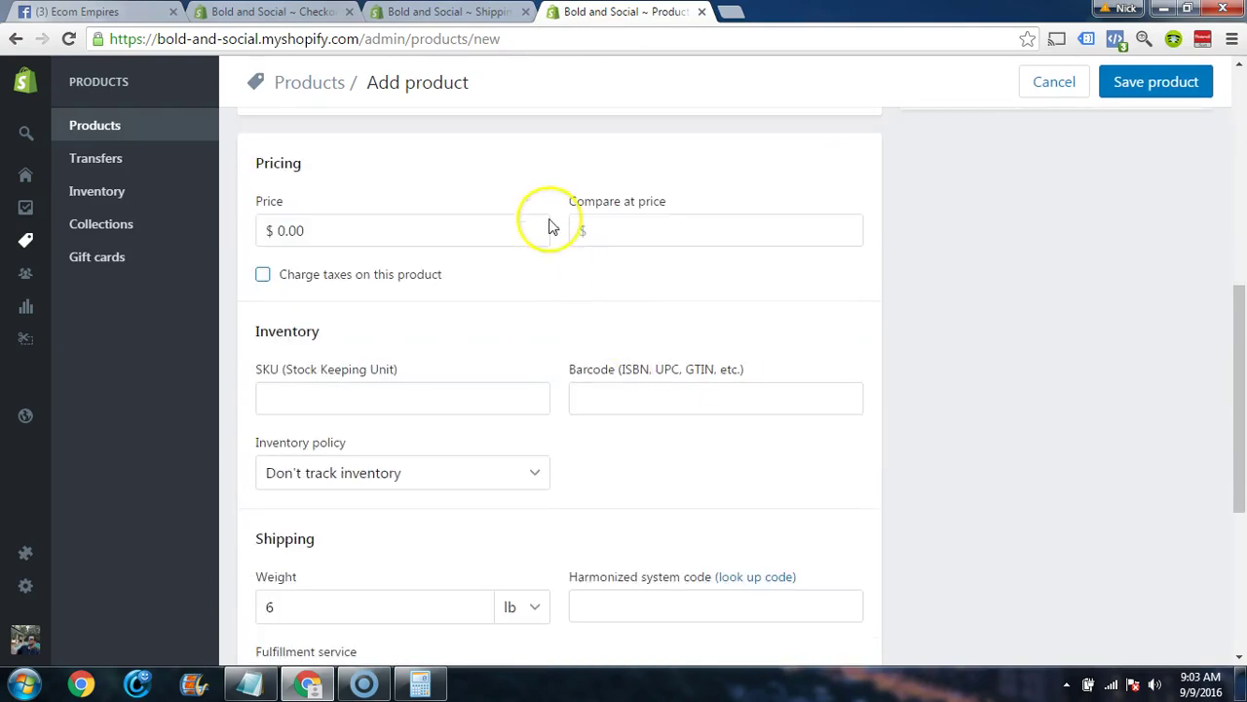
# - Go back to the store settings, open Notifications, and look over the email templates and order notification options
pyautogui.click(438, 11)
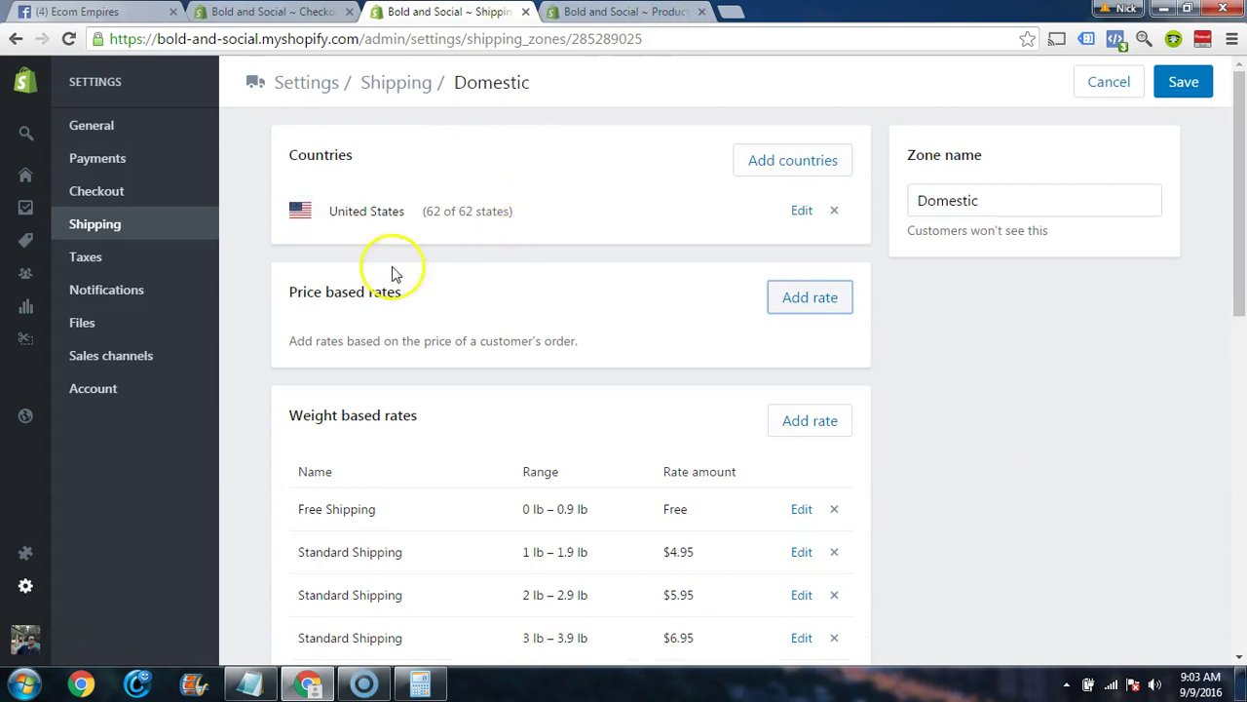
pyautogui.click(119, 297)
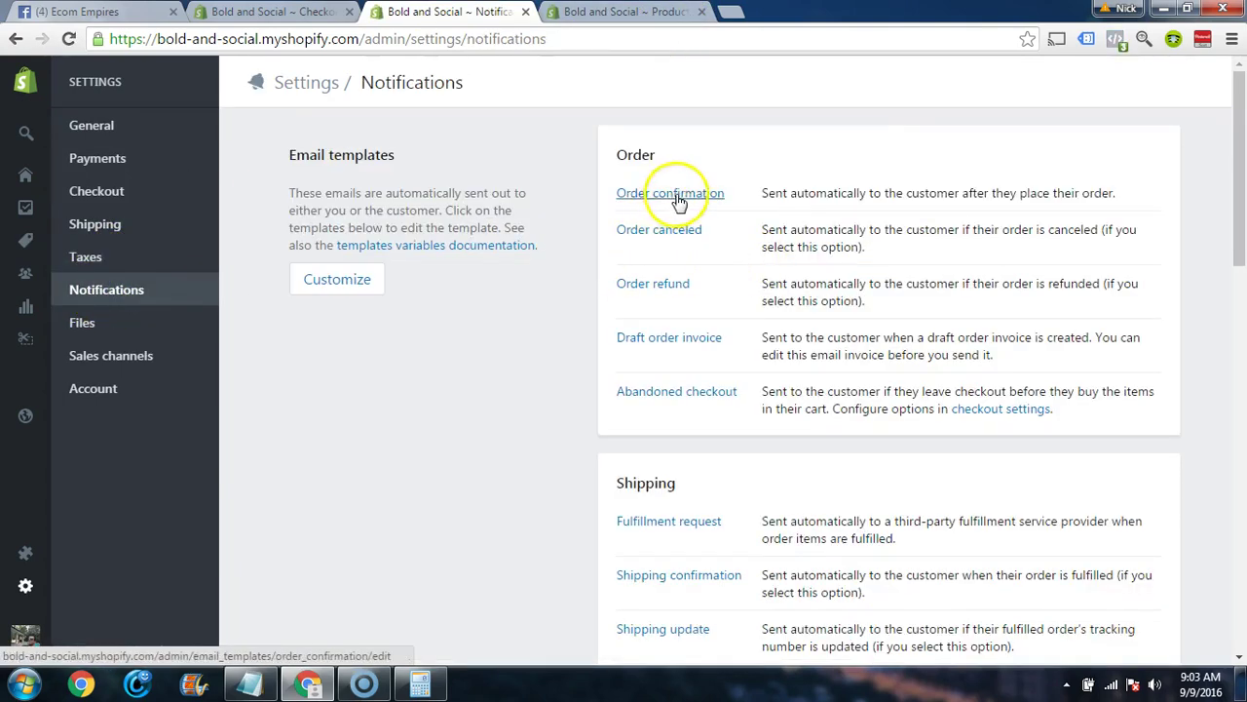
pyautogui.scroll(-10, 732, 426)
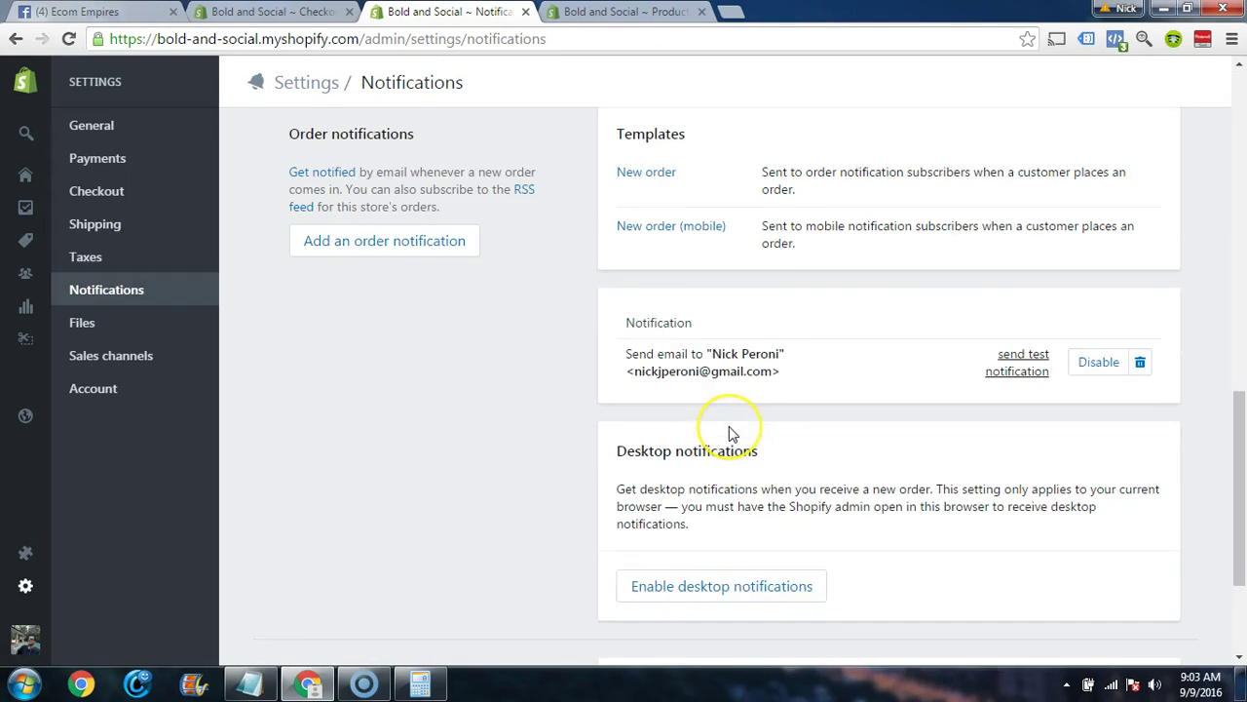
# - Look over the notification settings, then open the Order confirmation email template and read through its subject and body
pyautogui.scroll(1, 732, 432)
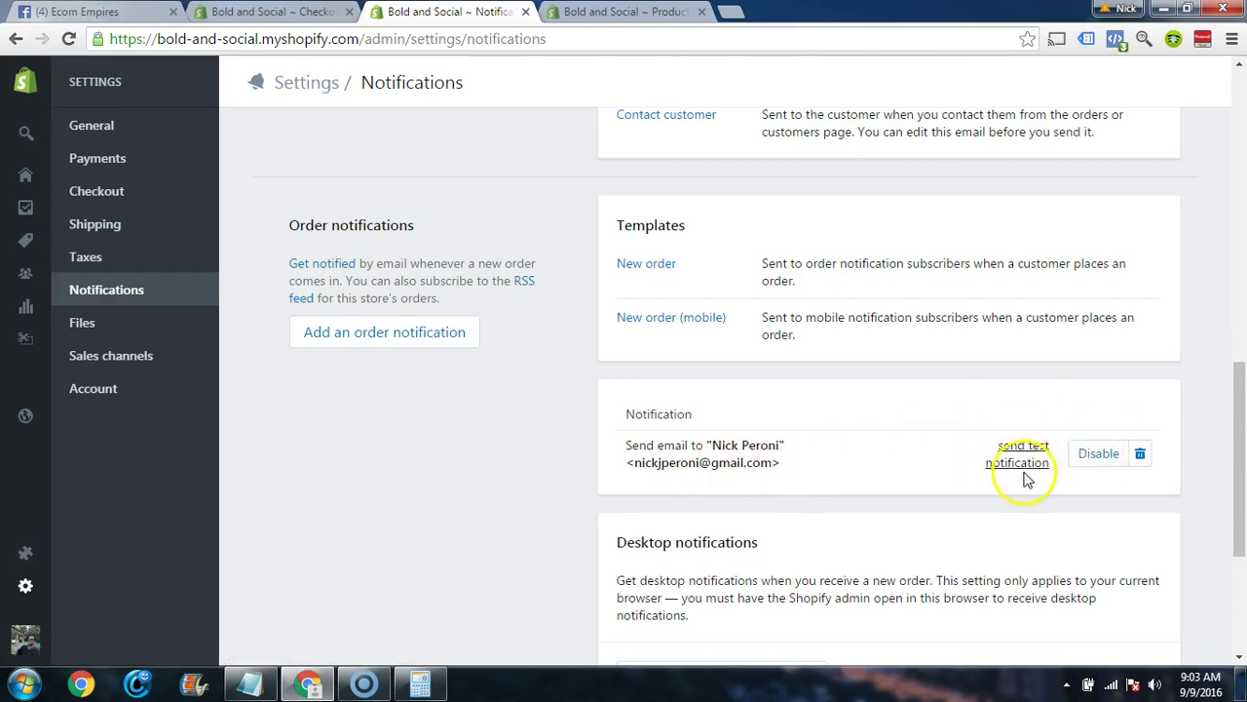
pyautogui.scroll(10, 946, 437)
pyautogui.scroll(-11, 852, 412)
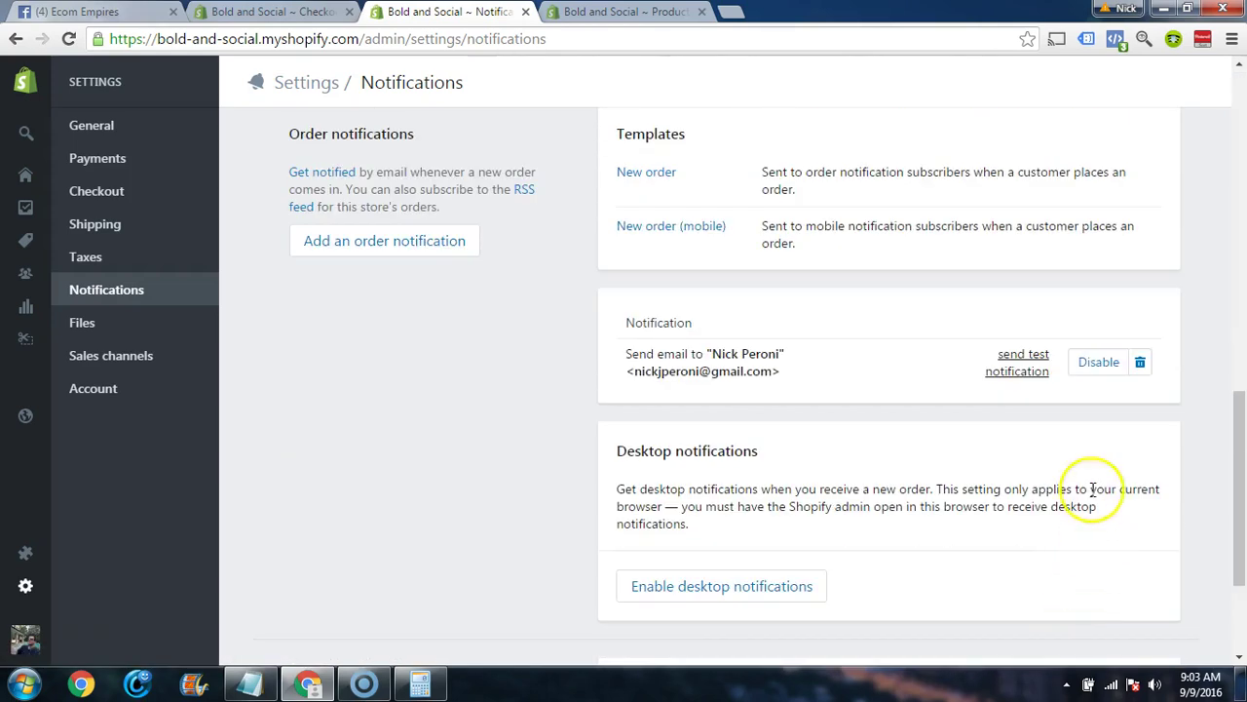
pyautogui.scroll(10, 1091, 490)
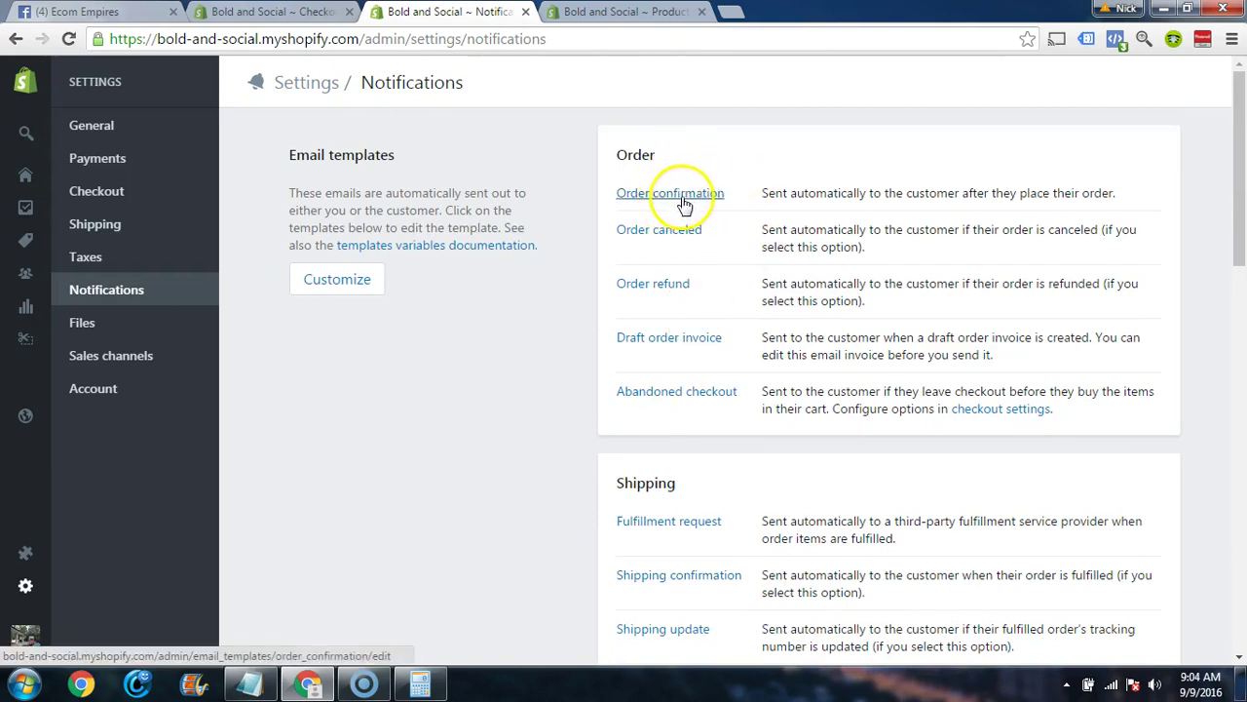
pyautogui.click(695, 199)
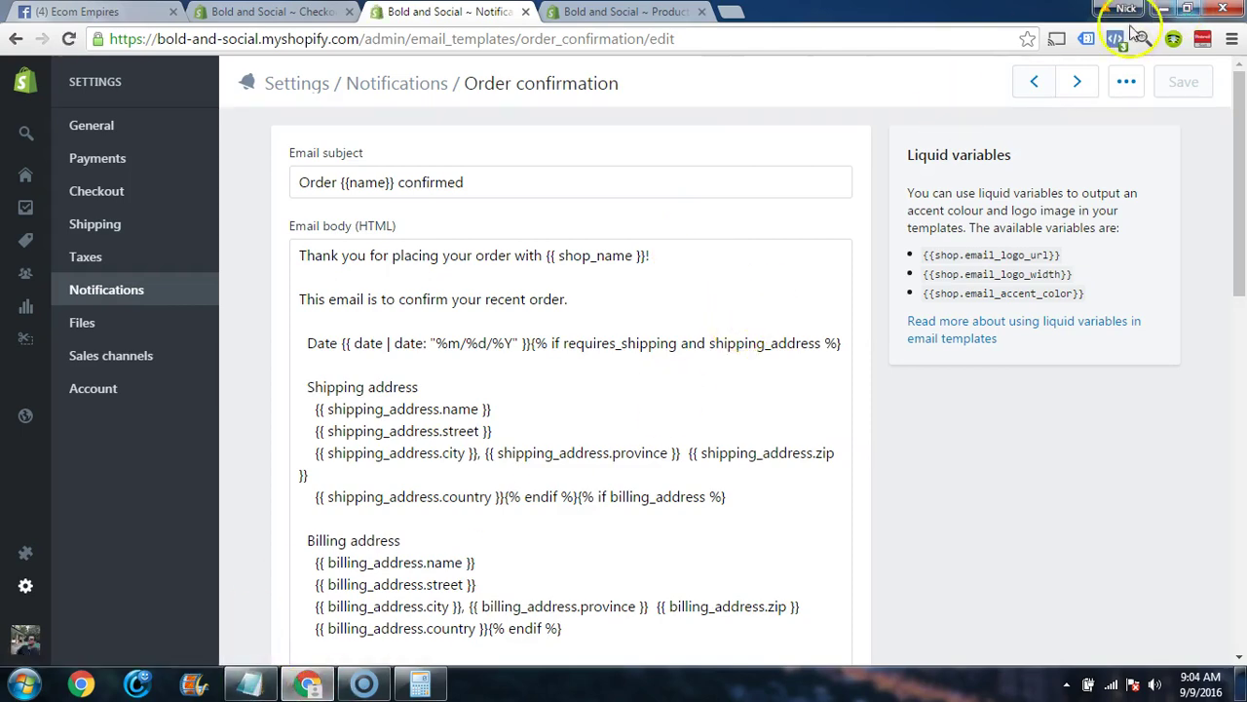
pyautogui.scroll(-3, 697, 366)
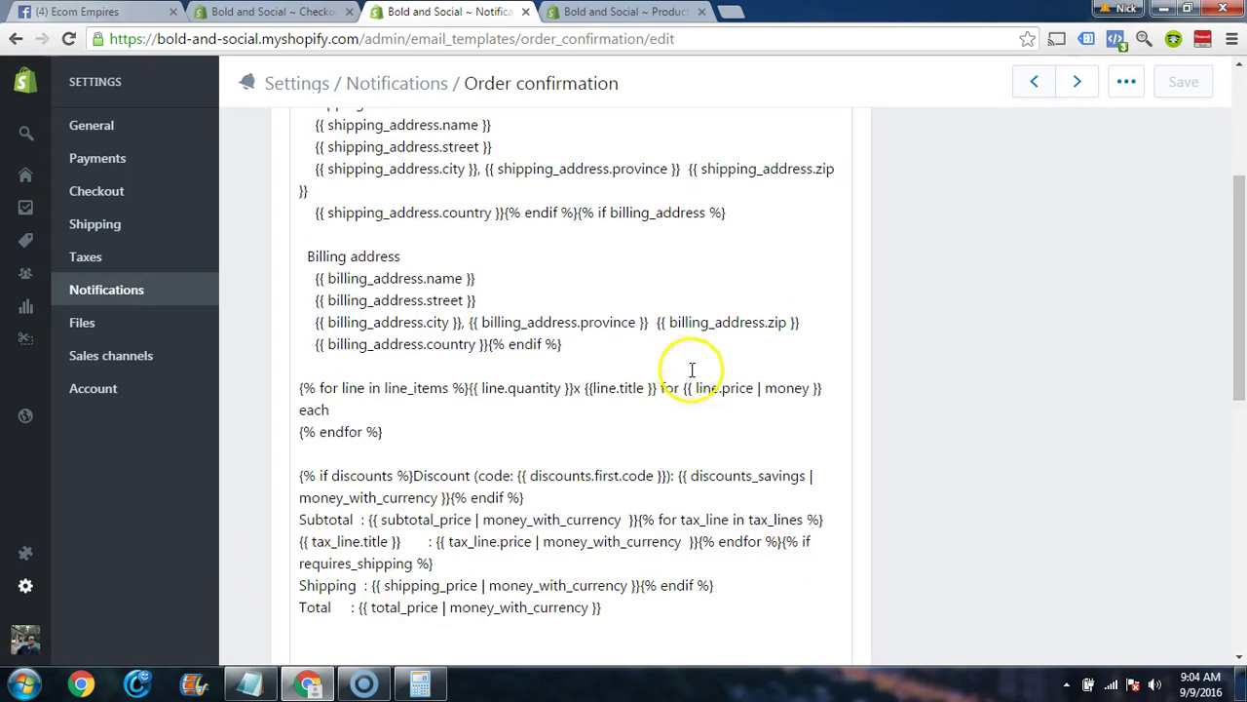
pyautogui.scroll(-7, 624, 456)
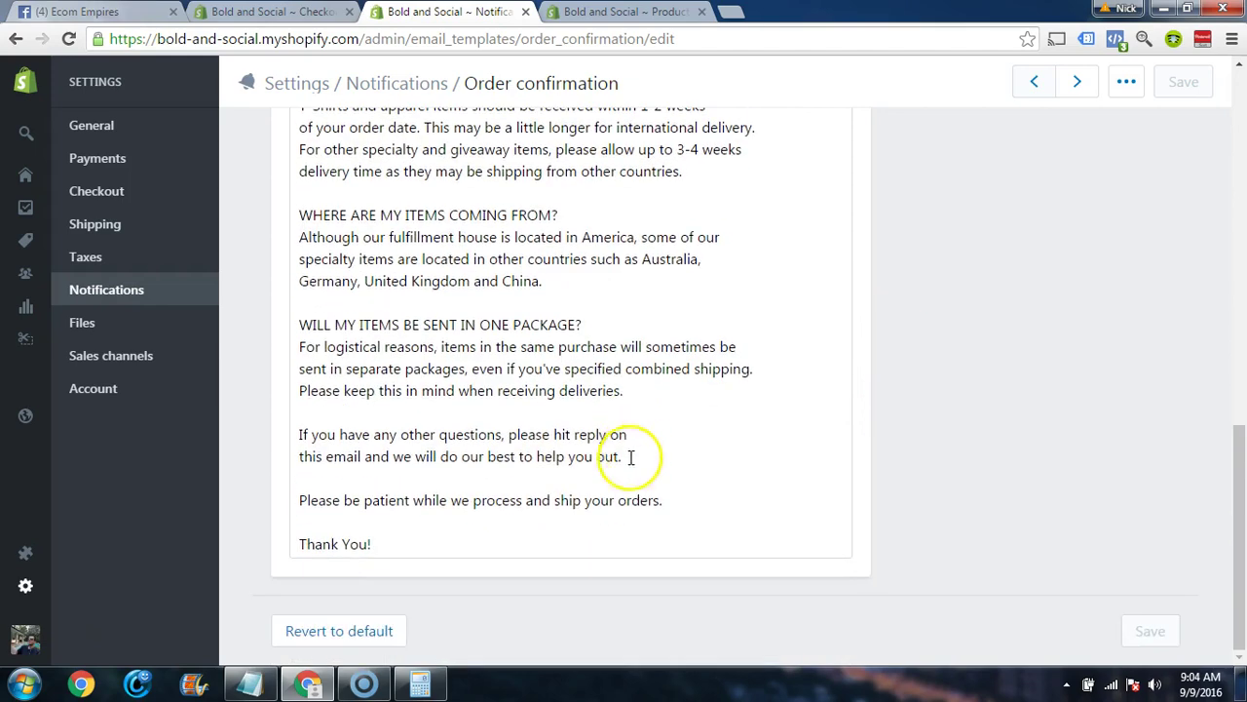
pyautogui.scroll(10, 669, 496)
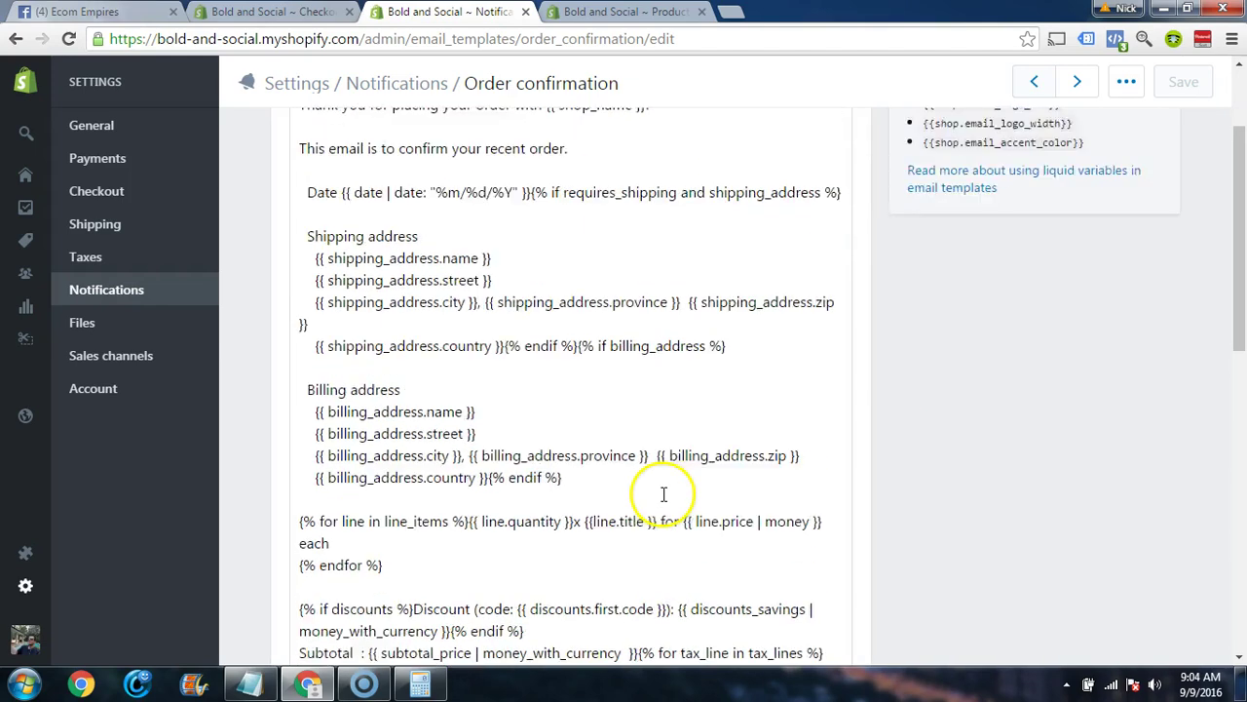
pyautogui.scroll(2, 664, 494)
# - Replace the entire Order confirmation email body with the copied text containing order details and shipping questions, and check the pasted content
pyautogui.click(532, 342)
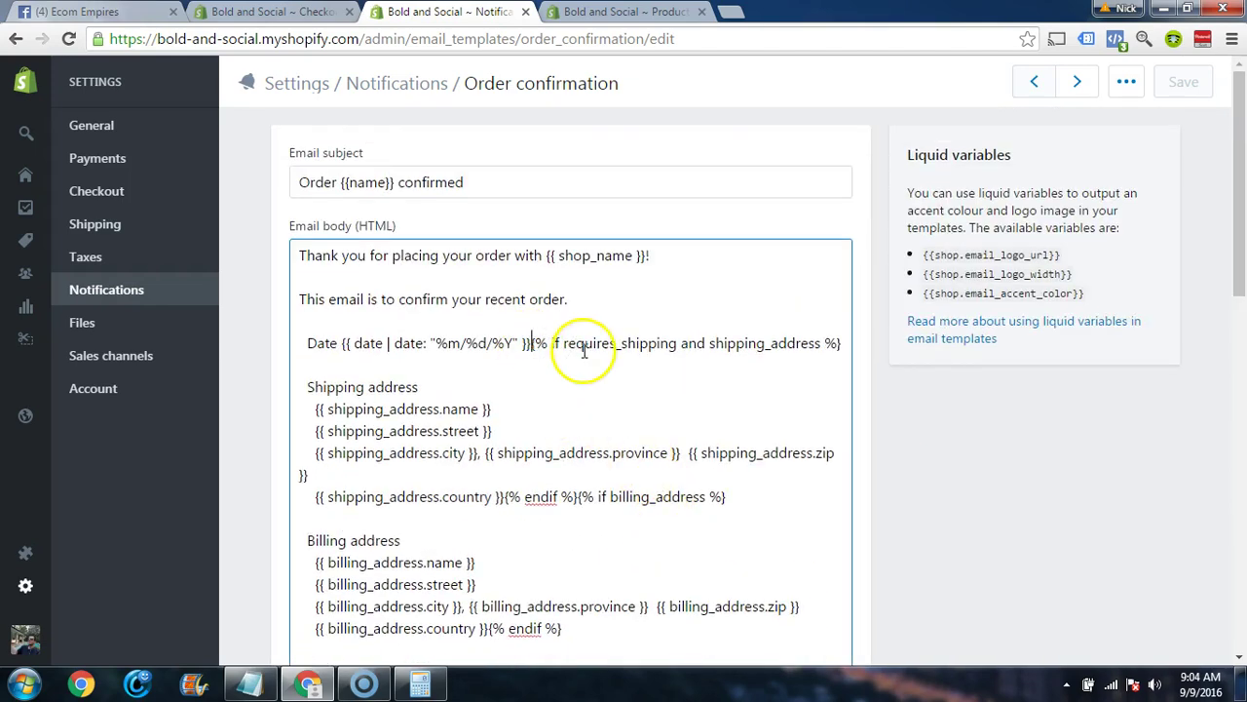
pyautogui.hotkey('ctrl', 'a')
pyautogui.hotkey('ctrl', 'v')
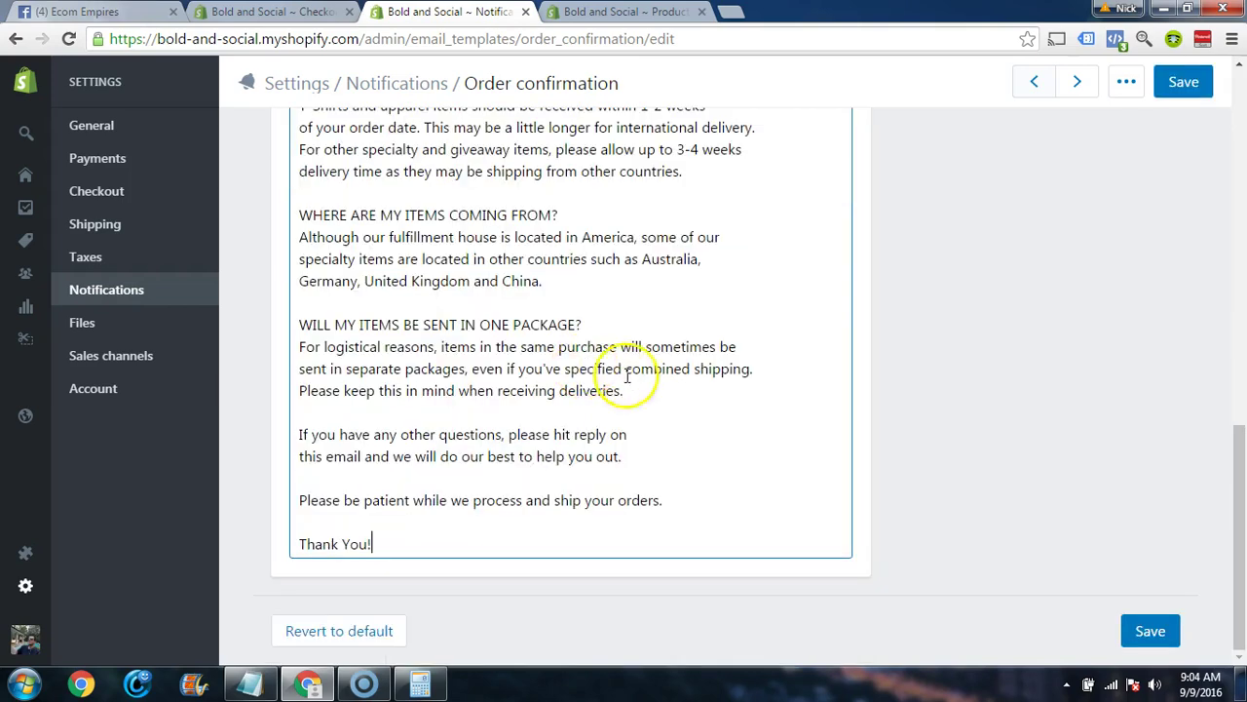
pyautogui.scroll(4, 673, 459)
pyautogui.scroll(7, 707, 459)
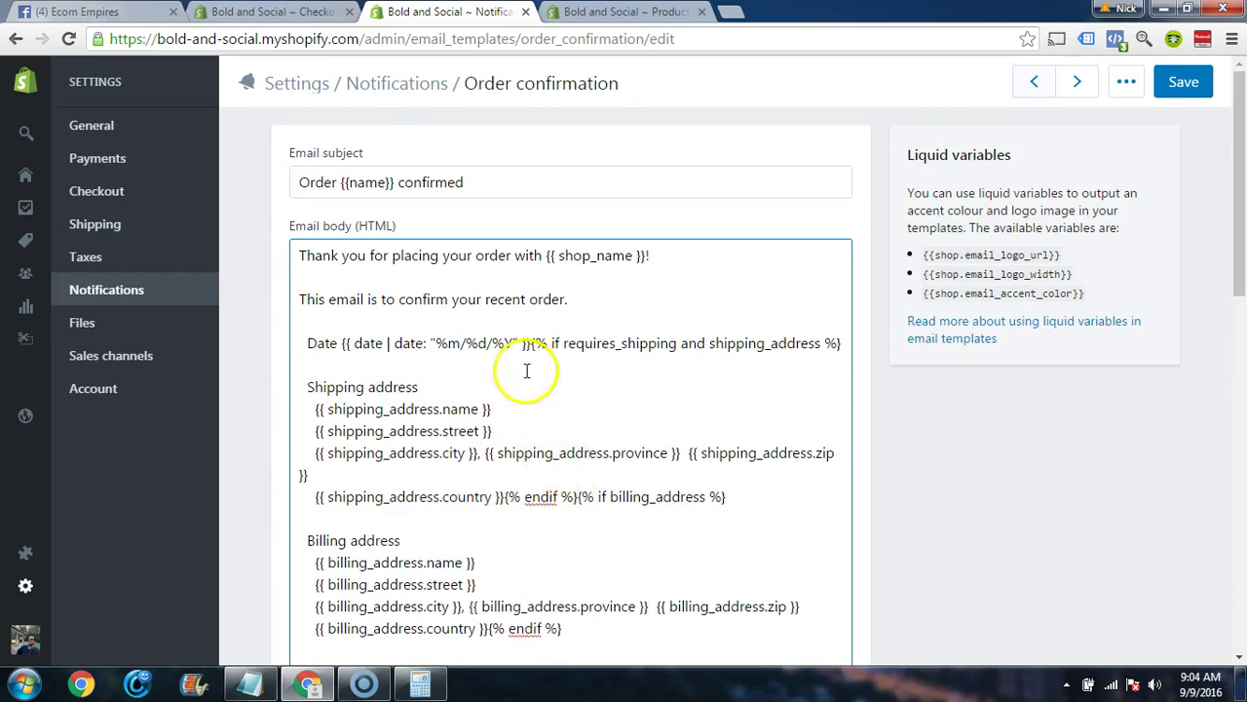
pyautogui.scroll(-2, 527, 371)
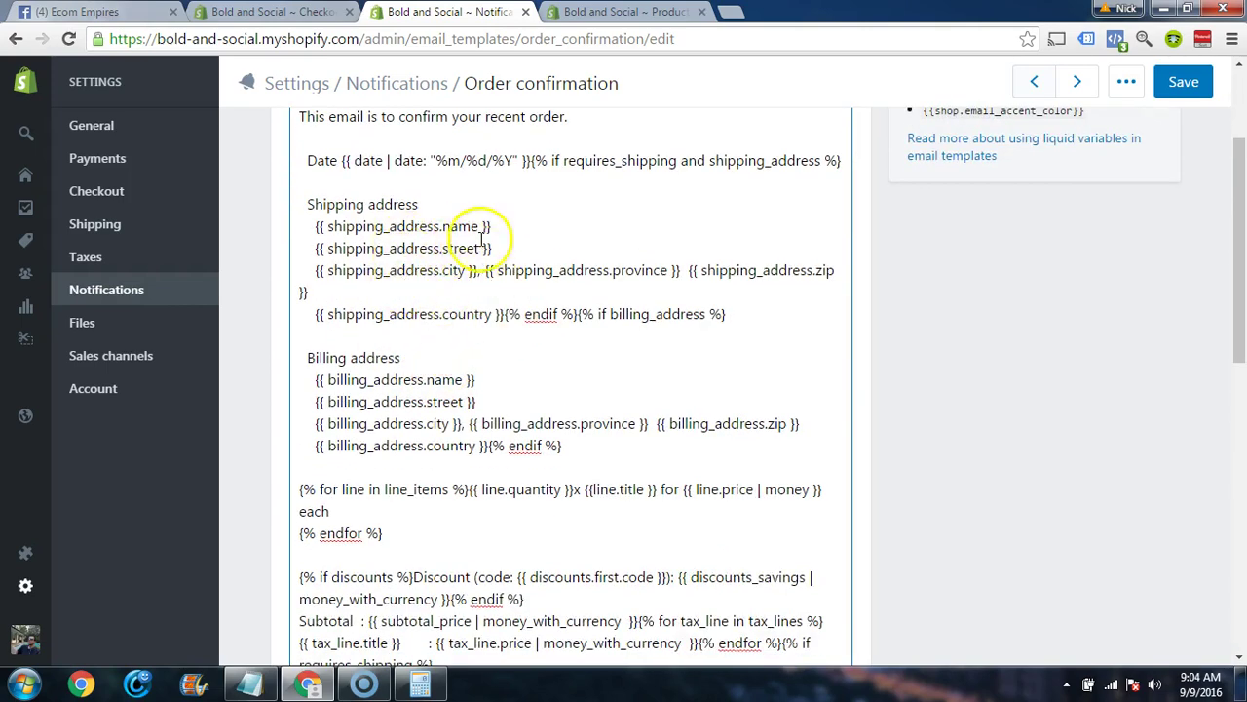
pyautogui.scroll(-4, 435, 438)
pyautogui.scroll(4, 494, 332)
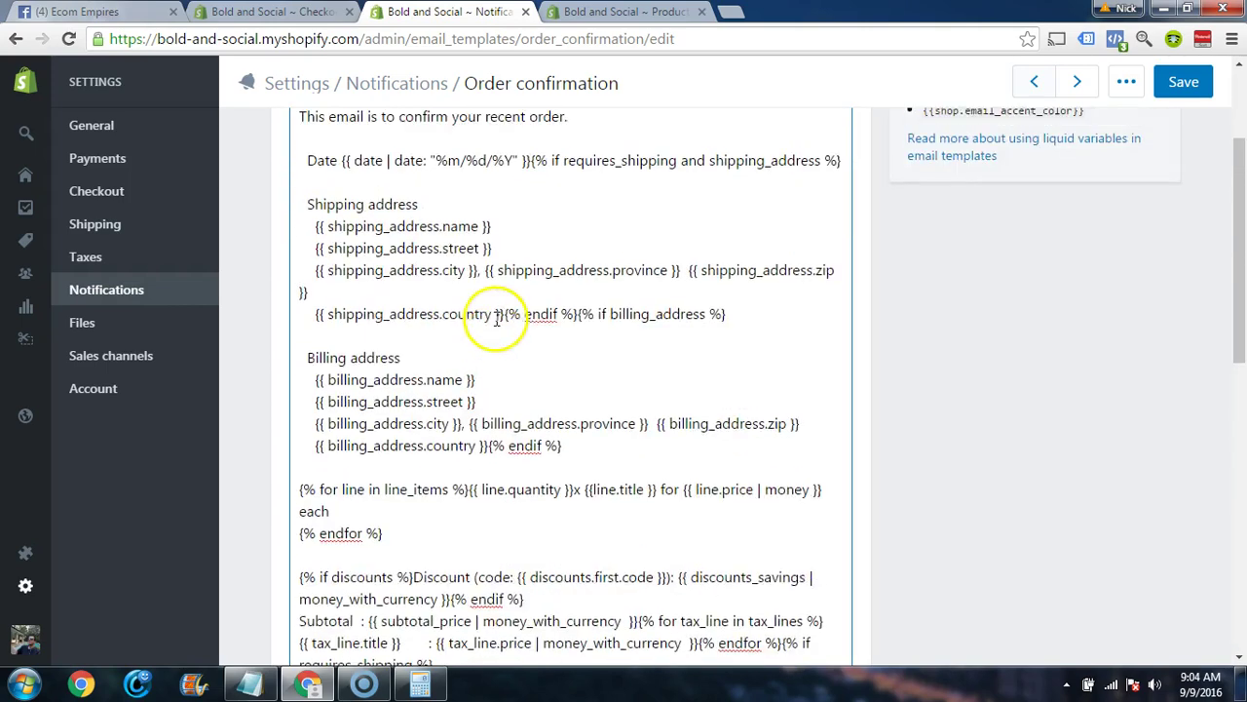
# - Remove the stray space before "WHEN WILL YOU SHIP MY ITEMS?" in the email body and save the Order confirmation template
pyautogui.scroll(-6, 496, 329)
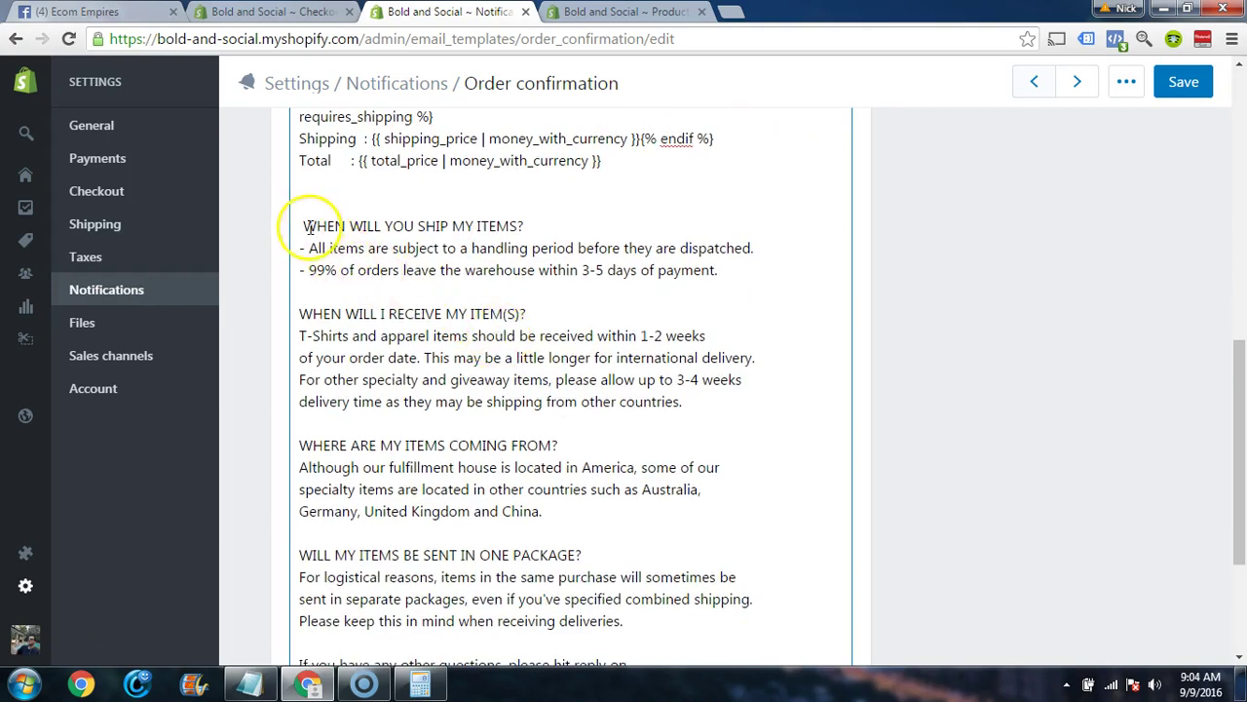
pyautogui.press('BackSpace')
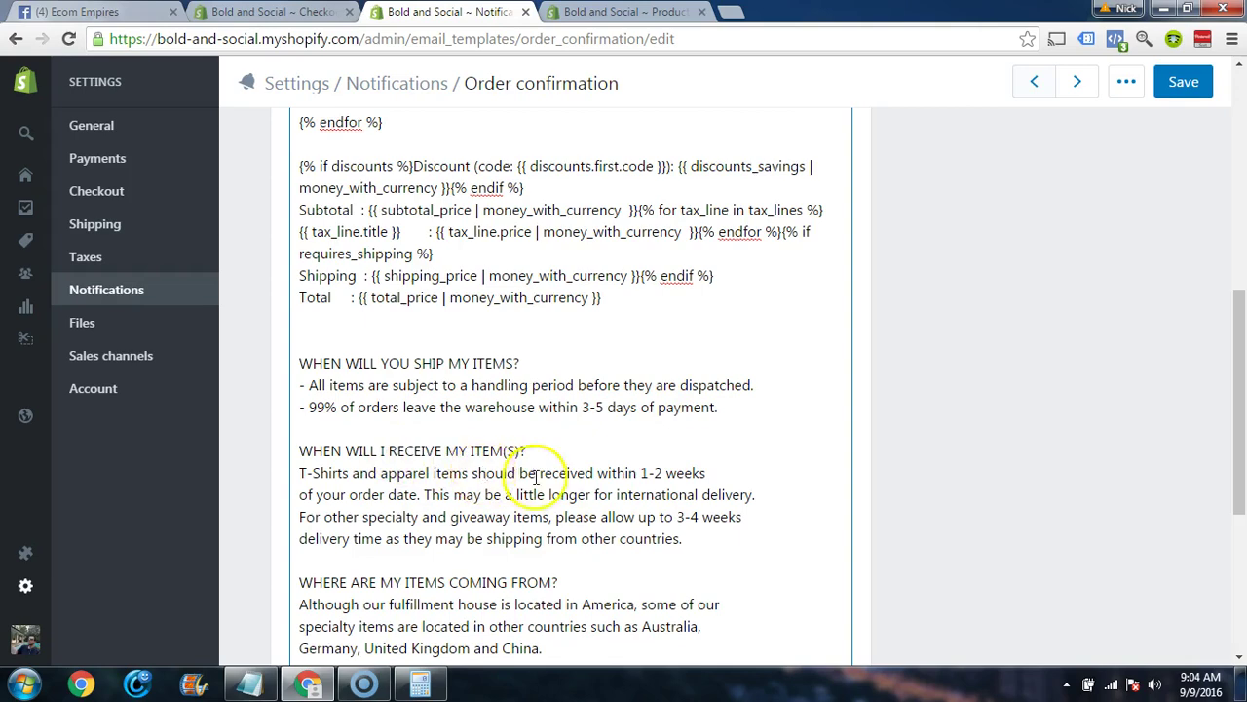
pyautogui.scroll(-4, 535, 476)
pyautogui.scroll(6, 578, 413)
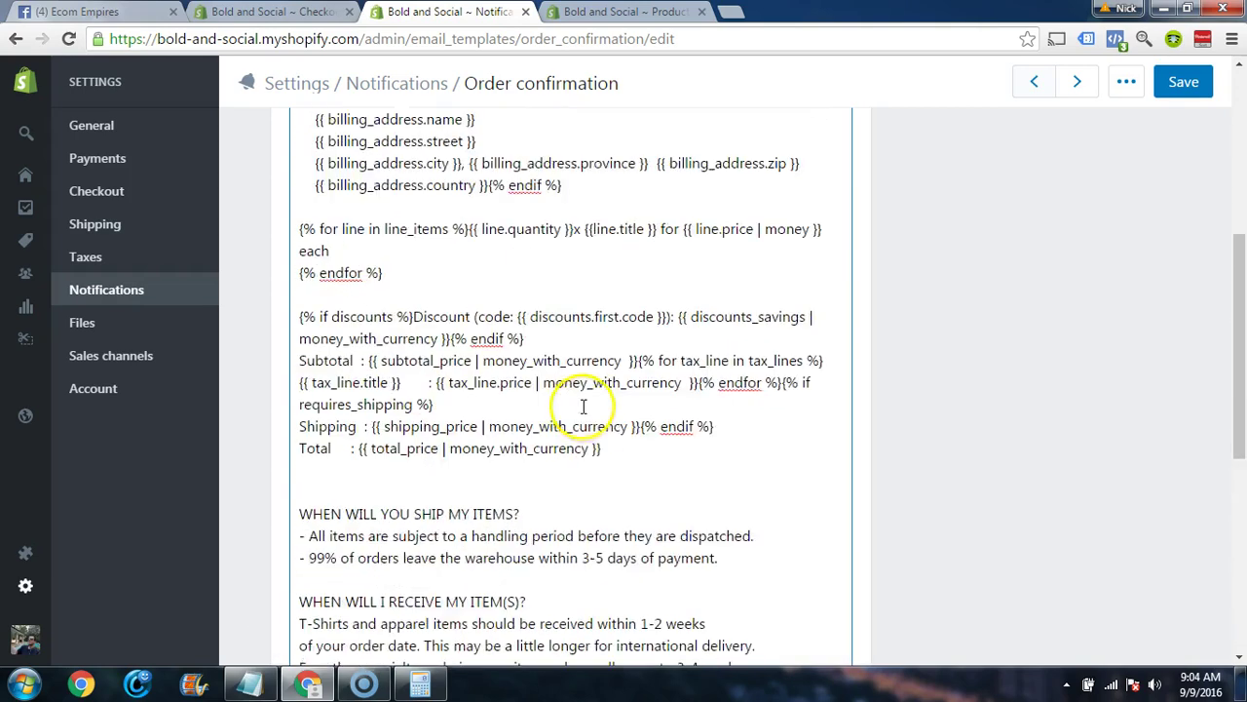
pyautogui.scroll(-3, 585, 407)
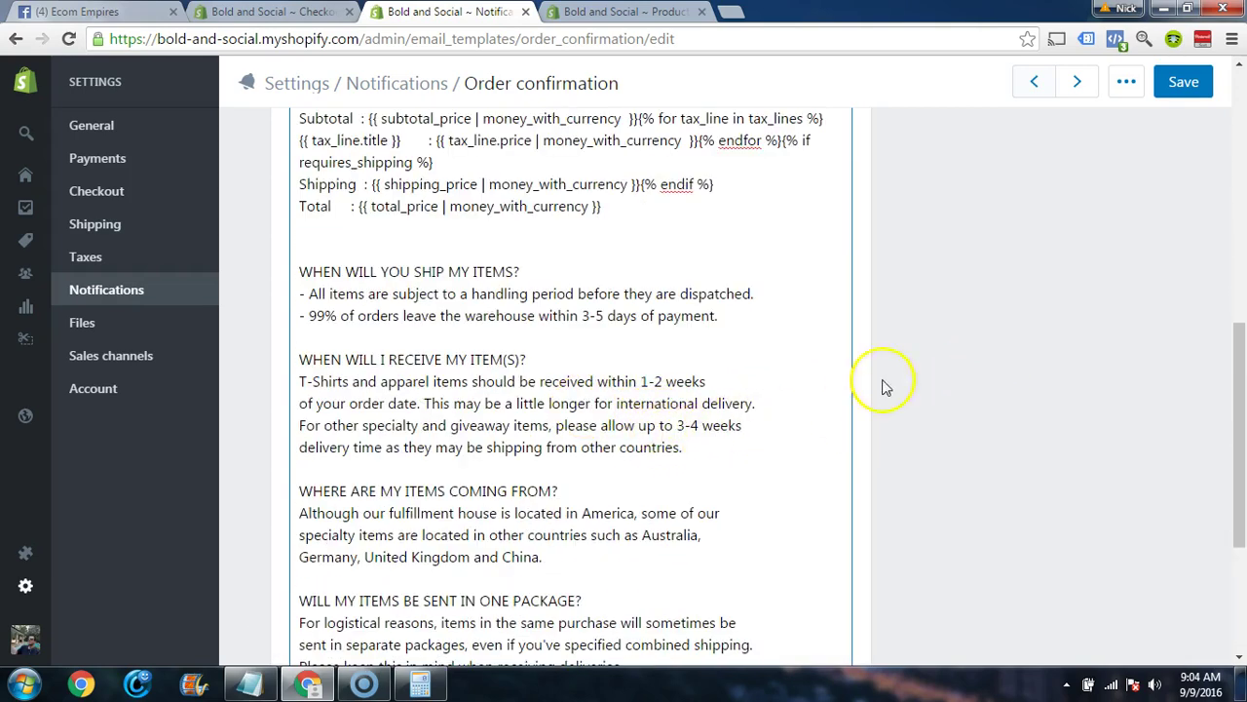
pyautogui.scroll(10, 885, 387)
pyautogui.click(1183, 84)
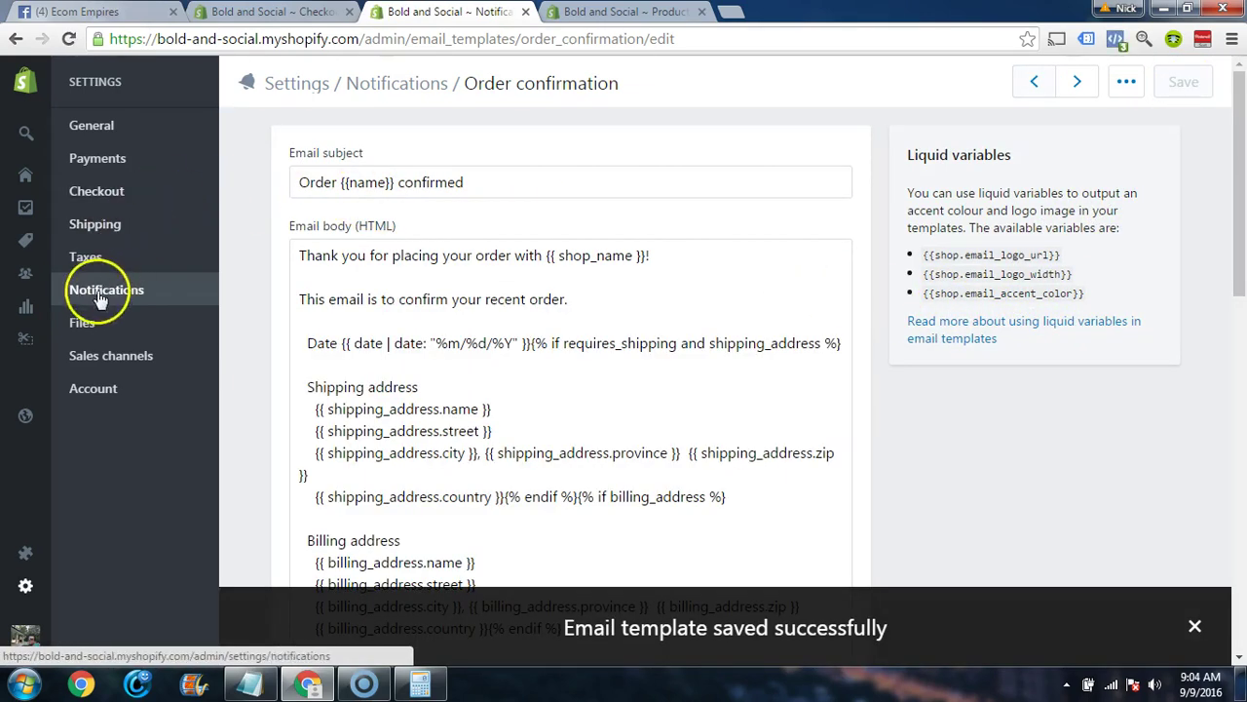
# - Return to the notifications list, open the Shipping confirmation email template, and look through its HTML body
pyautogui.click(135, 291)
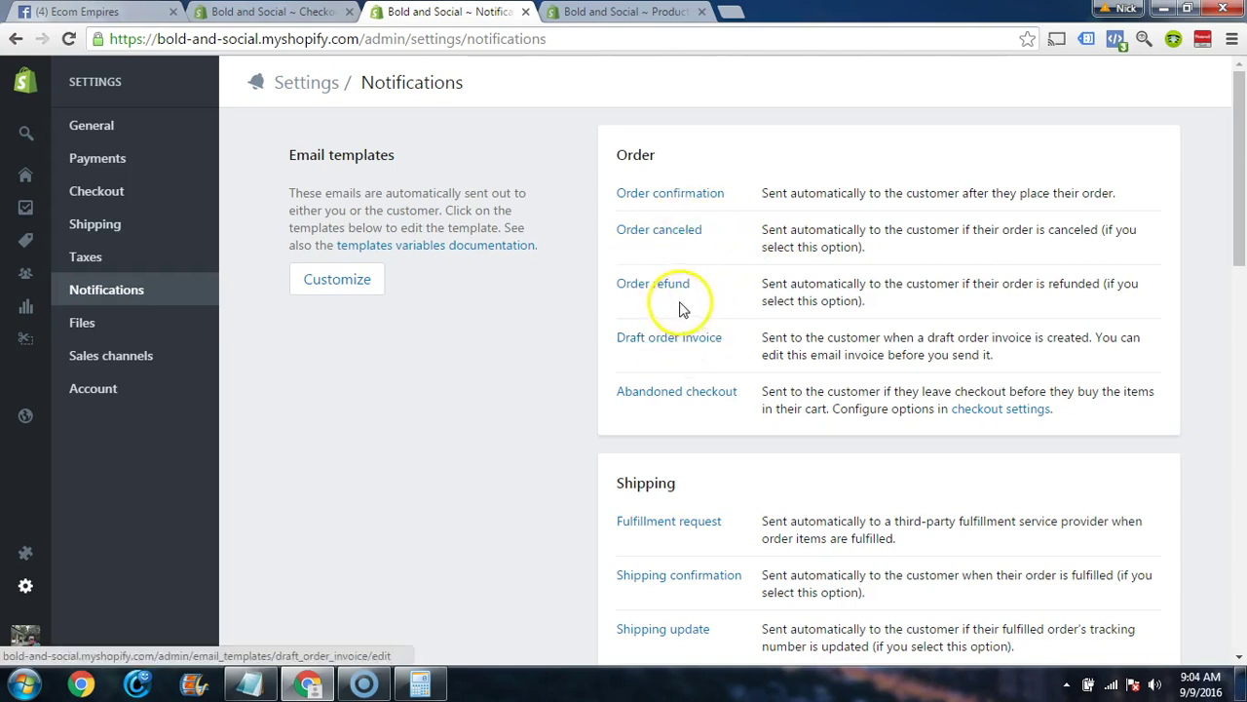
pyautogui.scroll(-3, 616, 314)
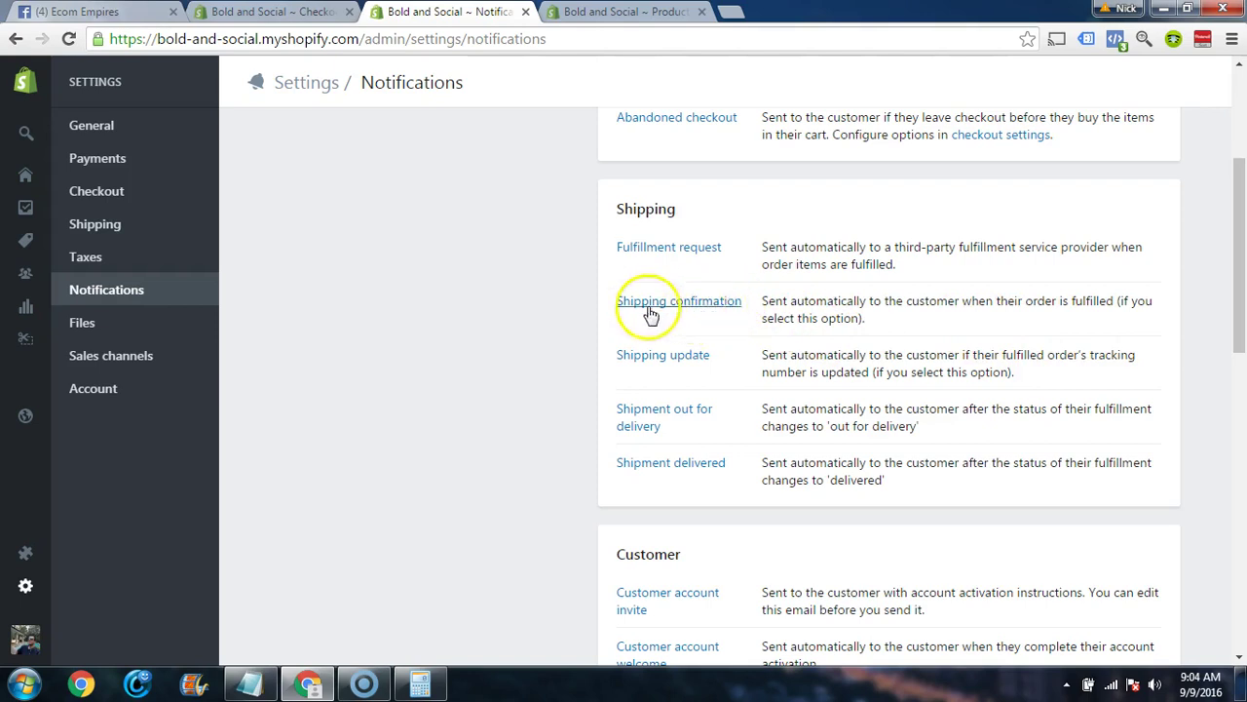
pyautogui.click(703, 316)
pyautogui.scroll(-6, 568, 319)
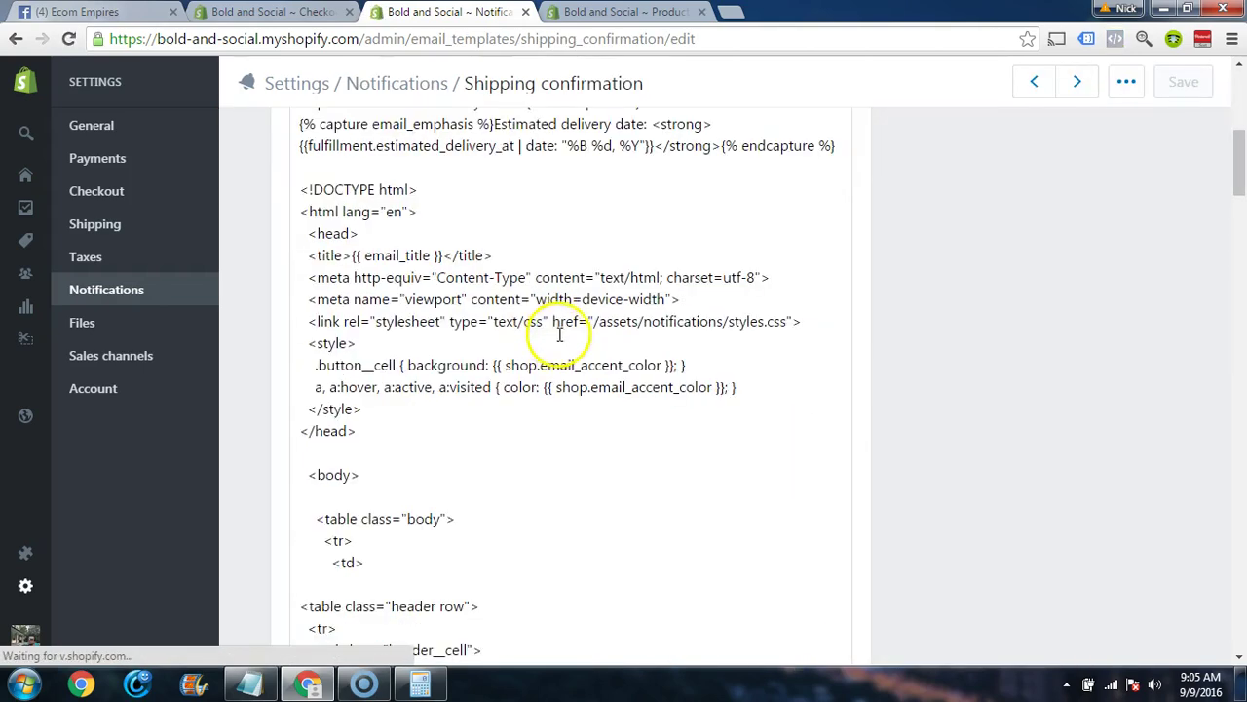
pyautogui.scroll(4, 546, 334)
pyautogui.scroll(-4, 482, 384)
pyautogui.scroll(-15, 523, 380)
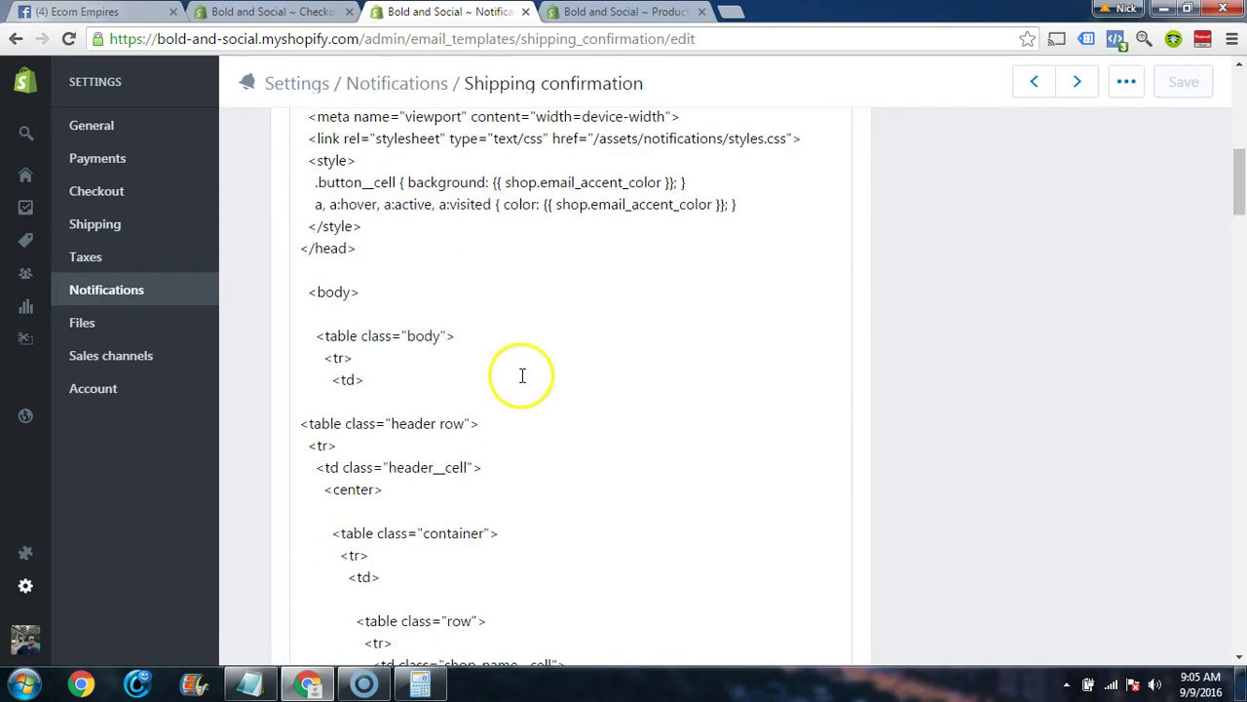
pyautogui.scroll(-15, 519, 387)
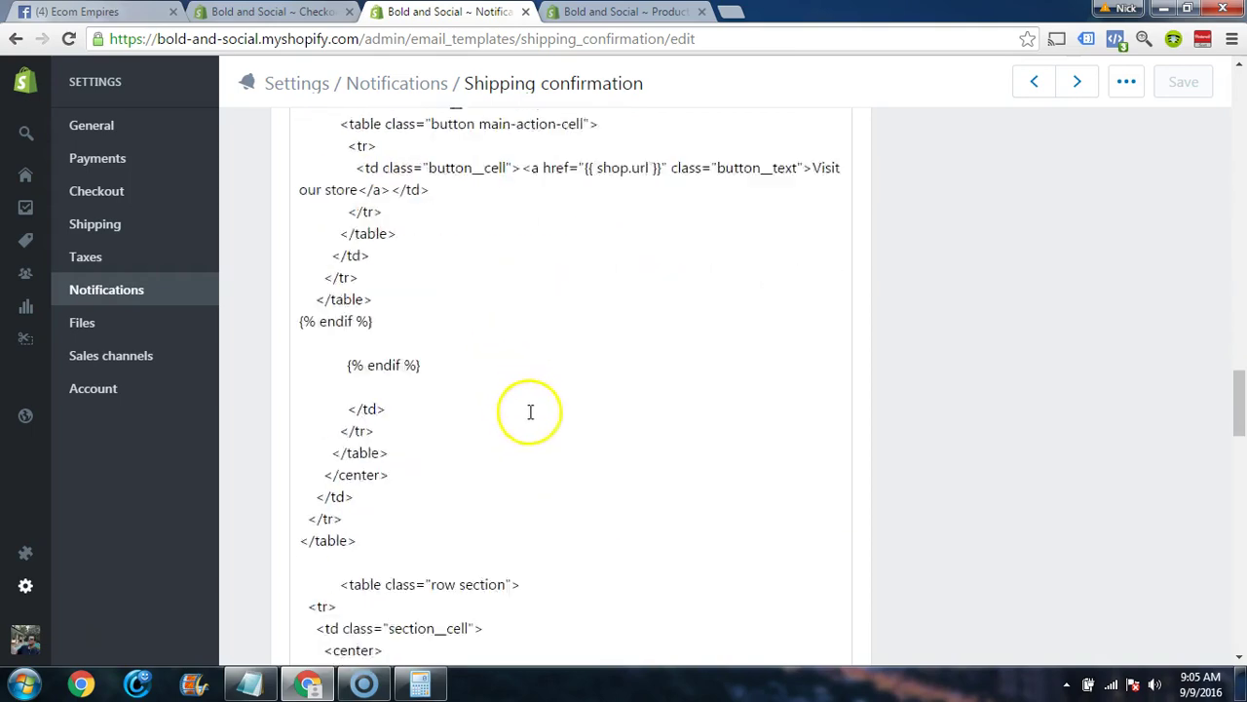
pyautogui.scroll(-6, 479, 440)
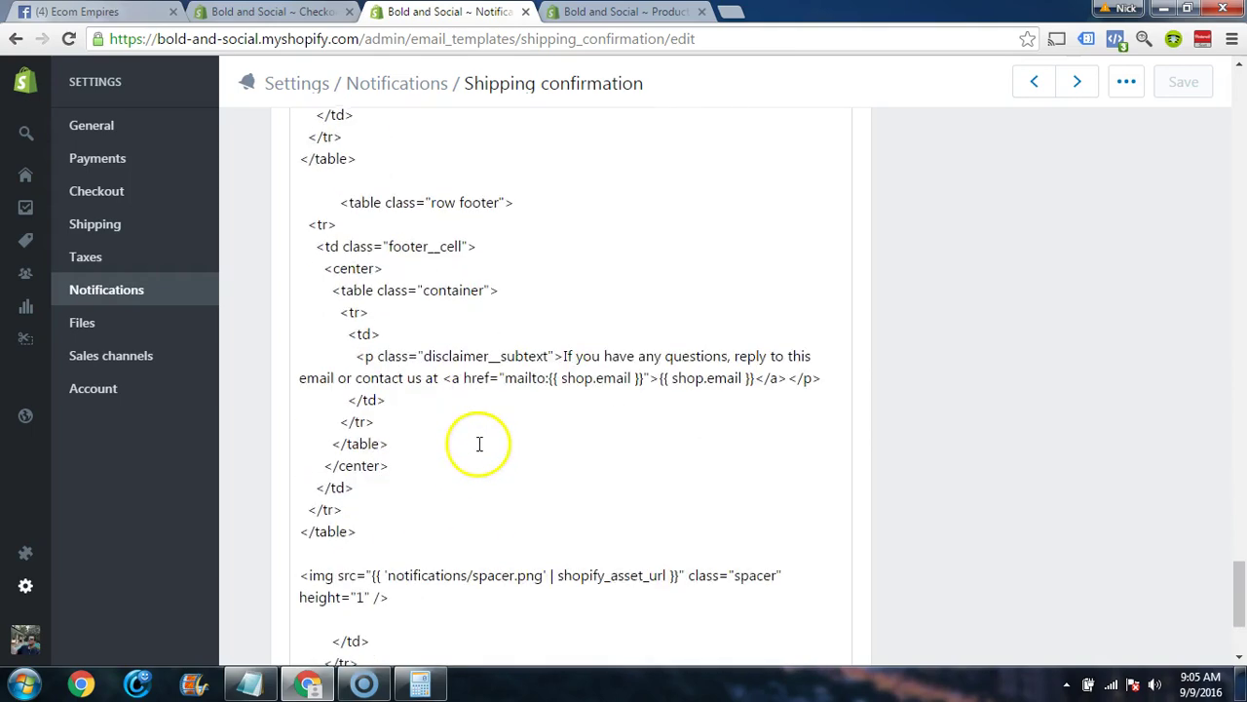
pyautogui.scroll(12, 961, 484)
pyautogui.scroll(20, 989, 436)
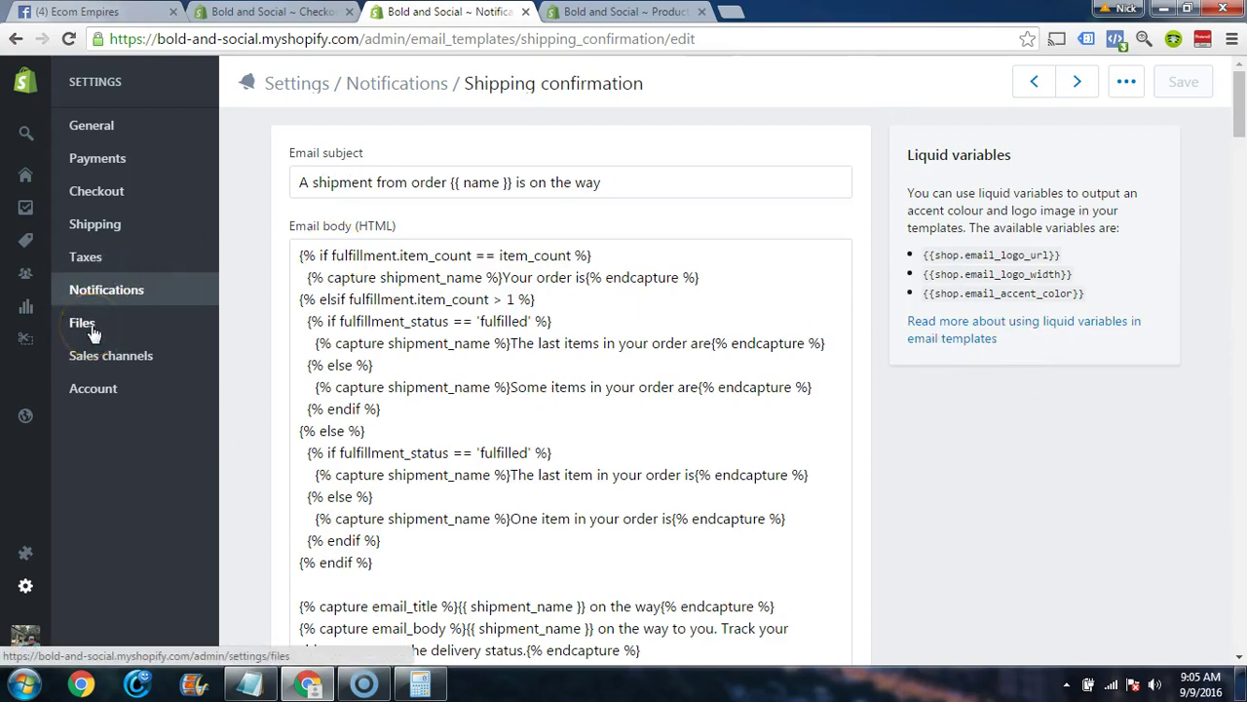
# - View the store's uploaded files and the installed sales channels in the settings
pyautogui.click(85, 326)
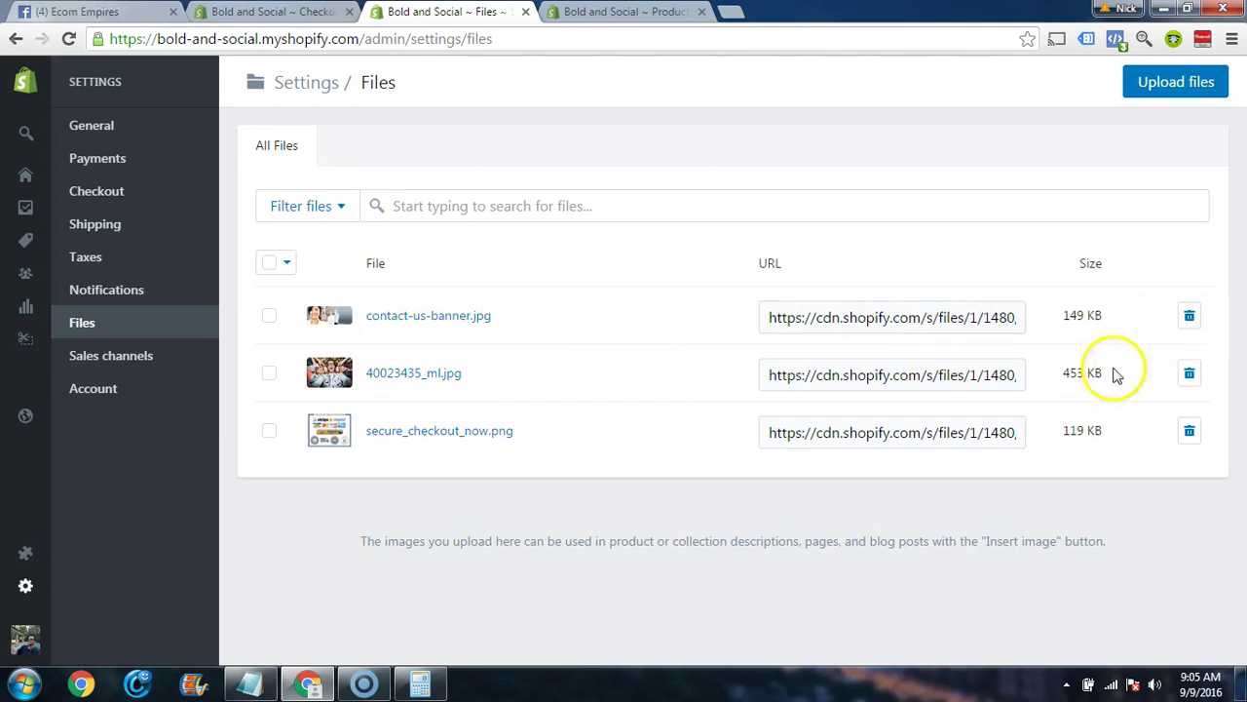
pyautogui.click(110, 359)
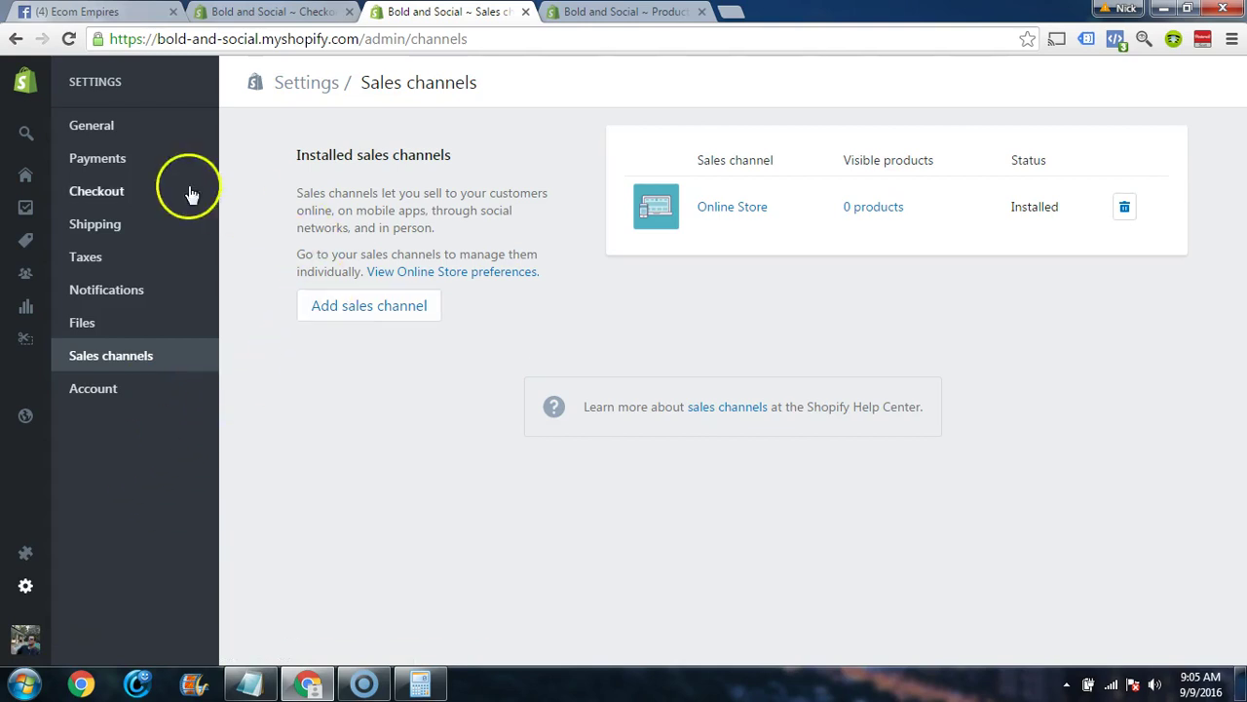
# - Open the Online Store's themes and look over the Supply theme and the unpublished Launchpad-Star theme
pyautogui.moveTo(28, 209)
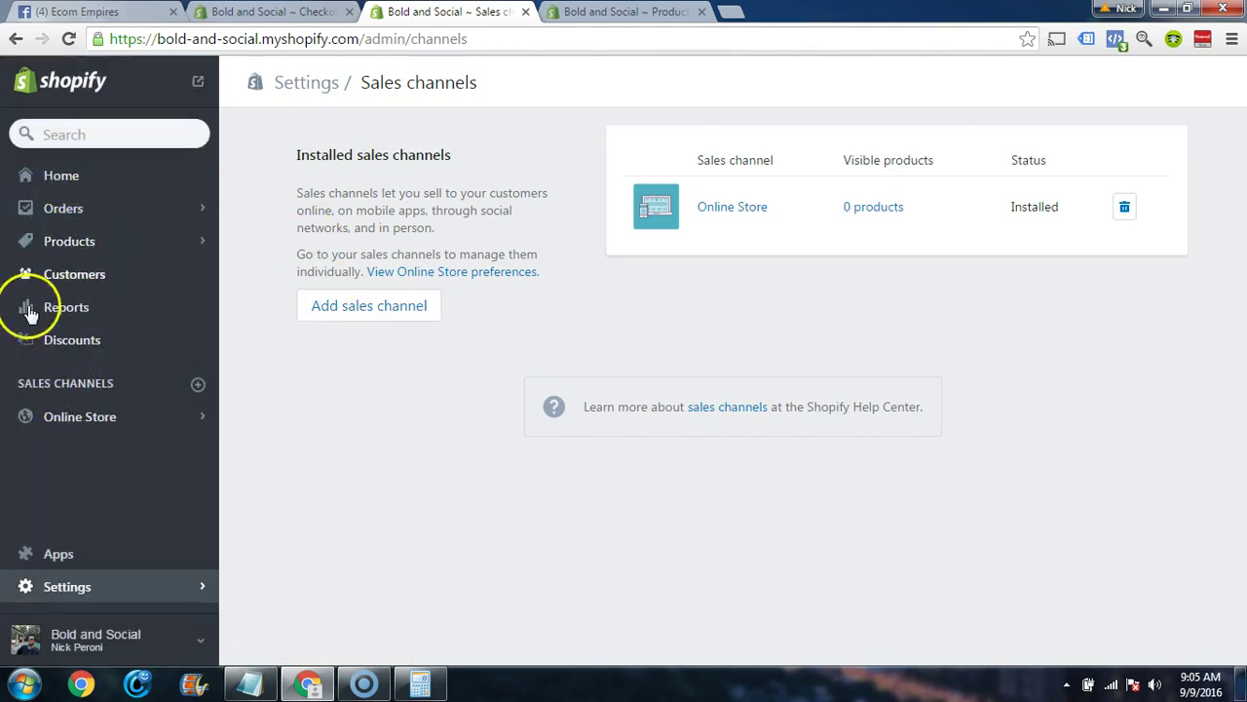
pyautogui.click(71, 419)
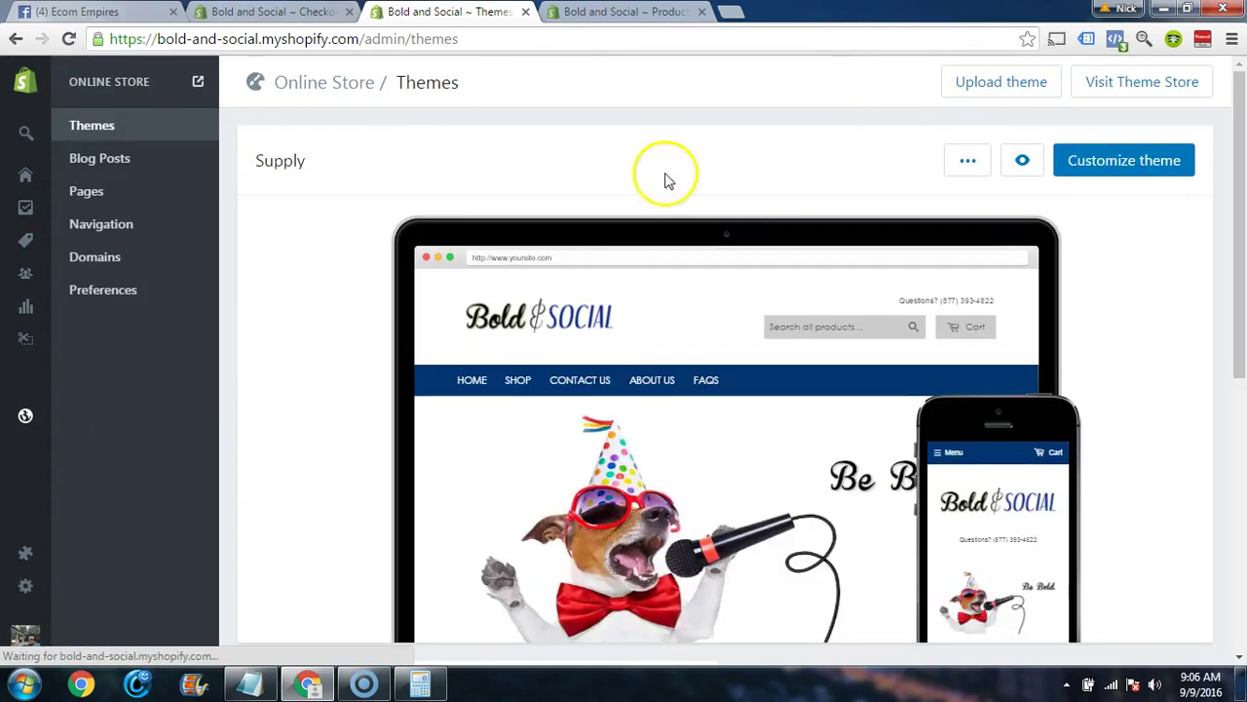
pyautogui.scroll(-3, 1159, 321)
pyautogui.scroll(5, 1191, 380)
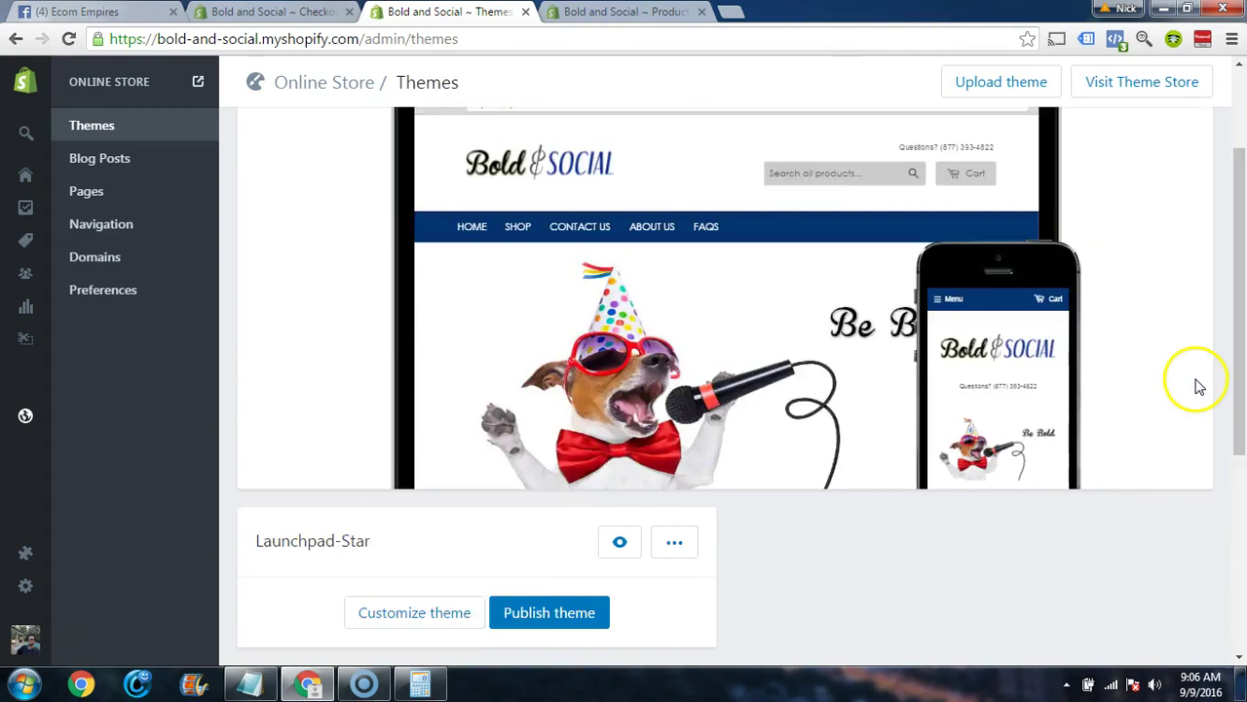
pyautogui.scroll(-4, 1191, 382)
pyautogui.scroll(1, 1177, 378)
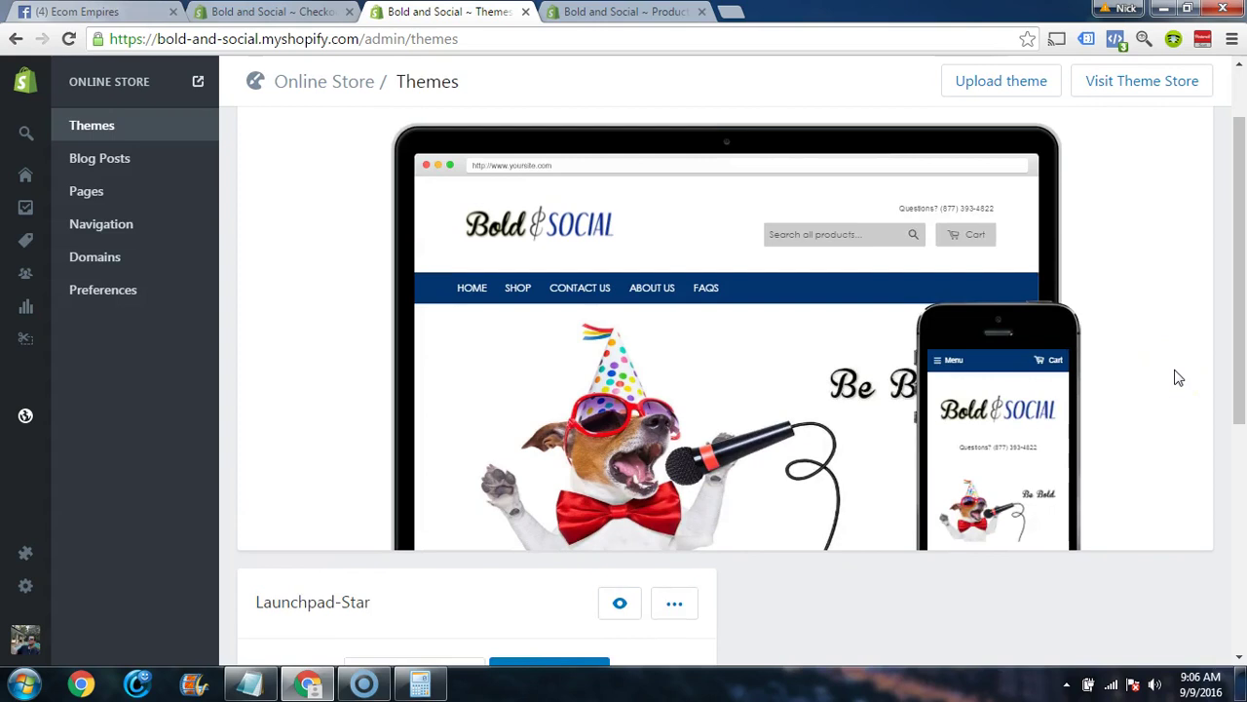
pyautogui.scroll(1, 1131, 278)
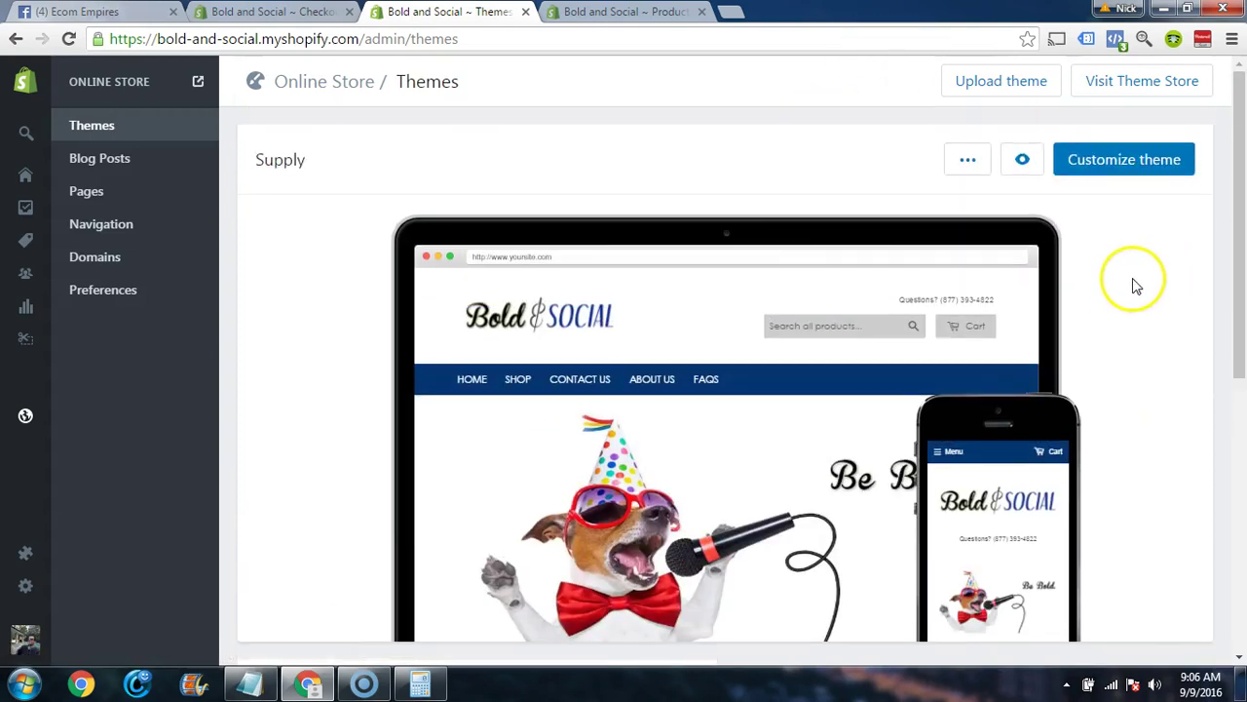
pyautogui.scroll(-1, 1159, 288)
pyautogui.scroll(1, 1180, 322)
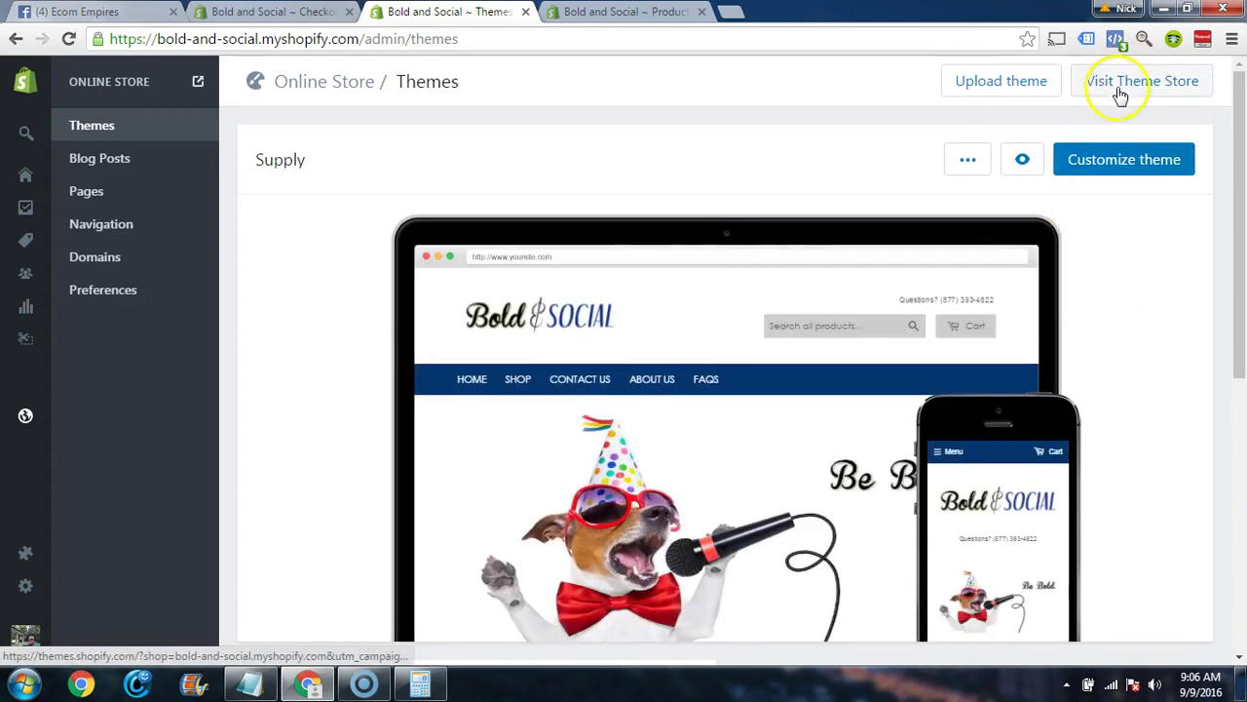
# - Close the new product page without saving its changes and open the Shopify theme store from the store's themes
pyautogui.click(627, 11)
pyautogui.click(701, 12)
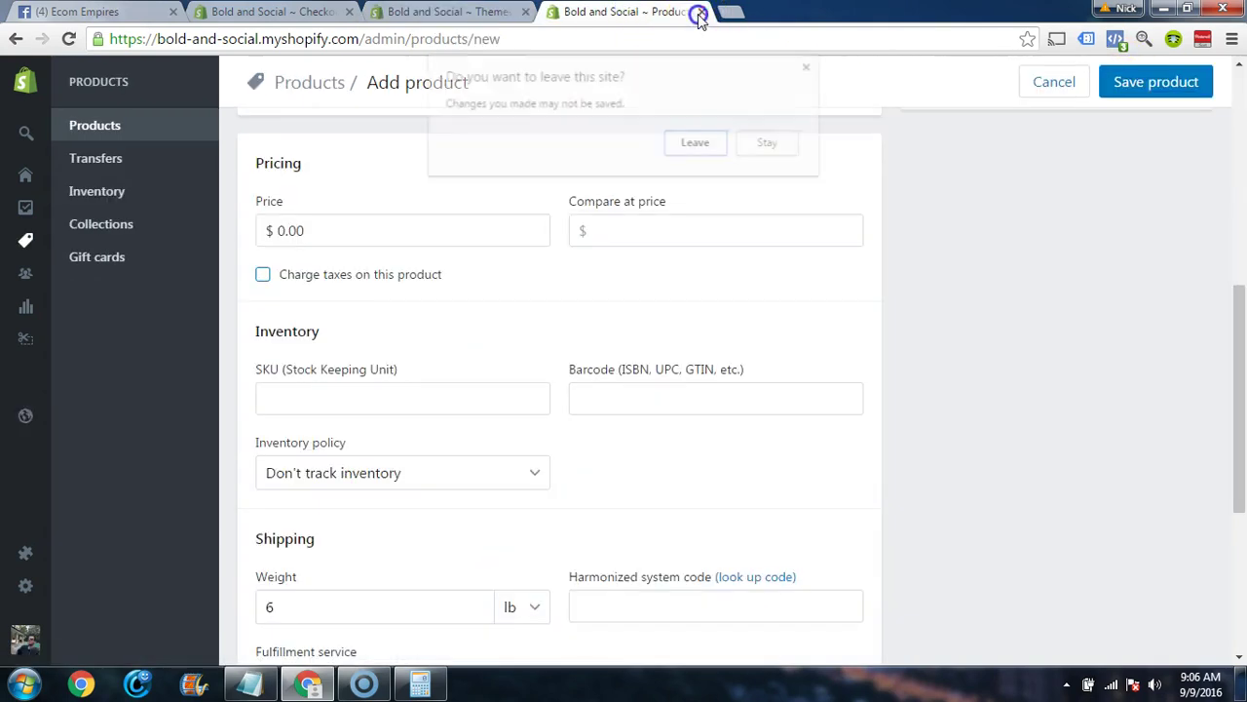
pyautogui.click(698, 144)
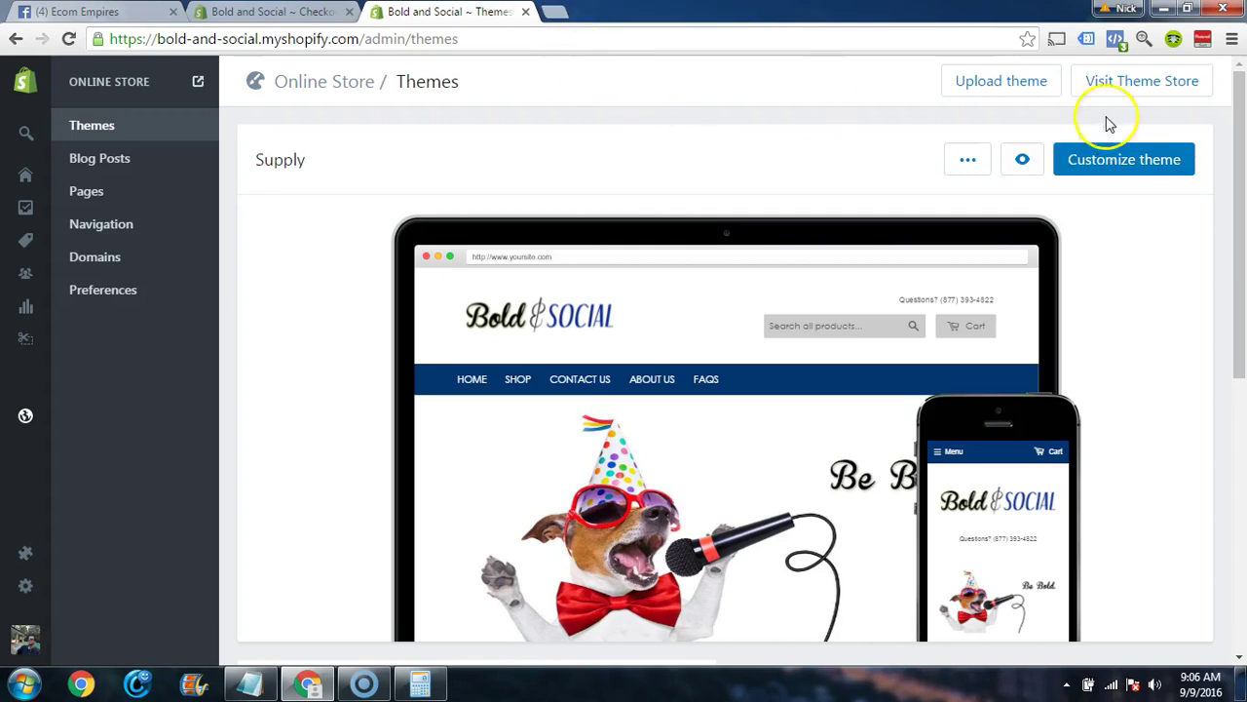
pyautogui.click(1143, 87)
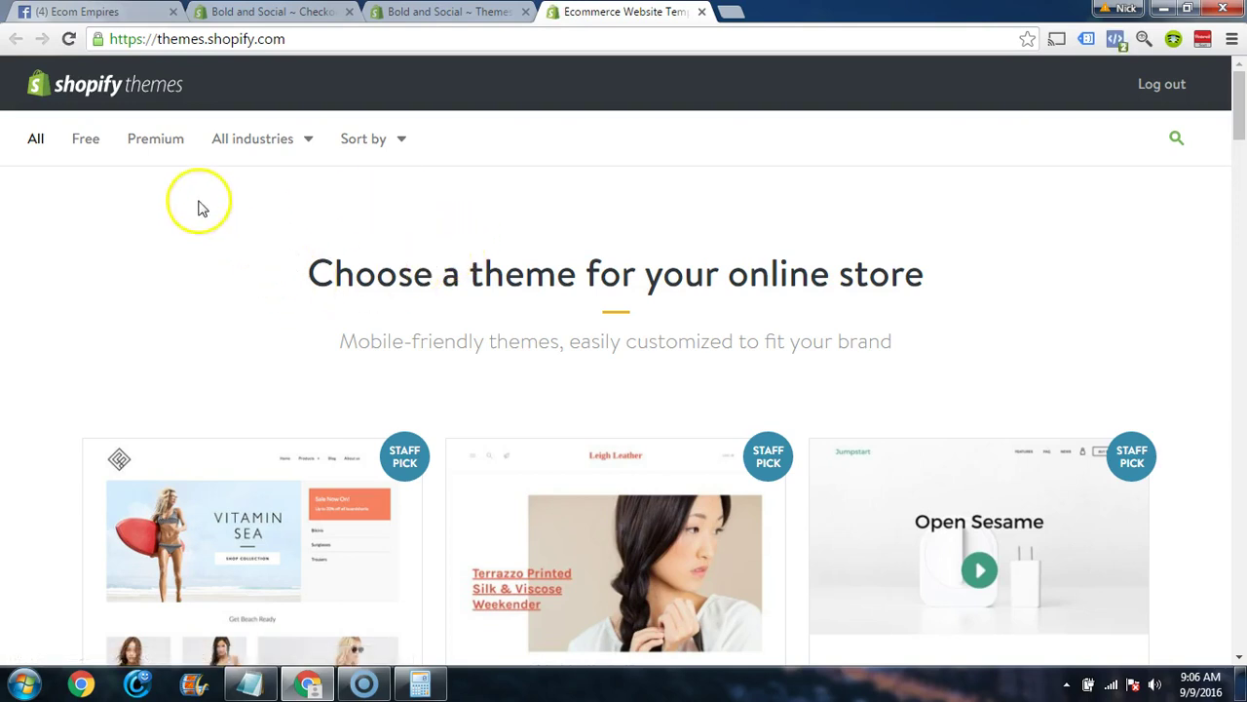
# - View the theme store's premium themes and switch the list to the free themes
pyautogui.click(156, 138)
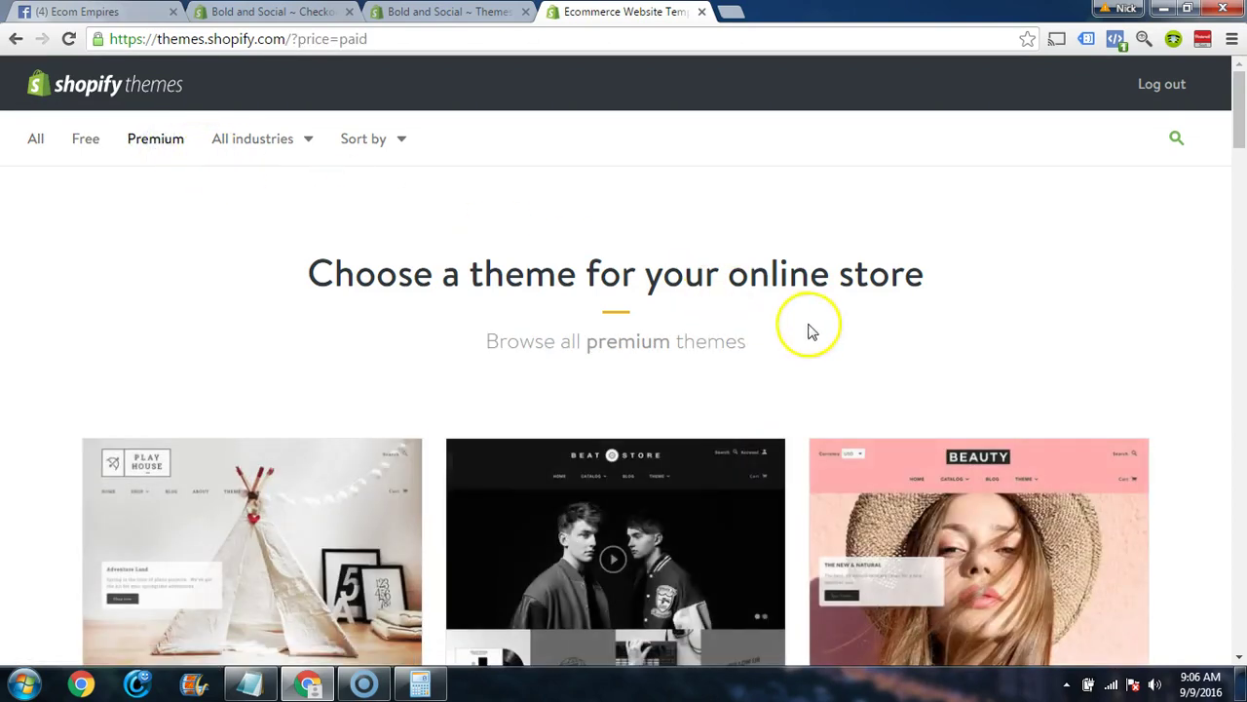
pyautogui.scroll(-1, 811, 332)
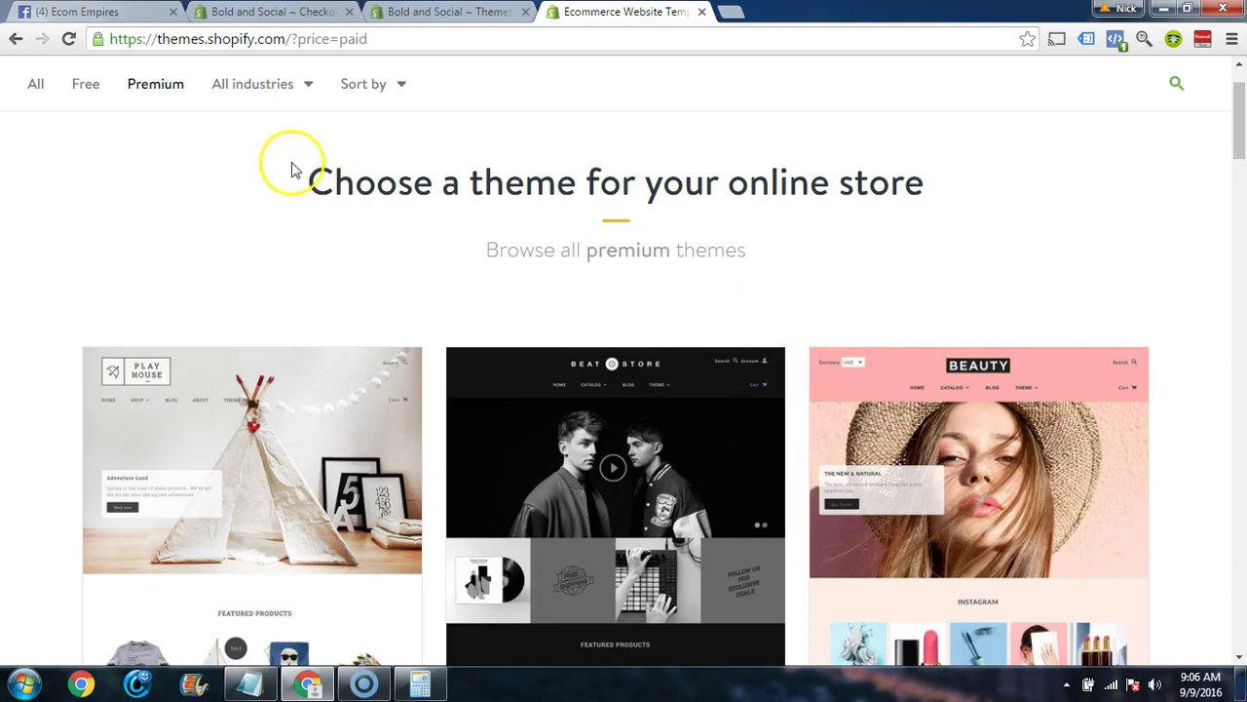
pyautogui.click(96, 89)
pyautogui.scroll(1, 1165, 405)
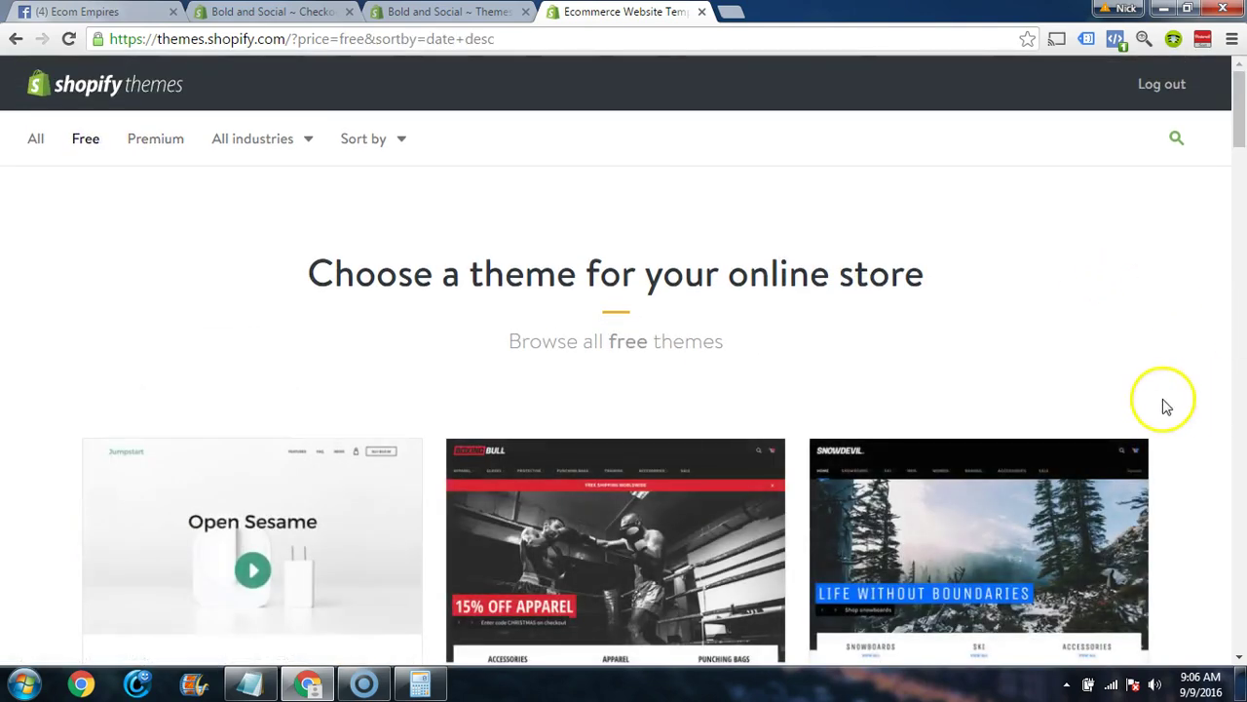
# - Look through the free themes, including Jumpstart, Venture, Boundless, Simple and Brooklyn
pyautogui.scroll(-3, 1169, 392)
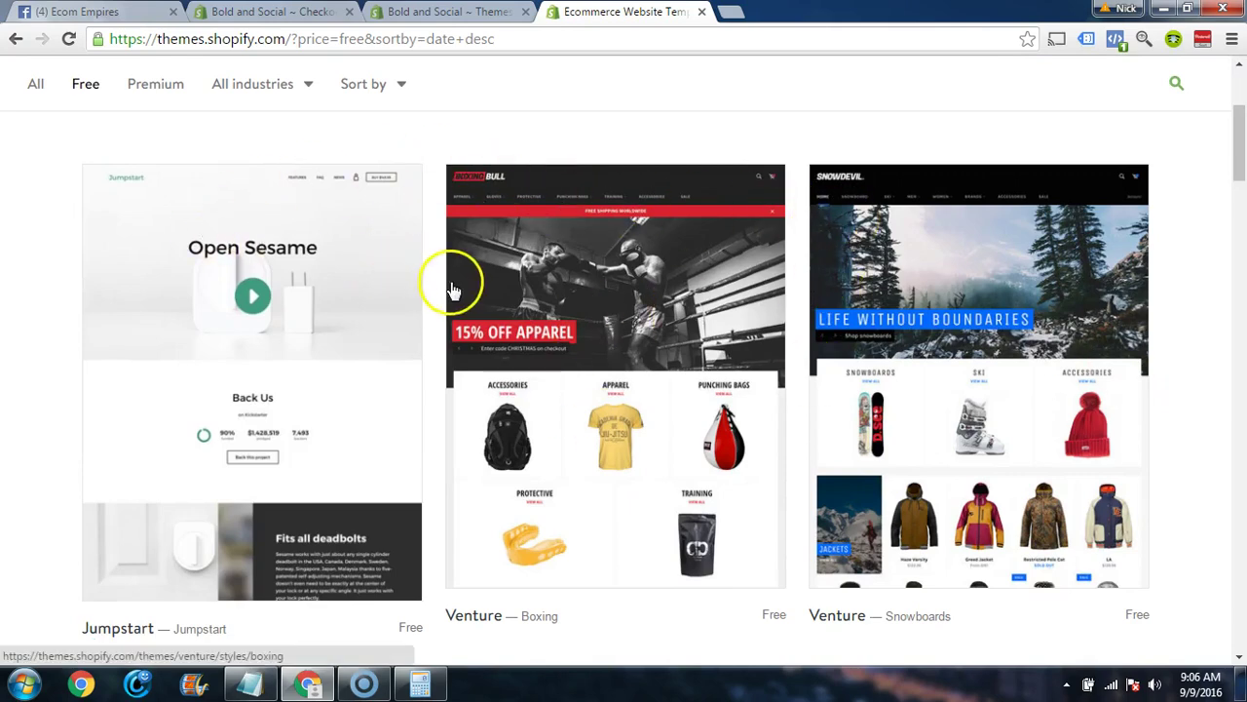
pyautogui.scroll(-3, 433, 288)
pyautogui.scroll(3, 433, 287)
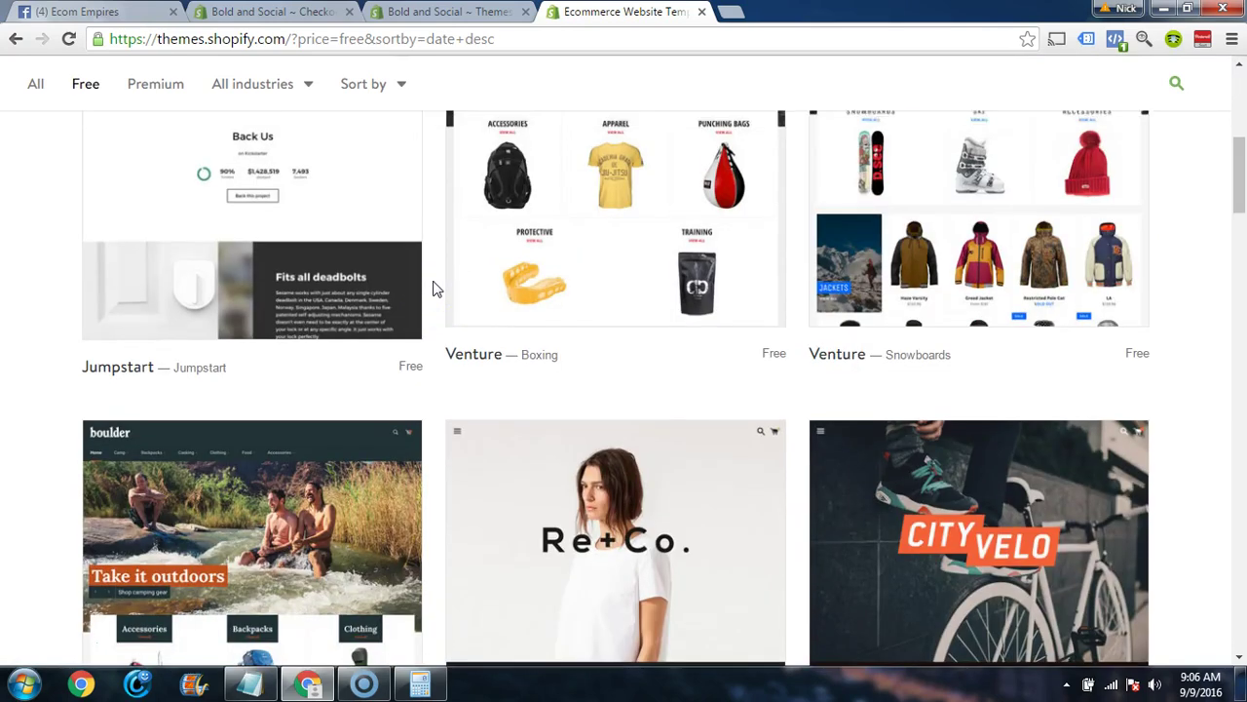
pyautogui.scroll(-3, 439, 287)
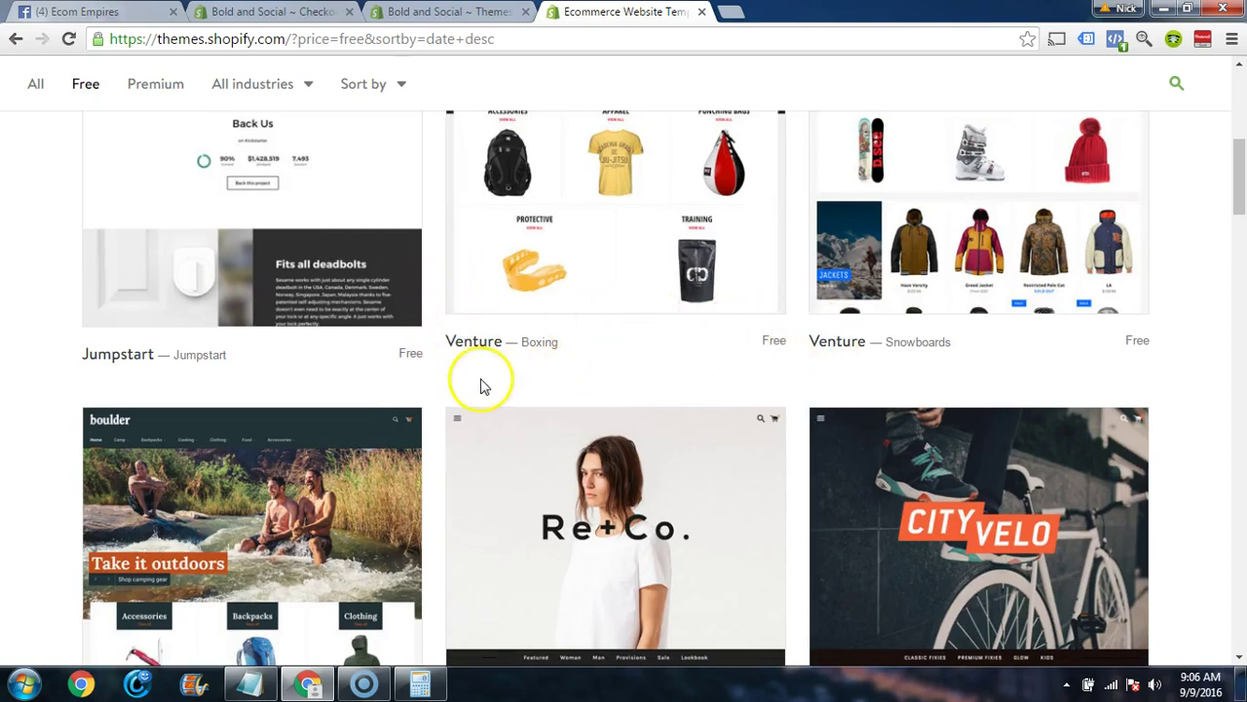
pyautogui.scroll(-3, 798, 405)
pyautogui.click(784, 378)
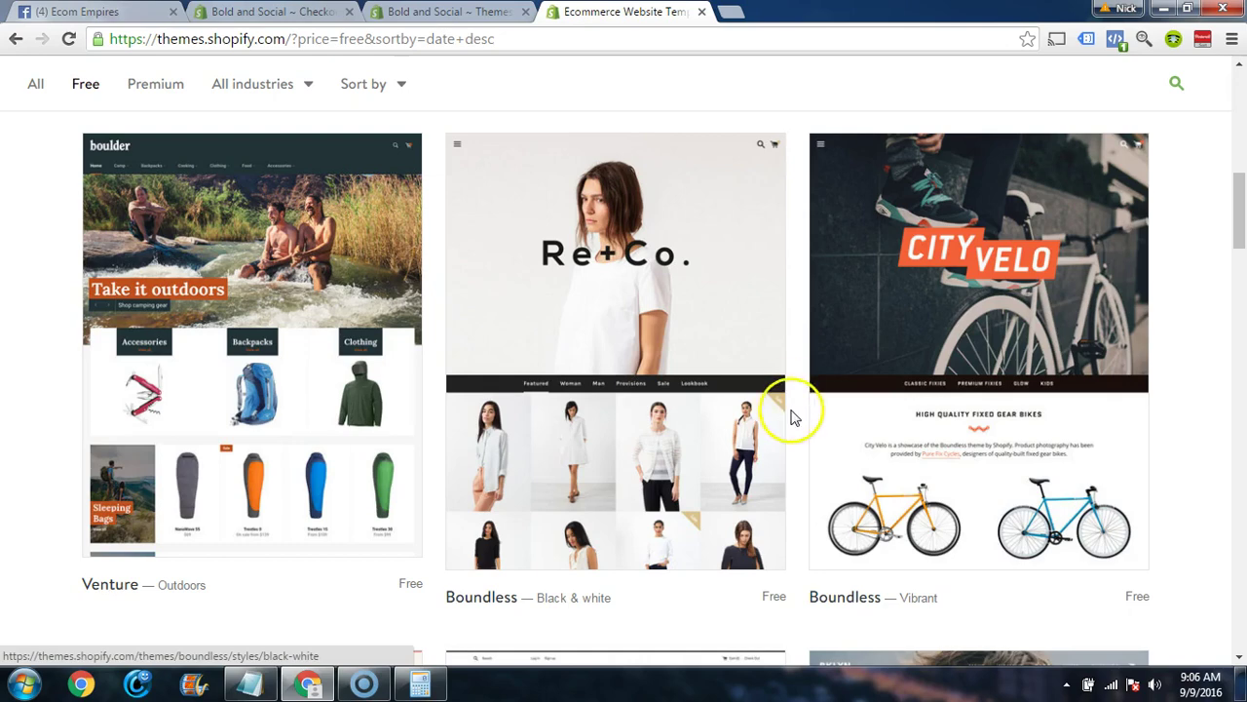
pyautogui.scroll(-4, 791, 417)
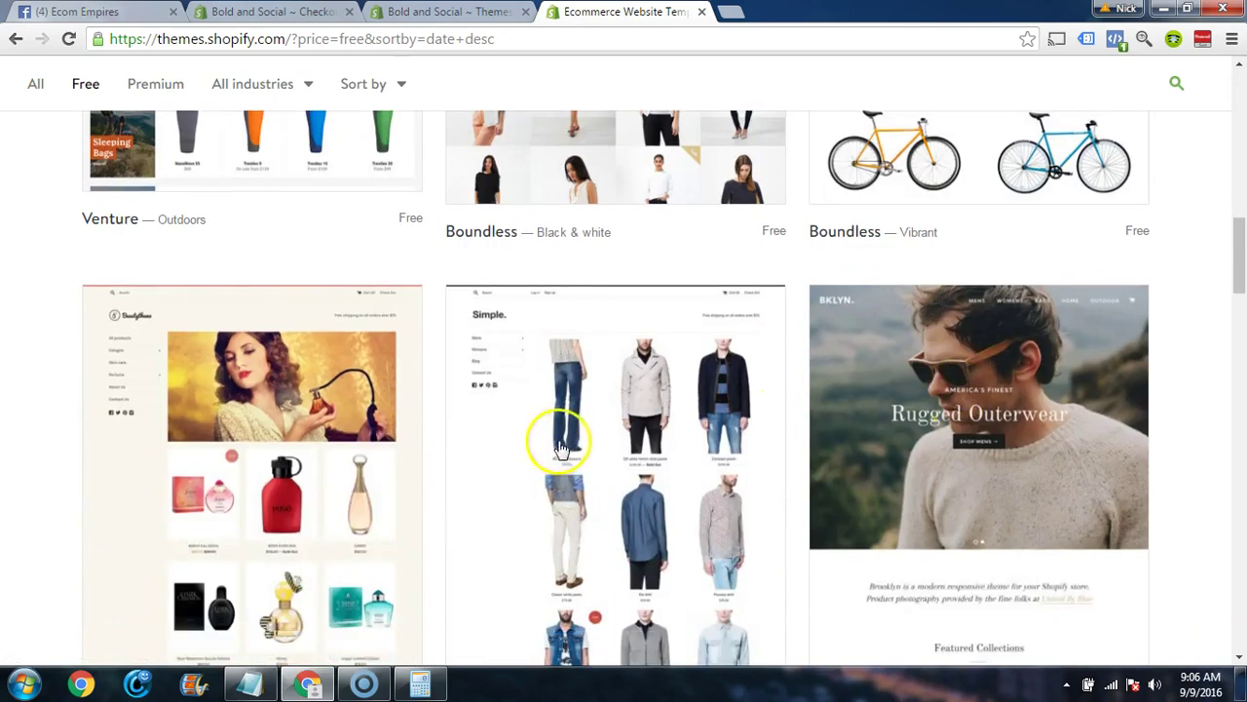
pyautogui.scroll(-2, 561, 447)
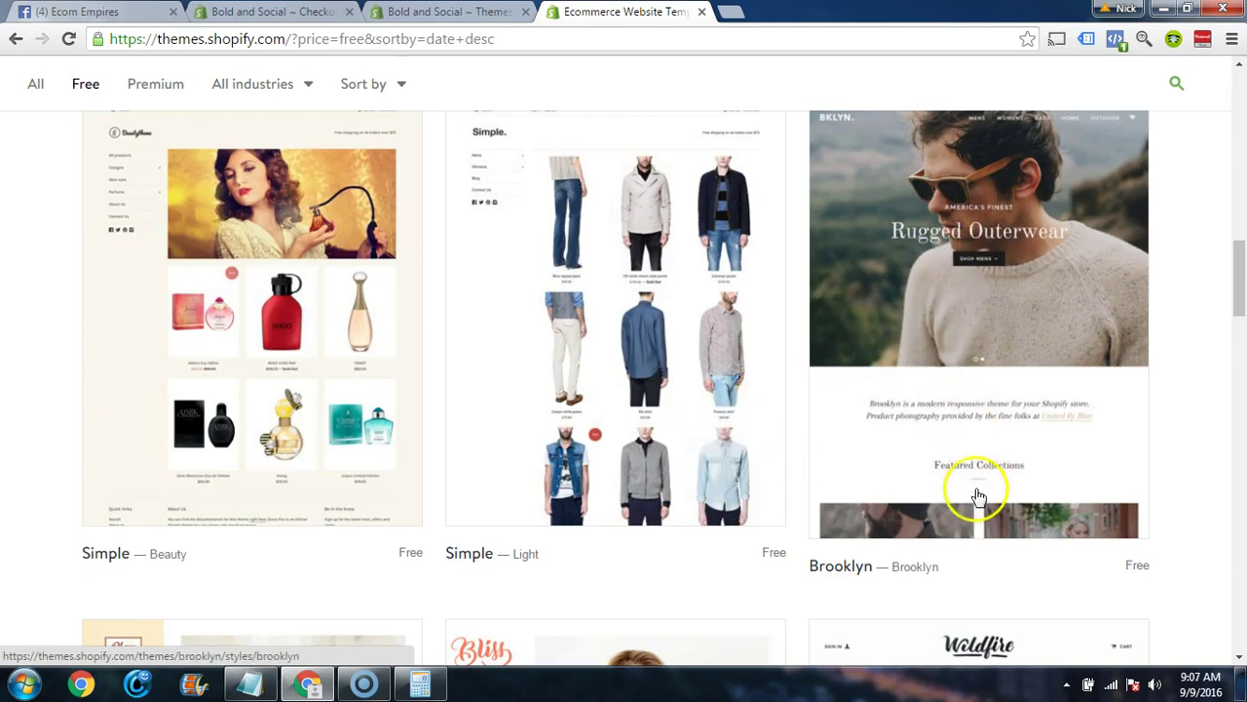
pyautogui.scroll(-2, 975, 412)
pyautogui.scroll(2, 1002, 445)
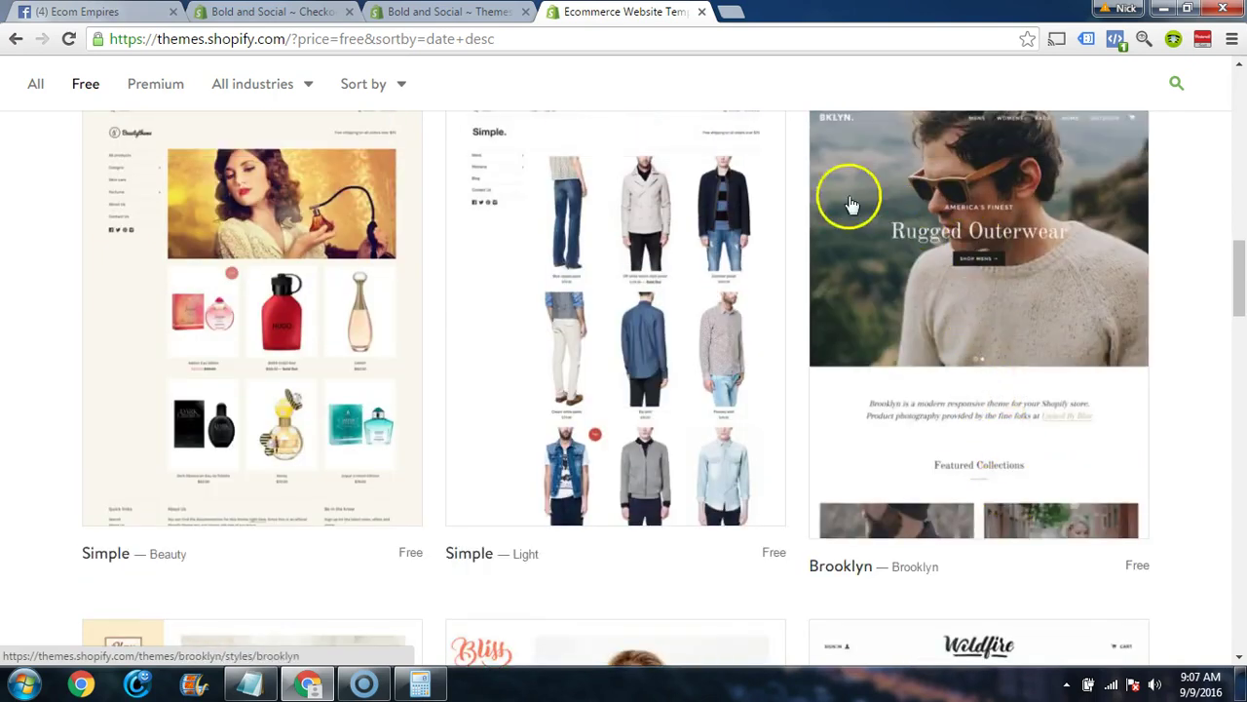
# - Open the Brooklyn theme's demo and browse its men's accessories collection
pyautogui.click(1038, 303)
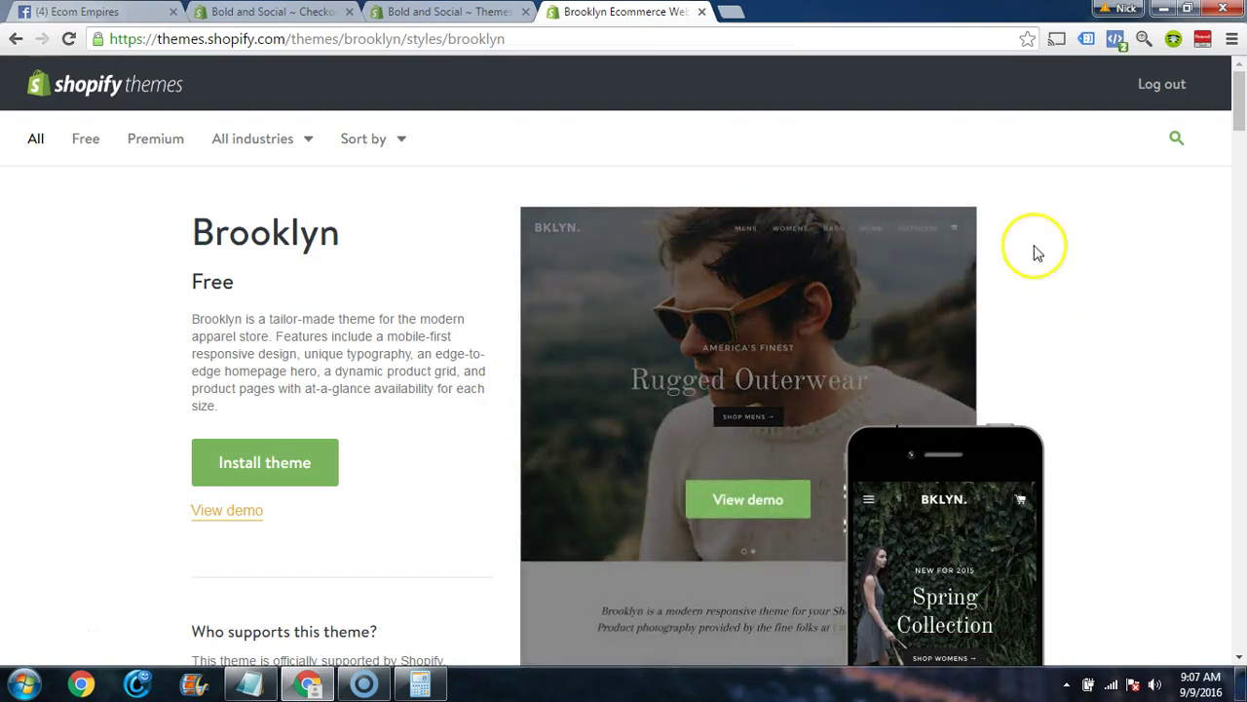
pyautogui.click(218, 512)
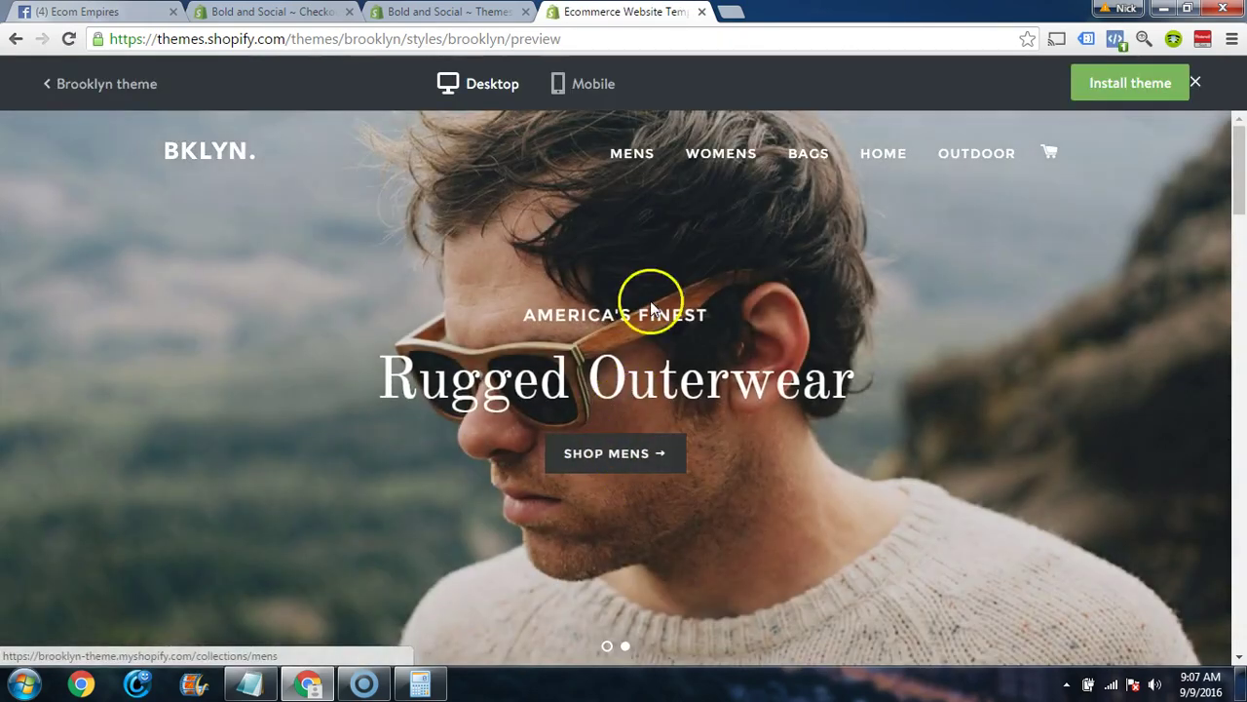
pyautogui.click(638, 153)
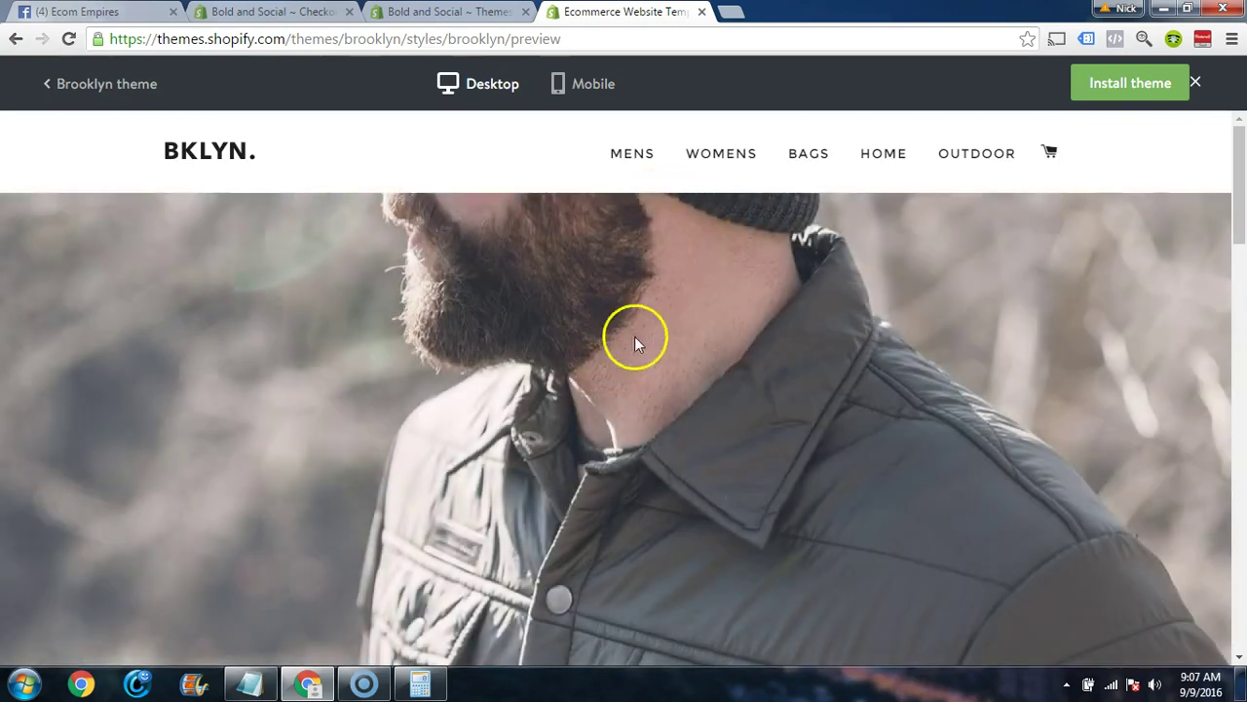
pyautogui.scroll(-5, 638, 356)
pyautogui.click(487, 368)
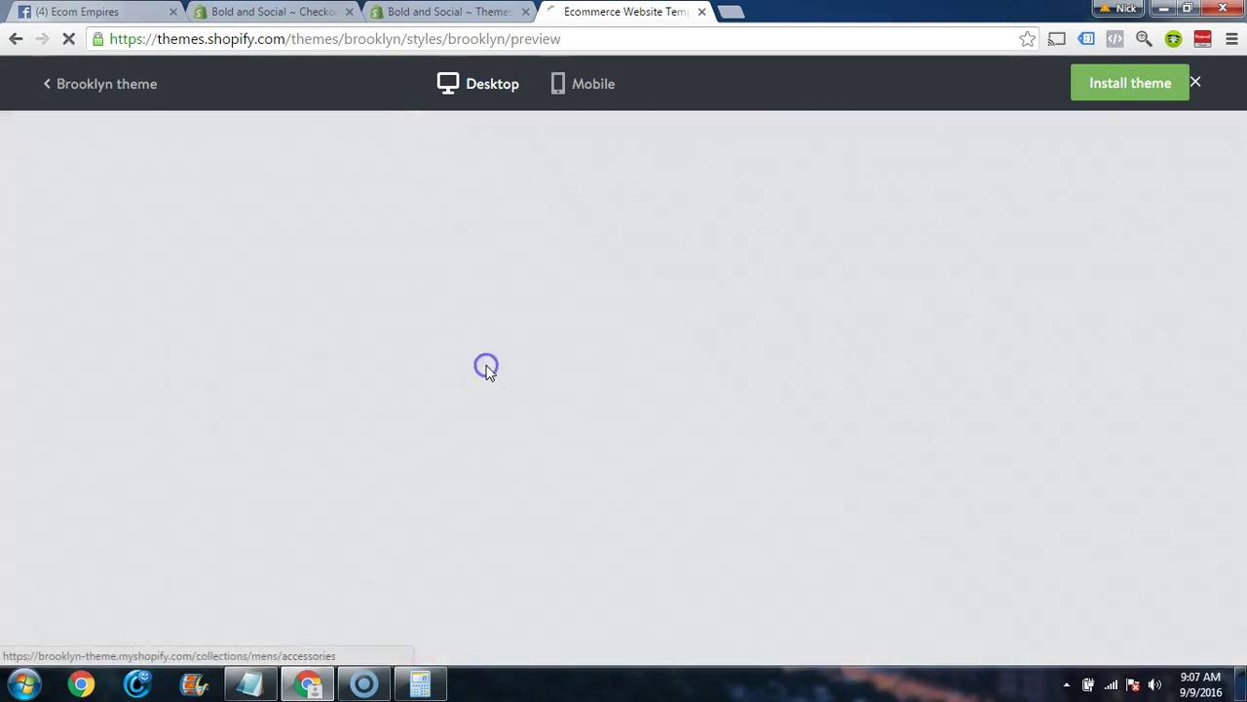
pyautogui.scroll(-10, 507, 428)
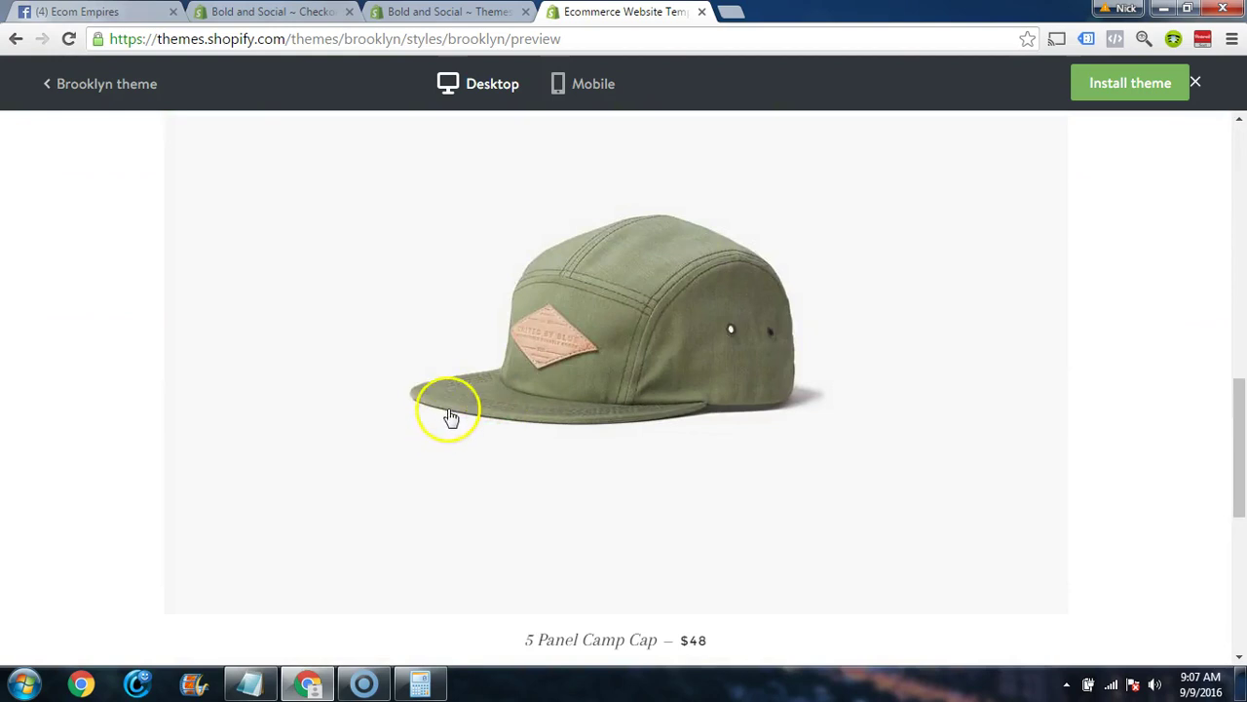
# - Open the 5 Panel Camp Cap in the demo store and look over its product page layout
pyautogui.click(549, 353)
pyautogui.scroll(-5, 747, 410)
pyautogui.scroll(5, 744, 407)
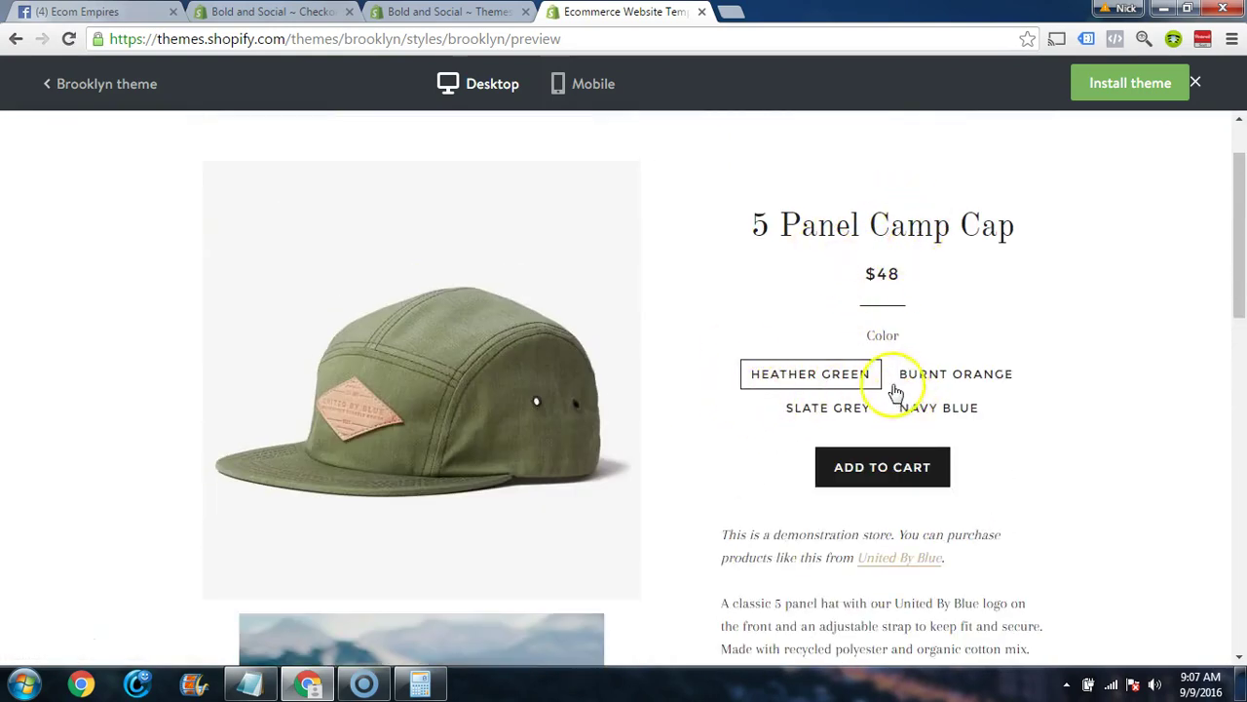
pyautogui.scroll(-2, 936, 438)
pyautogui.scroll(1, 834, 297)
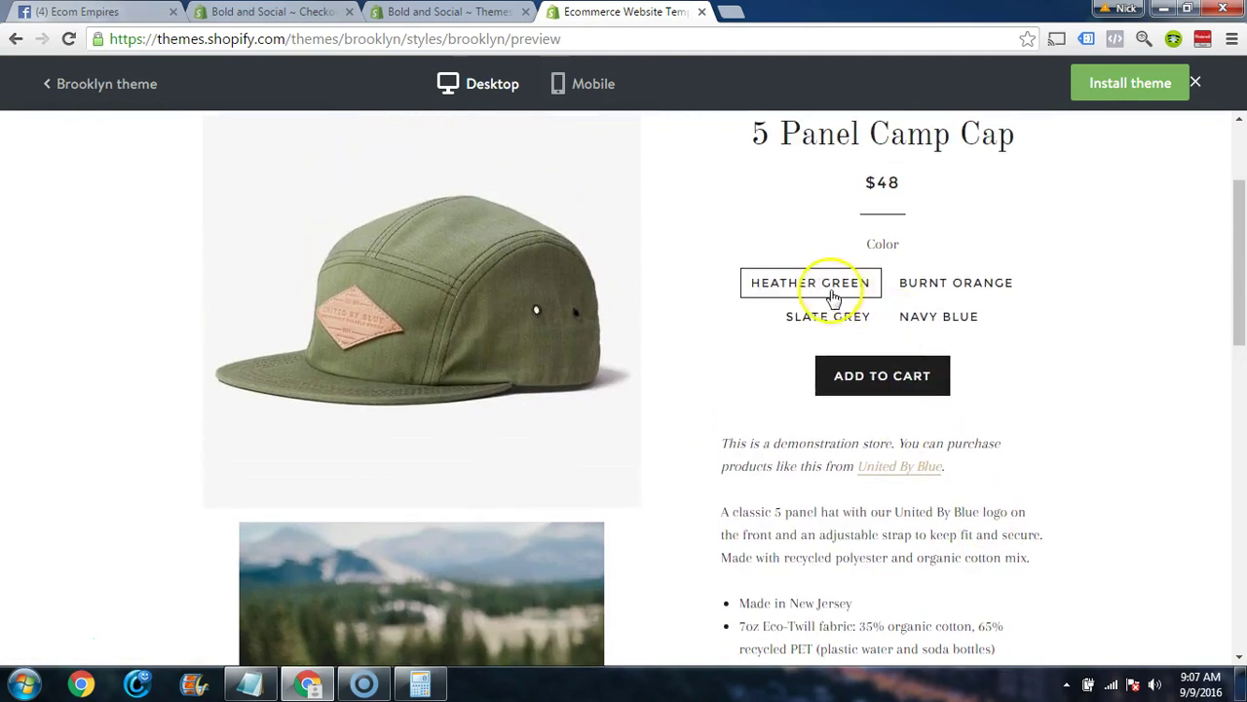
# - Try the cap's Burnt Orange, Navy Blue, Slate Grey and Heather Green color options and check the price
pyautogui.click(946, 279)
pyautogui.click(937, 315)
pyautogui.click(827, 315)
pyautogui.click(877, 285)
pyautogui.click(911, 285)
pyautogui.click(921, 314)
pyautogui.click(828, 318)
pyautogui.click(832, 284)
pyautogui.moveTo(914, 195); pyautogui.dragTo(839, 192)
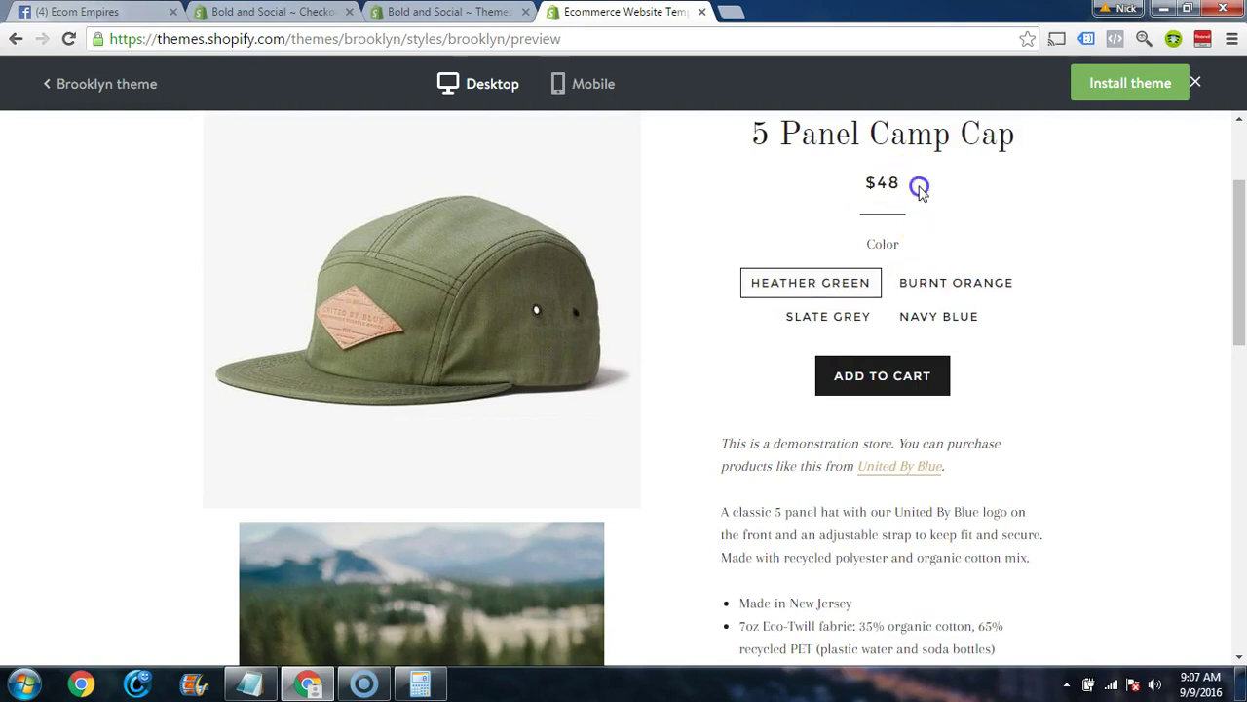
# - Examine the cap page's photos, description, sharing links, mailing list sign-up and footer
pyautogui.scroll(-10, 546, 308)
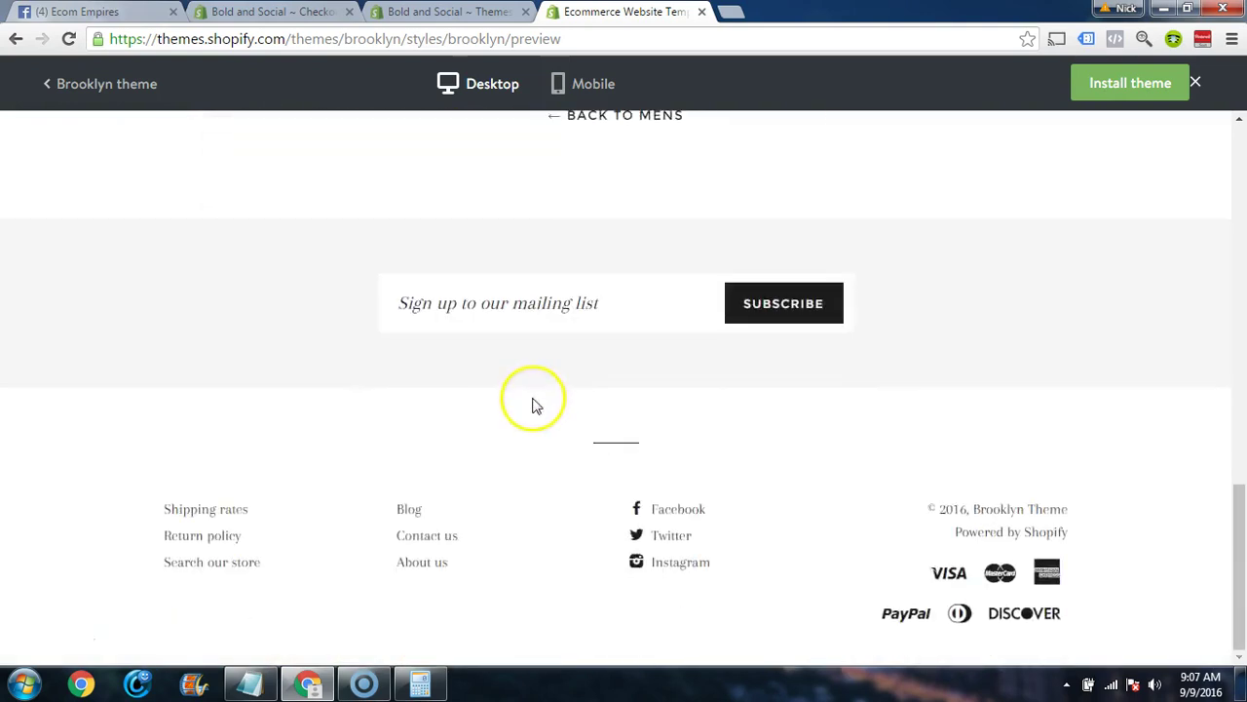
pyautogui.scroll(6, 487, 275)
pyautogui.scroll(4, 487, 275)
pyautogui.scroll(-6, 541, 438)
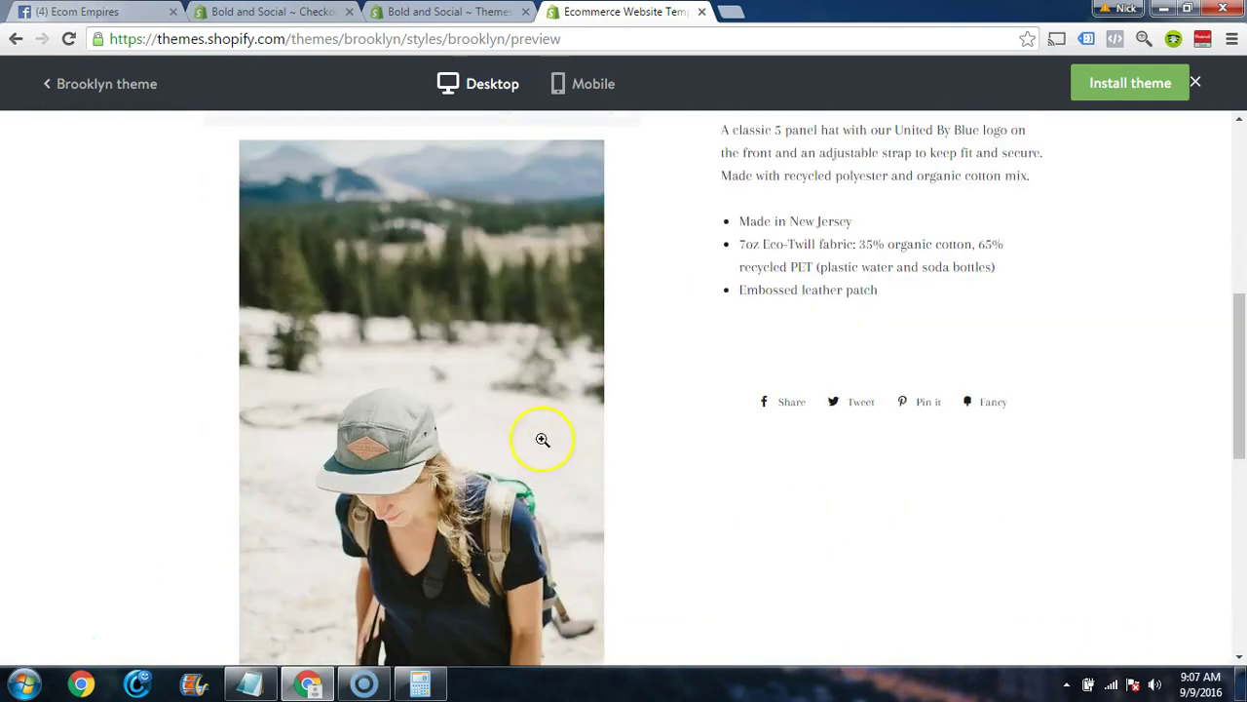
pyautogui.scroll(3, 560, 478)
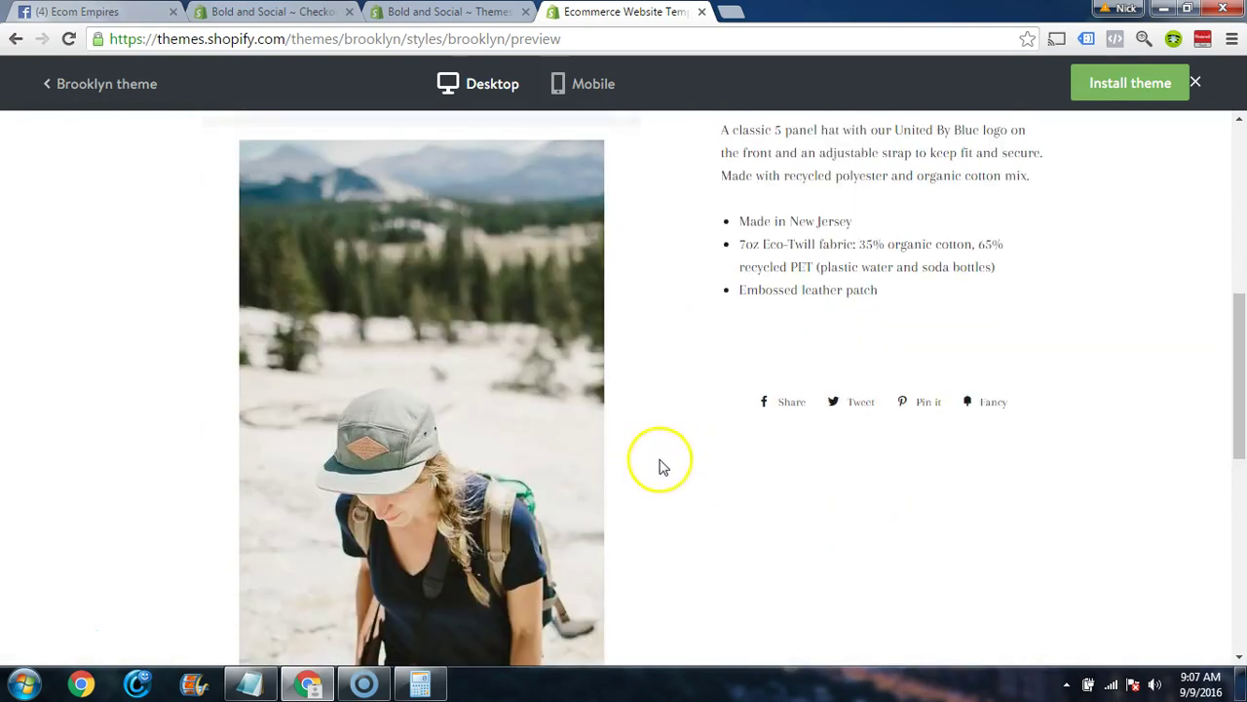
pyautogui.scroll(6, 657, 458)
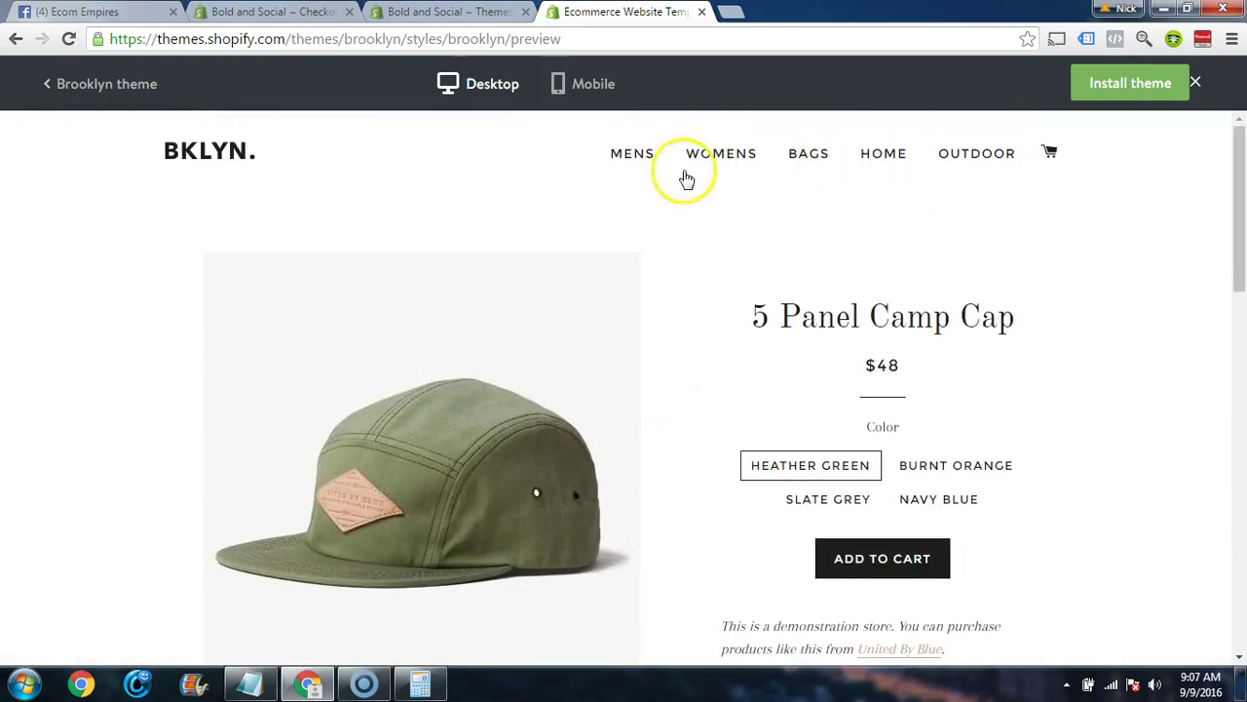
# - Leave the Brooklyn demo, return to the free themes and open the Blue style of the Supply theme
pyautogui.click(139, 86)
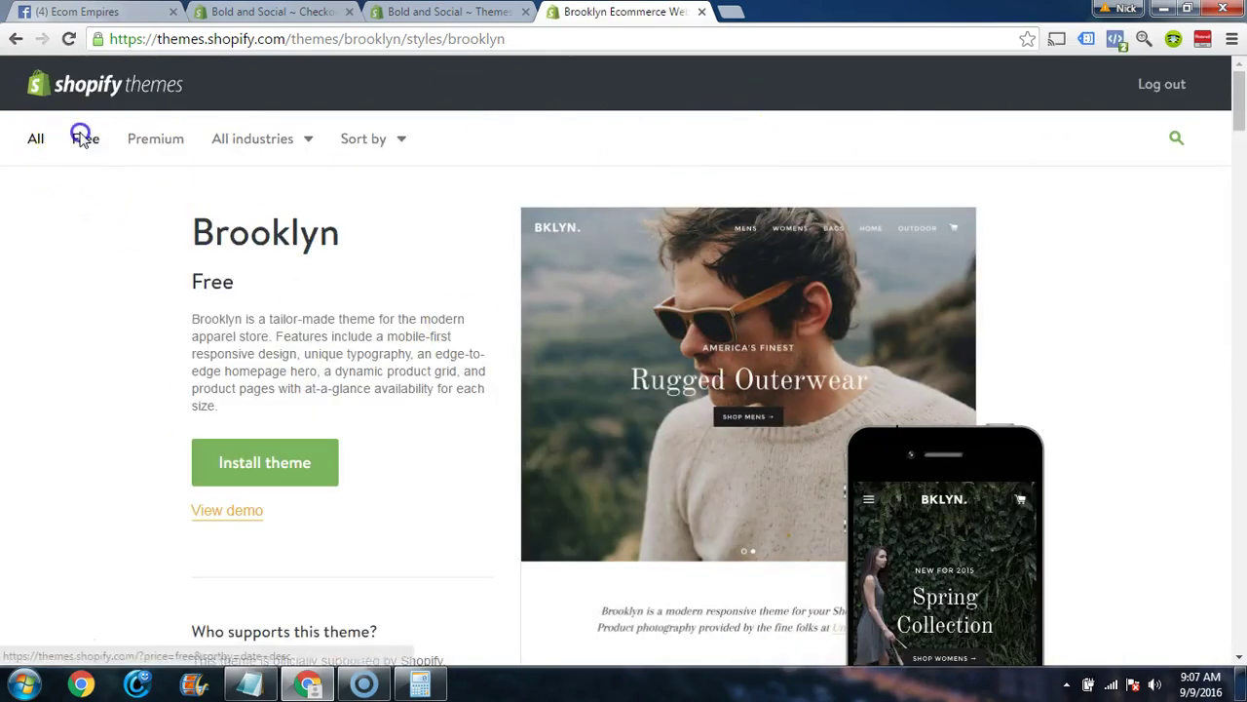
pyautogui.click(85, 138)
pyautogui.scroll(-14, 752, 341)
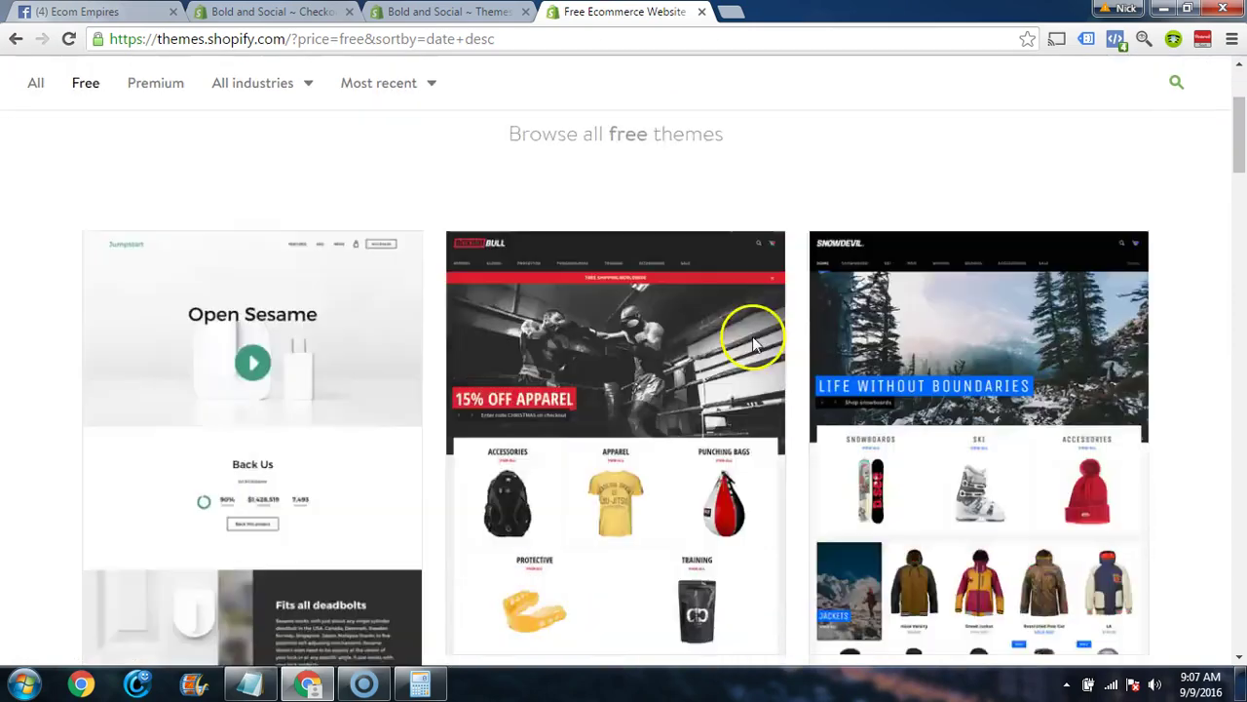
pyautogui.scroll(-10, 449, 364)
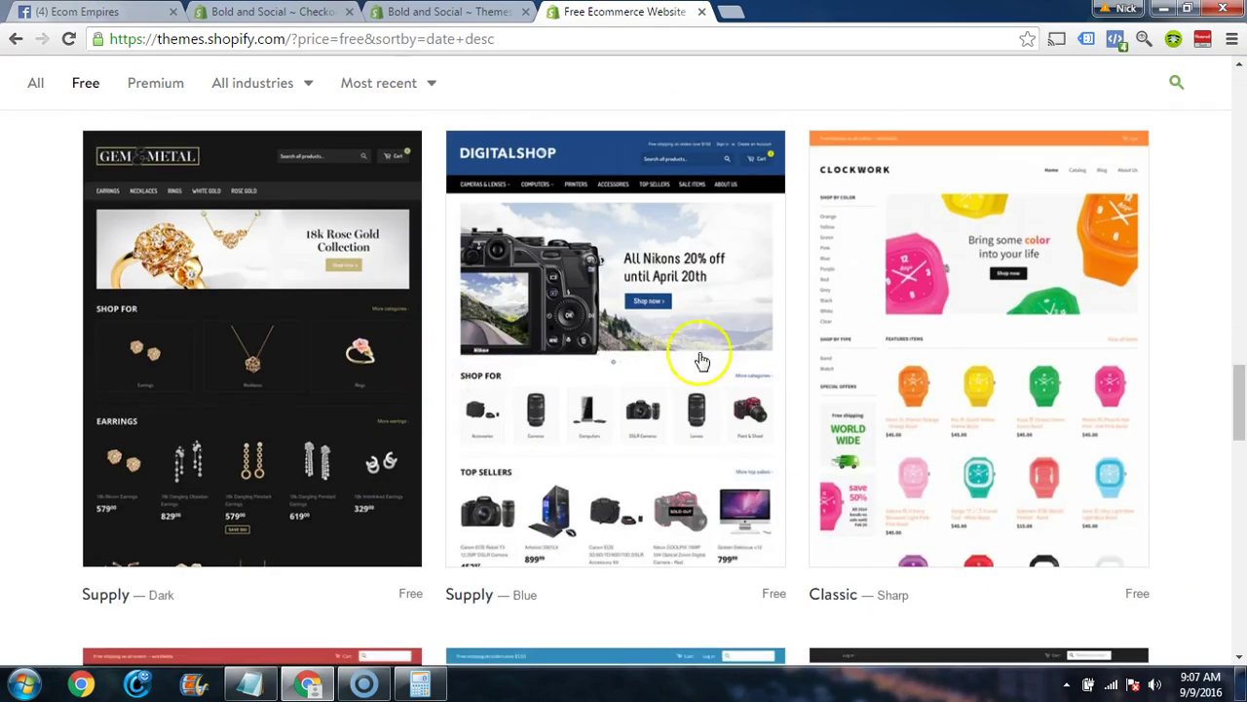
pyautogui.click(618, 397)
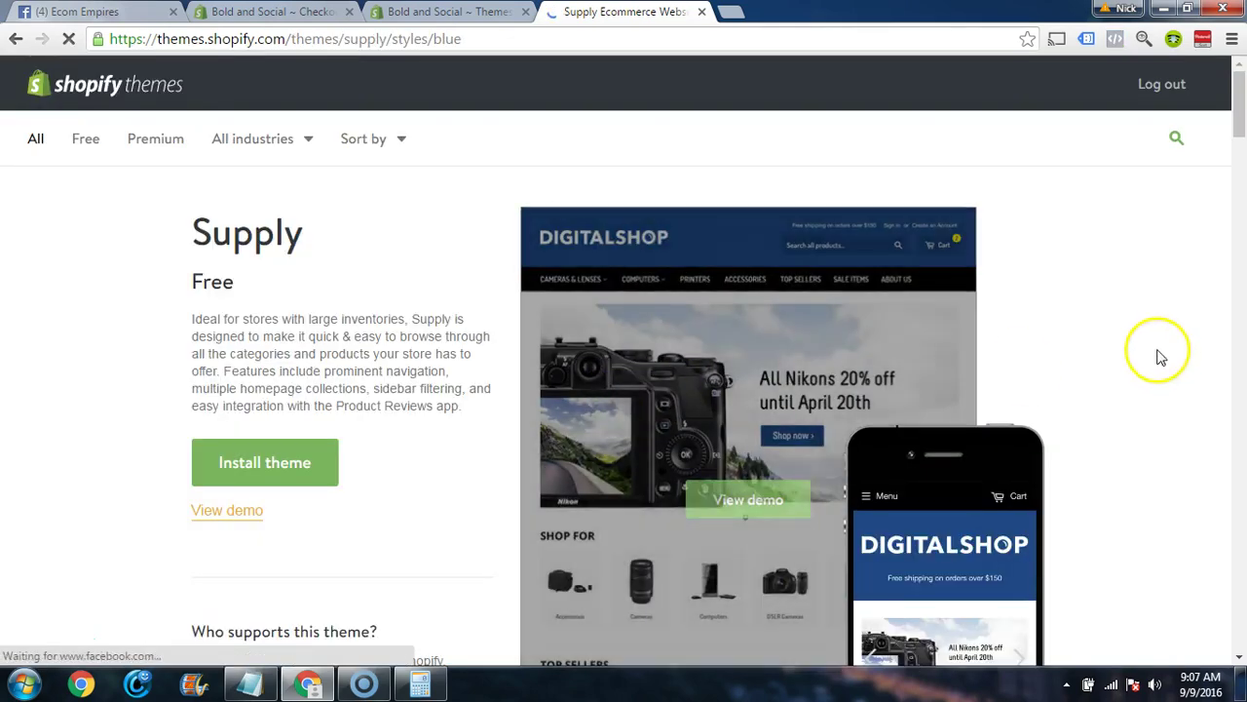
# - Look over the Supply theme's description, desktop and mobile previews and included styles, and close the theme store
pyautogui.scroll(-5, 1111, 292)
pyautogui.scroll(5, 1131, 321)
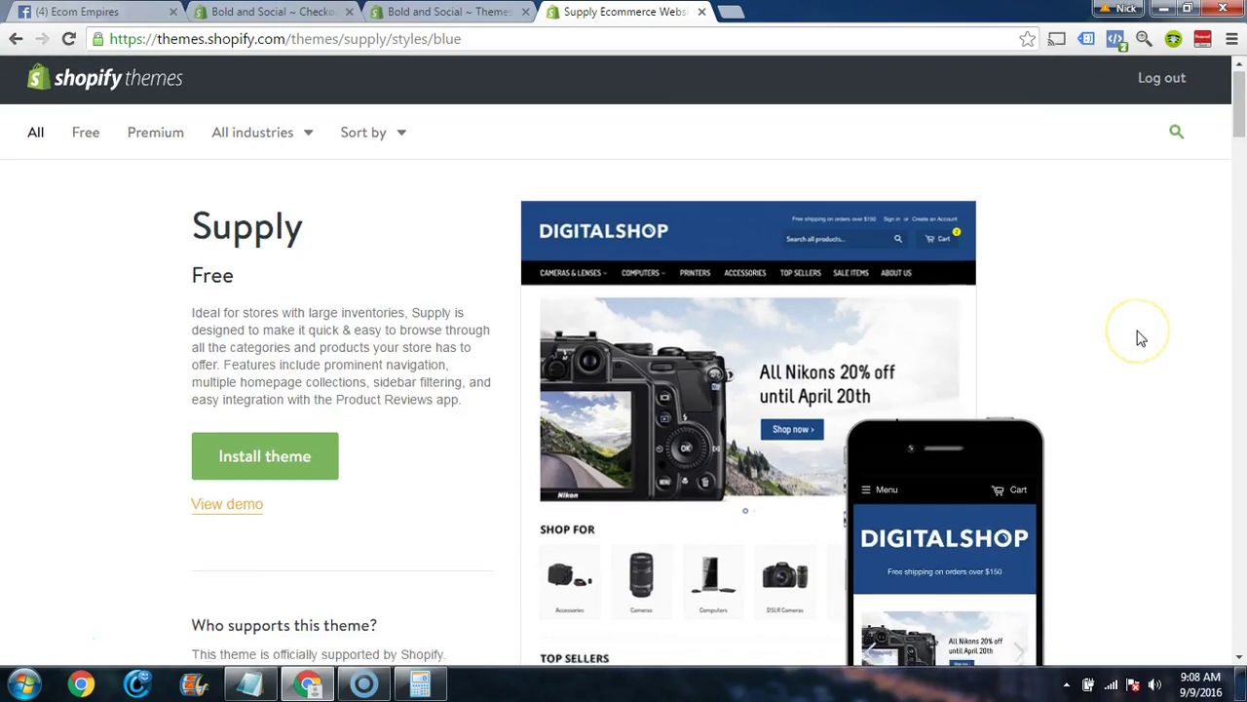
pyautogui.scroll(-3, 1142, 338)
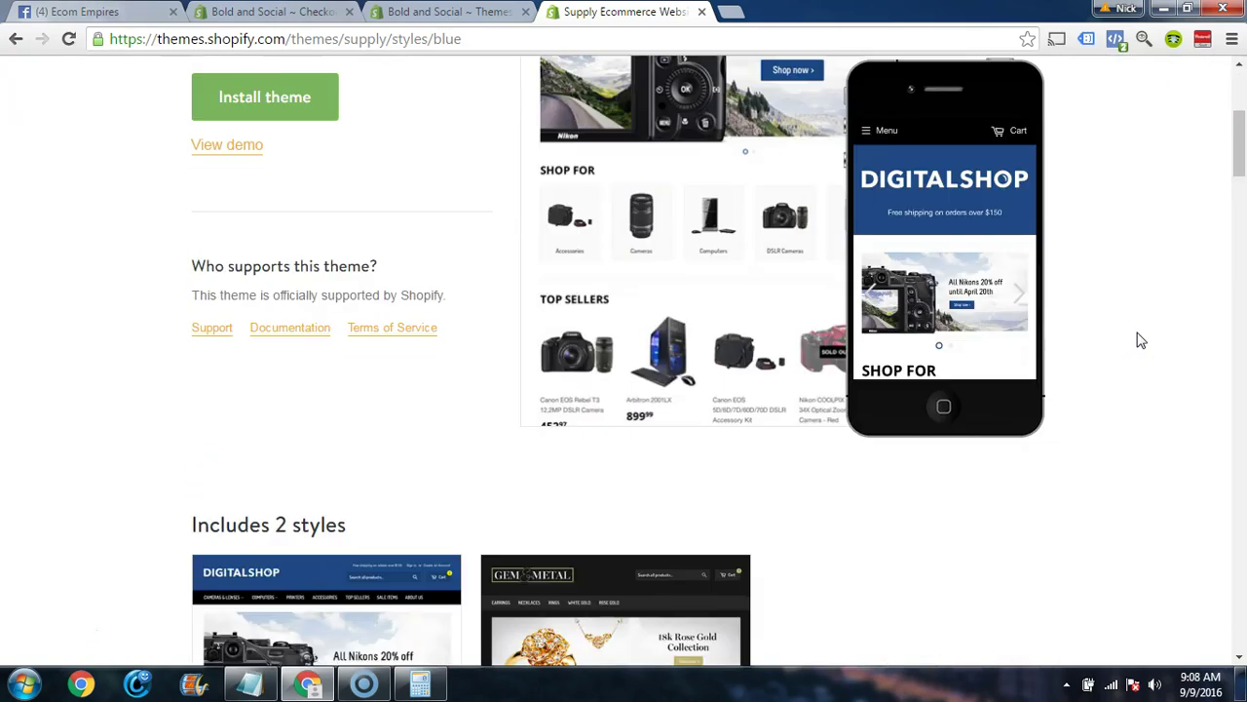
pyautogui.scroll(3, 936, 351)
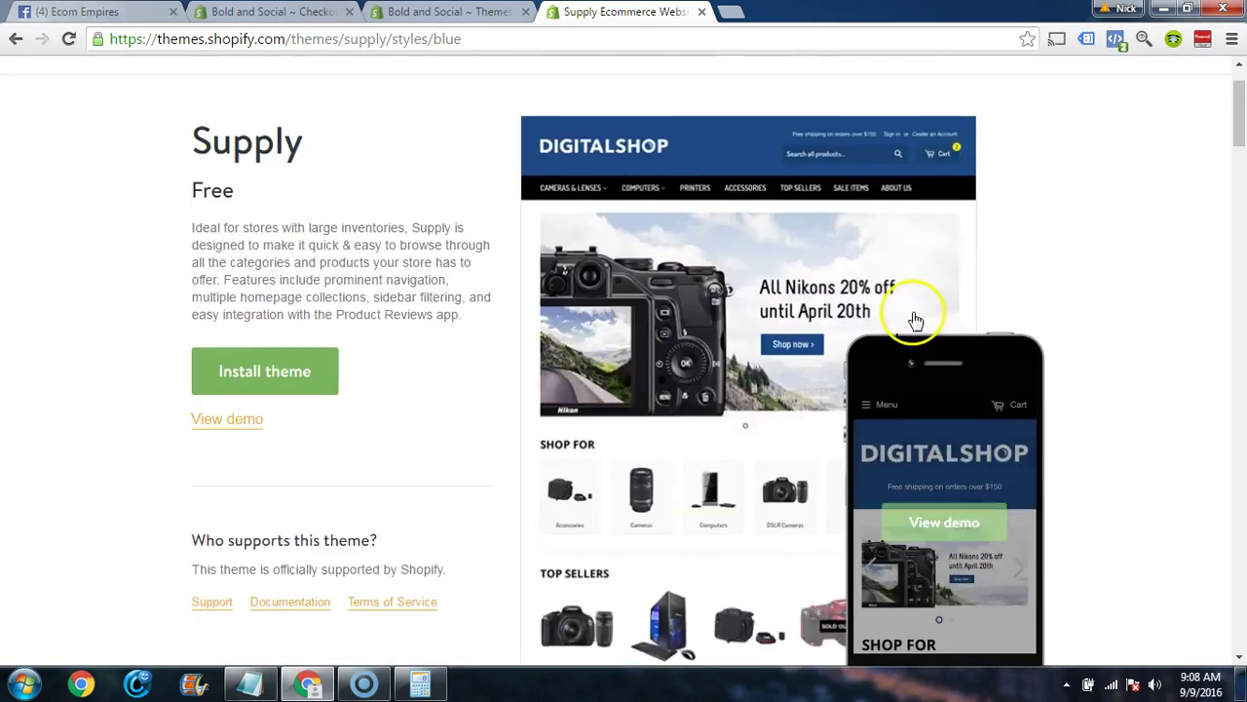
pyautogui.scroll(-2, 895, 338)
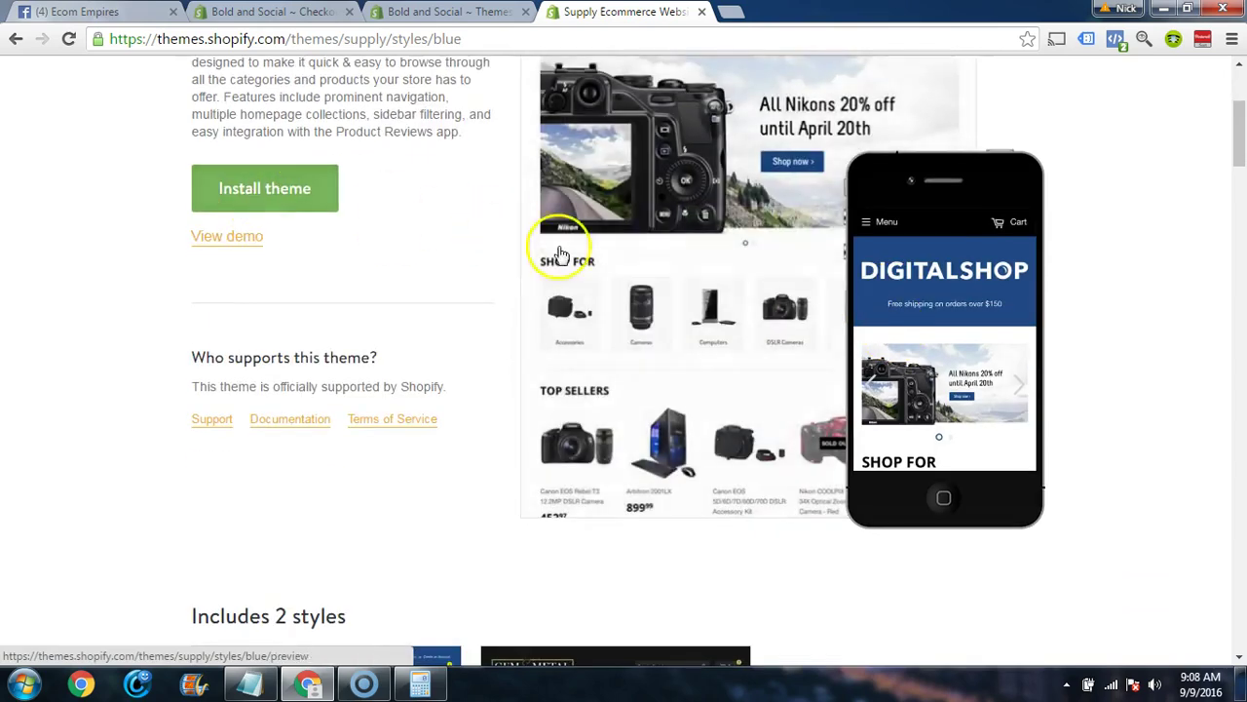
pyautogui.scroll(2, 812, 340)
pyautogui.click(702, 12)
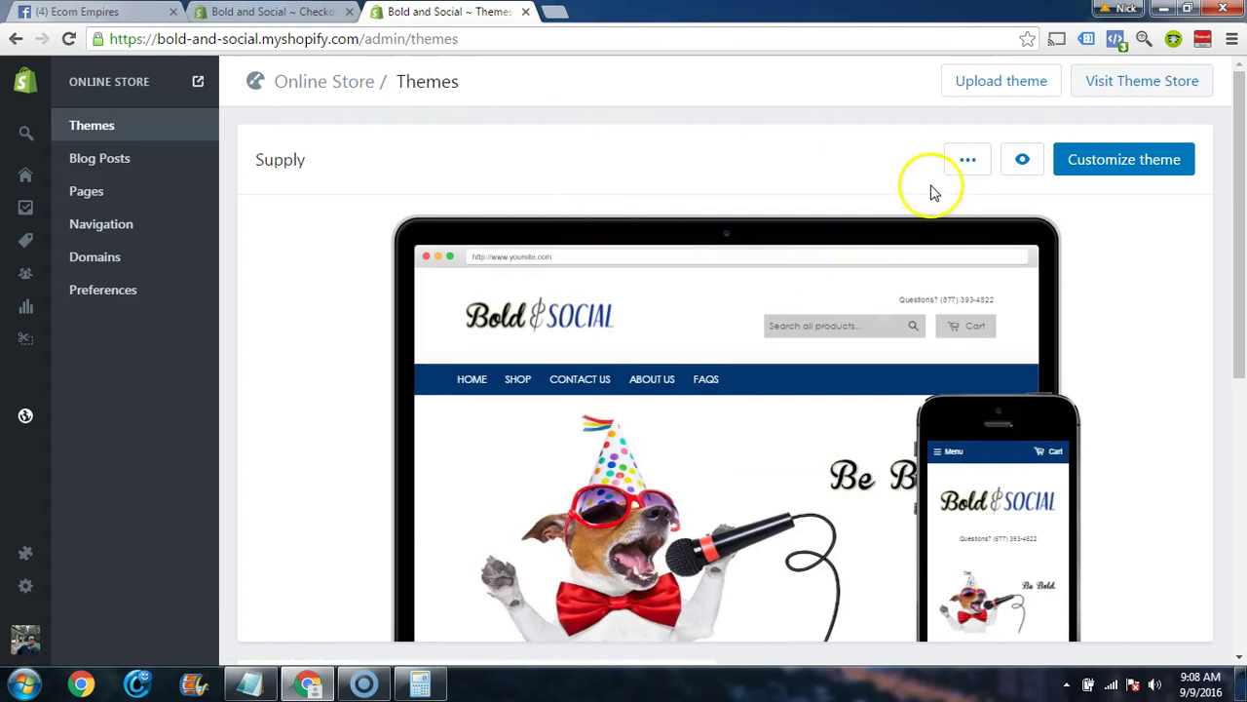
# - Open the store's Supply theme for customization and view its Colors settings alongside the home page preview
pyautogui.scroll(-5, 906, 244)
pyautogui.scroll(4, 880, 286)
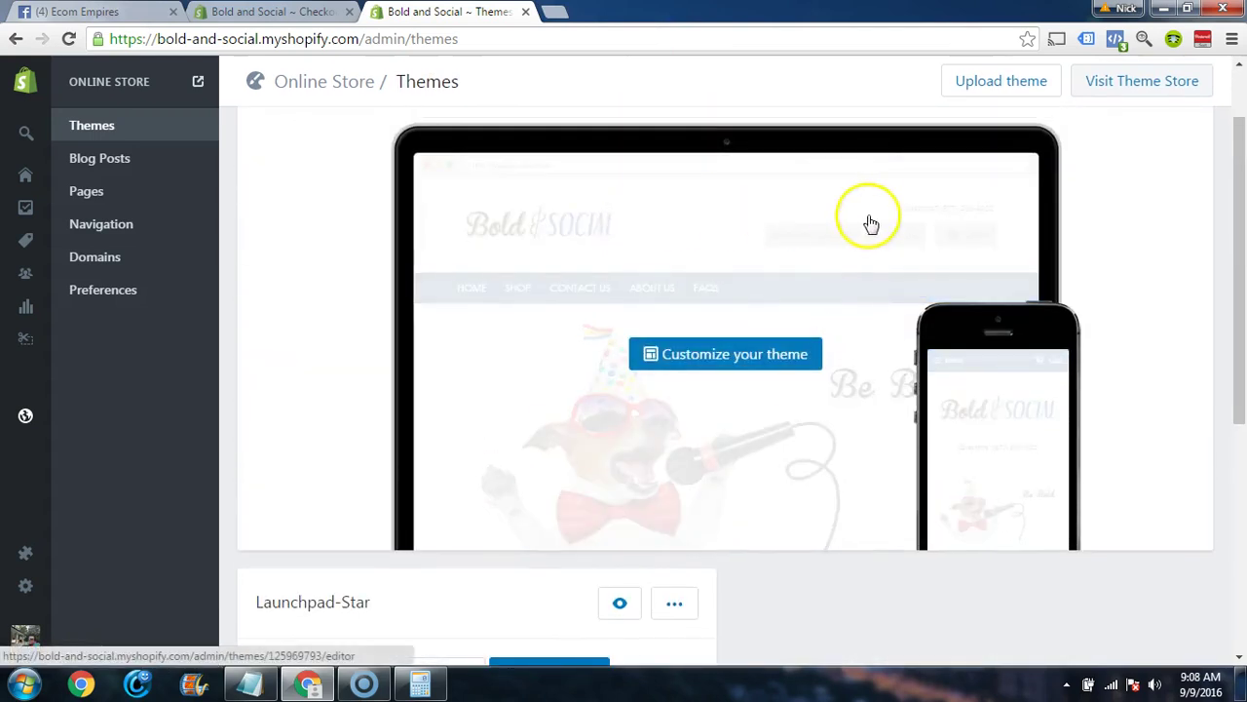
pyautogui.scroll(1, 871, 224)
pyautogui.scroll(-1, 961, 209)
pyautogui.scroll(1, 1122, 184)
pyautogui.click(1124, 177)
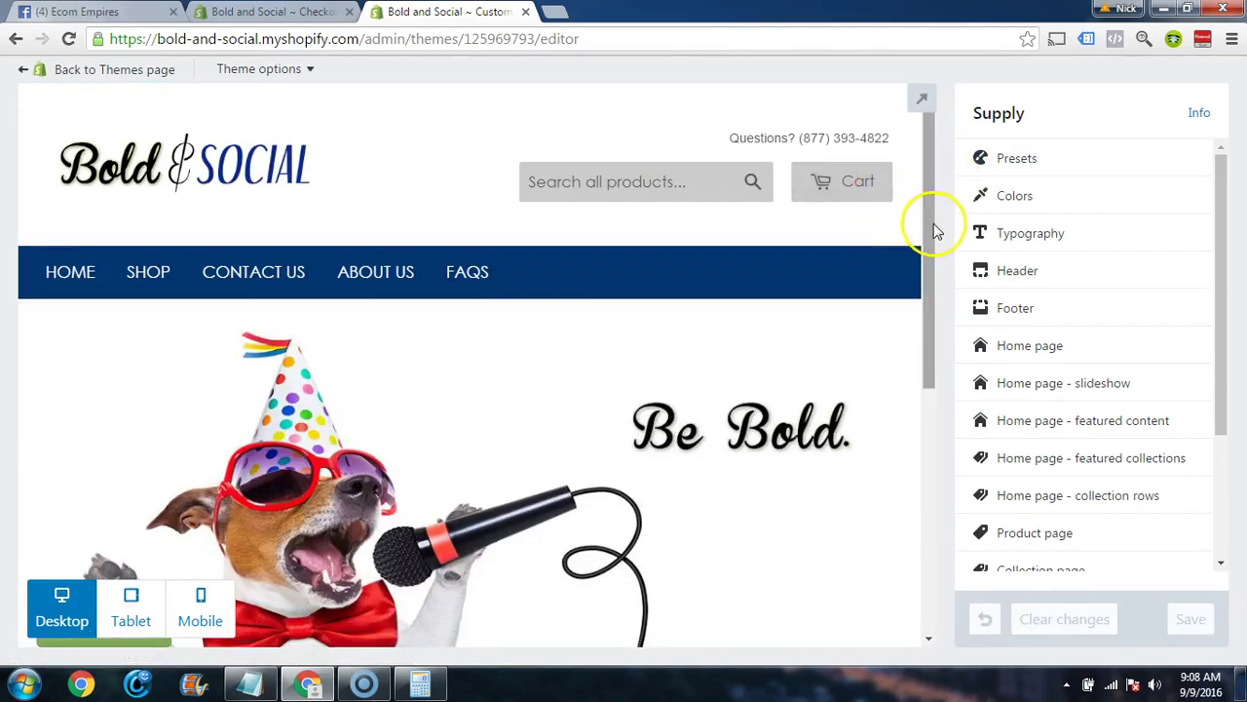
pyautogui.click(1015, 198)
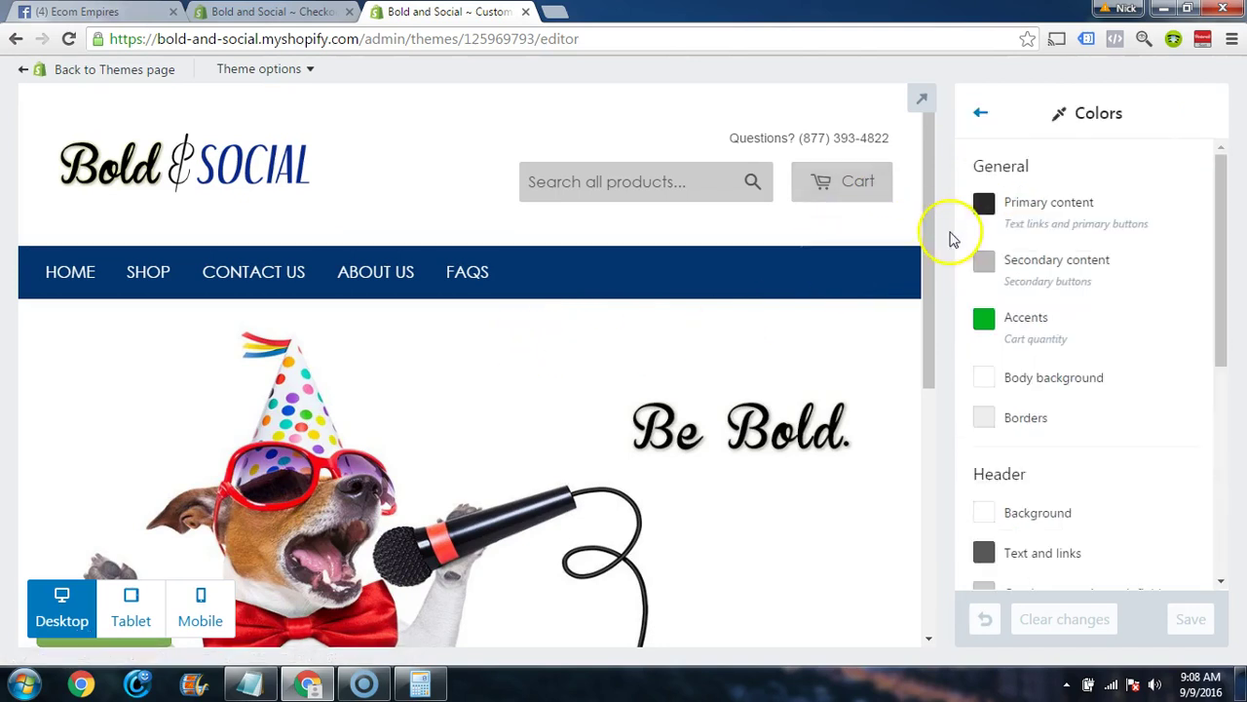
pyautogui.scroll(-5, 875, 306)
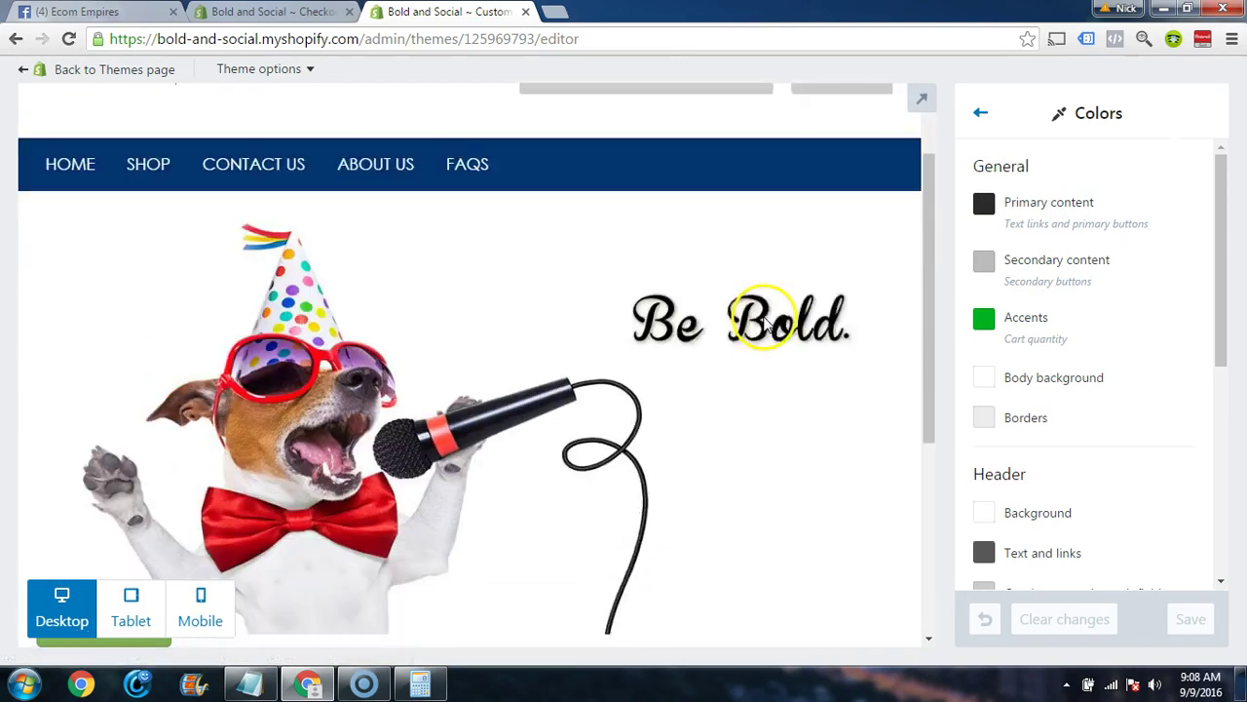
# - Set the second home page section to Featured content and the third to Featured collections
pyautogui.scroll(-1, 766, 325)
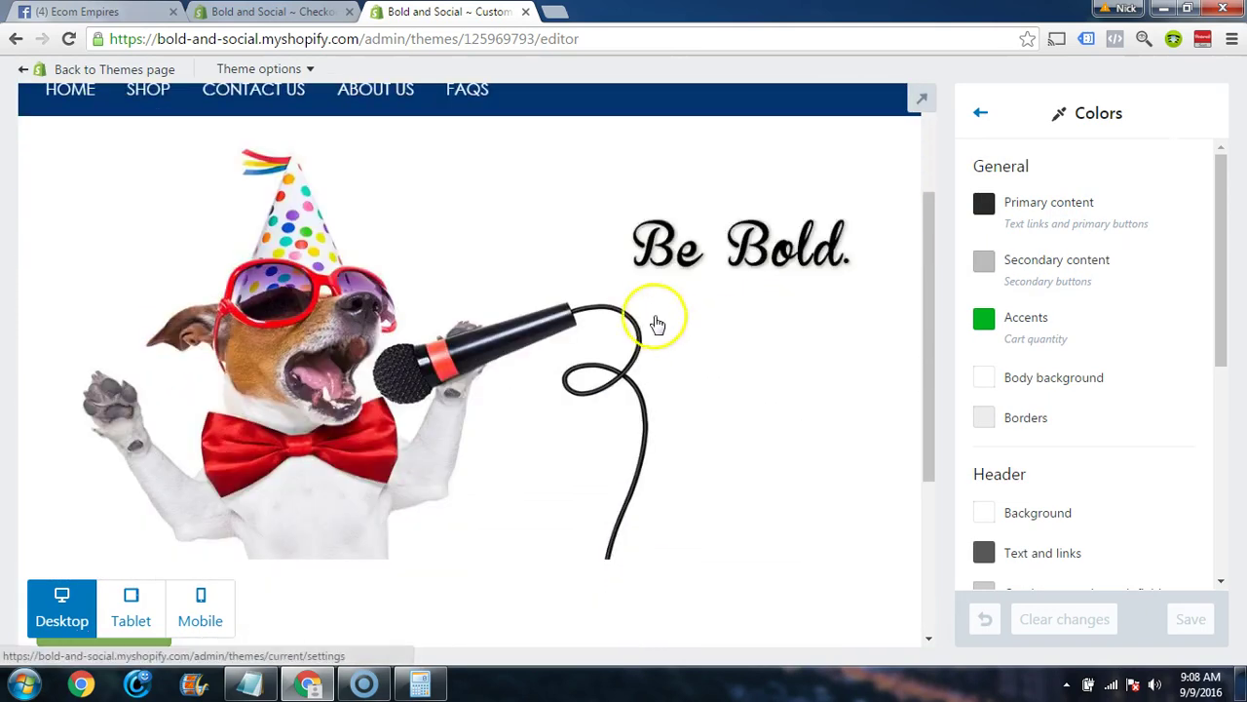
pyautogui.scroll(-3, 751, 322)
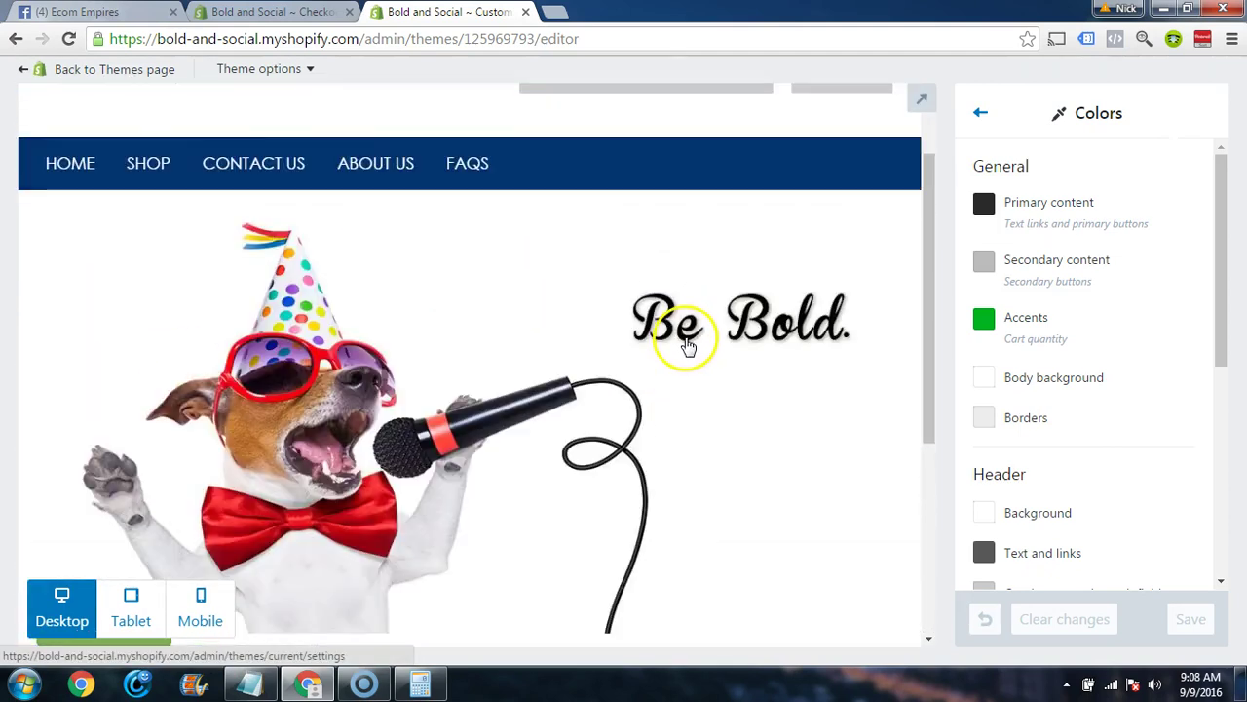
pyautogui.click(984, 115)
pyautogui.scroll(-1, 1043, 380)
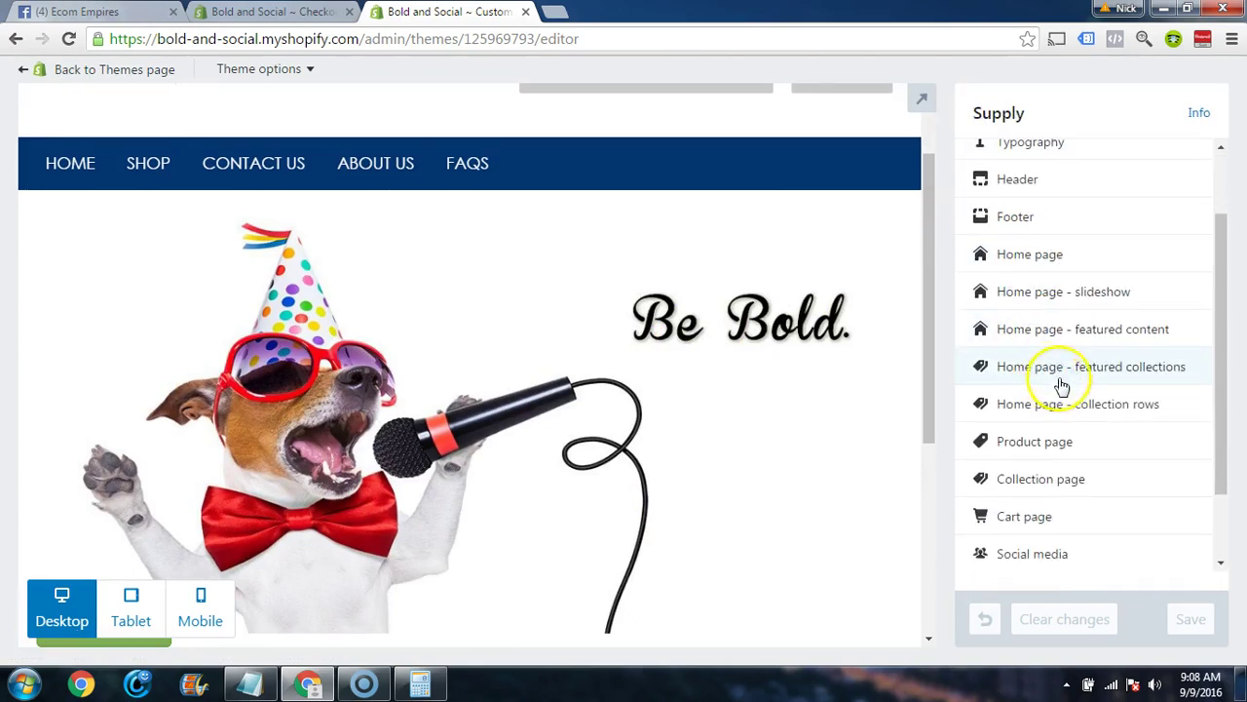
pyautogui.click(1039, 259)
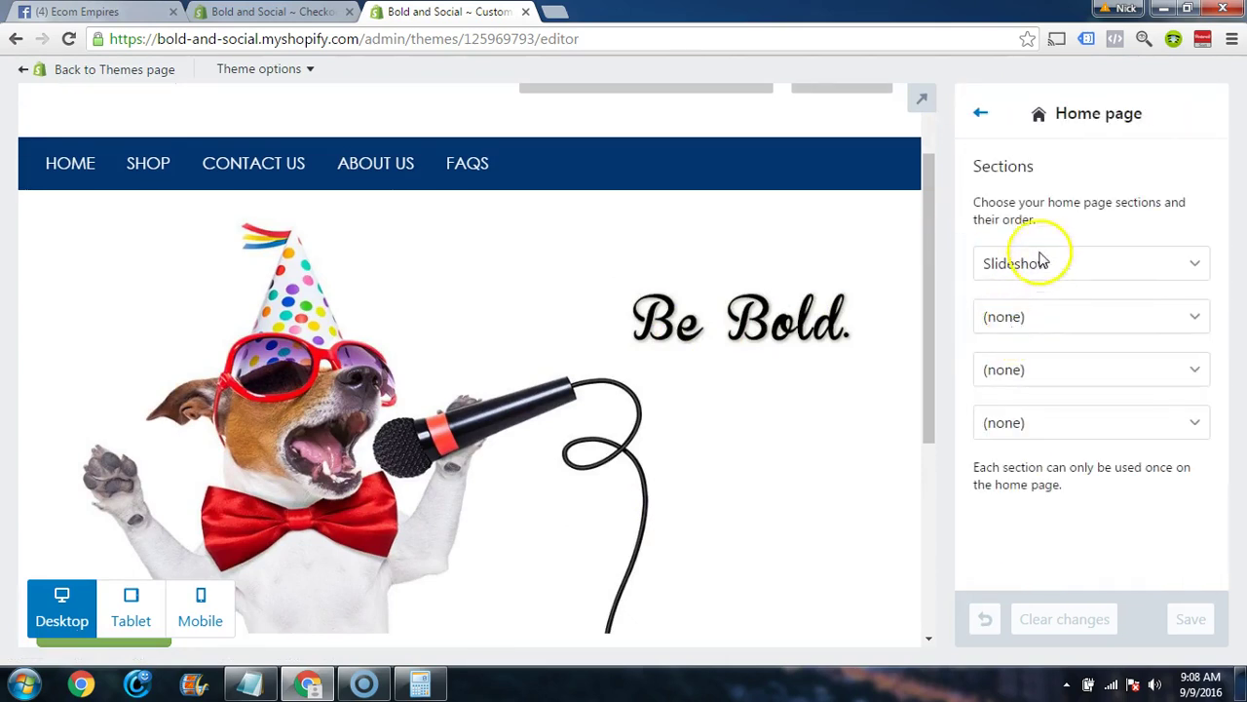
pyautogui.click(1029, 332)
pyautogui.click(1018, 382)
pyautogui.click(1024, 367)
pyautogui.click(1008, 457)
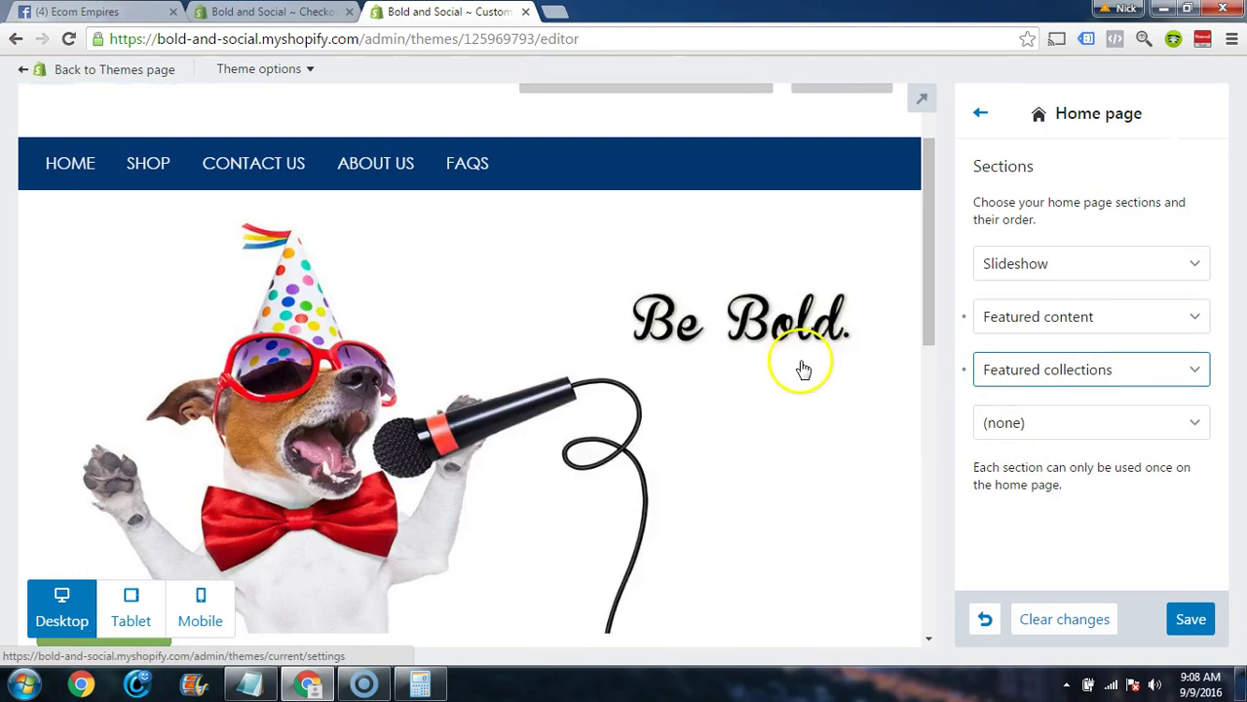
# - Review the added sections in the home page preview and return to the theme's Colors settings
pyautogui.scroll(-2, 791, 365)
pyautogui.scroll(3, 757, 406)
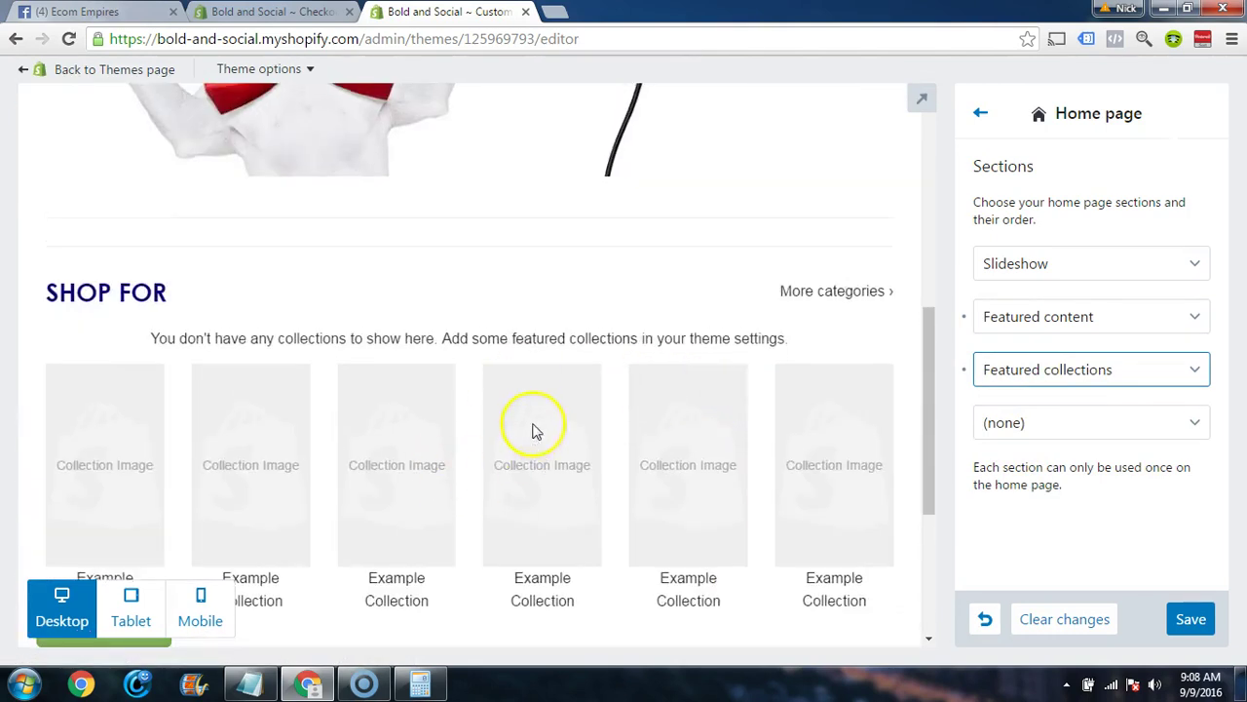
pyautogui.scroll(-1, 614, 431)
pyautogui.click(983, 114)
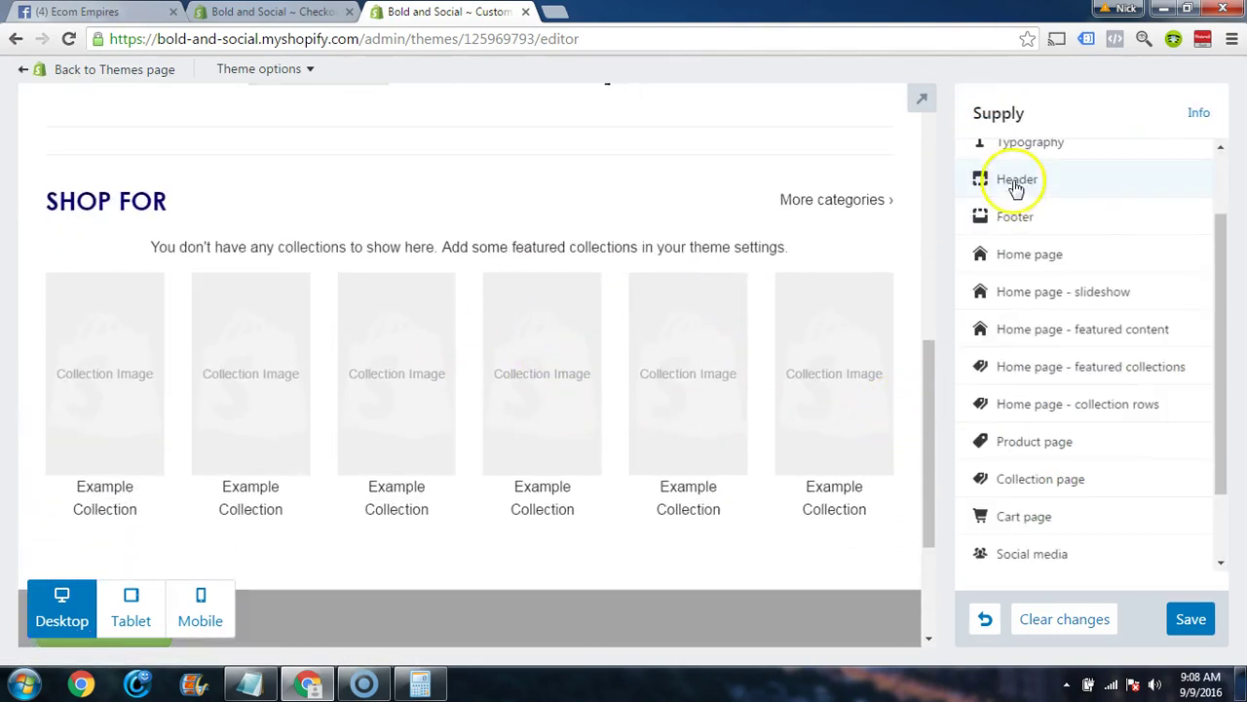
pyautogui.scroll(2, 1049, 273)
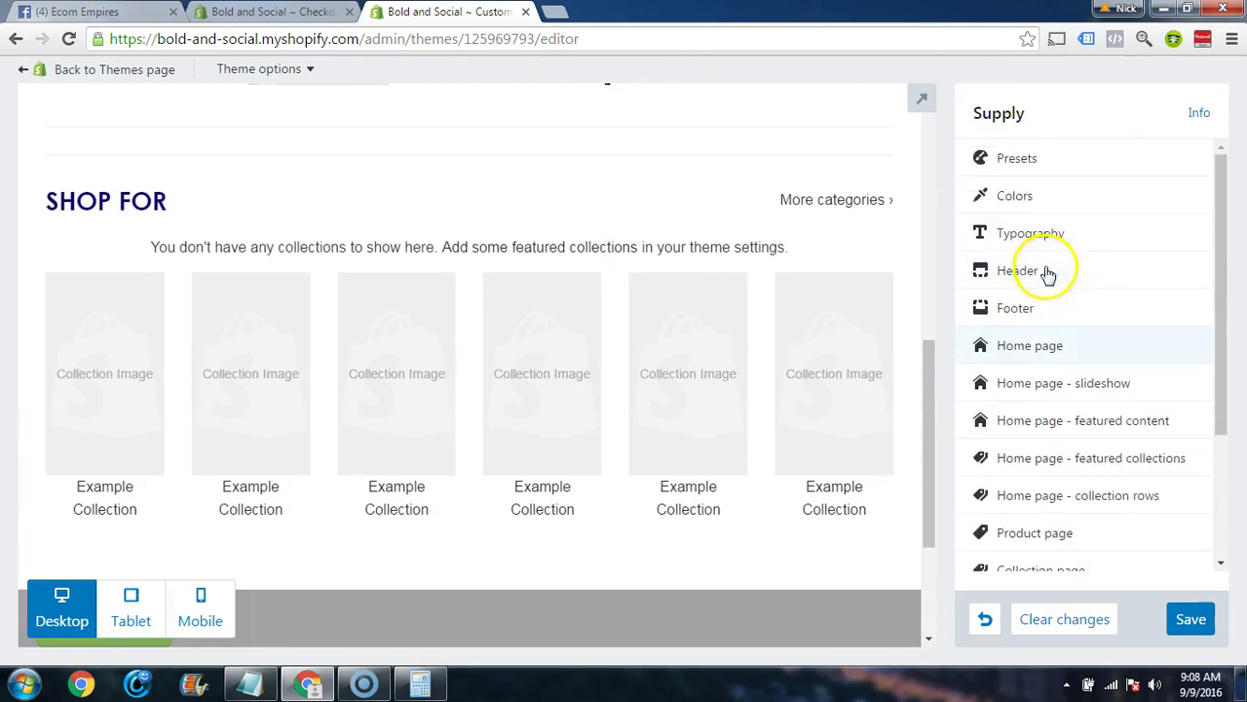
pyautogui.click(1016, 198)
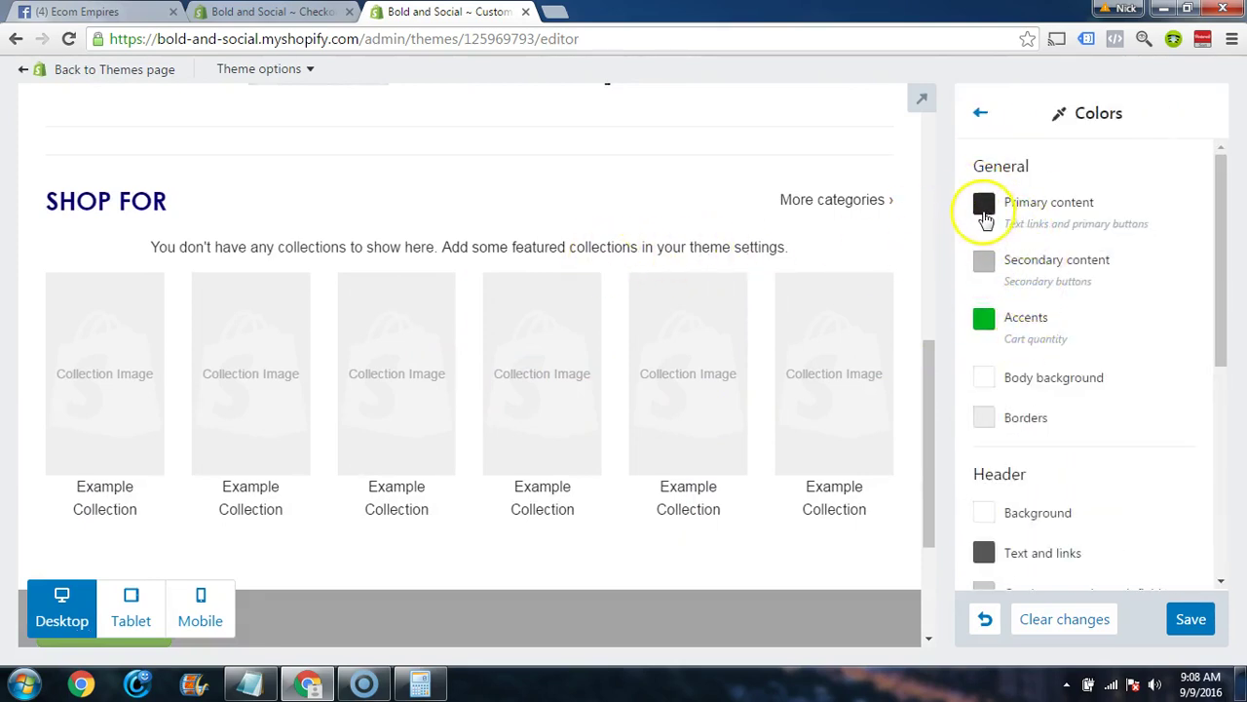
# - Try #766060 as the primary content color and #9f8080 as the secondary content color, and check them in the preview
pyautogui.click(984, 205)
pyautogui.moveTo(1031, 314); pyautogui.dragTo(1119, 299)
pyautogui.moveTo(1101, 359); pyautogui.dragTo(1009, 302)
pyautogui.click(1179, 256)
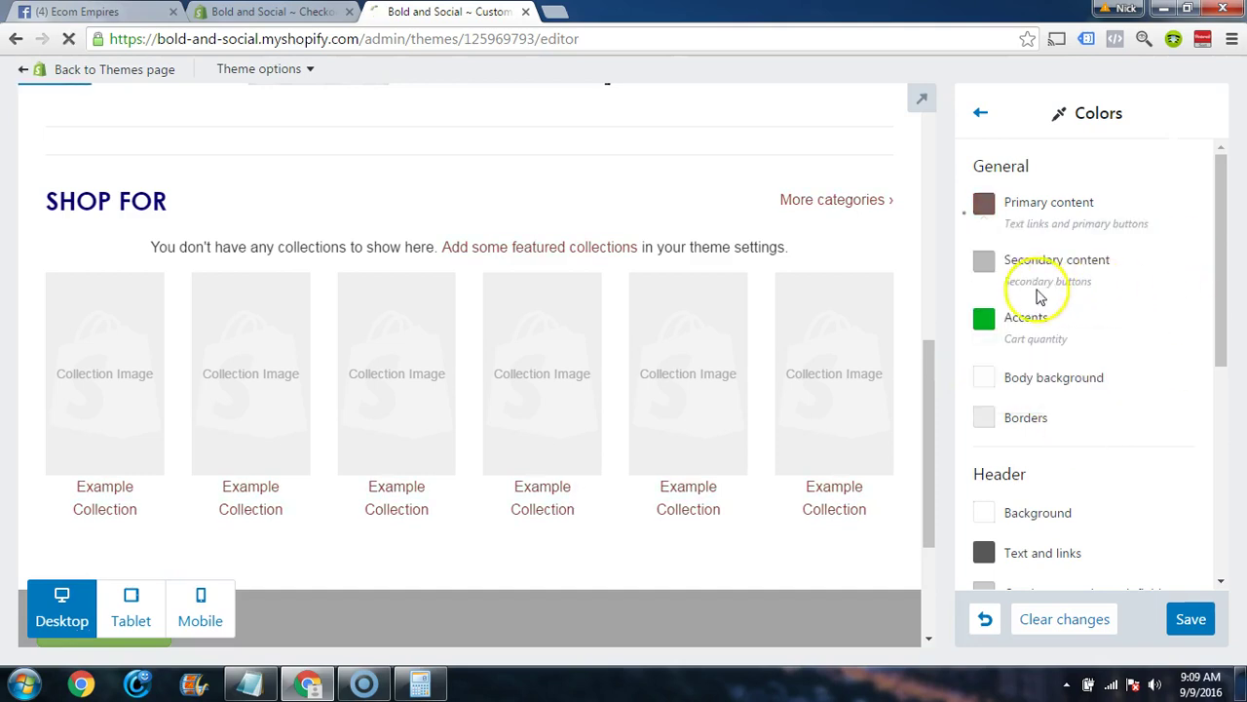
pyautogui.click(992, 276)
pyautogui.moveTo(1013, 320)
pyautogui.mouseDown()
pyautogui.moveTo(1095, 357)
pyautogui.moveTo(991, 362)
pyautogui.moveTo(1177, 380)
pyautogui.moveTo(1047, 302)
pyautogui.moveTo(1047, 362)
pyautogui.moveTo(1007, 334)
pyautogui.mouseUp()
pyautogui.click(1135, 239)
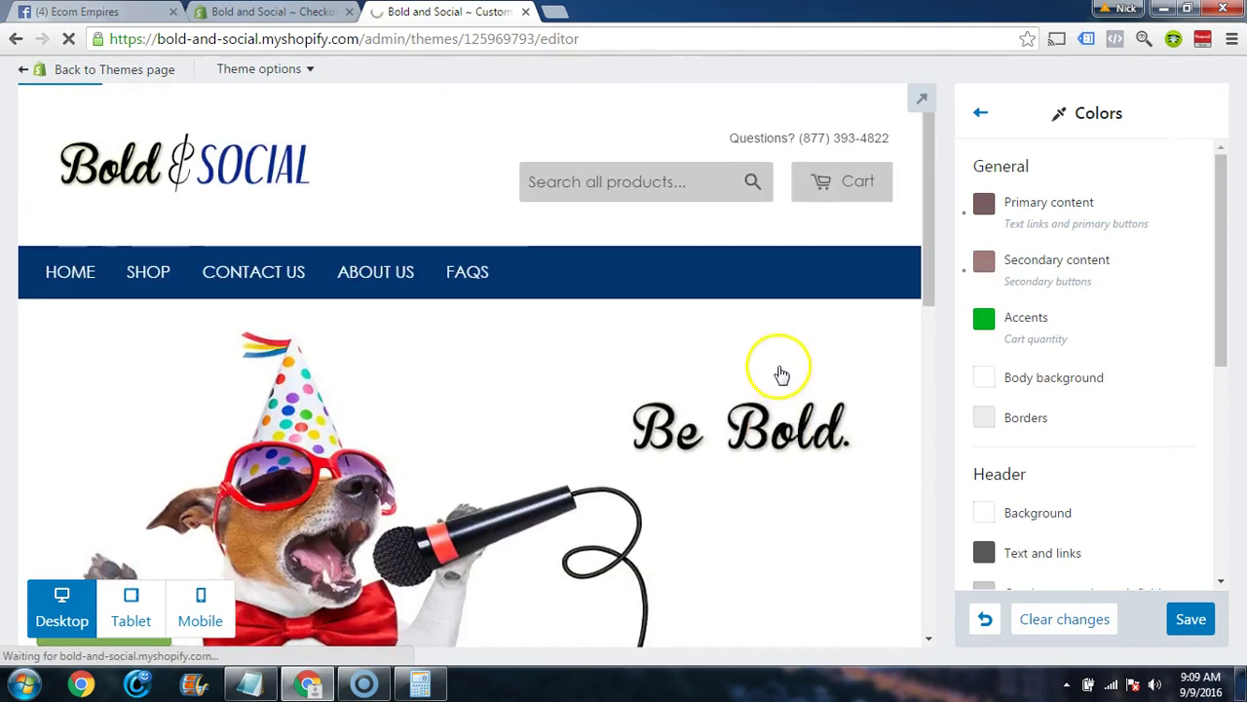
pyautogui.scroll(-5, 805, 372)
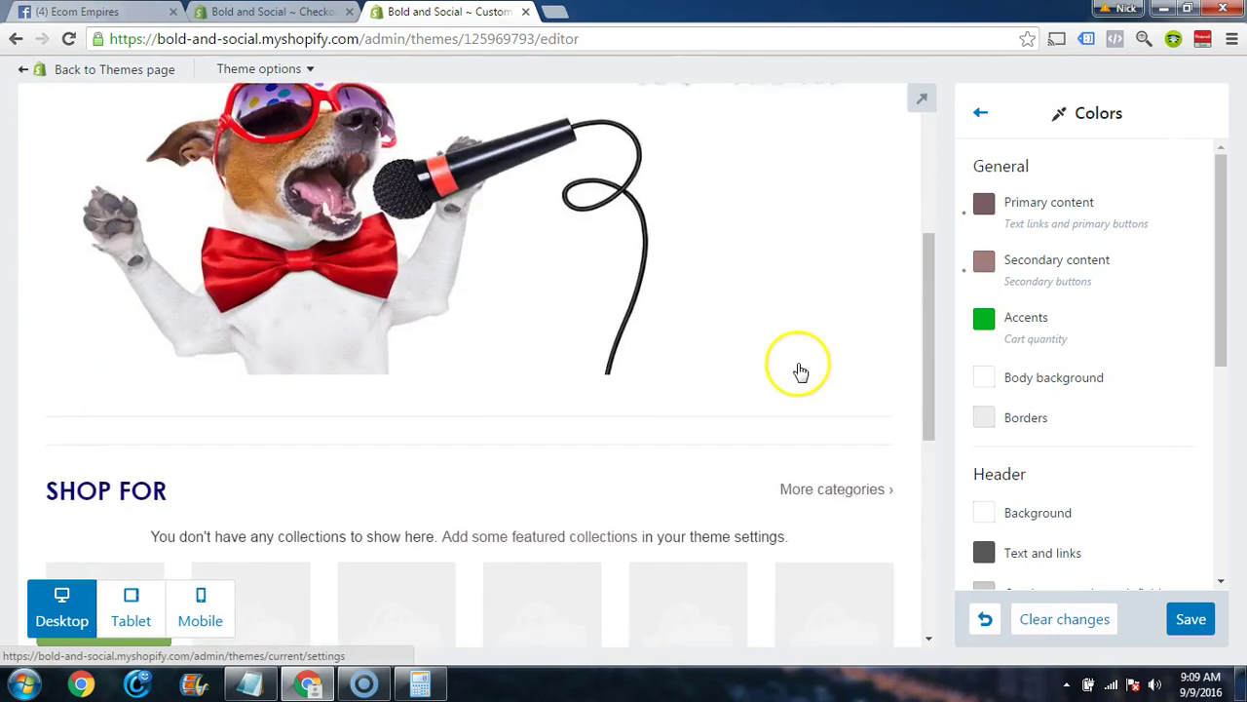
pyautogui.scroll(5, 830, 390)
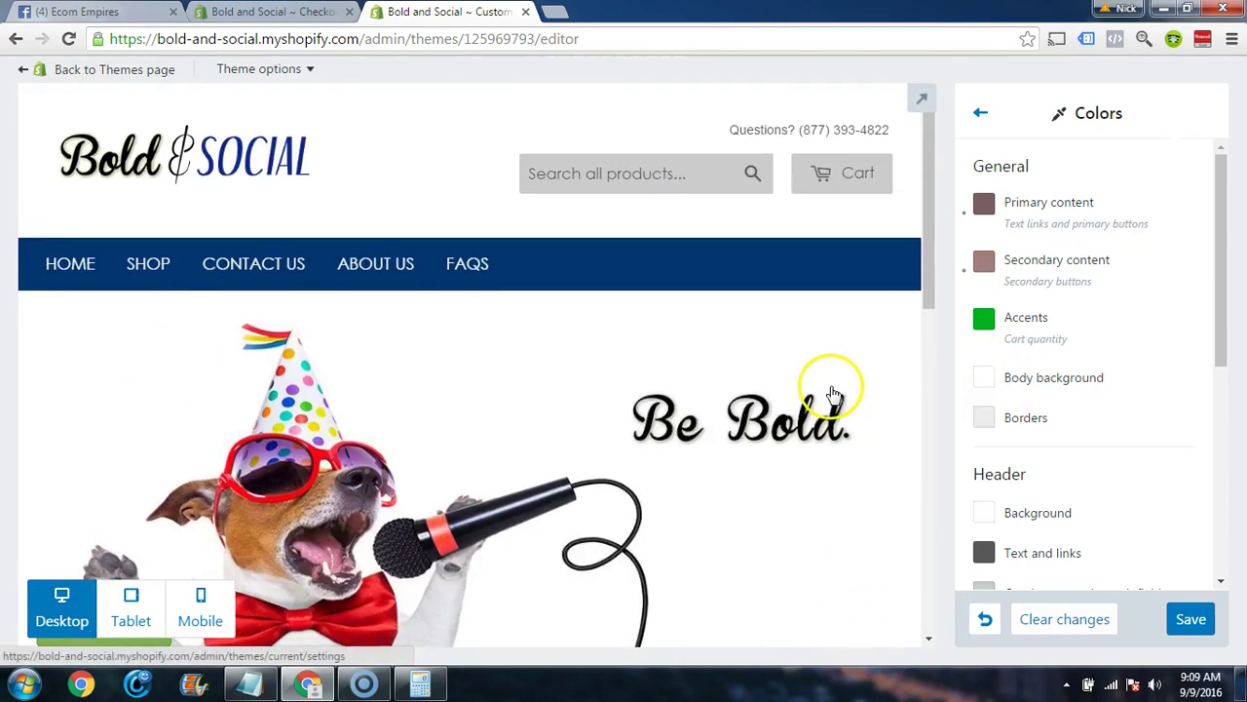
# - Try other shades for the body background and the header background, bringing both back to white
pyautogui.click(983, 380)
pyautogui.moveTo(1004, 439); pyautogui.dragTo(967, 405)
pyautogui.click(1058, 390)
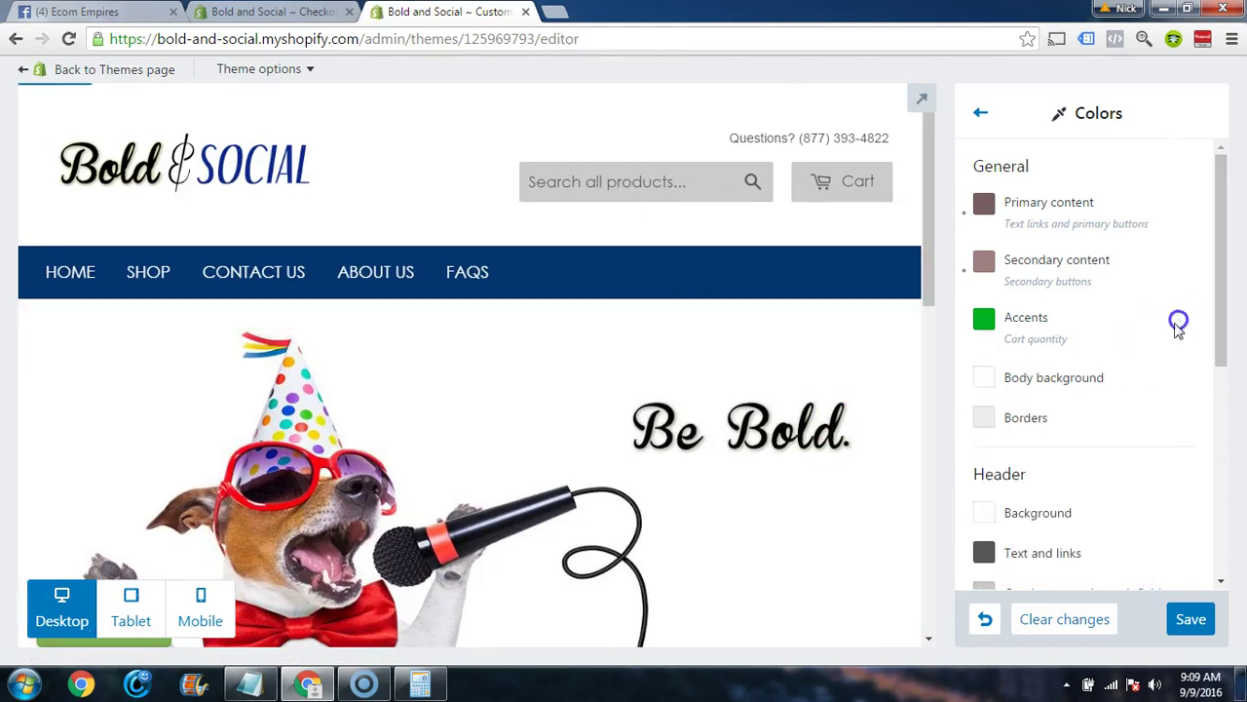
pyautogui.scroll(-1, 1010, 410)
pyautogui.scroll(-2, 1011, 413)
pyautogui.scroll(1, 1010, 421)
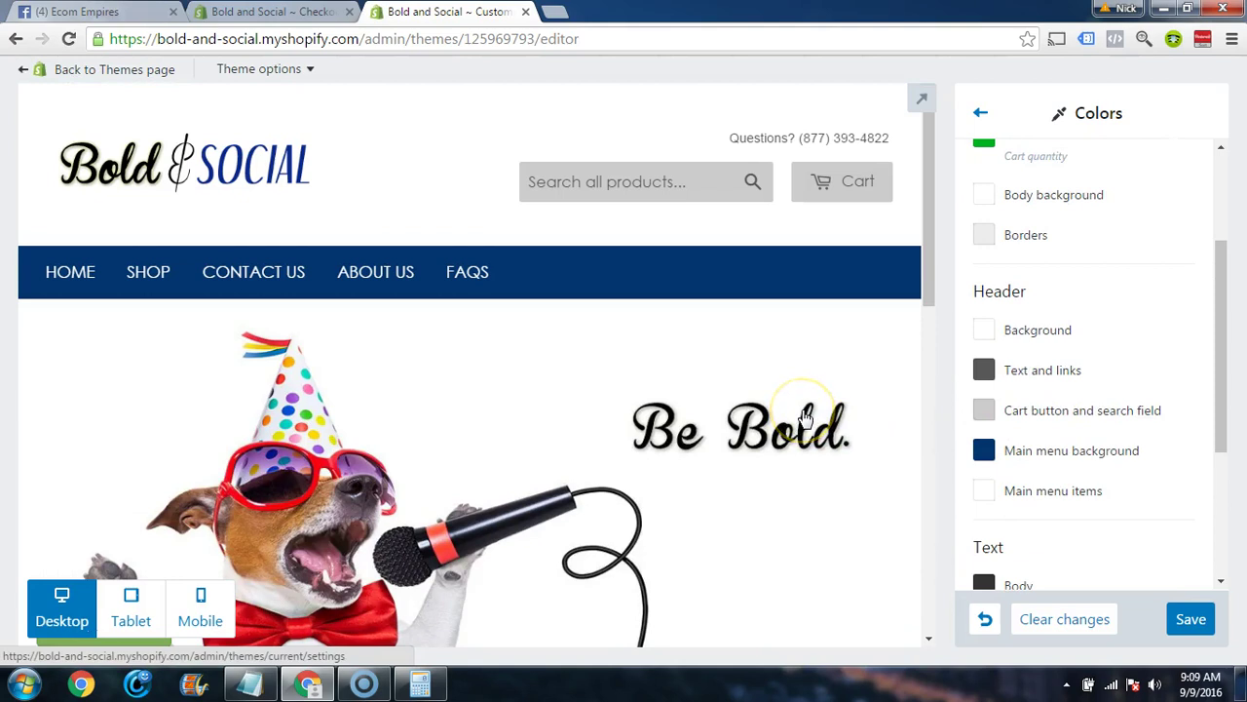
pyautogui.click(986, 332)
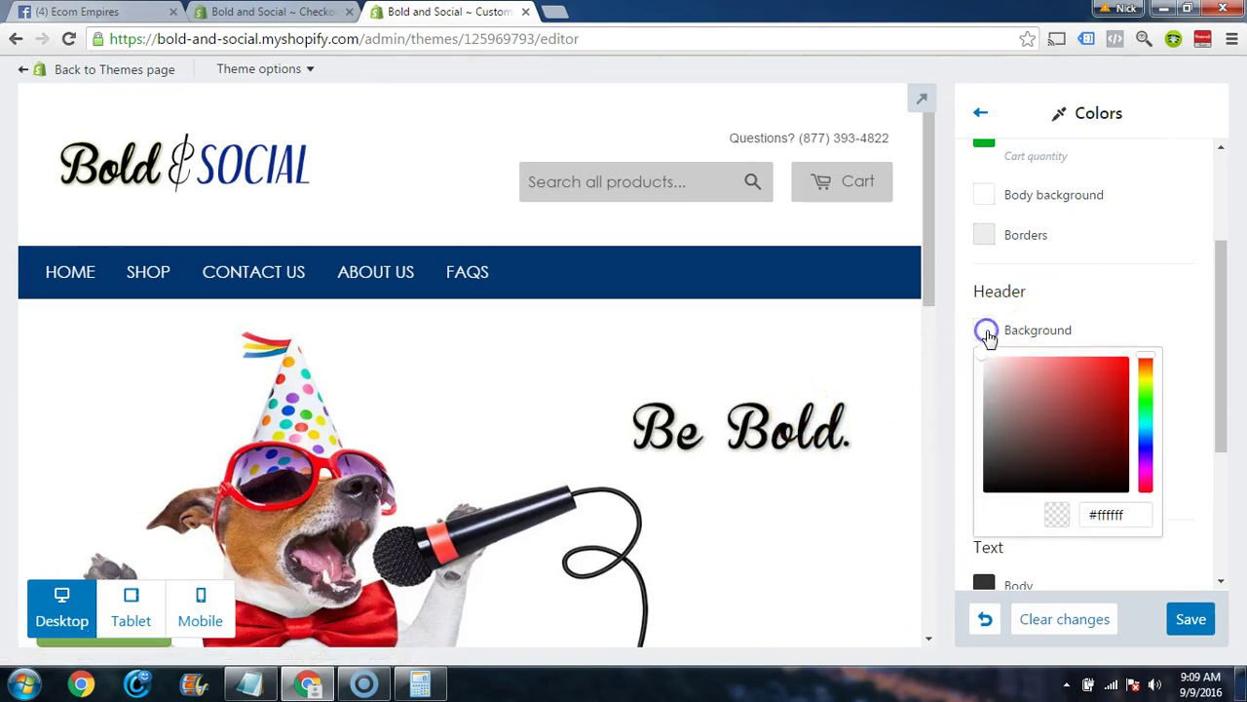
pyautogui.moveTo(1013, 389); pyautogui.dragTo(960, 351)
pyautogui.click(1151, 449)
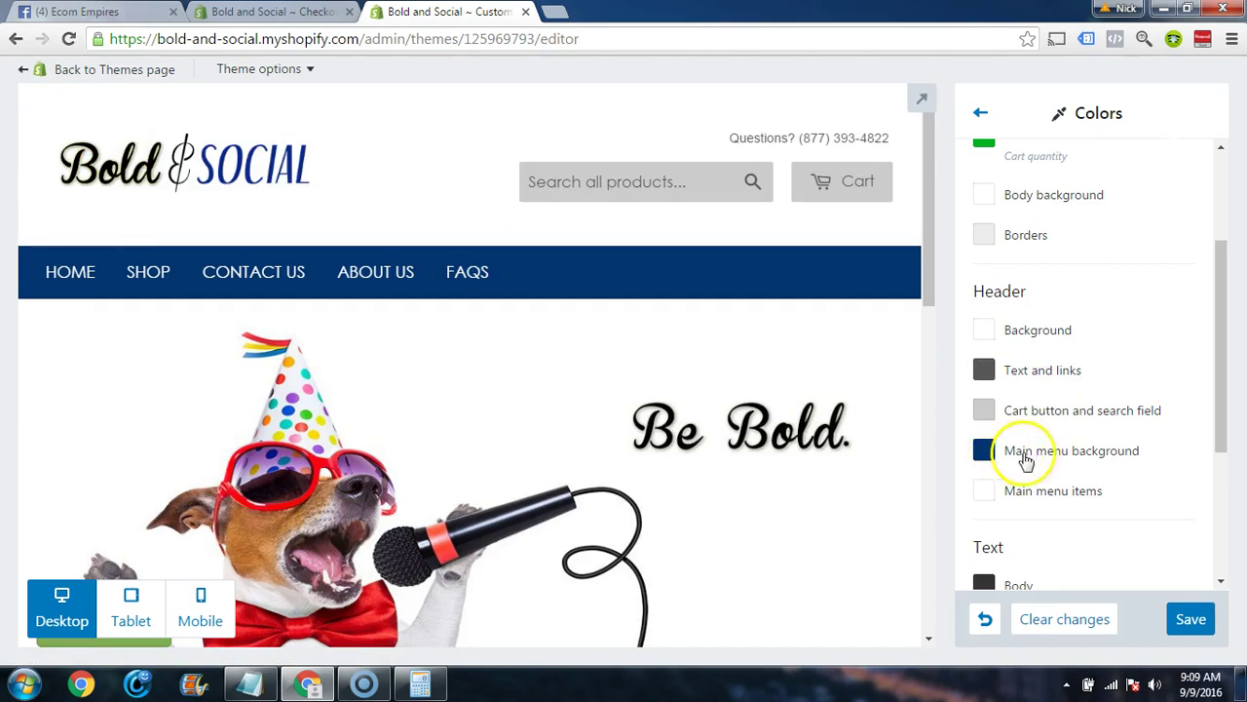
# - Set the header's main menu background color to the blue #0d4689
pyautogui.click(984, 451)
pyautogui.moveTo(1031, 498); pyautogui.dragTo(1118, 547)
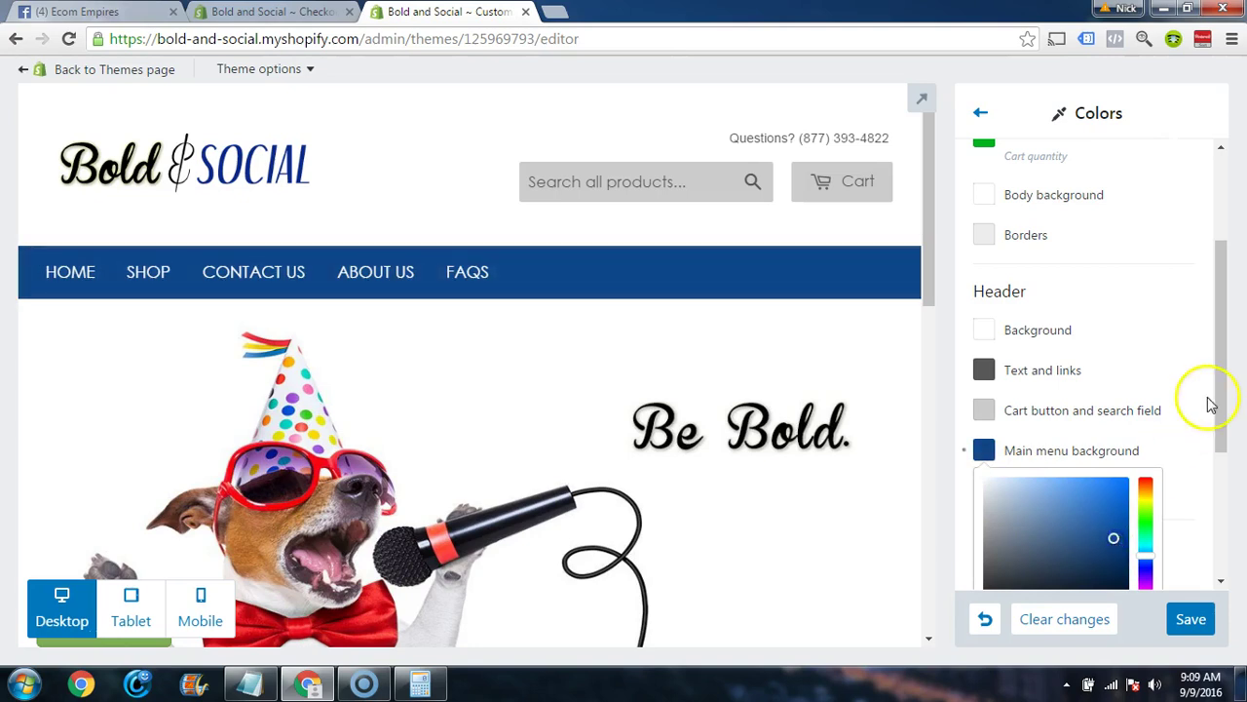
pyautogui.scroll(-3, 1211, 404)
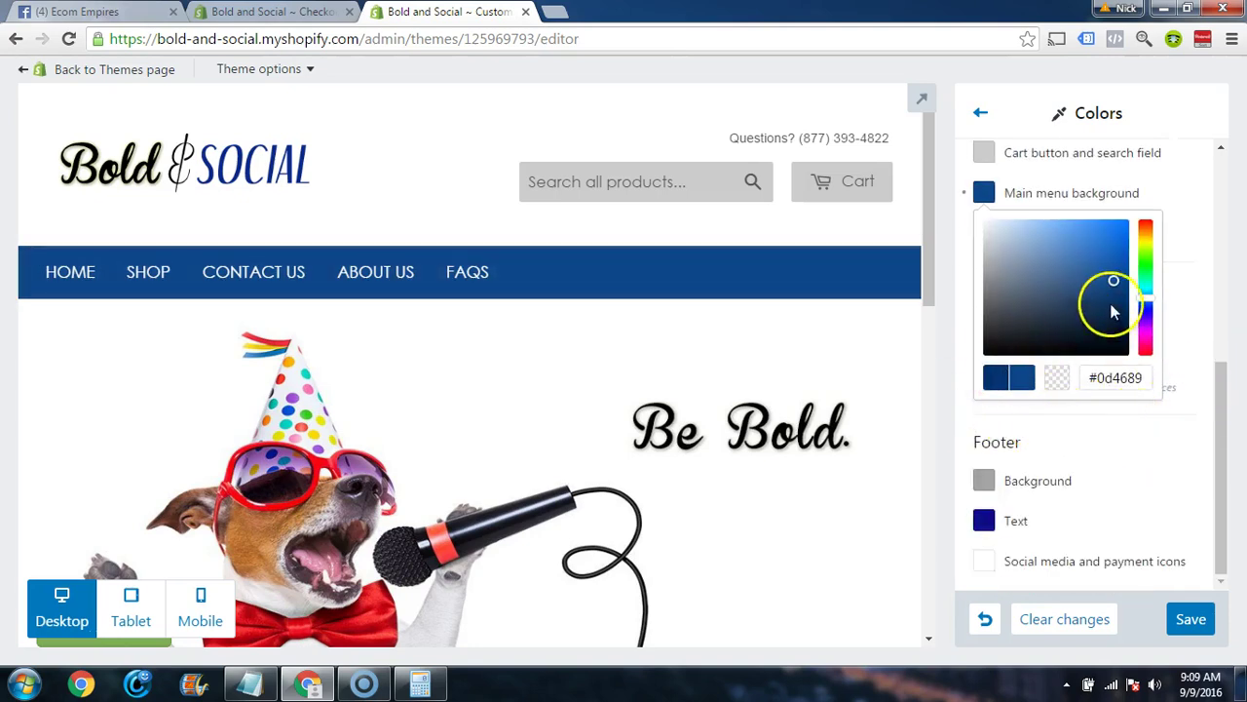
pyautogui.click(1189, 270)
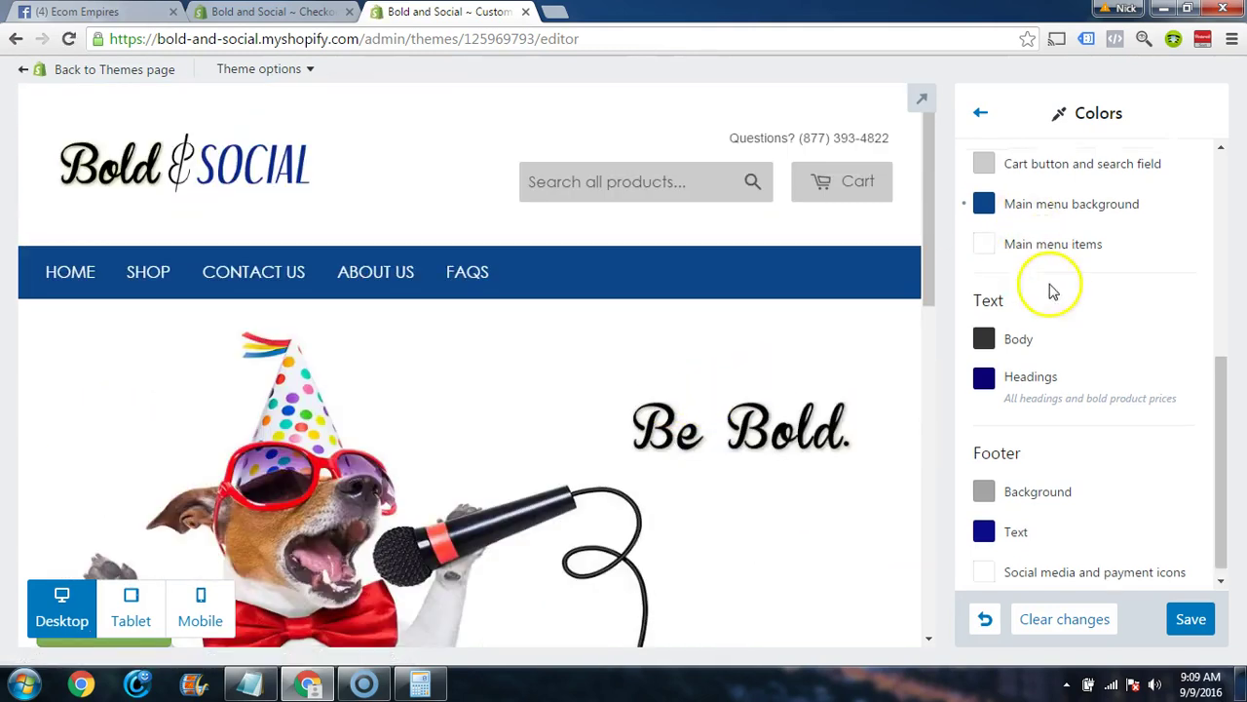
# - Check the newsletter button in the preview's footer and set the secondary content color to light grey #cacaca
pyautogui.scroll(5, 1053, 290)
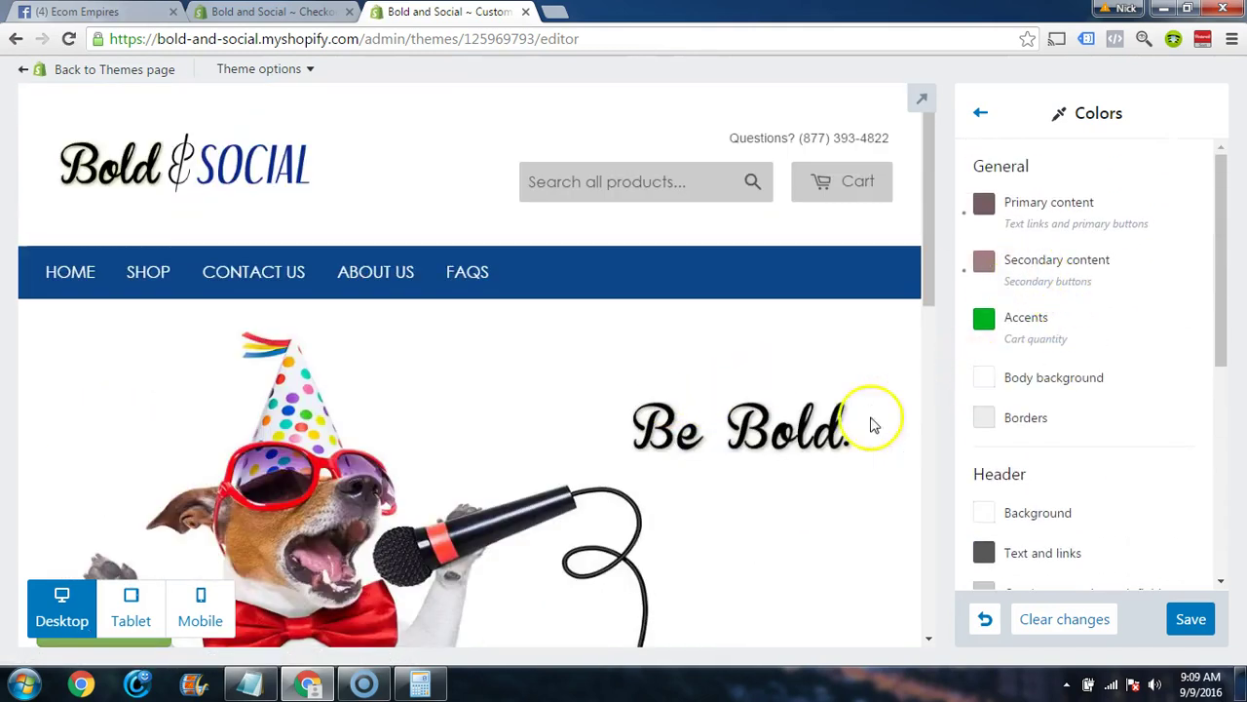
pyautogui.scroll(-5, 828, 429)
pyautogui.scroll(-2, 814, 429)
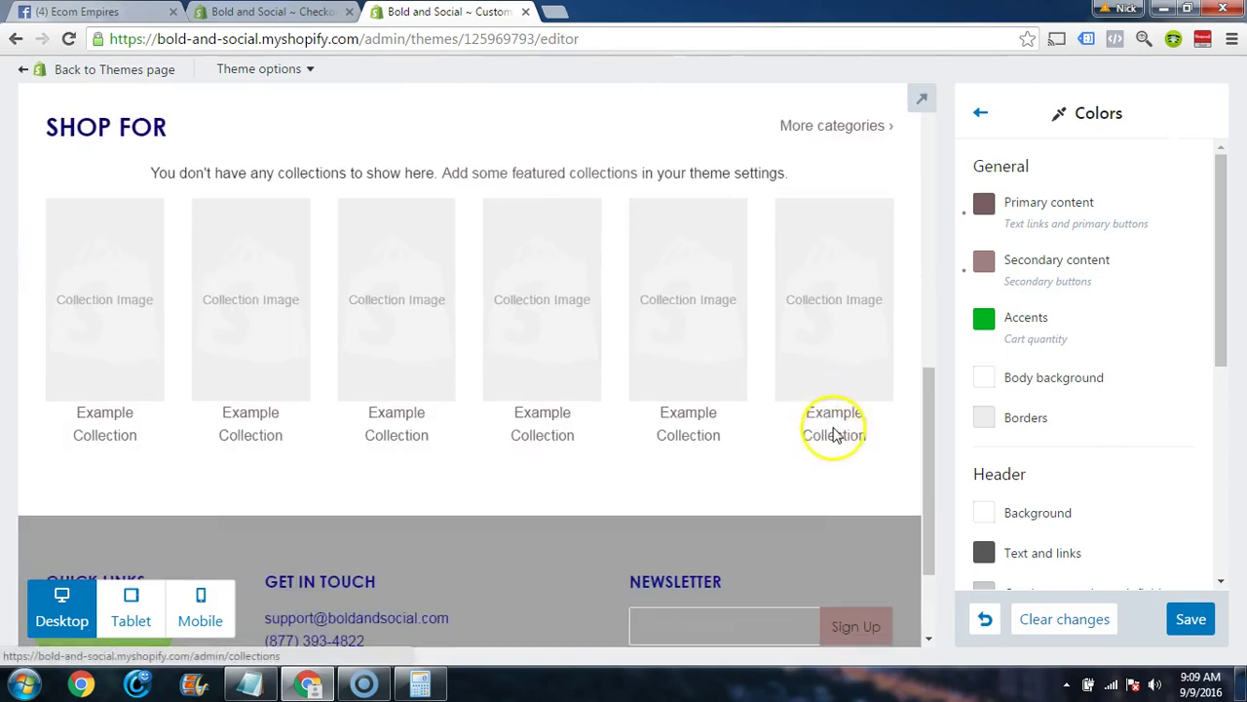
pyautogui.click(987, 261)
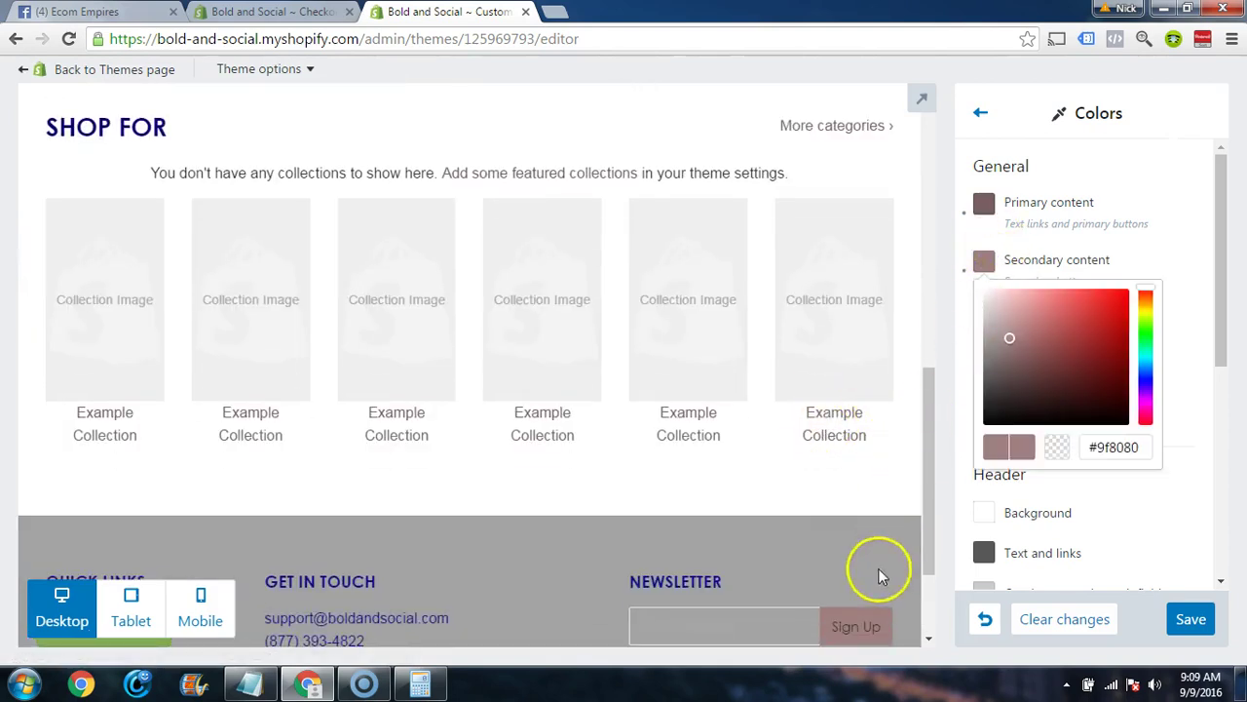
pyautogui.moveTo(1010, 337); pyautogui.dragTo(979, 328)
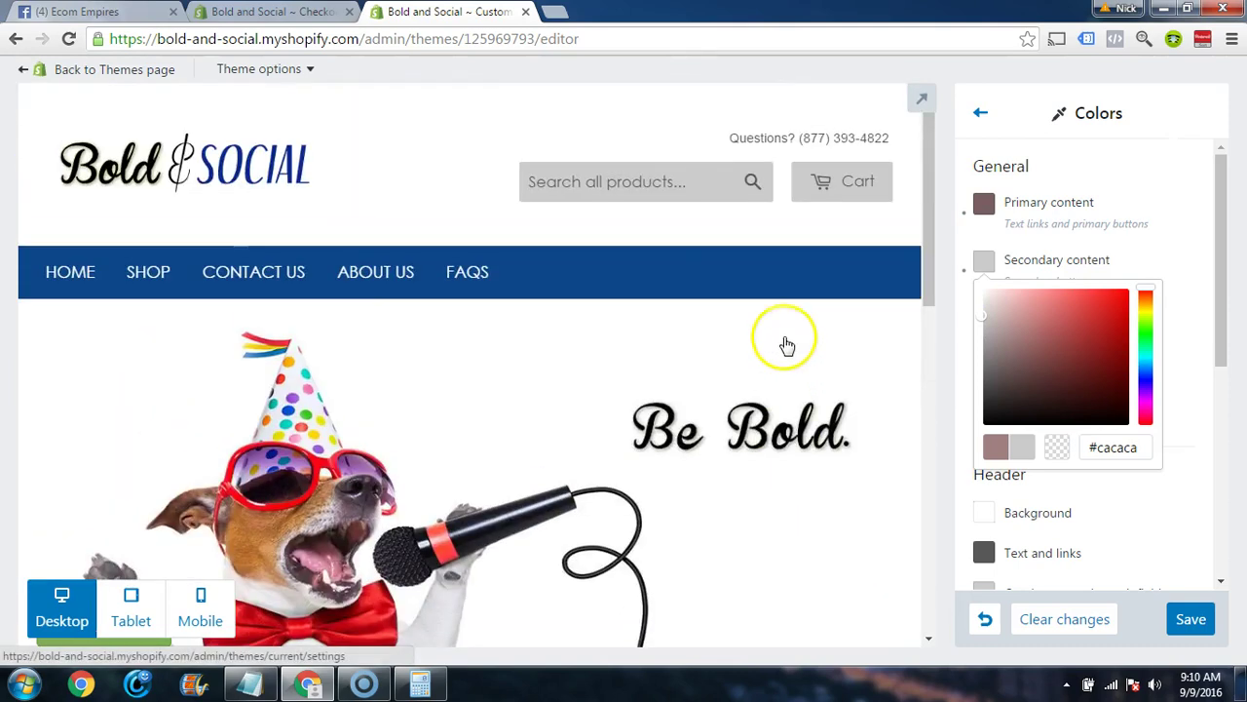
# - Set the primary content color for text links and primary buttons to a dark grey
pyautogui.scroll(-5, 835, 365)
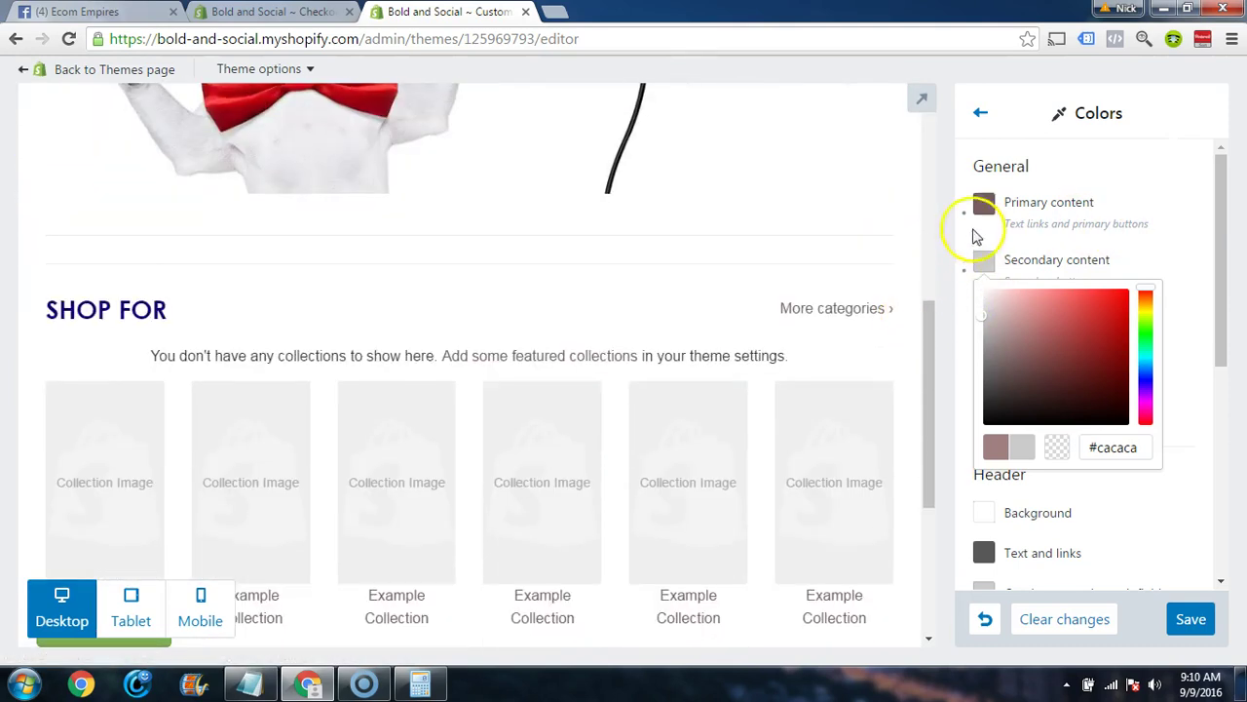
pyautogui.click(984, 201)
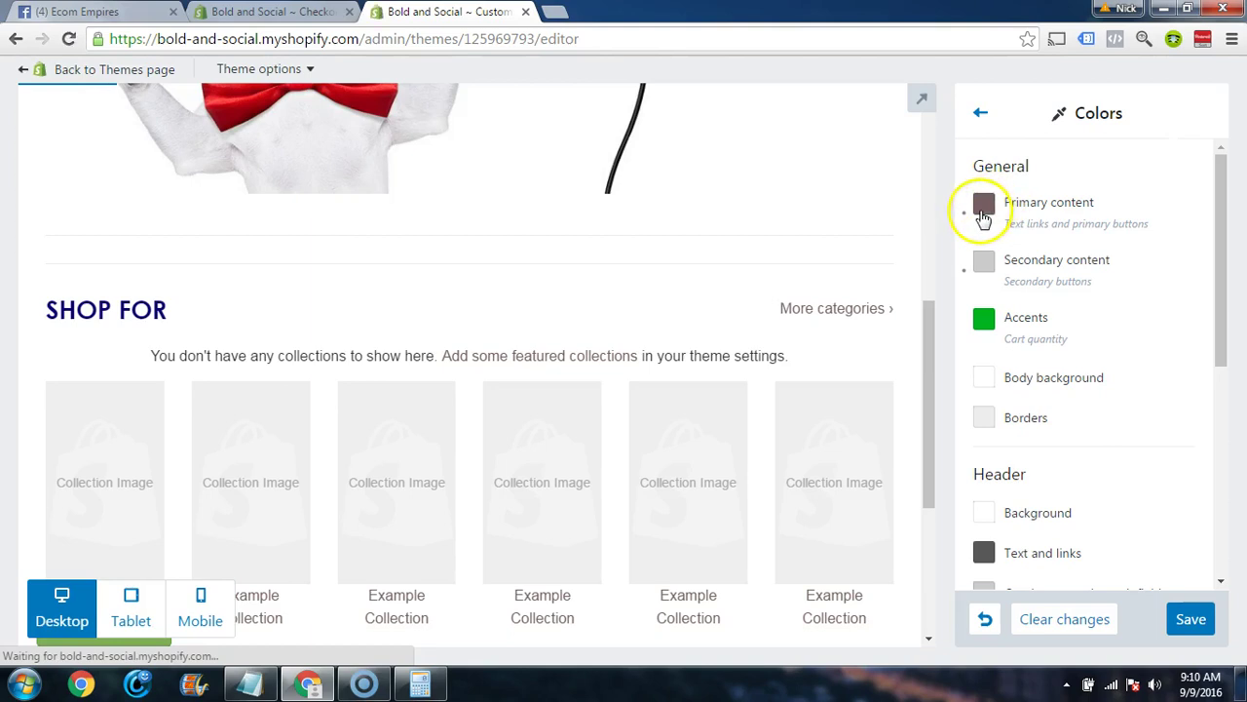
pyautogui.click(990, 208)
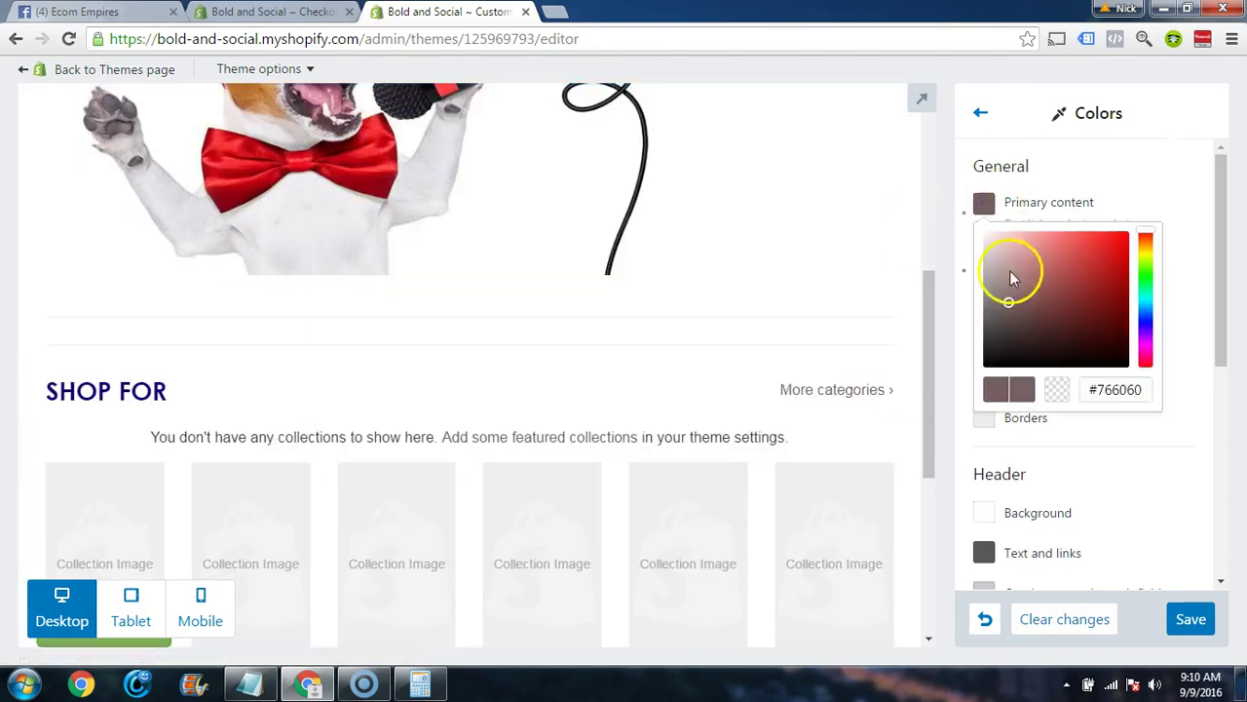
pyautogui.click(967, 334)
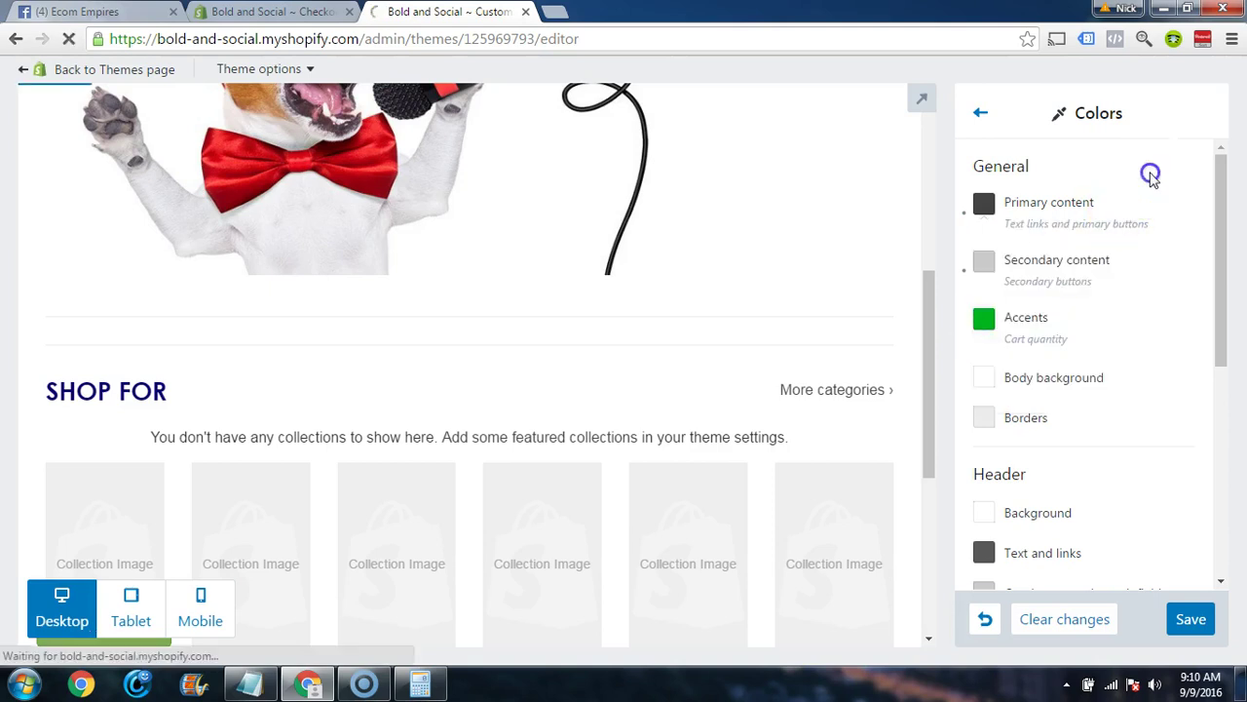
# - Copy the main menu background's color code #0d4689 and apply it to the footer text
pyautogui.scroll(-3, 1064, 392)
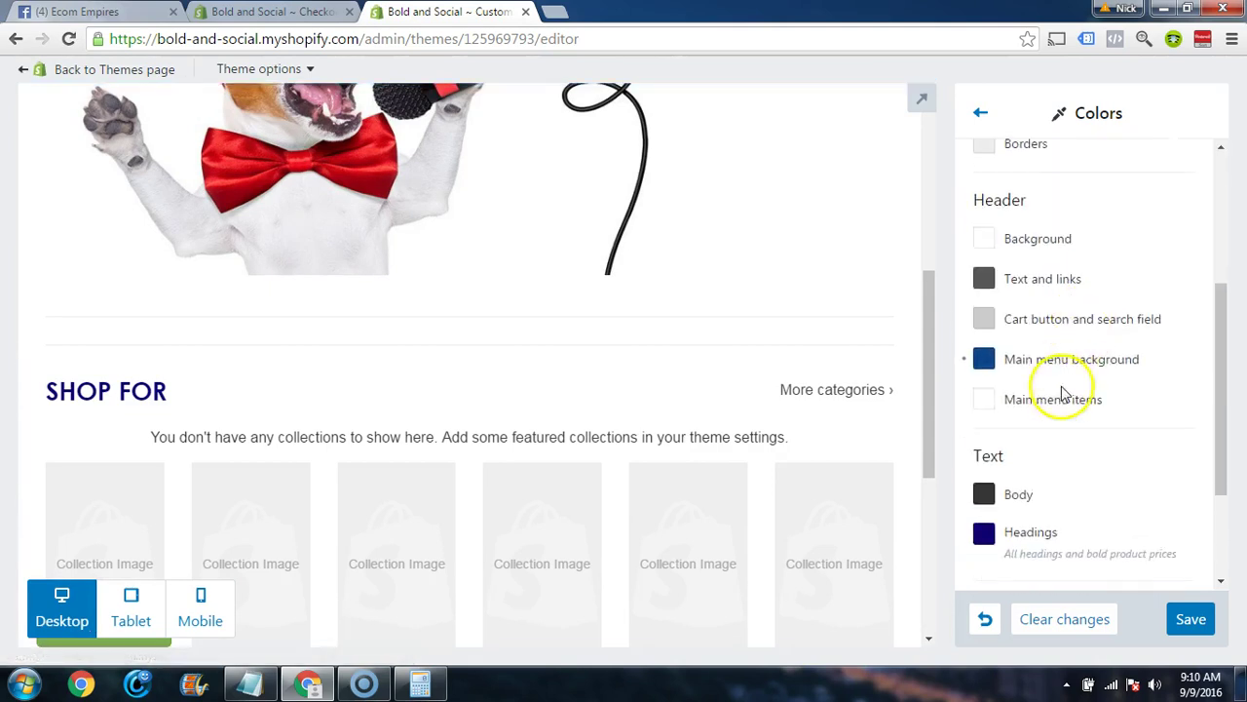
pyautogui.scroll(-2, 1028, 468)
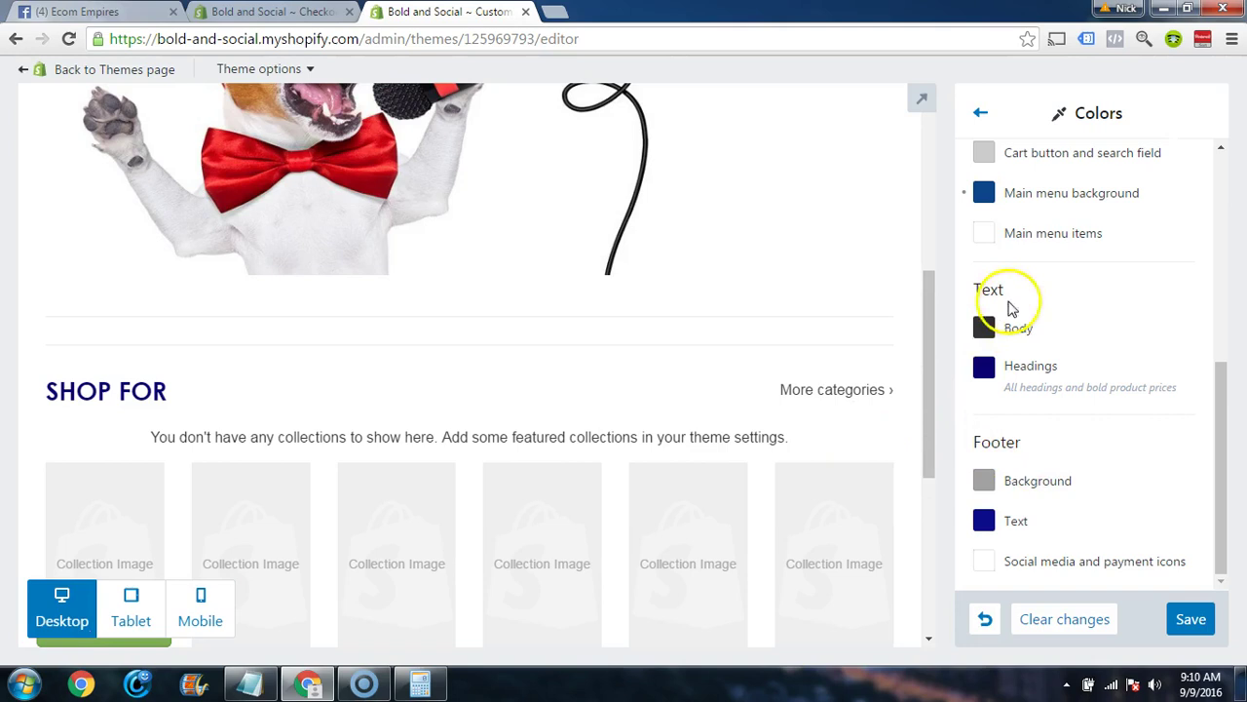
pyautogui.click(984, 193)
pyautogui.doubleClick(1133, 386)
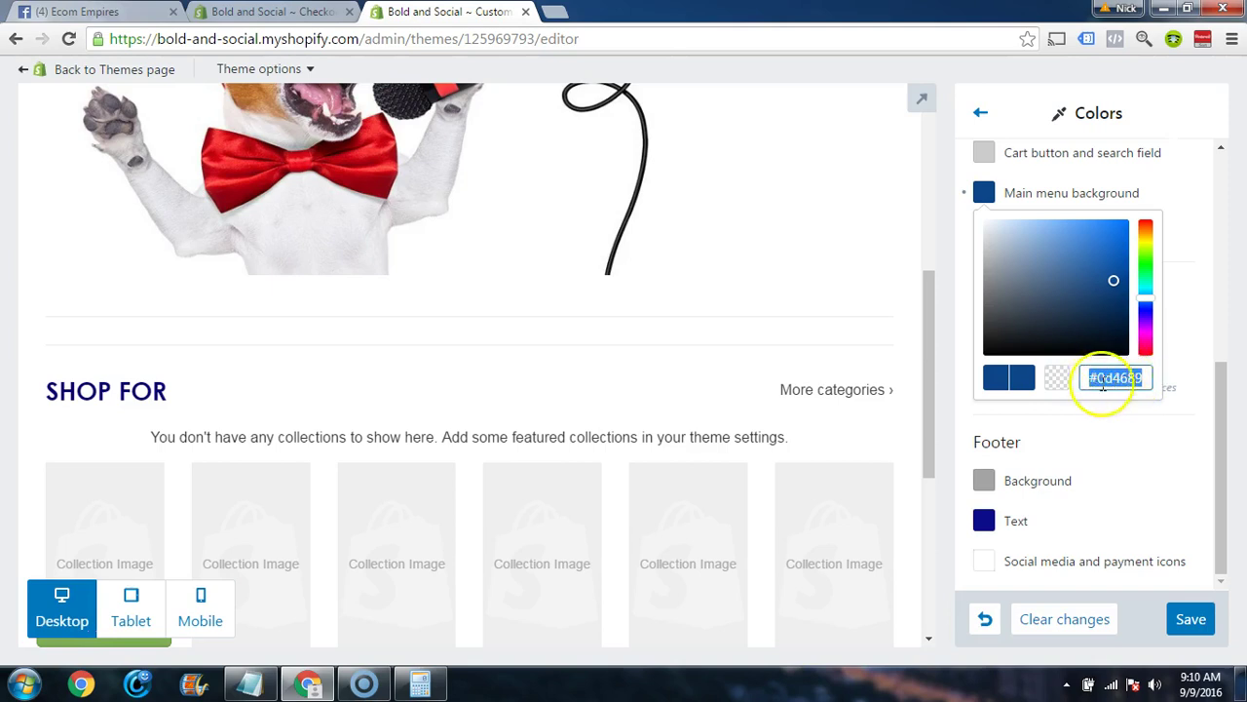
pyautogui.click(1086, 423)
pyautogui.click(986, 519)
pyautogui.scroll(-2, 1117, 420)
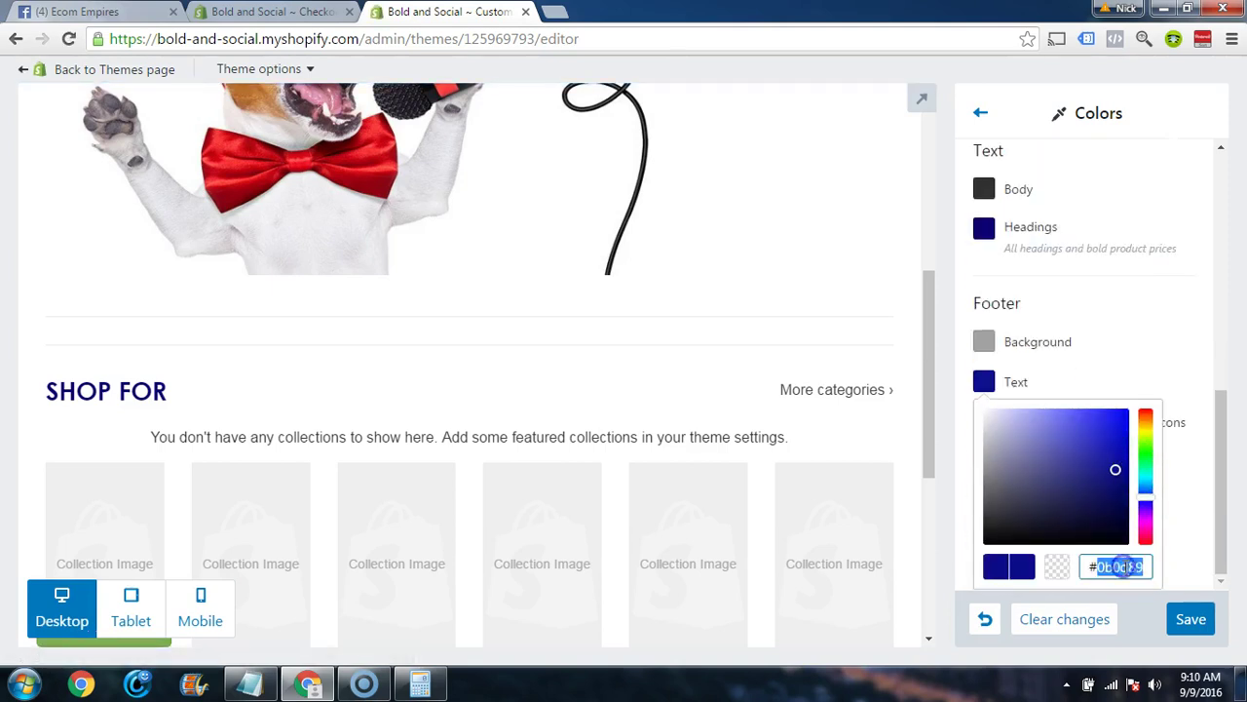
pyautogui.write('#0d4c89')
pyautogui.click(1167, 361)
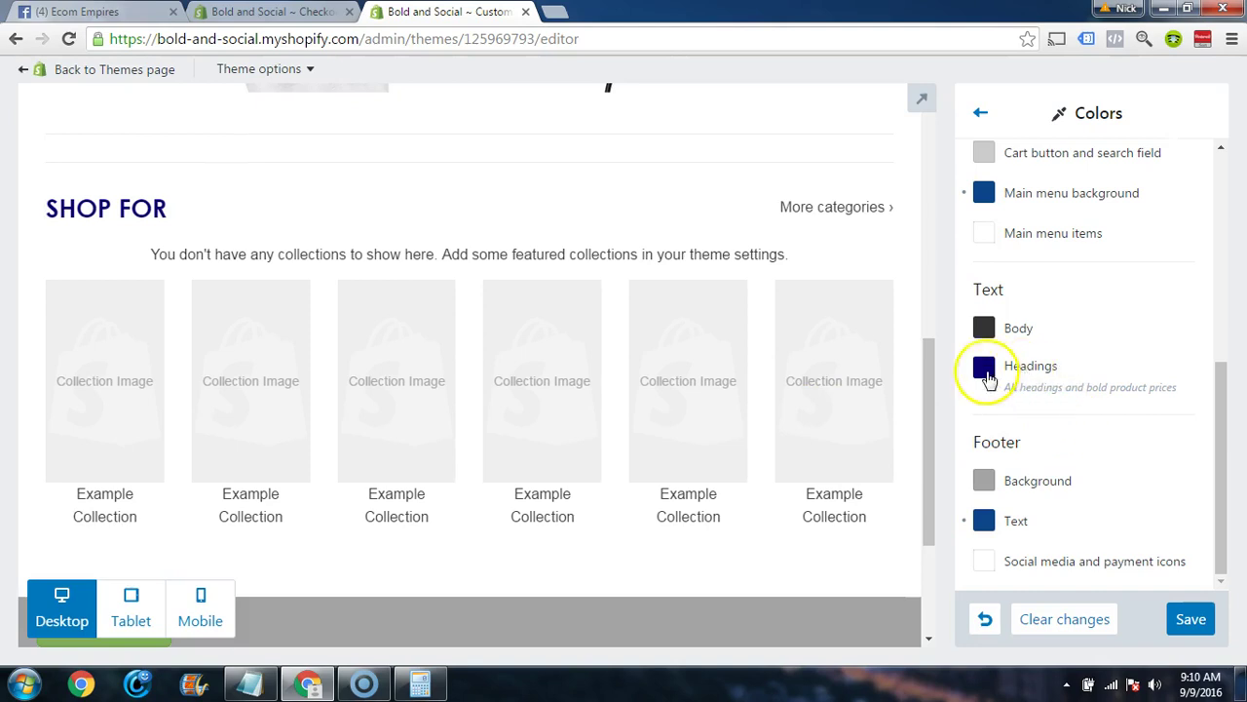
# - Set the headings text color to the same blue, #0d4689
pyautogui.click(984, 367)
pyautogui.doubleClick(1108, 553)
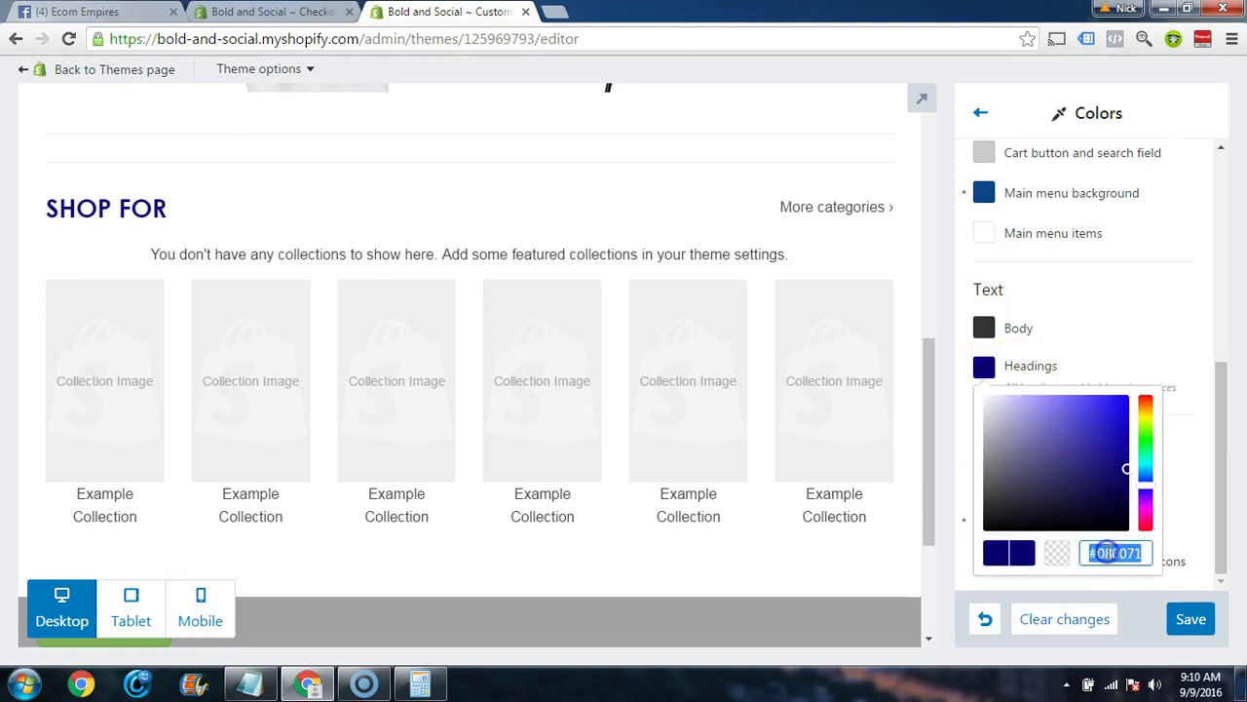
pyautogui.write('#0a4099')
pyautogui.click(1155, 304)
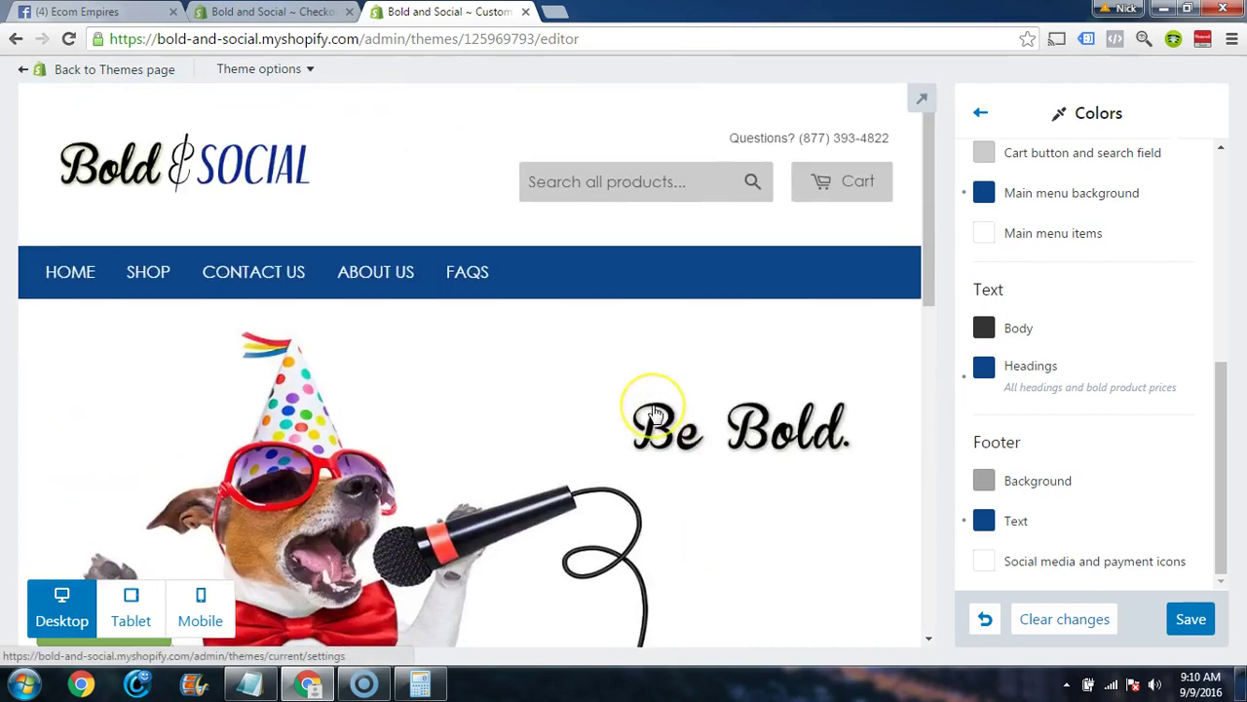
# - Set the footer background to a lighter grey and save the theme's color changes
pyautogui.scroll(-10, 655, 414)
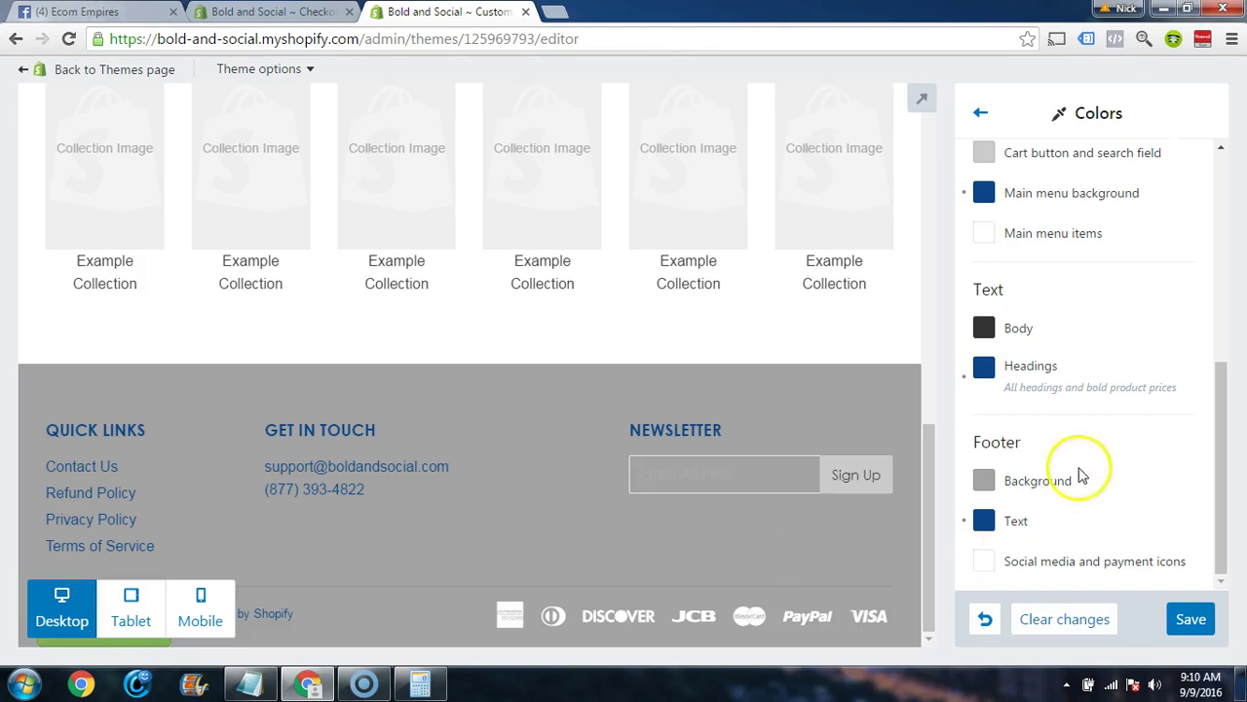
pyautogui.scroll(5, 1067, 413)
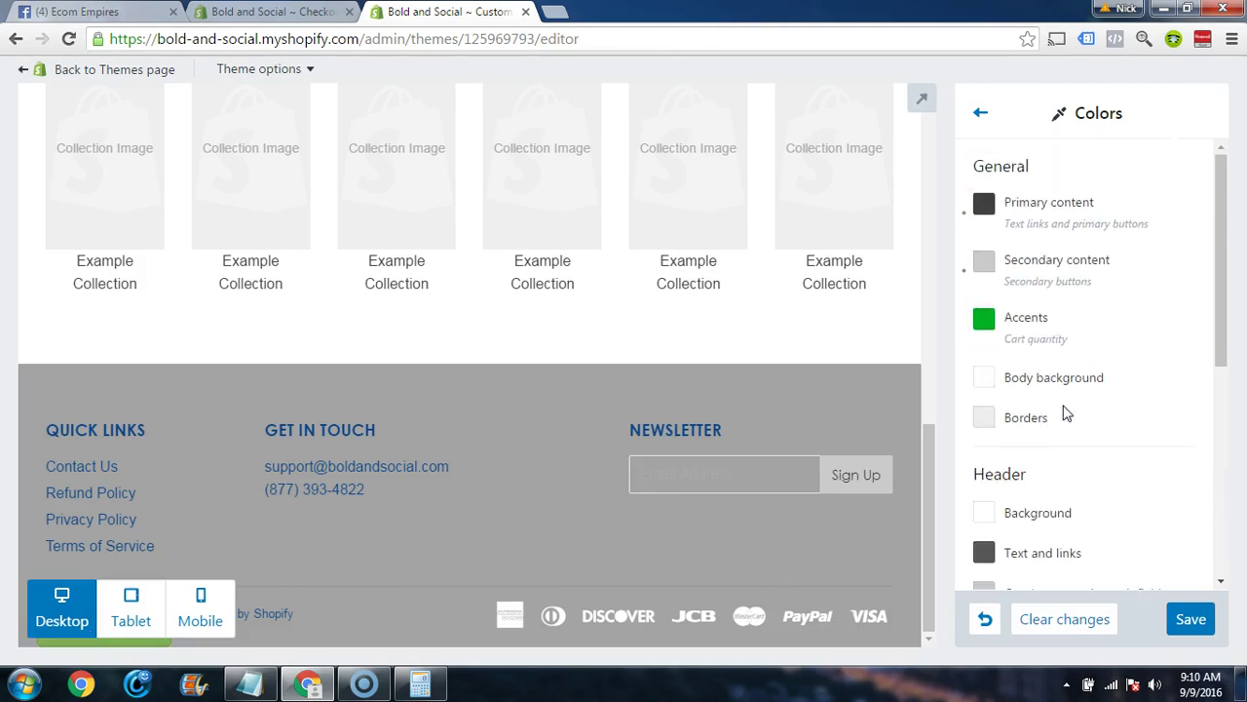
pyautogui.scroll(-5, 1062, 322)
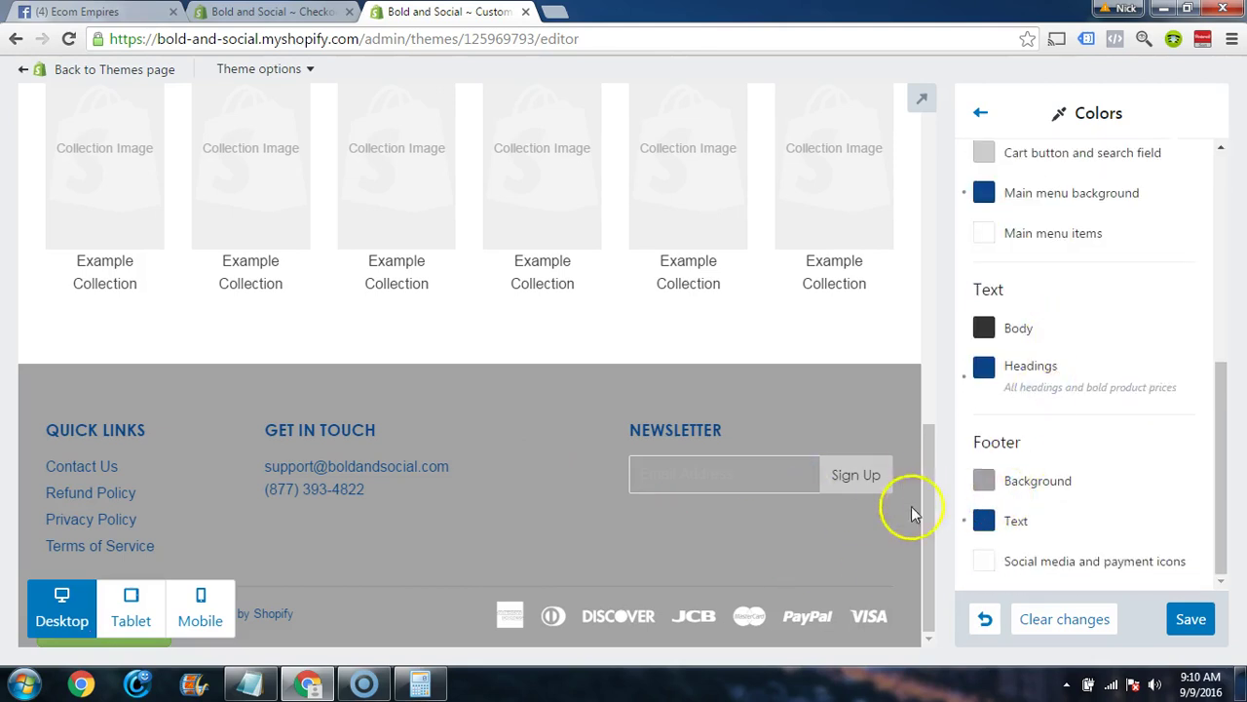
pyautogui.click(984, 483)
pyautogui.scroll(-1, 1116, 422)
pyautogui.moveTo(1125, 423); pyautogui.dragTo(958, 438)
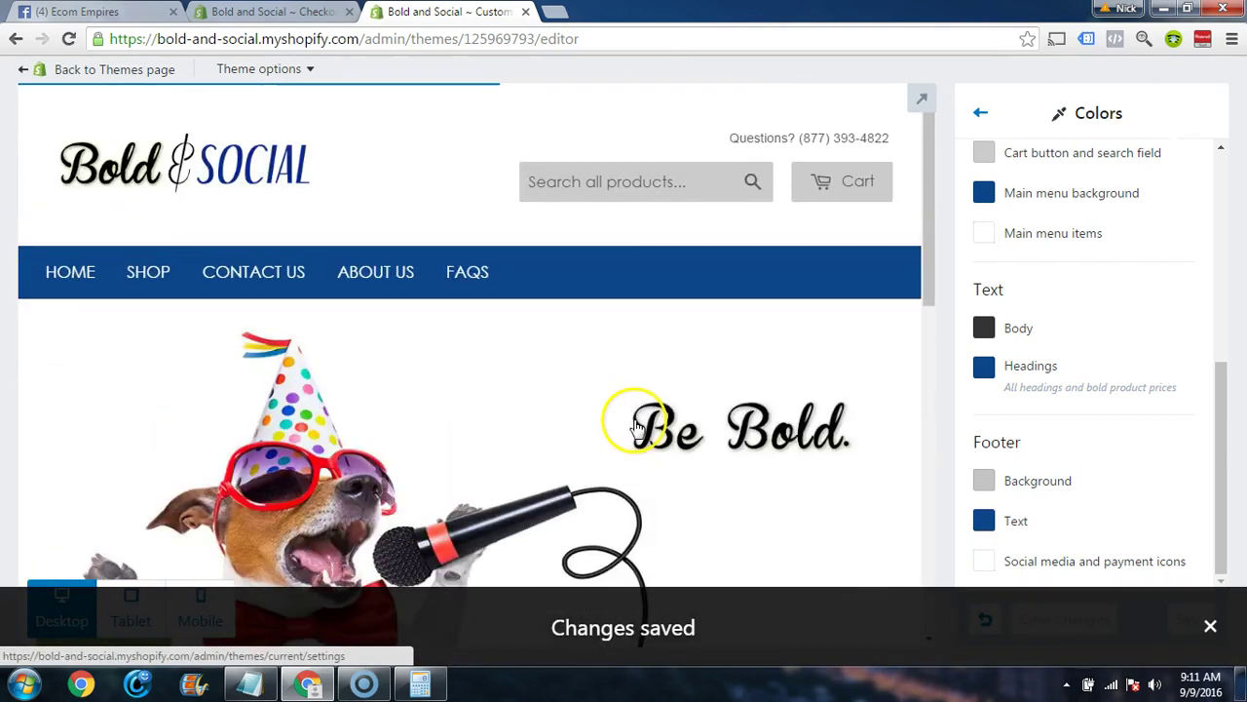
# - Open the Typography settings and review the base, heading, navigation and button styles alongside the home page preview
pyautogui.click(980, 113)
pyautogui.click(1018, 237)
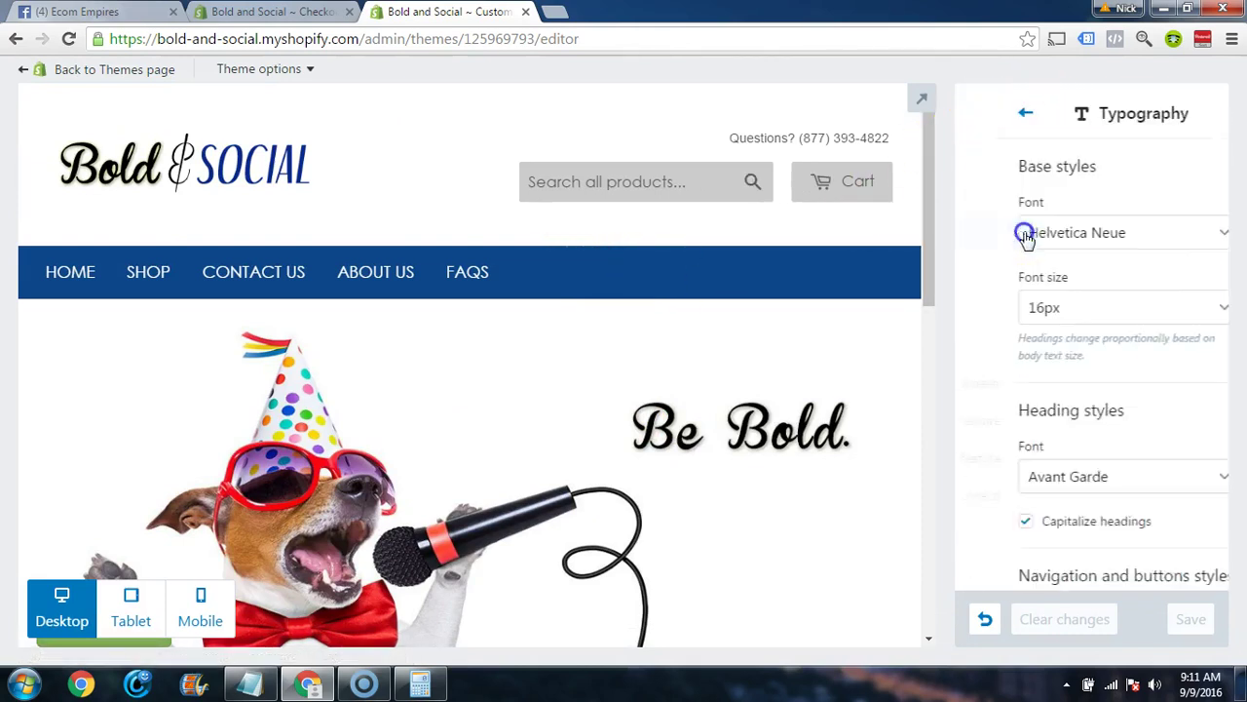
pyautogui.scroll(-3, 877, 343)
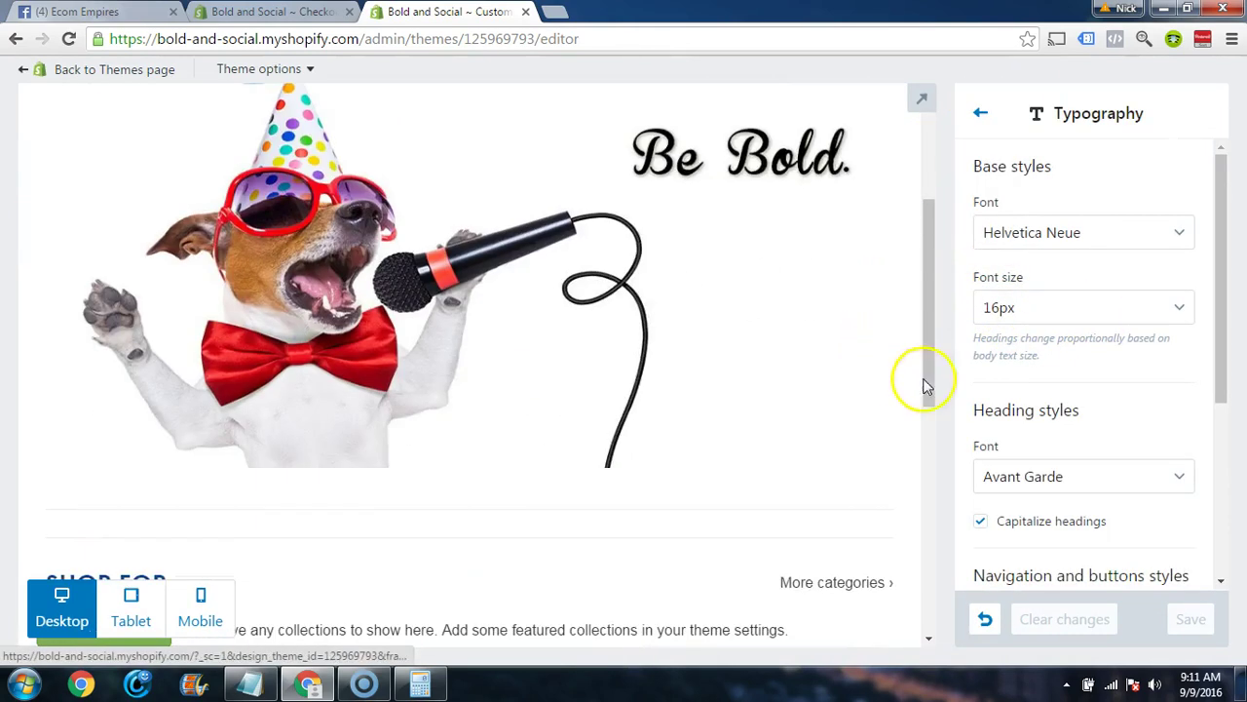
pyautogui.scroll(-1, 1119, 378)
pyautogui.scroll(-2, 1117, 380)
pyautogui.scroll(2, 1117, 380)
pyautogui.scroll(-2, 1117, 380)
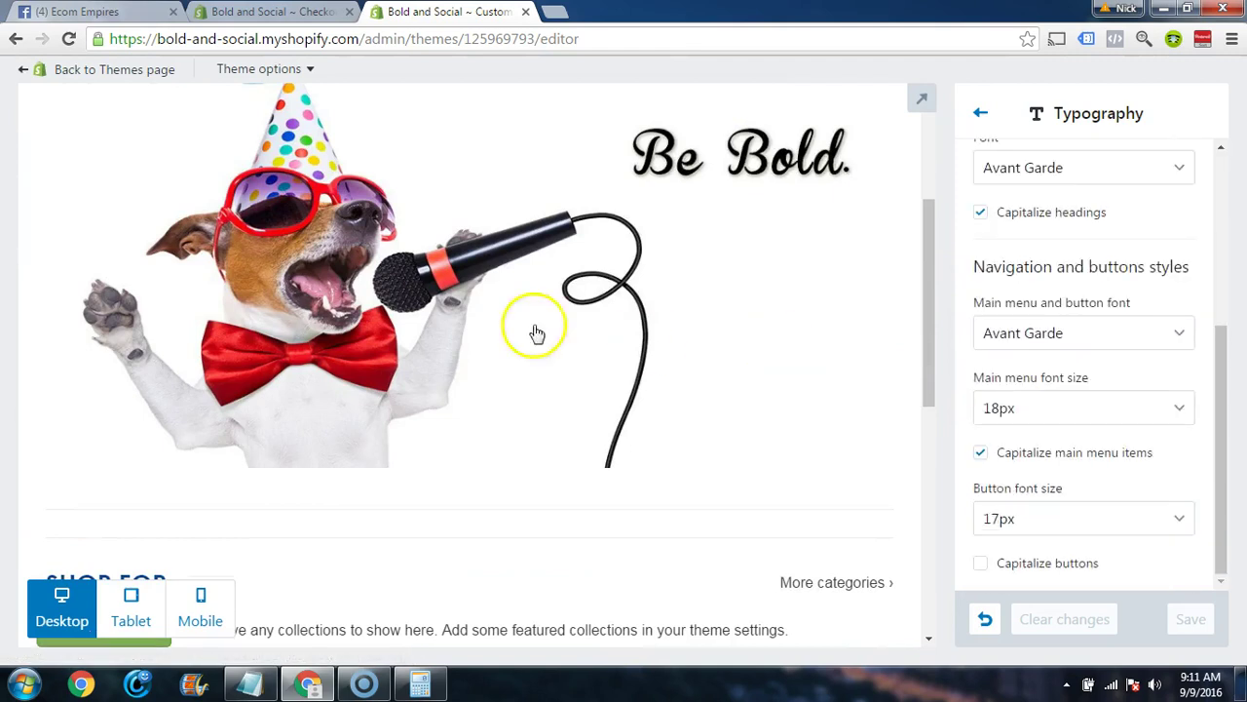
pyautogui.scroll(-4, 487, 336)
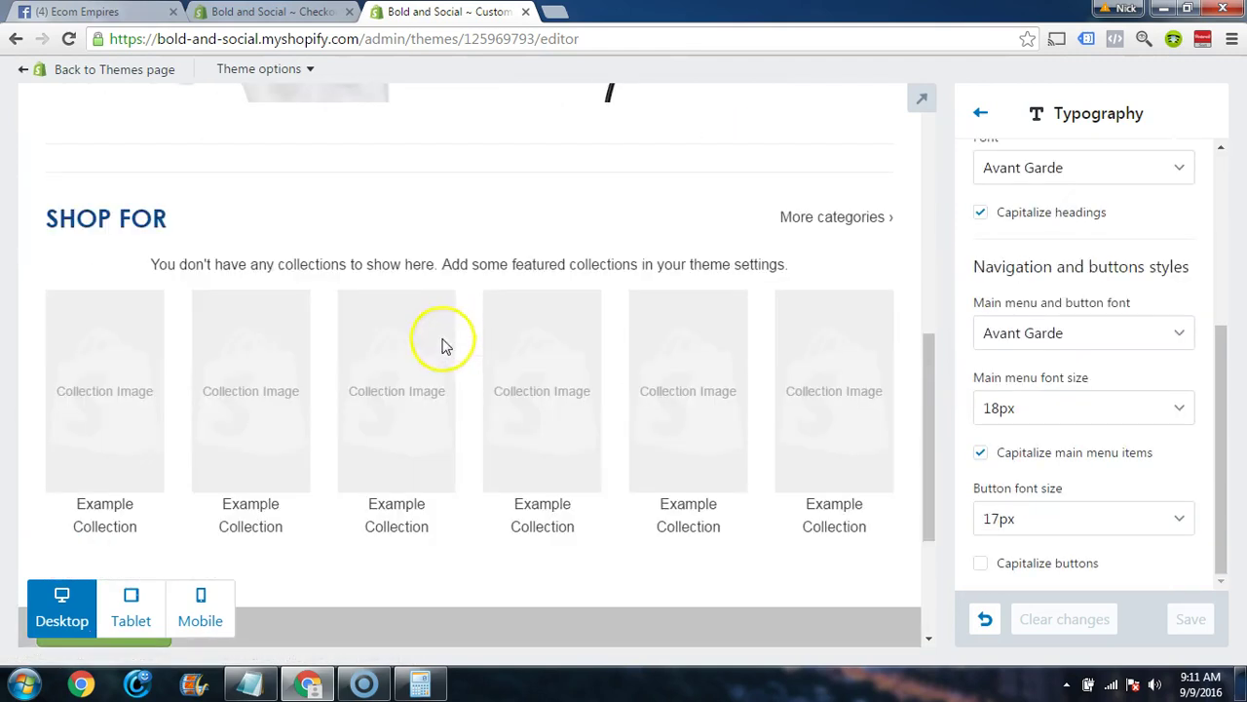
# - Try Gill Sans as the main menu and button font, check it in the preview, and switch back to Avant Garde
pyautogui.click(1062, 336)
pyautogui.click(1041, 401)
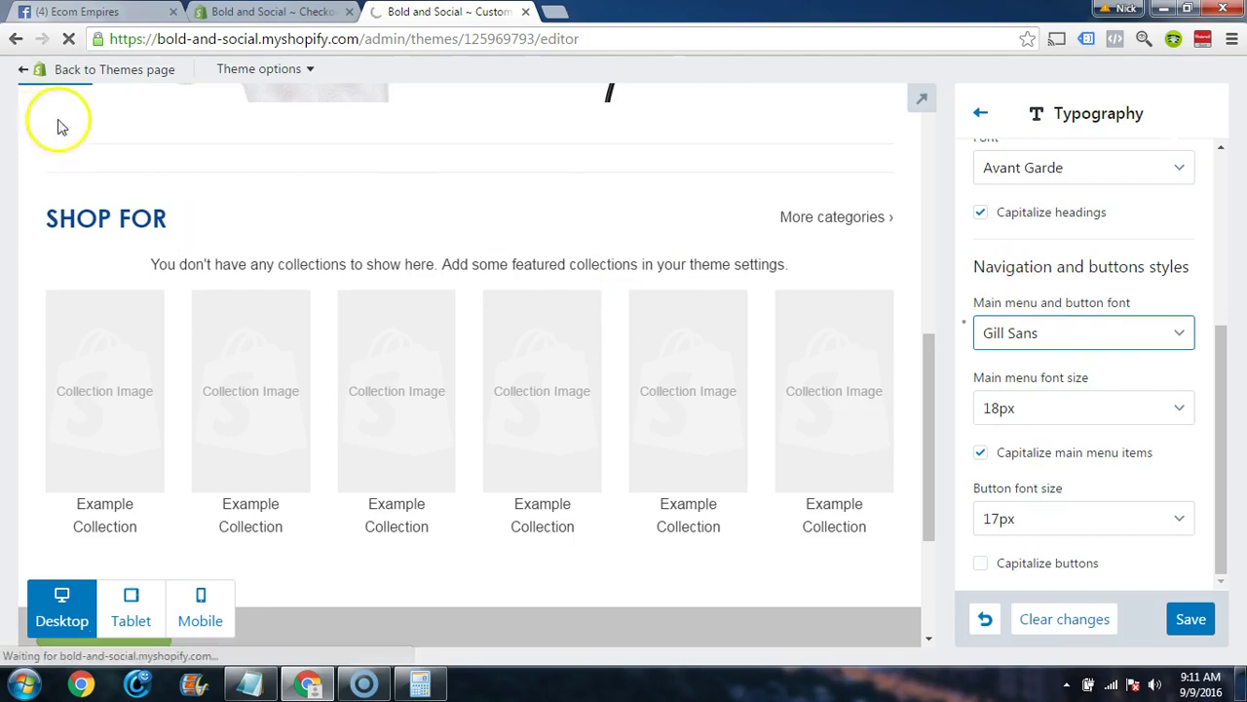
pyautogui.scroll(6, 290, 334)
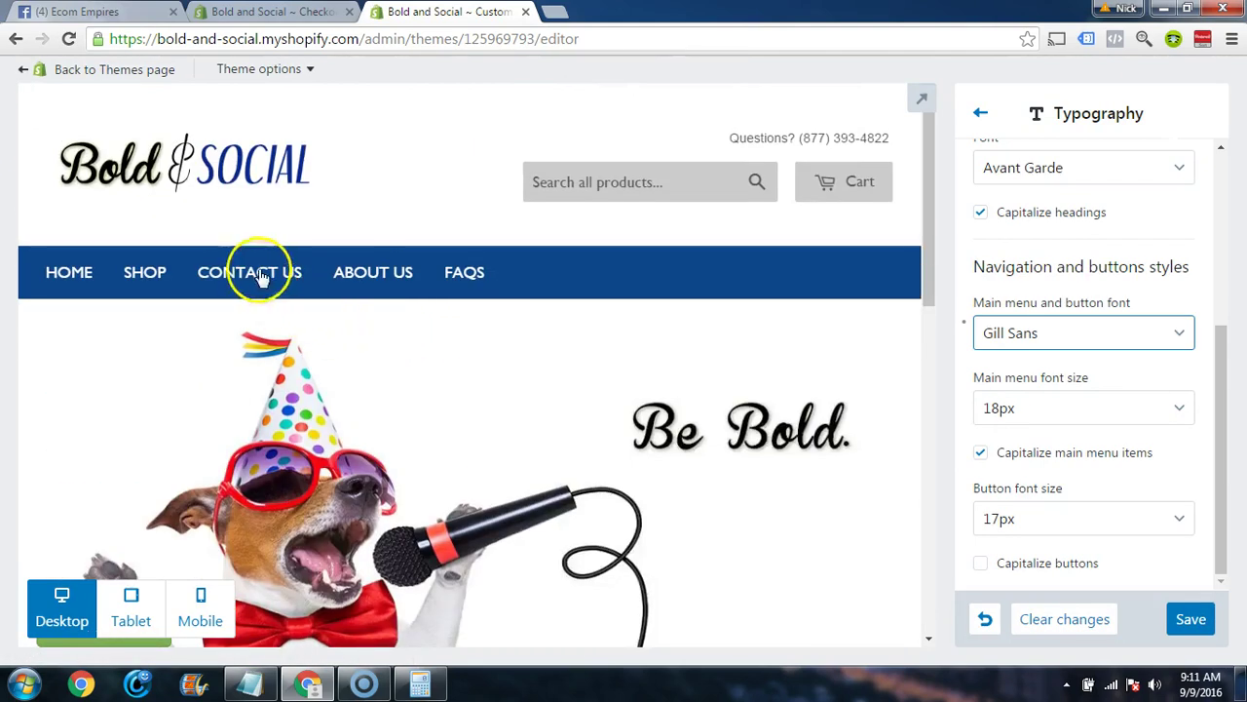
pyautogui.scroll(-5, 585, 312)
pyautogui.click(1077, 334)
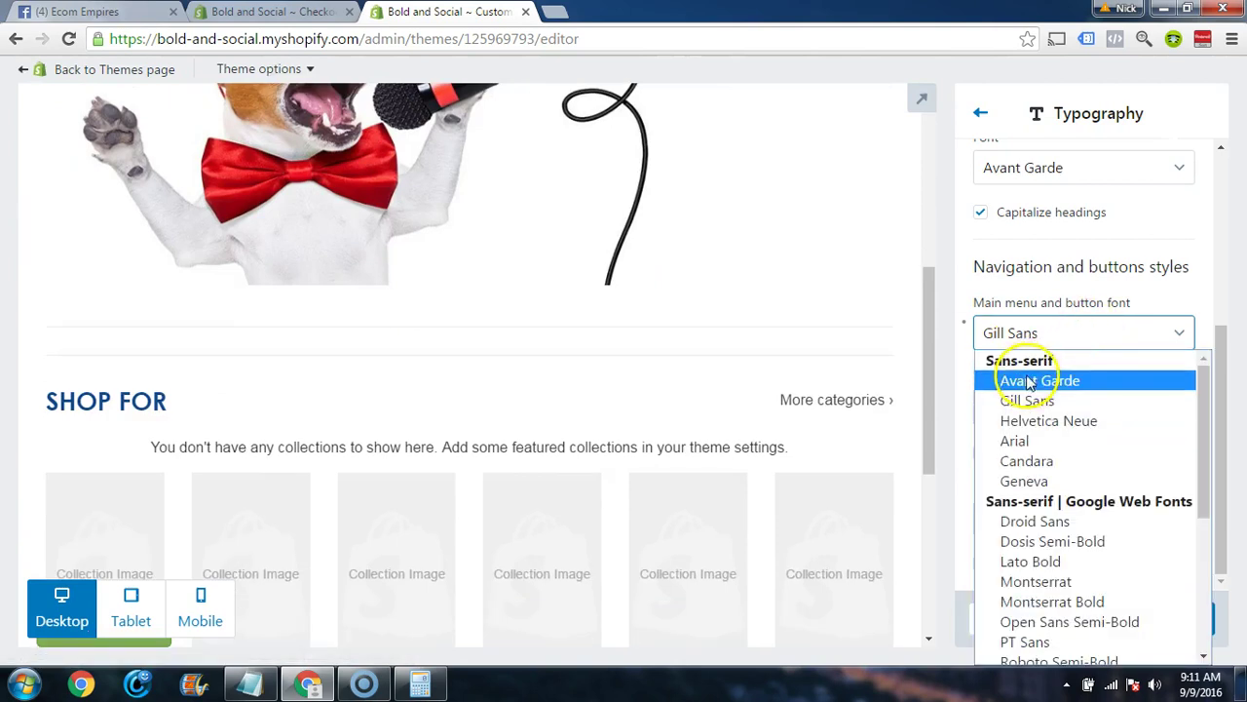
pyautogui.click(1034, 380)
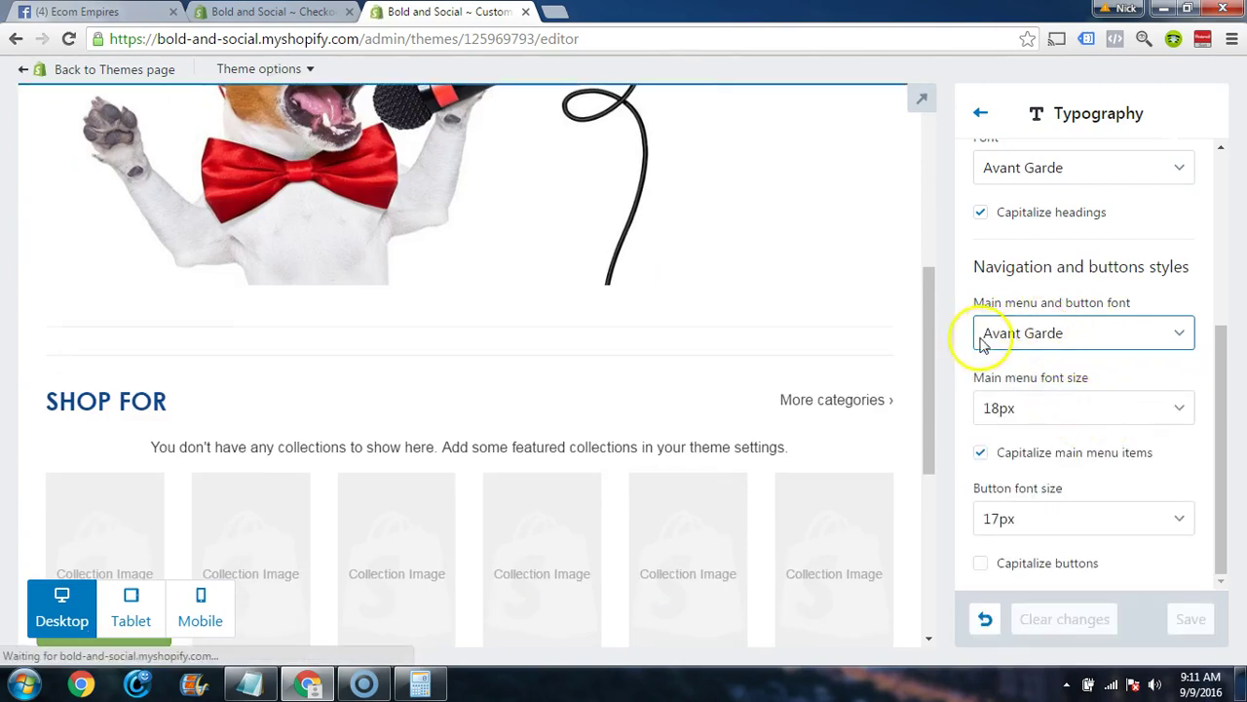
# - Try Gill Sans as the base font, compare it in the preview, and switch back to Helvetica Neue
pyautogui.scroll(3, 1072, 329)
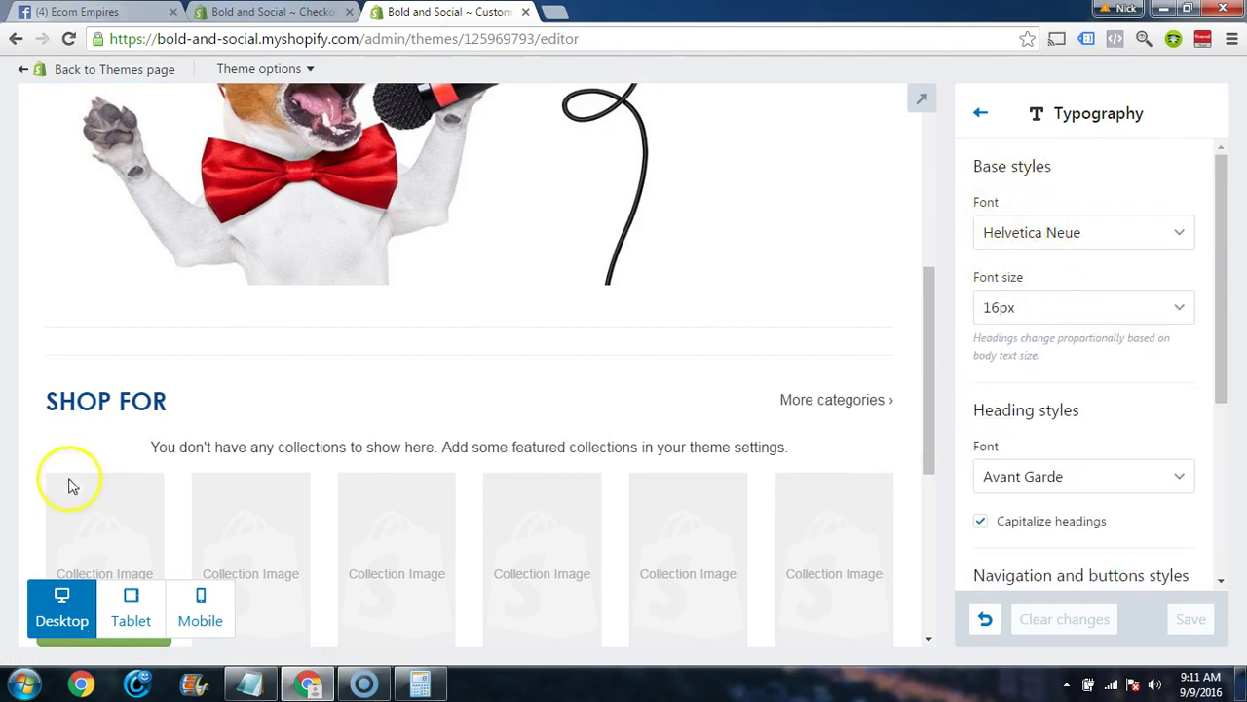
pyautogui.click(1045, 235)
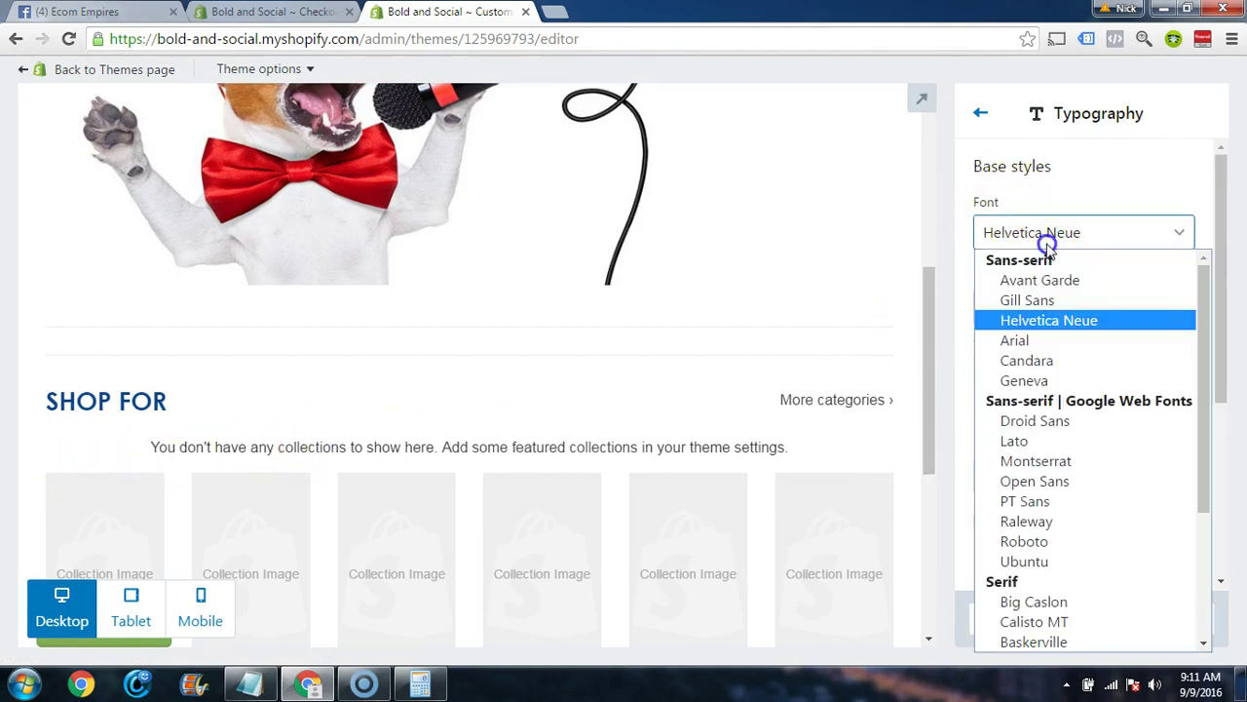
pyautogui.click(1036, 299)
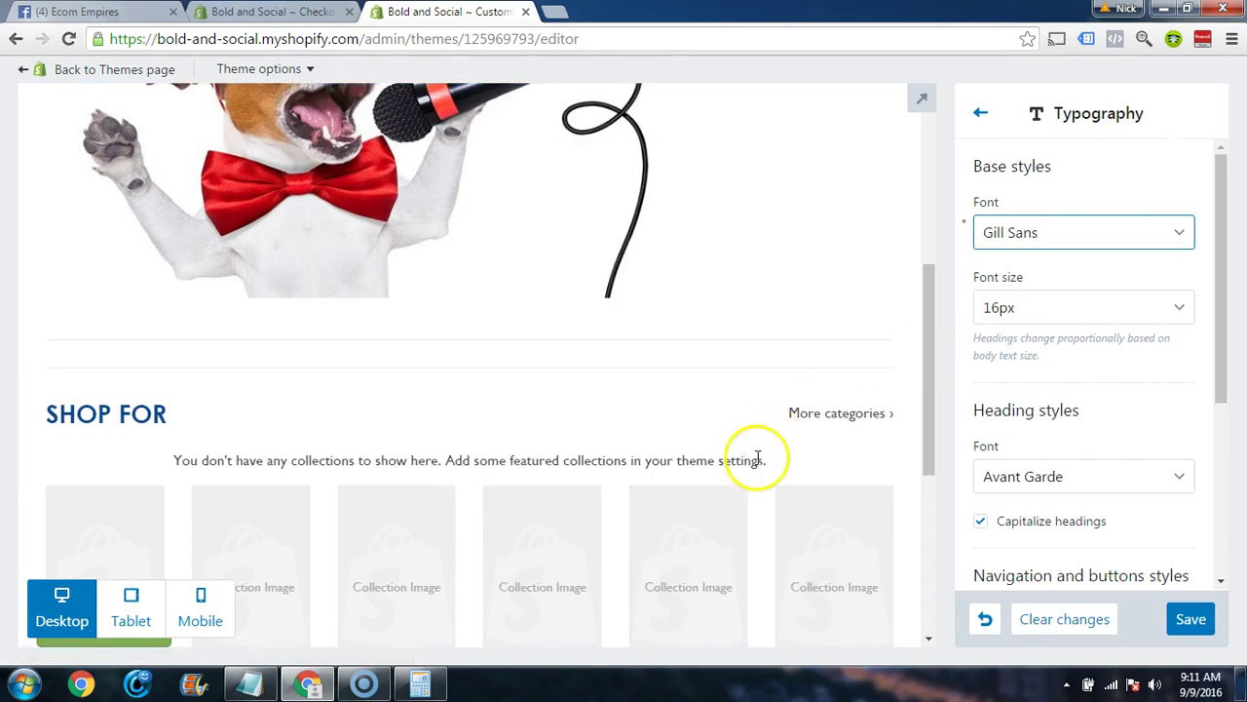
pyautogui.click(1116, 234)
pyautogui.click(1039, 319)
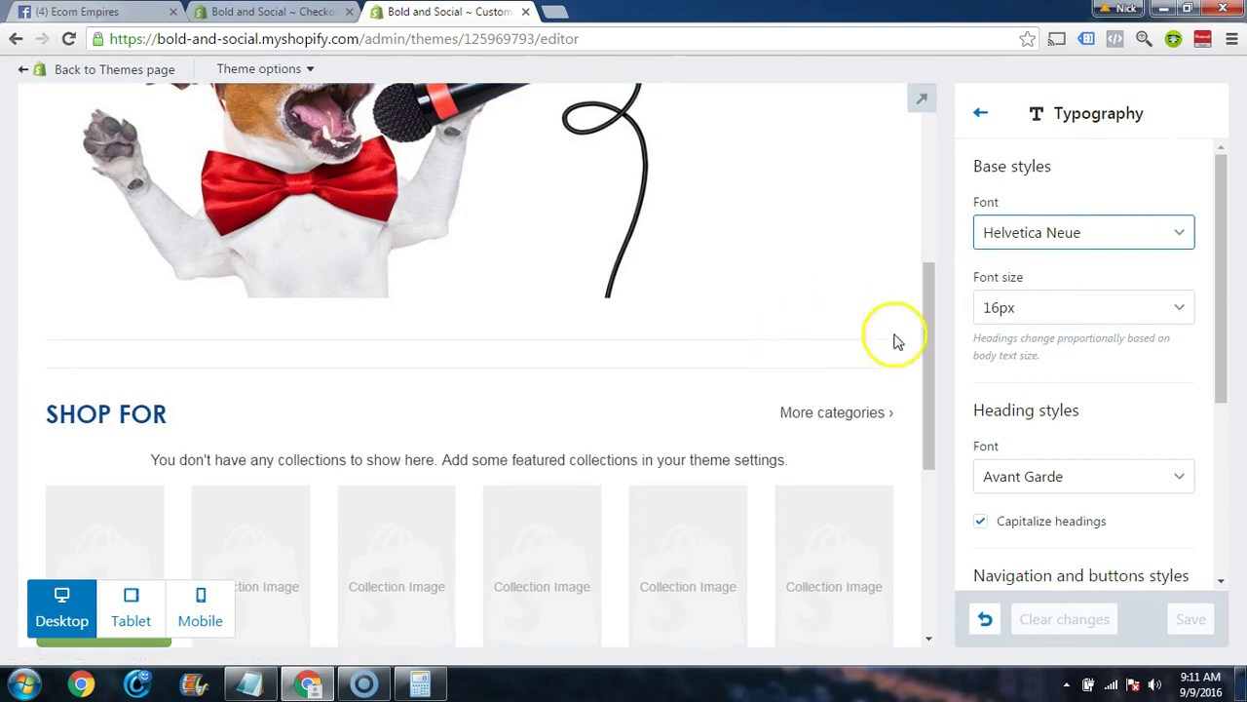
# - Turn on capitalized buttons in the navigation and buttons styles and save the typography changes
pyautogui.scroll(-3, 980, 361)
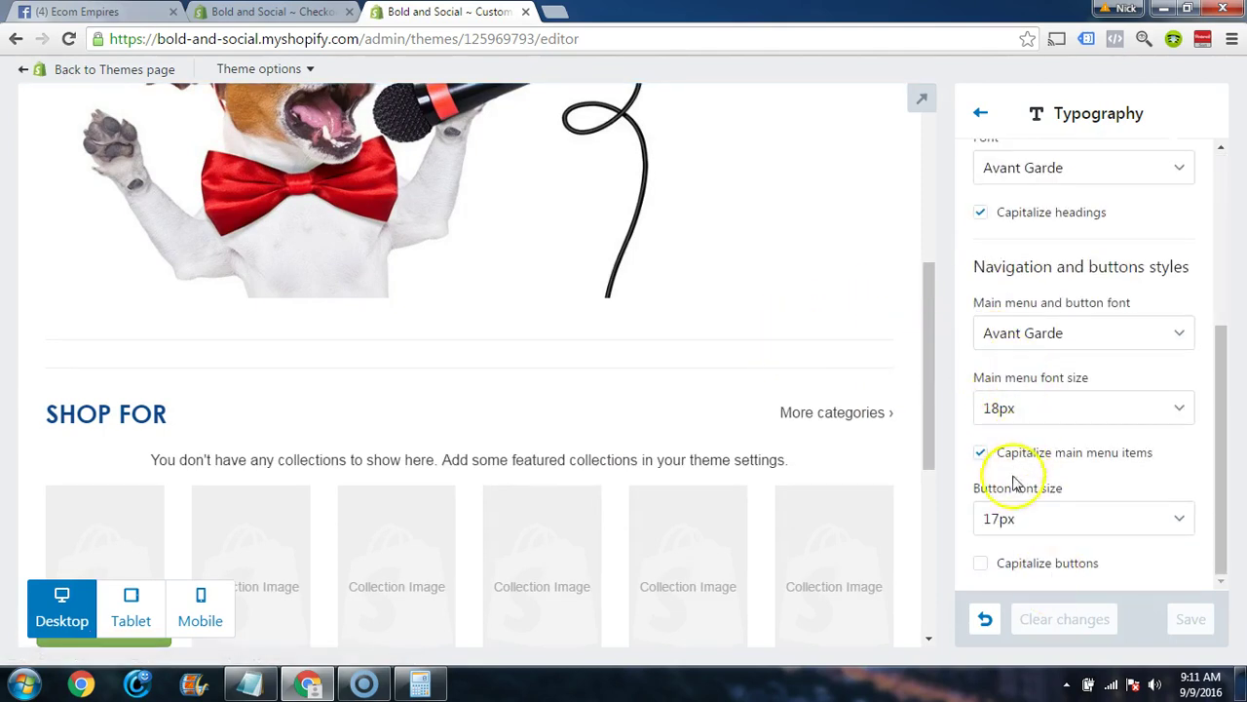
pyautogui.scroll(3, 746, 434)
pyautogui.click(978, 562)
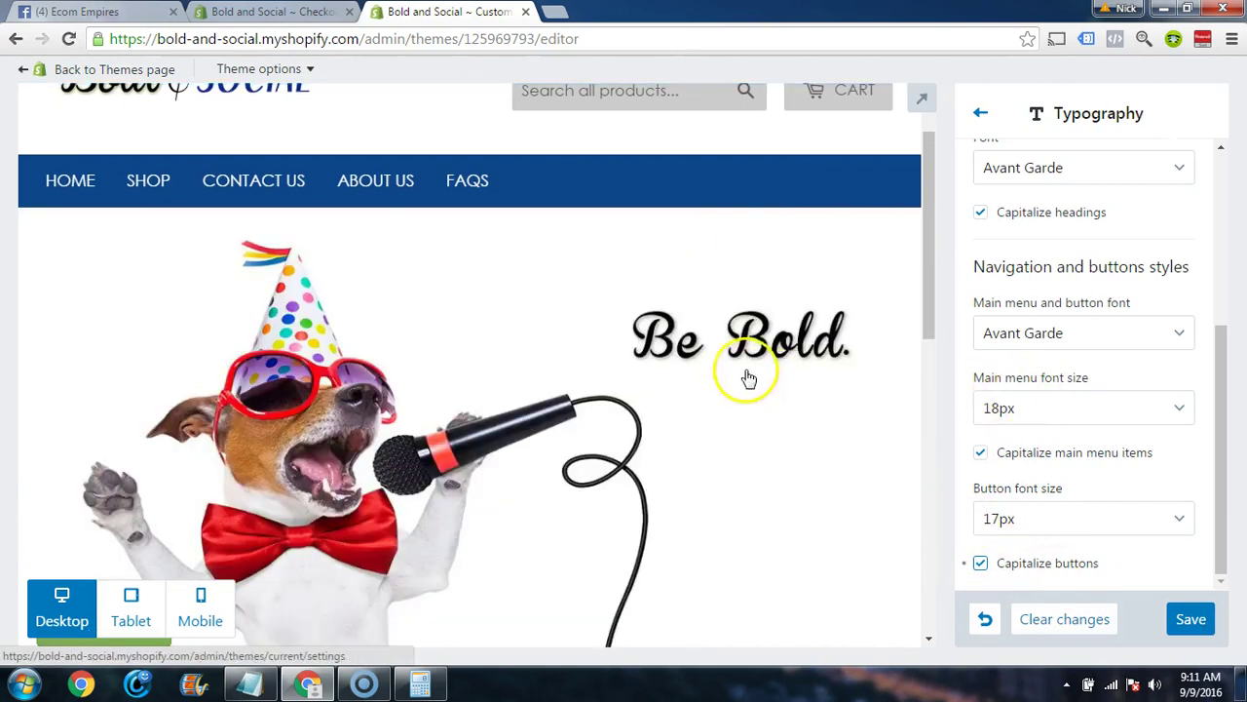
pyautogui.click(1188, 620)
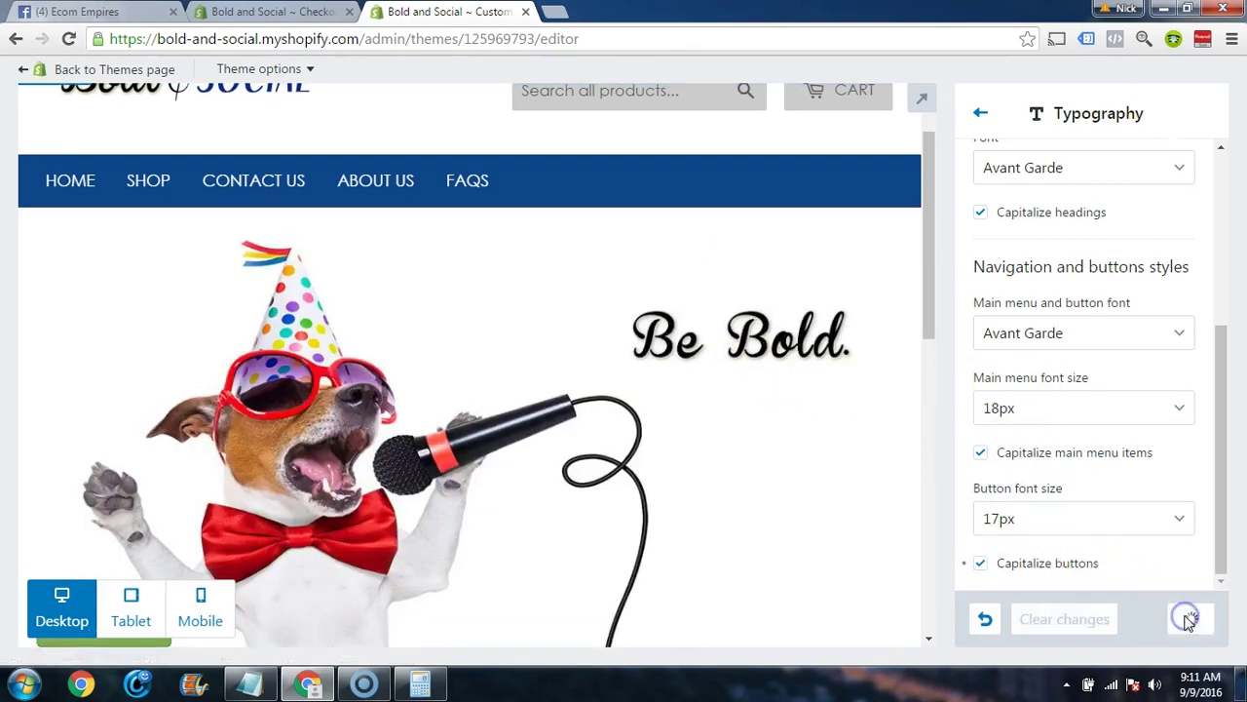
# - Open the Header settings and examine the custom logo in the store preview
pyautogui.click(980, 113)
pyautogui.click(1015, 273)
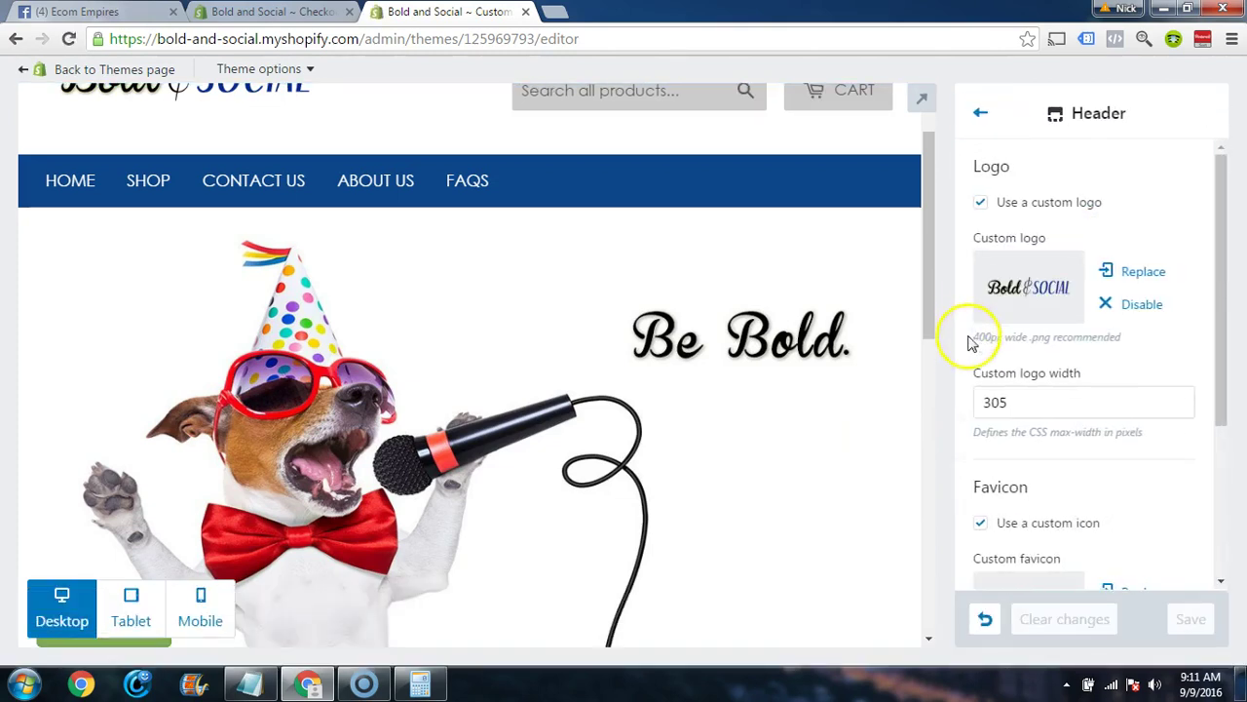
pyautogui.scroll(2, 682, 384)
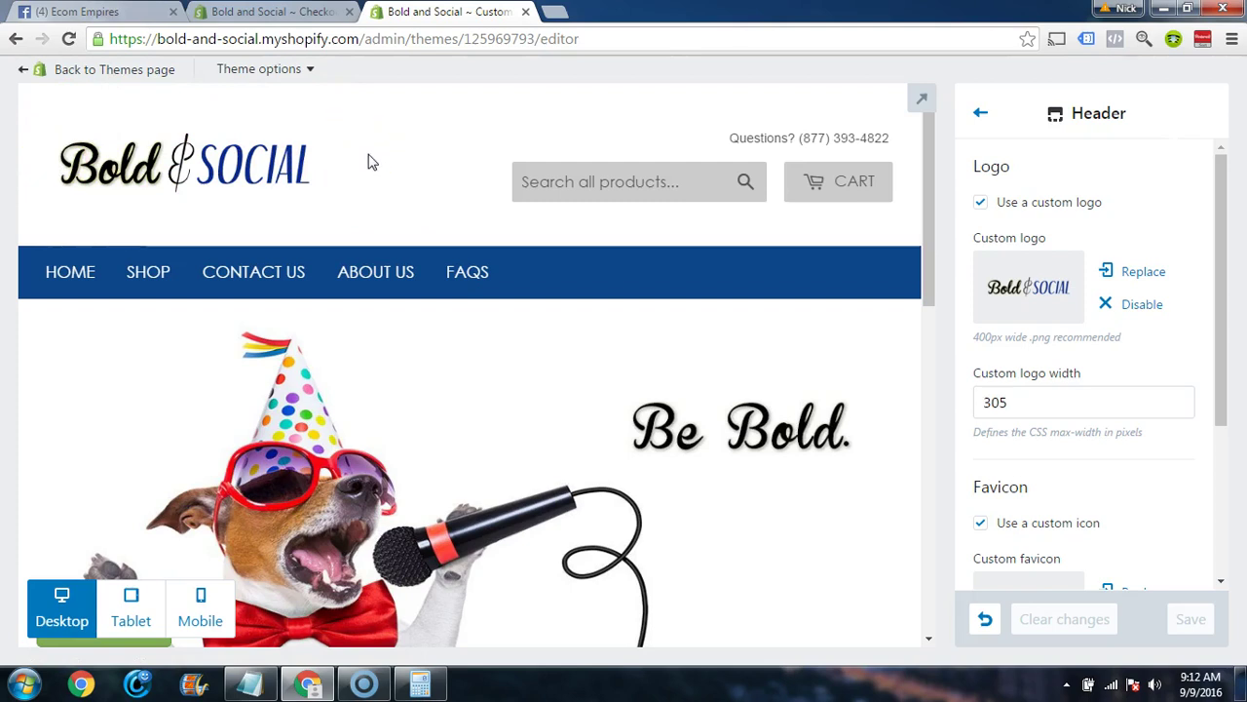
pyautogui.click(290, 211)
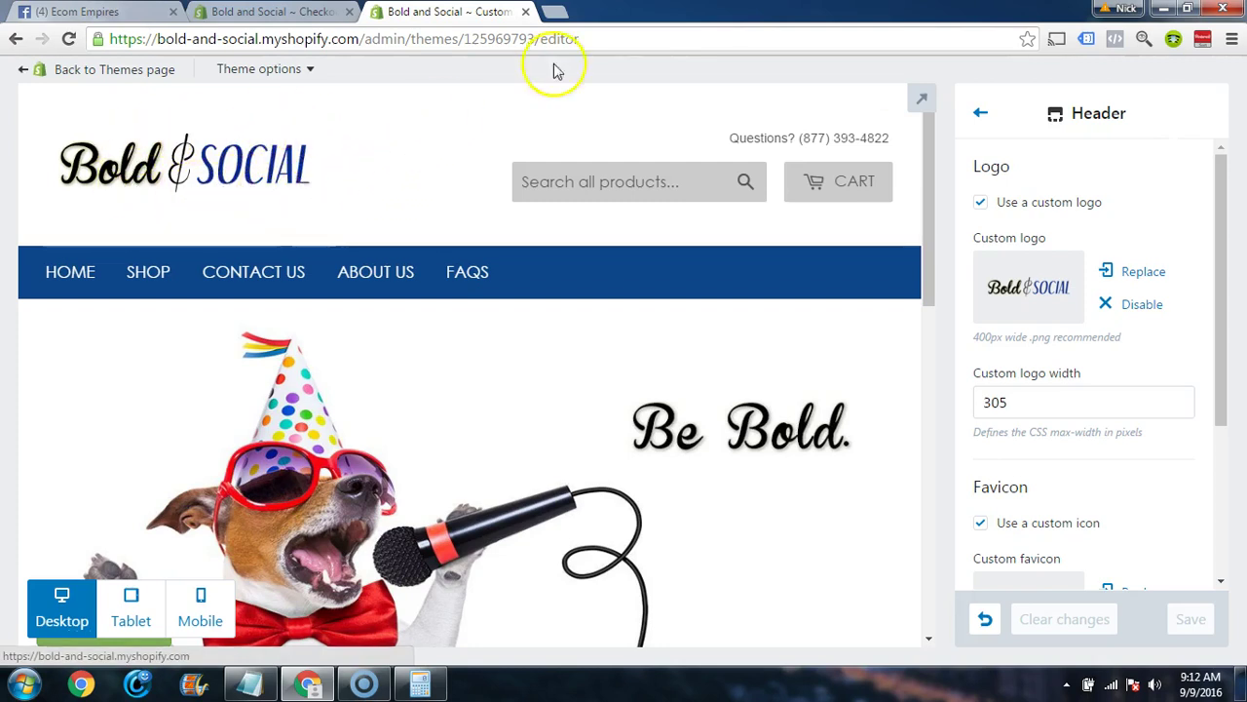
# - Search Google Images for "ecommerce logos" in a new browser tab
pyautogui.click(559, 14)
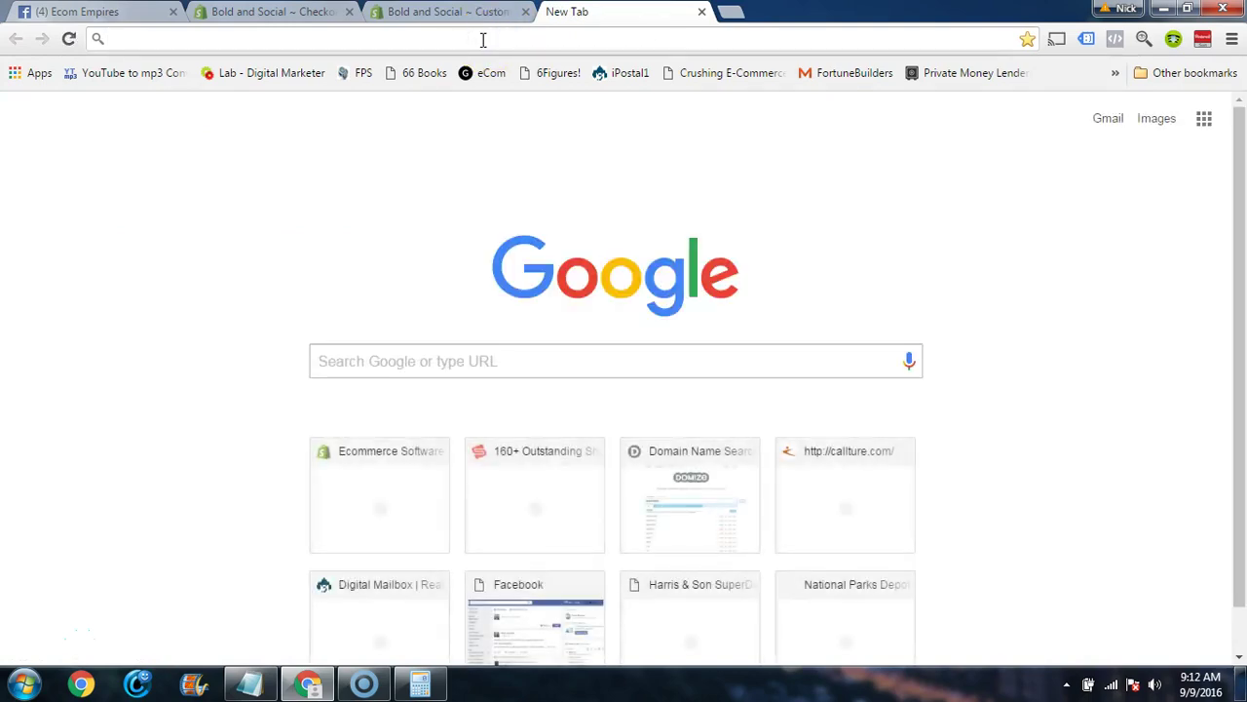
pyautogui.write('ecomm')
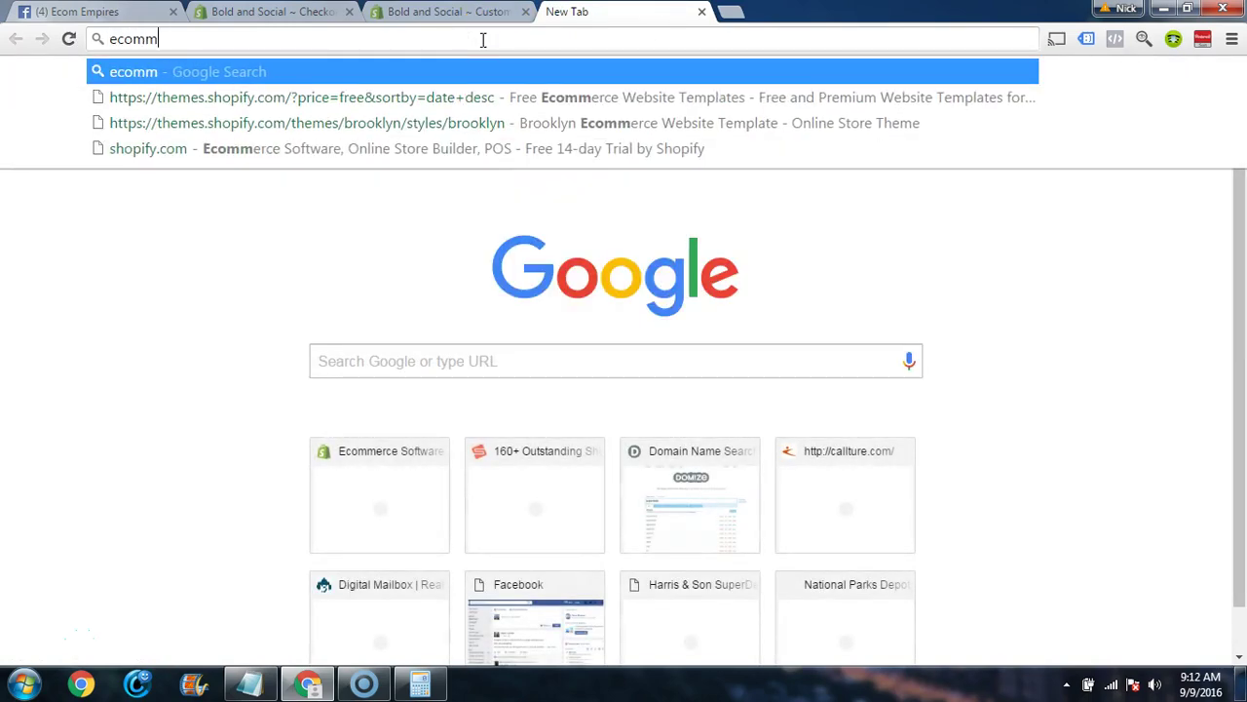
pyautogui.write('erce l')
pyautogui.write('s')
pyautogui.press('Return')
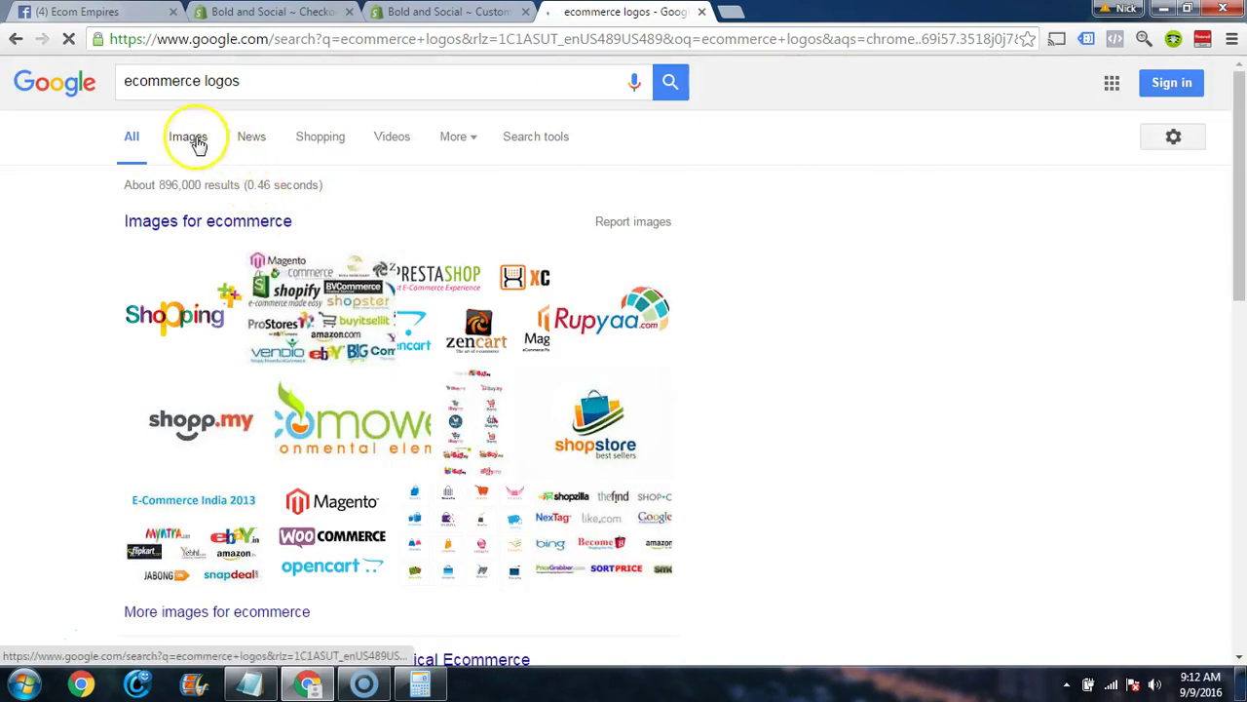
pyautogui.click(191, 138)
# - Browse the ecommerce logo images for design examples and close the search tab
pyautogui.scroll(-7, 683, 365)
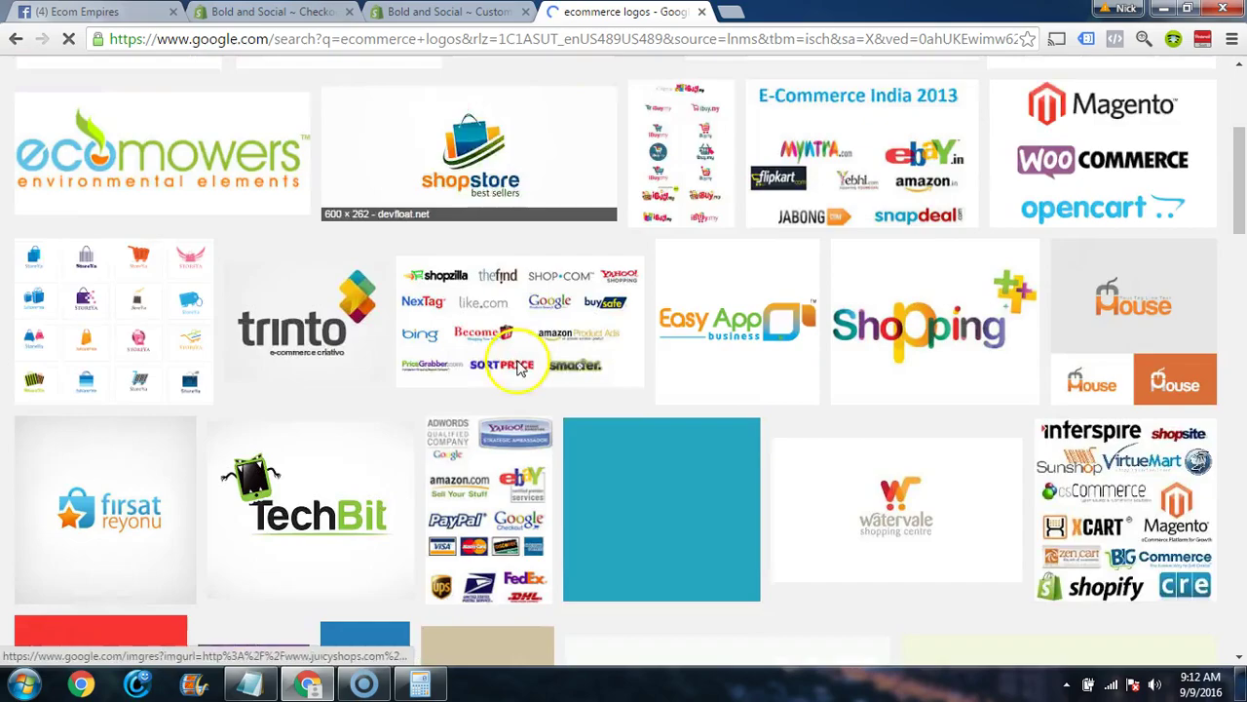
pyautogui.scroll(-9, 769, 362)
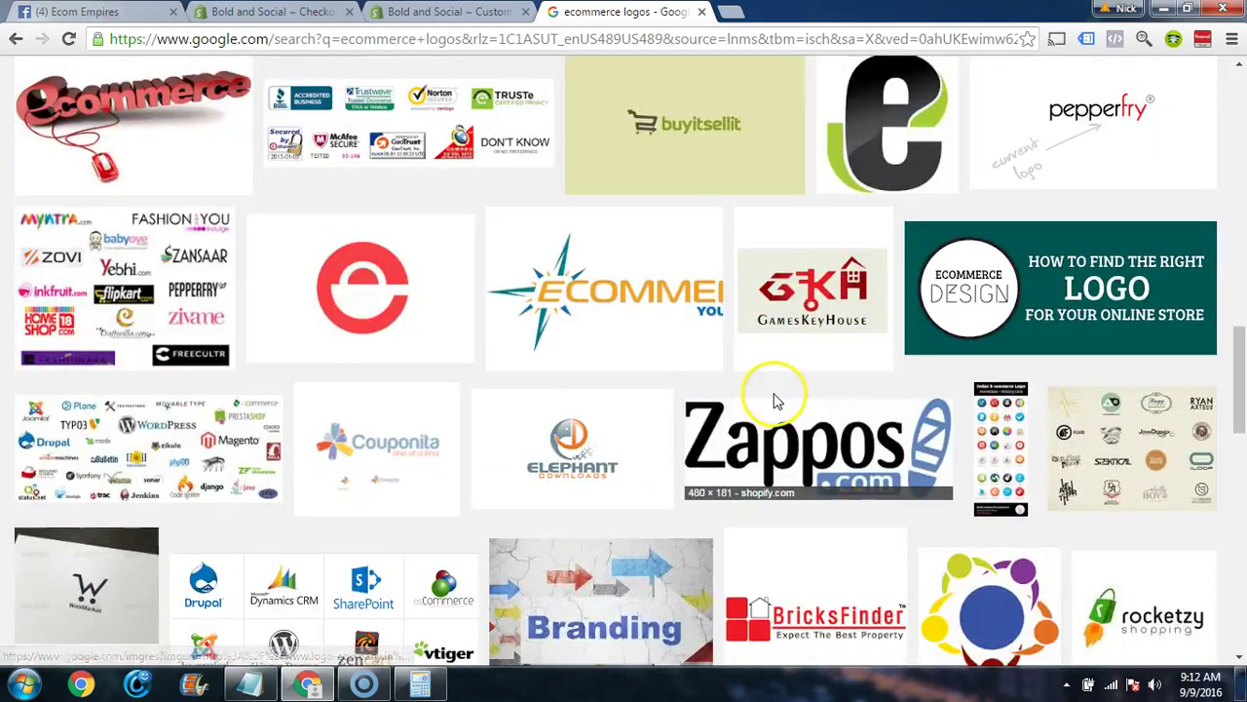
pyautogui.scroll(-5, 772, 404)
pyautogui.scroll(20, 757, 395)
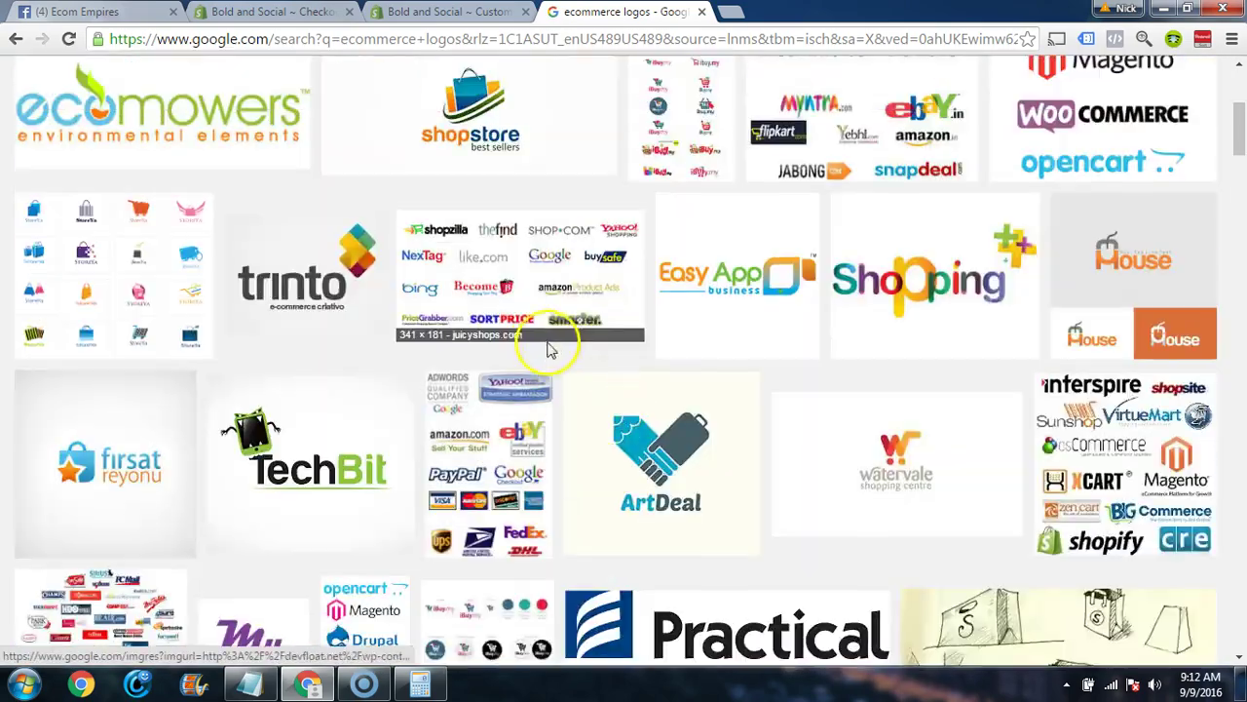
pyautogui.scroll(-3, 189, 314)
pyautogui.scroll(3, 195, 316)
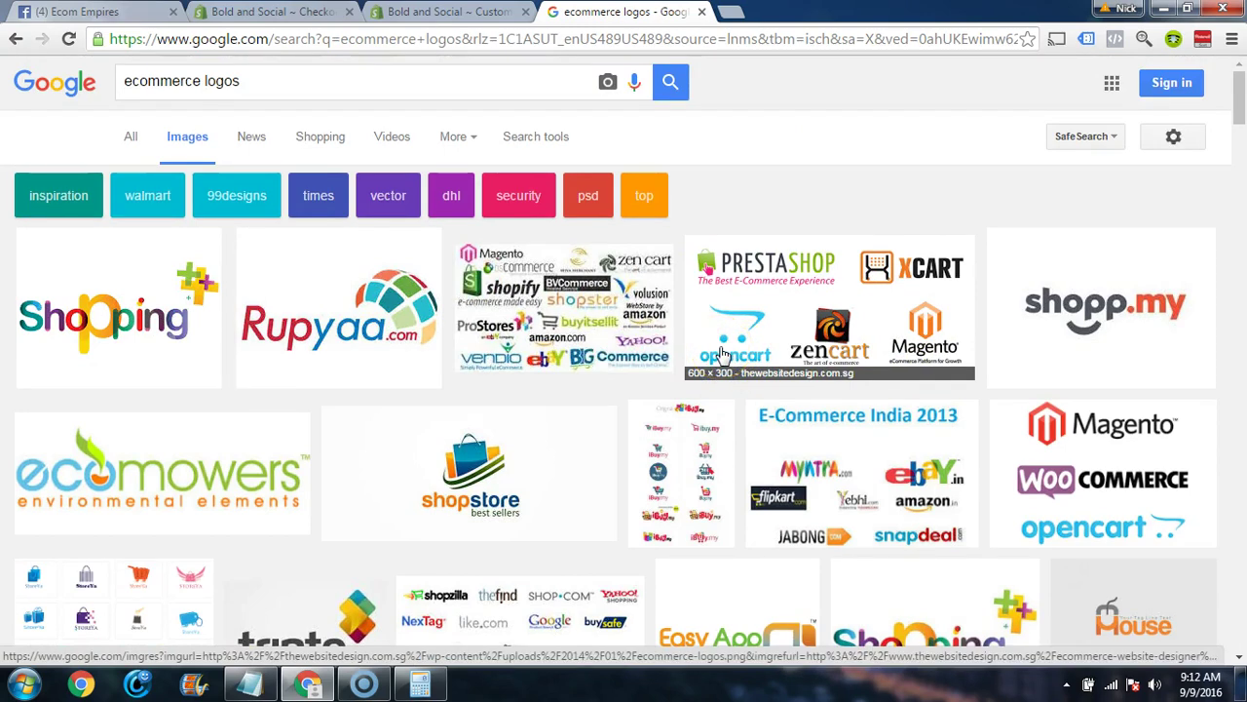
pyautogui.click(702, 12)
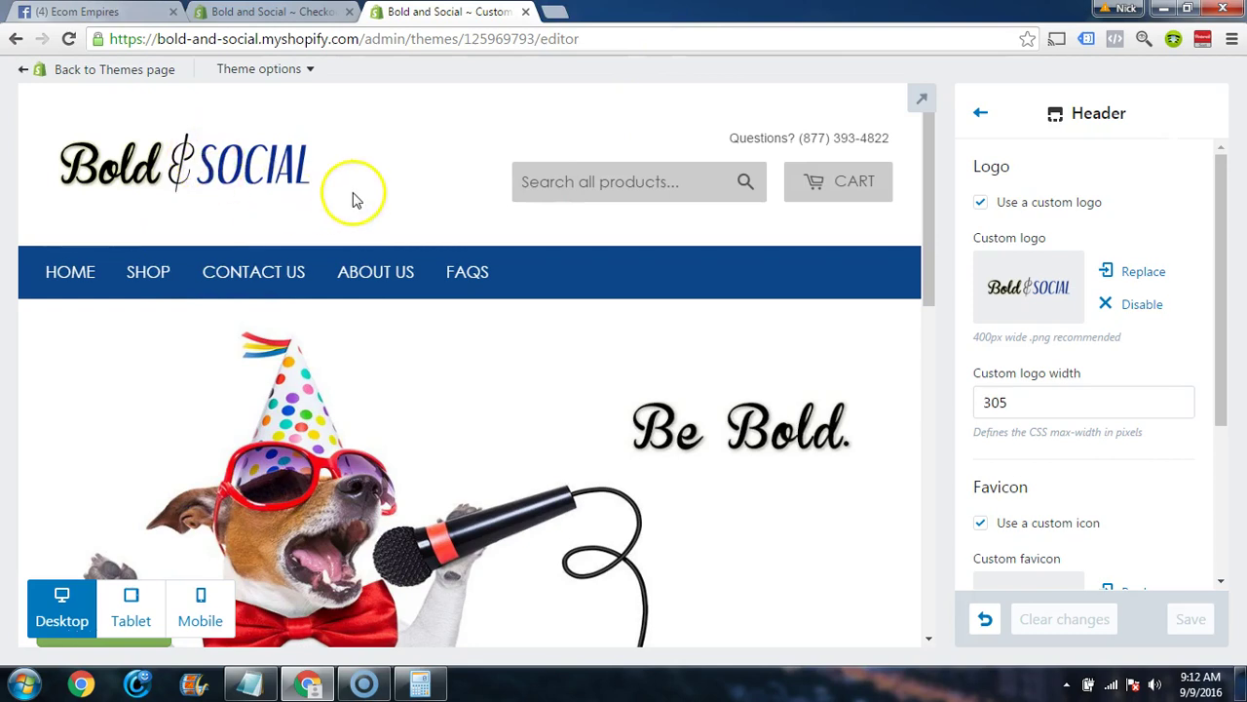
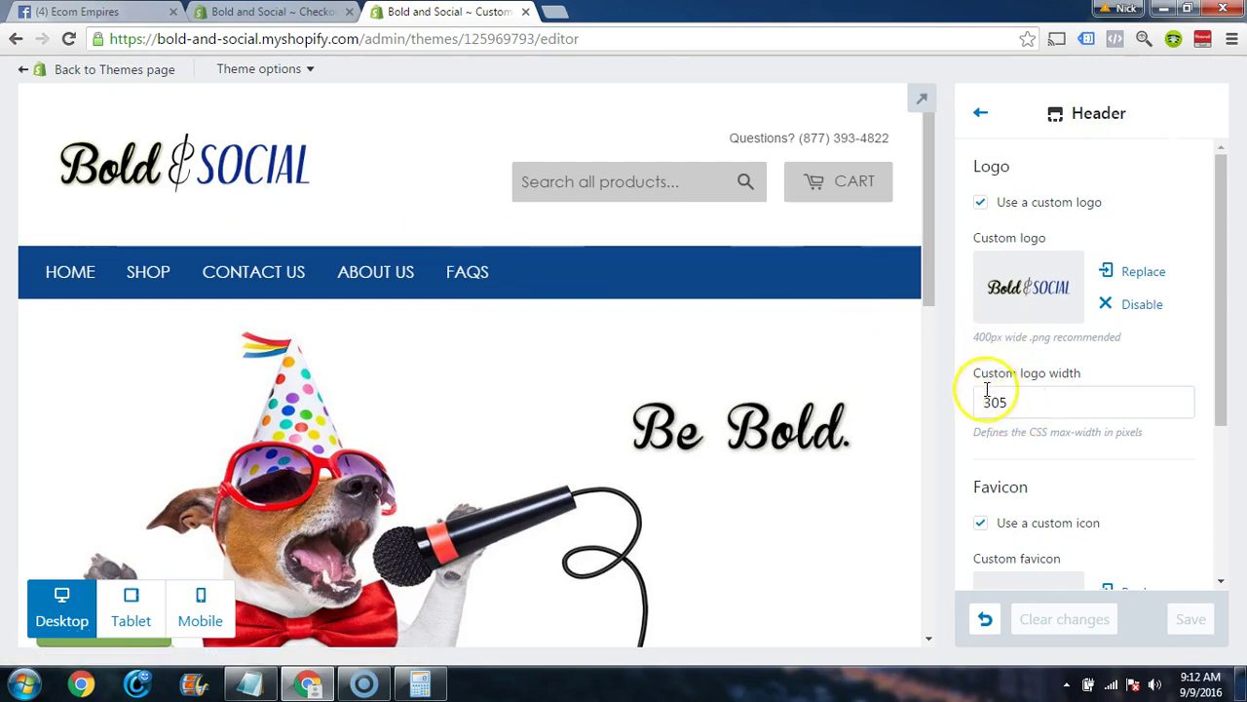
# - Locate the custom favicon setting, check the favicon on boldandsocial.com in a new browser tab, and close that tab
pyautogui.scroll(-2, 902, 332)
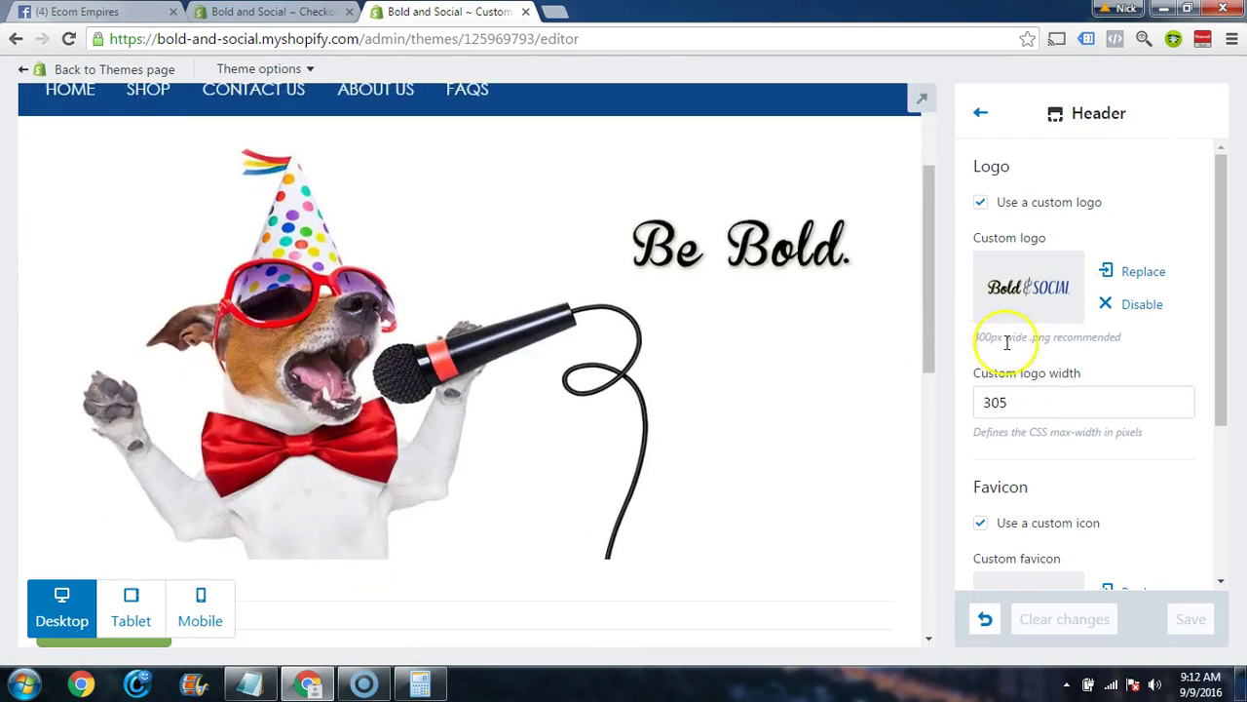
pyautogui.scroll(-2, 1055, 458)
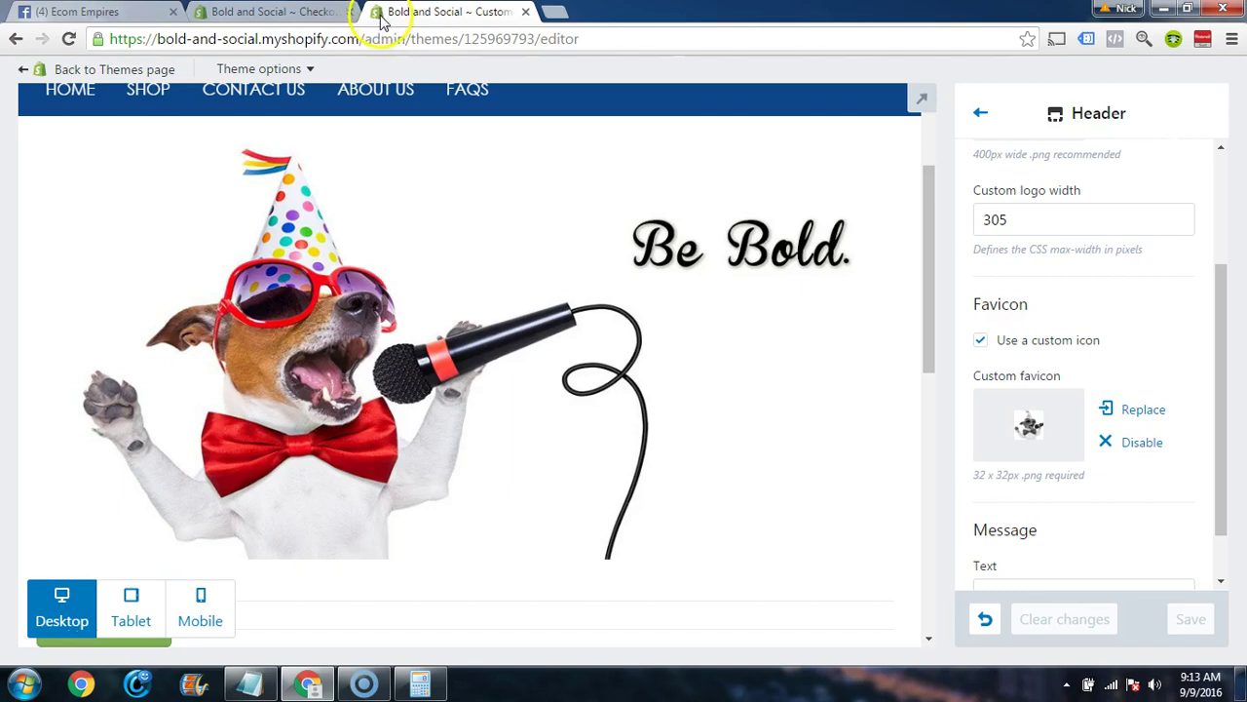
pyautogui.click(554, 21)
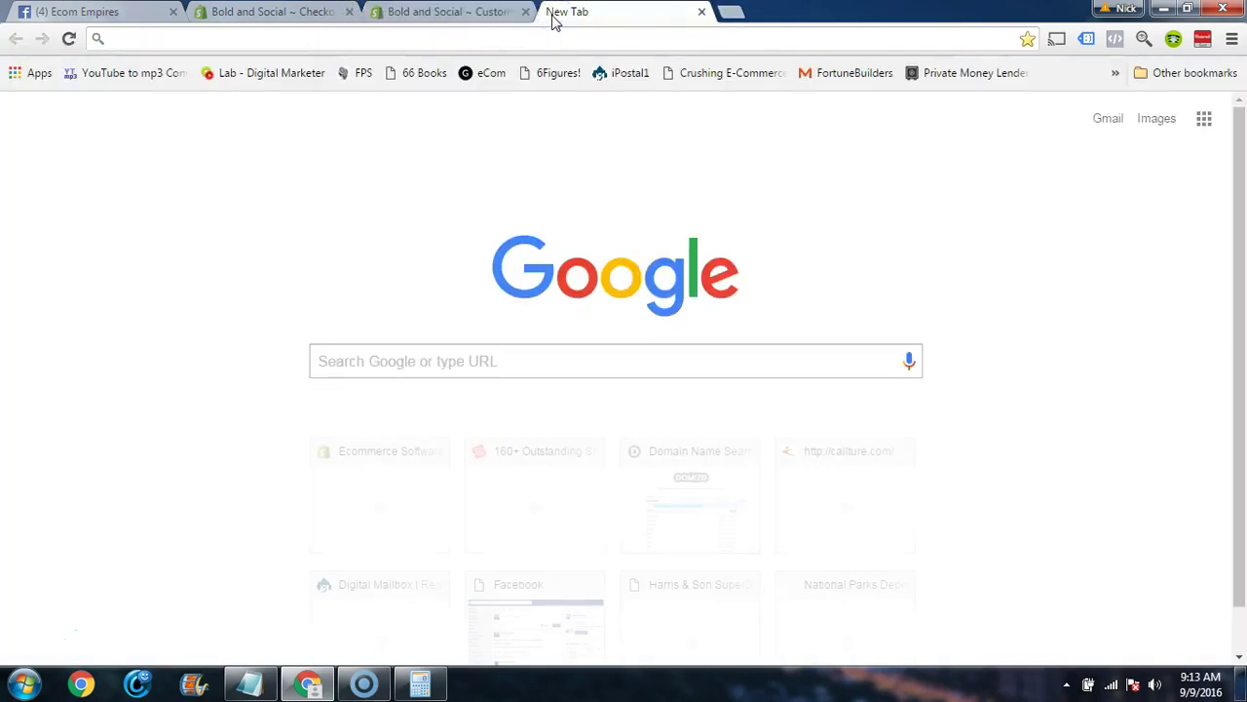
pyautogui.write('bol')
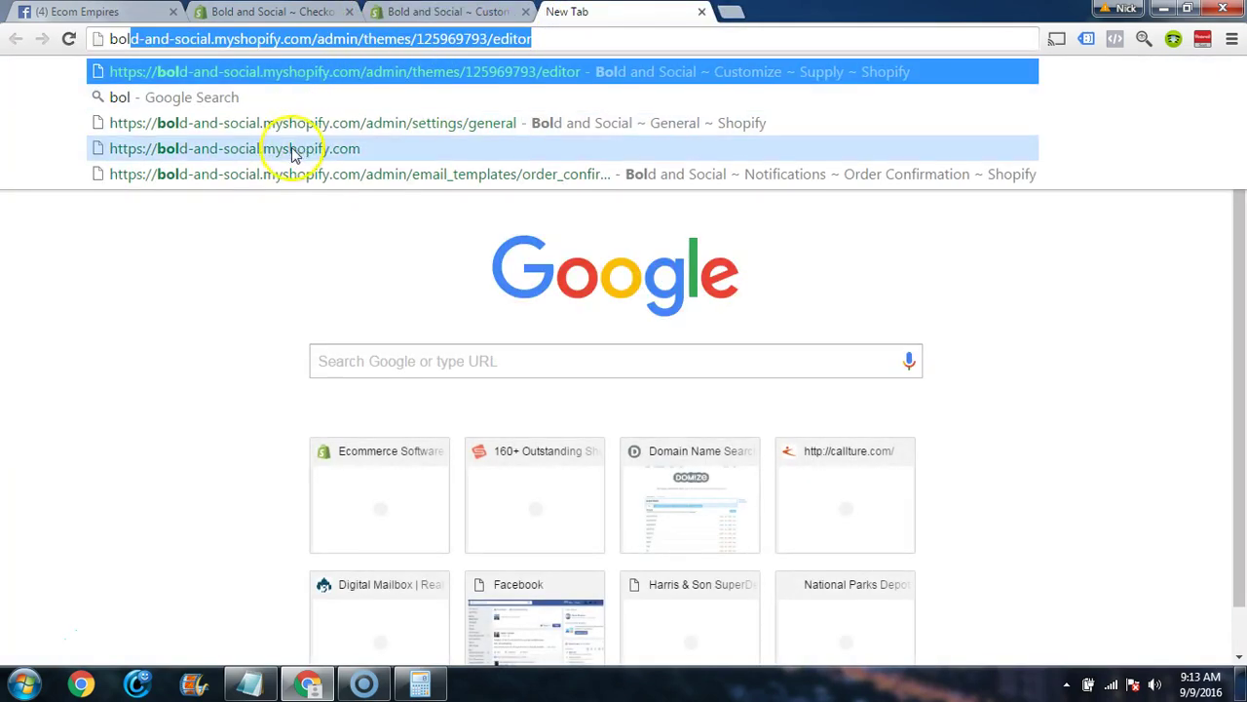
pyautogui.click(256, 39)
pyautogui.moveTo(518, 37); pyautogui.dragTo(144, 70)
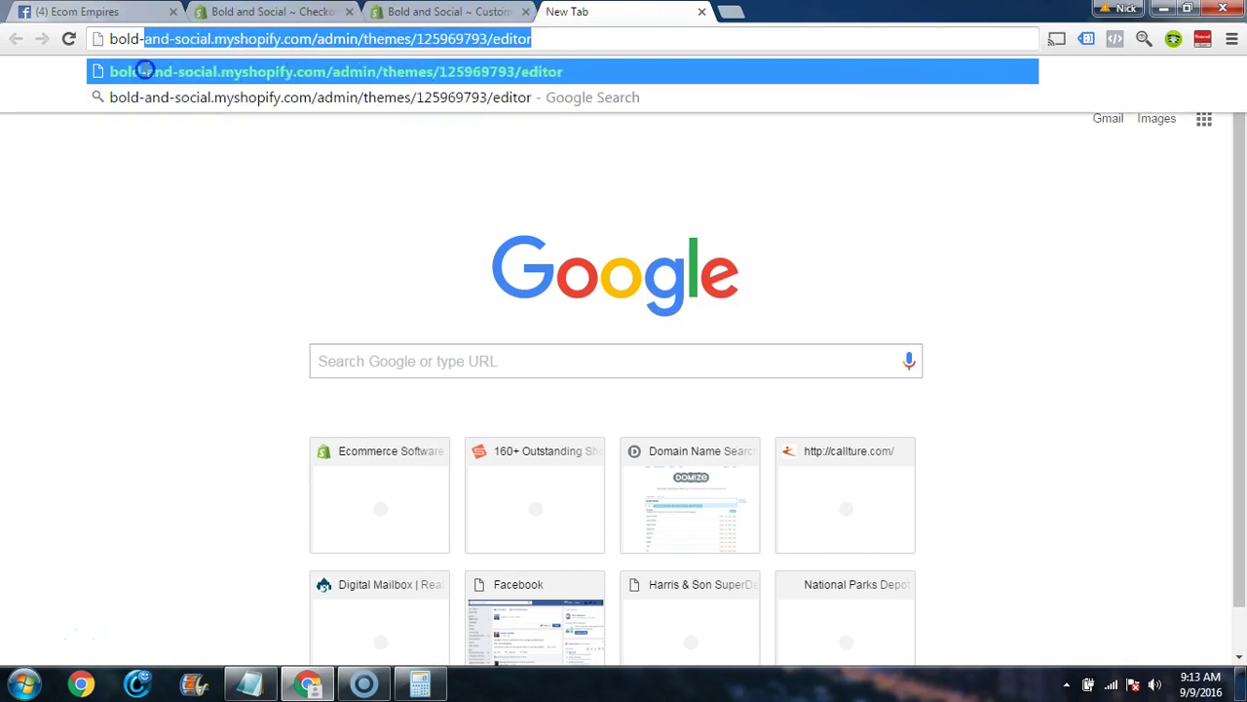
pyautogui.write('andsocial.com')
pyautogui.press('Return')
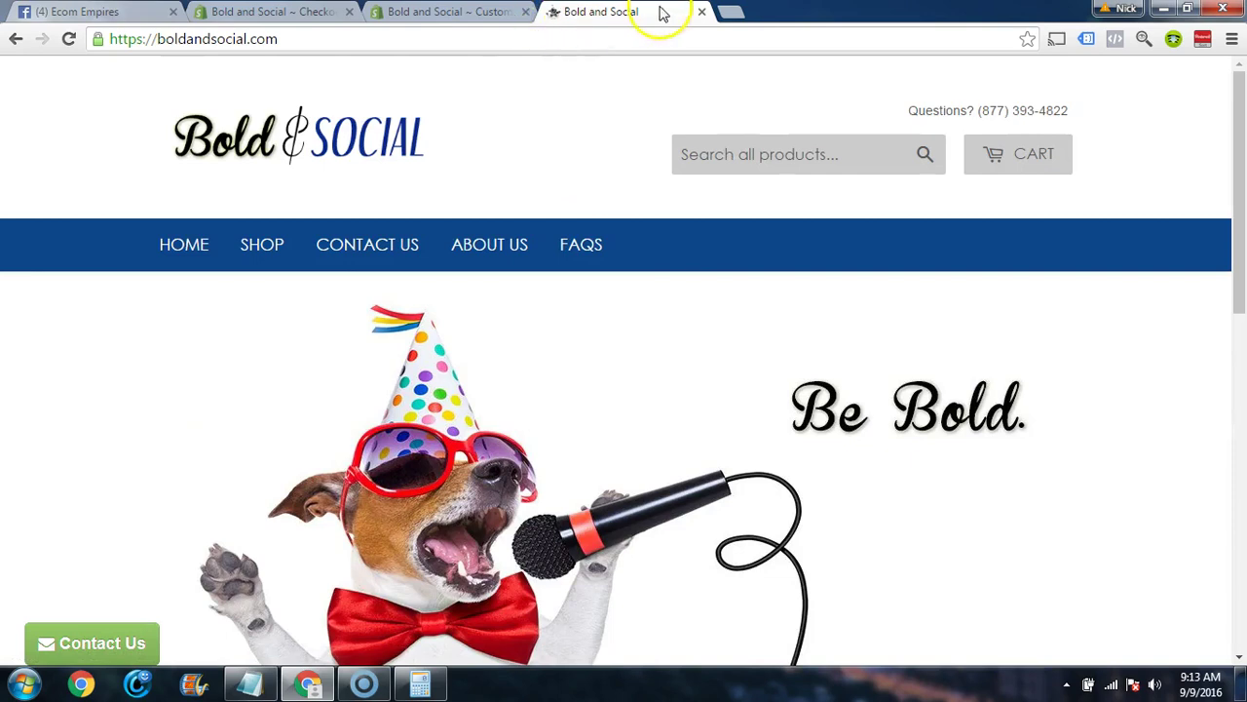
pyautogui.click(702, 12)
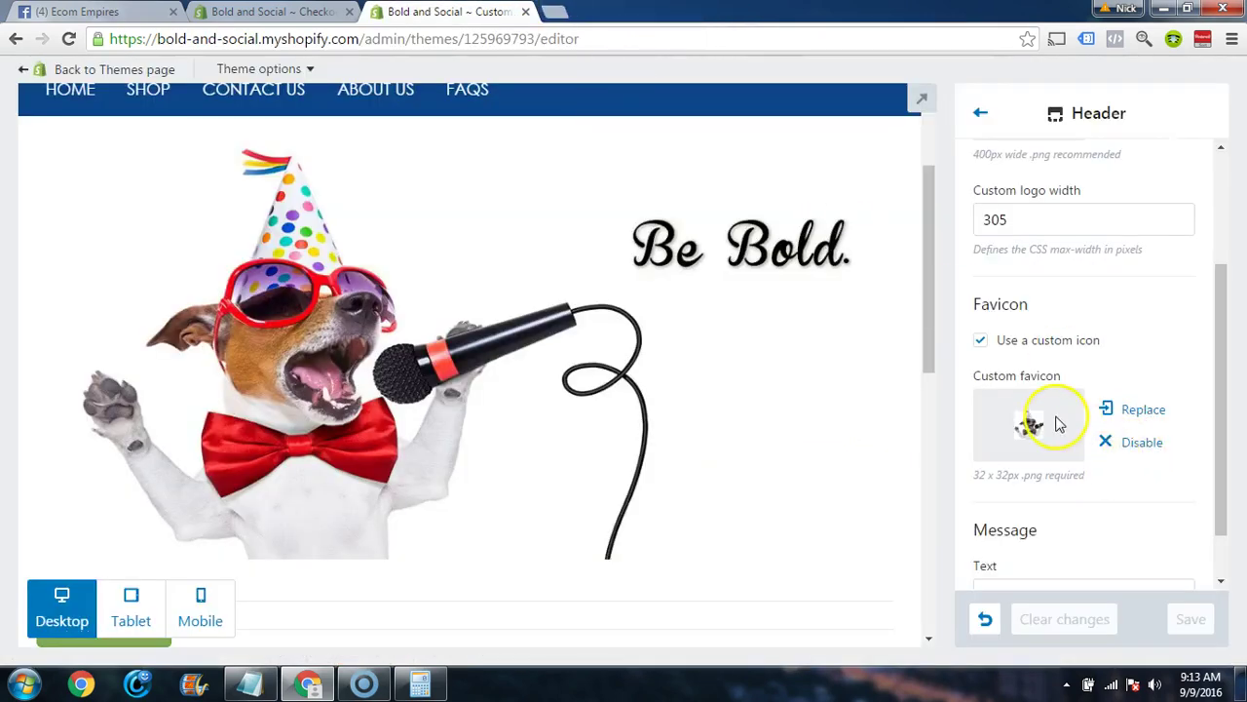
# - Examine the header message text setting and where the message shows in the store preview, and leave the Header settings
pyautogui.scroll(-1, 1057, 419)
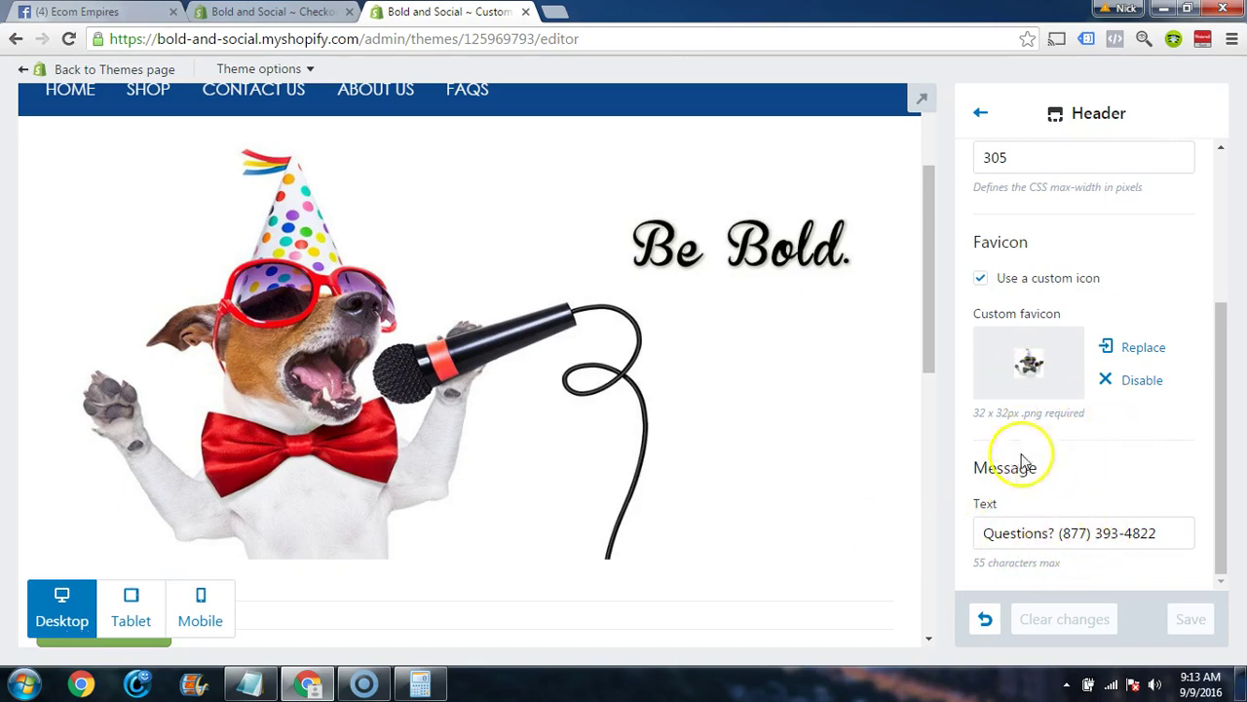
pyautogui.scroll(3, 891, 509)
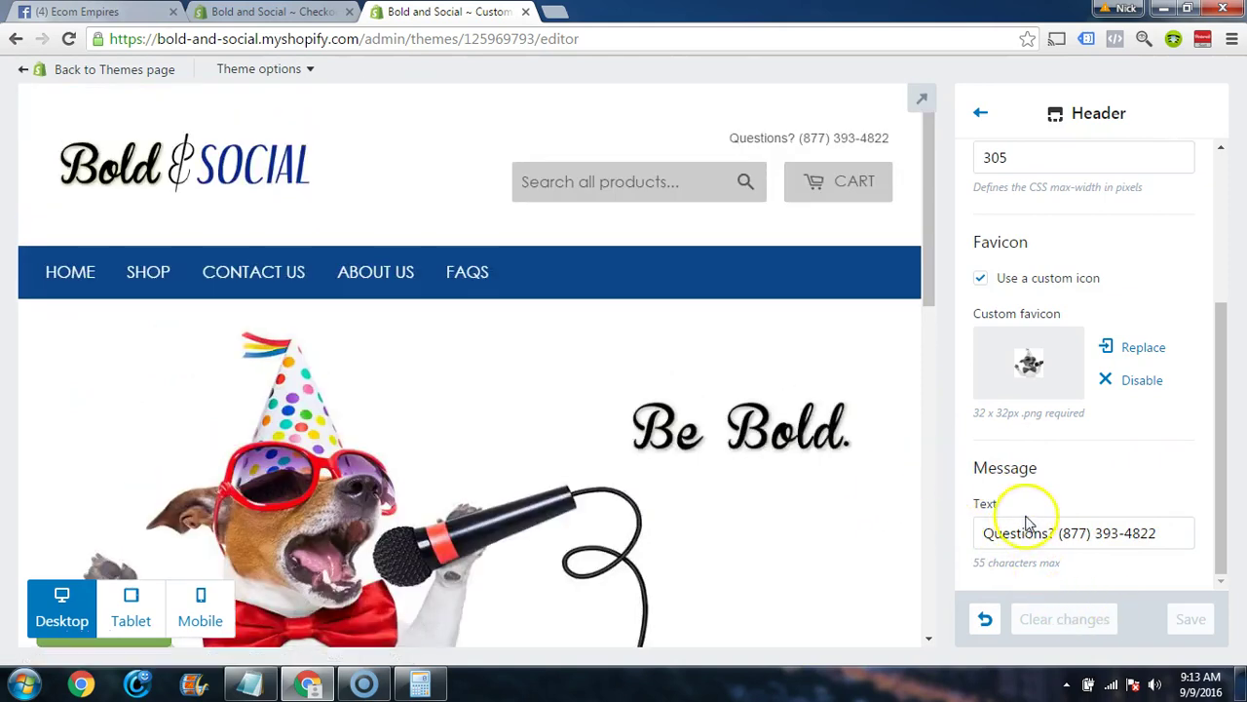
pyautogui.click(1159, 533)
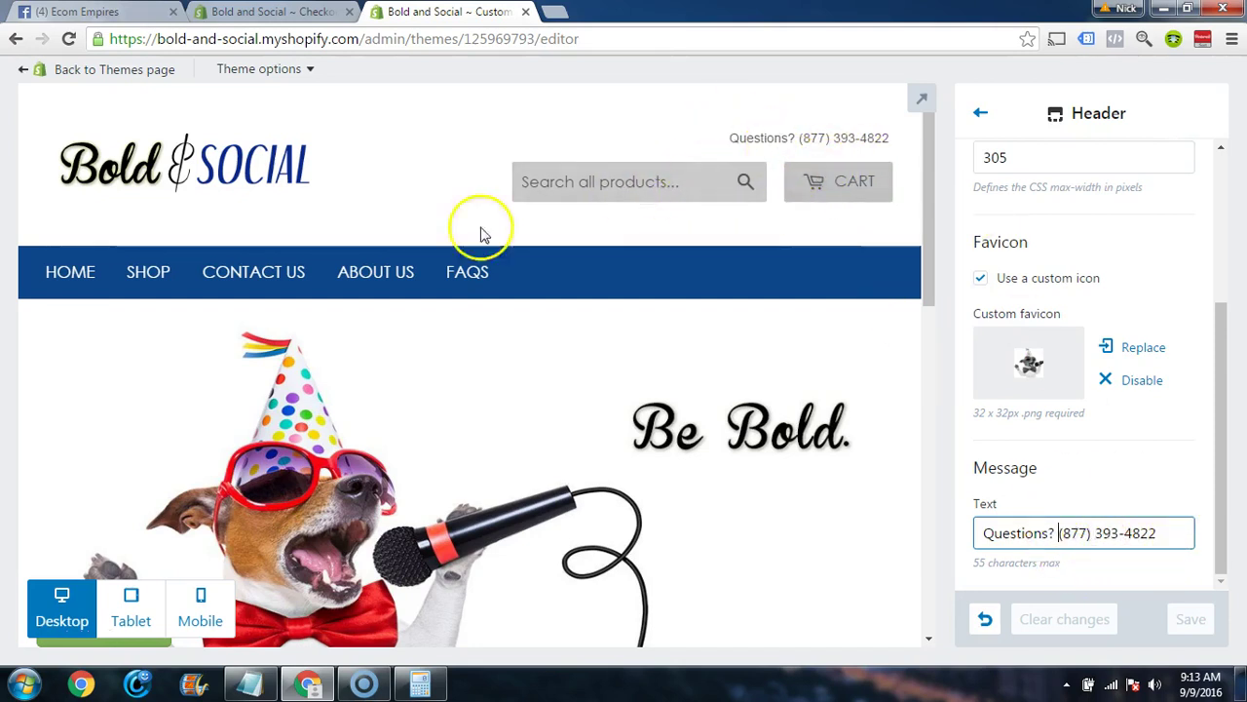
pyautogui.moveTo(889, 138); pyautogui.dragTo(731, 137)
pyautogui.click(819, 141)
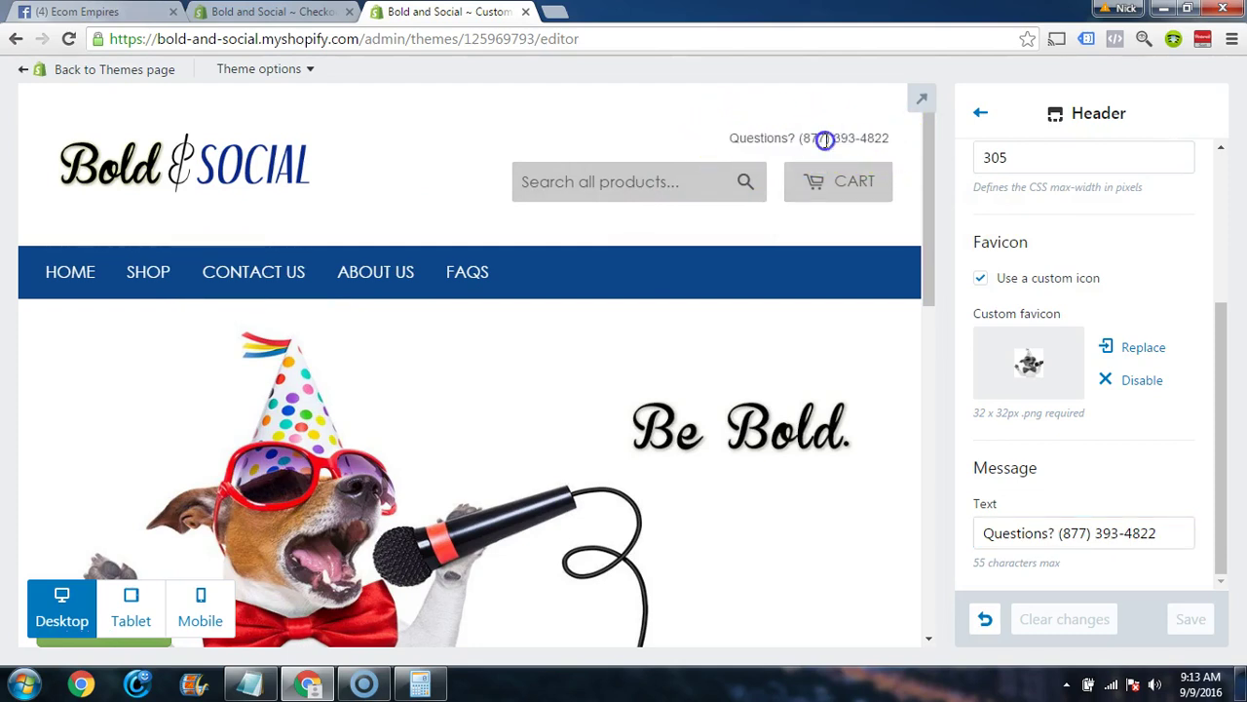
pyautogui.click(1062, 509)
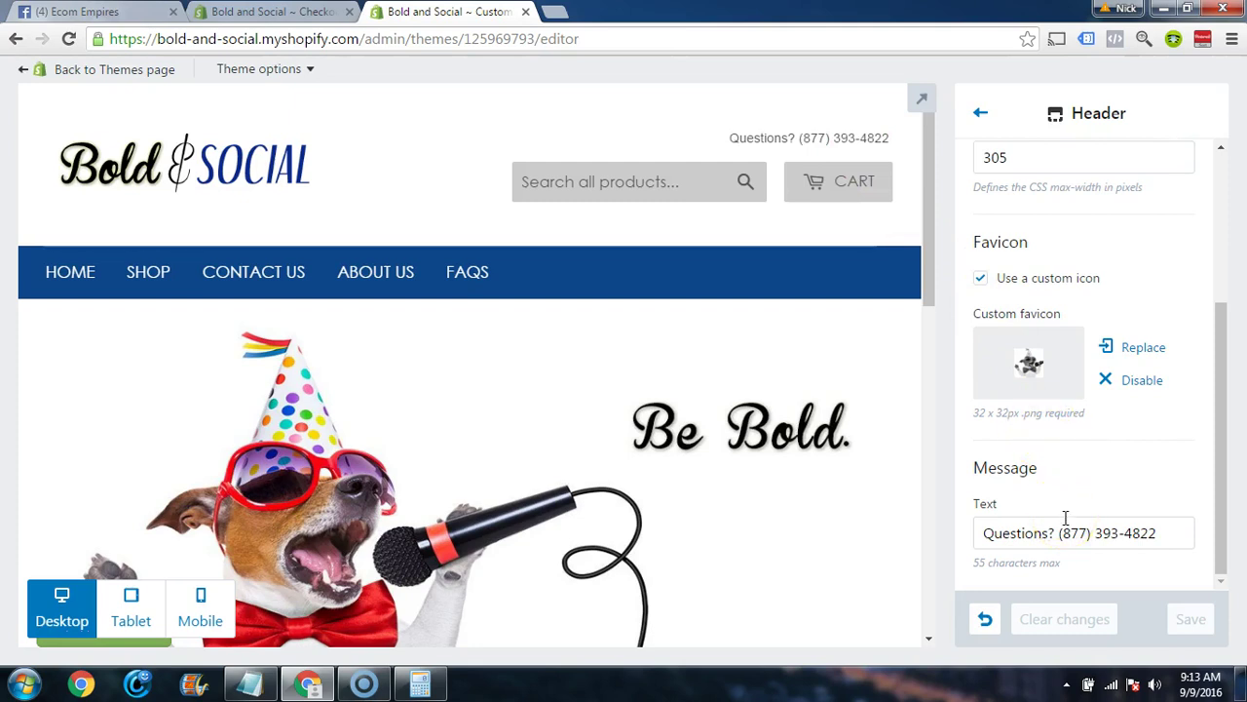
pyautogui.click(978, 112)
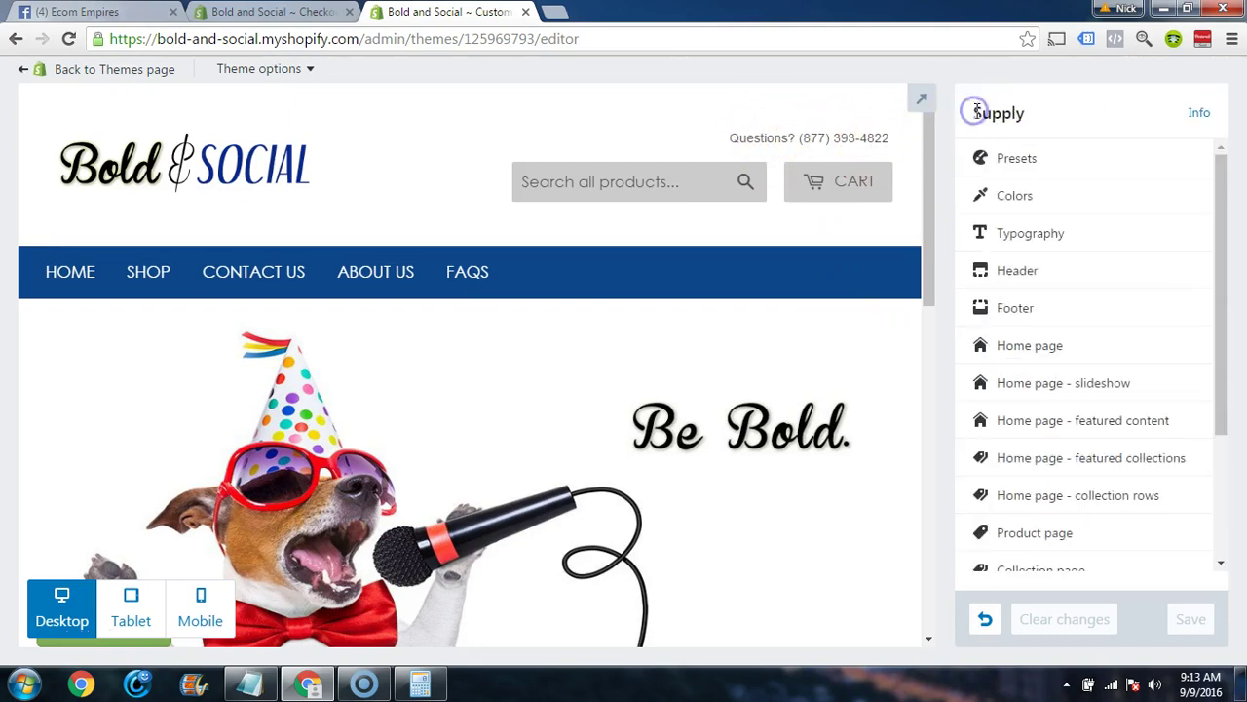
# - Open the Footer settings and examine the contact text, social media icons and newsletter sign-up options, leaving them unedited
pyautogui.scroll(-2, 1024, 328)
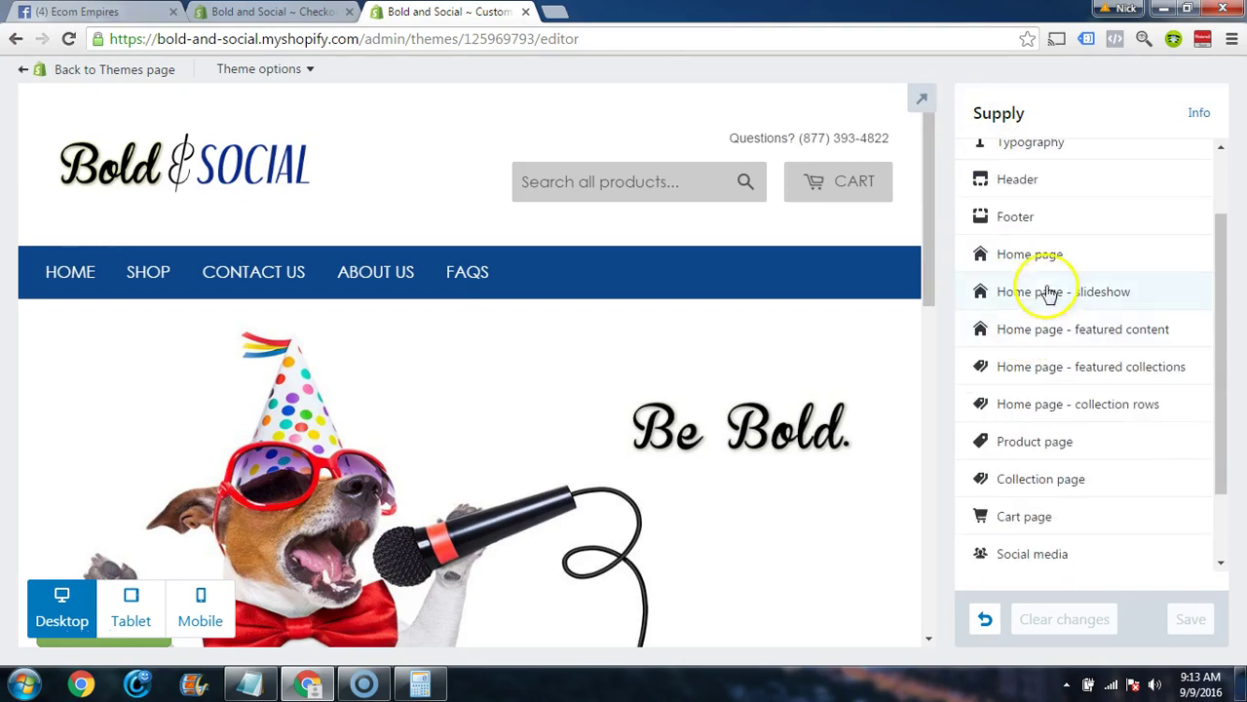
pyautogui.click(1072, 218)
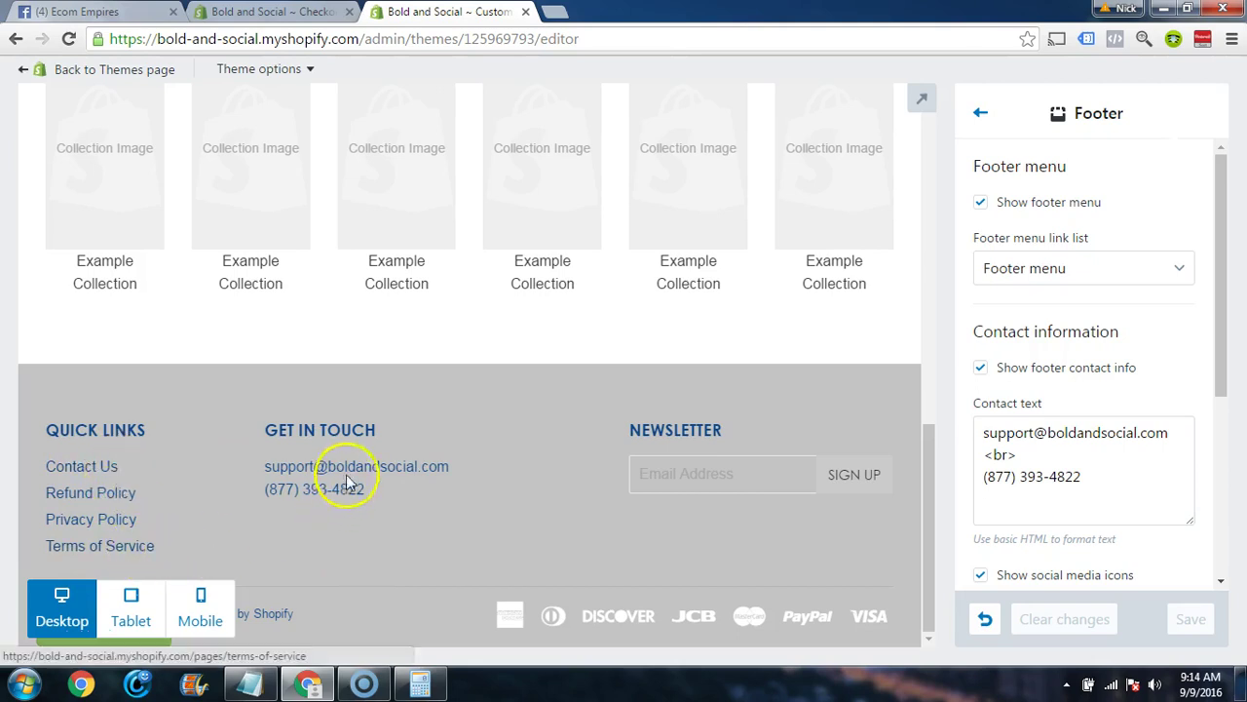
pyautogui.scroll(-2, 1052, 380)
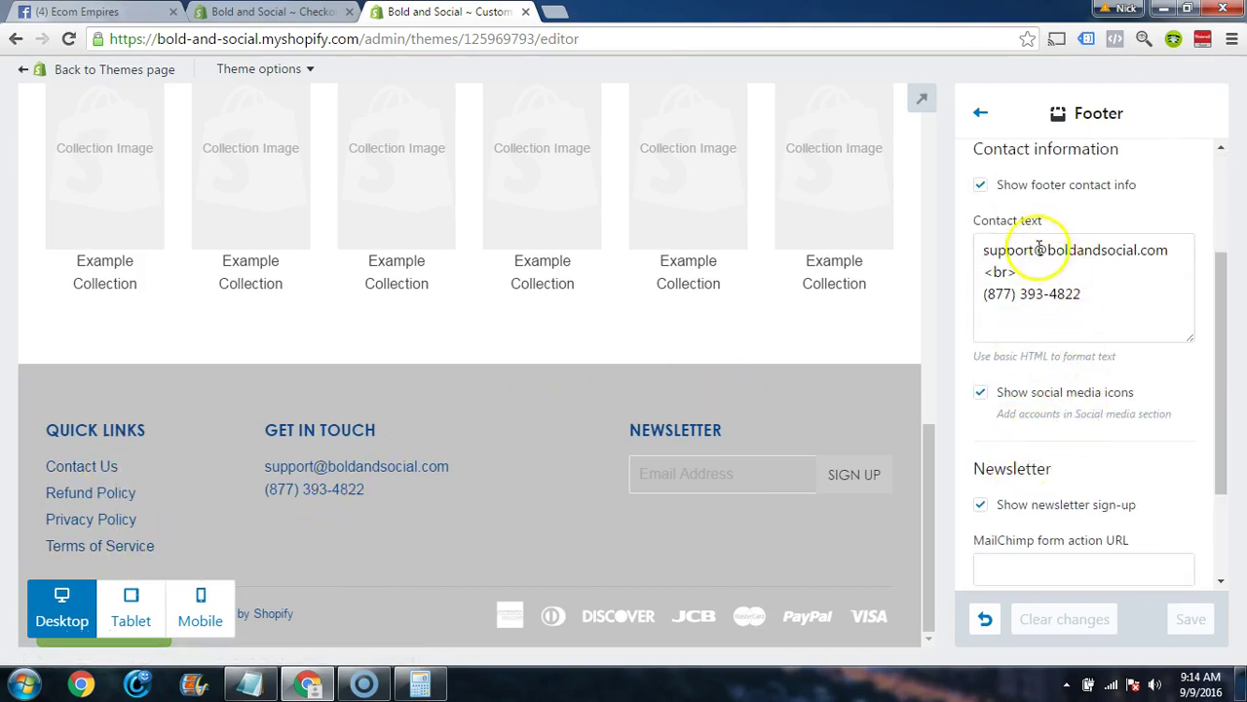
pyautogui.moveTo(1100, 300); pyautogui.dragTo(982, 251)
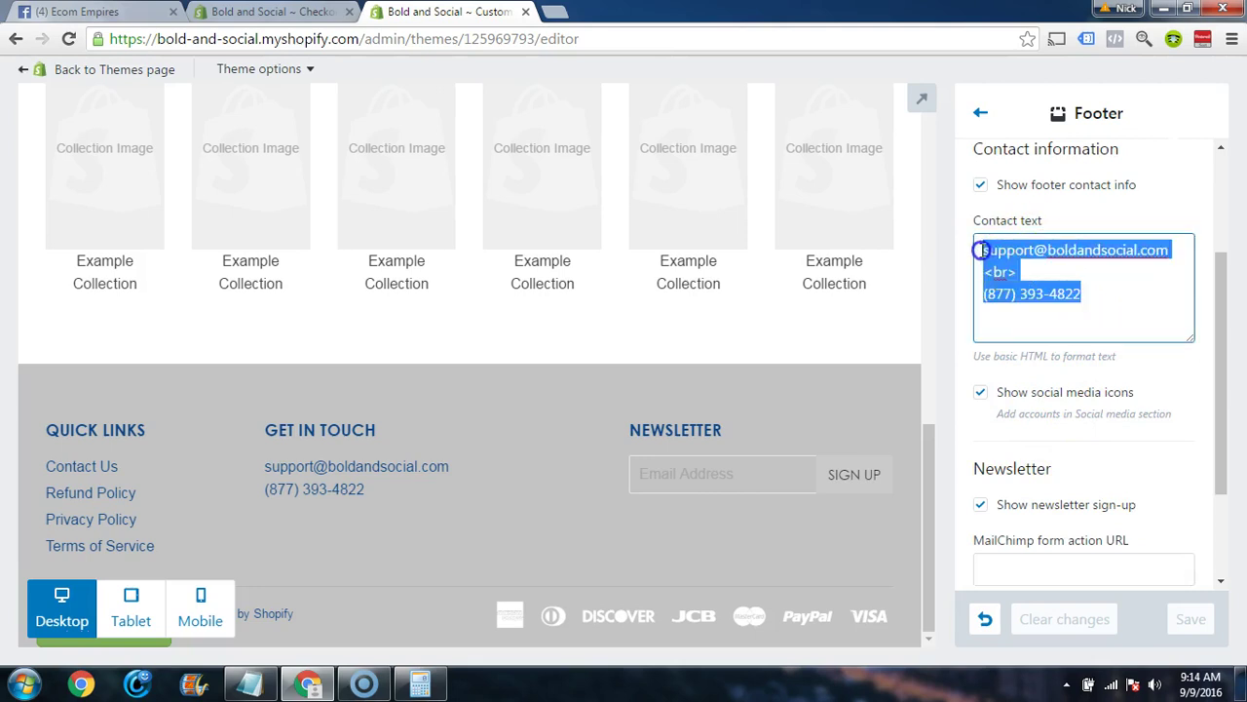
pyautogui.click(1017, 272)
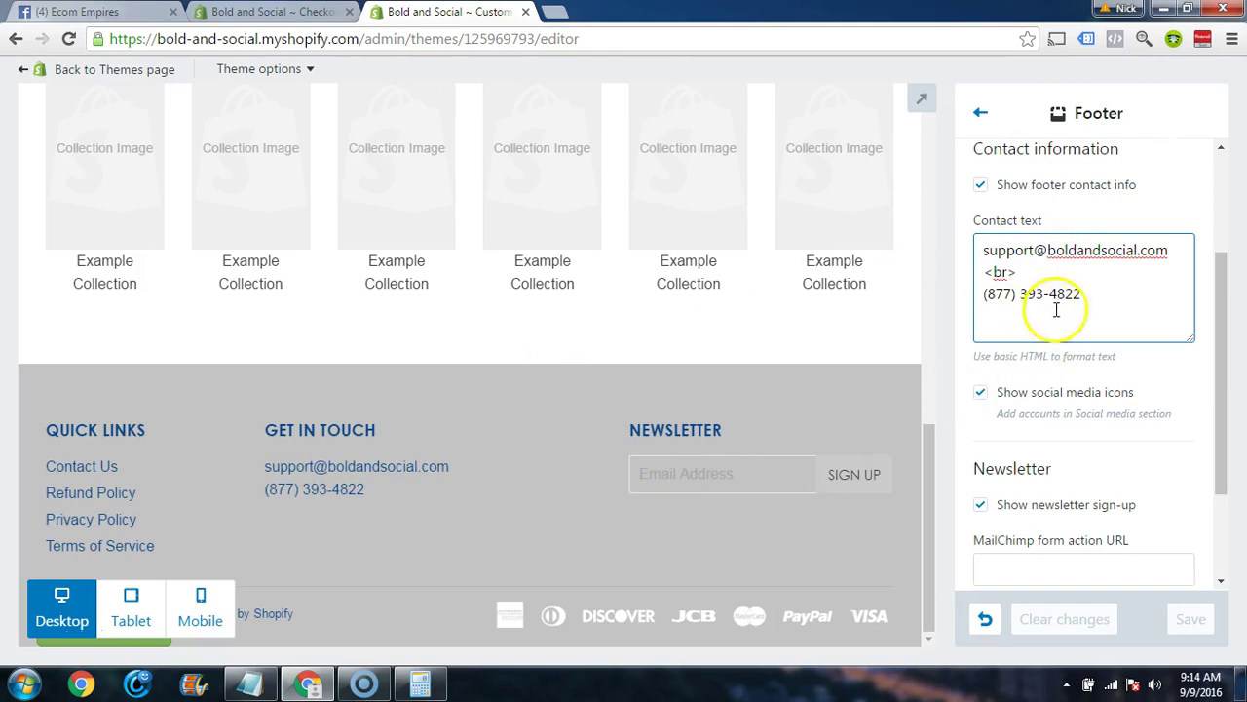
pyautogui.click(1017, 270)
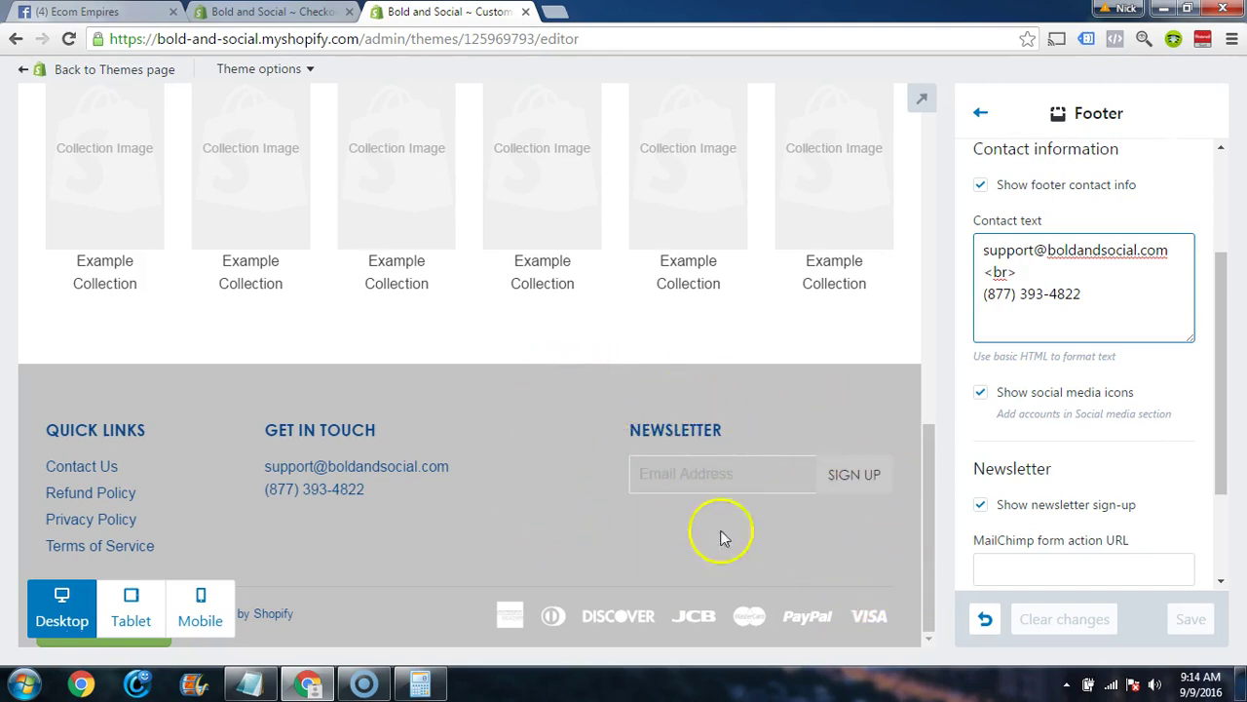
pyautogui.click(1043, 566)
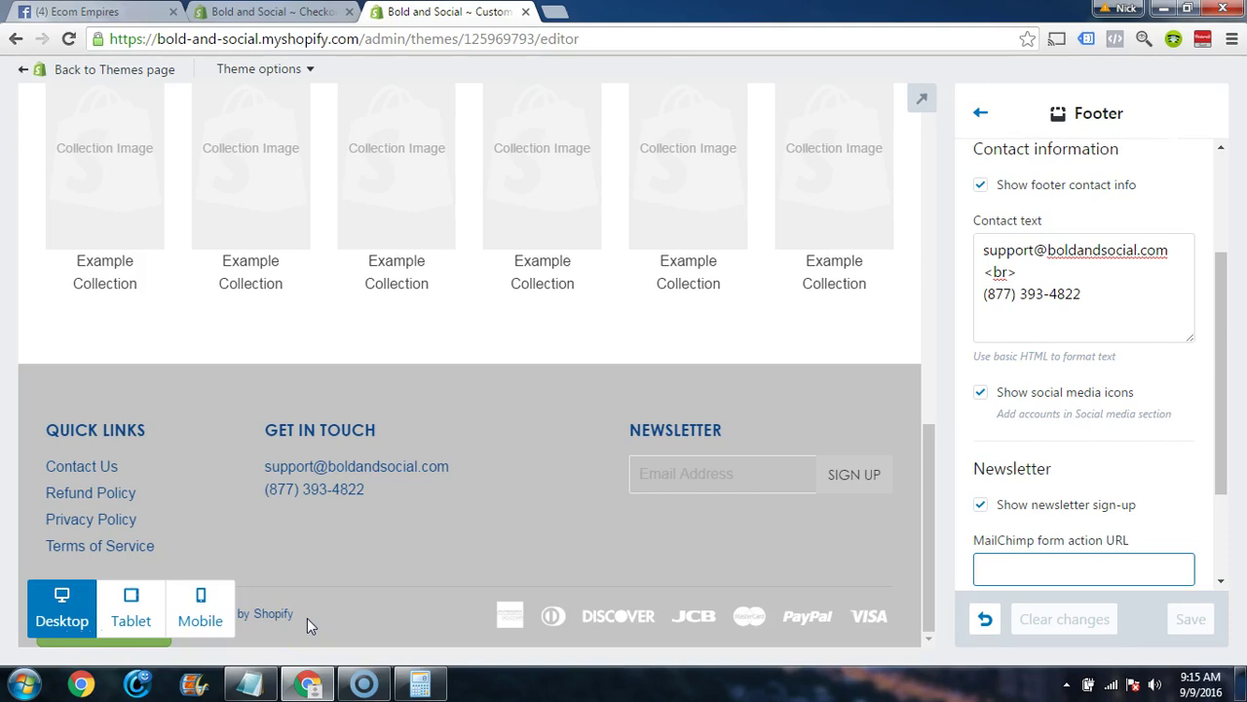
pyautogui.click(980, 113)
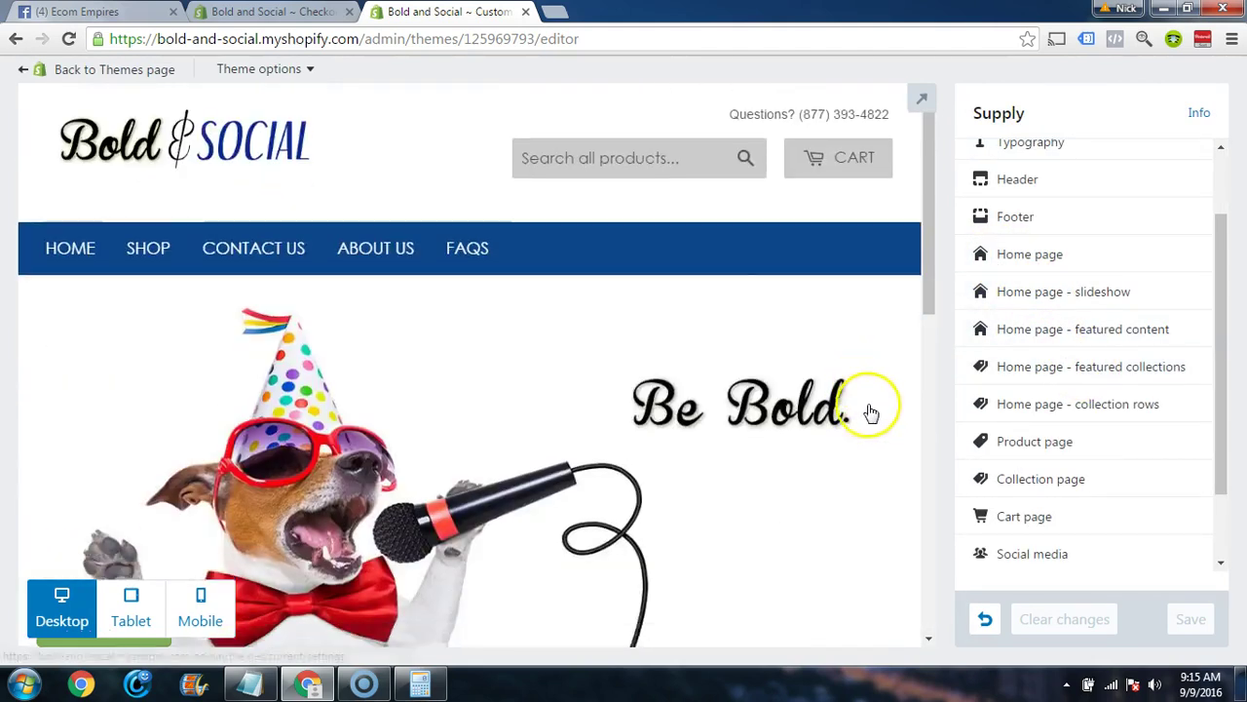
# - Set the second and third home page sections to (none), keeping Slideshow first, and check the result in the store preview
pyautogui.click(1031, 258)
pyautogui.click(1088, 321)
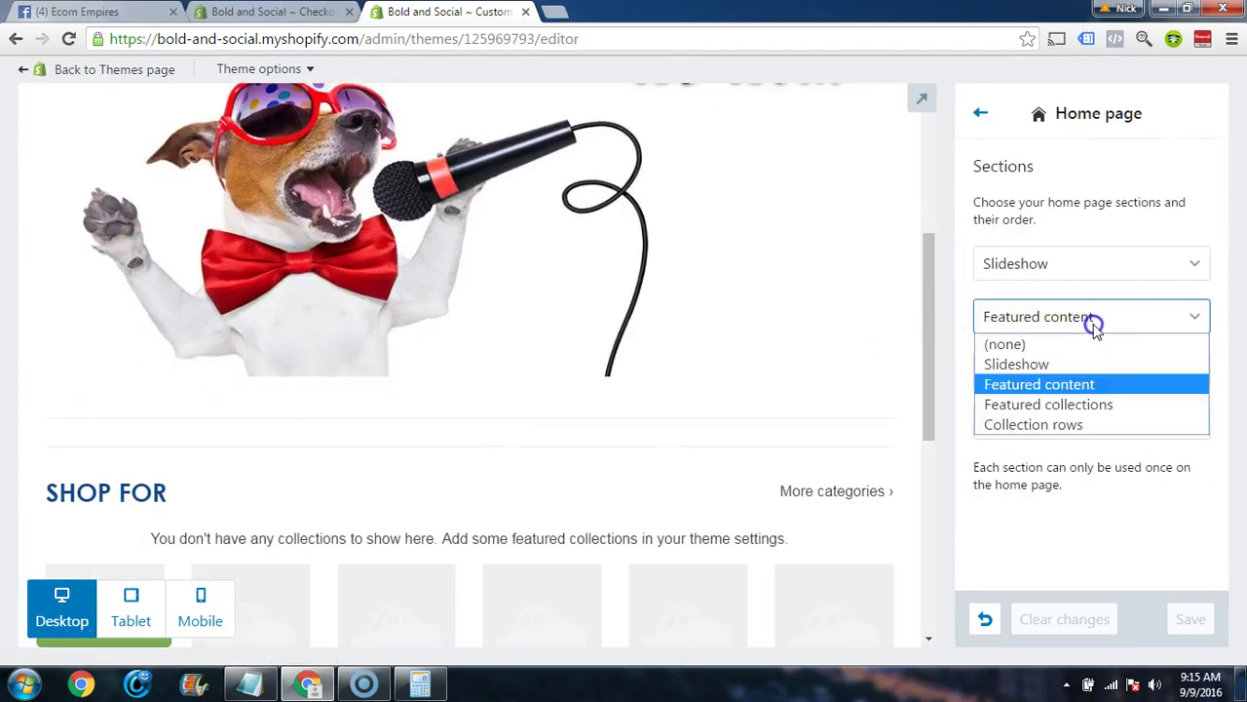
pyautogui.click(1074, 345)
pyautogui.click(1078, 369)
pyautogui.click(1058, 395)
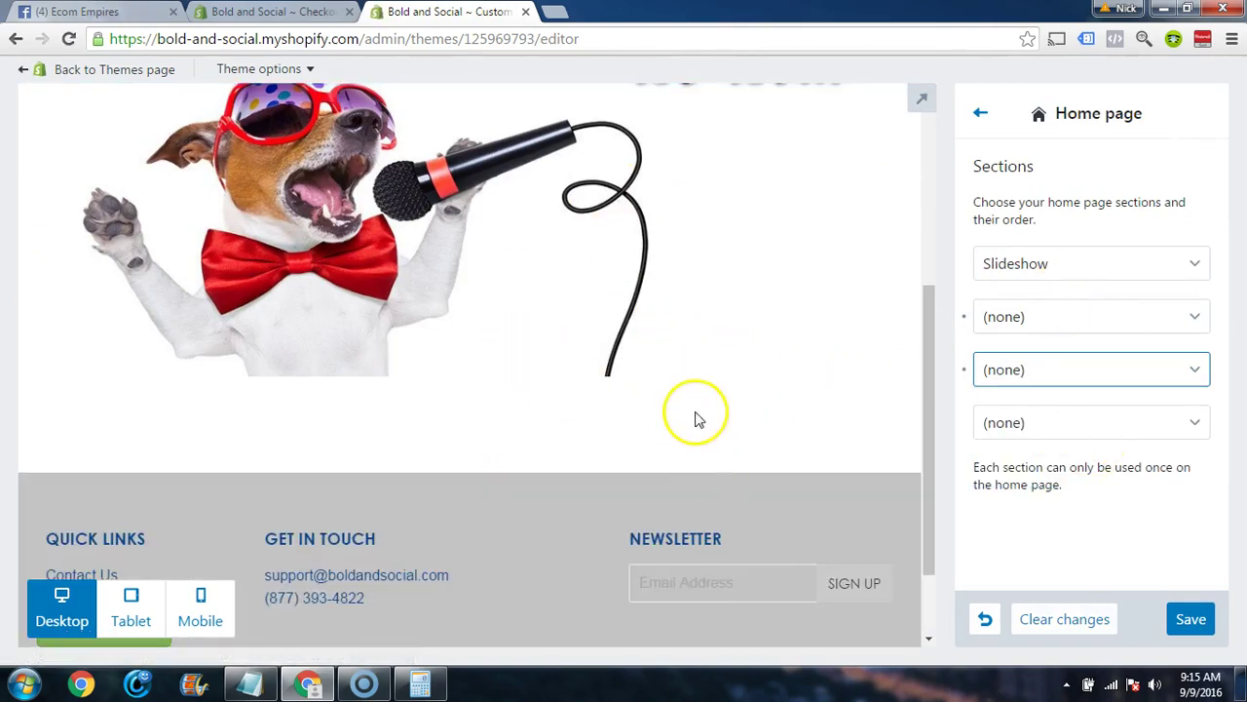
pyautogui.scroll(-2, 753, 422)
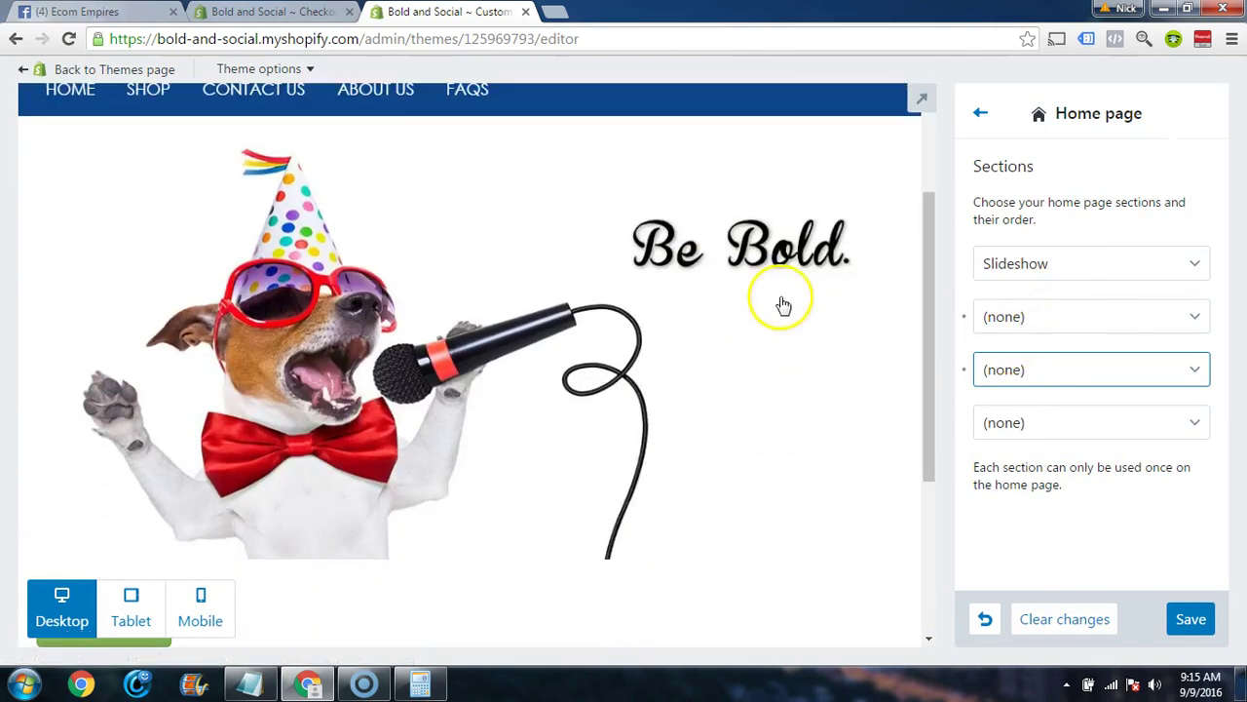
pyautogui.scroll(-2, 799, 322)
pyautogui.scroll(3, 809, 331)
pyautogui.scroll(-1, 794, 341)
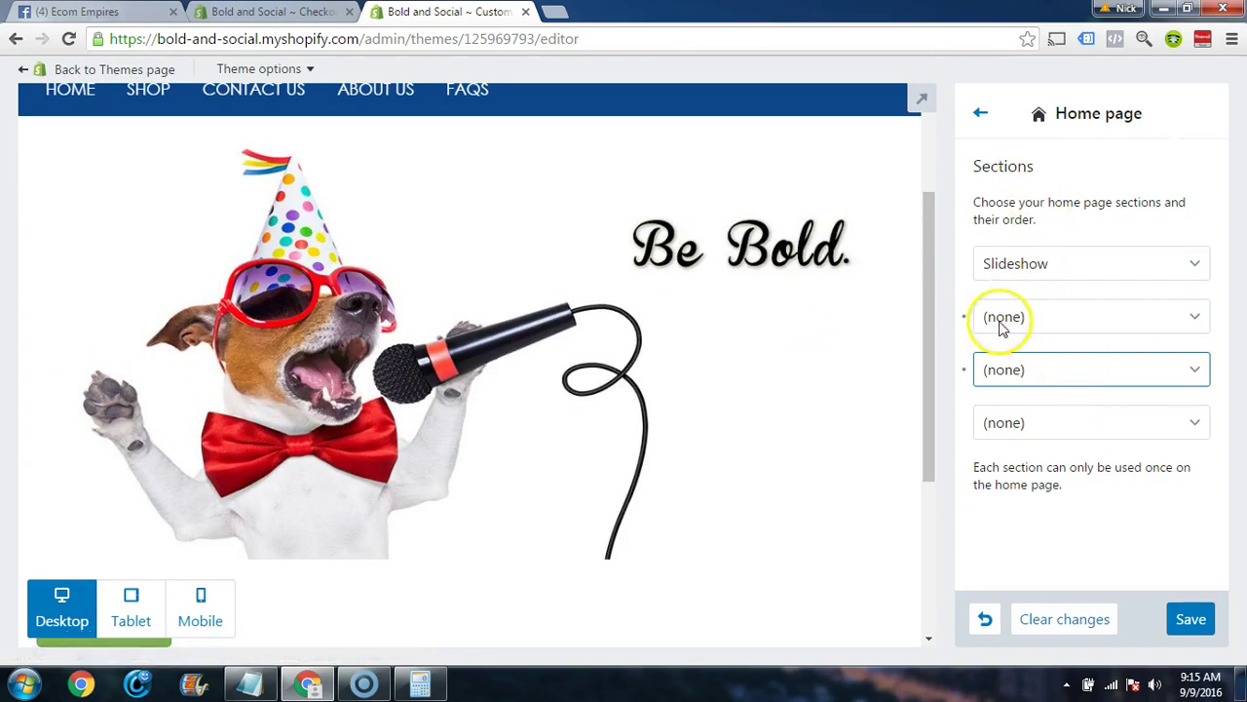
pyautogui.click(1039, 265)
pyautogui.click(1039, 265)
pyautogui.click(983, 115)
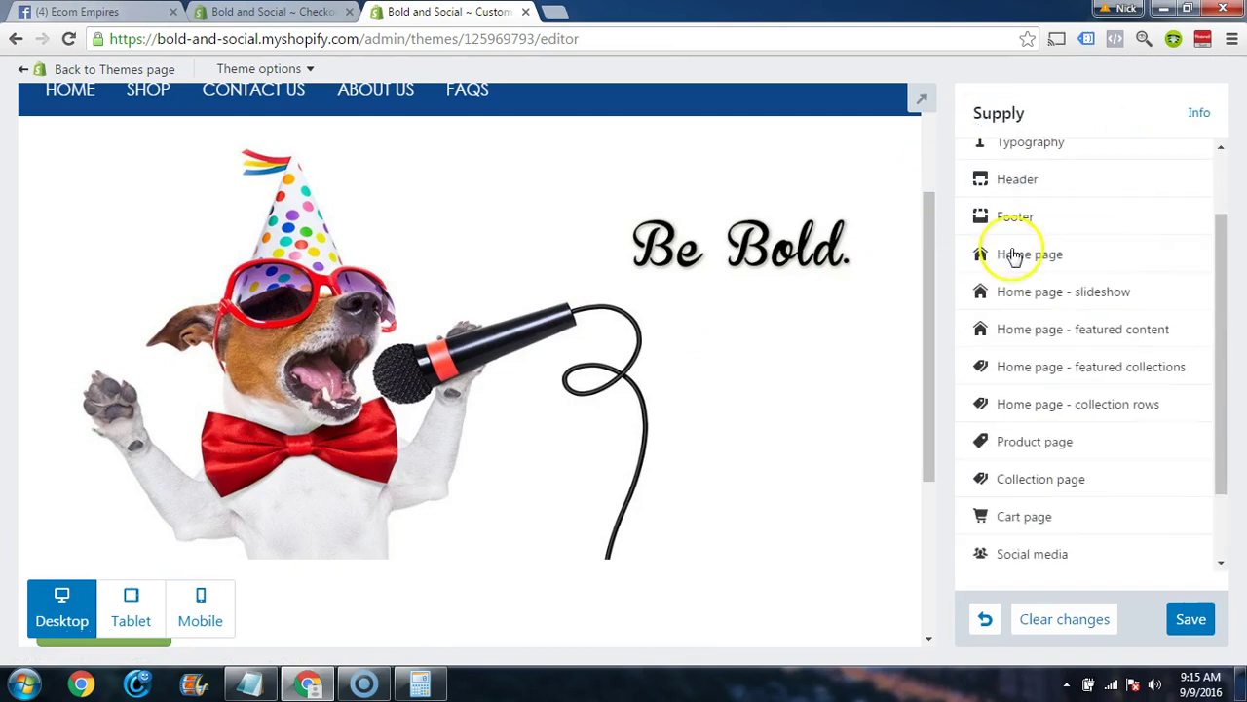
# - Open the home page slideshow settings and examine the rotation options and the image, link and alt text fields of each slide
pyautogui.scroll(-2, 1055, 331)
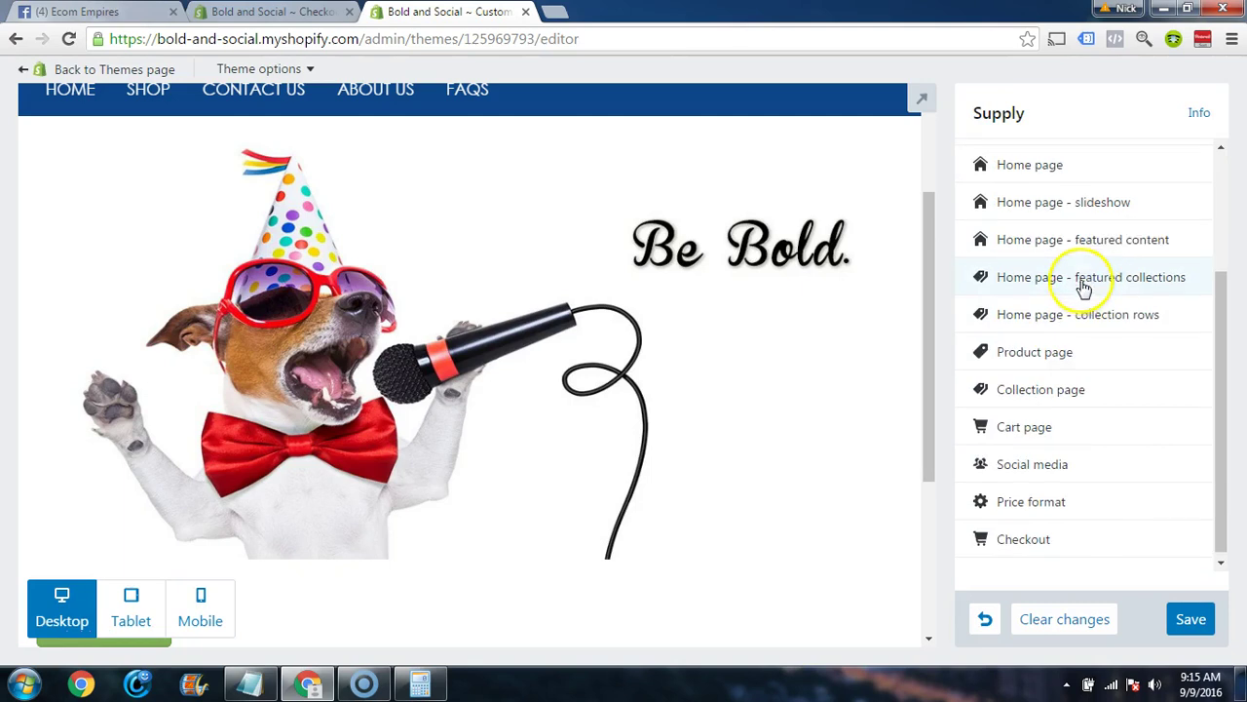
pyautogui.scroll(2, 1085, 287)
pyautogui.click(1052, 292)
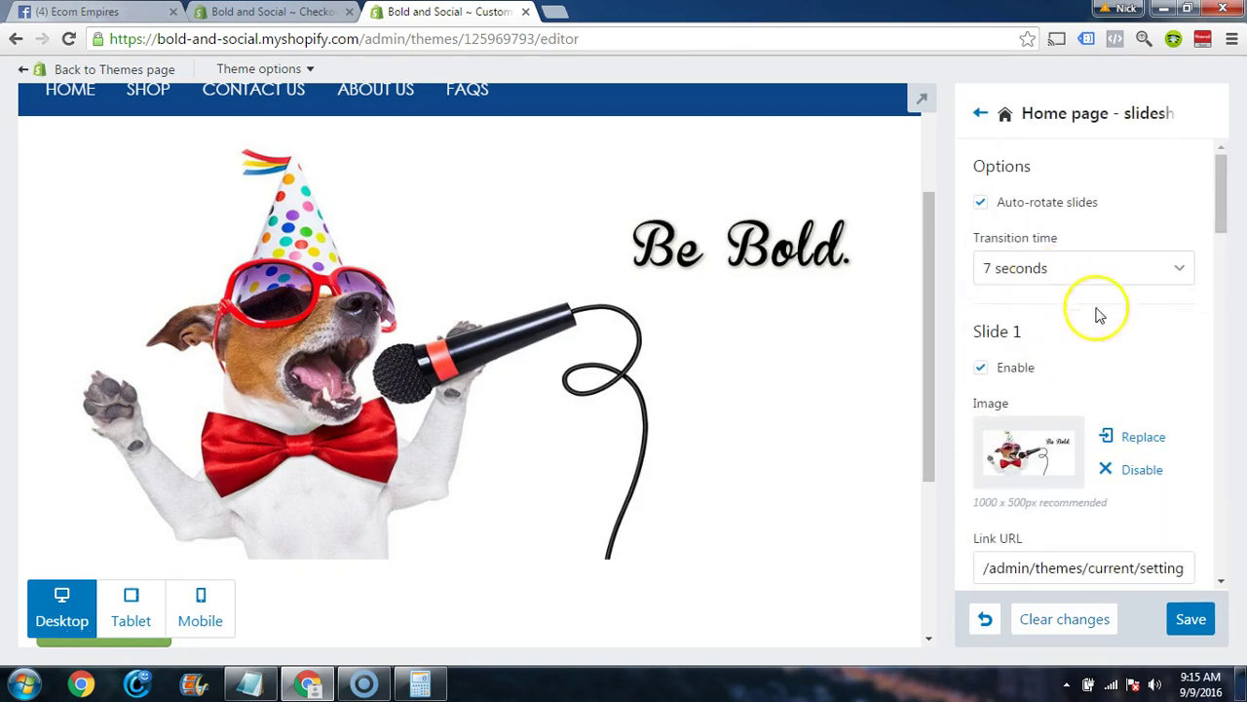
pyautogui.scroll(-2, 1069, 328)
pyautogui.scroll(2, 1067, 341)
pyautogui.scroll(-20, 1067, 349)
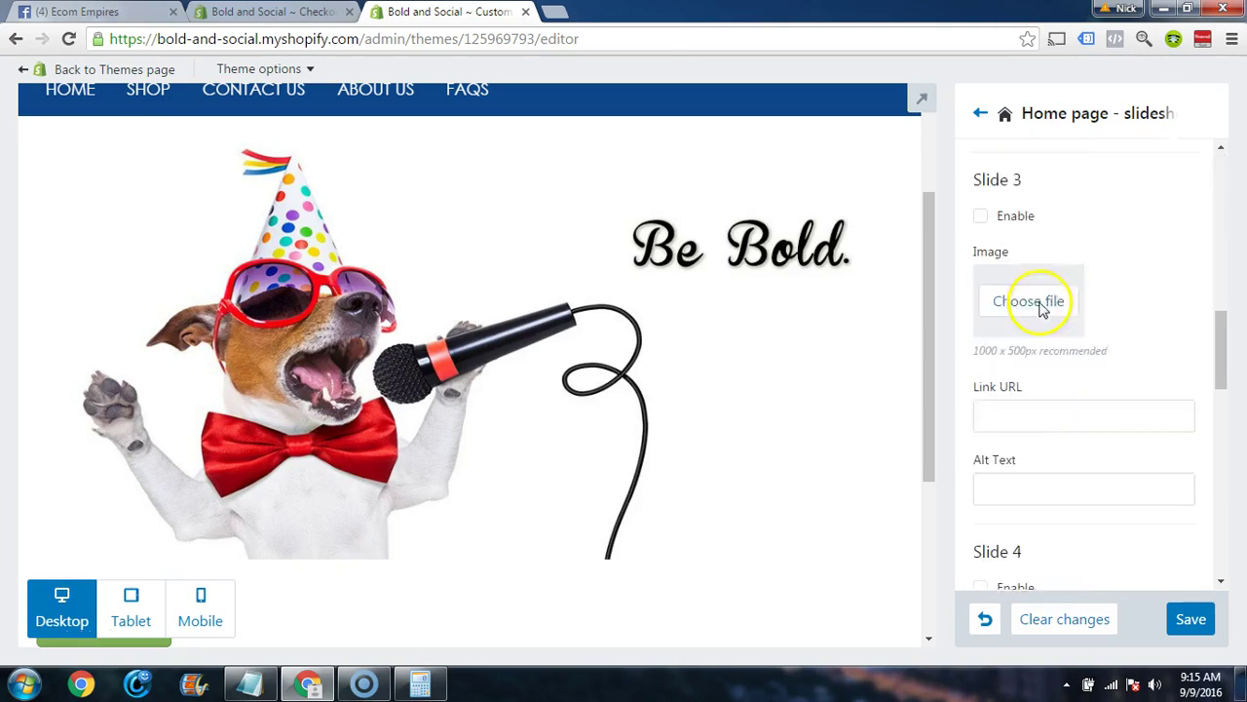
pyautogui.scroll(20, 1053, 496)
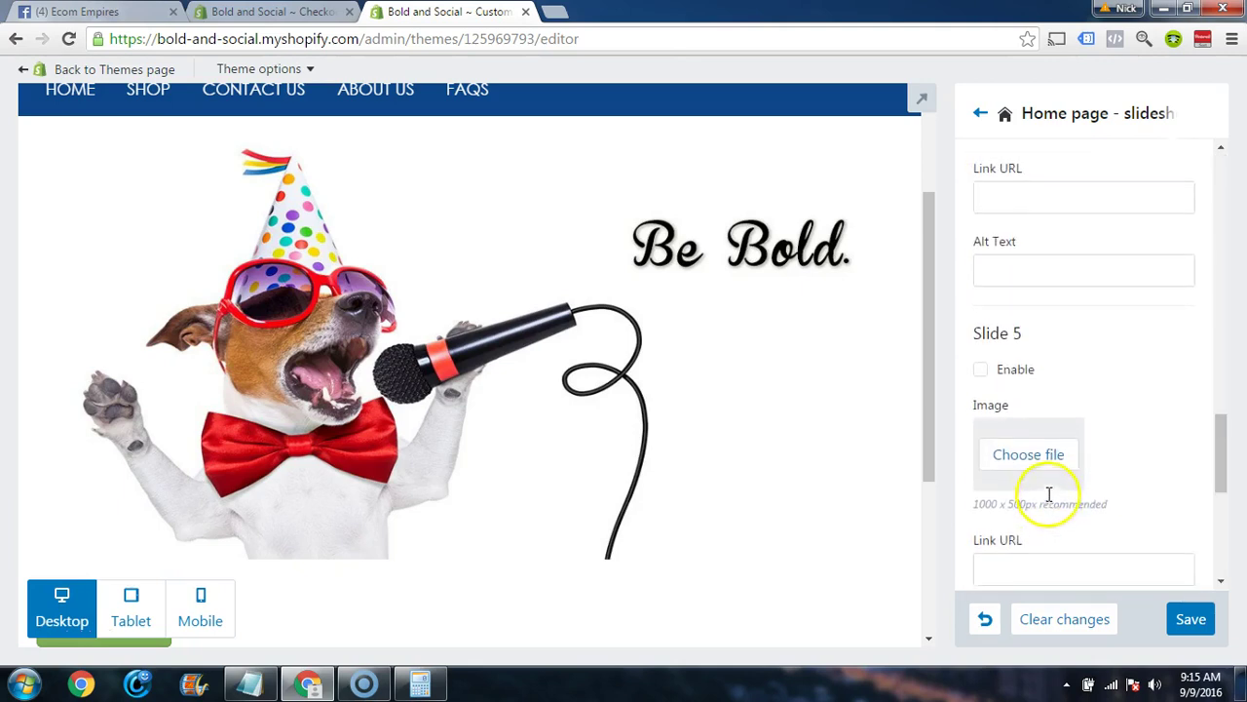
pyautogui.scroll(-2, 1031, 423)
pyautogui.scroll(2, 1024, 328)
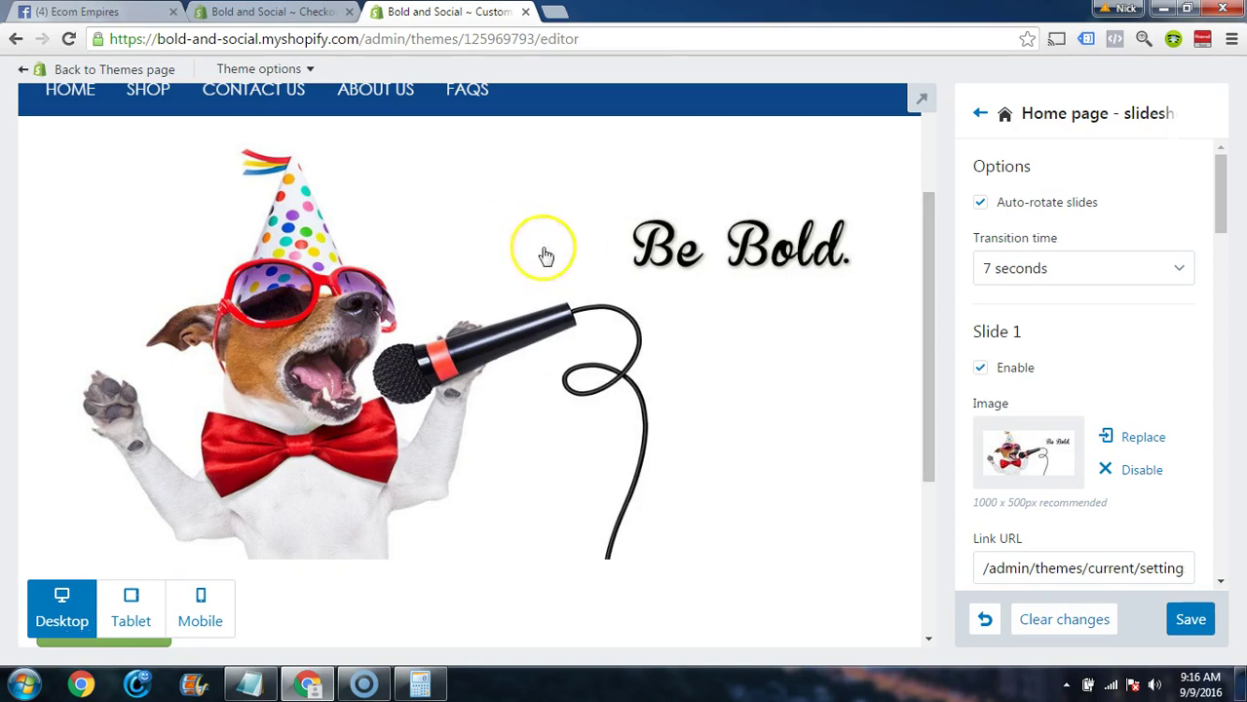
# - Examine how the slide 1 banner image sits between the header and footer in the store preview
pyautogui.scroll(1, 741, 307)
pyautogui.scroll(-2, 766, 292)
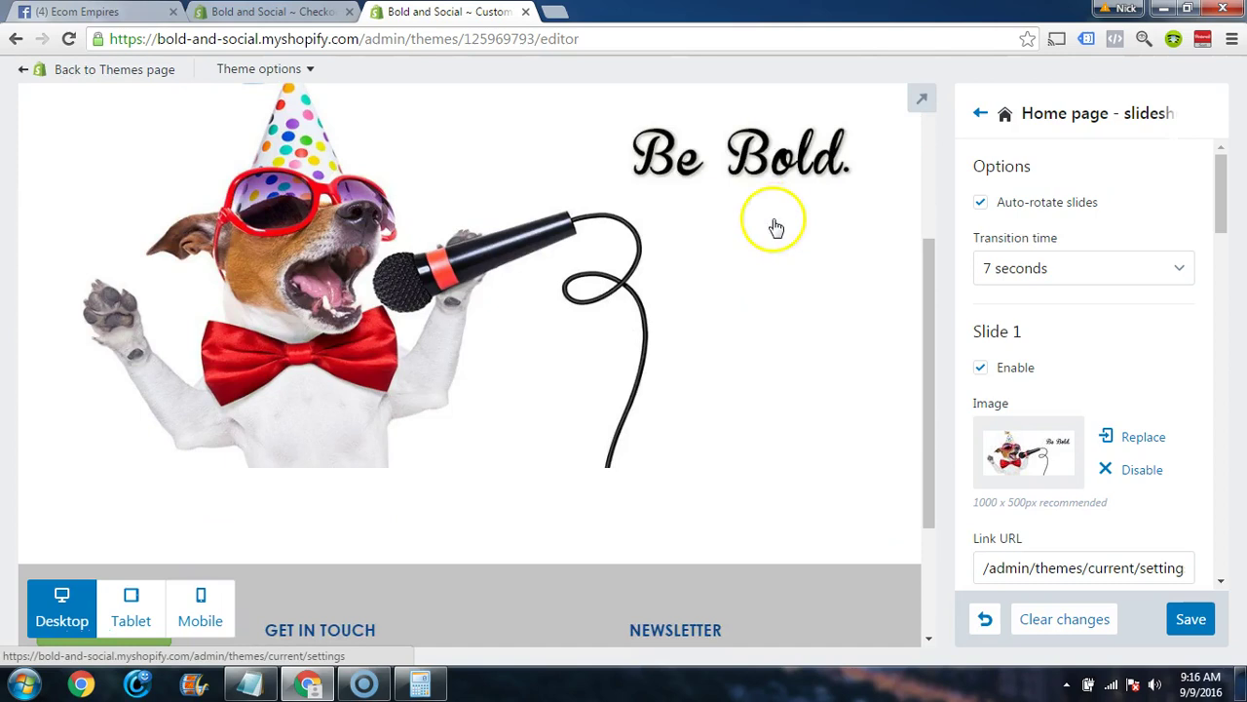
pyautogui.scroll(-3, 634, 302)
pyautogui.scroll(3, 734, 310)
pyautogui.scroll(3, 736, 310)
pyautogui.scroll(-3, 736, 309)
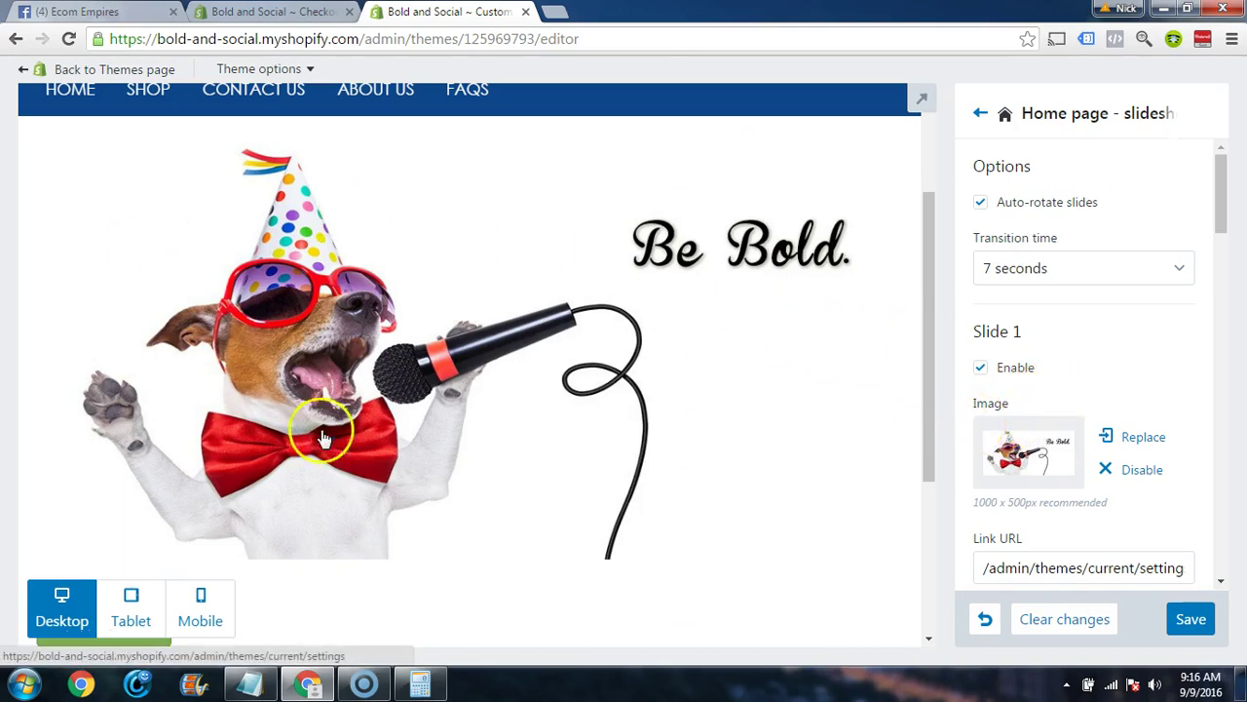
pyautogui.scroll(2, 655, 341)
pyautogui.scroll(-1, 652, 343)
pyautogui.scroll(1, 638, 349)
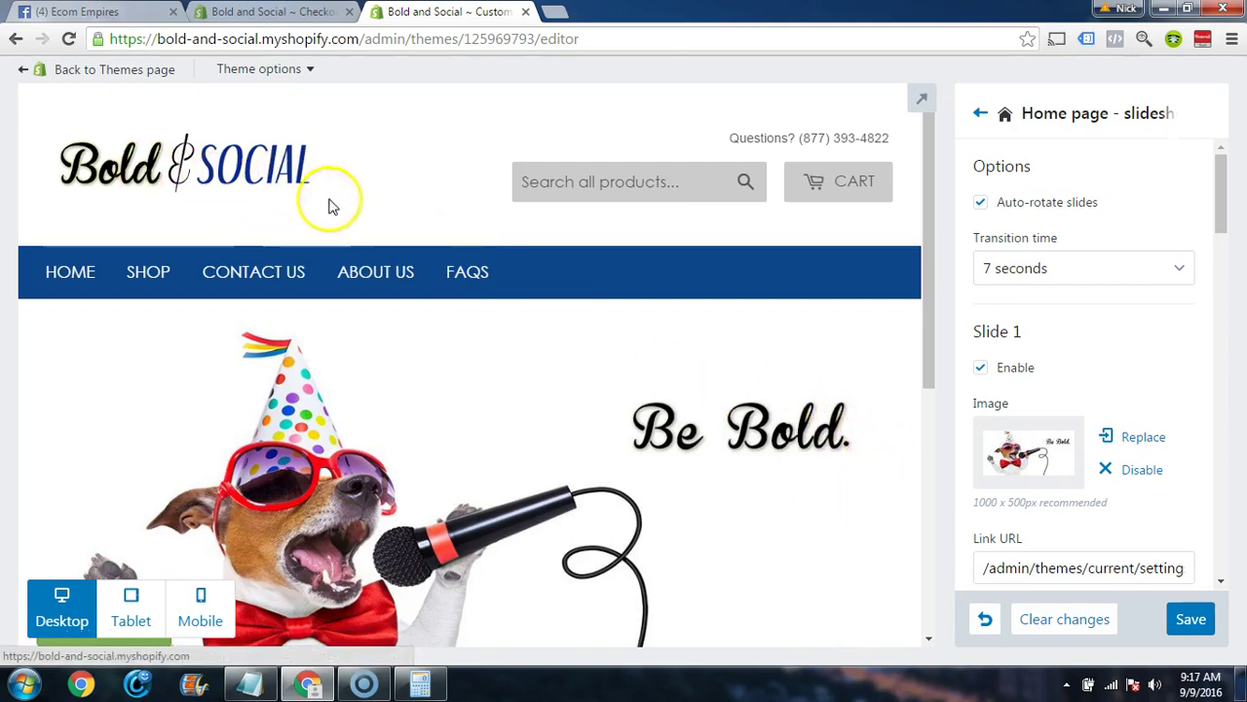
pyautogui.moveTo(932, 325); pyautogui.dragTo(931, 399)
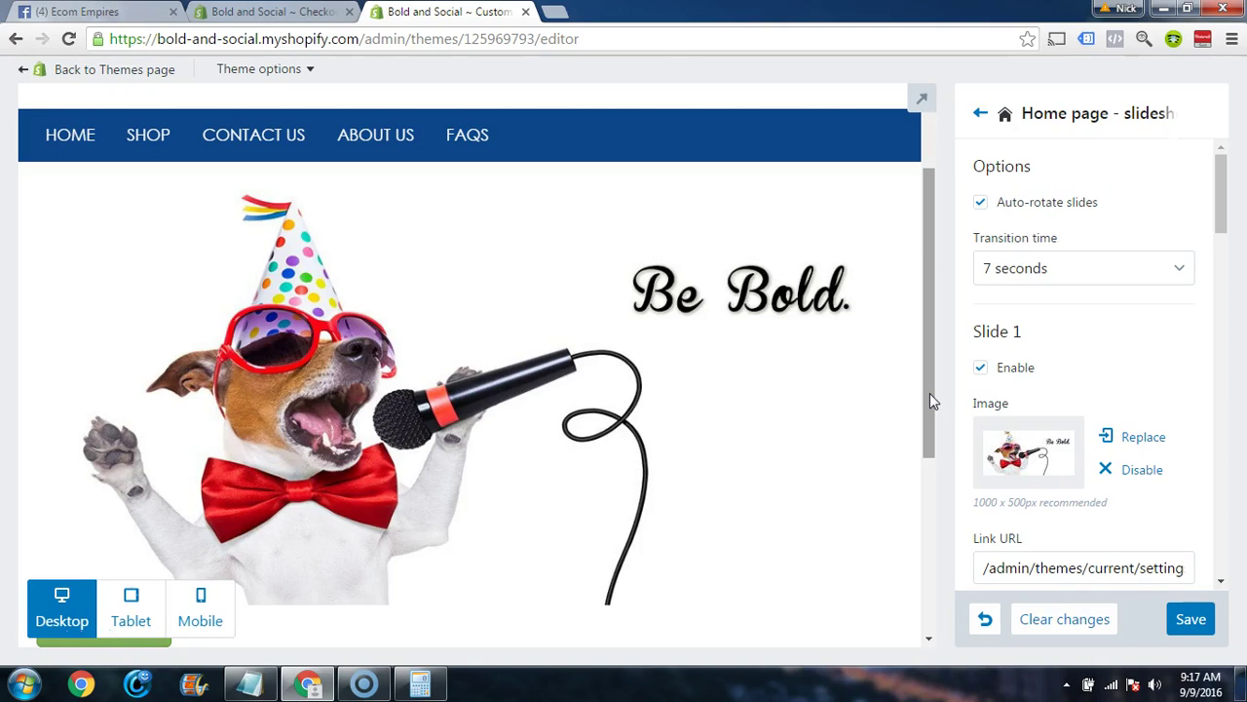
# - Examine the slide 1 banner in the preview, its recommended image size, and the settings of the remaining slides
pyautogui.scroll(1, 930, 393)
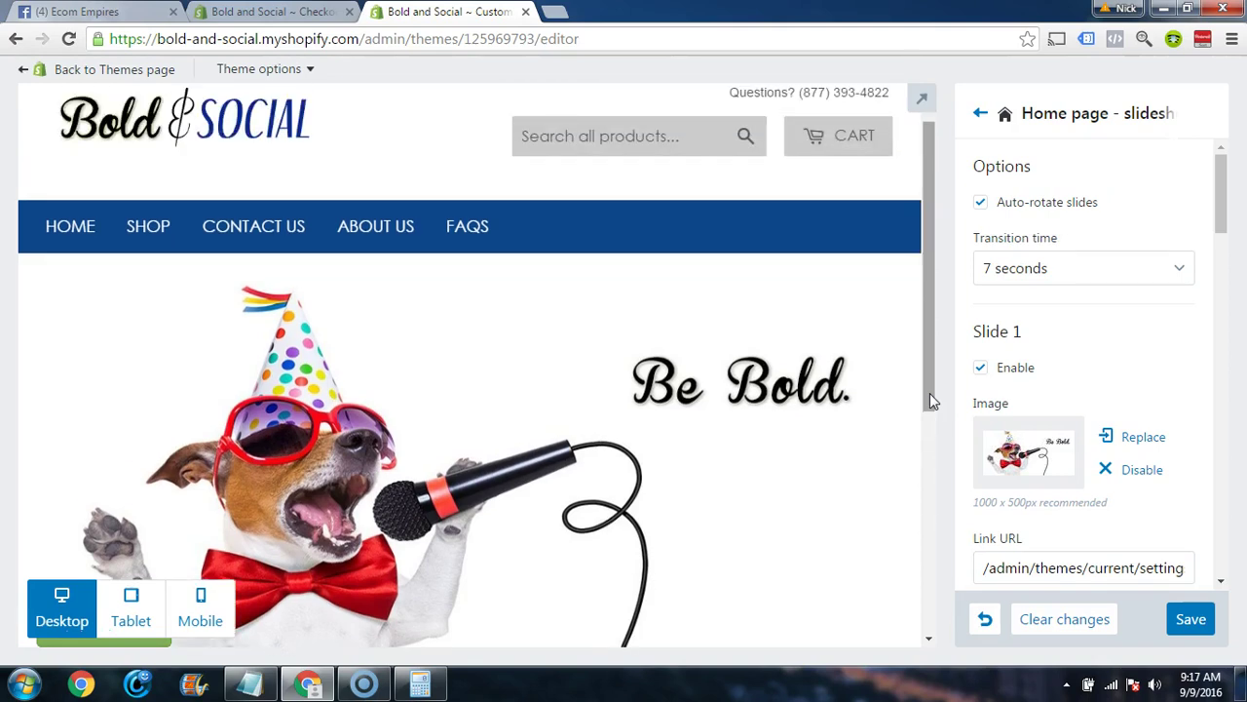
pyautogui.scroll(-2, 927, 396)
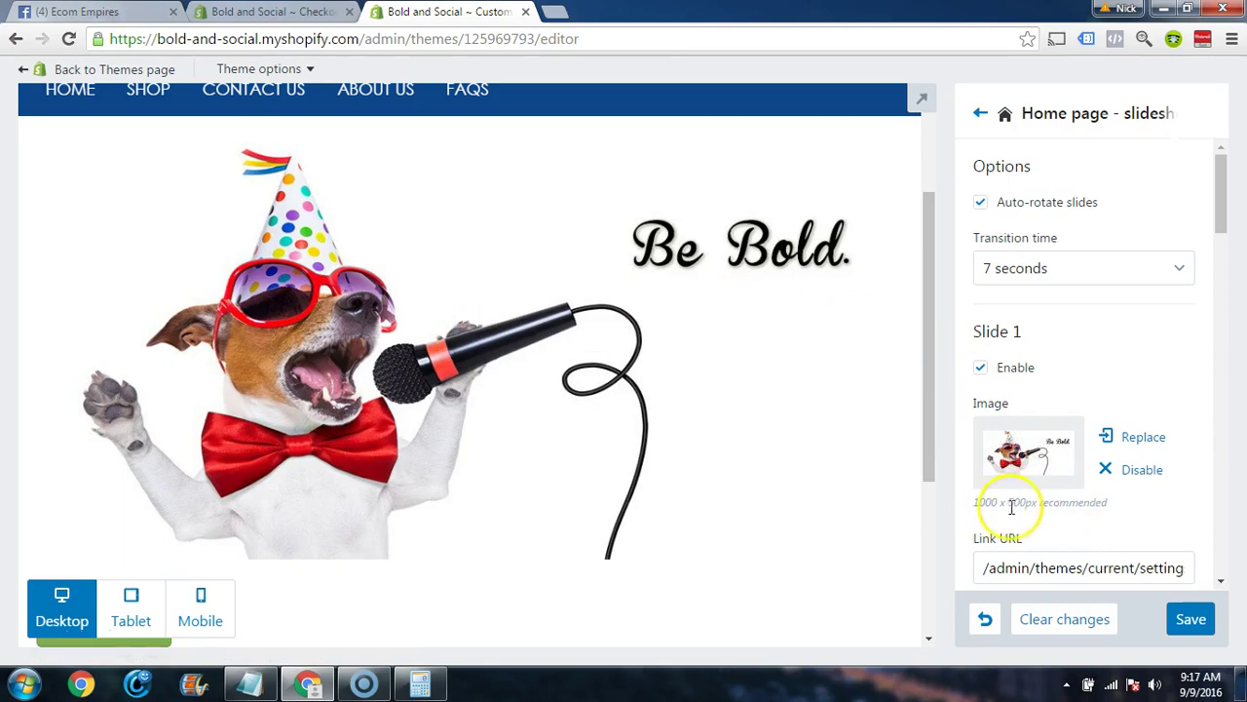
pyautogui.moveTo(974, 502); pyautogui.dragTo(1039, 499)
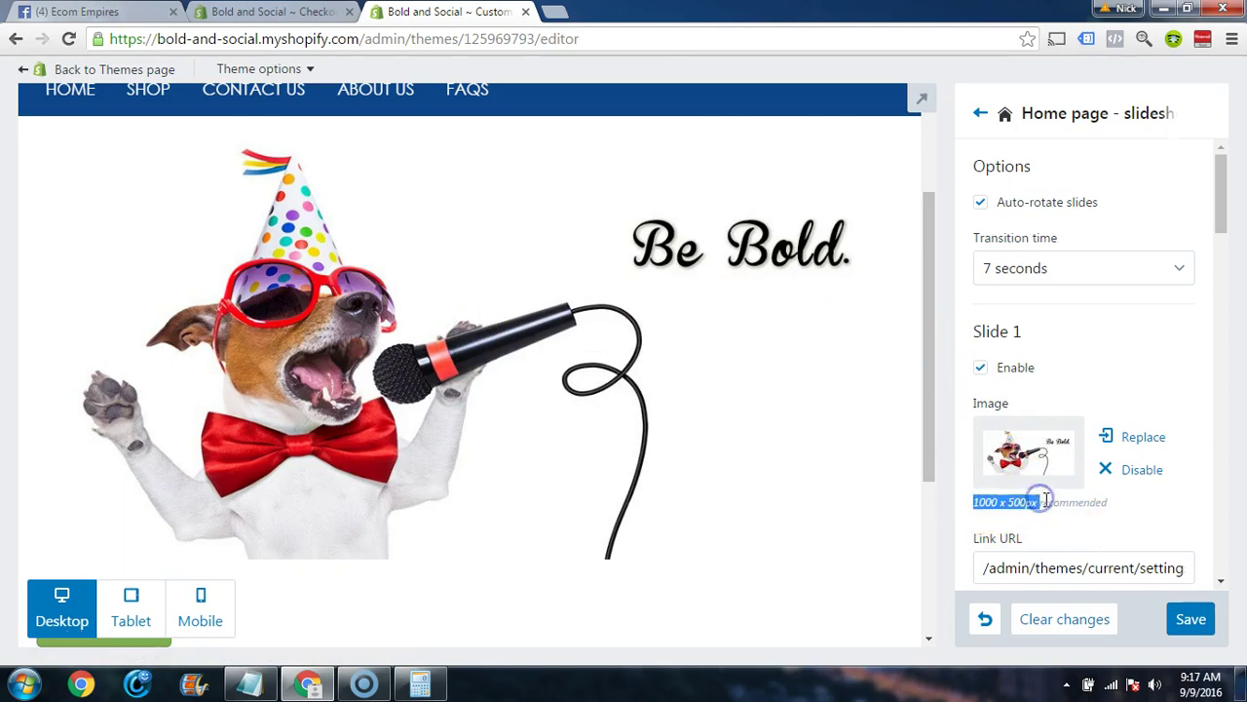
pyautogui.click(1039, 499)
pyautogui.scroll(-3, 1111, 501)
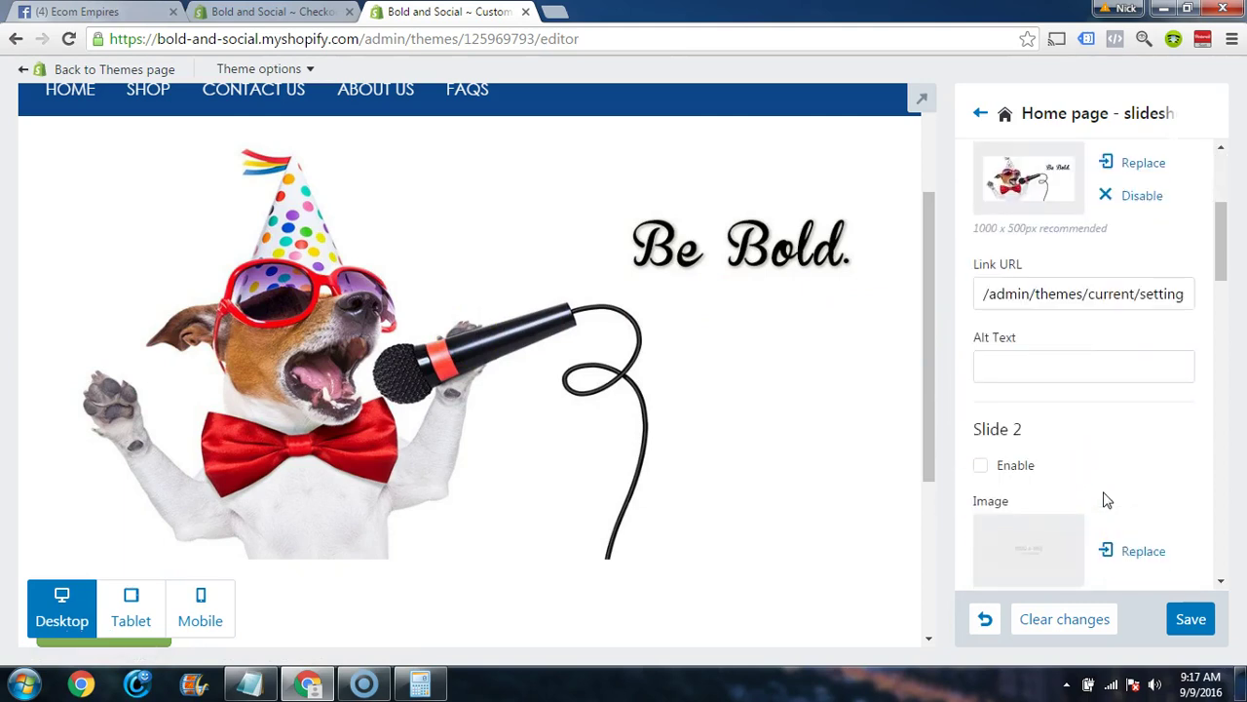
pyautogui.scroll(-15, 1106, 497)
pyautogui.scroll(12, 1094, 472)
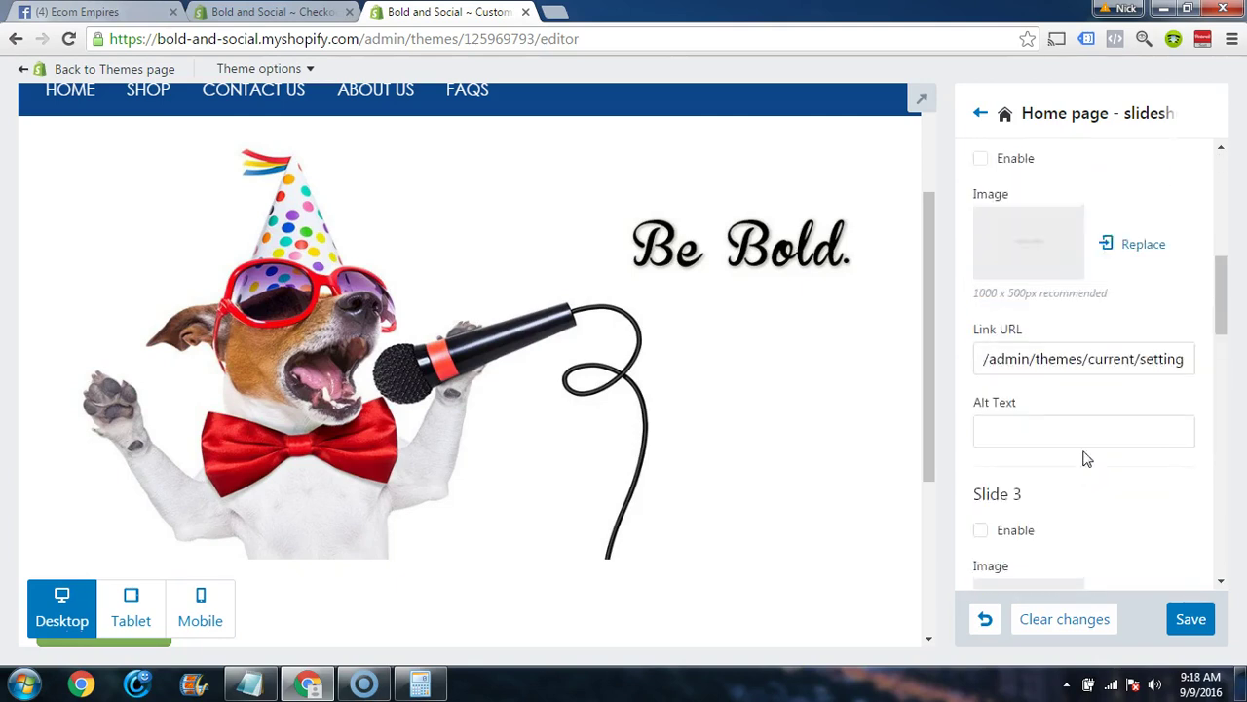
pyautogui.scroll(8, 1088, 458)
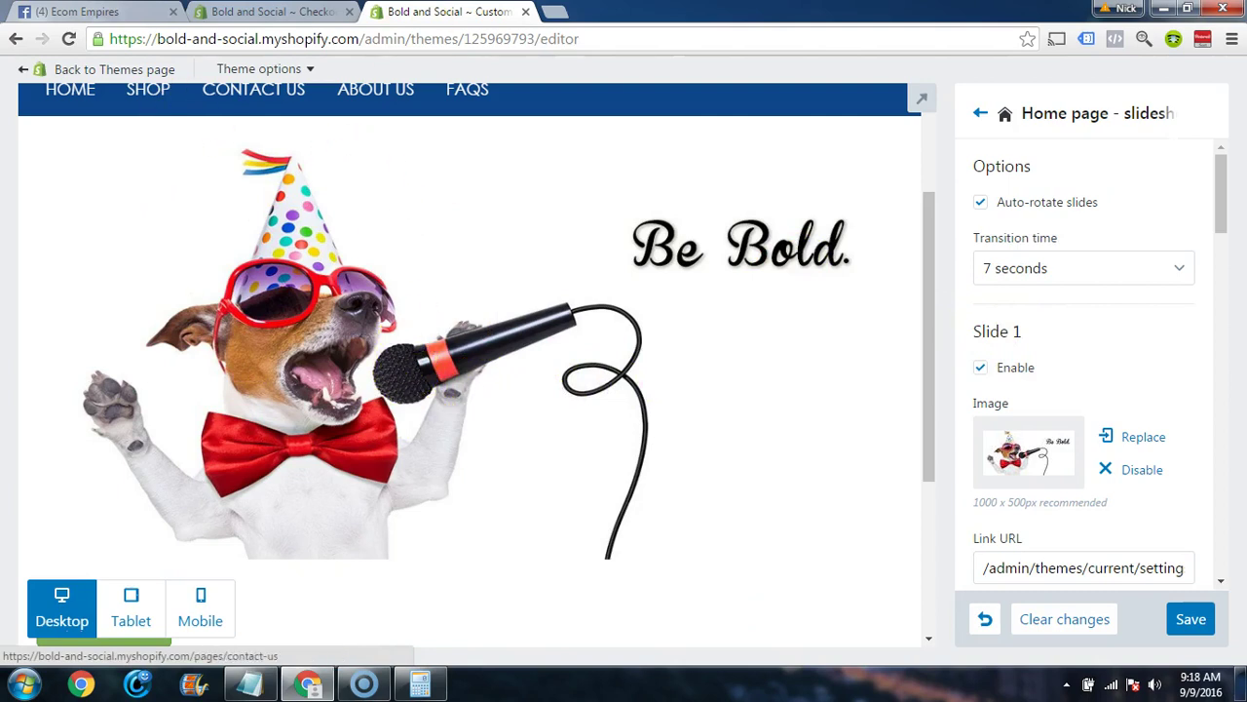
# - Open 123rf.com in a new browser tab, view its pricing and plans, and return to the theme editor
pyautogui.click(554, 14)
pyautogui.write('1')
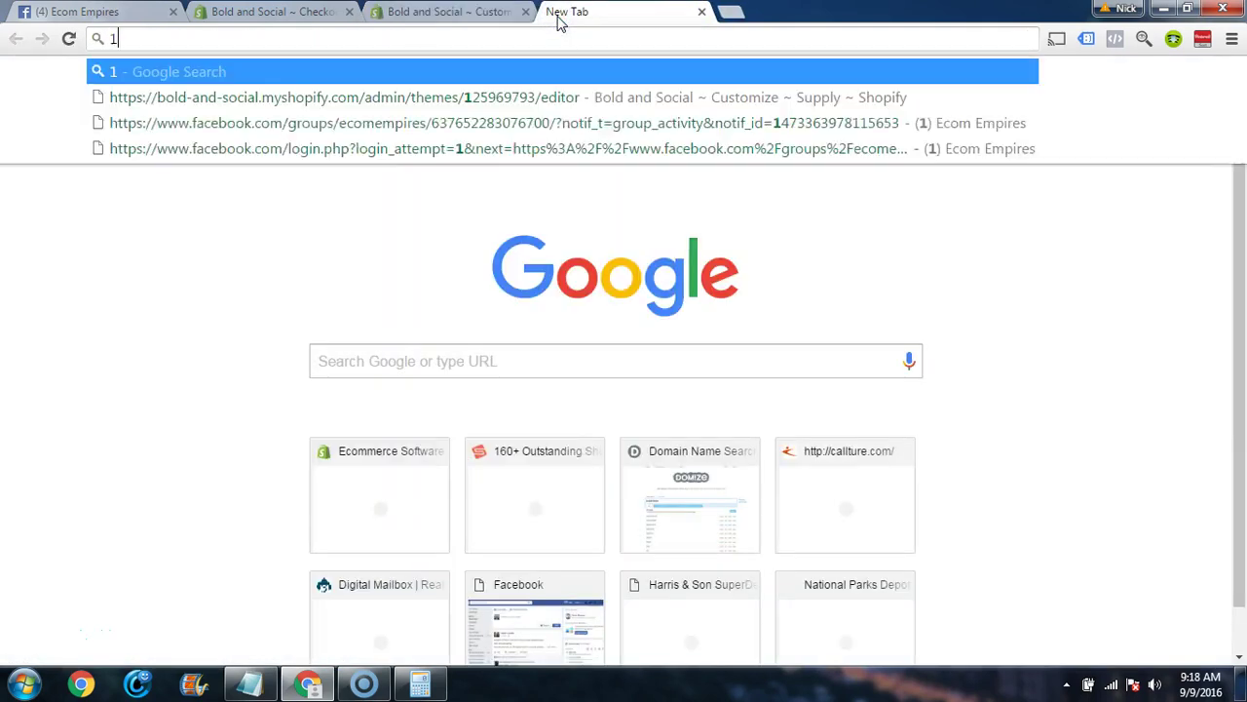
pyautogui.write('23rf.com')
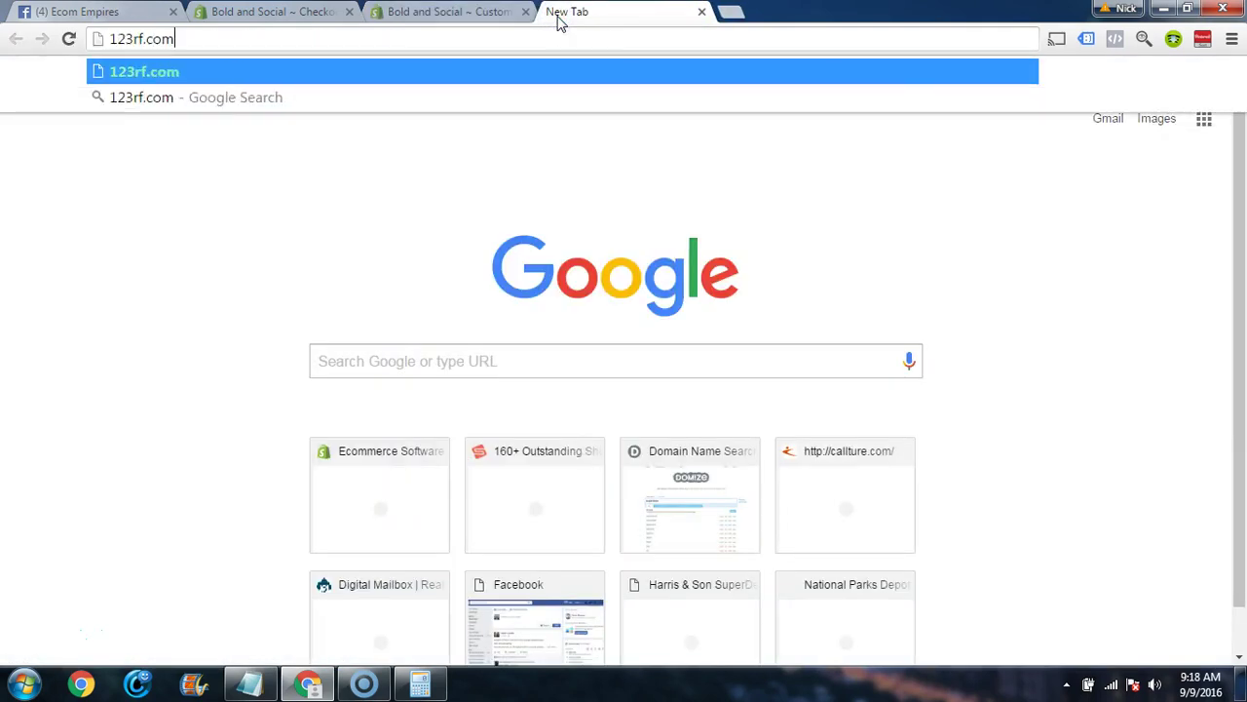
pyautogui.press('Return')
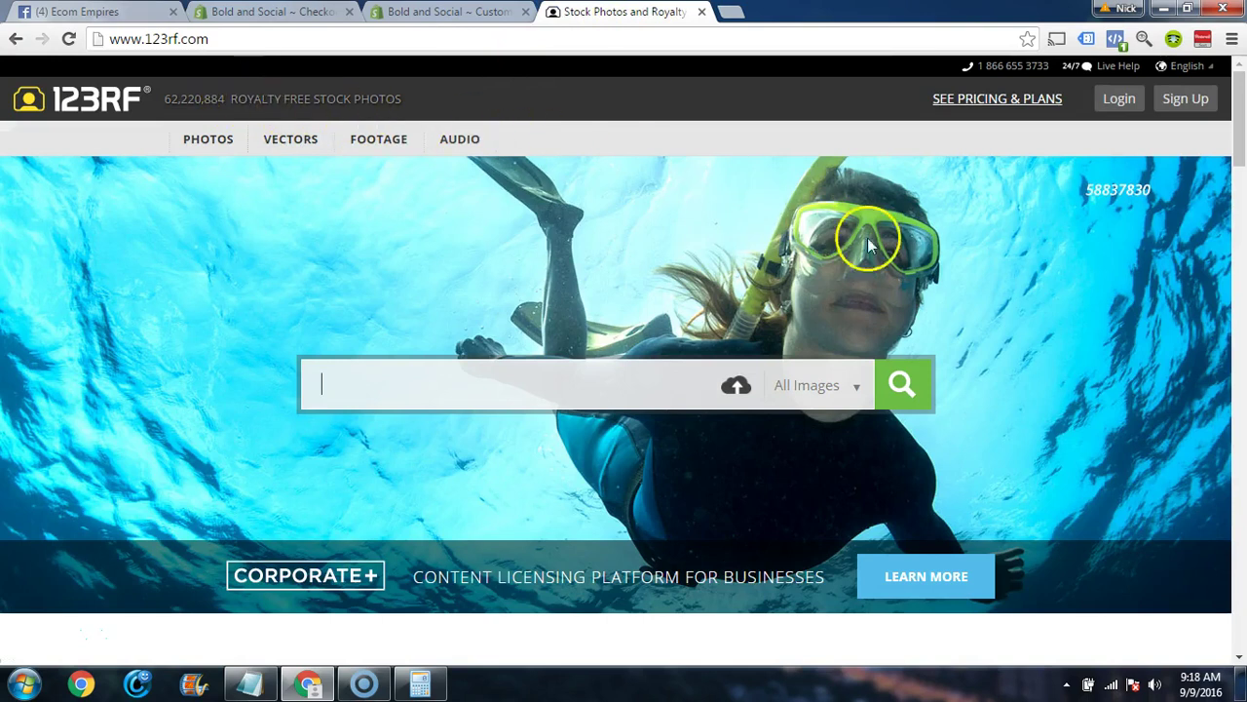
pyautogui.click(984, 101)
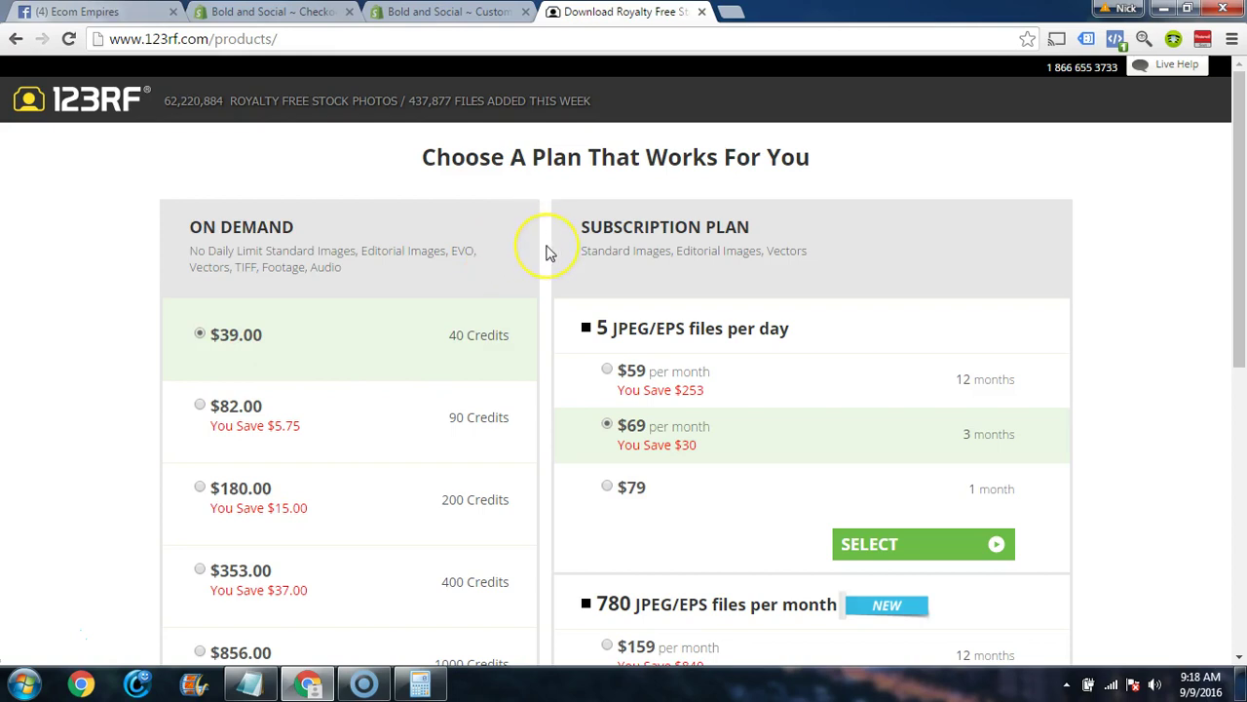
pyautogui.click(701, 12)
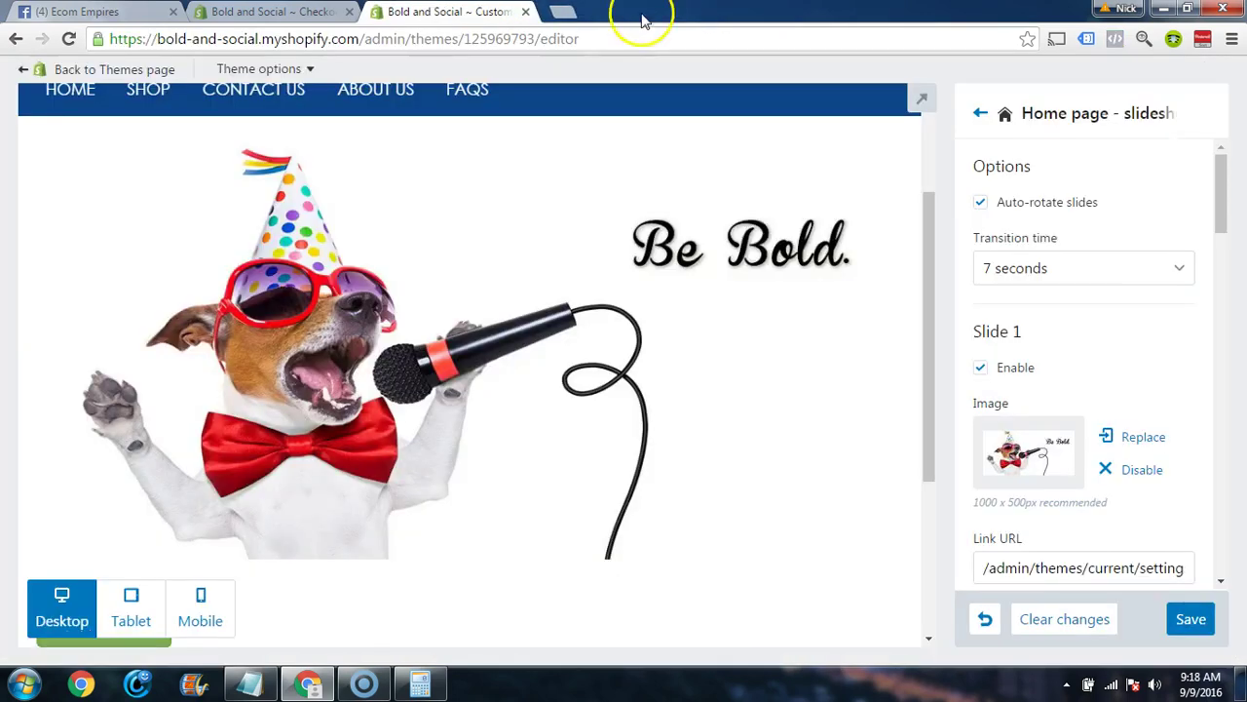
# - Search Google Images for "fashion social" in a new browser tab and browse the results for banner ideas
pyautogui.click(557, 13)
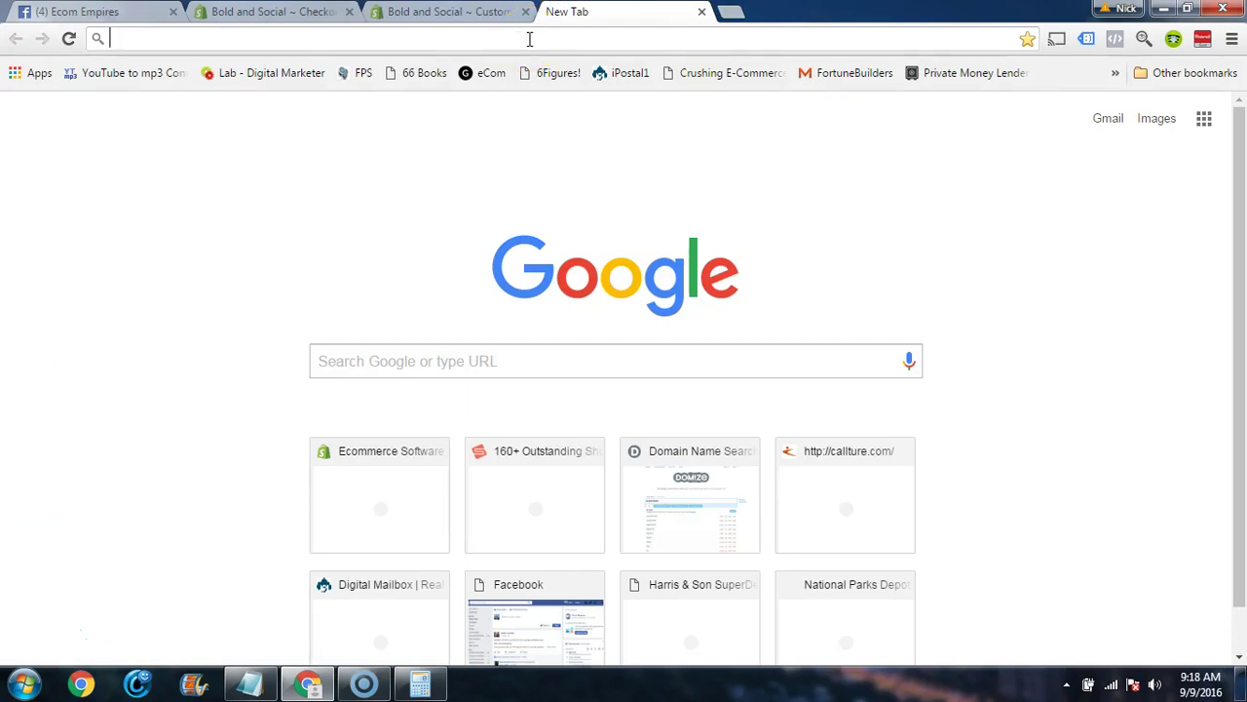
pyautogui.write('fashion social')
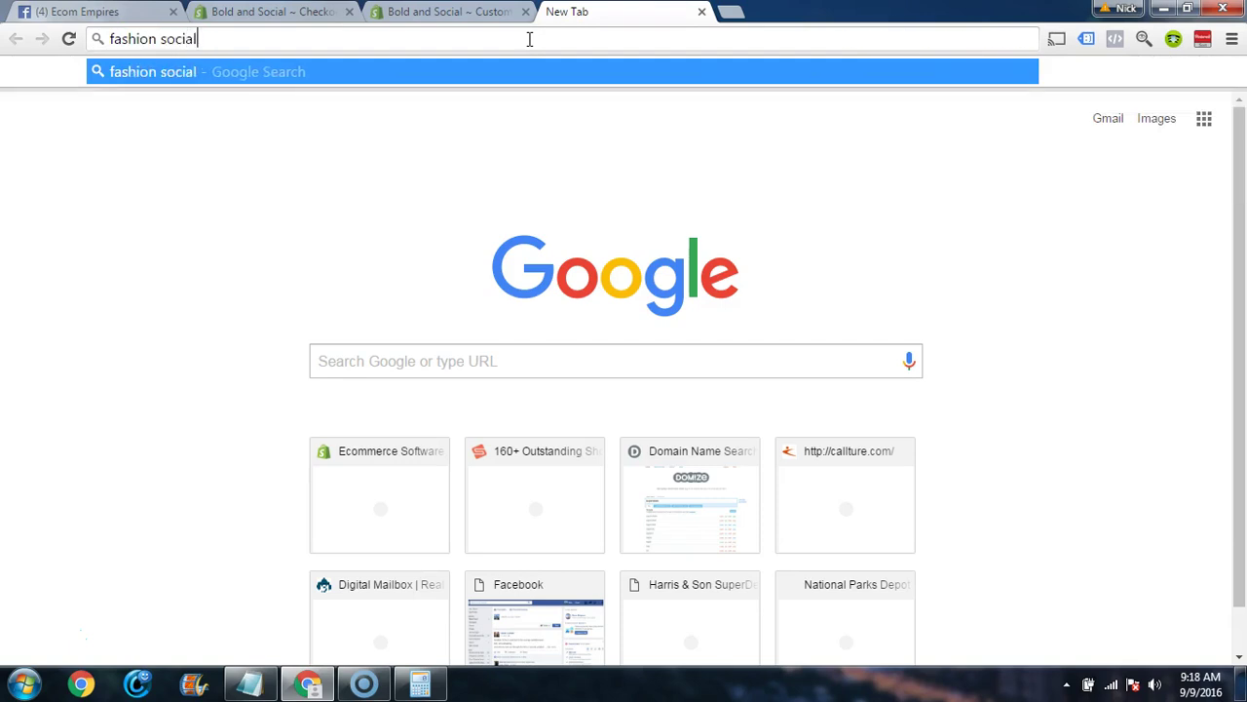
pyautogui.press('Return')
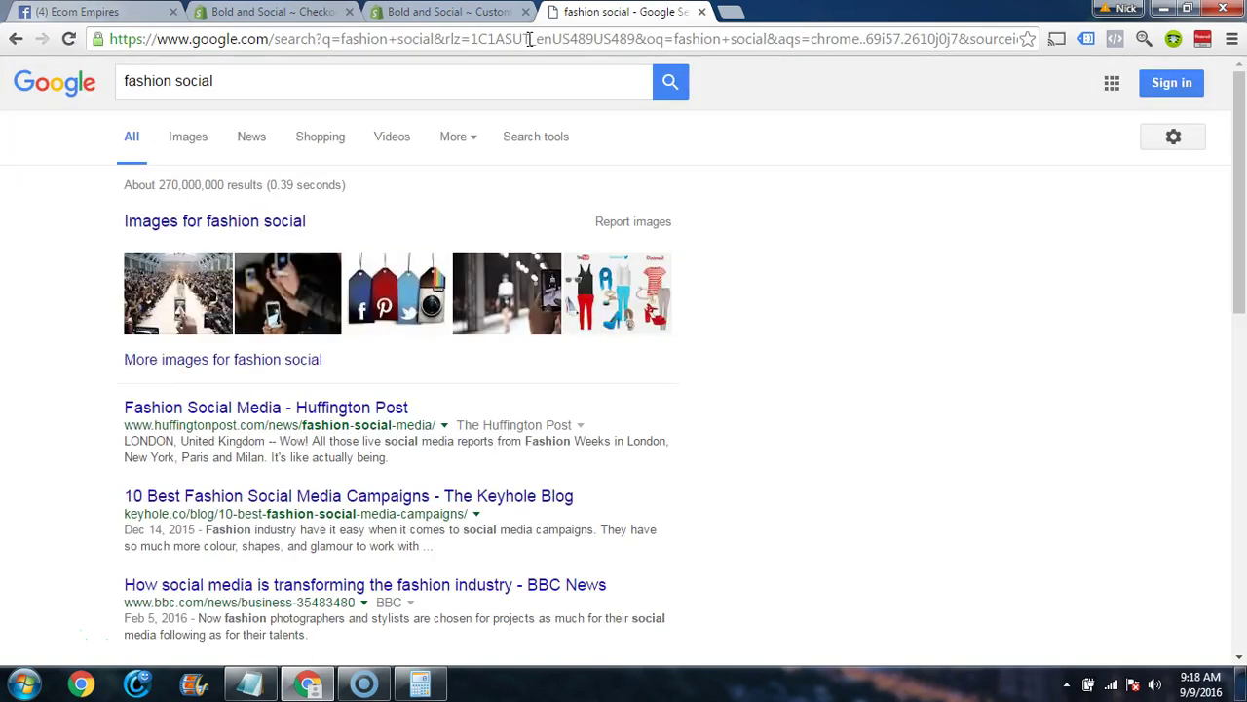
pyautogui.click(178, 138)
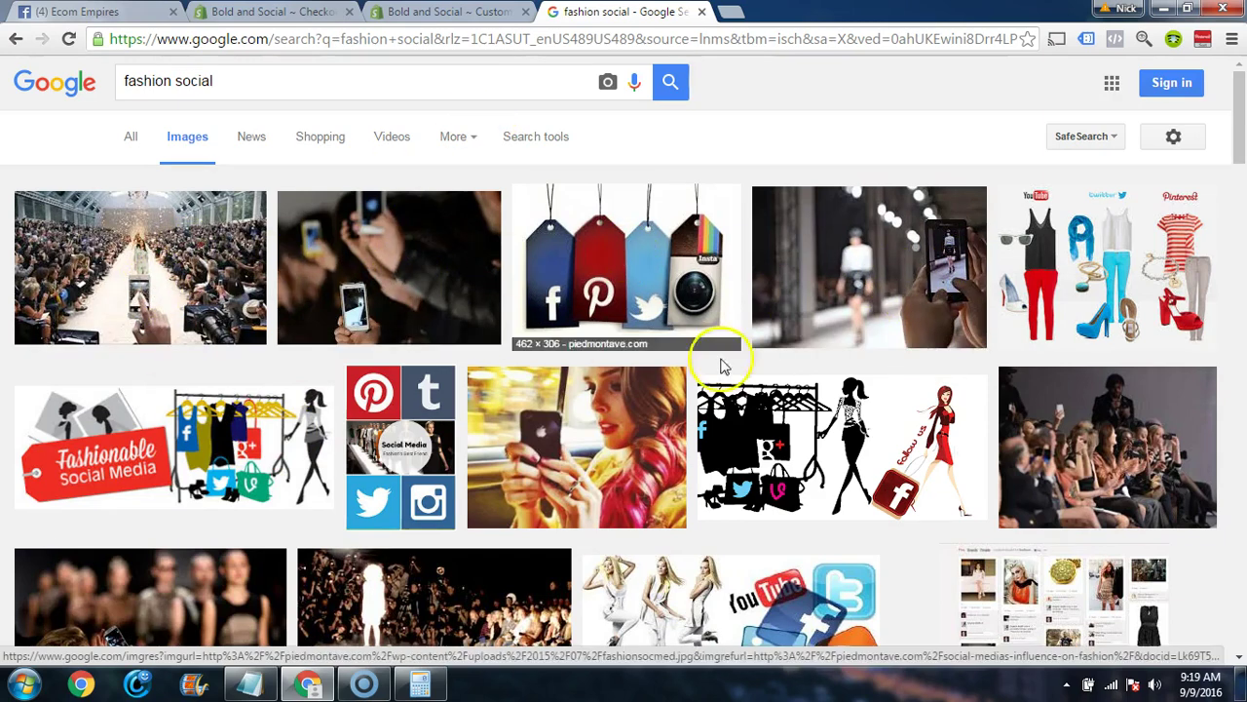
pyautogui.scroll(-4, 719, 362)
pyautogui.scroll(3, 592, 390)
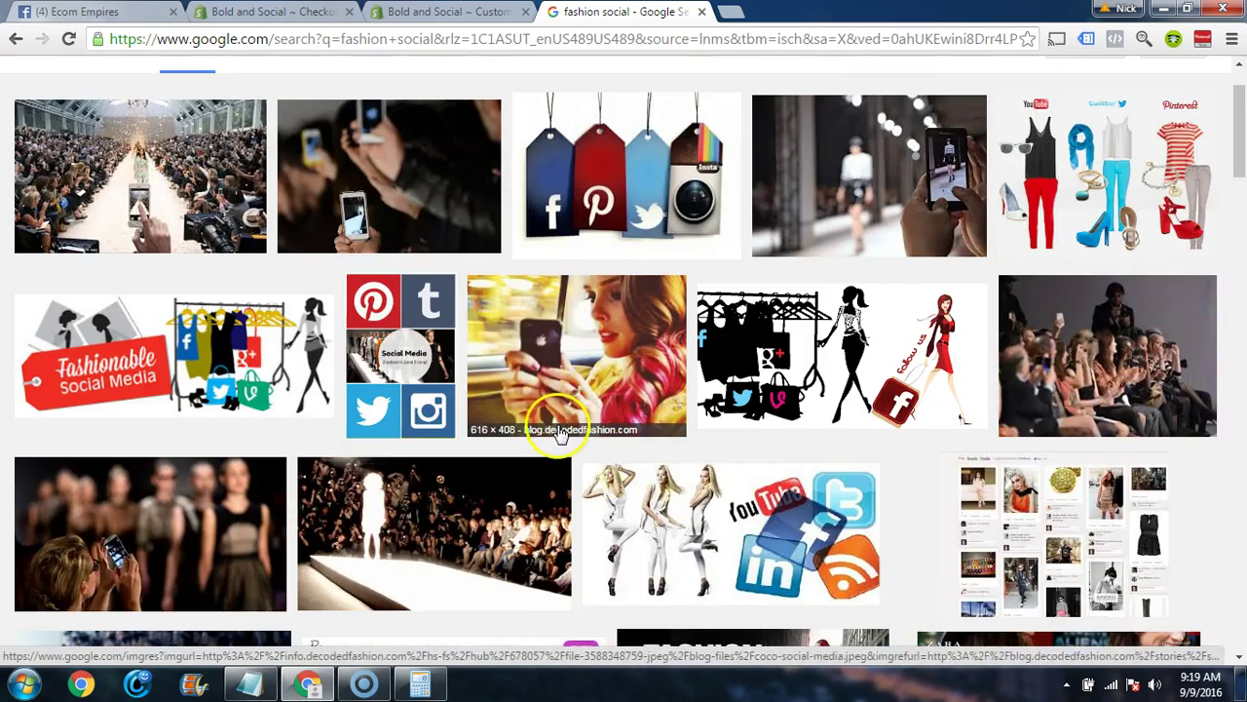
pyautogui.scroll(1, 560, 437)
pyautogui.scroll(-4, 726, 497)
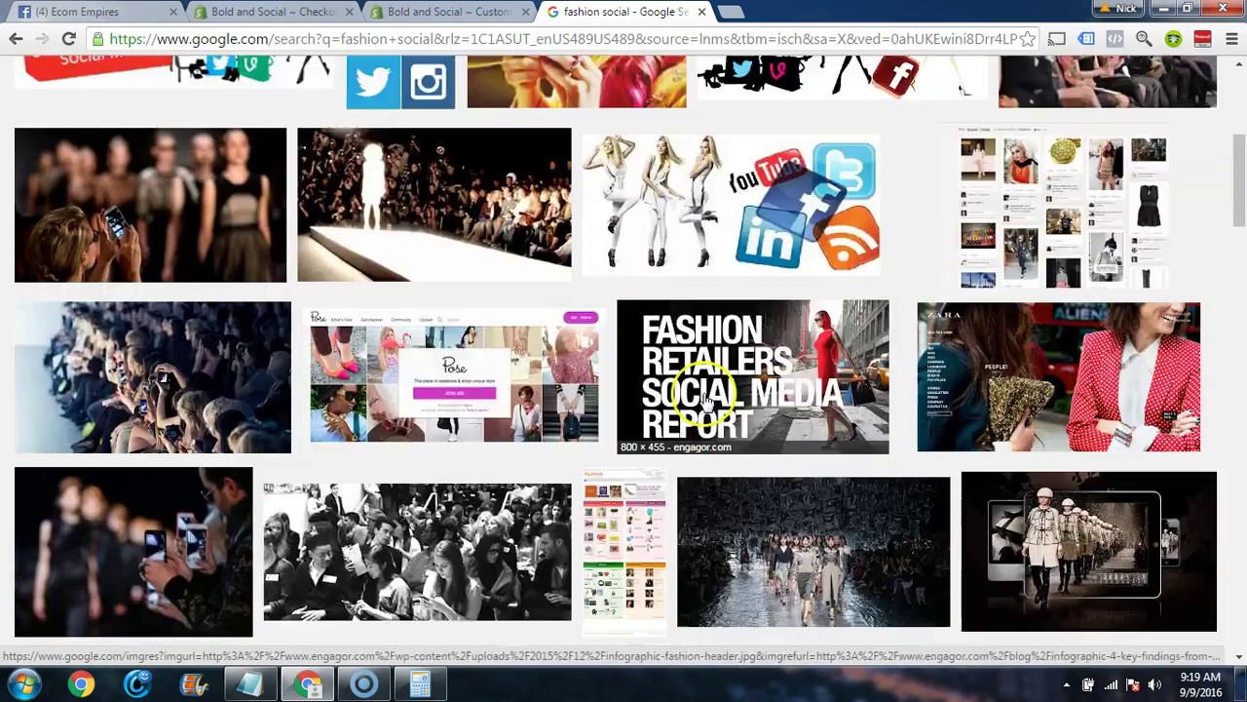
pyautogui.scroll(5, 720, 341)
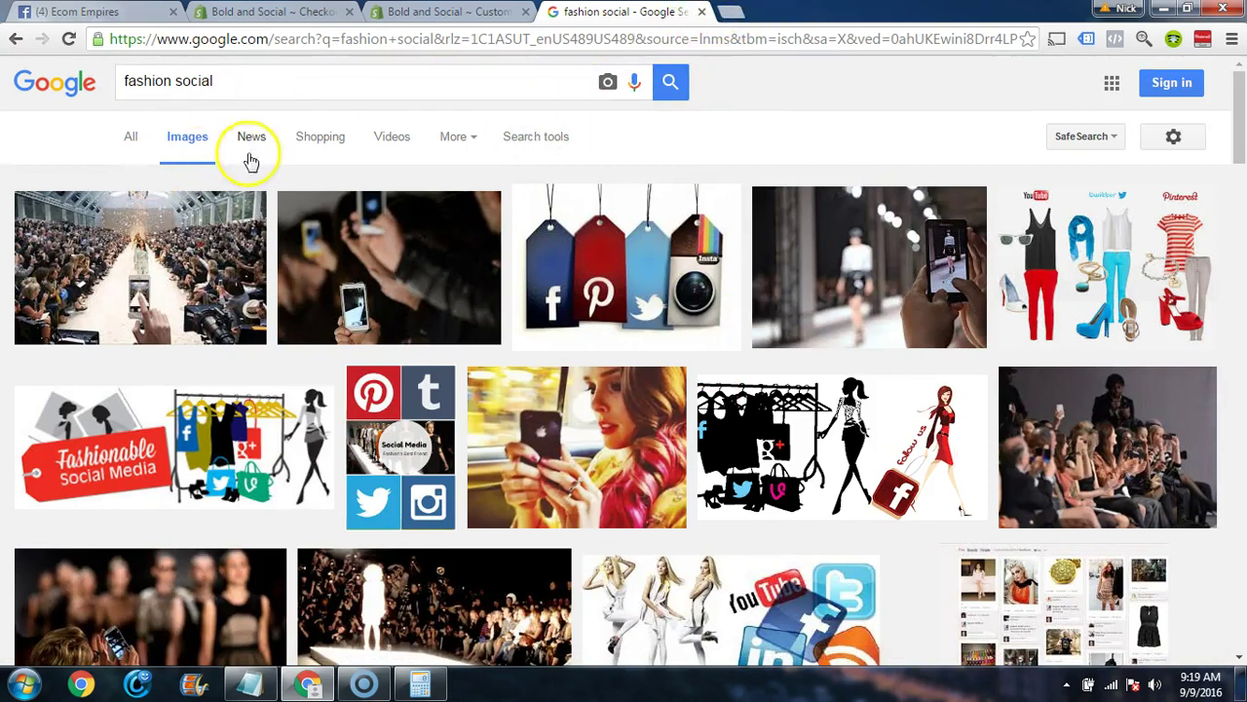
# - Filter the image results to sizes larger than 2 MP (1600×1200) and look through them
pyautogui.click(462, 137)
pyautogui.click(529, 139)
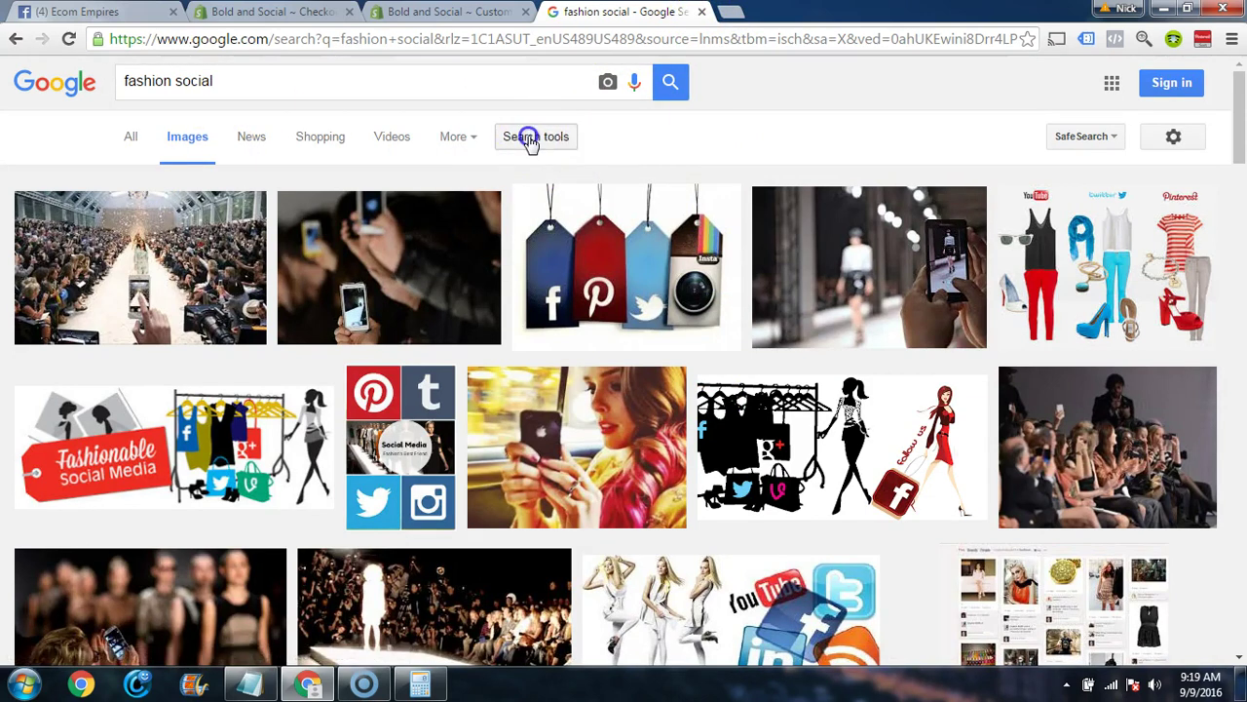
pyautogui.click(130, 188)
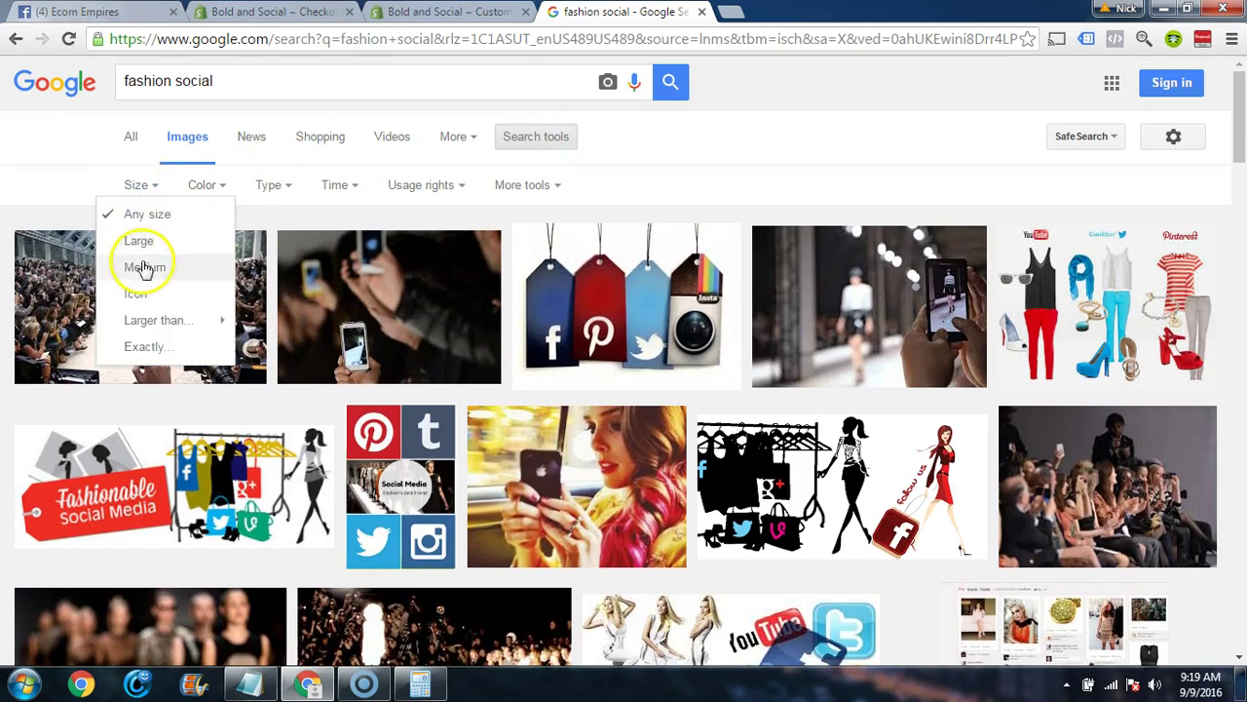
pyautogui.moveTo(151, 322)
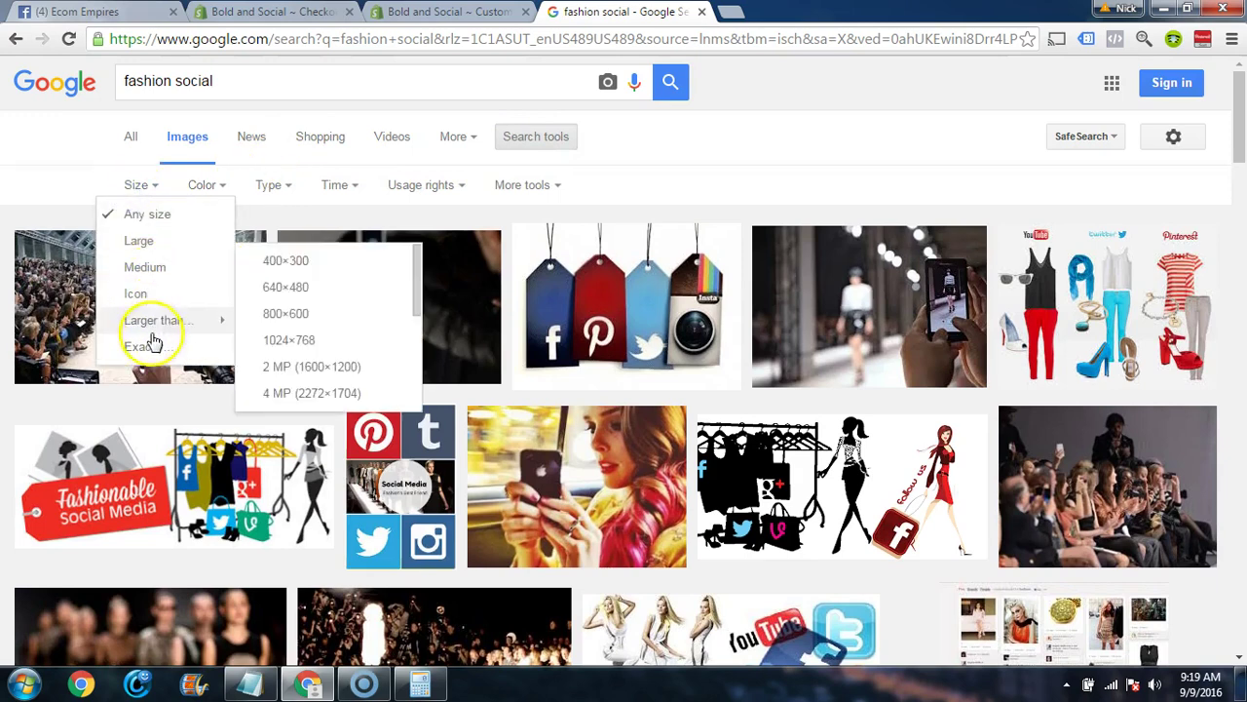
pyautogui.click(323, 374)
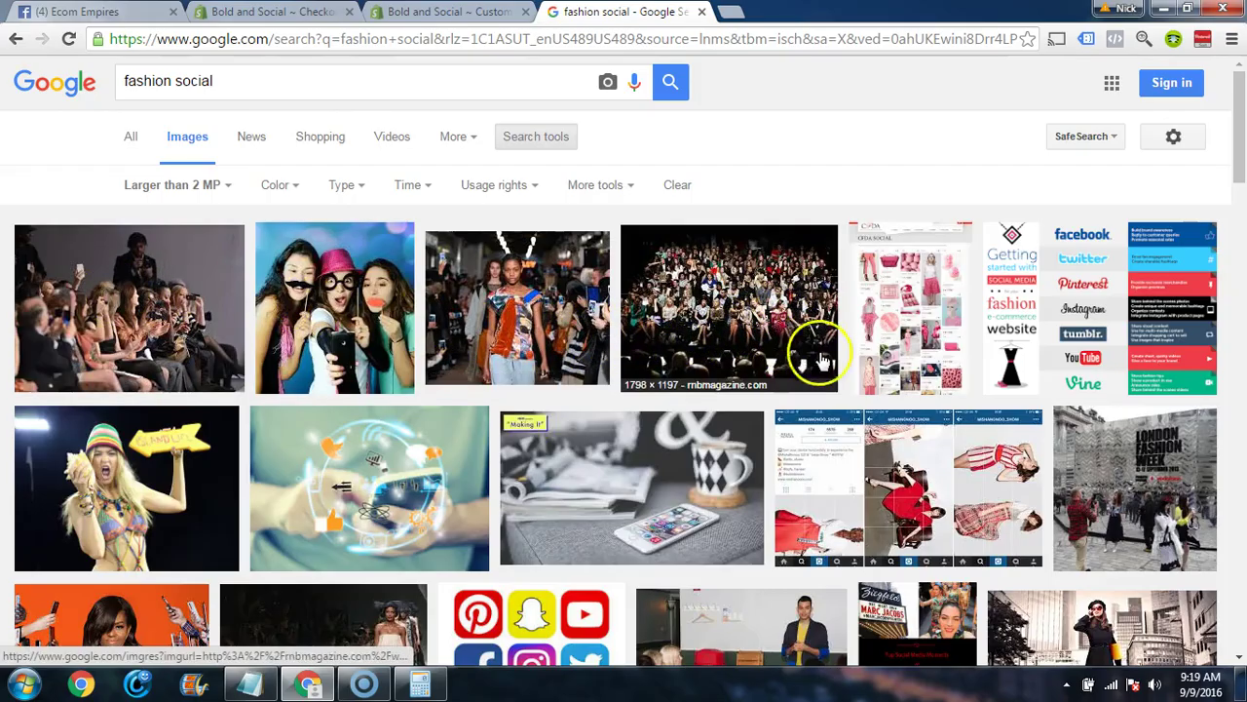
pyautogui.scroll(-5, 780, 331)
pyautogui.scroll(-3, 776, 348)
pyautogui.scroll(8, 705, 348)
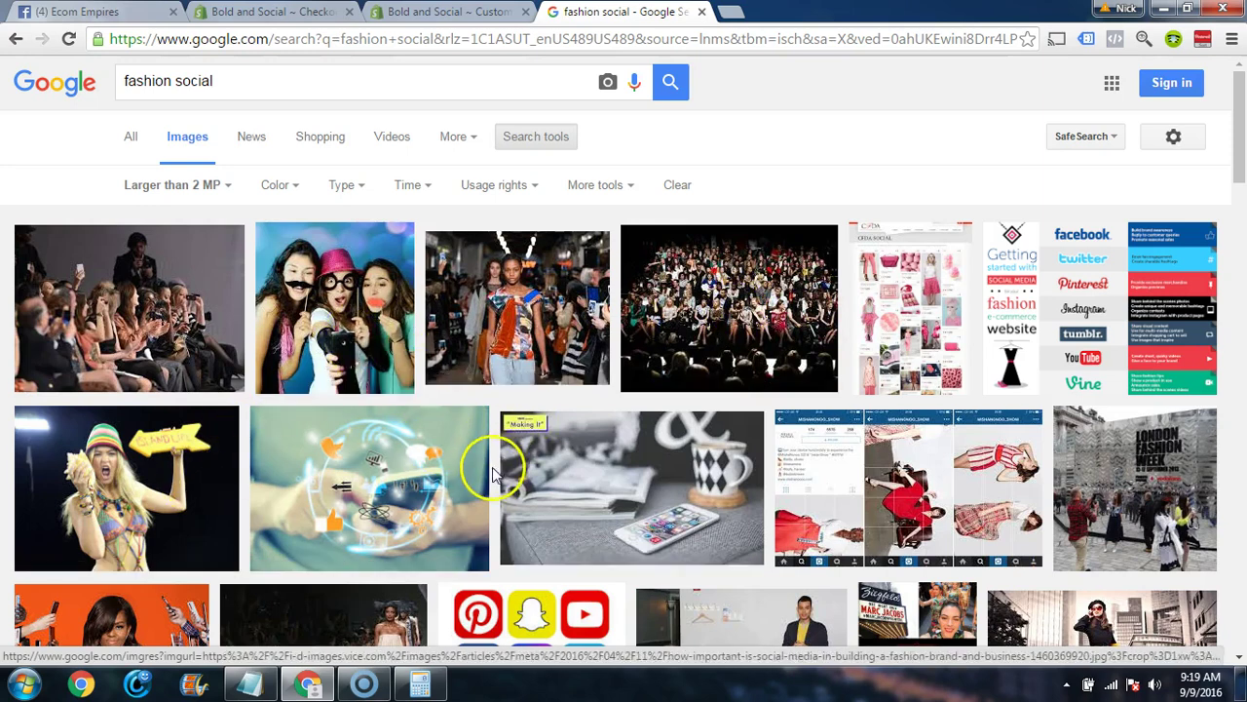
# - Search the large images for "be different", preview the blue crowd wallpaper, and browse further results
pyautogui.click(273, 81)
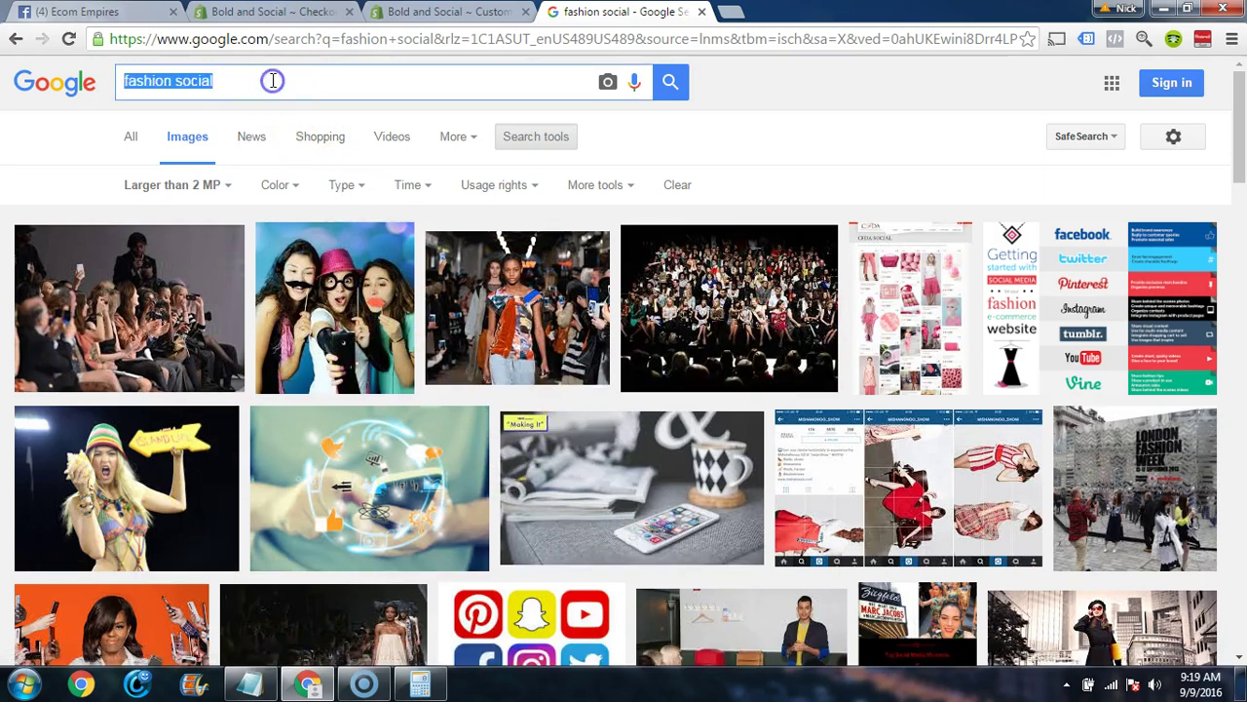
pyautogui.write('d')
pyautogui.press('BackSpace')
pyautogui.write('be')
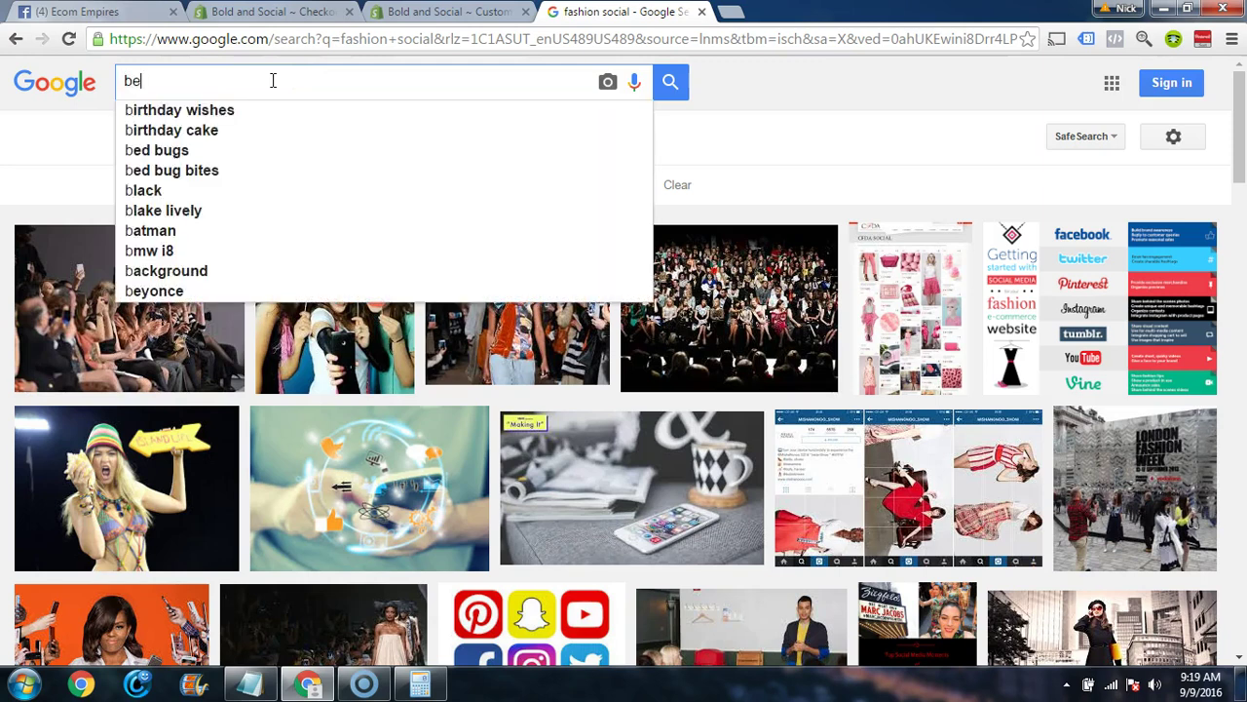
pyautogui.write(' different')
pyautogui.press('Return')
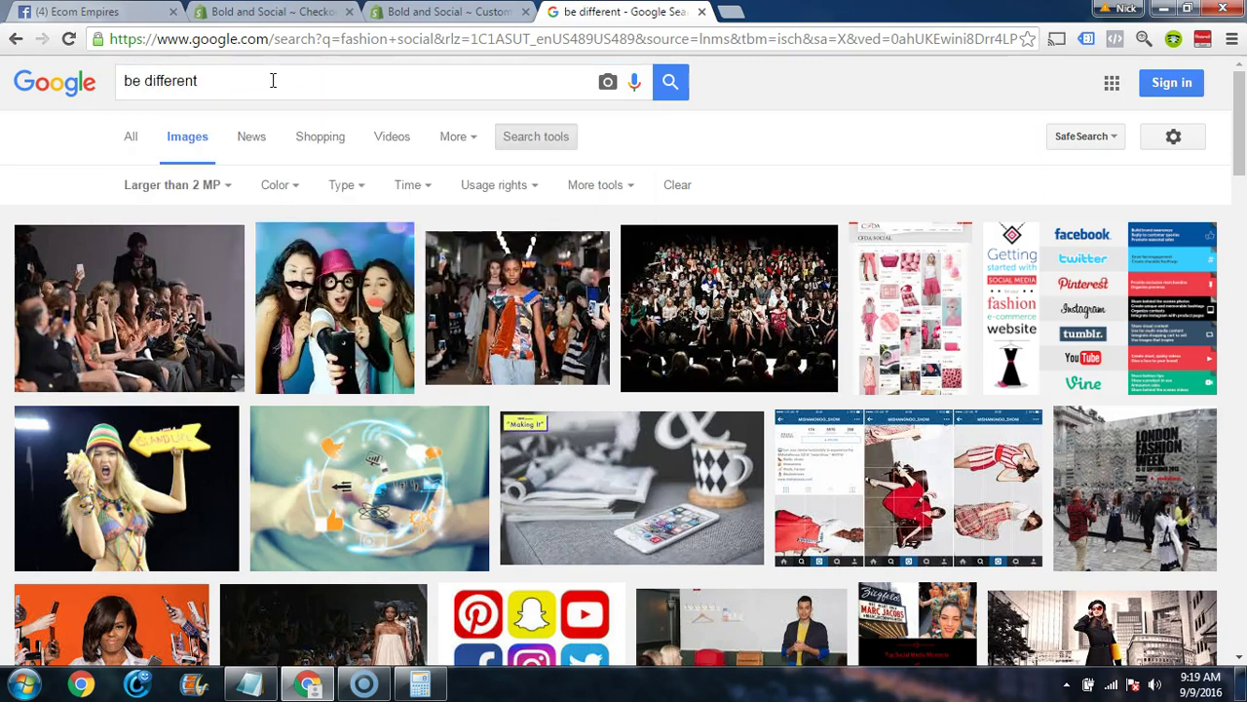
pyautogui.click(782, 284)
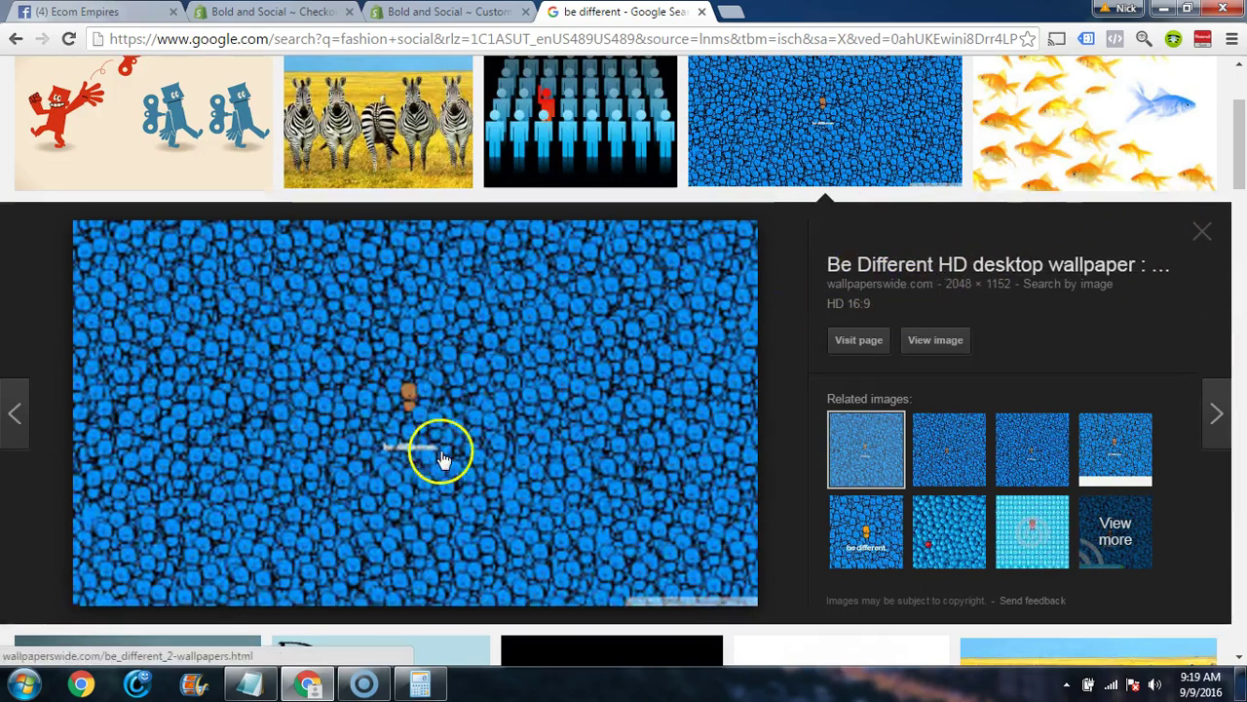
pyautogui.scroll(-10, 781, 310)
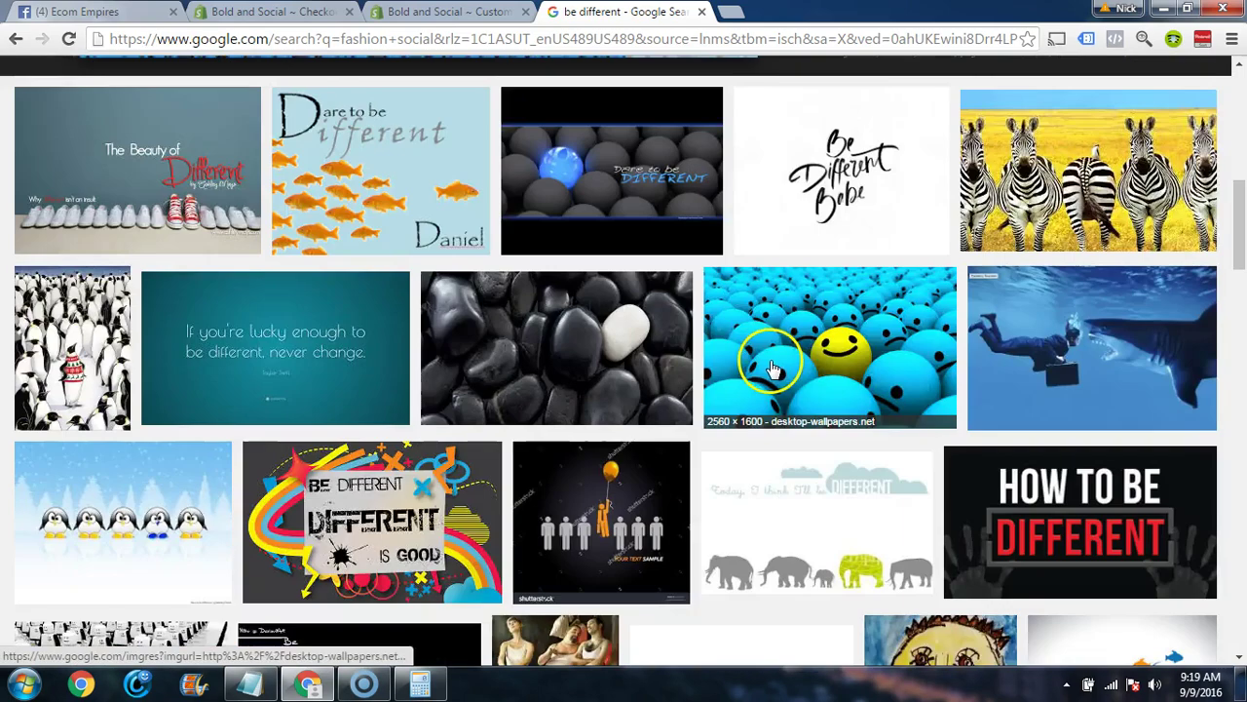
# - Preview the related images of the blue "be different" wallpaper and close the image search
pyautogui.scroll(8, 768, 373)
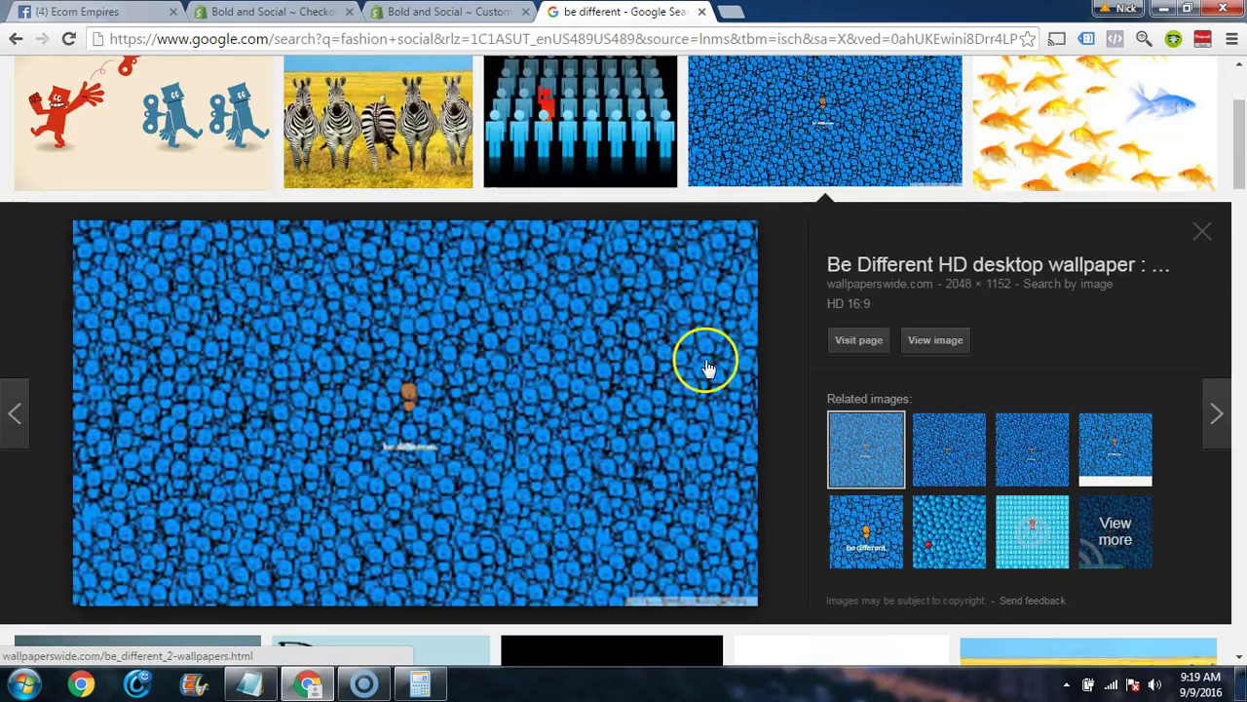
pyautogui.click(955, 445)
pyautogui.click(1014, 465)
pyautogui.click(1101, 445)
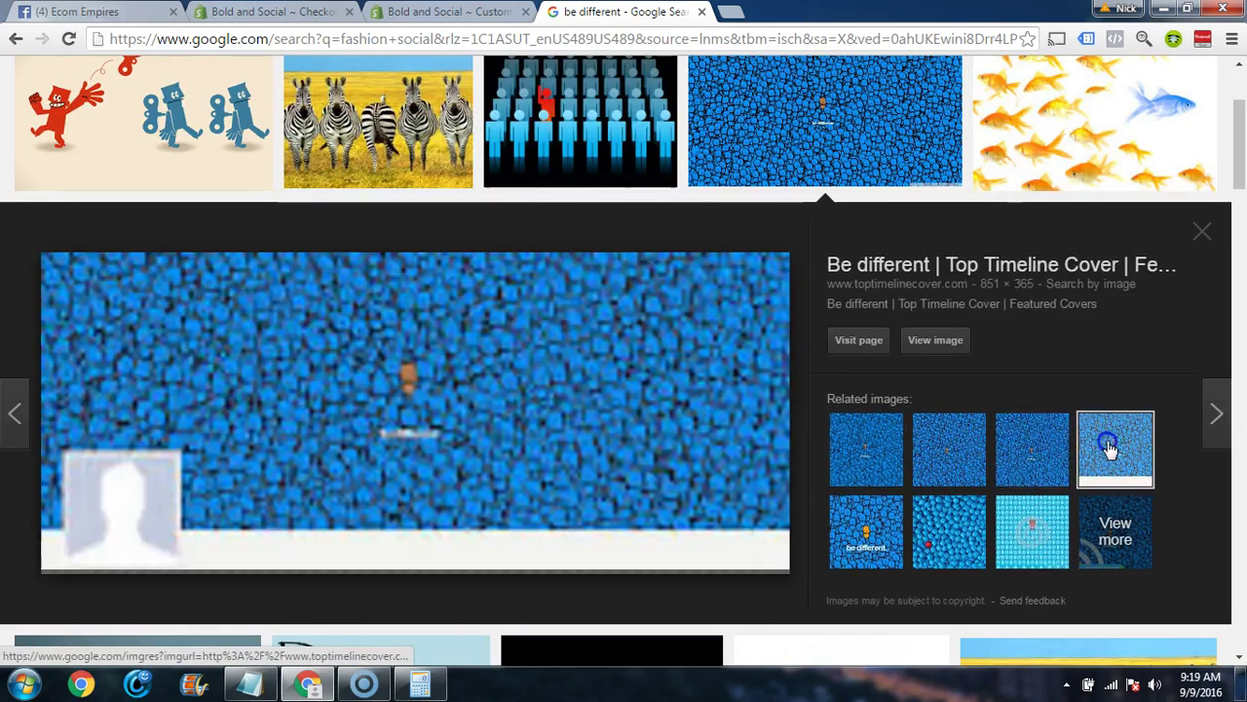
pyautogui.click(889, 550)
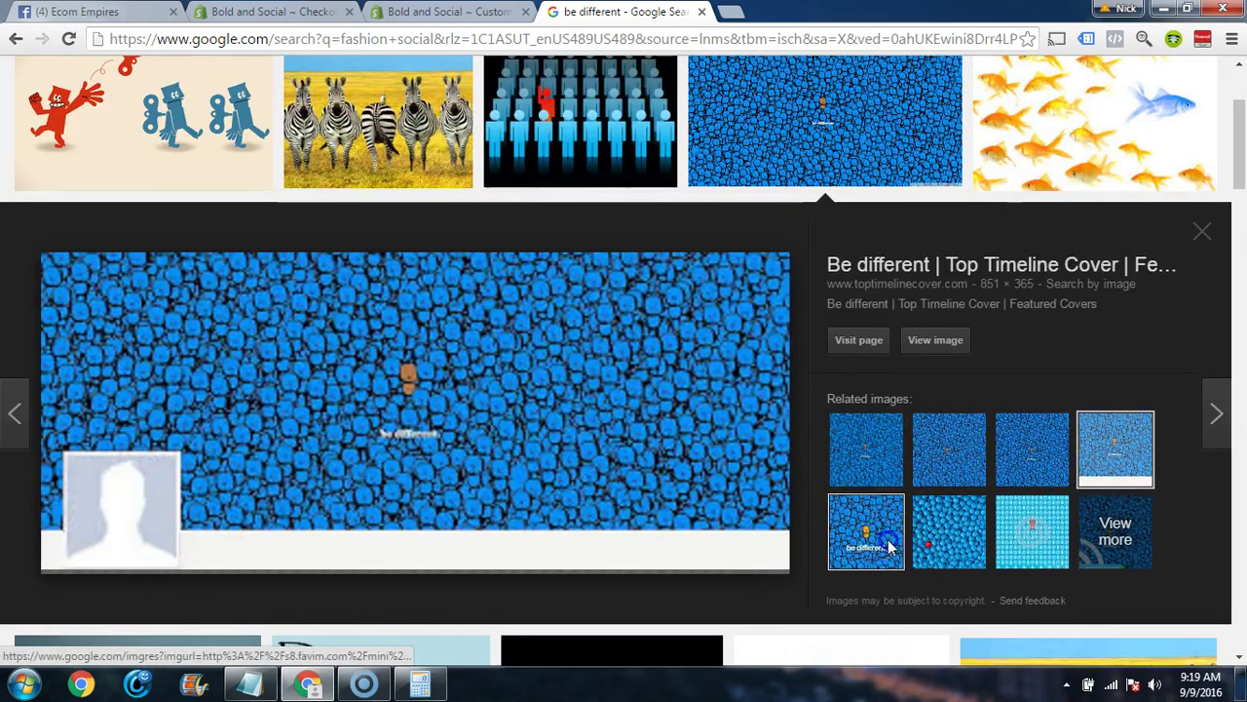
pyautogui.click(702, 13)
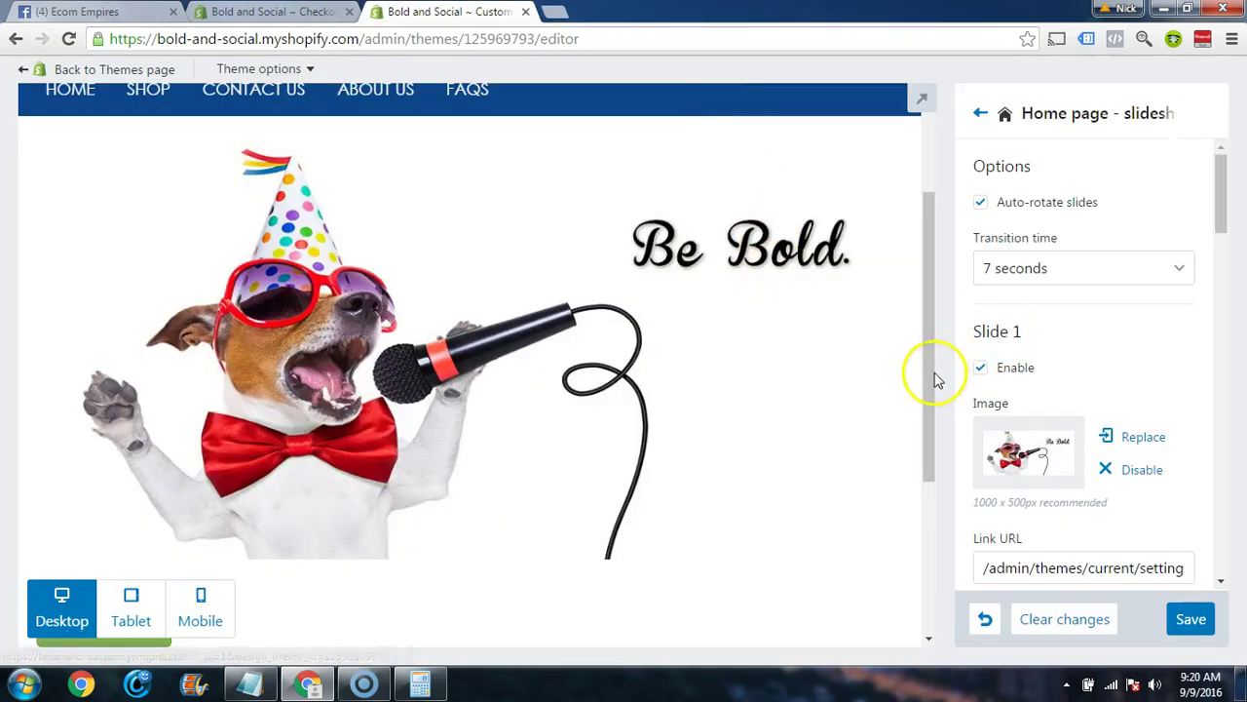
# - Look over the "Be Bold." banner in the store preview and check the home page featured content settings
pyautogui.scroll(1, 597, 378)
pyautogui.scroll(-1, 598, 378)
pyautogui.scroll(1, 590, 386)
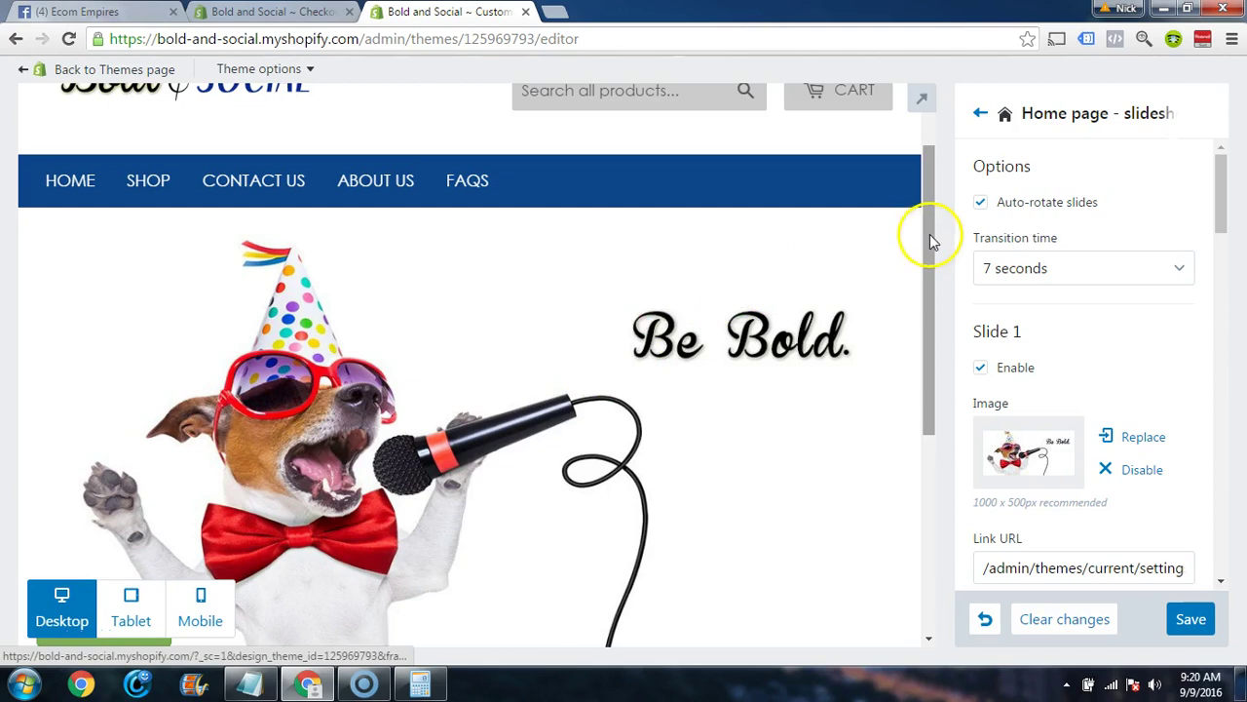
pyautogui.moveTo(930, 233)
pyautogui.mouseDown()
pyautogui.moveTo(935, 194)
pyautogui.moveTo(913, 229)
pyautogui.mouseUp()
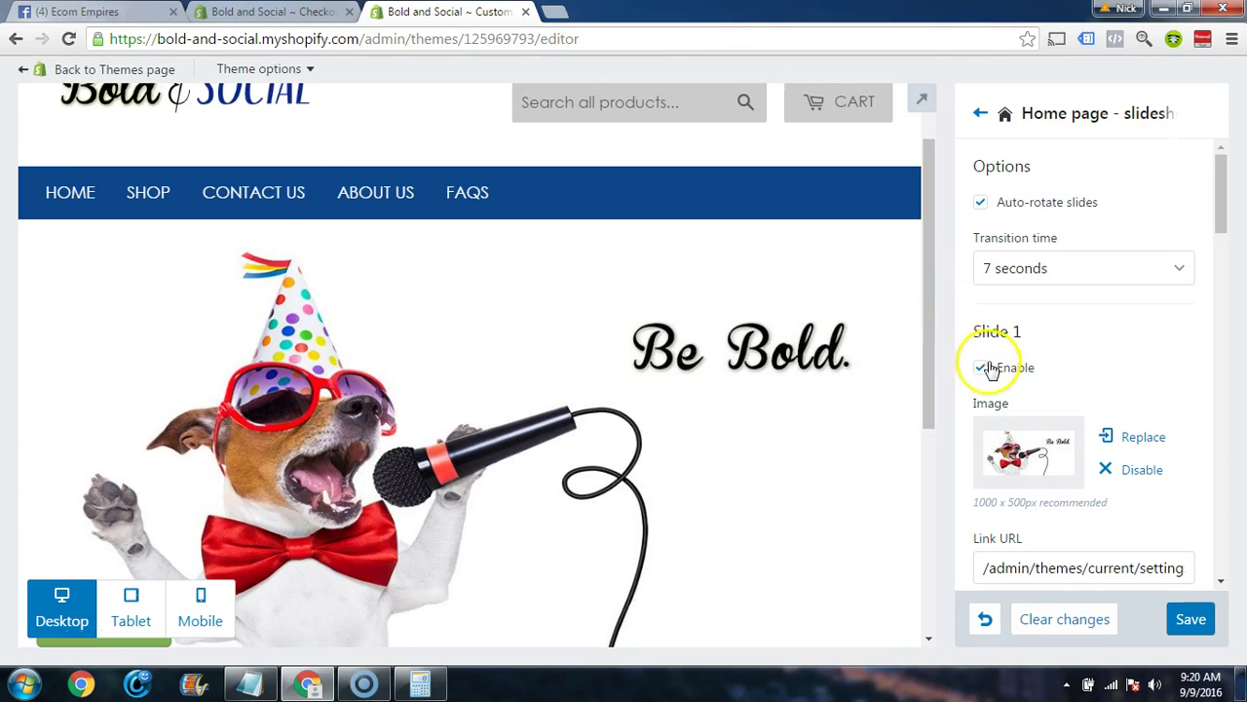
pyautogui.click(982, 115)
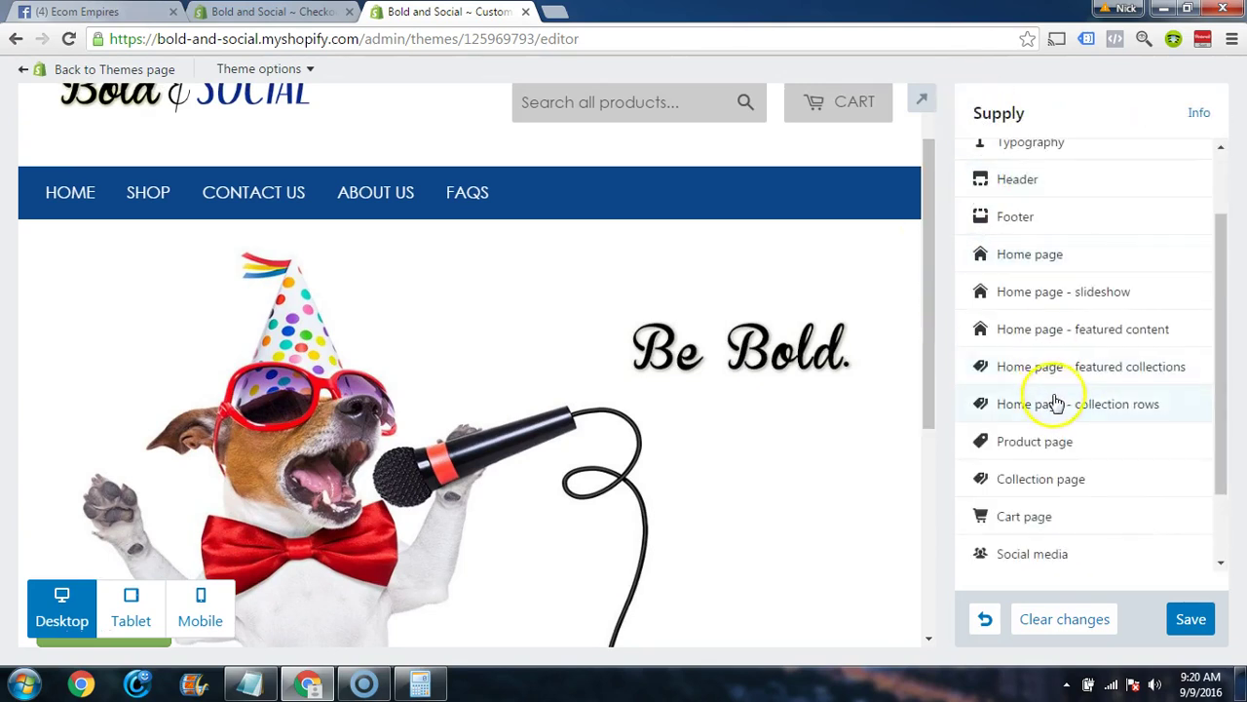
pyautogui.scroll(-1, 1052, 401)
pyautogui.scroll(1, 1065, 380)
pyautogui.click(1050, 327)
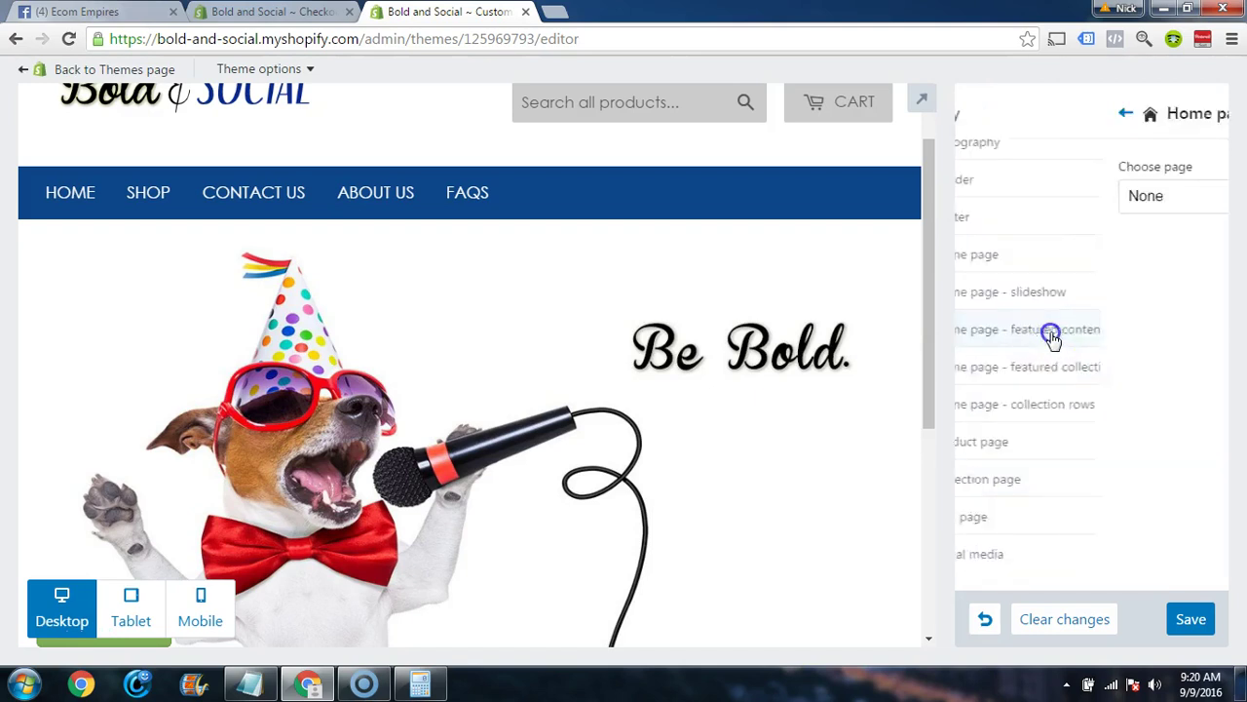
pyautogui.scroll(-5, 827, 342)
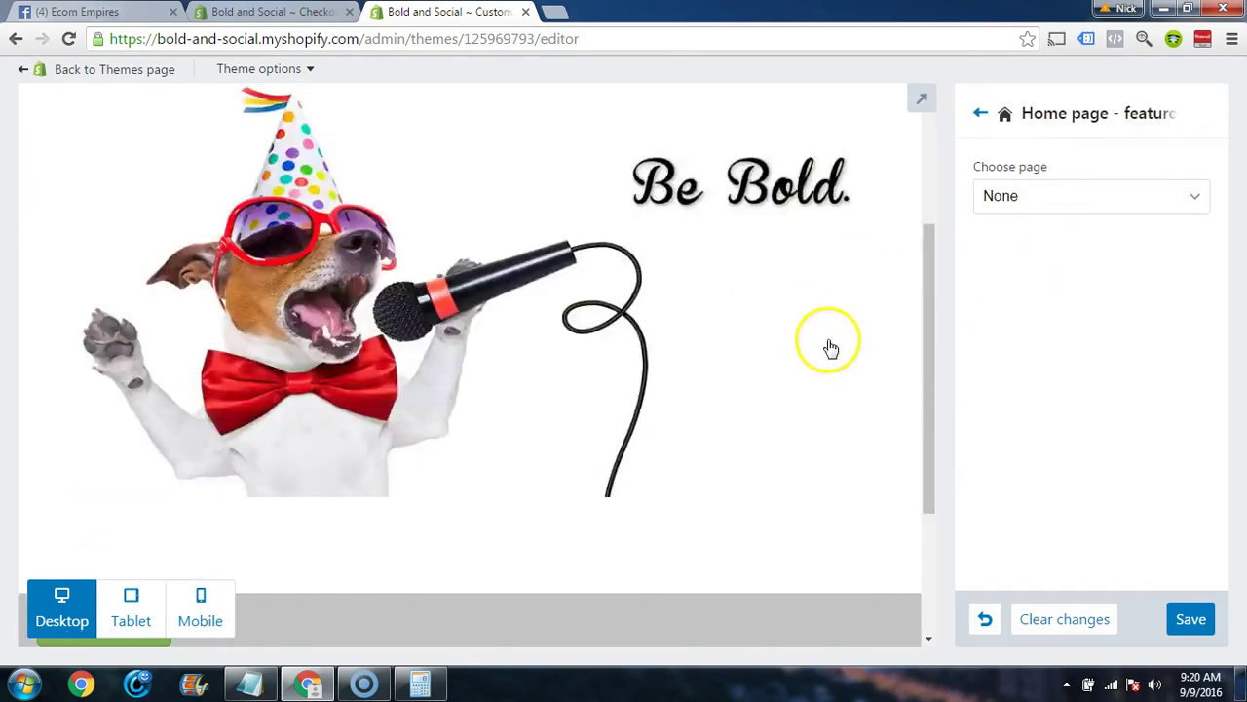
pyautogui.scroll(4, 724, 393)
pyautogui.click(992, 110)
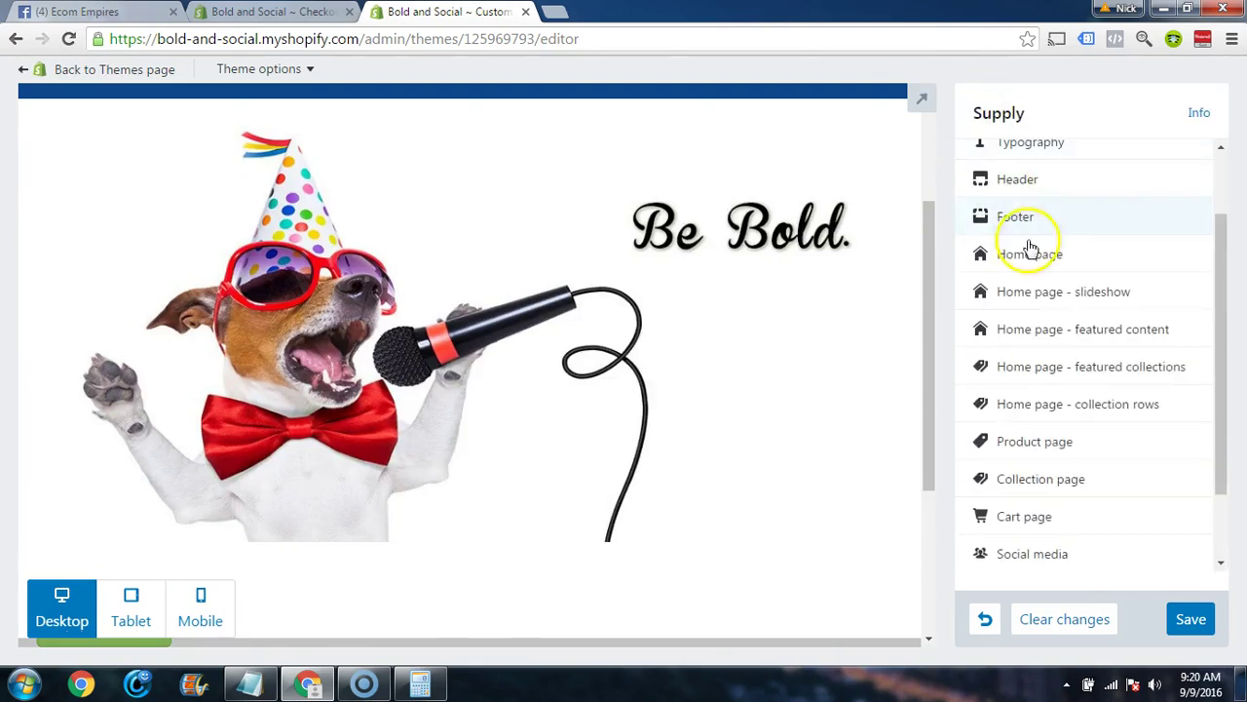
# - Check which section types are available for the second section of the home page
pyautogui.click(1030, 250)
pyautogui.click(1055, 320)
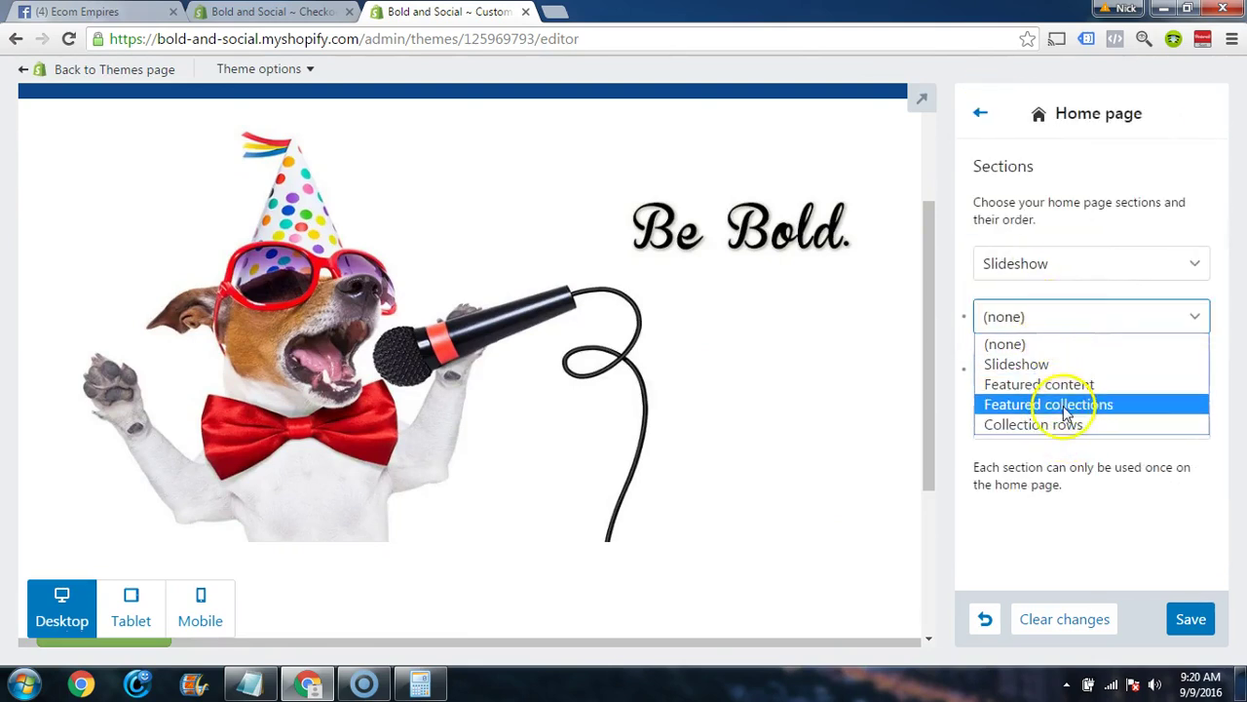
pyautogui.click(951, 295)
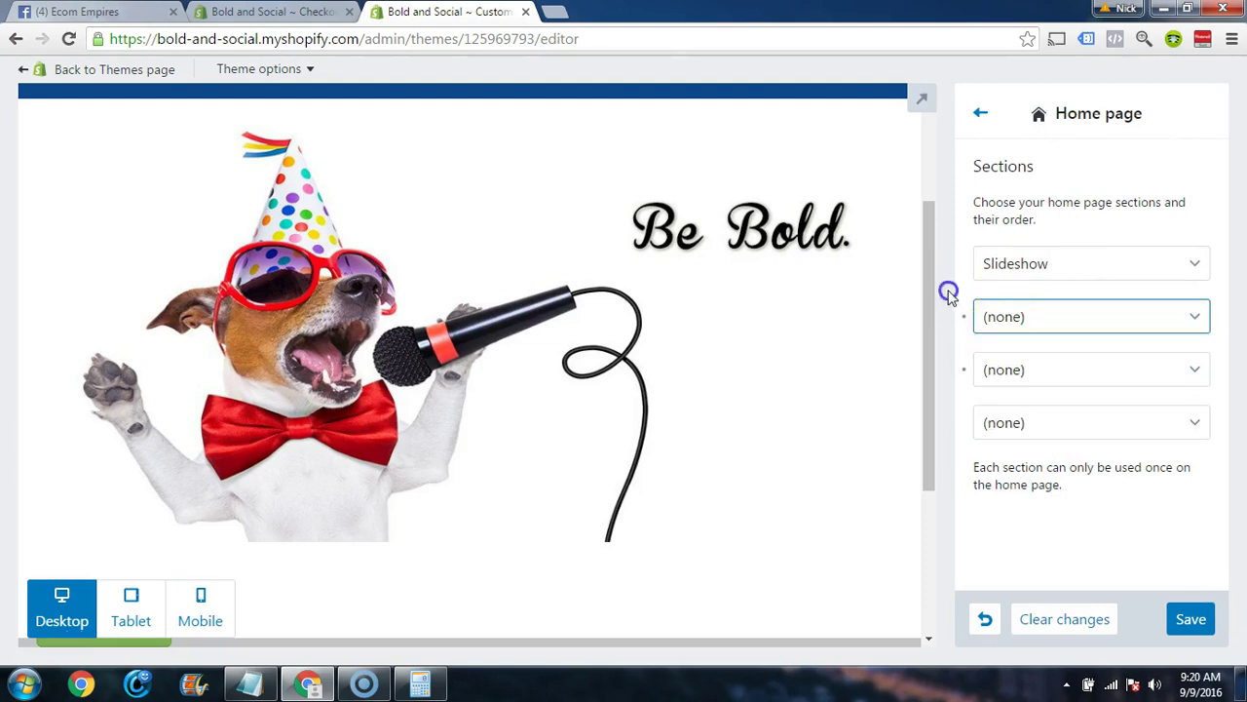
pyautogui.click(983, 114)
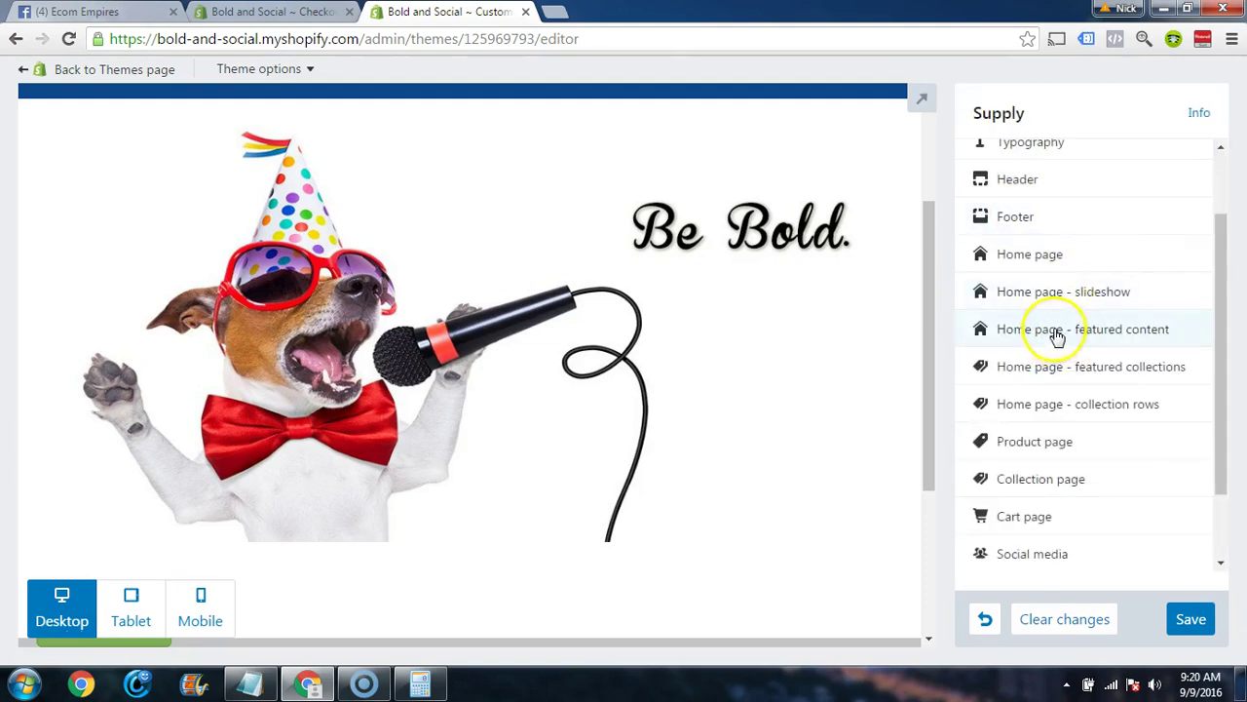
# - Examine the home page featured collections settings and the available collection choices
pyautogui.scroll(-2, 1101, 304)
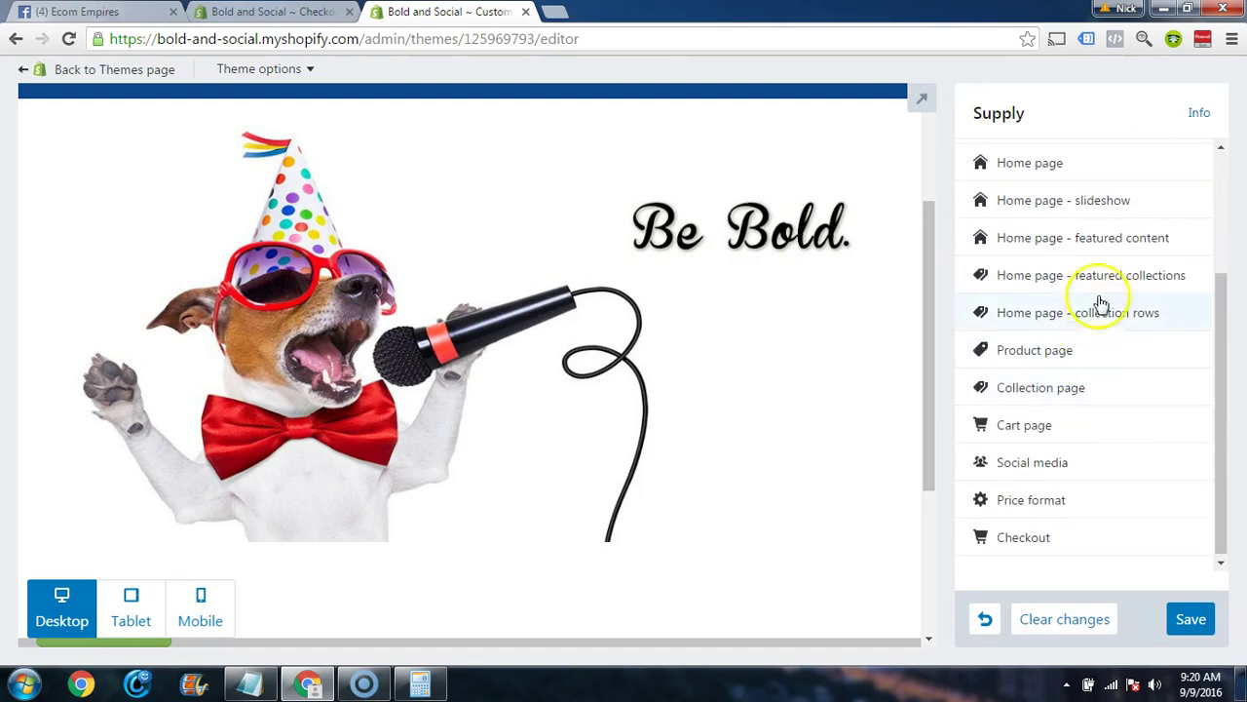
pyautogui.click(1101, 276)
pyautogui.click(1075, 262)
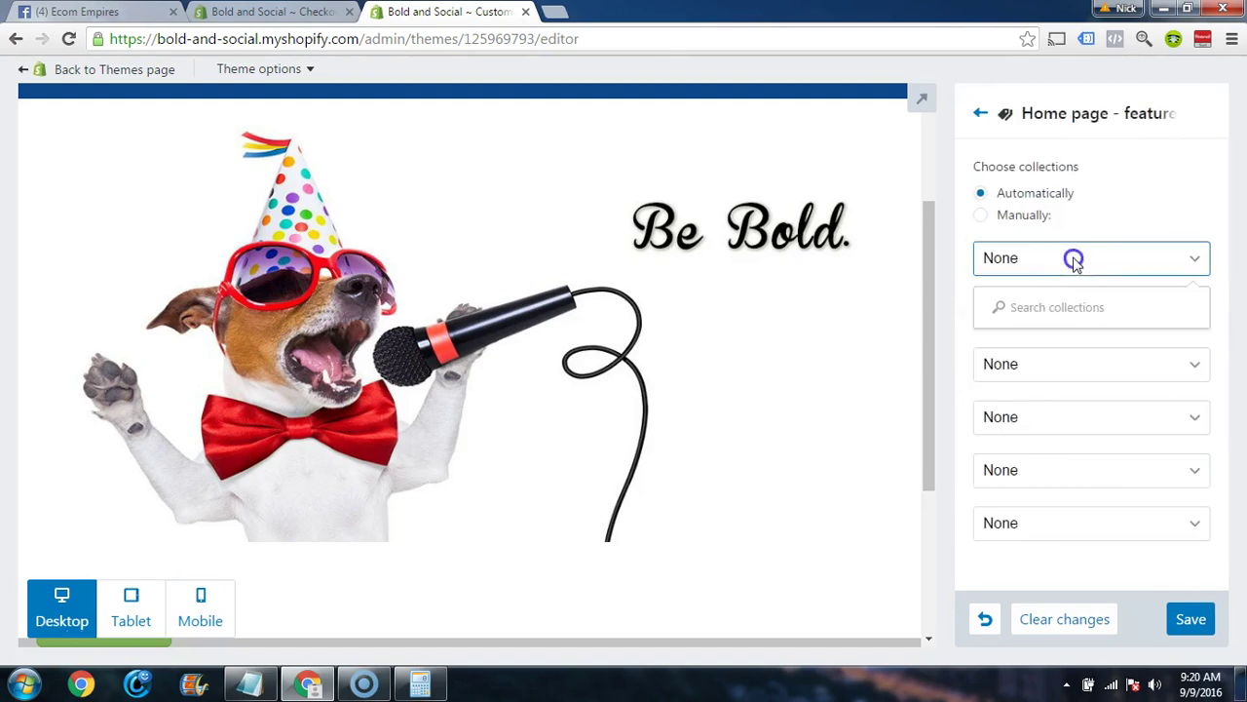
pyautogui.click(968, 319)
pyautogui.scroll(-5, 517, 498)
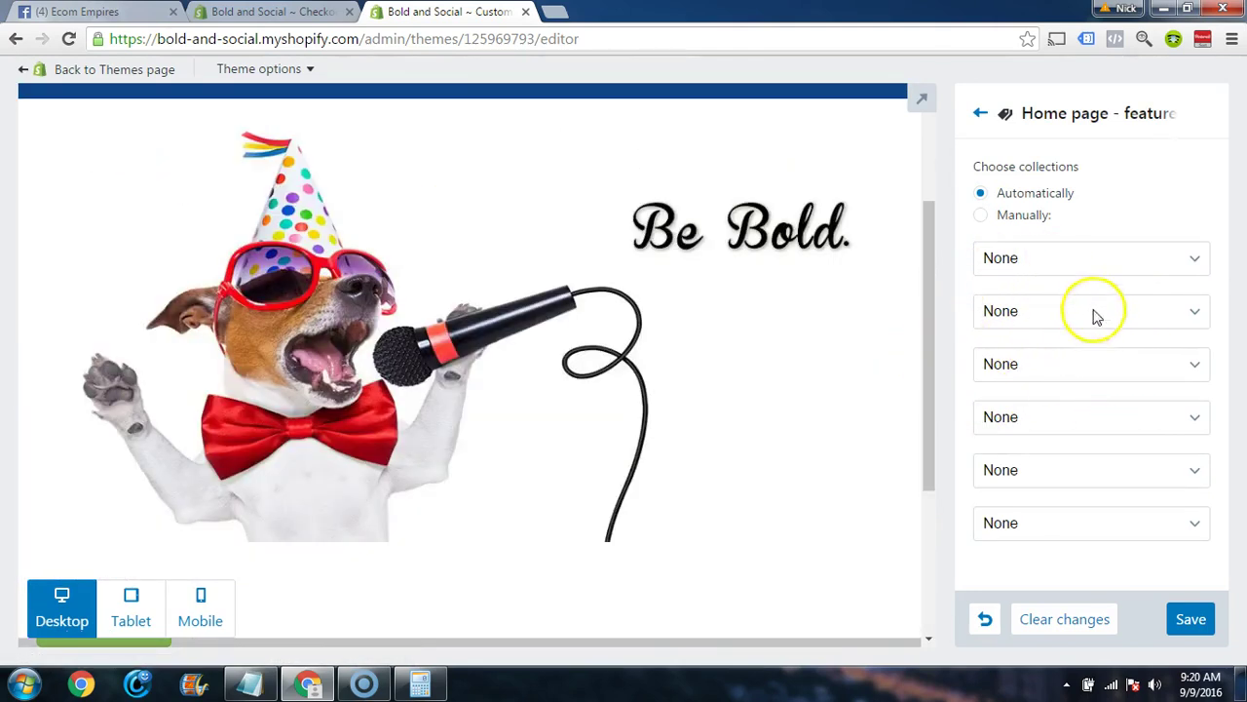
pyautogui.click(980, 115)
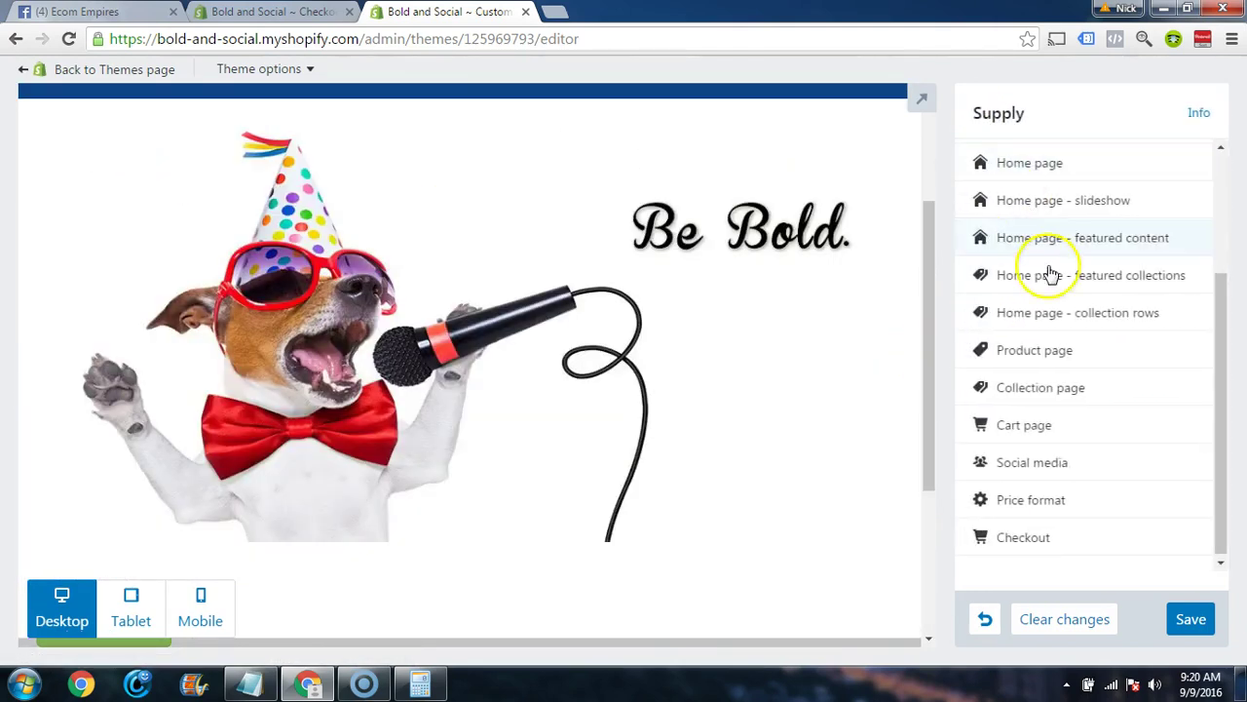
# - Enable image zoom, the quantity selector and the compare at price on the product page, turn off the remaining quantity message, and save the changes
pyautogui.click(1032, 351)
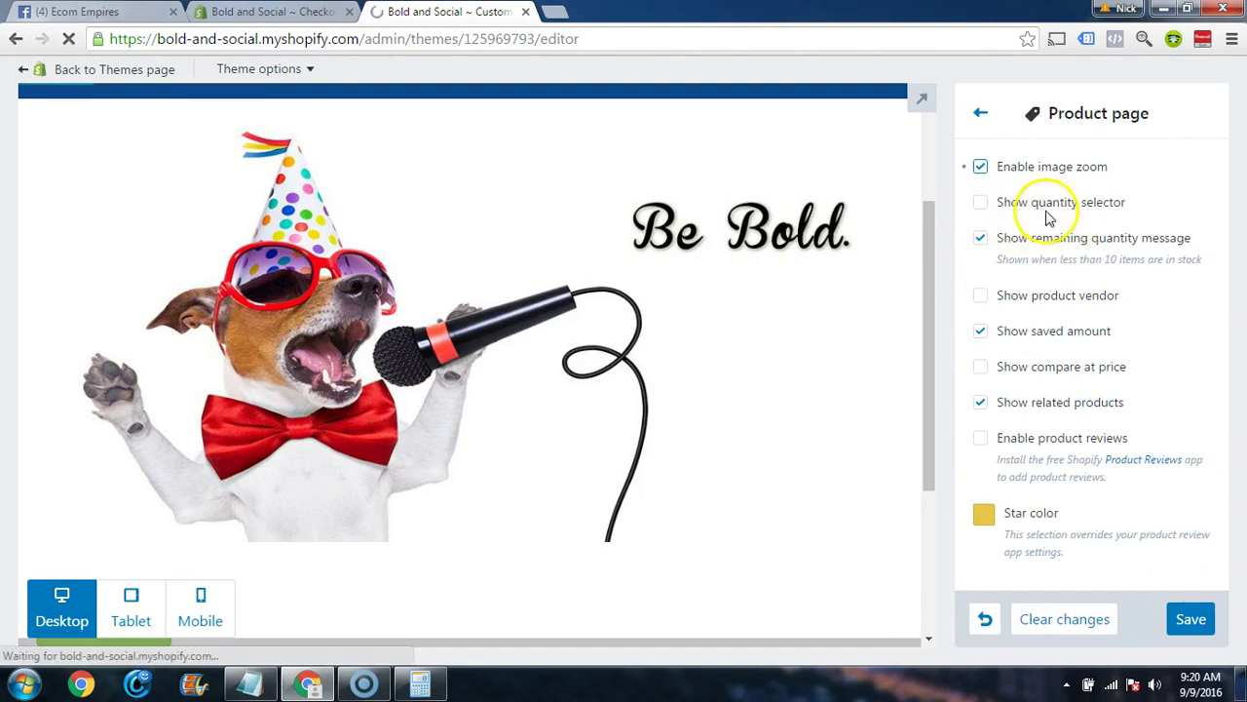
pyautogui.click(980, 203)
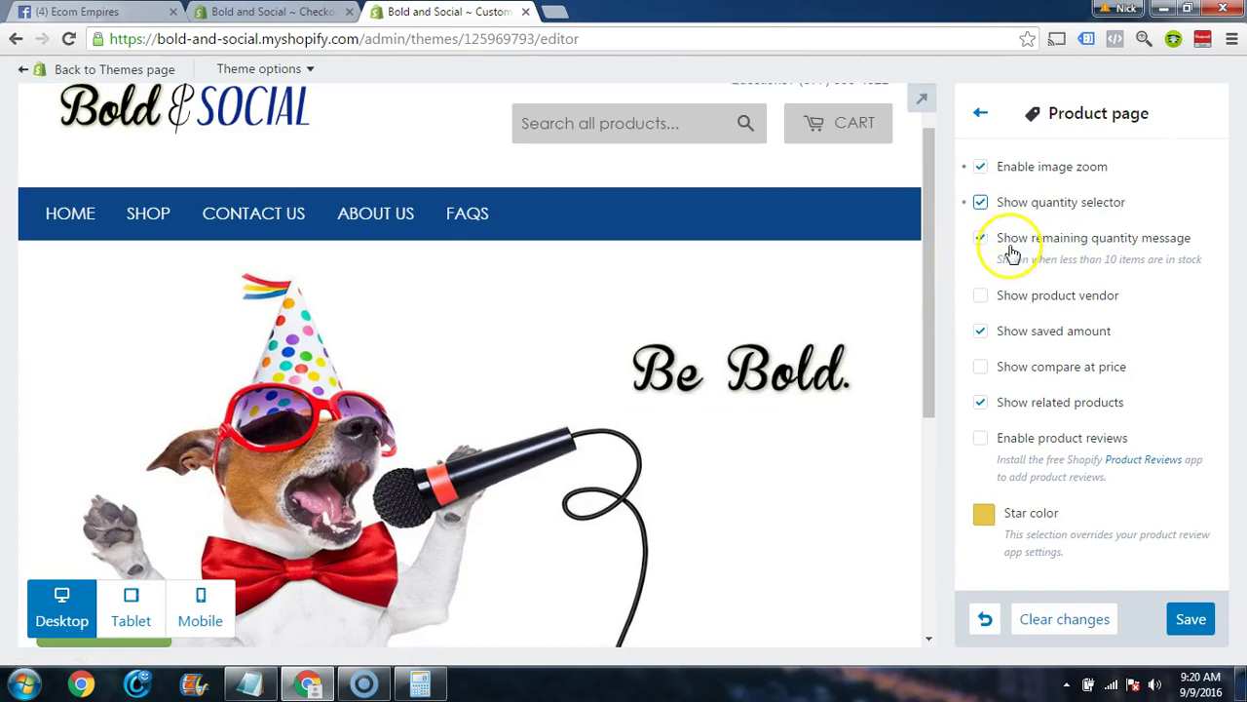
pyautogui.click(981, 239)
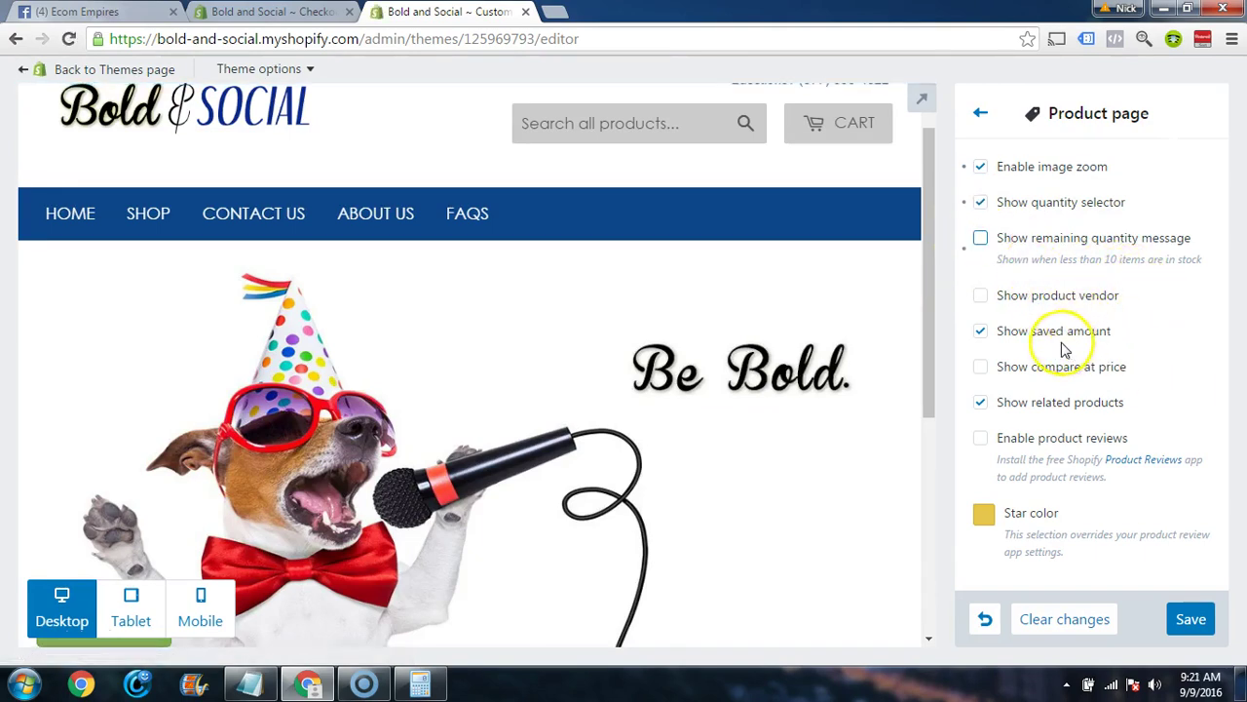
pyautogui.click(983, 369)
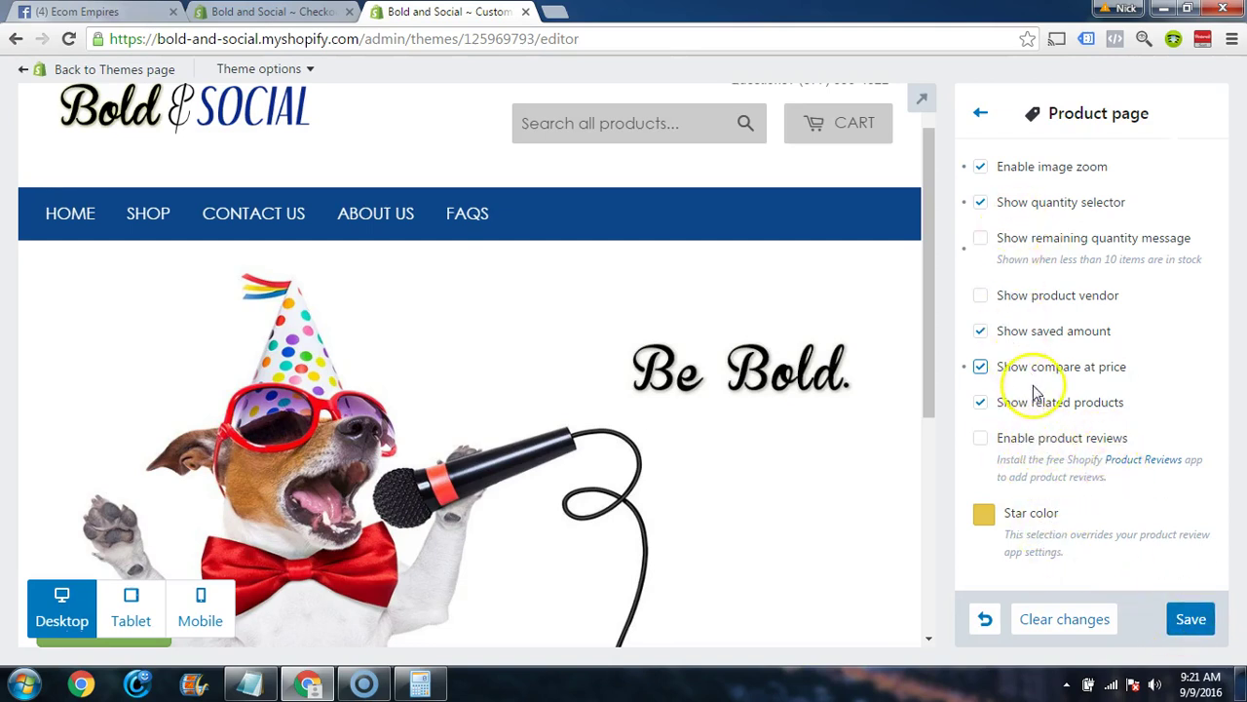
pyautogui.click(1189, 610)
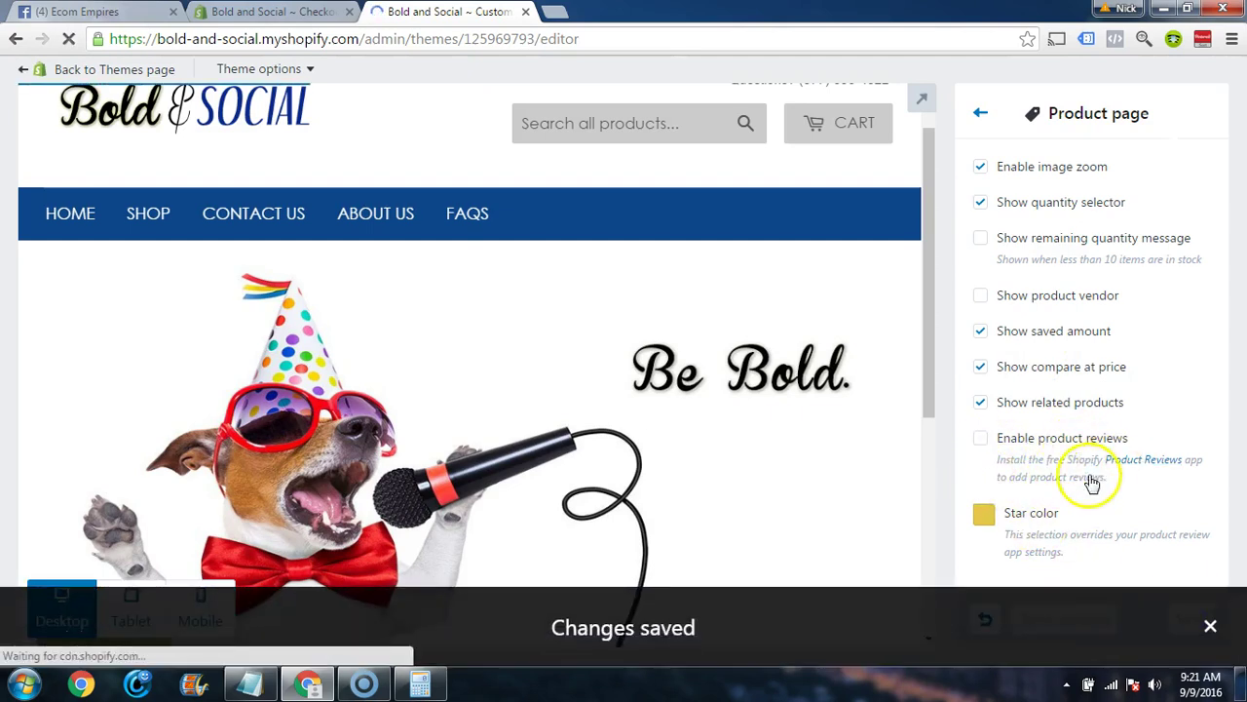
# - Review the theme's collection page settings and briefly check the cart page settings
pyautogui.click(981, 116)
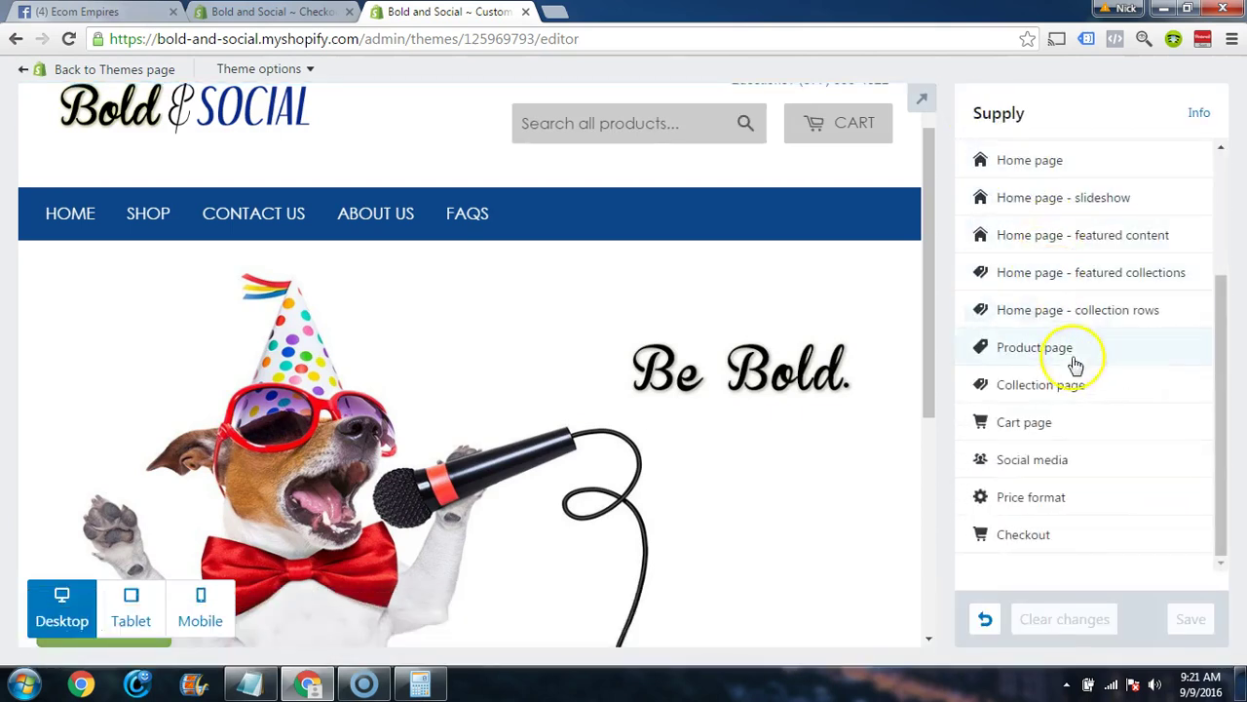
pyautogui.click(1060, 397)
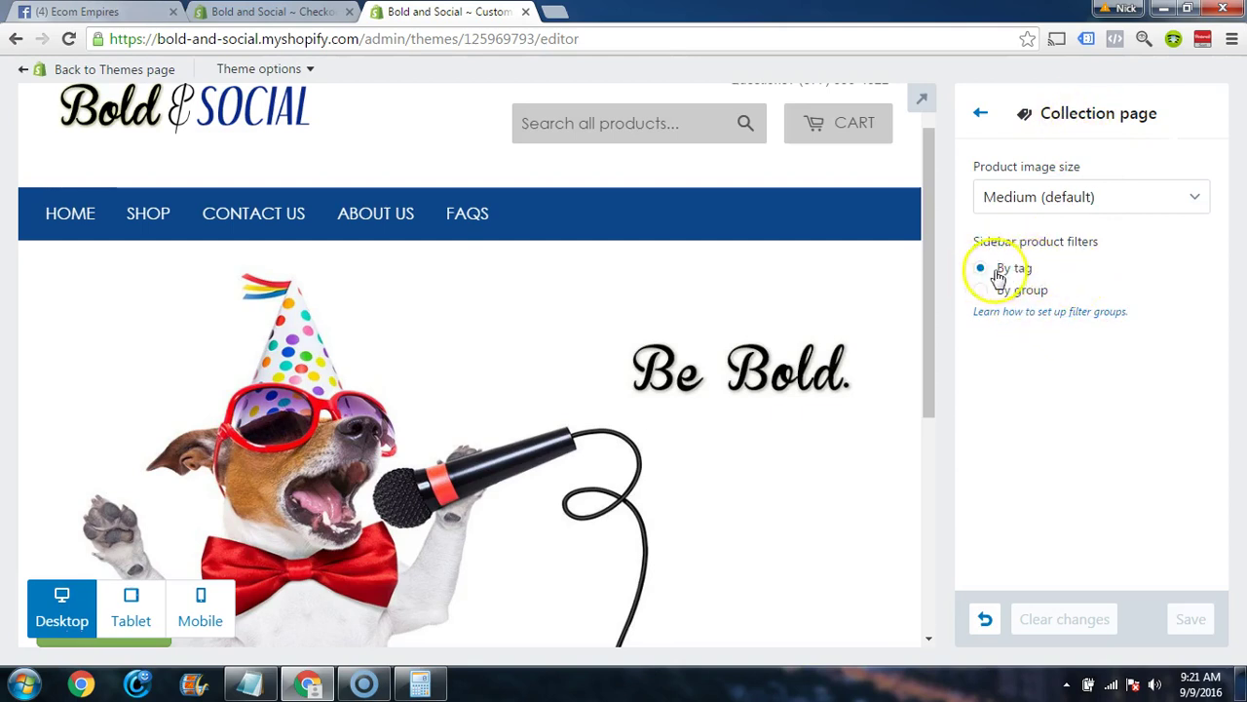
pyautogui.click(981, 115)
pyautogui.click(1055, 422)
pyautogui.click(979, 112)
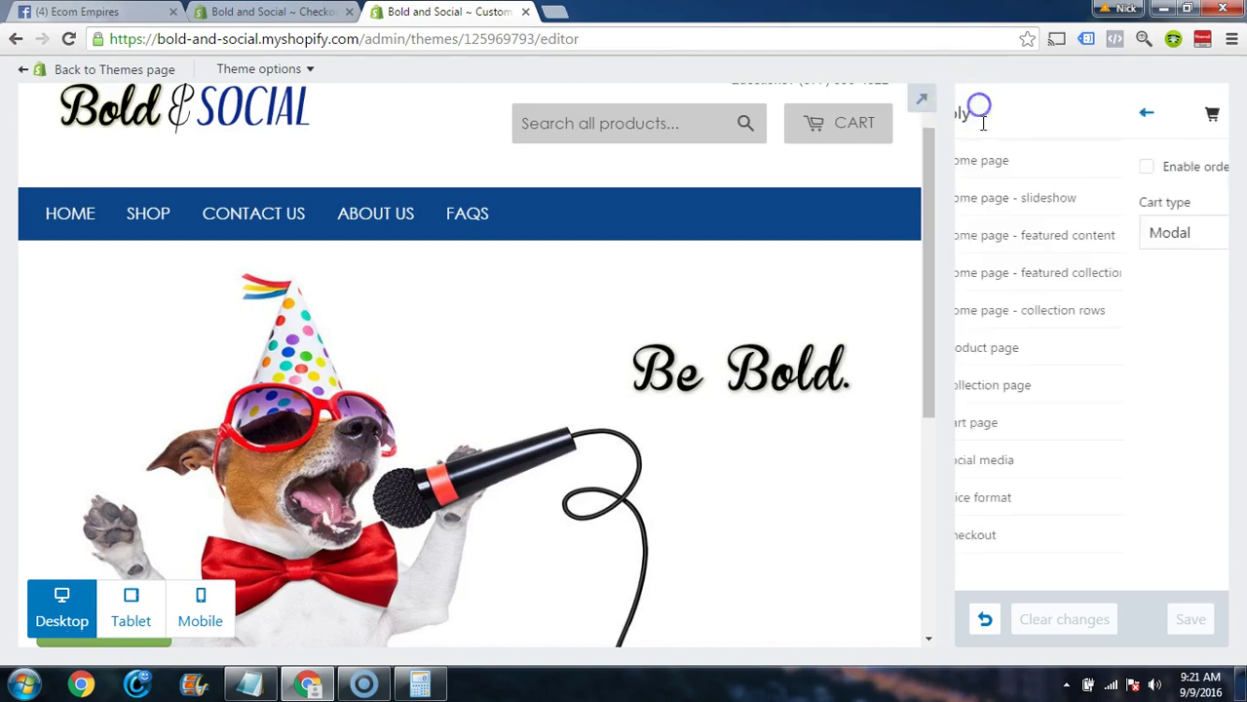
# - Review the social media account fields and the sharing options of the theme
pyautogui.click(1040, 469)
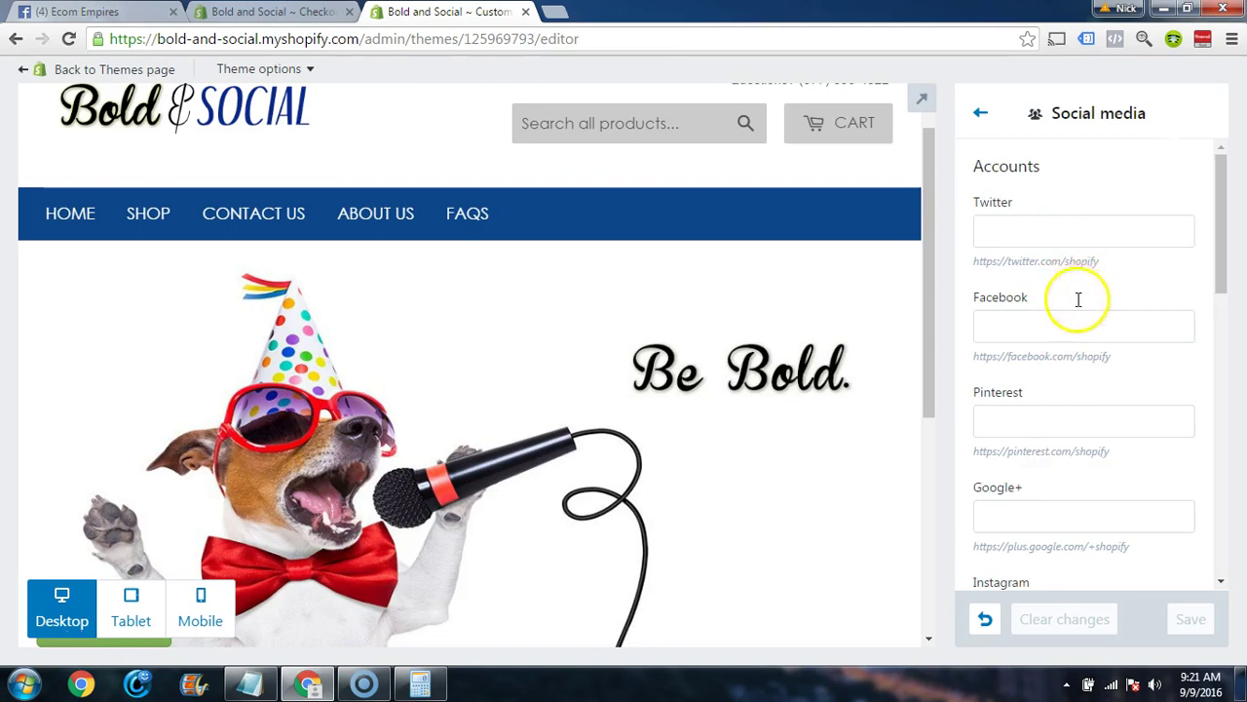
pyautogui.scroll(-10, 1072, 304)
pyautogui.scroll(8, 1069, 308)
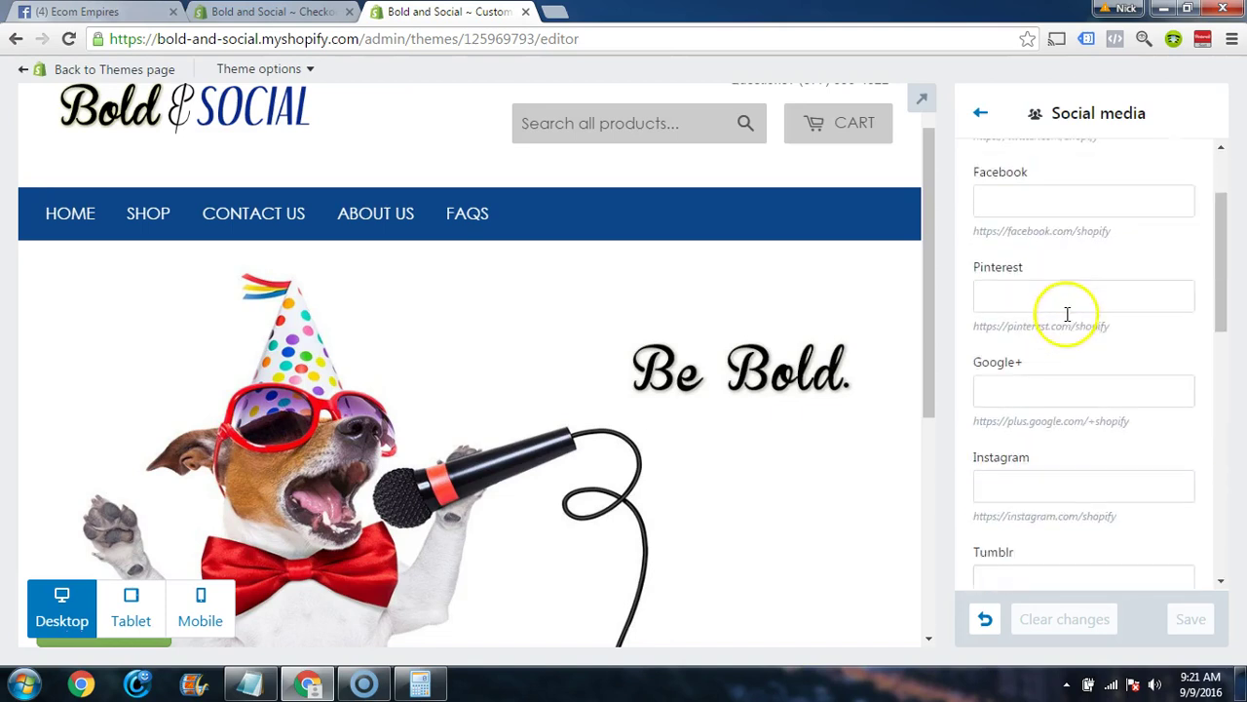
pyautogui.scroll(-8, 1071, 317)
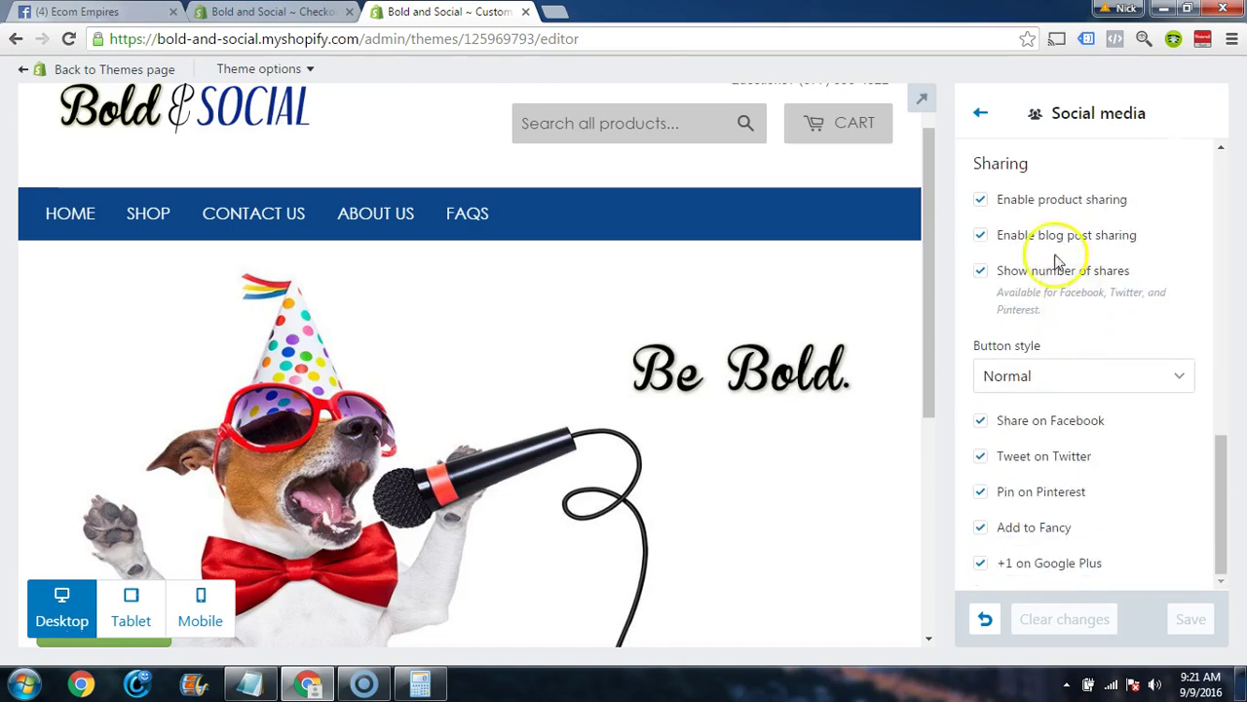
pyautogui.click(985, 137)
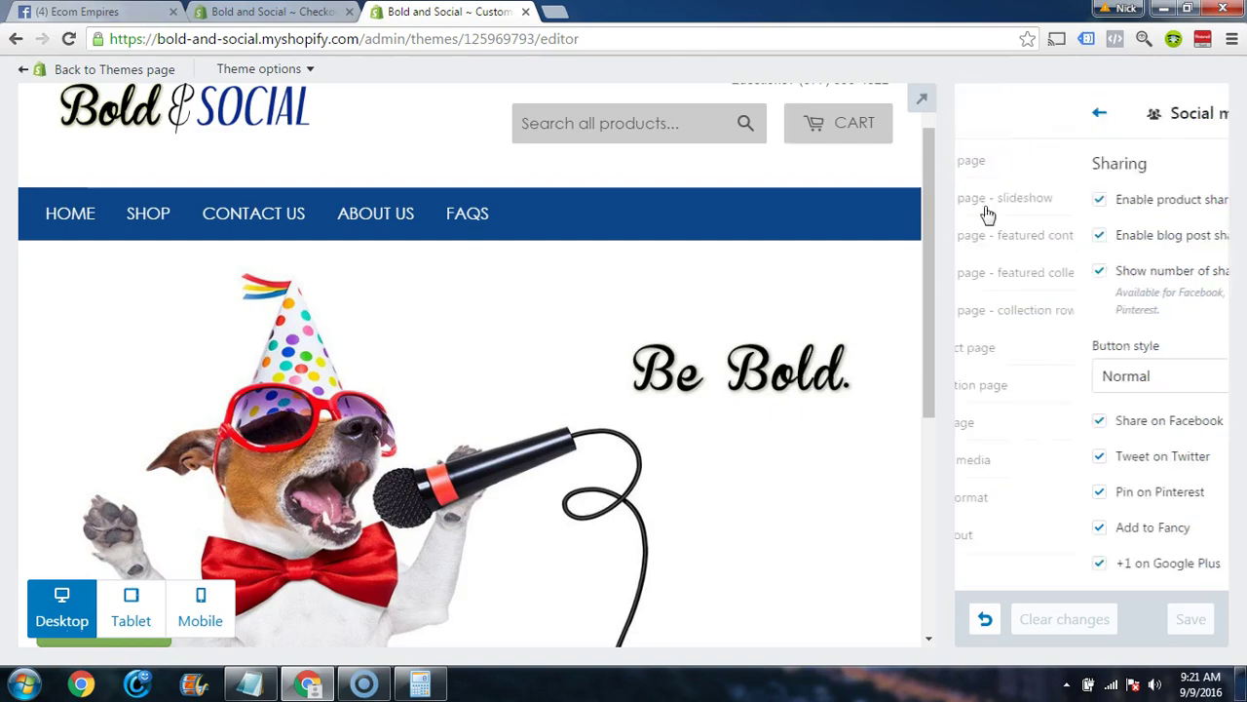
# - Check the order notes and cart type settings of the cart page
pyautogui.click(1027, 423)
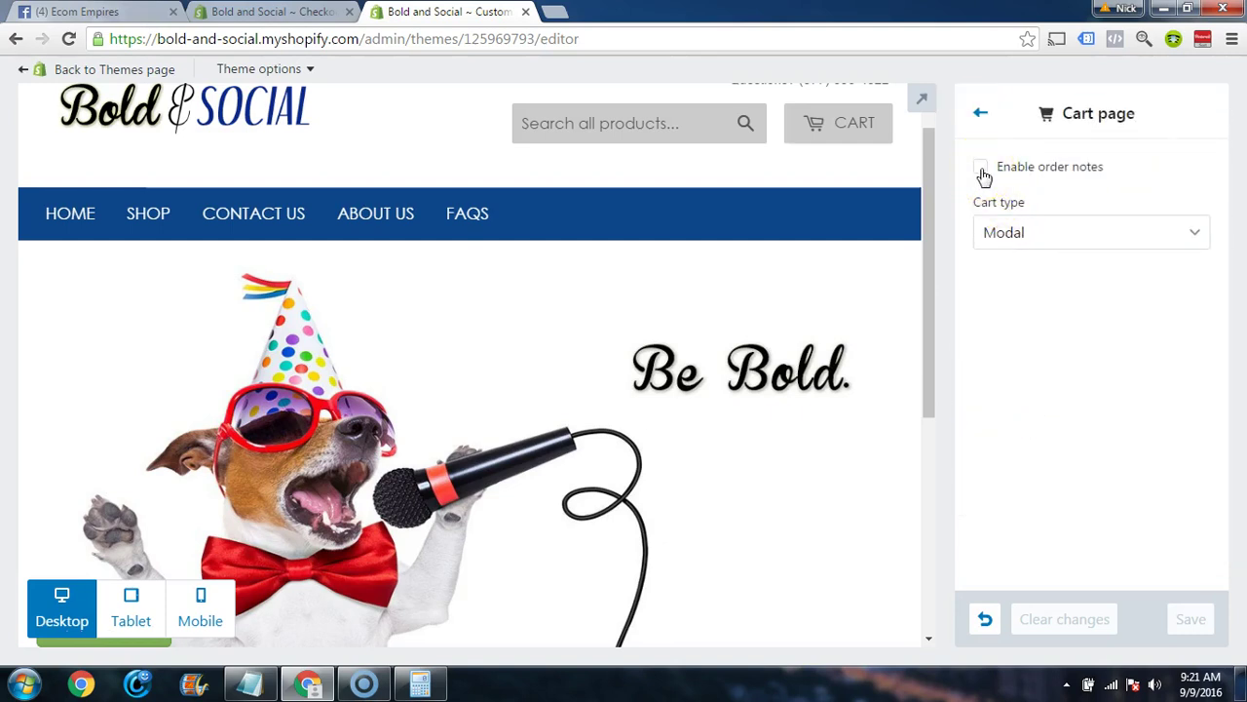
pyautogui.click(981, 117)
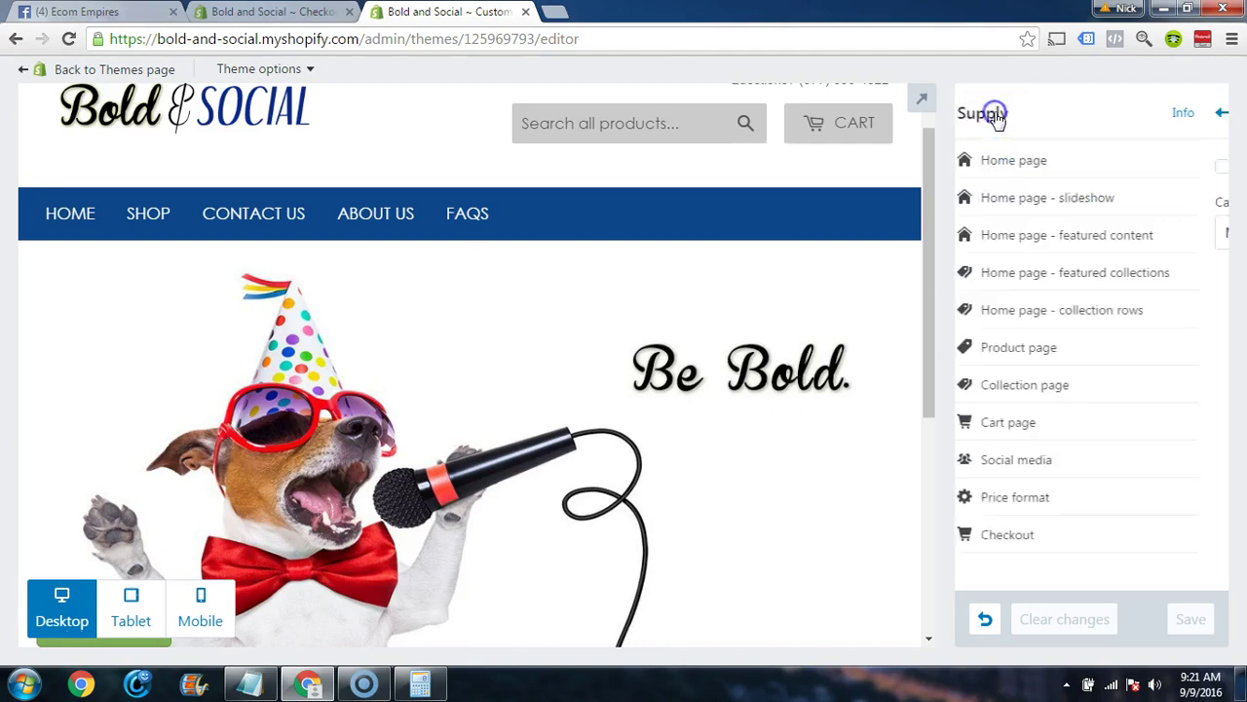
pyautogui.click(1055, 390)
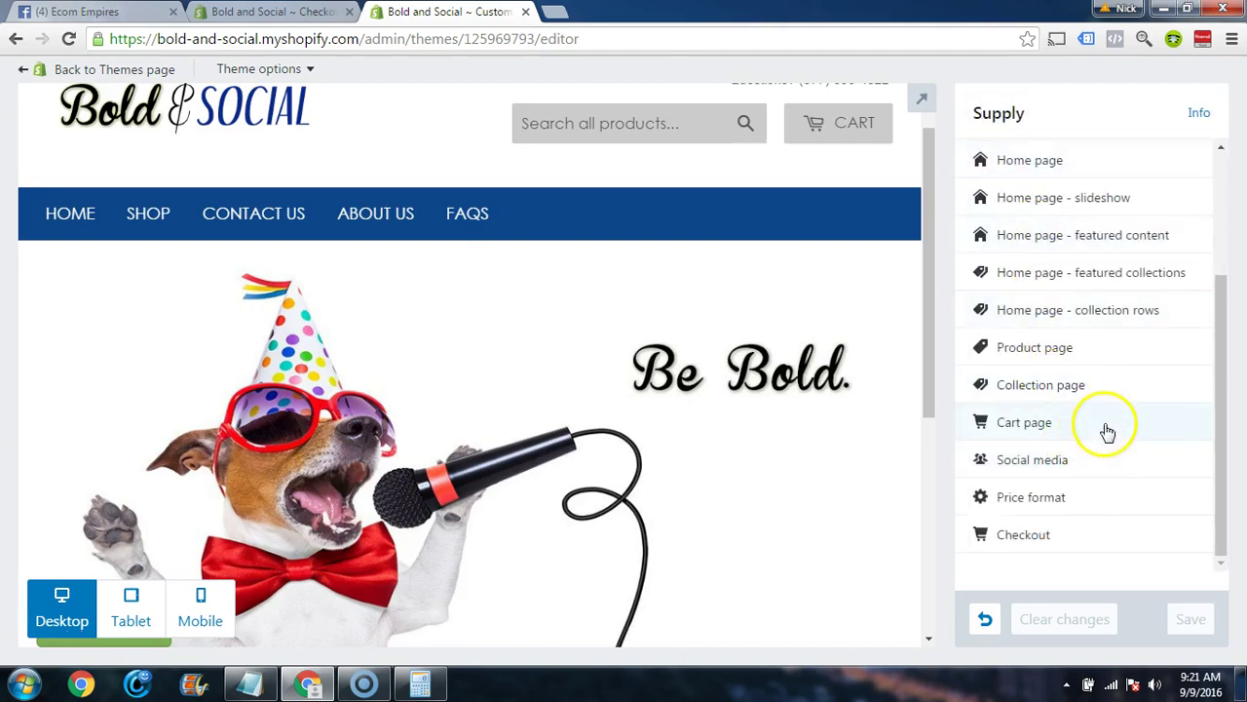
# - Return to the social media settings and look through the accounts, sharing options and button style again
pyautogui.click(1144, 471)
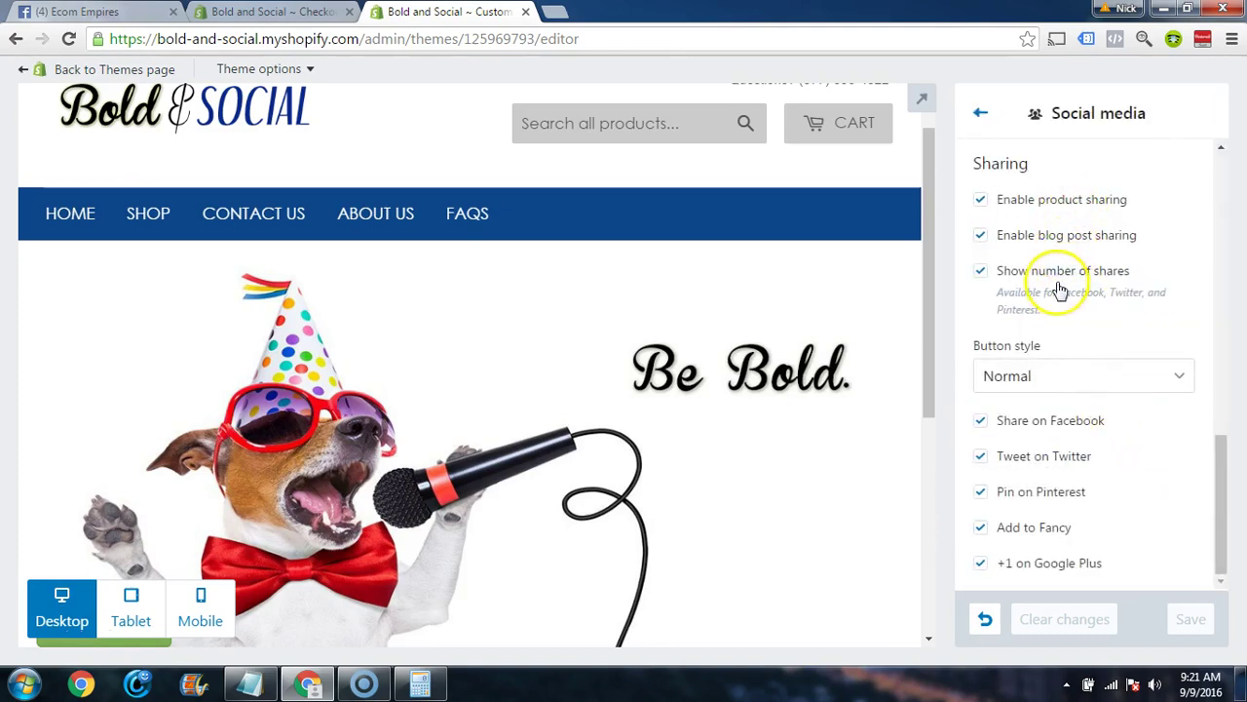
pyautogui.scroll(10, 1072, 423)
pyautogui.scroll(-7, 1105, 365)
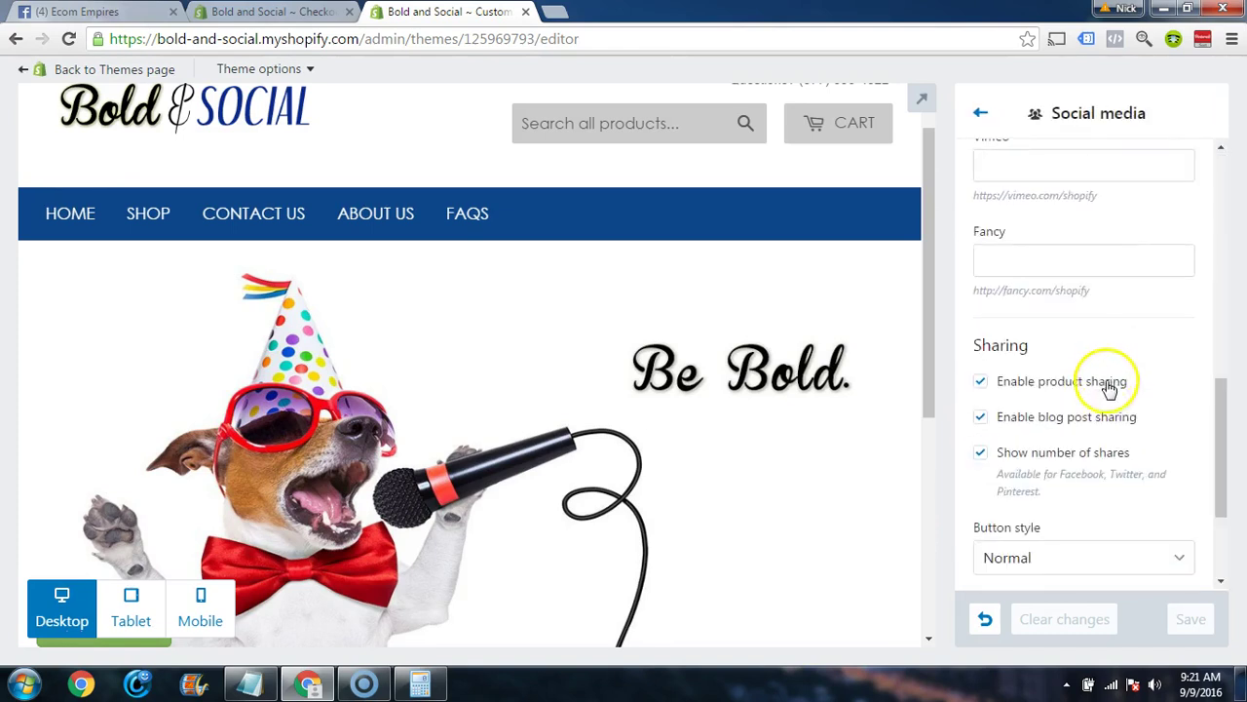
pyautogui.scroll(-2, 1109, 388)
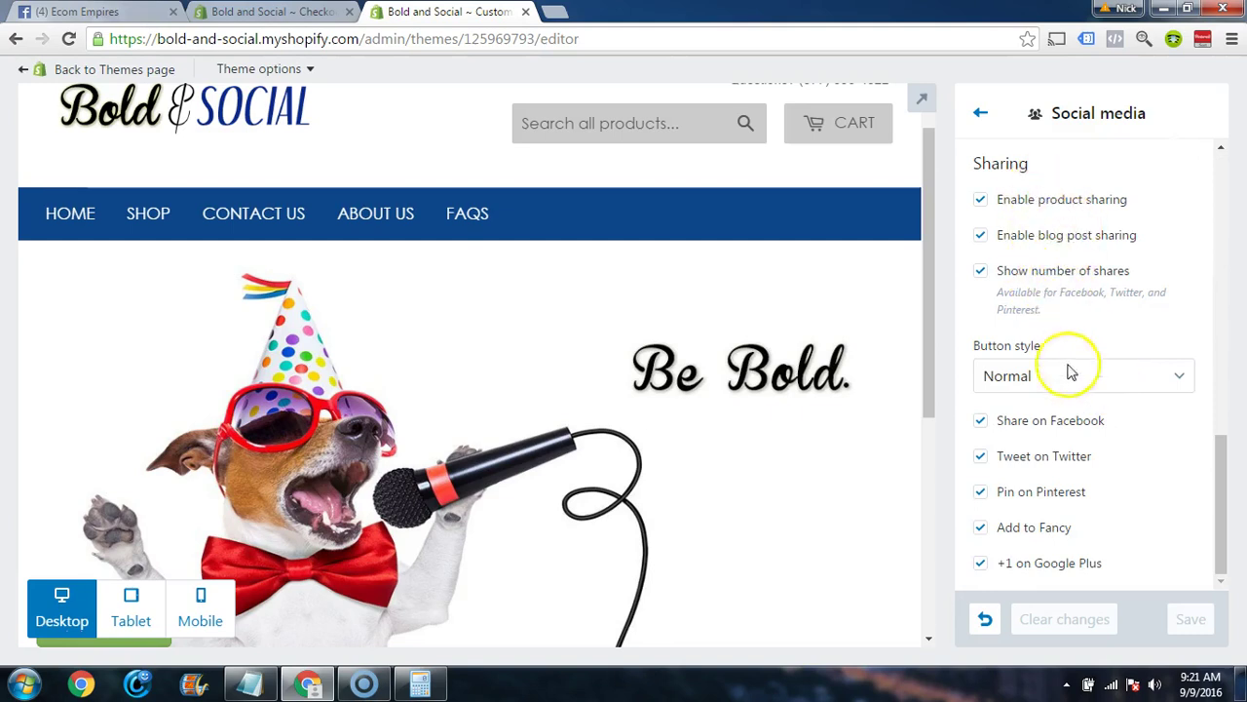
# - Review the social account fields from Twitter to Fancy and the product and blog post sharing options
pyautogui.scroll(10, 1086, 444)
pyautogui.click(1070, 326)
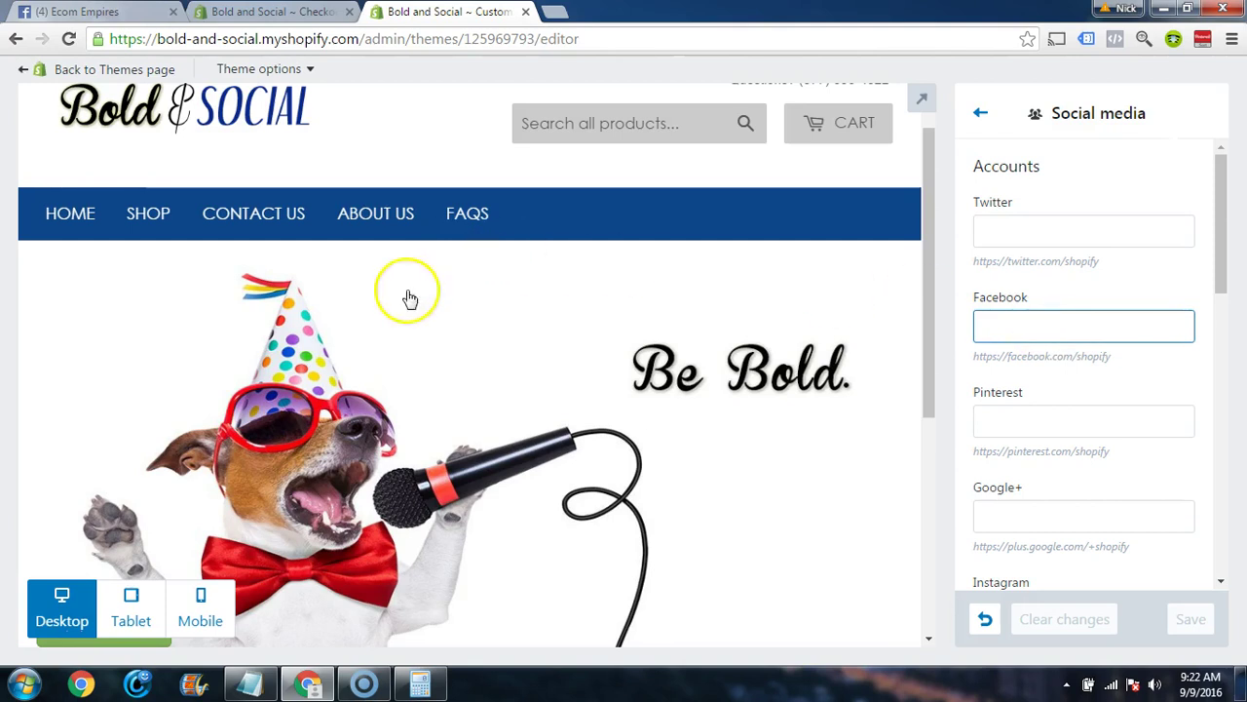
pyautogui.scroll(1, 381, 315)
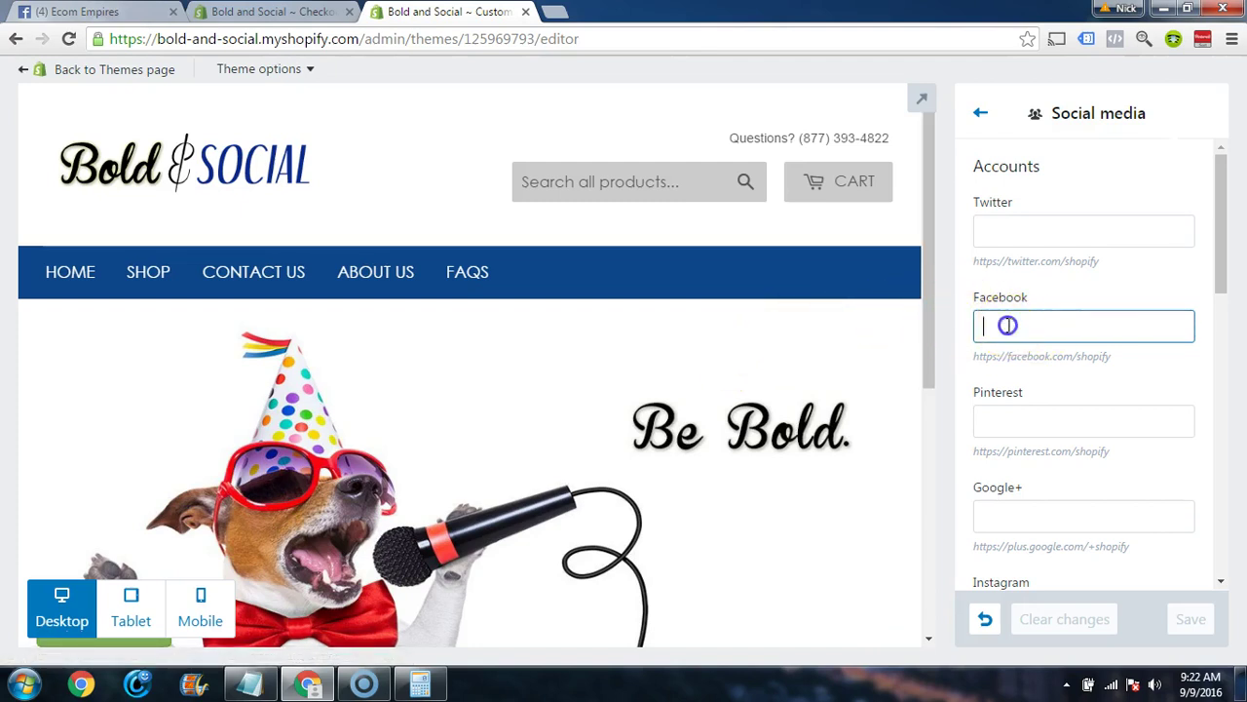
pyautogui.click(1042, 286)
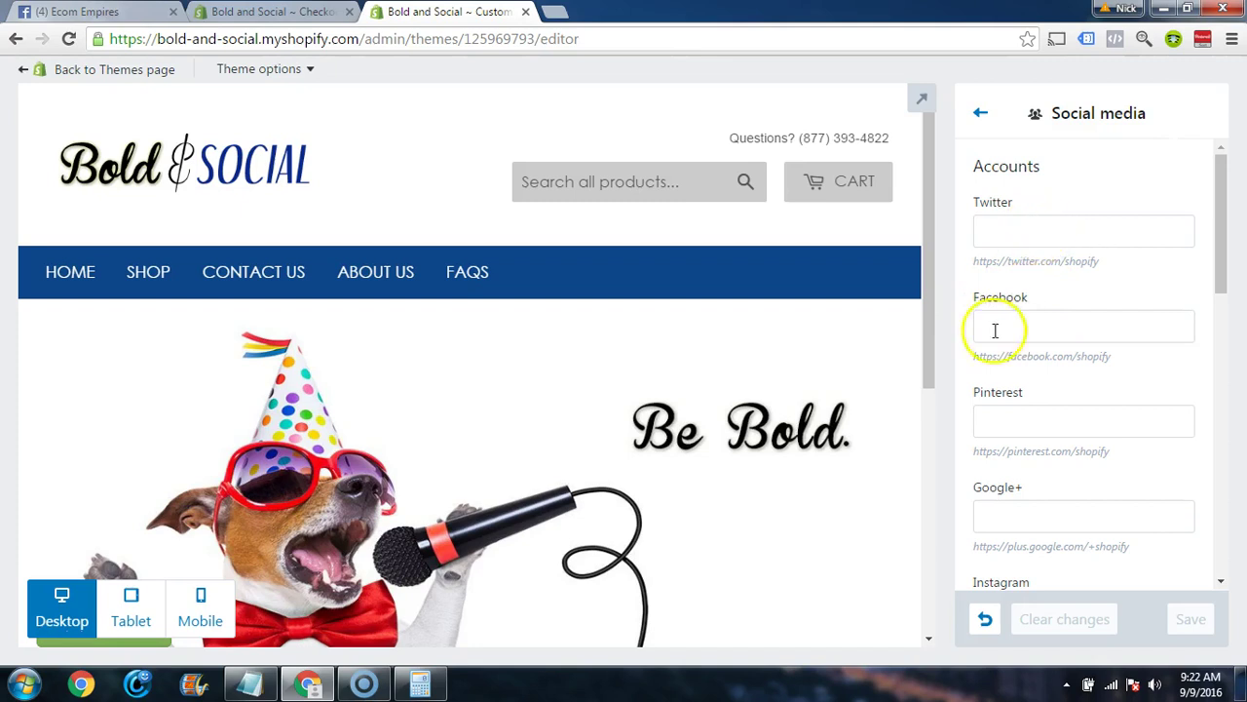
pyautogui.scroll(-2, 1018, 511)
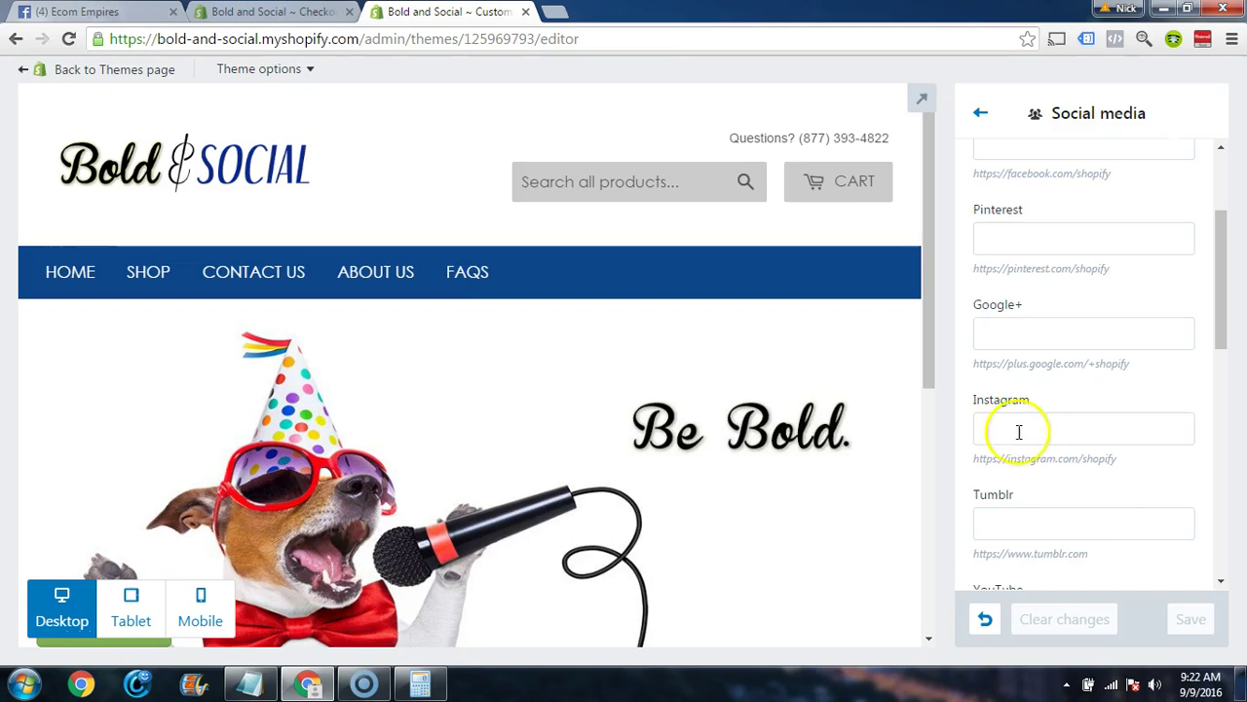
pyautogui.scroll(2, 1019, 432)
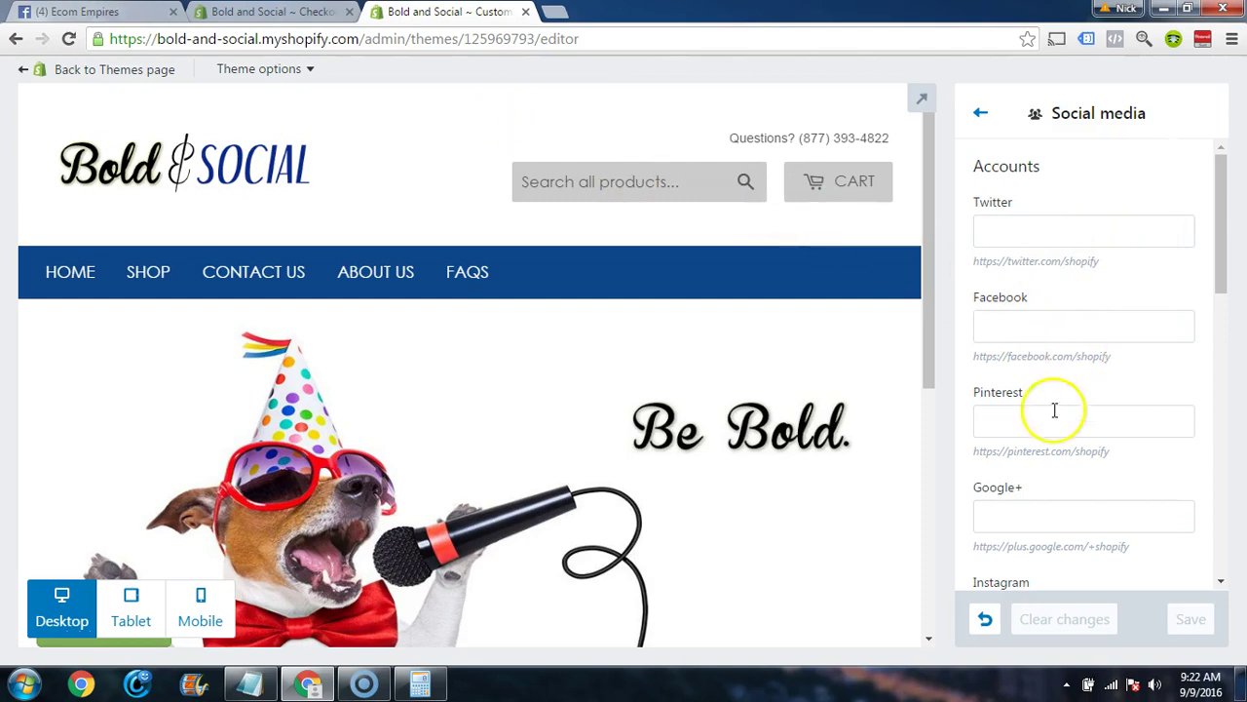
pyautogui.scroll(-8, 1050, 417)
pyautogui.scroll(1, 1033, 424)
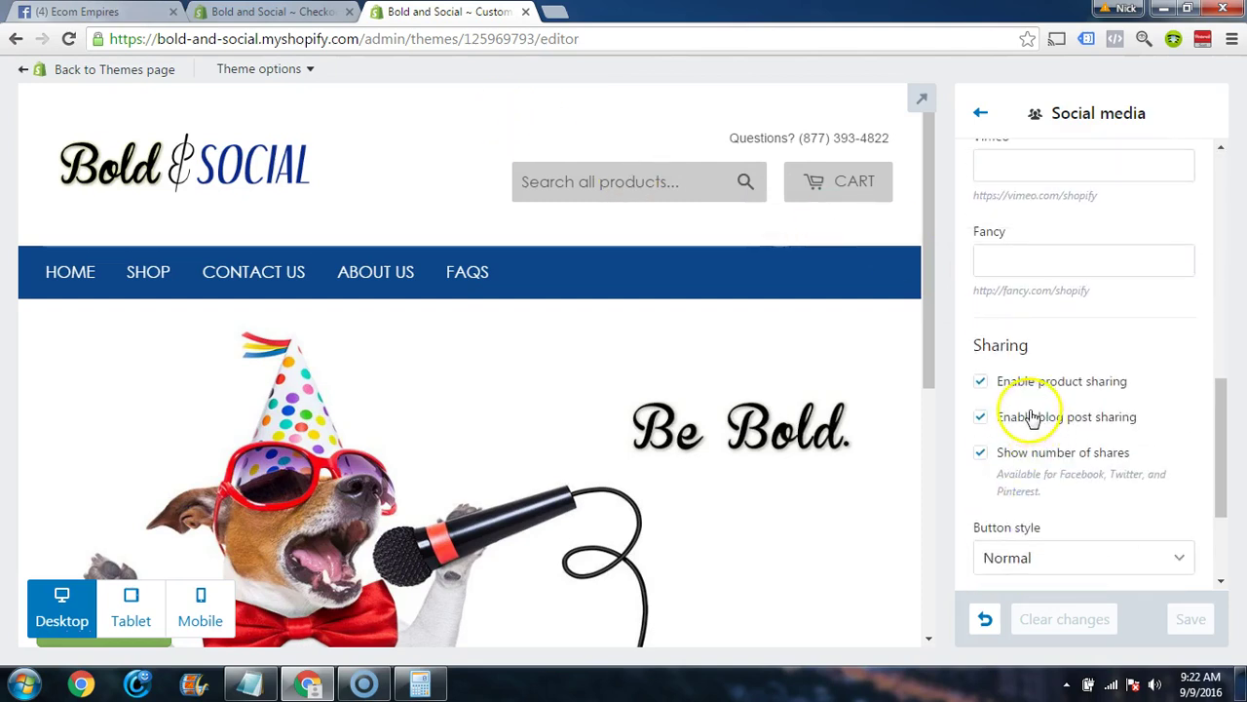
pyautogui.scroll(7, 1031, 399)
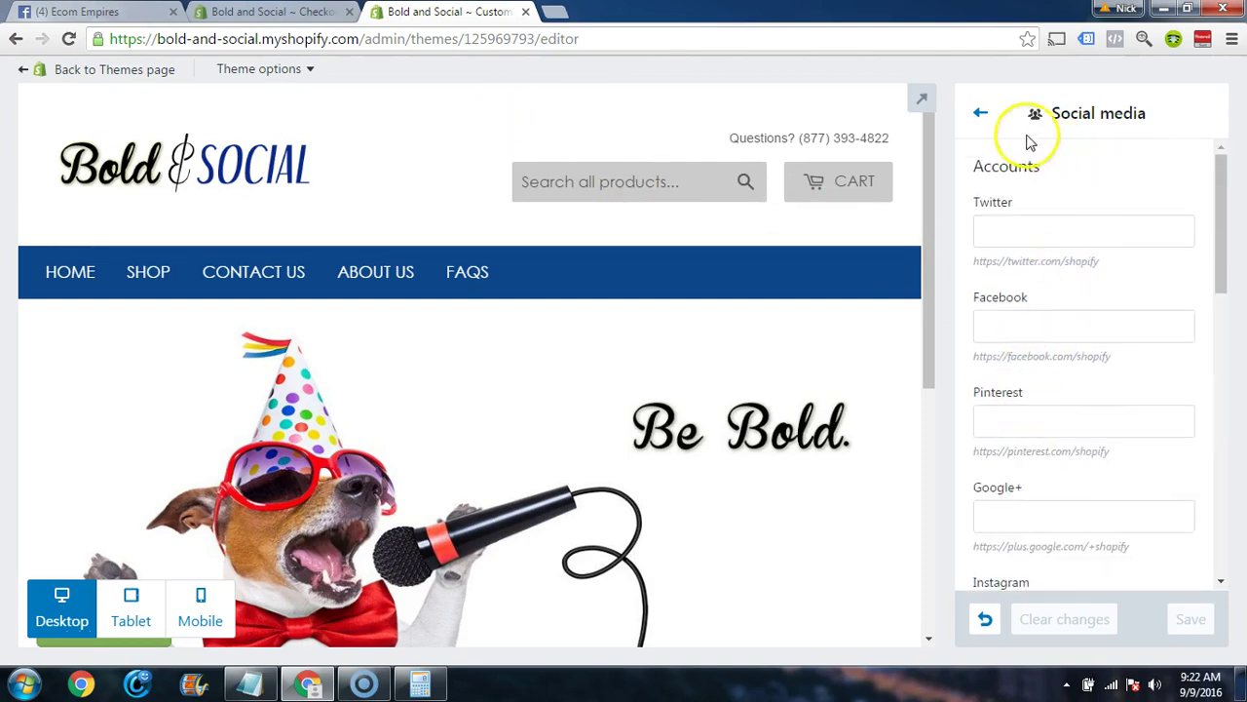
# - Check the dollar sign and superscript cents options in the price format settings
pyautogui.click(978, 117)
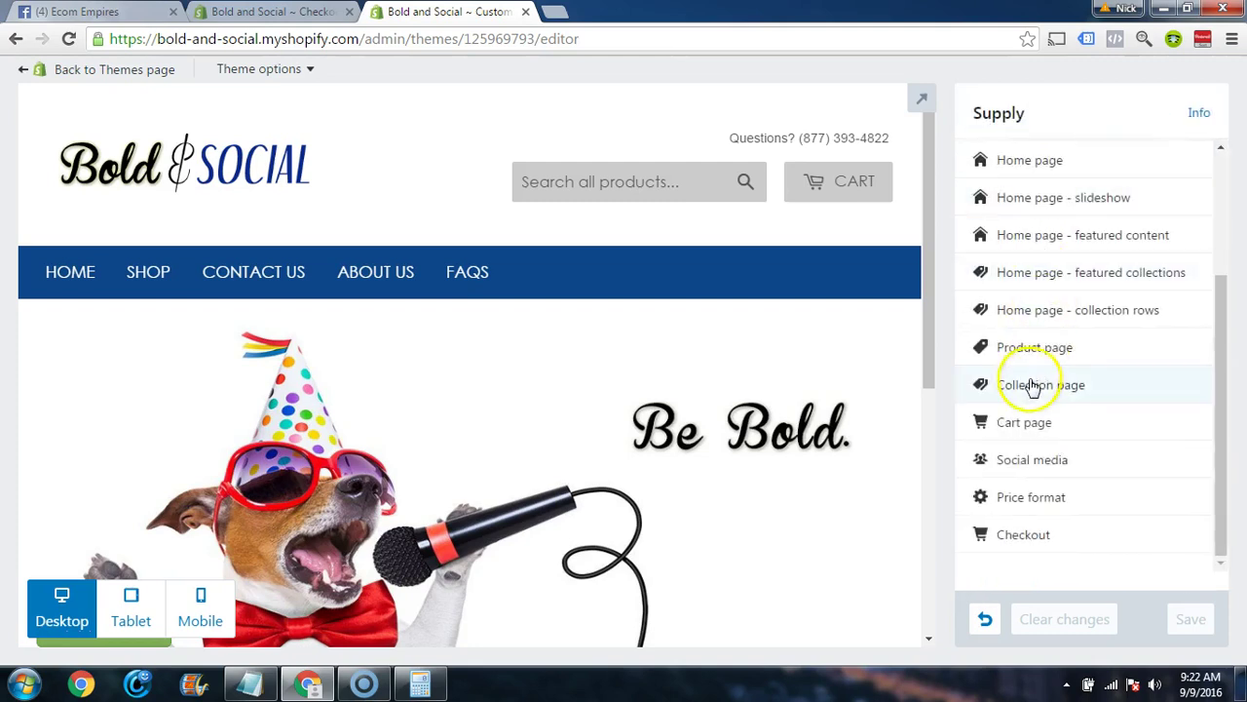
pyautogui.click(1036, 499)
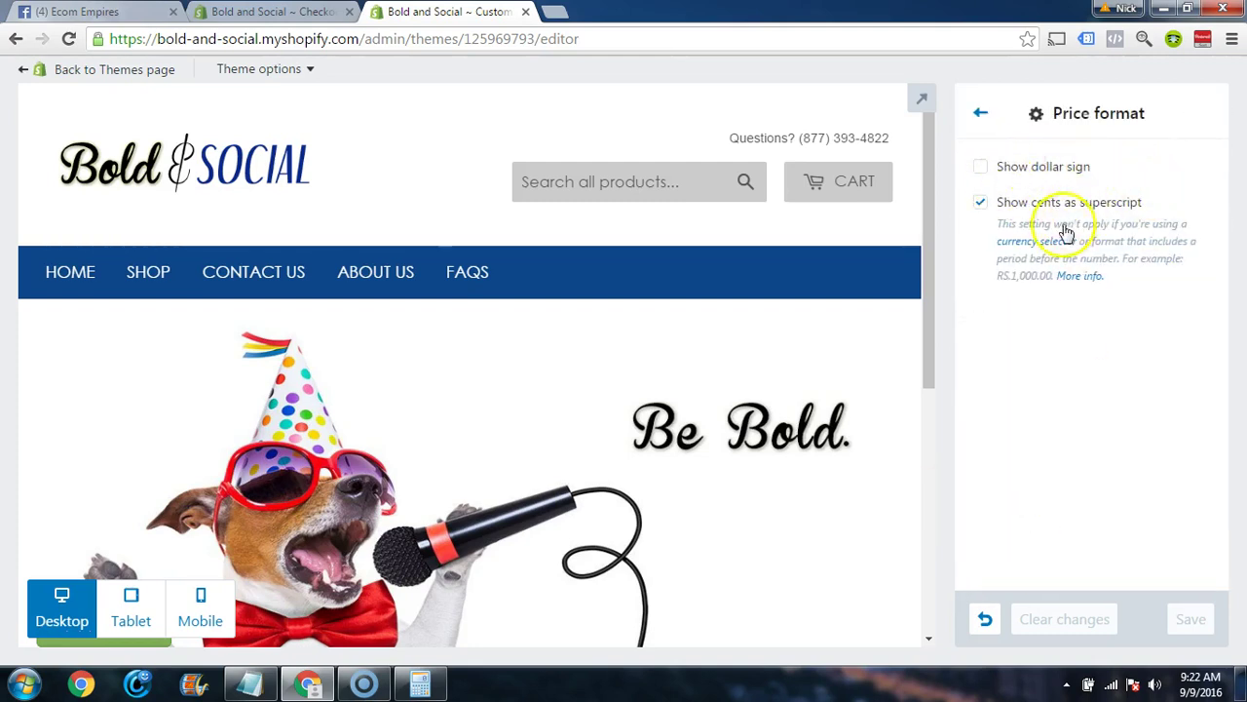
pyautogui.click(976, 109)
# - Examine the theme's checkout settings, including banner, logo, main content area, order summary, fonts and colors
pyautogui.click(1010, 541)
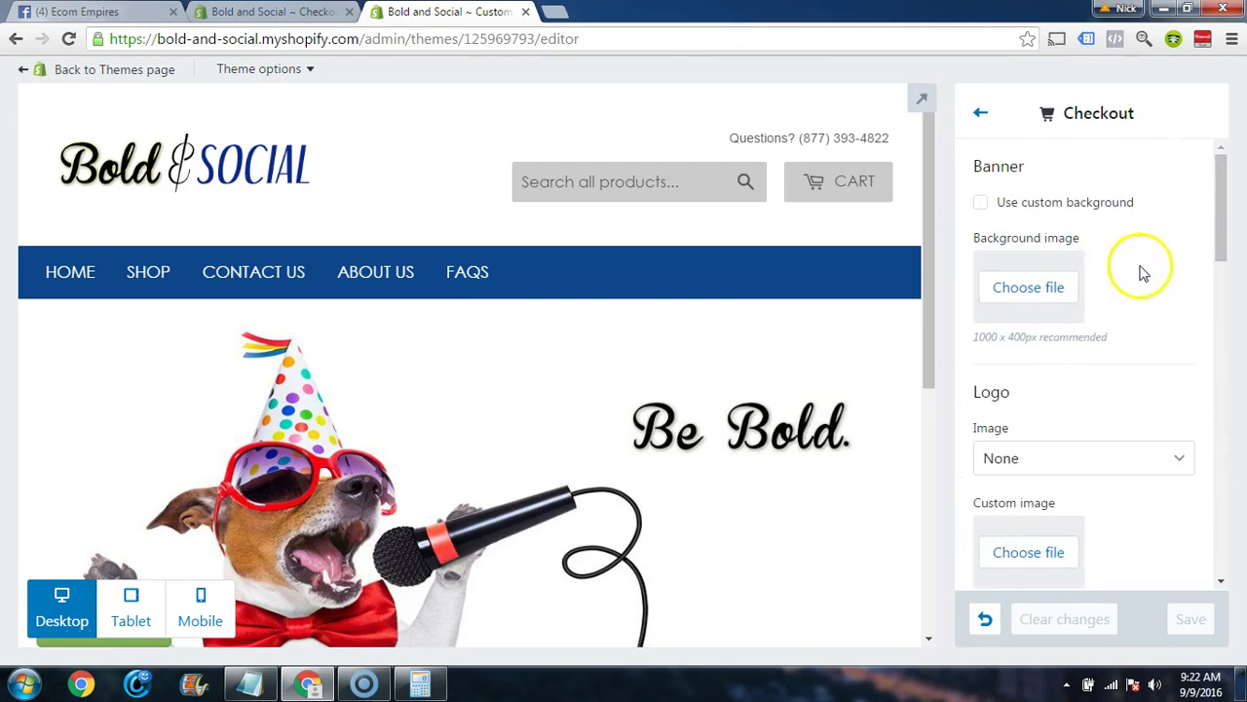
pyautogui.scroll(-4, 1146, 293)
pyautogui.scroll(-10, 1157, 400)
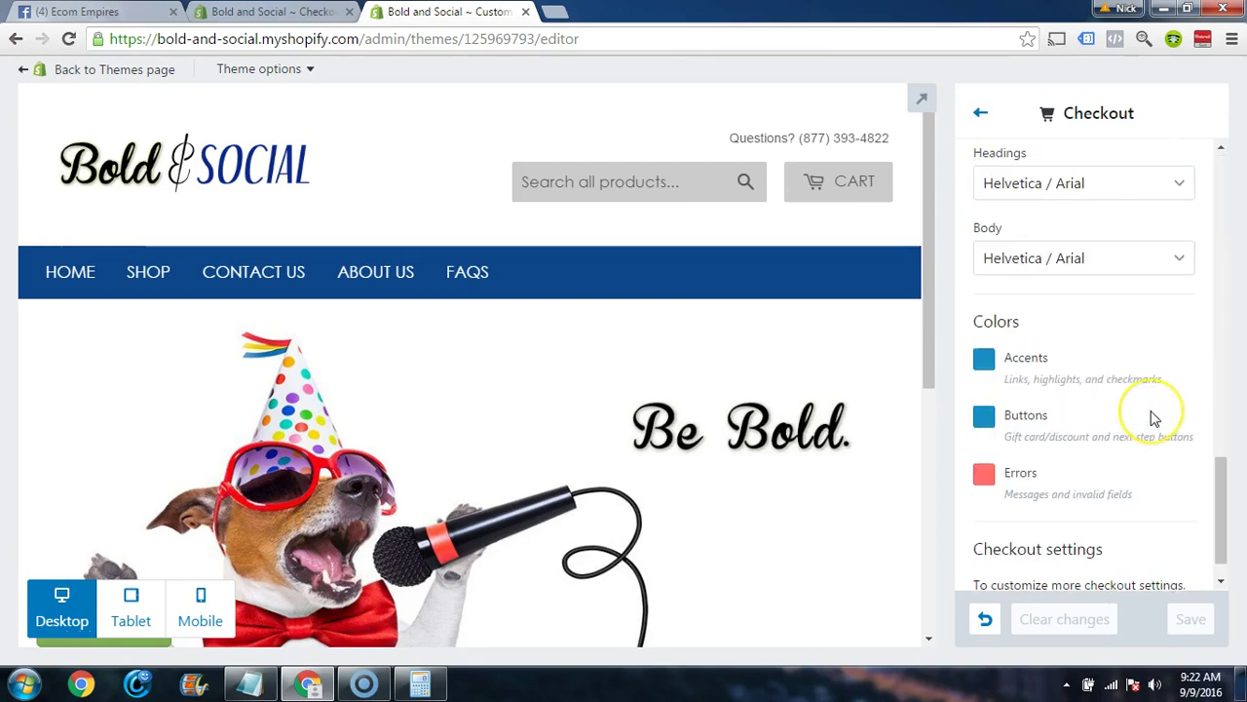
pyautogui.scroll(10, 1152, 419)
pyautogui.scroll(-11, 1150, 417)
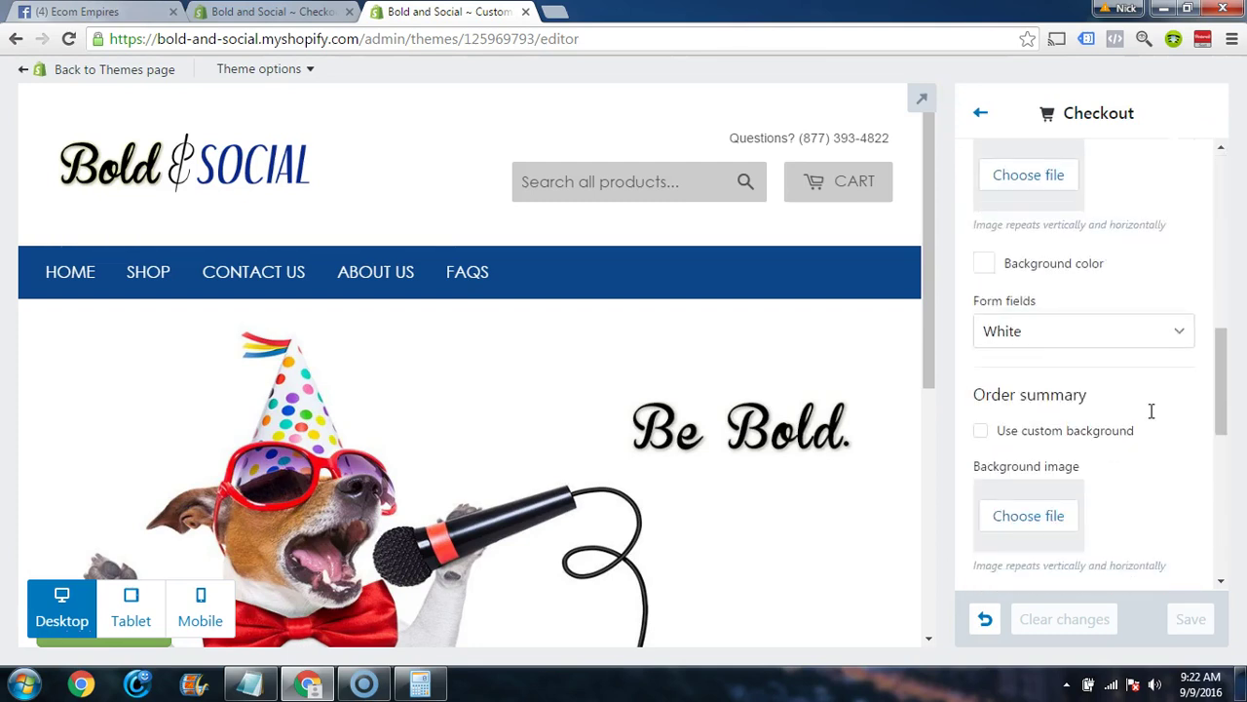
pyautogui.click(1150, 419)
pyautogui.scroll(10, 1147, 426)
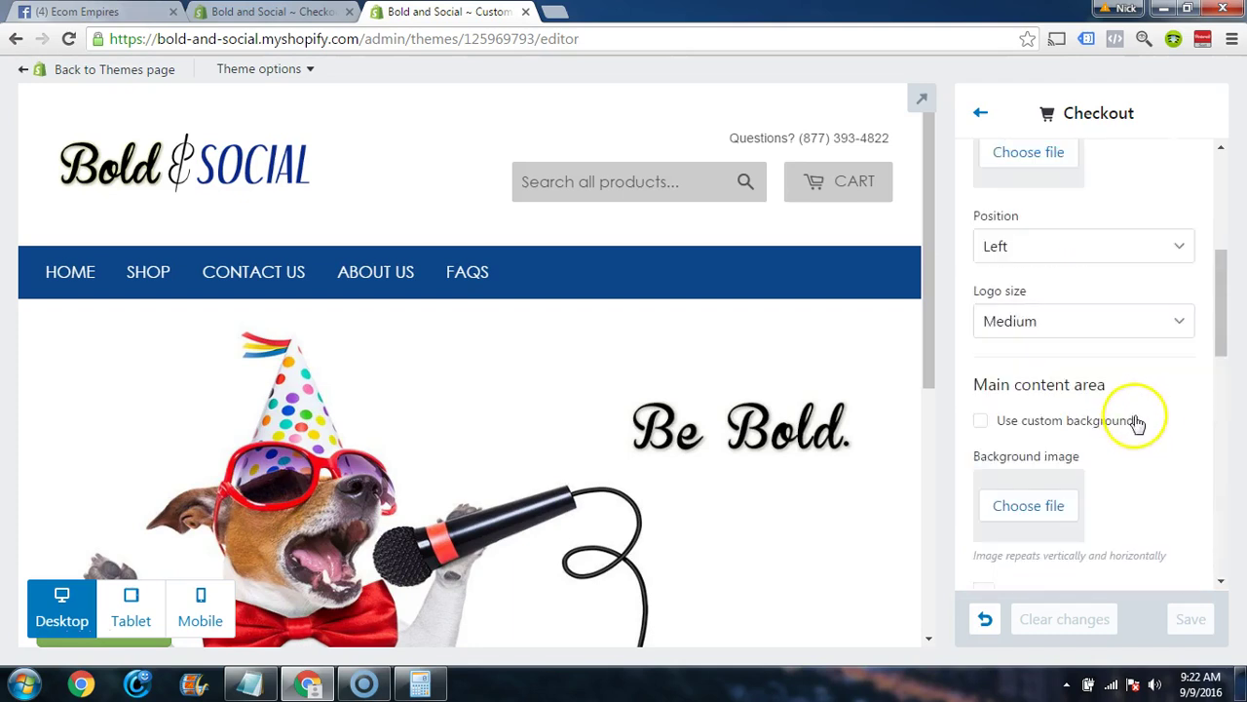
pyautogui.scroll(-1, 1106, 477)
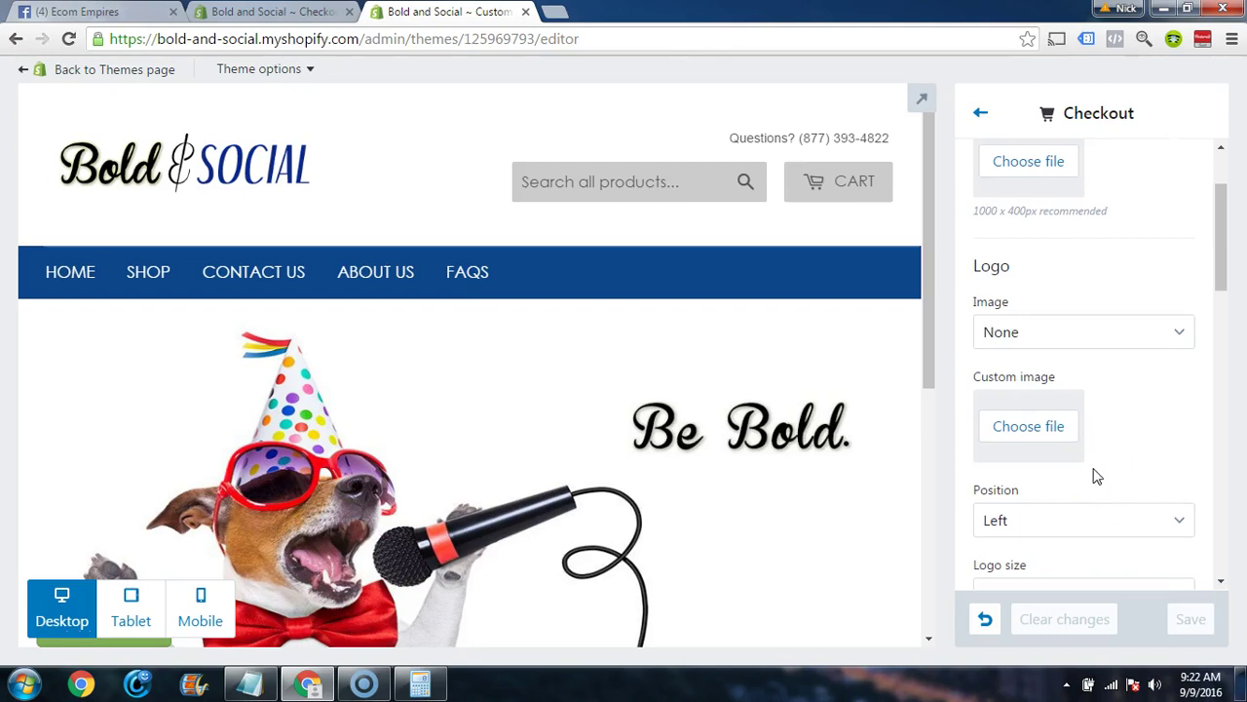
pyautogui.scroll(1, 1093, 470)
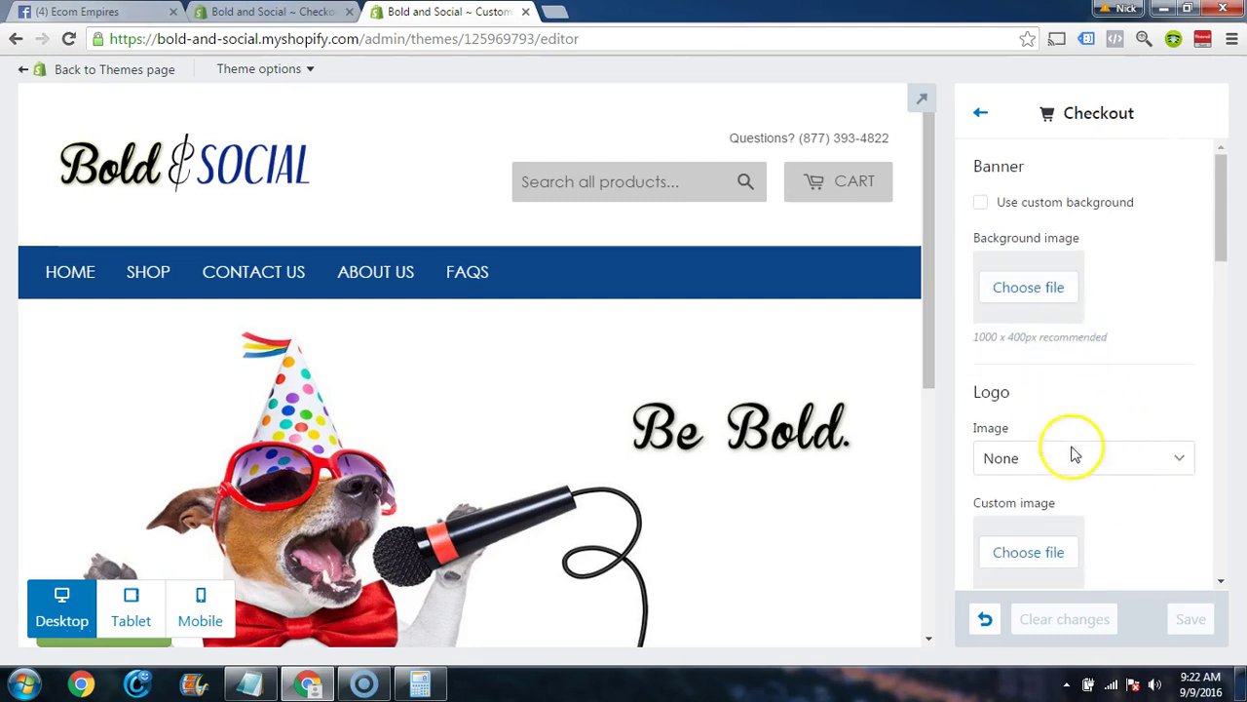
pyautogui.click(980, 113)
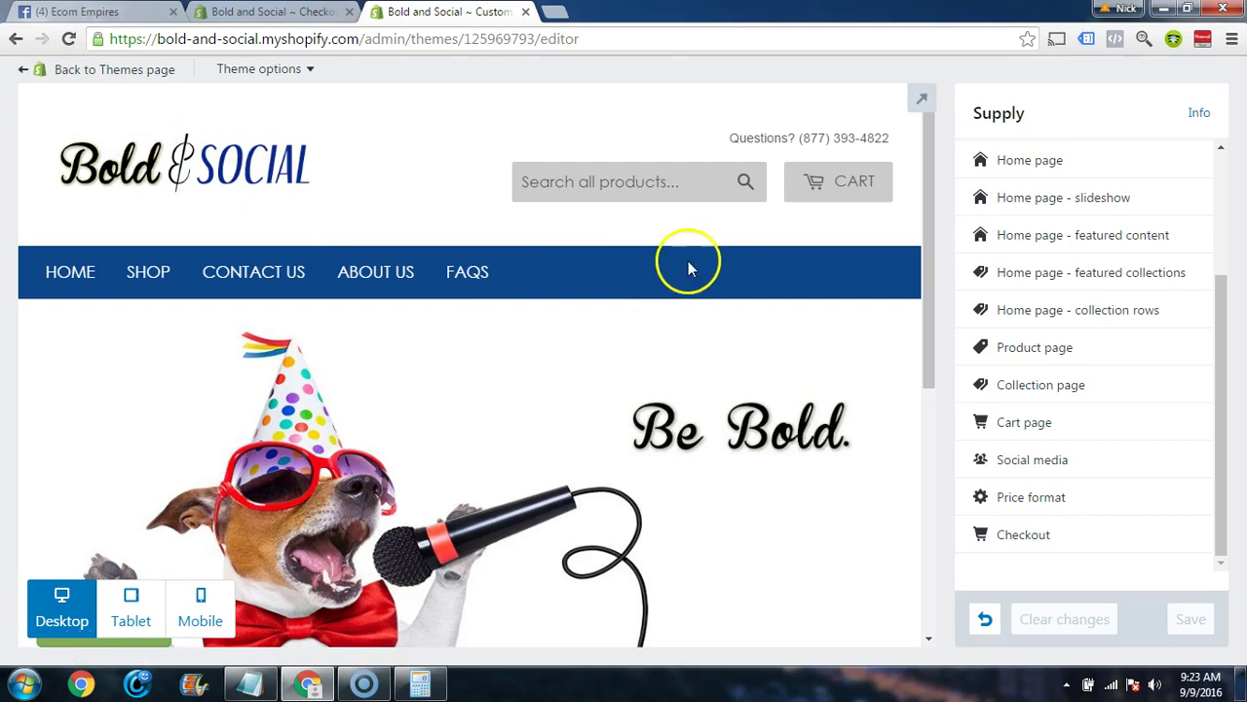
# - Look over the home page and the About Us page in the theme preview
pyautogui.scroll(-3, 721, 292)
pyautogui.scroll(2, 740, 310)
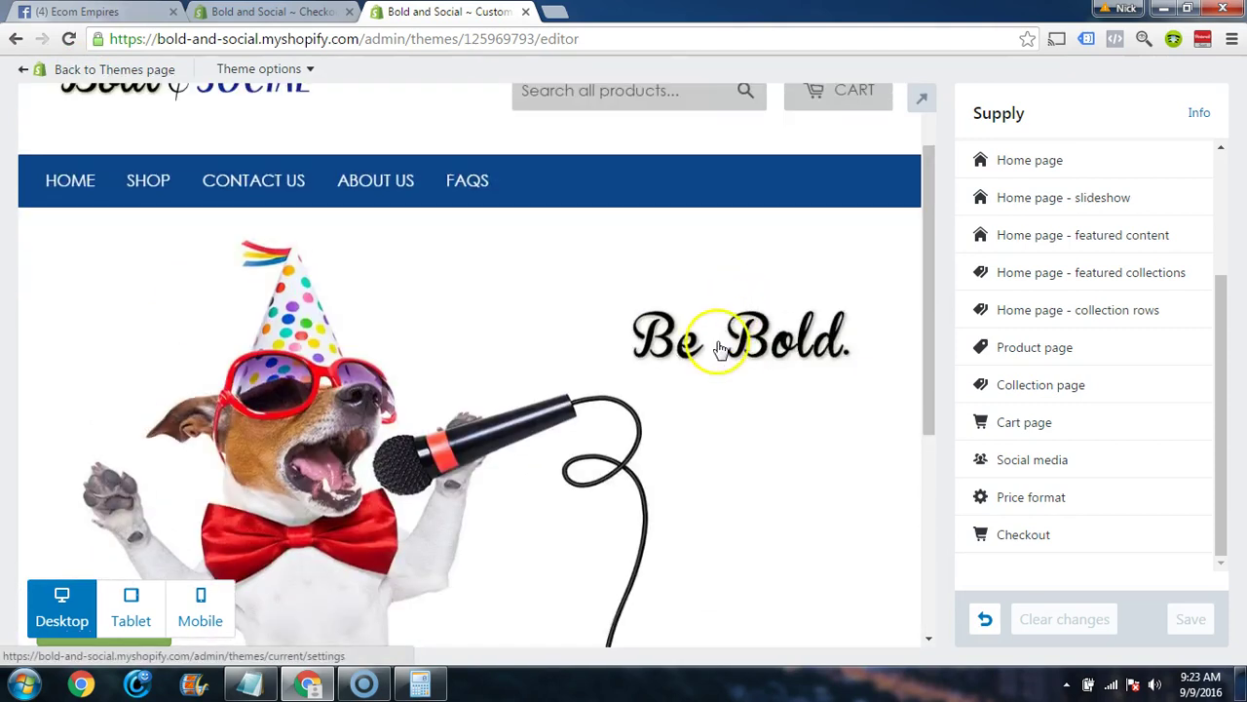
pyautogui.scroll(1, 699, 237)
pyautogui.scroll(-4, 585, 281)
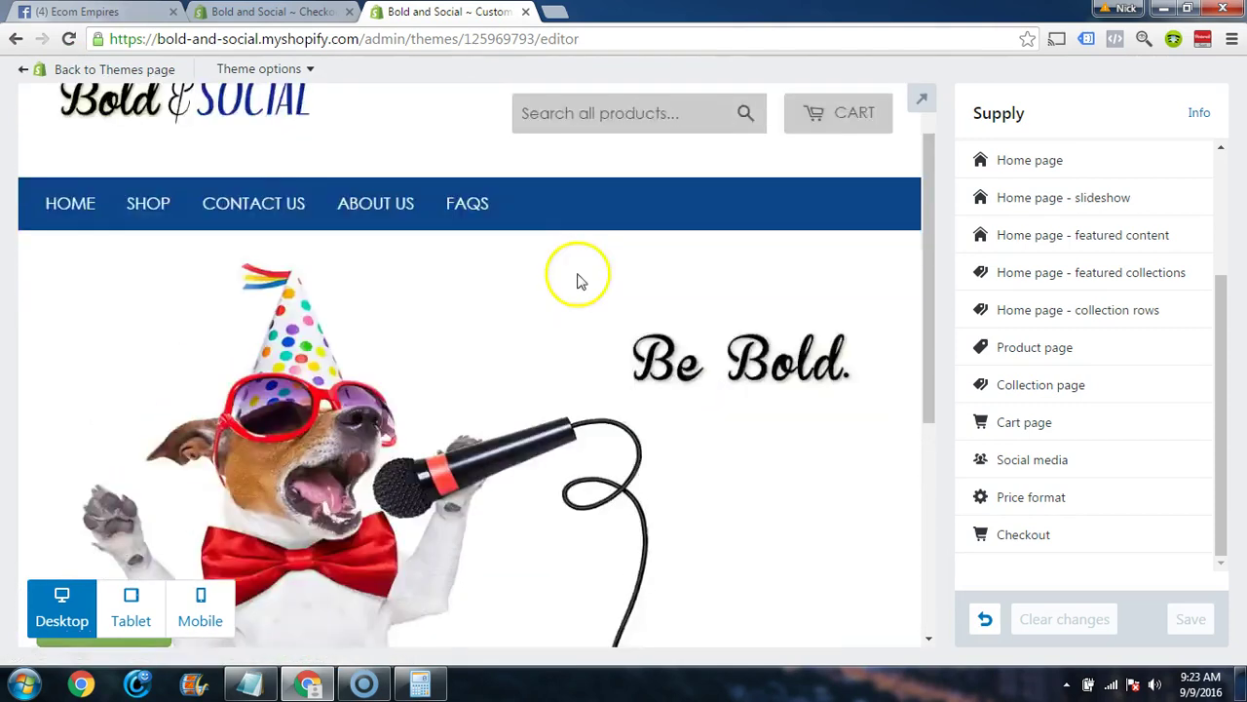
pyautogui.scroll(5, 431, 214)
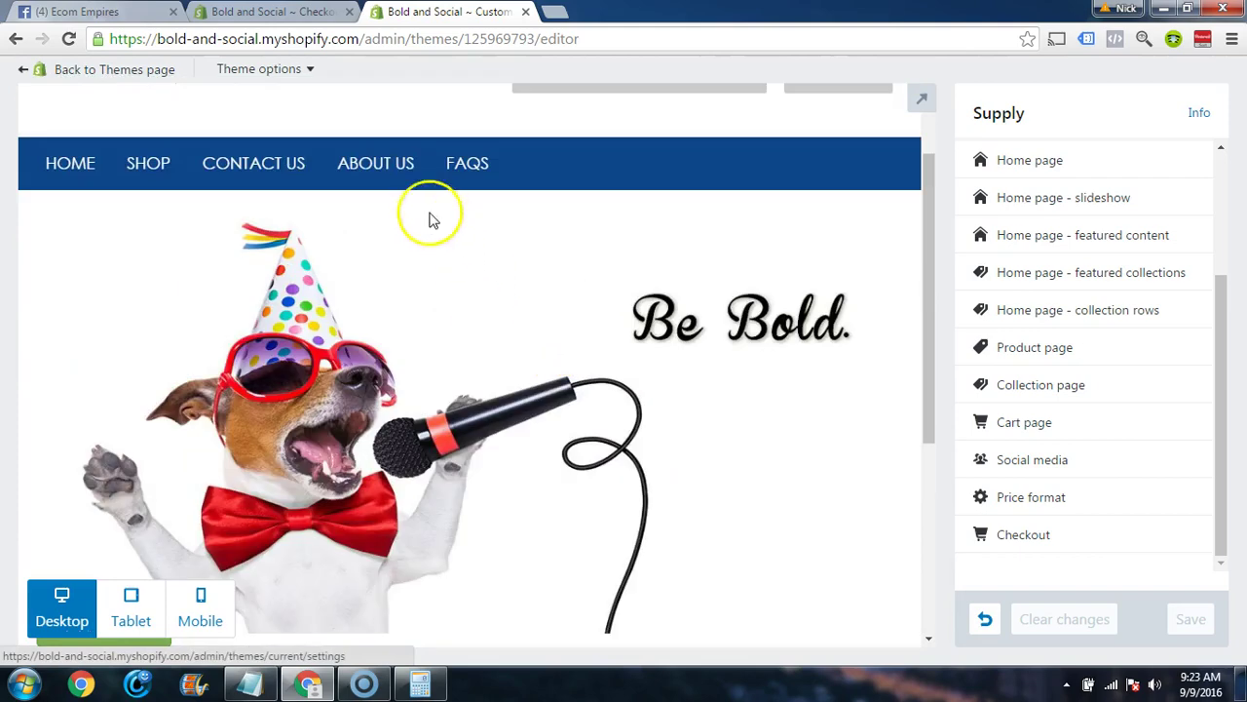
pyautogui.click(384, 165)
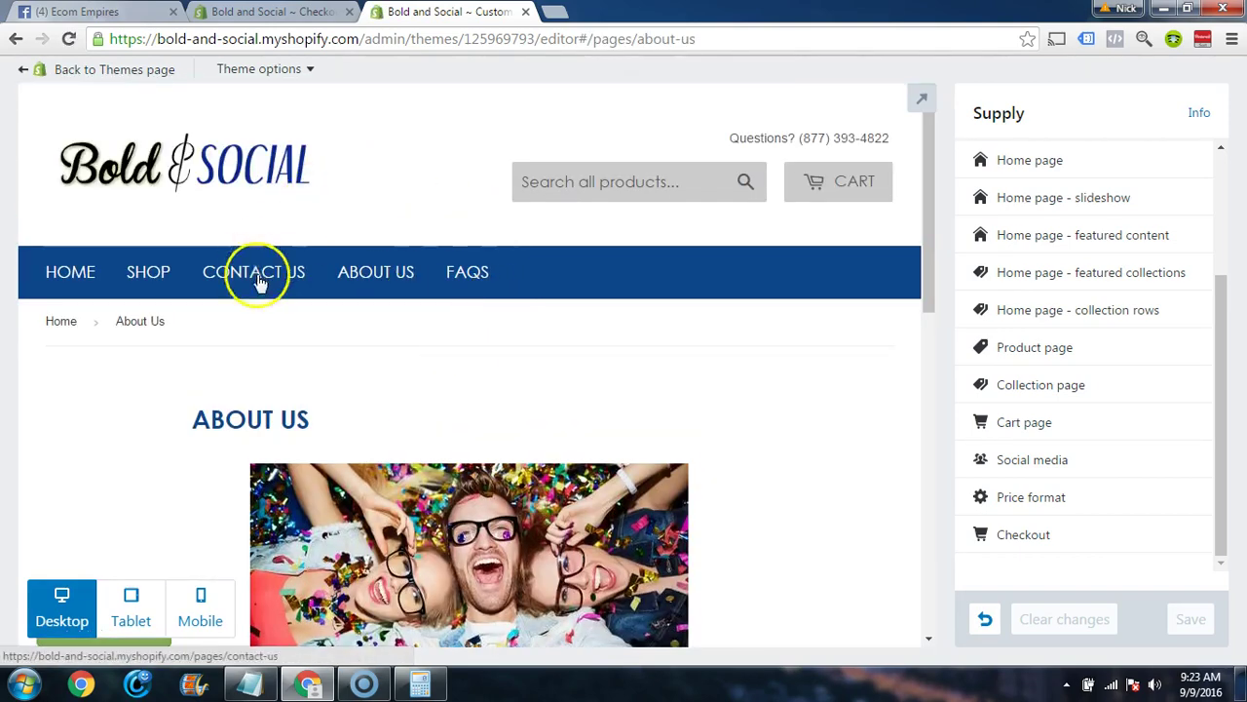
pyautogui.scroll(-5, 575, 389)
pyautogui.scroll(5, 306, 286)
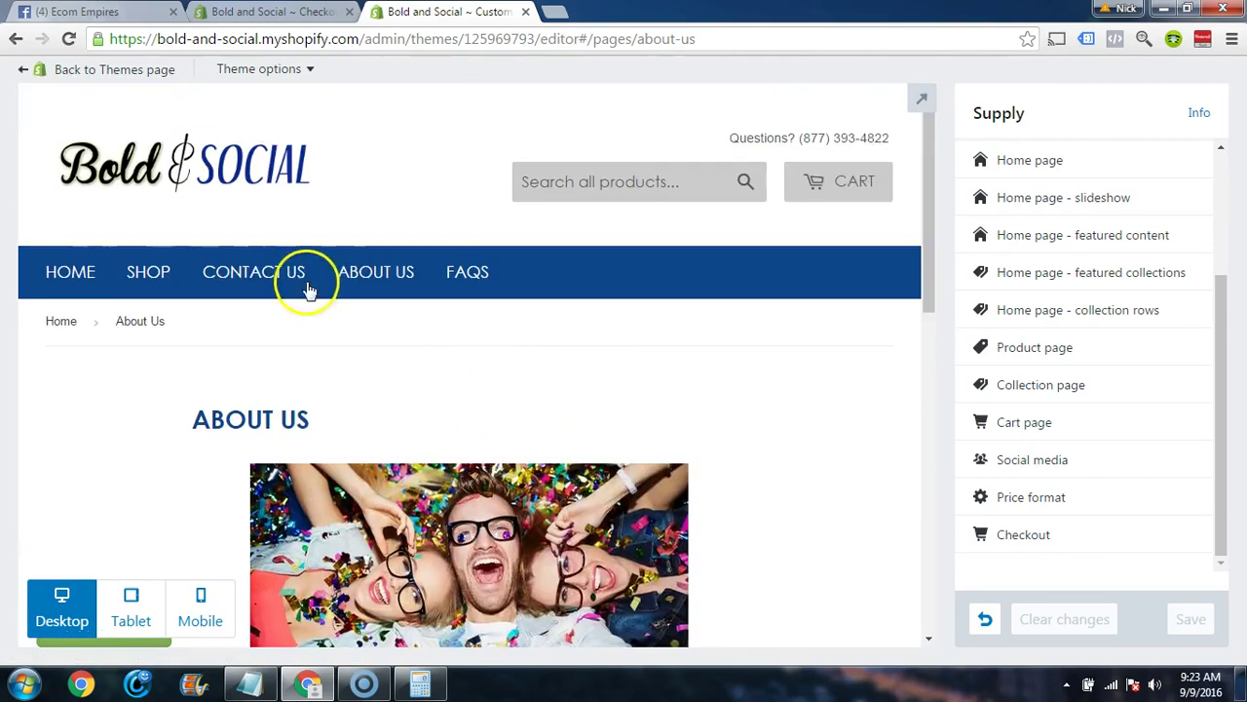
# - Check the Shop products page and its footer in the theme preview, and return to the home page
pyautogui.click(146, 272)
pyautogui.scroll(-1, 614, 366)
pyautogui.scroll(-3, 614, 366)
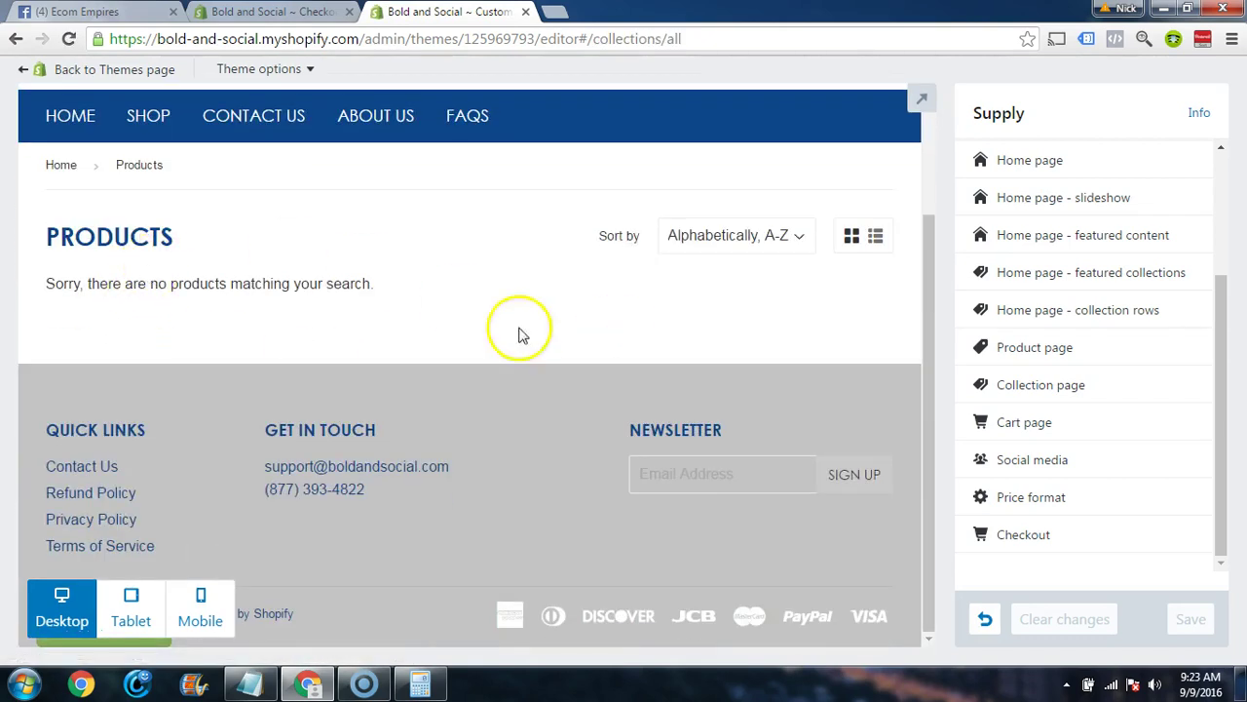
pyautogui.scroll(3, 577, 383)
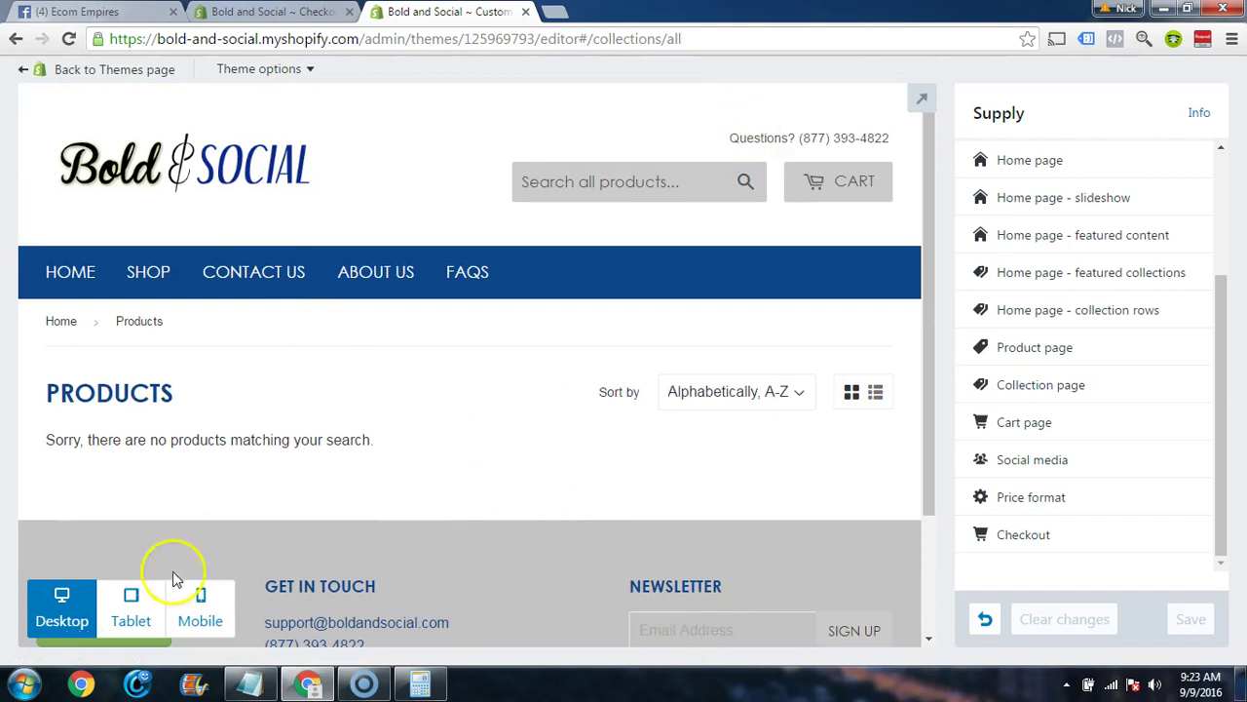
pyautogui.scroll(-1, 440, 419)
pyautogui.scroll(1, 278, 390)
pyautogui.click(98, 281)
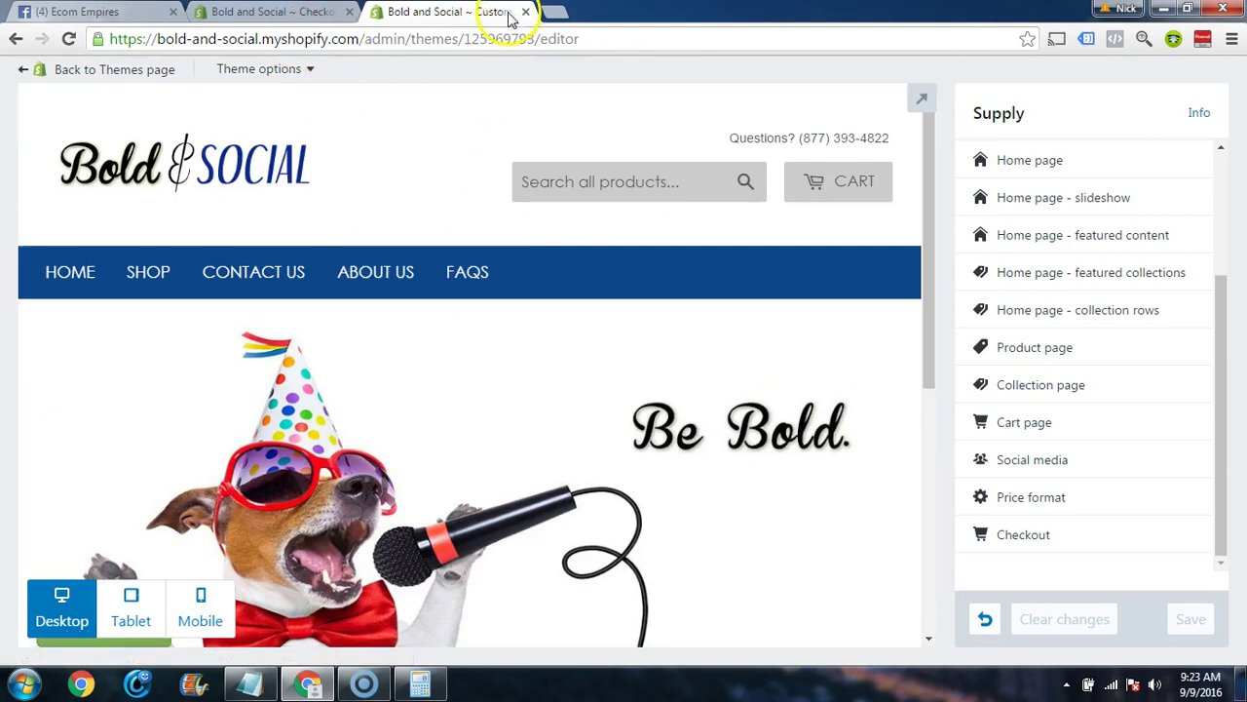
# - Leave the theme editor and return to the online store's Themes page
pyautogui.click(136, 71)
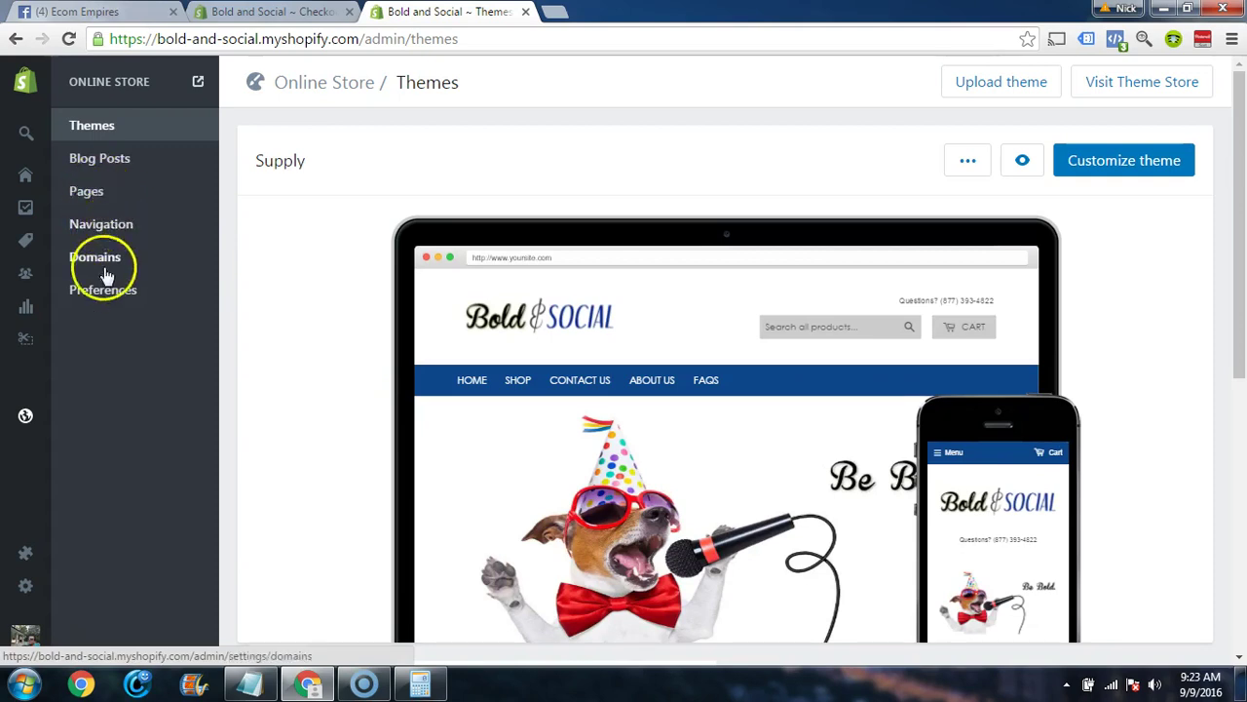
pyautogui.moveTo(495, 385)
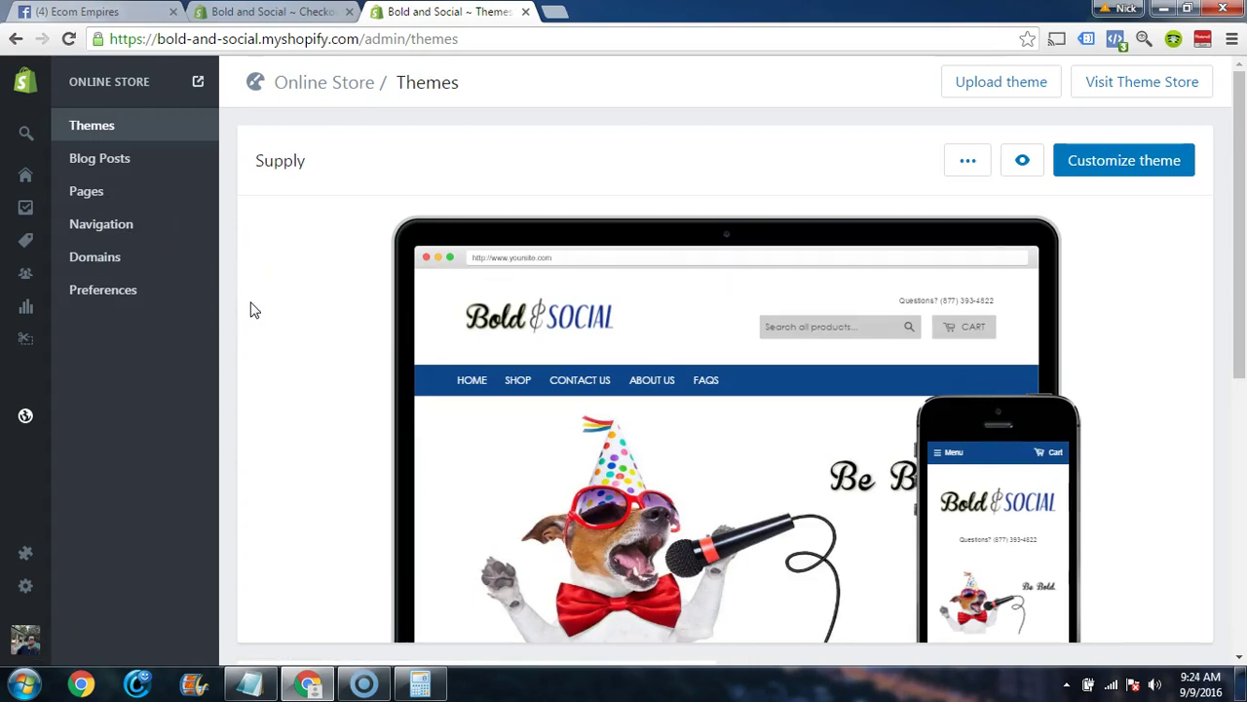
pyautogui.click(124, 168)
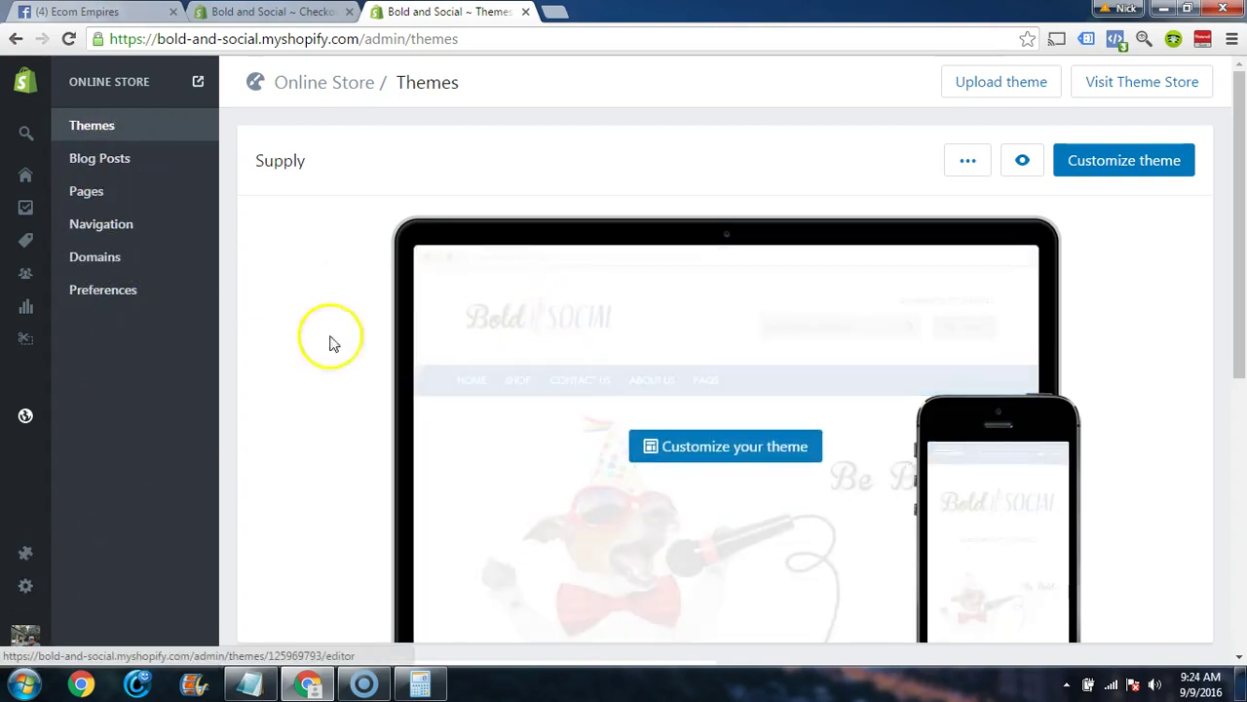
# - From the store's apps, search the Shopify App Store for "contact" and view the Improved Contact Form listing
pyautogui.click(26, 552)
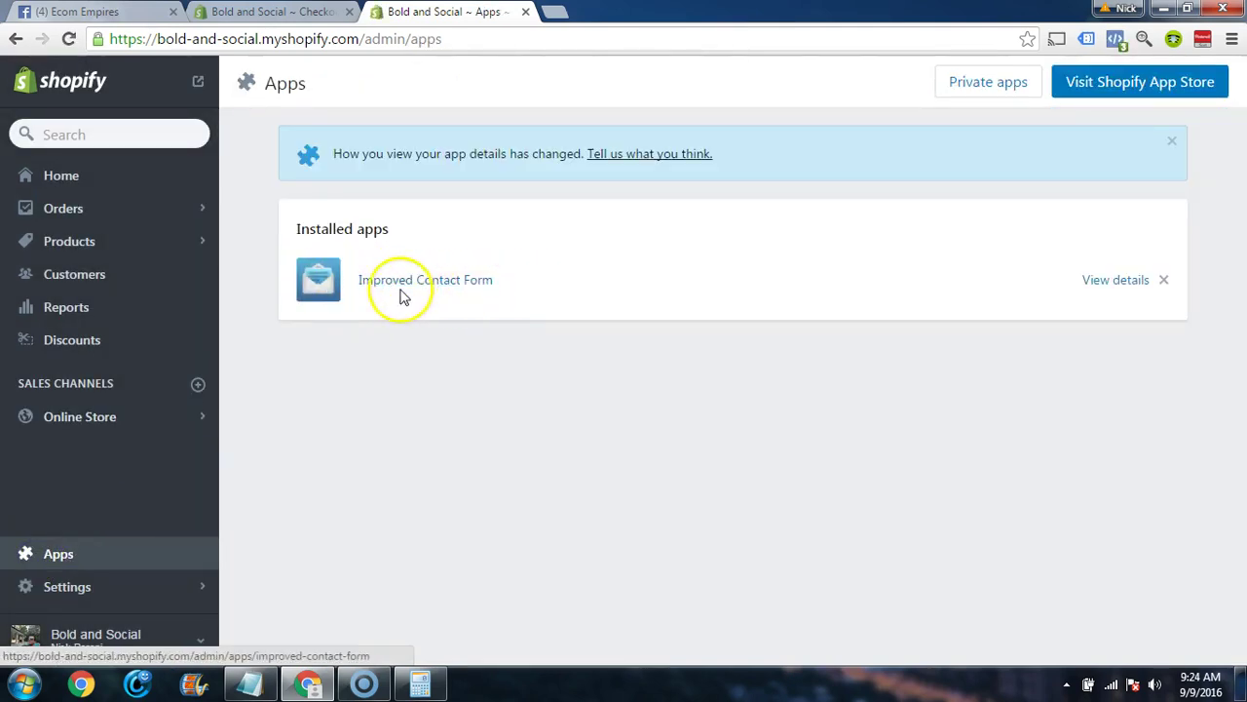
pyautogui.click(1073, 90)
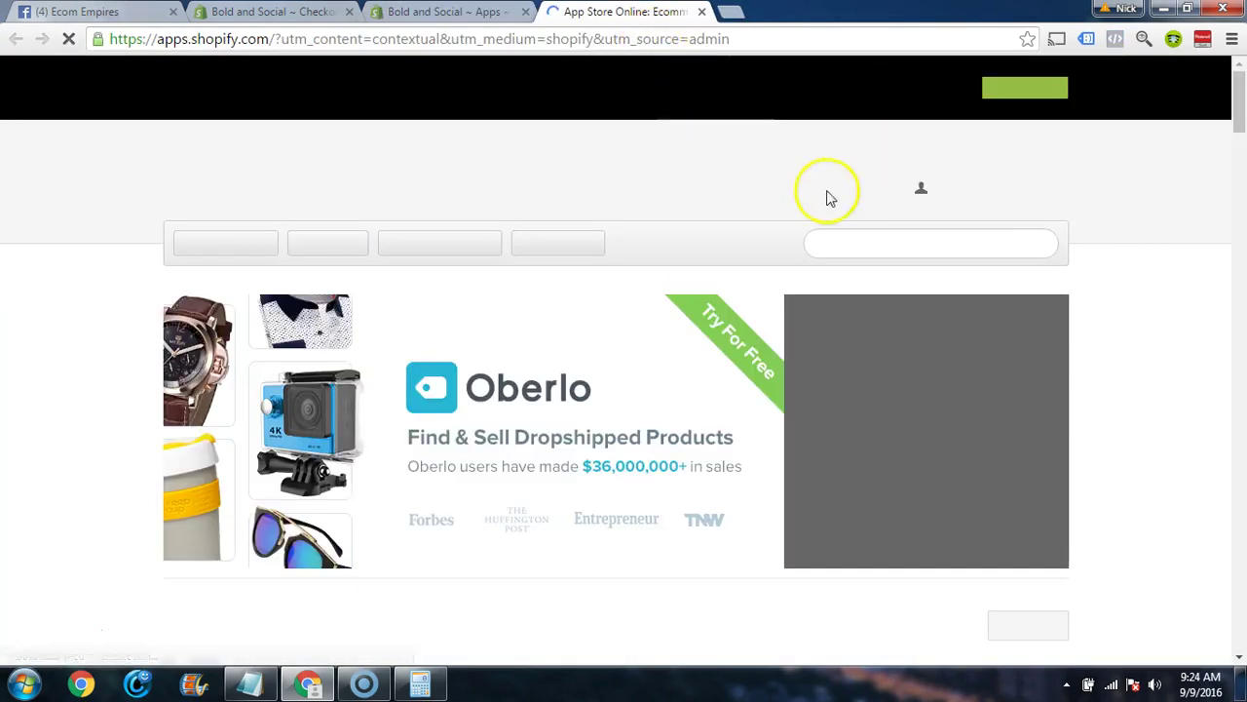
pyautogui.click(865, 244)
pyautogui.write('contact')
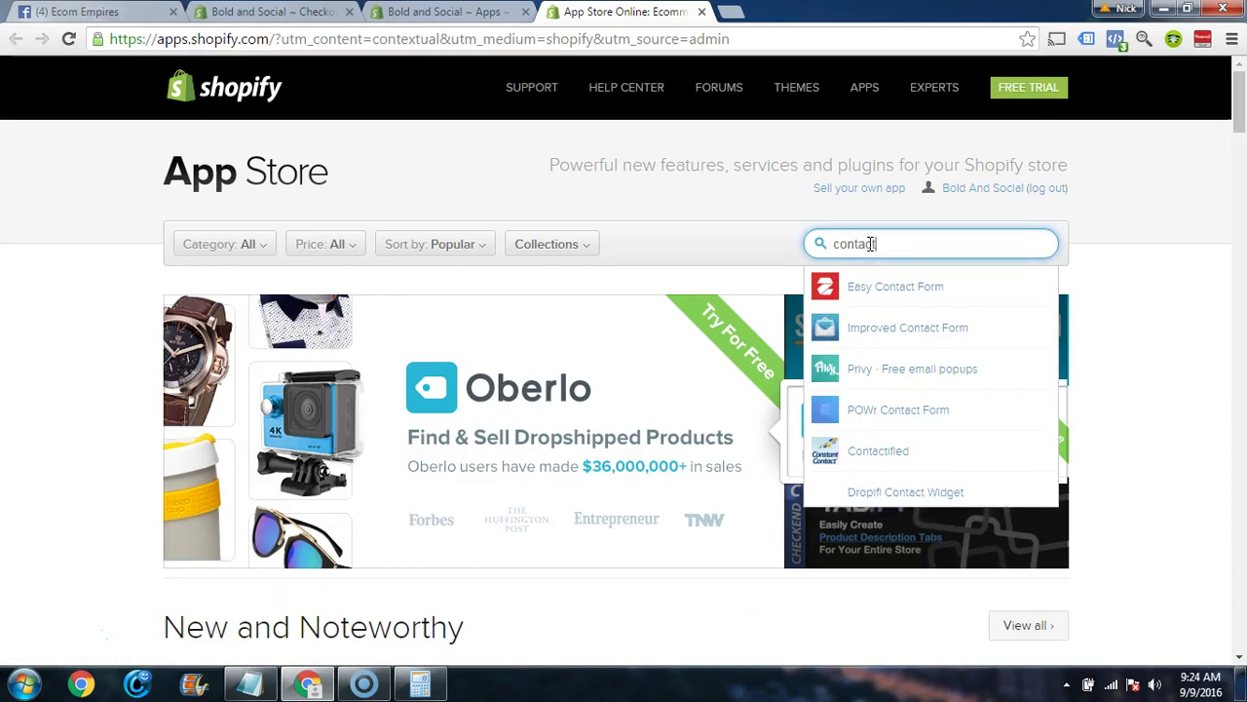
pyautogui.click(899, 329)
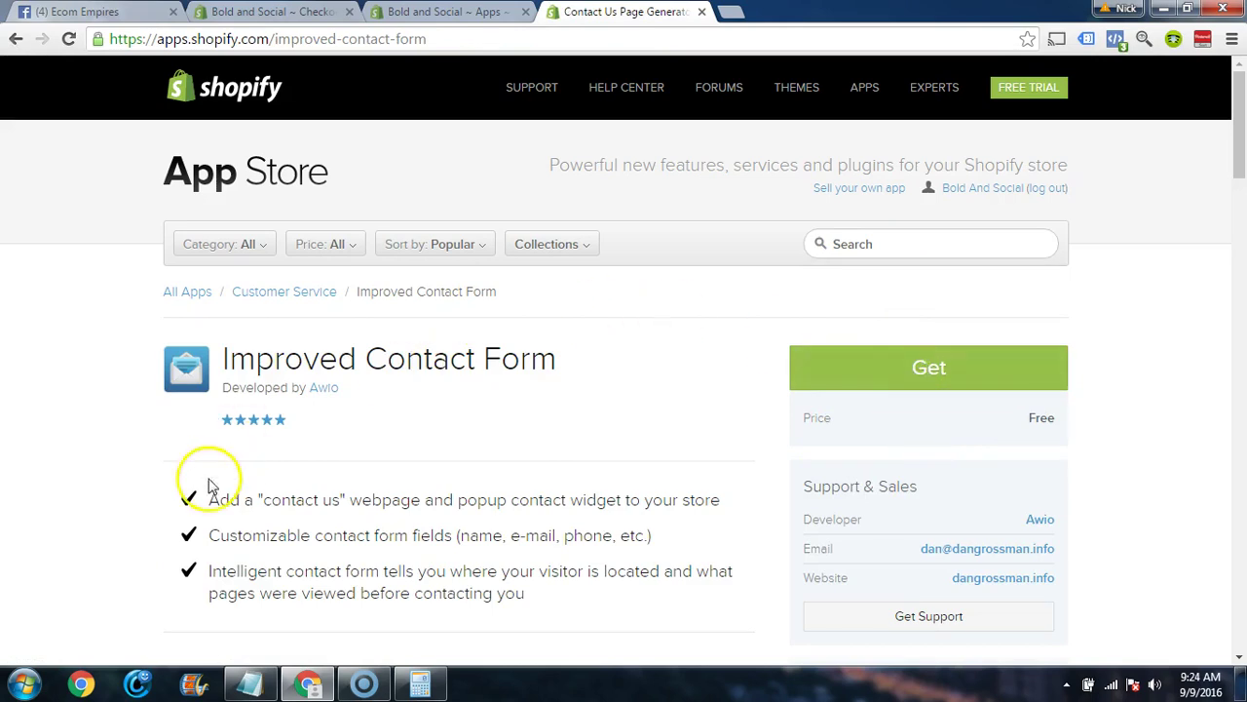
pyautogui.click(700, 13)
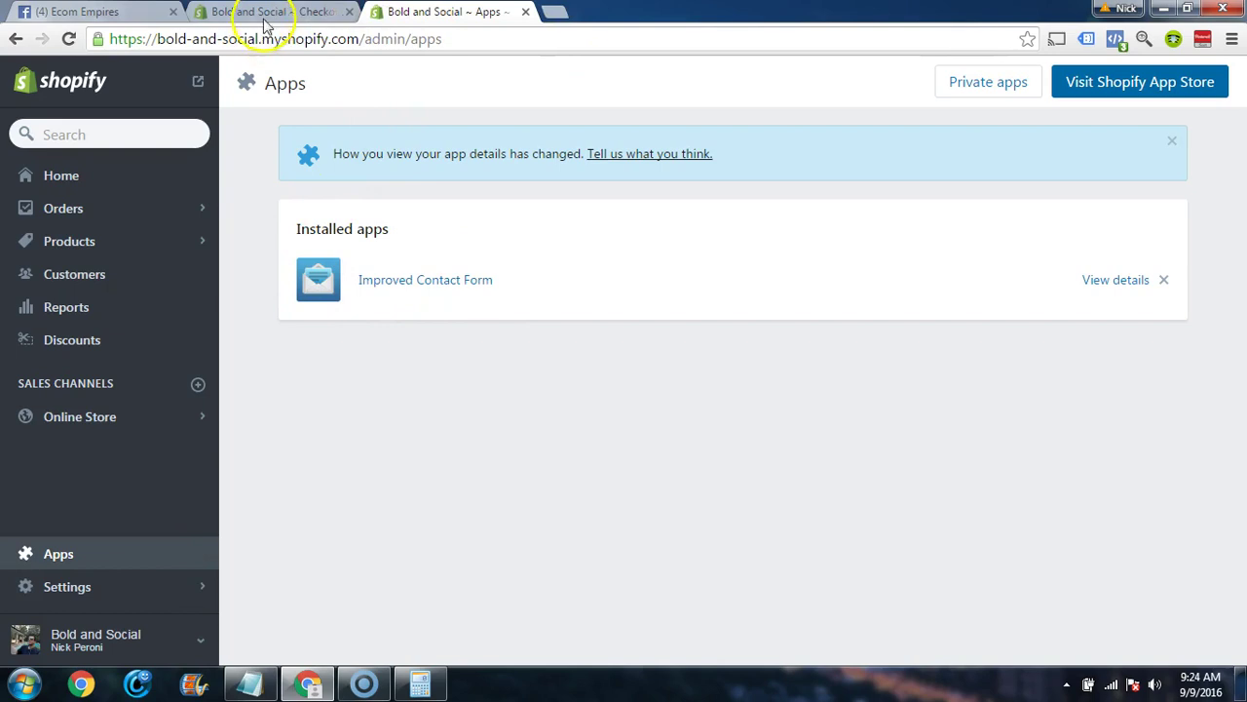
# - Open the live Bold & Social store and look through its Contact Us page
pyautogui.click(198, 81)
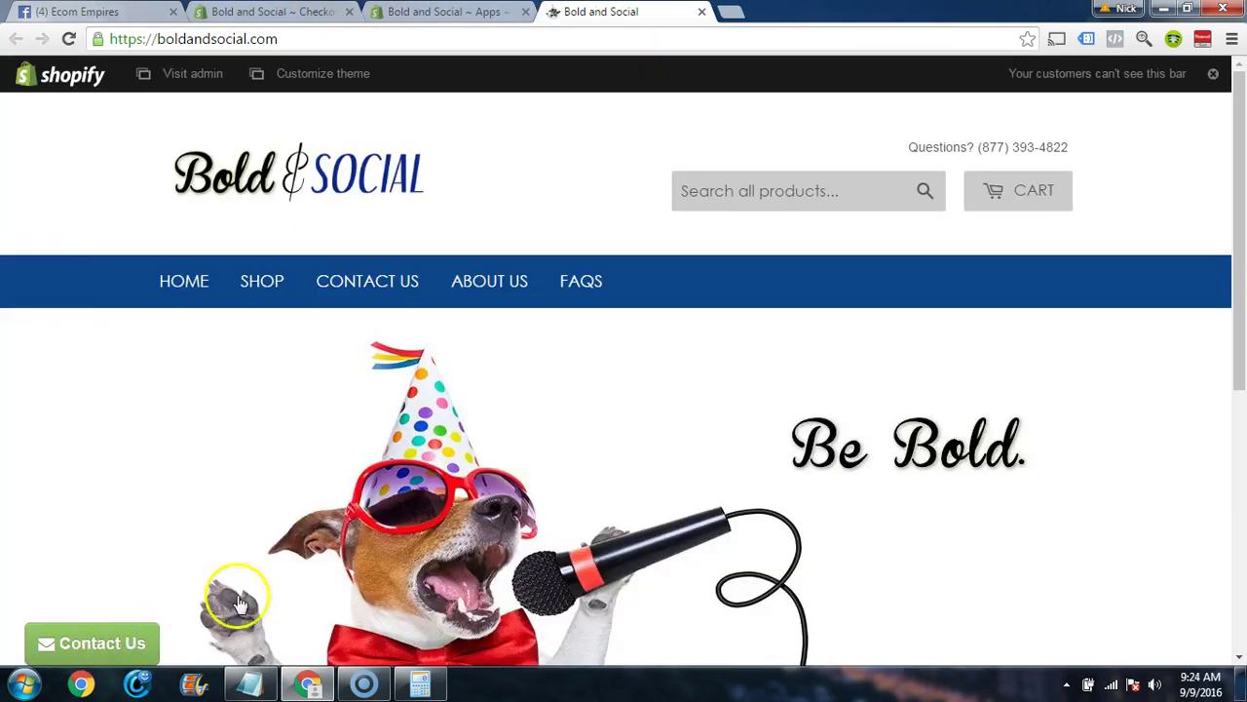
pyautogui.click(404, 287)
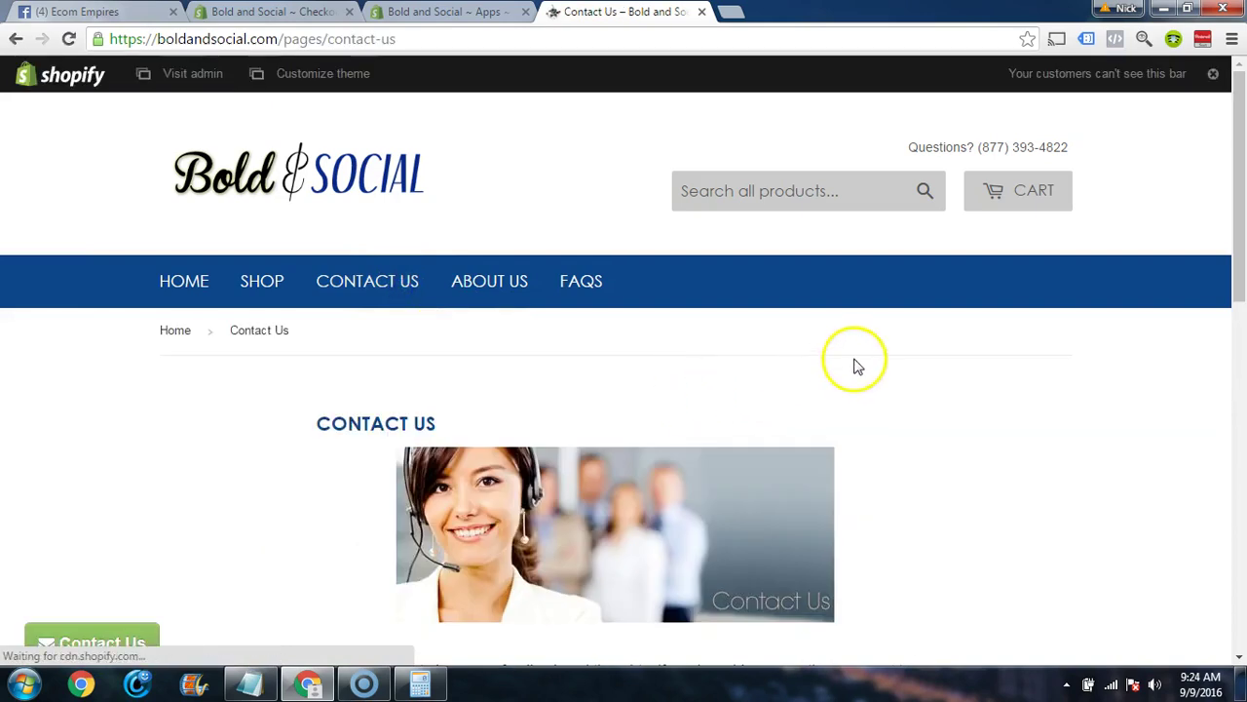
pyautogui.scroll(-5, 760, 391)
pyautogui.click(423, 390)
pyautogui.scroll(5, 581, 410)
pyautogui.scroll(1, 583, 368)
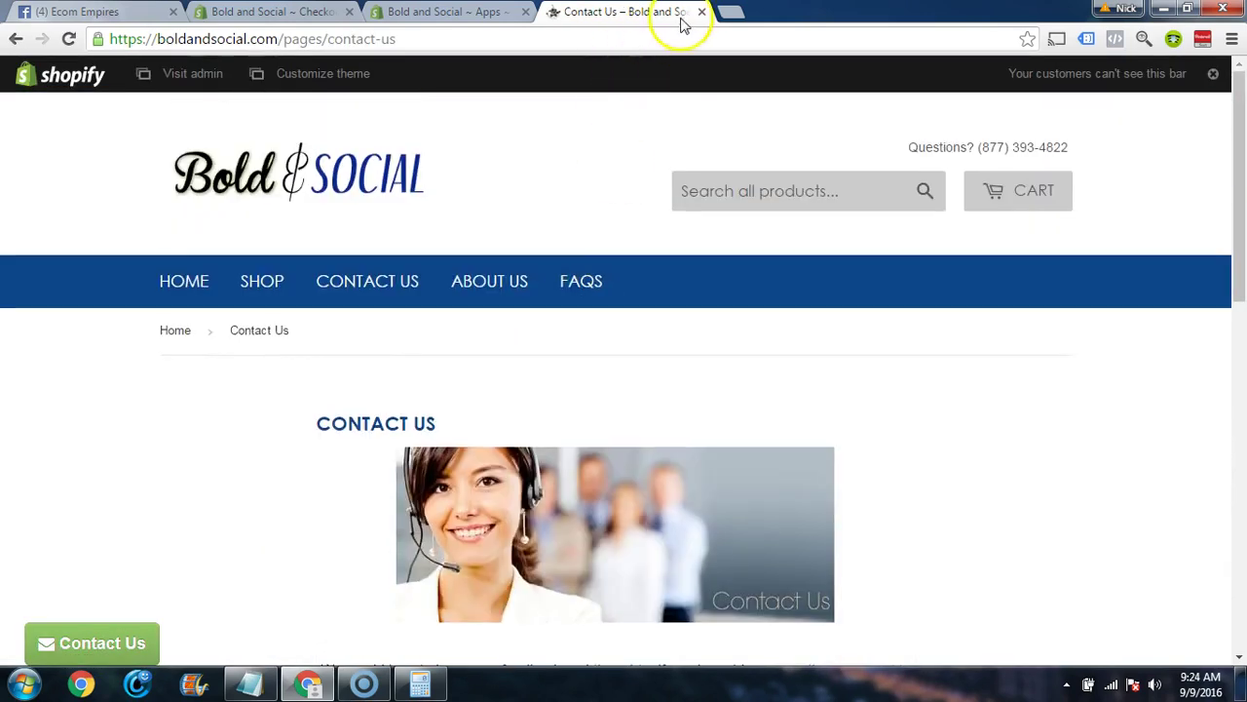
# - Close the live storefront and open the Improved Contact Form app to check its e-mail settings
pyautogui.click(702, 11)
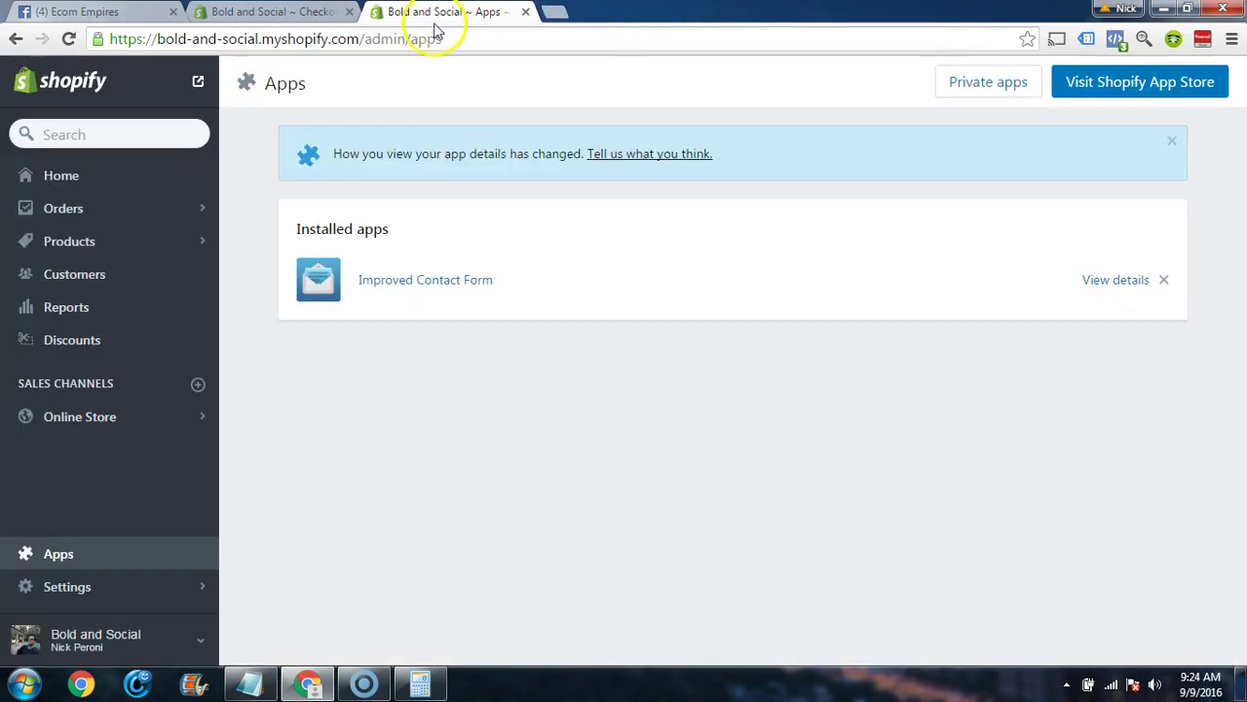
pyautogui.click(452, 290)
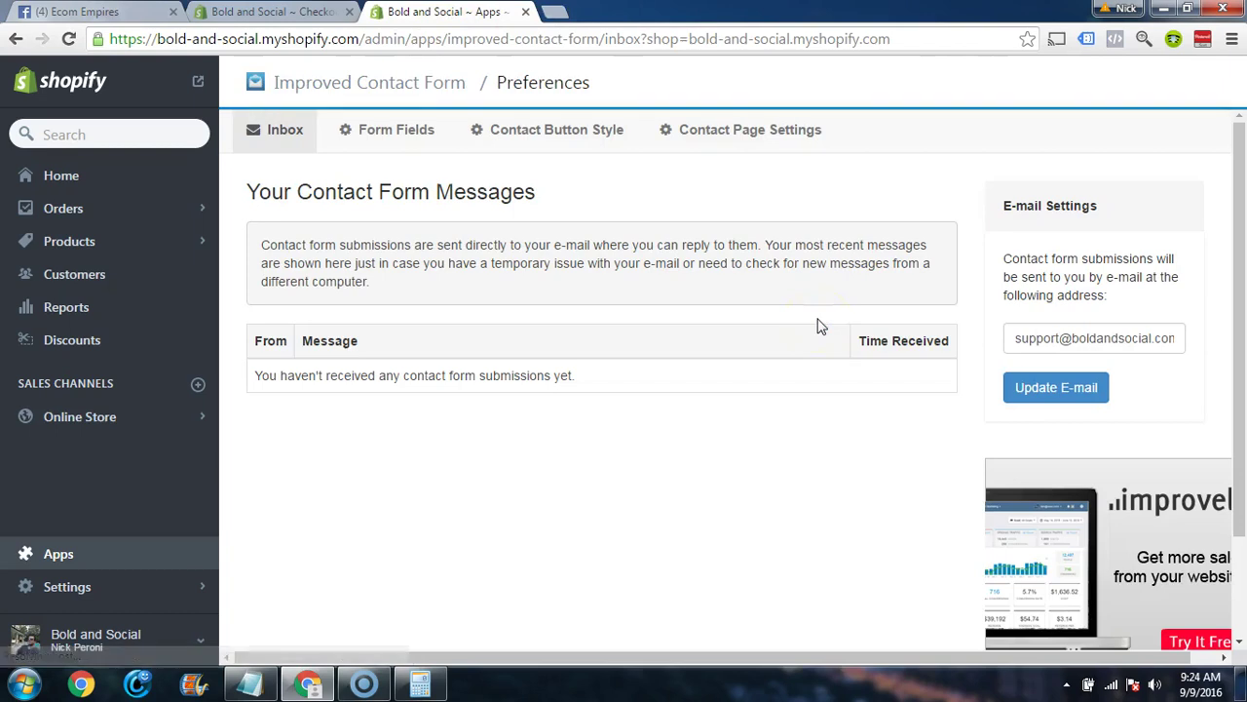
pyautogui.click(1046, 335)
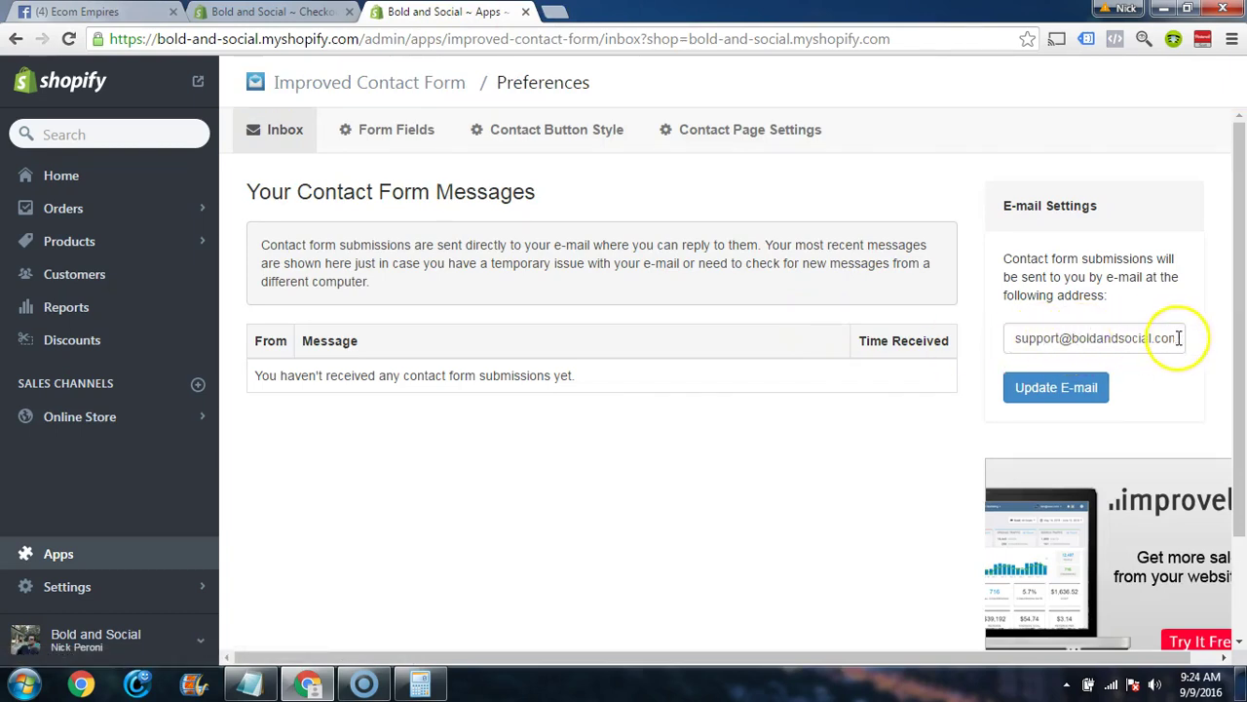
# - Examine the contact form app's button position and style options, then its form fields and inbox
pyautogui.click(507, 136)
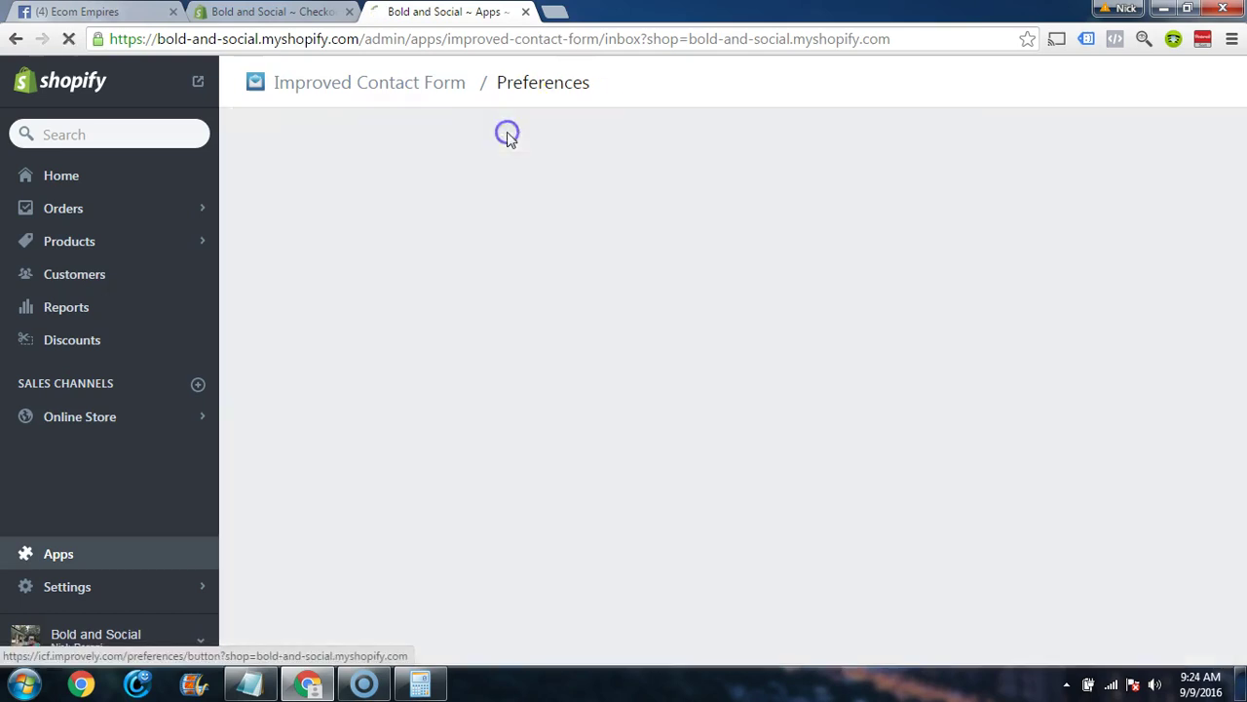
pyautogui.click(253, 400)
pyautogui.click(297, 326)
pyautogui.click(292, 317)
pyautogui.scroll(-4, 536, 390)
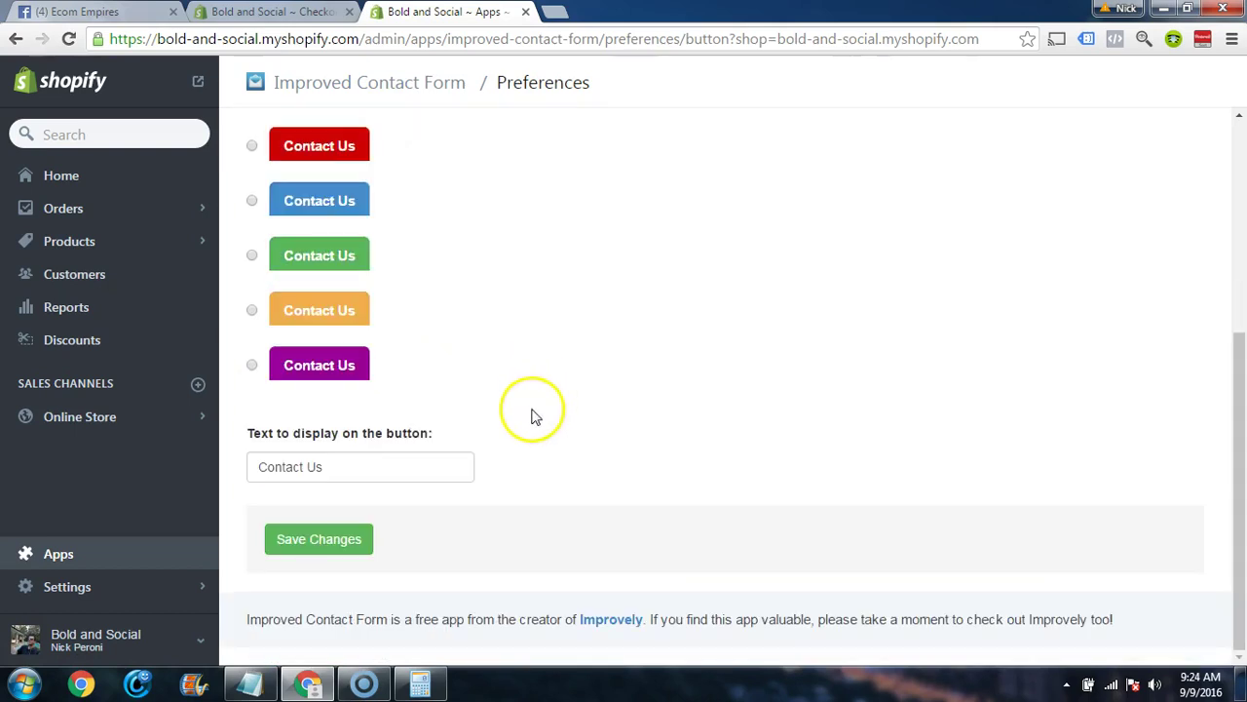
pyautogui.scroll(4, 421, 526)
pyautogui.scroll(-4, 412, 398)
pyautogui.scroll(4, 348, 516)
pyautogui.click(410, 137)
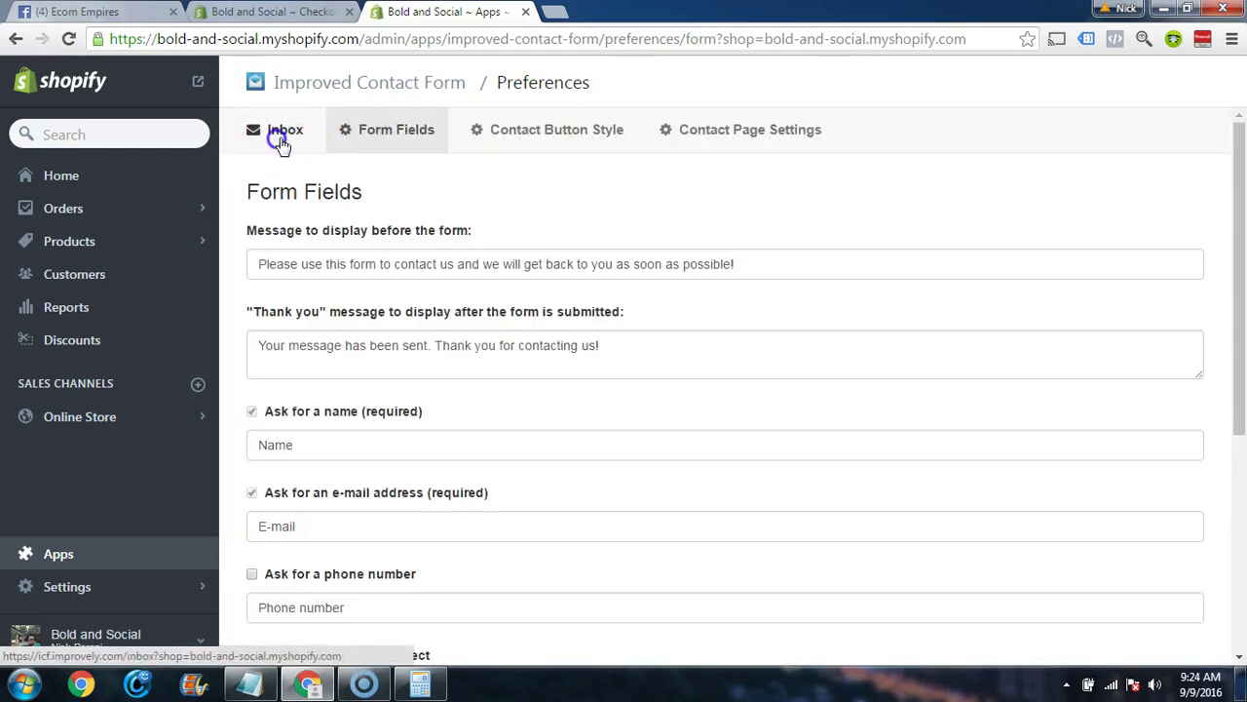
pyautogui.click(280, 138)
# - Review the contact button styles and save them with the Left position and the green non-customizable Contact Us button
pyautogui.click(504, 130)
pyautogui.scroll(-3, 548, 382)
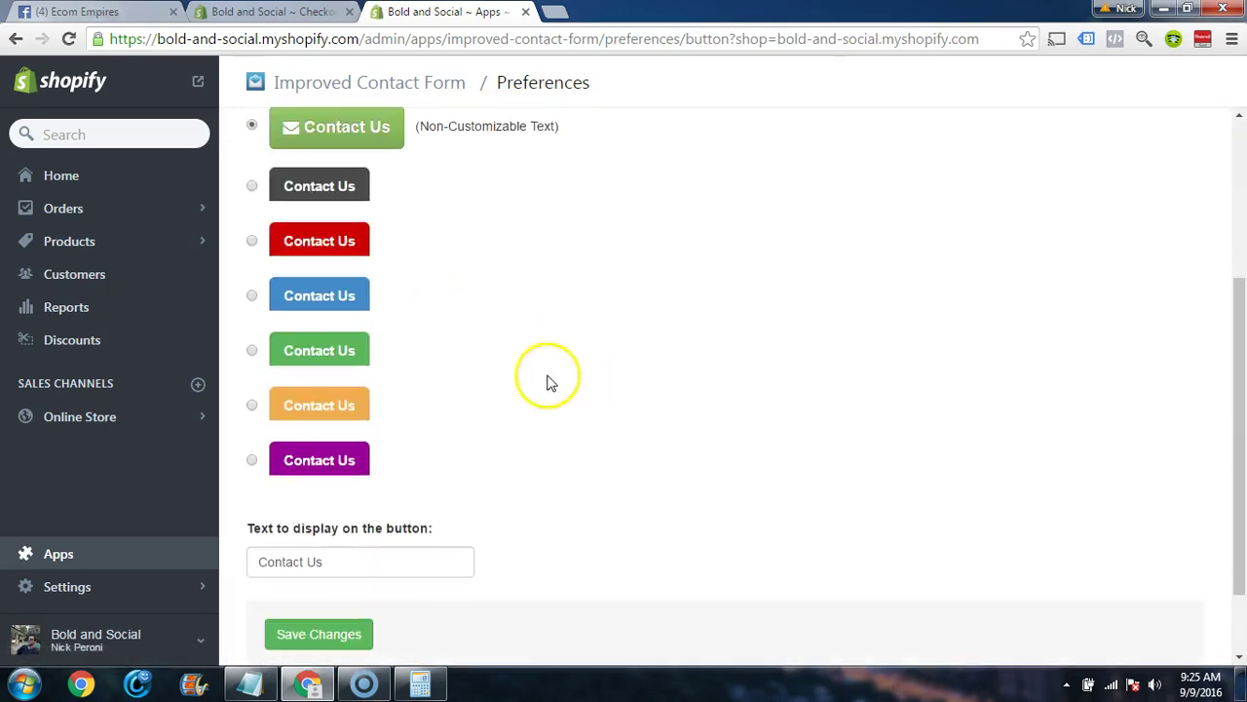
pyautogui.scroll(1, 396, 318)
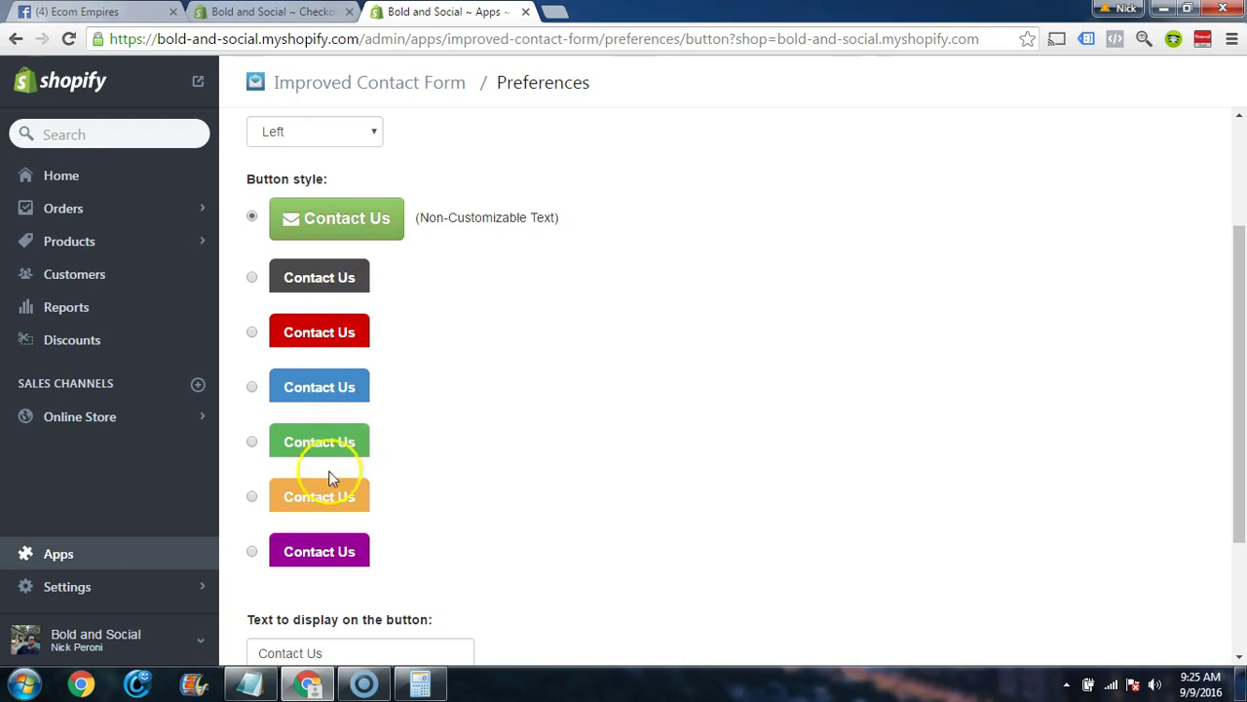
pyautogui.scroll(-2, 477, 395)
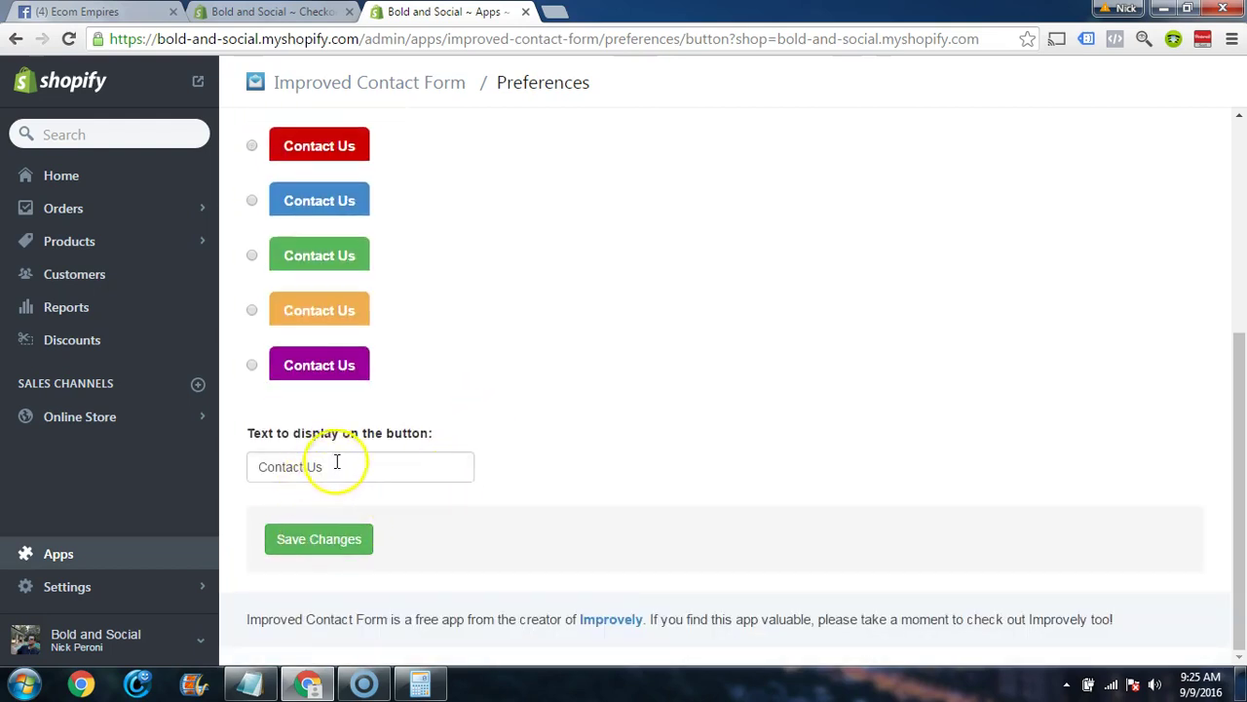
pyautogui.scroll(3, 351, 409)
pyautogui.scroll(-3, 390, 439)
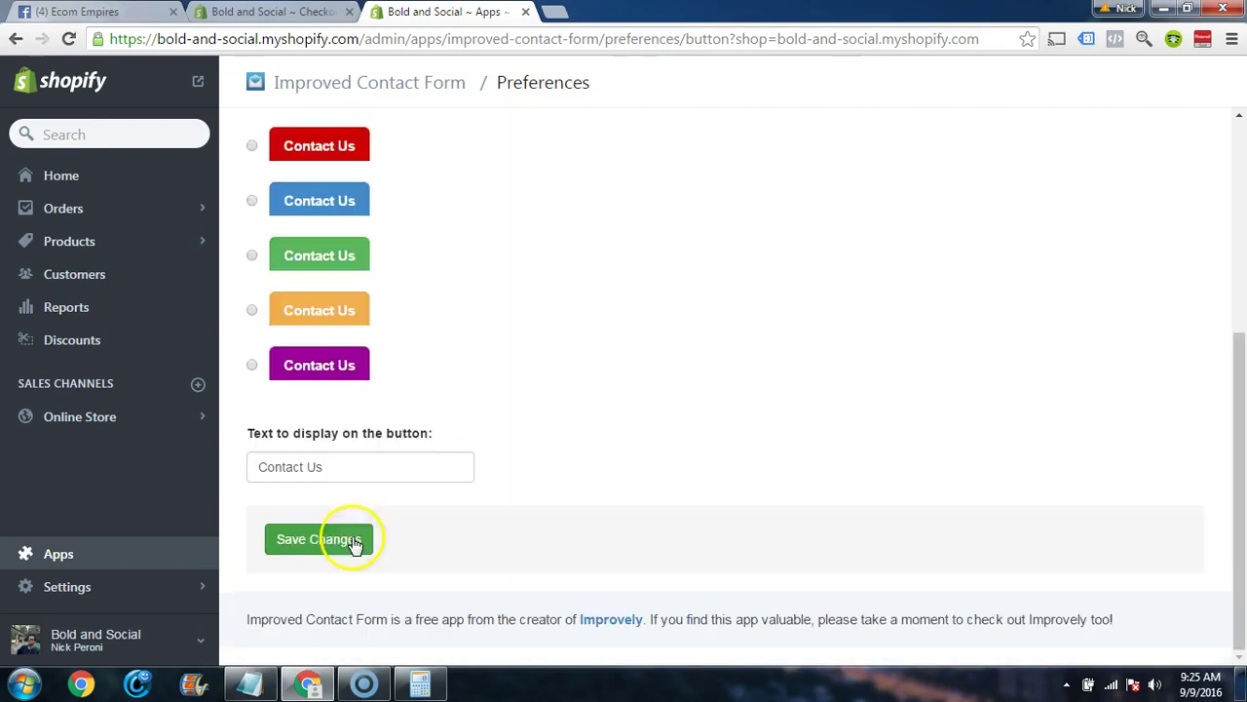
pyautogui.click(345, 545)
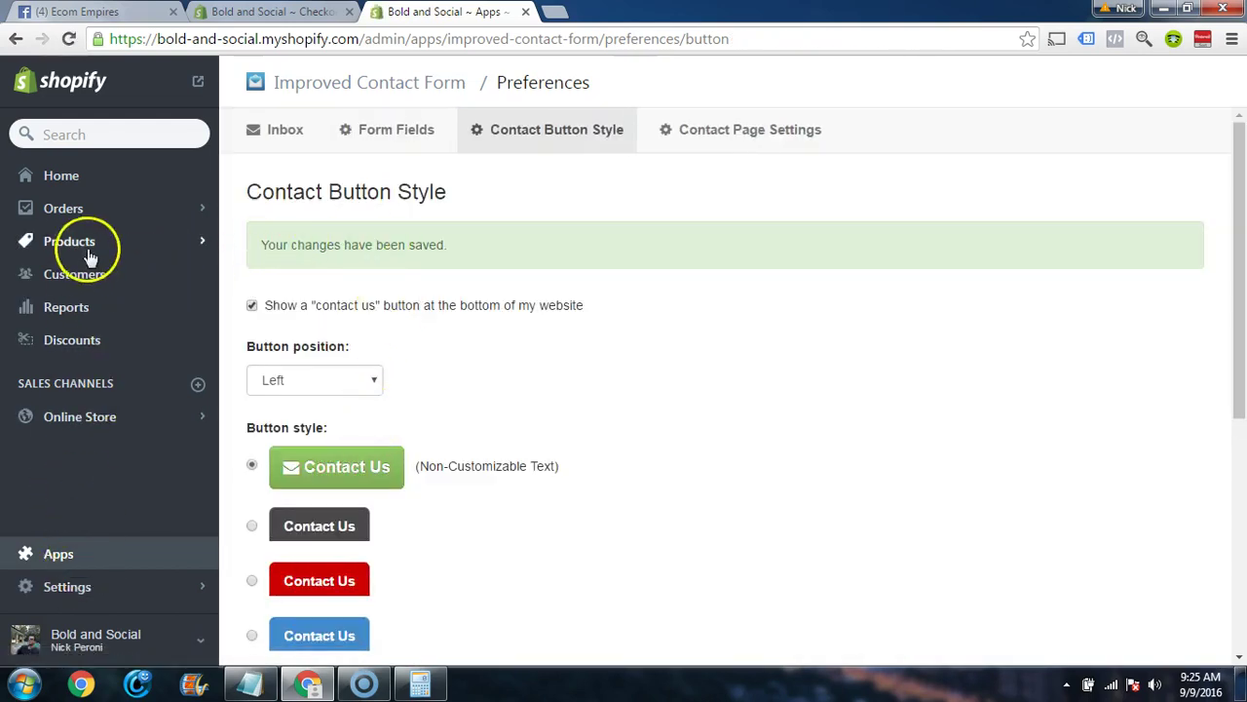
# - Open the online store's Pages list and look over the existing pages
pyautogui.click(76, 417)
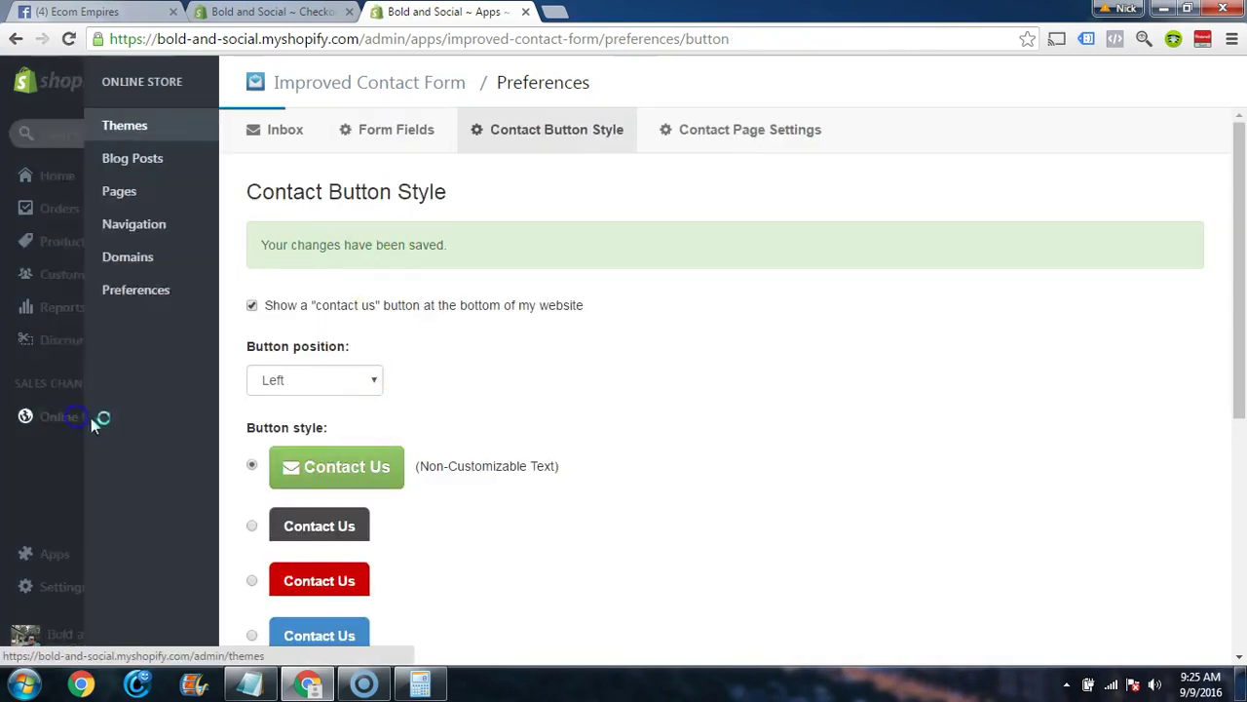
pyautogui.click(94, 195)
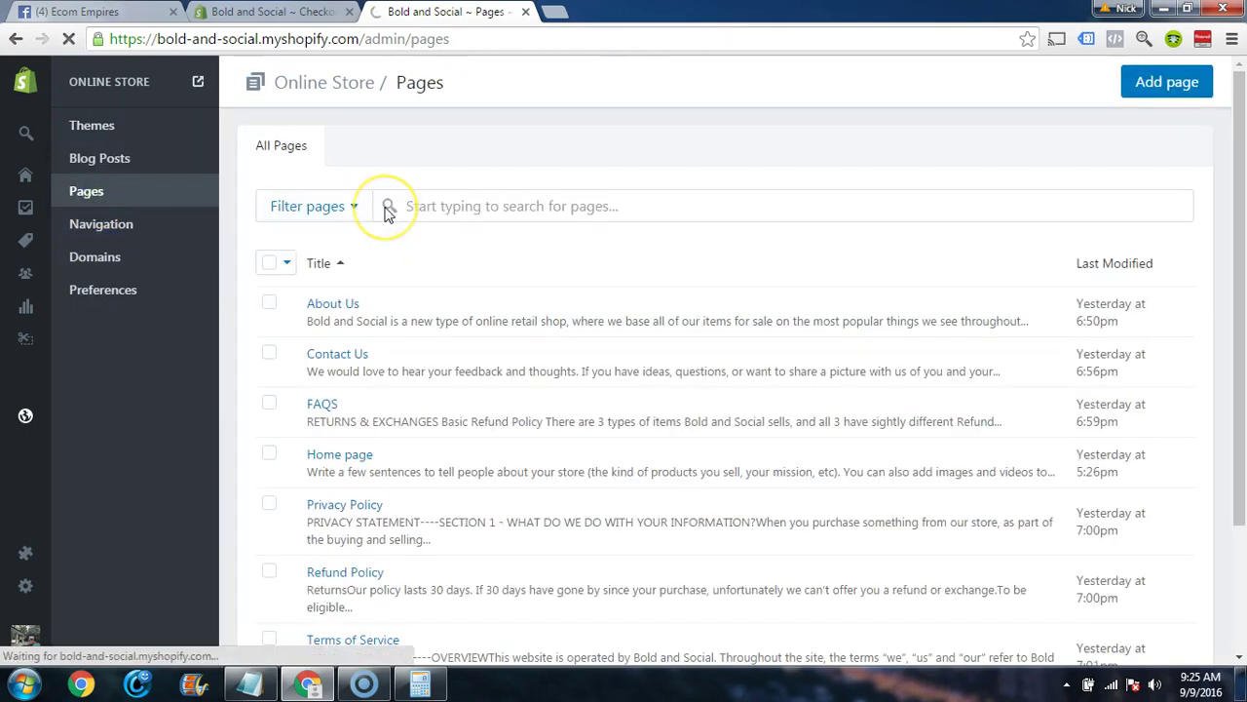
pyautogui.scroll(-3, 388, 212)
pyautogui.scroll(2, 513, 334)
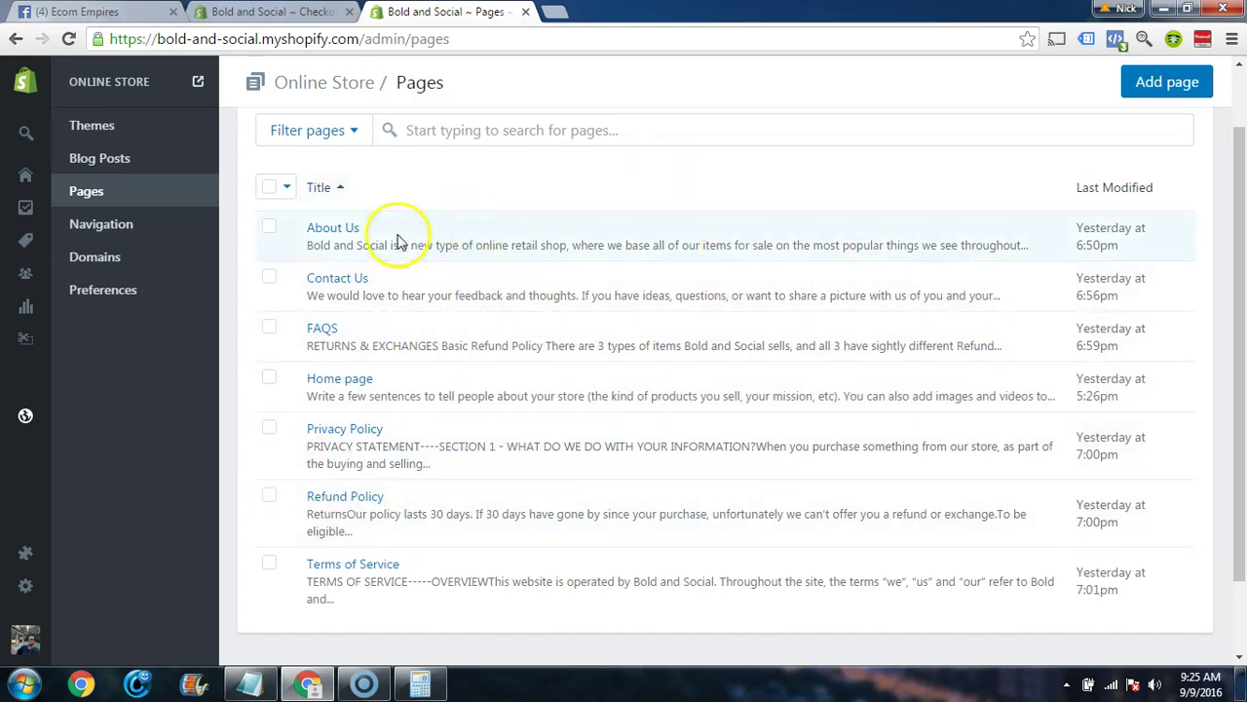
# - Check the refund, privacy and terms of service statements in the checkout settings, and return to the Pages list
pyautogui.click(281, 12)
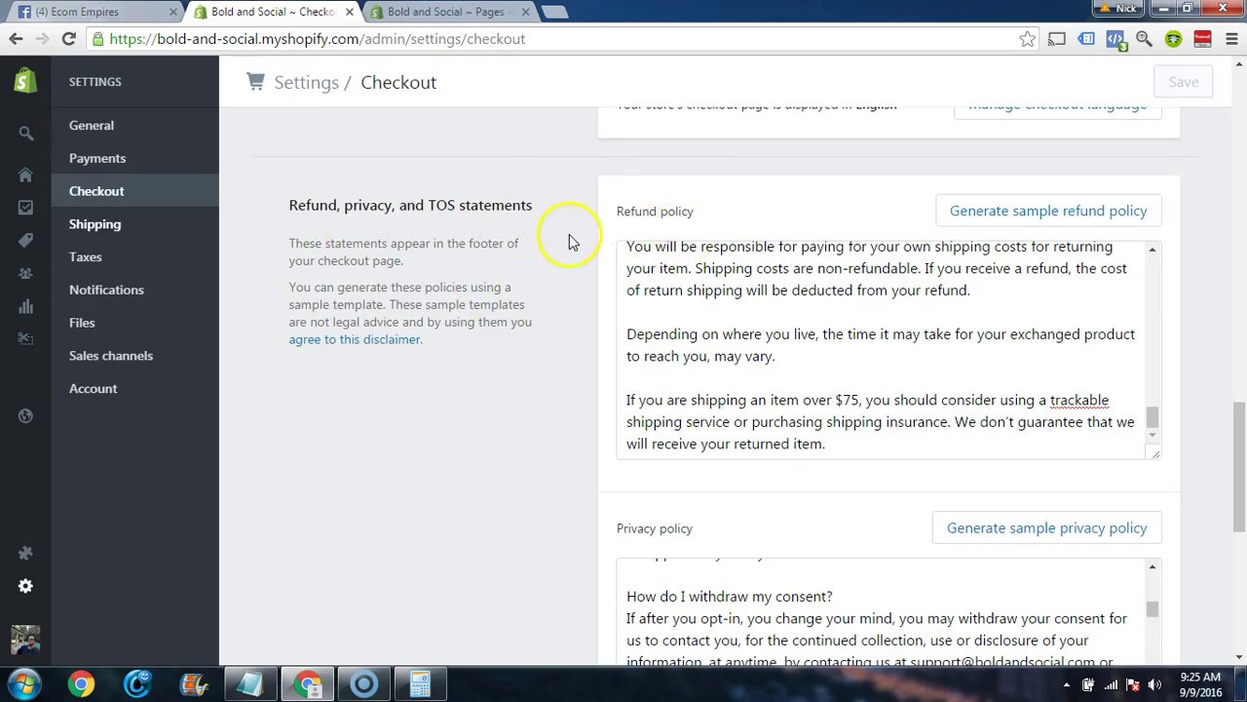
pyautogui.scroll(1, 572, 243)
pyautogui.scroll(-6, 618, 251)
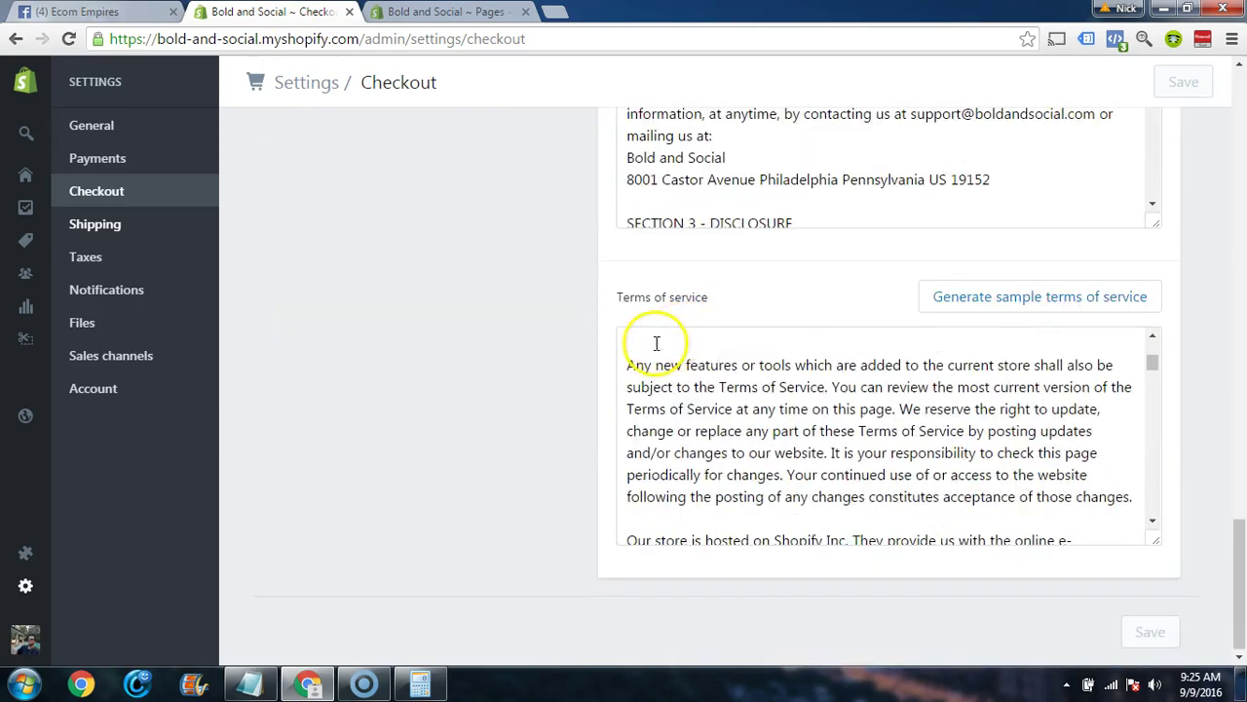
pyautogui.scroll(6, 604, 336)
pyautogui.click(446, 12)
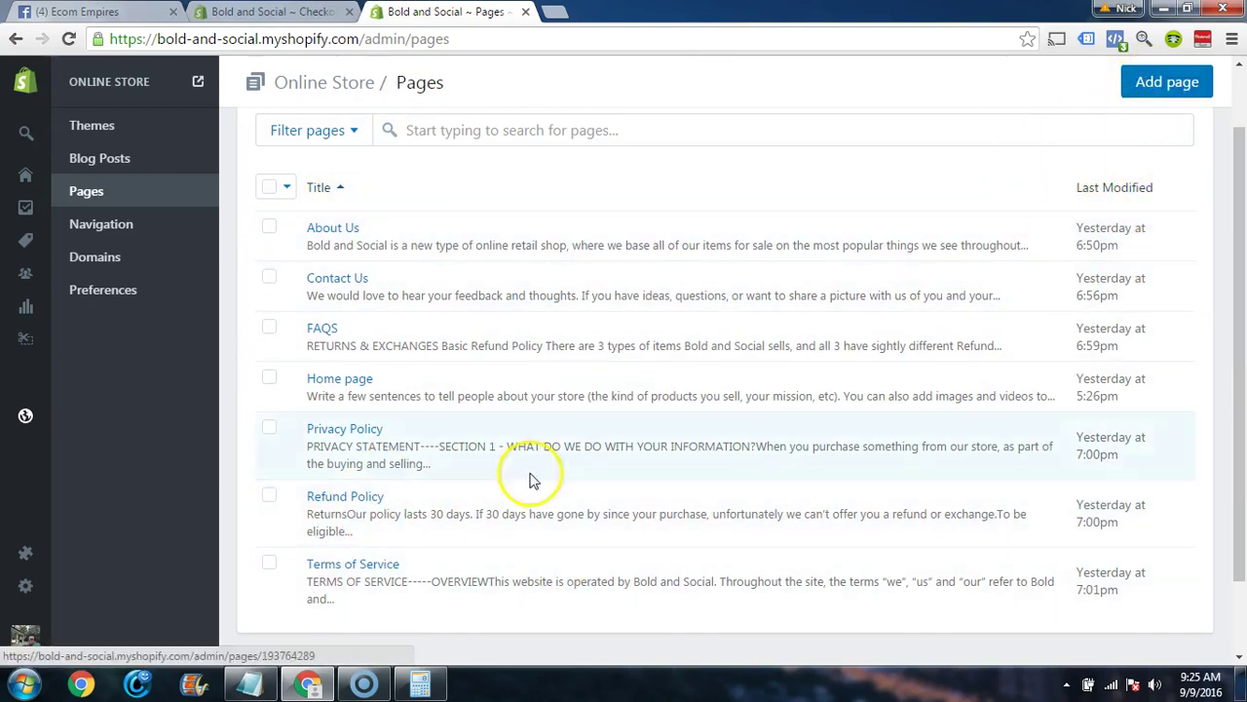
# - Open the Refund Policy page, select the whole refund policy statement in the checkout settings, and compare it with the page's content
pyautogui.click(346, 497)
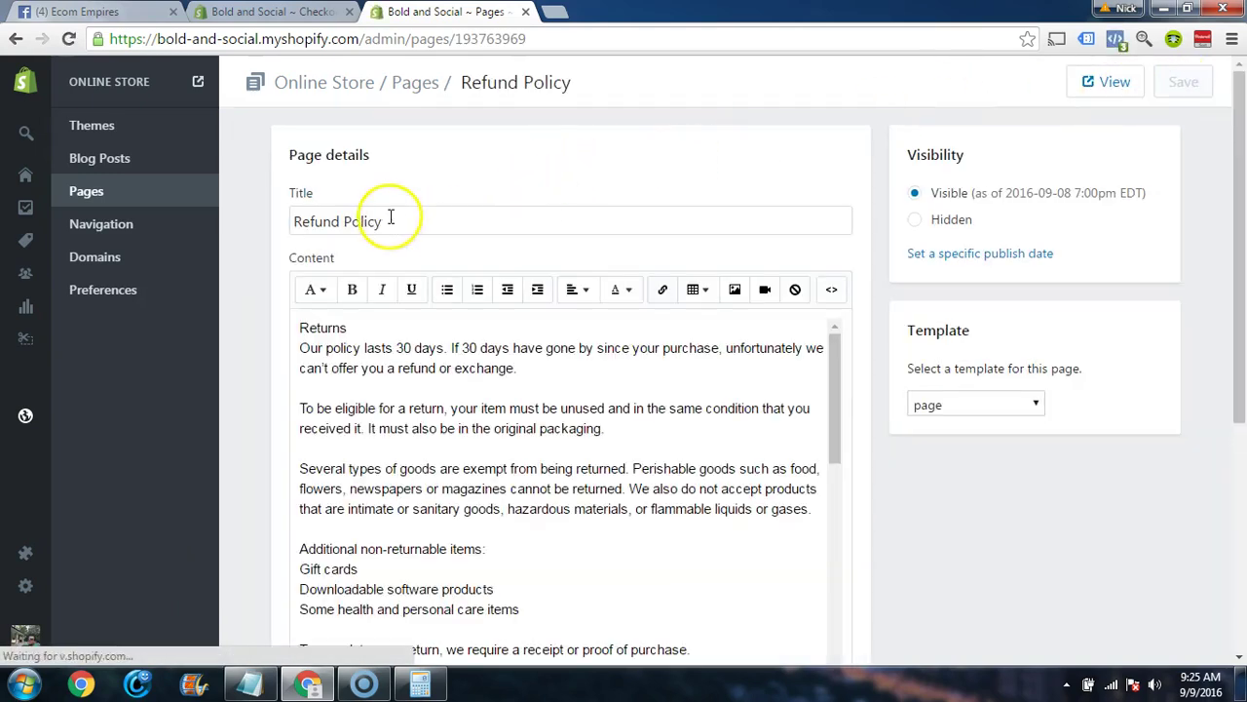
pyautogui.click(273, 12)
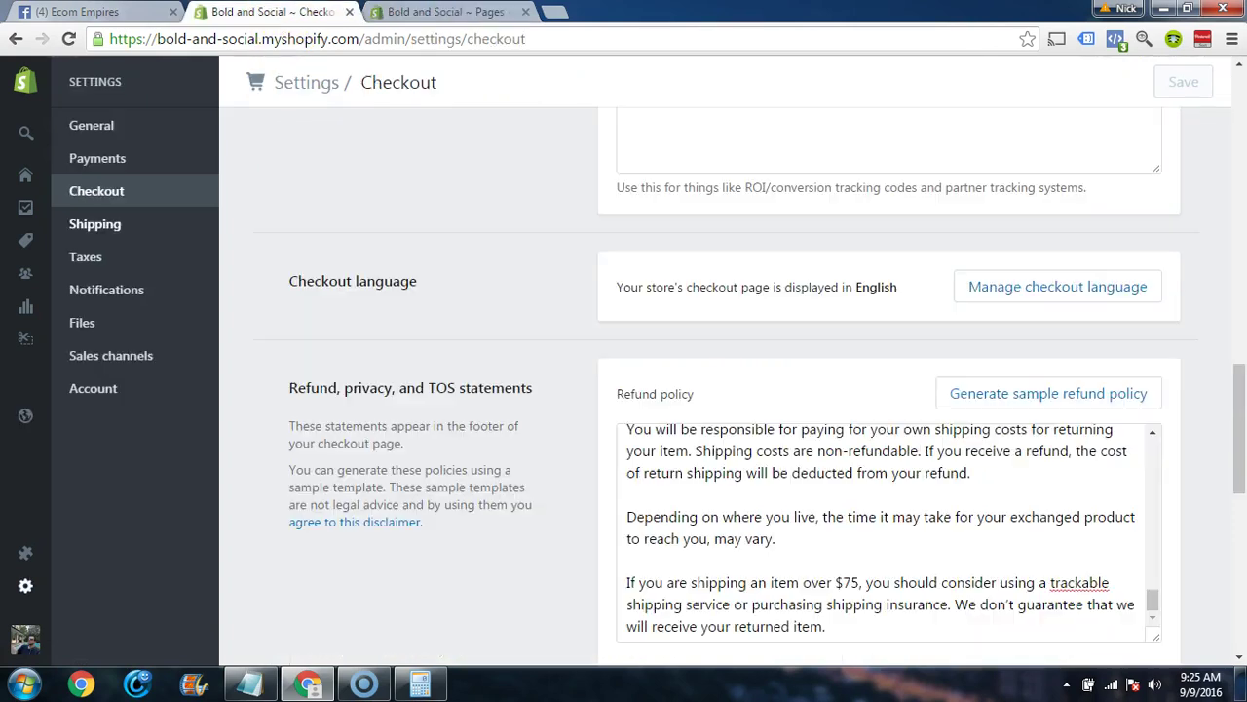
pyautogui.click(685, 476)
pyautogui.hotkey('ctrl', 'a')
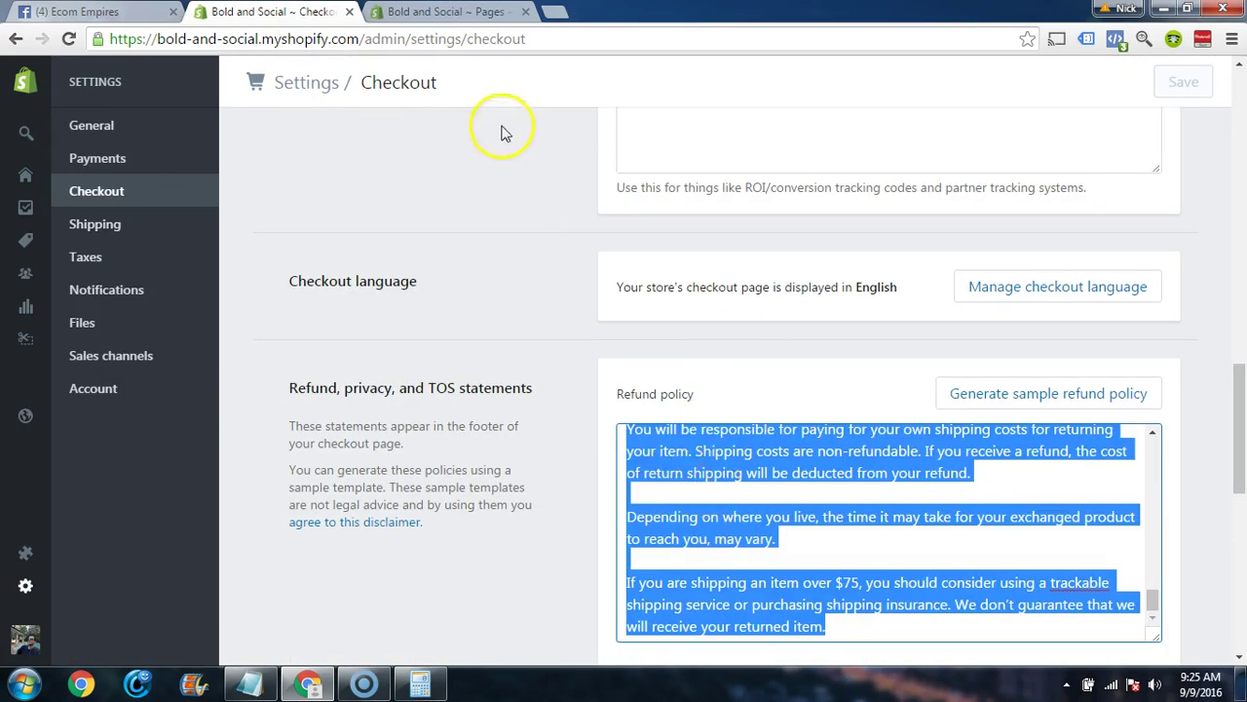
pyautogui.click(448, 12)
pyautogui.click(587, 398)
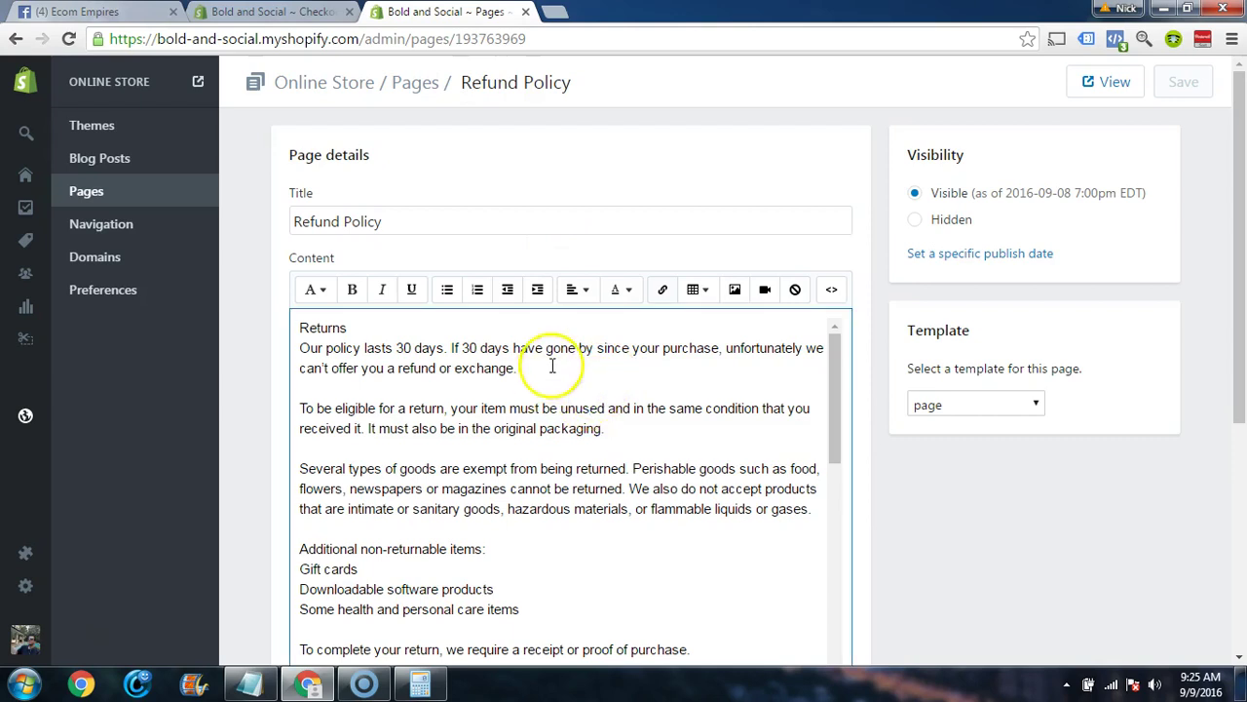
pyautogui.scroll(-4, 409, 497)
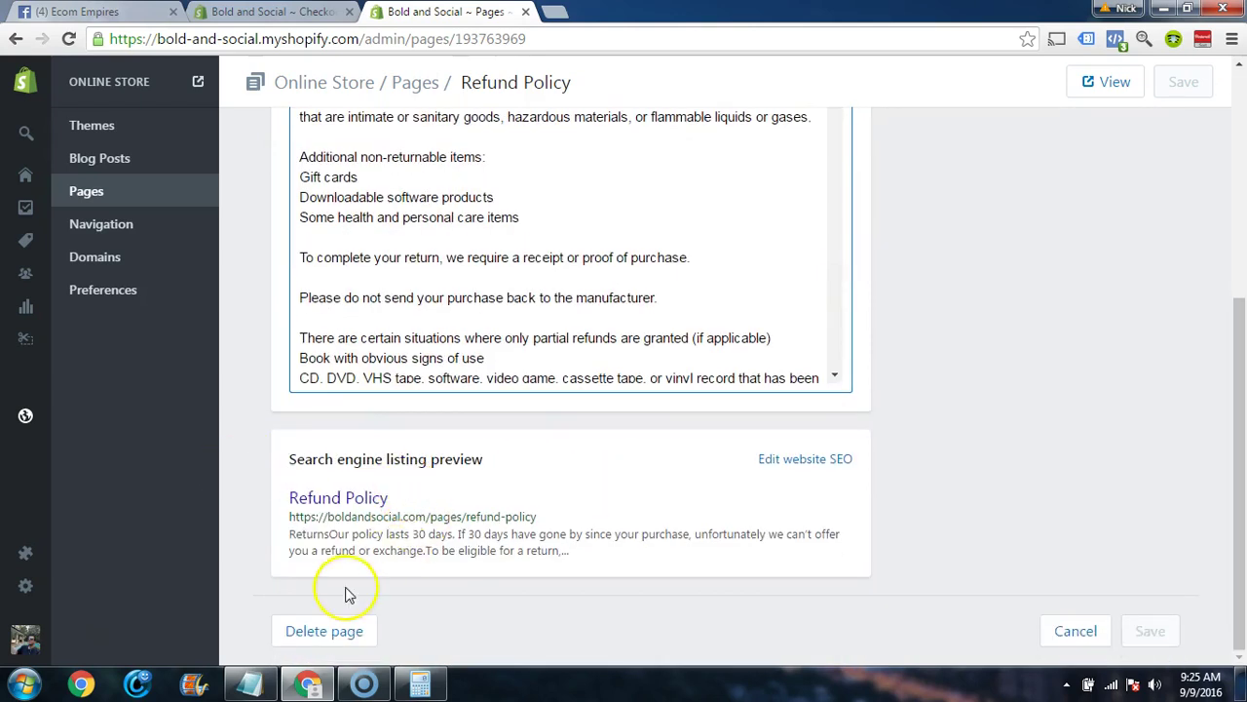
pyautogui.scroll(4, 1035, 477)
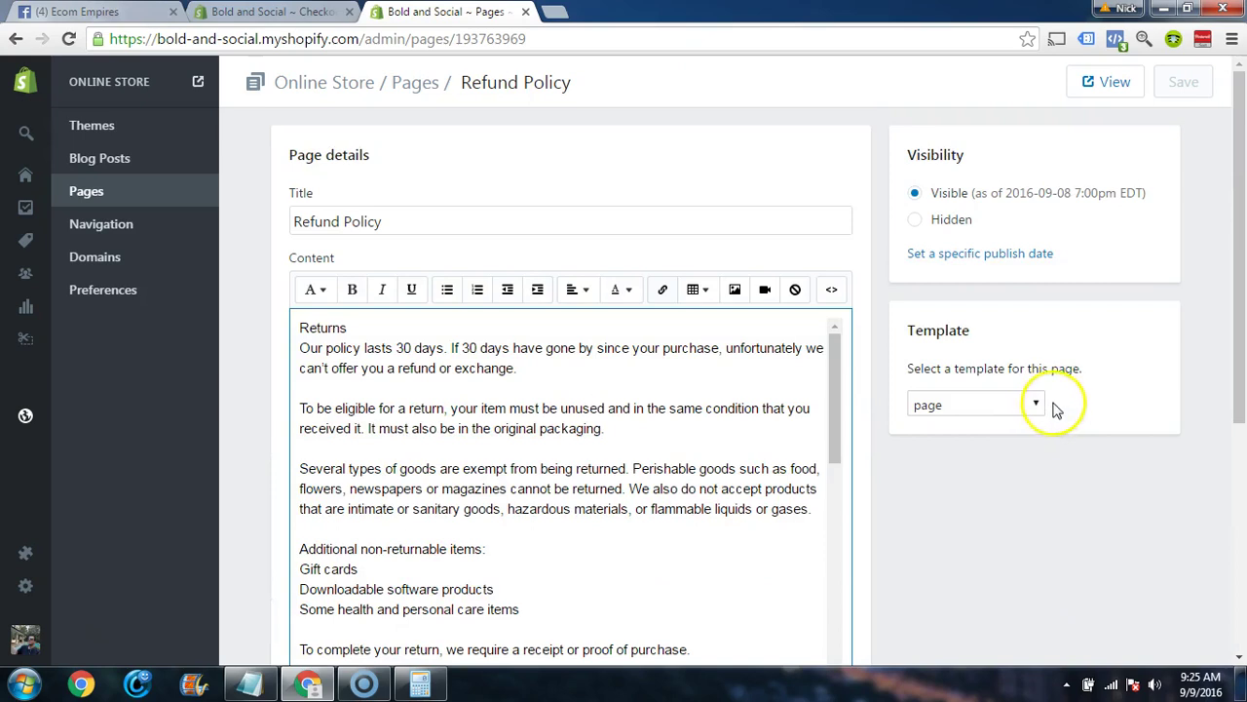
# - Open the Privacy Policy page, select the whole privacy policy statement in the checkout settings, and compare it with the page's content
pyautogui.click(133, 191)
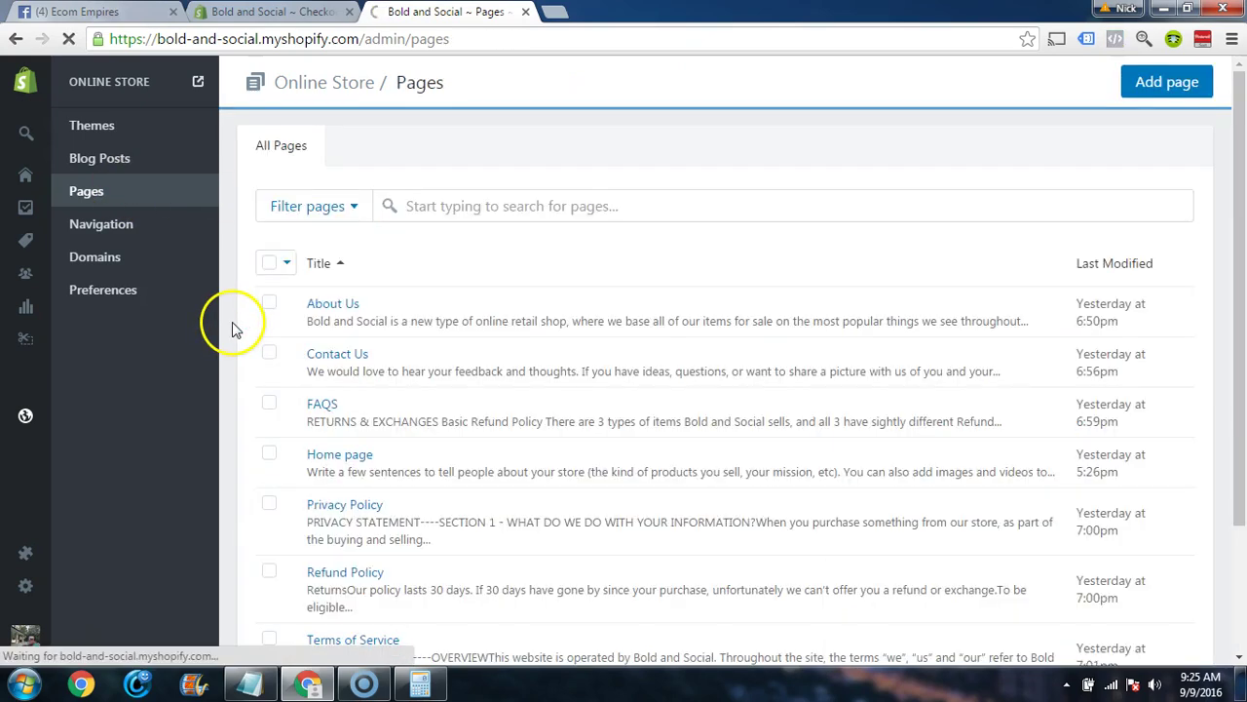
pyautogui.scroll(-3, 243, 341)
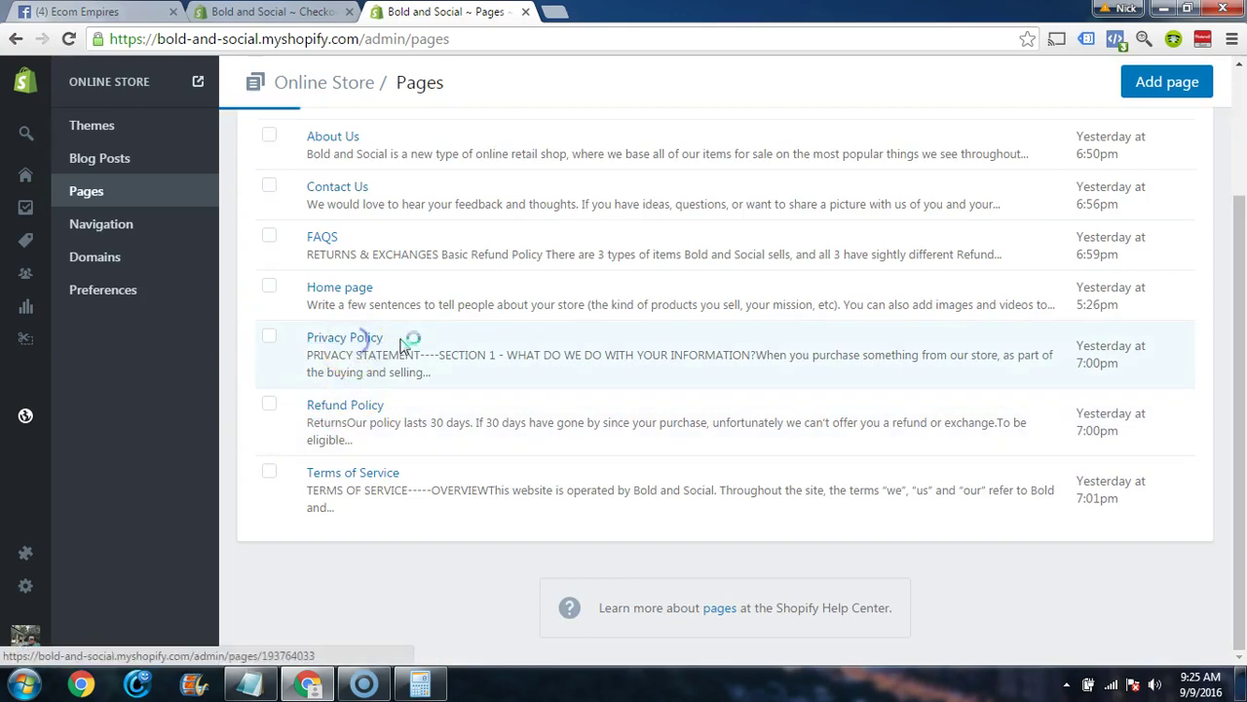
pyautogui.click(649, 361)
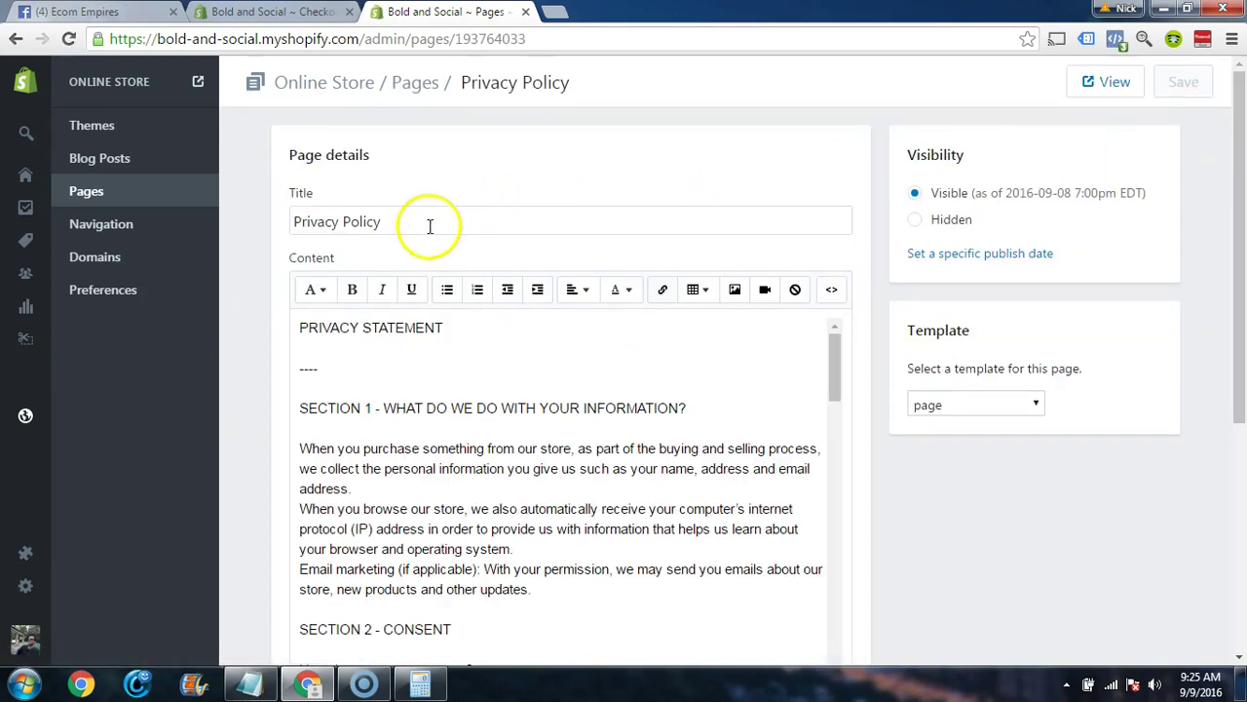
pyautogui.click(283, 14)
pyautogui.scroll(-4, 549, 476)
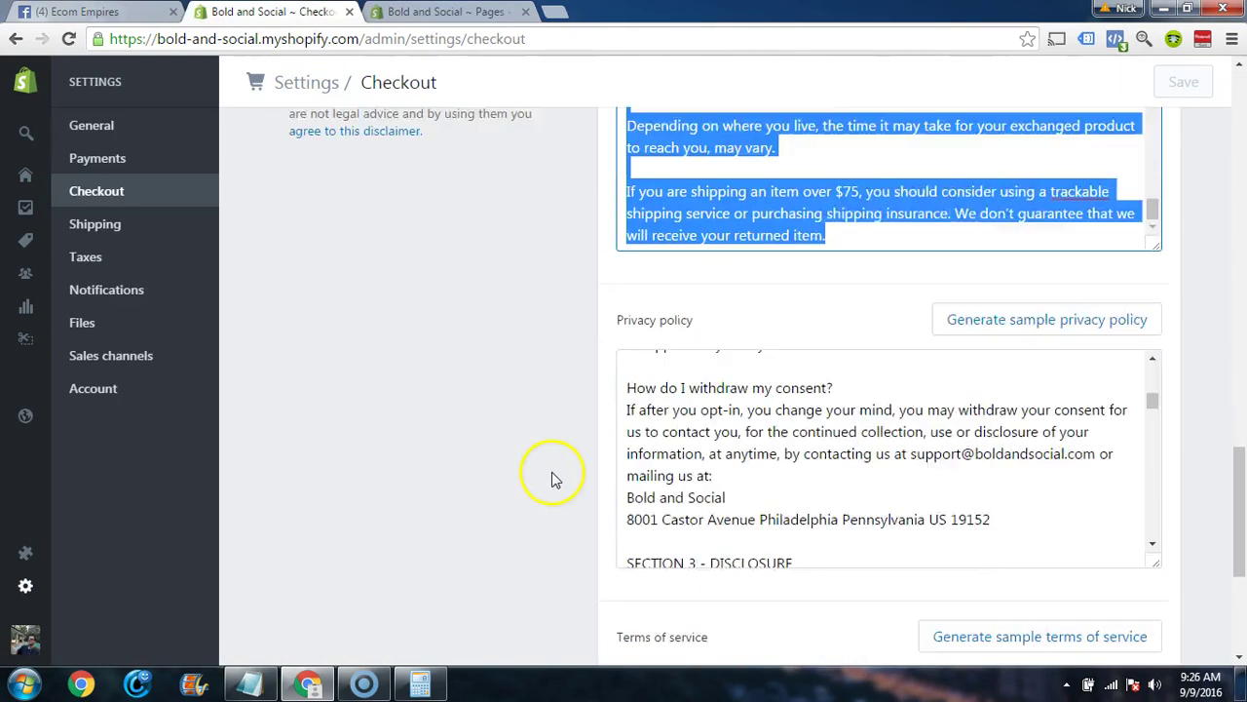
pyautogui.scroll(-3, 552, 478)
pyautogui.click(700, 339)
pyautogui.hotkey('ctrl', 'a')
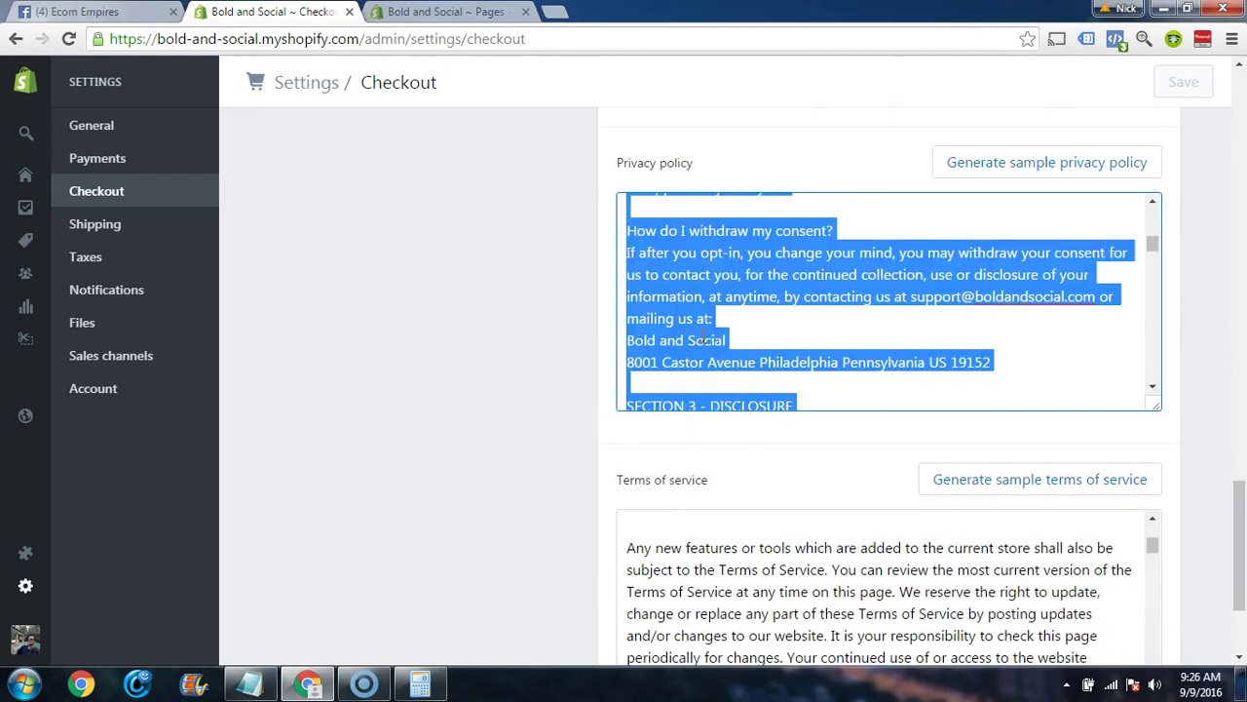
pyautogui.click(468, 21)
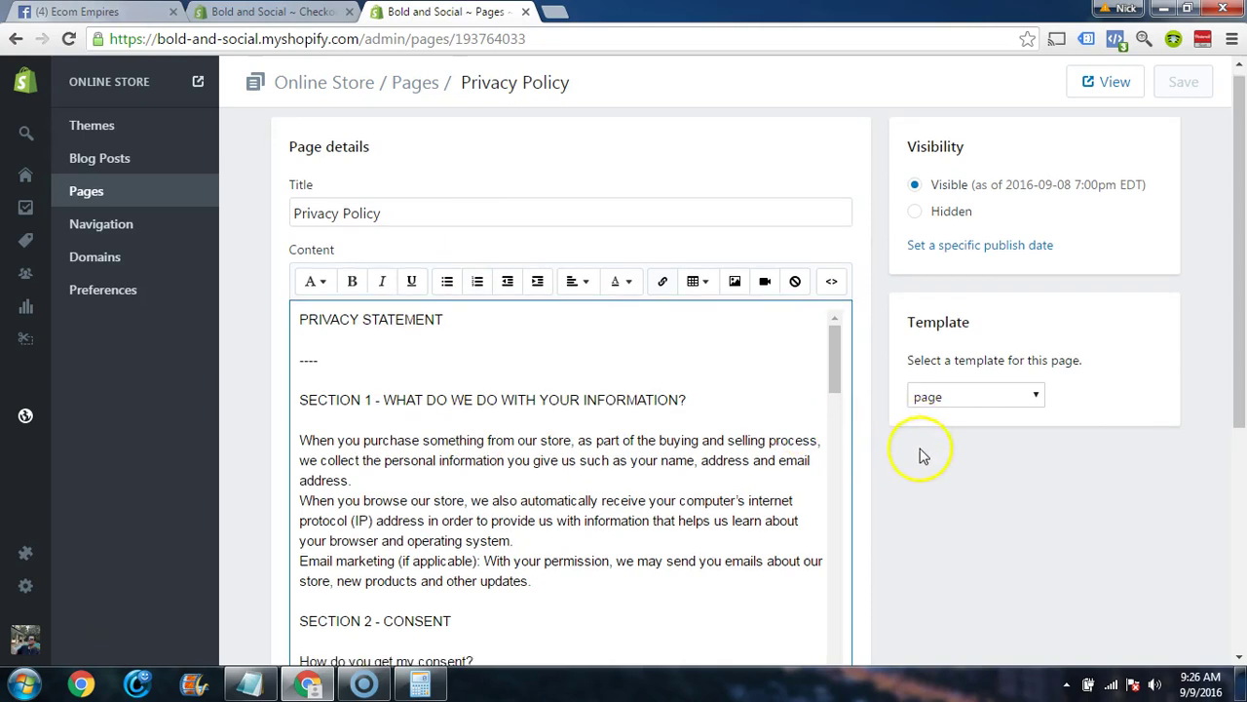
pyautogui.scroll(-3, 922, 458)
pyautogui.scroll(3, 977, 478)
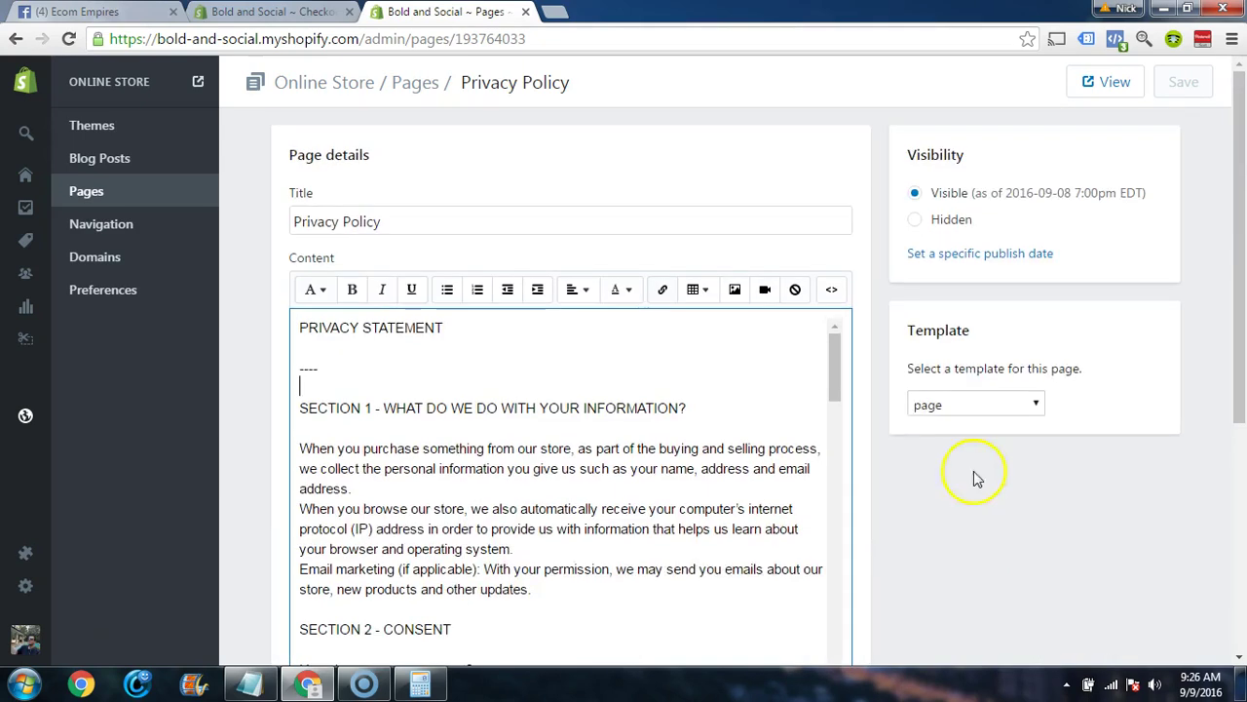
# - Open the Terms of Service page, select the whole terms of service statement in the checkout settings, and compare it with the page's content
pyautogui.click(89, 194)
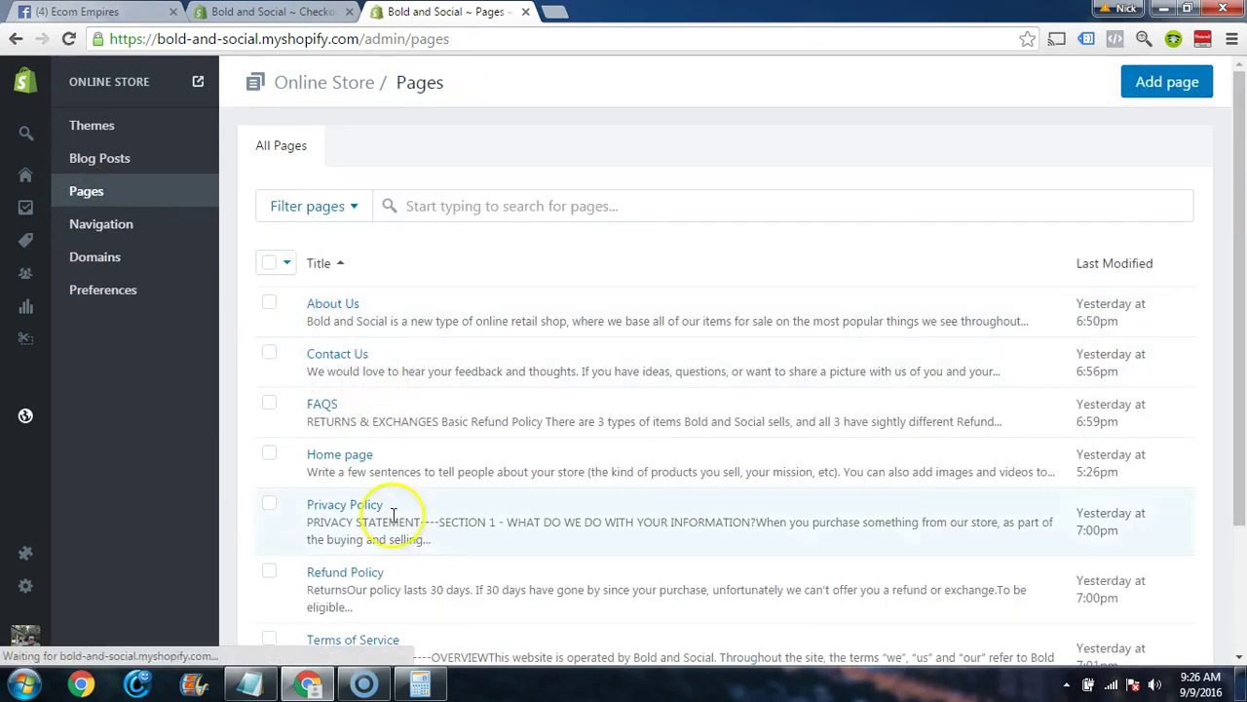
pyautogui.scroll(-1, 401, 546)
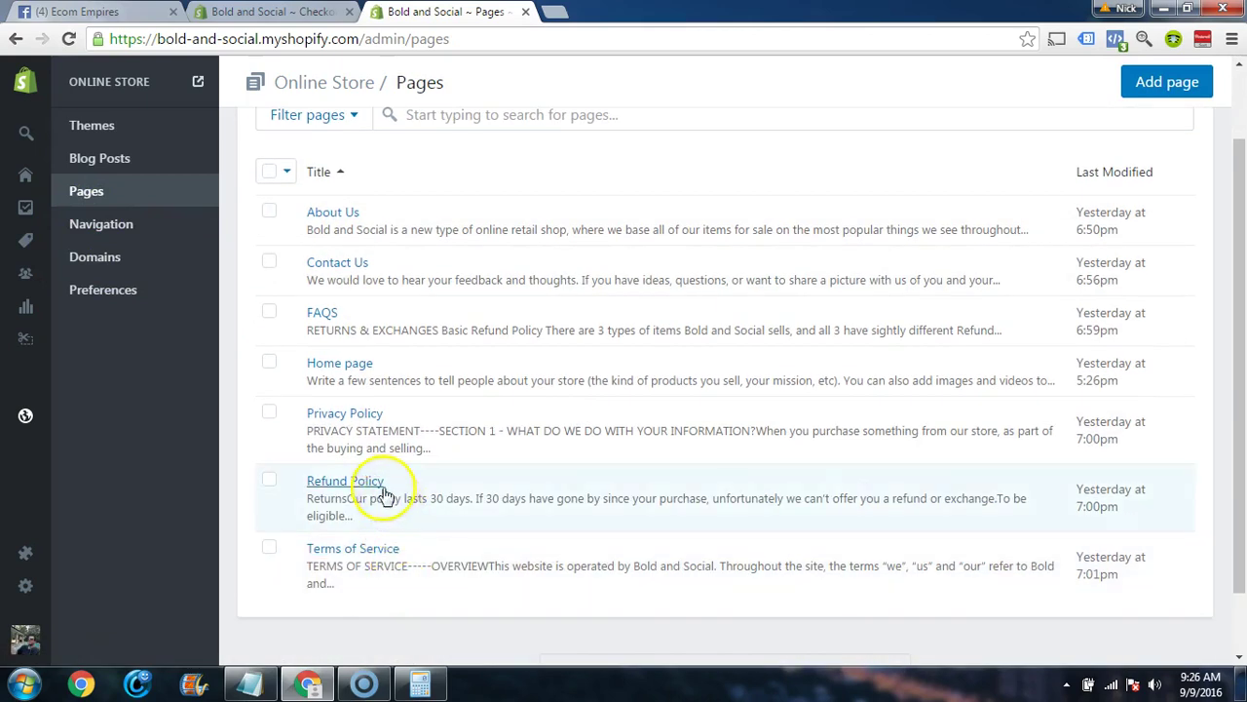
pyautogui.click(380, 554)
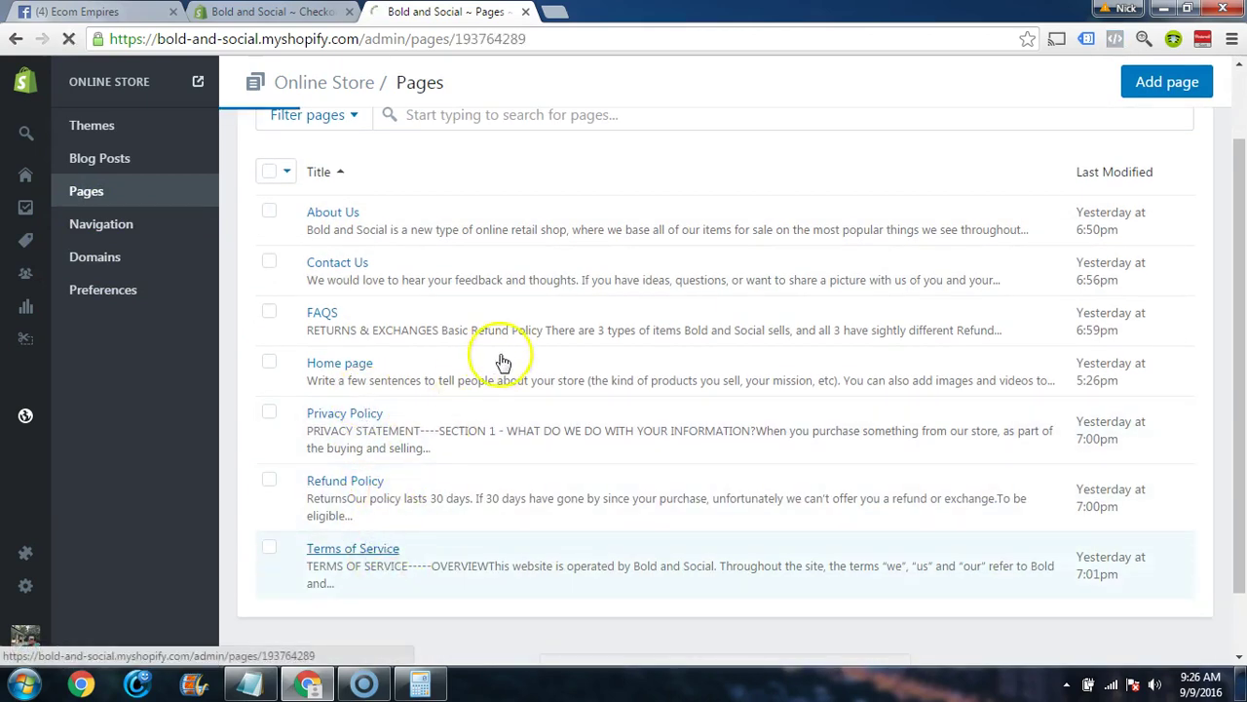
pyautogui.click(322, 21)
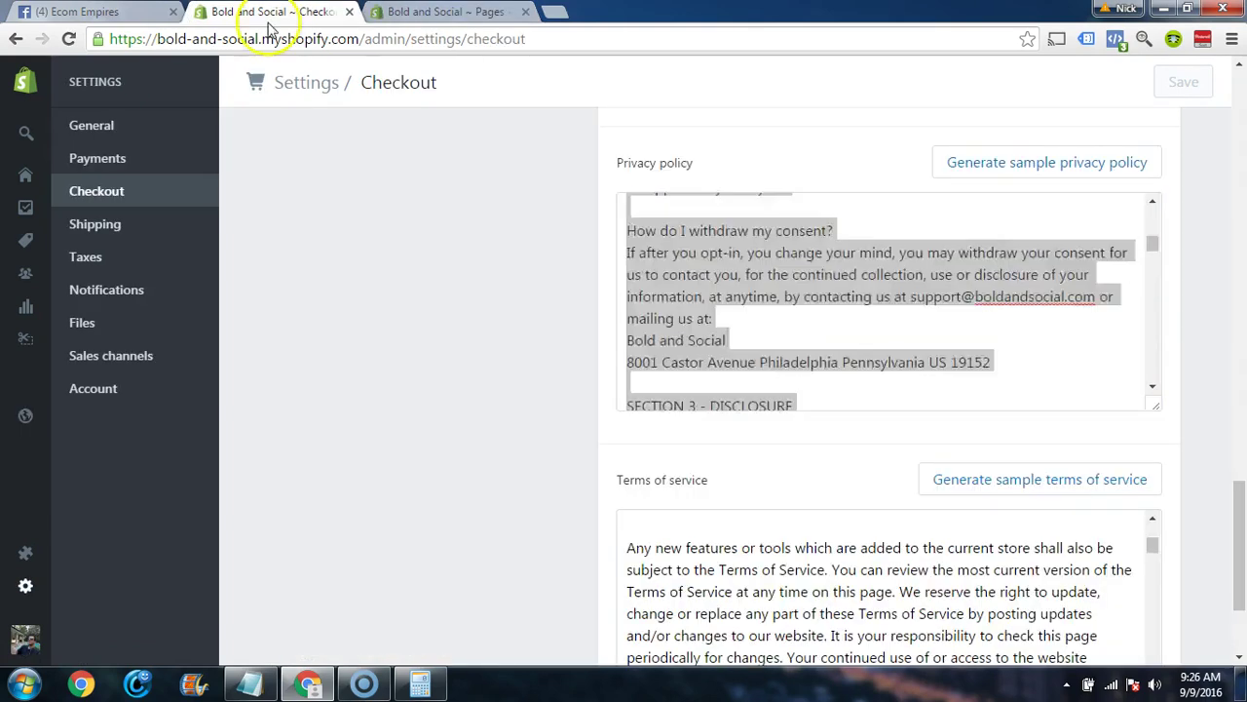
pyautogui.scroll(-2, 438, 445)
pyautogui.click(779, 464)
pyautogui.hotkey('ctrl', 'a')
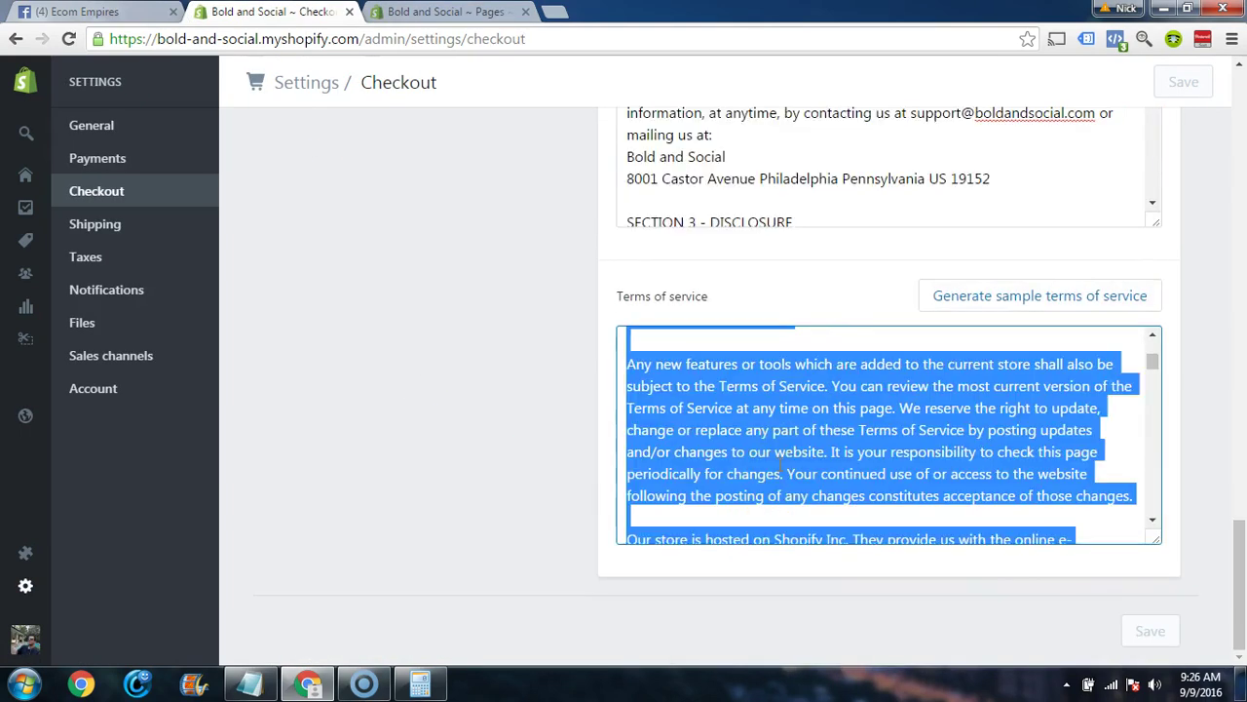
pyautogui.hotkey('ctrl', 'Tab')
pyautogui.click(460, 393)
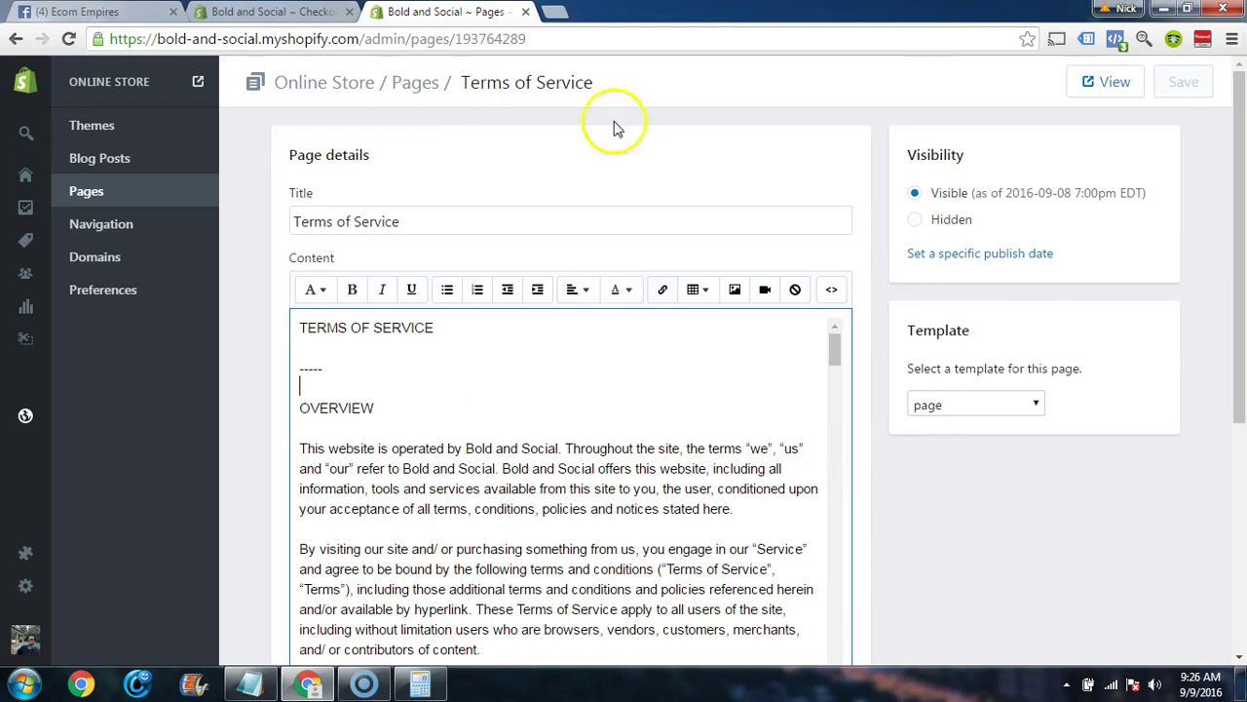
# - Return to the Pages list, open the live storefront, and read through the Refund Policy page linked in its footer
pyautogui.click(136, 195)
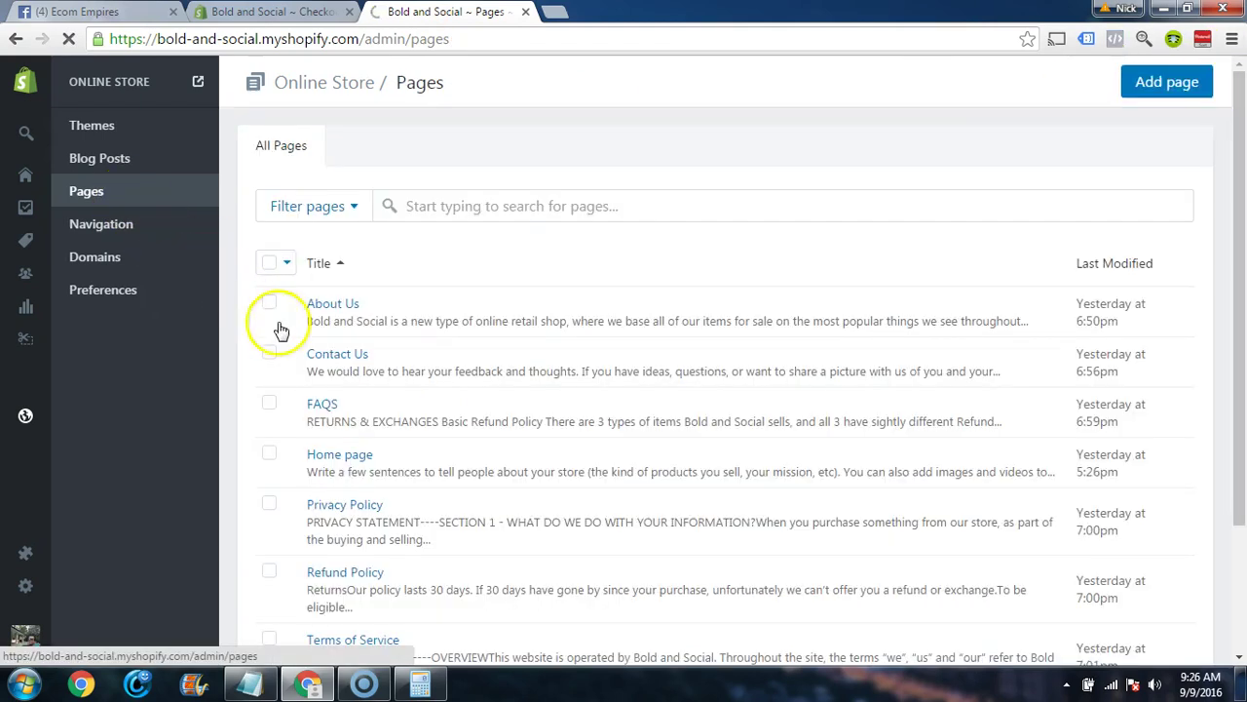
pyautogui.scroll(-1, 378, 516)
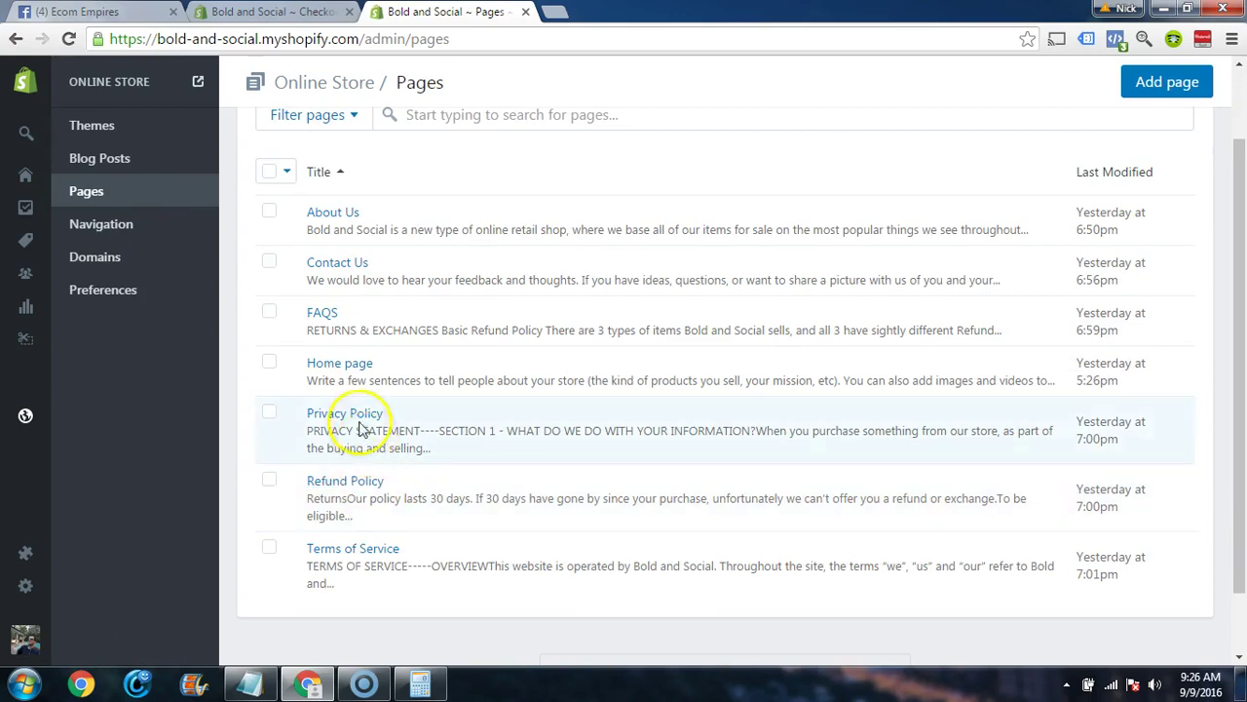
pyautogui.click(198, 81)
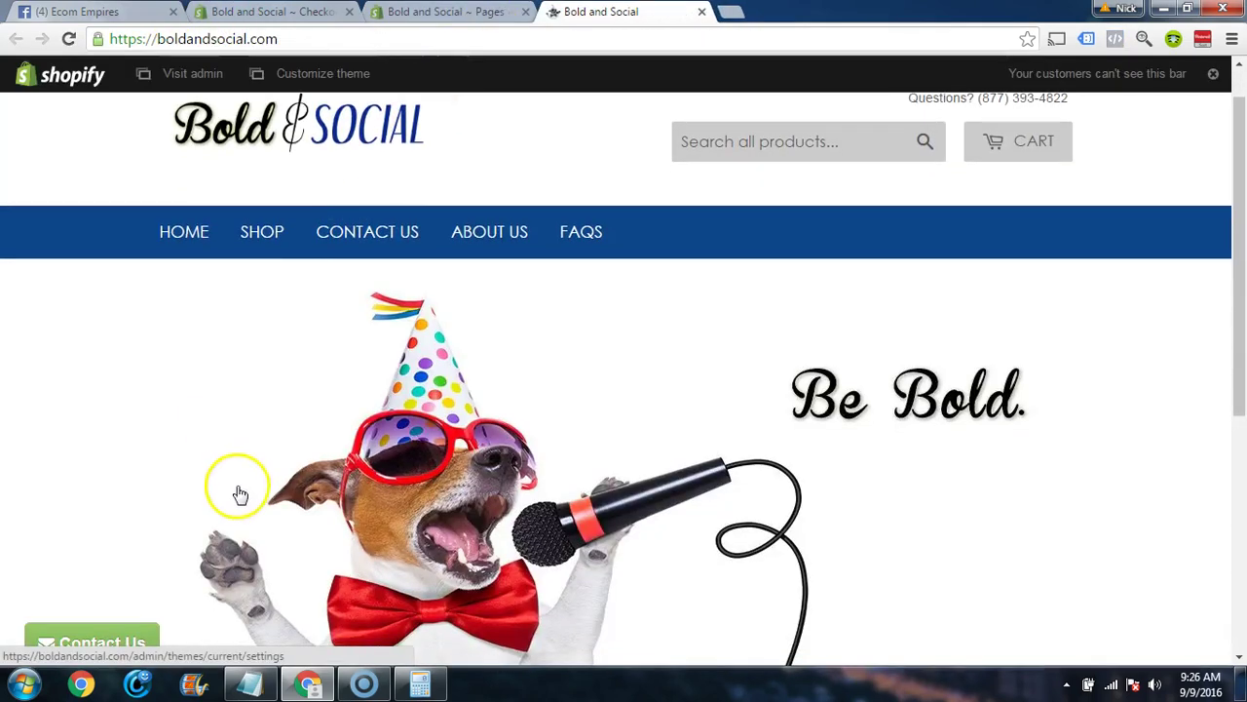
pyautogui.scroll(-4, 236, 496)
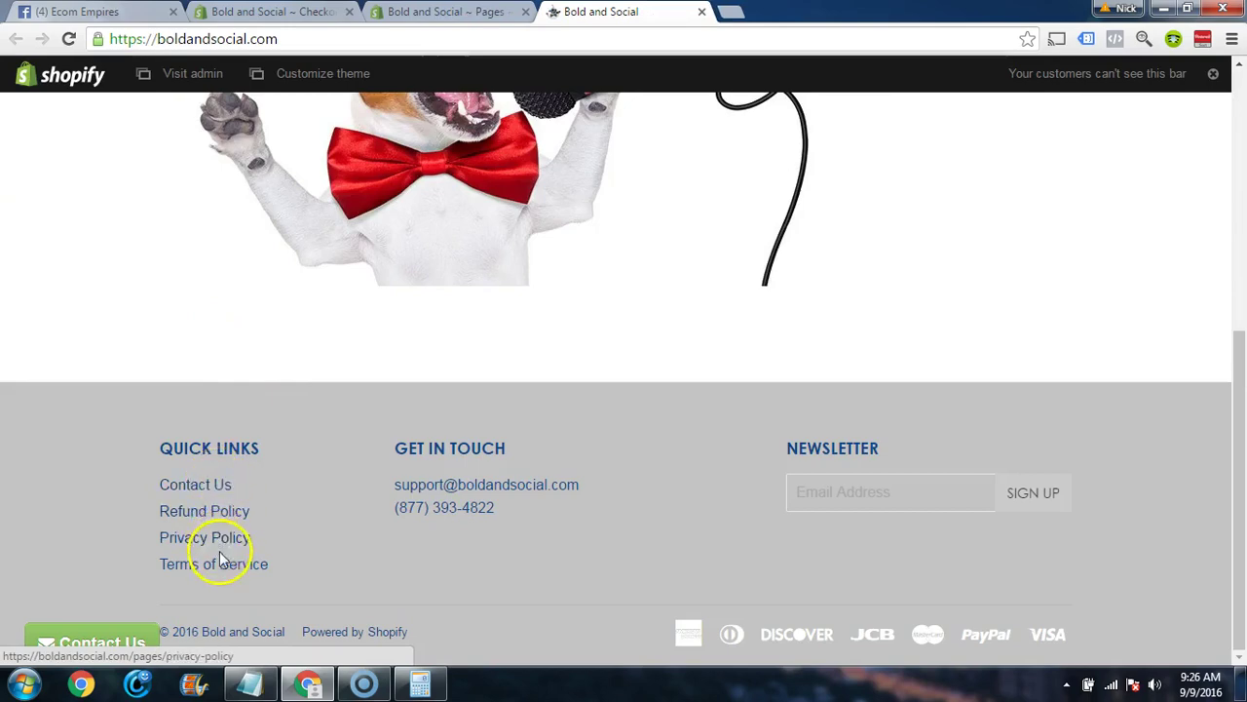
pyautogui.click(230, 513)
pyautogui.scroll(-10, 663, 371)
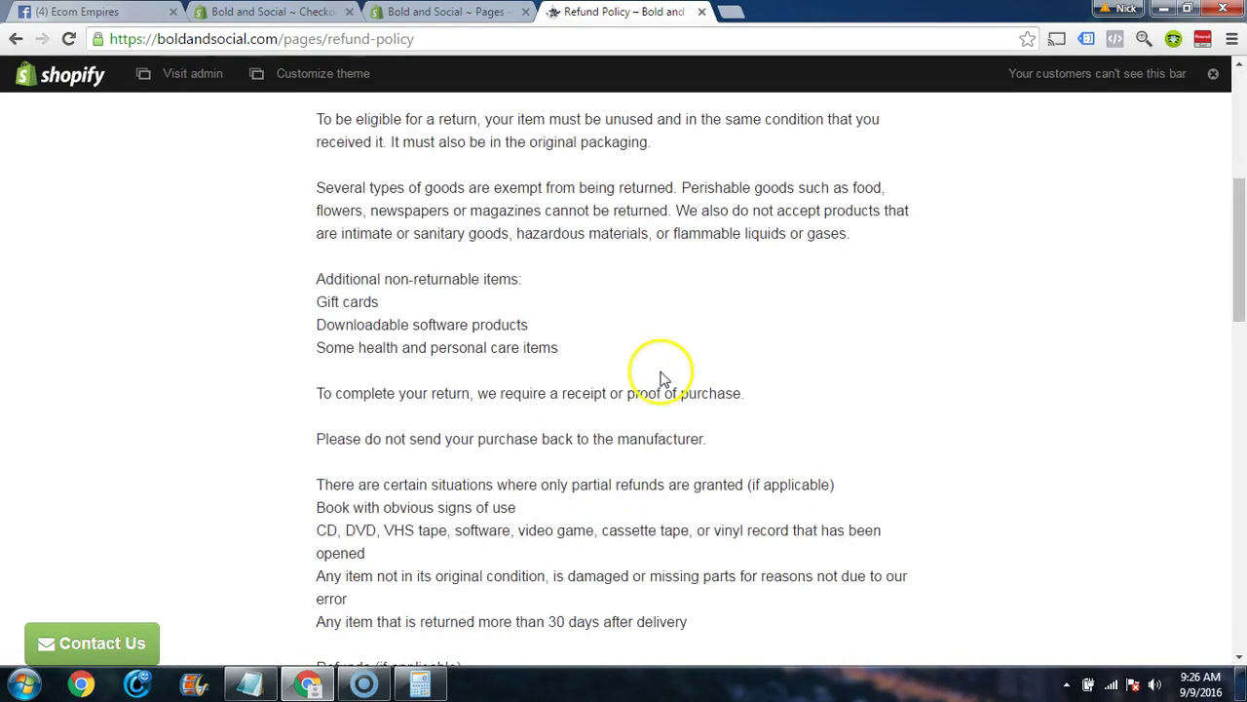
pyautogui.scroll(-6, 657, 377)
pyautogui.scroll(15, 651, 376)
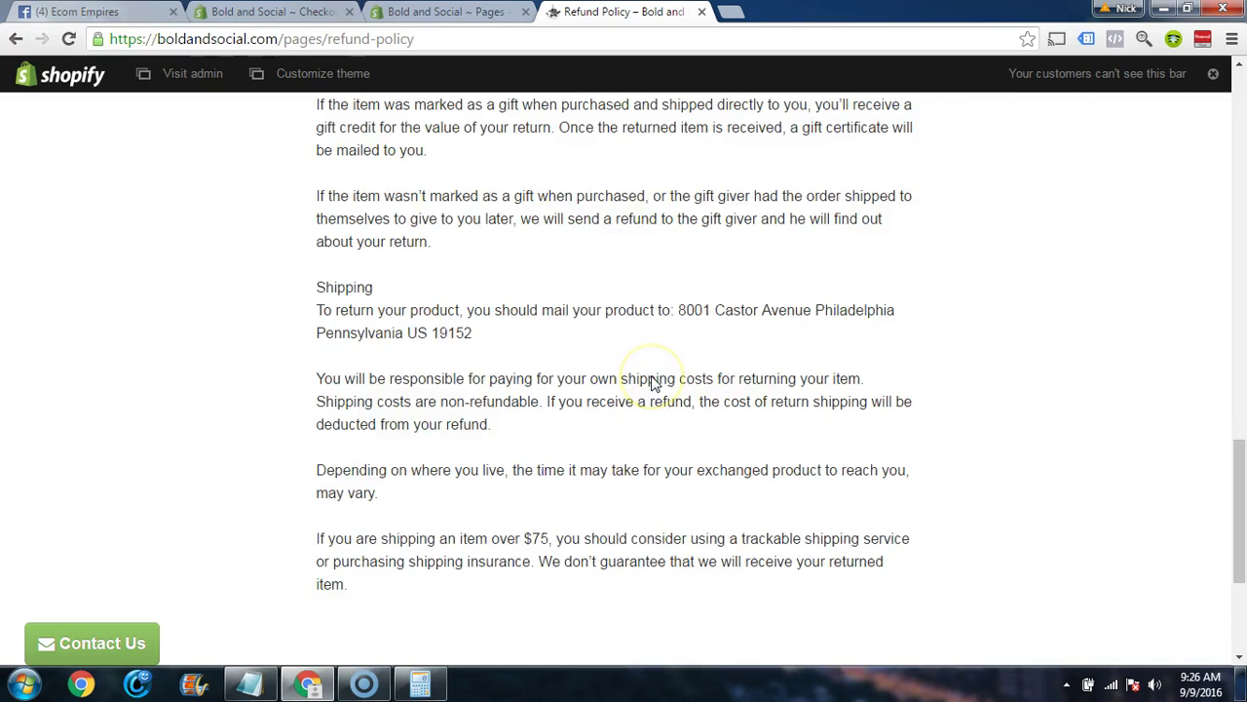
pyautogui.scroll(3, 648, 384)
pyautogui.click(1000, 224)
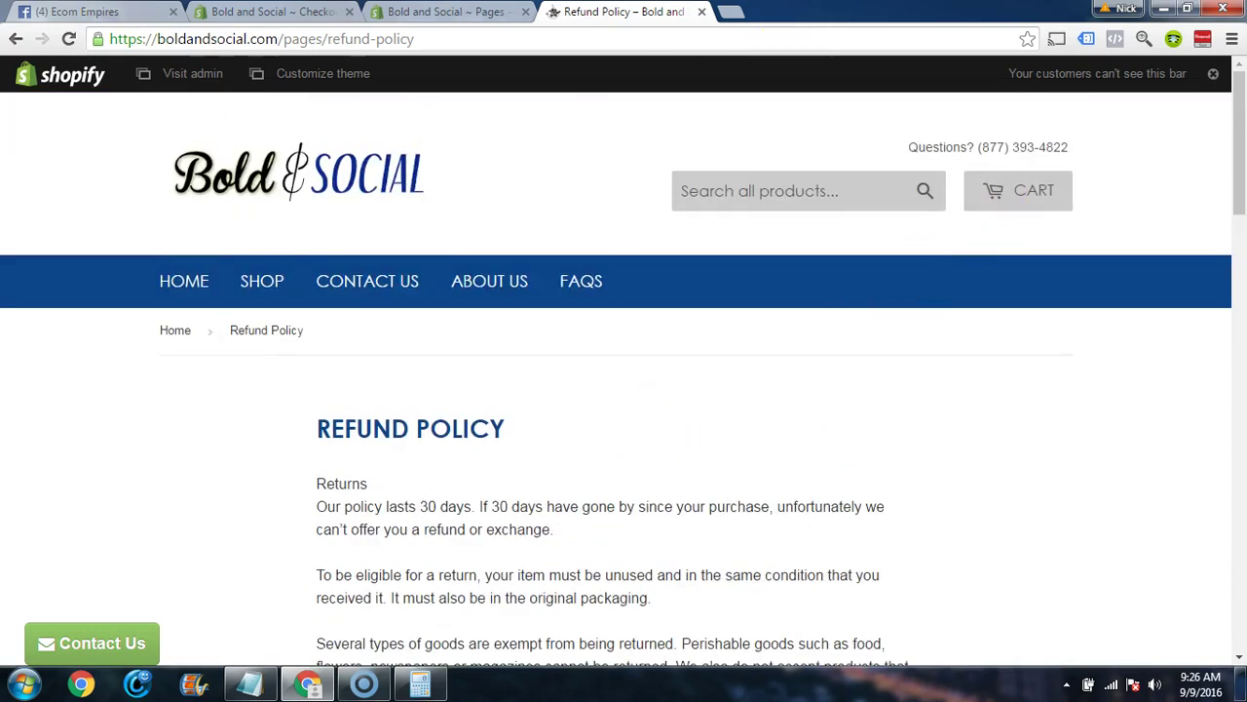
# - Look over the refund, privacy and terms of service statements in the checkout settings again
pyautogui.hotkey('ctrl', 'shift', 'Tab')
pyautogui.hotkey('ctrl', 'shift', 'Tab')
pyautogui.scroll(8, 334, 354)
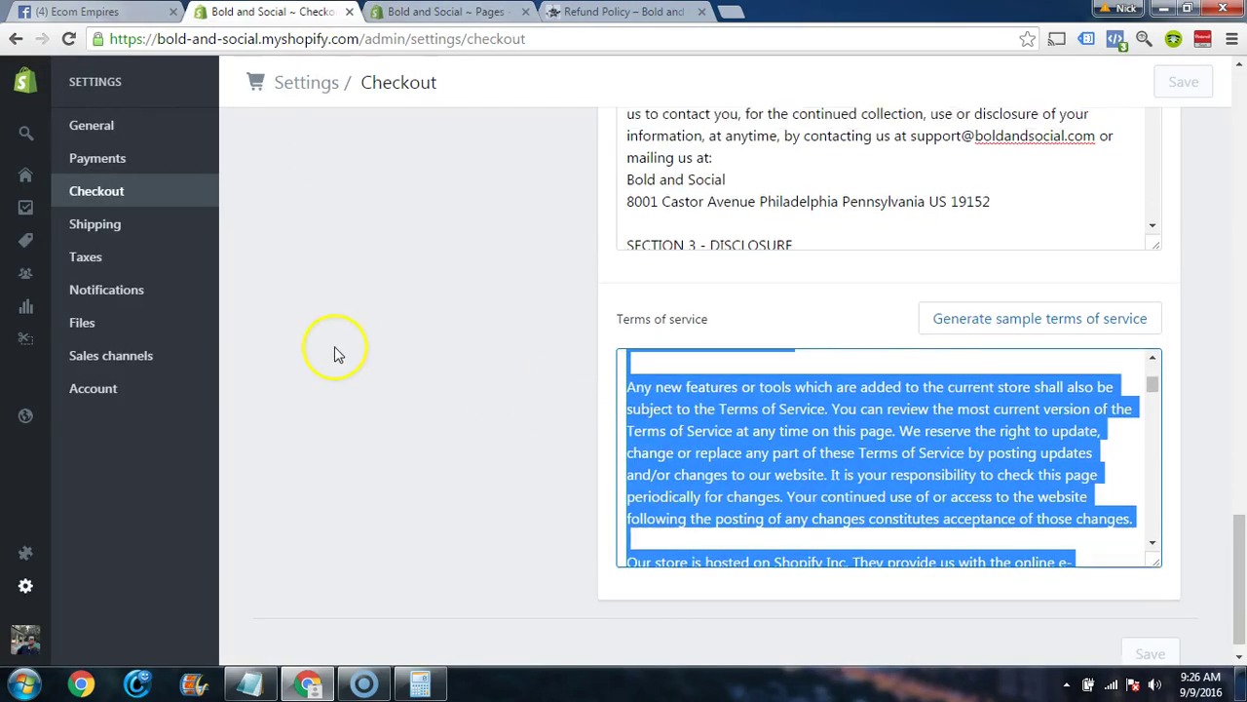
pyautogui.scroll(-3, 554, 371)
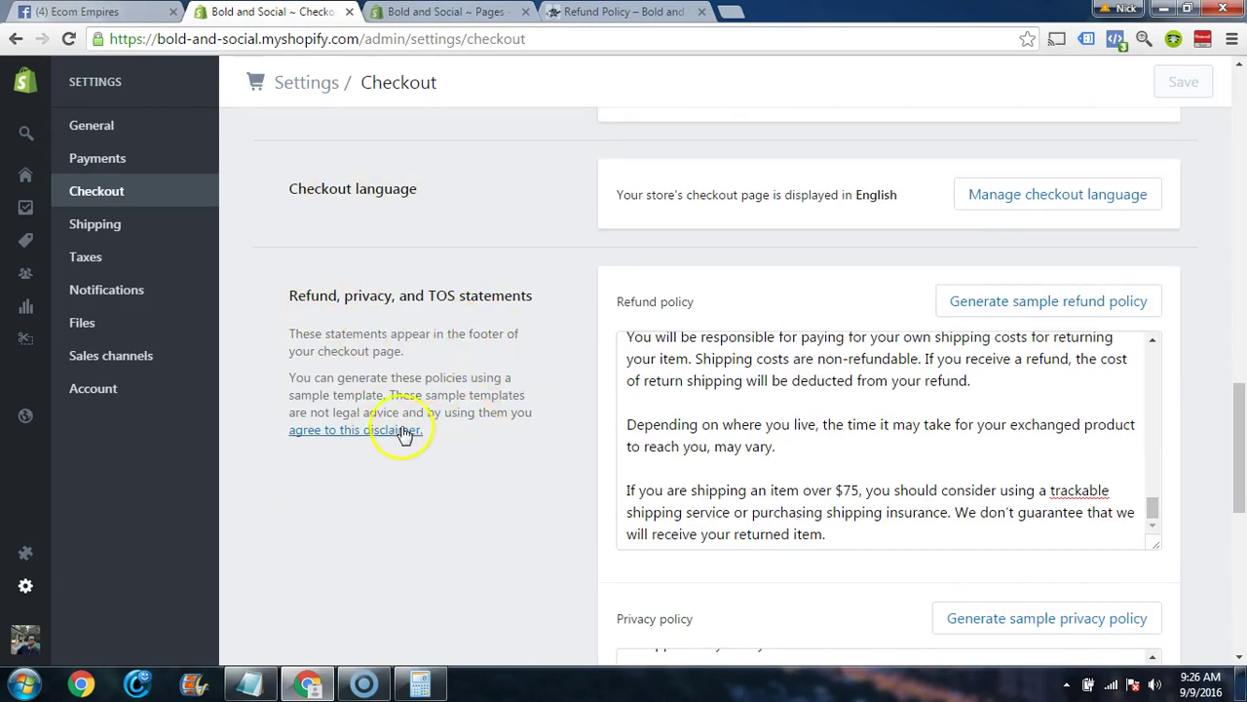
pyautogui.scroll(-8, 556, 393)
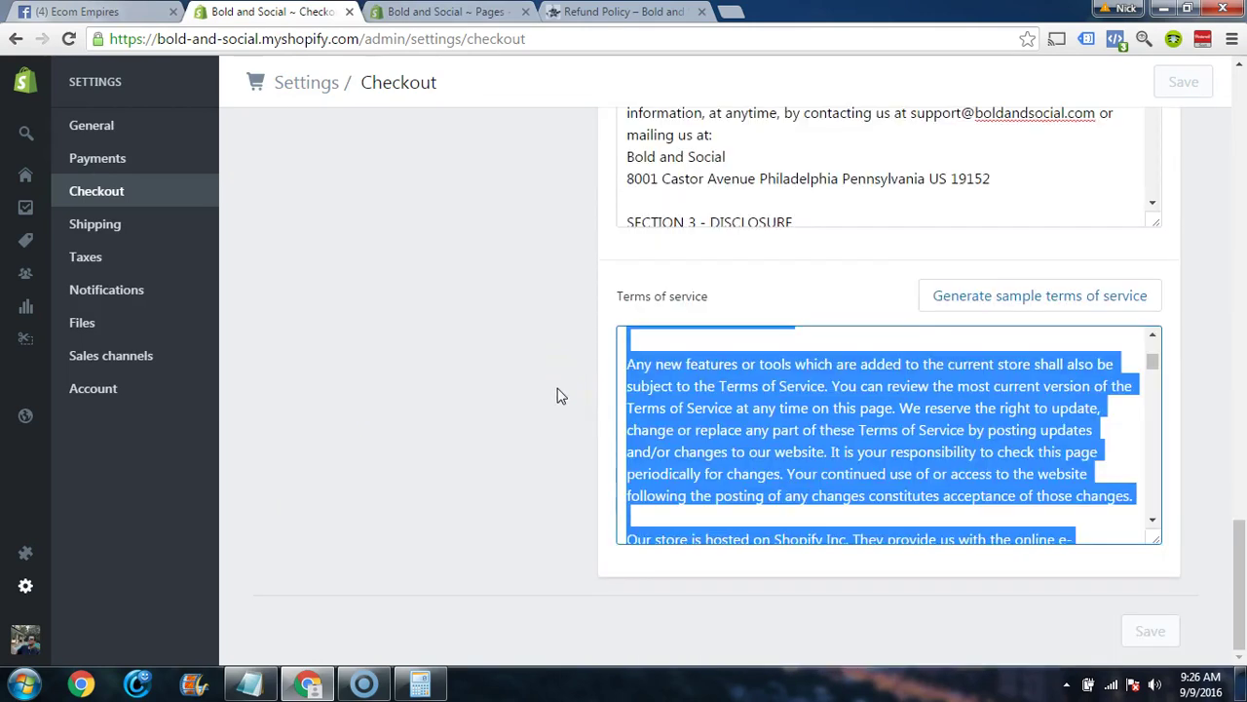
pyautogui.scroll(7, 561, 395)
pyautogui.scroll(4, 561, 395)
# - Review the storefront's Refund Policy page down to the policy links in the footer
pyautogui.click(614, 12)
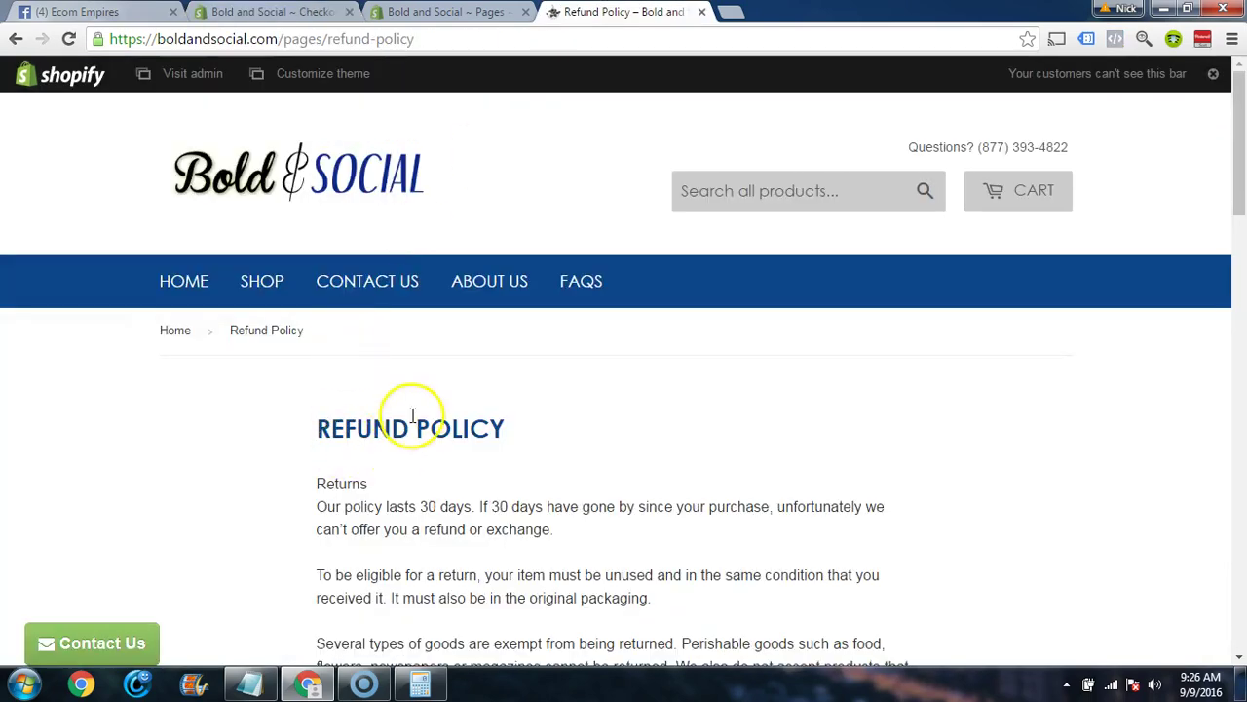
pyautogui.scroll(-17, 400, 358)
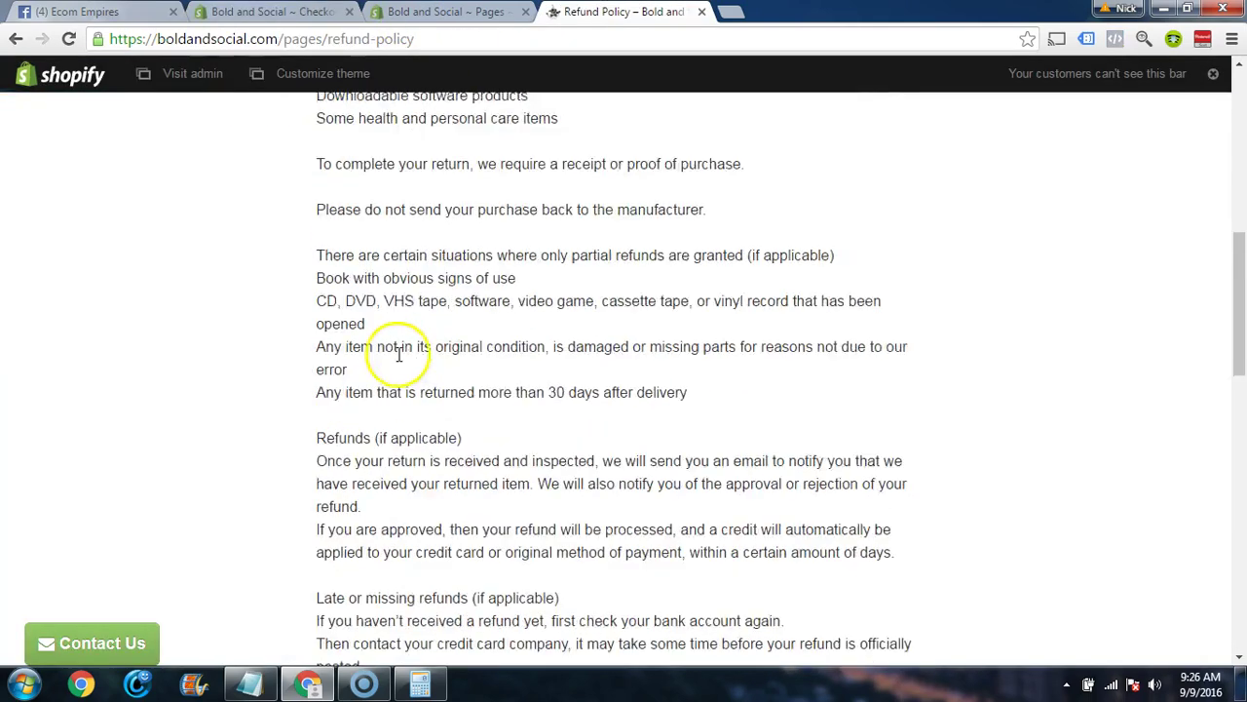
pyautogui.scroll(-5, 335, 454)
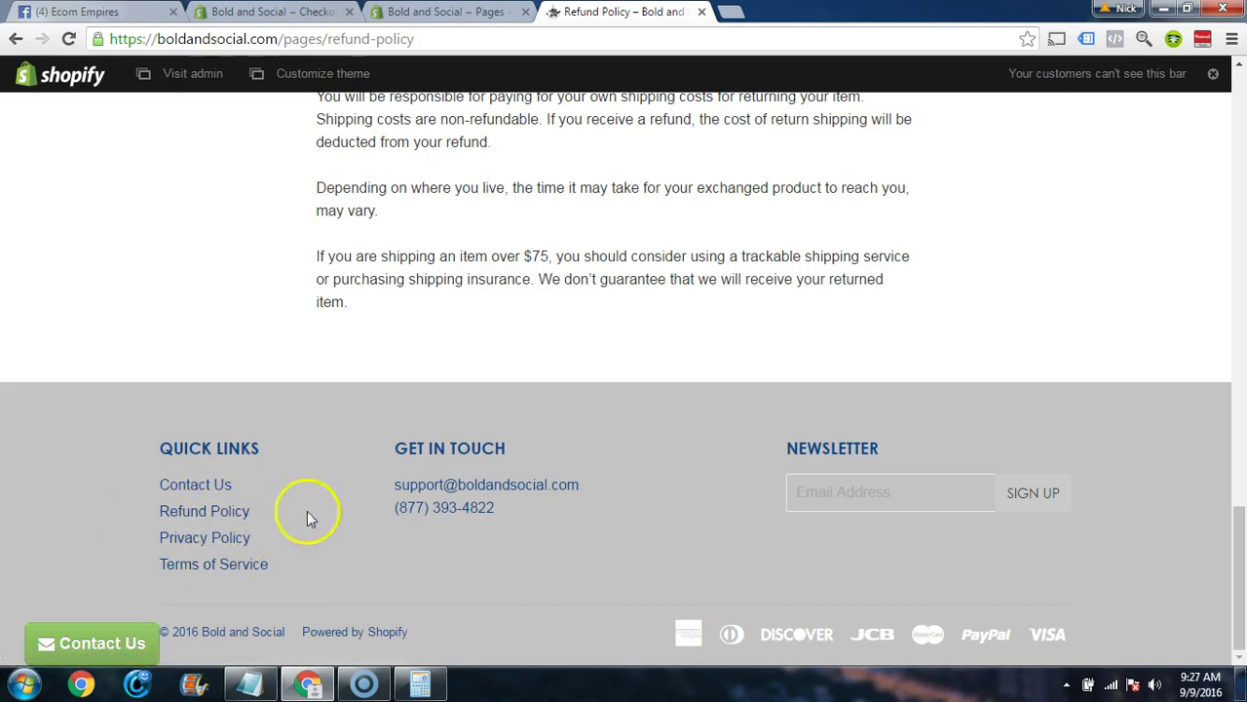
# - Go back to the checkout settings and close their browser tab
pyautogui.hotkey('ctrl', '2')
pyautogui.scroll(5, 497, 234)
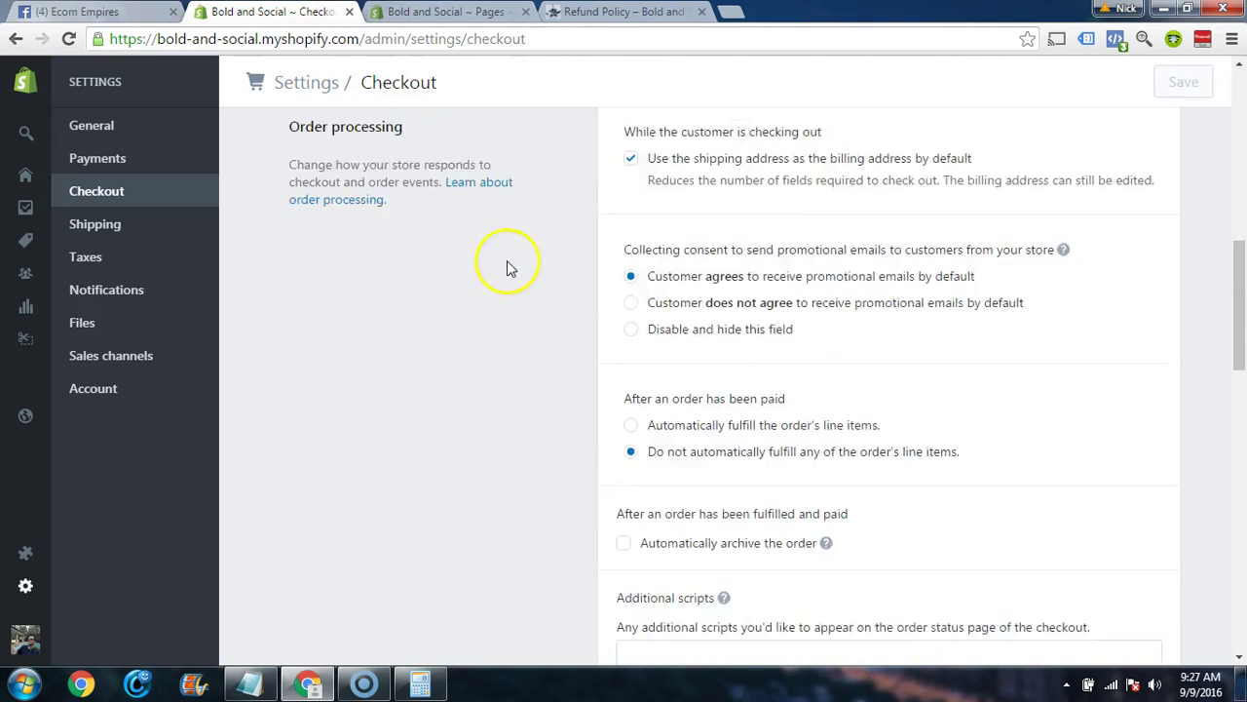
pyautogui.click(349, 12)
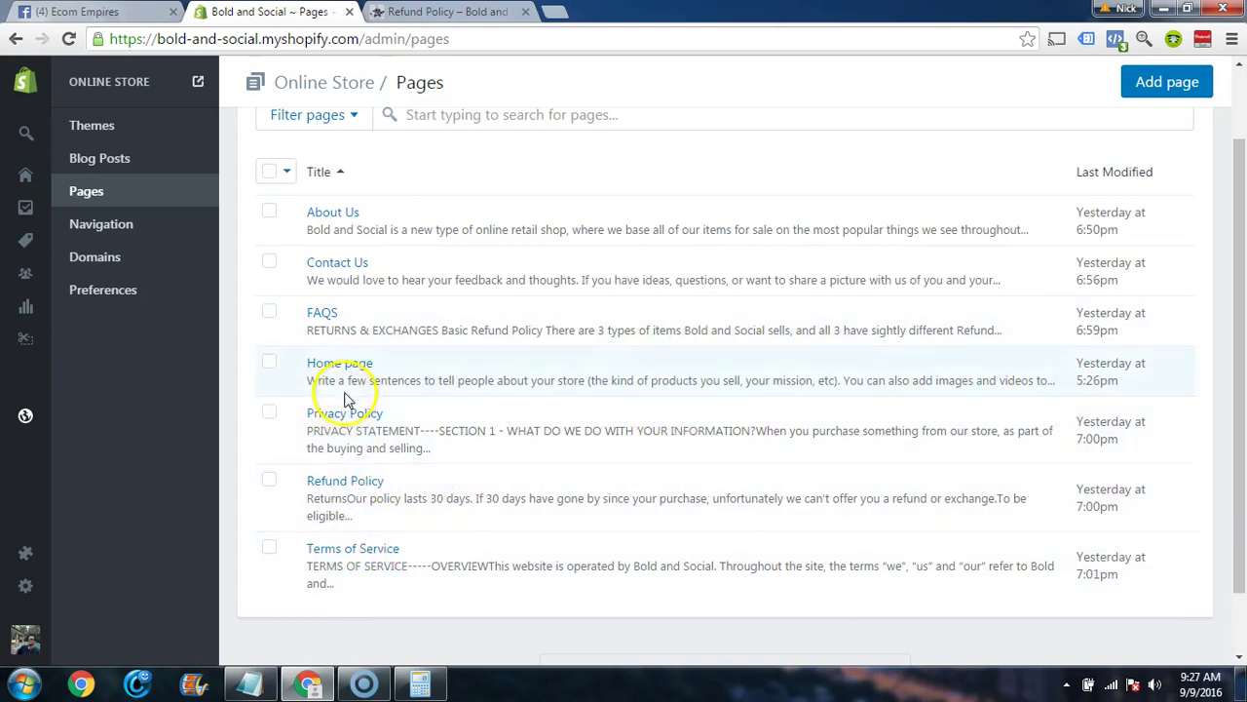
# - Open the Contact Us page from the Pages list and check its template options, choosing page.contact
pyautogui.scroll(1, 336, 398)
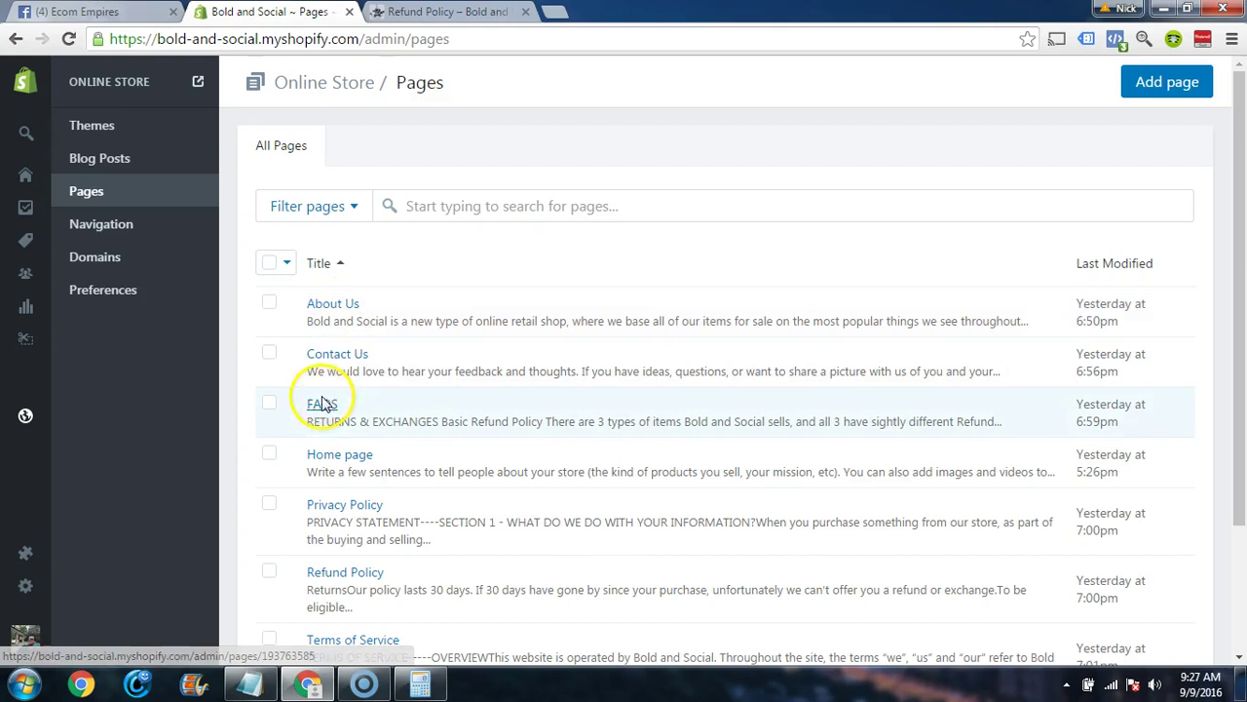
pyautogui.click(337, 355)
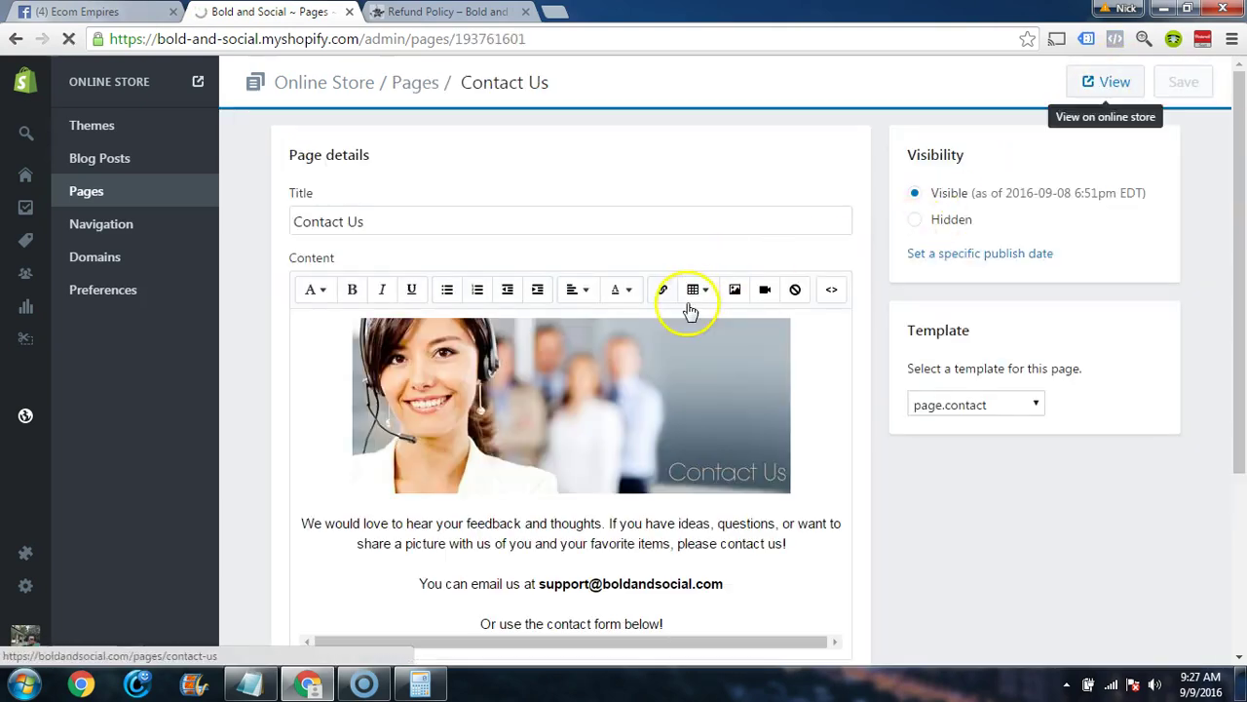
pyautogui.scroll(-1, 1023, 467)
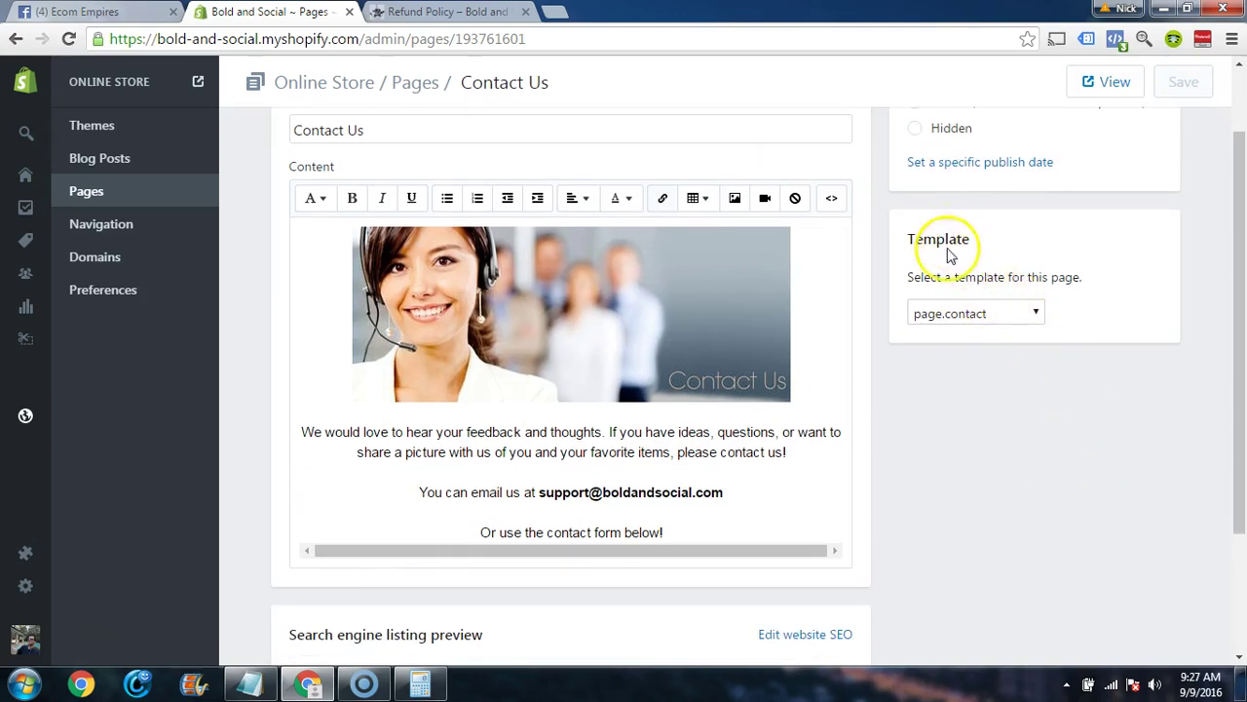
pyautogui.click(960, 317)
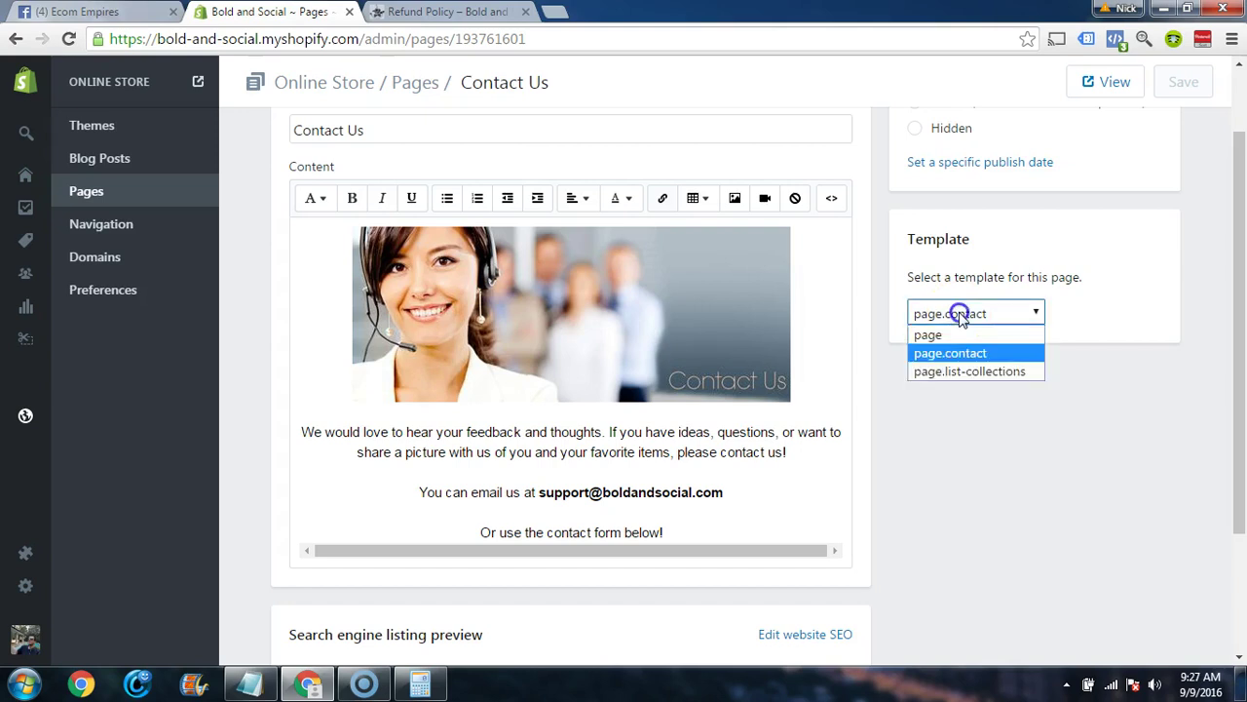
pyautogui.click(963, 356)
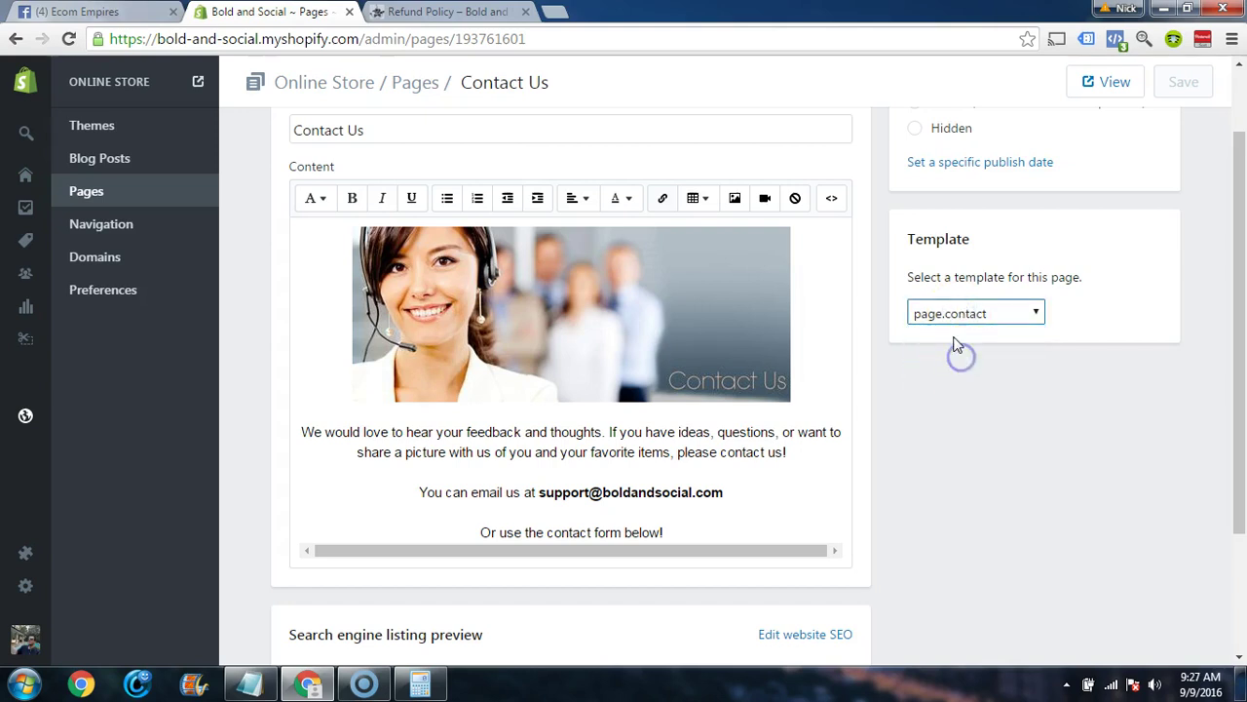
pyautogui.click(973, 322)
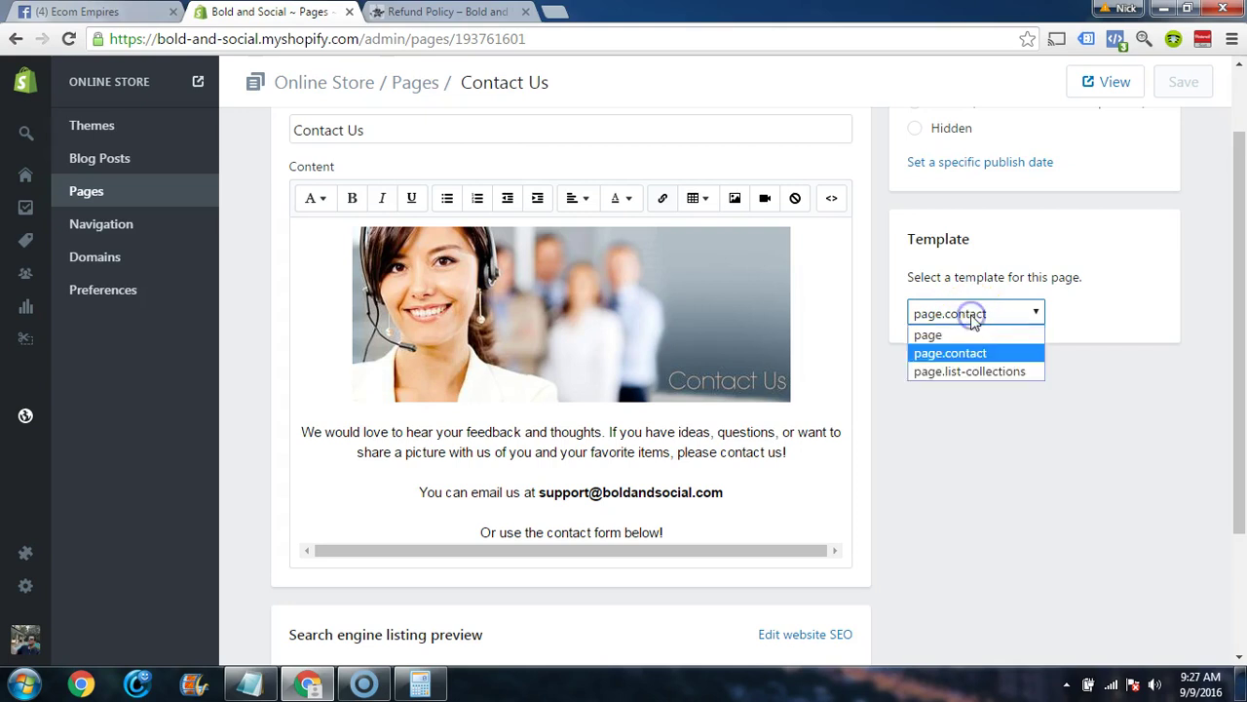
pyautogui.click(972, 323)
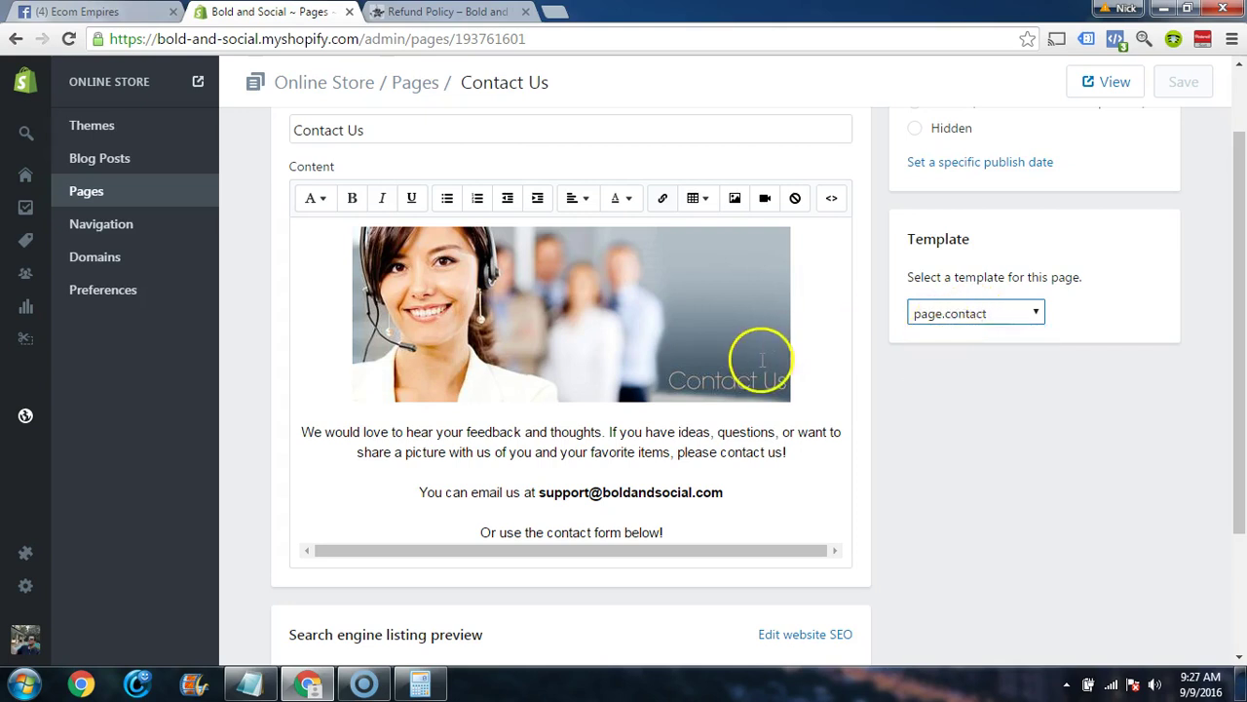
# - Look over the Contact Us page's content and its search engine listing preview
pyautogui.scroll(-3, 673, 492)
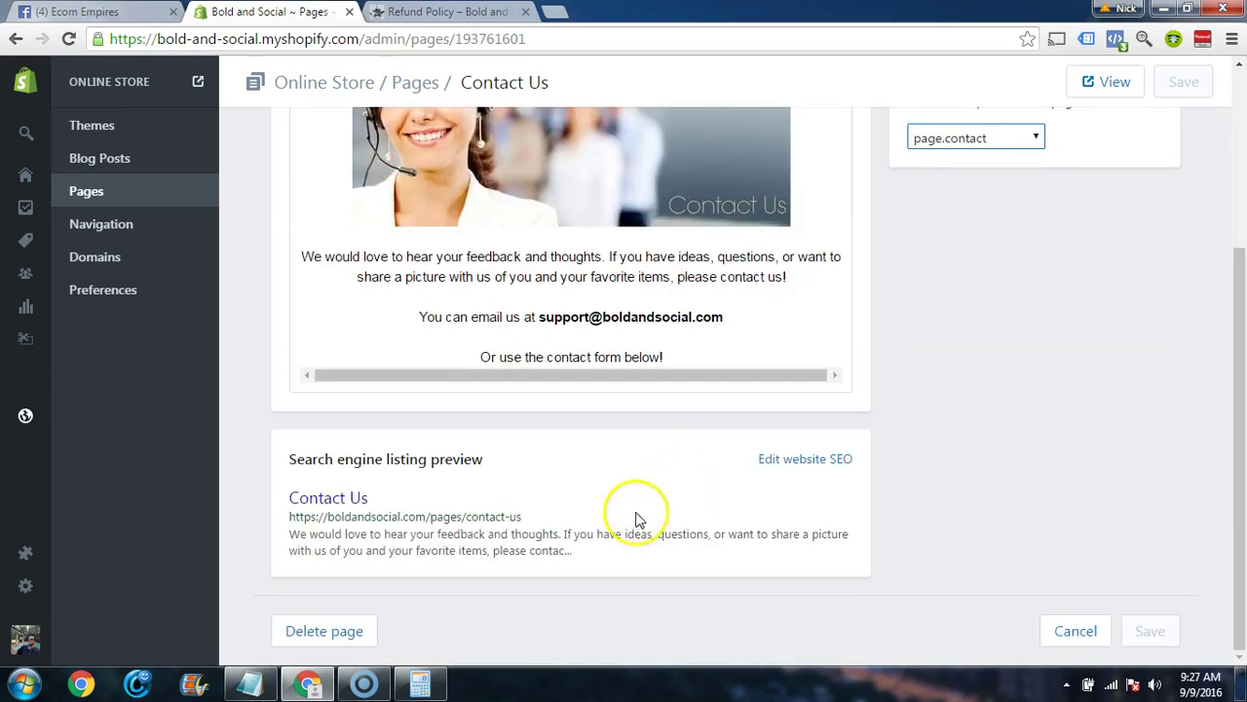
pyautogui.scroll(4, 966, 521)
pyautogui.scroll(-1, 877, 555)
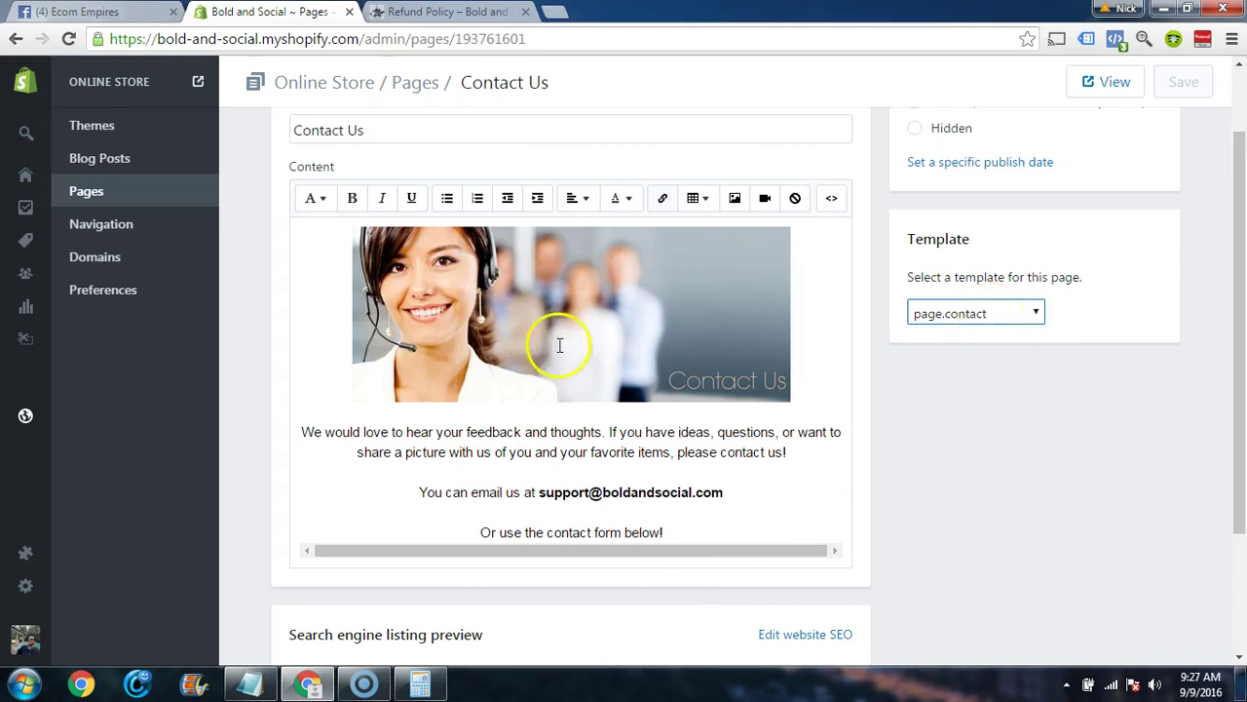
# - Browse Google Images results for "contact us" in a new browser tab, and close that tab
pyautogui.click(560, 13)
pyautogui.write('contact us')
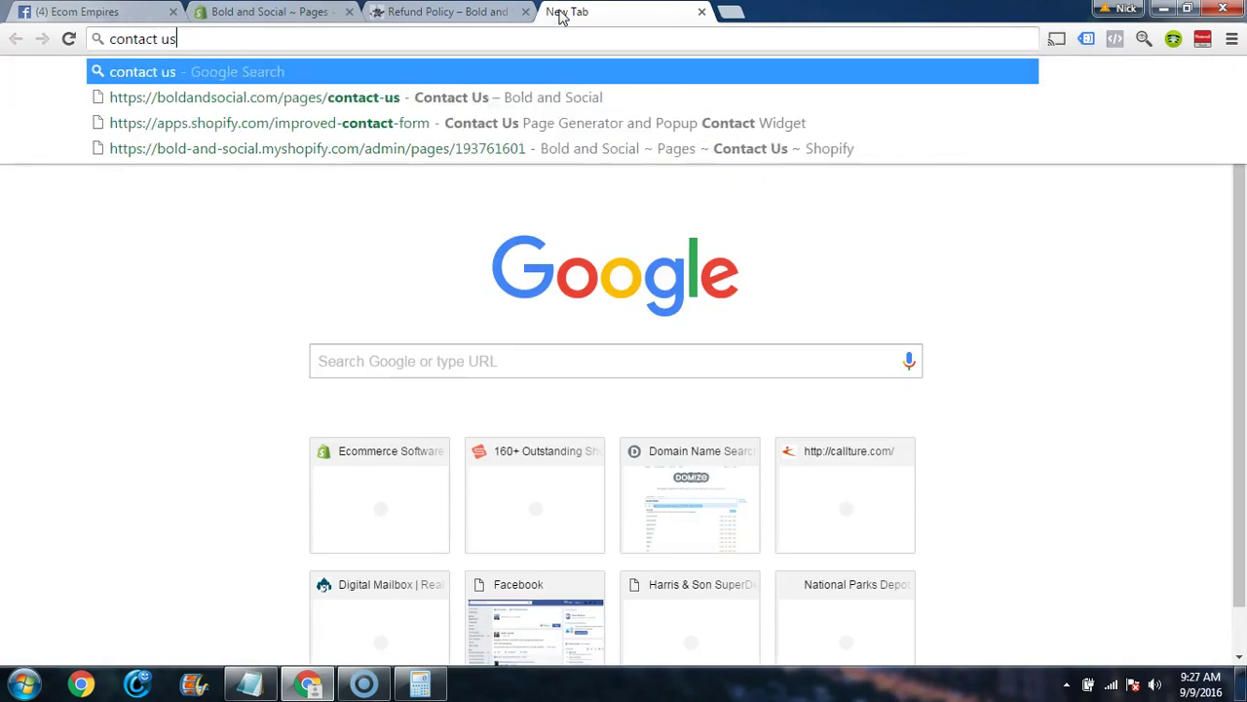
pyautogui.press('Return')
pyautogui.click(195, 136)
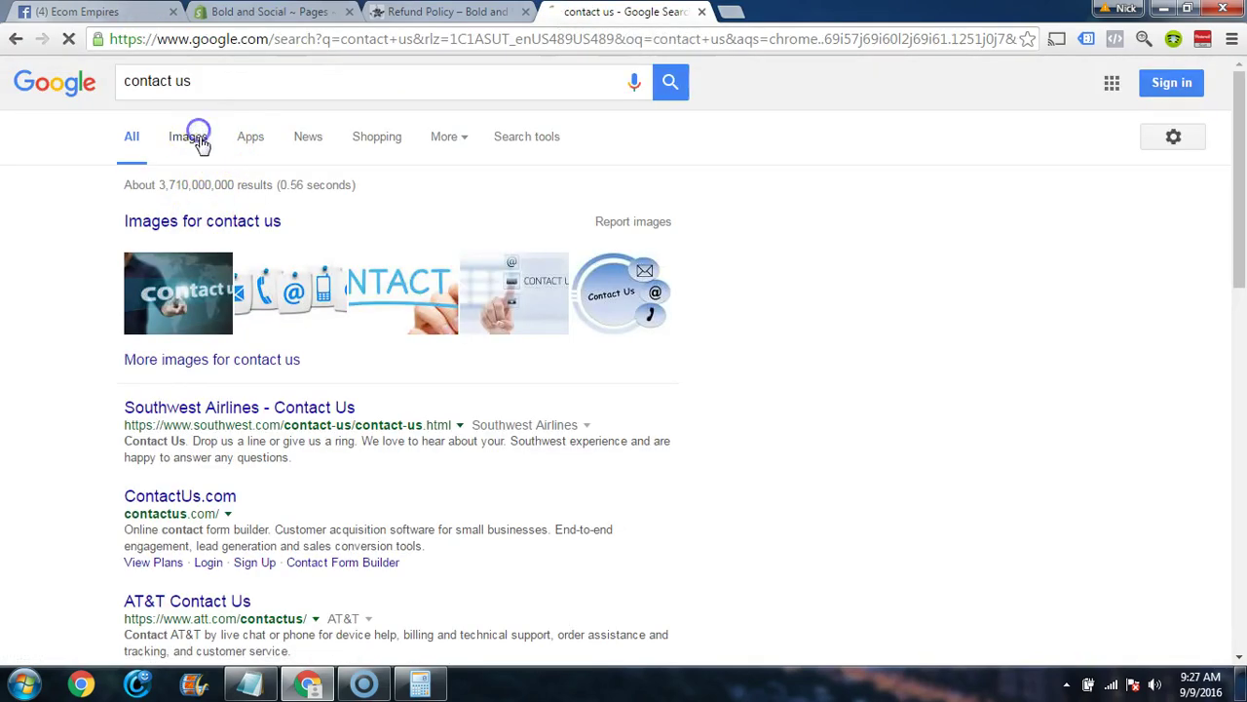
pyautogui.scroll(-5, 593, 228)
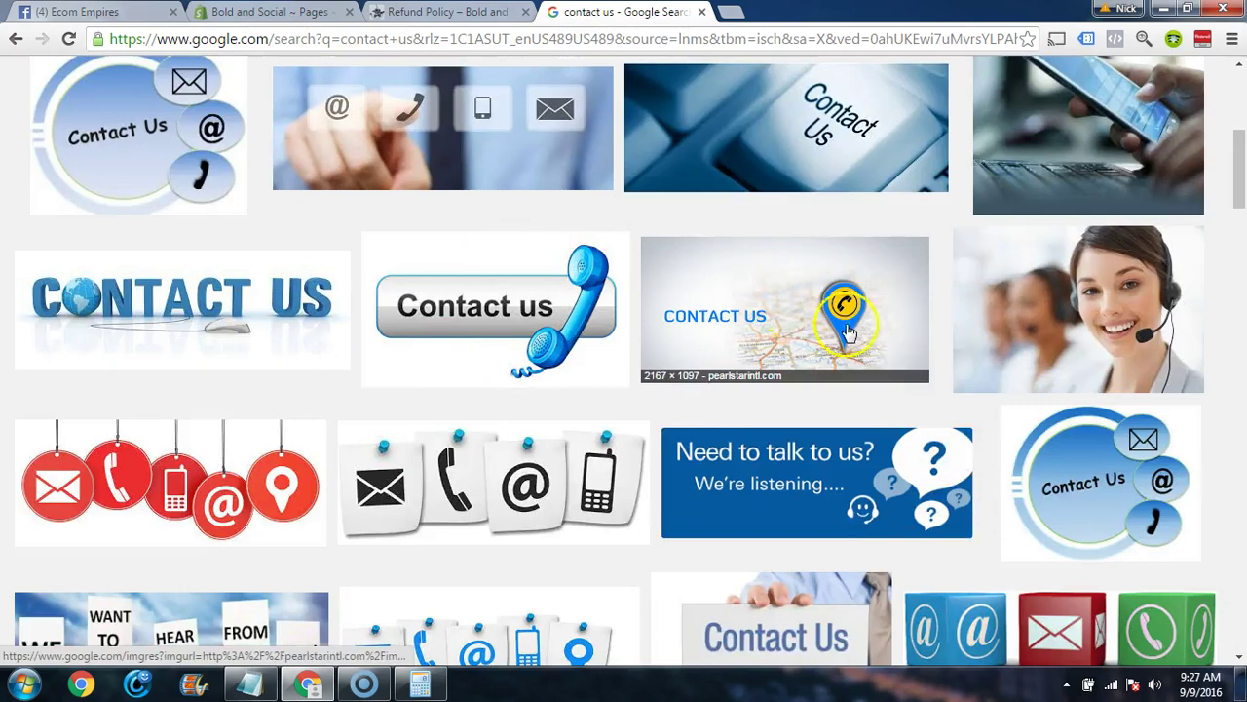
pyautogui.scroll(-5, 848, 331)
pyautogui.scroll(10, 715, 445)
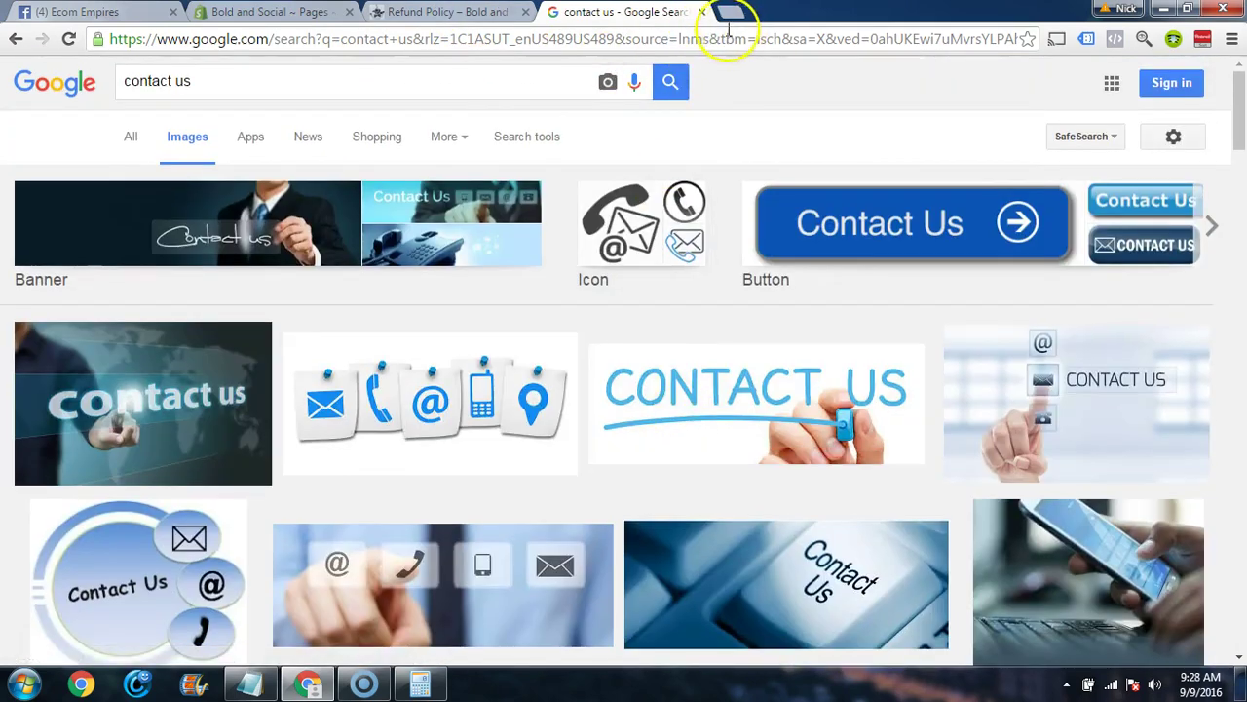
pyautogui.click(702, 11)
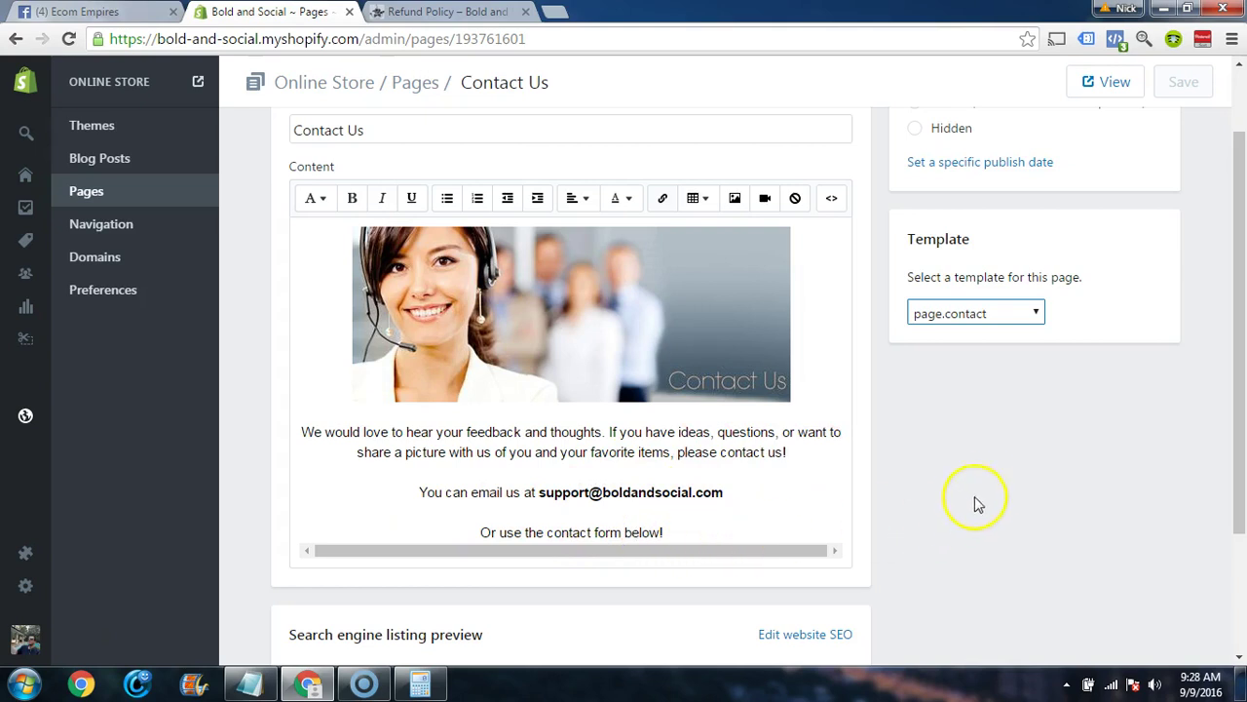
# - Open the FAQS page from the Pages list and skim its content and search engine listing preview
pyautogui.scroll(-2, 985, 495)
pyautogui.scroll(3, 985, 495)
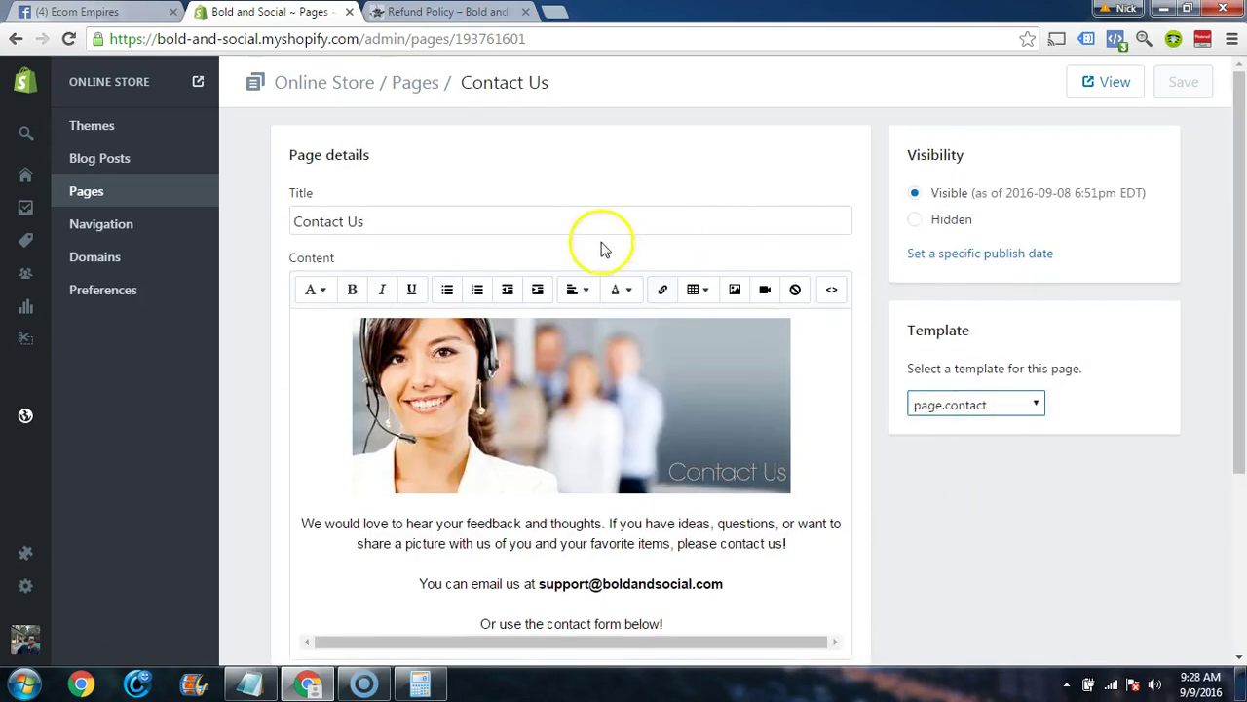
pyautogui.click(156, 195)
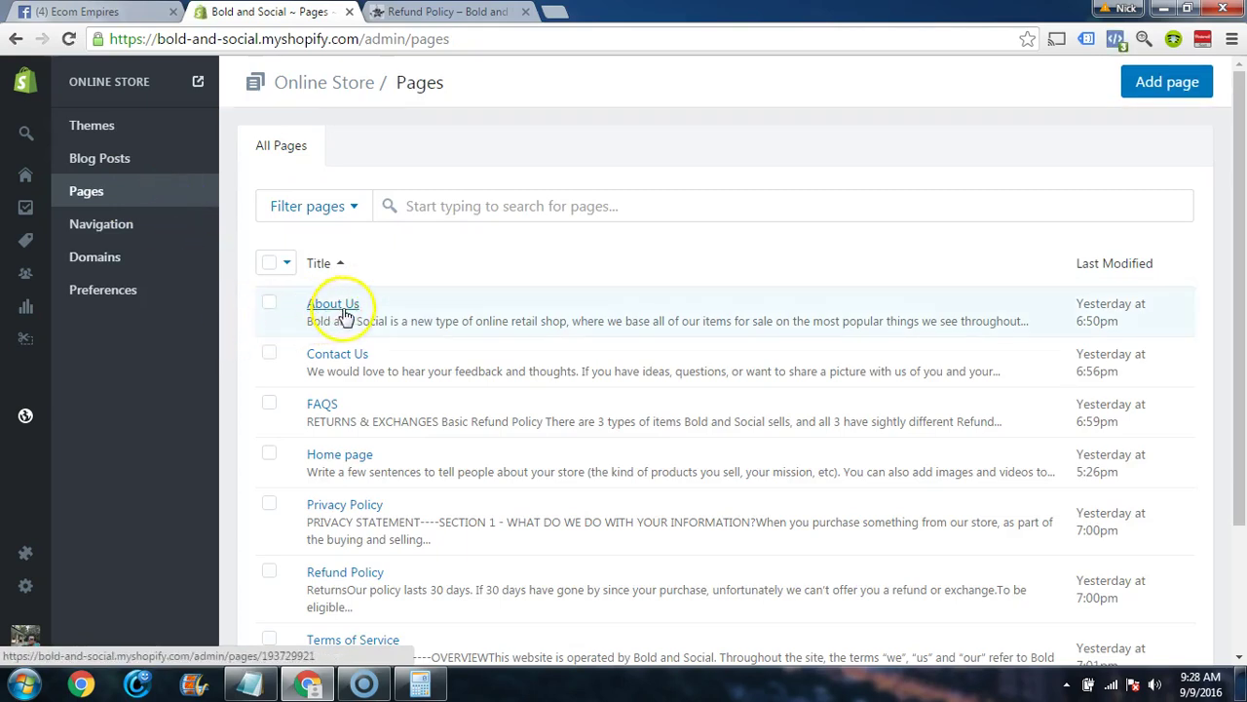
pyautogui.scroll(-2, 579, 390)
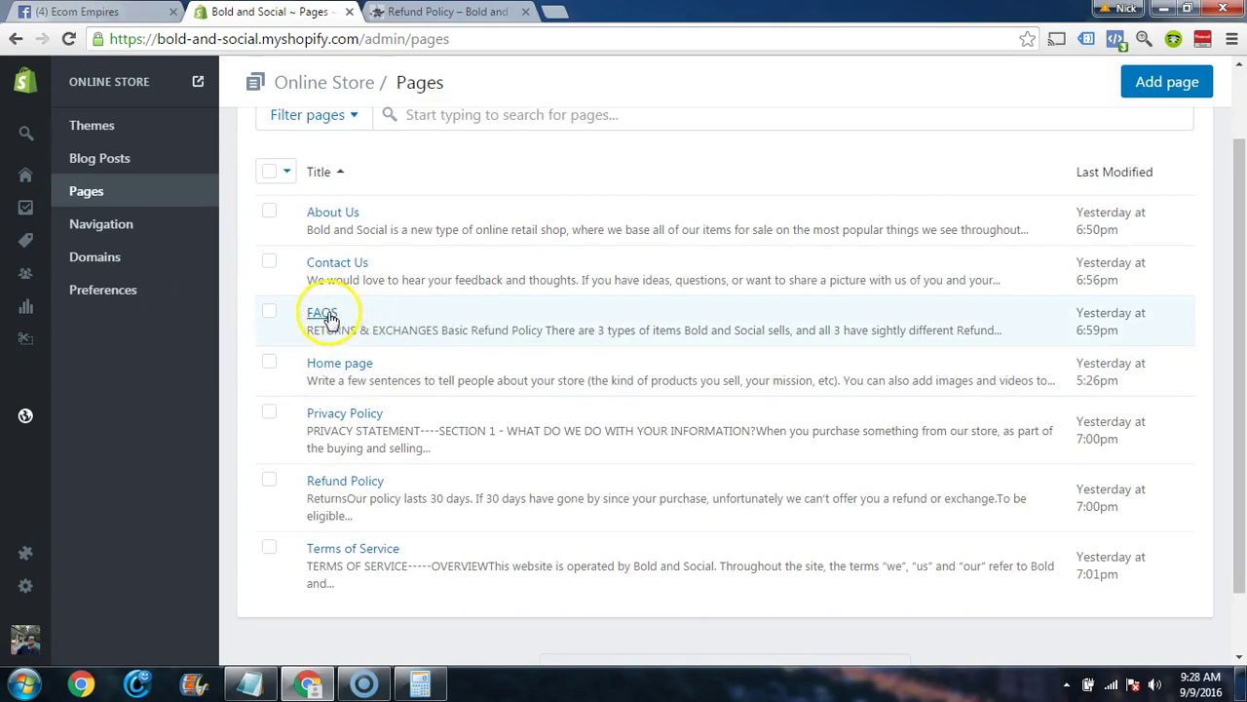
pyautogui.click(322, 312)
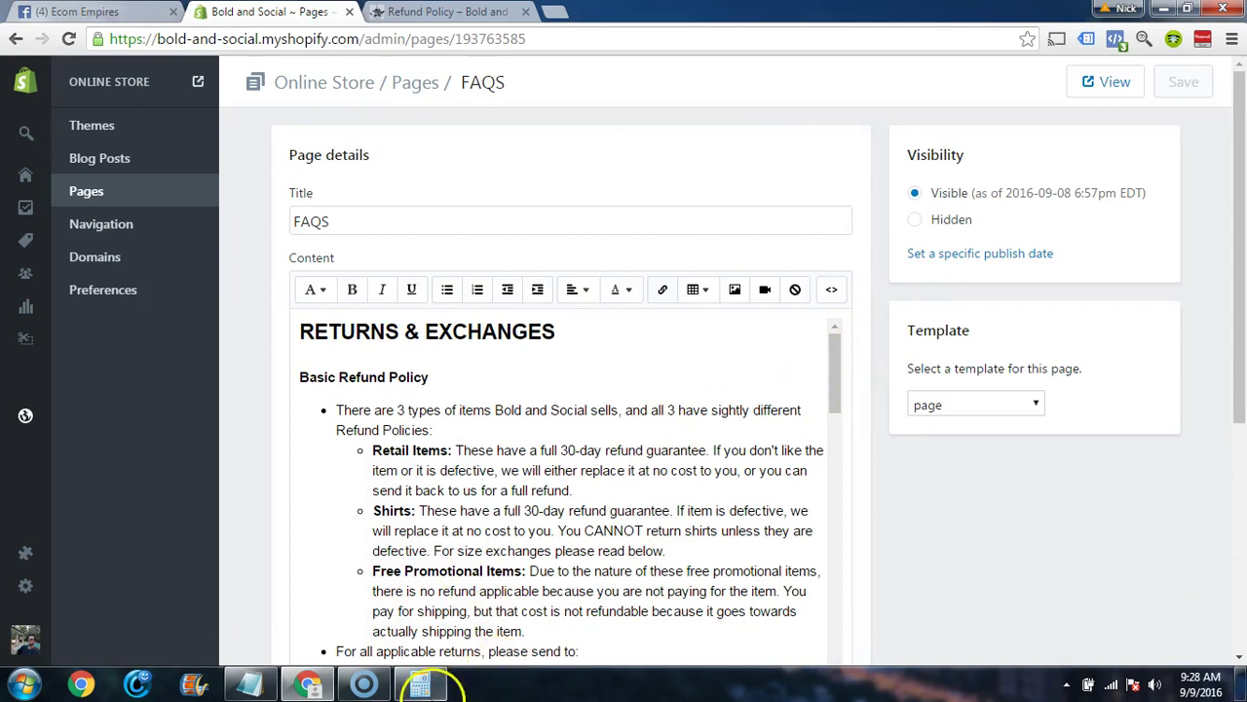
pyautogui.scroll(-5, 760, 348)
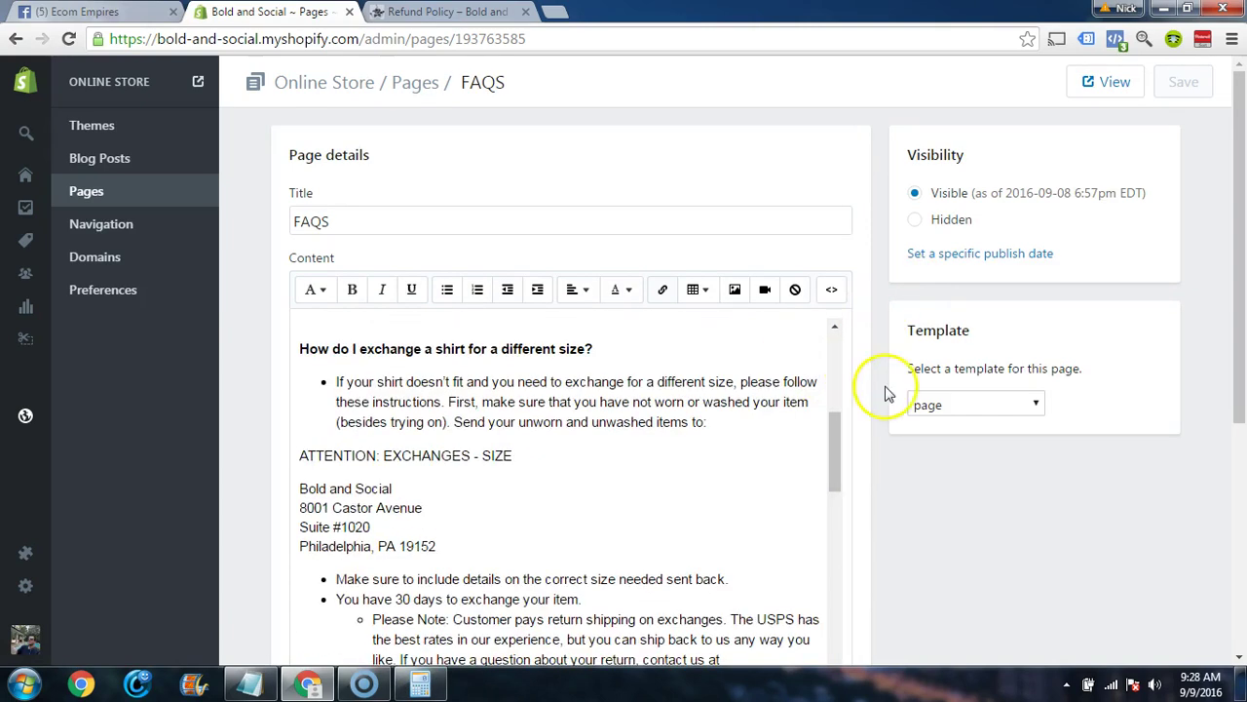
pyautogui.scroll(-3, 889, 396)
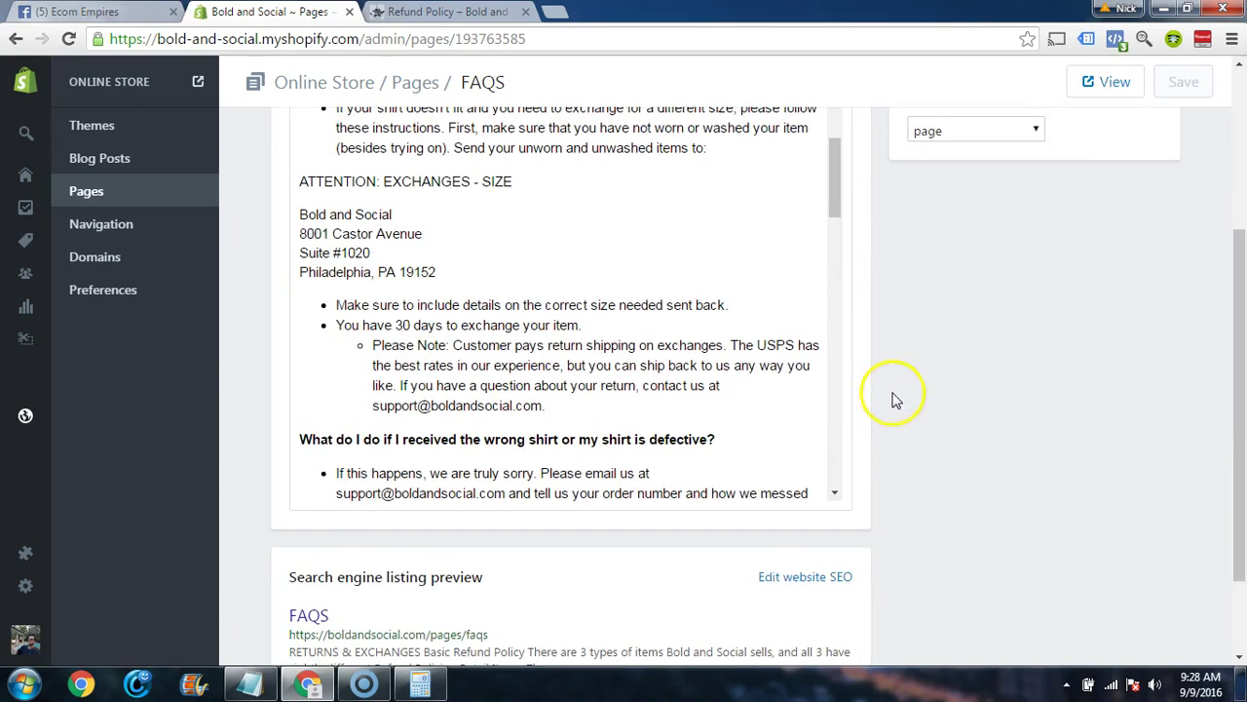
# - View the published FAQS page on the live storefront and skim its returns and exchanges text
pyautogui.click(408, 22)
pyautogui.scroll(10, 413, 242)
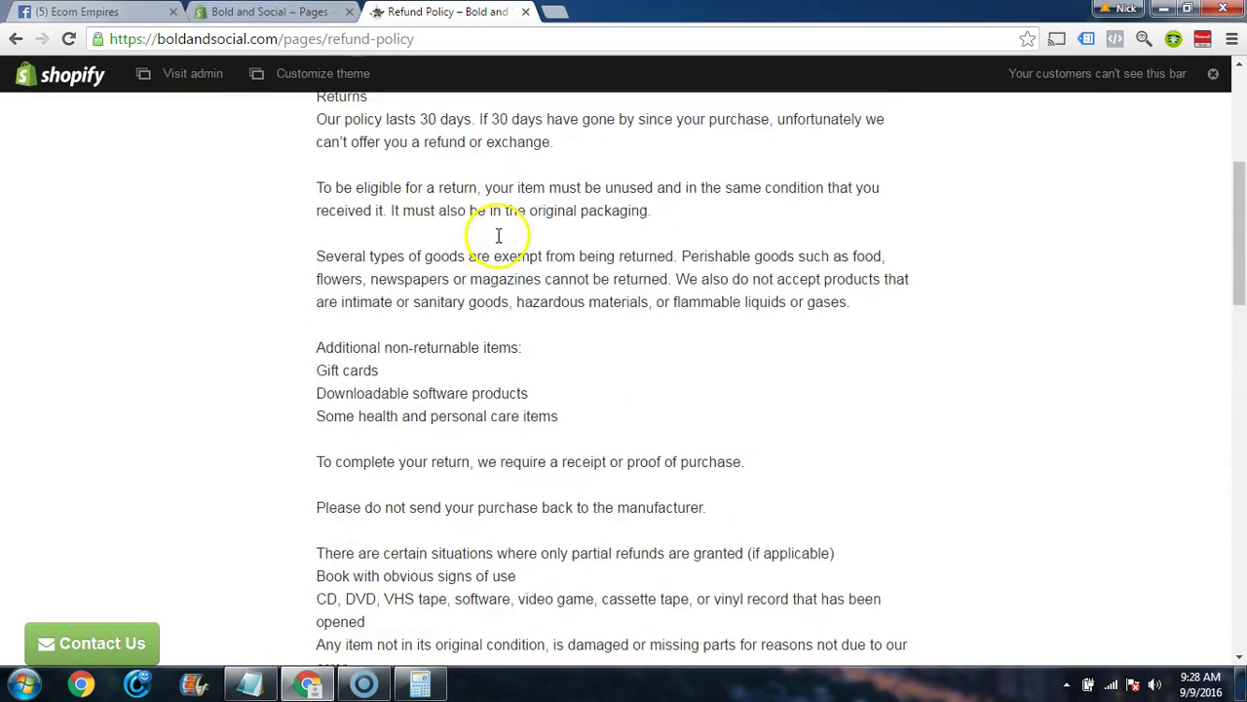
pyautogui.scroll(2, 498, 235)
pyautogui.click(564, 288)
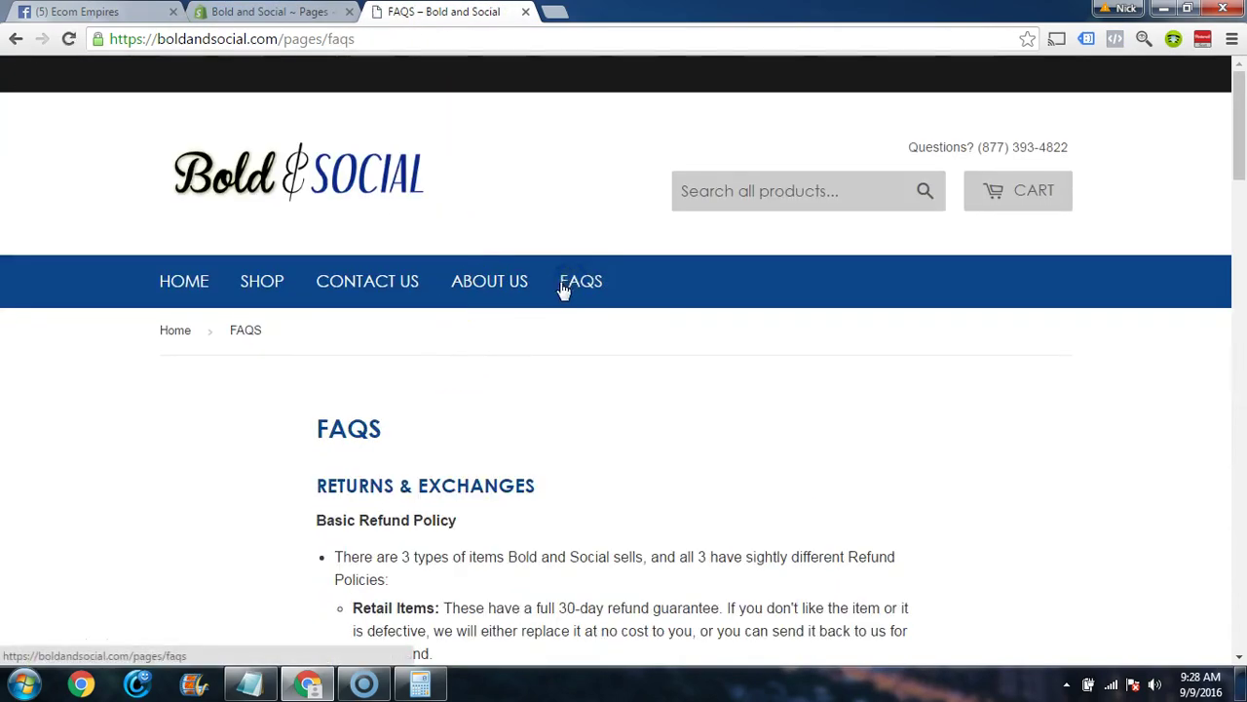
pyautogui.scroll(-10, 545, 431)
pyautogui.scroll(5, 668, 418)
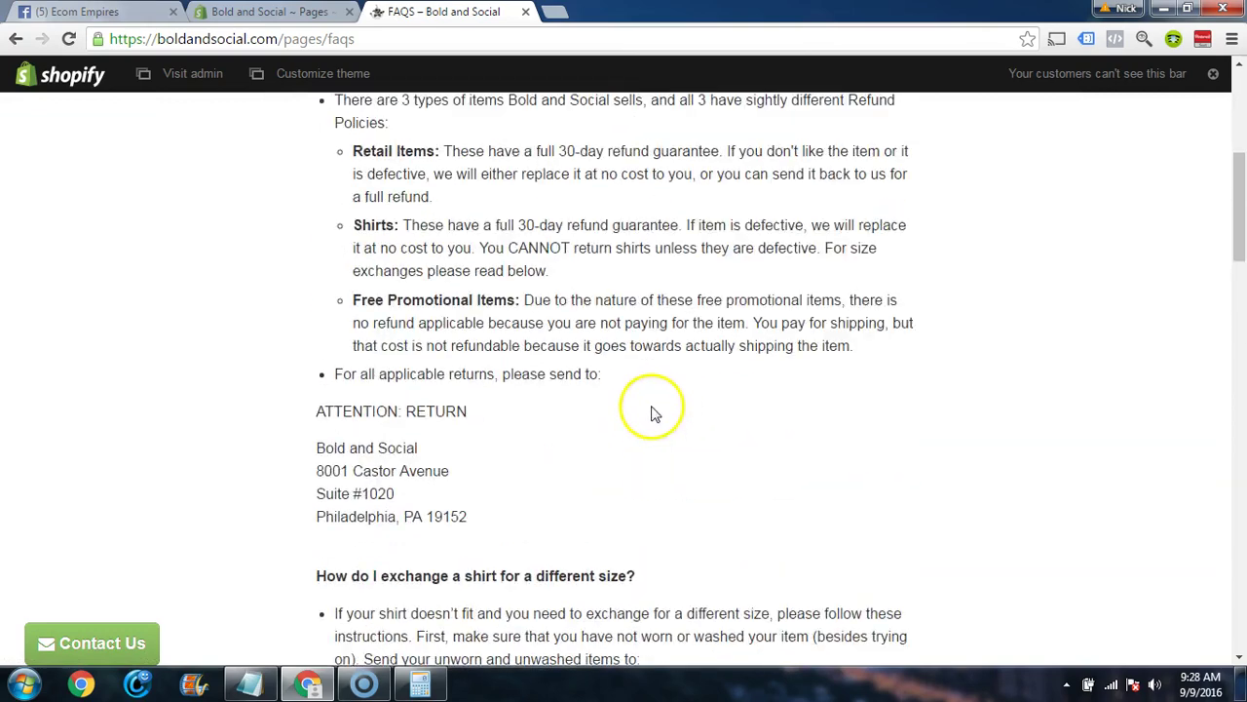
pyautogui.scroll(5, 653, 413)
# - Return to the FAQS page in the store admin and review its Basic Refund Policy for the three item types
pyautogui.click(305, 13)
pyautogui.scroll(6, 565, 412)
pyautogui.scroll(-2, 885, 371)
pyautogui.scroll(2, 886, 468)
pyautogui.scroll(-1, 866, 474)
pyautogui.scroll(-1, 878, 473)
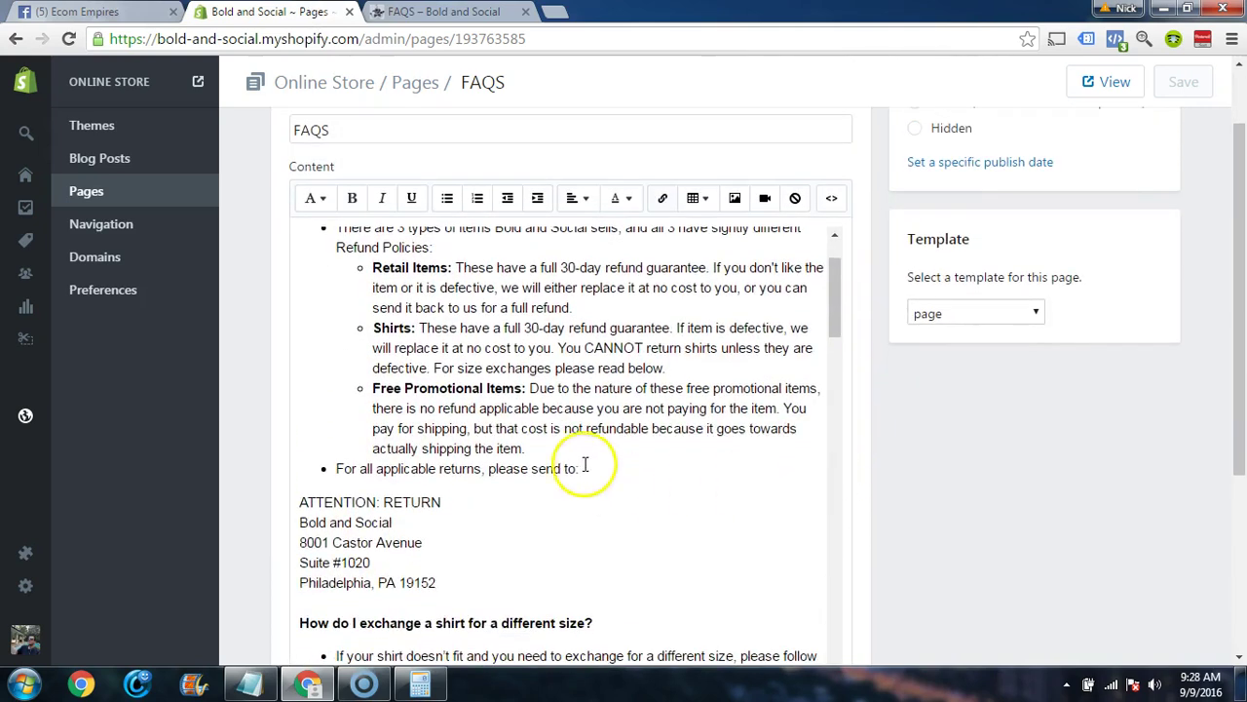
pyautogui.scroll(1, 589, 442)
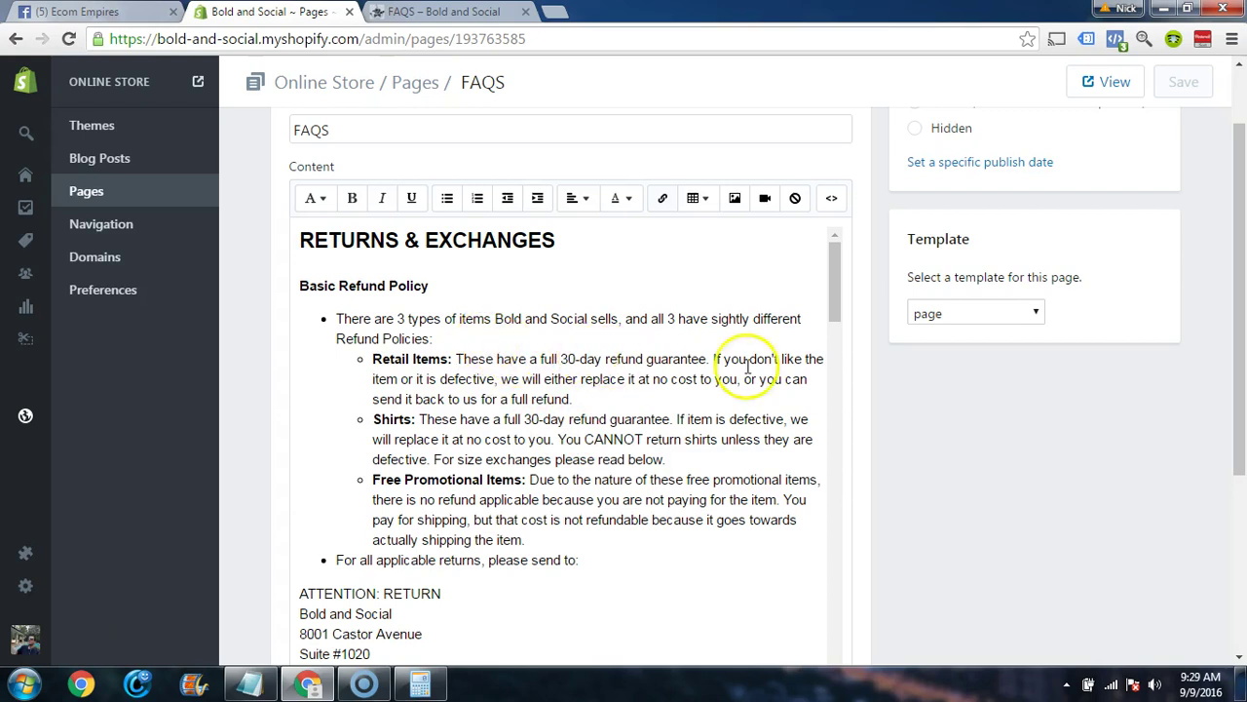
# - Read the FAQS answers on the return address, shirt size exchanges, and wrong or defective shirts
pyautogui.scroll(-1, 877, 336)
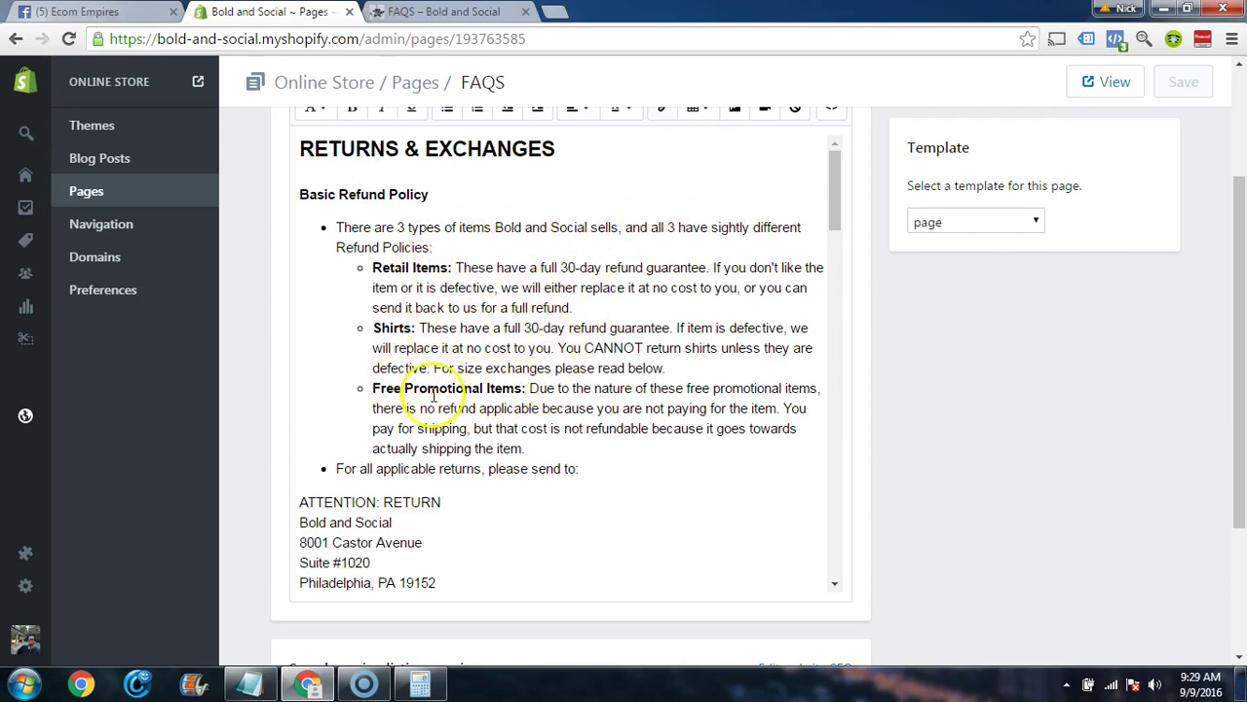
pyautogui.scroll(-2, 575, 394)
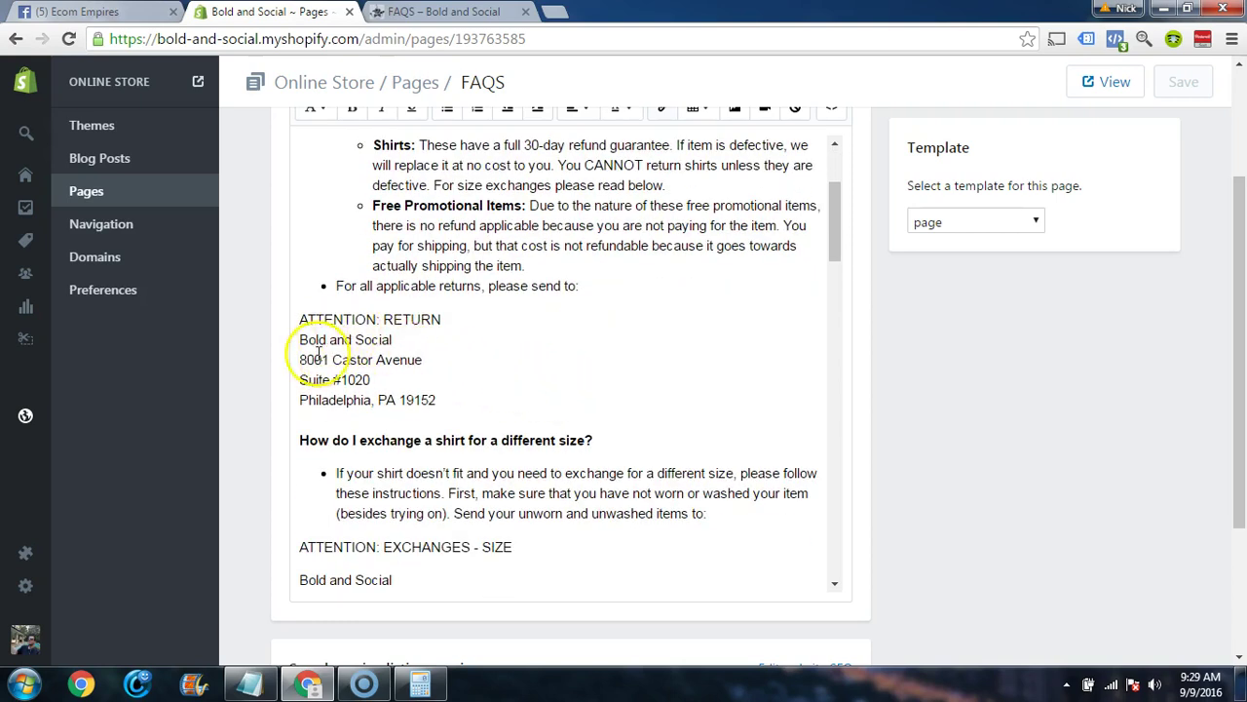
pyautogui.scroll(-1, 360, 380)
pyautogui.scroll(-2, 409, 322)
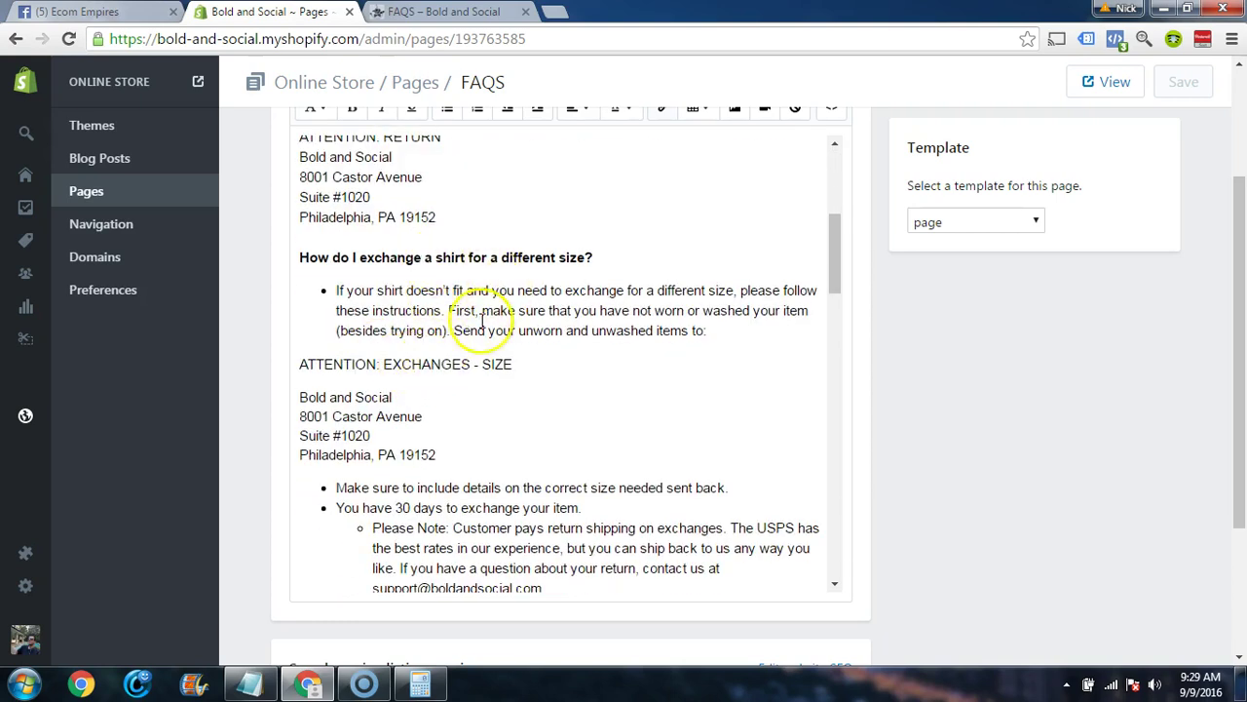
pyautogui.scroll(-2, 467, 311)
pyautogui.scroll(-3, 455, 315)
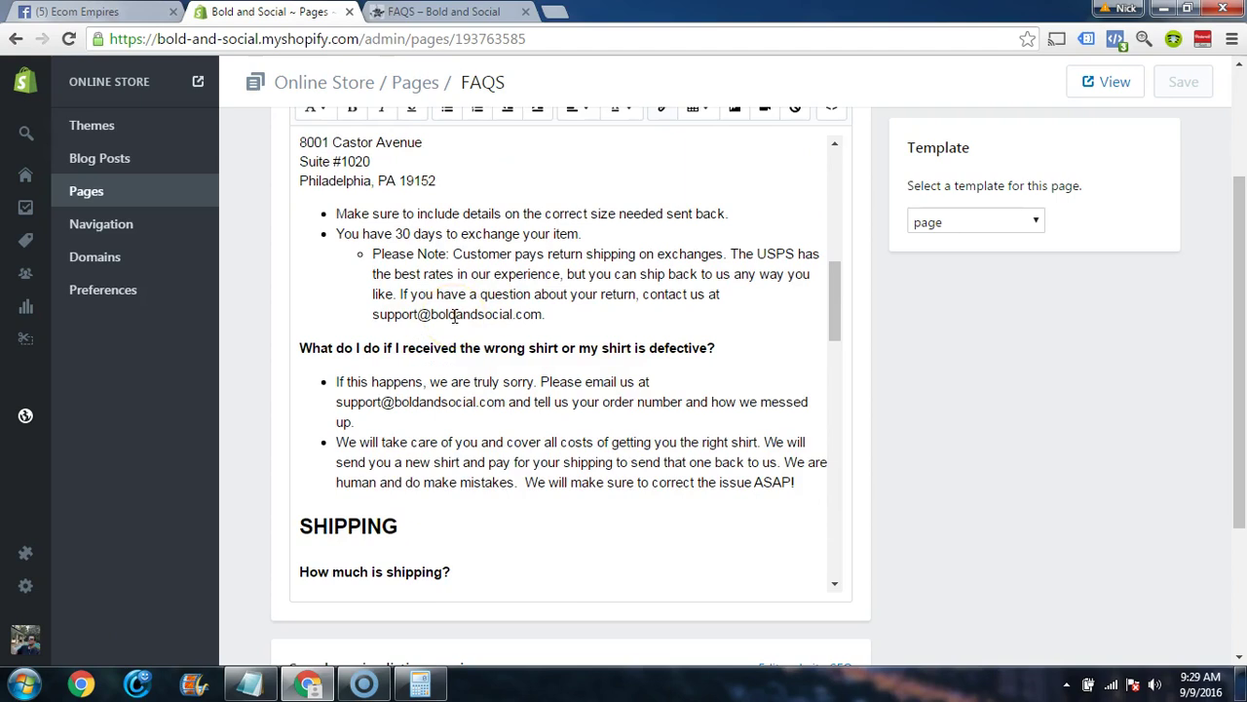
pyautogui.click(438, 368)
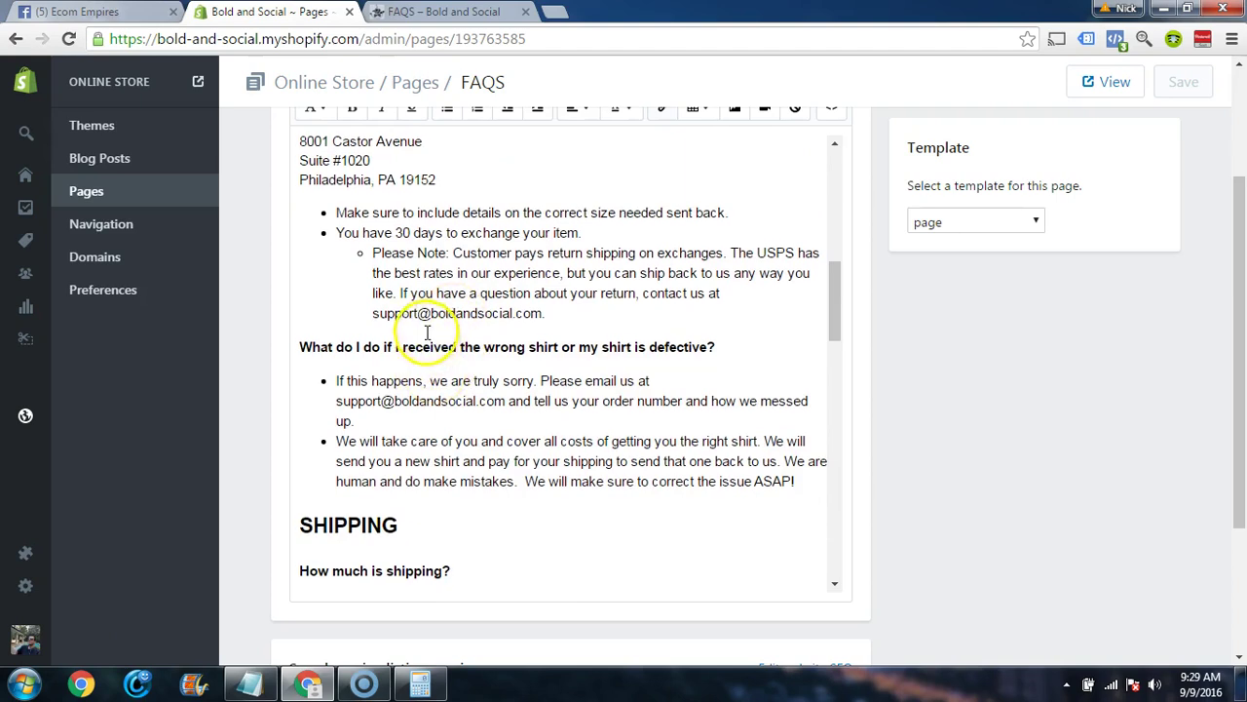
# - Review the SHIPPING section of the FAQS content, covering cost, international orders, package tracking and delivery time
pyautogui.scroll(-6, 433, 334)
pyautogui.scroll(-2, 501, 329)
pyautogui.scroll(2, 546, 325)
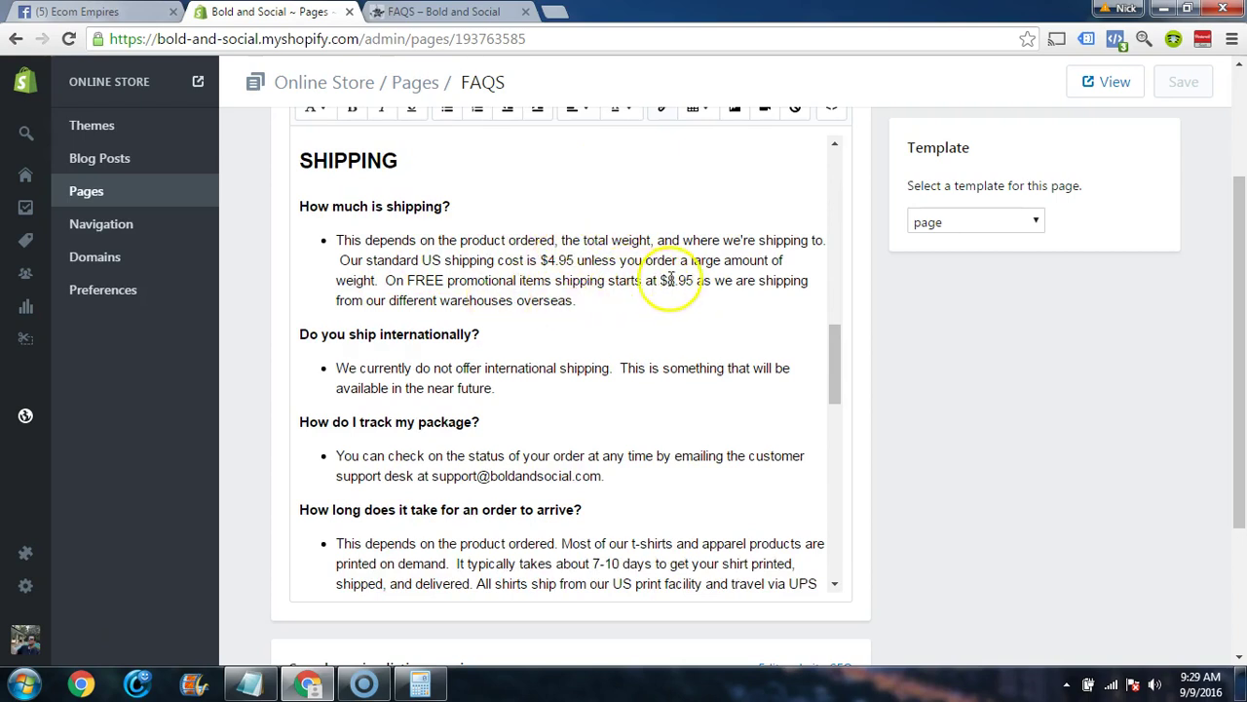
pyautogui.scroll(-2, 589, 296)
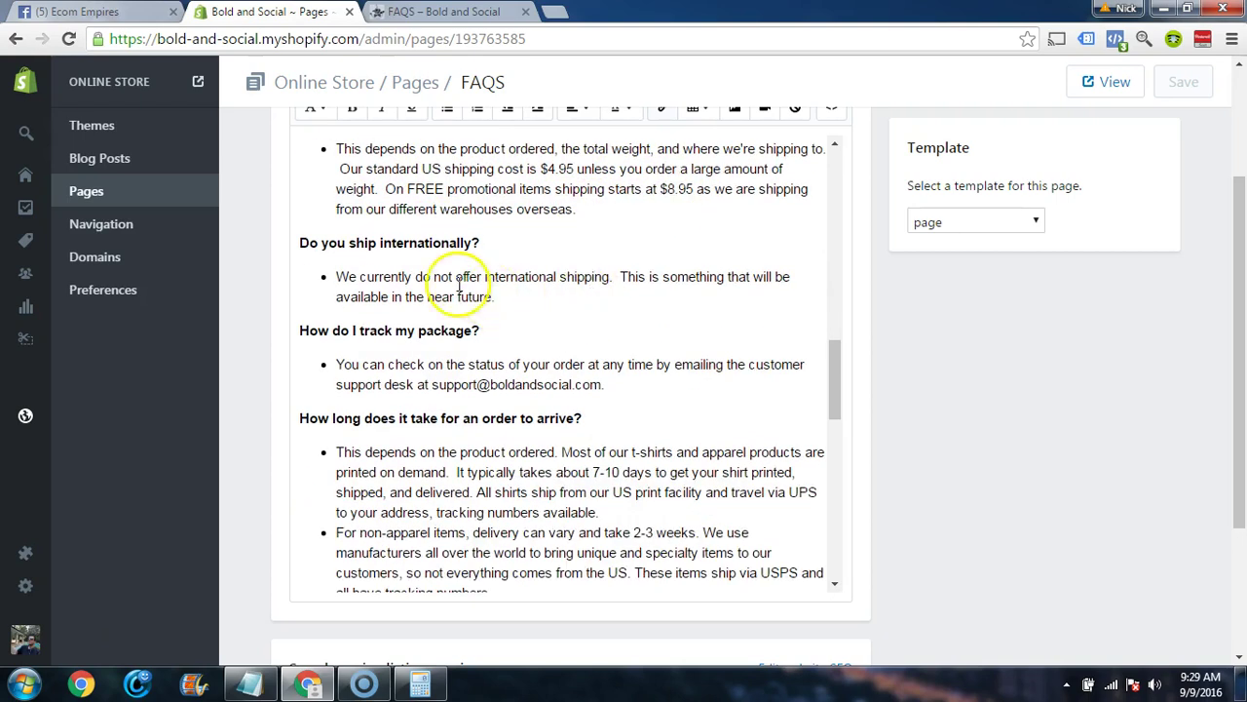
pyautogui.scroll(-2, 507, 273)
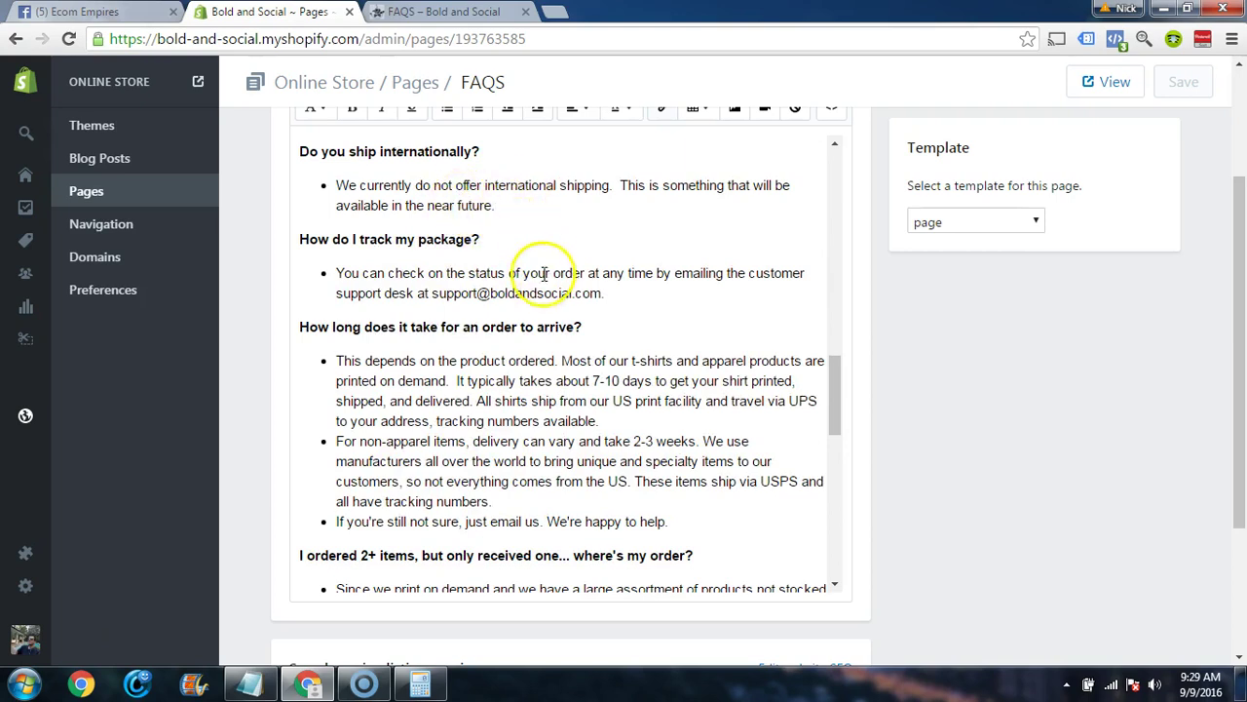
pyautogui.scroll(-2, 487, 244)
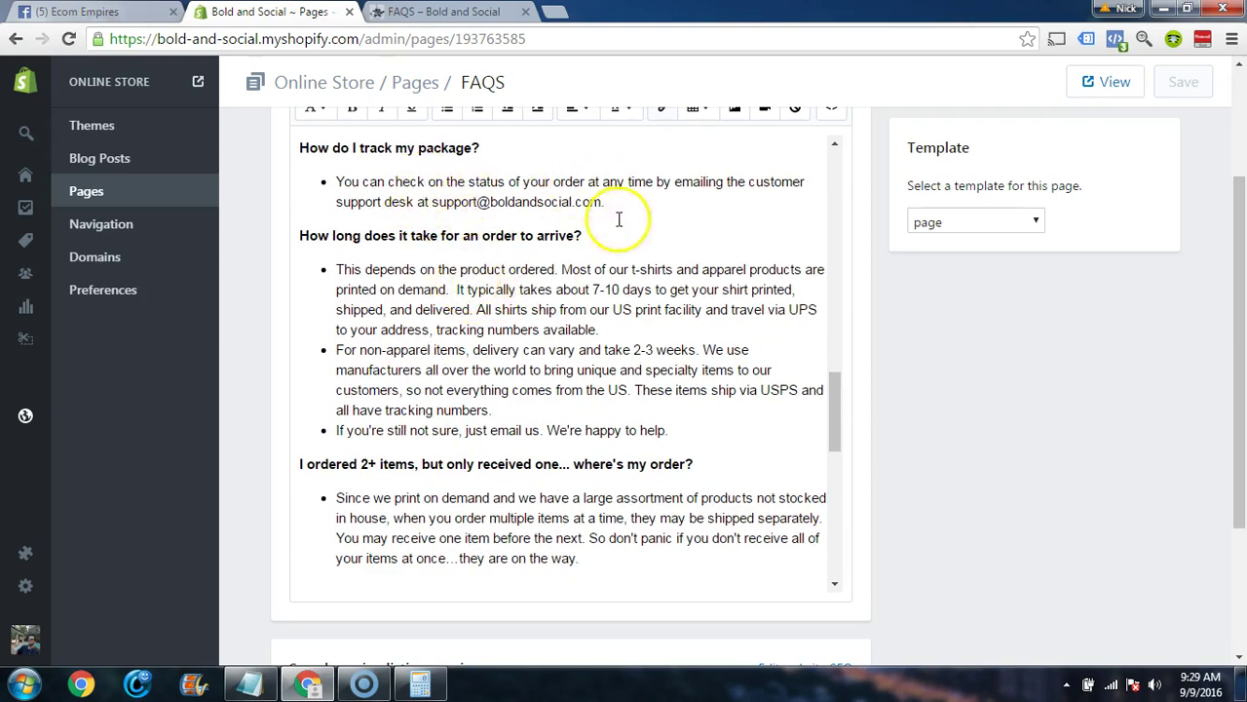
# - Review the SHIRTS & APPAREL, NON-APPAREL ITEMS and STILL HAVE QUESTIONS? sections of the FAQS content
pyautogui.scroll(-6, 618, 219)
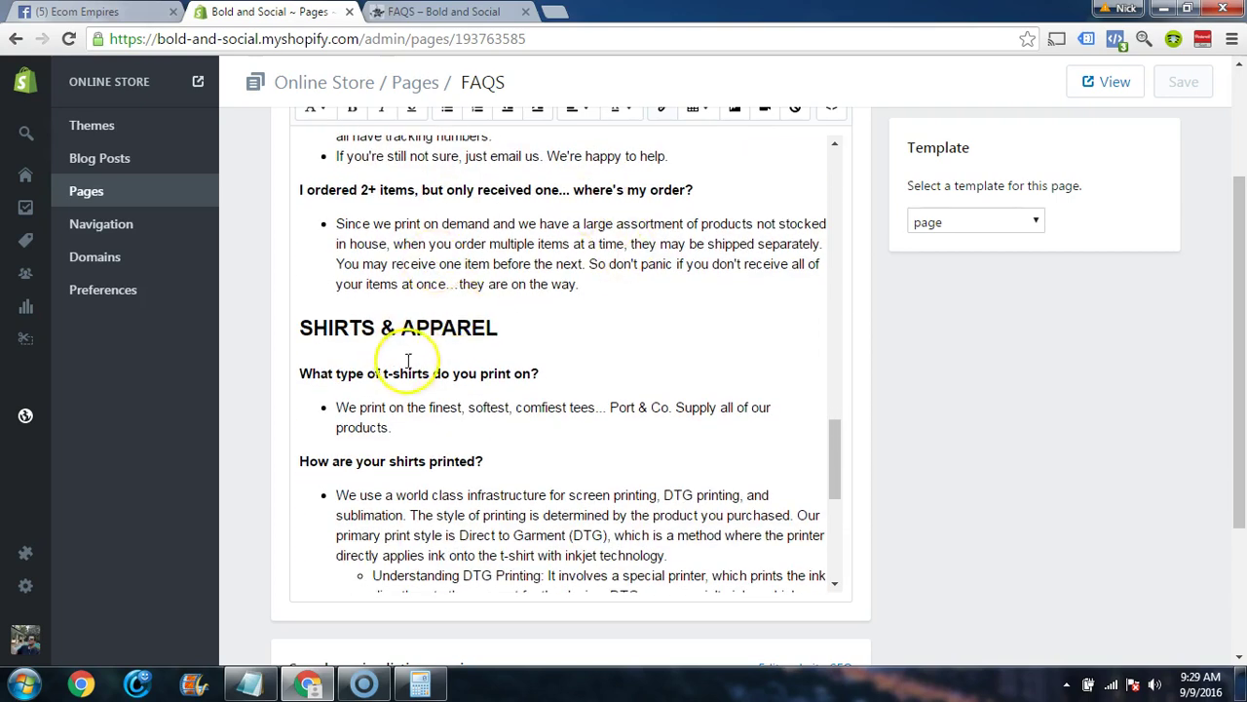
pyautogui.scroll(-6, 584, 370)
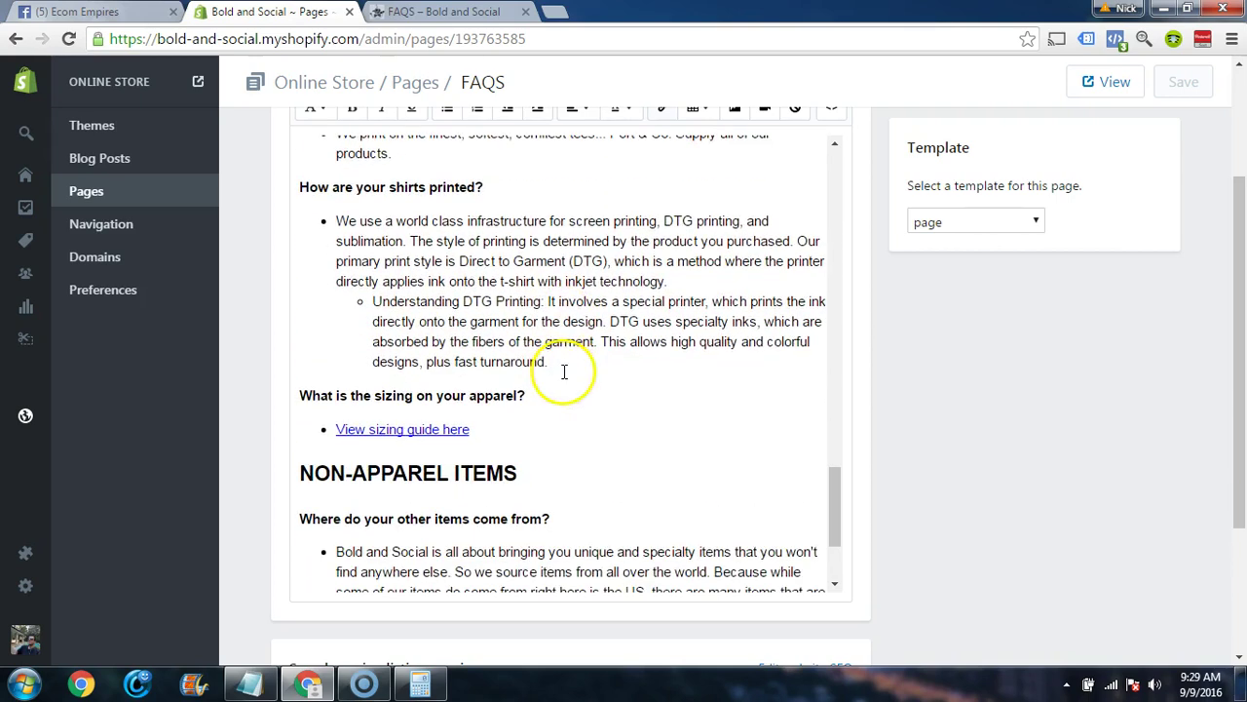
pyautogui.scroll(-3, 573, 393)
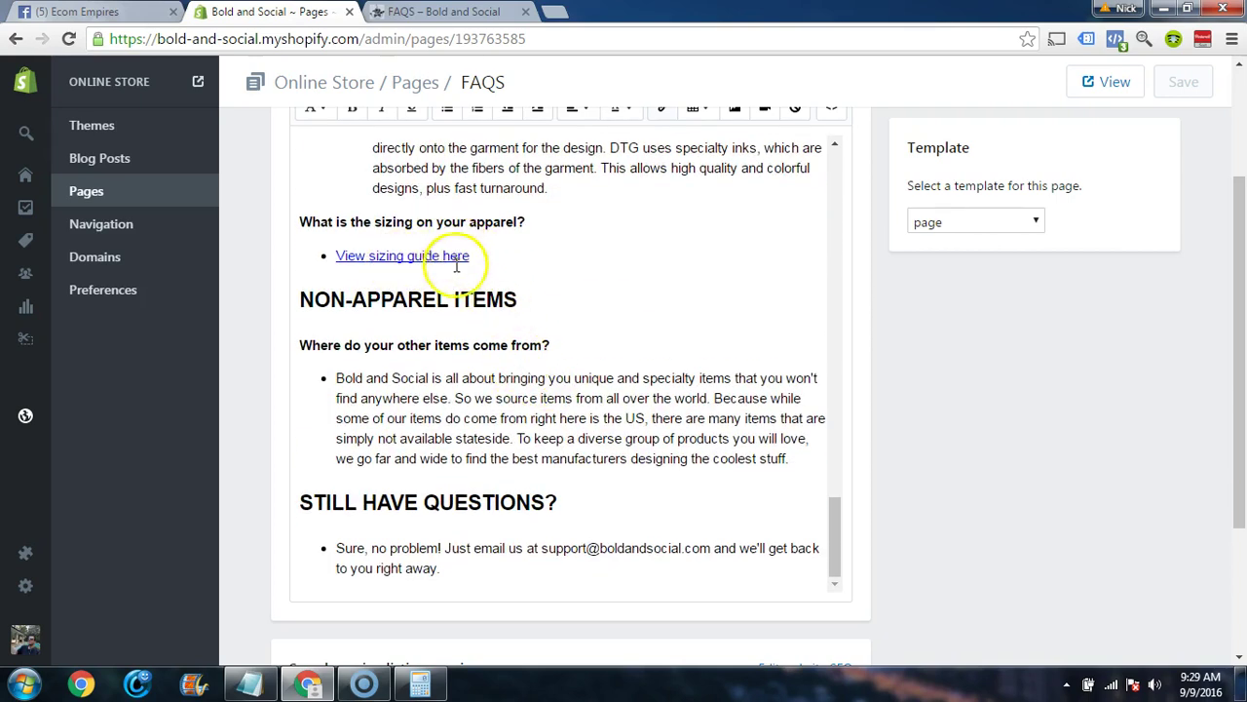
# - Highlight the returns text in the FAQS content, clear the selection, and check the sizing guide link and closing sections
pyautogui.scroll(20, 475, 255)
pyautogui.keyDown('shift'); pyautogui.click(388, 248); pyautogui.keyUp('shift')
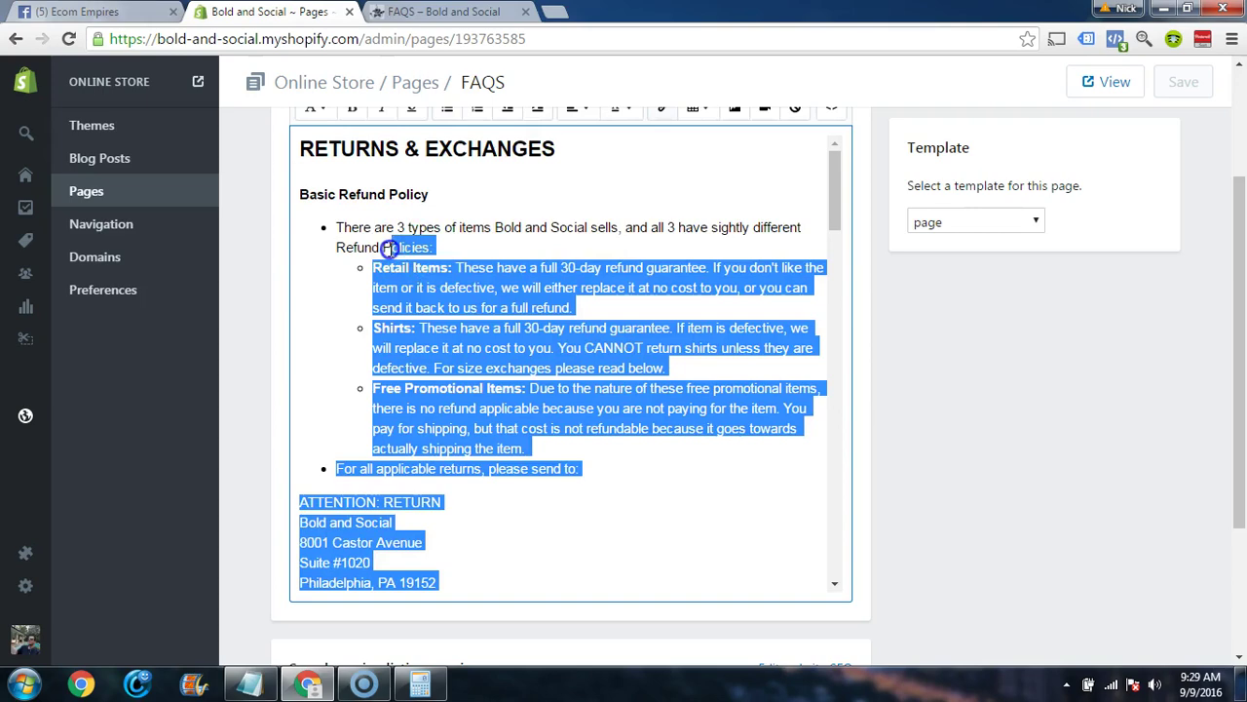
pyautogui.click(501, 296)
pyautogui.scroll(-15, 487, 341)
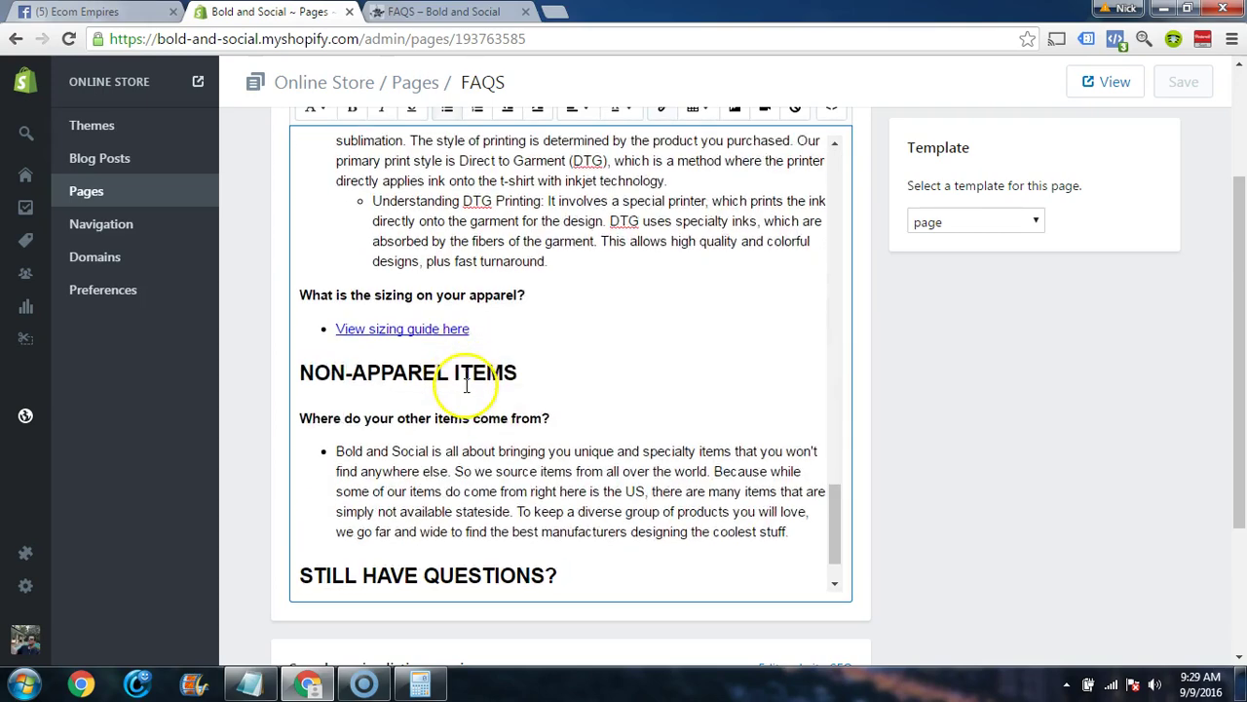
pyautogui.scroll(-1, 467, 385)
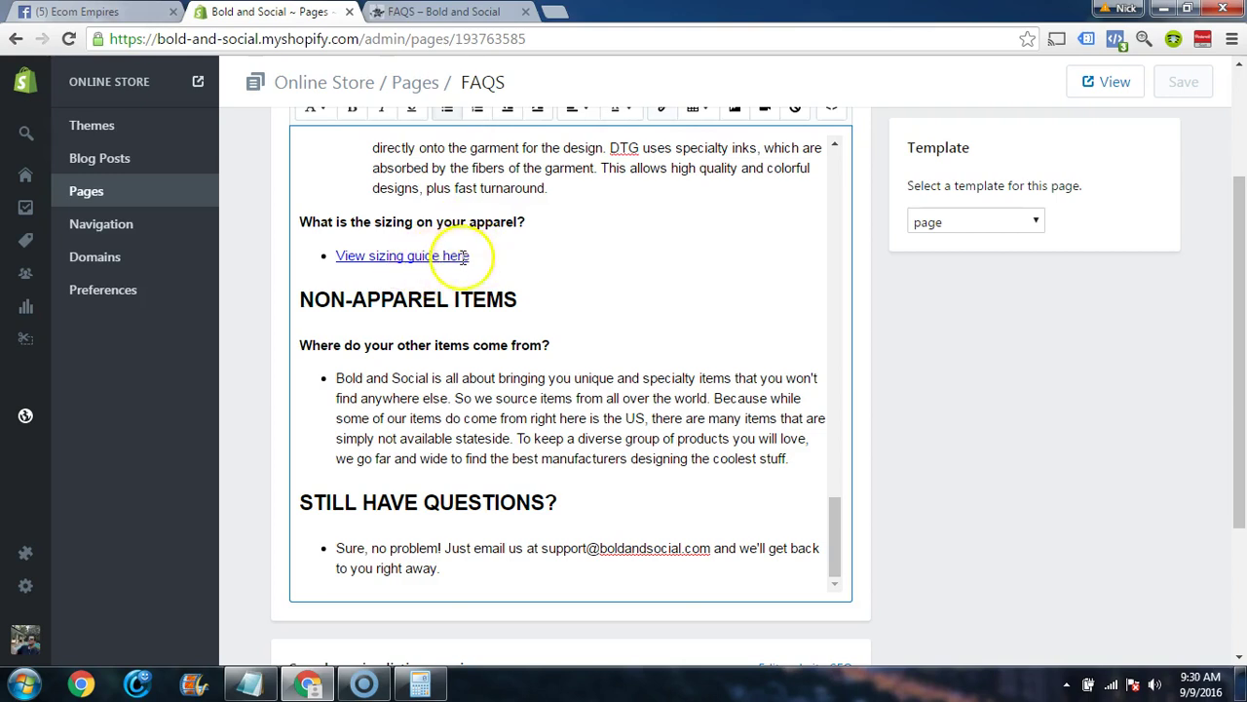
pyautogui.scroll(-1, 554, 357)
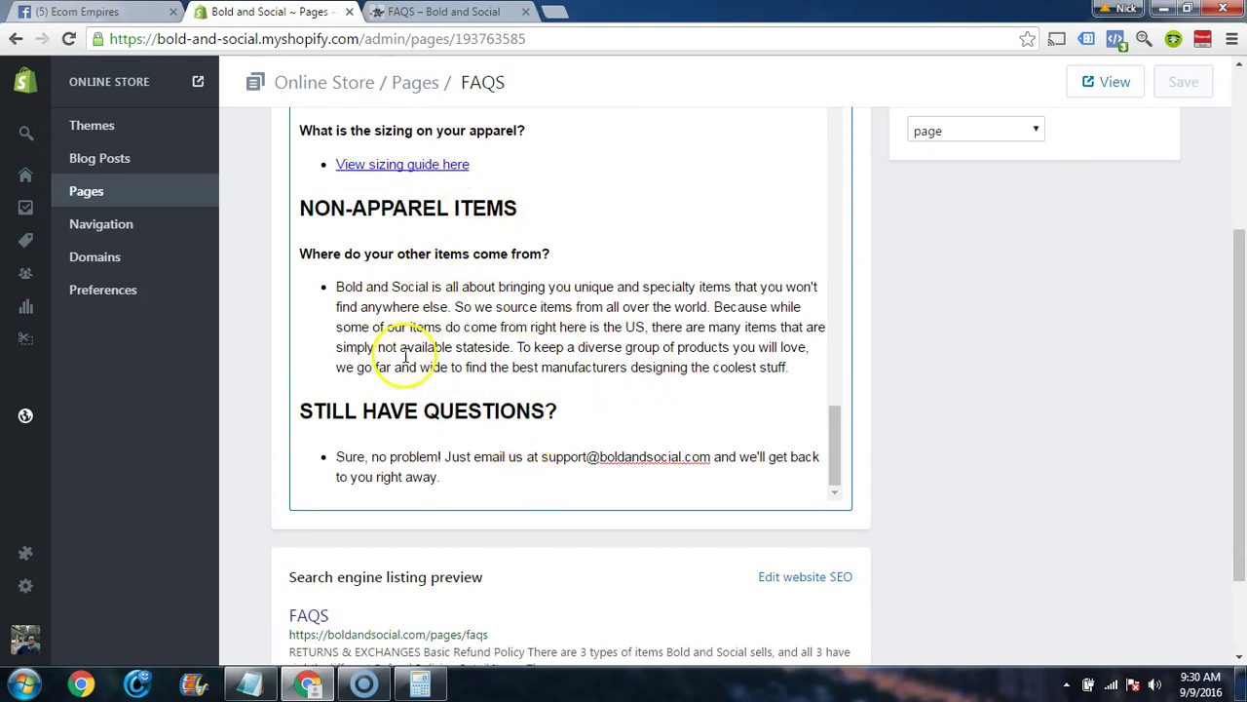
# - Highlight the support e-mail and the exchange mailing address in the FAQS content as store-specific details, leaving the text unselected
pyautogui.scroll(5, 638, 445)
pyautogui.scroll(-3, 639, 448)
pyautogui.scroll(-4, 639, 448)
pyautogui.moveTo(711, 458); pyautogui.dragTo(544, 460)
pyautogui.scroll(6, 617, 425)
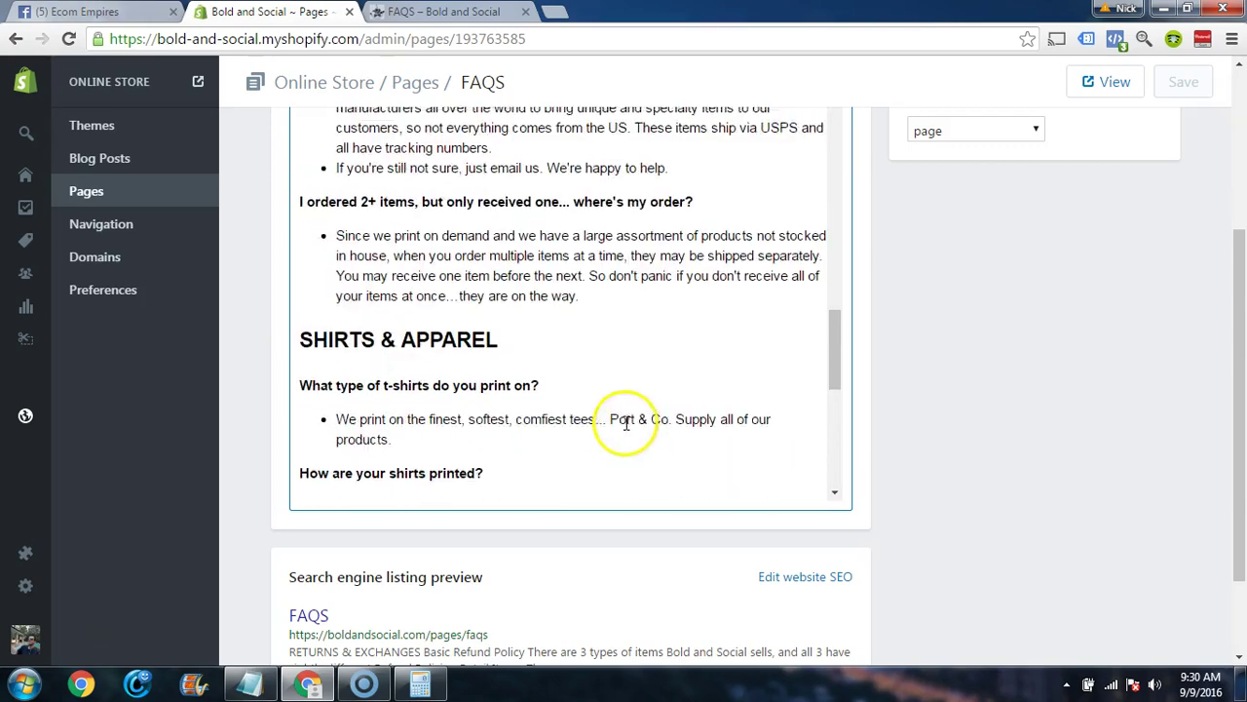
pyautogui.scroll(3, 625, 418)
pyautogui.scroll(-3, 549, 415)
pyautogui.moveTo(459, 277); pyautogui.dragTo(294, 237)
pyautogui.click(390, 216)
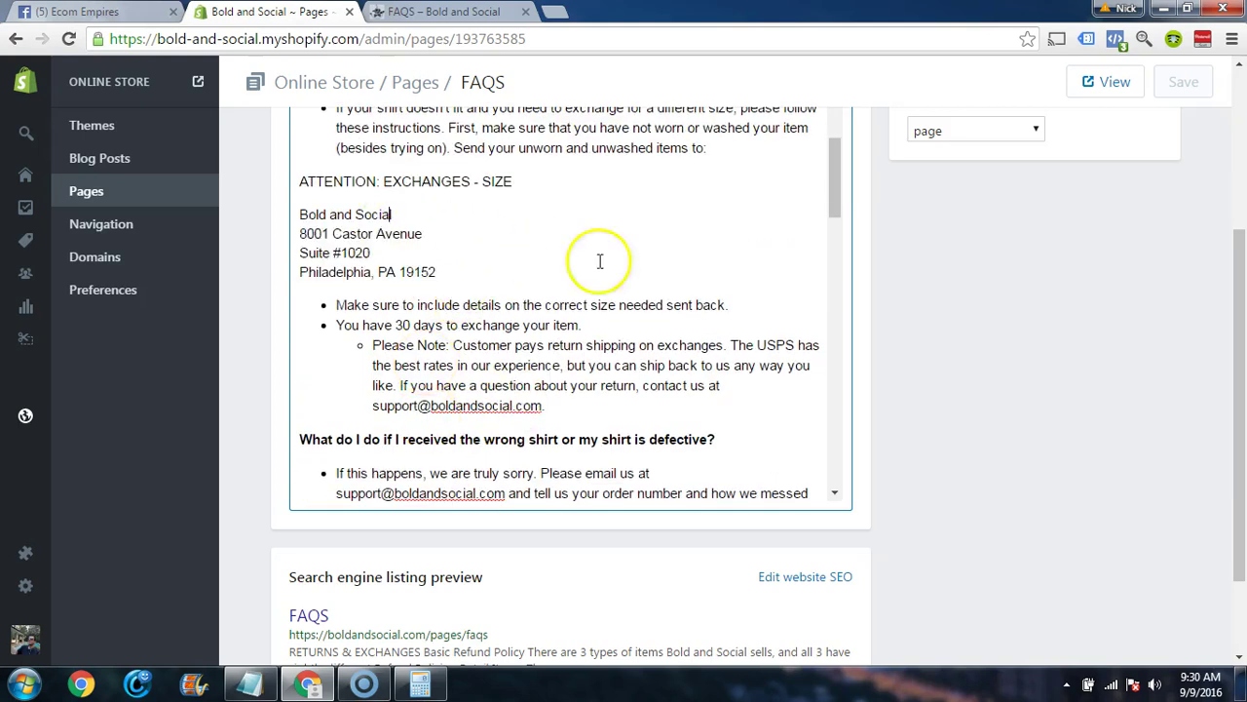
# - Check the FAQS page's template setting and look over the rest of its page details
pyautogui.scroll(5, 657, 345)
pyautogui.scroll(5, 966, 403)
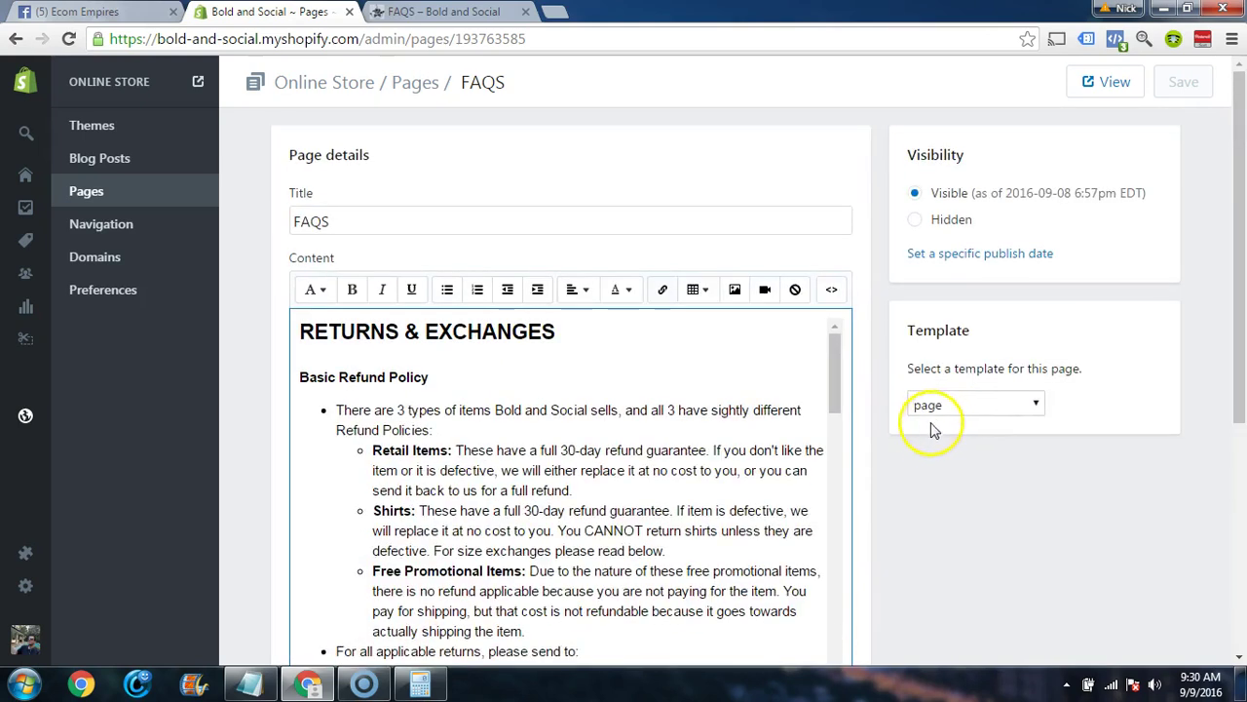
pyautogui.scroll(-6, 922, 443)
pyautogui.scroll(5, 940, 477)
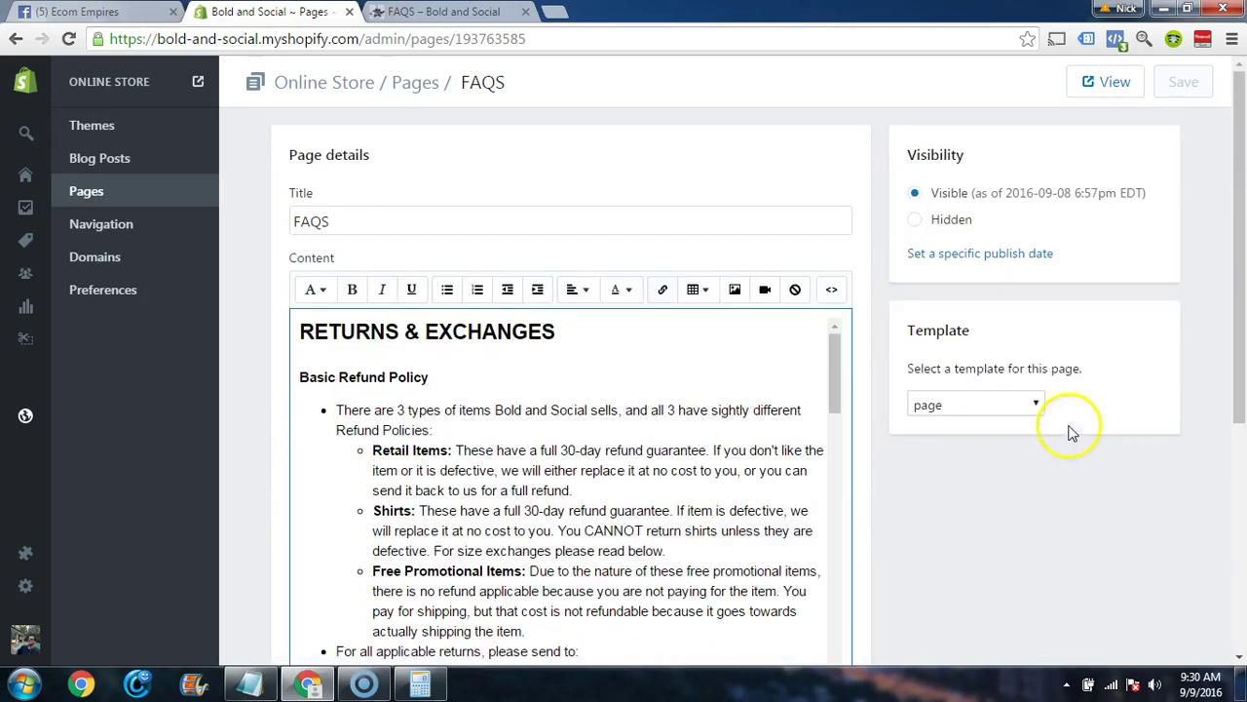
pyautogui.scroll(-1, 975, 468)
pyautogui.scroll(-5, 1029, 505)
pyautogui.scroll(6, 1072, 579)
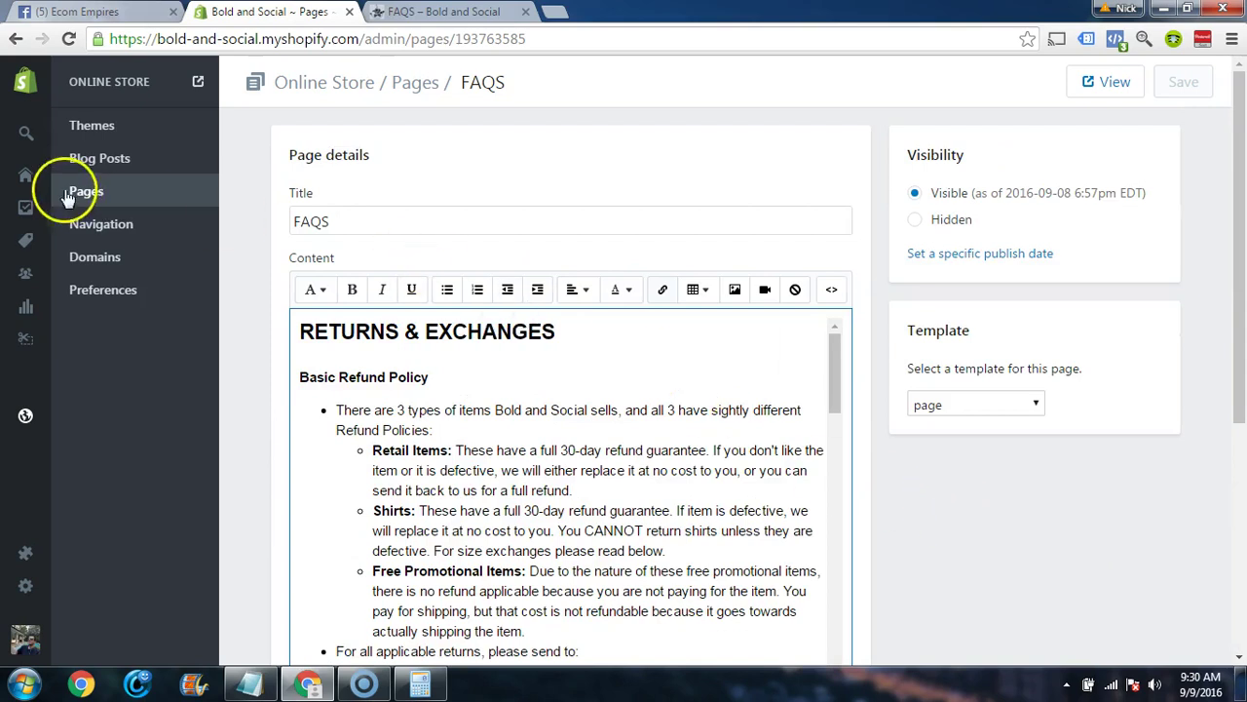
# - Open the About Us page from the Pages list and look over its content and search engine listing preview
pyautogui.click(119, 191)
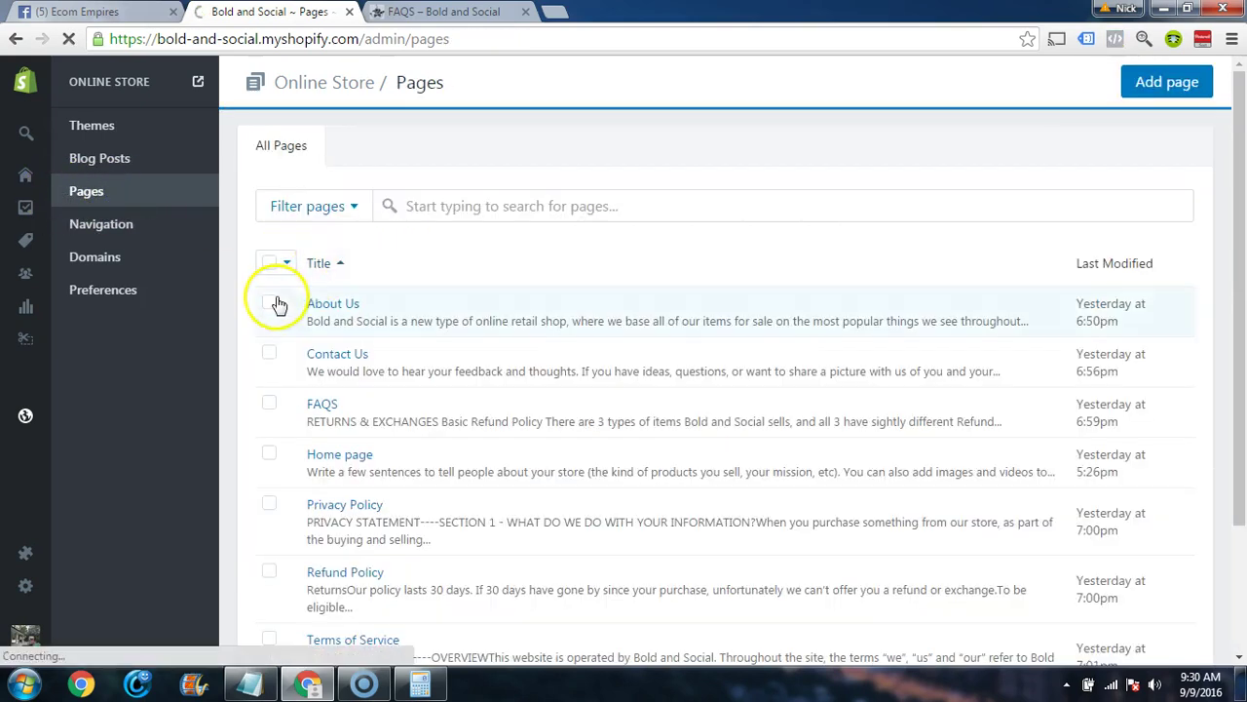
pyautogui.click(332, 304)
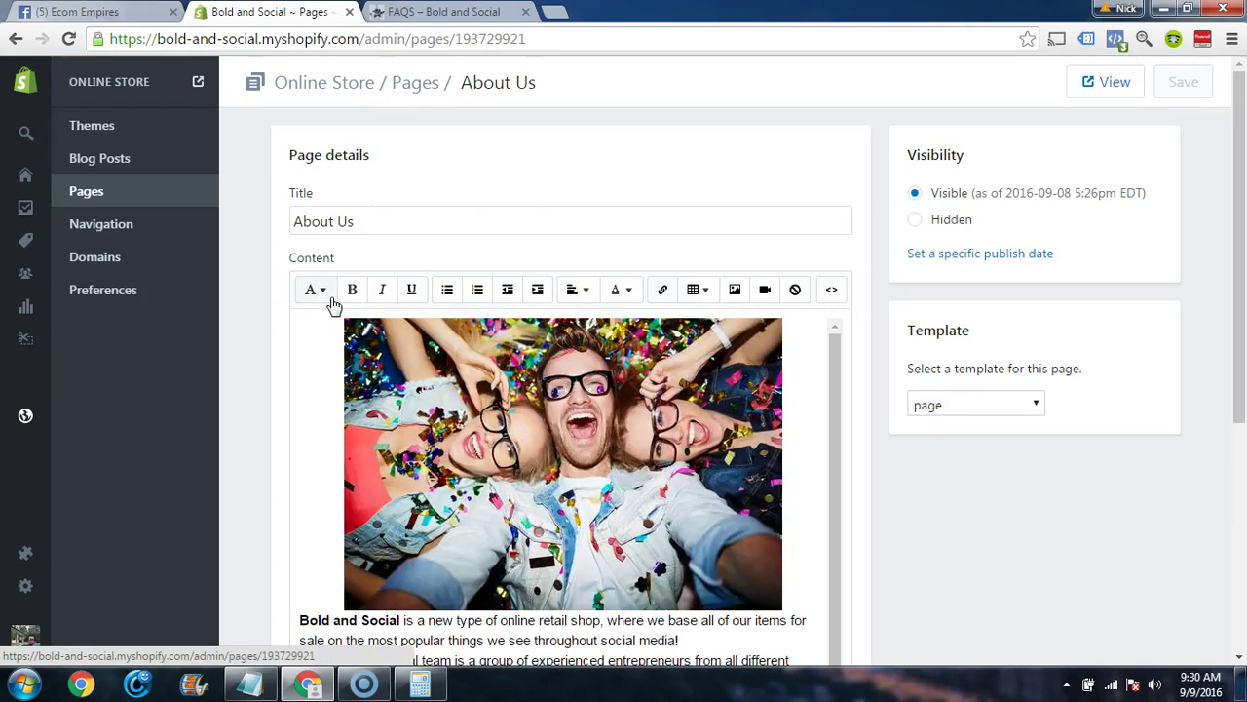
pyautogui.scroll(-4, 848, 326)
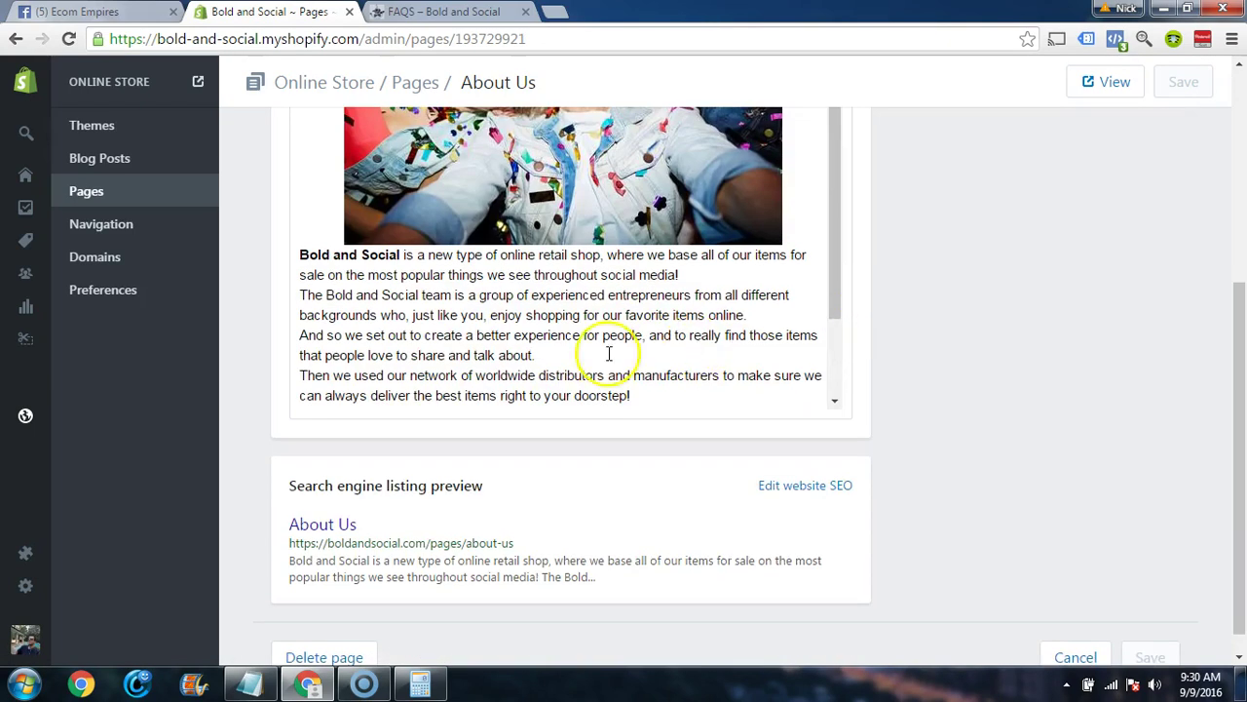
# - Open the About Us page on the live Bold & Social storefront and look over its overall layout
pyautogui.scroll(4, 939, 362)
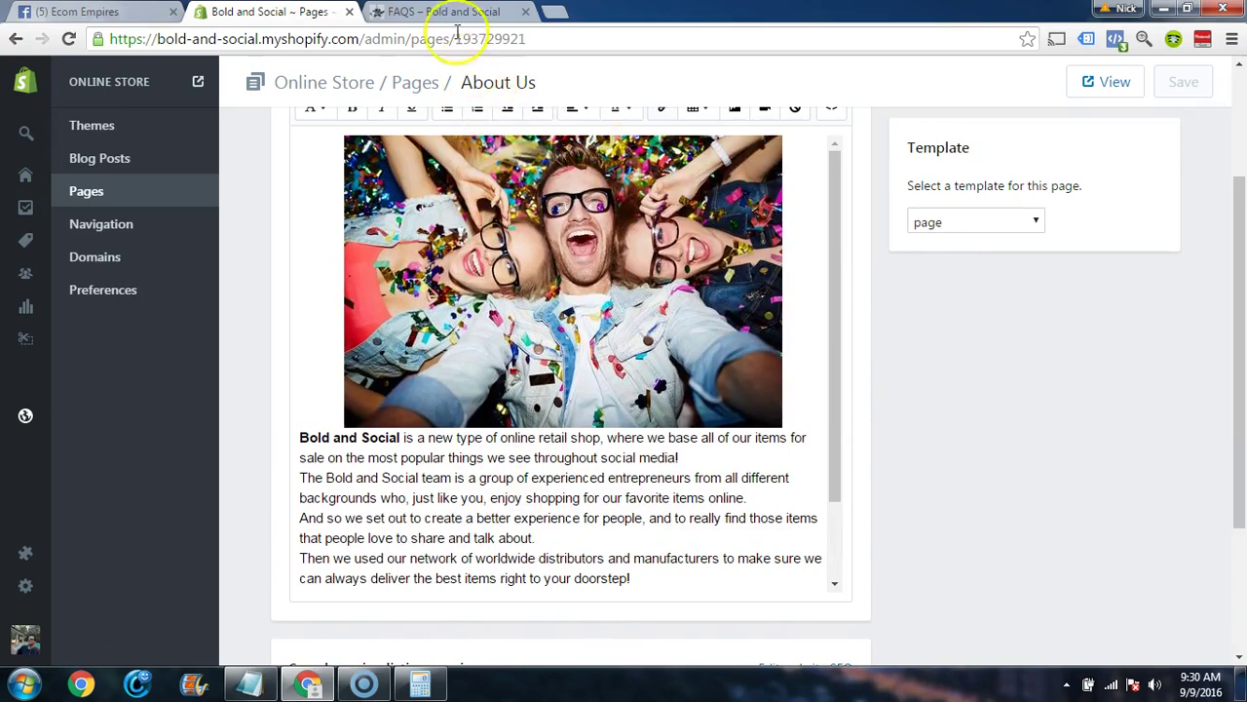
pyautogui.click(425, 10)
pyautogui.click(481, 282)
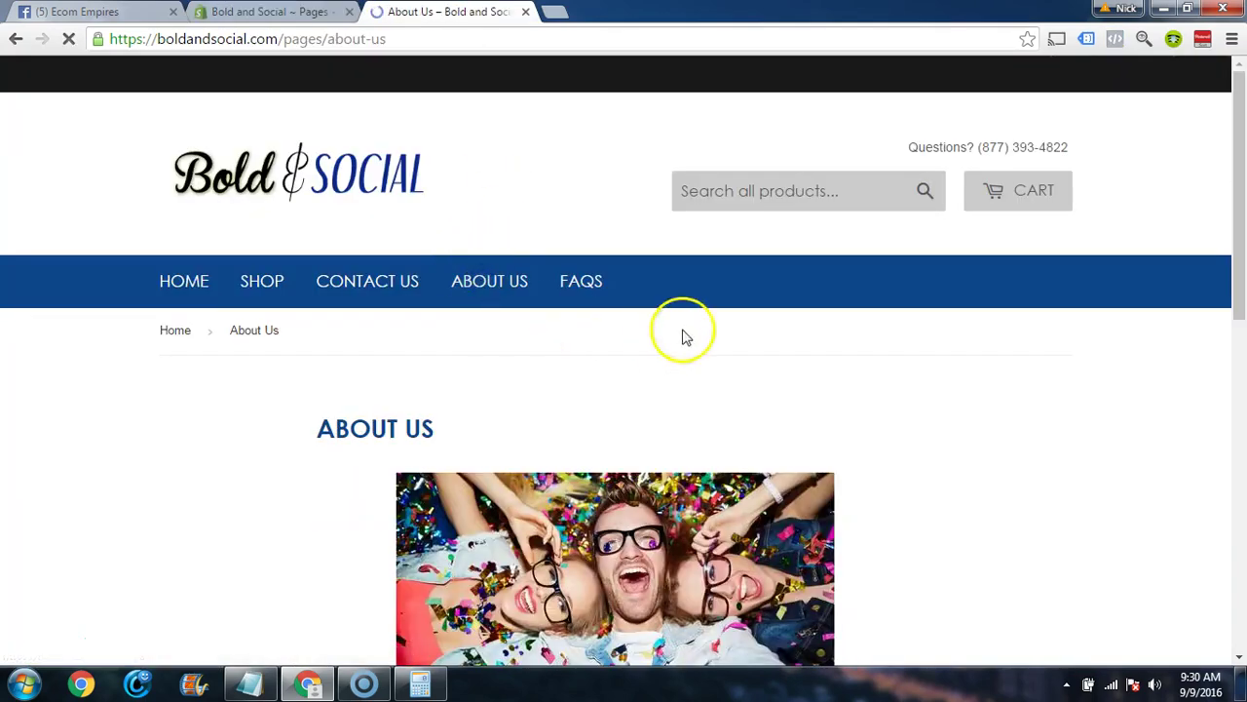
pyautogui.scroll(-4, 973, 377)
pyautogui.scroll(-2, 972, 377)
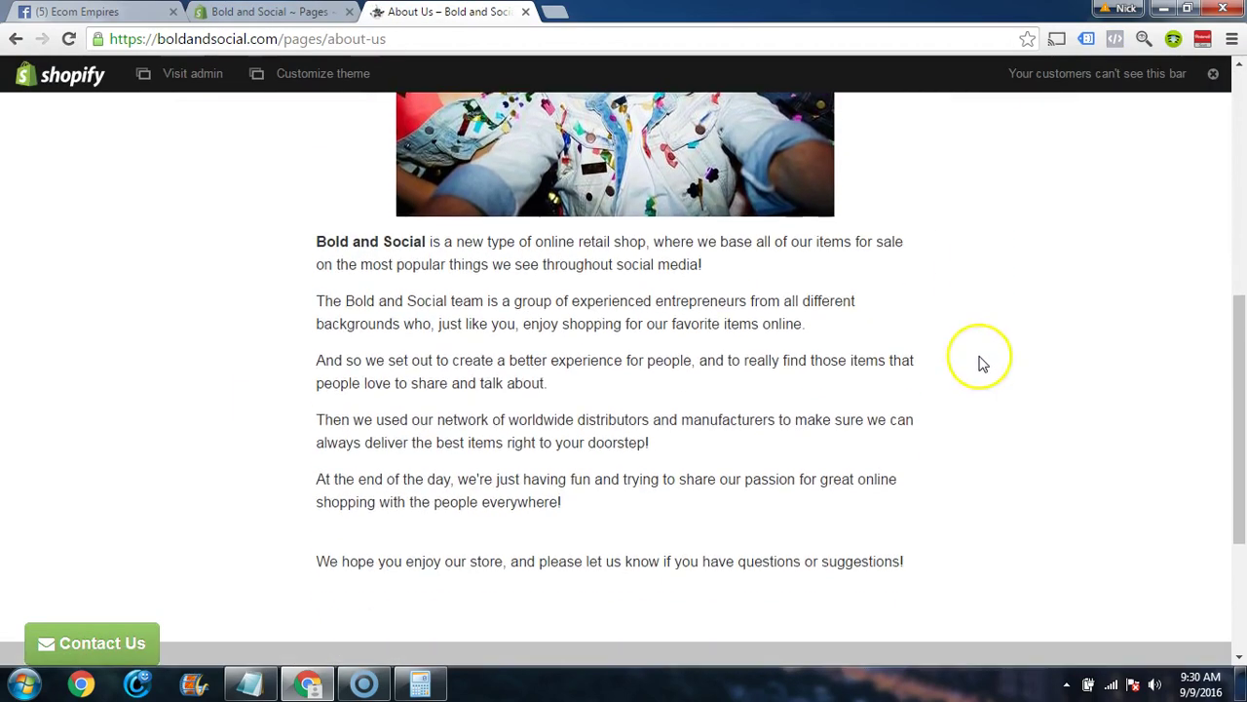
pyautogui.scroll(4, 983, 364)
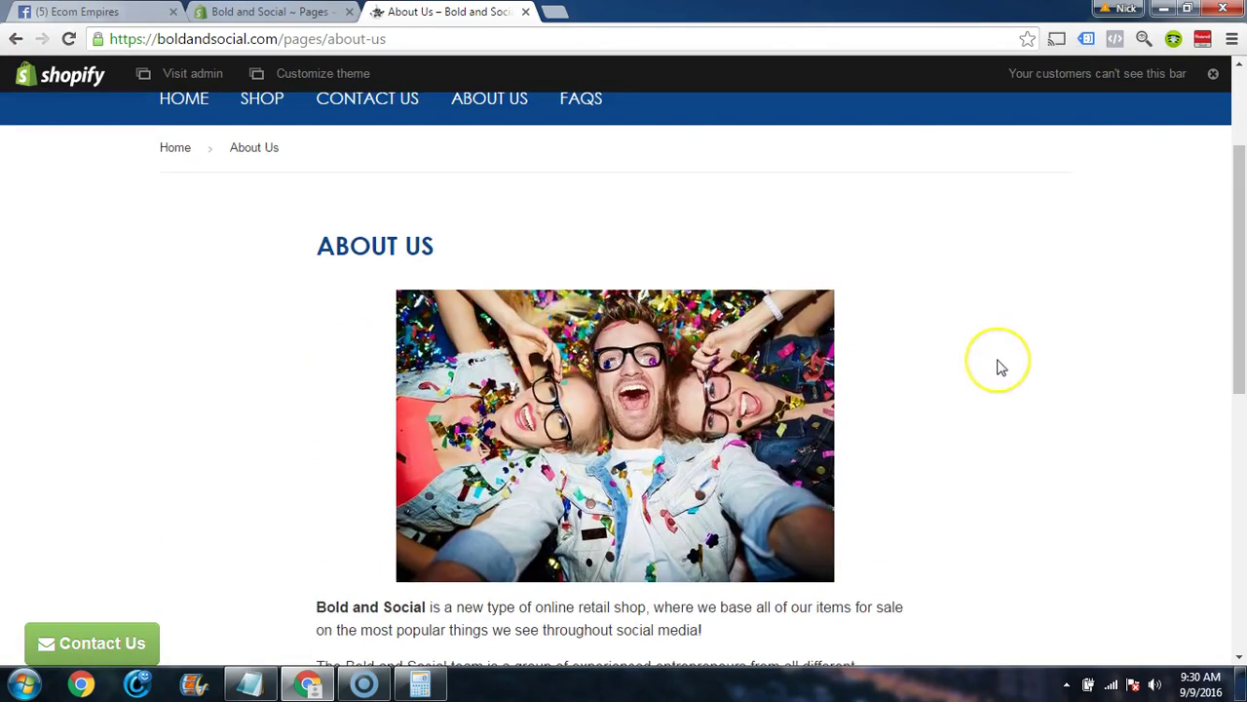
pyautogui.scroll(-4, 1001, 367)
pyautogui.scroll(2, 1001, 367)
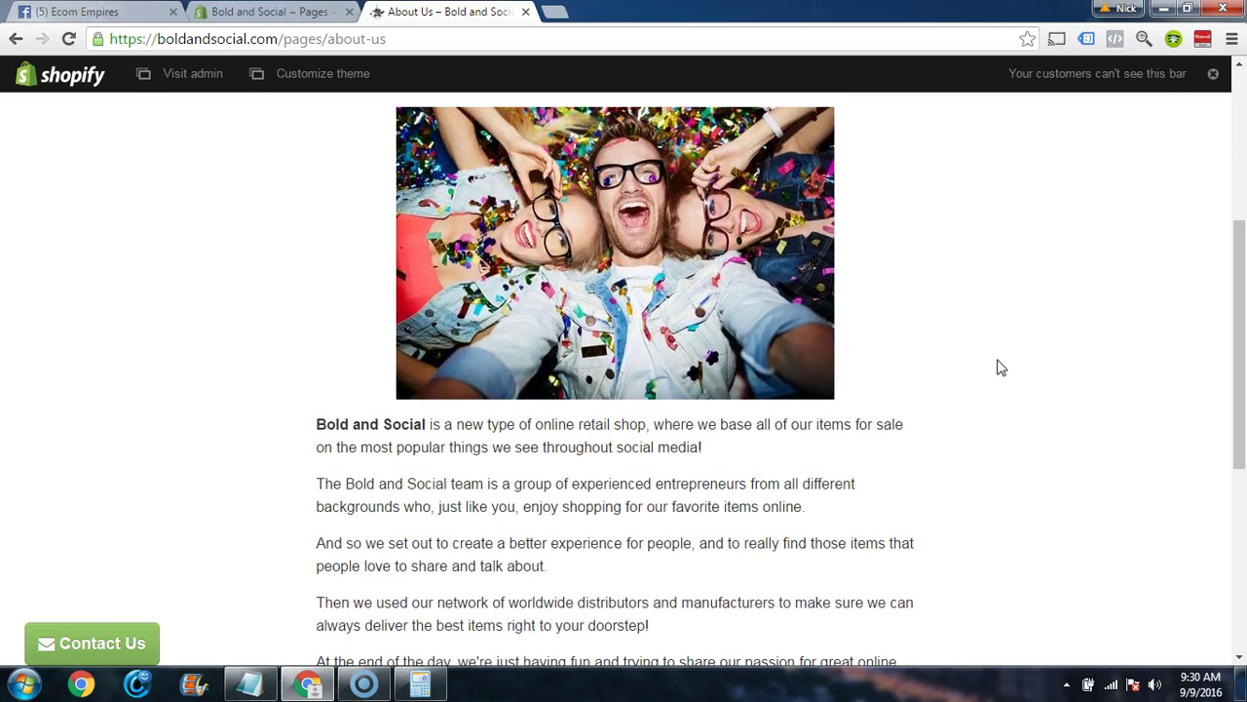
# - Examine the group photo and the brand story paragraphs on the live About Us page
pyautogui.scroll(-1, 1000, 367)
pyautogui.scroll(1, 1001, 367)
pyautogui.scroll(-1, 1001, 368)
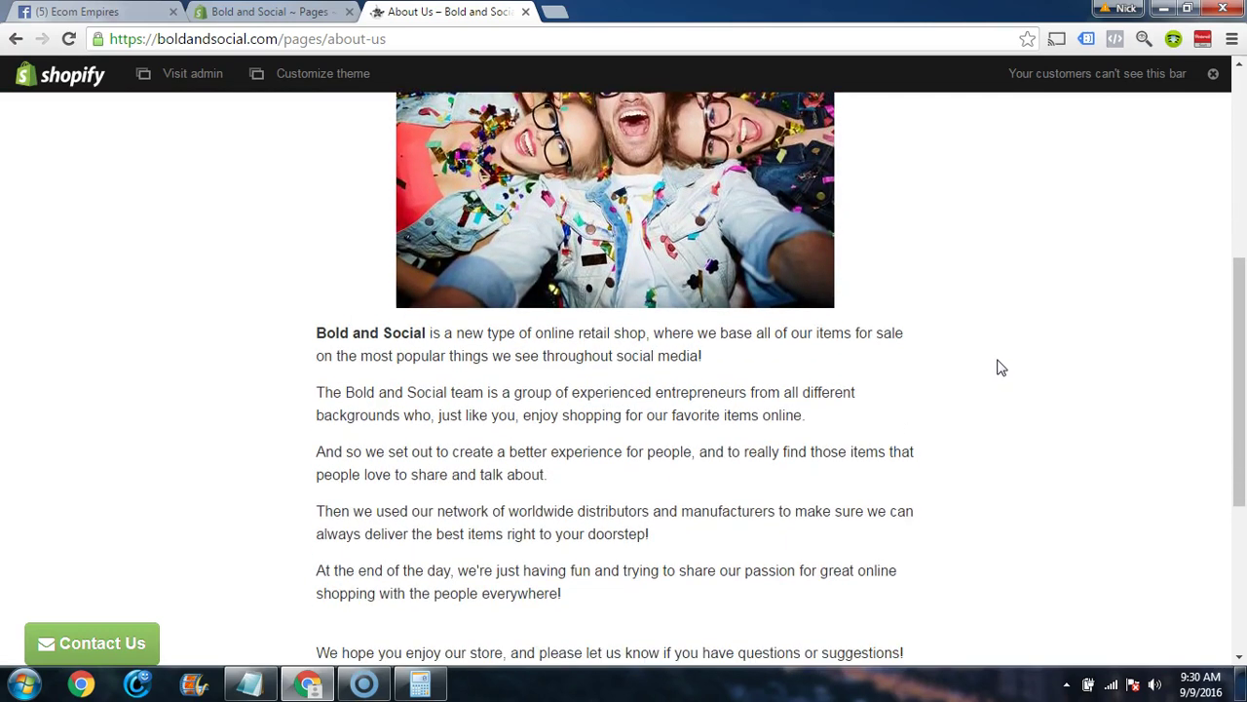
pyautogui.scroll(1, 1001, 367)
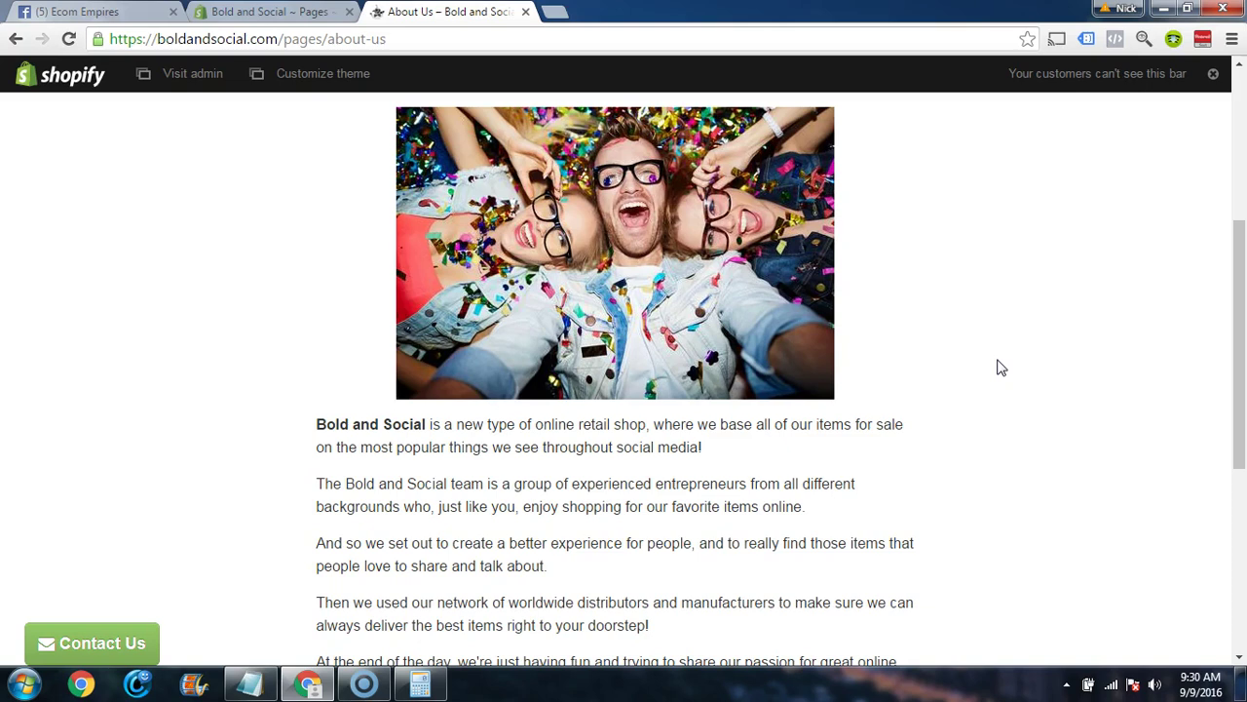
pyautogui.scroll(-1, 1001, 368)
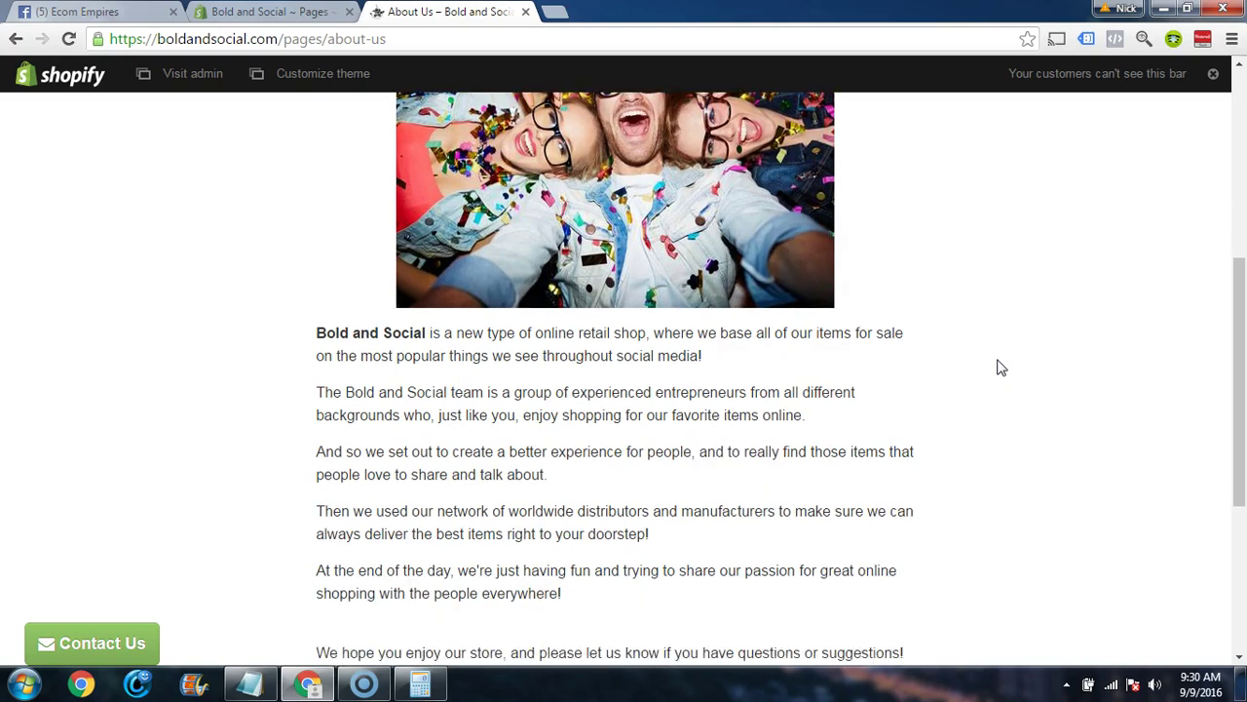
pyautogui.scroll(3, 1001, 367)
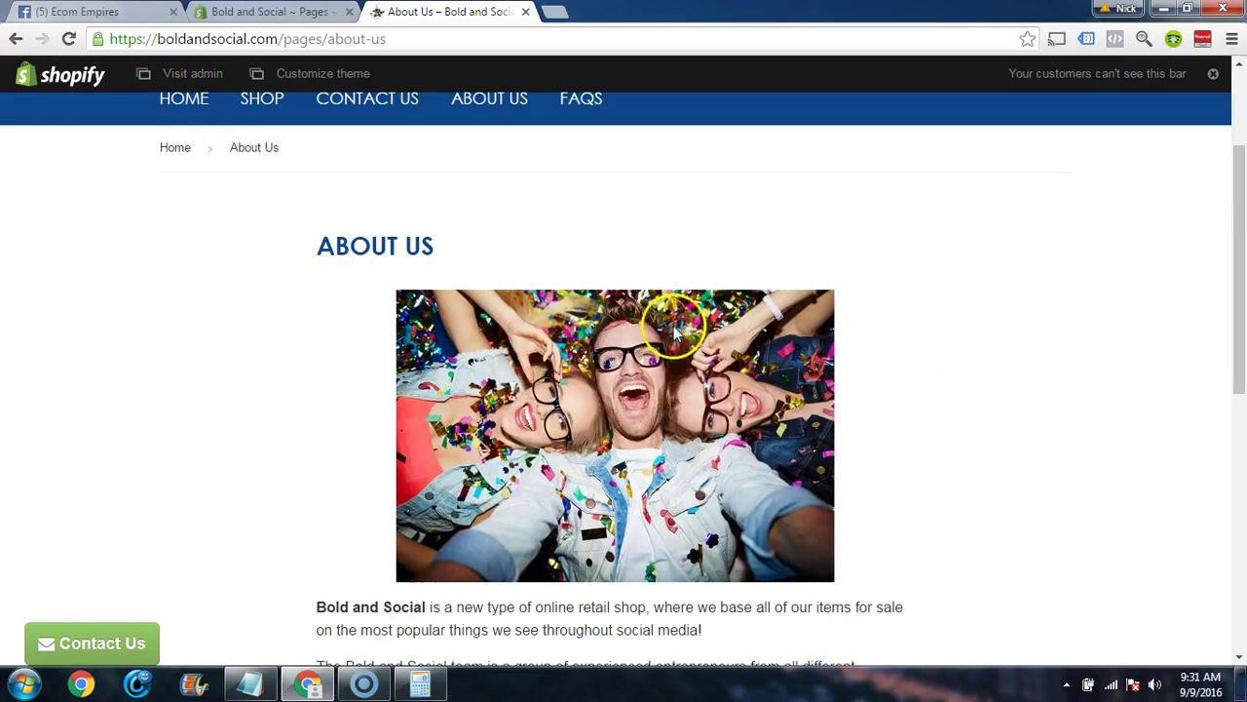
pyautogui.scroll(-1, 639, 343)
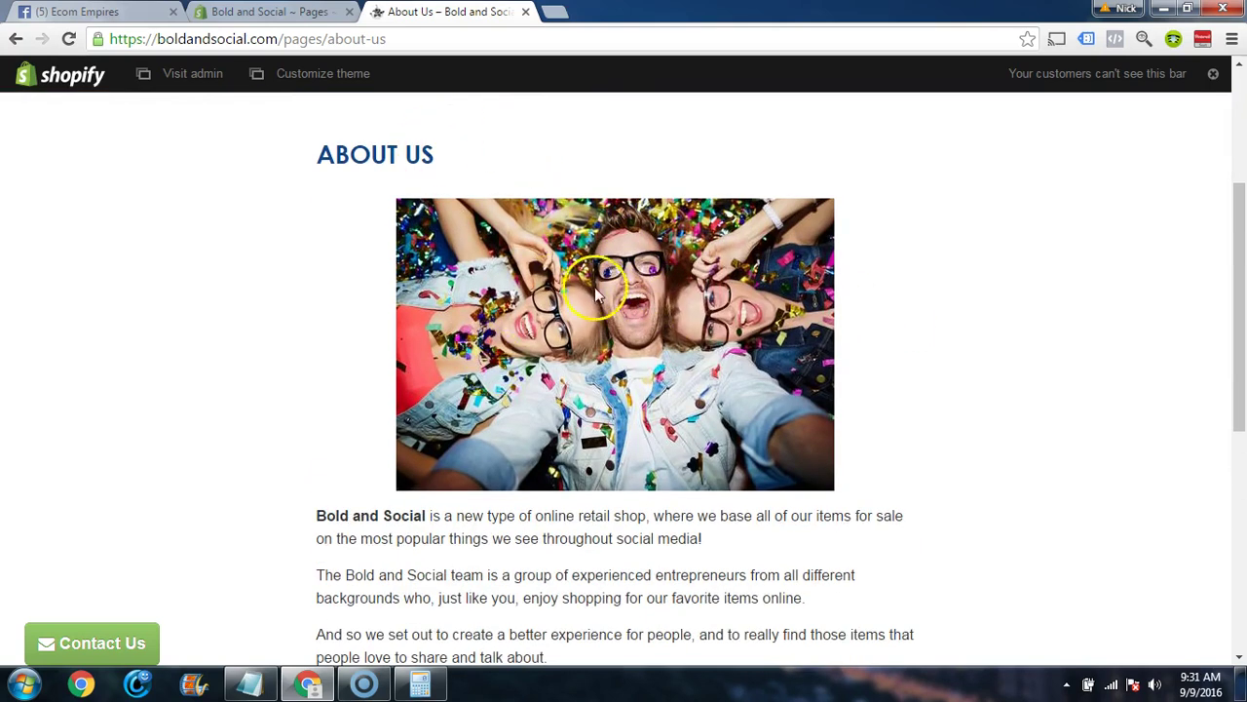
pyautogui.scroll(-1, 955, 295)
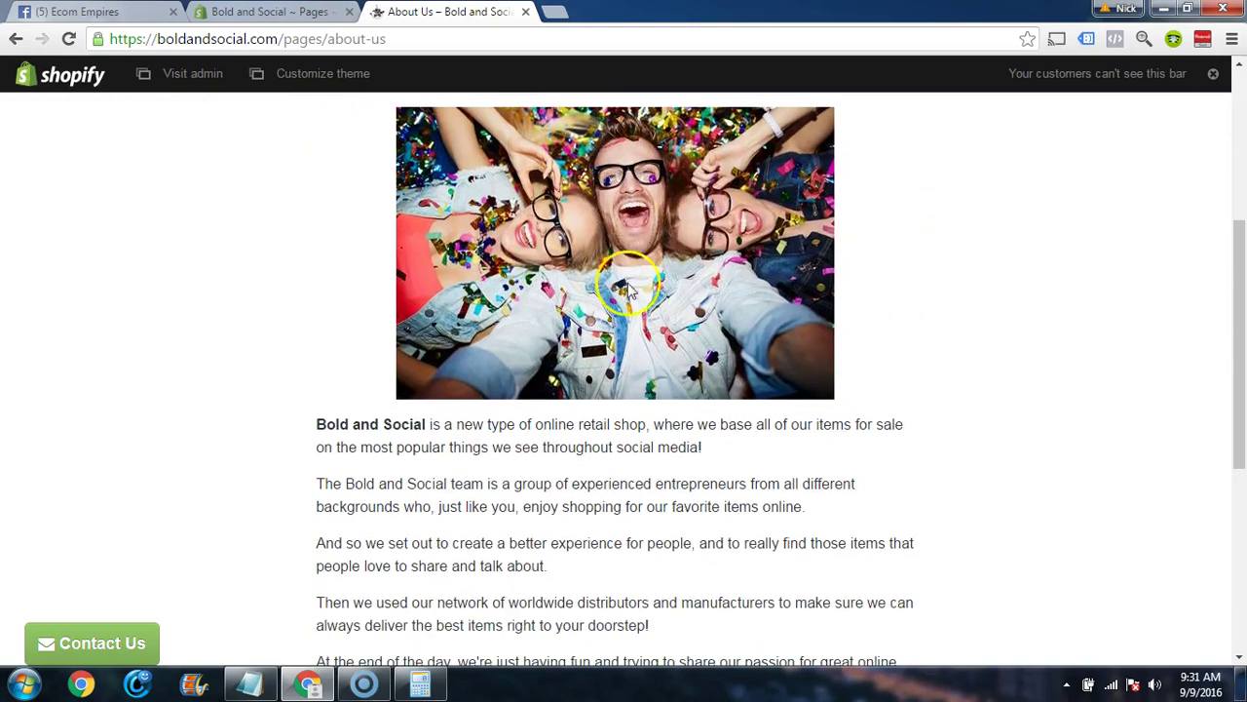
pyautogui.scroll(1, 813, 325)
pyautogui.scroll(-2, 888, 325)
pyautogui.scroll(-1, 943, 323)
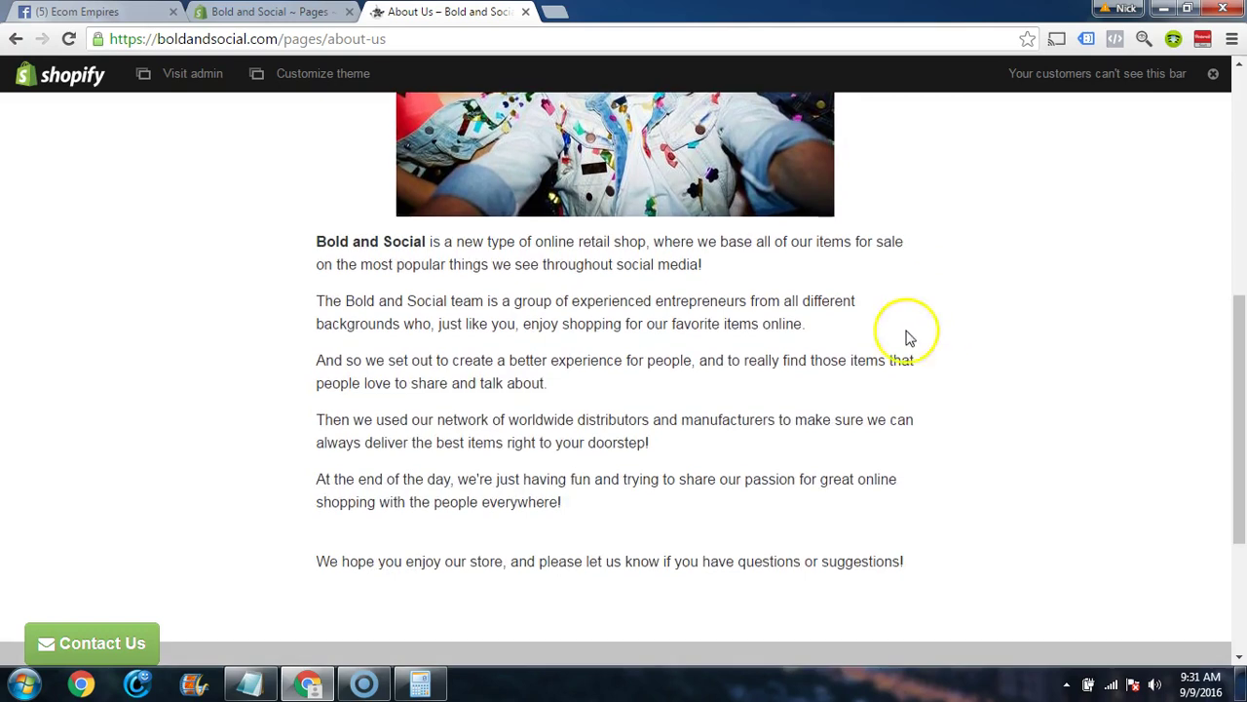
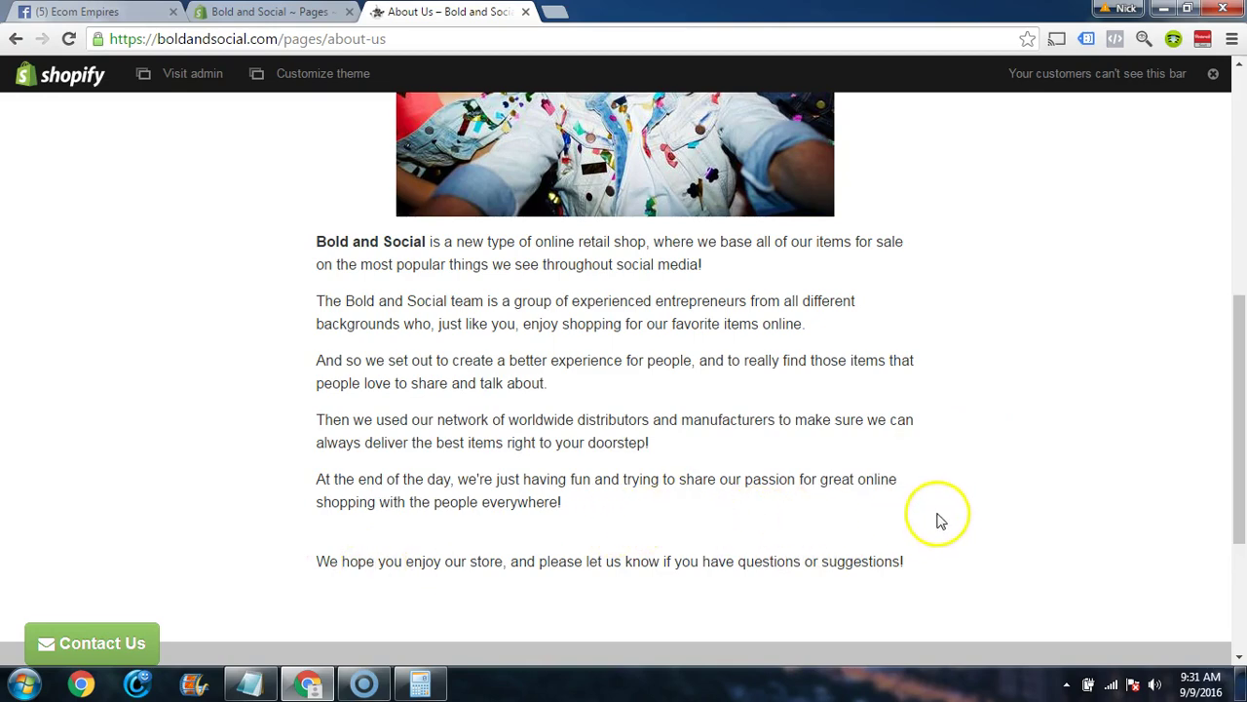
# - Check the About Us page's closing line and the store footer, and review the photo and text again
pyautogui.scroll(-2, 980, 490)
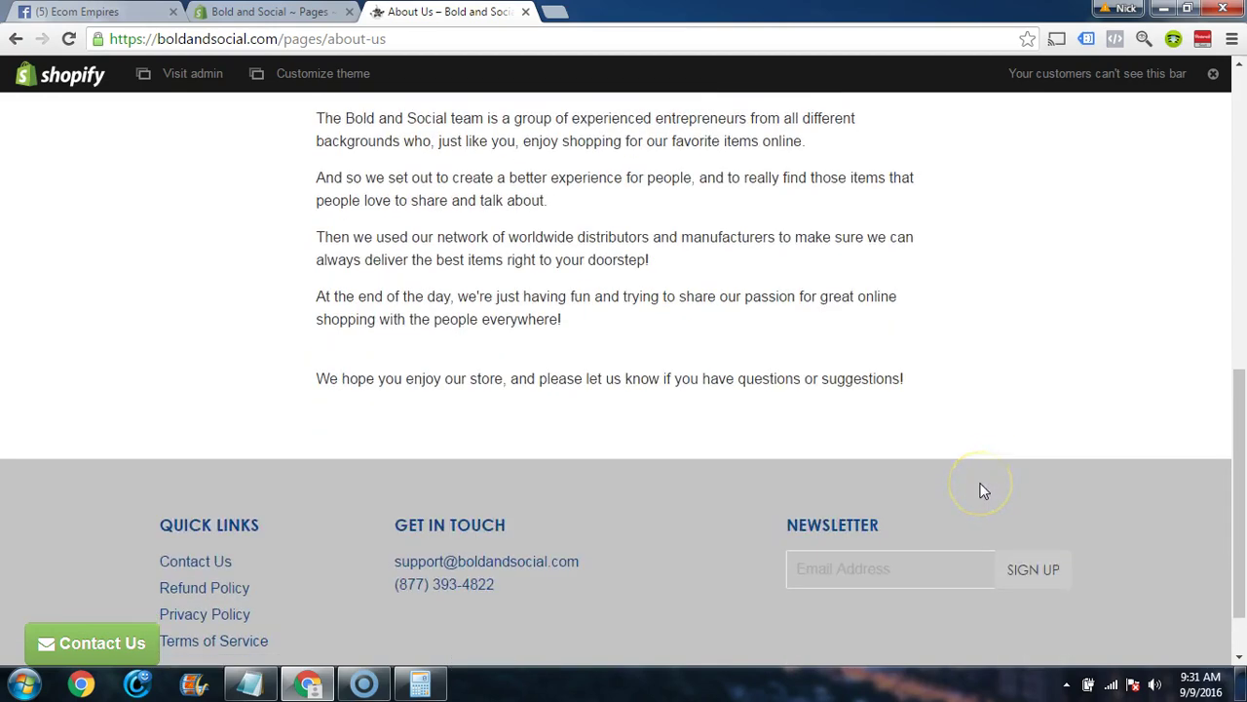
pyautogui.scroll(6, 980, 490)
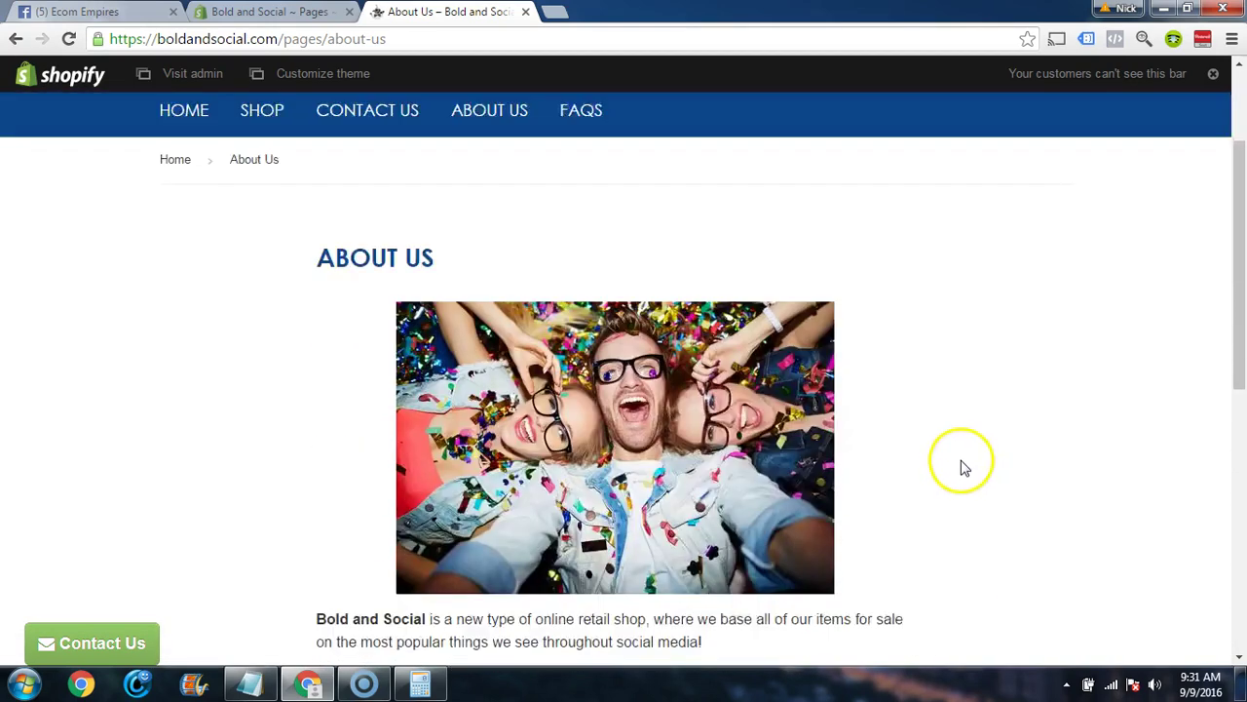
pyautogui.scroll(-2, 962, 468)
pyautogui.scroll(1, 844, 357)
pyautogui.scroll(-1, 841, 361)
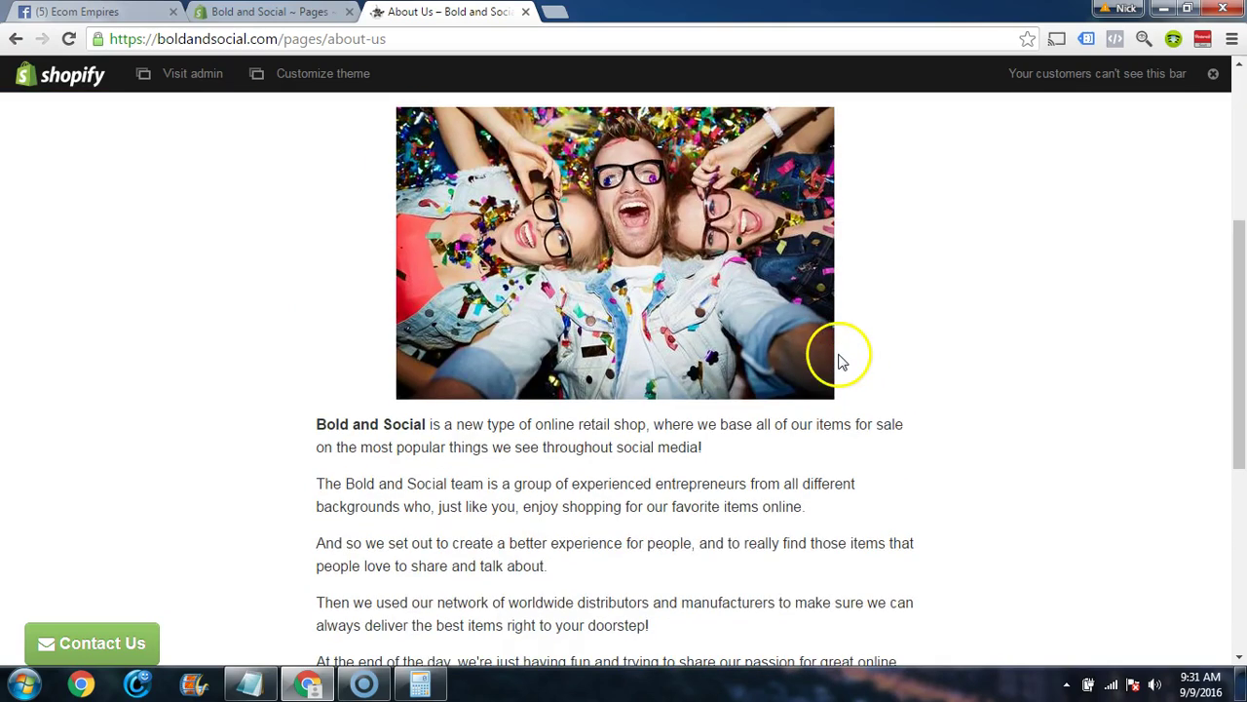
pyautogui.scroll(1, 1036, 376)
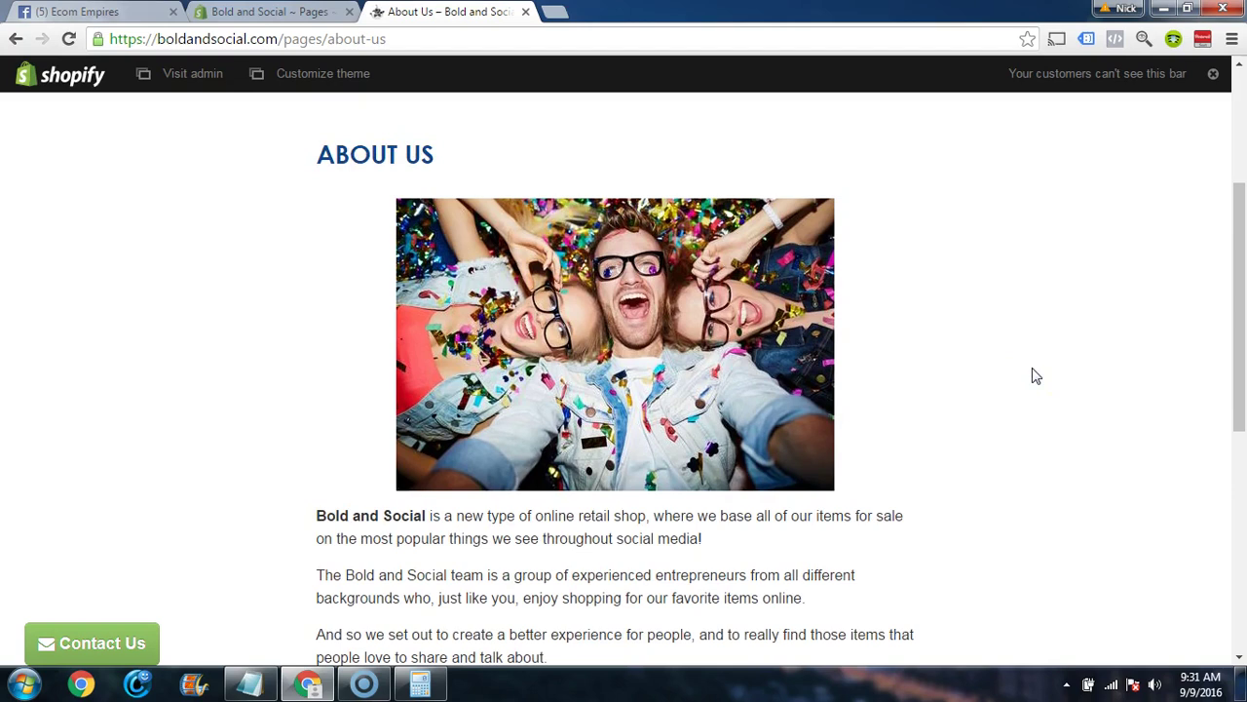
pyautogui.scroll(-3, 1052, 215)
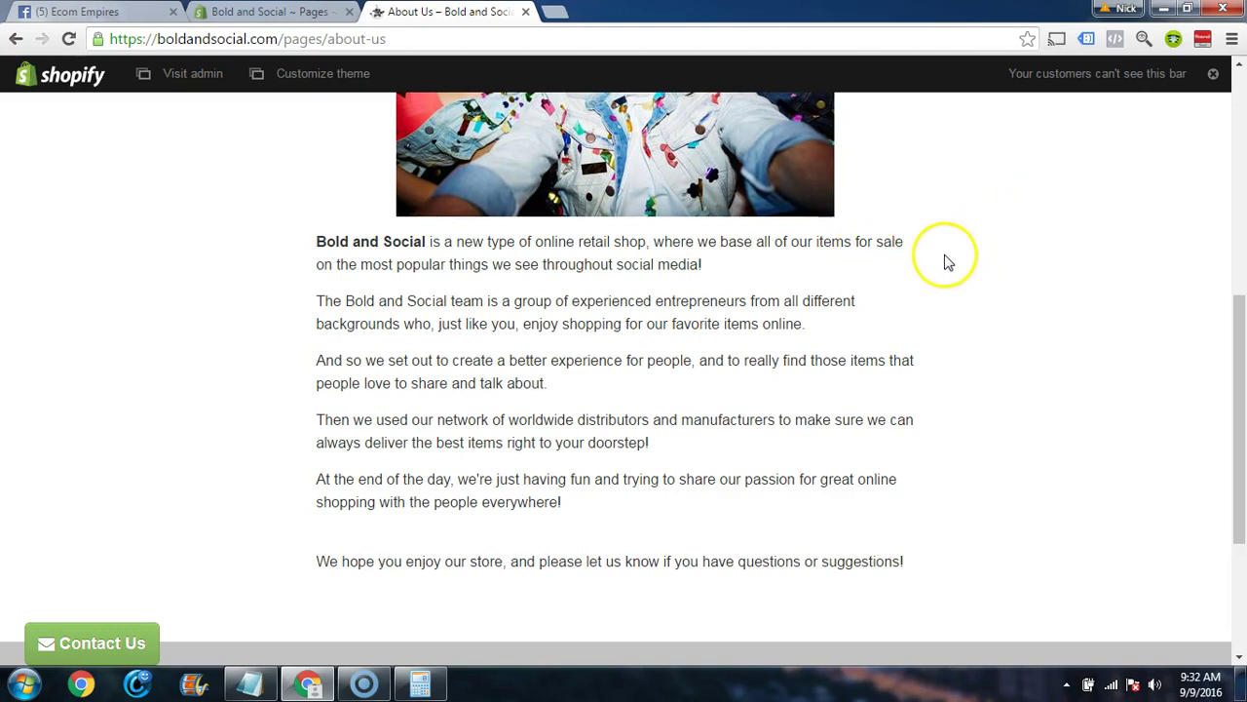
pyautogui.scroll(3, 944, 261)
pyautogui.scroll(-1, 945, 261)
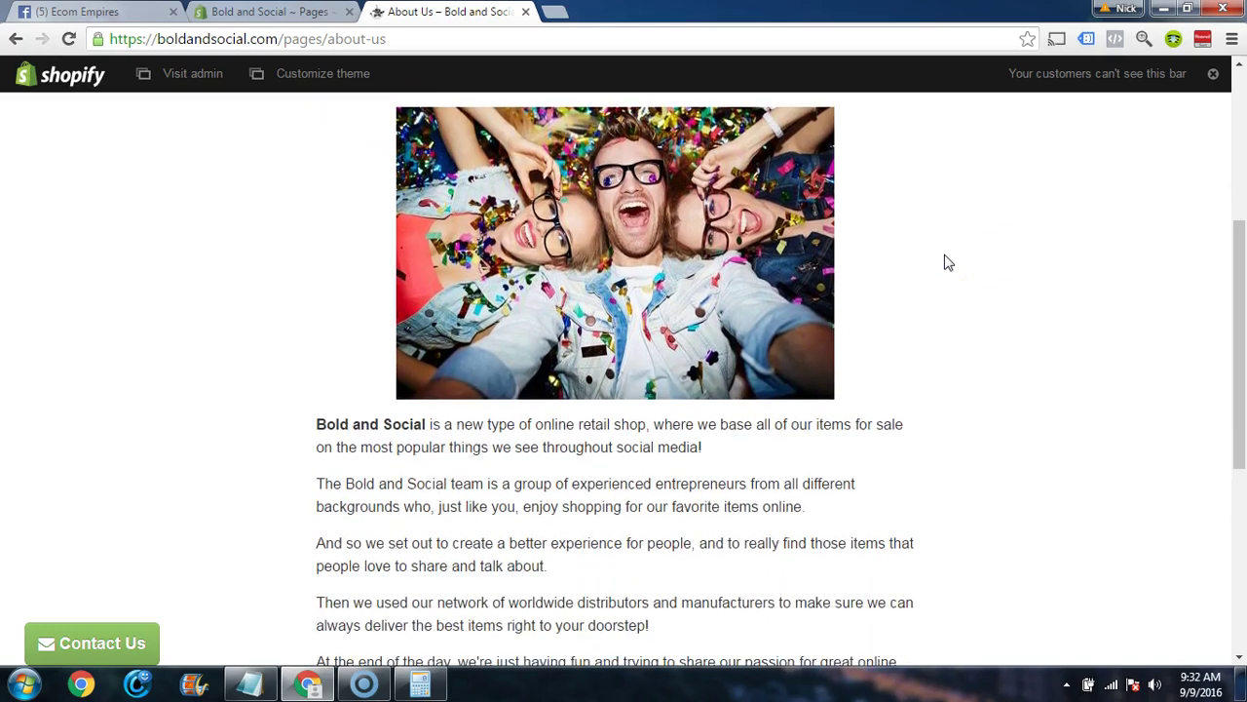
pyautogui.scroll(-1, 945, 261)
pyautogui.scroll(1, 945, 261)
pyautogui.scroll(-2, 944, 261)
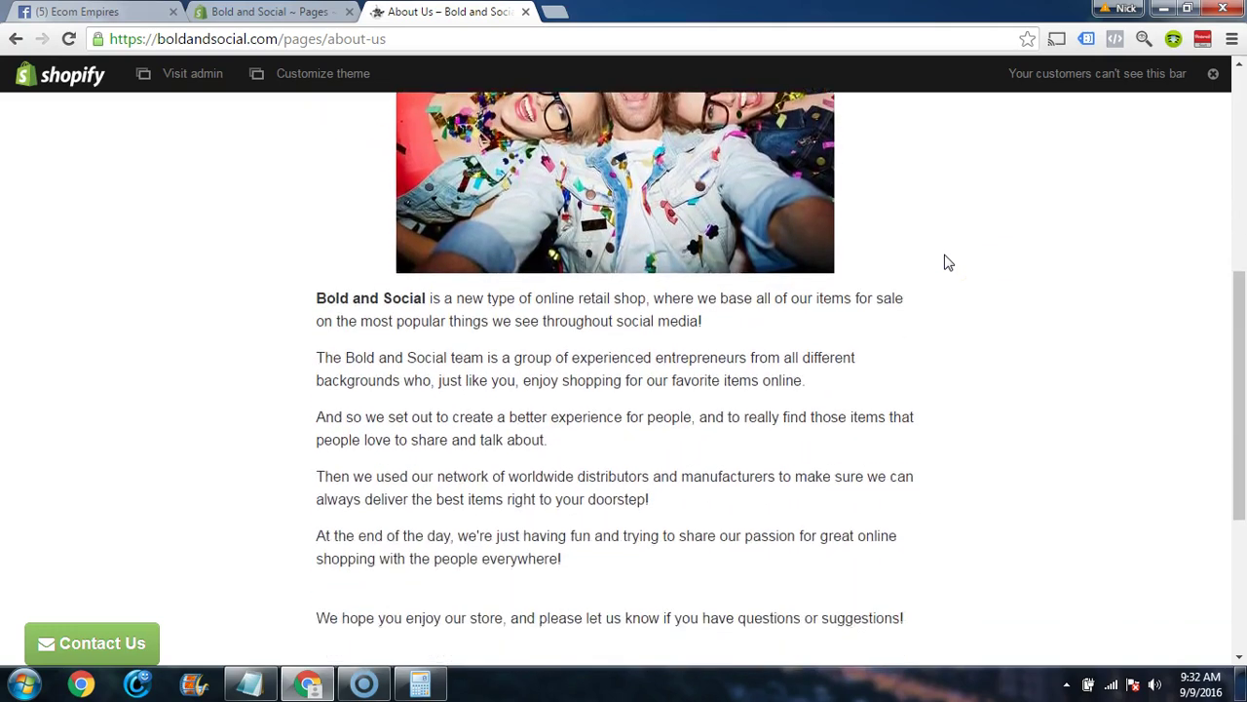
pyautogui.scroll(1, 945, 261)
pyautogui.scroll(1, 944, 261)
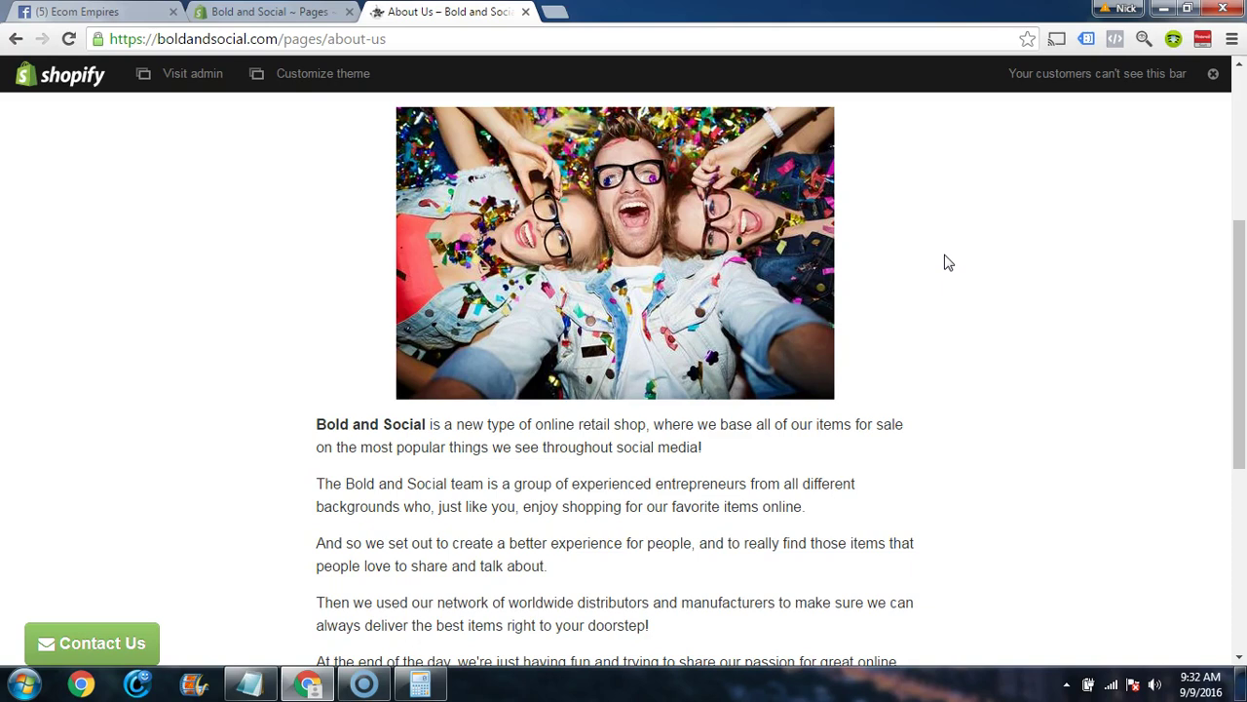
pyautogui.scroll(3, 994, 231)
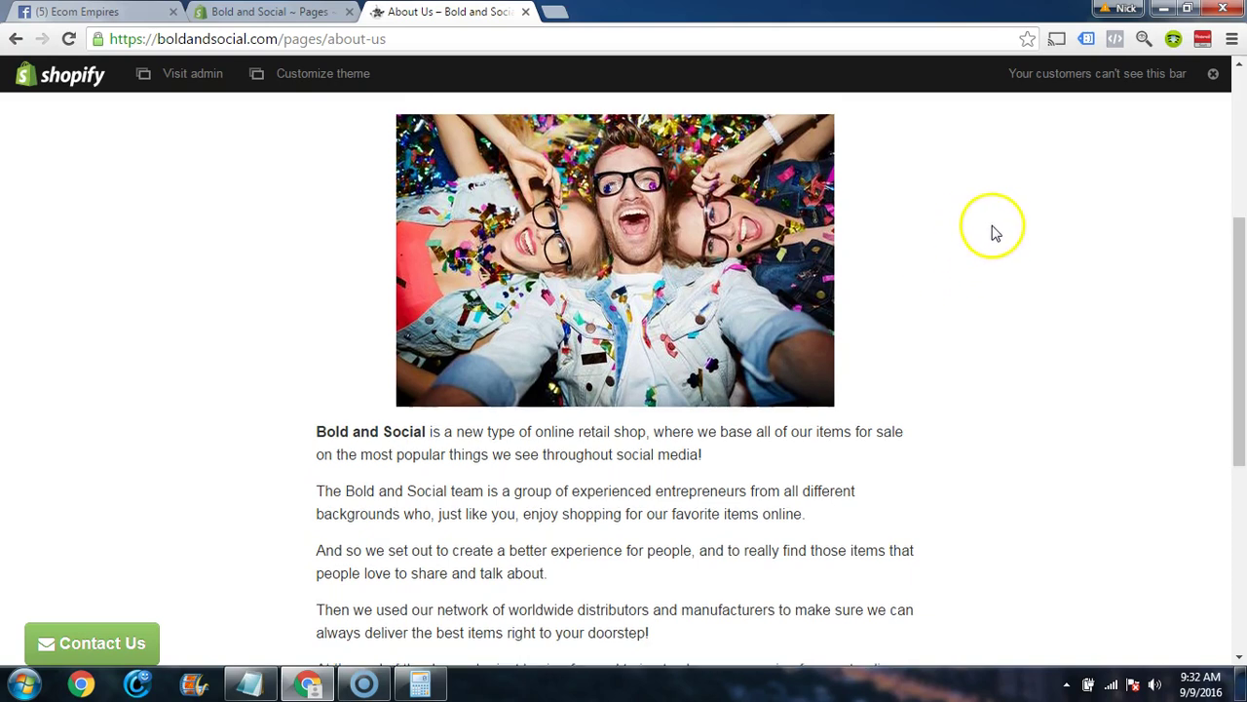
pyautogui.scroll(-6, 996, 232)
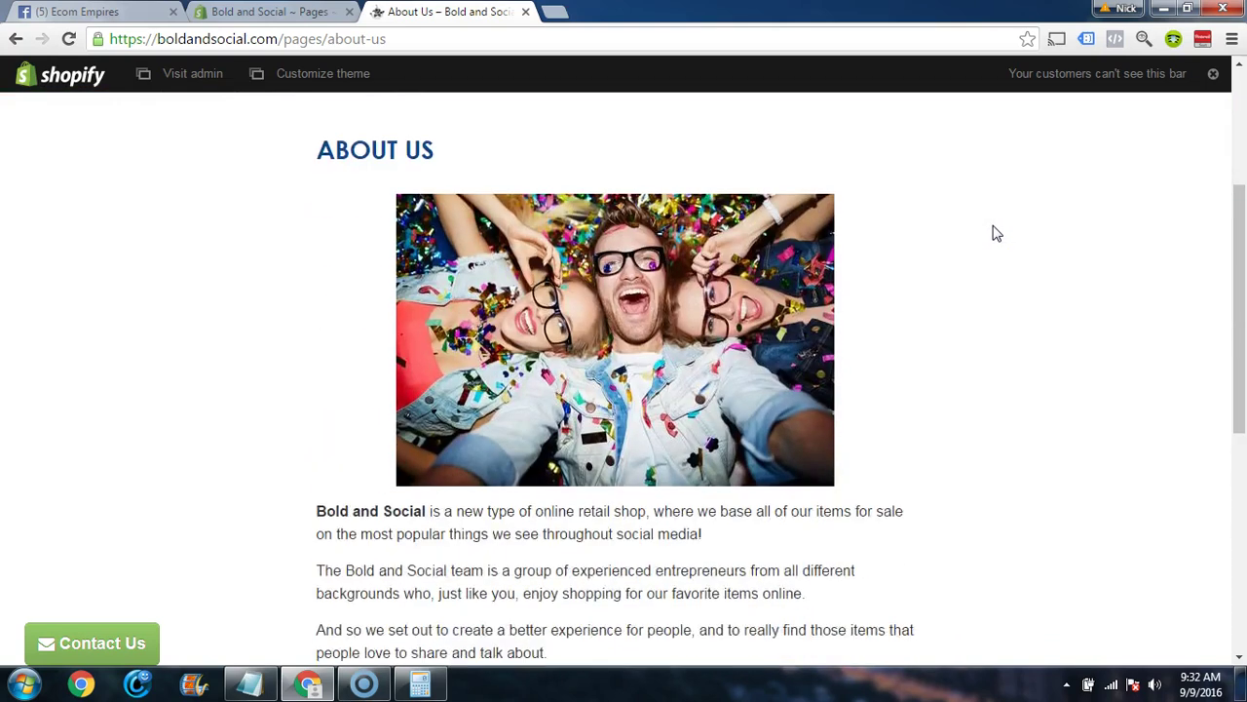
pyautogui.scroll(1, 995, 233)
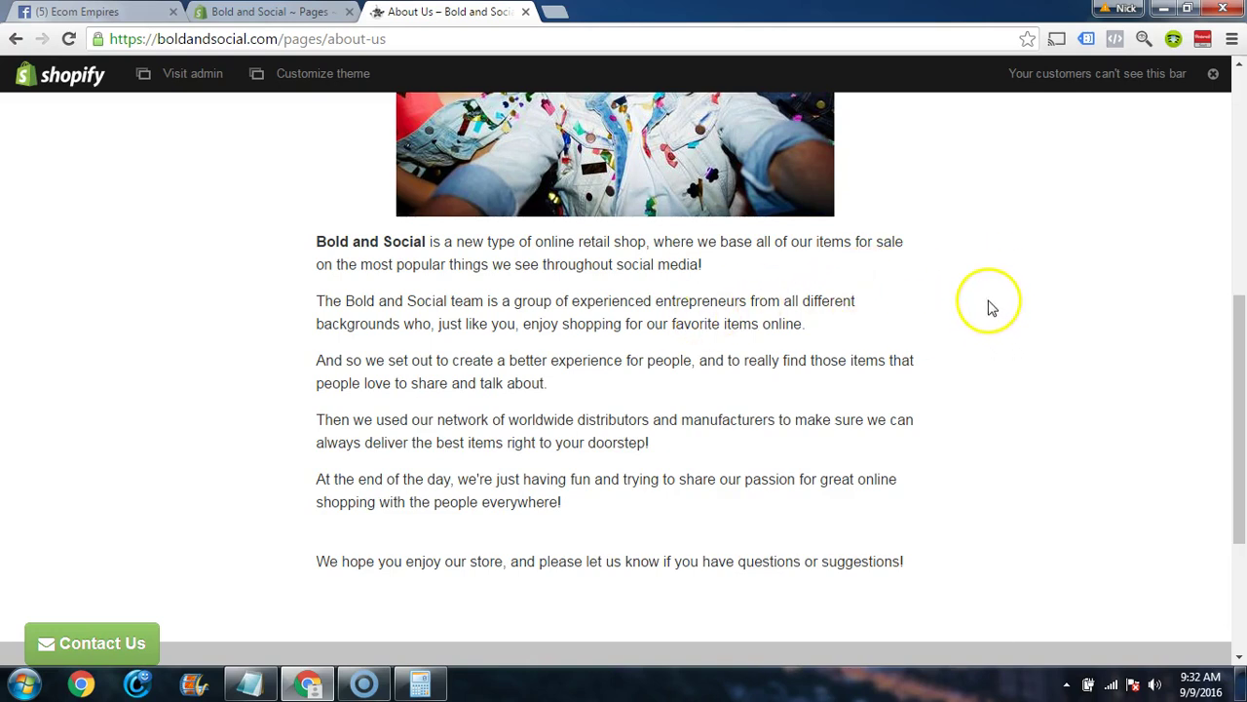
pyautogui.scroll(1, 966, 295)
pyautogui.scroll(-1, 966, 295)
pyautogui.scroll(1, 966, 295)
pyautogui.scroll(-1, 966, 295)
pyautogui.scroll(1, 966, 295)
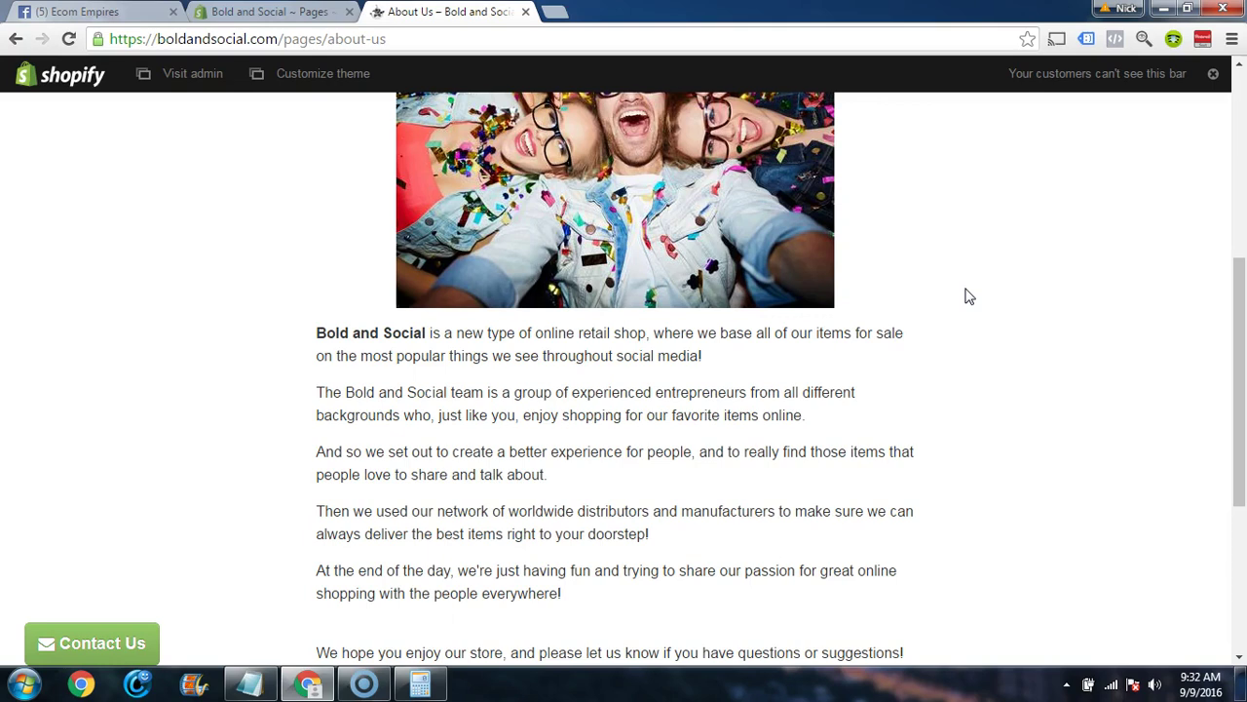
pyautogui.scroll(3, 968, 298)
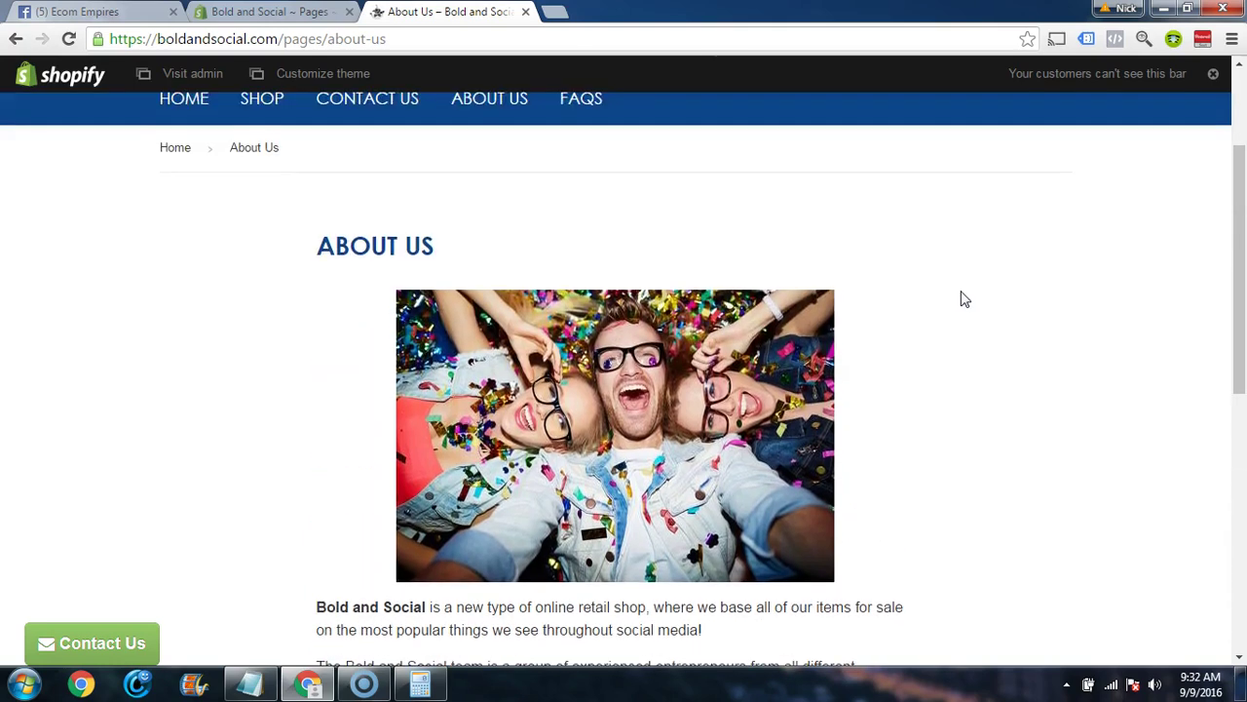
pyautogui.scroll(1, 966, 299)
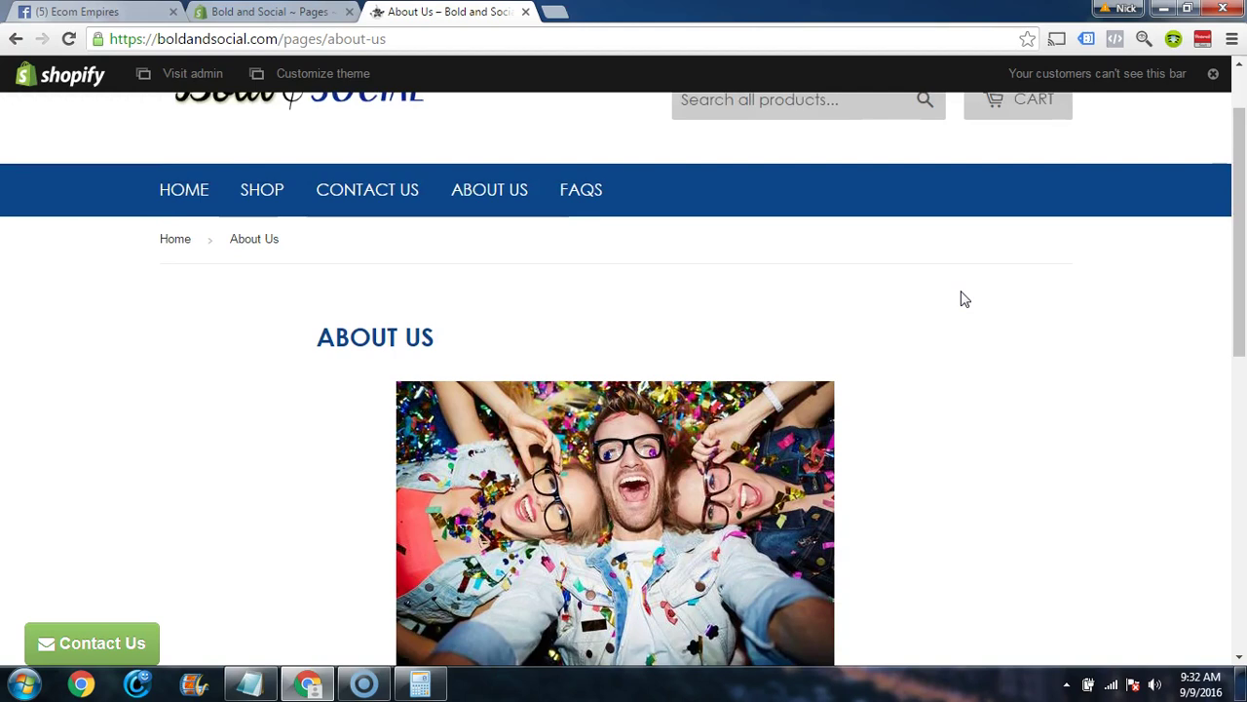
pyautogui.scroll(-2, 965, 299)
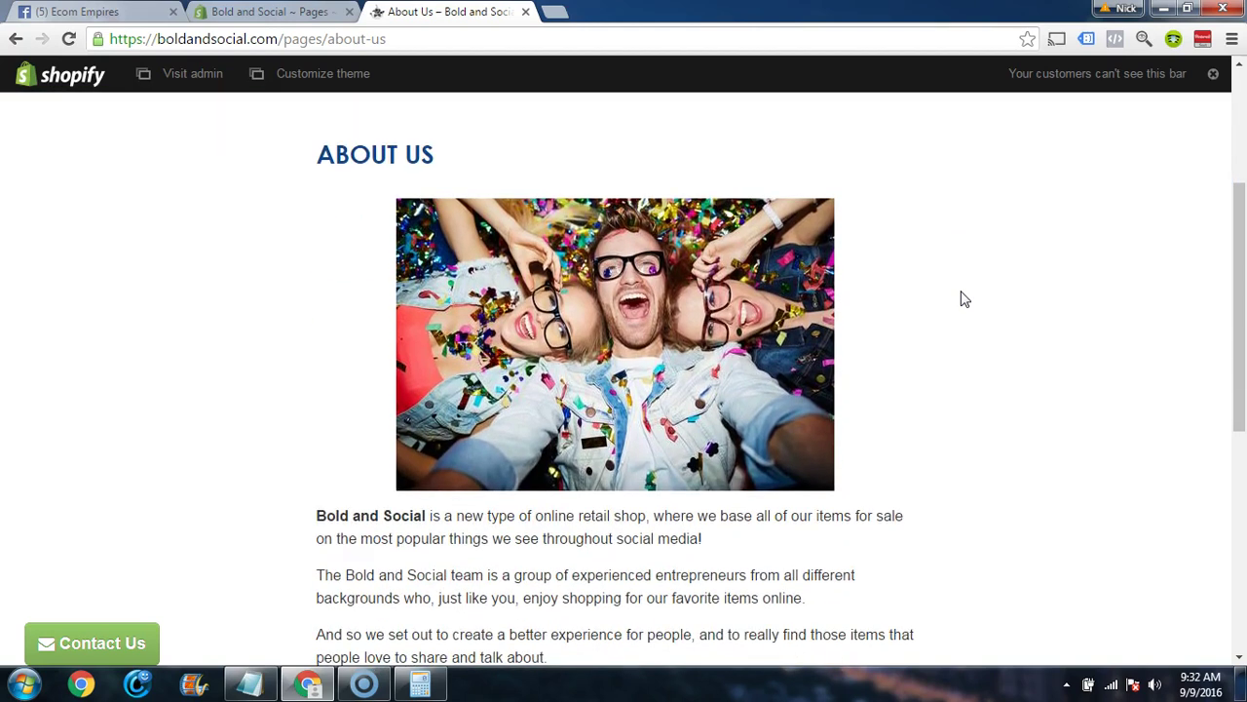
pyautogui.scroll(-1, 964, 299)
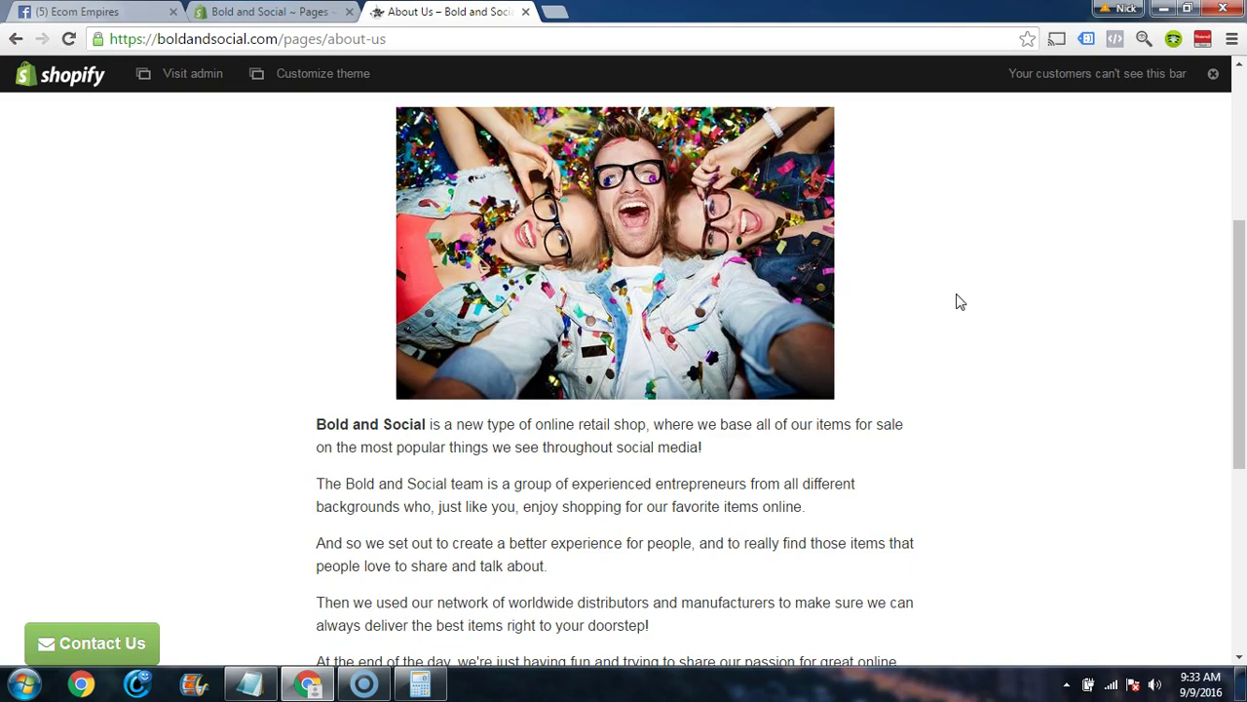
pyautogui.scroll(3, 960, 302)
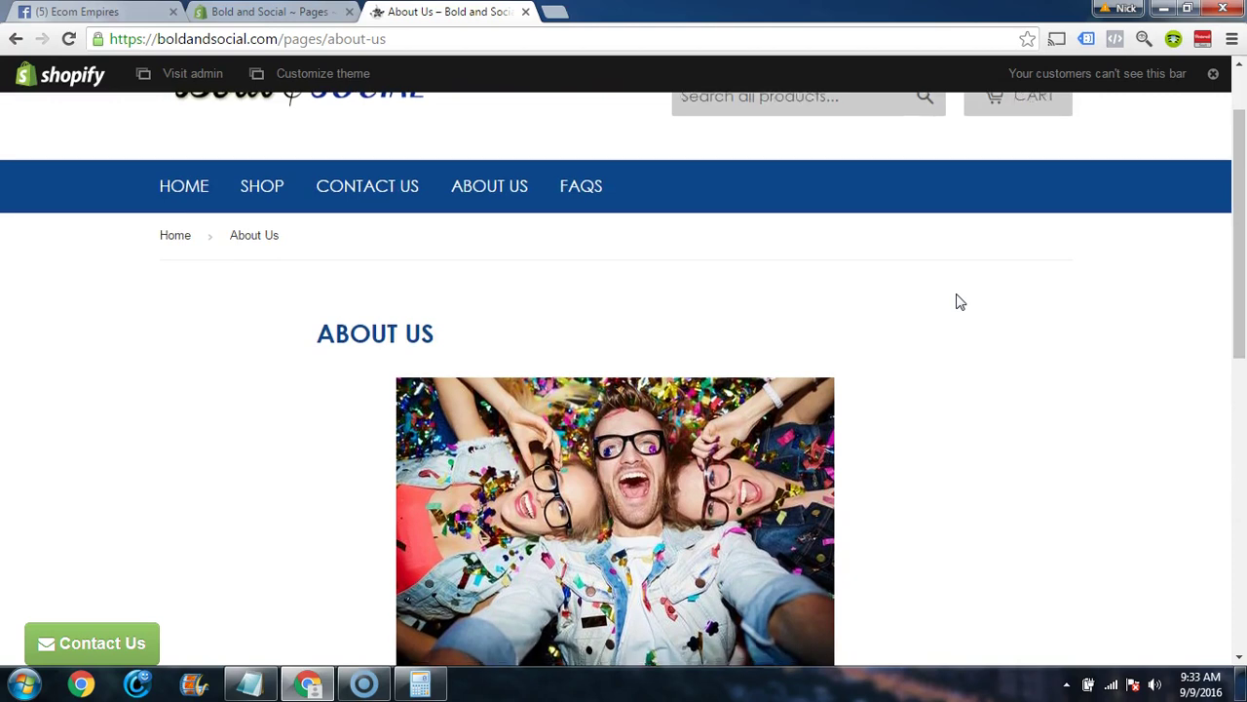
pyautogui.scroll(-3, 960, 303)
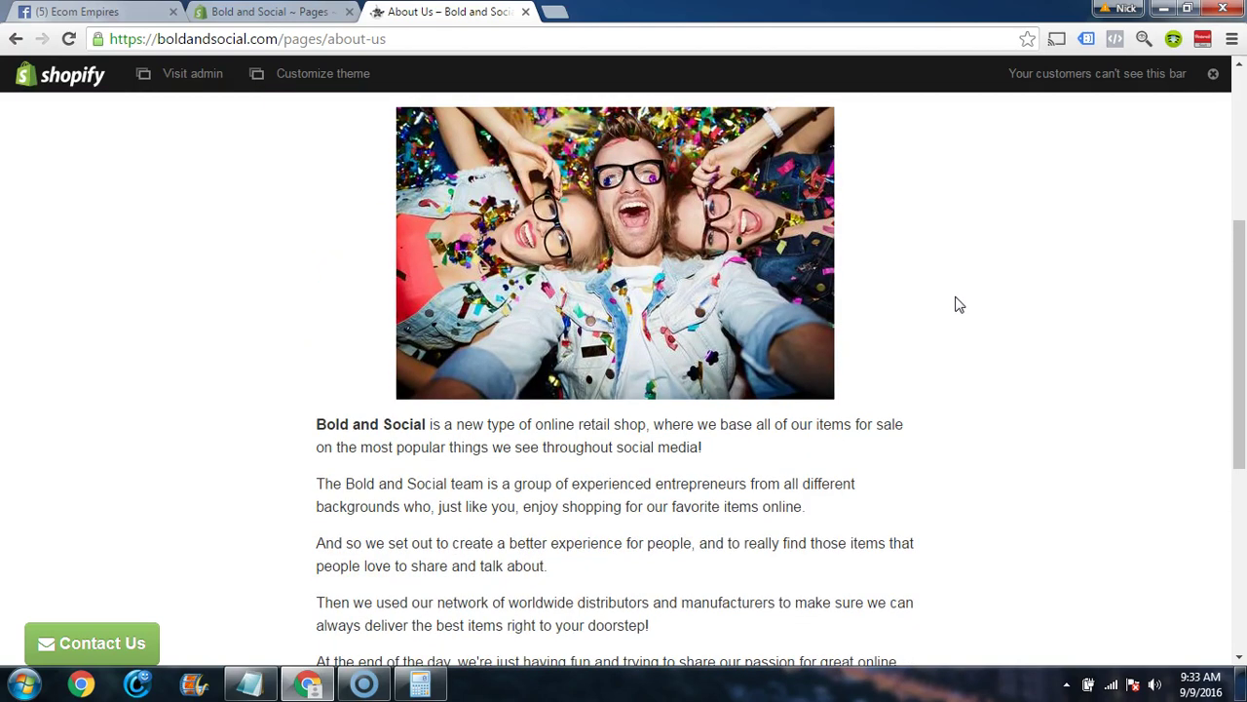
pyautogui.scroll(-1, 960, 305)
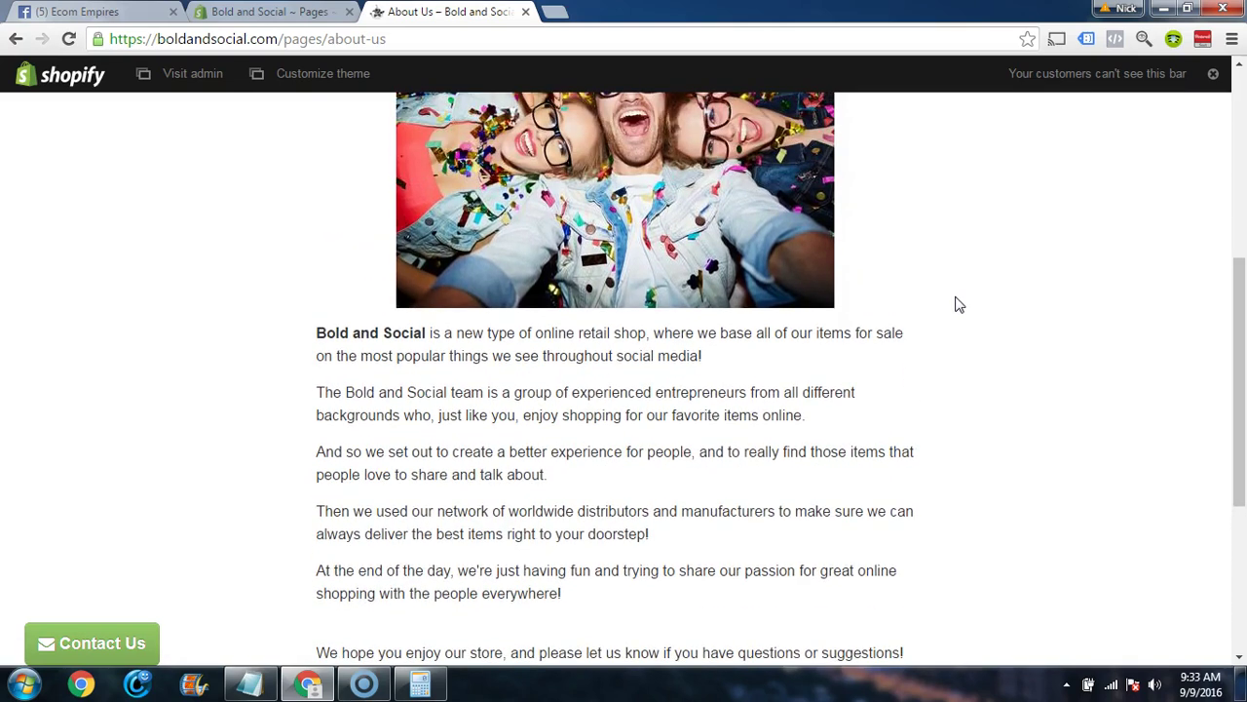
pyautogui.scroll(1, 960, 305)
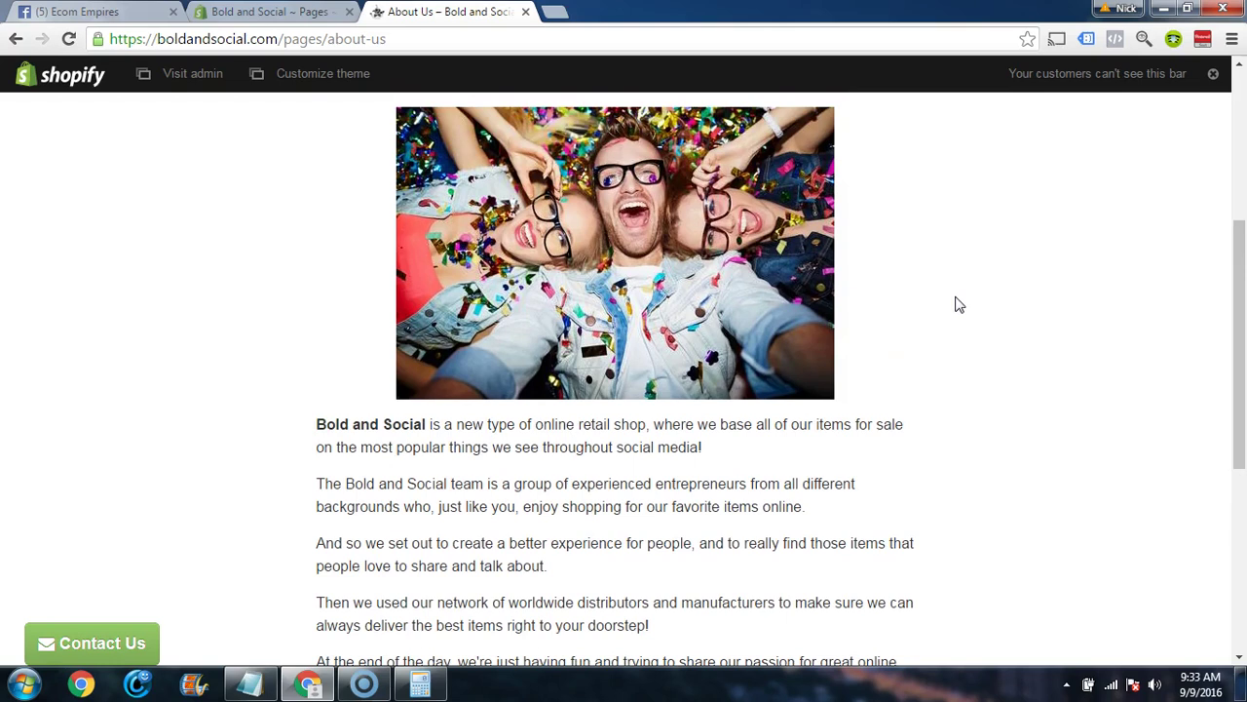
# - Return from the live storefront to the About Us page editor in the Shopify admin
pyautogui.scroll(4, 959, 305)
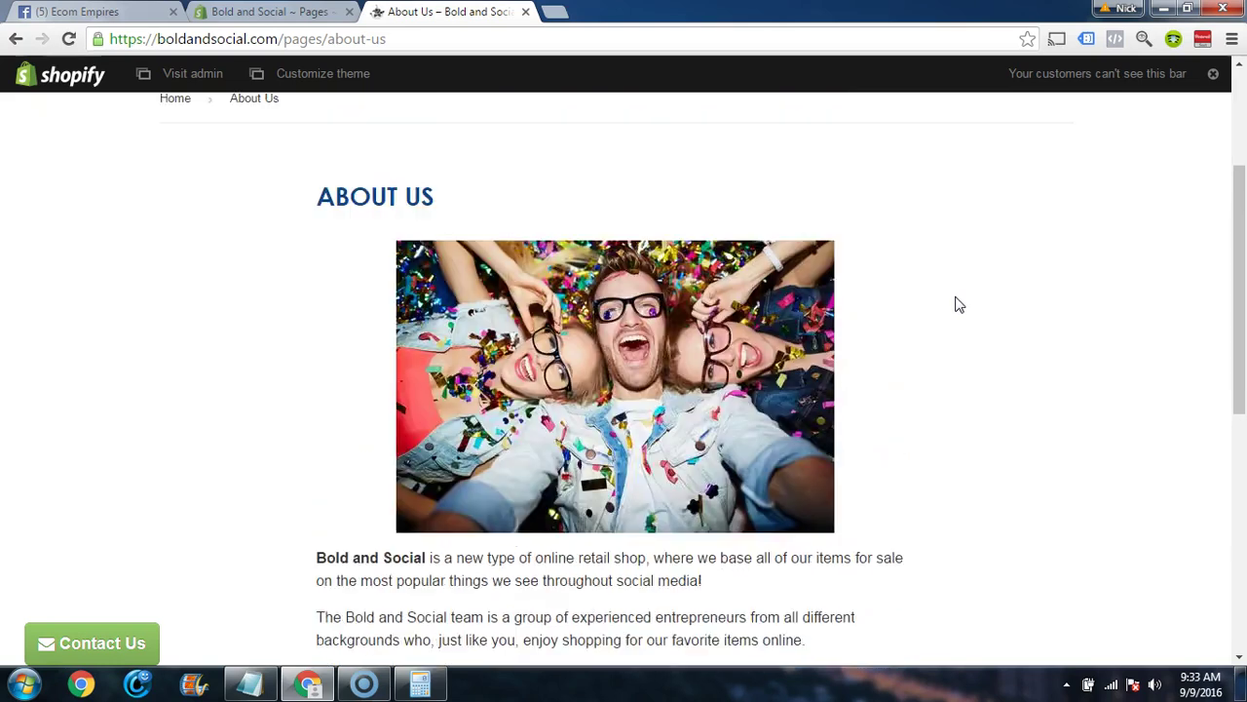
pyautogui.click(742, 193)
pyautogui.click(308, 11)
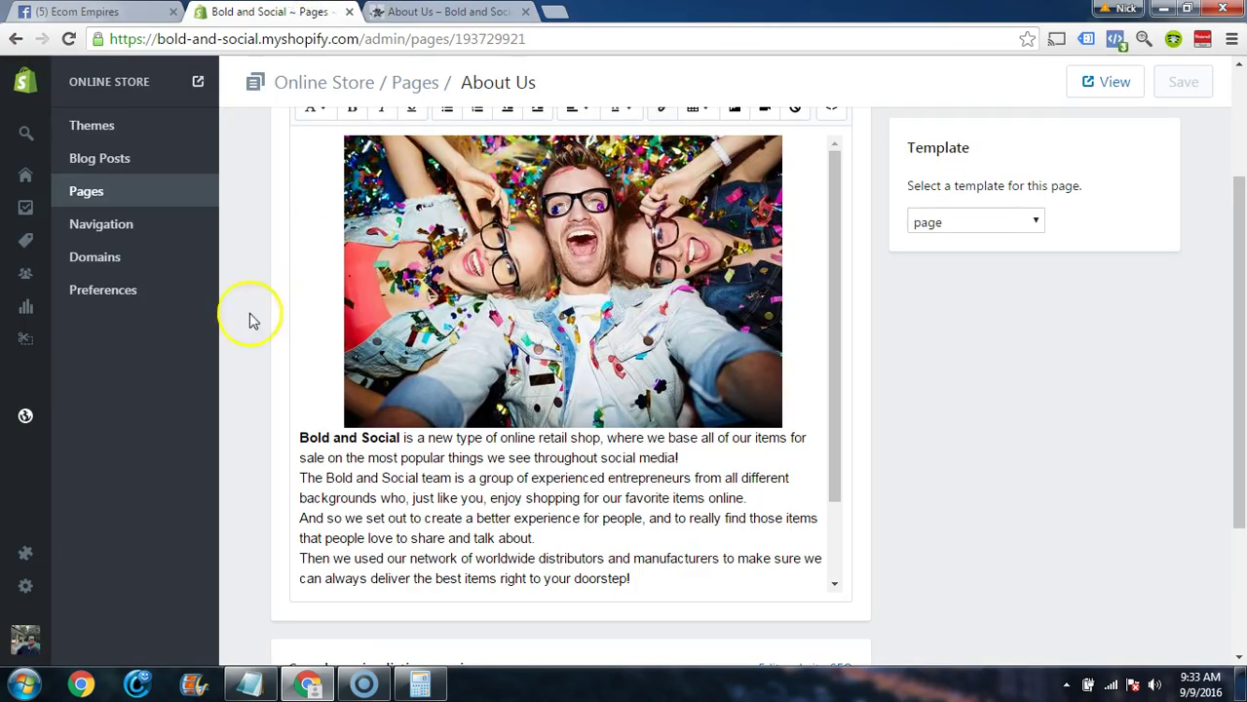
# - Look over the list of store pages and open the Main menu for editing in the navigation settings
pyautogui.click(119, 193)
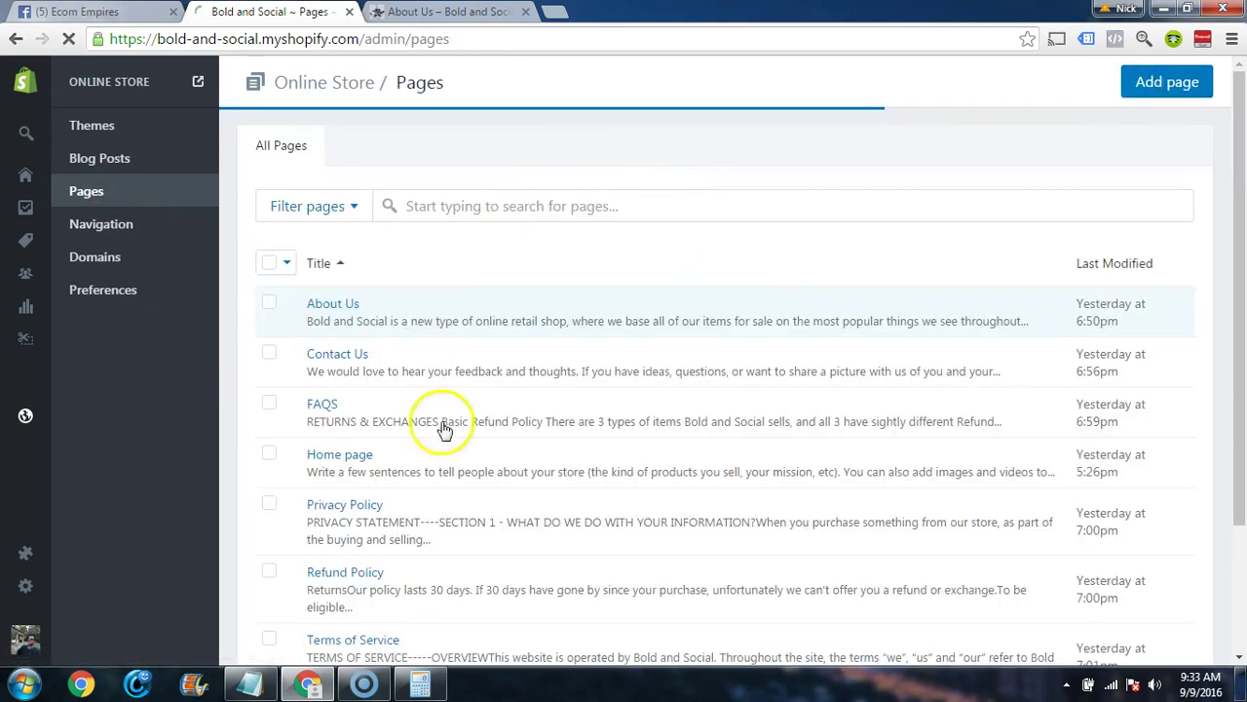
pyautogui.scroll(-2, 718, 362)
pyautogui.scroll(1, 718, 370)
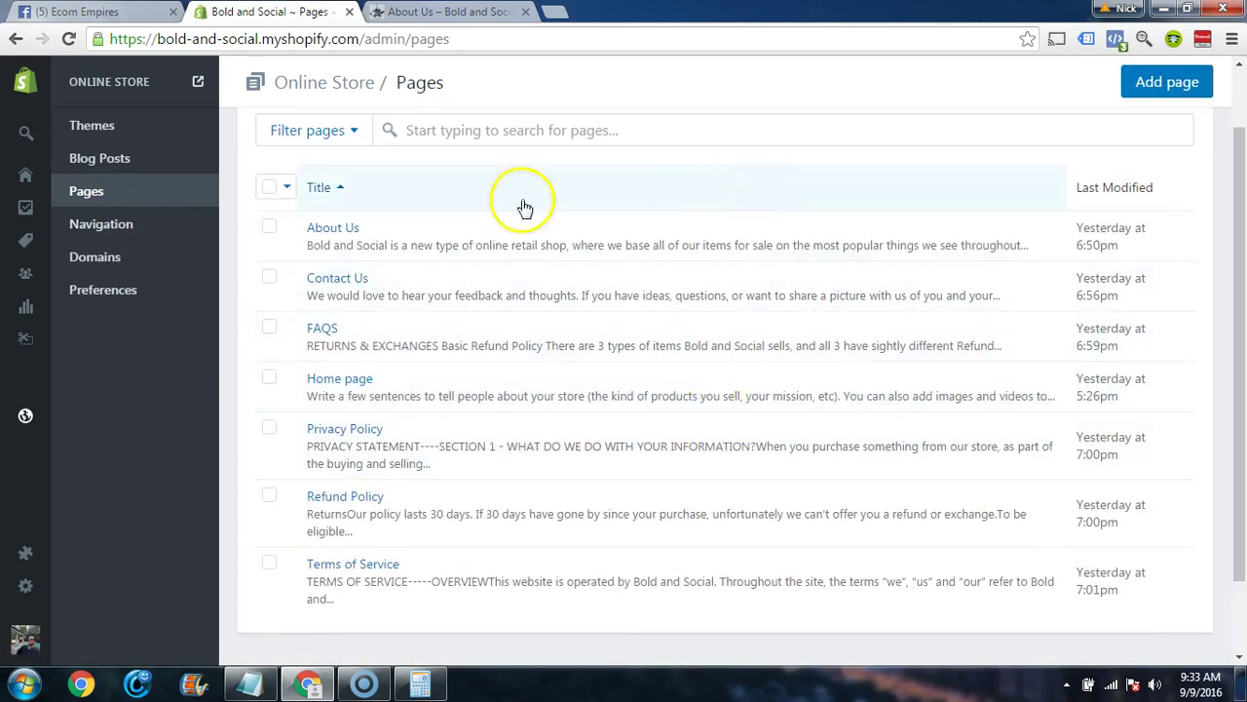
pyautogui.click(115, 237)
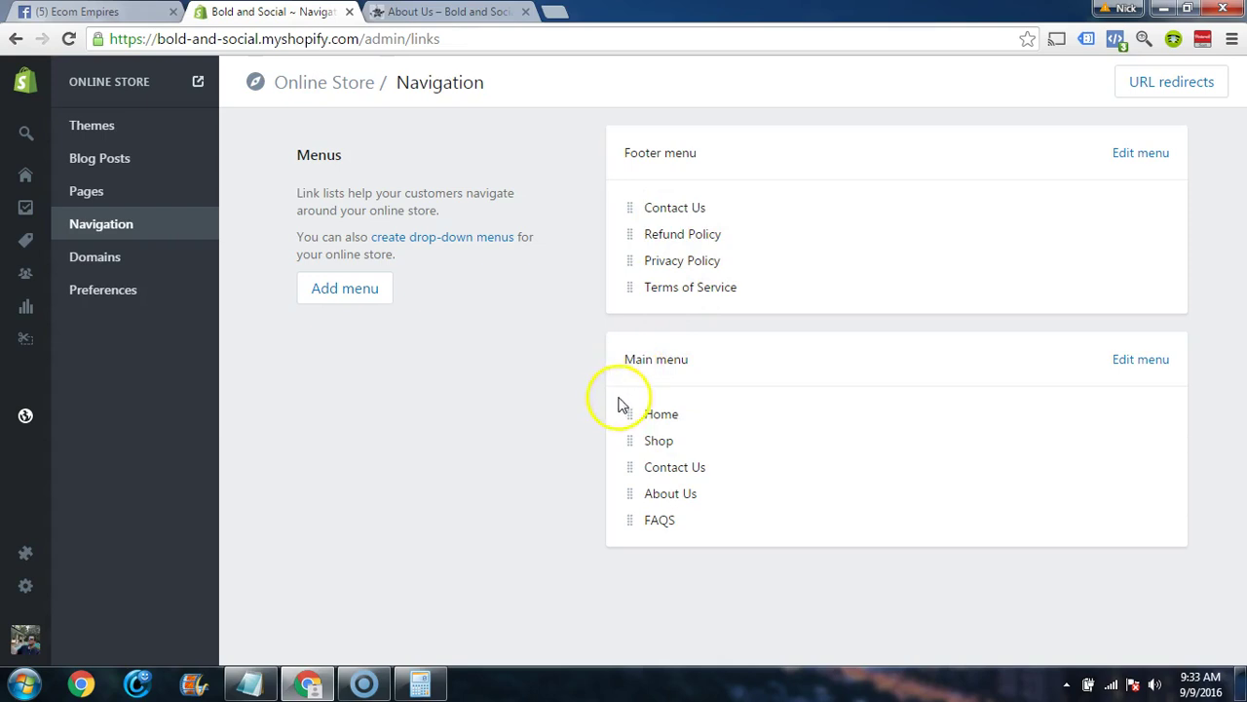
pyautogui.click(1148, 357)
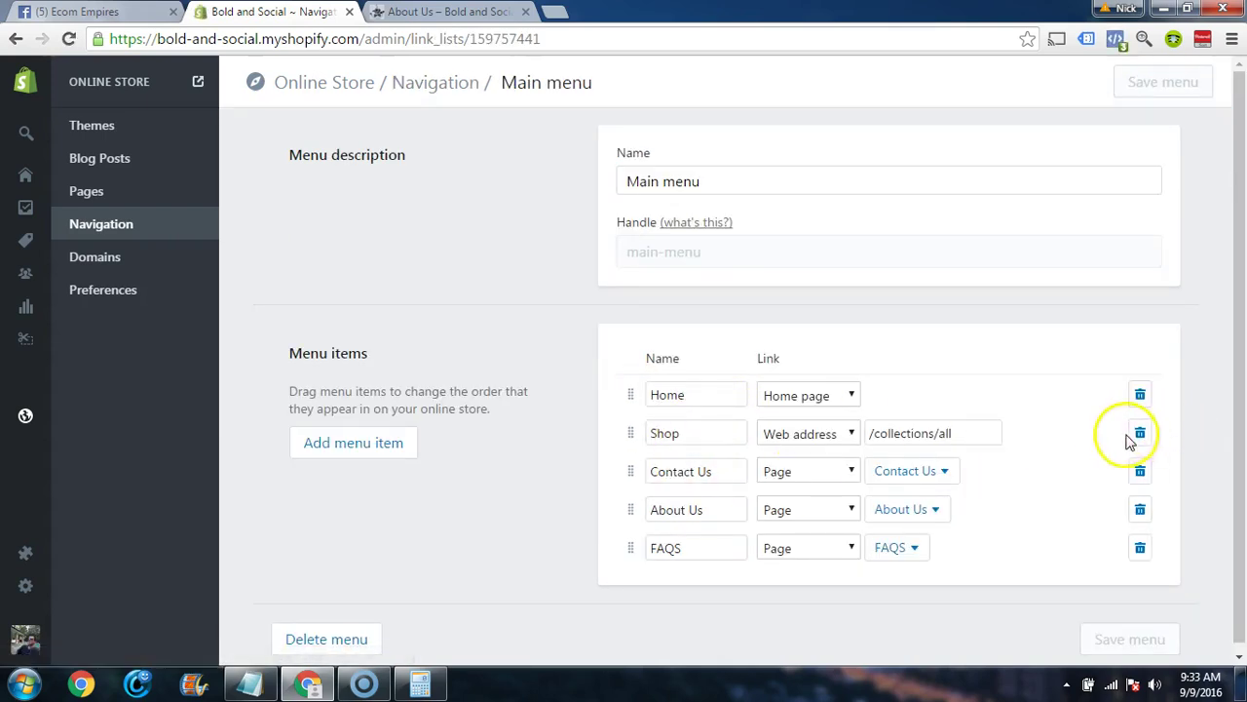
# - Add a menu item named FAQS to the Main menu and link it to the FAQS page
pyautogui.click(338, 446)
pyautogui.scroll(-1, 568, 521)
pyautogui.click(679, 540)
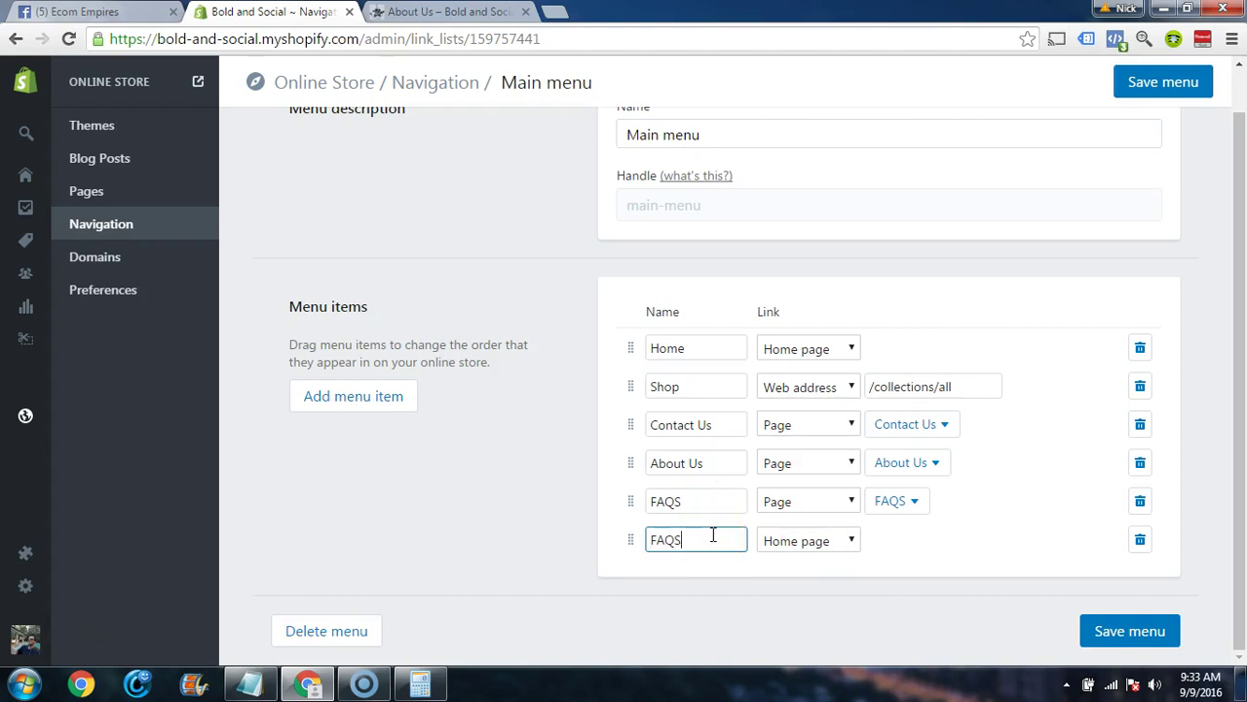
pyautogui.click(833, 546)
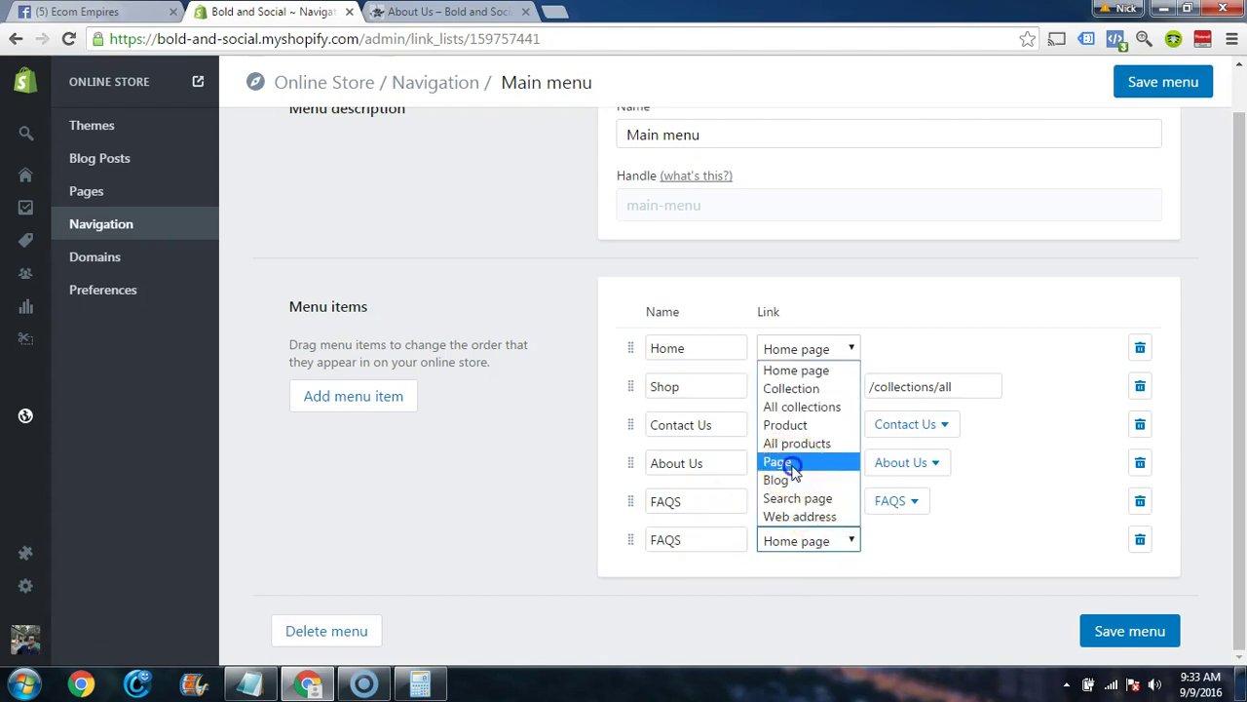
pyautogui.click(789, 466)
pyautogui.click(924, 545)
pyautogui.scroll(-1, 933, 537)
pyautogui.click(907, 556)
# - Change the new menu item's linked page to Refund Policy
pyautogui.click(914, 542)
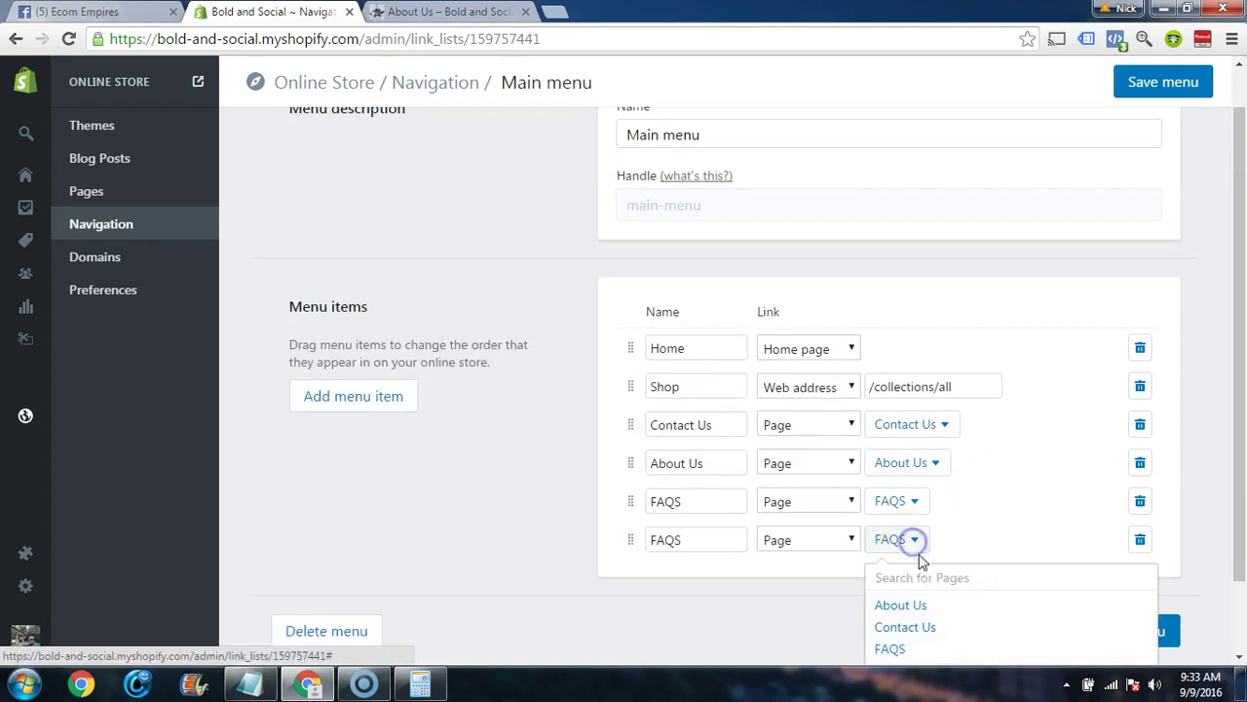
pyautogui.scroll(-1, 919, 541)
pyautogui.click(921, 636)
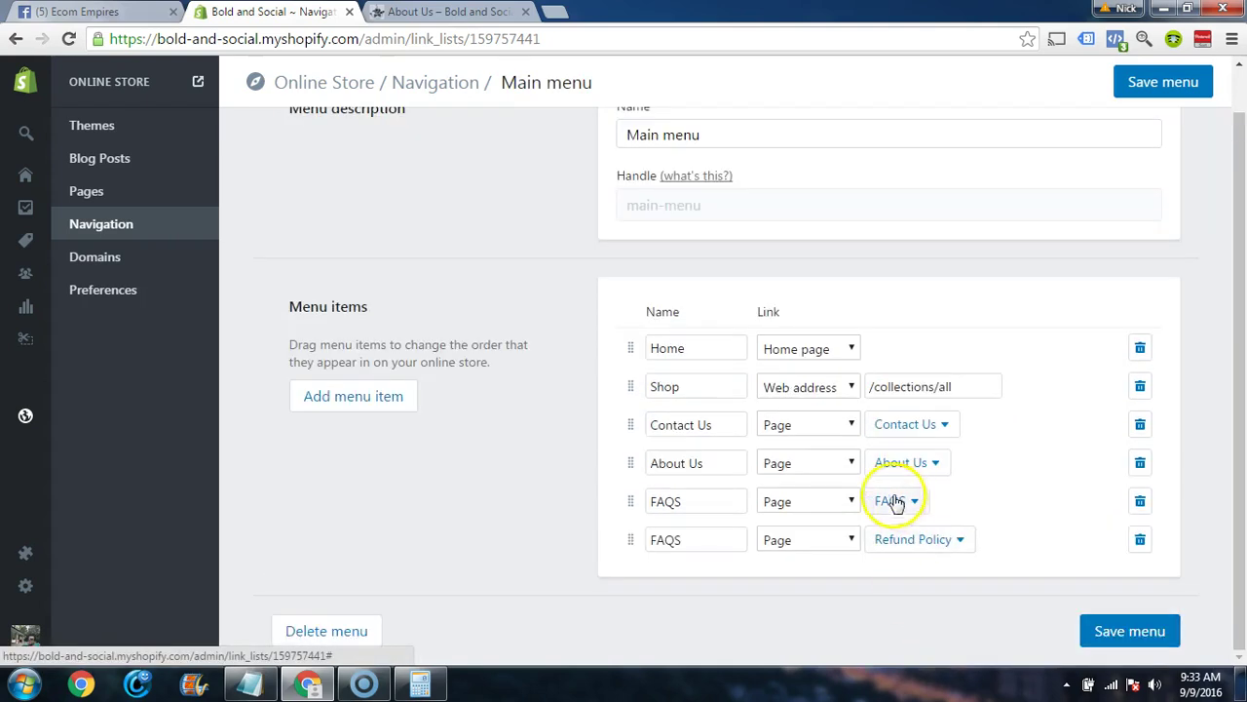
# - Check the available link types and inspect the Shop item's name and its /collections/all web address
pyautogui.click(813, 540)
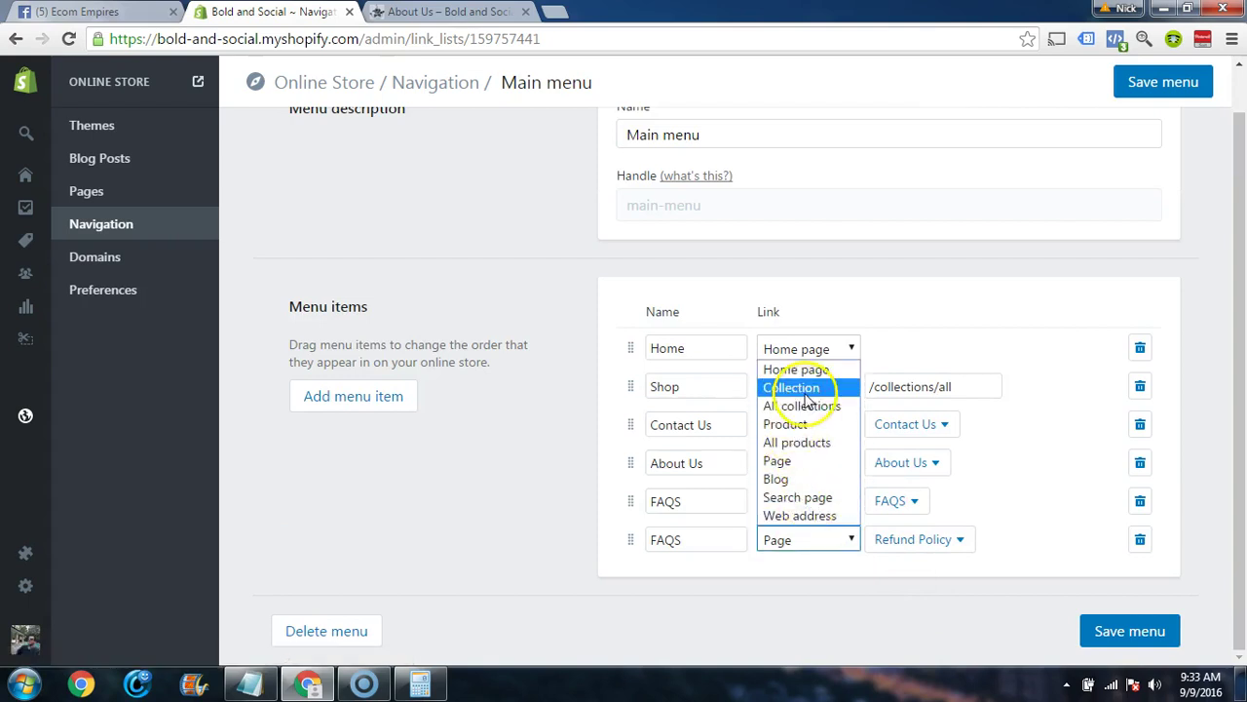
pyautogui.click(739, 598)
pyautogui.click(721, 388)
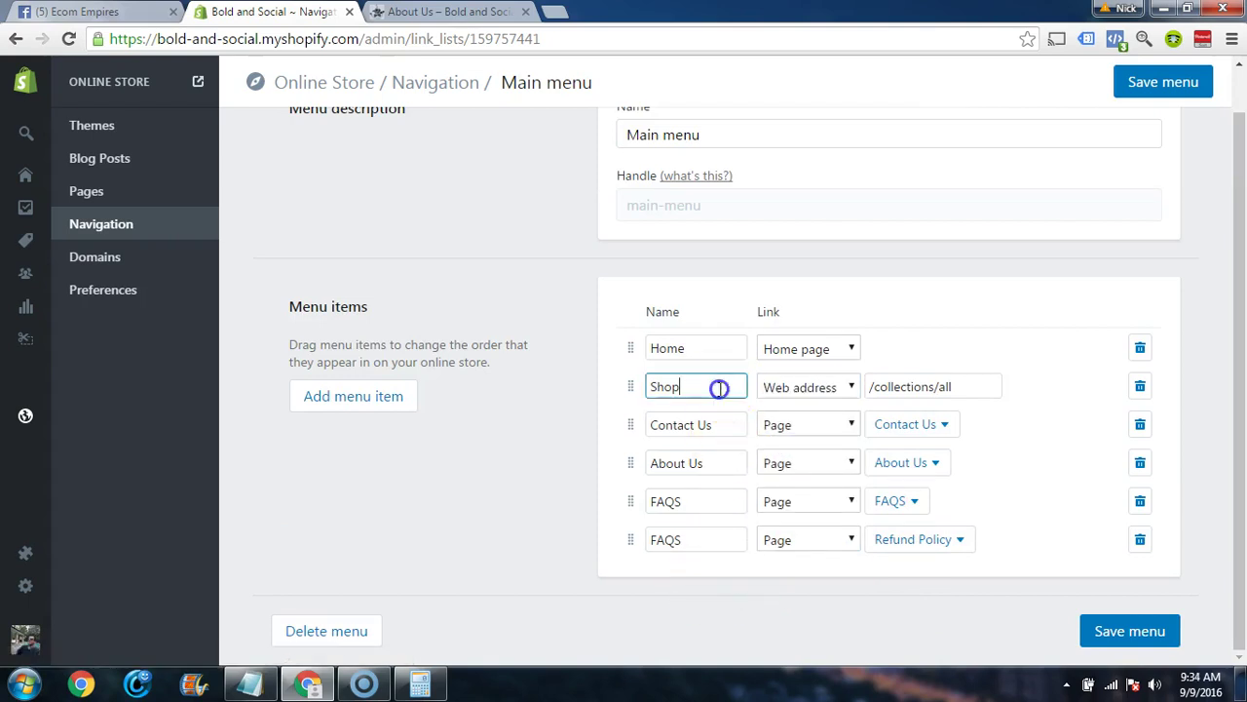
pyautogui.click(955, 386)
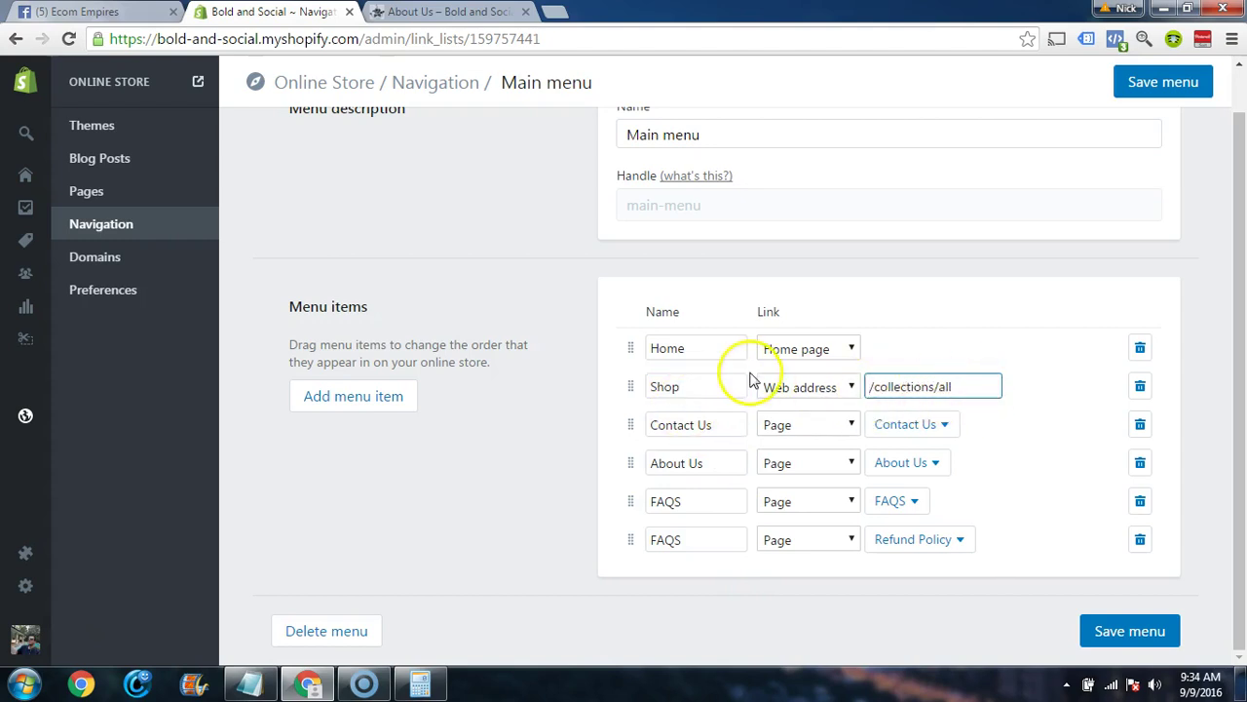
# - Change the last menu item's link type to Web address and go to its empty address field
pyautogui.doubleClick(724, 539)
pyautogui.click(794, 541)
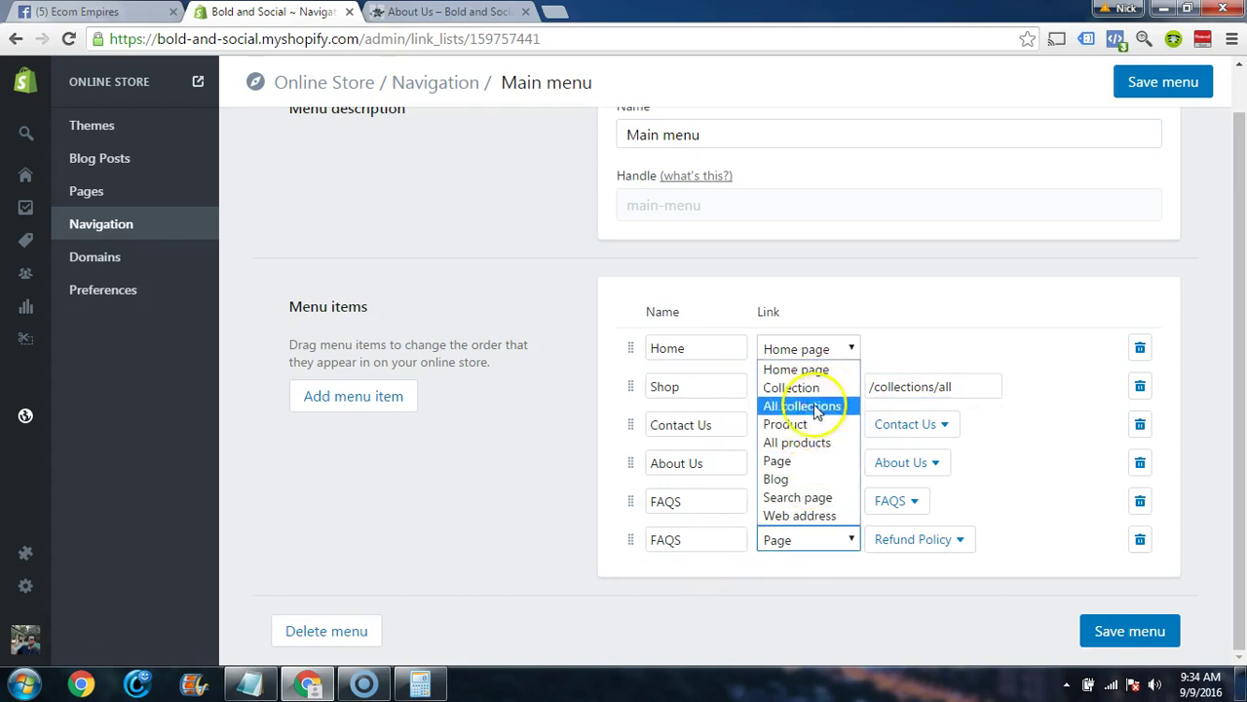
pyautogui.click(799, 517)
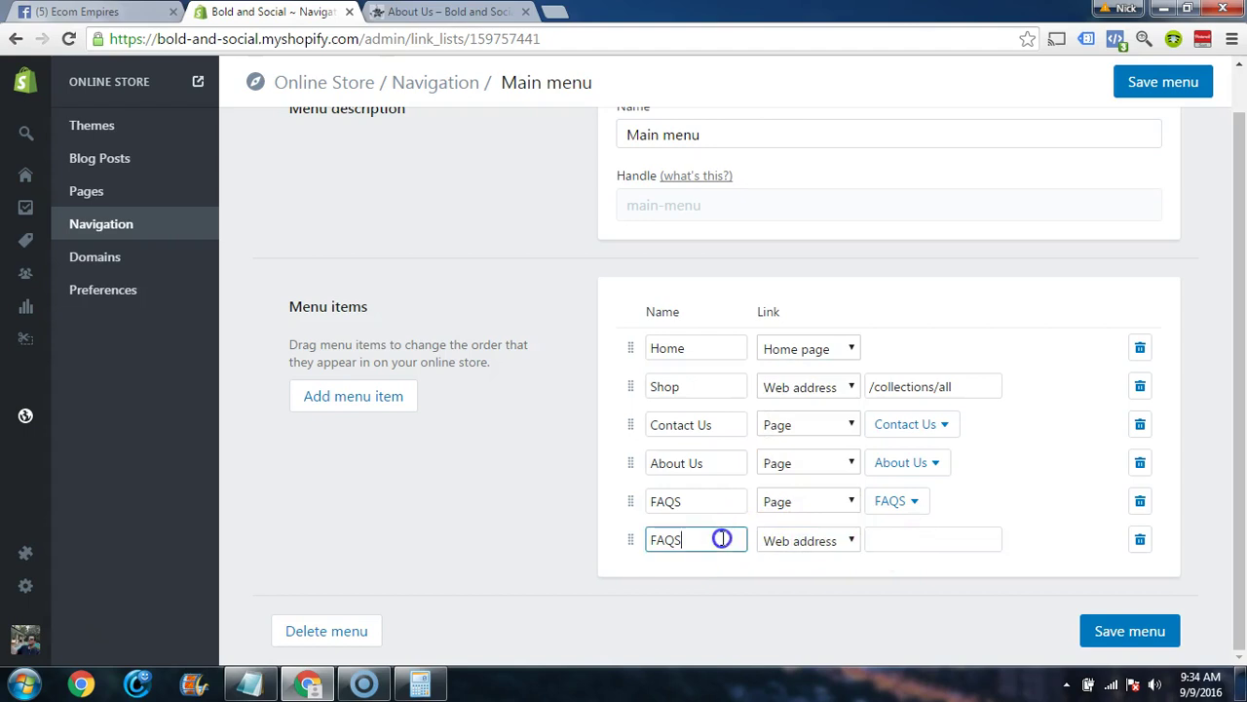
pyautogui.click(878, 538)
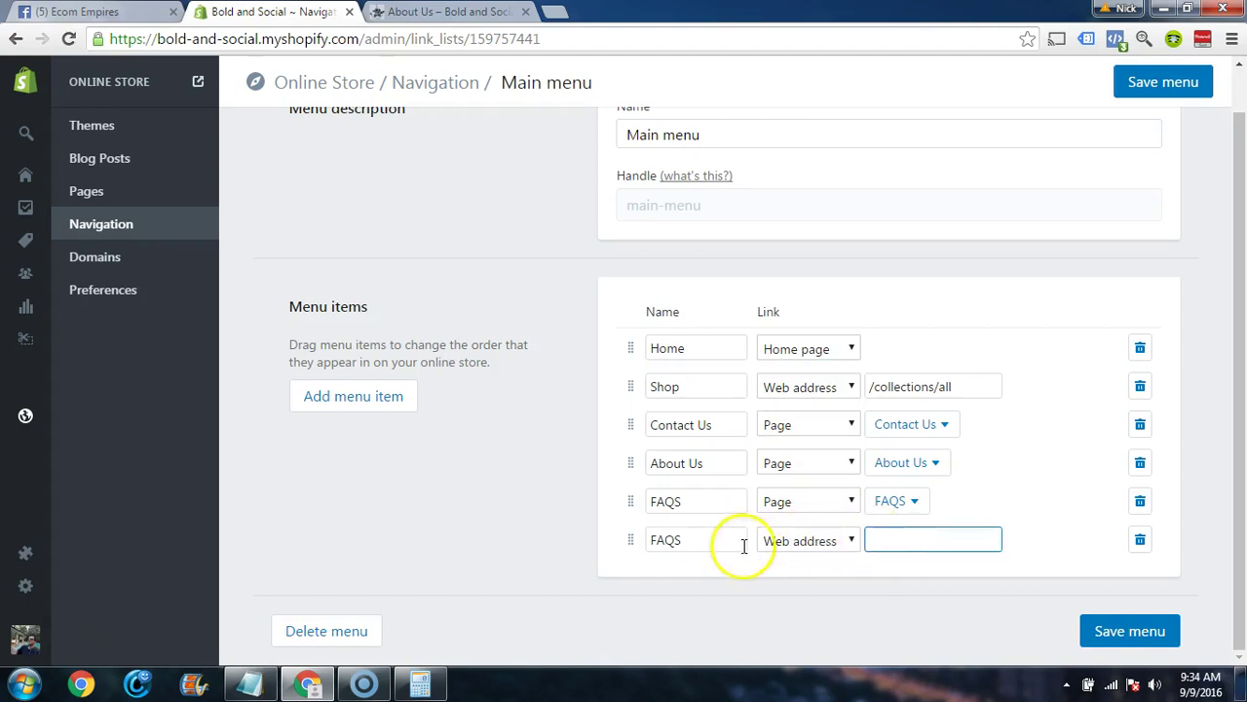
# - Set the last menu item's link type to Collection and bring up the collections it can link to
pyautogui.doubleClick(699, 540)
pyautogui.click(805, 539)
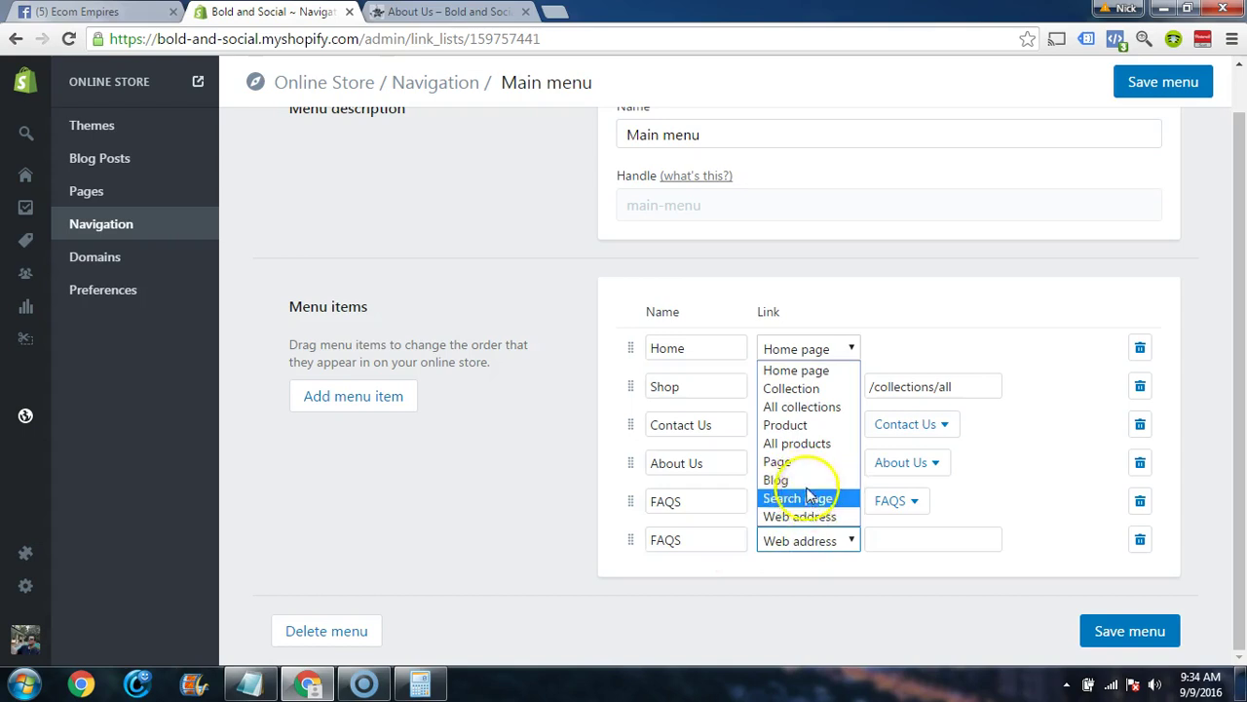
pyautogui.click(813, 390)
pyautogui.click(971, 553)
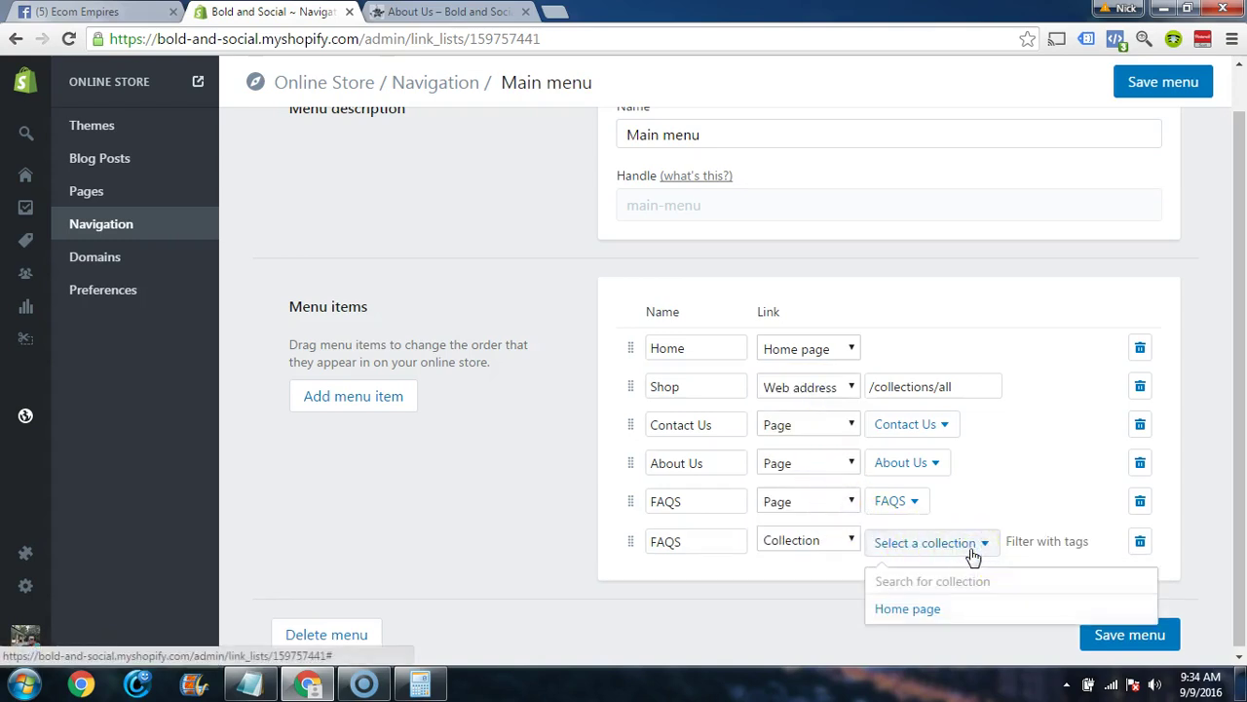
pyautogui.click(972, 553)
pyautogui.click(971, 552)
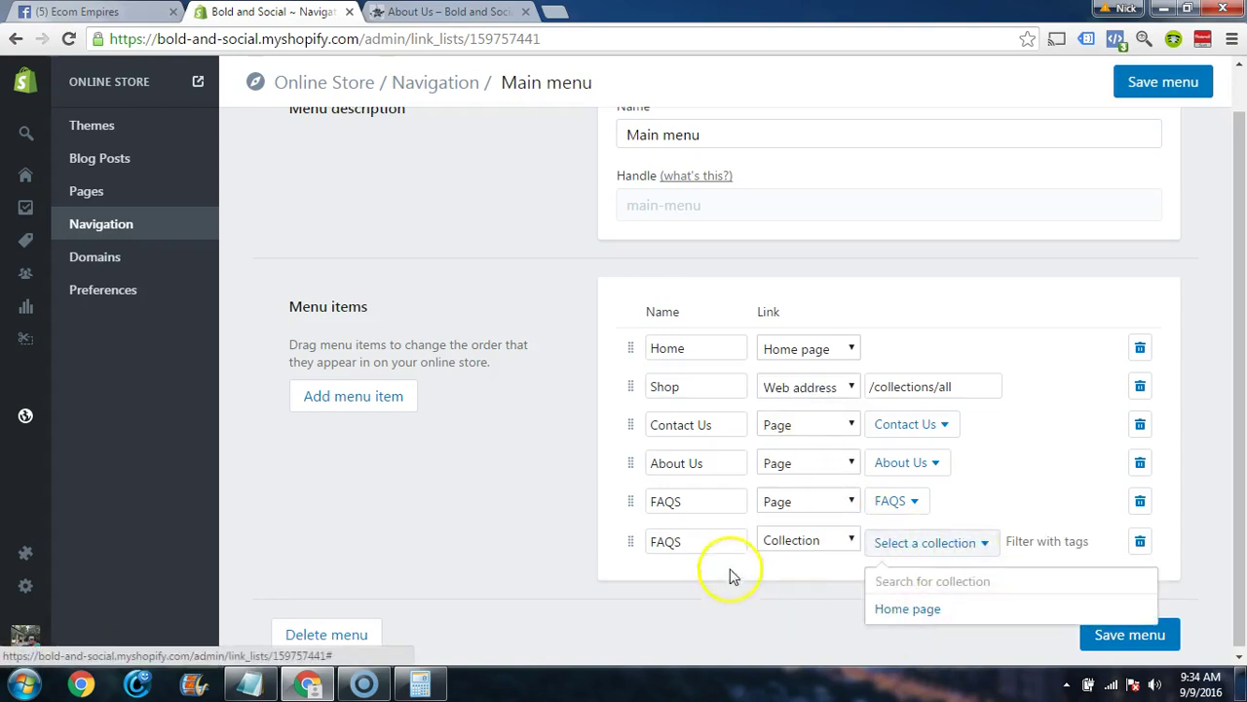
# - Rename the last menu item Shop Dogs and check the collections available for its link
pyautogui.doubleClick(715, 544)
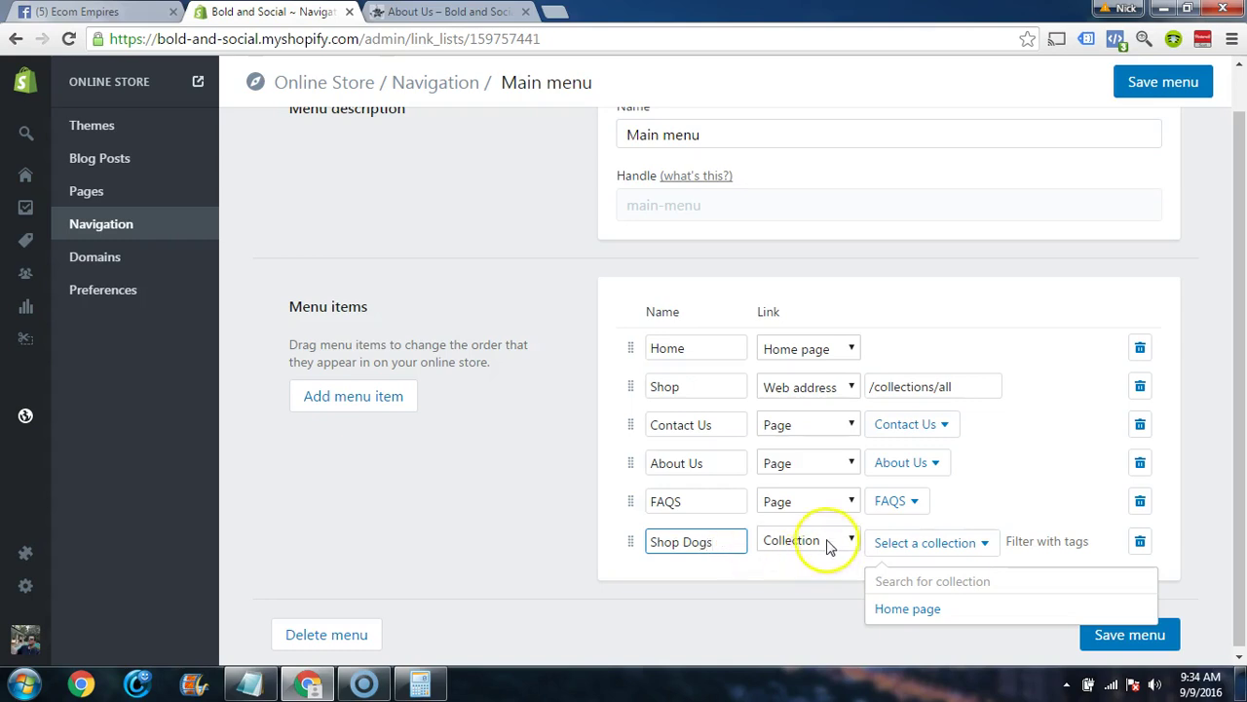
pyautogui.click(910, 543)
pyautogui.click(903, 543)
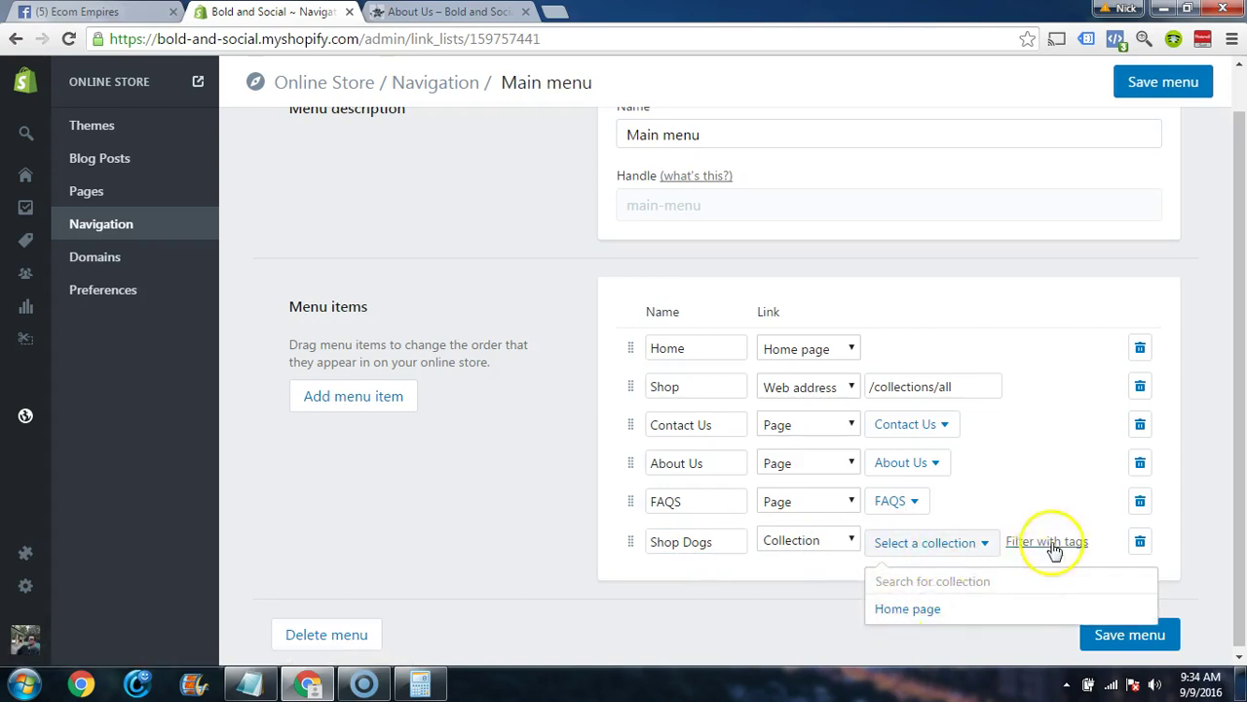
# - Delete the Shop Dogs item and save the Main menu
pyautogui.click(757, 590)
pyautogui.click(1139, 542)
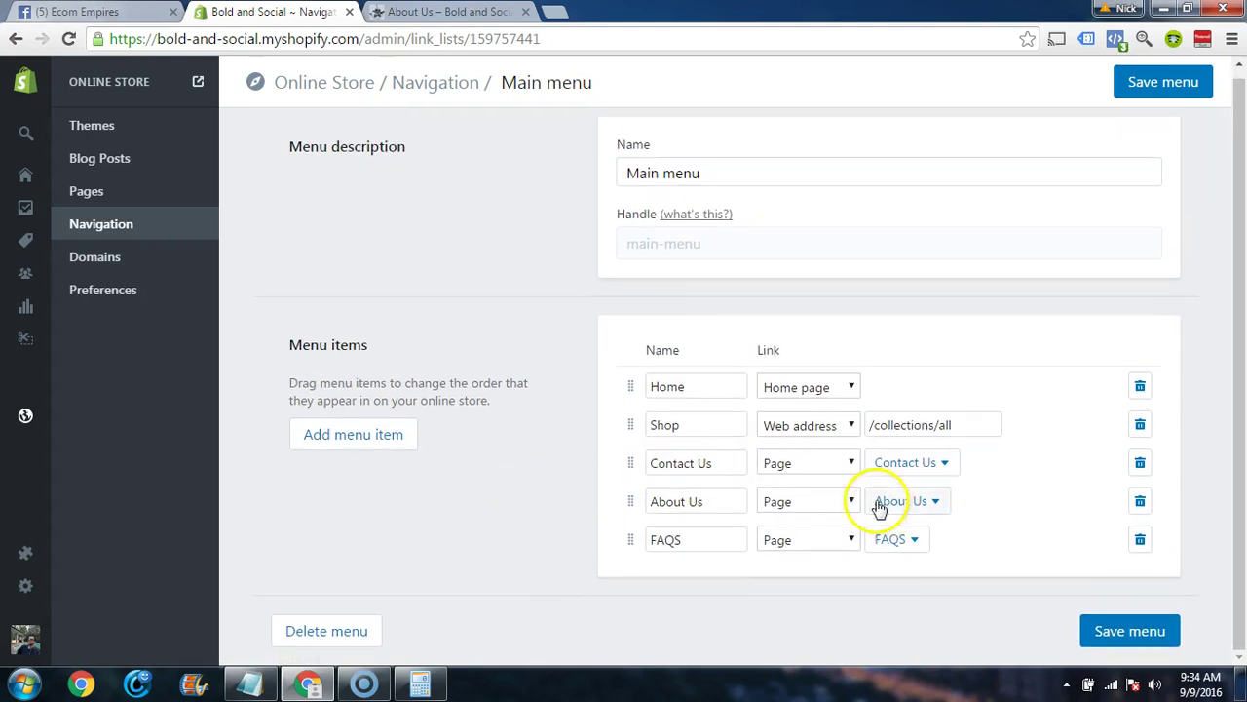
pyautogui.click(1128, 631)
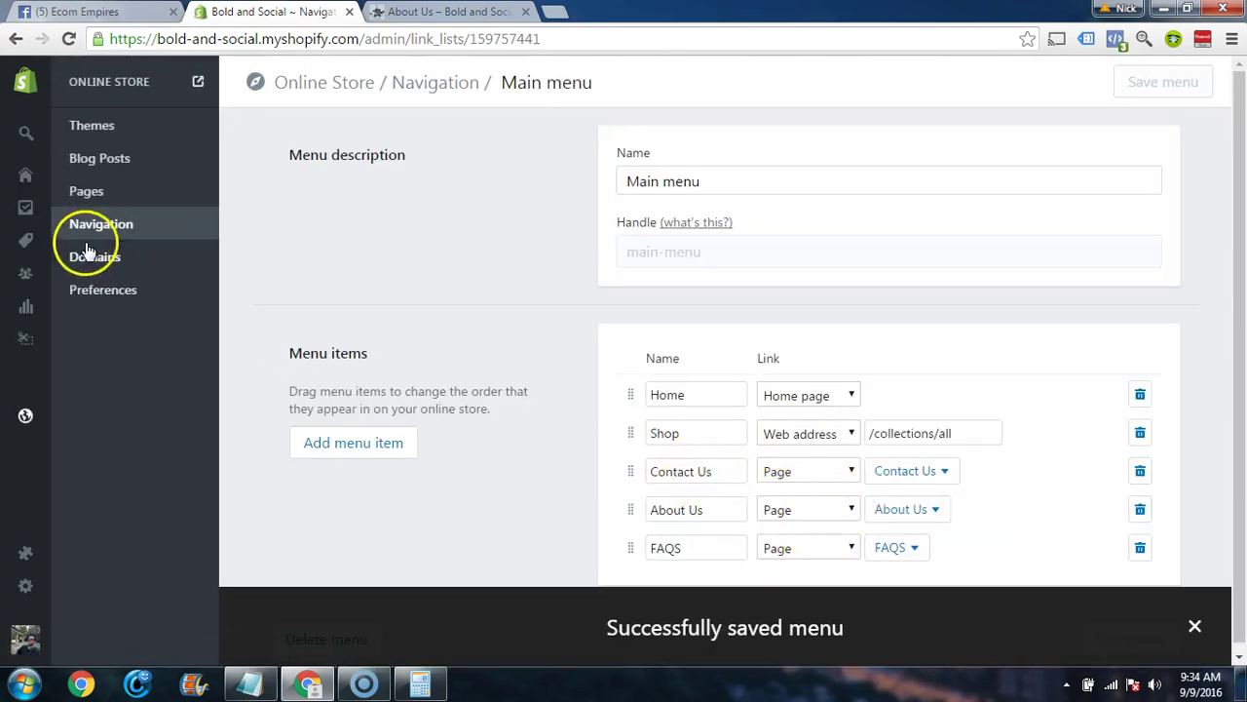
# - Open the Footer menu for editing and check the Refund Policy item's name and link type
pyautogui.click(93, 224)
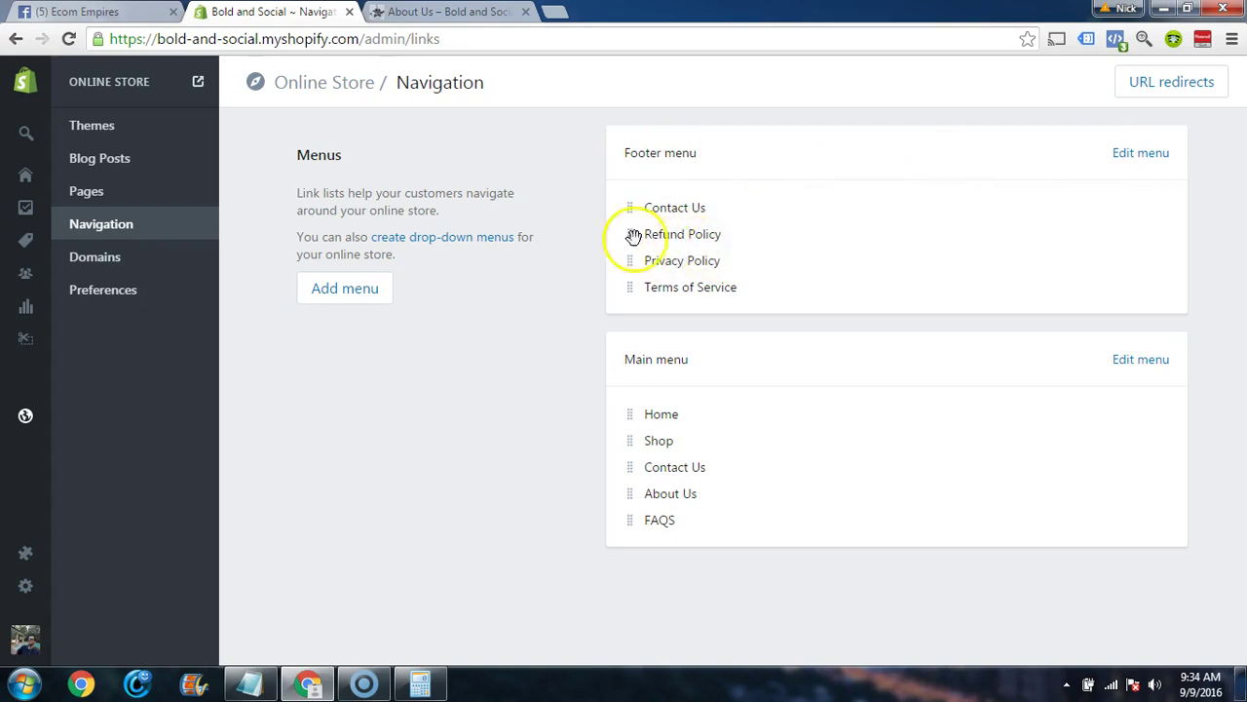
pyautogui.click(1135, 153)
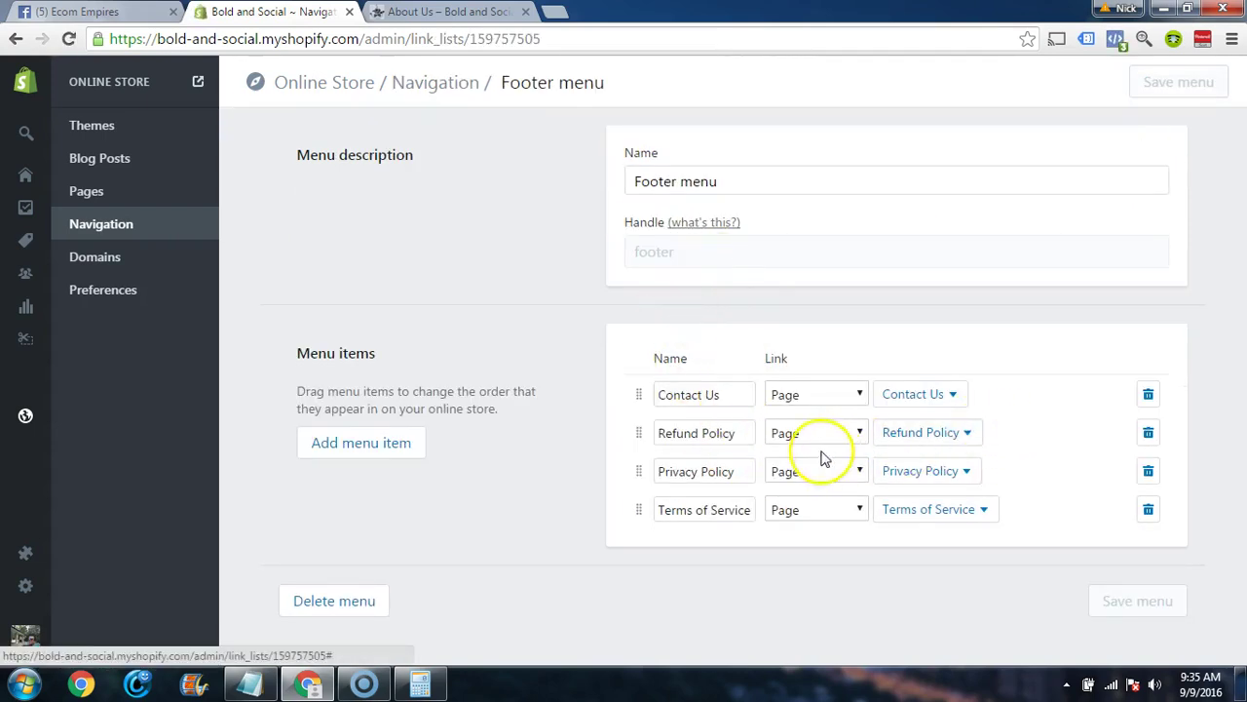
pyautogui.click(746, 433)
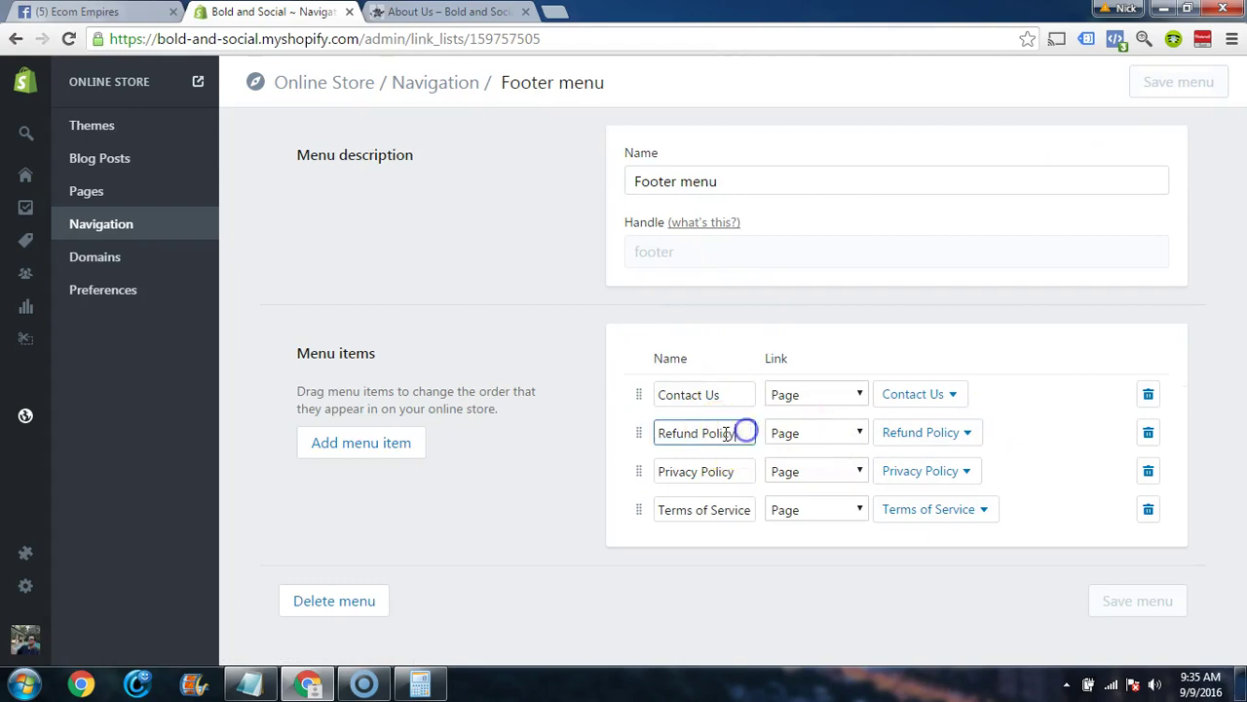
pyautogui.click(800, 432)
pyautogui.click(787, 548)
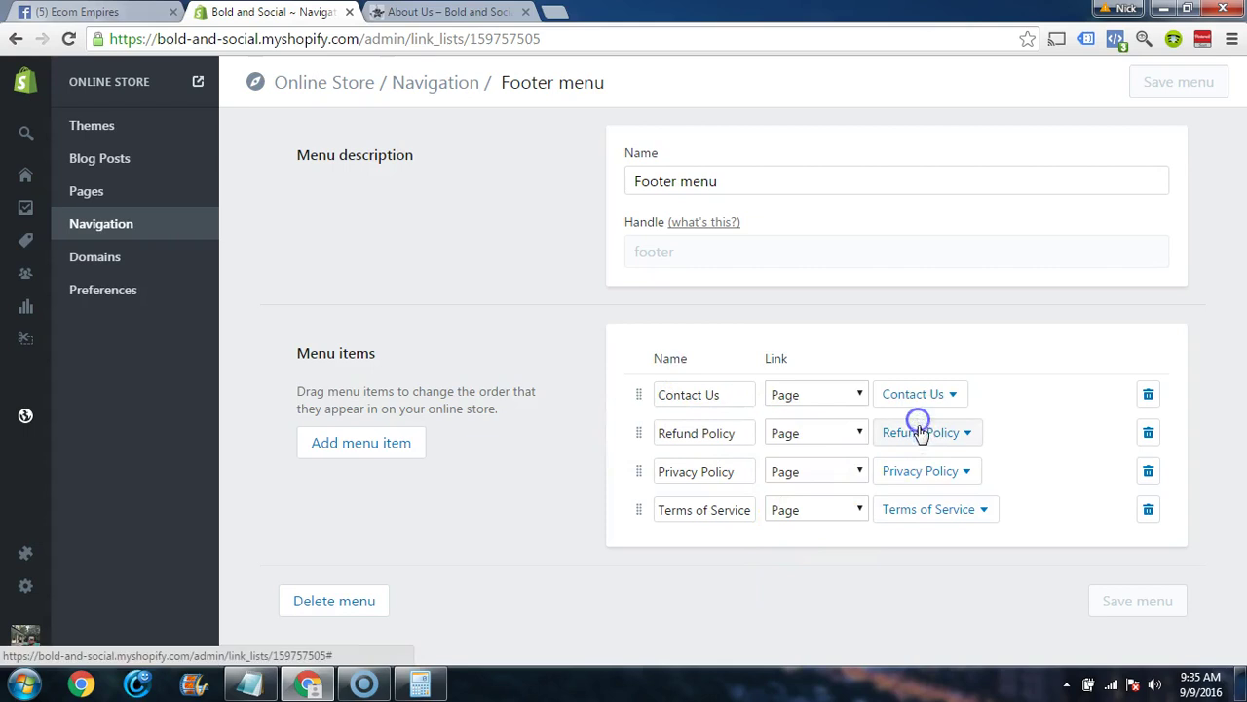
# - Link the footer's Refund Policy item to the Refund Policy page and save the Footer menu
pyautogui.click(916, 433)
pyautogui.click(924, 605)
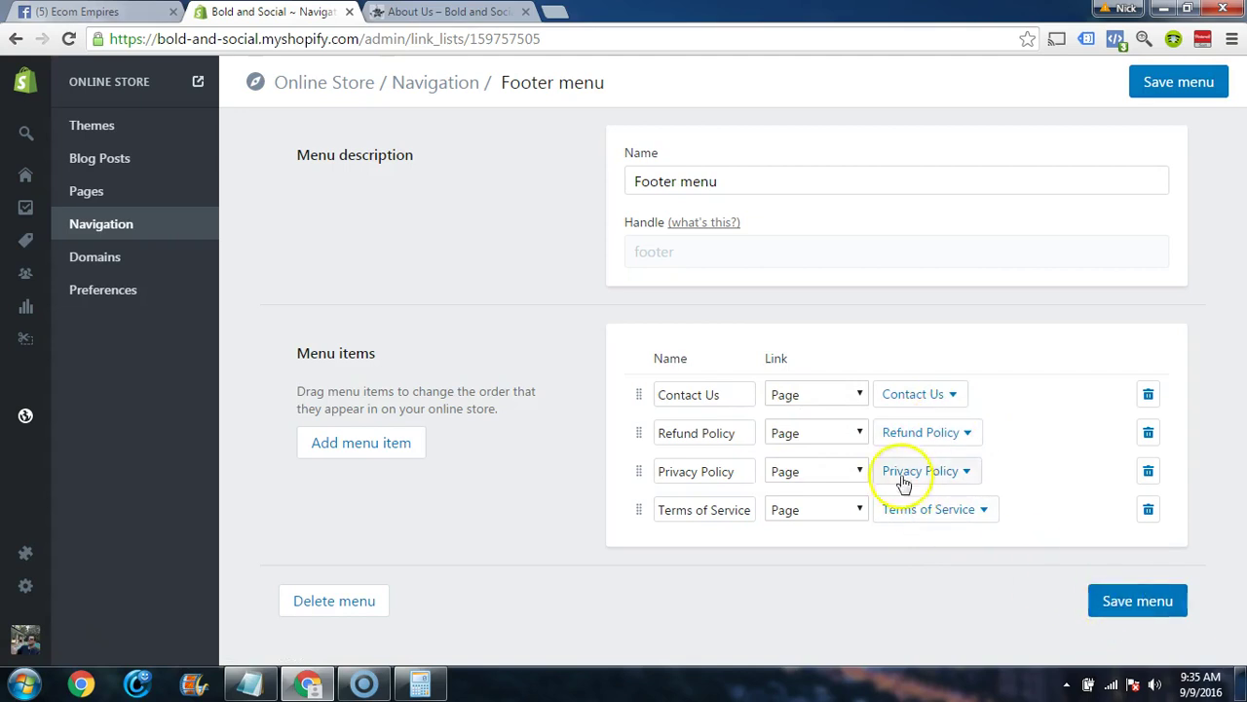
pyautogui.click(729, 394)
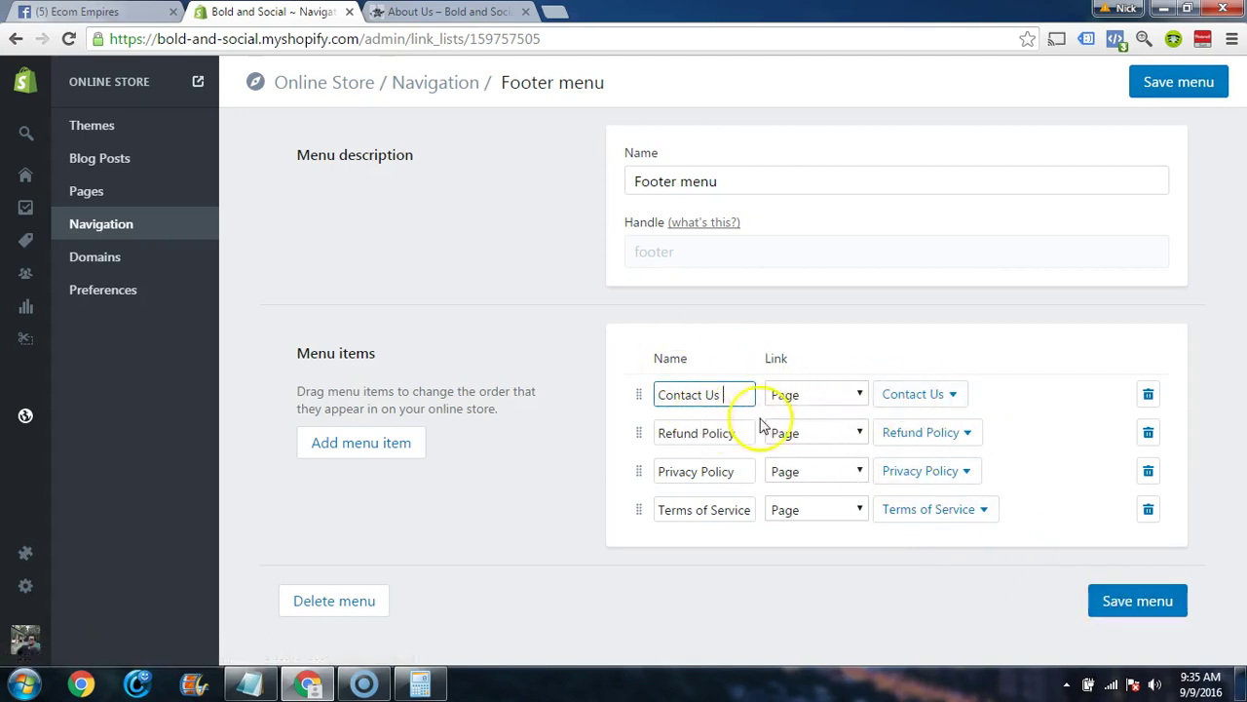
pyautogui.click(1114, 598)
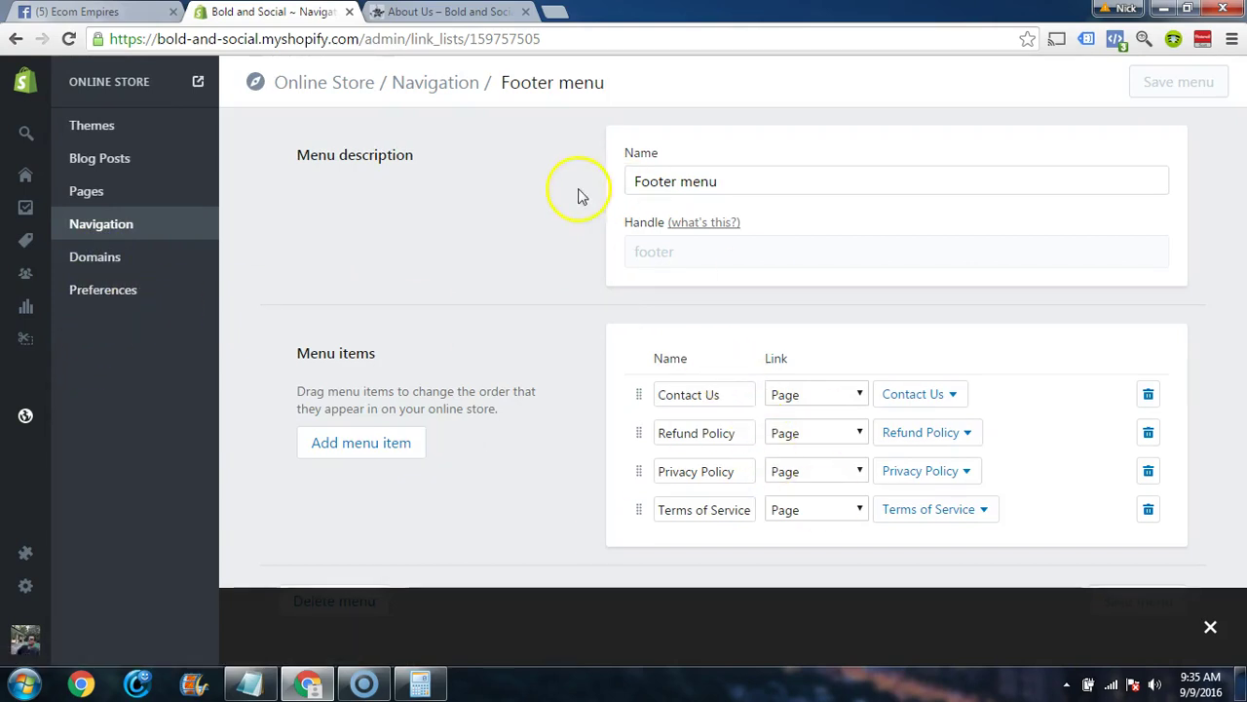
# - Check the header navigation and footer quick links on the live storefront, and return to the Footer menu editor
pyautogui.click(410, 12)
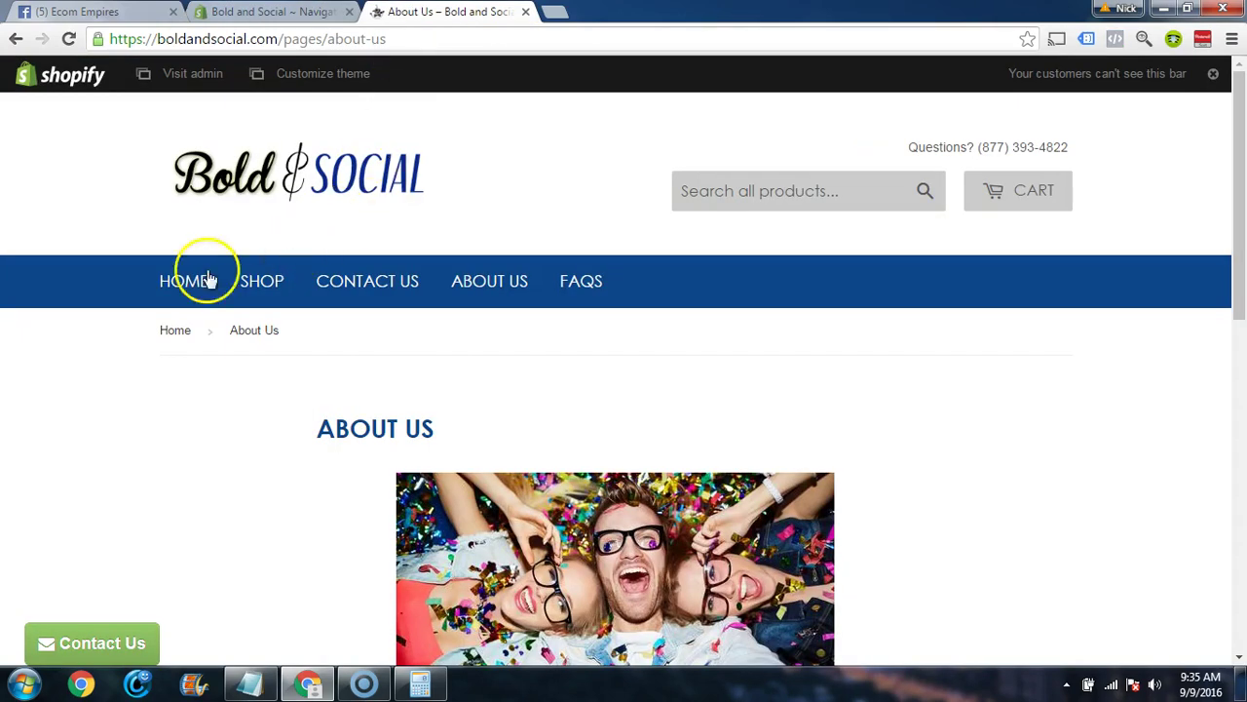
pyautogui.scroll(-10, 195, 397)
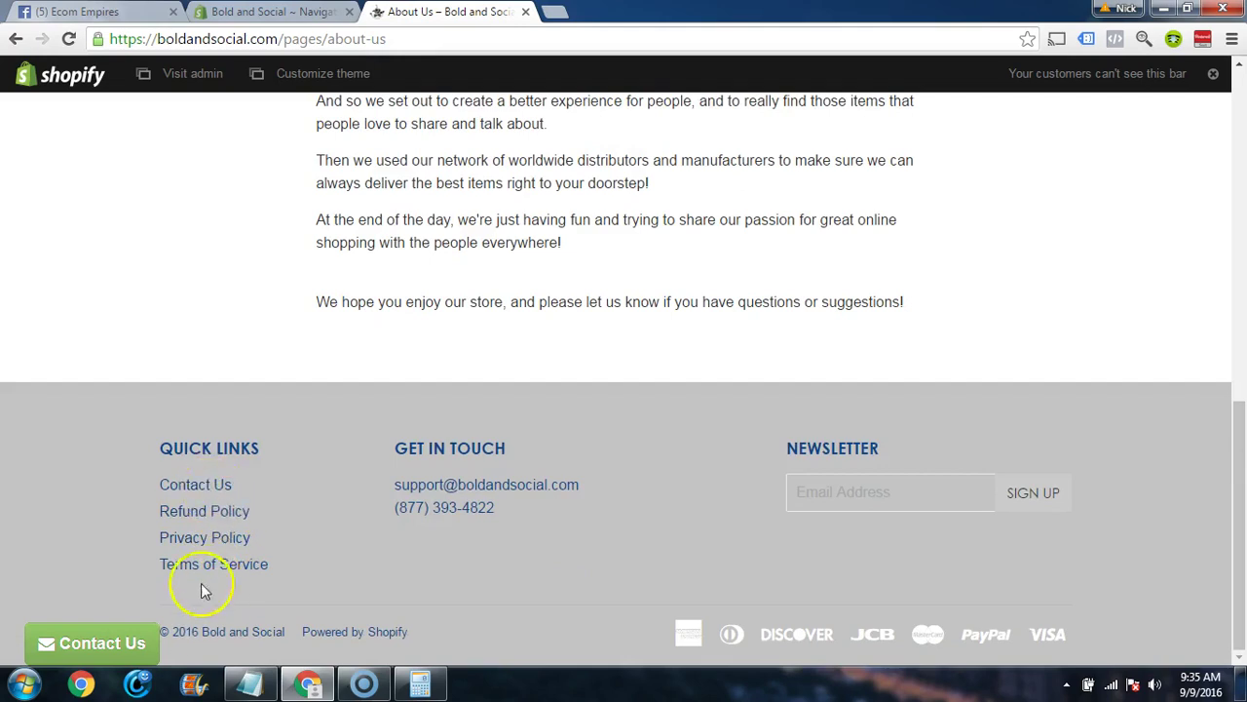
pyautogui.scroll(10, 293, 395)
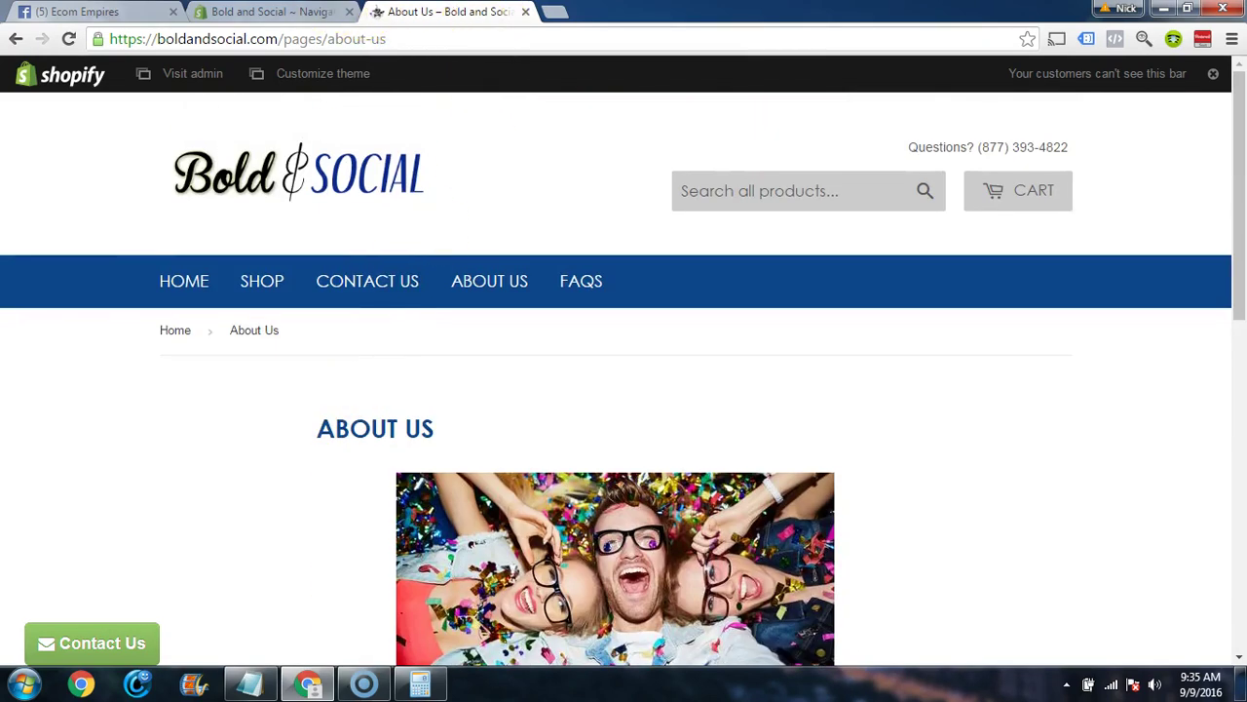
pyautogui.click(293, 12)
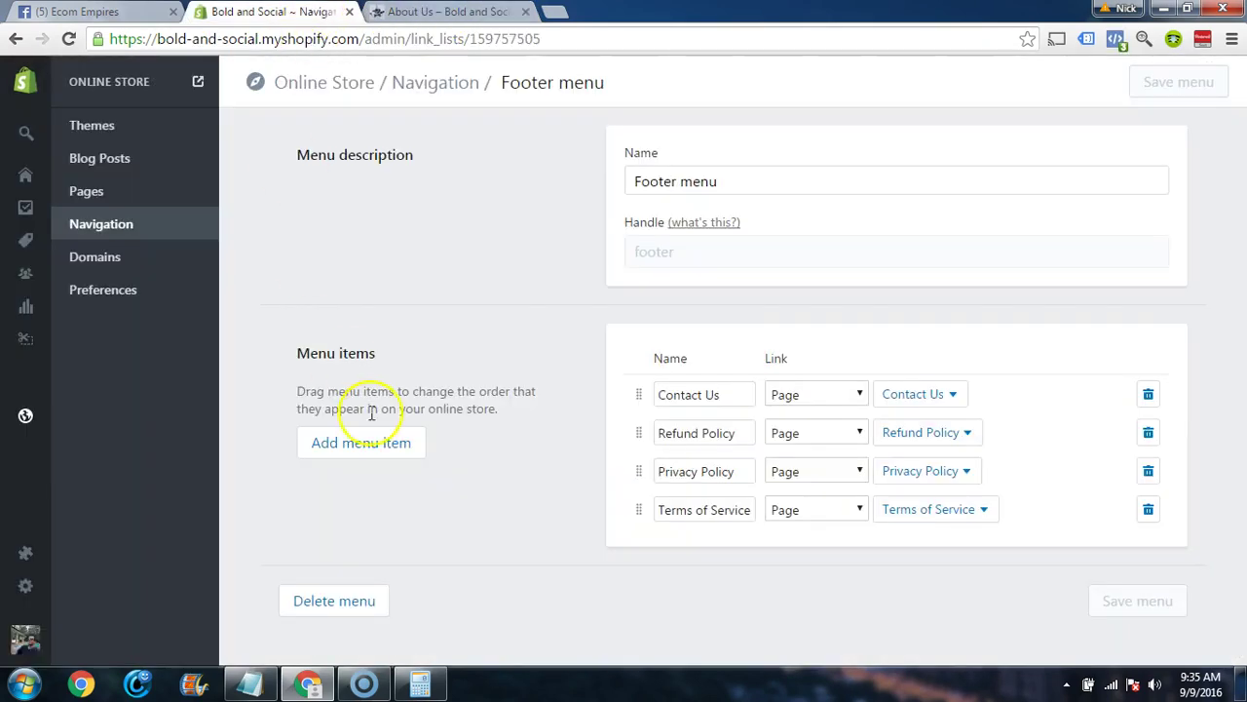
# - Open the store's domain settings and review the primary domain and the list of managed domains
pyautogui.click(97, 259)
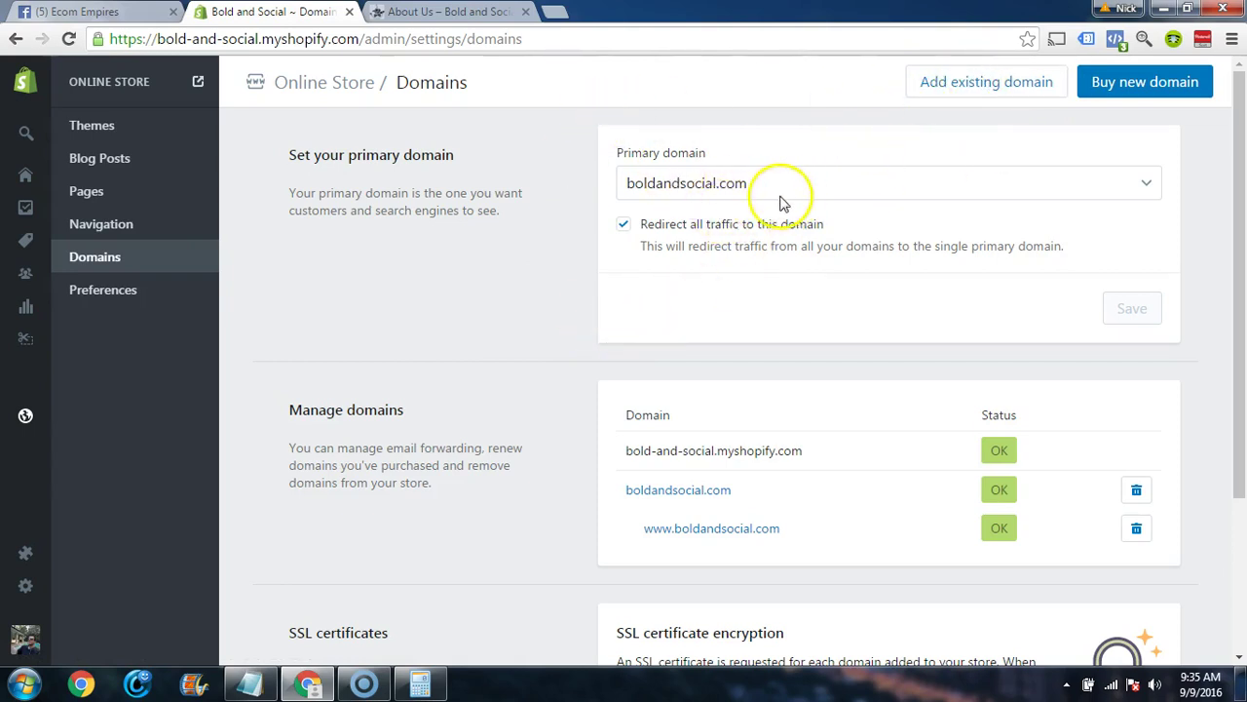
pyautogui.scroll(-3, 546, 407)
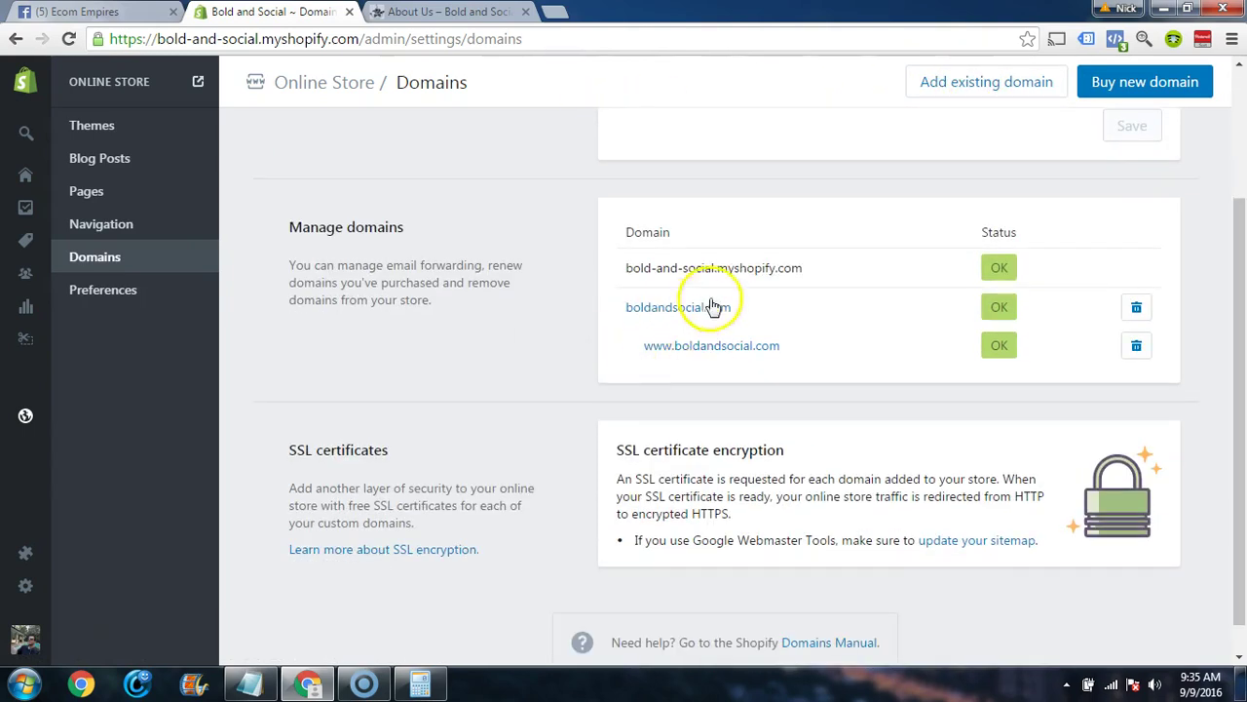
pyautogui.moveTo(808, 270); pyautogui.dragTo(602, 277)
pyautogui.click(554, 360)
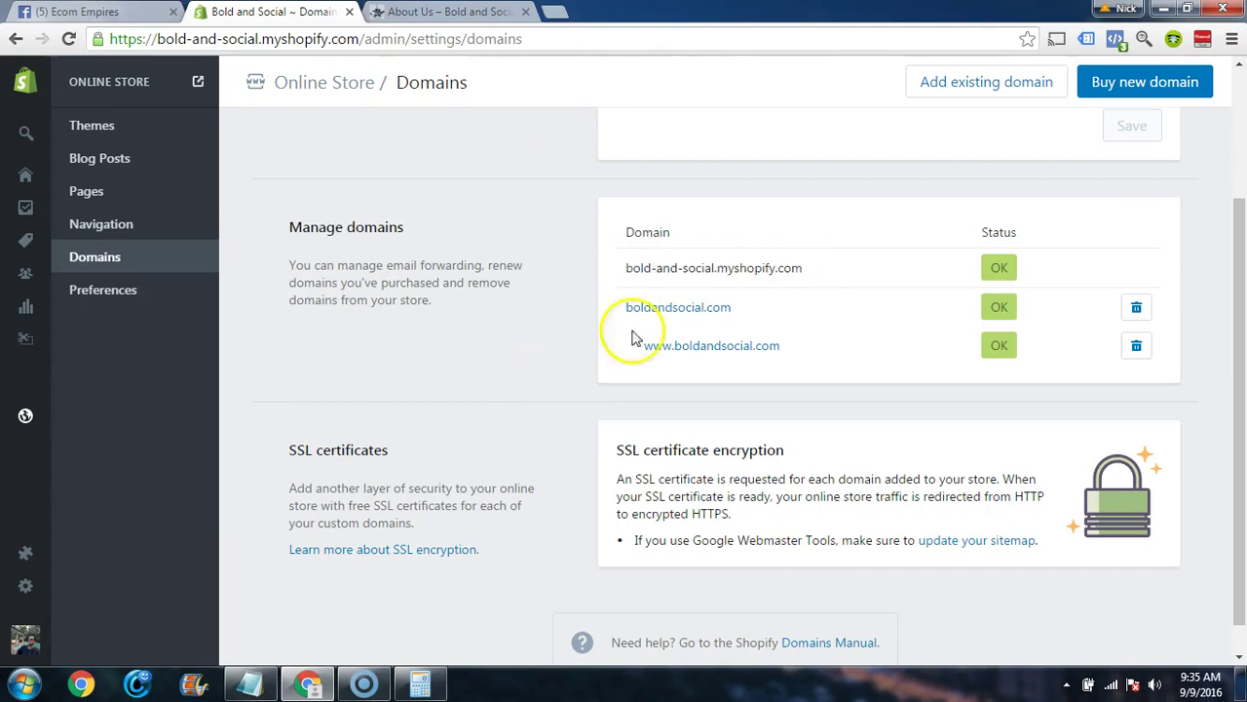
# - Examine the default bold-and-social.myshopify.com address in the list of managed domains
pyautogui.moveTo(717, 268); pyautogui.dragTo(807, 273)
pyautogui.click(737, 270)
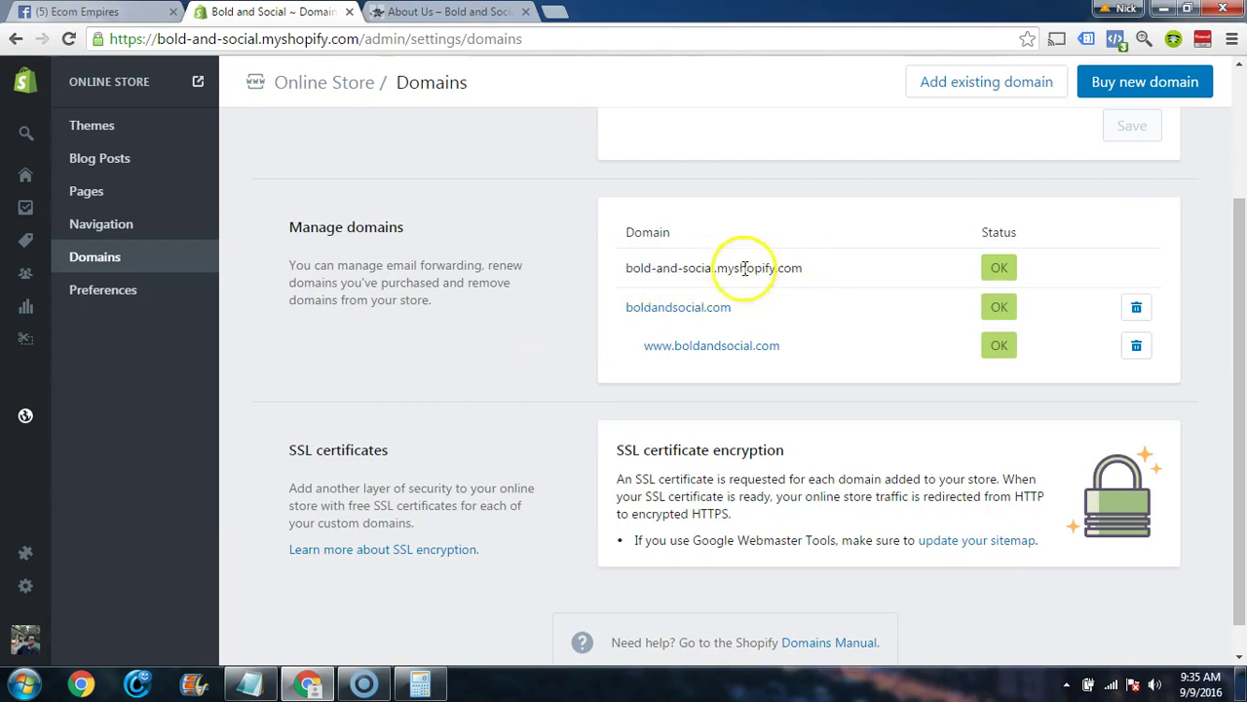
pyautogui.moveTo(610, 270); pyautogui.dragTo(788, 266)
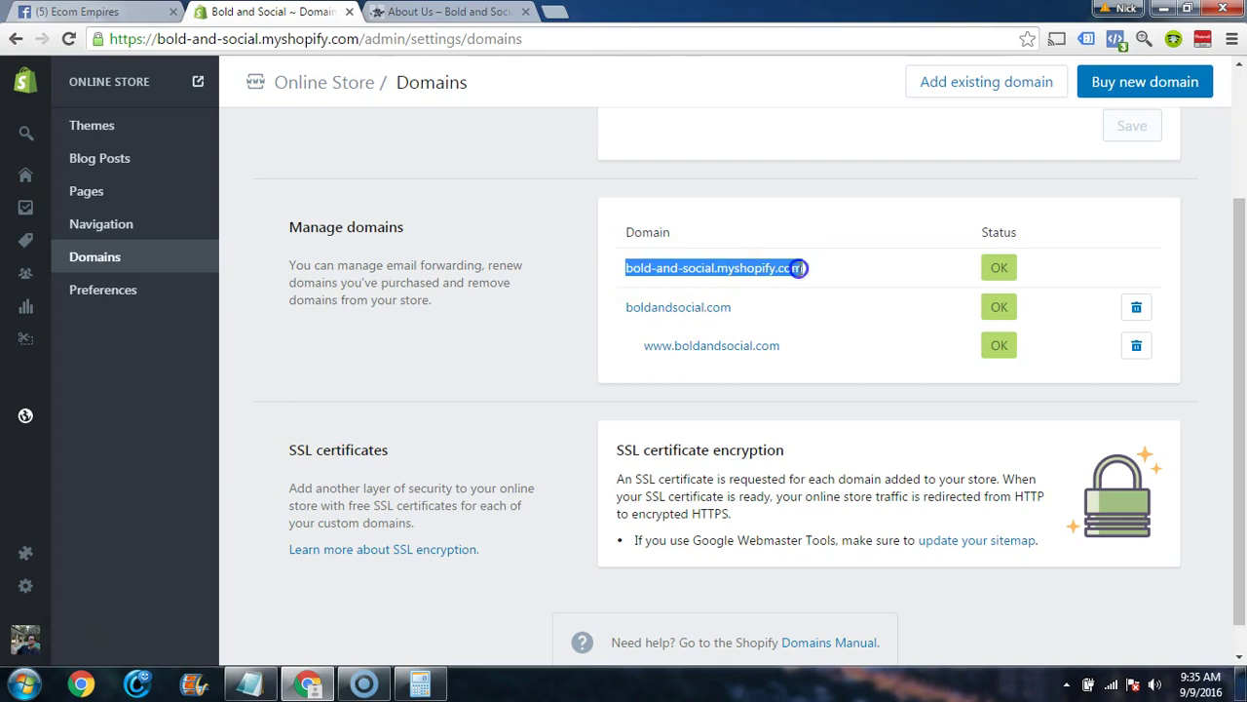
pyautogui.click(717, 267)
pyautogui.moveTo(717, 269); pyautogui.dragTo(628, 272)
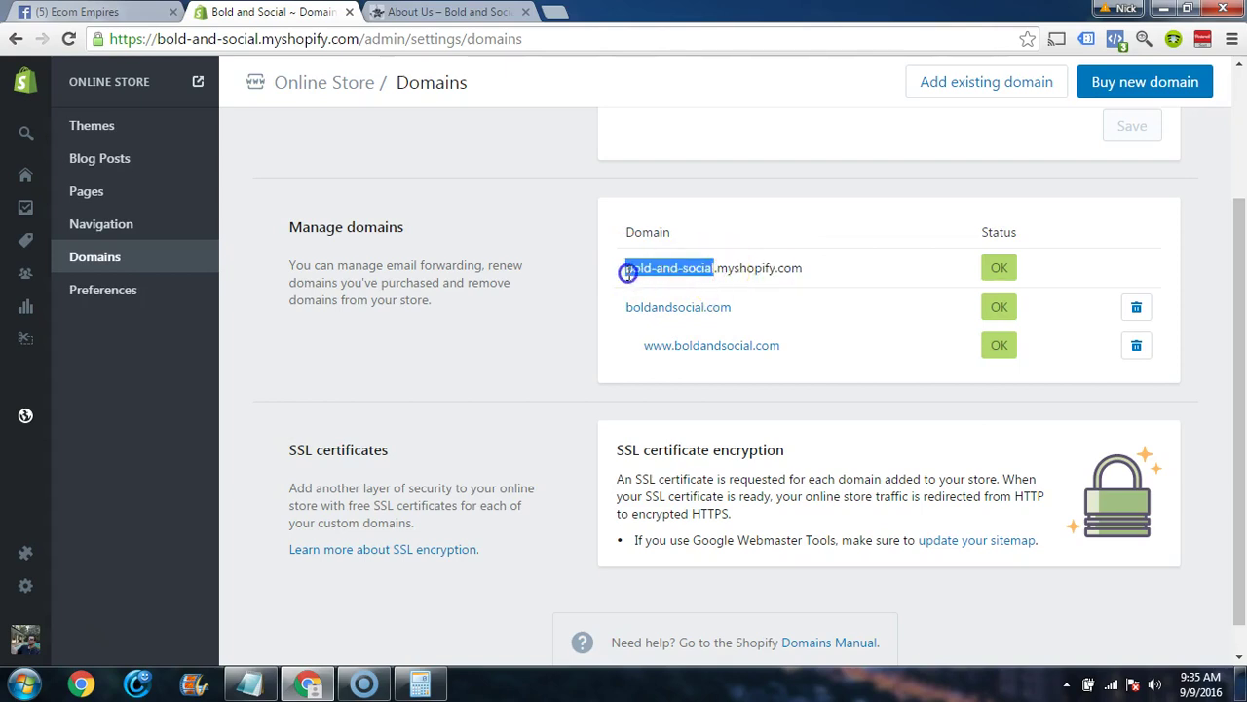
pyautogui.click(502, 336)
# - Compare the primary domain and its traffic redirect option with the default myshopify.com address in the managed domains
pyautogui.scroll(2, 511, 312)
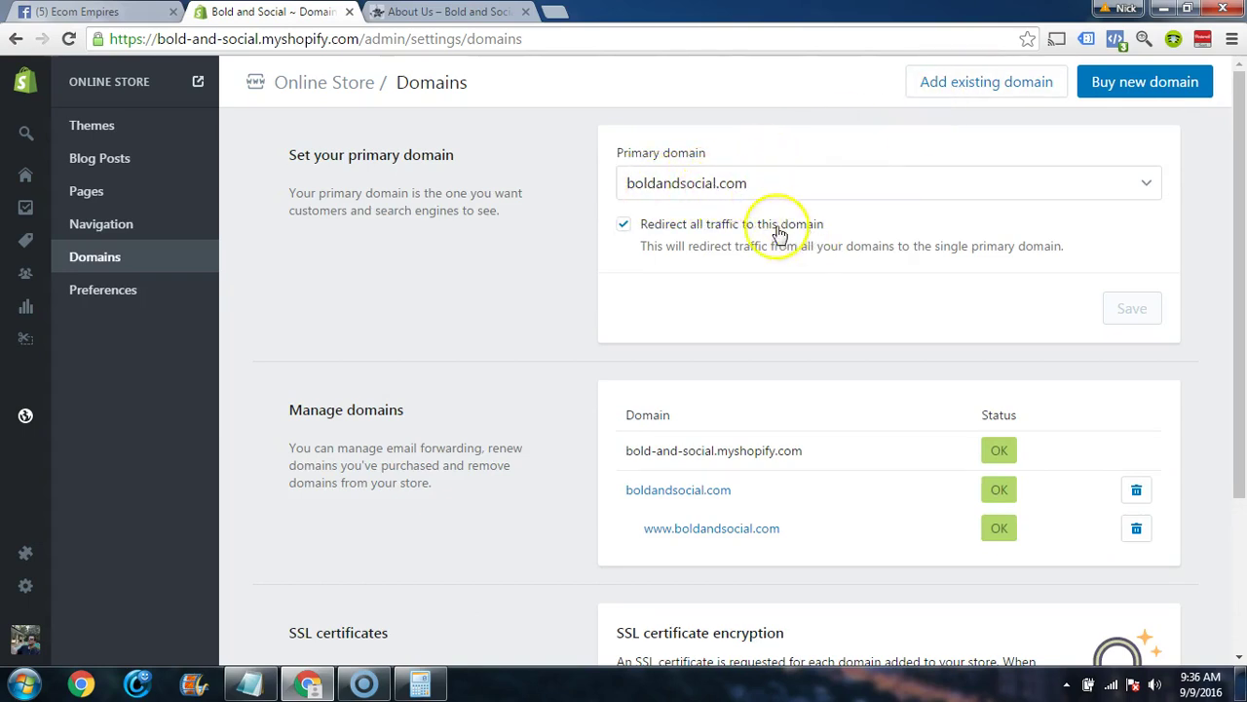
pyautogui.scroll(-2, 529, 301)
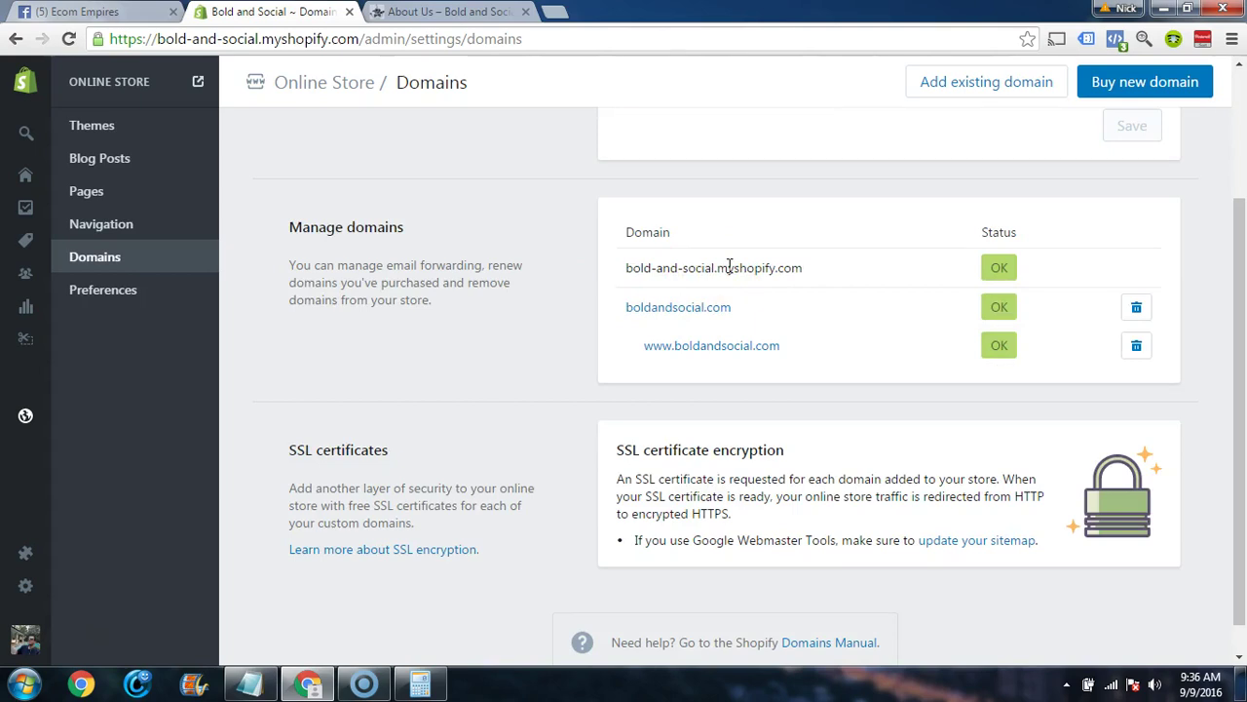
pyautogui.scroll(2, 729, 267)
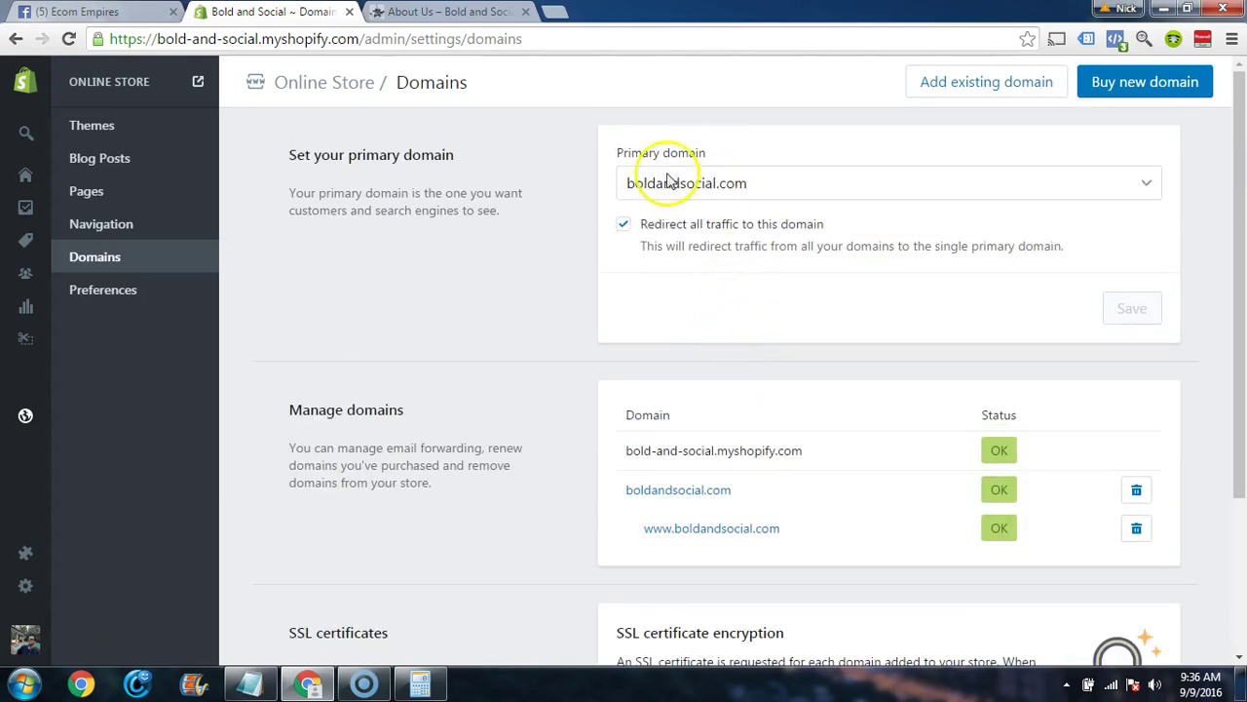
pyautogui.scroll(-2, 669, 273)
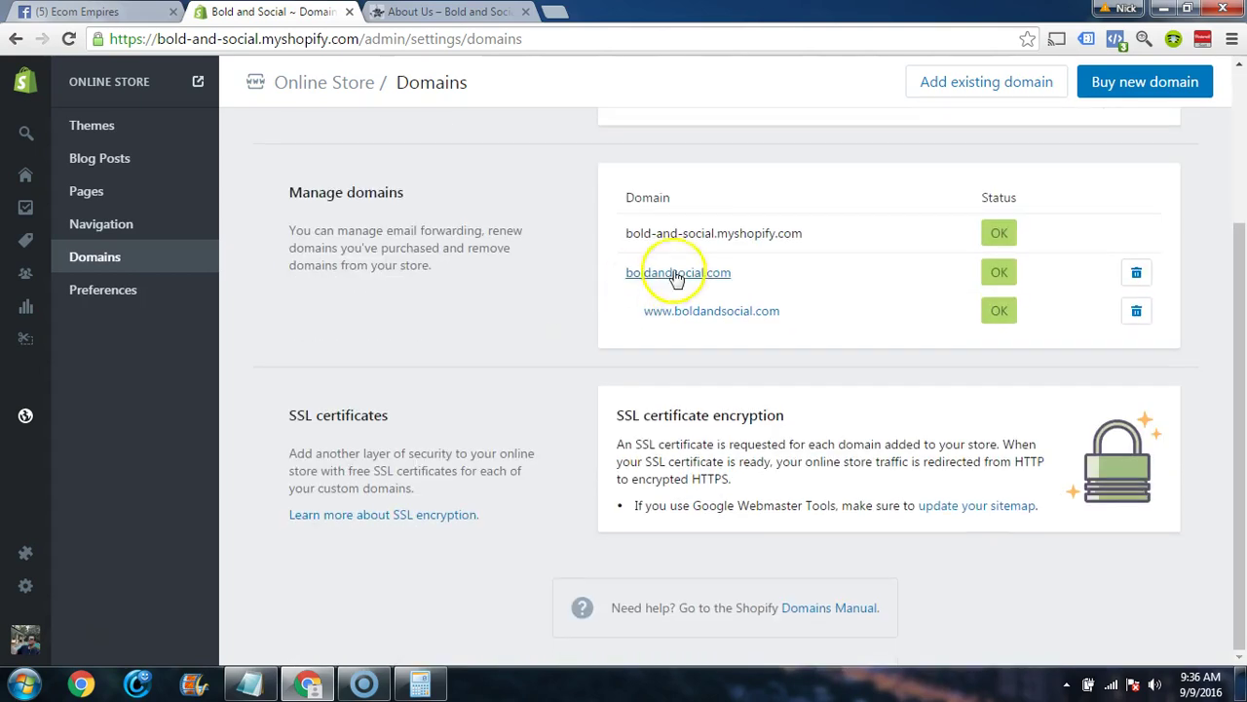
pyautogui.moveTo(626, 234); pyautogui.dragTo(651, 239)
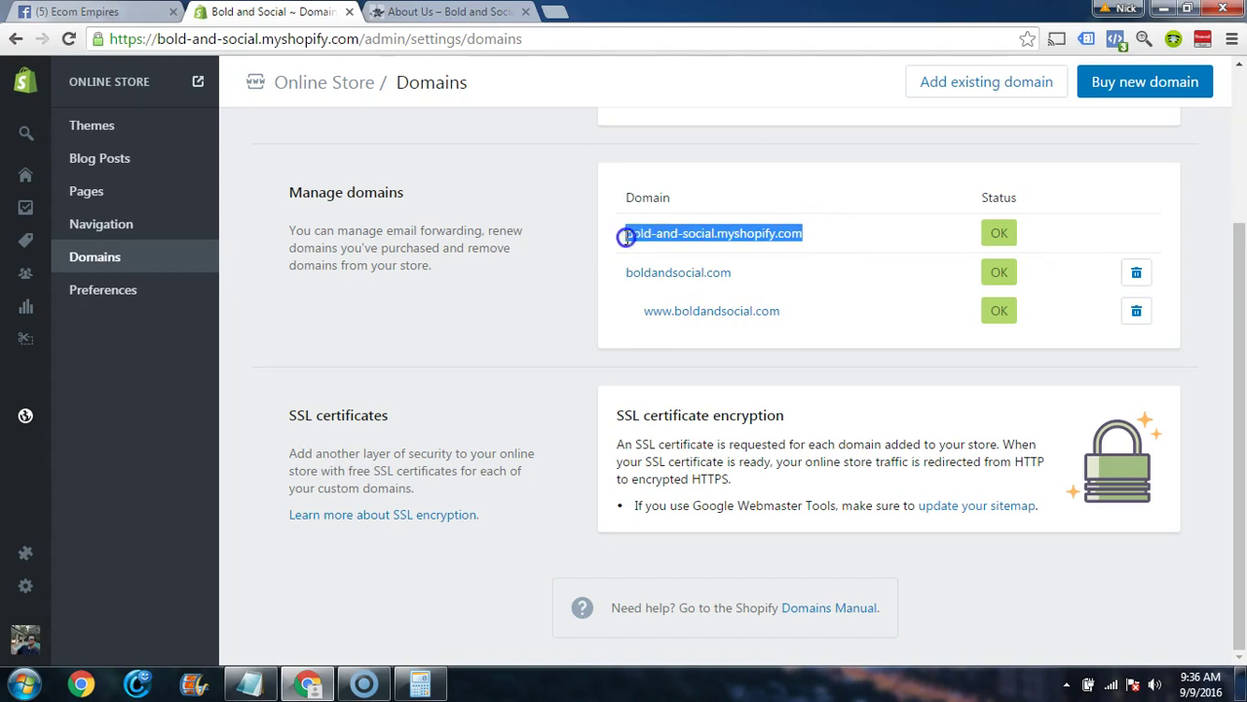
pyautogui.click(696, 239)
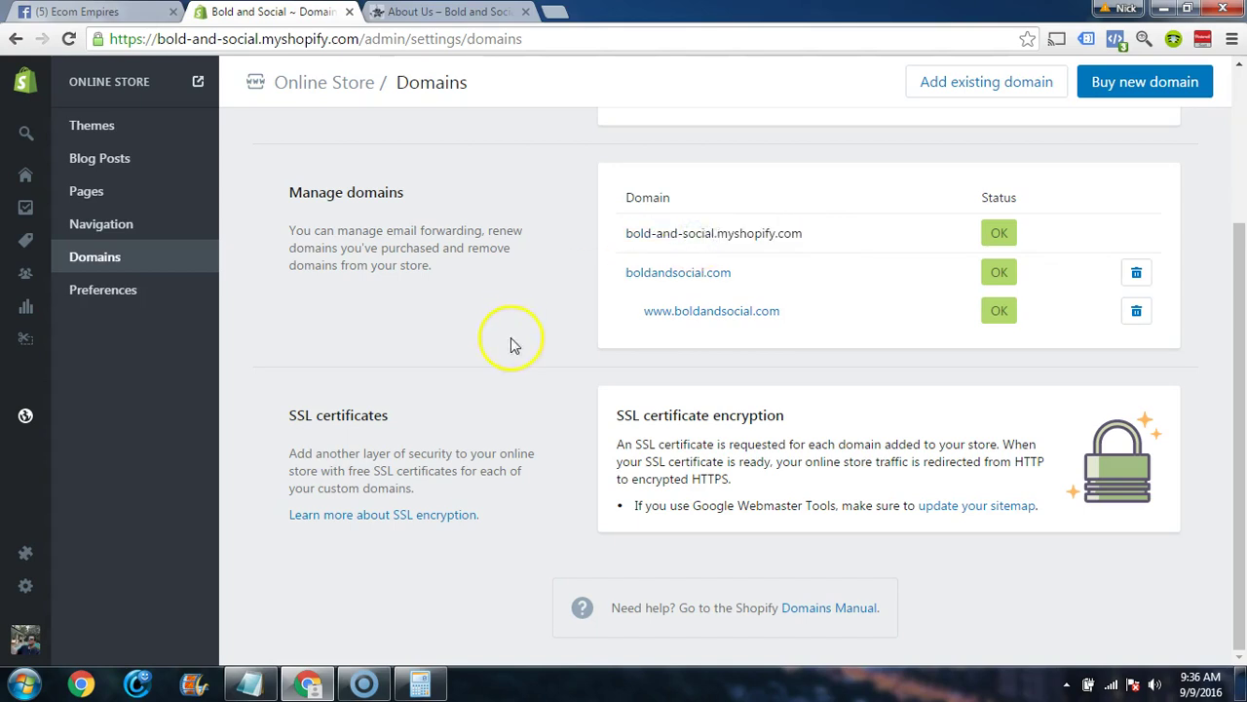
# - Review the SSL certificate encryption information, the redirect option for the primary domain, and the managed domains
pyautogui.scroll(2, 877, 306)
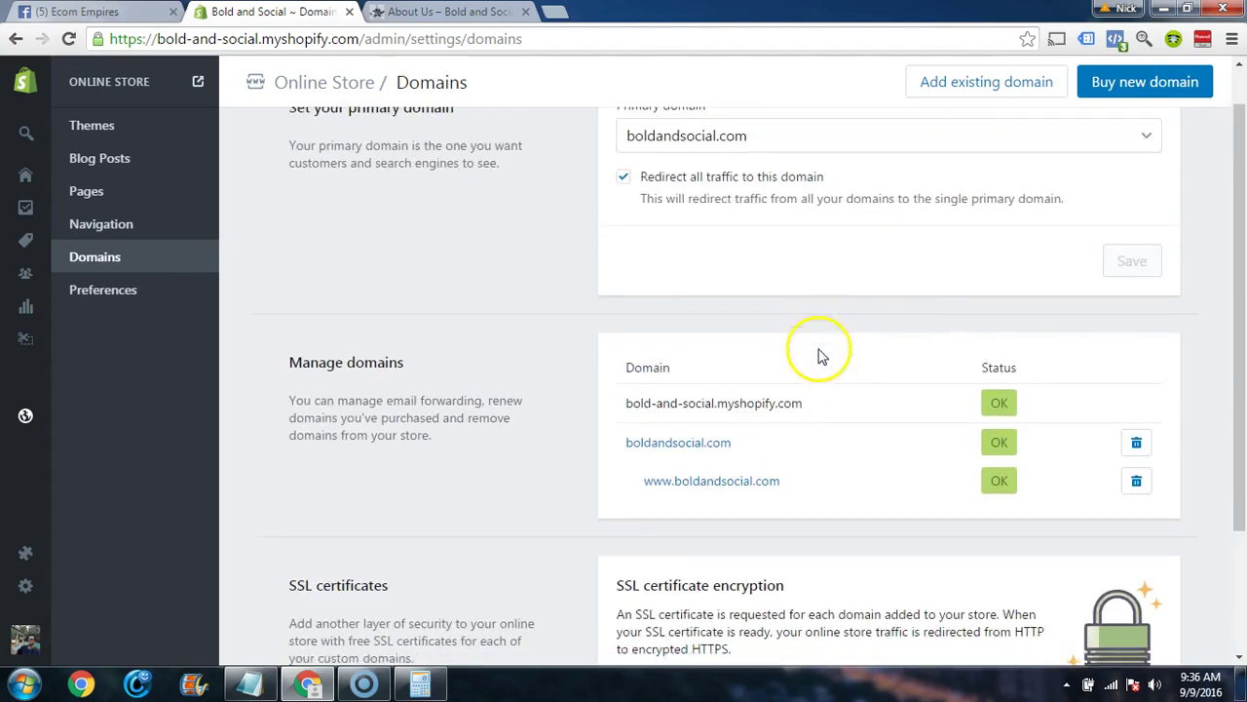
pyautogui.scroll(-1, 818, 356)
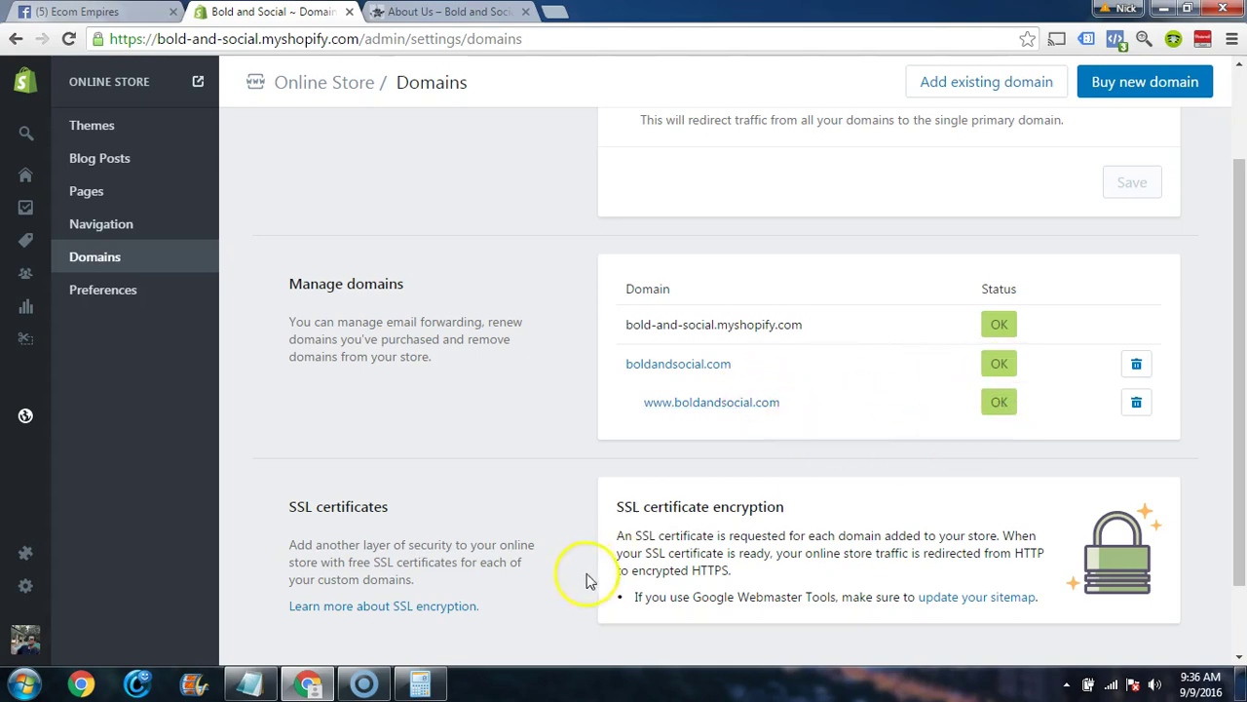
pyautogui.scroll(-1, 585, 575)
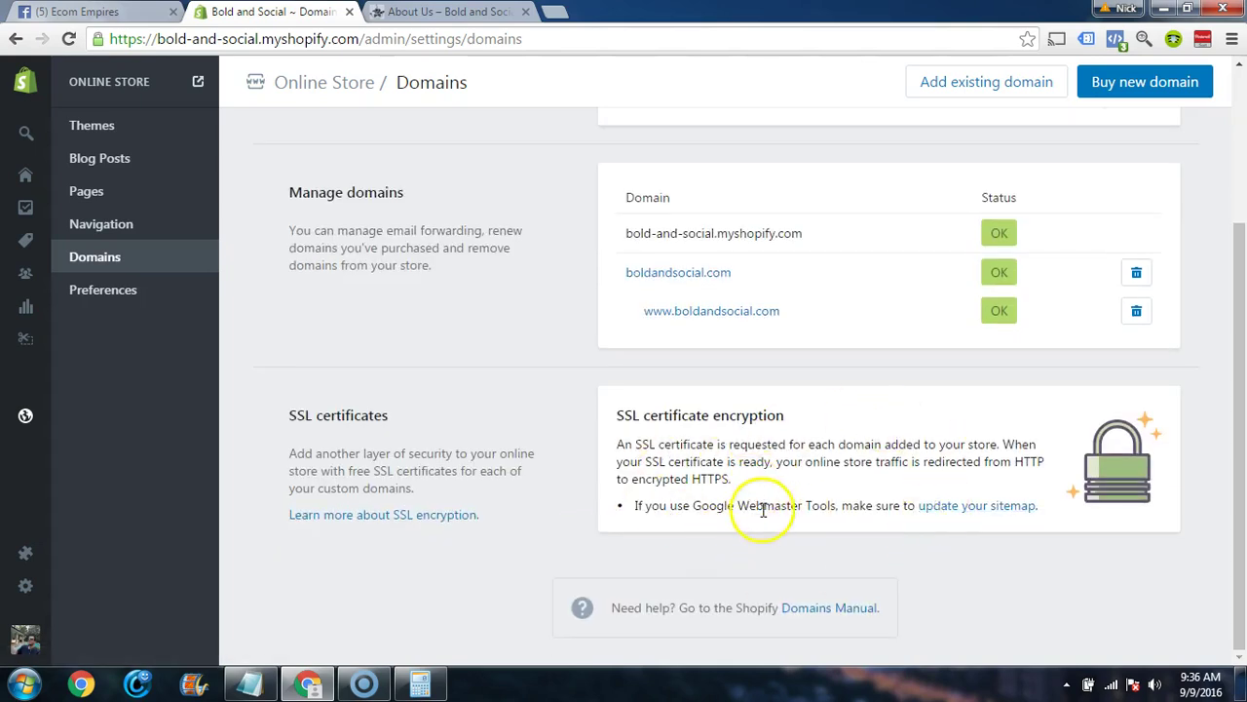
pyautogui.scroll(2, 790, 401)
pyautogui.scroll(-1, 905, 439)
pyautogui.scroll(1, 618, 286)
pyautogui.scroll(-1, 492, 338)
pyautogui.scroll(-3, 571, 496)
pyautogui.scroll(3, 599, 306)
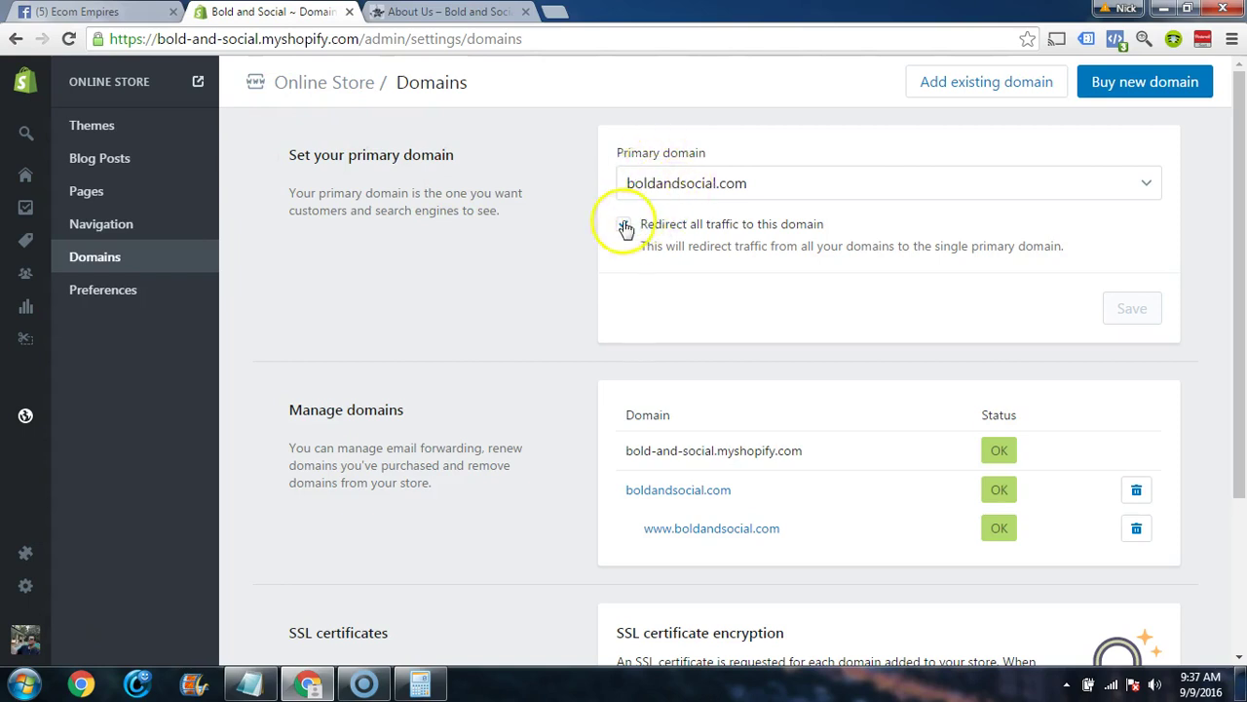
pyautogui.scroll(-2, 534, 334)
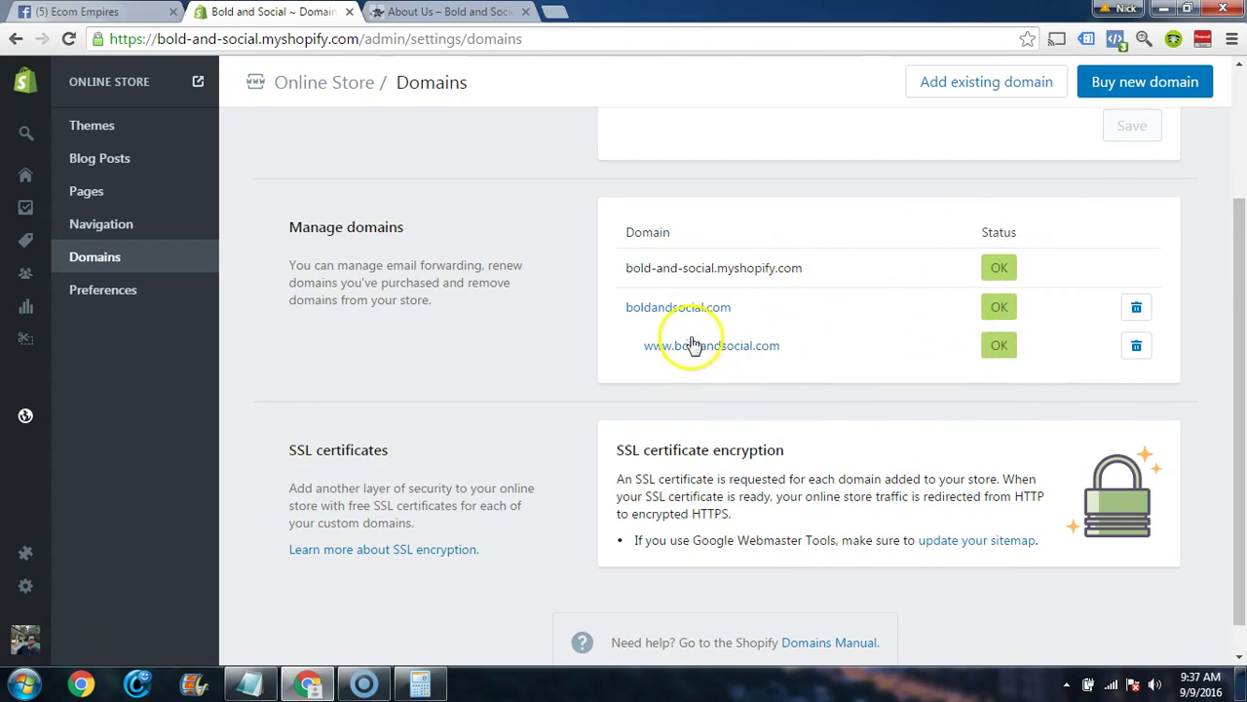
pyautogui.scroll(2, 585, 385)
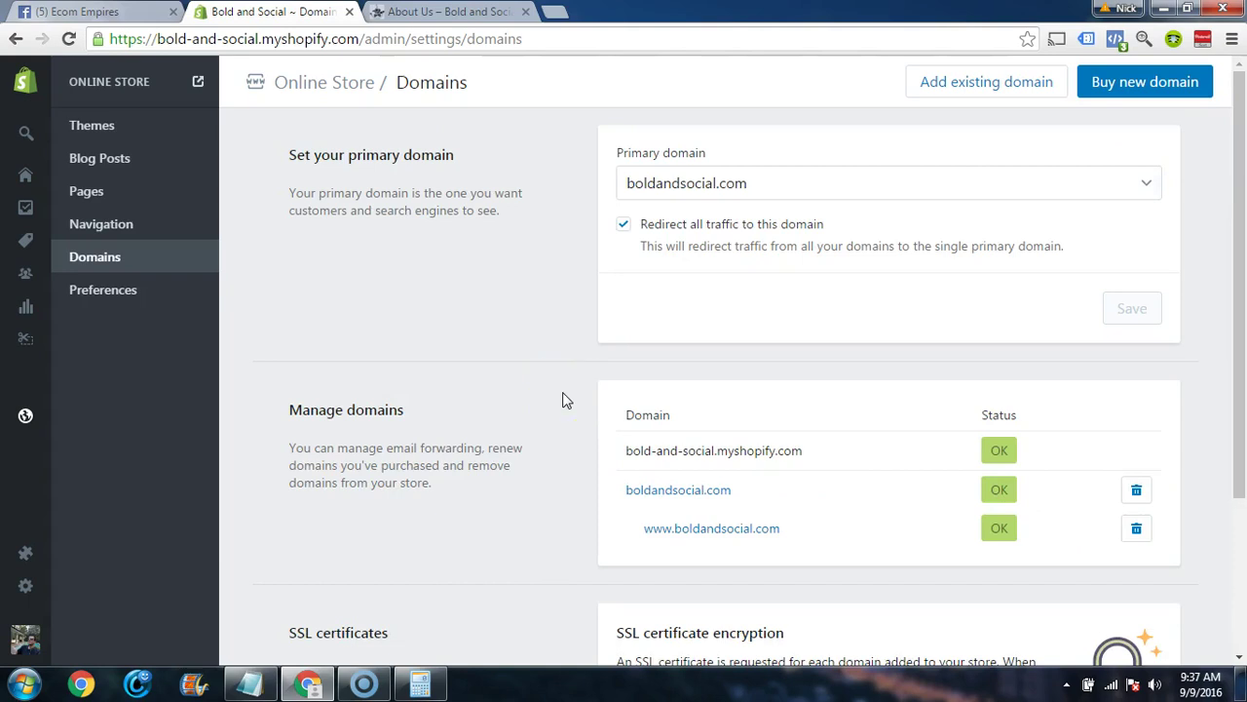
# - Check the help and support options in the store's account menu, and return to the domain settings
pyautogui.moveTo(14, 658)
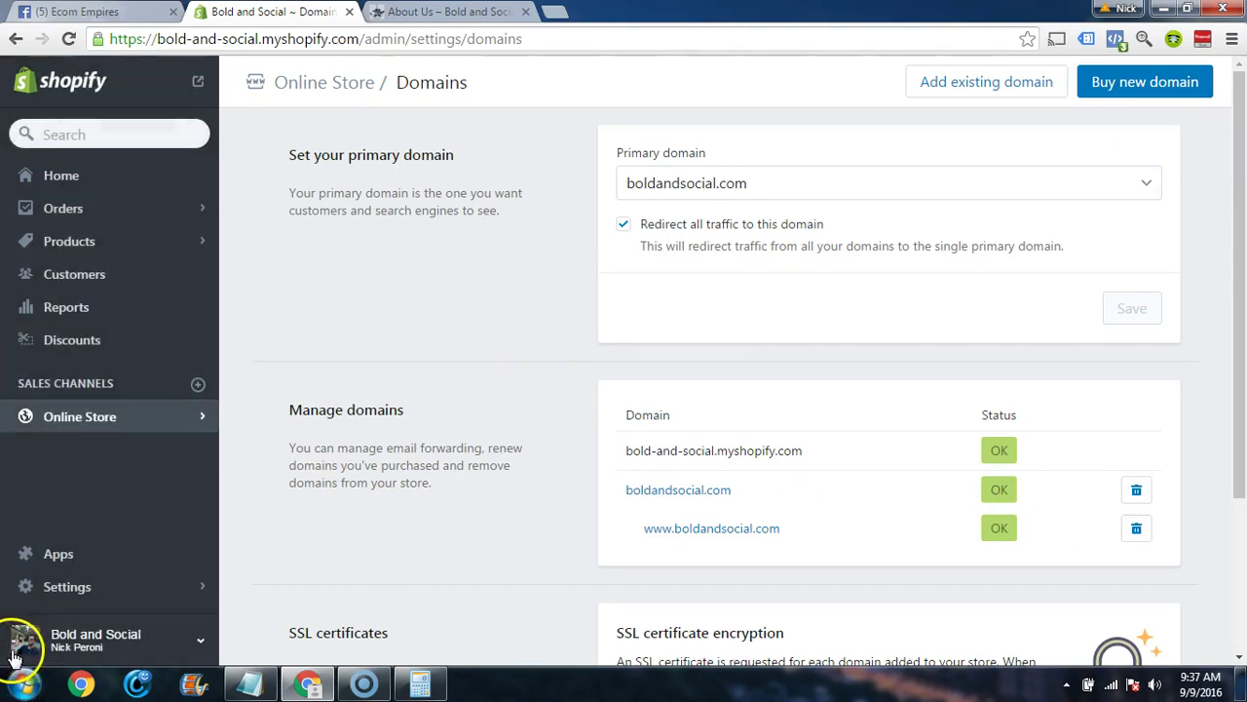
pyautogui.click(188, 639)
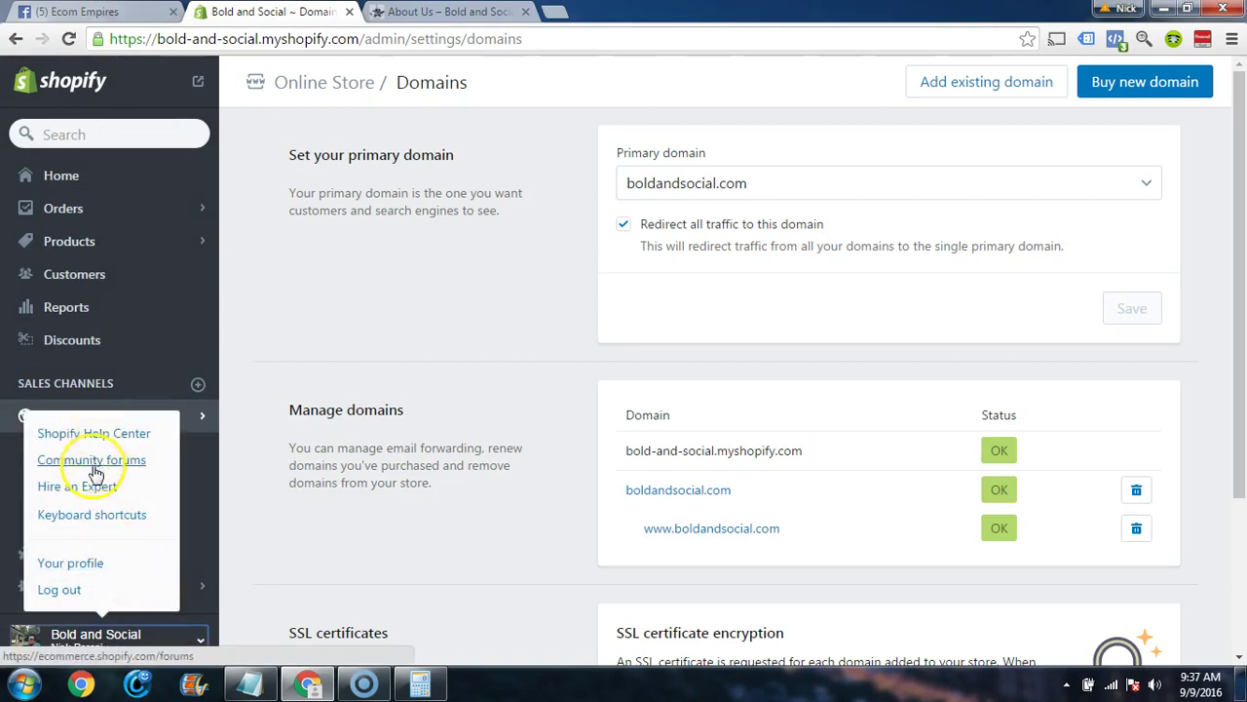
pyautogui.click(419, 315)
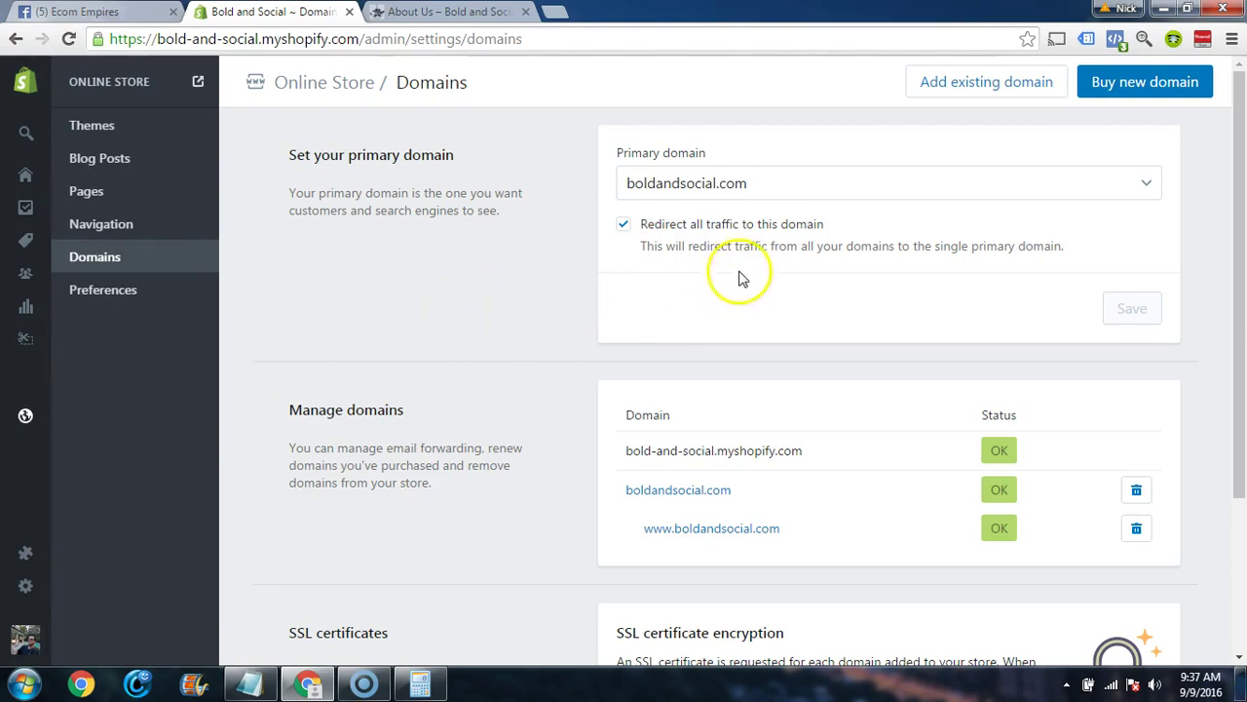
pyautogui.scroll(-1, 849, 445)
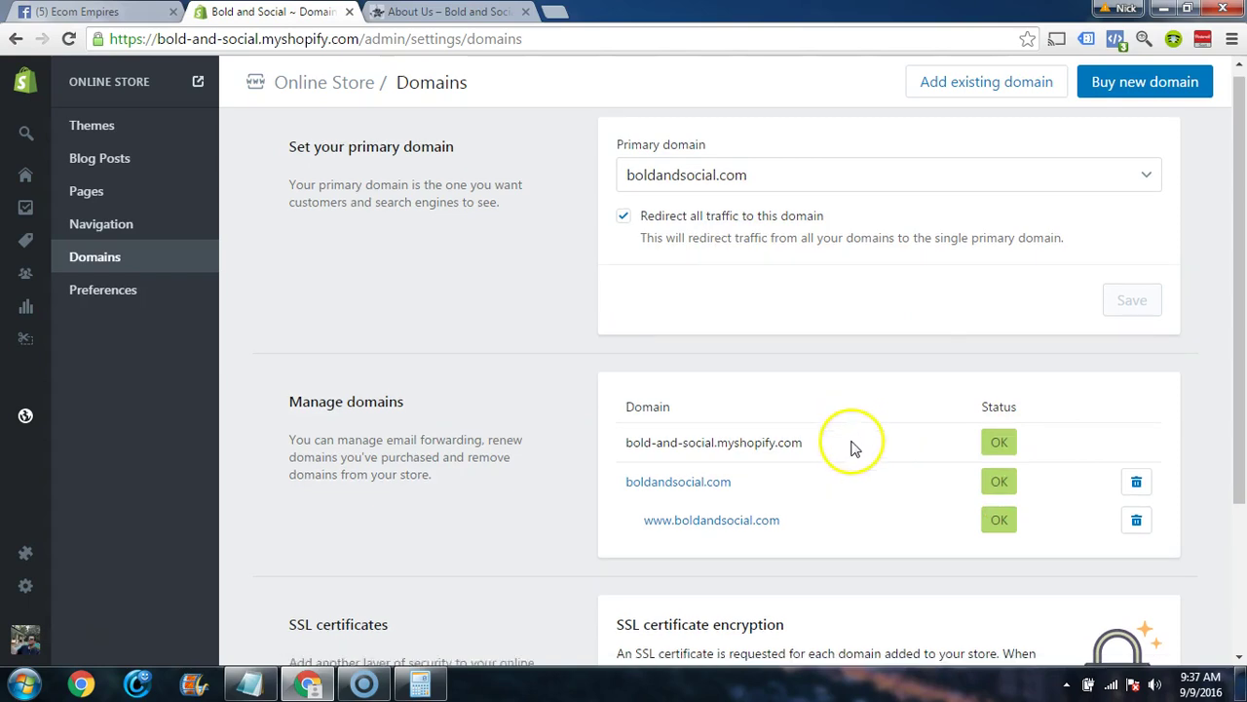
# - Open the online store preferences and review the homepage title, meta description, Google Analytics, Facebook Pixel and storefront password sections
pyautogui.click(103, 290)
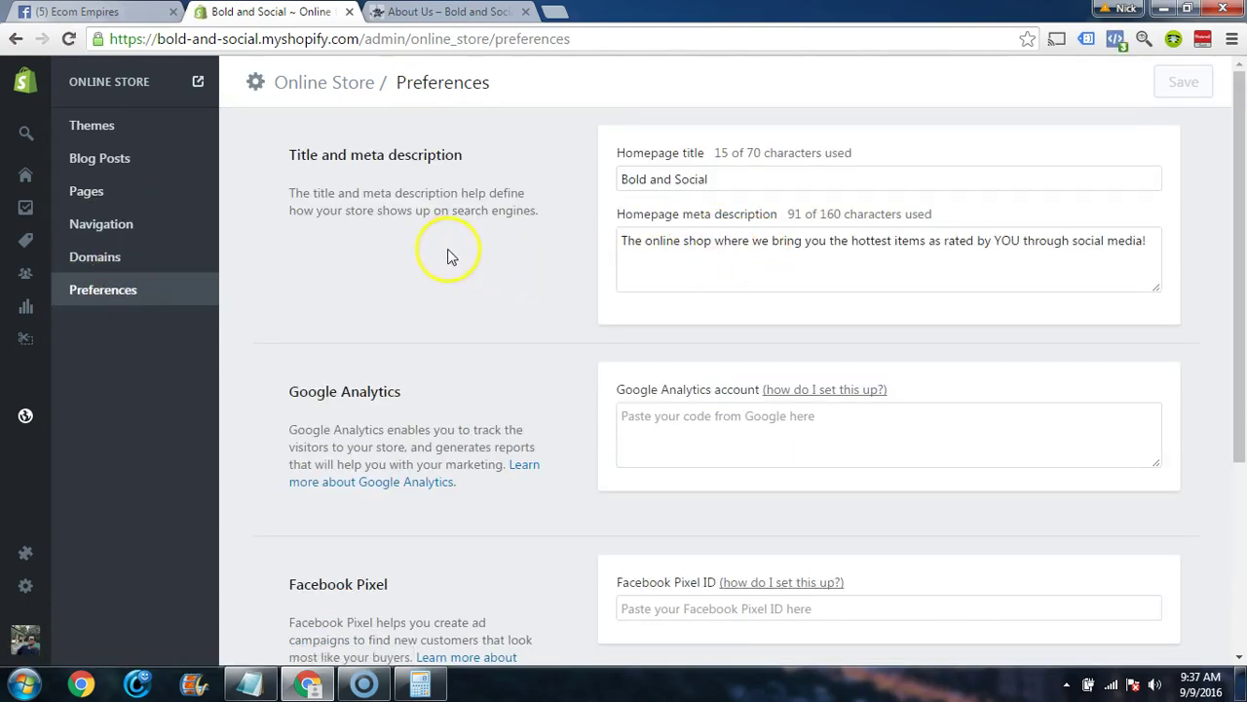
pyautogui.click(748, 179)
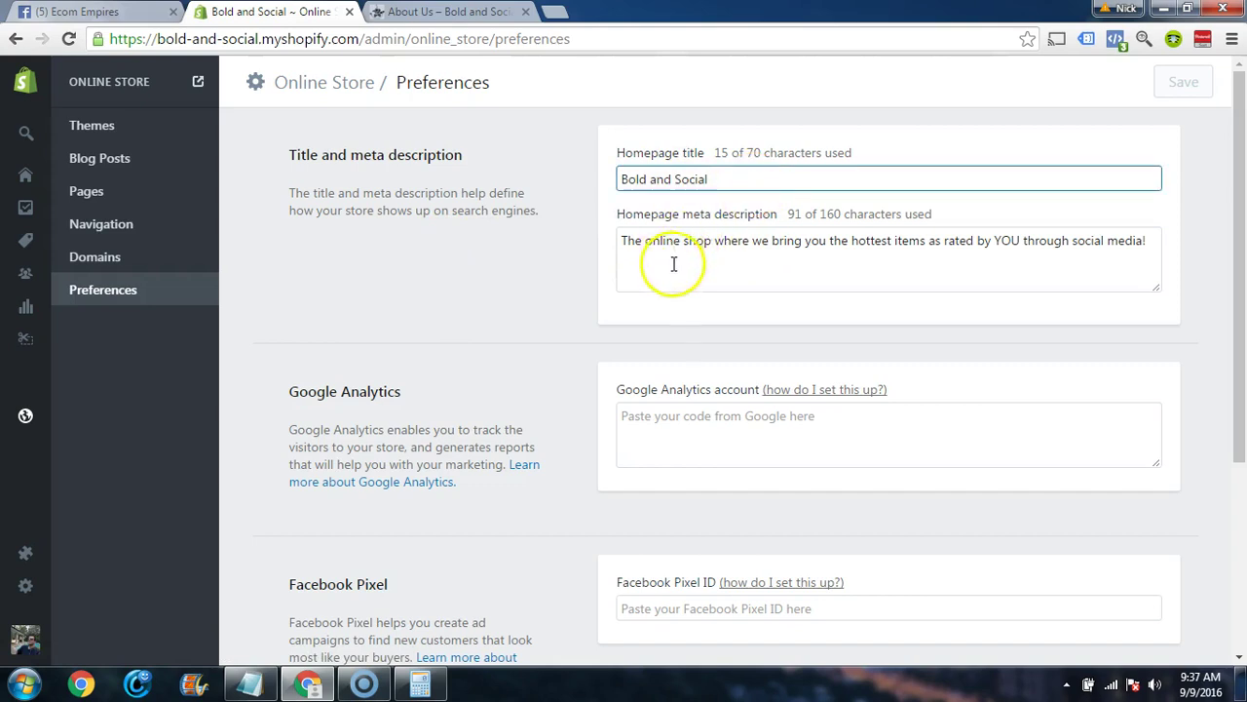
pyautogui.moveTo(627, 241); pyautogui.dragTo(1158, 239)
pyautogui.click(1043, 242)
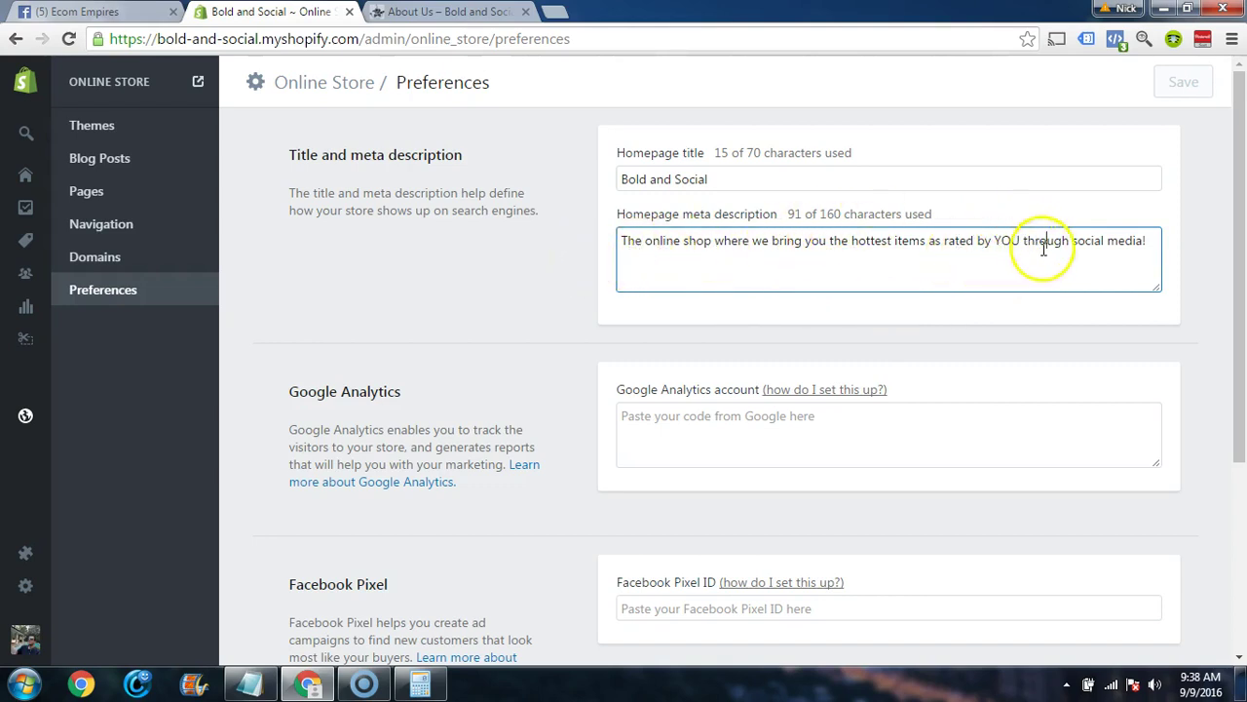
pyautogui.click(553, 262)
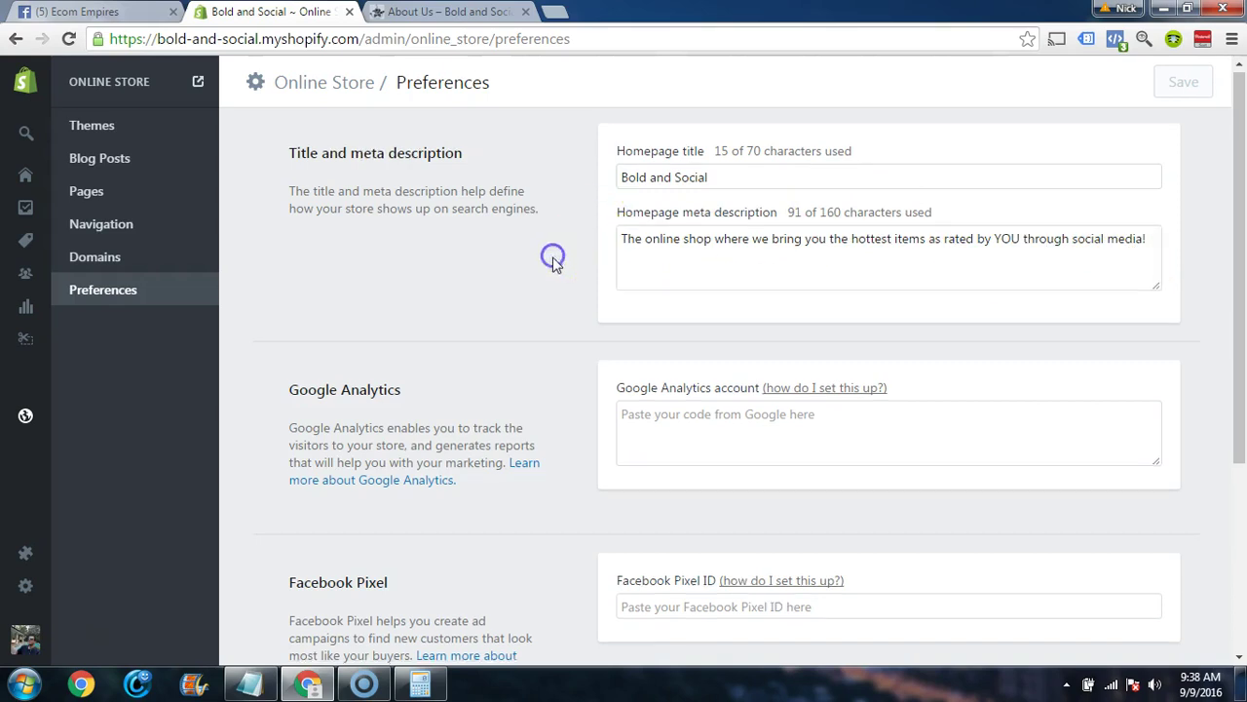
pyautogui.scroll(-3, 551, 268)
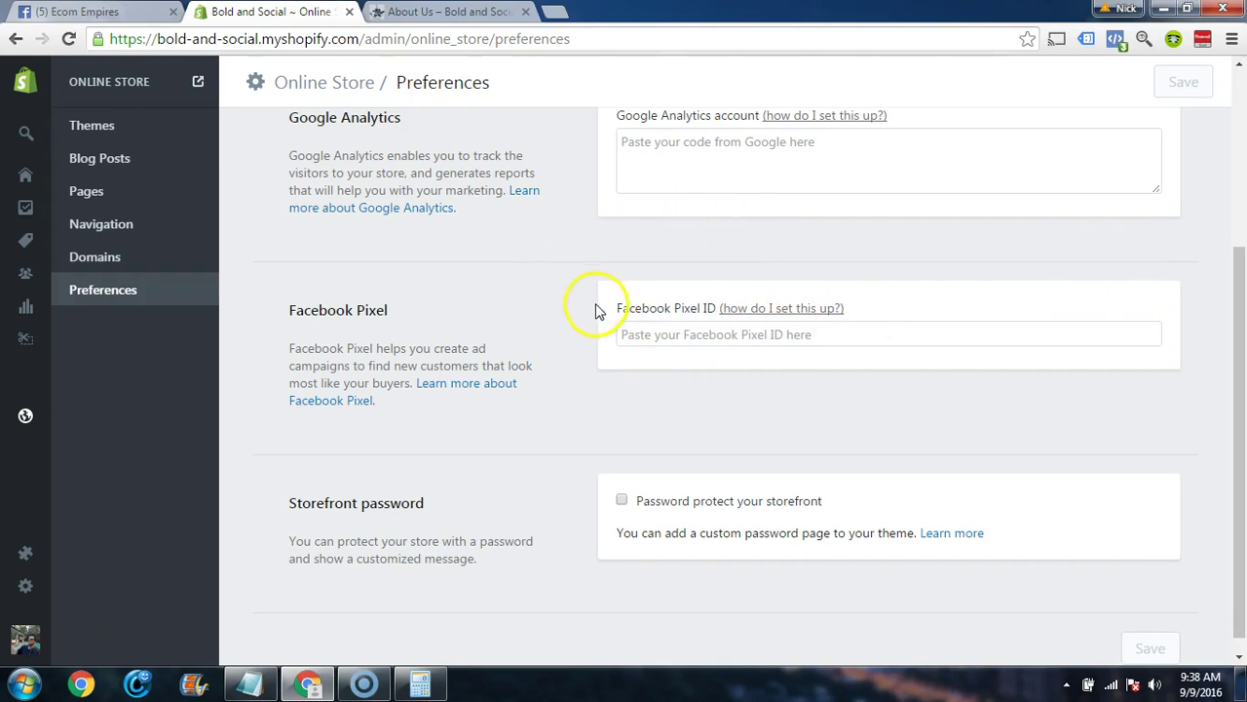
pyautogui.scroll(-1, 573, 379)
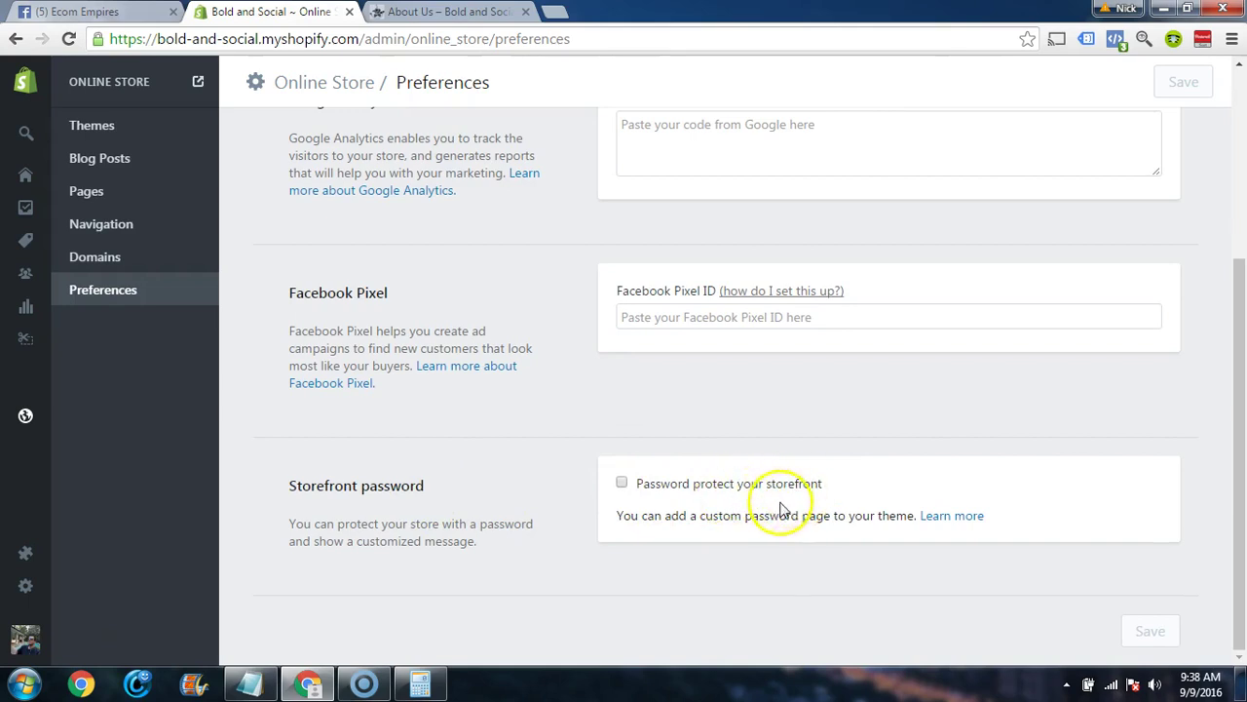
# - Turn on storefront password protection to view its password and visitor message fields, and turn it off again
pyautogui.click(623, 485)
pyautogui.scroll(-2, 575, 509)
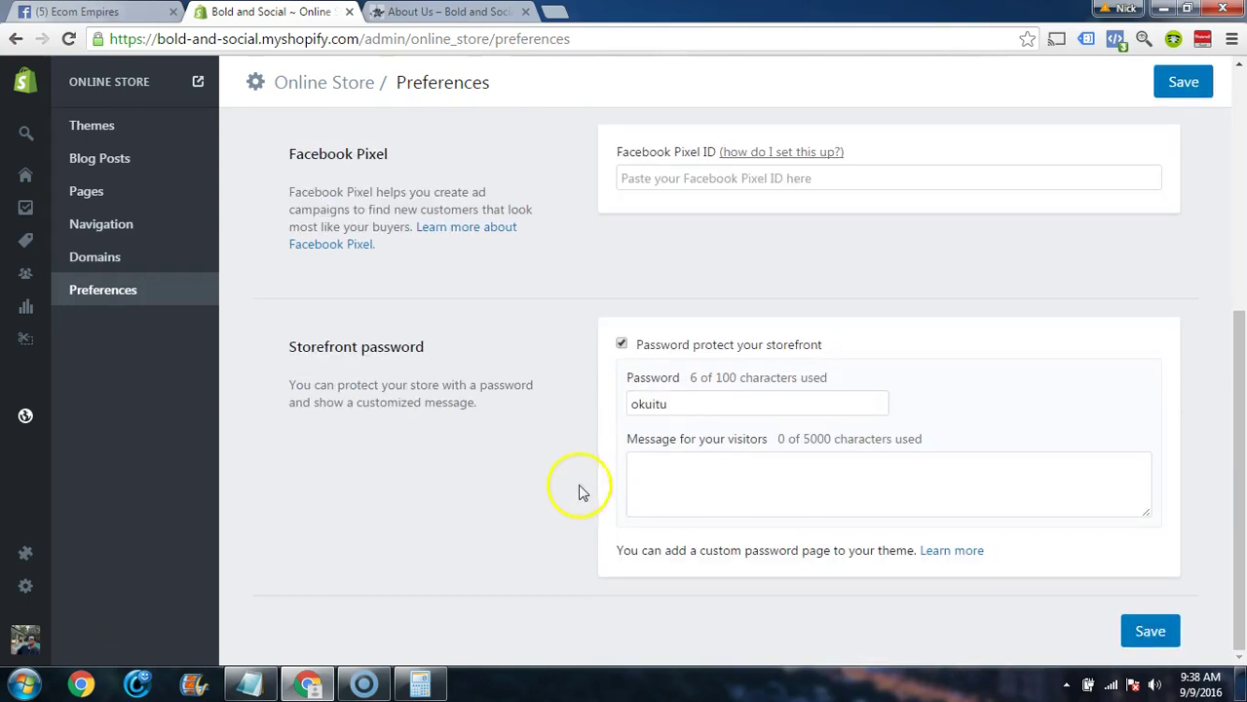
pyautogui.click(623, 346)
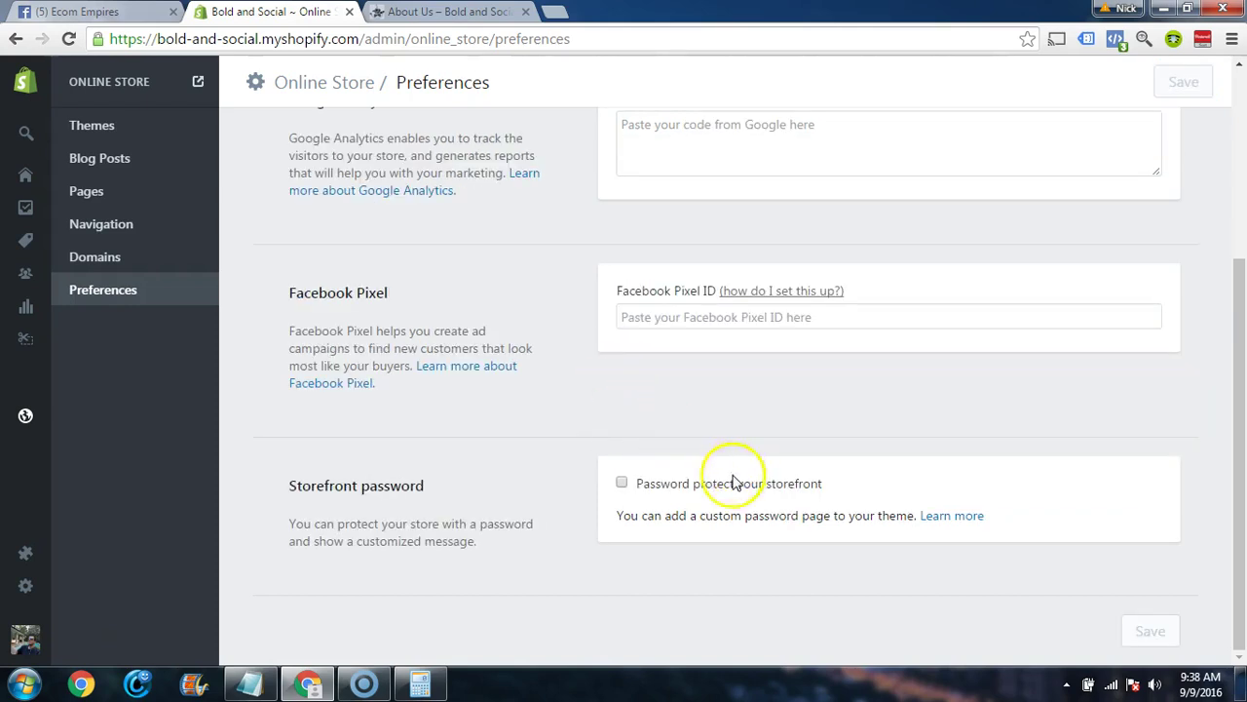
# - Leave the preferences and go to the store's Products section
pyautogui.scroll(3, 585, 487)
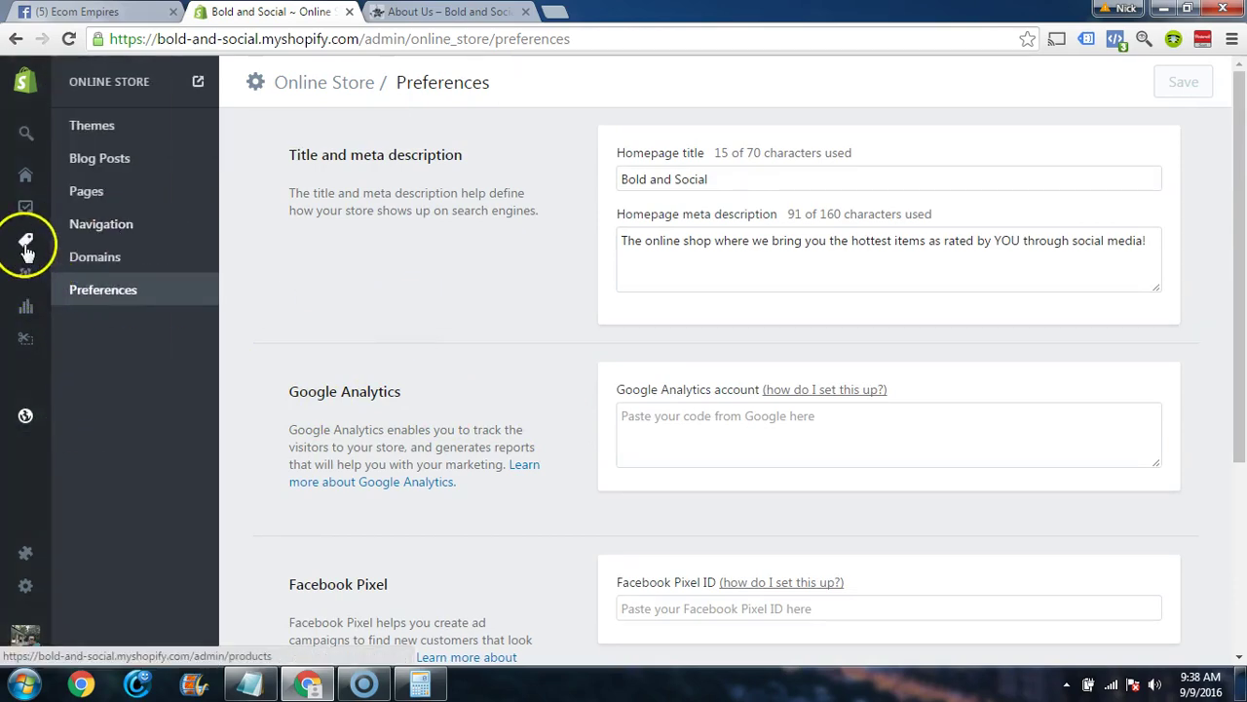
pyautogui.moveTo(29, 245)
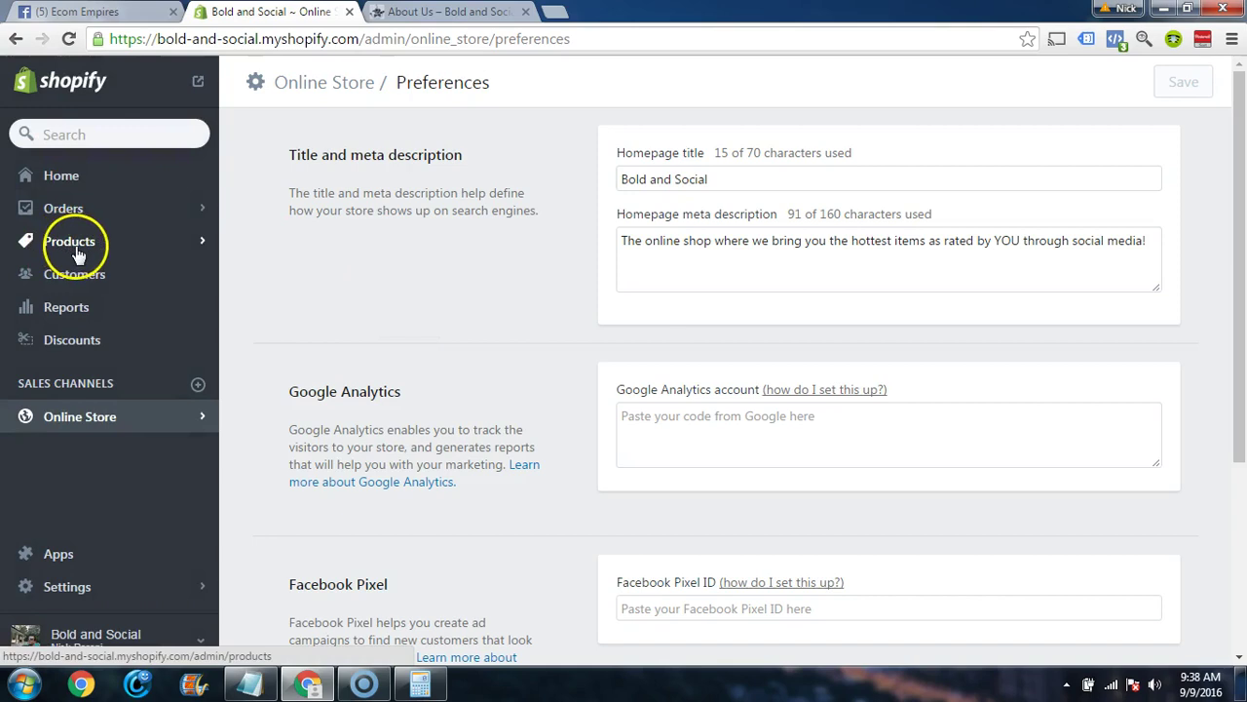